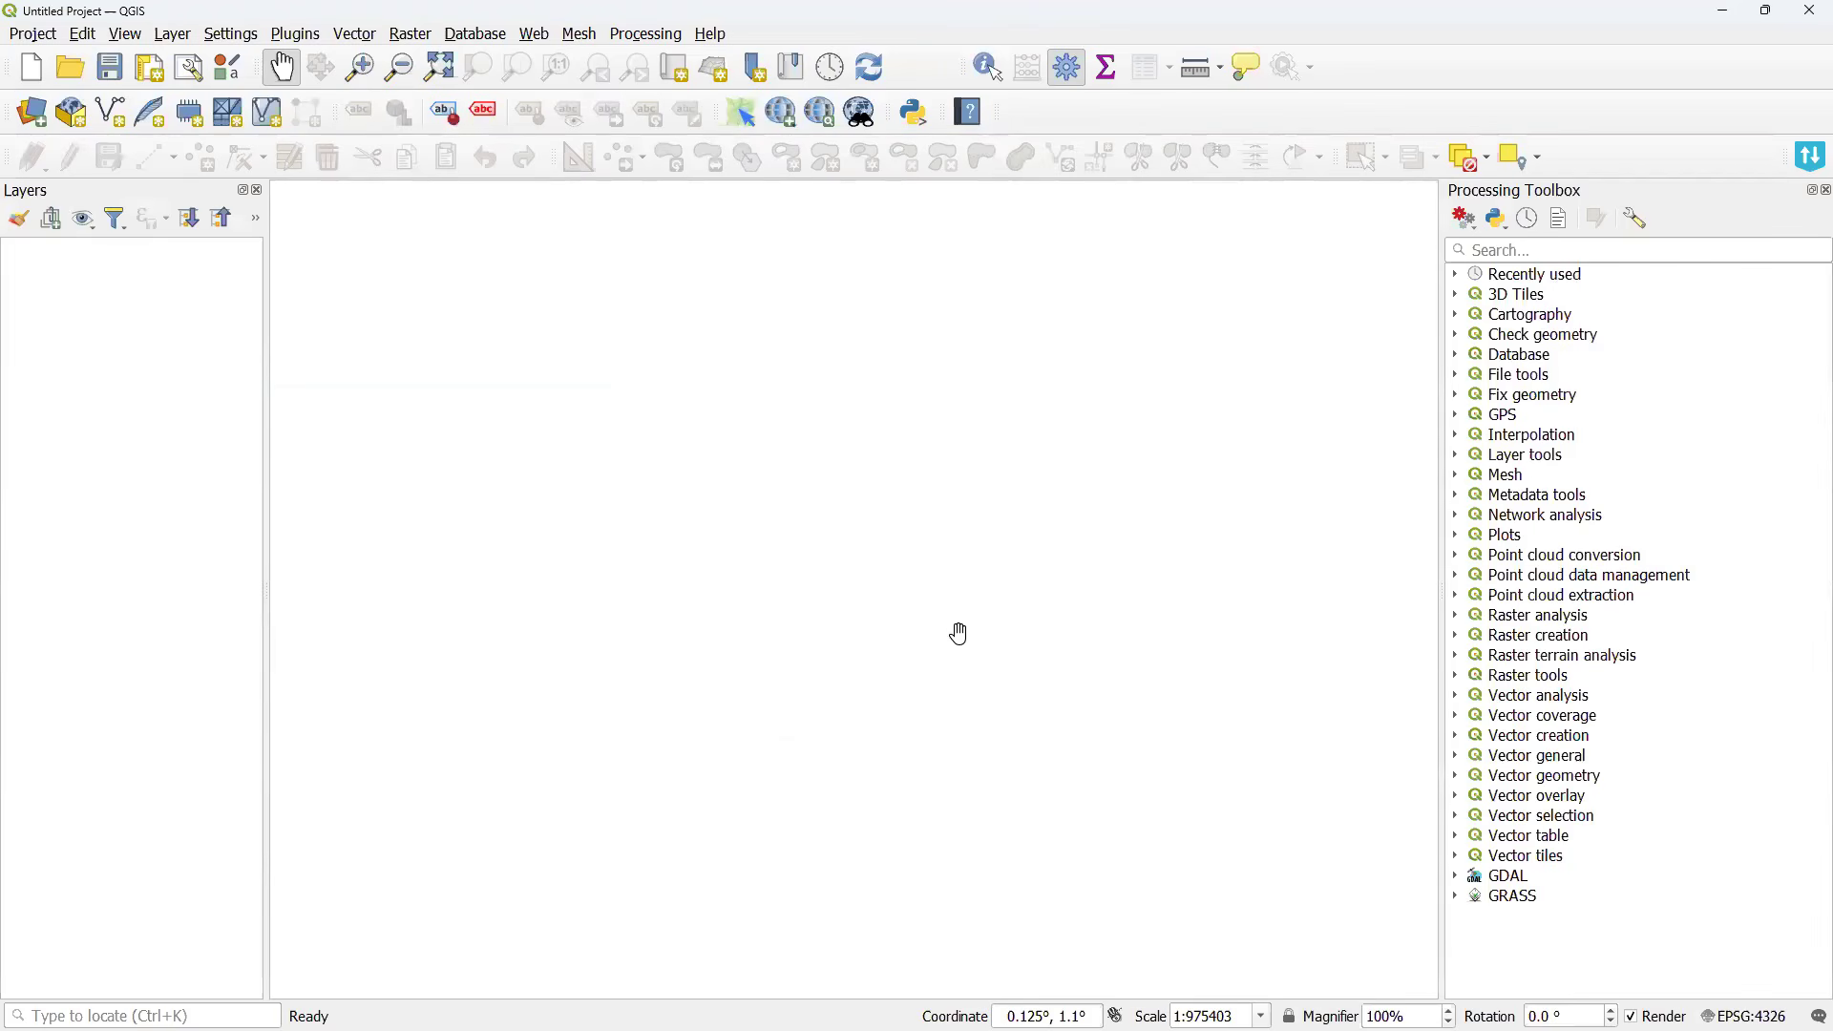
{"action": "left_click", "coordinate": [48, 41]}
{"action": "left_click_drag", "start_coordinate": [841, 588], "coordinate": [949, 847]}
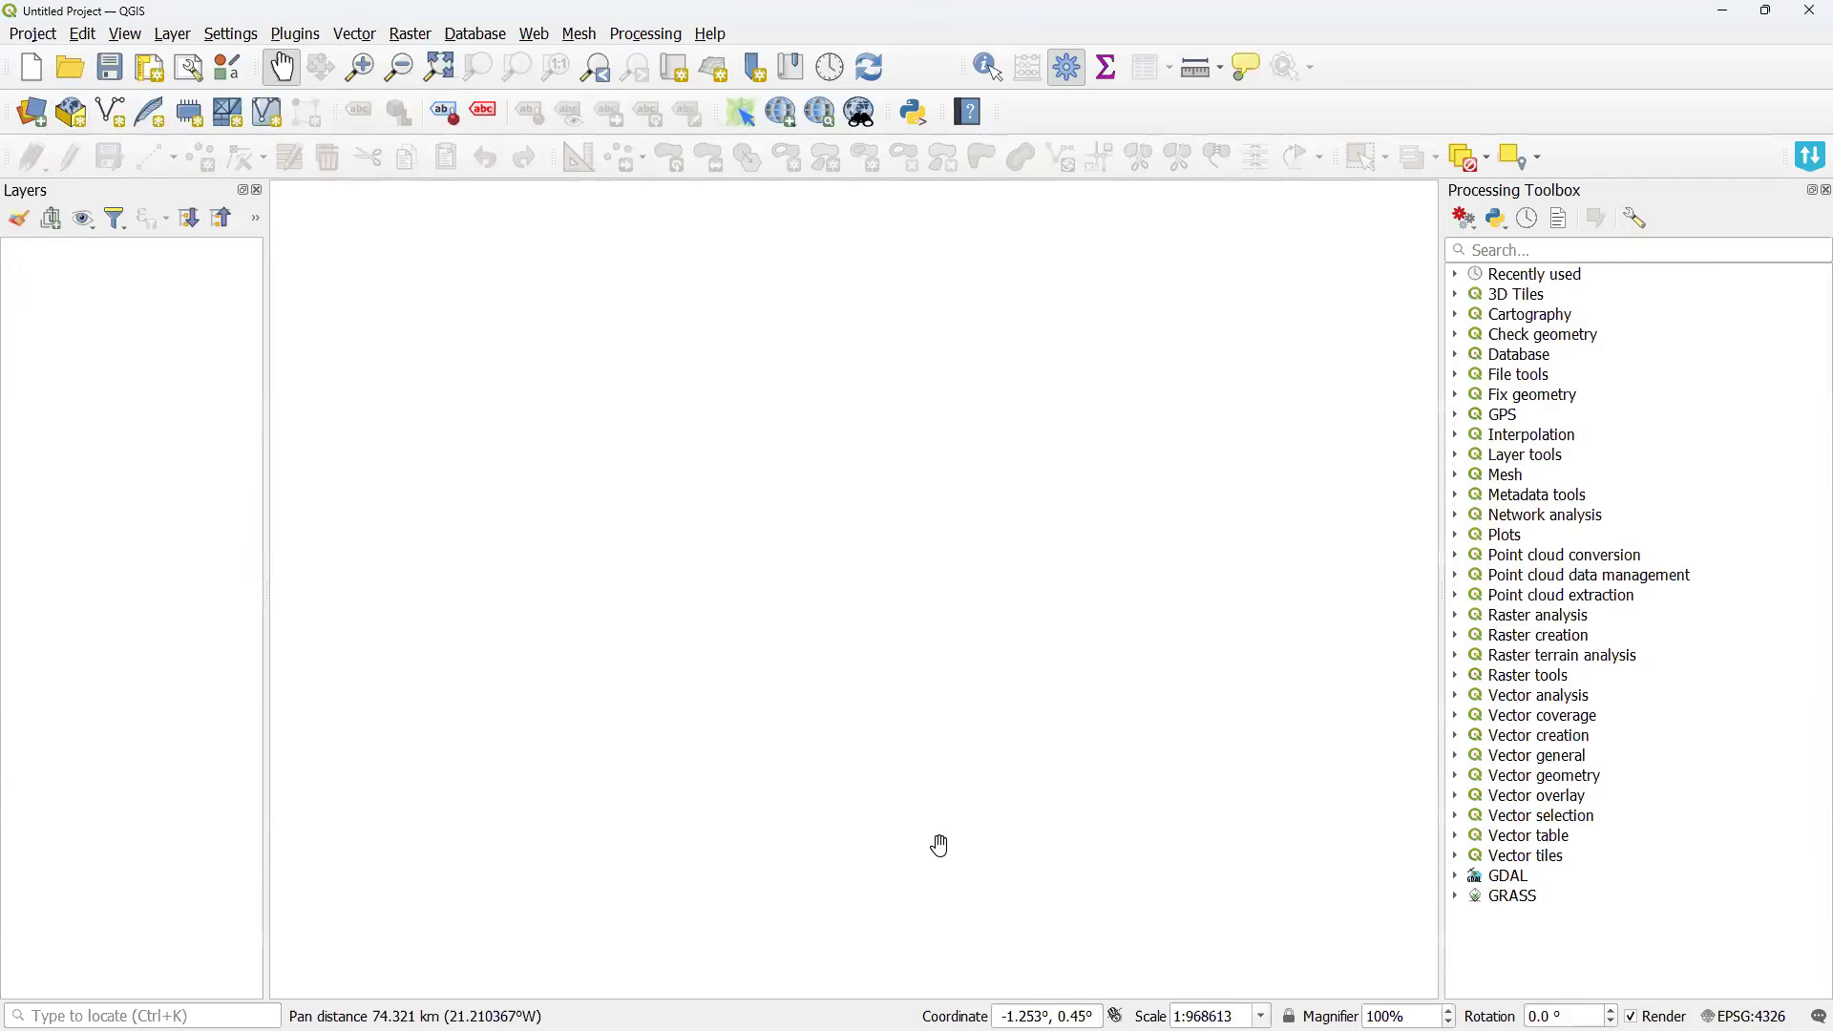
Switch to File Explorer and load the BiH QGIS project from the BiH/start folder into QGIS.
{"action": "key", "text": "alt+Tab"}
{"action": "key", "text": "alt+Tab"}
{"action": "key", "text": "alt+Tab"}
{"action": "key", "text": "alt+Tab"}
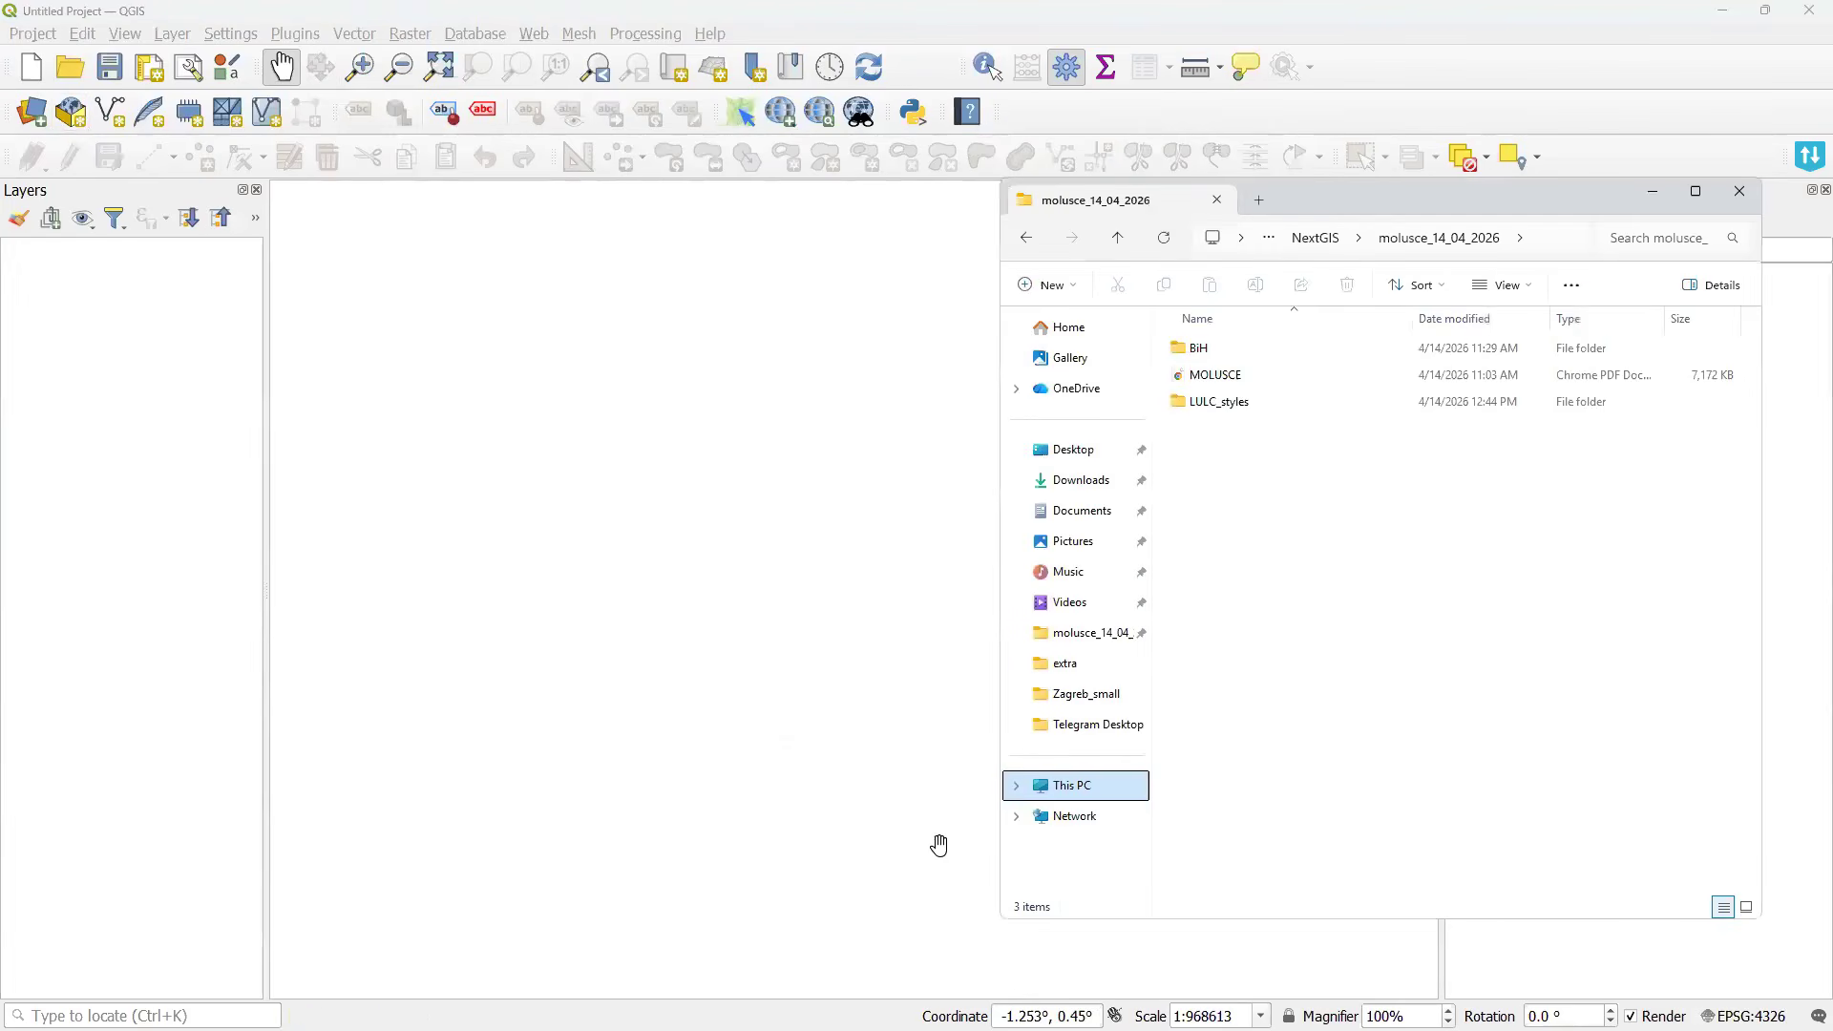
{"action": "double_click", "coordinate": [1199, 349]}
{"action": "left_click", "coordinate": [1225, 352]}
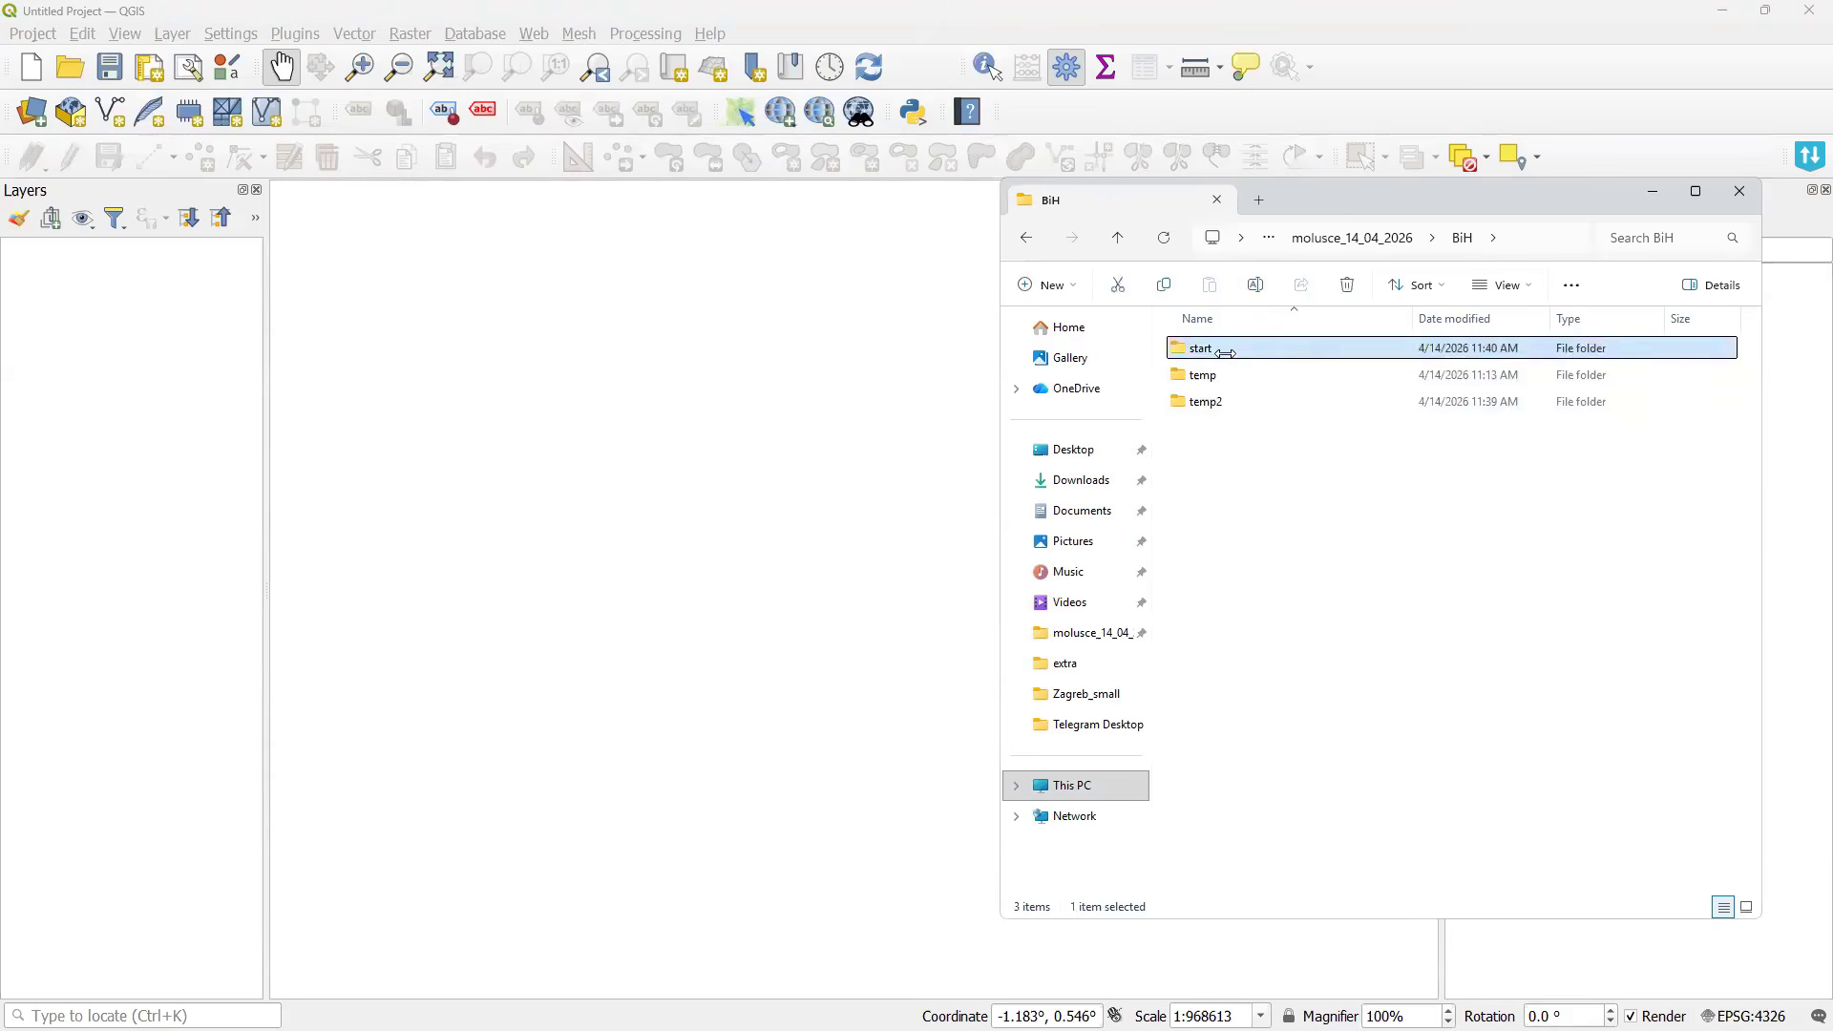
{"action": "double_click", "coordinate": [1225, 352]}
{"action": "left_click_drag", "start_coordinate": [1201, 401], "coordinate": [164, 487]}
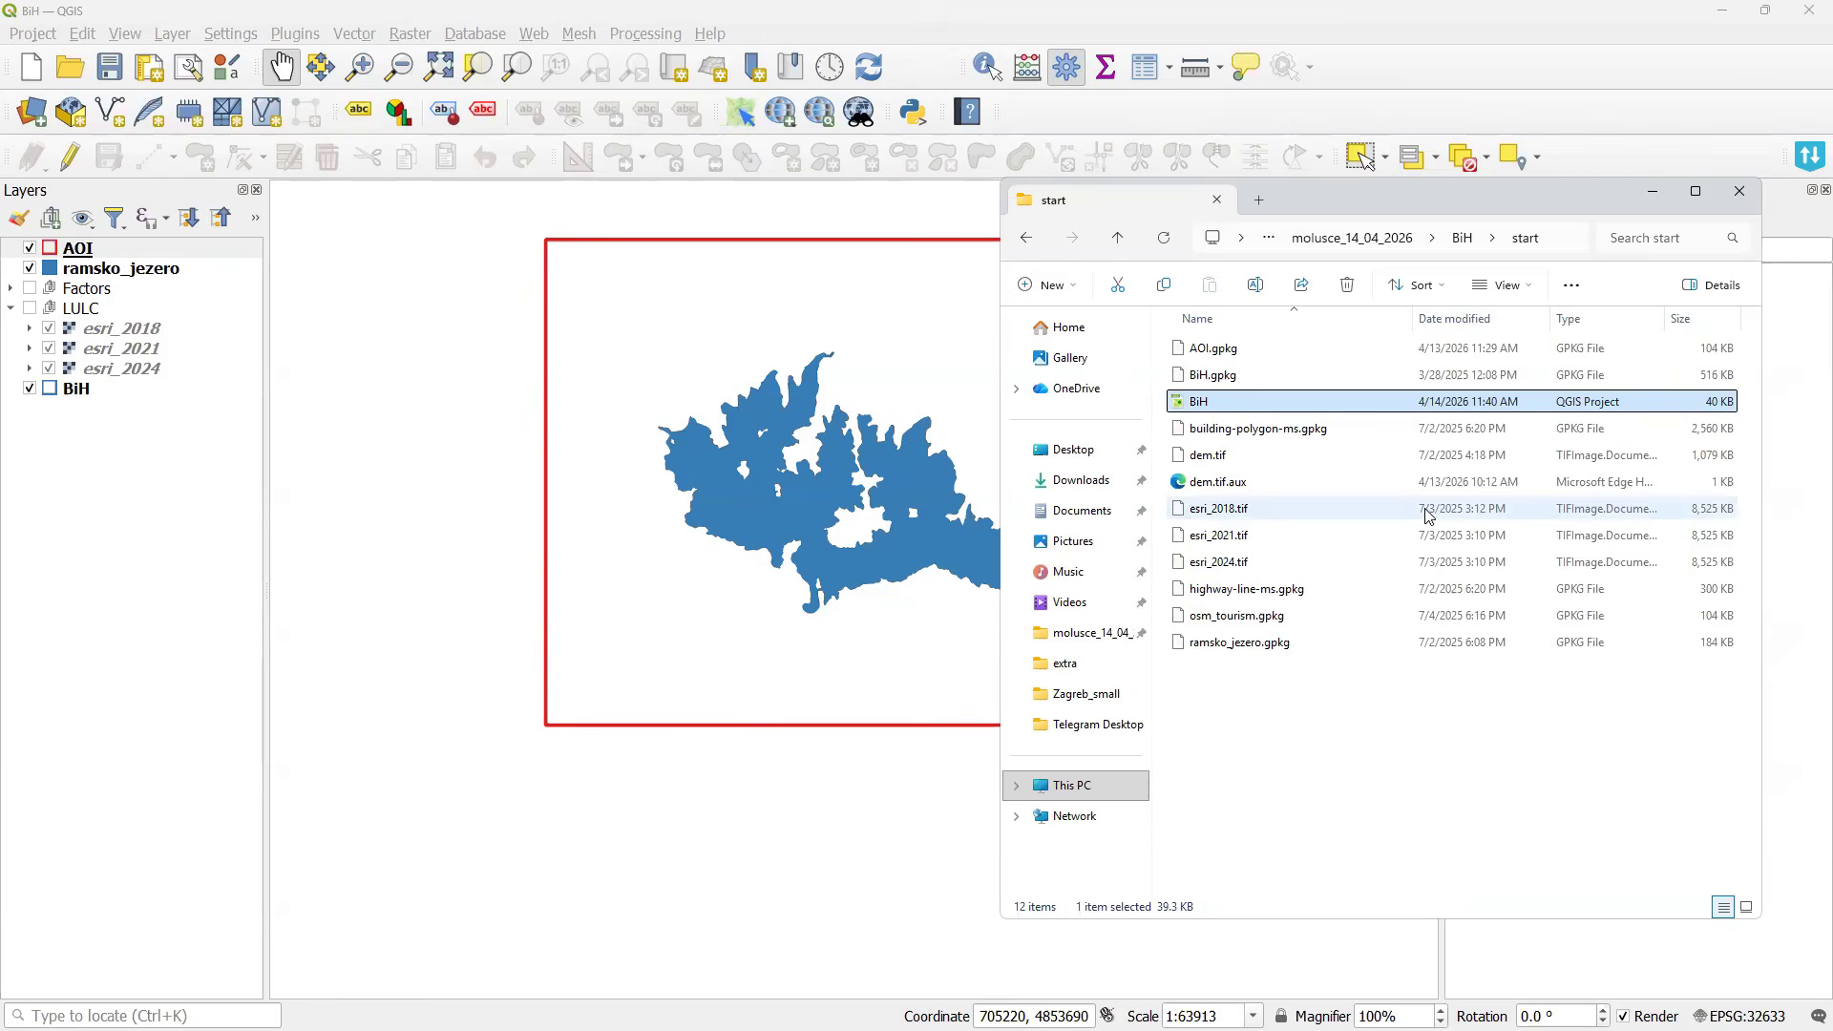
{"action": "left_click", "coordinate": [174, 455]}
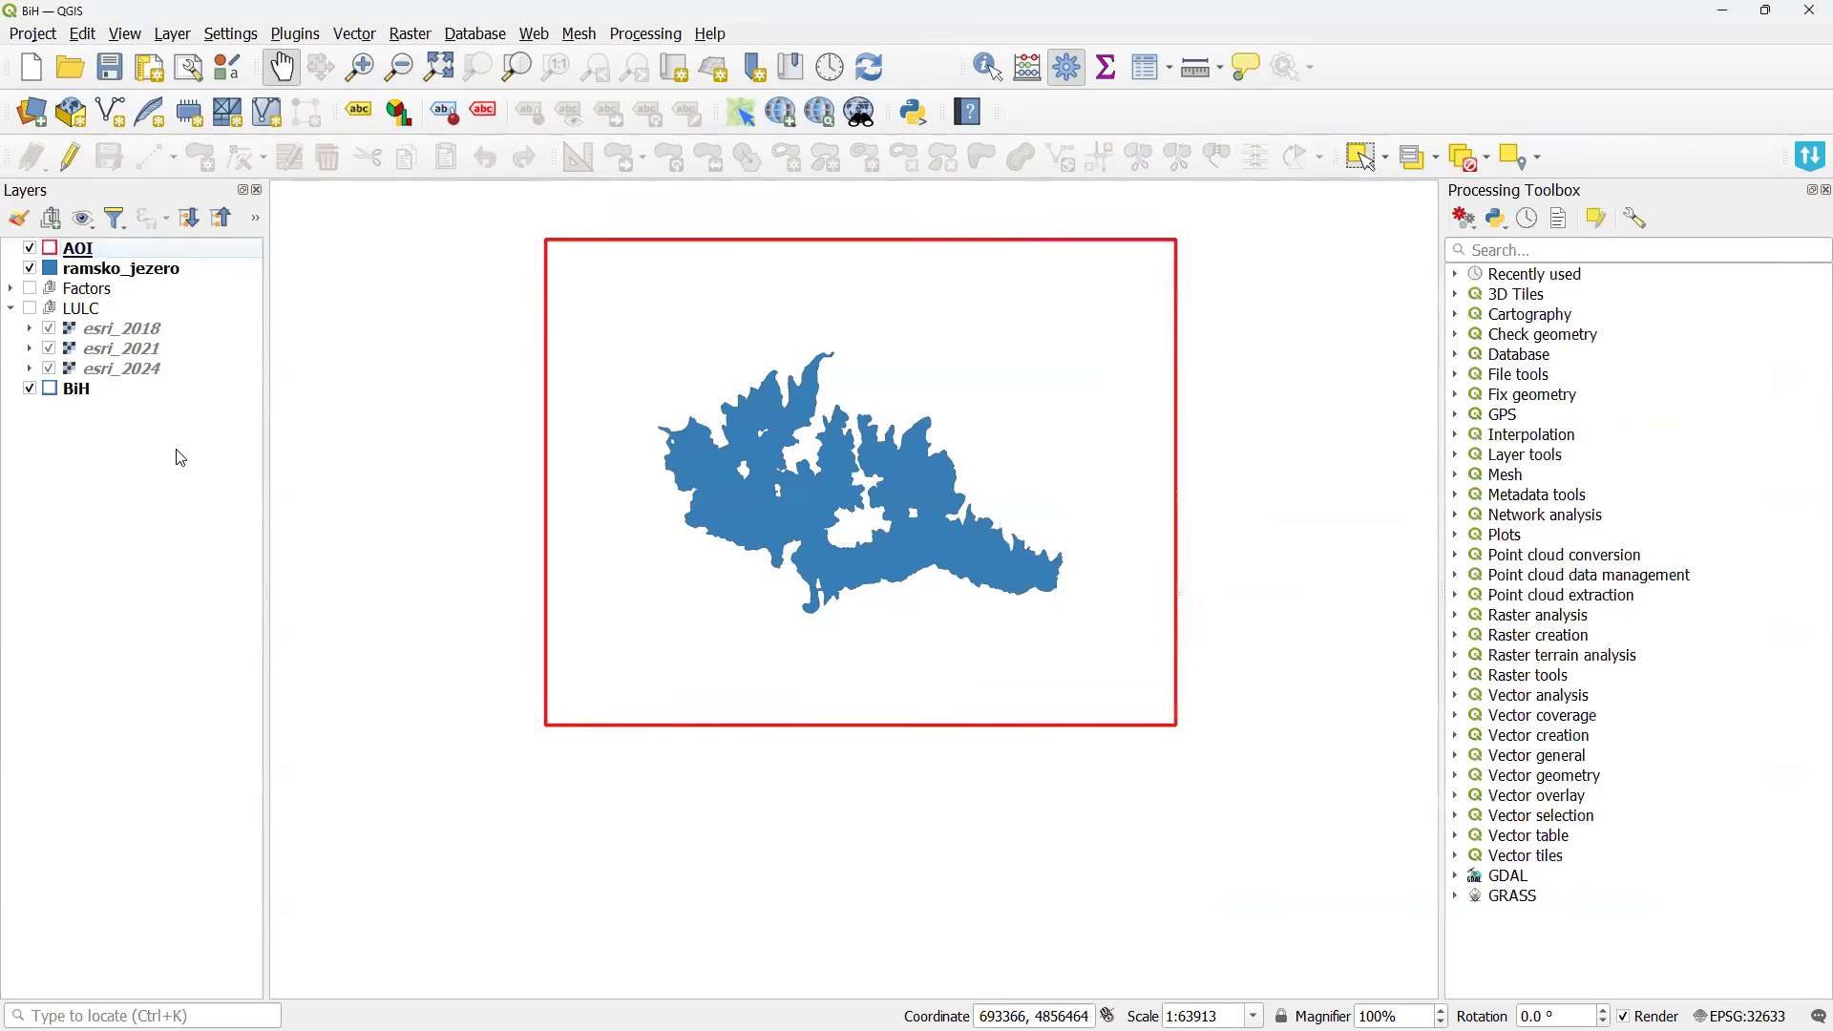
Hide the ramsko_jezero layer and display the LULC group beneath the AOI outline.
{"action": "left_click", "coordinate": [28, 268]}
{"action": "left_click", "coordinate": [29, 247]}
{"action": "left_click", "coordinate": [28, 247]}
{"action": "left_click", "coordinate": [29, 308]}
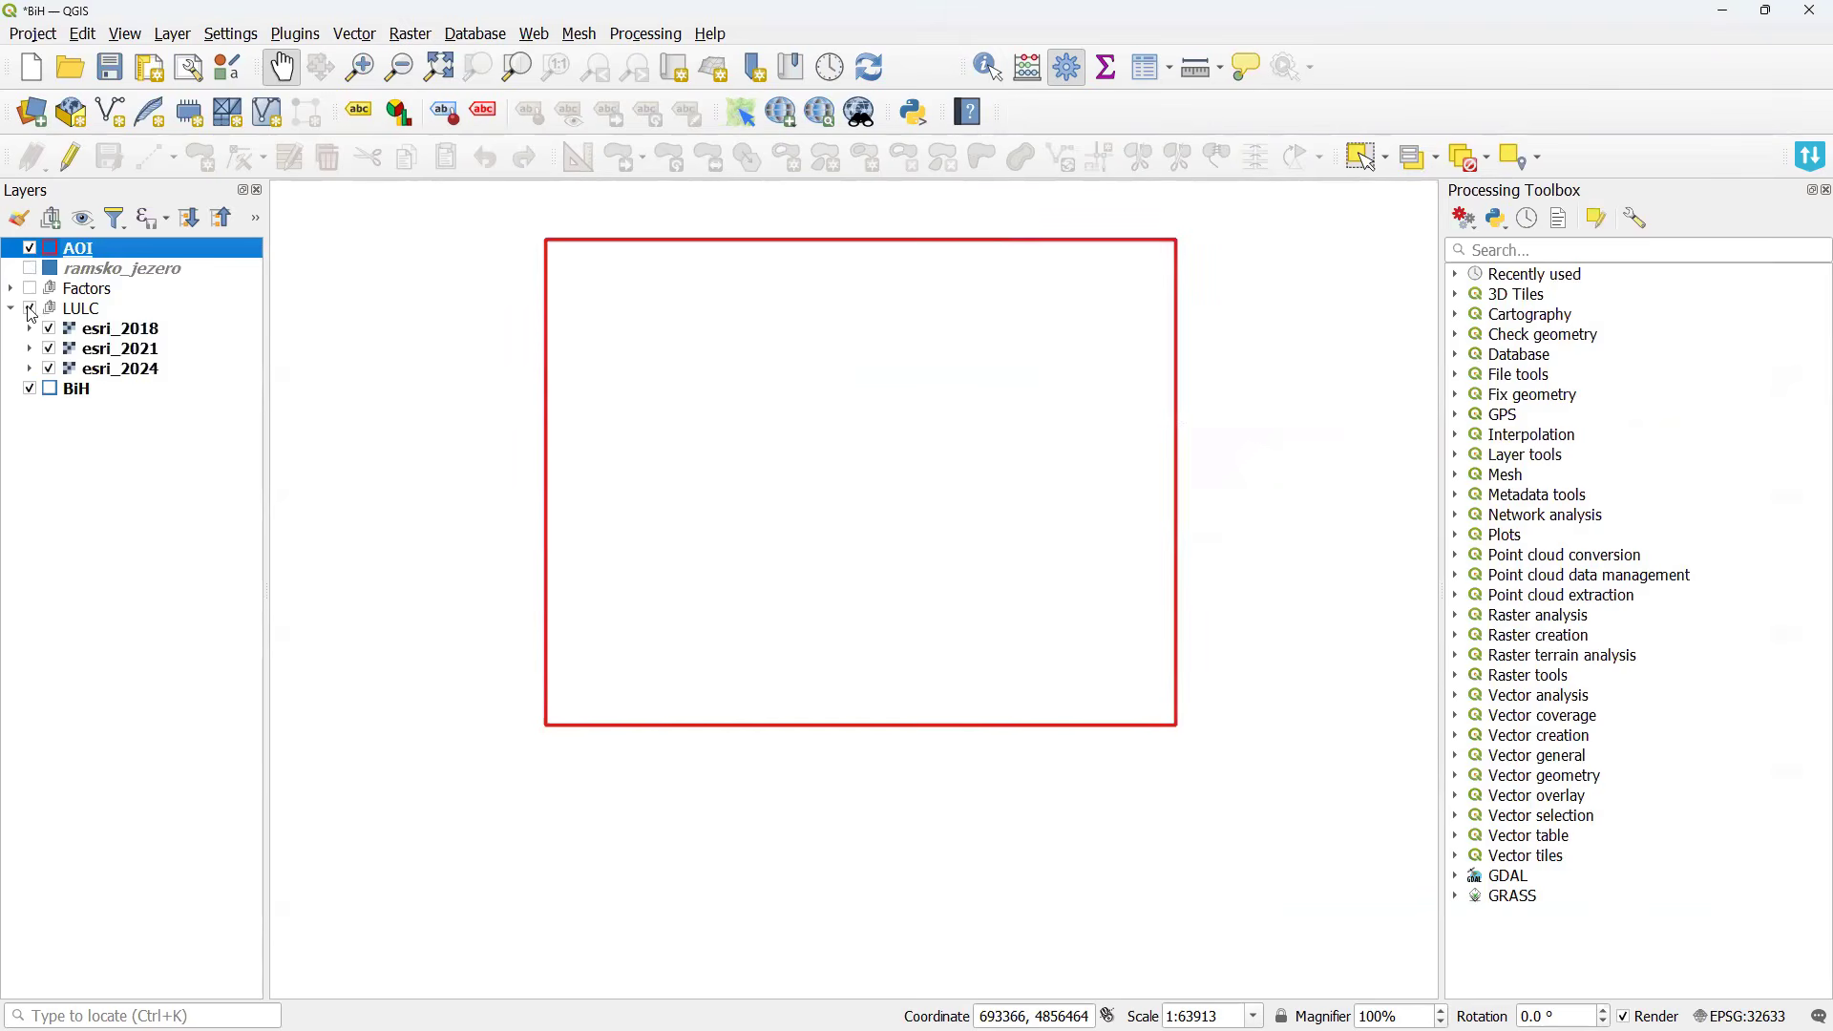
{"action": "left_click", "coordinate": [39, 309]}
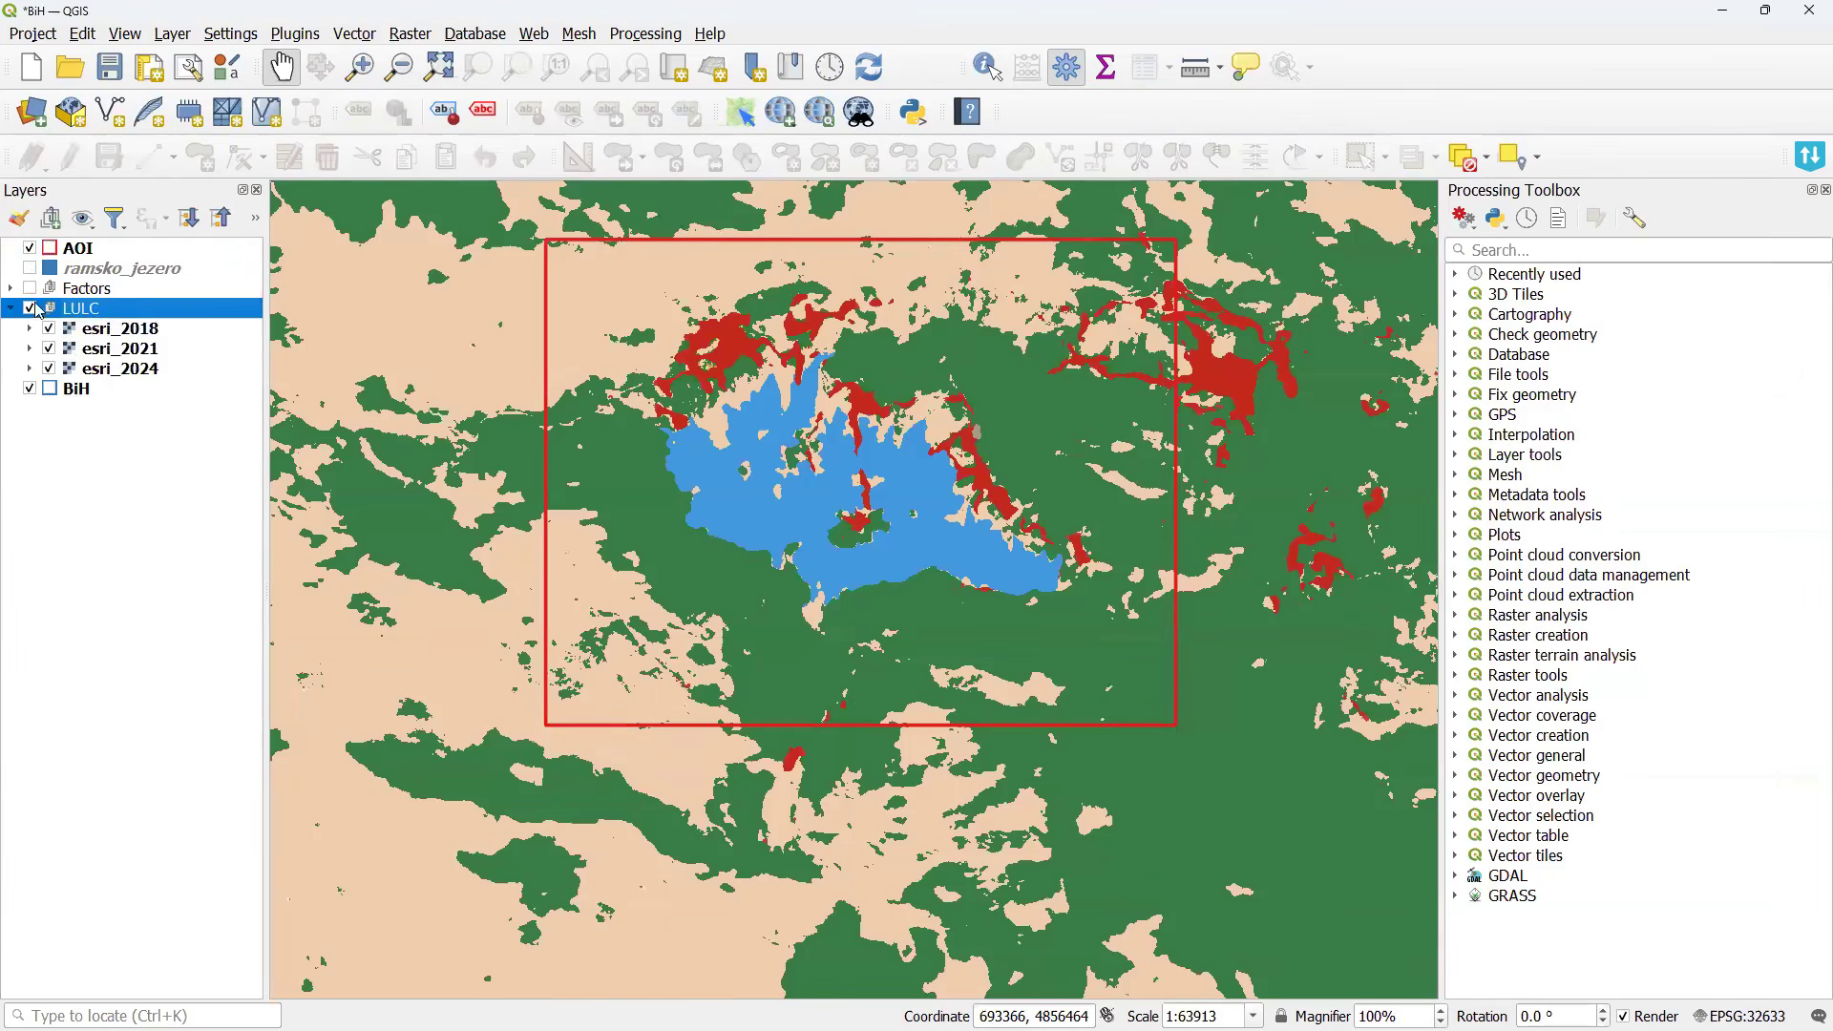
{"action": "left_click_drag", "start_coordinate": [315, 346], "coordinate": [339, 405]}
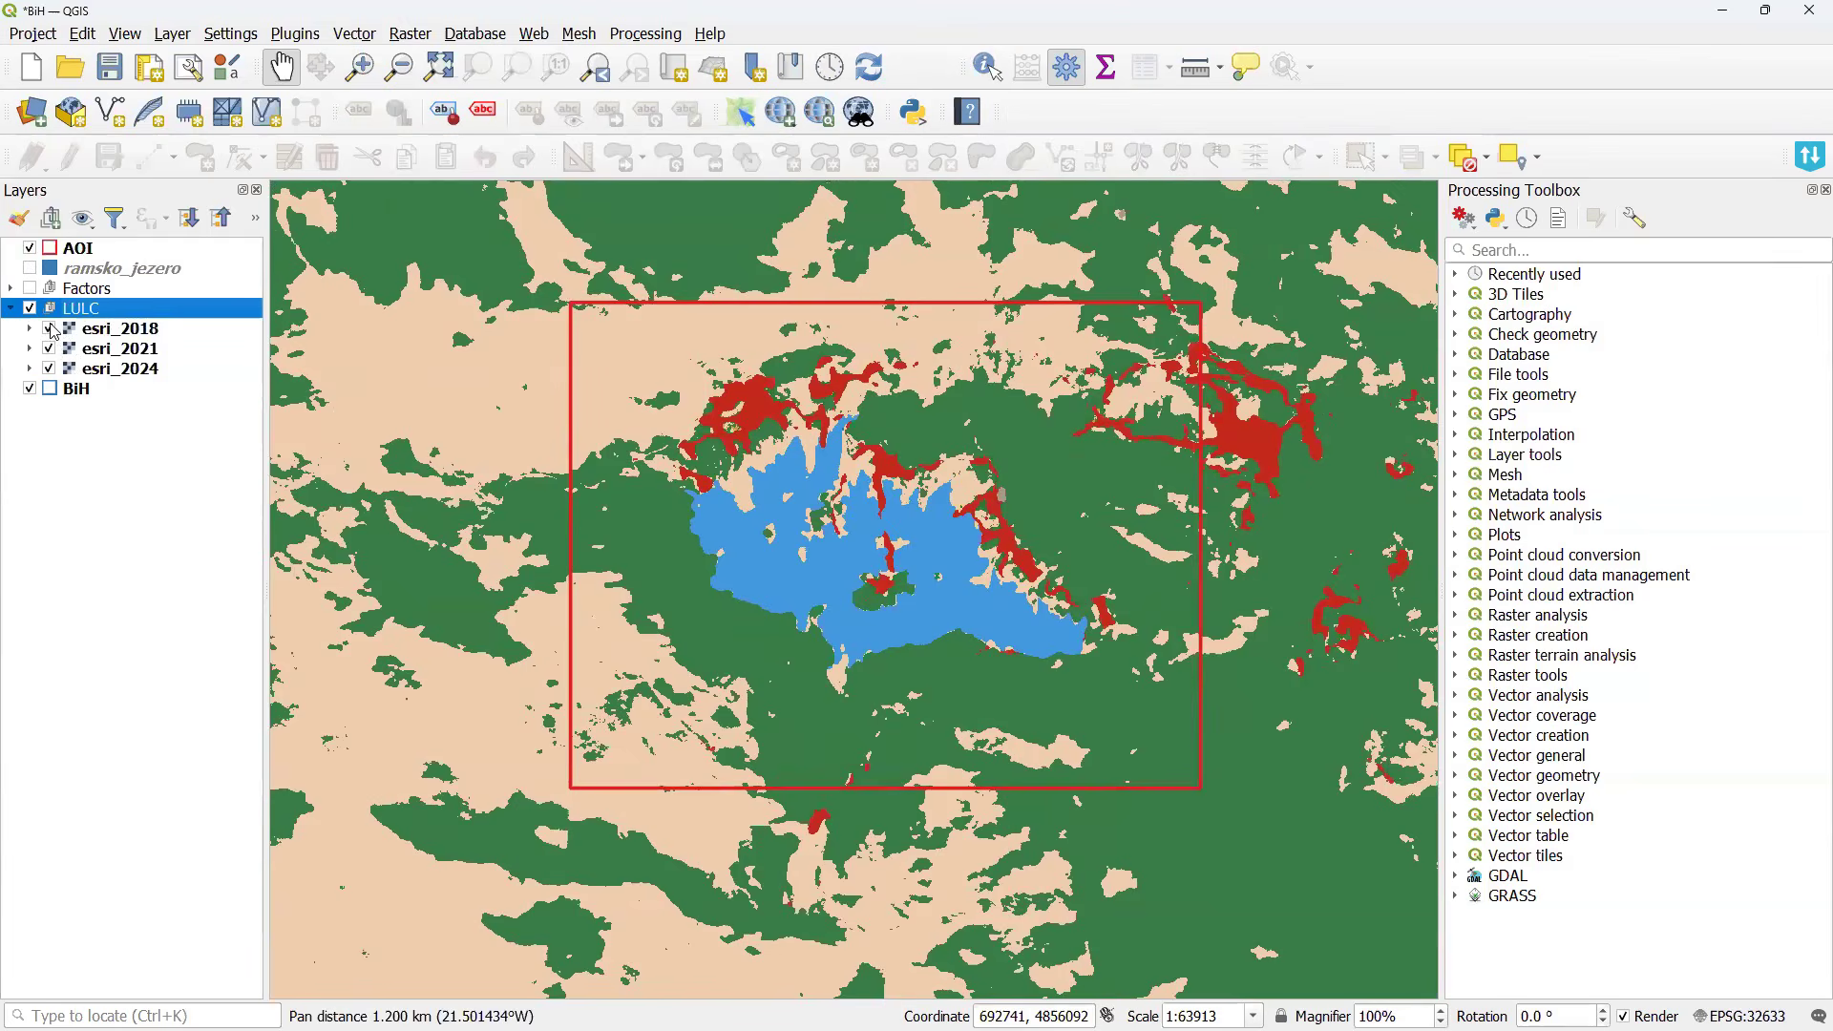
Compare the land cover rasters by switching esri_2018 and esri_2021 off and back on.
{"action": "left_click", "coordinate": [49, 329]}
{"action": "left_click", "coordinate": [49, 348]}
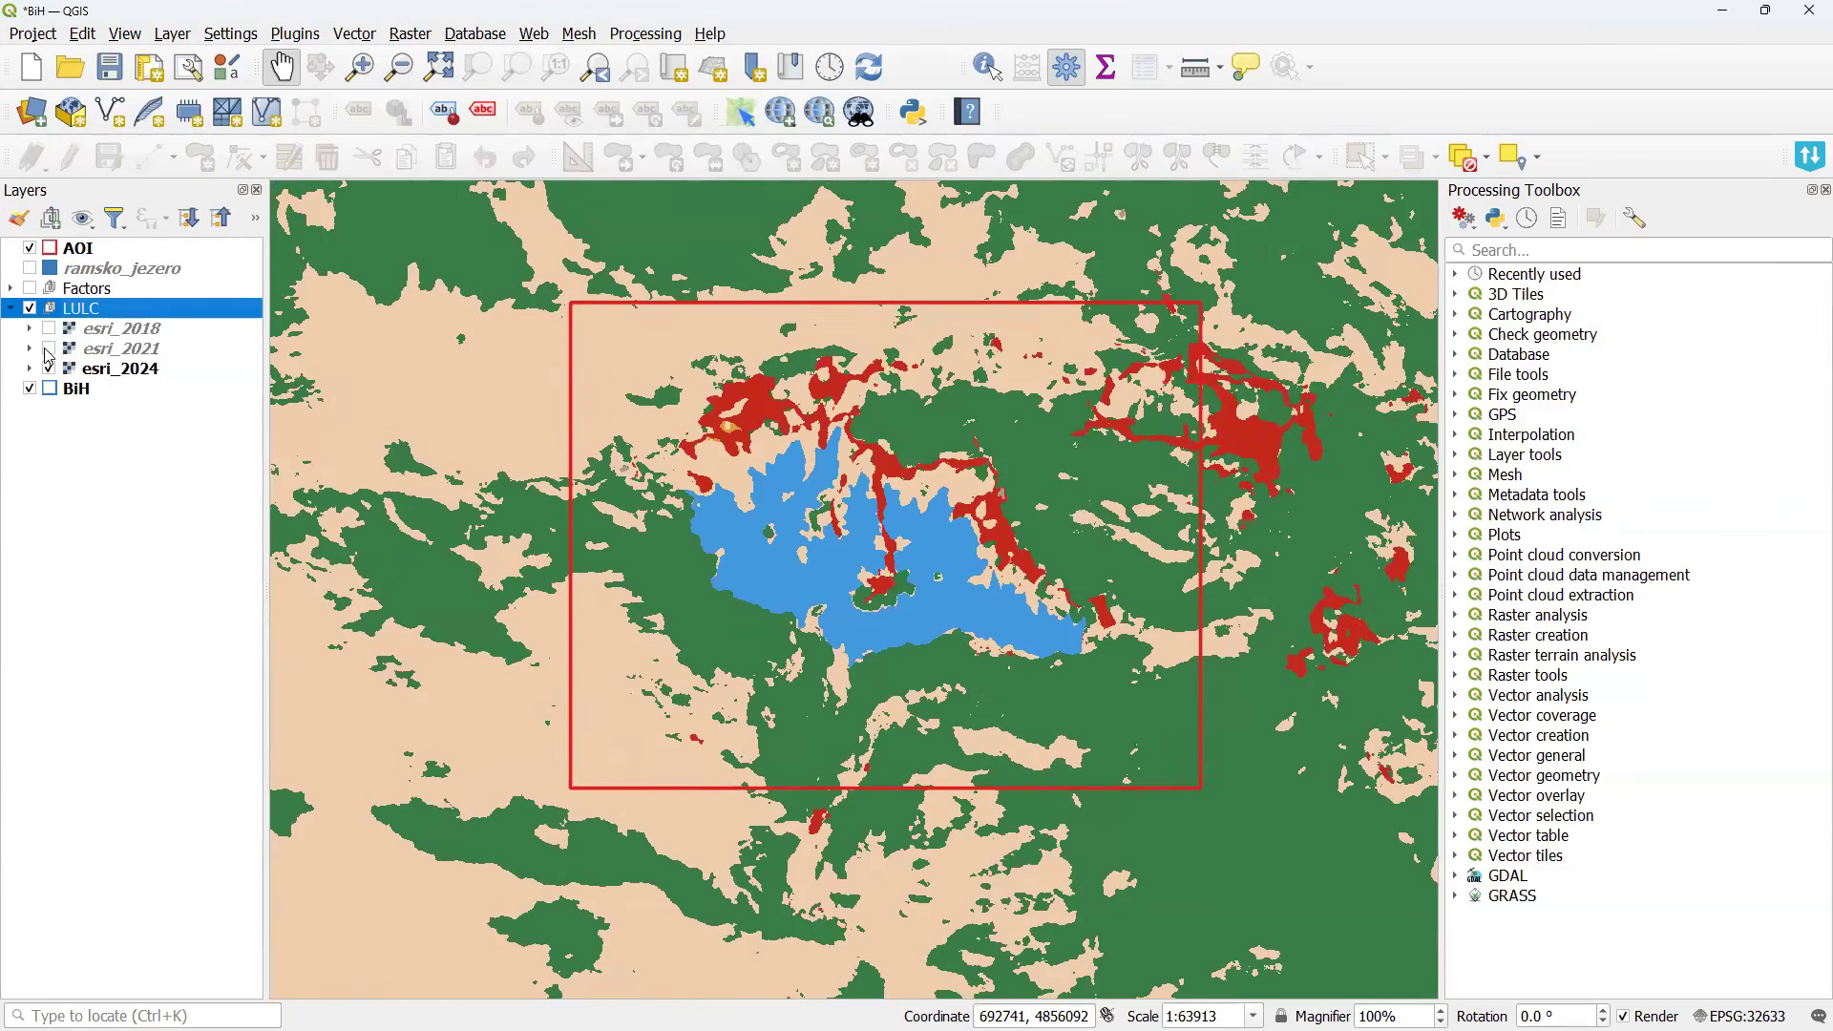
{"action": "left_click", "coordinate": [48, 348]}
{"action": "left_click", "coordinate": [49, 328]}
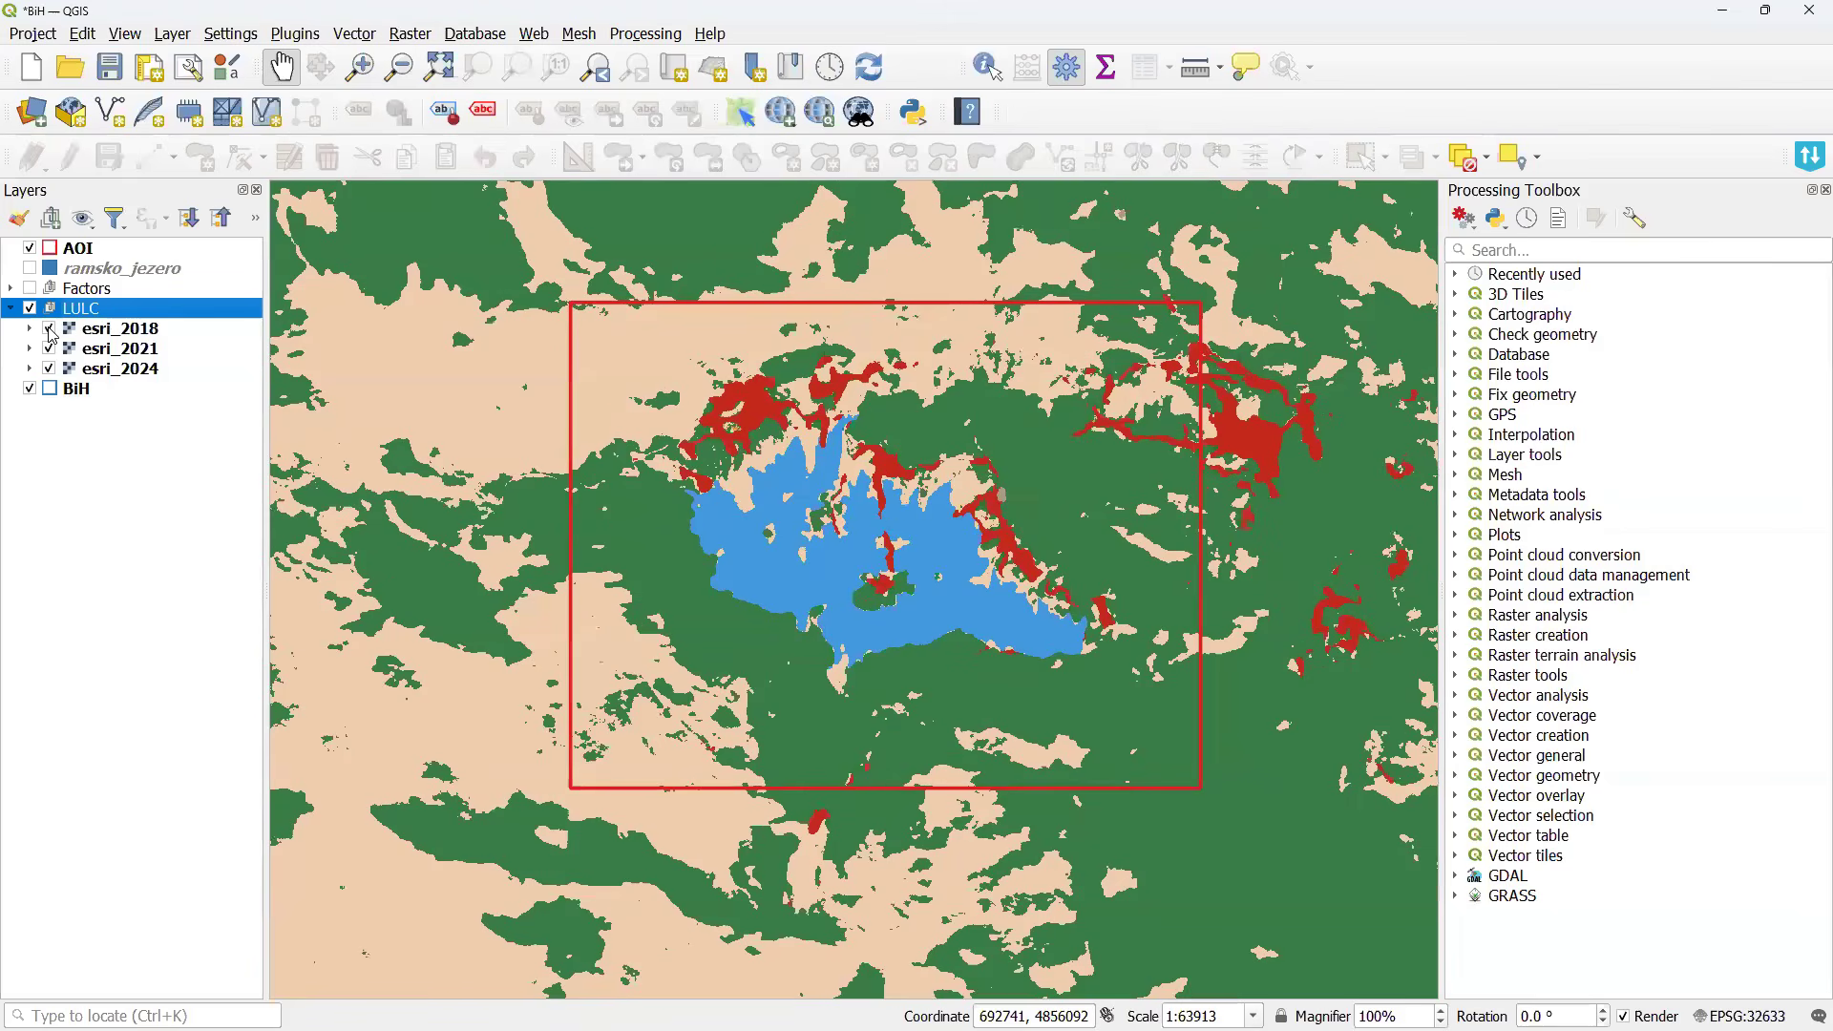
{"action": "left_click_drag", "start_coordinate": [496, 506], "coordinate": [495, 519]}
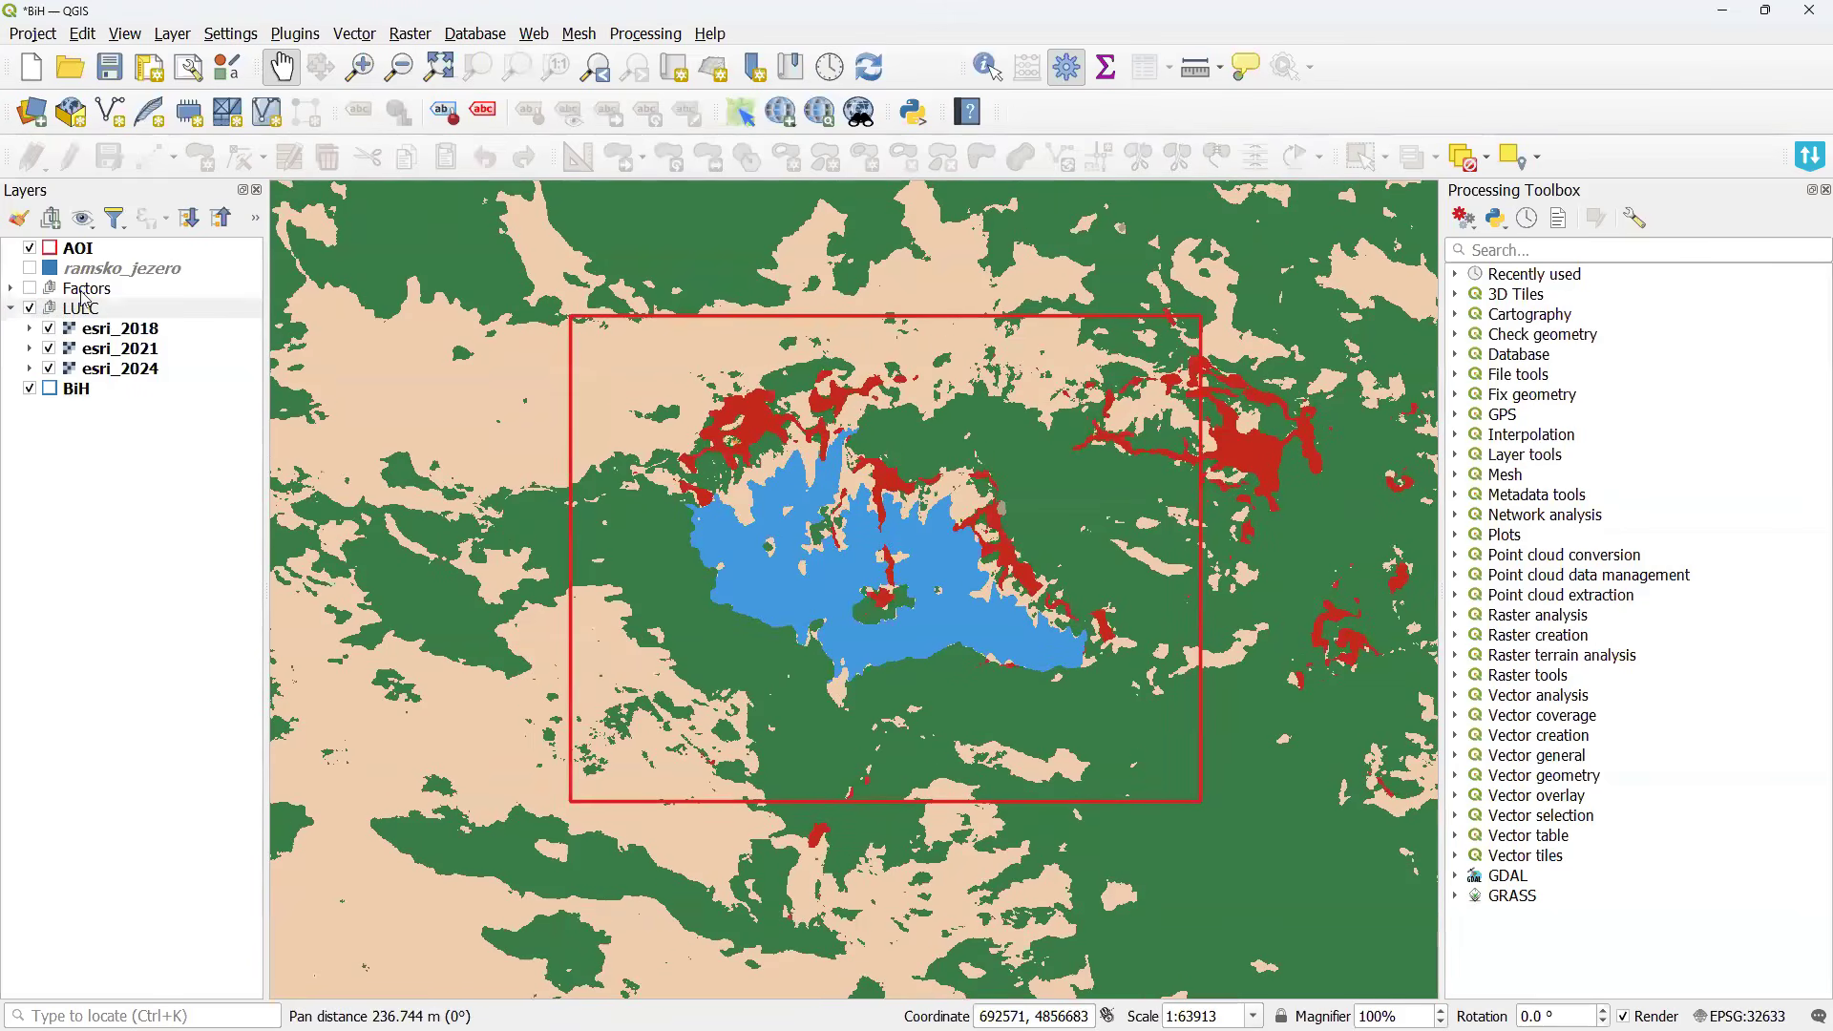
Check the AOI boundary and the ramsko_jezero lake polygon against the land cover by toggling each layer's visibility.
{"action": "left_click", "coordinate": [30, 248]}
{"action": "left_click", "coordinate": [30, 248]}
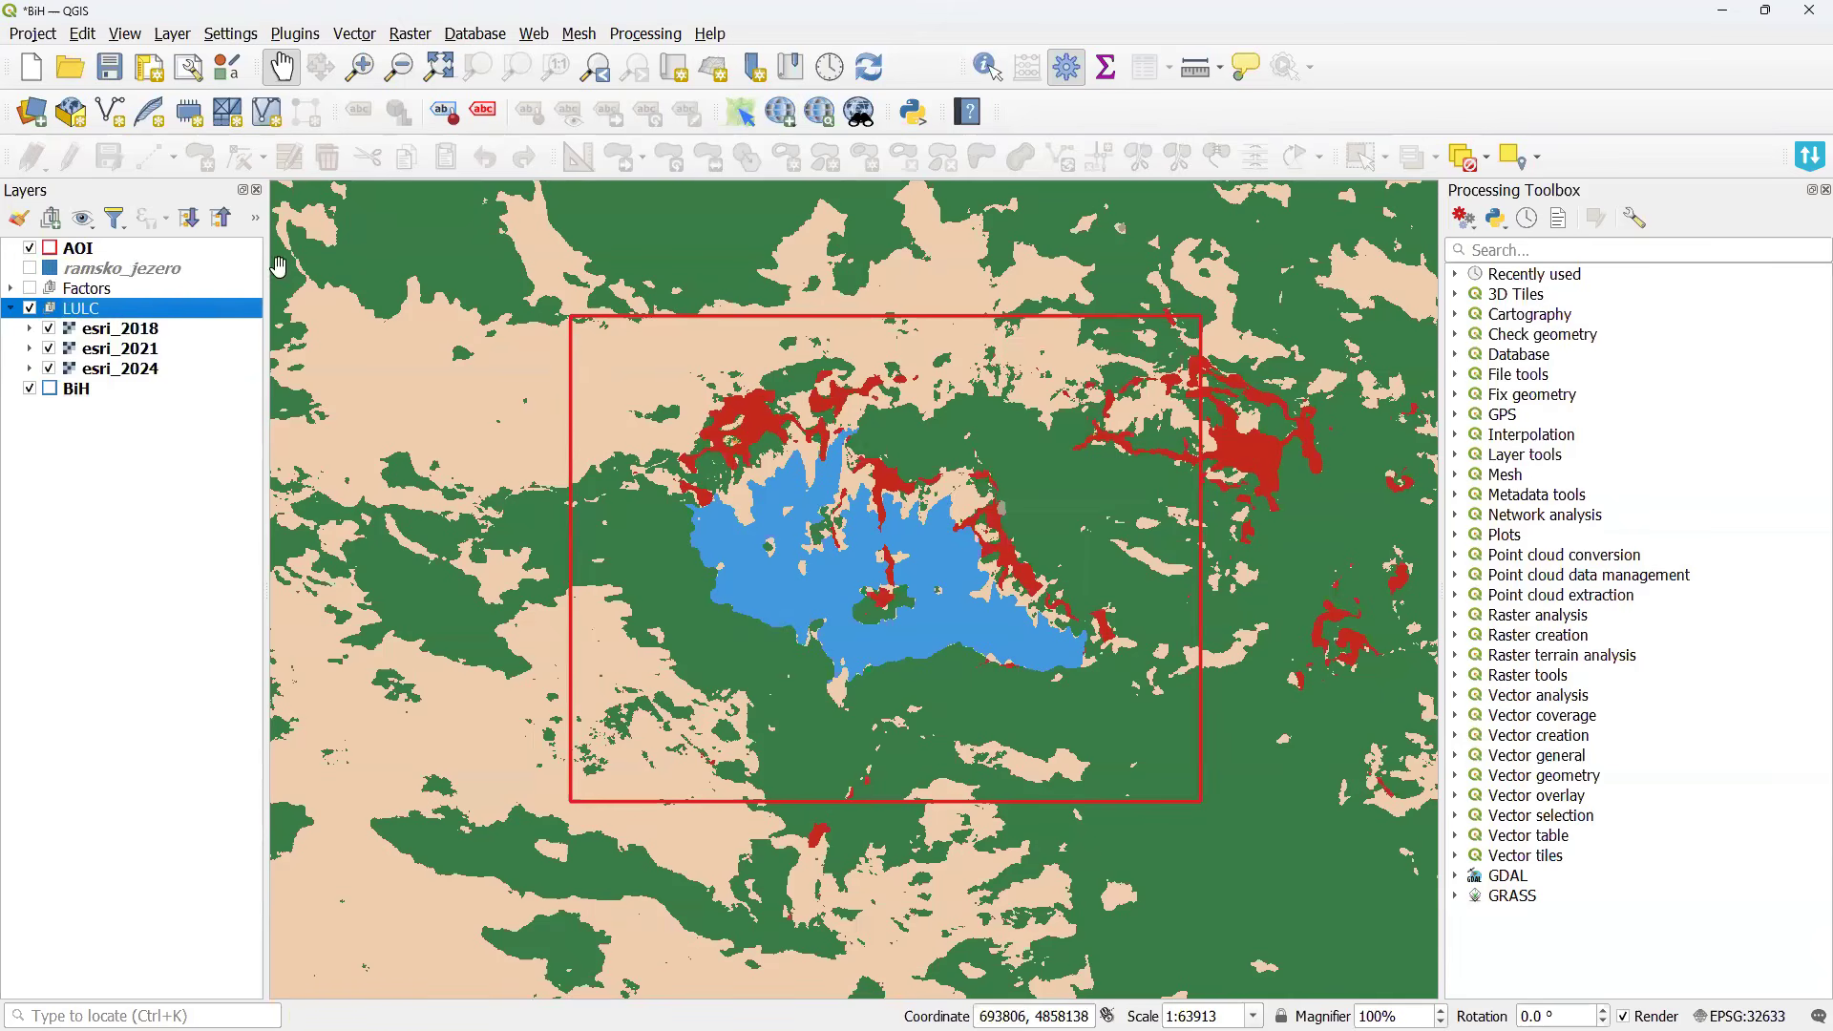
{"action": "left_click", "coordinate": [31, 269]}
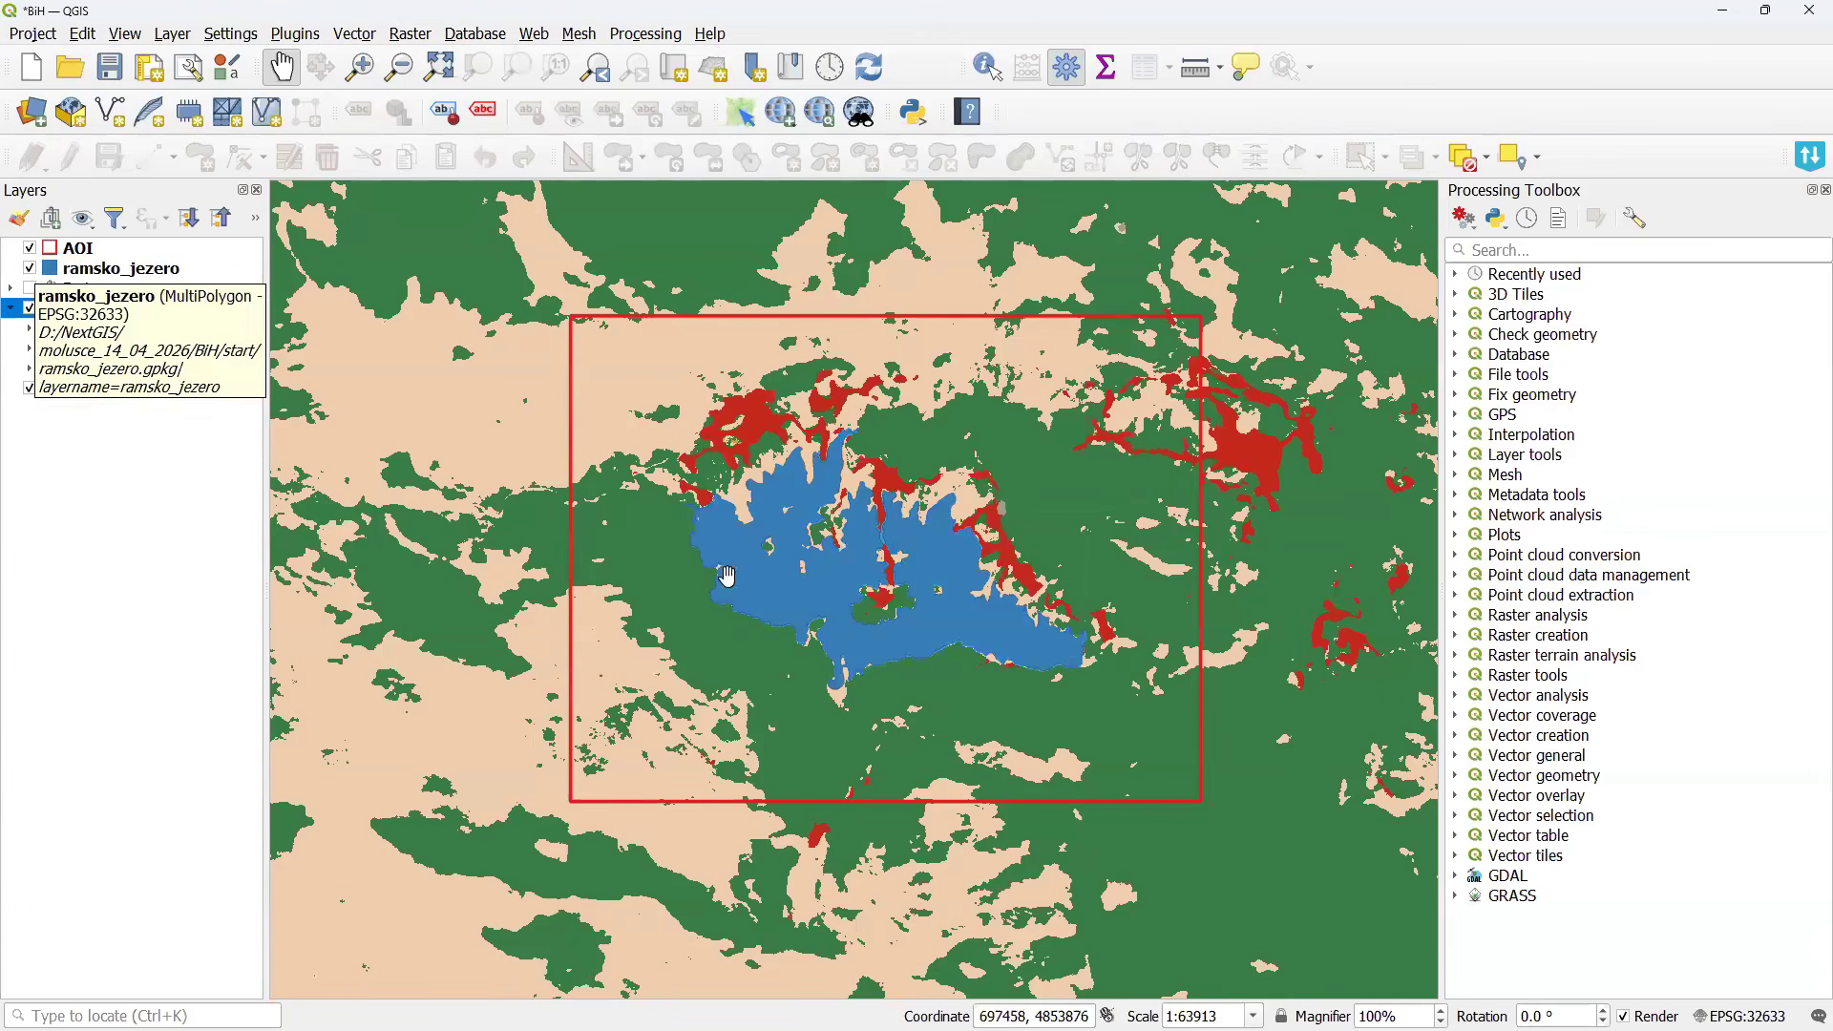
{"action": "left_click", "coordinate": [29, 270]}
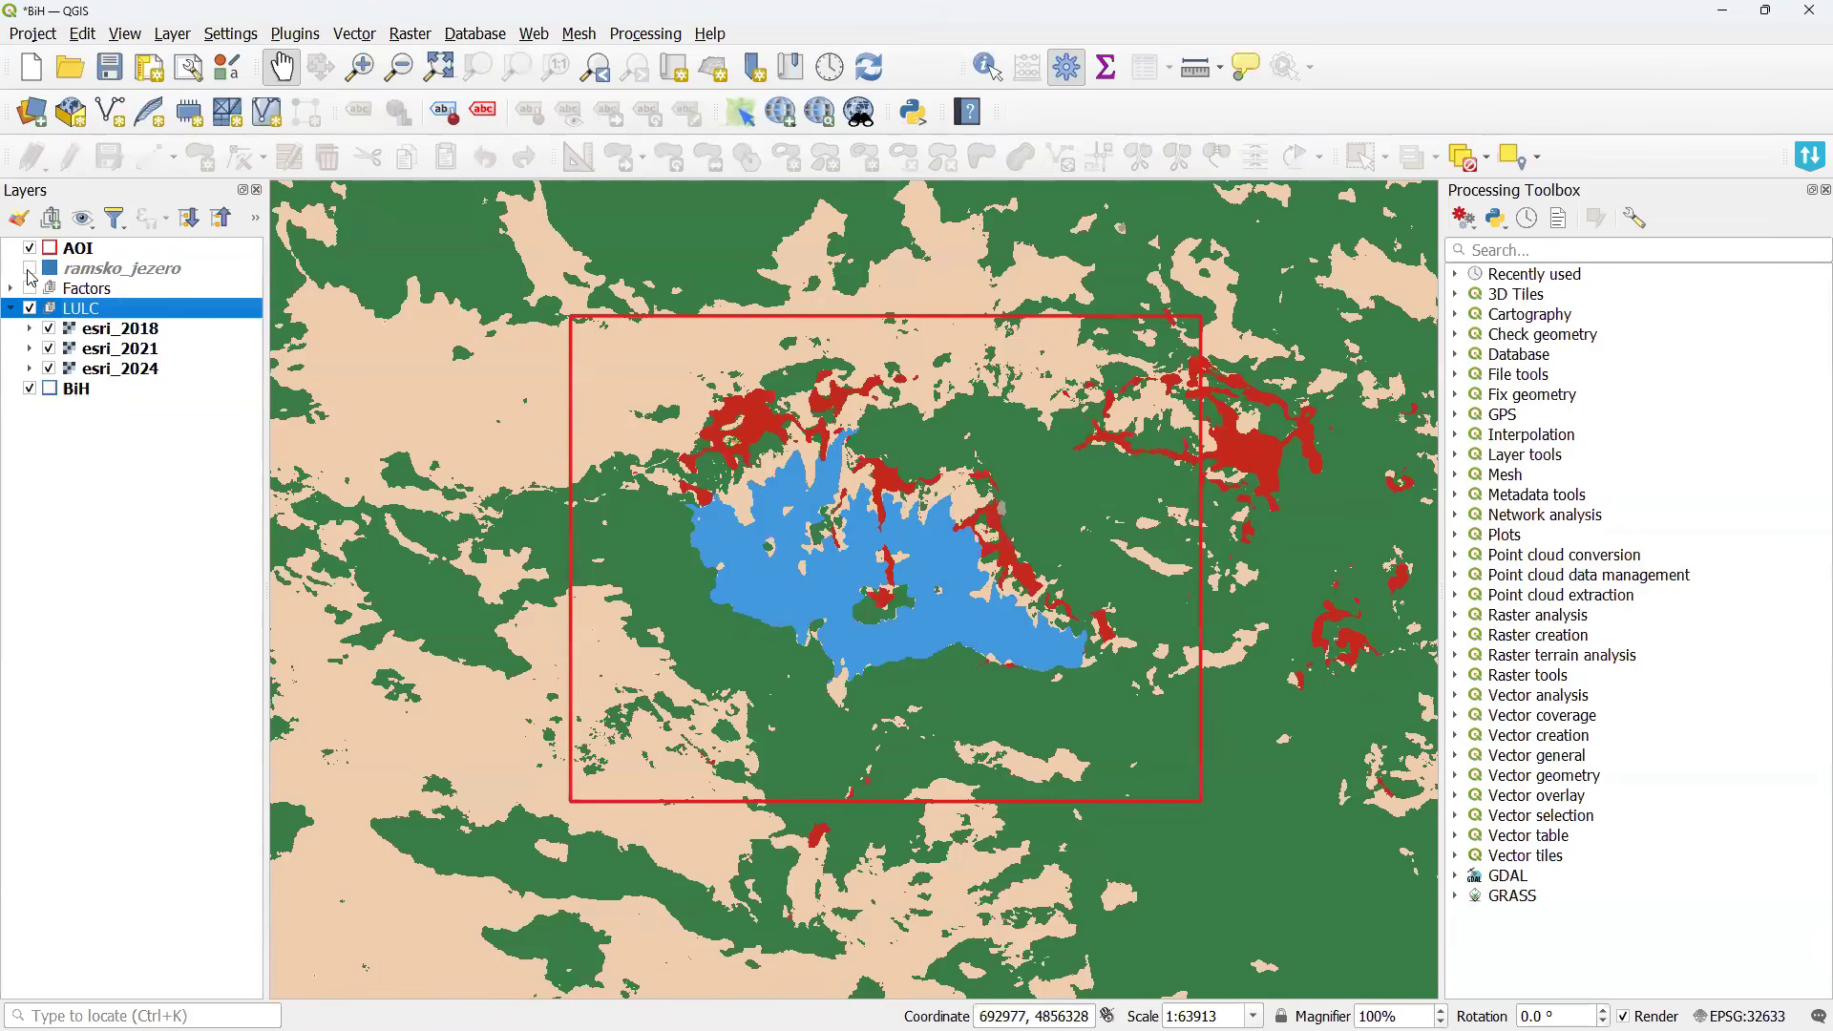
Expand the Factors group and display its layers, then hide all of them except osm_tourism.
{"action": "left_click", "coordinate": [13, 289]}
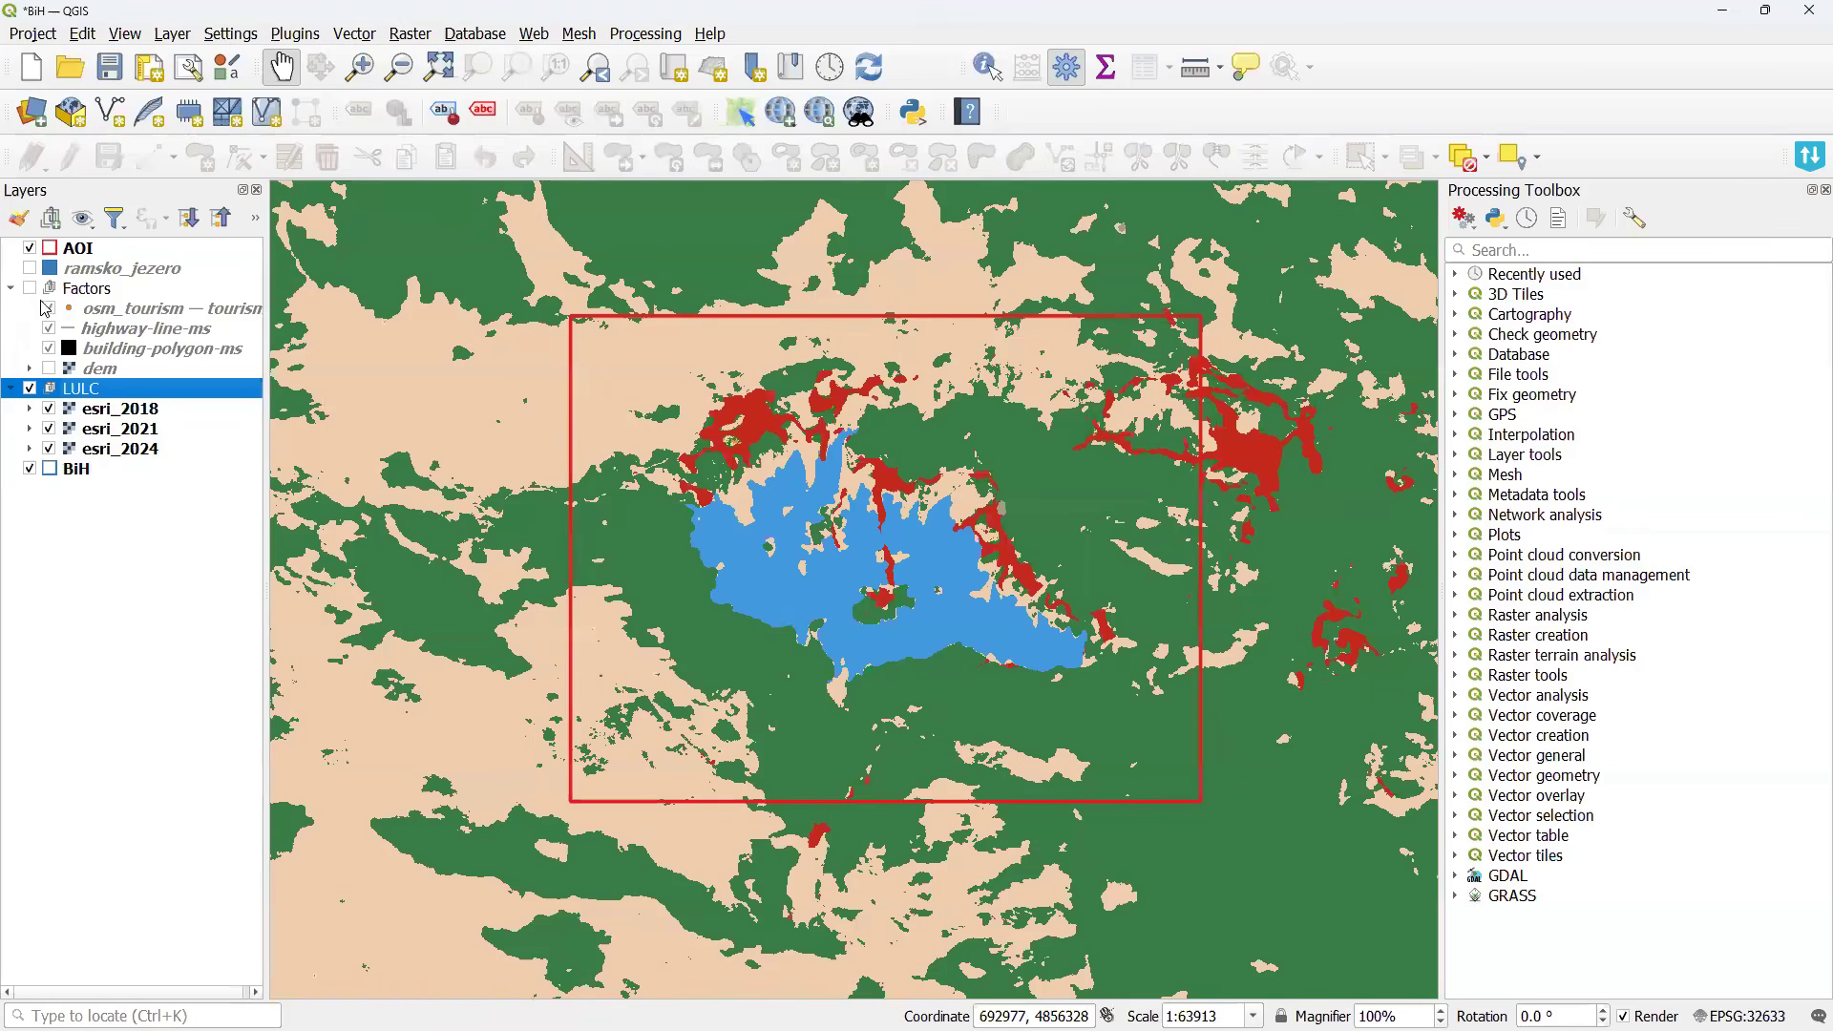
{"action": "left_click", "coordinate": [49, 310]}
{"action": "left_click", "coordinate": [50, 369]}
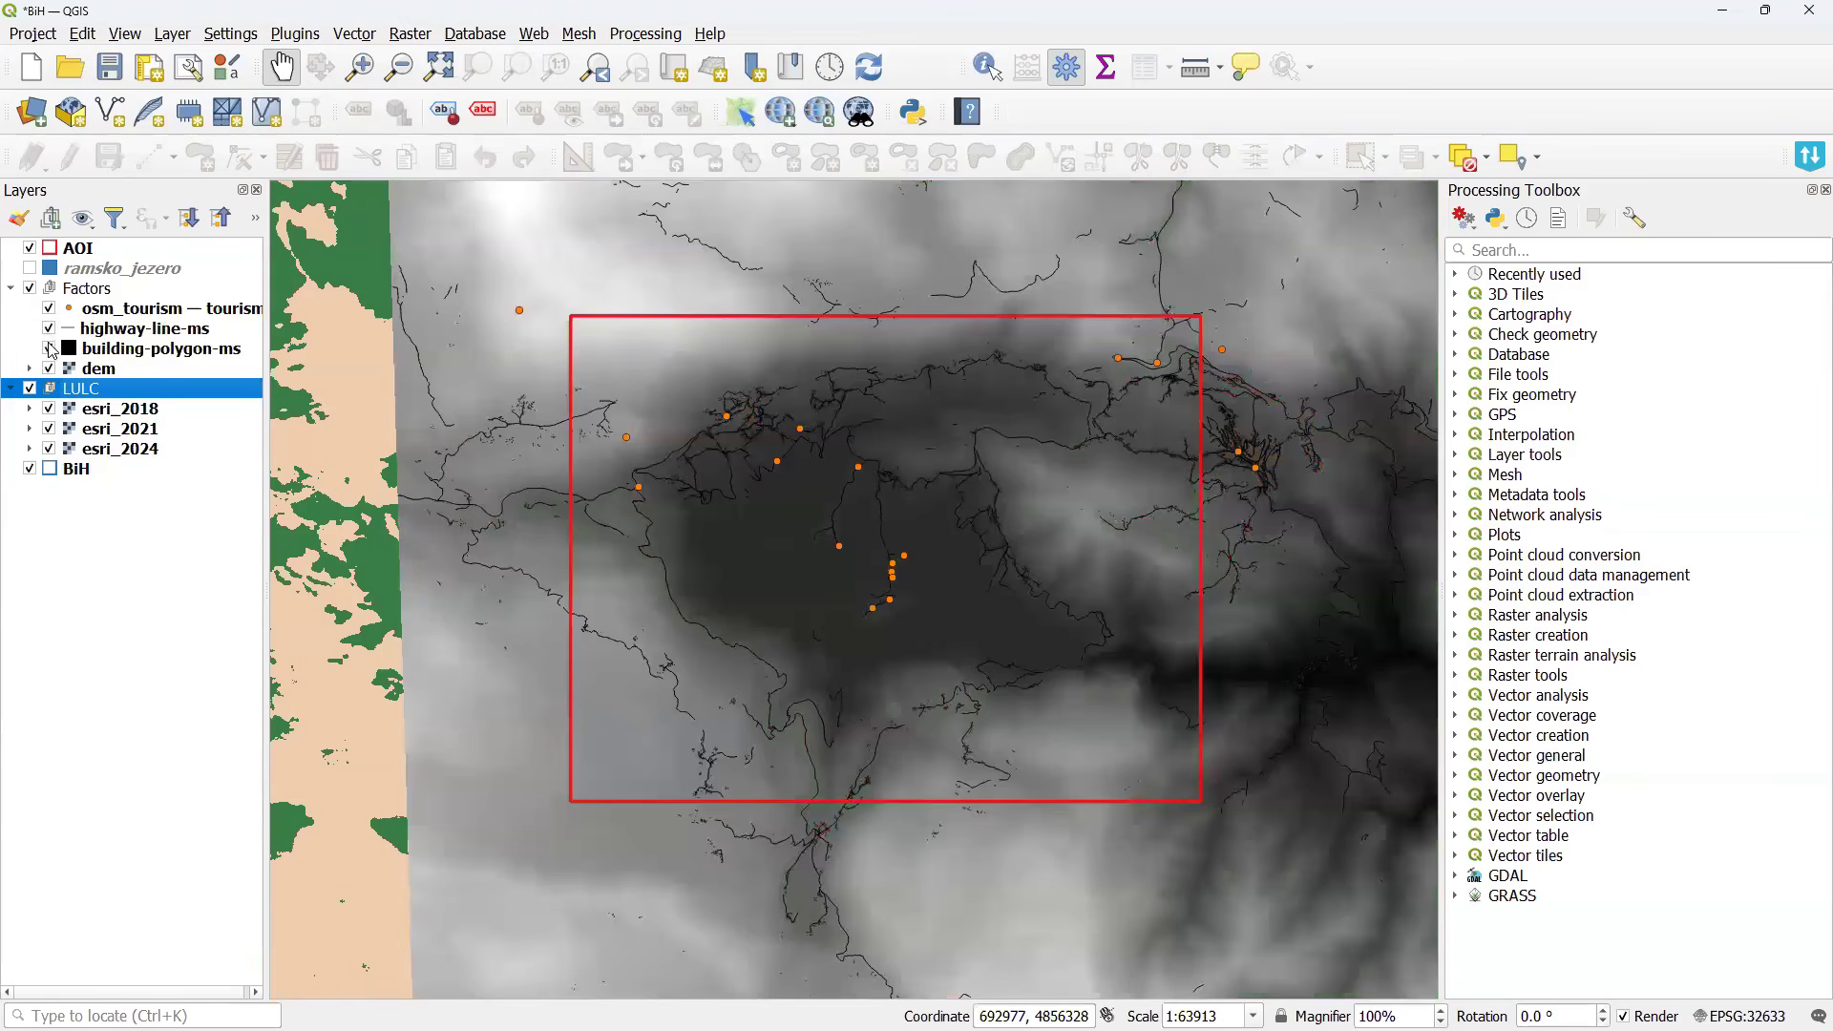
{"action": "left_click", "coordinate": [50, 369]}
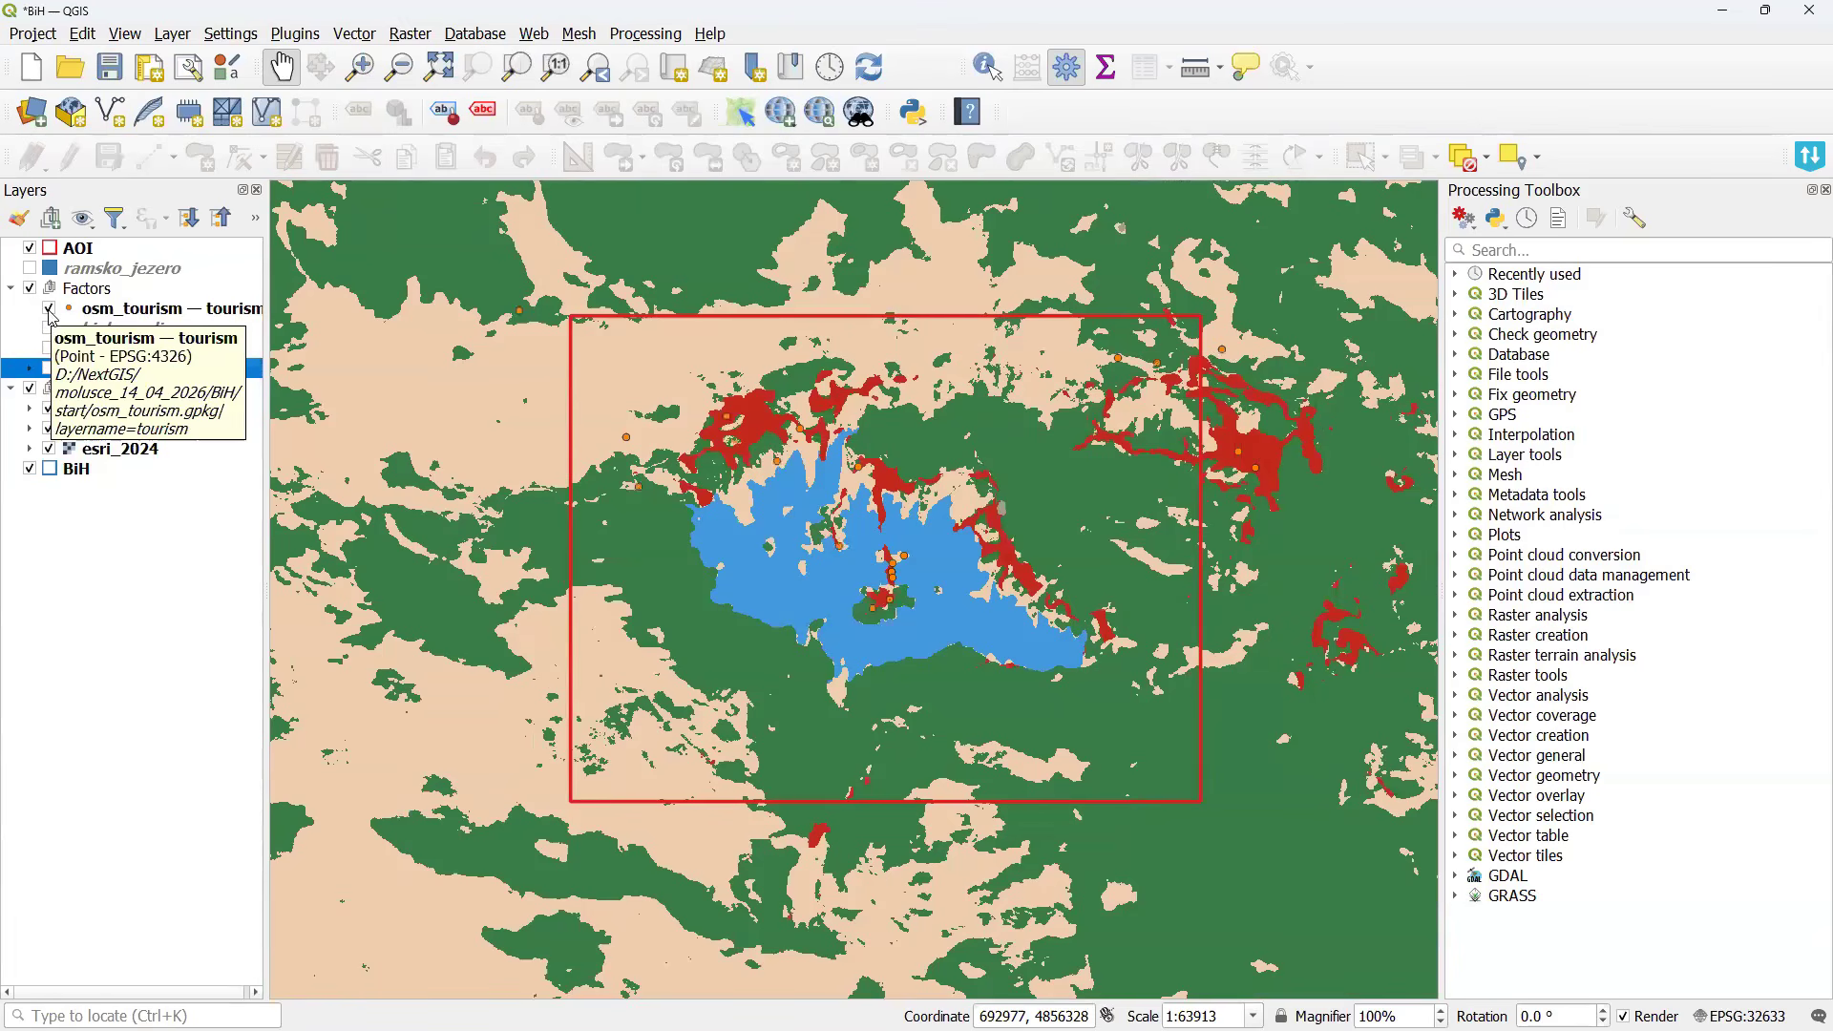
Display the tourism, highway and building factor layers one at a time, then leave only dem visible in the Factors group.
{"action": "left_click", "coordinate": [49, 312]}
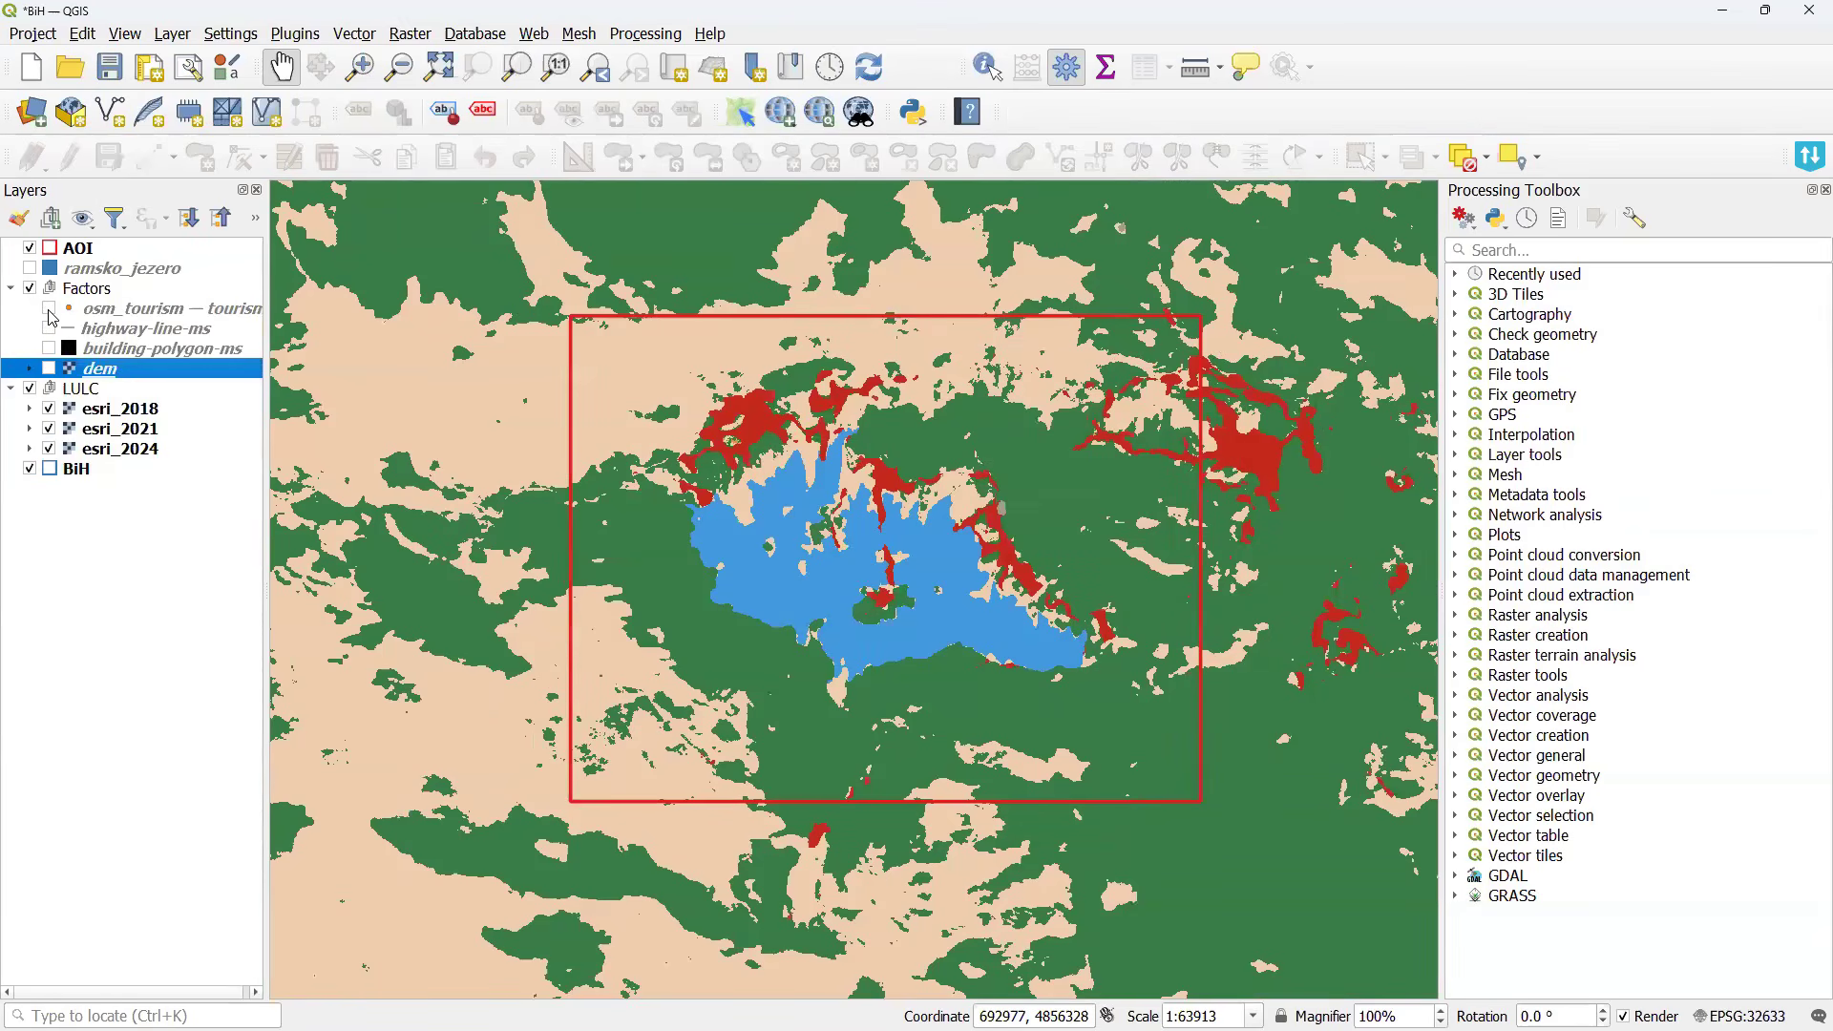
{"action": "left_click", "coordinate": [49, 312]}
{"action": "left_click", "coordinate": [48, 313]}
{"action": "left_click", "coordinate": [49, 329]}
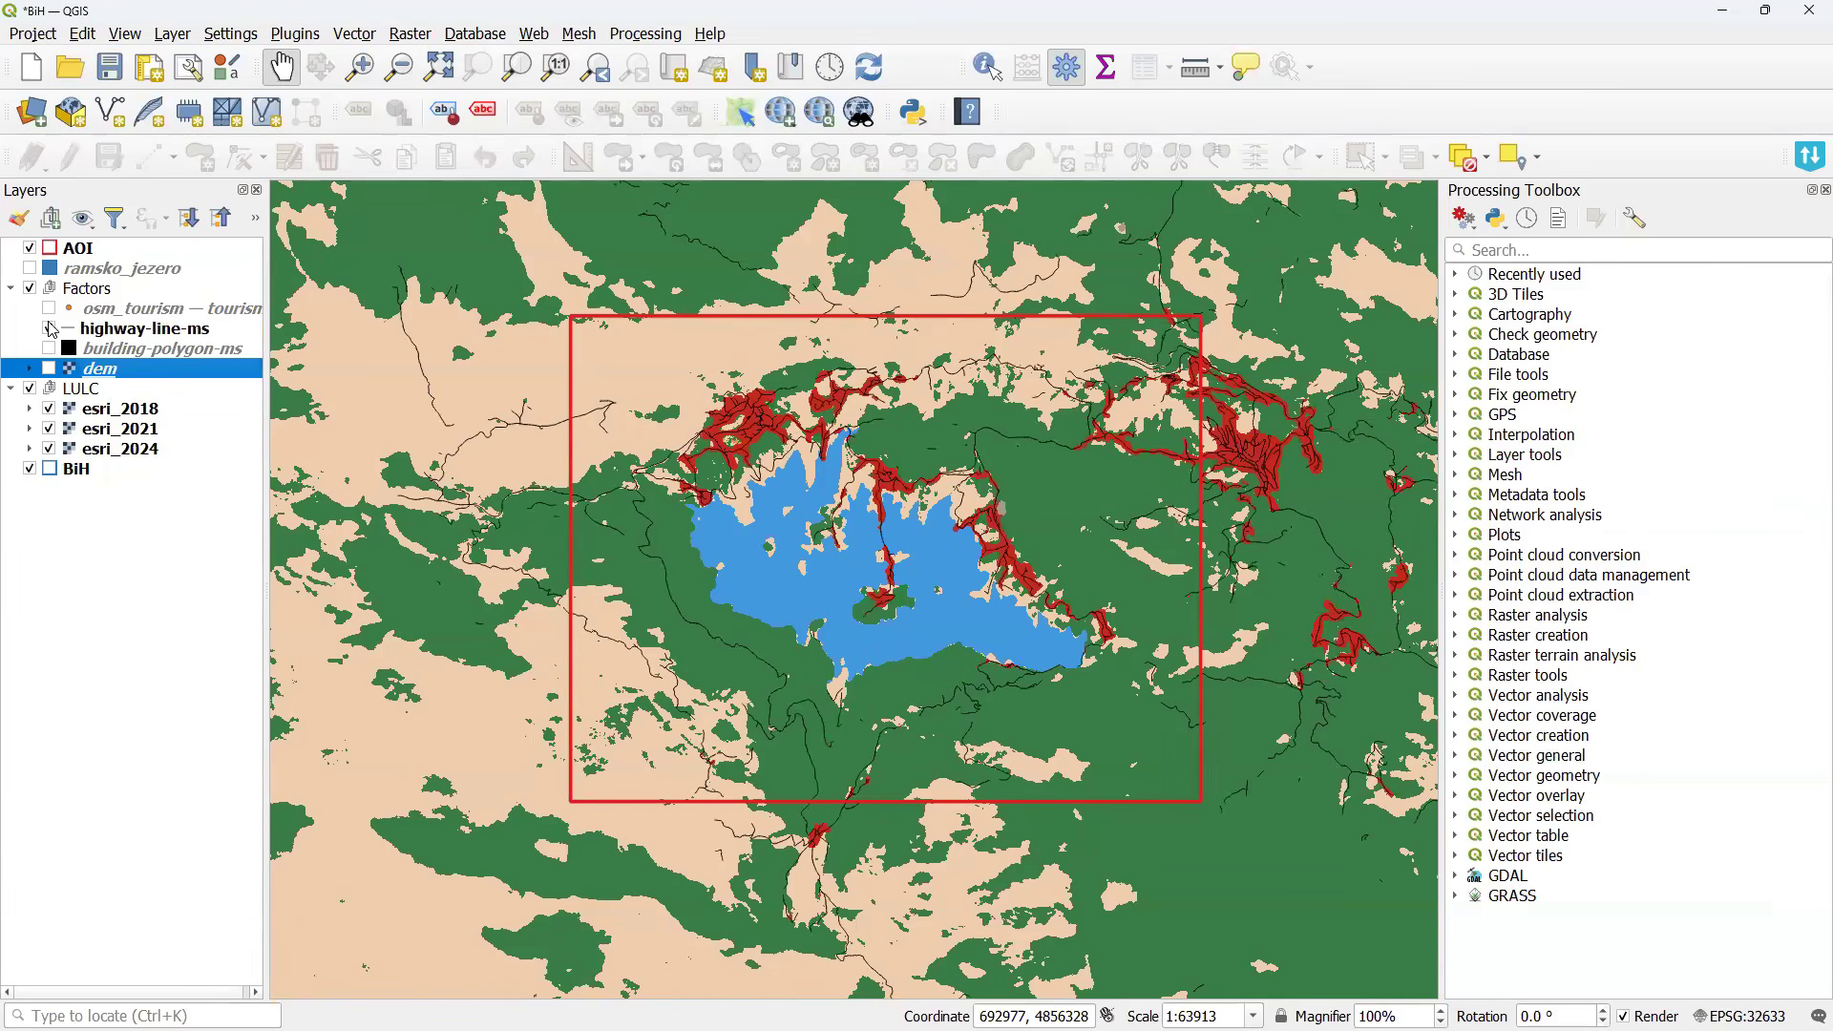
{"action": "left_click", "coordinate": [49, 328]}
{"action": "left_click", "coordinate": [49, 348]}
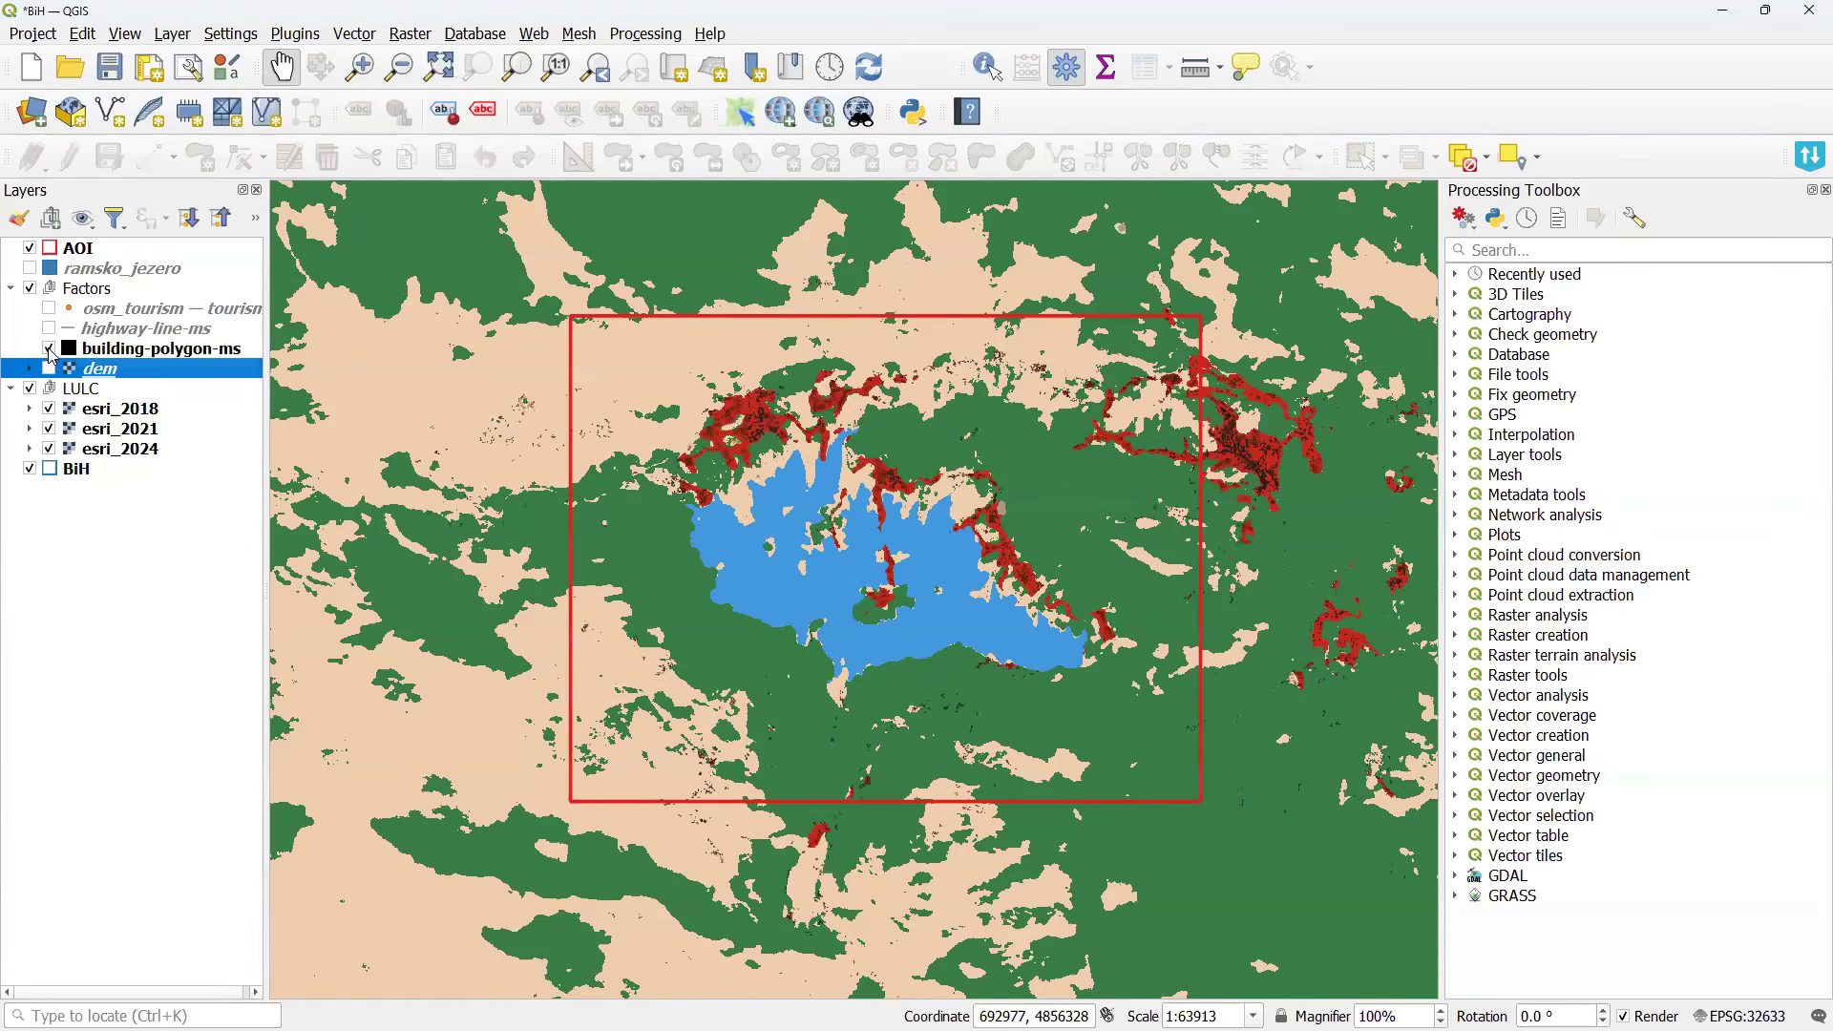
{"action": "left_click", "coordinate": [49, 349]}
{"action": "left_click", "coordinate": [48, 369]}
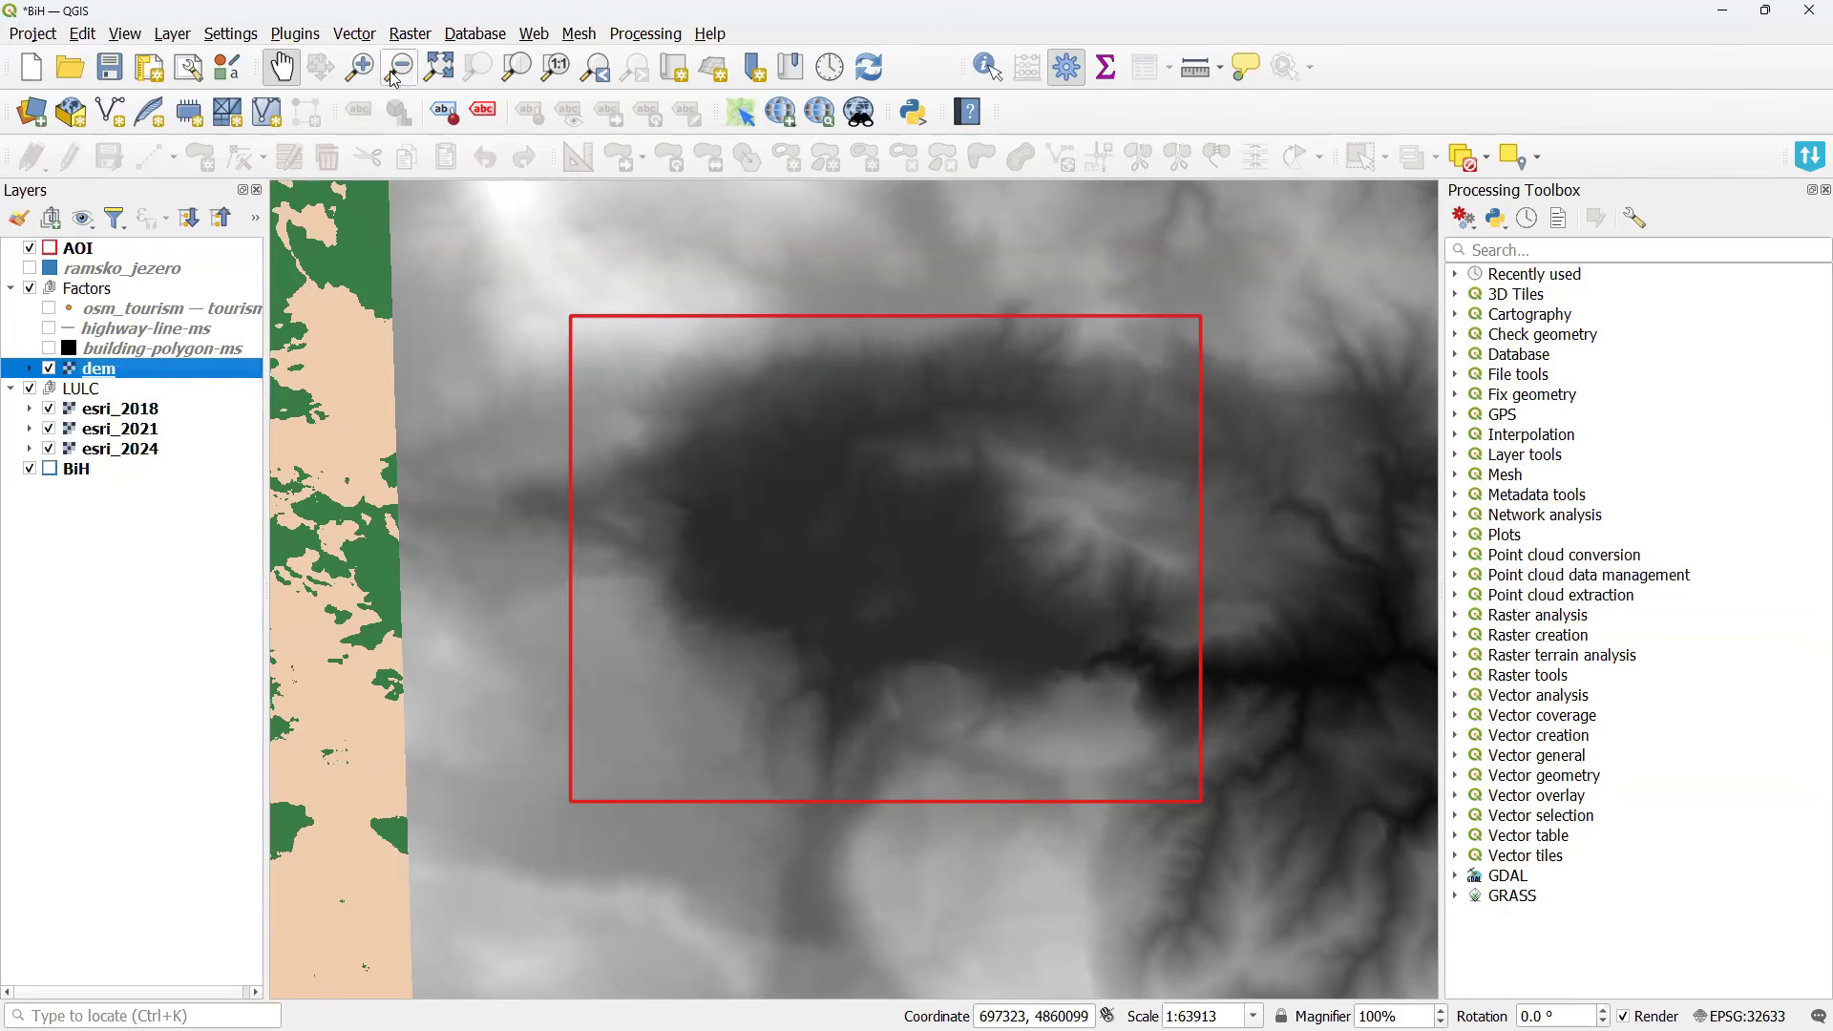
Search all available plugins for "molusc" and install NextGIS MOLUSCE.
{"action": "left_click", "coordinate": [295, 35]}
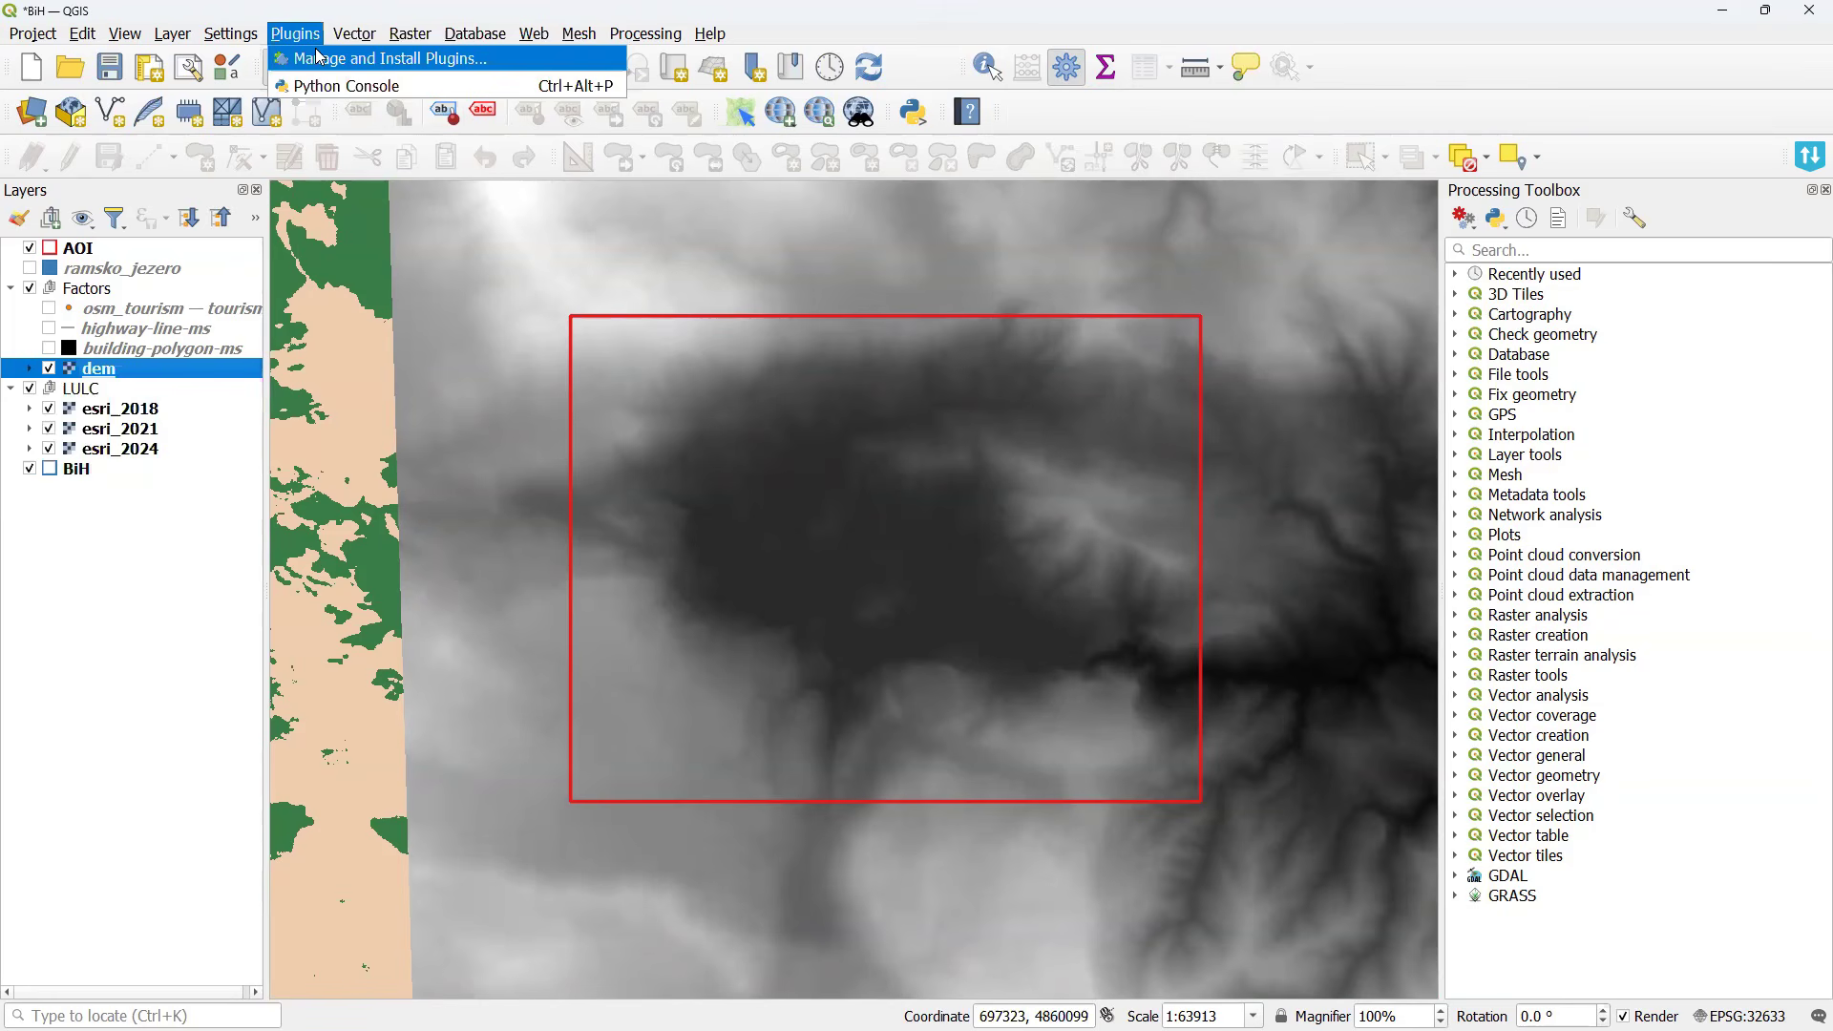
{"action": "left_click", "coordinate": [318, 58]}
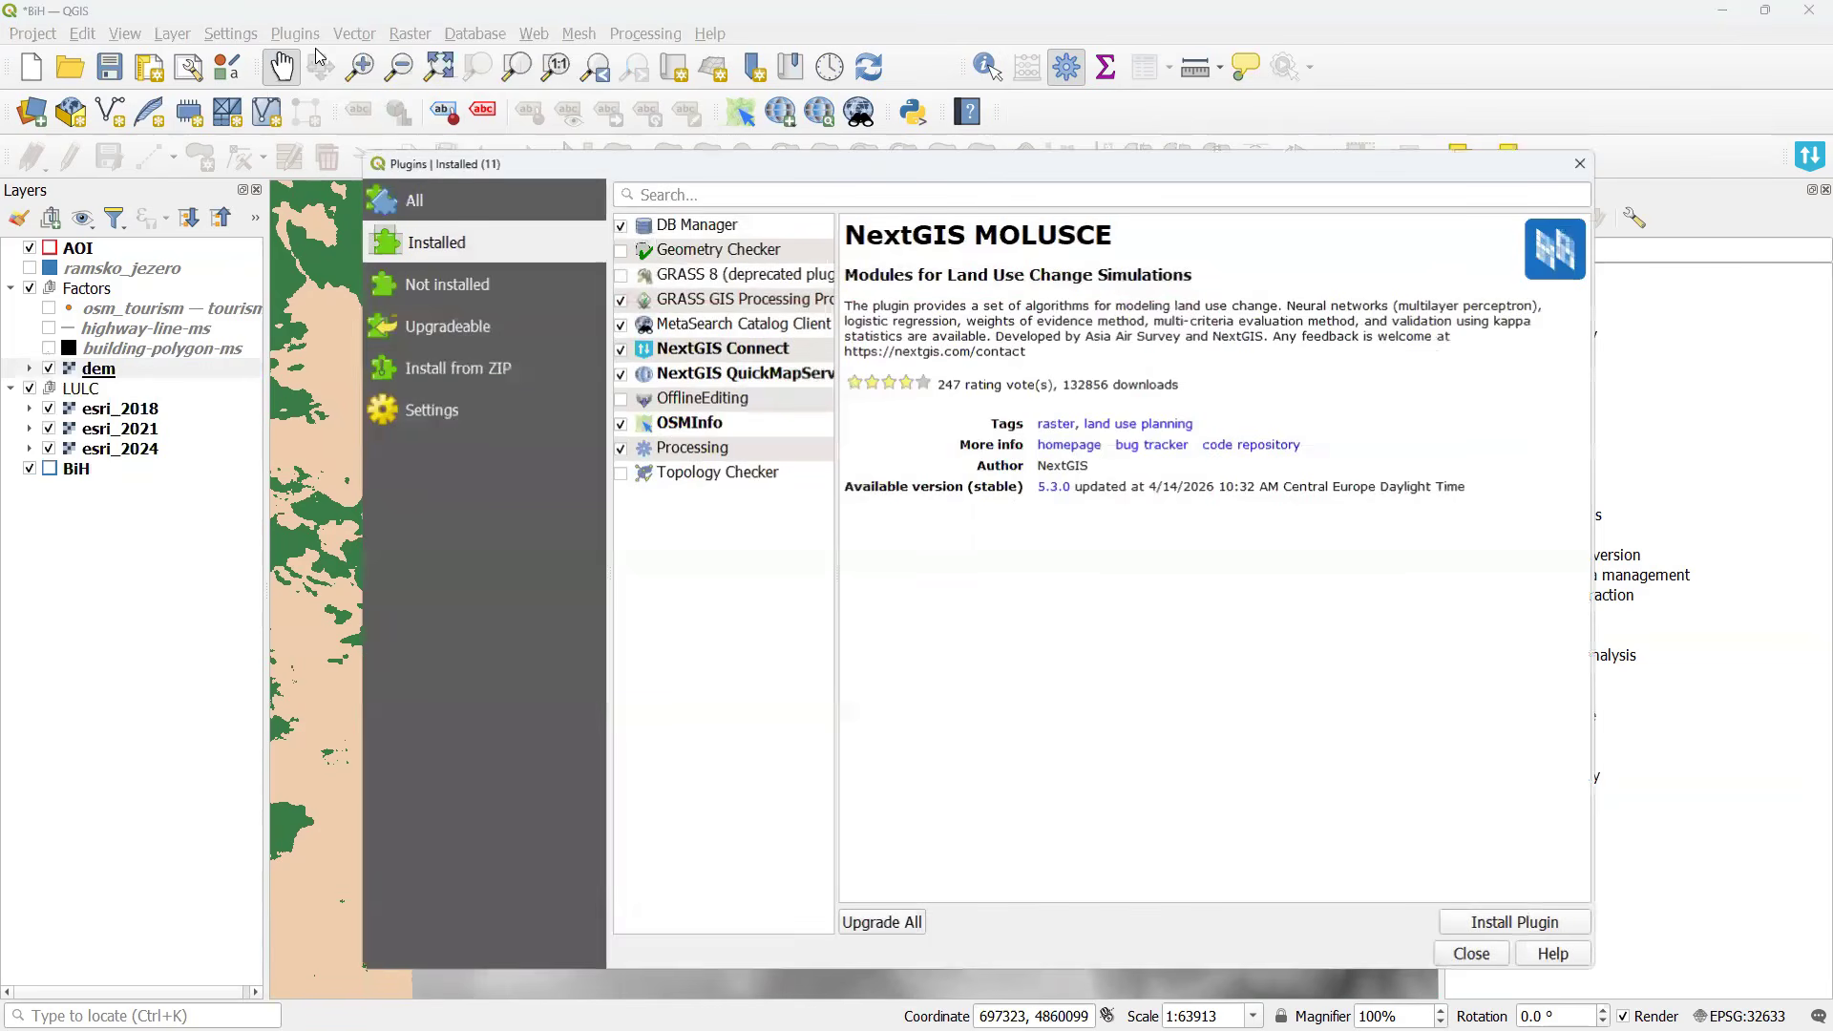
{"action": "left_click", "coordinate": [491, 205]}
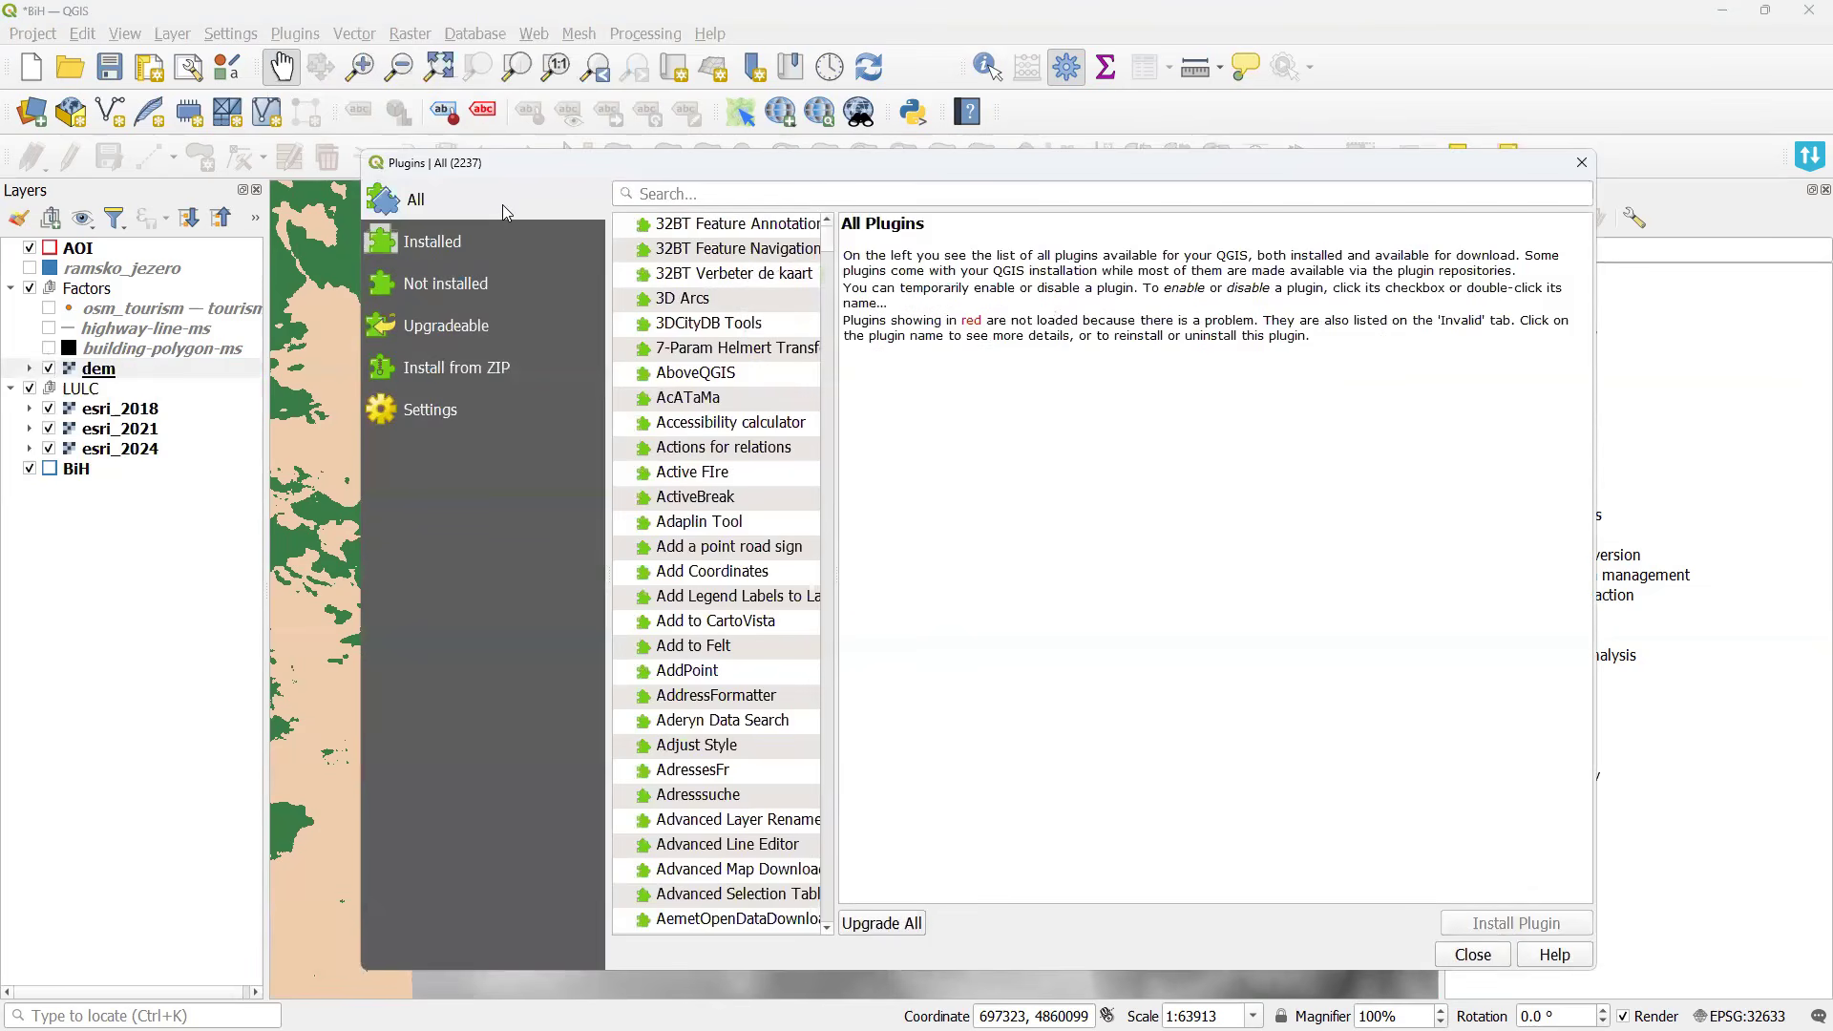
{"action": "left_click", "coordinate": [844, 194]}
{"action": "type", "text": "mo"}
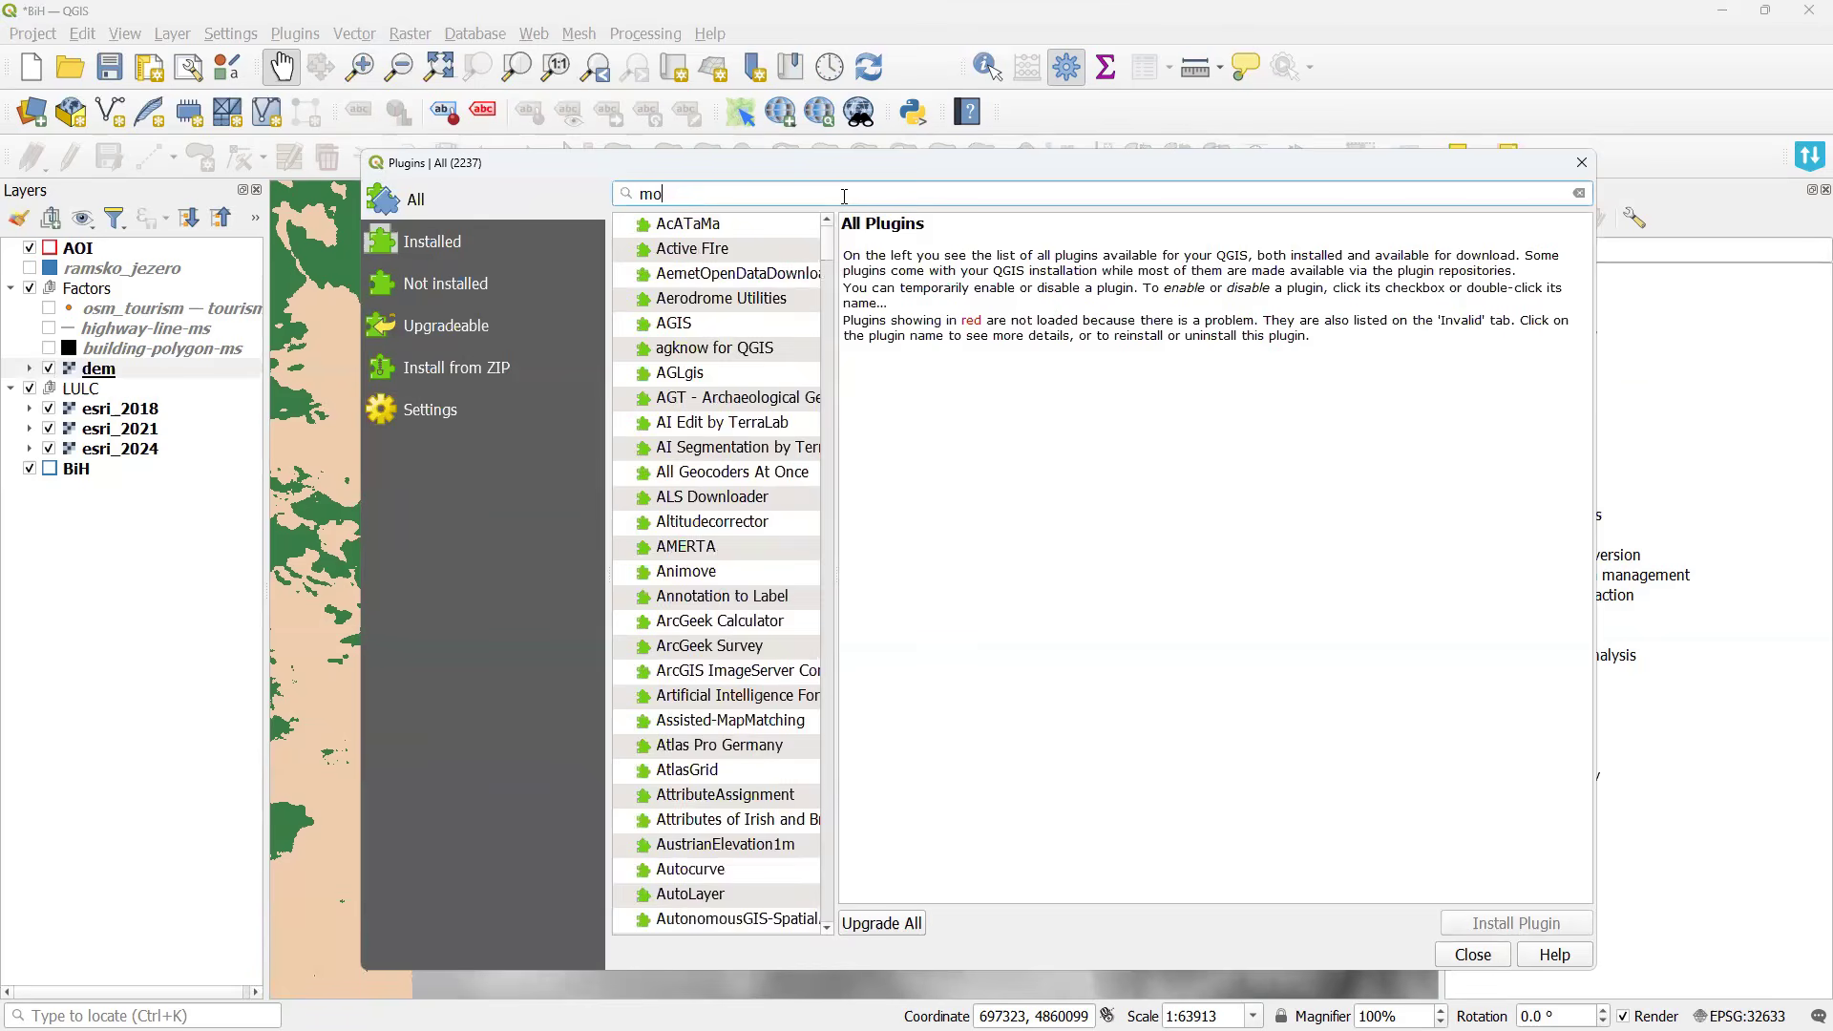
{"action": "type", "text": "lusc"}
{"action": "left_click", "coordinate": [695, 228]}
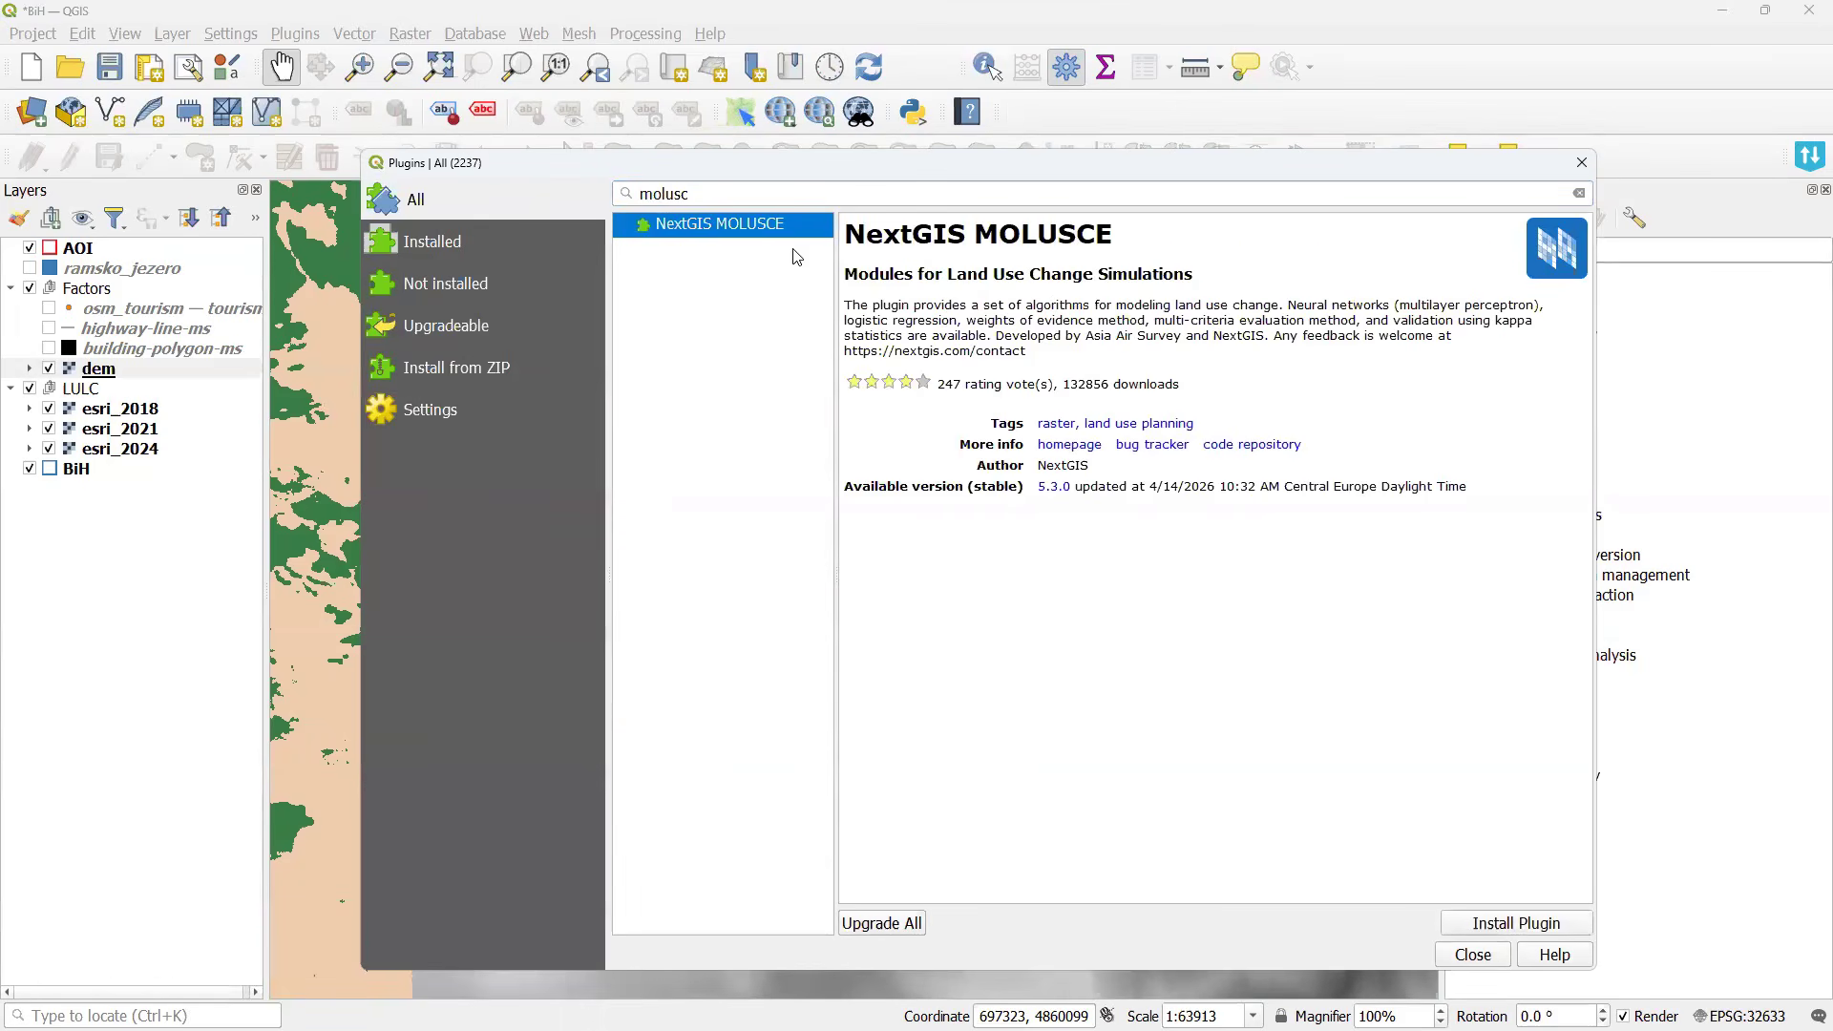
{"action": "left_click", "coordinate": [1541, 924]}
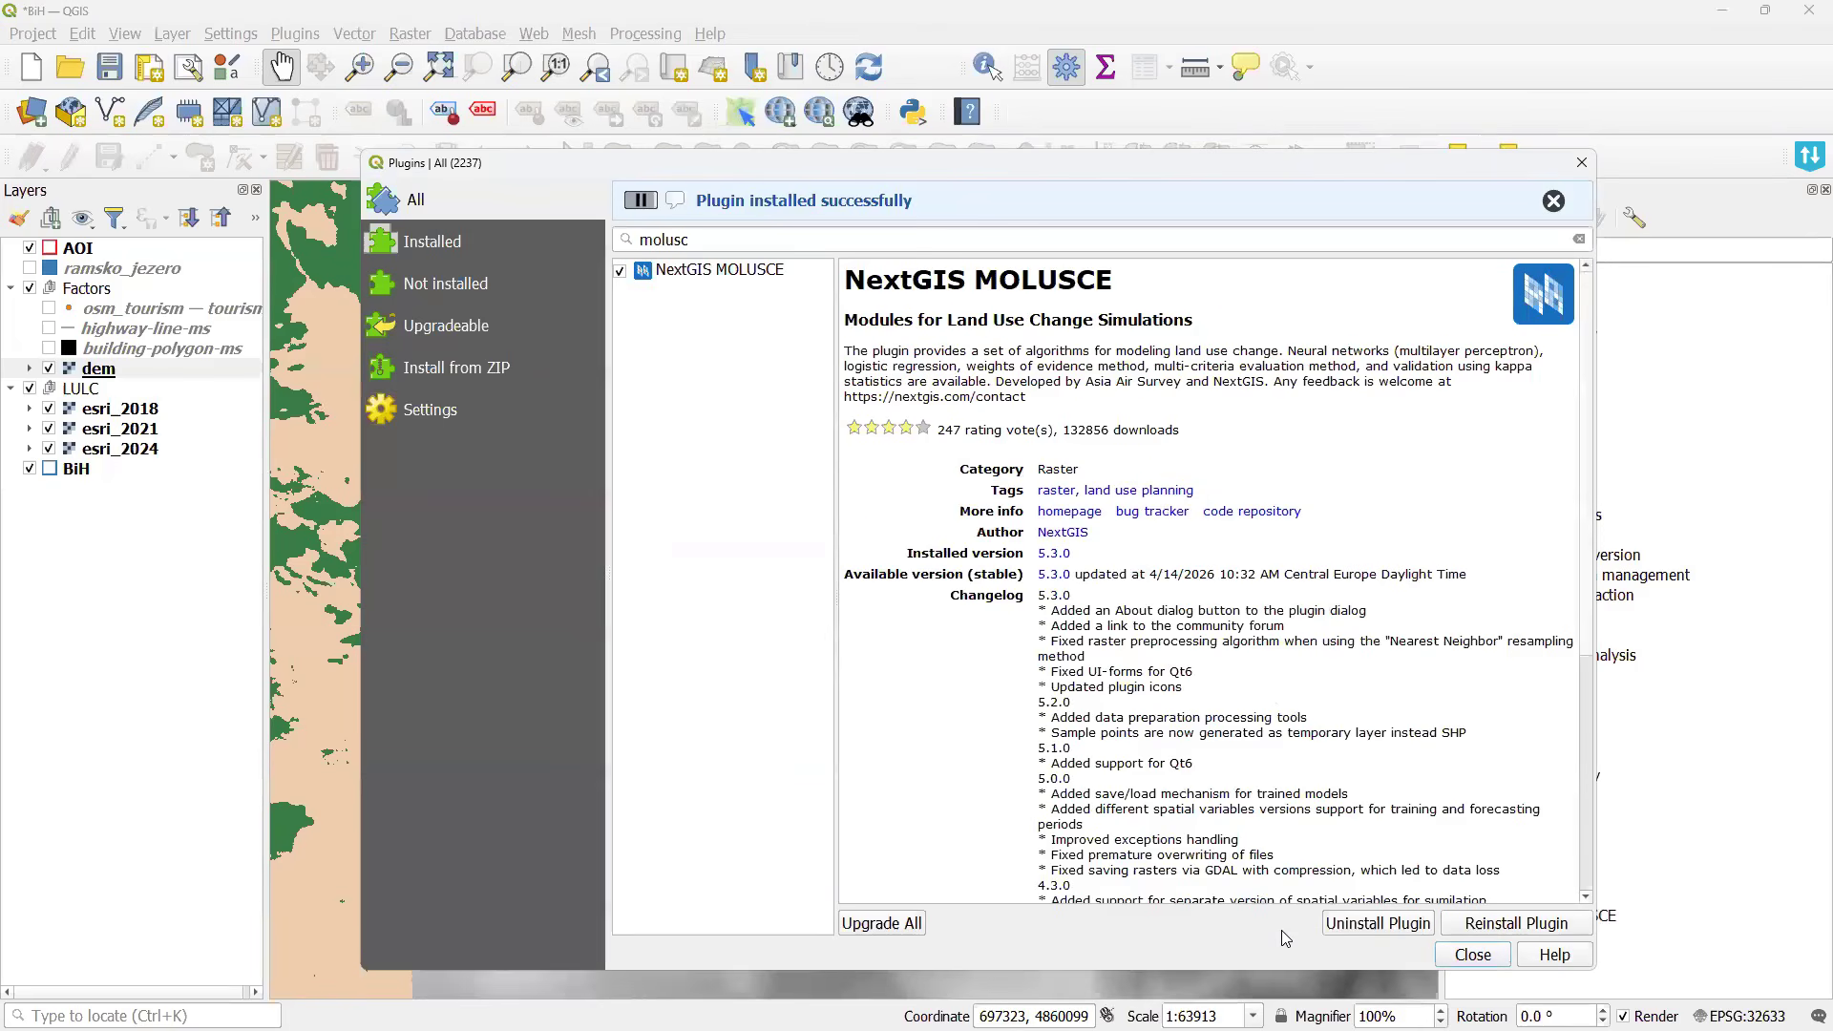
{"action": "left_click", "coordinate": [1581, 162]}
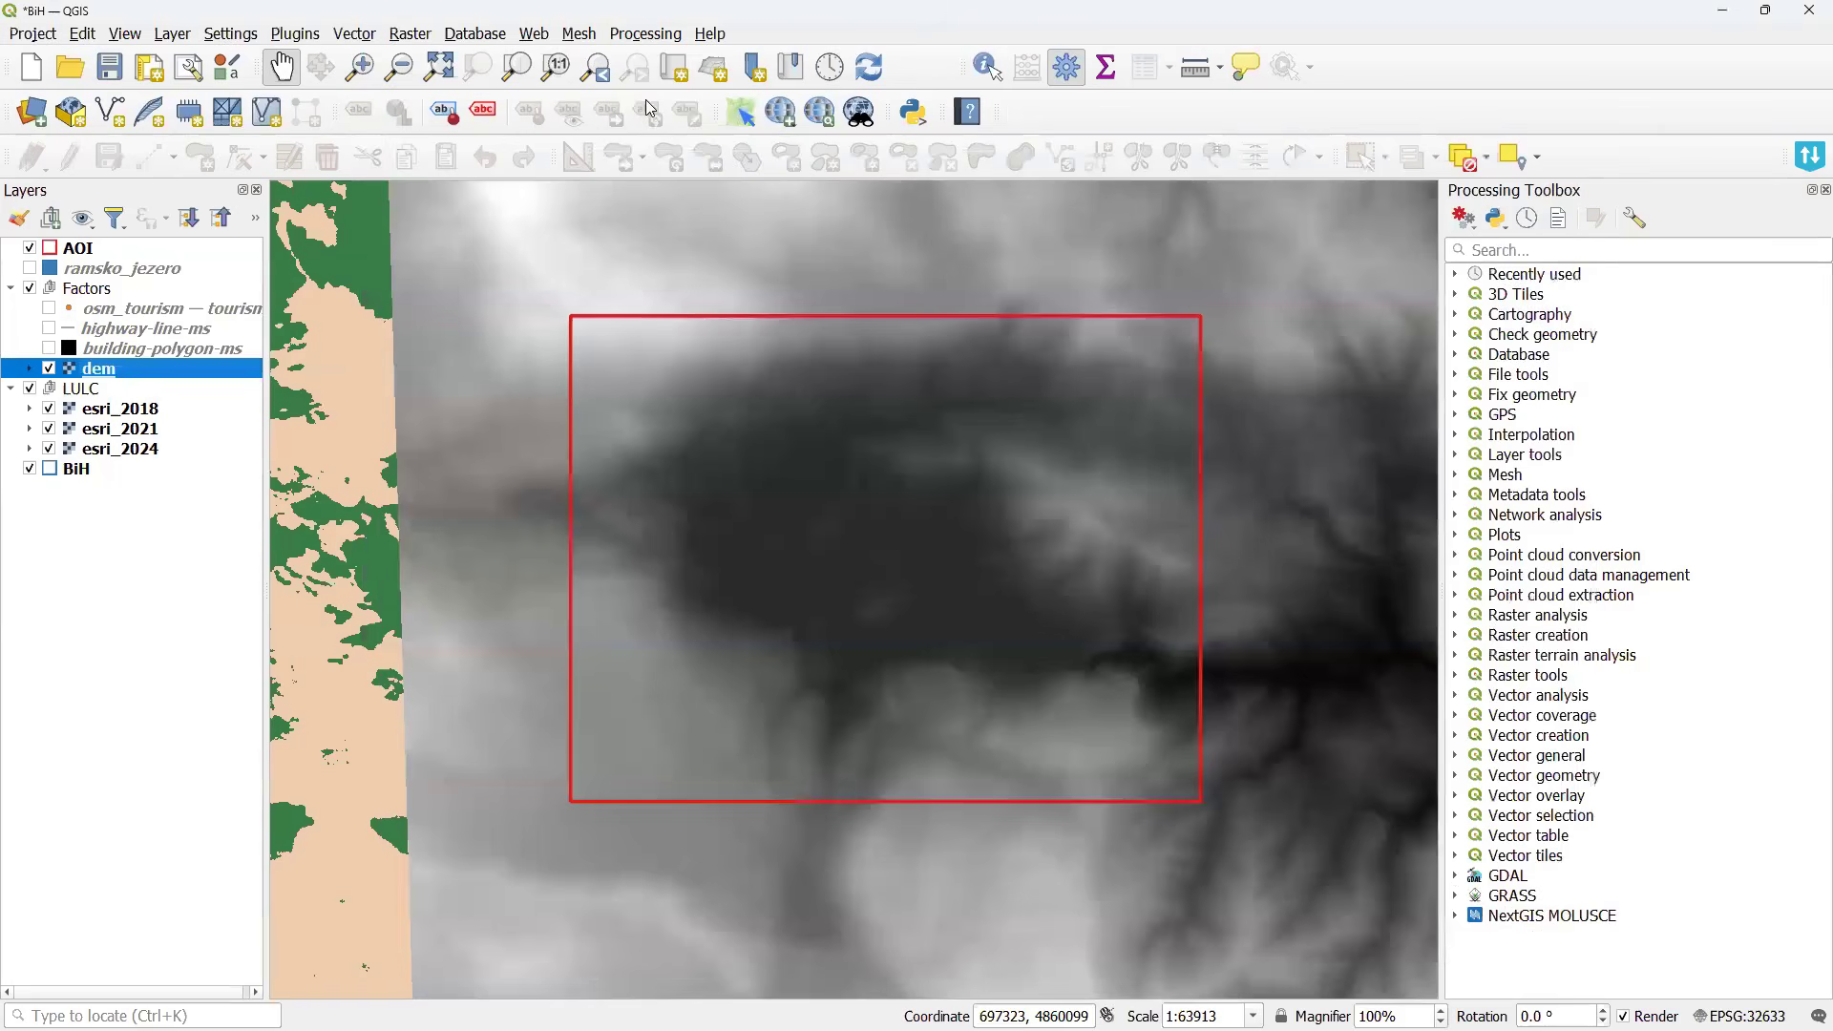
Locate the NextGIS MOLUSCE entries among the raster commands and in the Processing Toolbox, and close the toolbox.
{"action": "left_click", "coordinate": [412, 36]}
{"action": "mouse_move", "coordinate": [504, 243]}
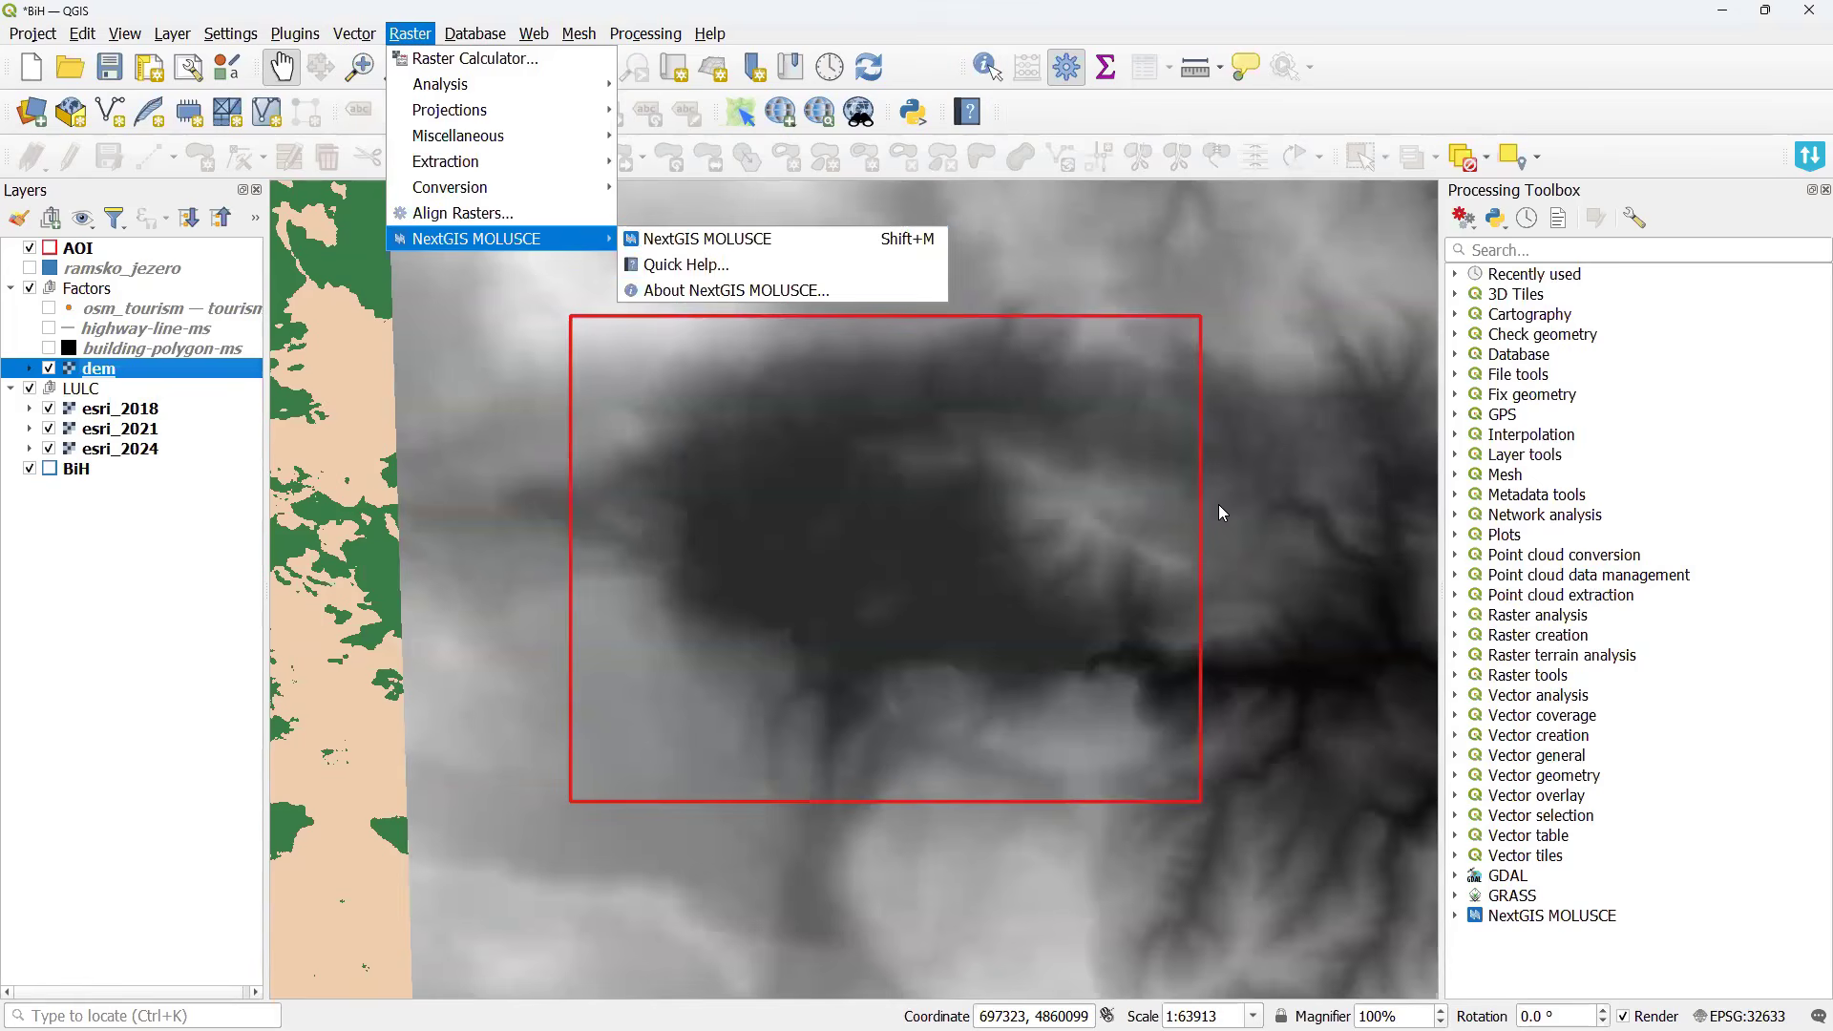
{"action": "left_click", "coordinate": [1623, 554]}
{"action": "left_click_drag", "start_coordinate": [1440, 255], "coordinate": [1423, 255]}
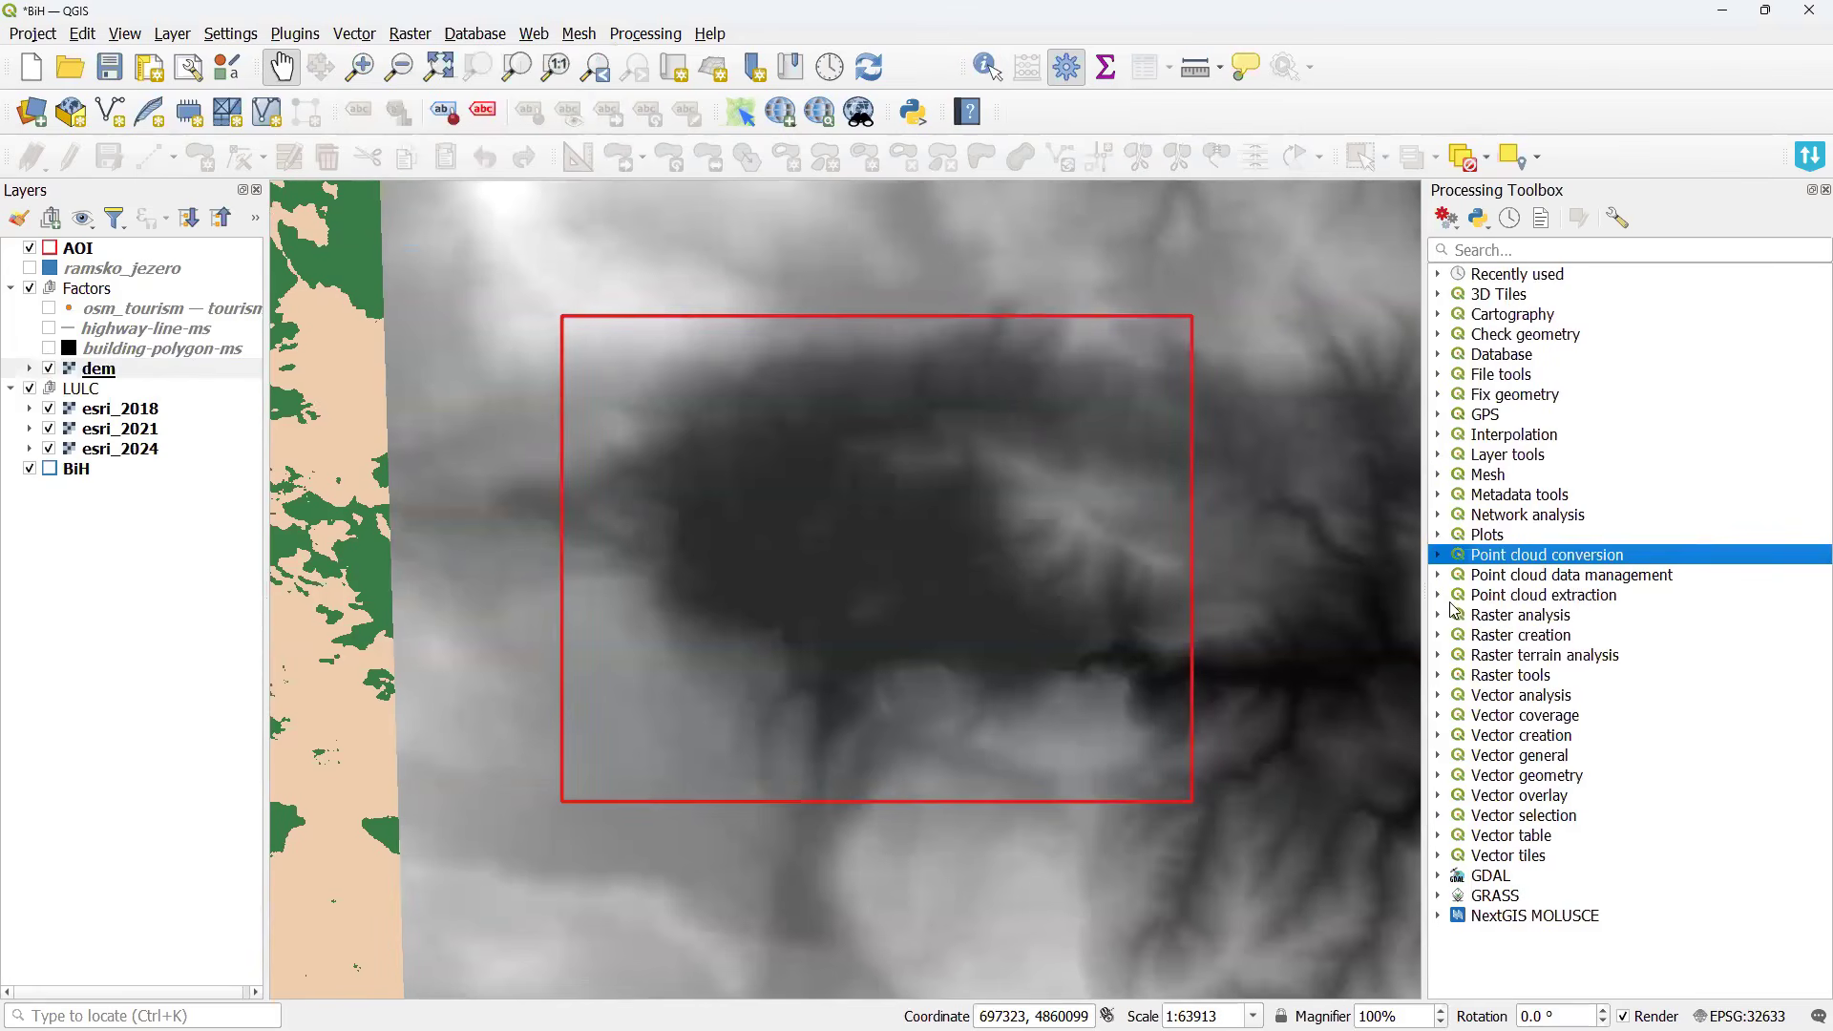
{"action": "left_click", "coordinate": [1526, 919]}
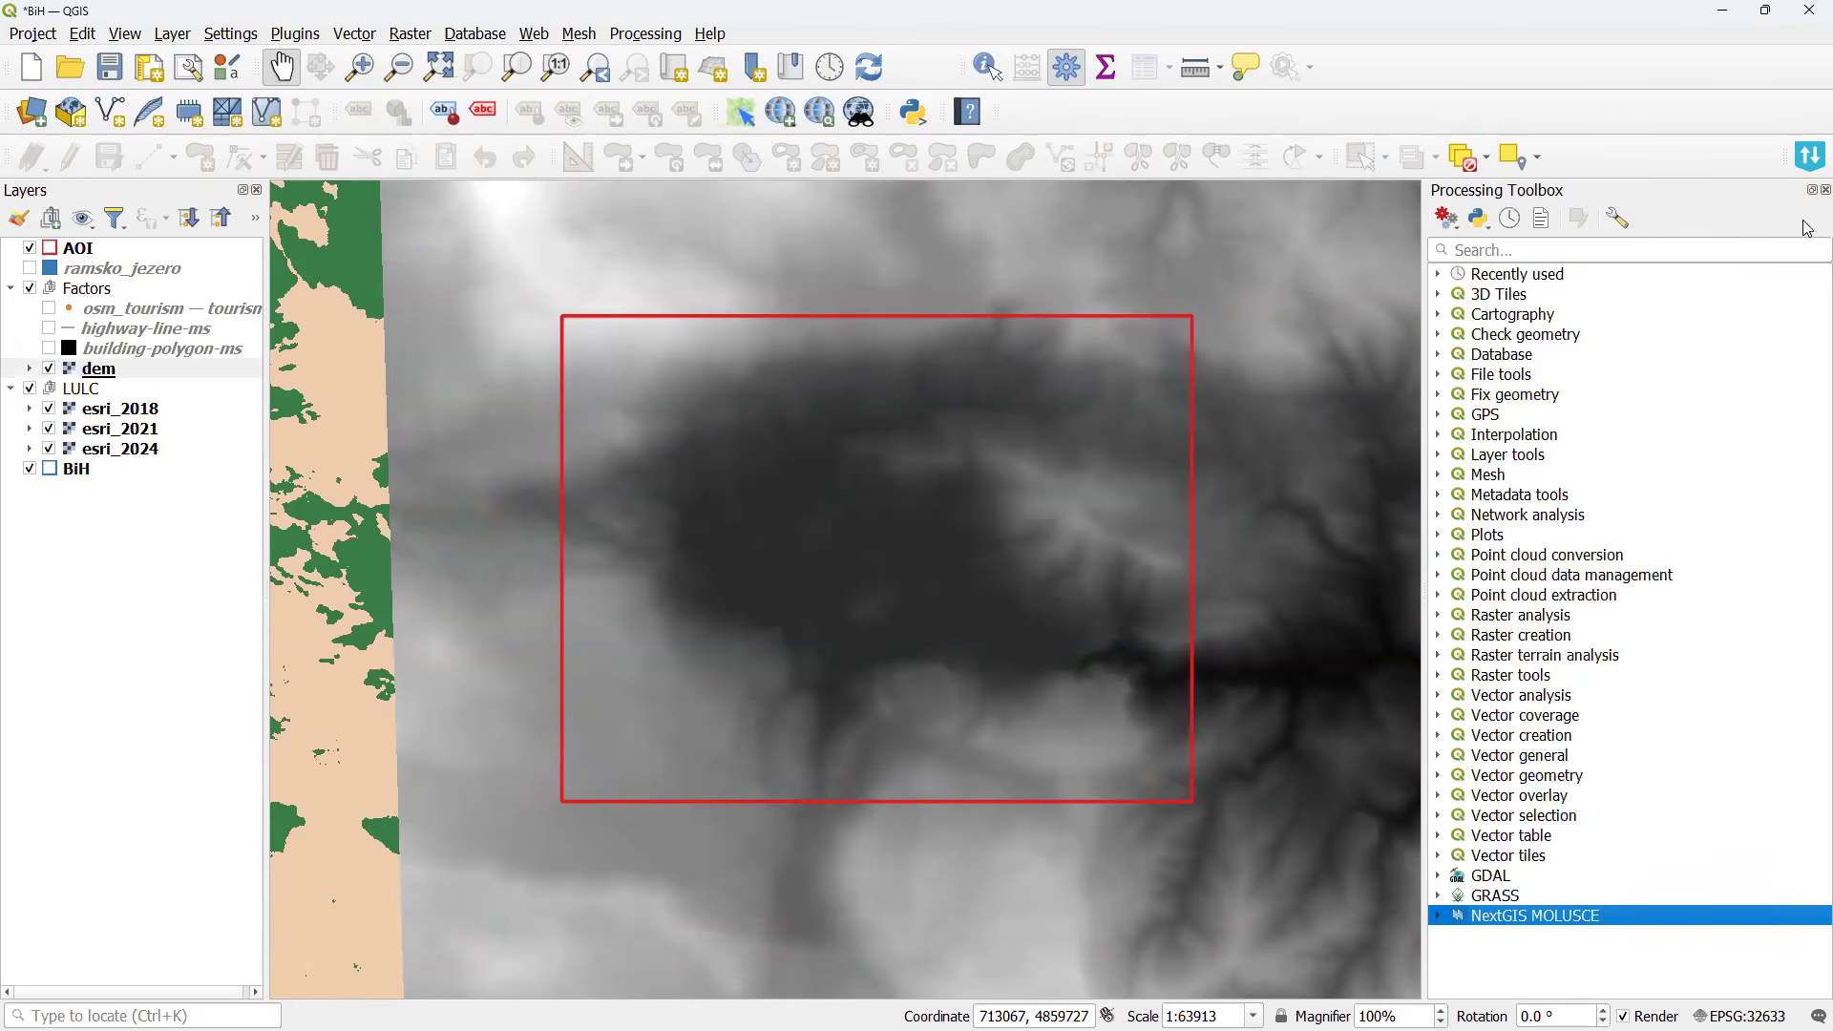
{"action": "left_click", "coordinate": [1825, 190]}
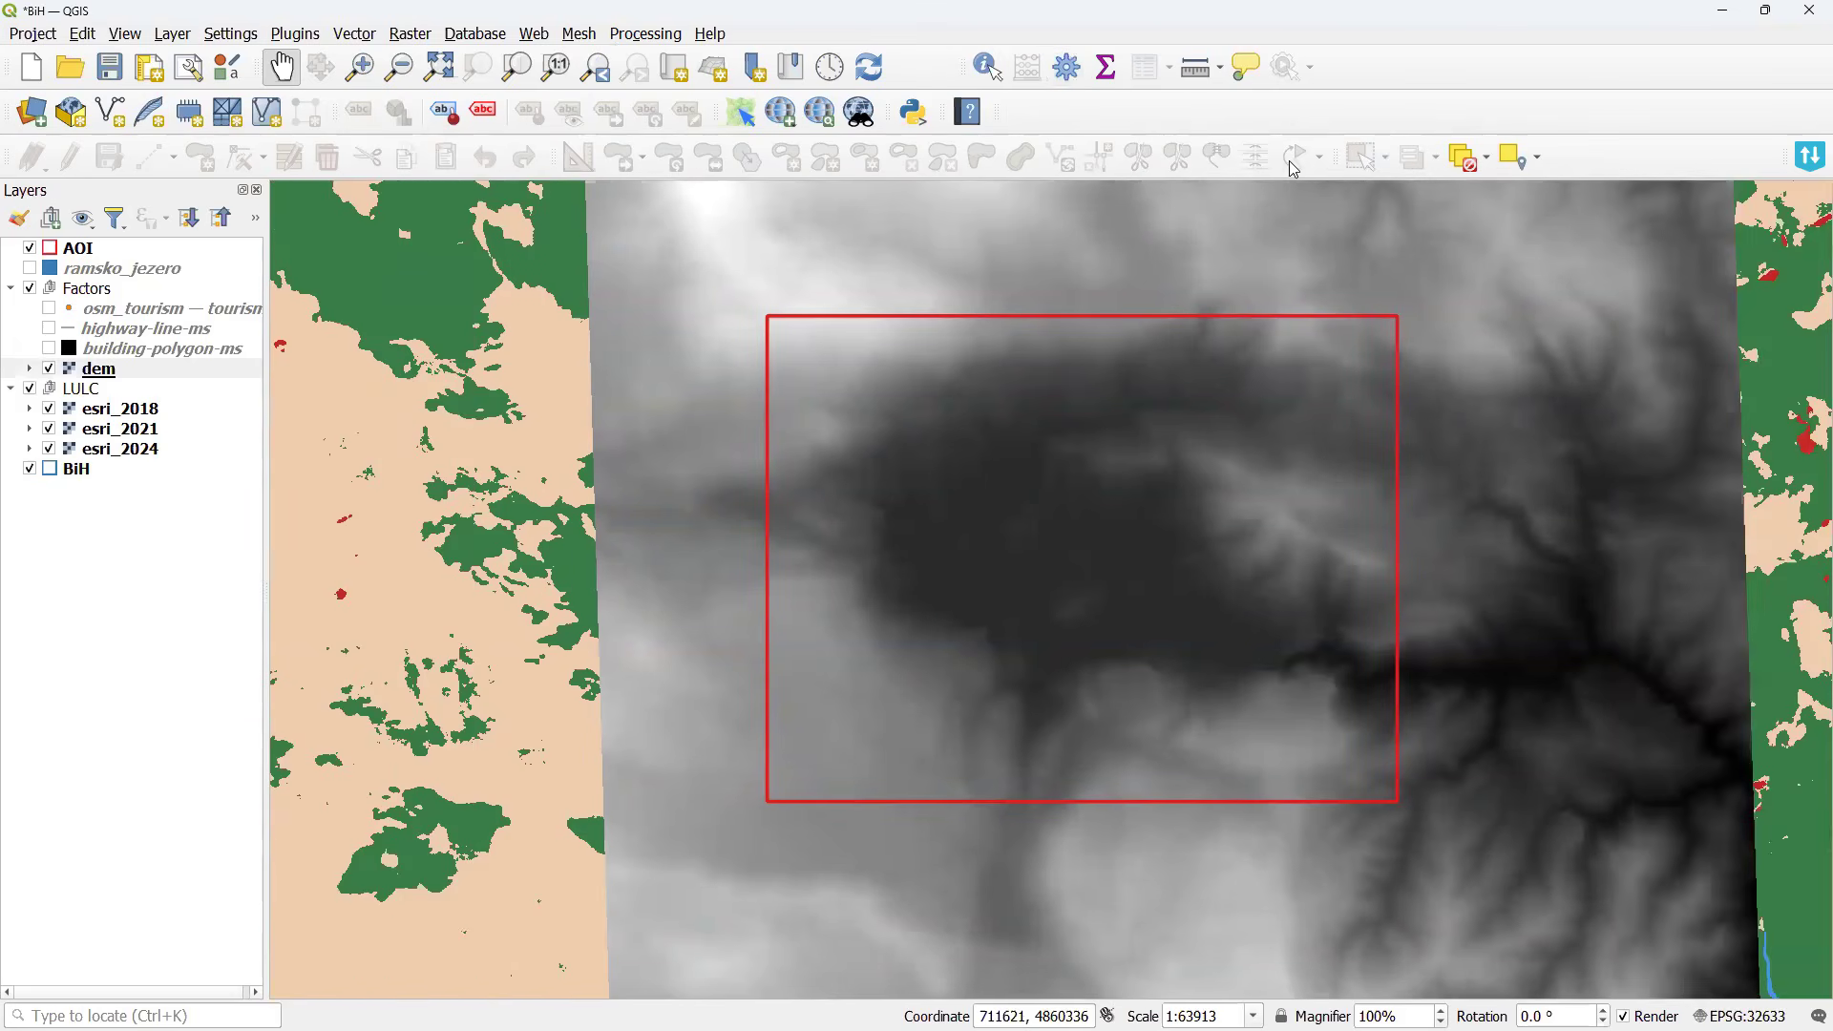
Reopen the Processing Toolbox and select the Prepare raster dataset for MOLUSCE algorithm in the NextGIS MOLUSCE group.
{"action": "left_click", "coordinate": [642, 38]}
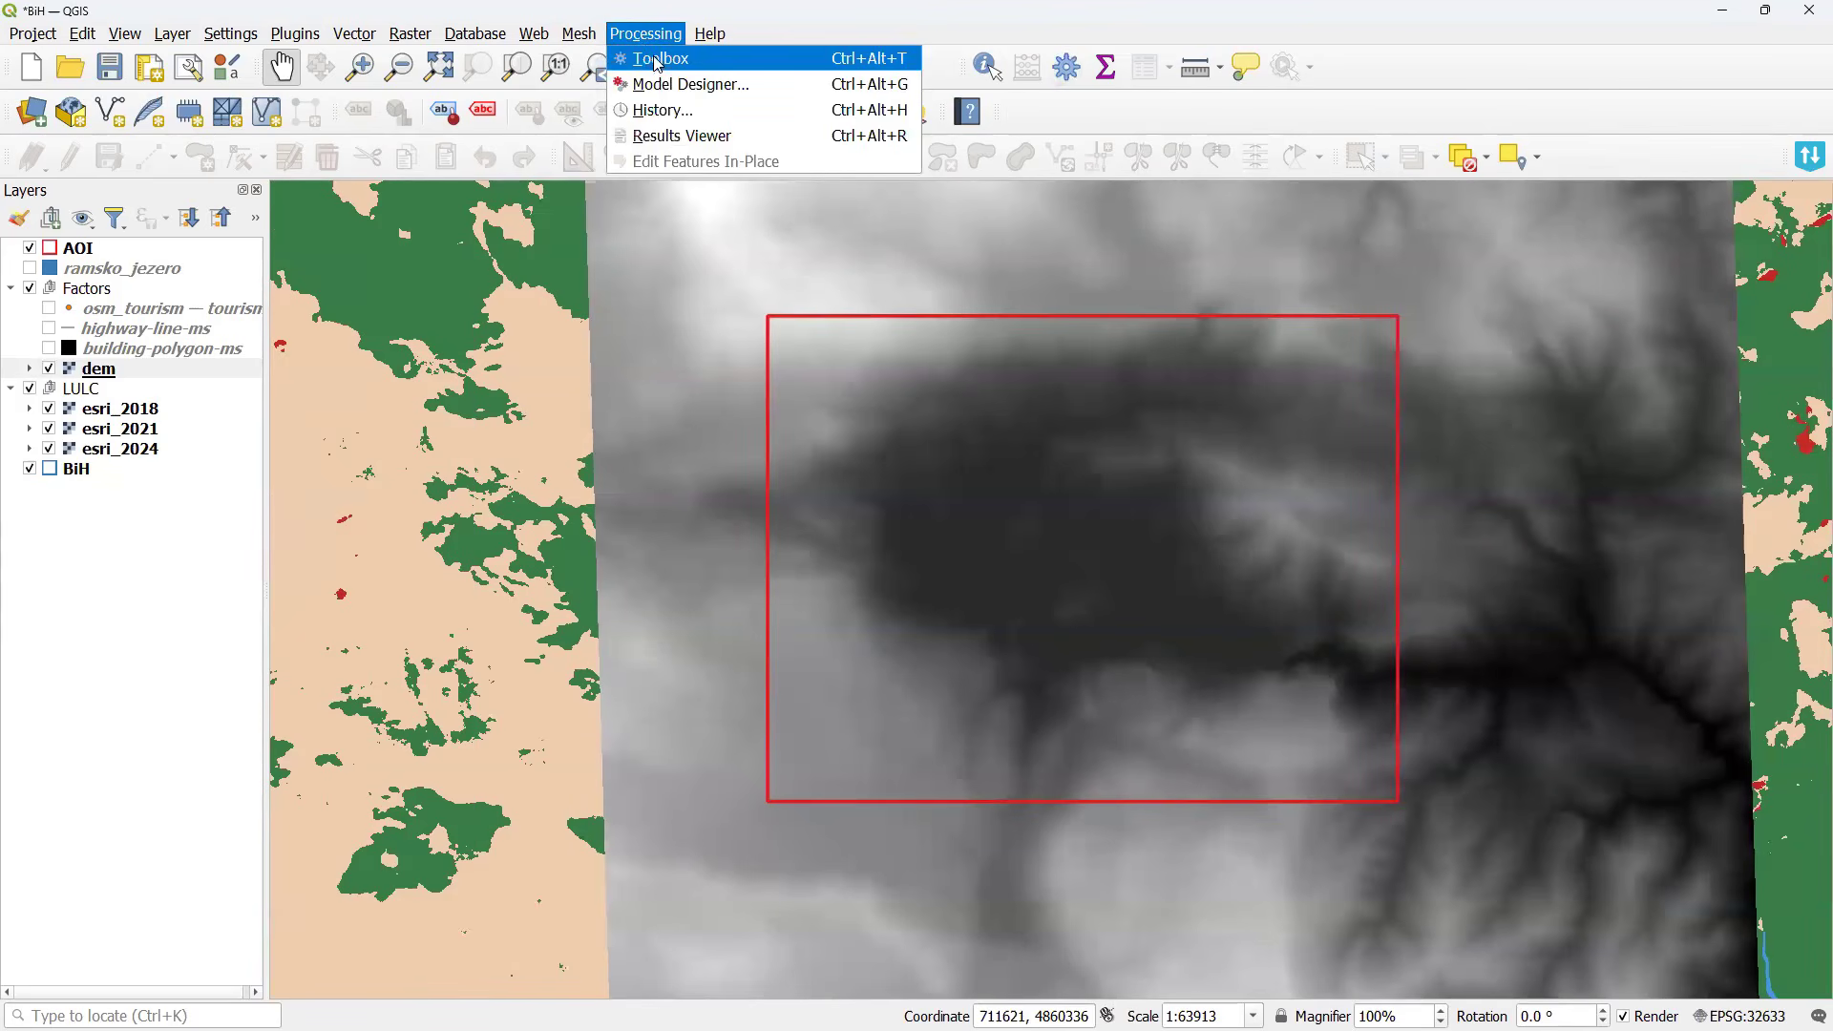
{"action": "left_click", "coordinate": [659, 58]}
{"action": "left_click", "coordinate": [1512, 916]}
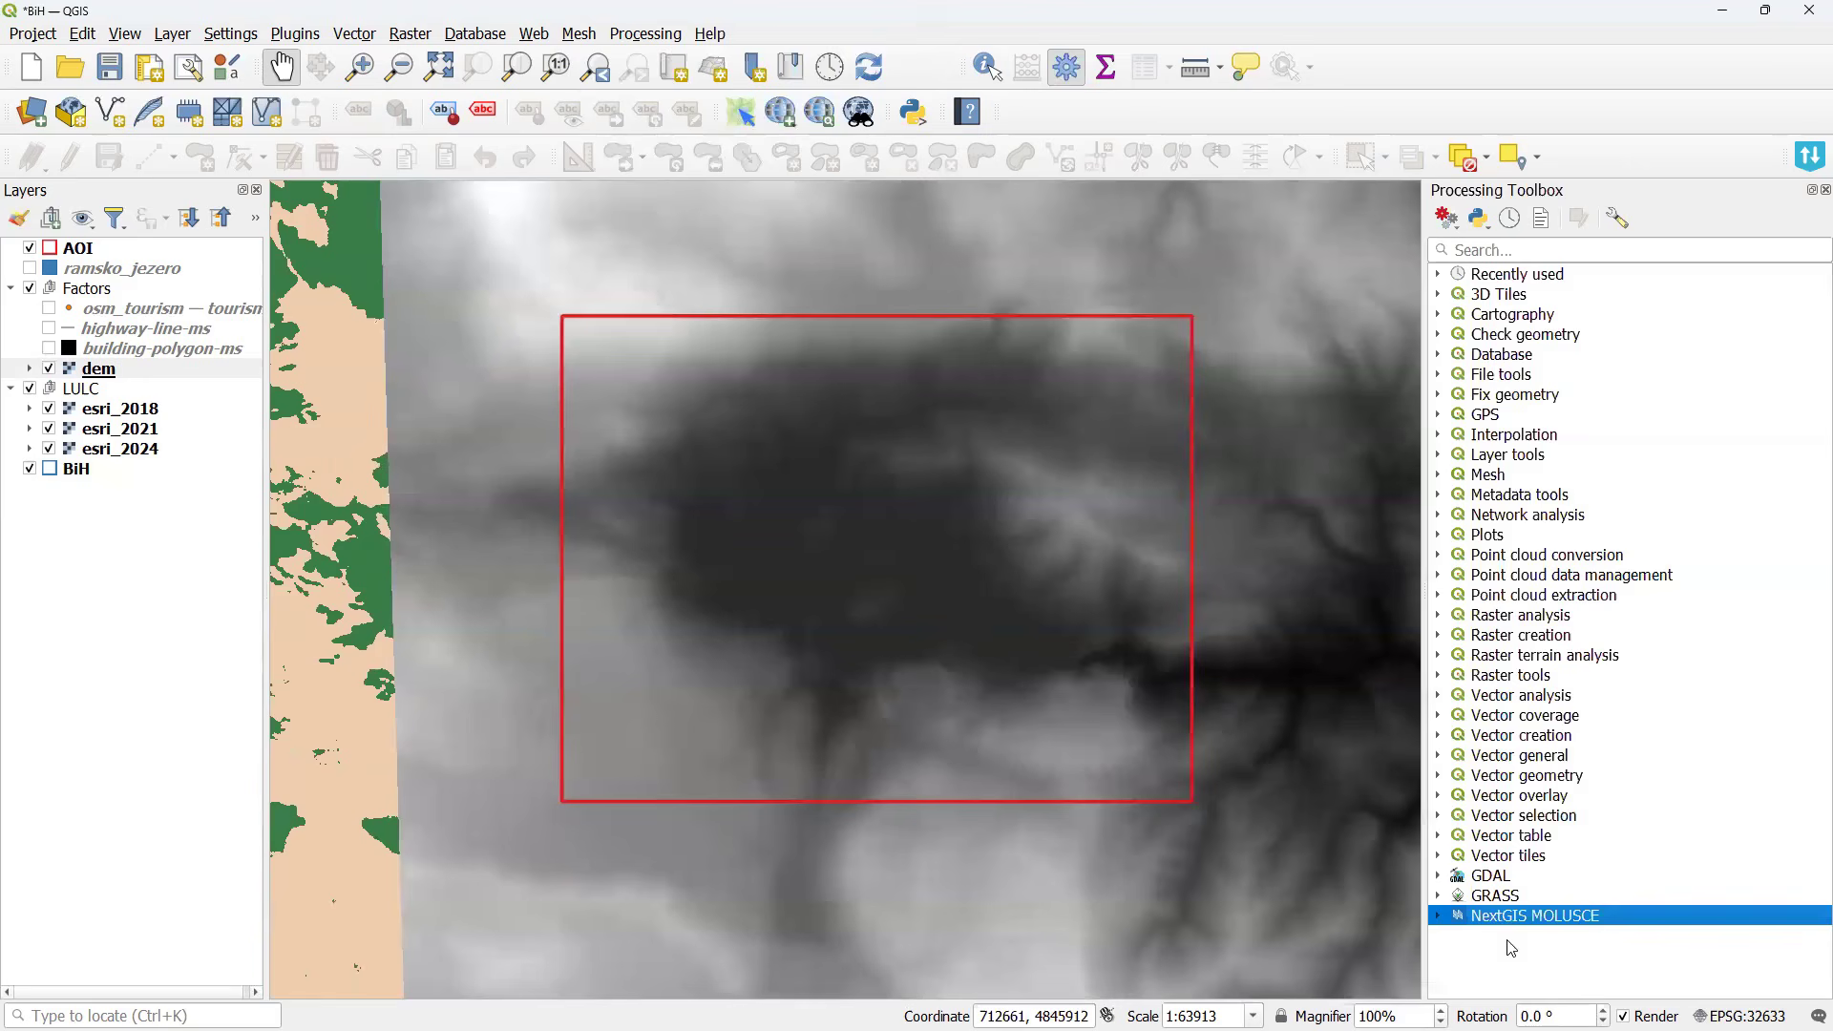
{"action": "left_click", "coordinate": [1439, 916]}
{"action": "left_click", "coordinate": [1552, 937]}
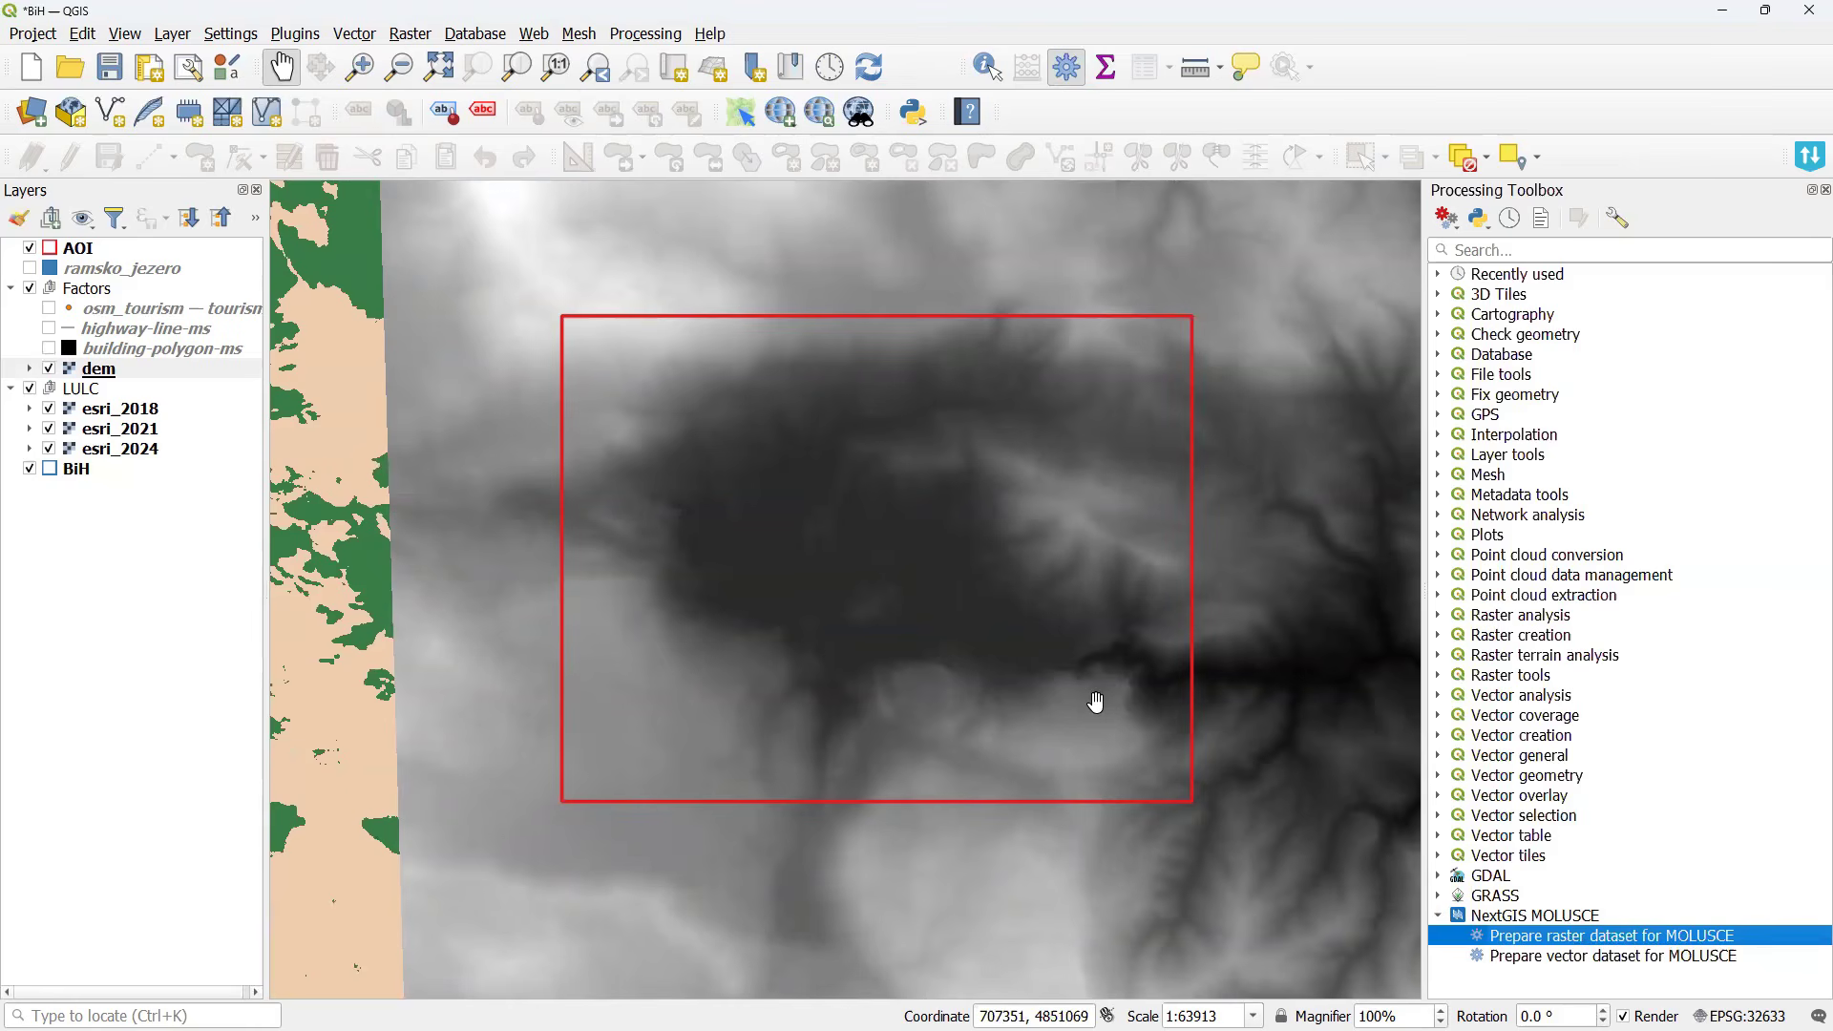
{"action": "key", "text": "alt+Tab"}
{"action": "key", "text": "alt+Tab"}
{"action": "key", "text": "alt+Tab"}
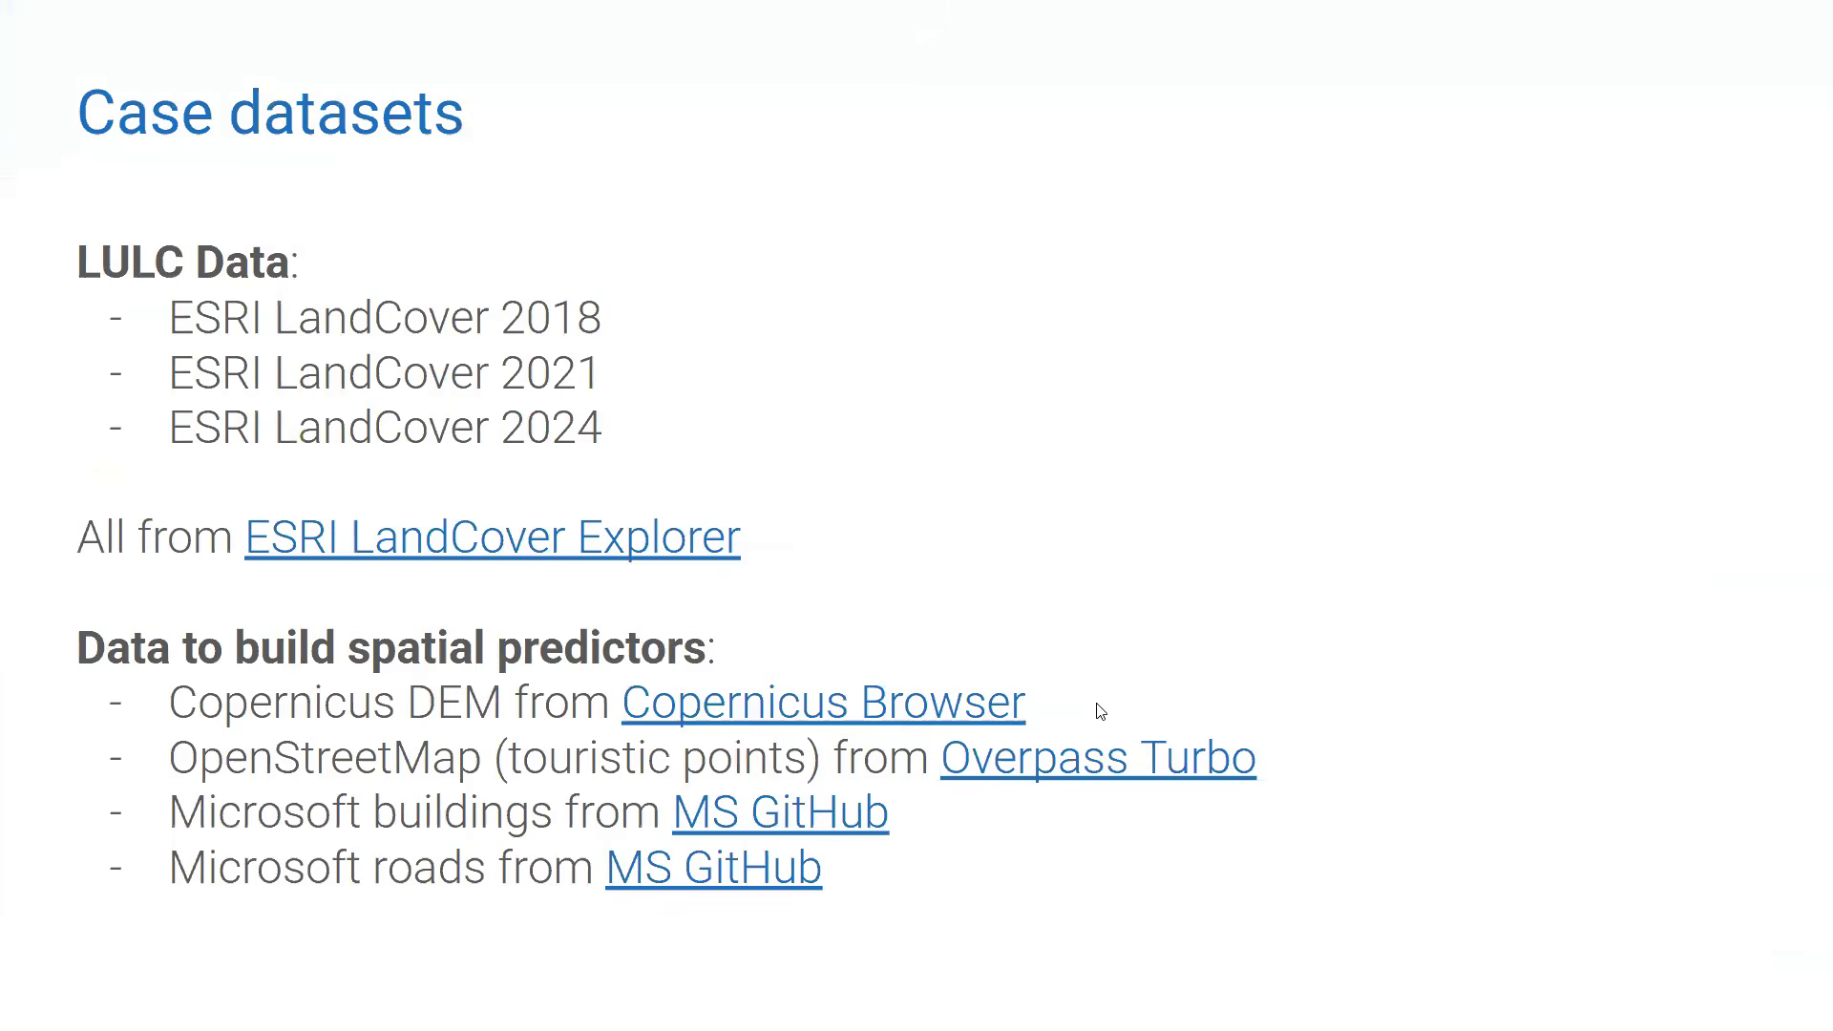
{"action": "key", "text": "Right"}
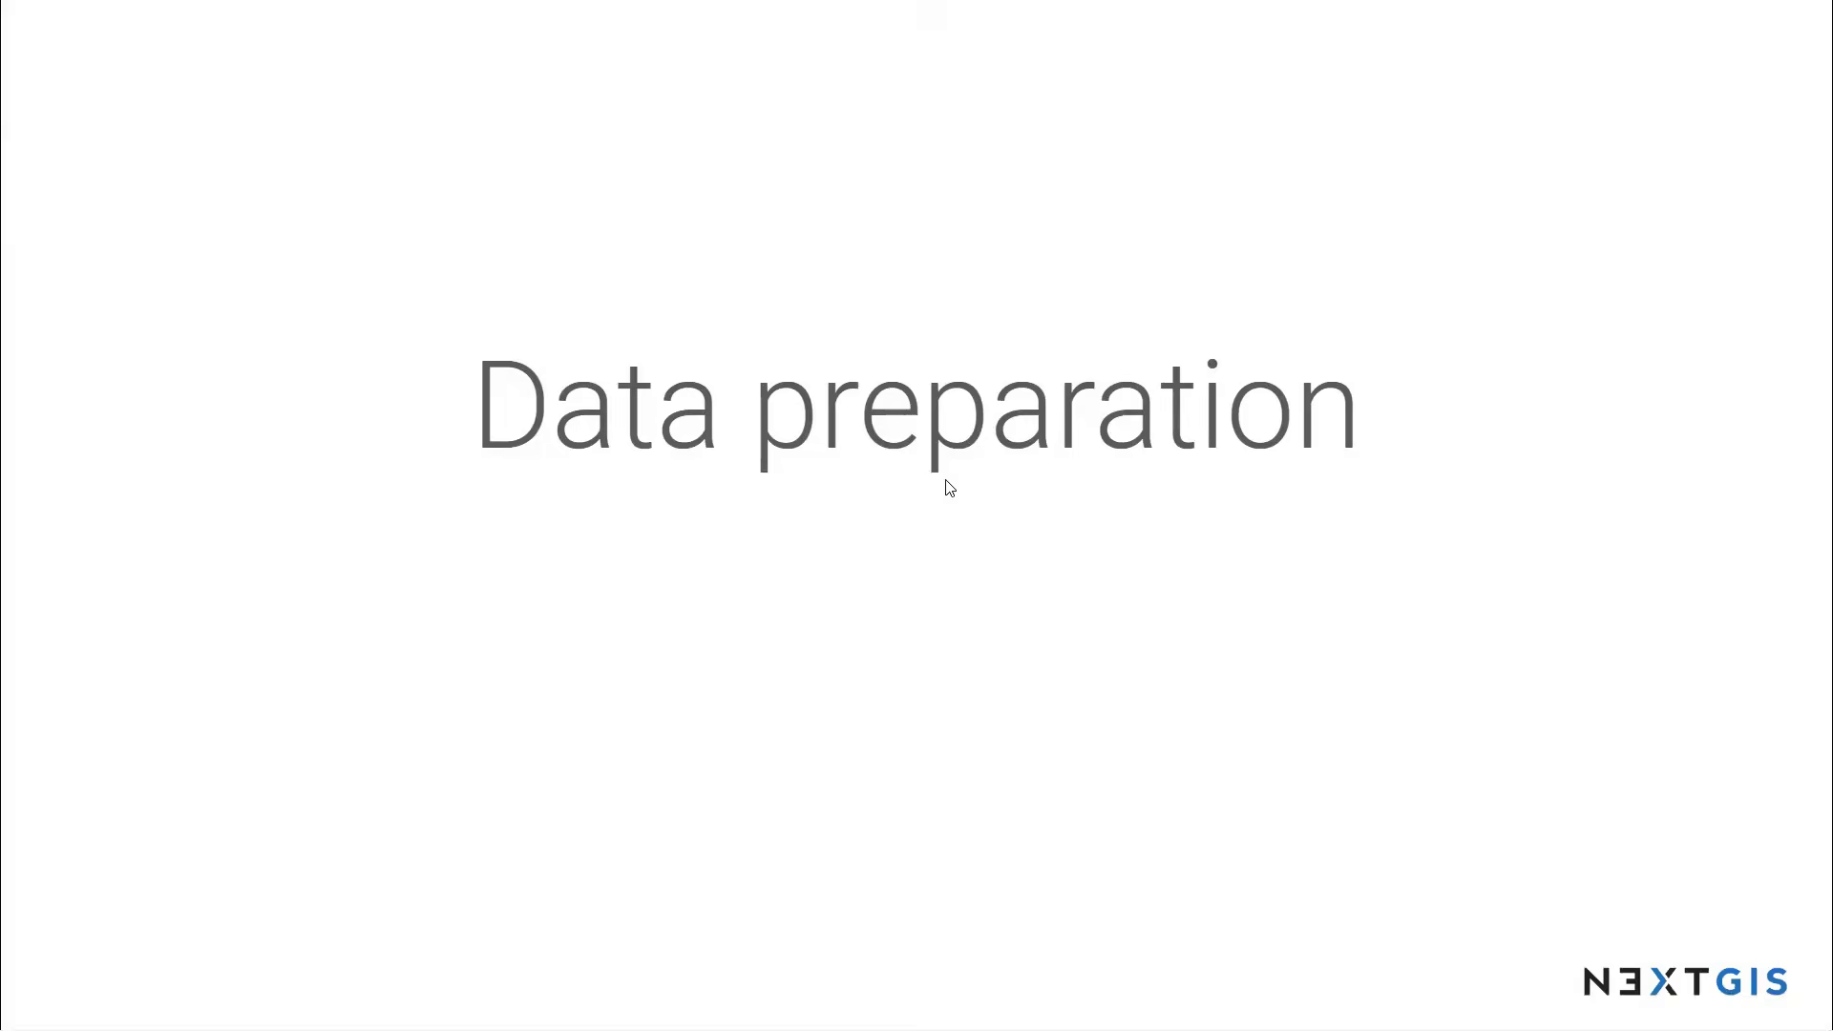
{"action": "key", "text": "Right"}
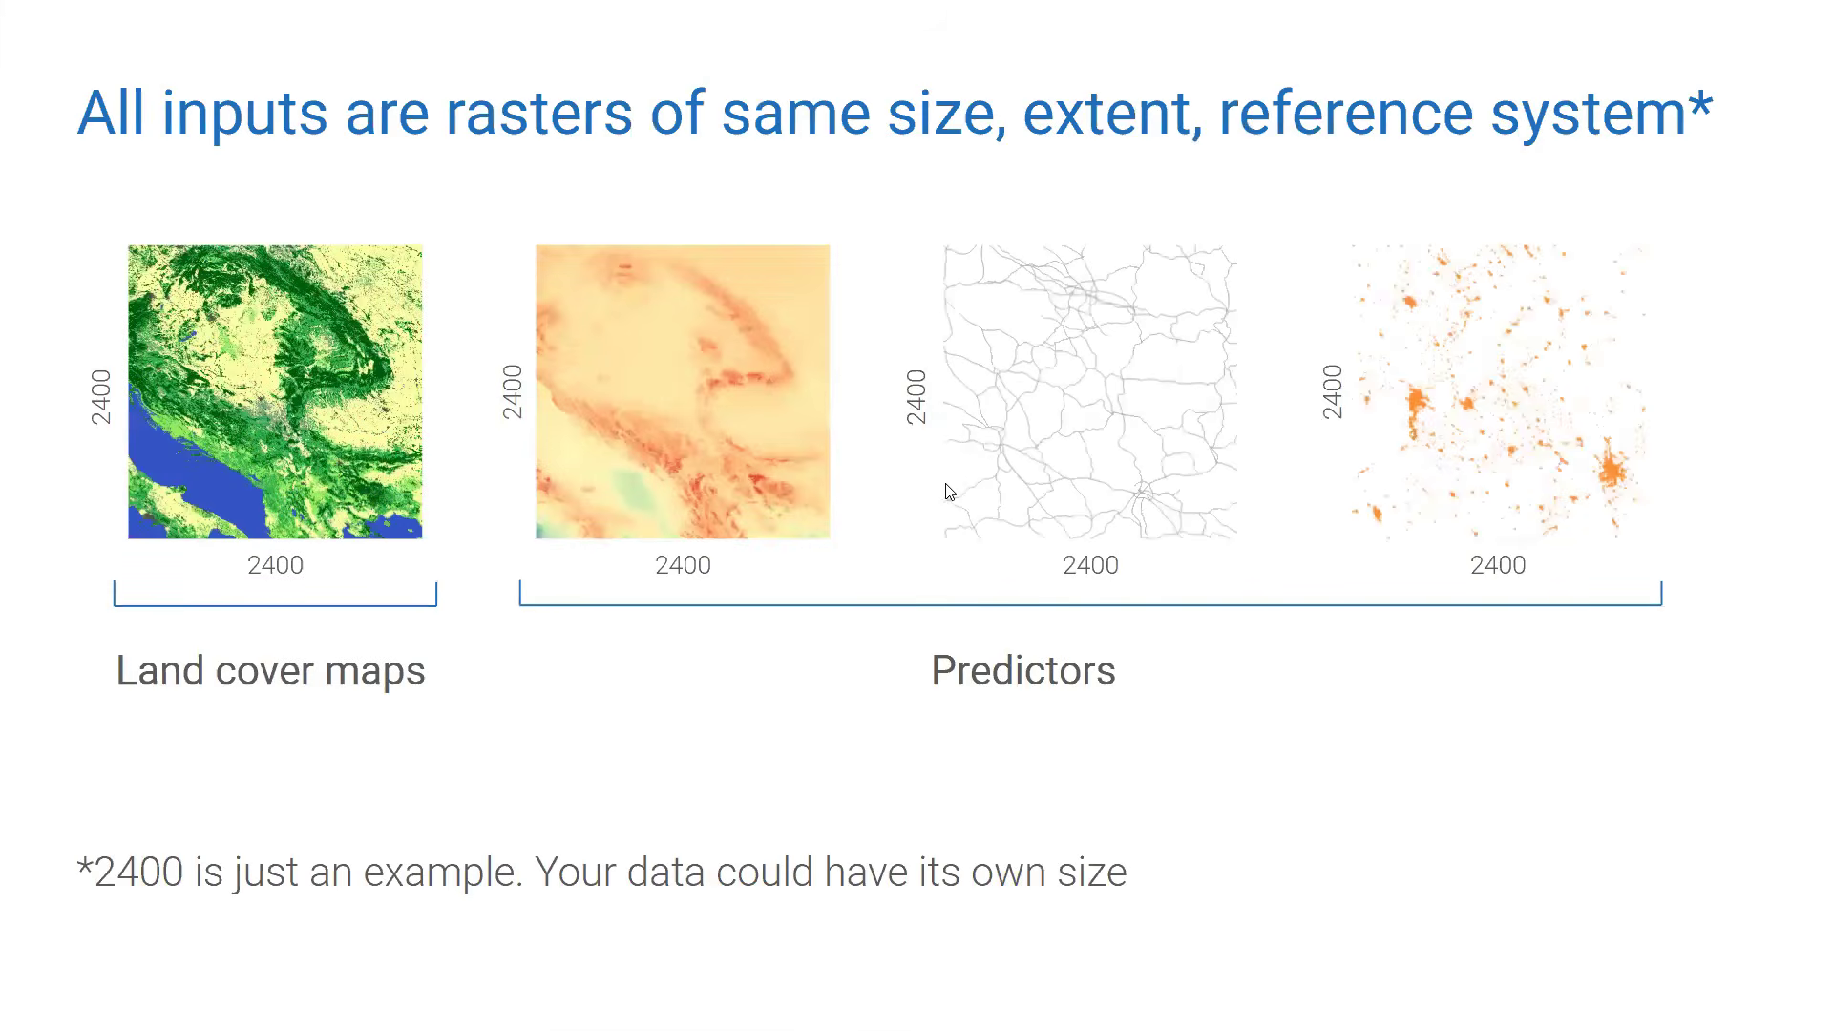
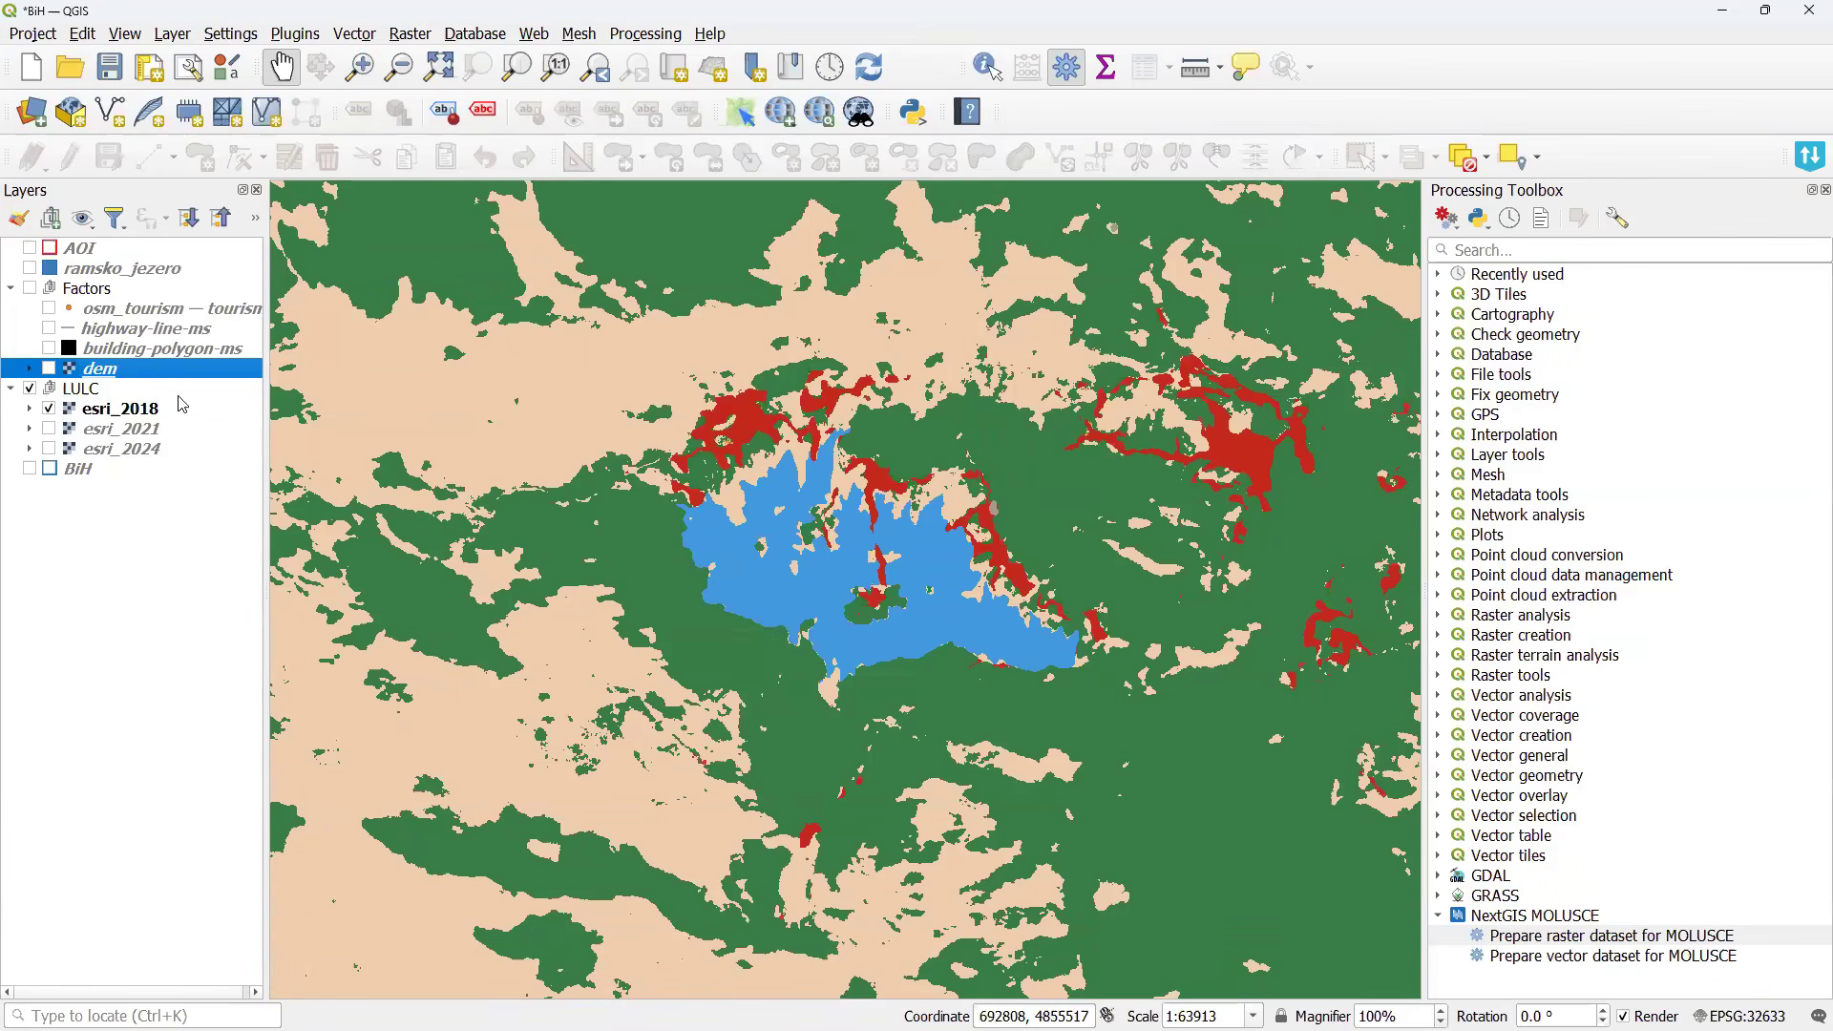
Display the AOI boundary over the esri_2018 land cover raster and view the whole raster extent.
{"action": "left_click", "coordinate": [29, 247]}
{"action": "scroll", "coordinate": [724, 401], "scroll_direction": "down", "scroll_amount": 1}
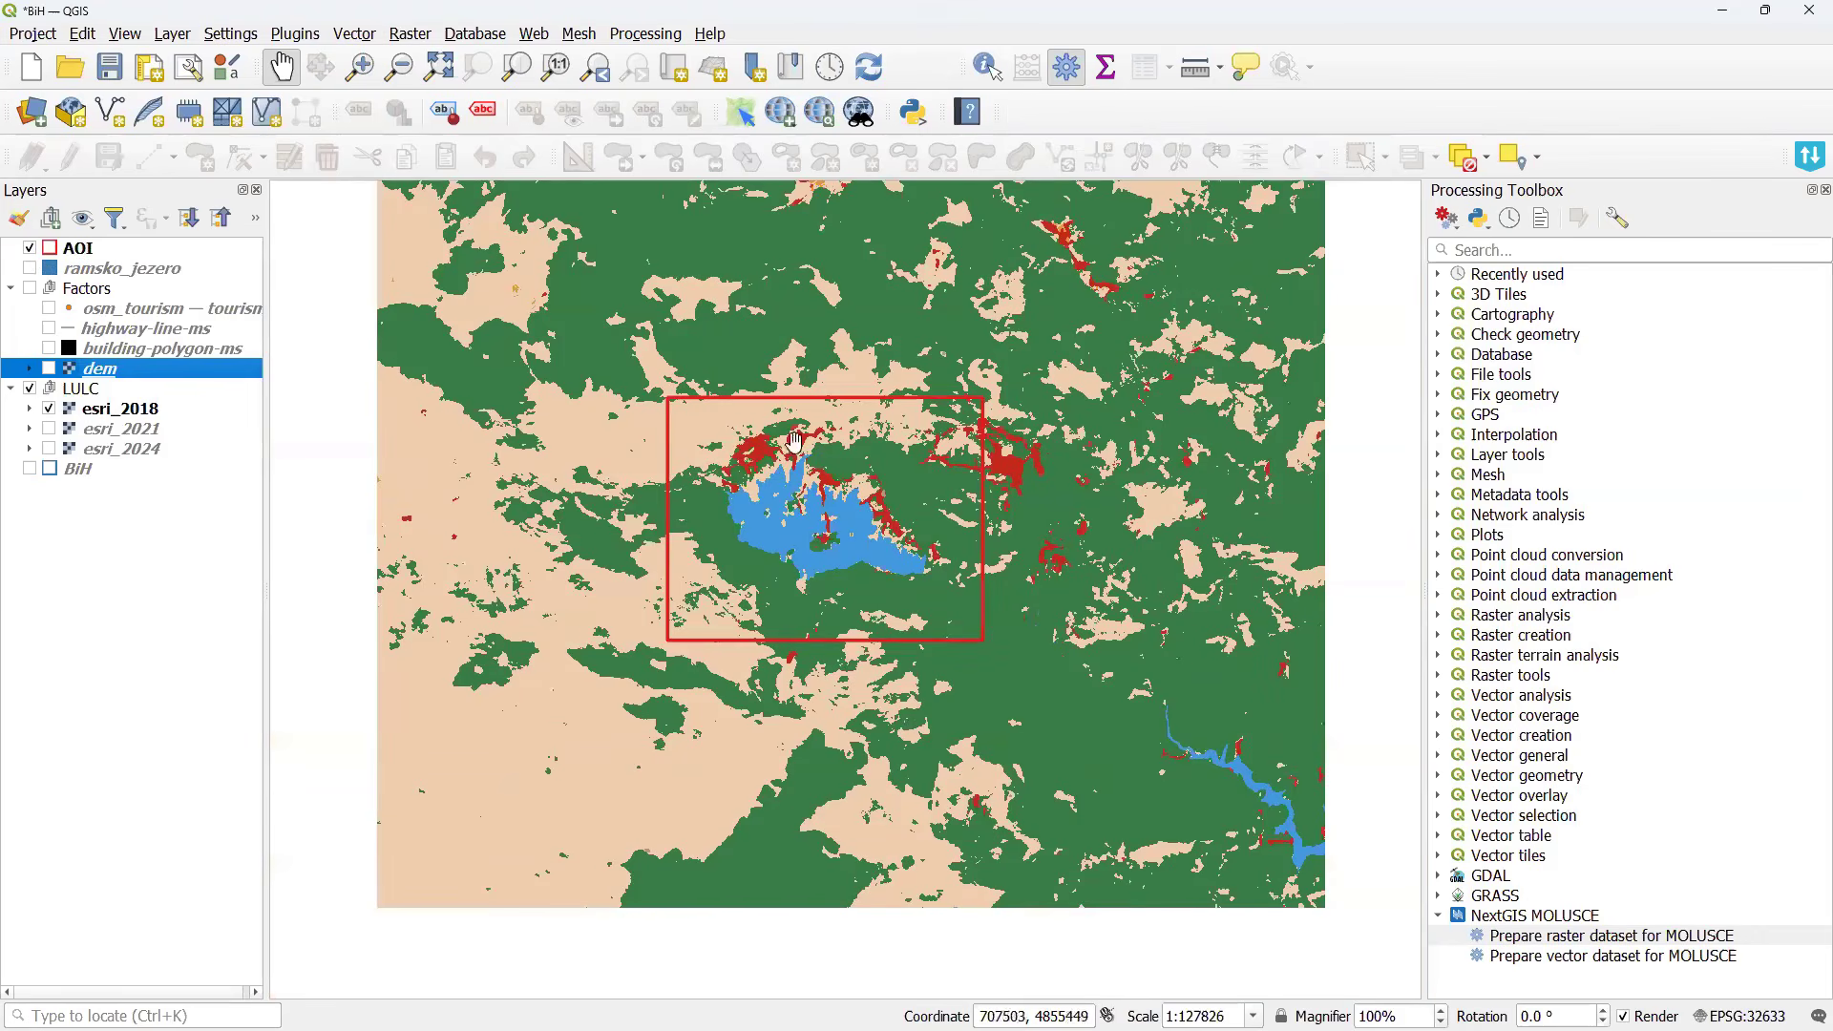
{"action": "left_click_drag", "start_coordinate": [724, 401], "coordinate": [718, 421]}
Search the toolbox for "mask" and open Clip raster by mask layer with esri_2018 as input and AOI as mask layer.
{"action": "left_click", "coordinate": [1518, 251]}
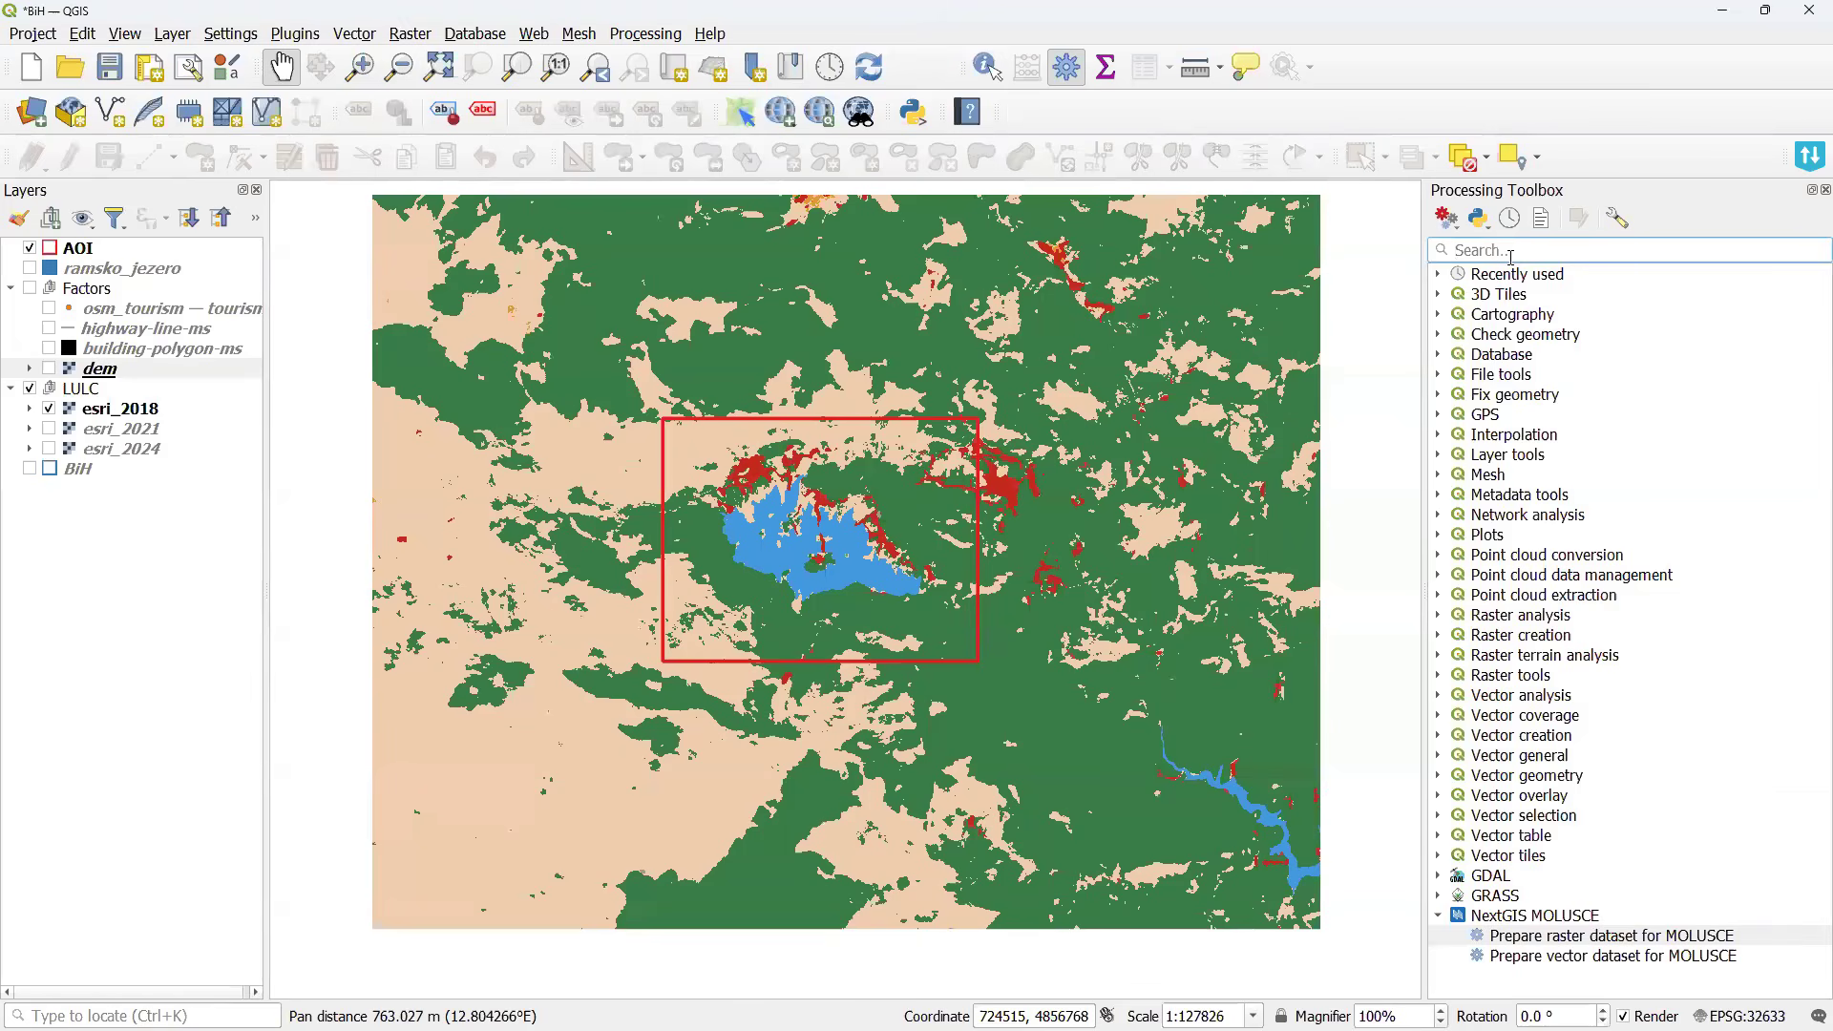
{"action": "type", "text": "mask"}
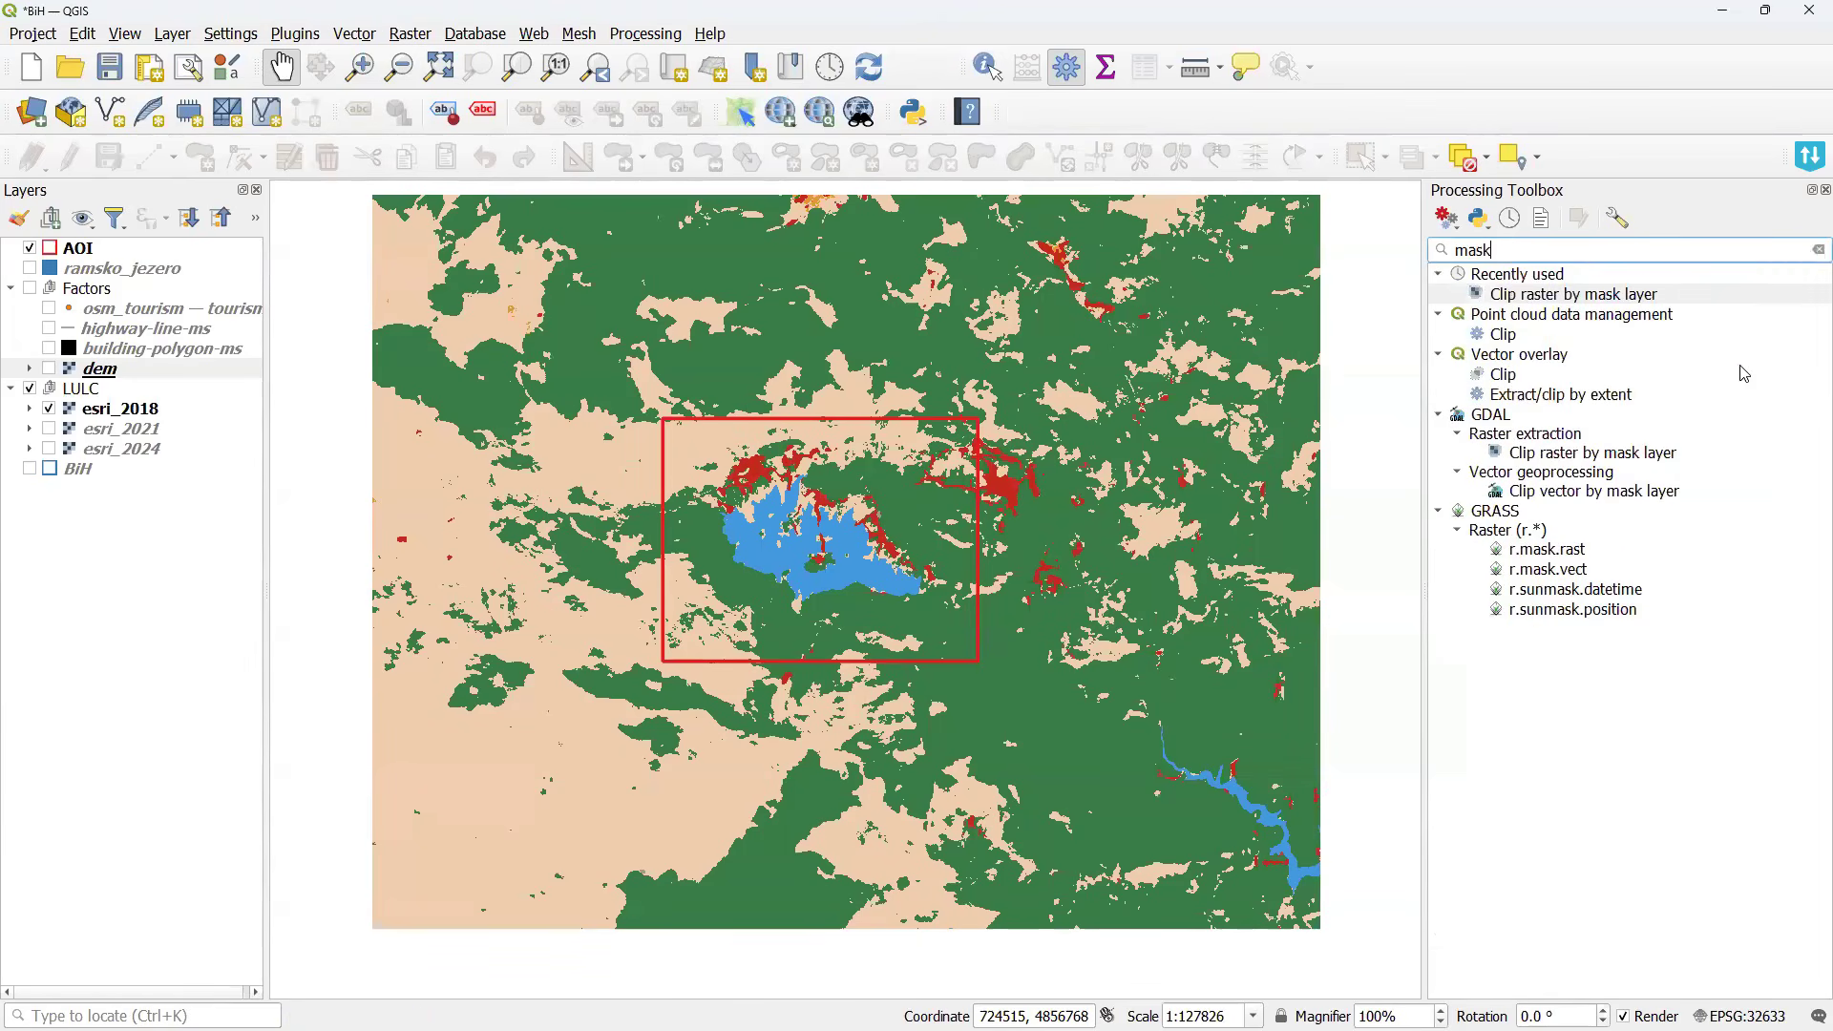
{"action": "key", "text": "Down"}
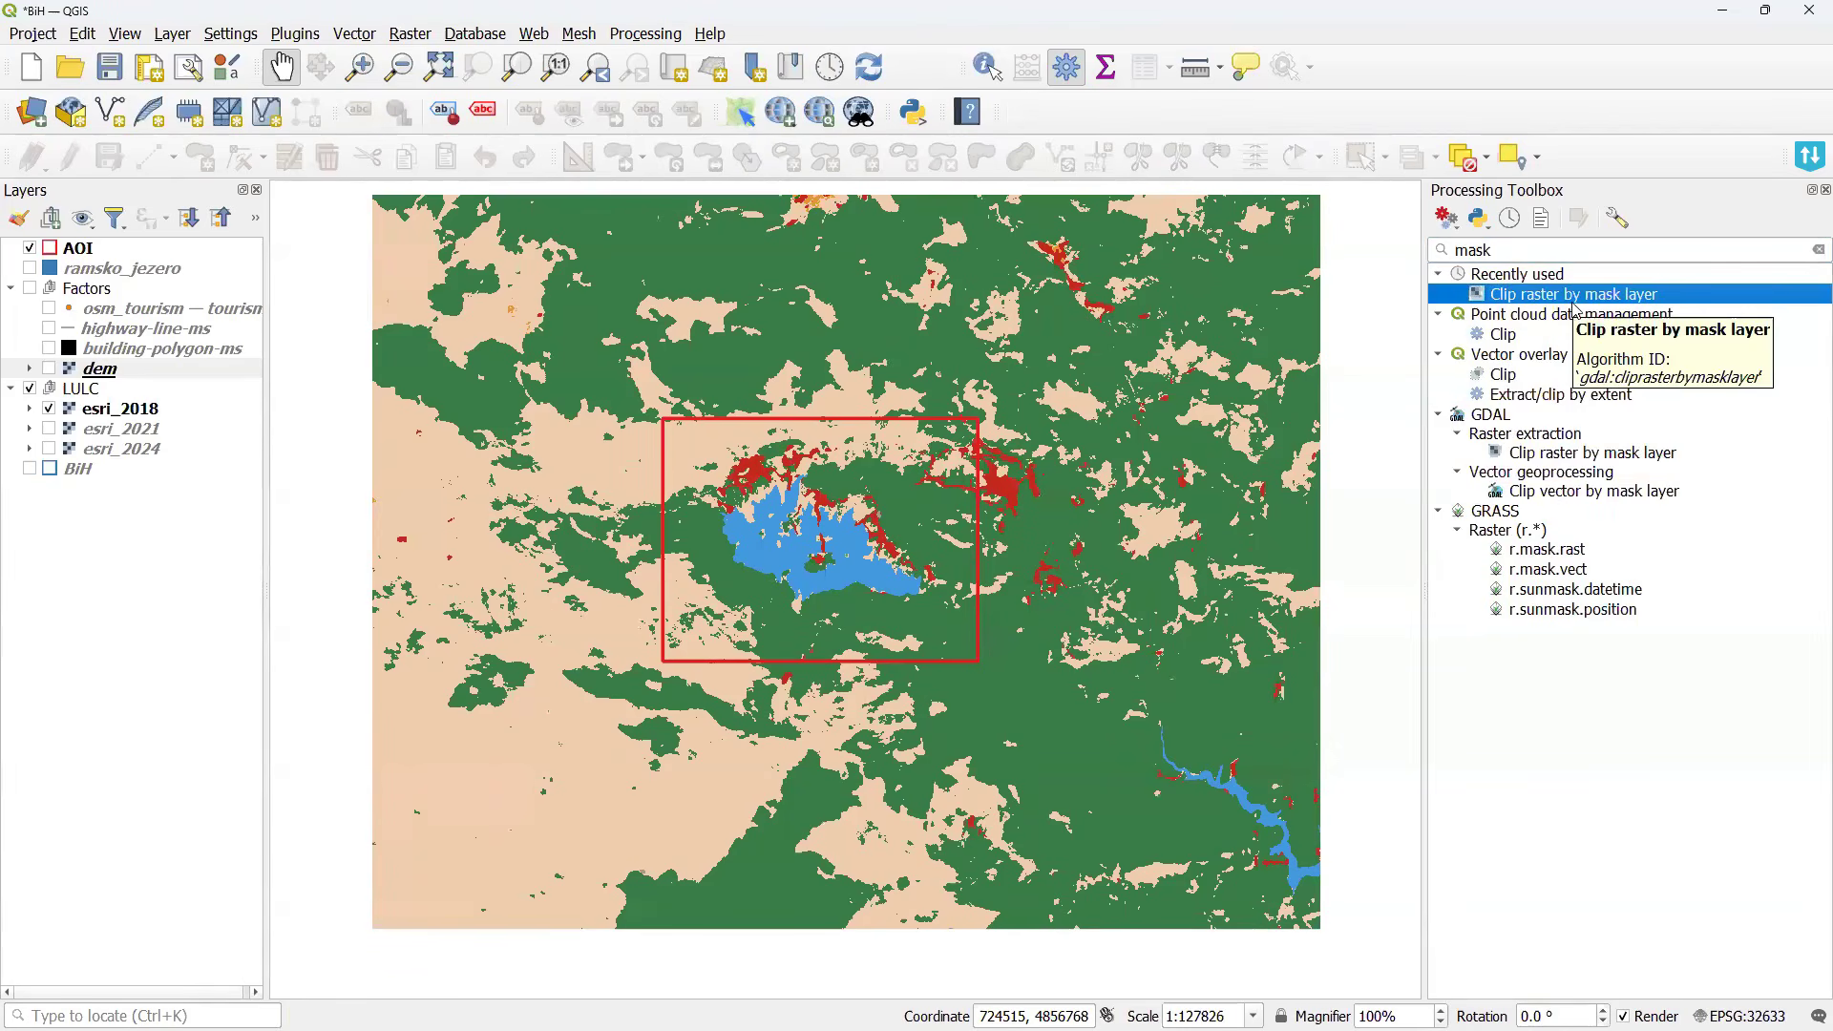
{"action": "double_click", "coordinate": [1580, 296]}
{"action": "left_click", "coordinate": [764, 360]}
{"action": "left_click", "coordinate": [741, 387]}
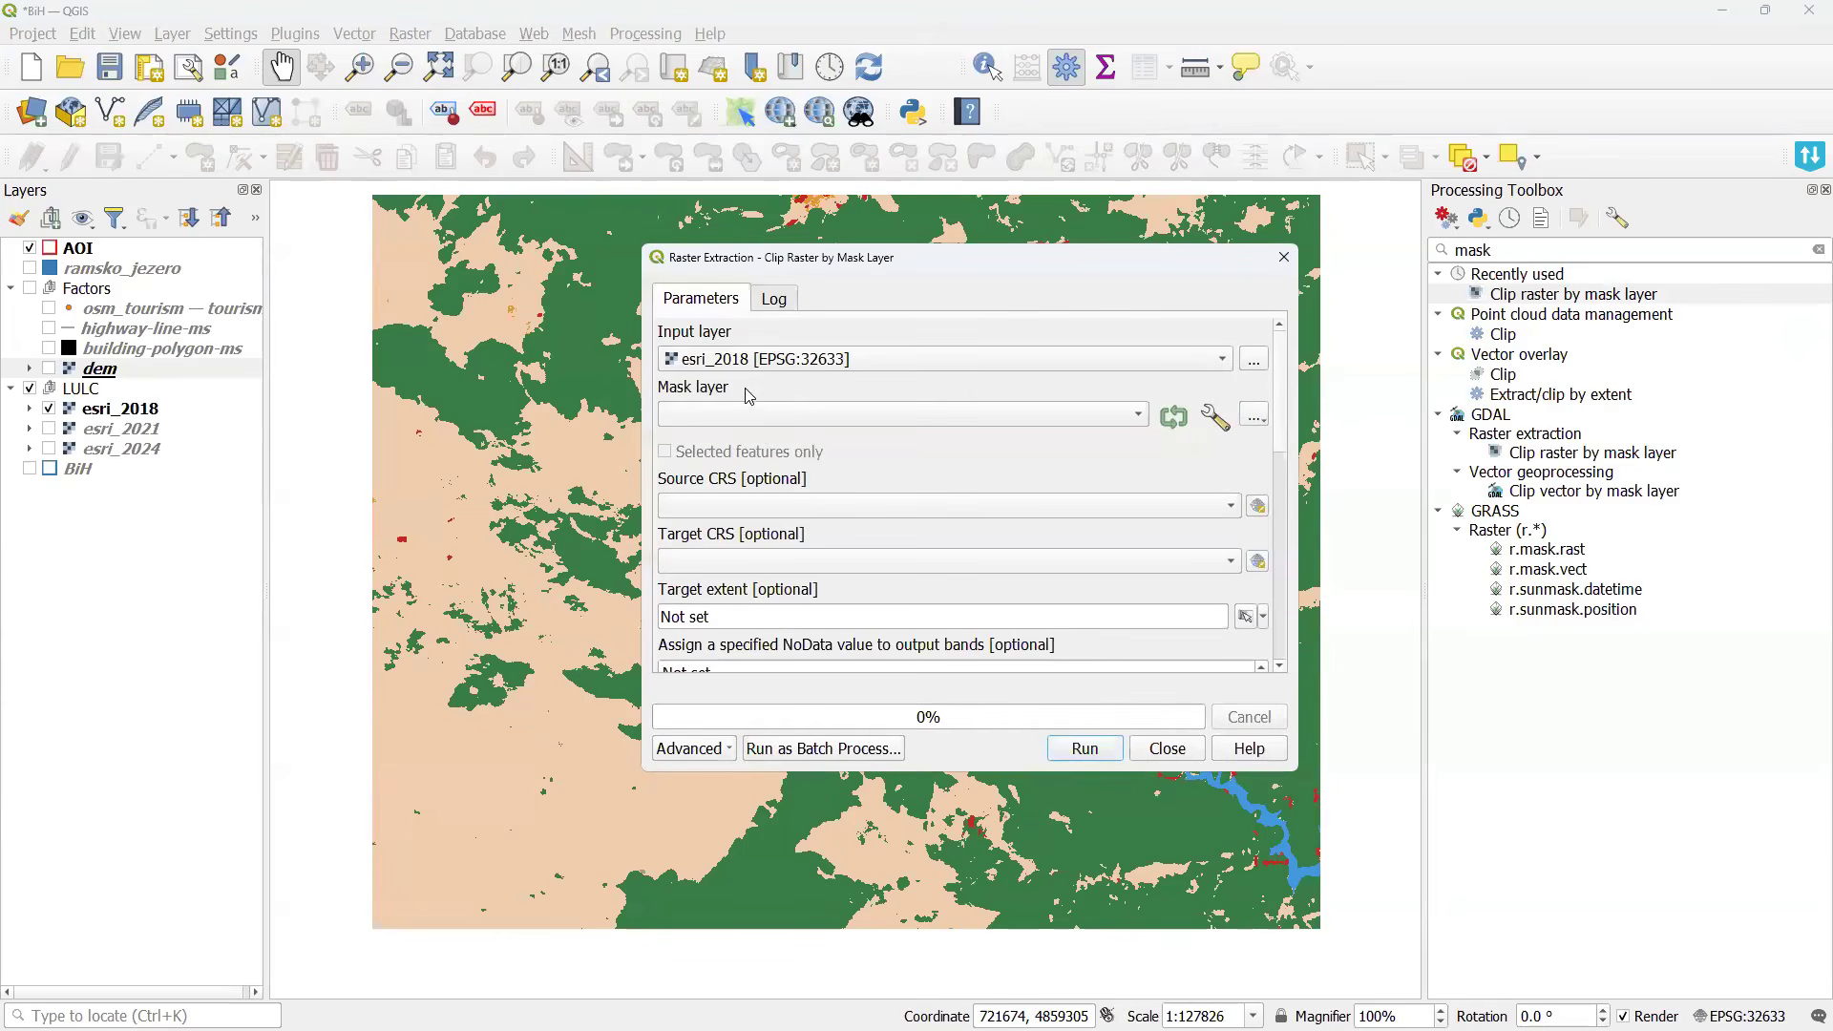
{"action": "left_click", "coordinate": [800, 408]}
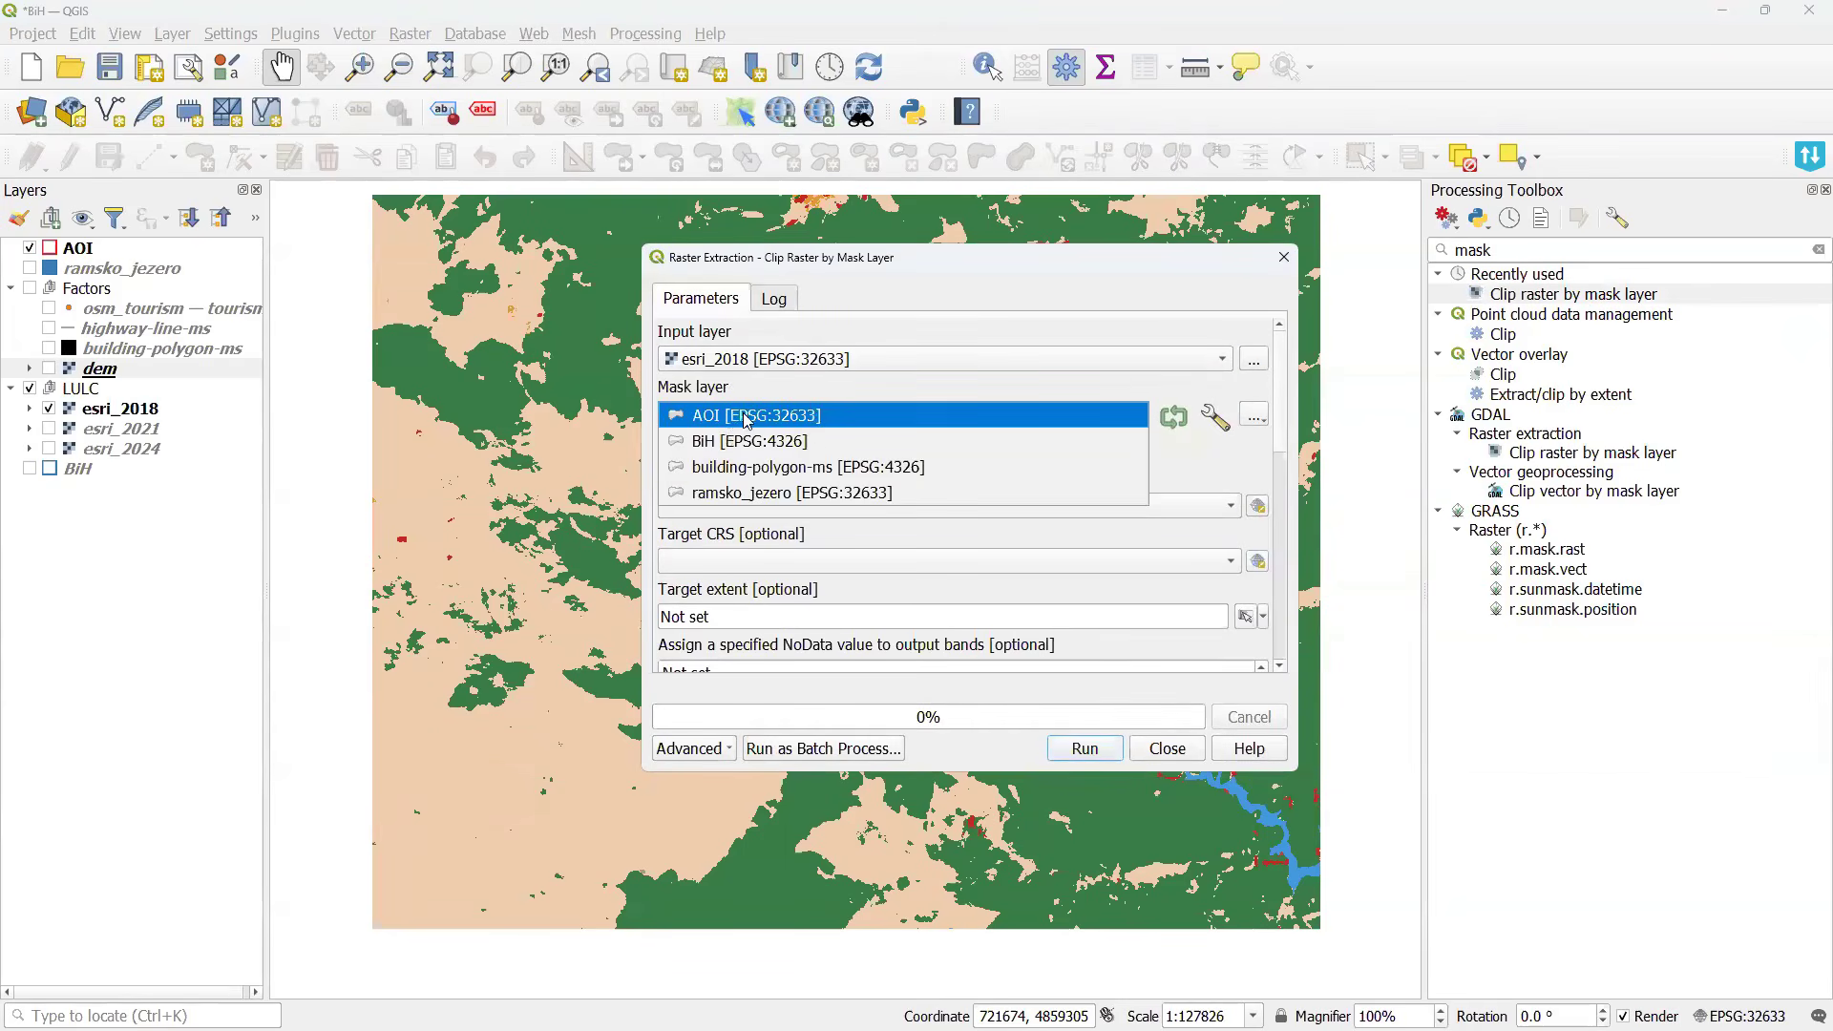
{"action": "left_click", "coordinate": [769, 418]}
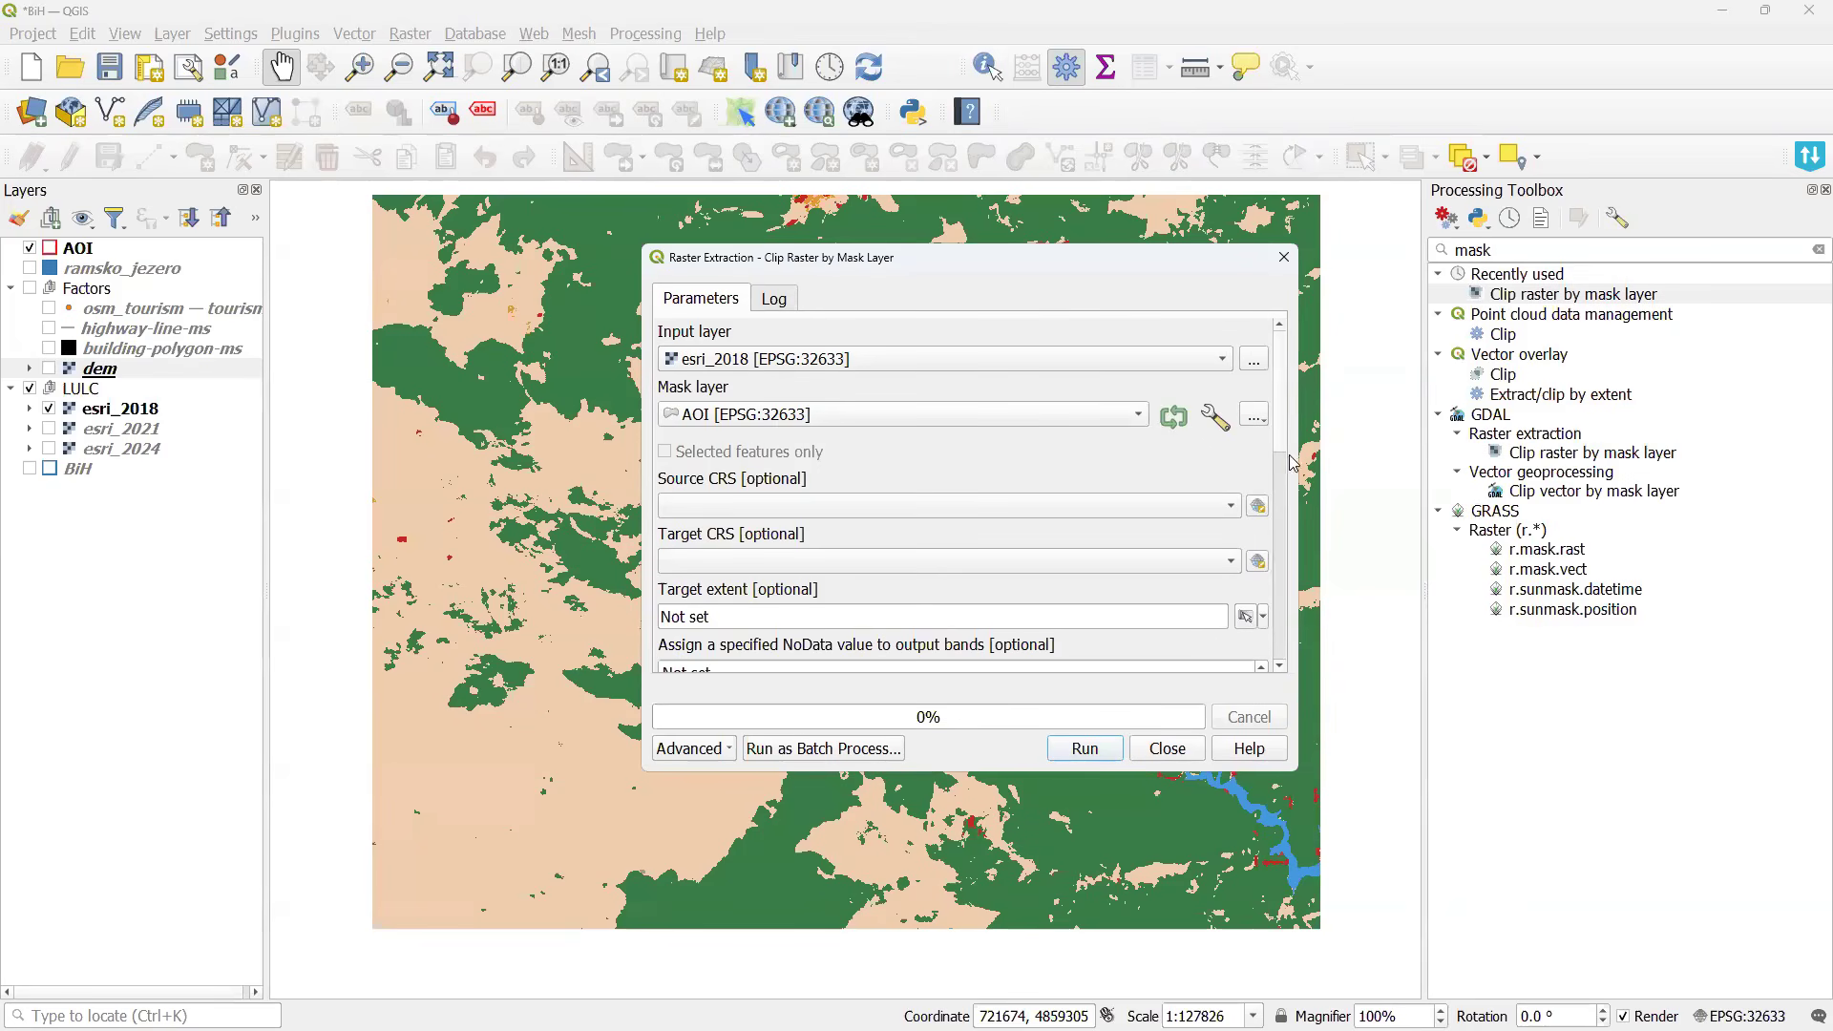
Set the clip output's NoData value to 0 and enable keeping the resolution of the input raster.
{"action": "scroll", "coordinate": [1290, 465], "scroll_direction": "down", "scroll_amount": 3}
{"action": "left_click", "coordinate": [827, 507]}
{"action": "type", "text": "0"}
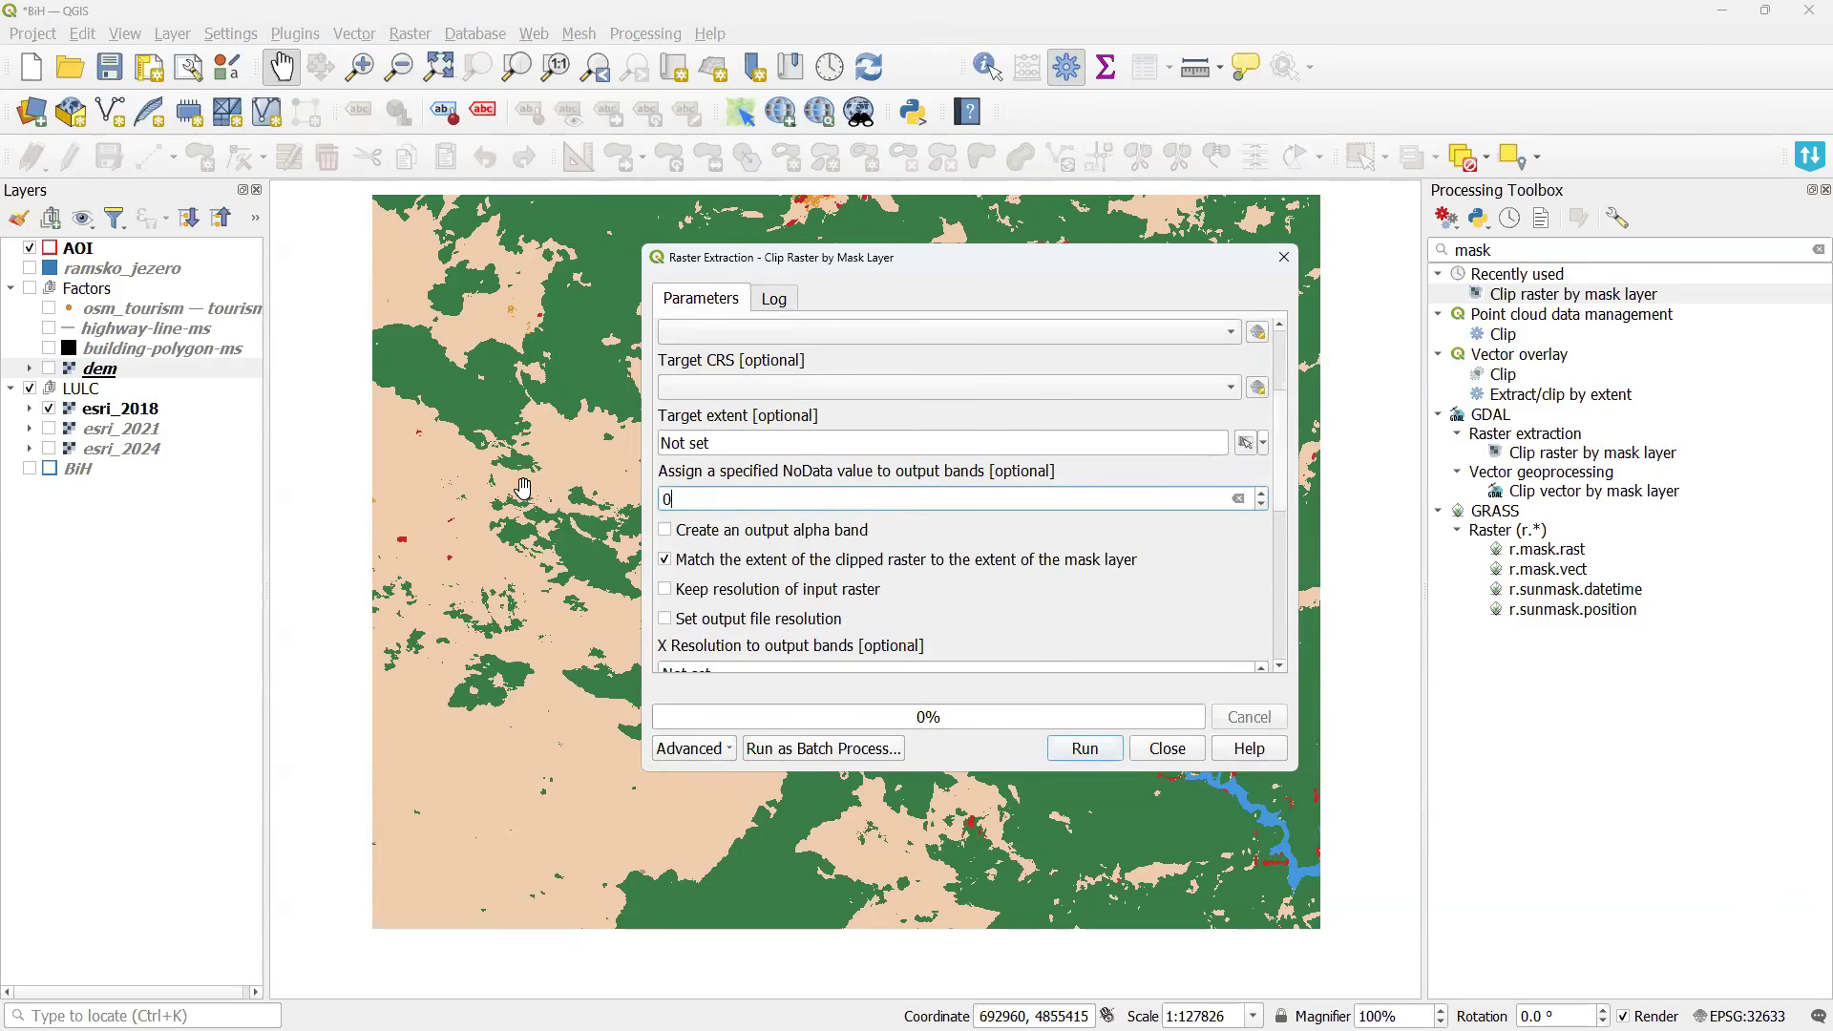
{"action": "scroll", "coordinate": [1277, 471], "scroll_direction": "down", "scroll_amount": 1}
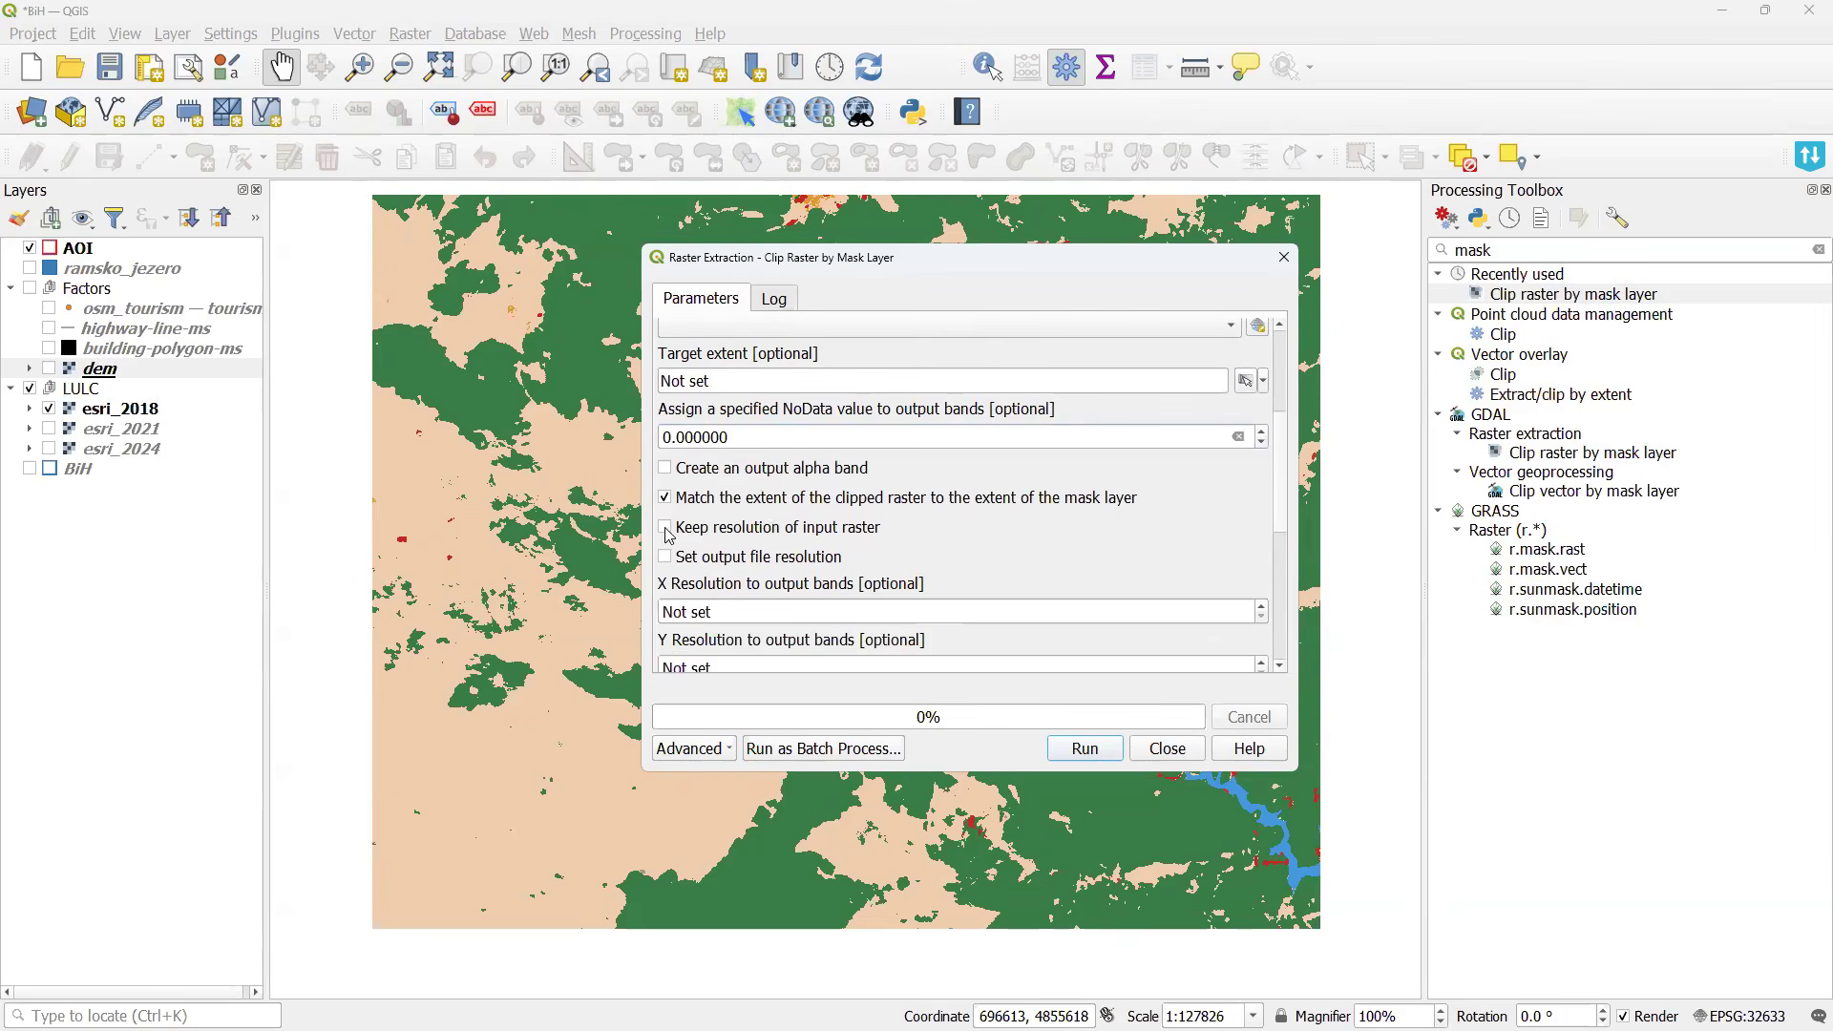
{"action": "left_click", "coordinate": [667, 530]}
Choose to save the clipped raster to a file and create a folder named process inside the BiH folder for it.
{"action": "scroll", "coordinate": [1278, 463], "scroll_direction": "down", "scroll_amount": 3}
{"action": "left_click", "coordinate": [1255, 465]}
{"action": "left_click", "coordinate": [1271, 520]}
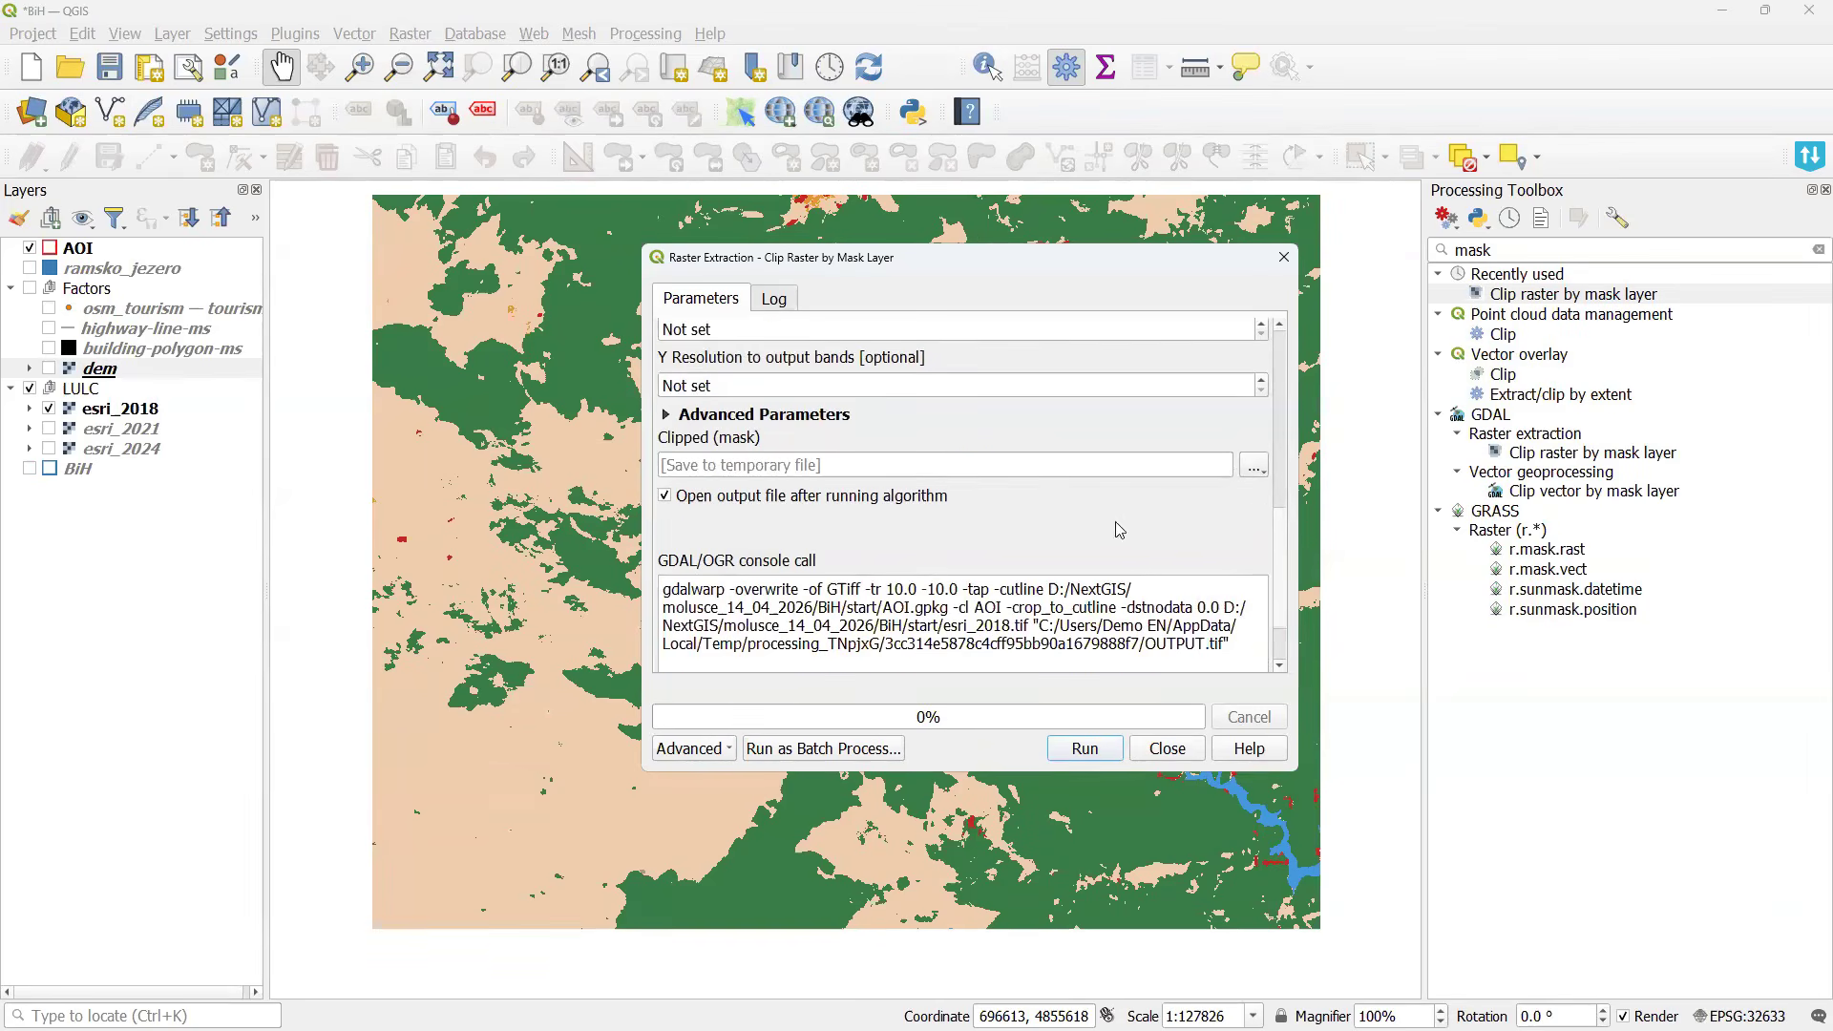
{"action": "left_click", "coordinate": [1145, 326]}
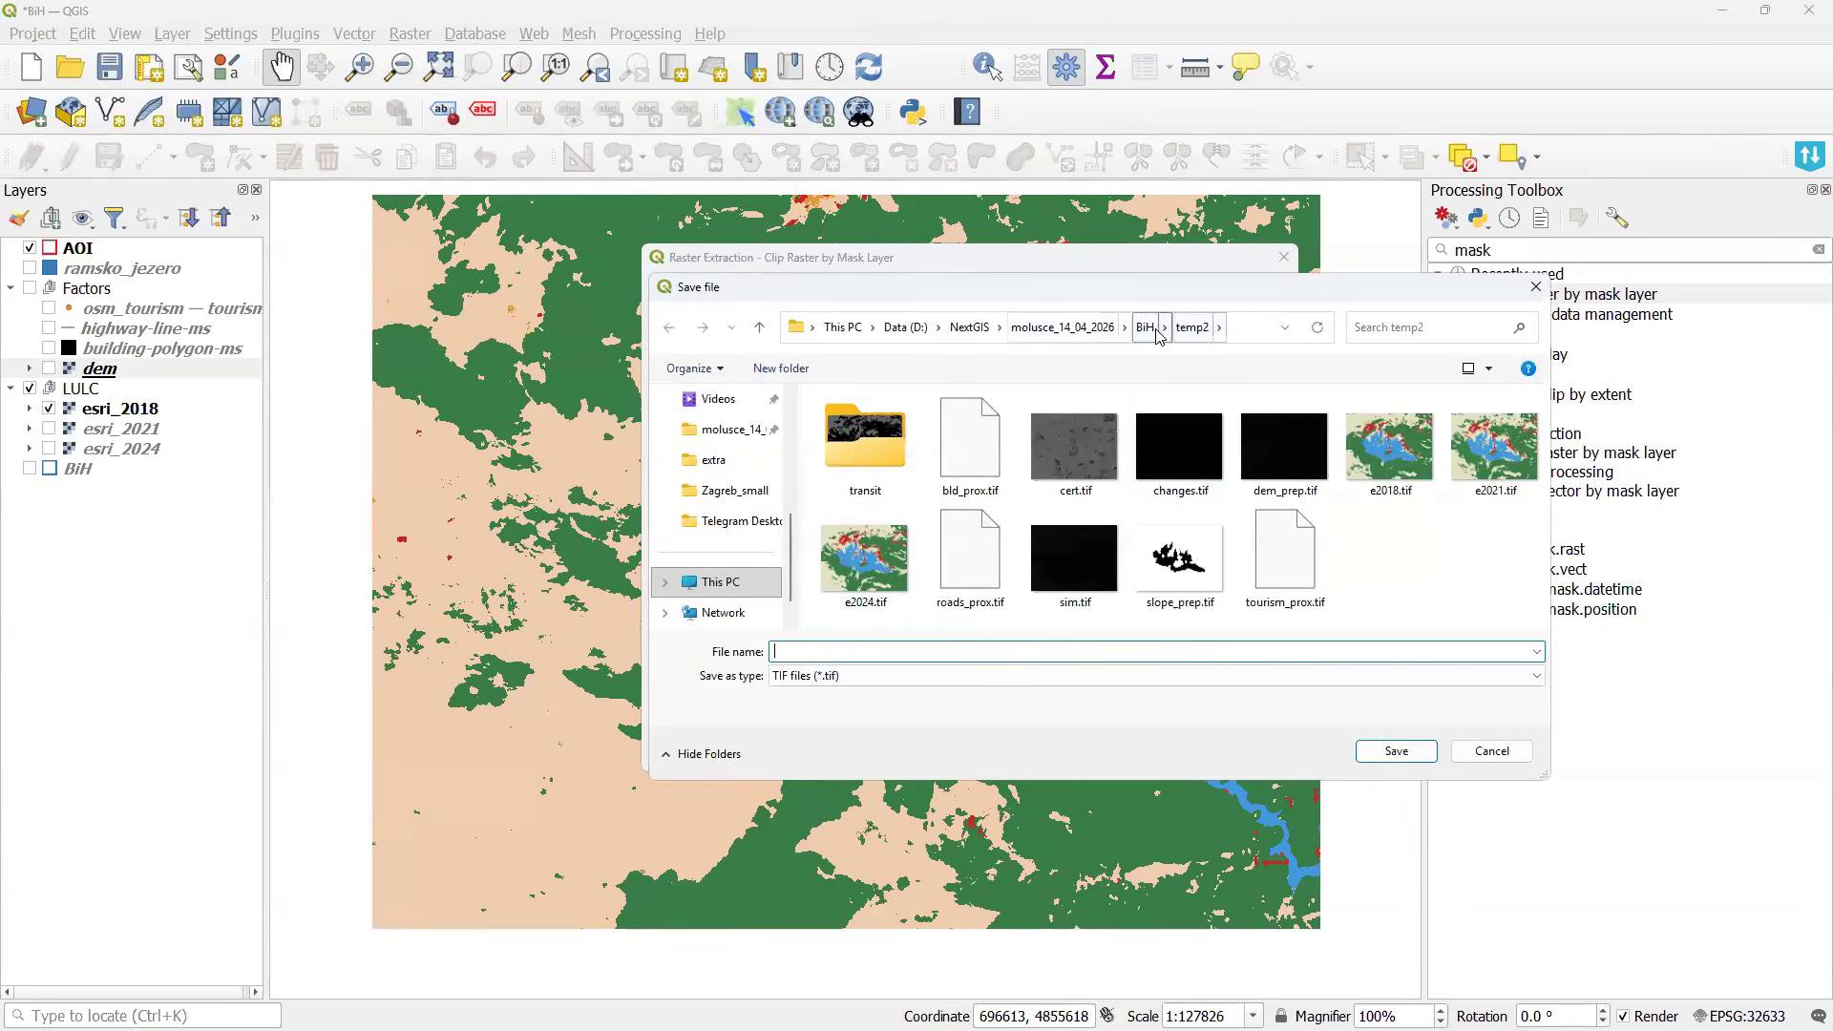
{"action": "right_click", "coordinate": [958, 526]}
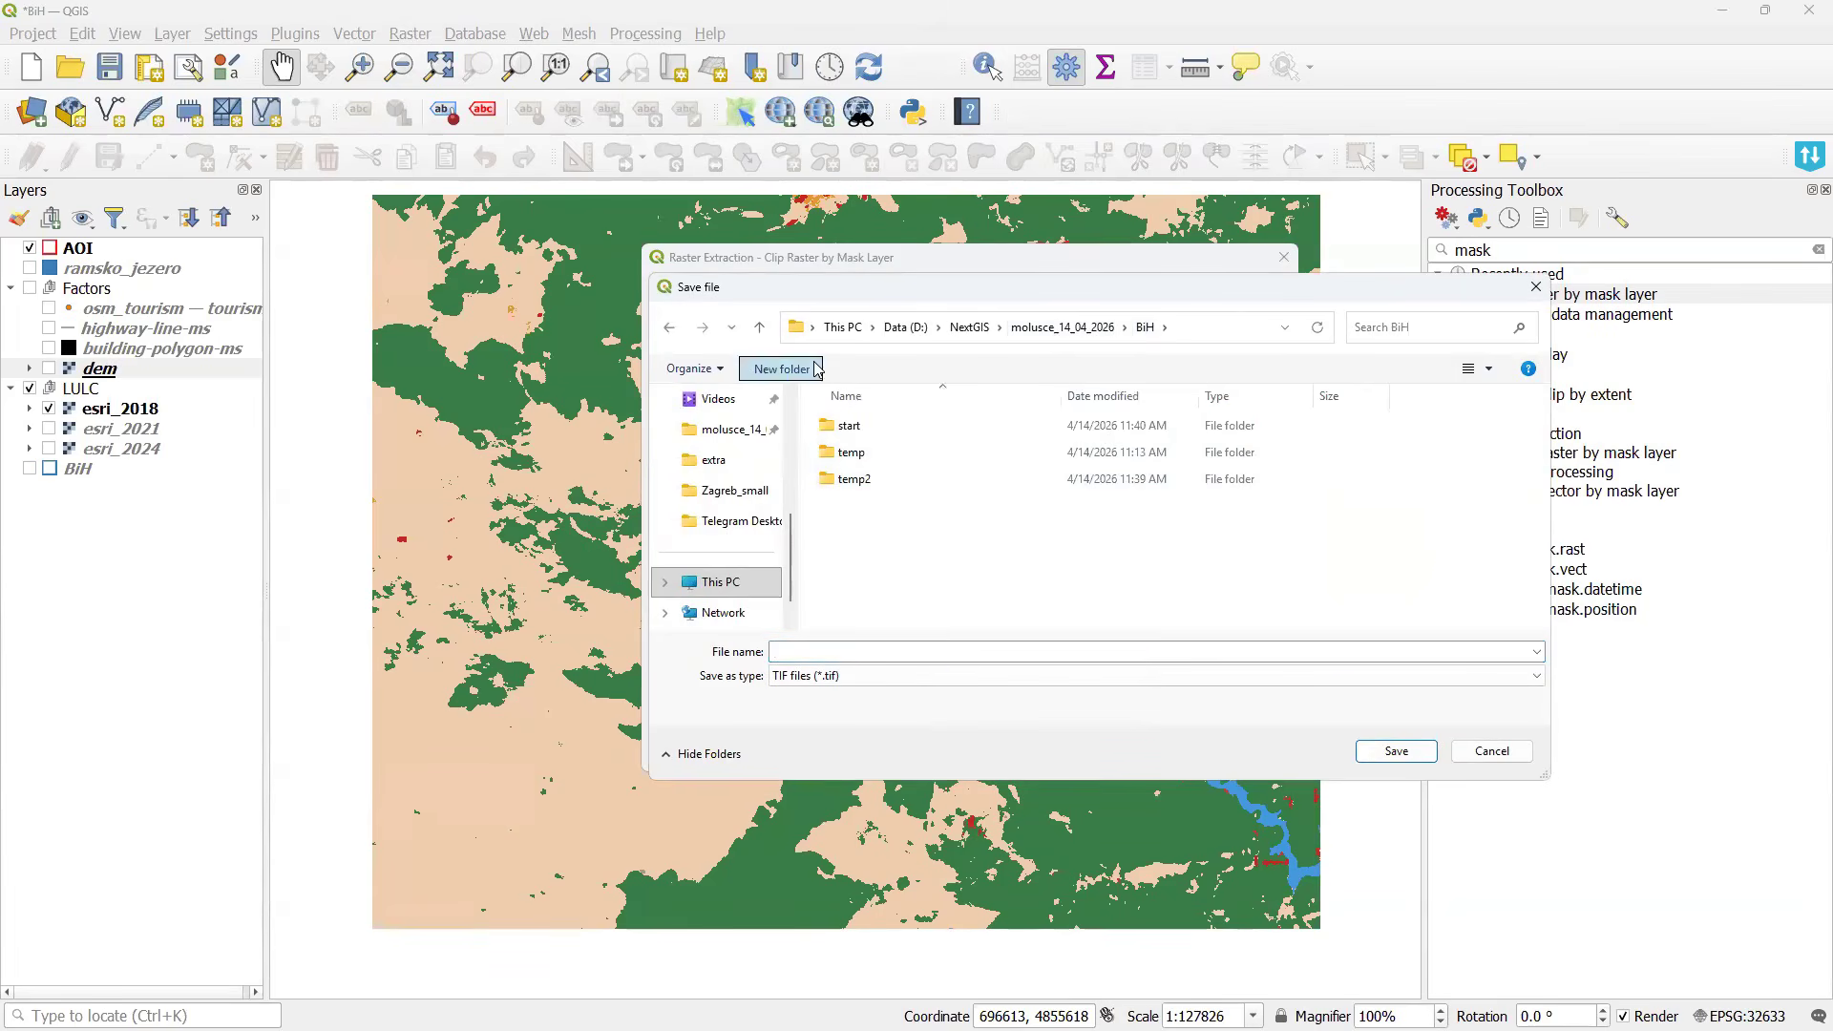
{"action": "left_click", "coordinate": [781, 367]}
{"action": "type", "text": "process"}
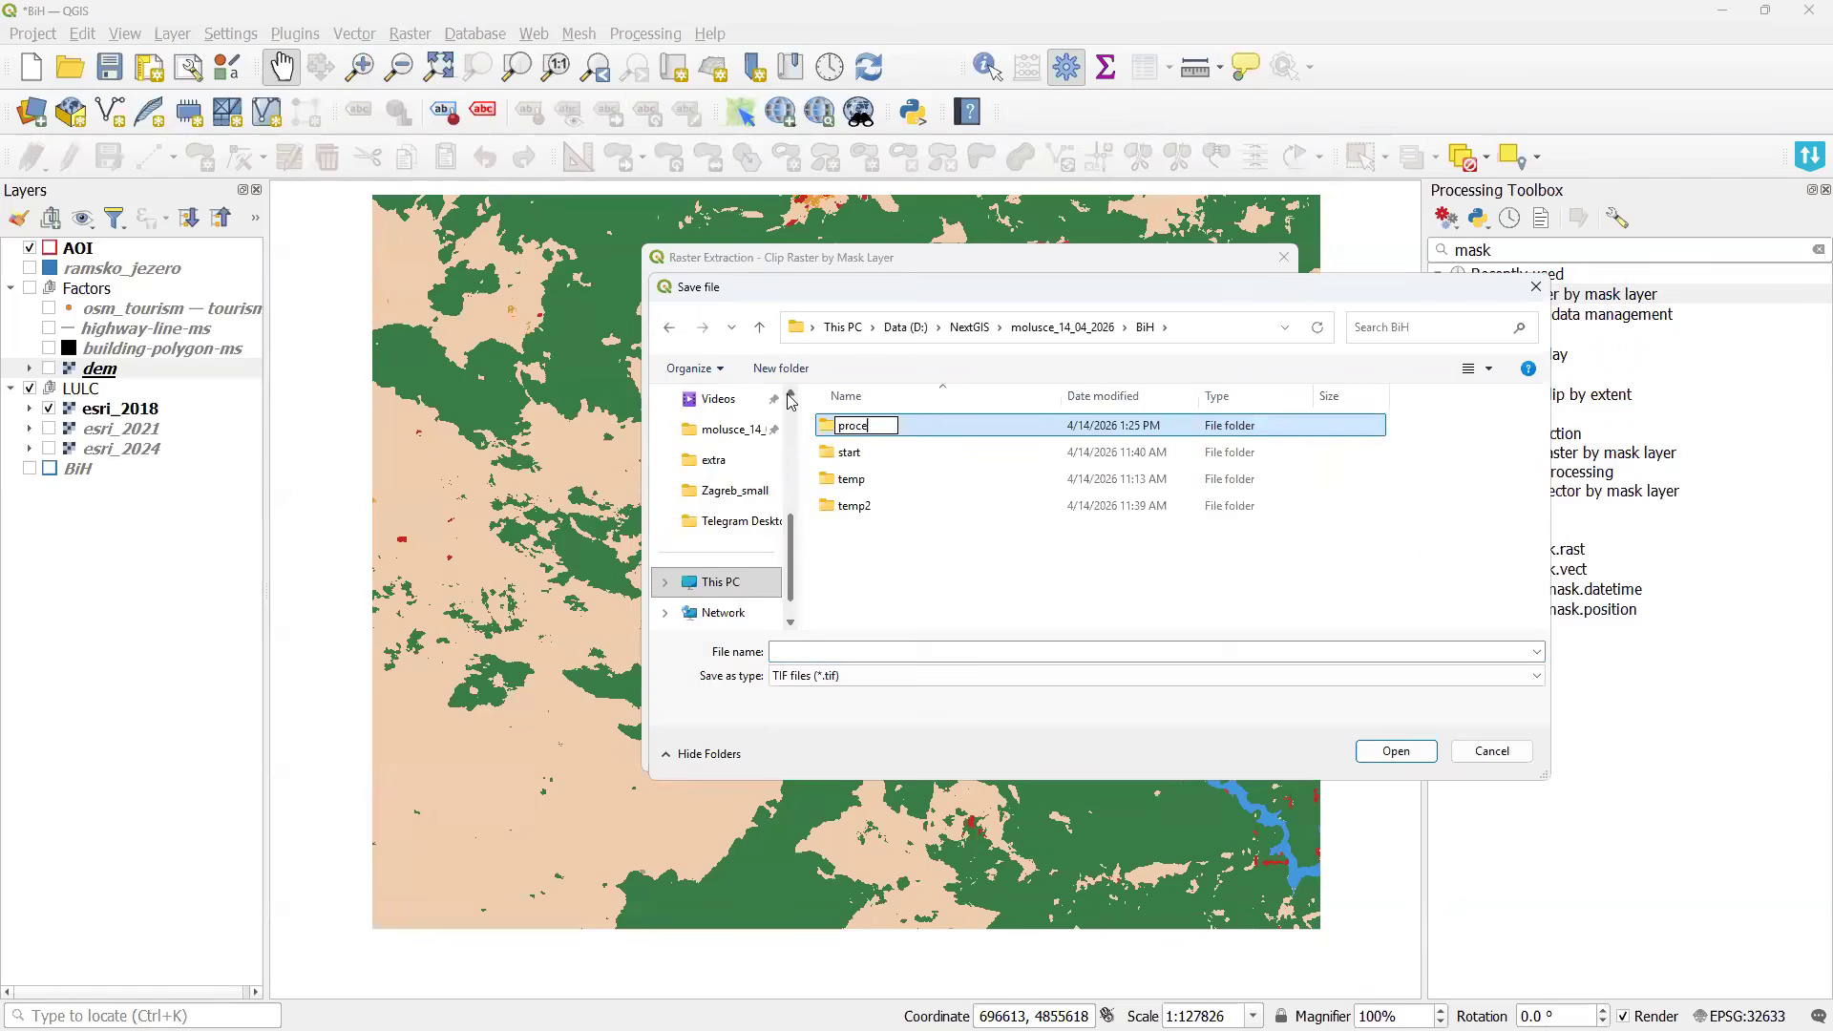
{"action": "key", "text": "Return"}
{"action": "key", "text": "Return"}
Name the output file esri_2018_prepared in the process folder and run the clip.
{"action": "left_click", "coordinate": [824, 684]}
{"action": "type", "text": "esri_2018_prepared"}
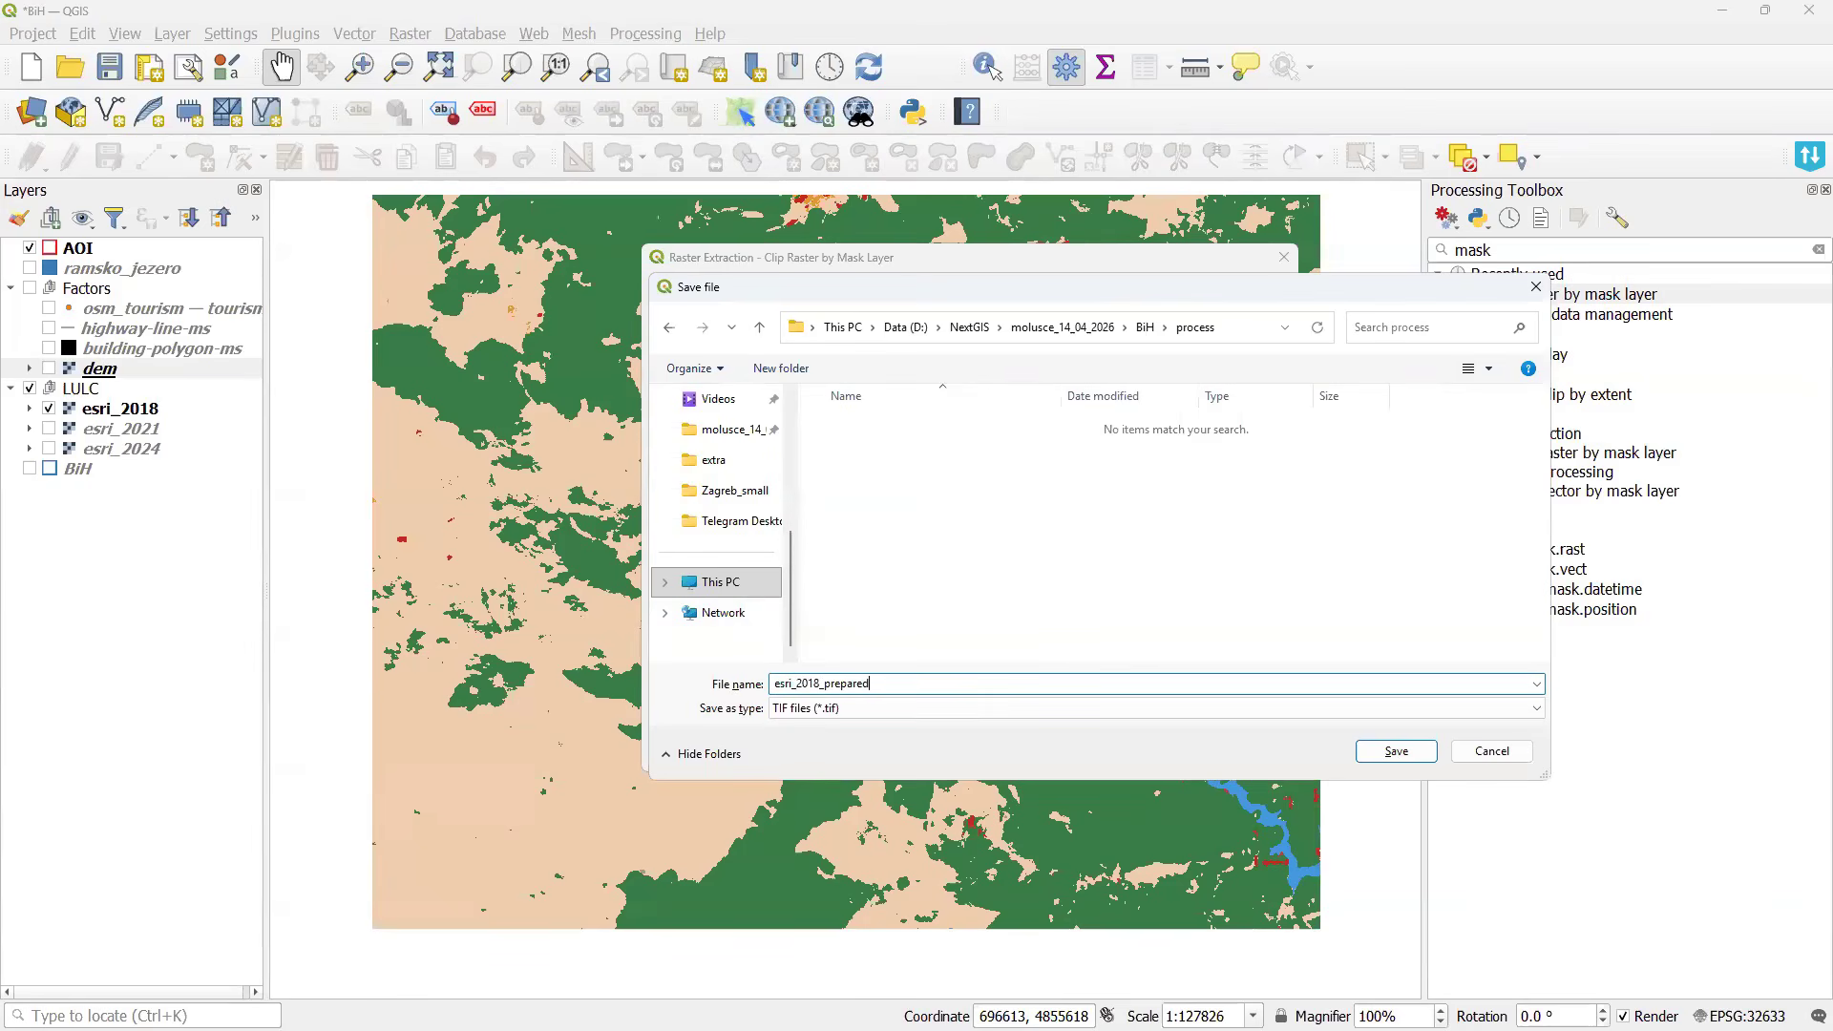
{"action": "key", "text": "Return"}
{"action": "left_click_drag", "start_coordinate": [1287, 544], "coordinate": [1301, 496]}
{"action": "left_click", "coordinate": [1084, 748]}
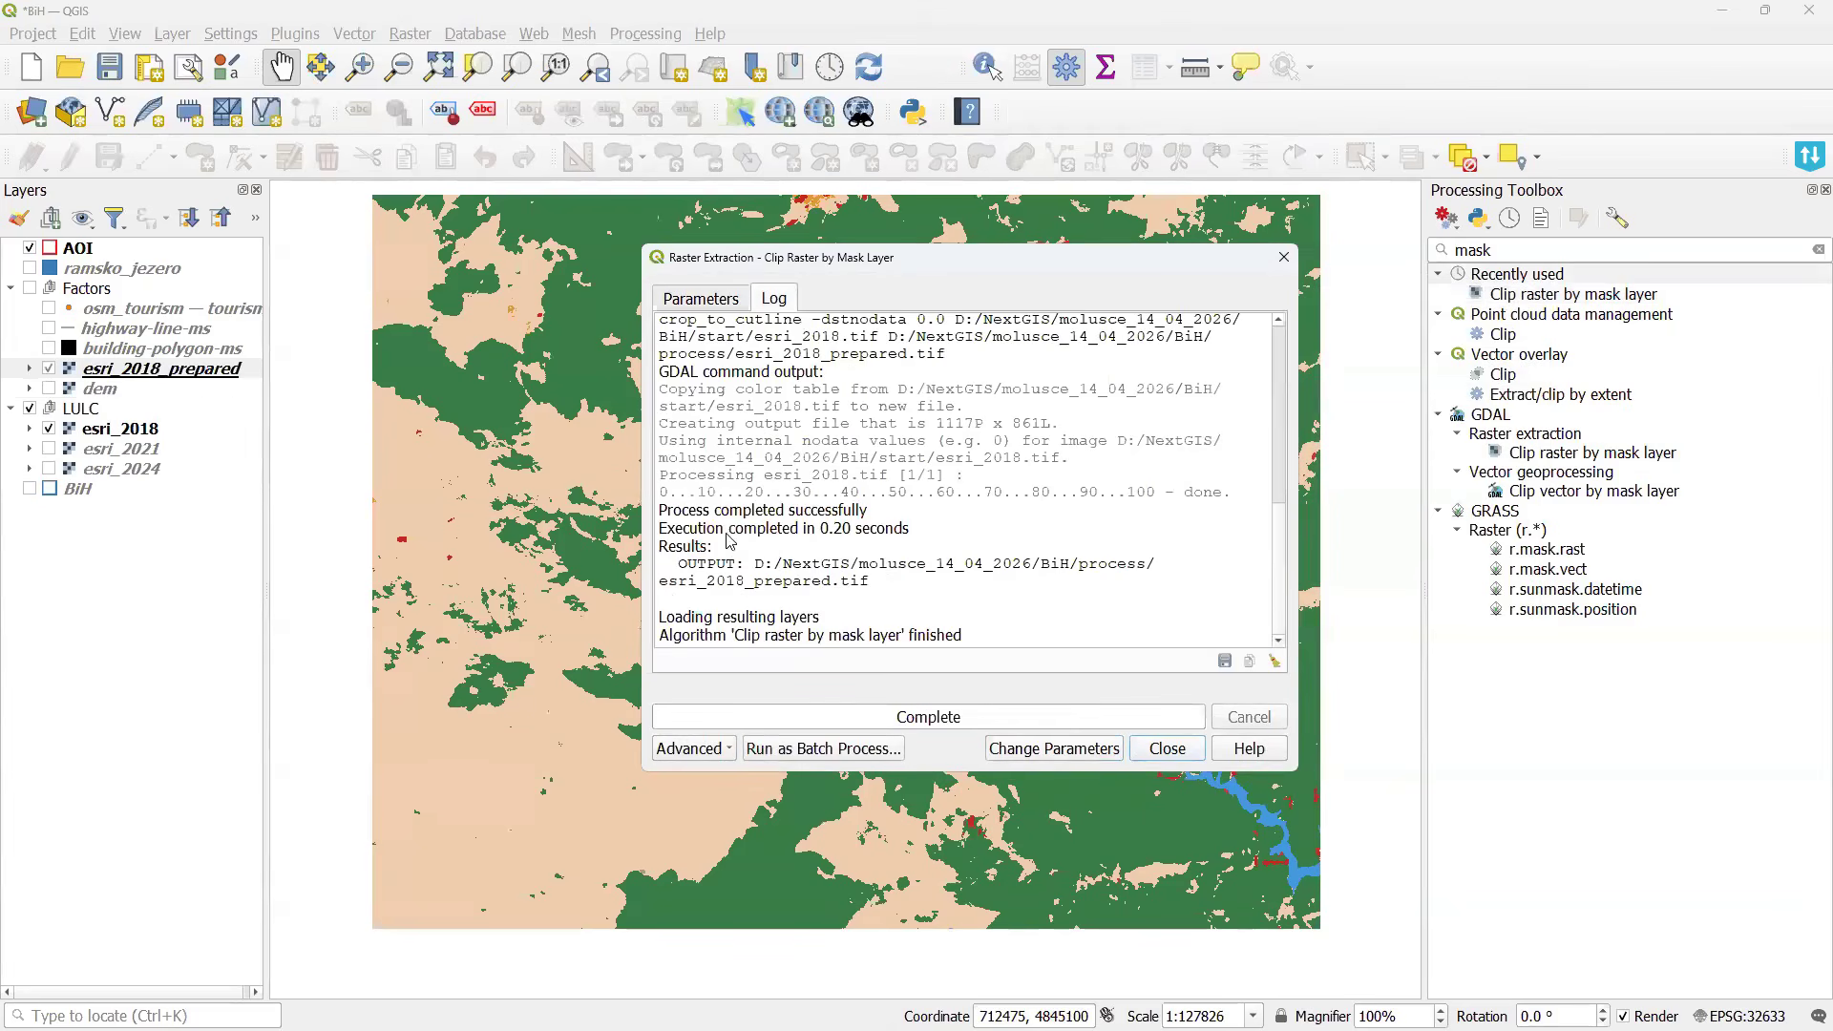
Close the clip dialog, move the esri_2018_prepared layer into the LULC group above esri_2018, and hide esri_2018.
{"action": "key", "text": "Escape"}
{"action": "left_click_drag", "start_coordinate": [161, 369], "coordinate": [59, 401]}
{"action": "left_click", "coordinate": [49, 430]}
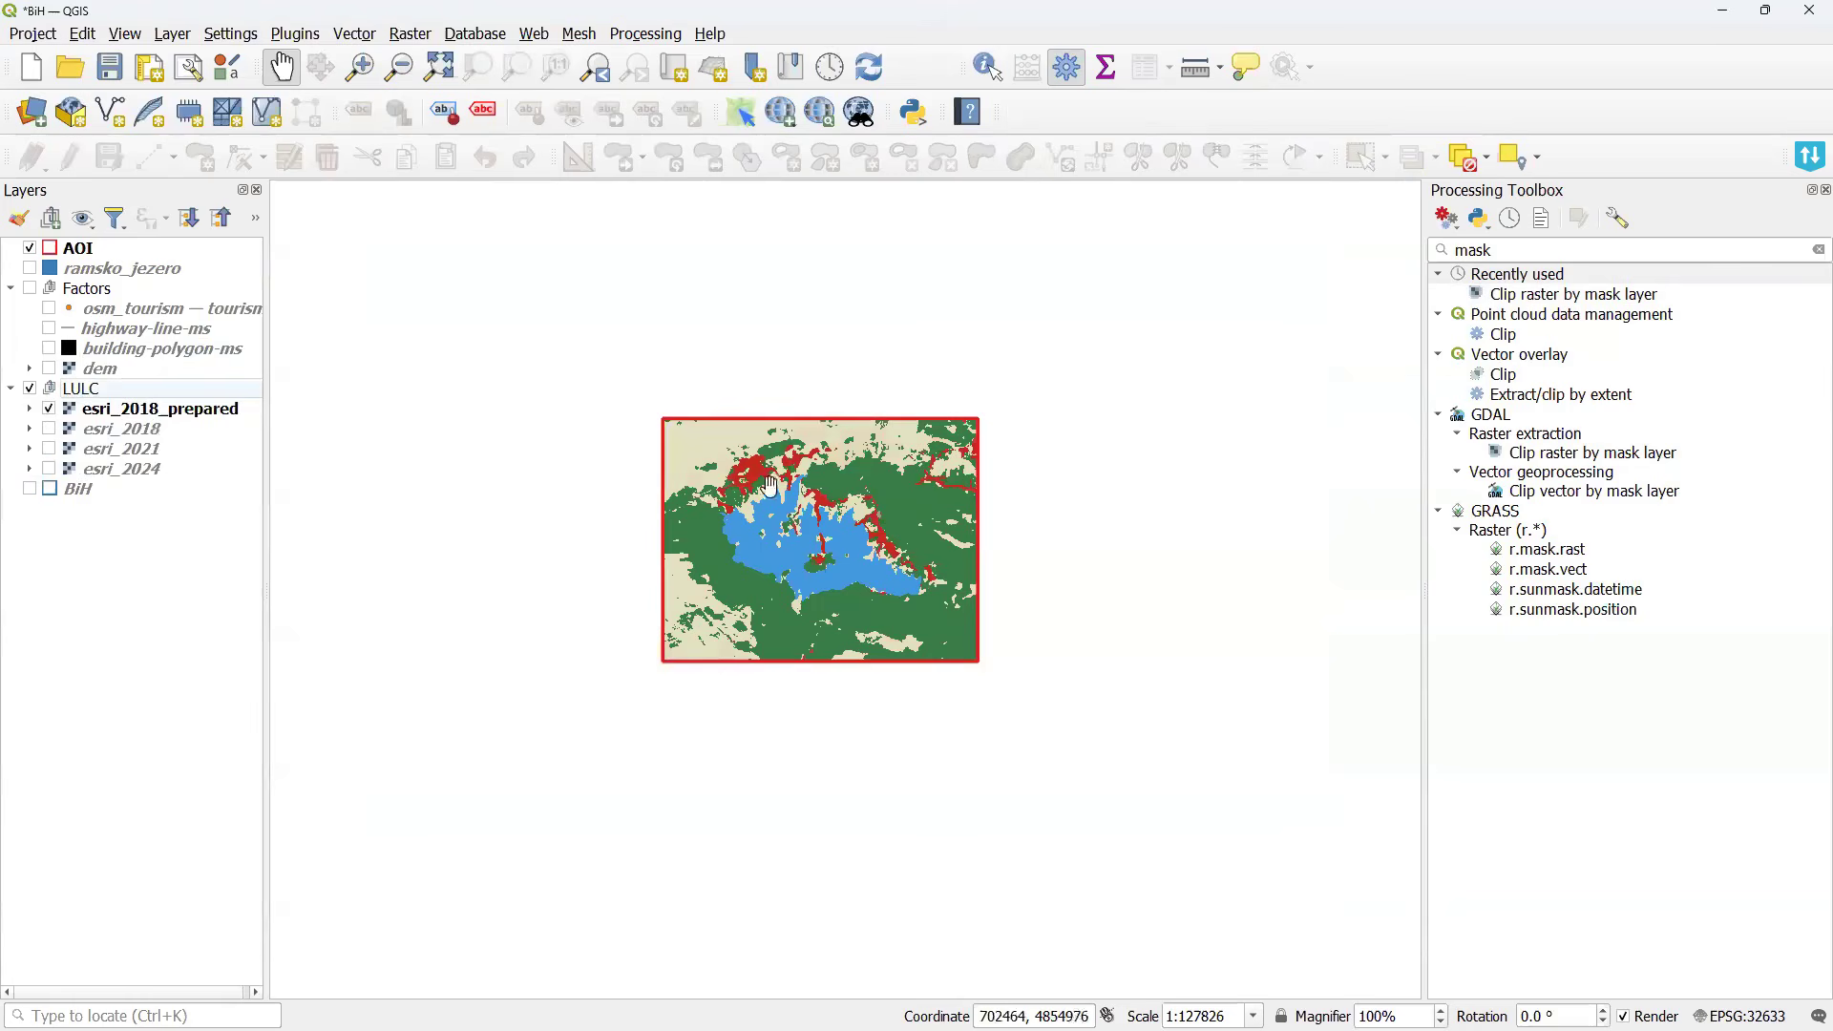
{"action": "left_click", "coordinate": [67, 252]}
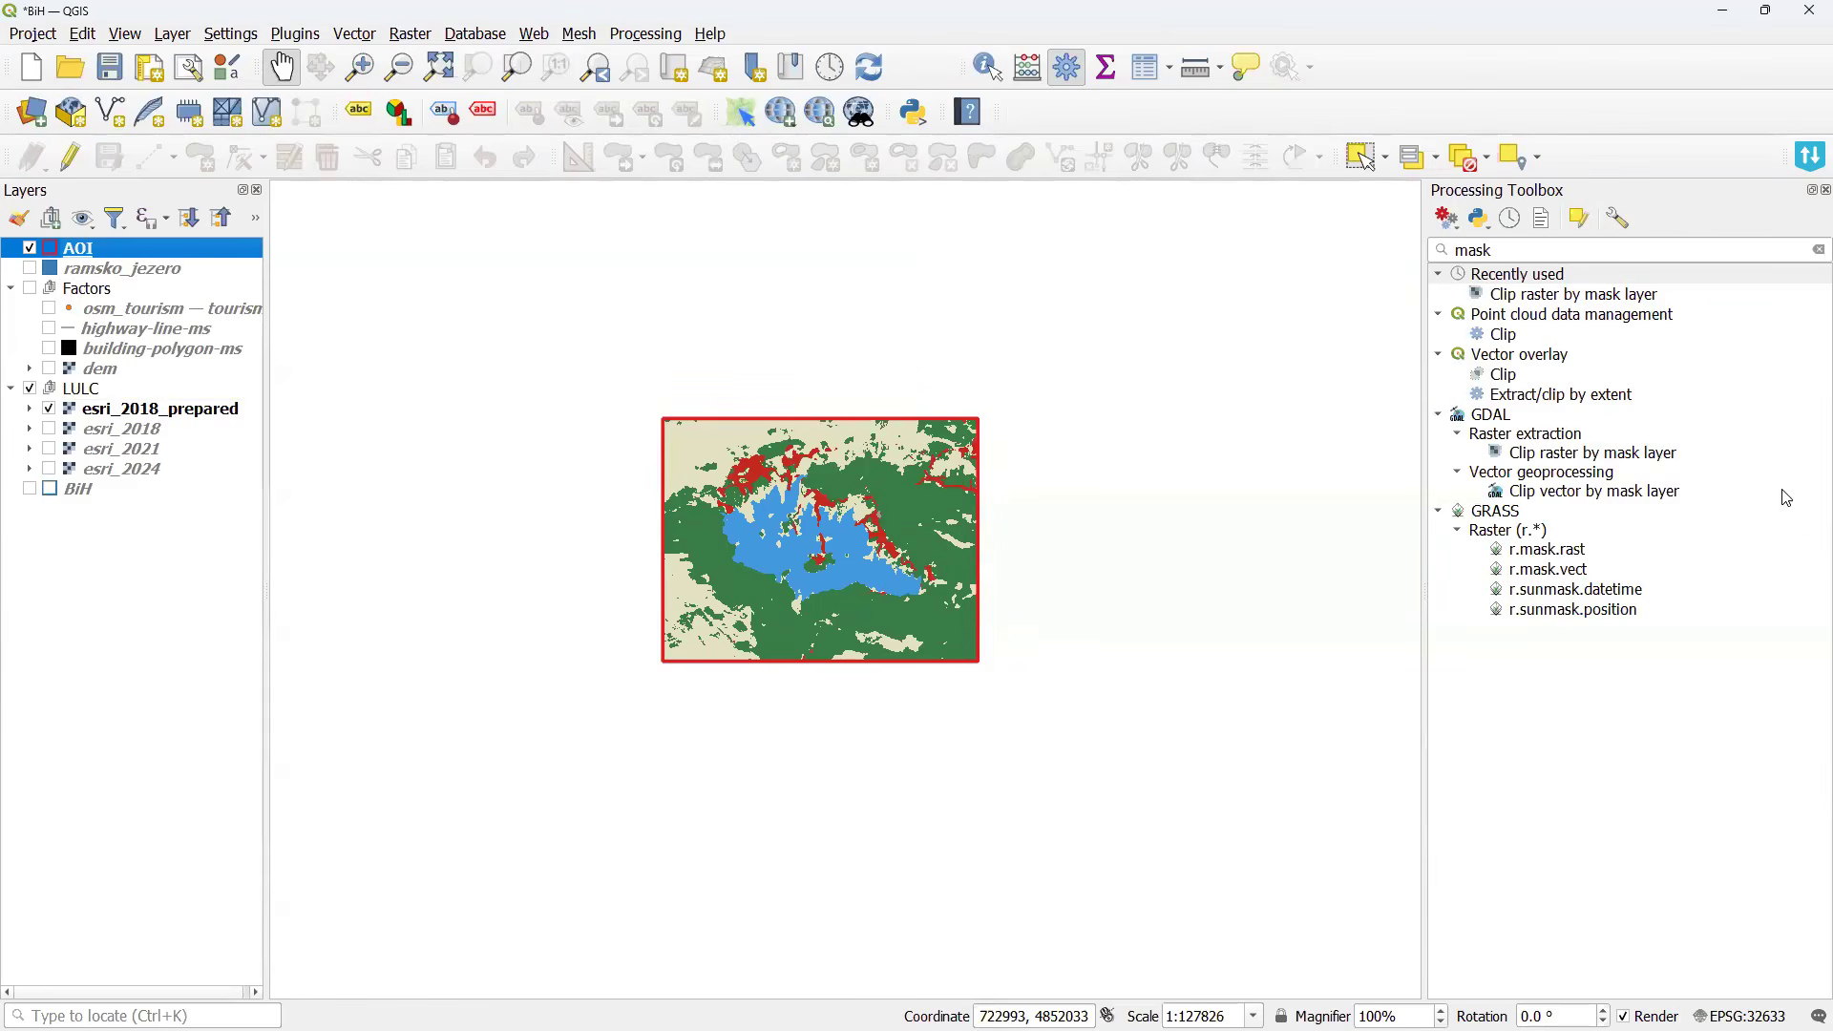
Clear the toolbox search and open Prepare raster dataset for MOLUSCE, with esri_2021 as raster to be prepared and esri_2018_prepared as reference.
{"action": "left_click", "coordinate": [1808, 256]}
{"action": "left_click", "coordinate": [1440, 915]}
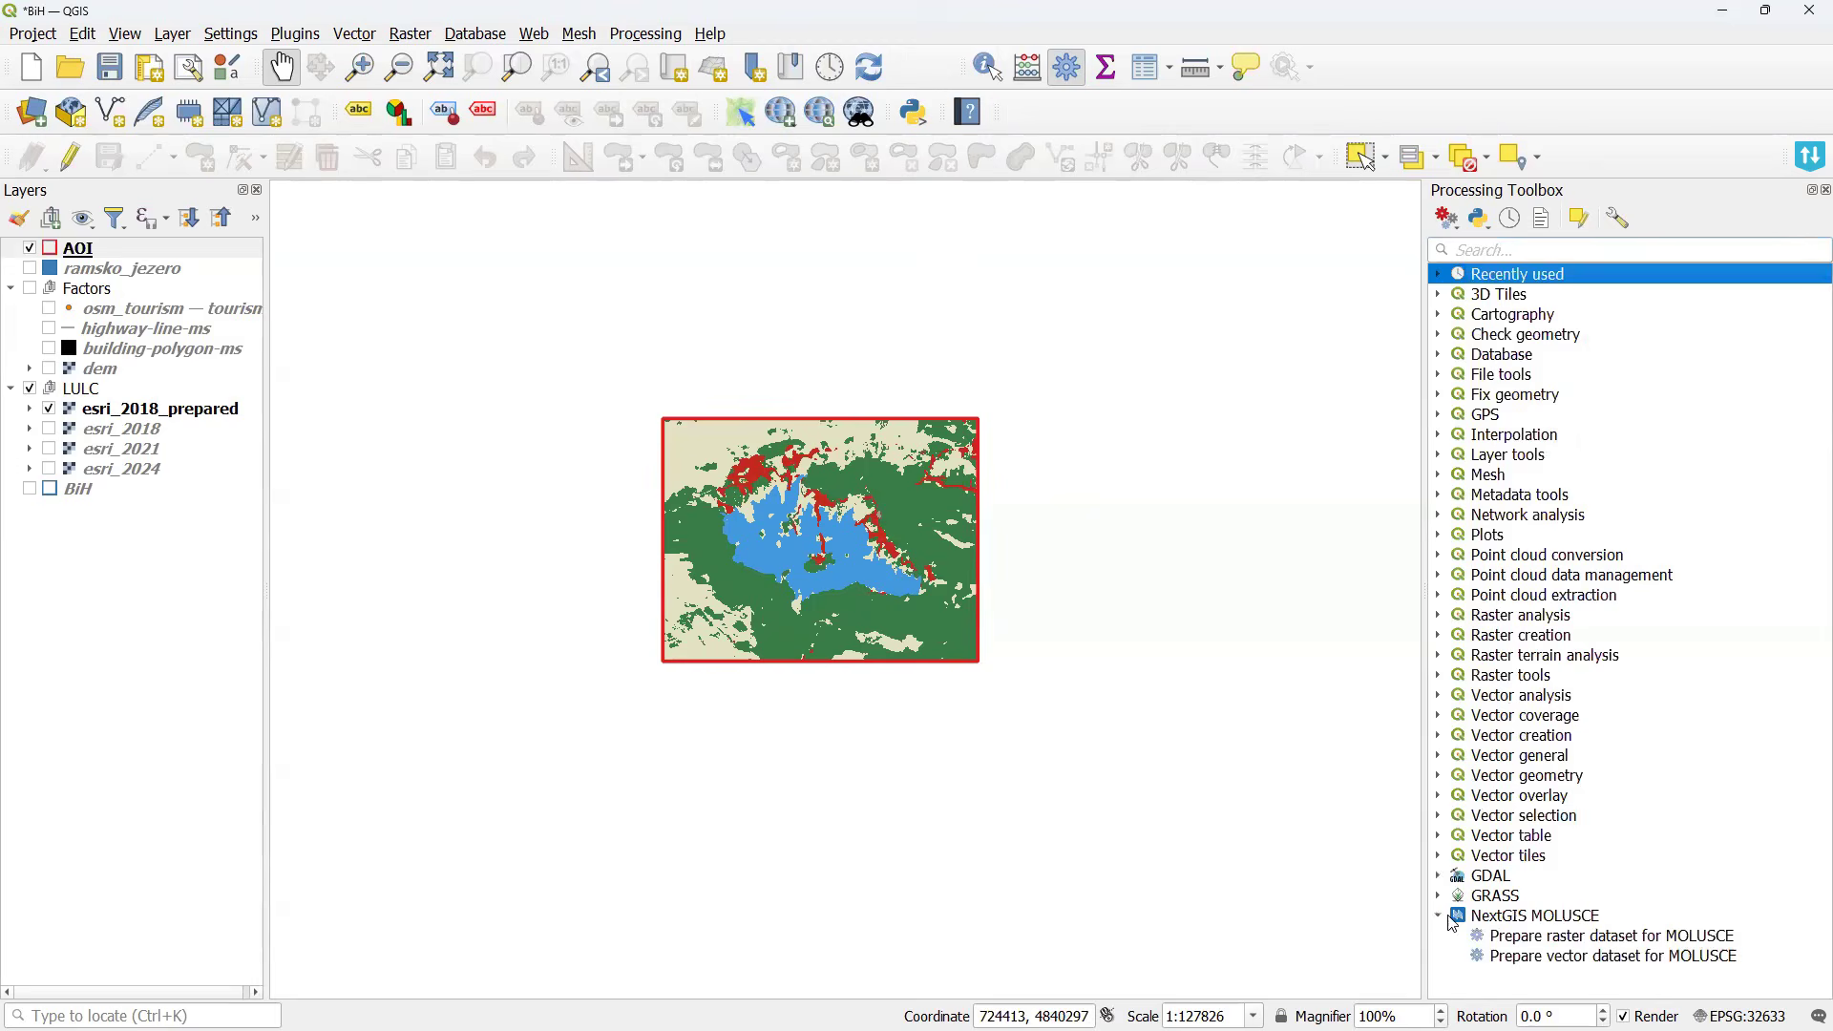
{"action": "left_click", "coordinate": [1509, 912]}
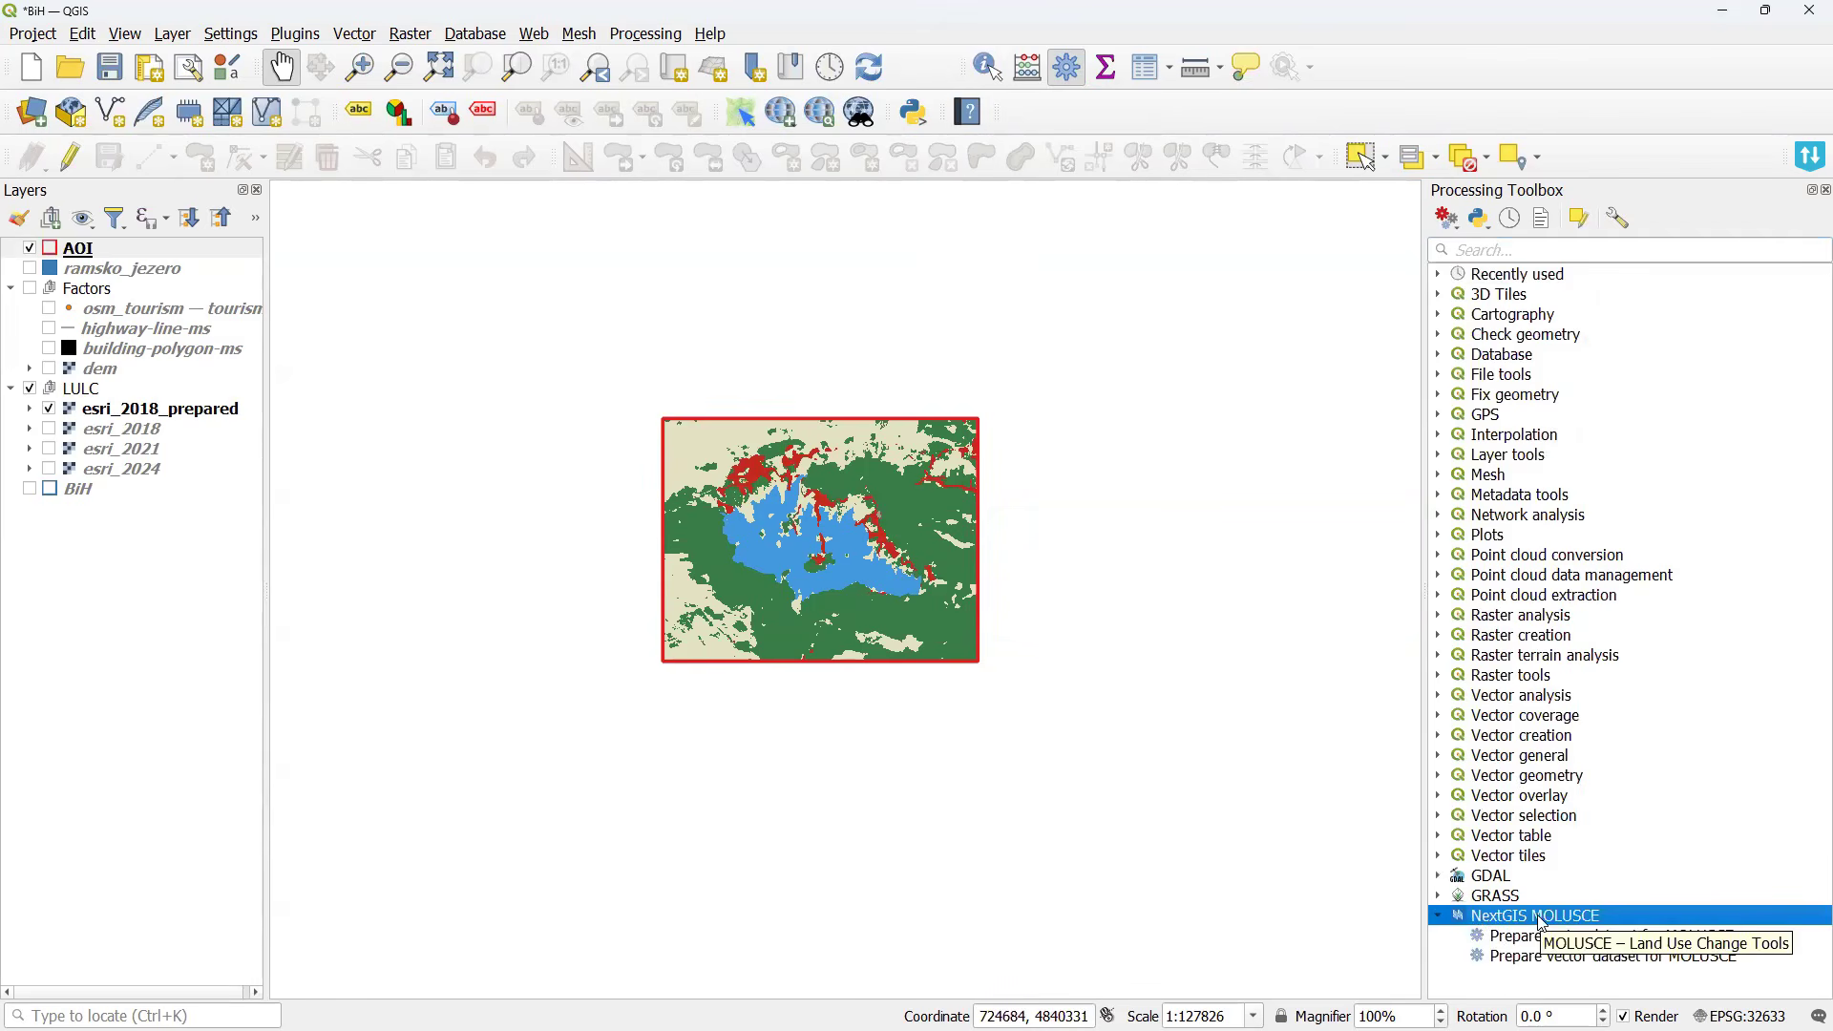
{"action": "left_click", "coordinate": [1569, 942]}
{"action": "double_click", "coordinate": [1574, 940]}
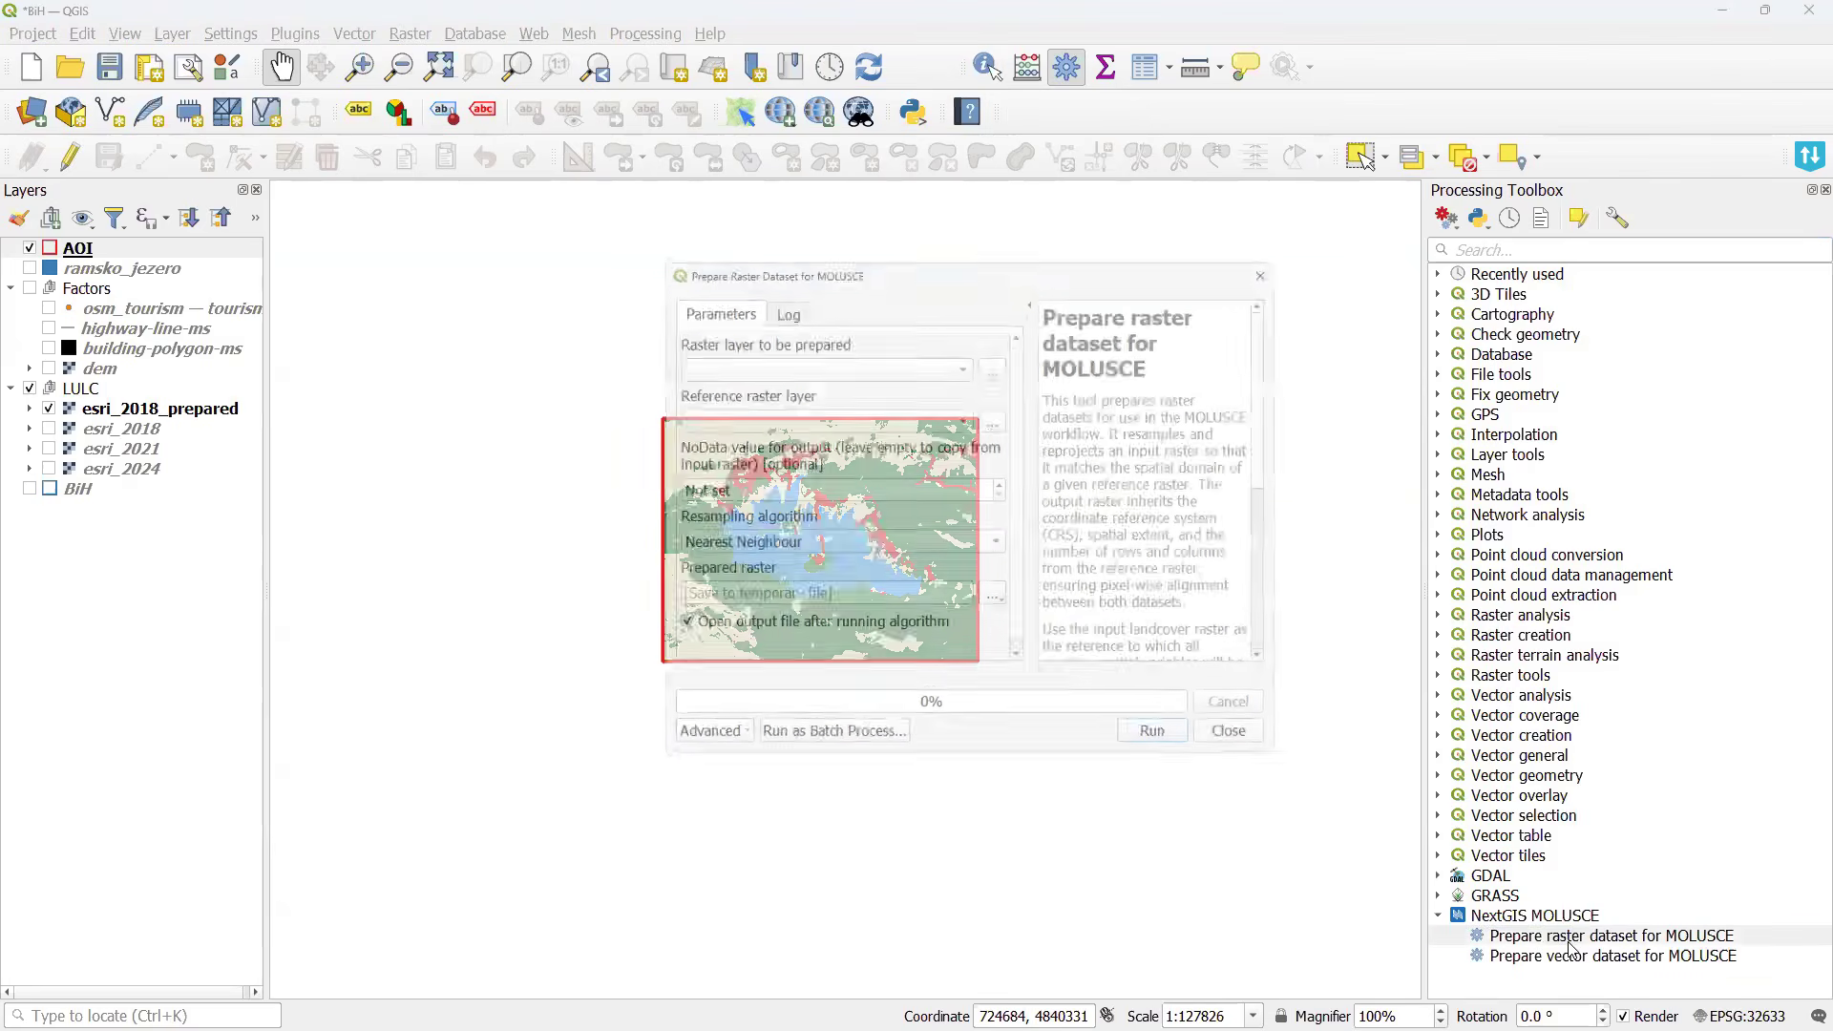
{"action": "left_click", "coordinate": [862, 370]}
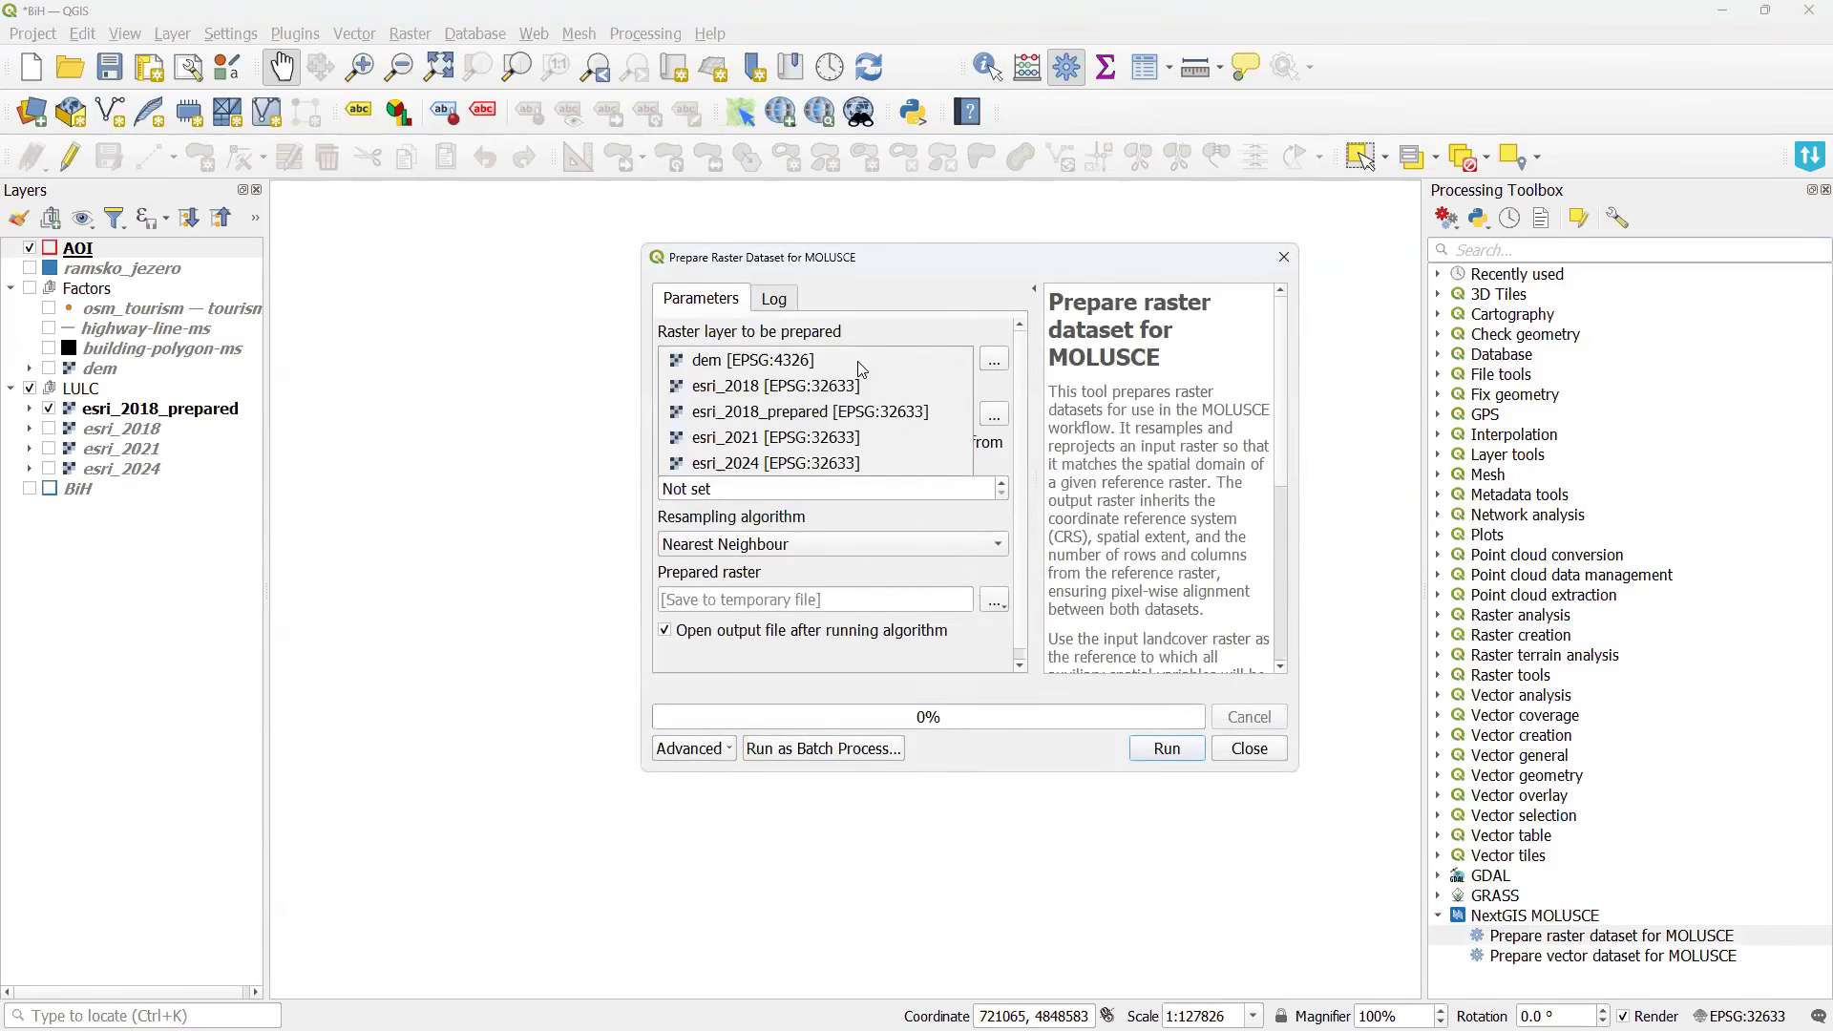
{"action": "left_click", "coordinate": [743, 445]}
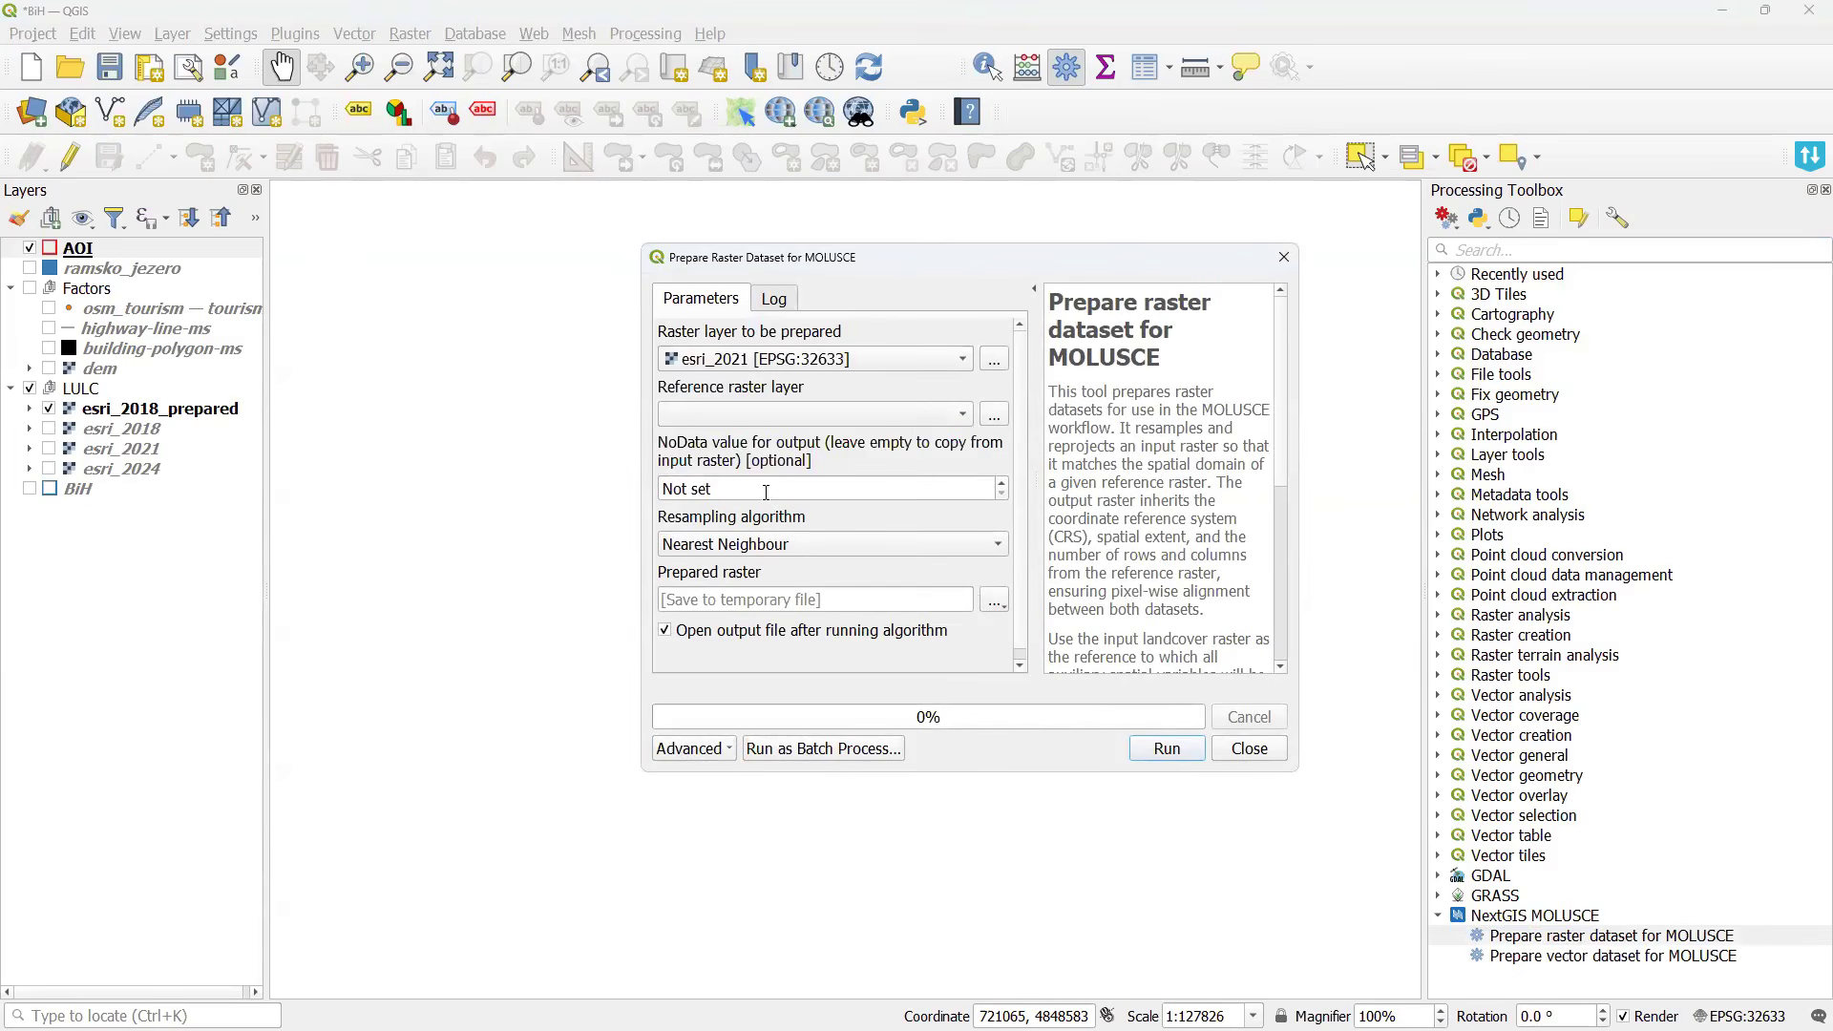
{"action": "left_click", "coordinate": [785, 416]}
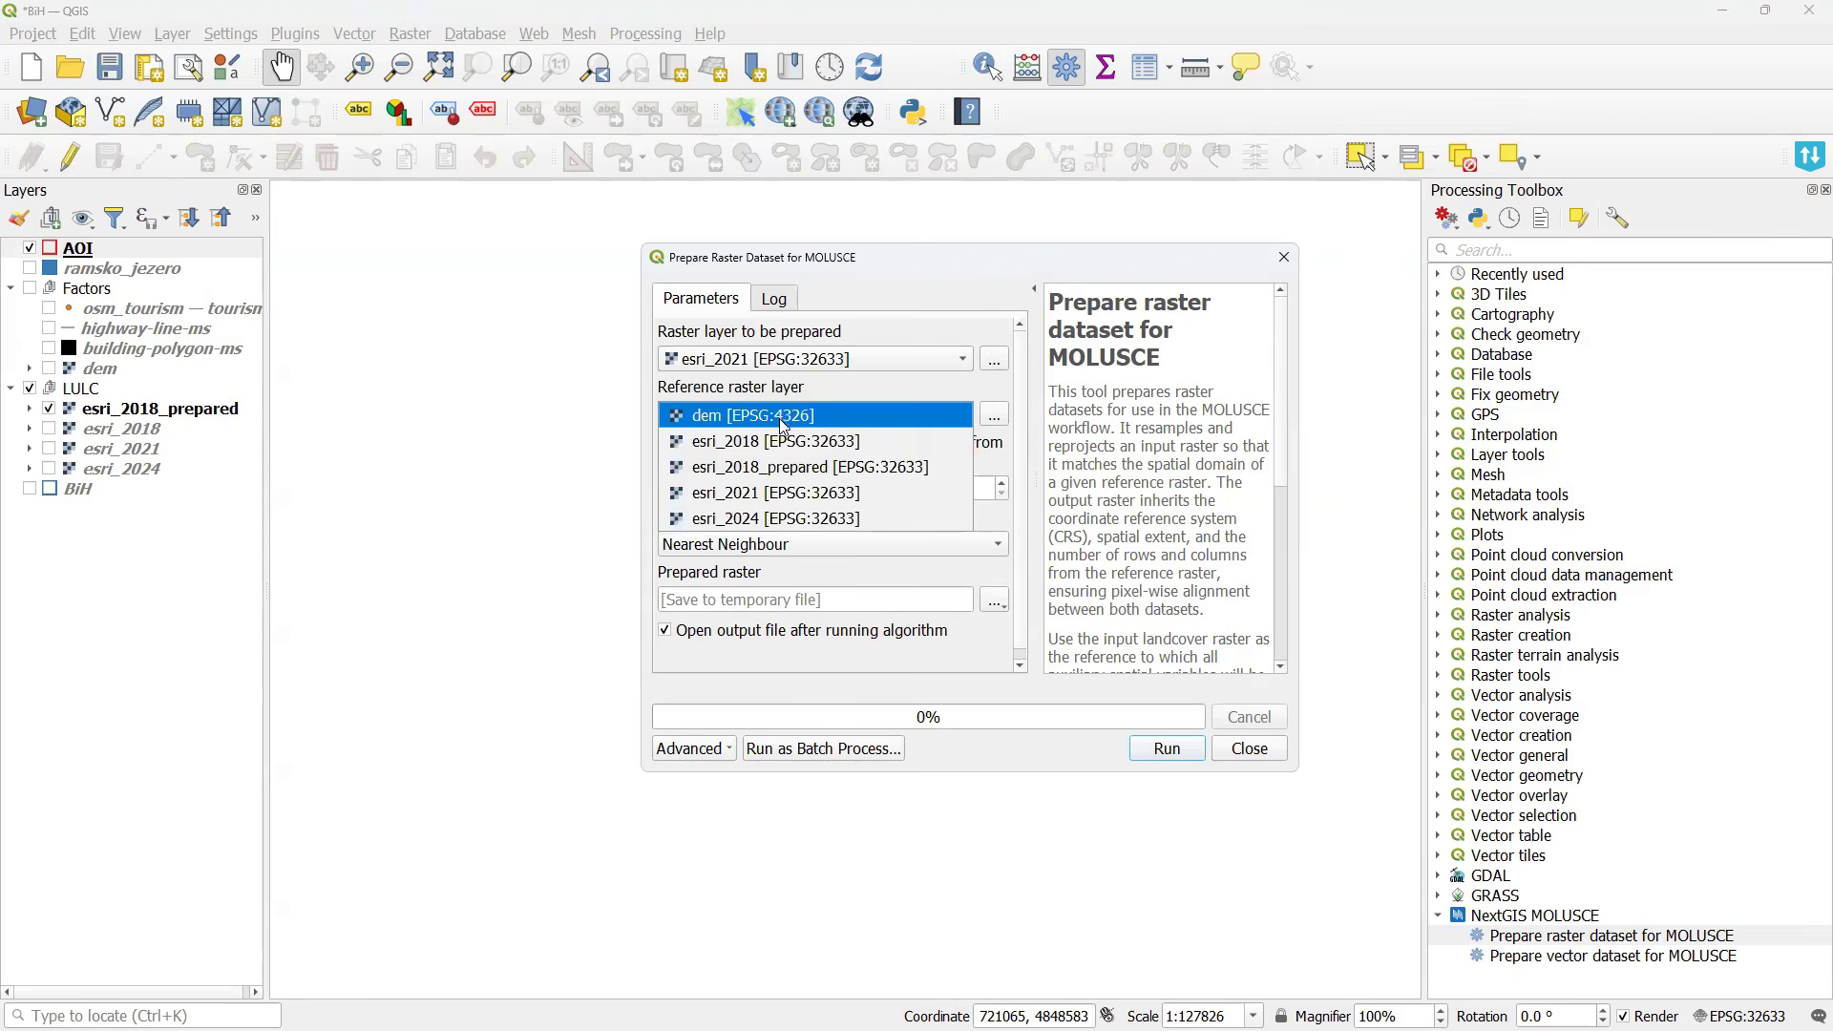
{"action": "left_click", "coordinate": [749, 468]}
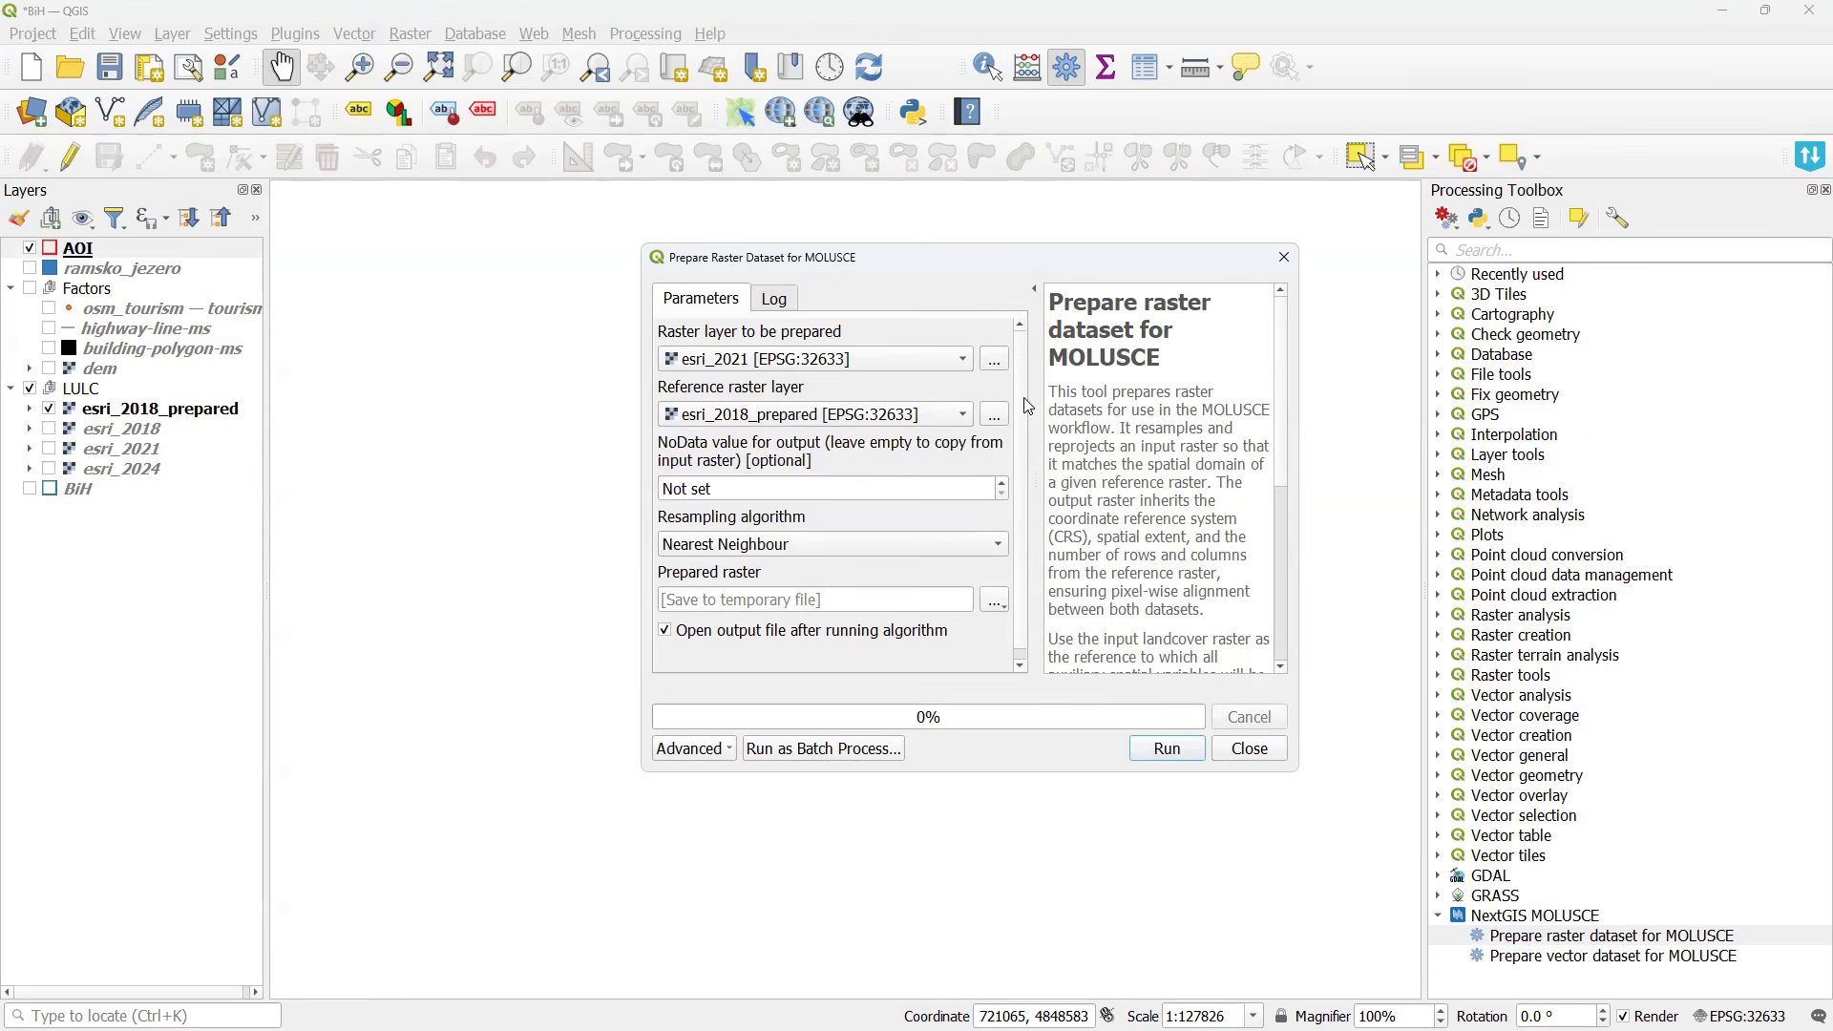
Review the resampling algorithm options for preparing the esri_2021 raster and select Nearest Neighbour.
{"action": "scroll", "coordinate": [1022, 439], "scroll_direction": "down", "scroll_amount": 1}
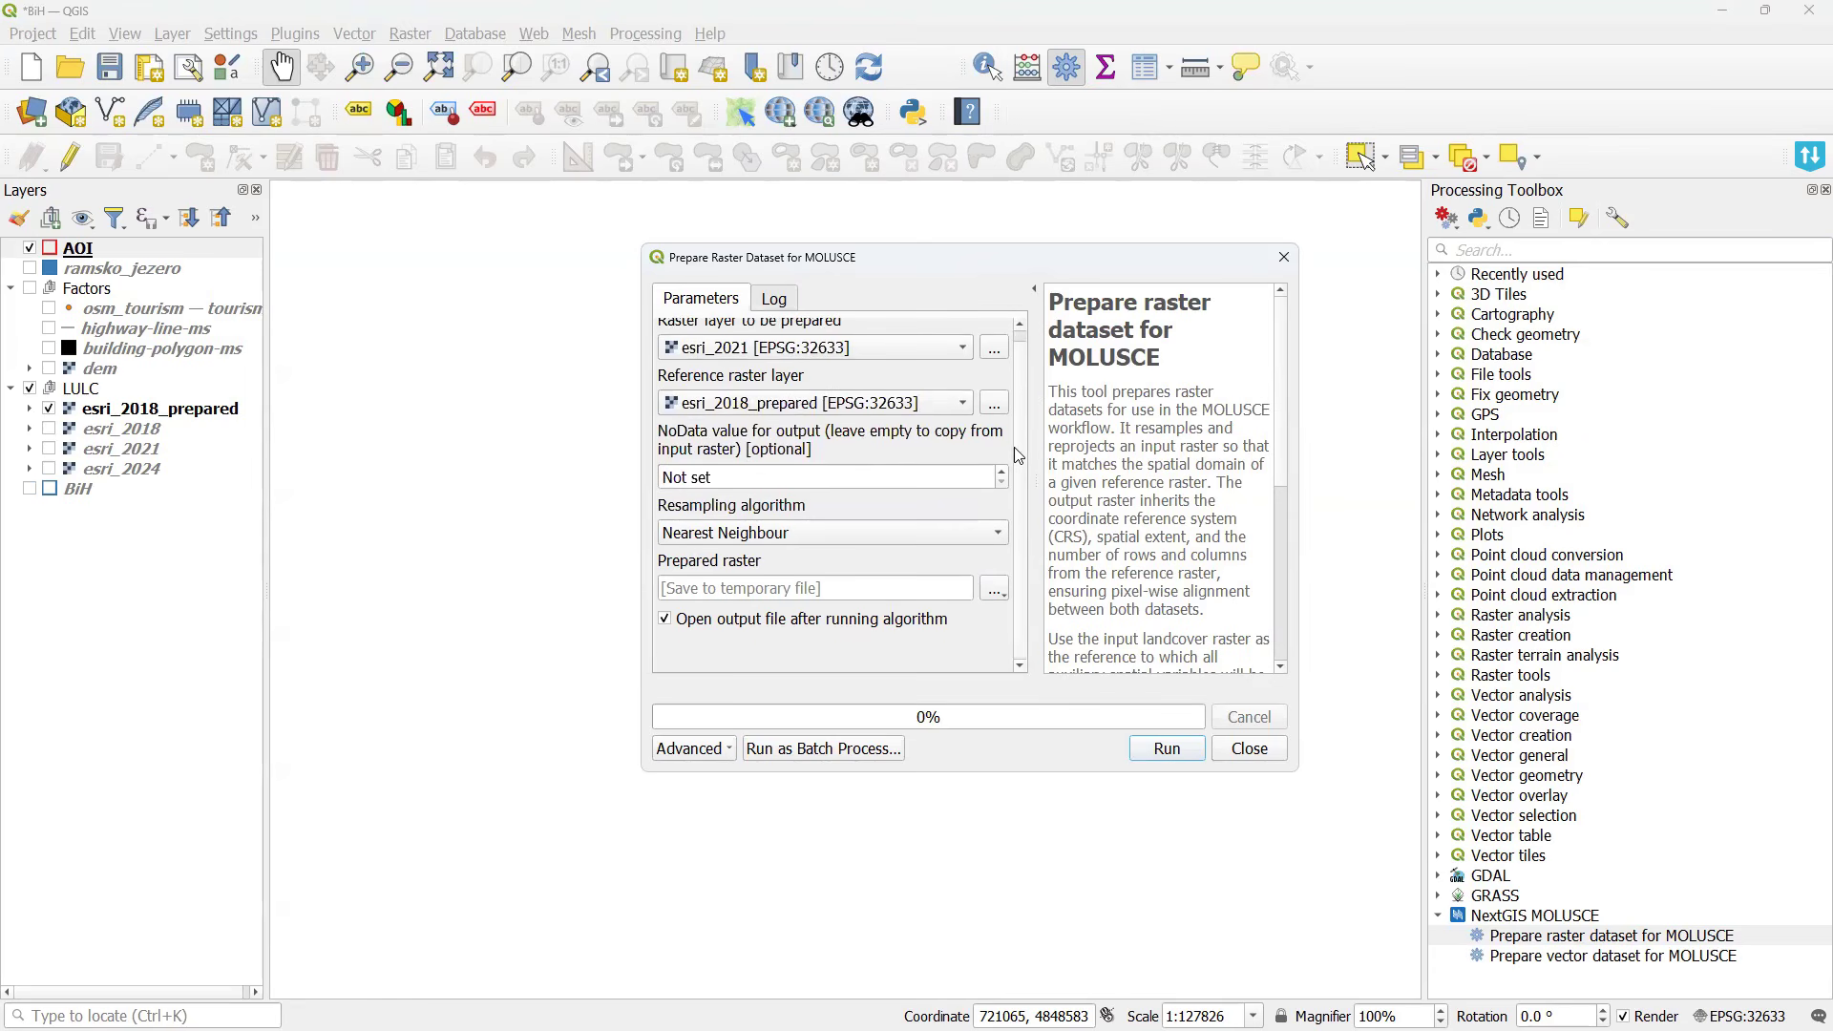
{"action": "left_click", "coordinate": [841, 537]}
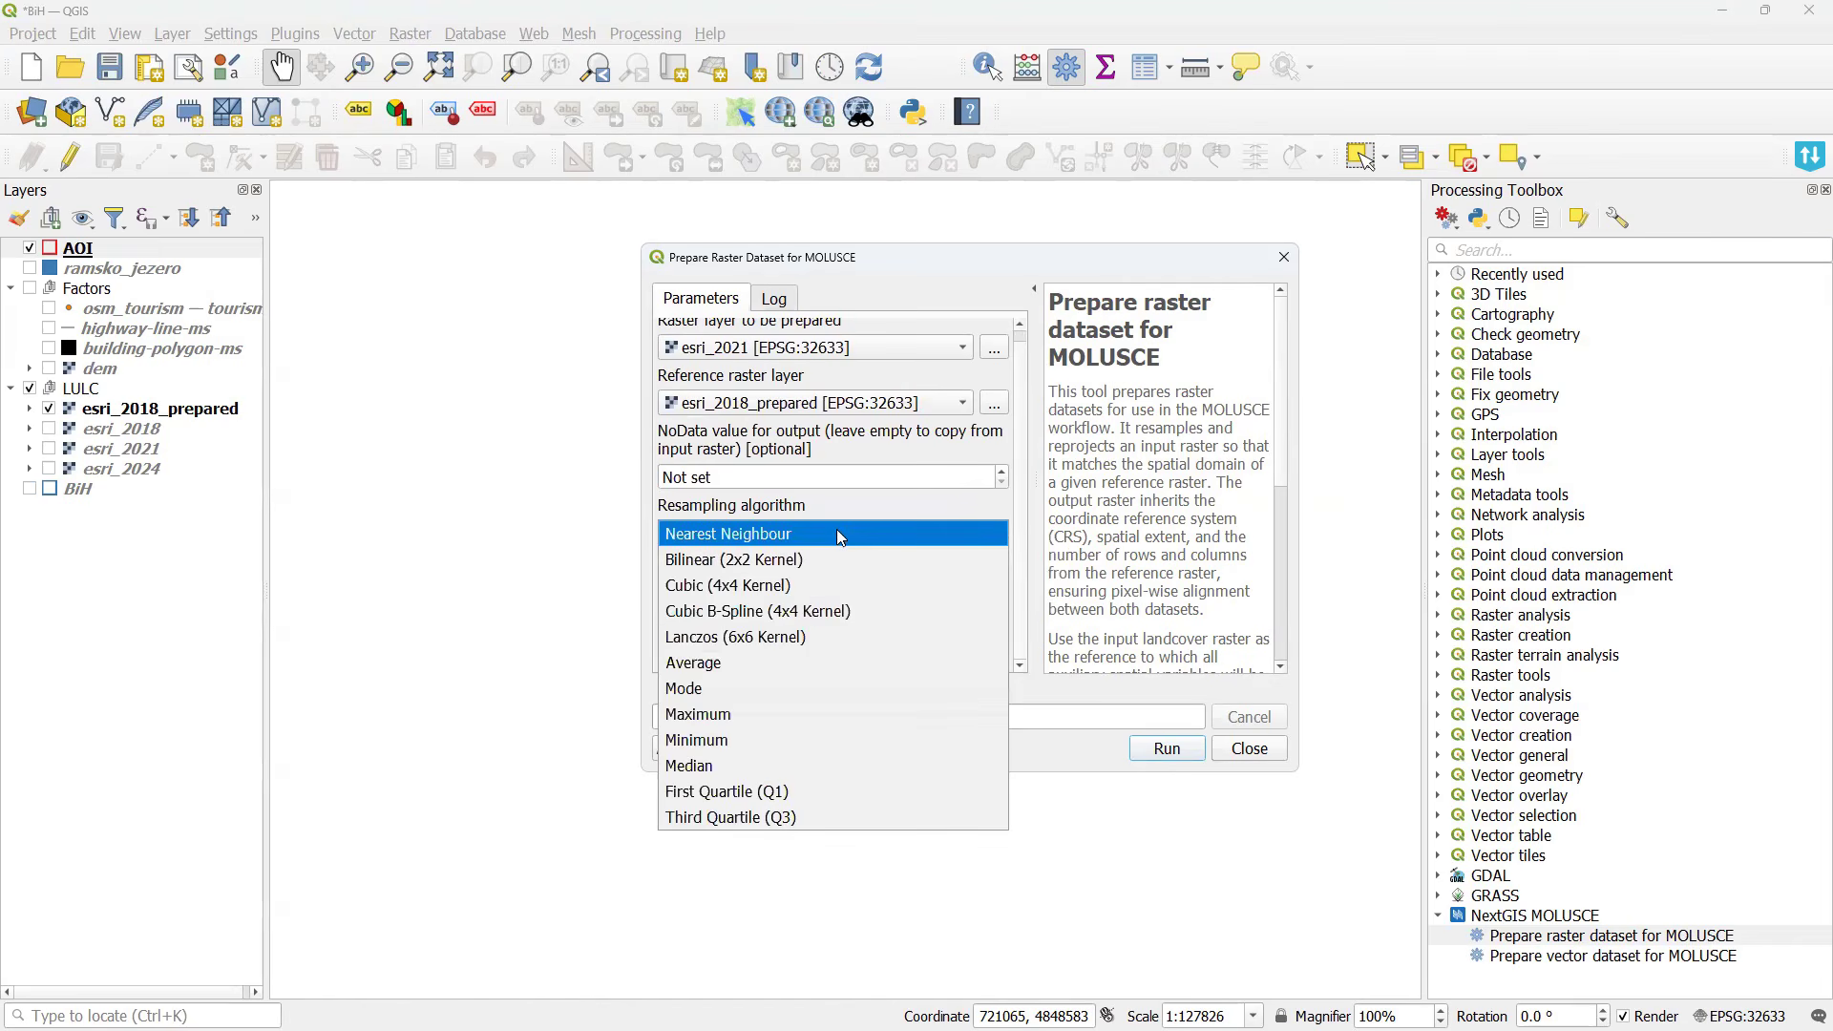
{"action": "left_click", "coordinate": [734, 538]}
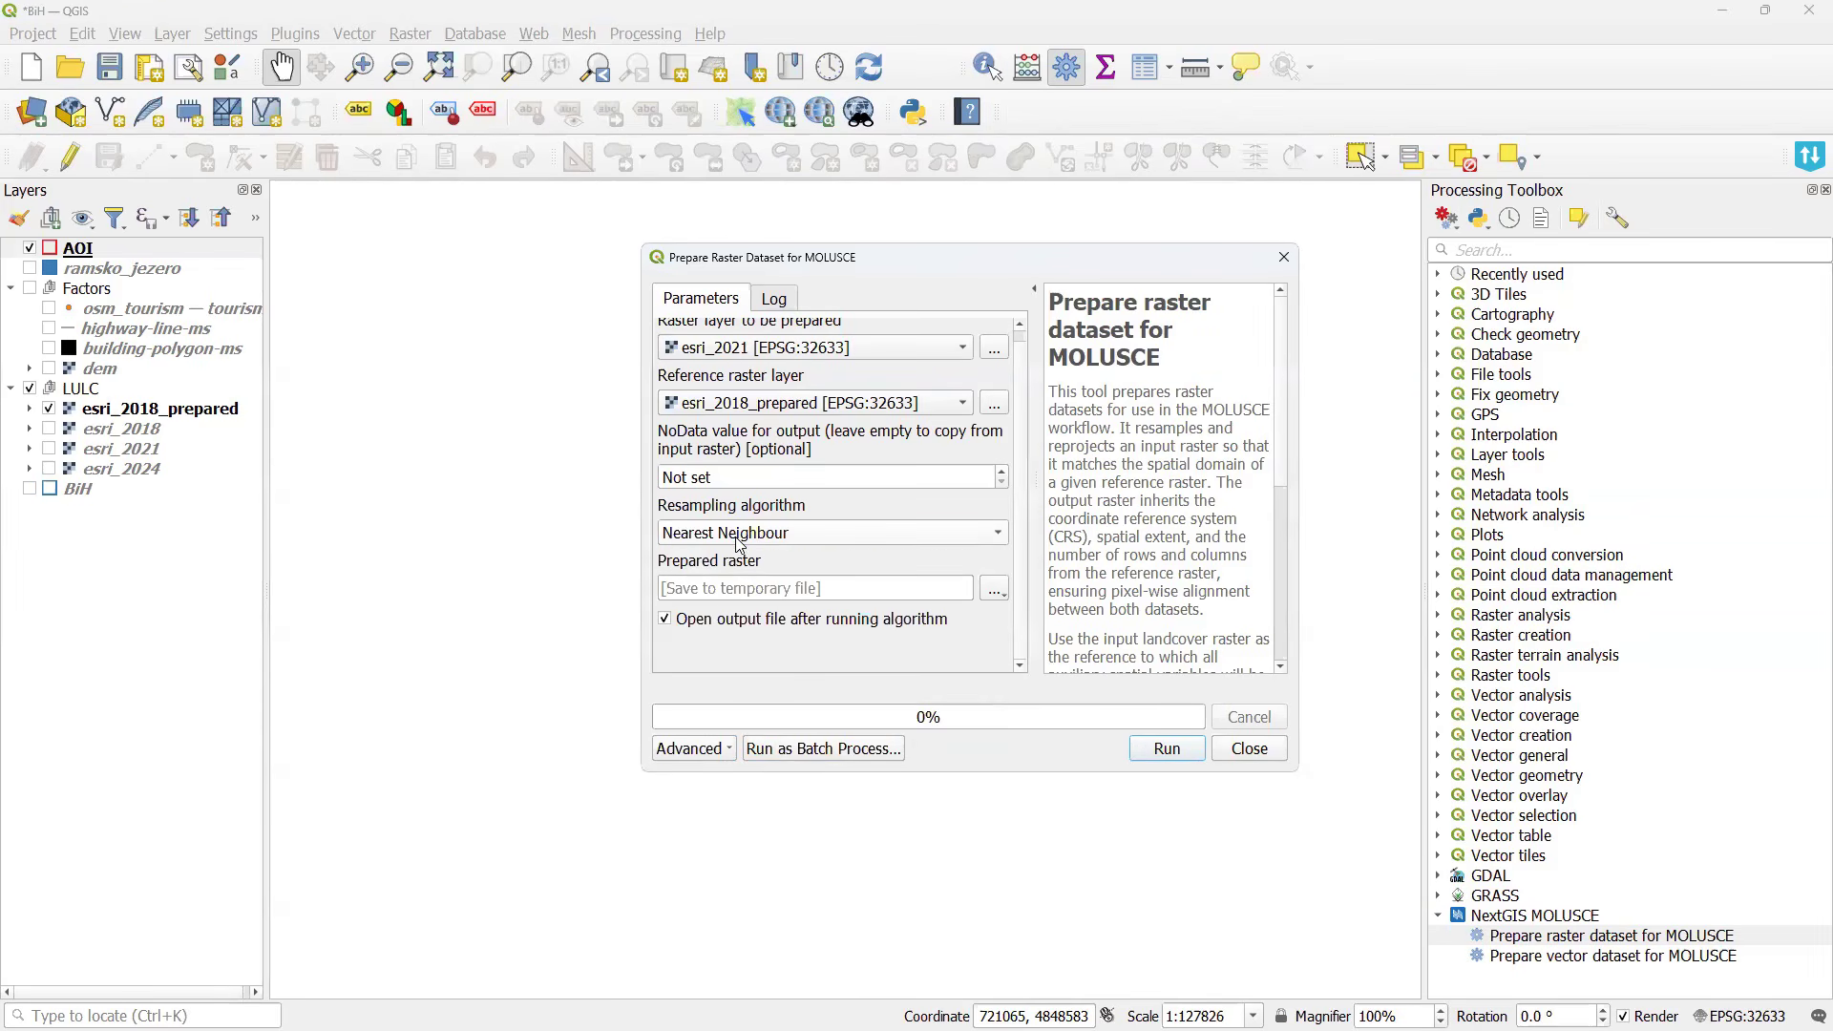
{"action": "left_click", "coordinate": [740, 537]}
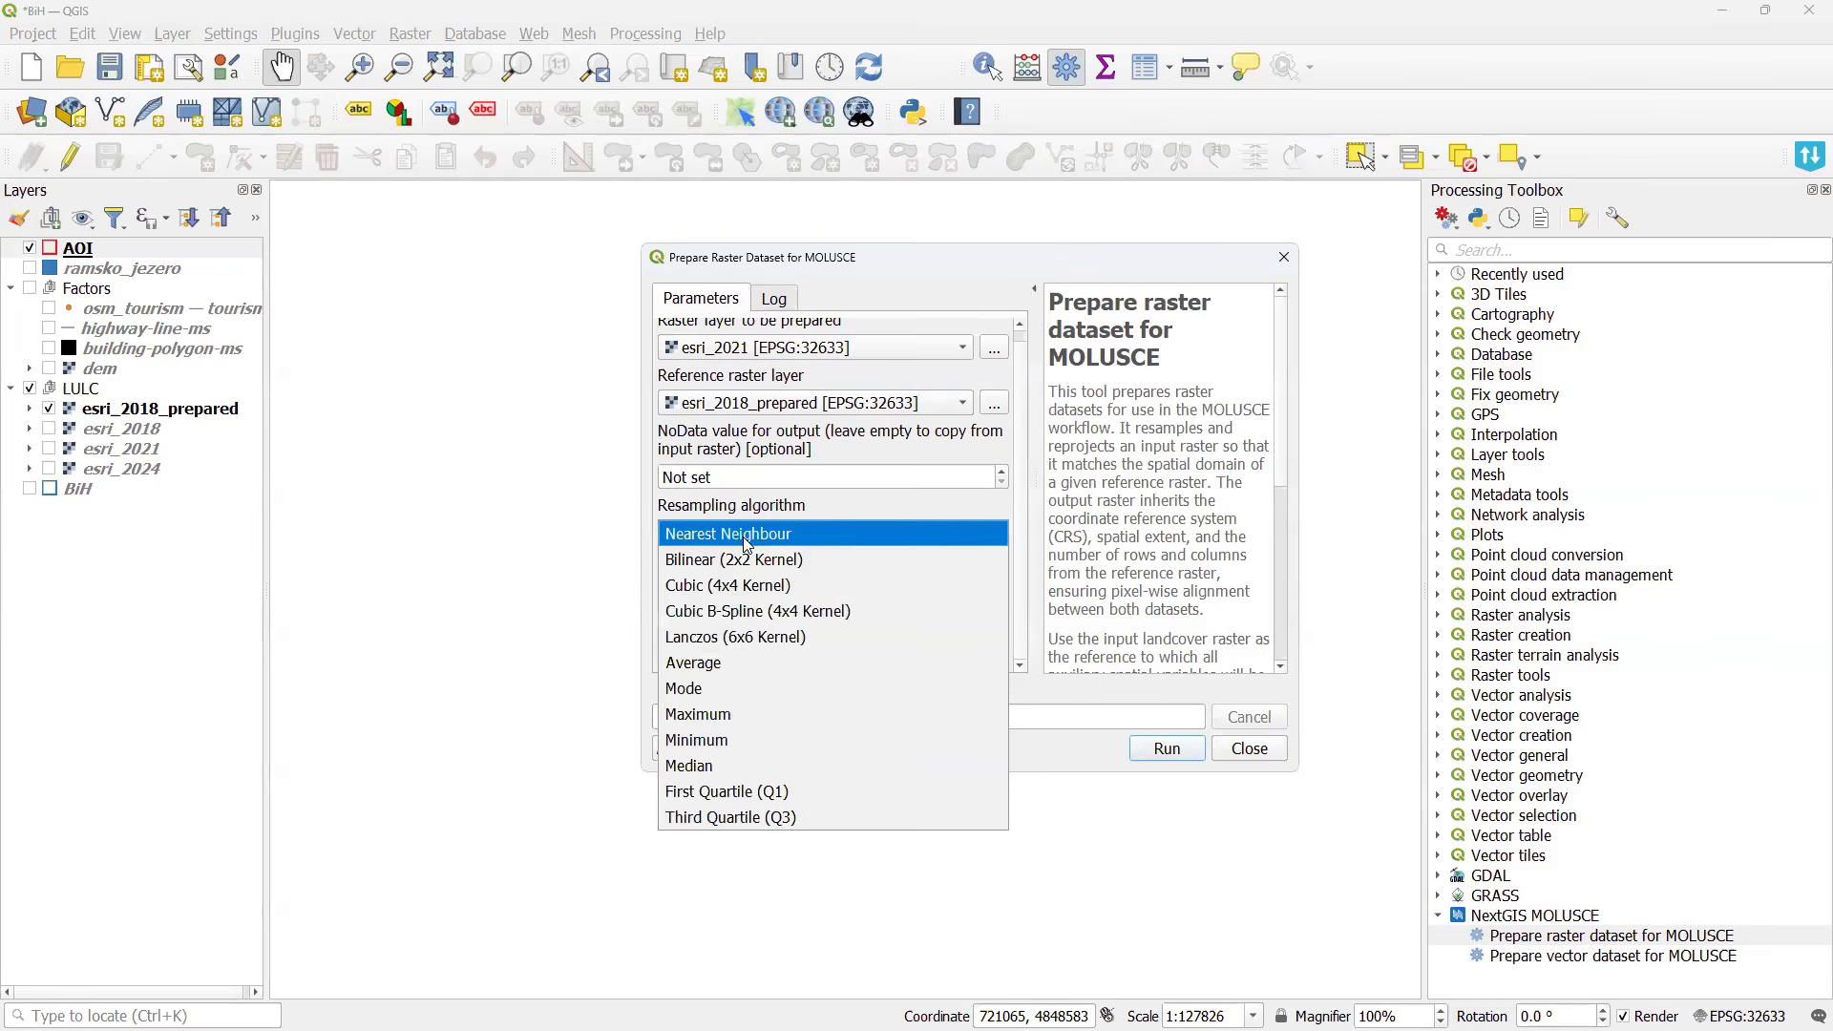
{"action": "left_click", "coordinate": [773, 534]}
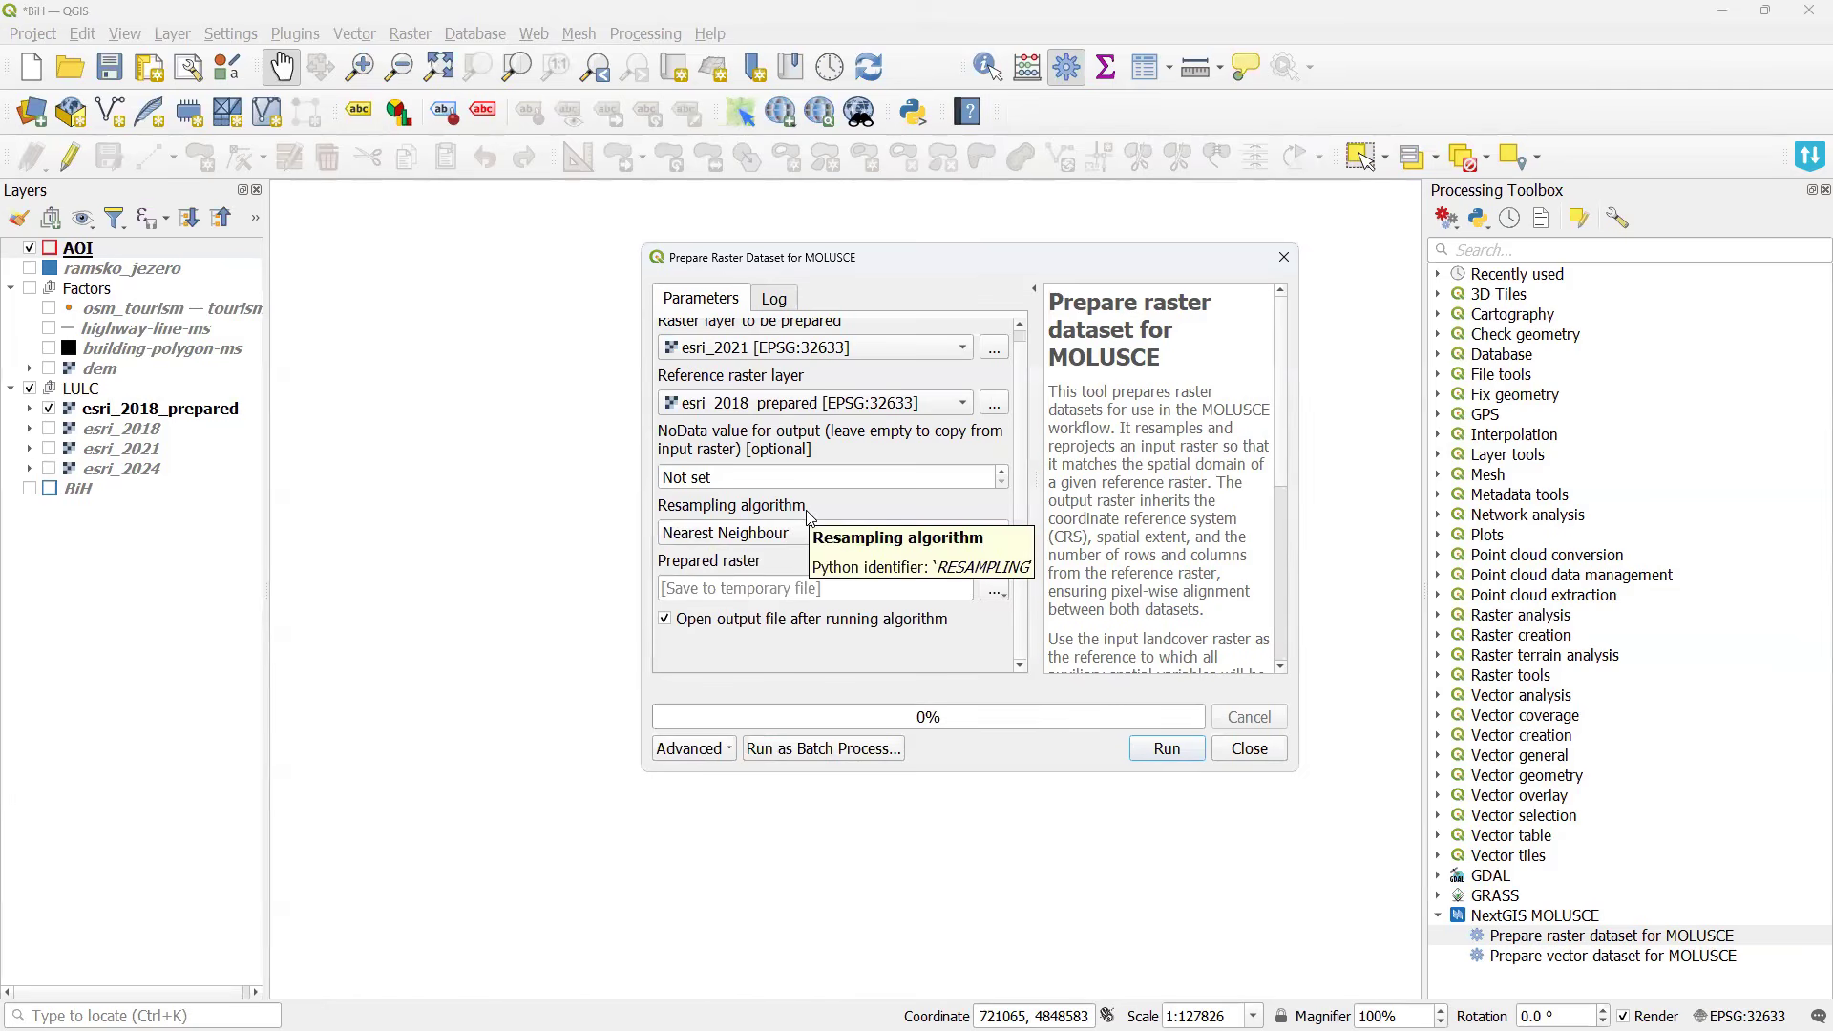
{"action": "left_click", "coordinate": [831, 534]}
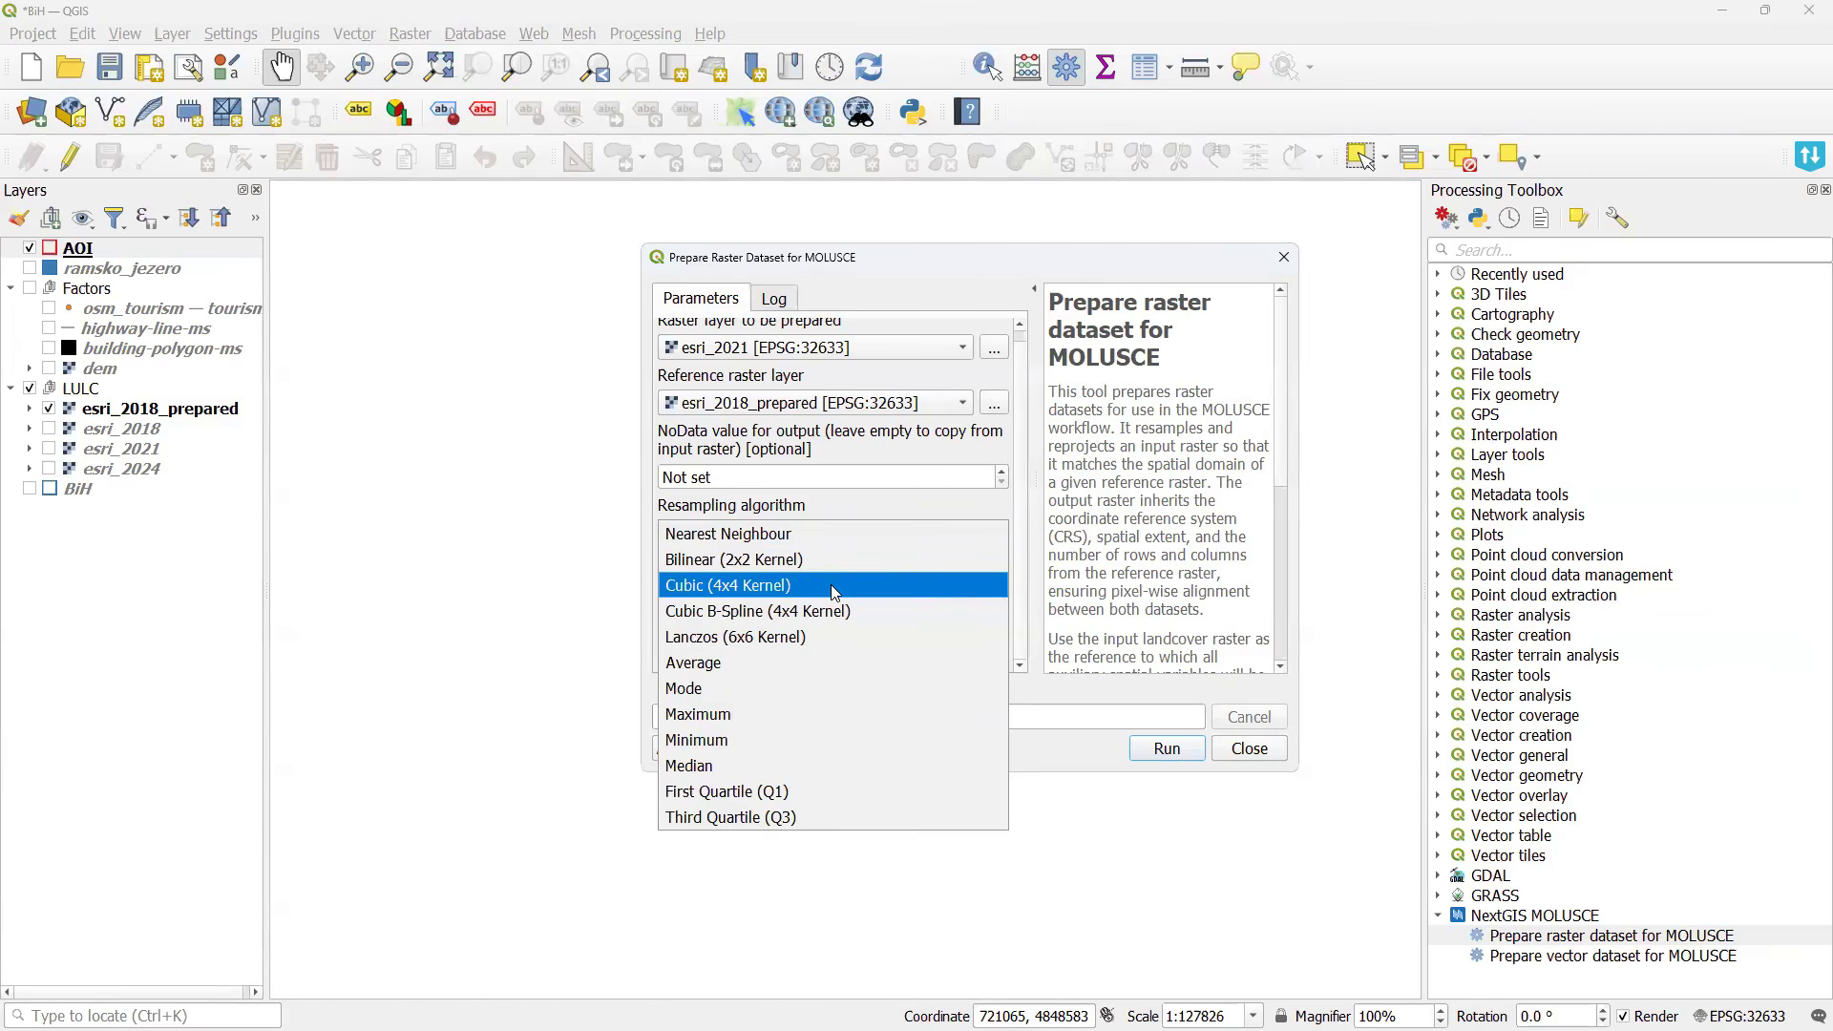
{"action": "left_click", "coordinate": [844, 531]}
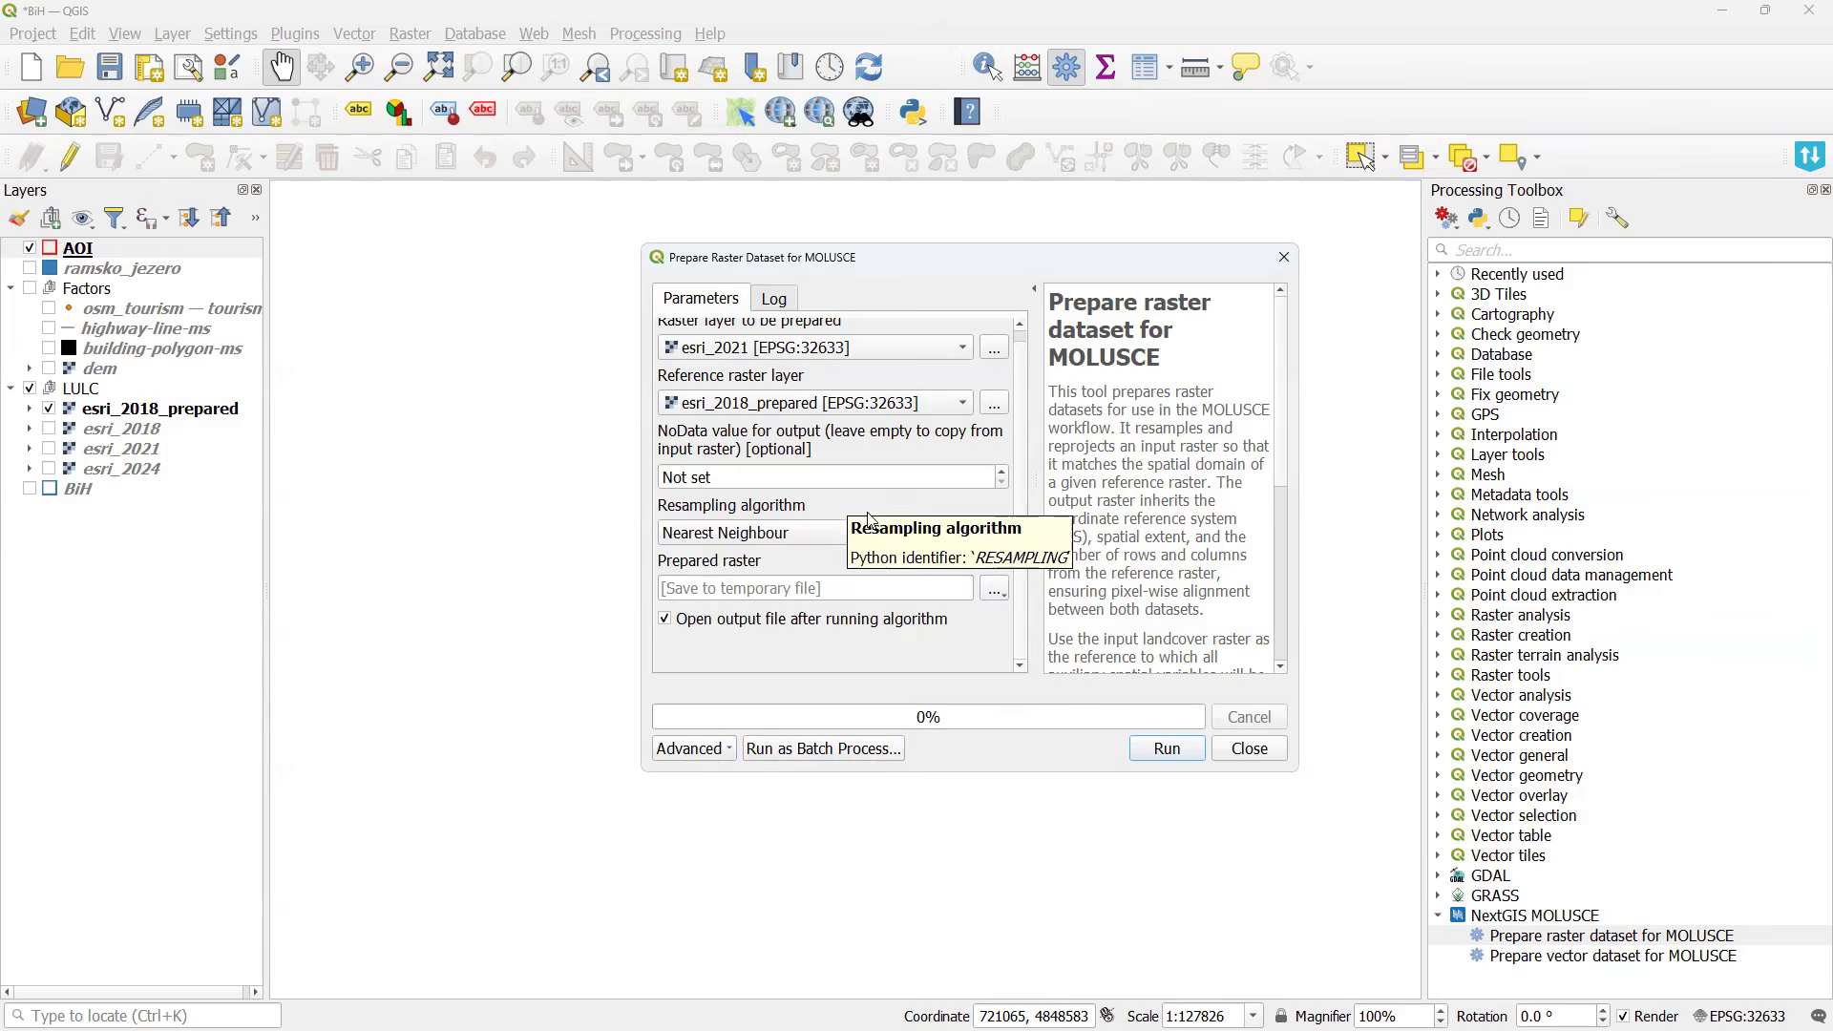
Save the prepared raster output as esri_2021_prepared in the process folder and run the raster preparation.
{"action": "left_click", "coordinate": [995, 589]}
{"action": "left_click", "coordinate": [1122, 640]}
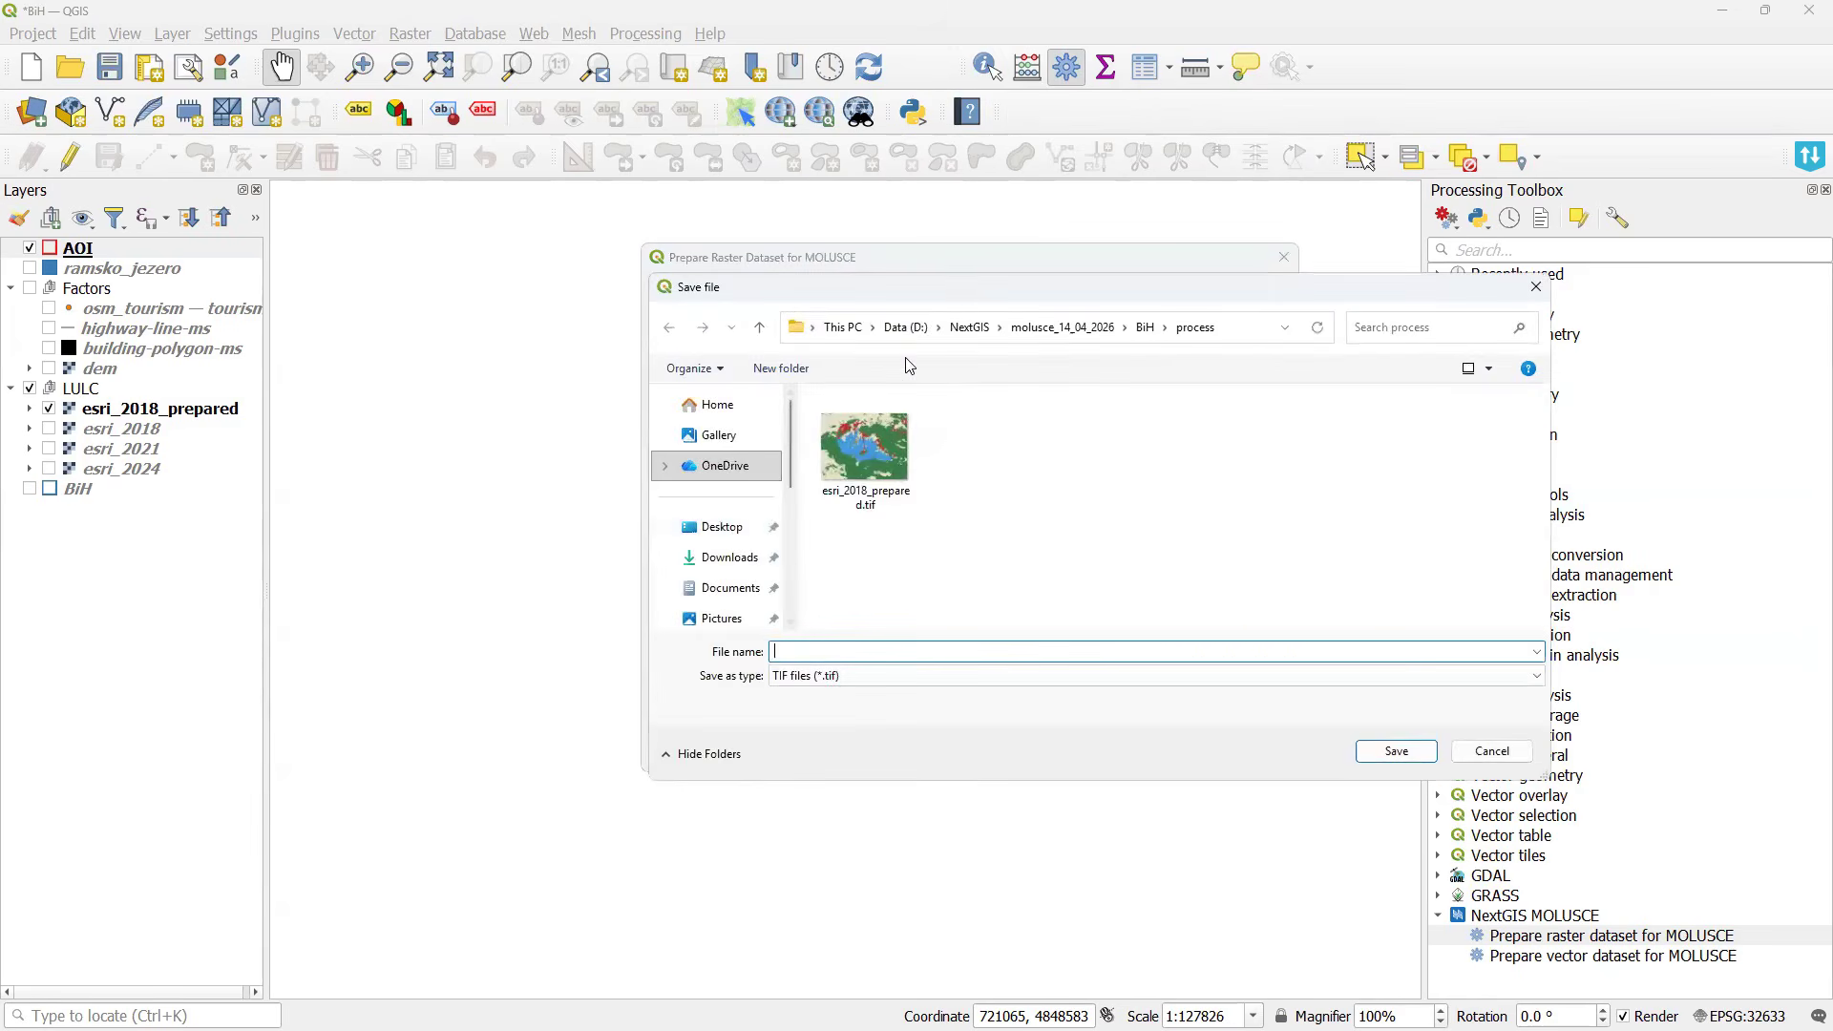
{"action": "type", "text": "esri_2021_prea"}
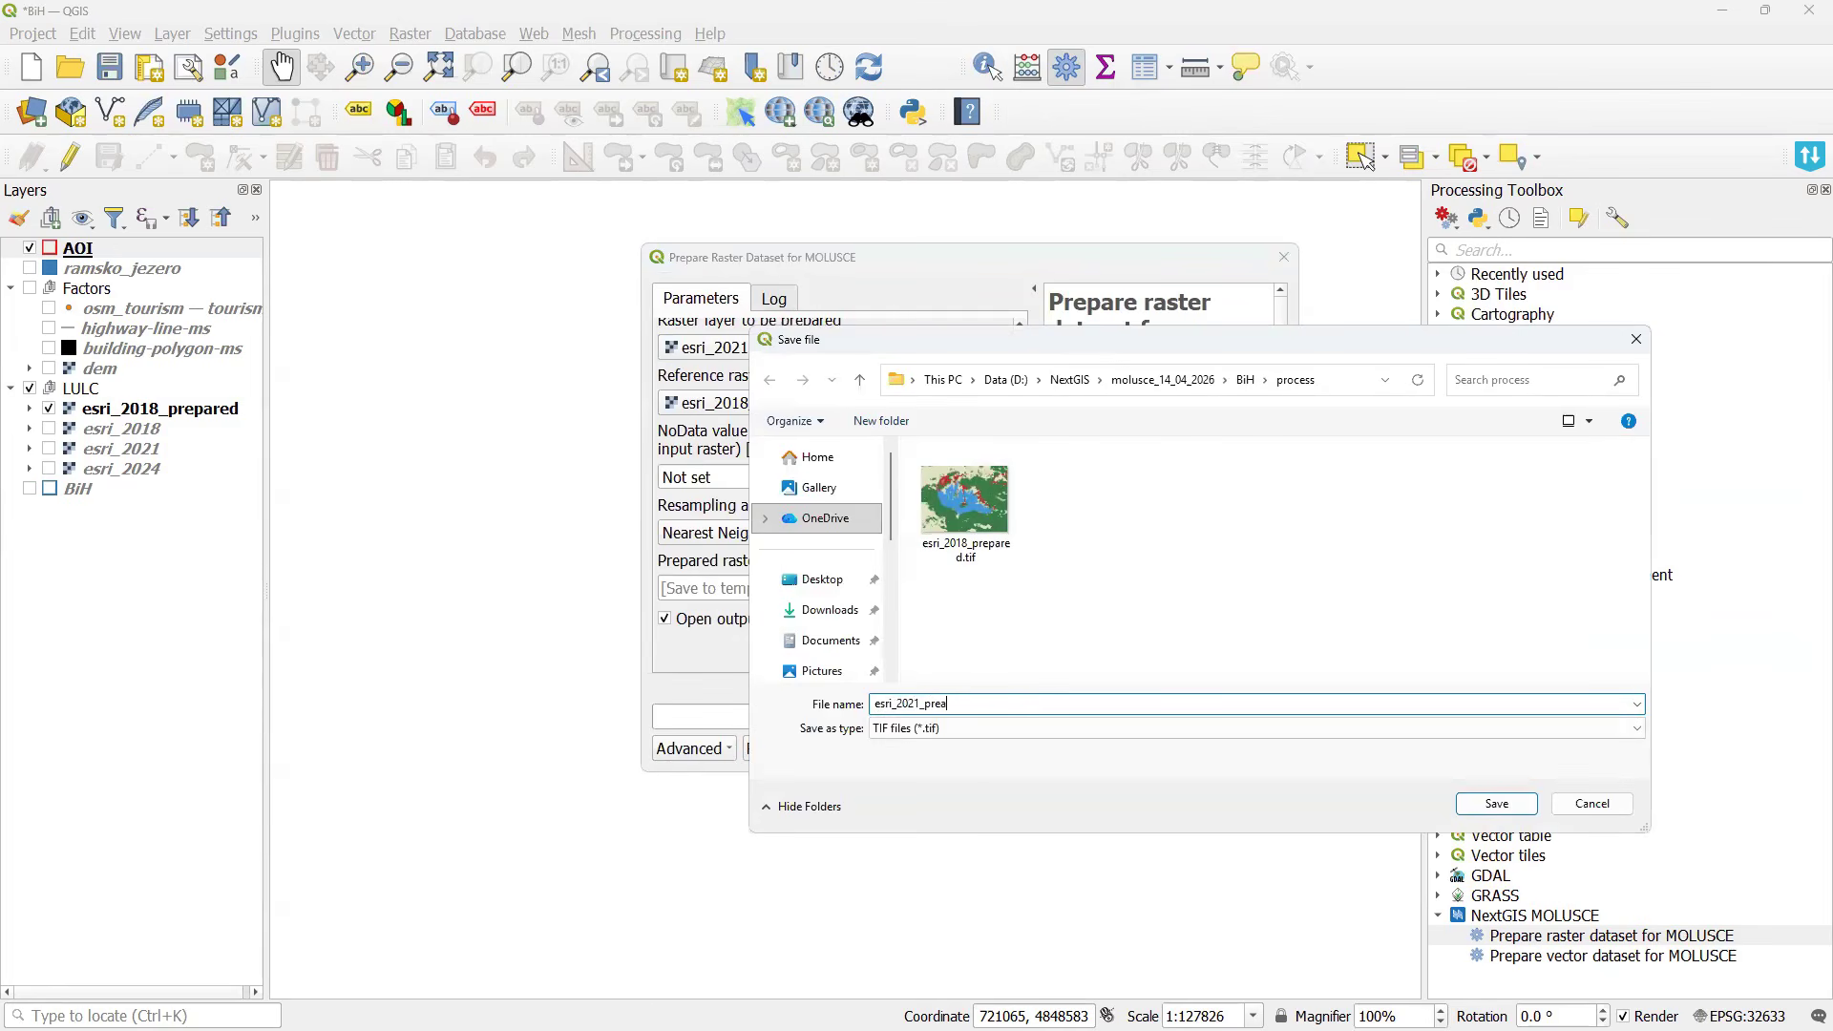
{"action": "key", "text": "BackSpace"}
{"action": "type", "text": "pared"}
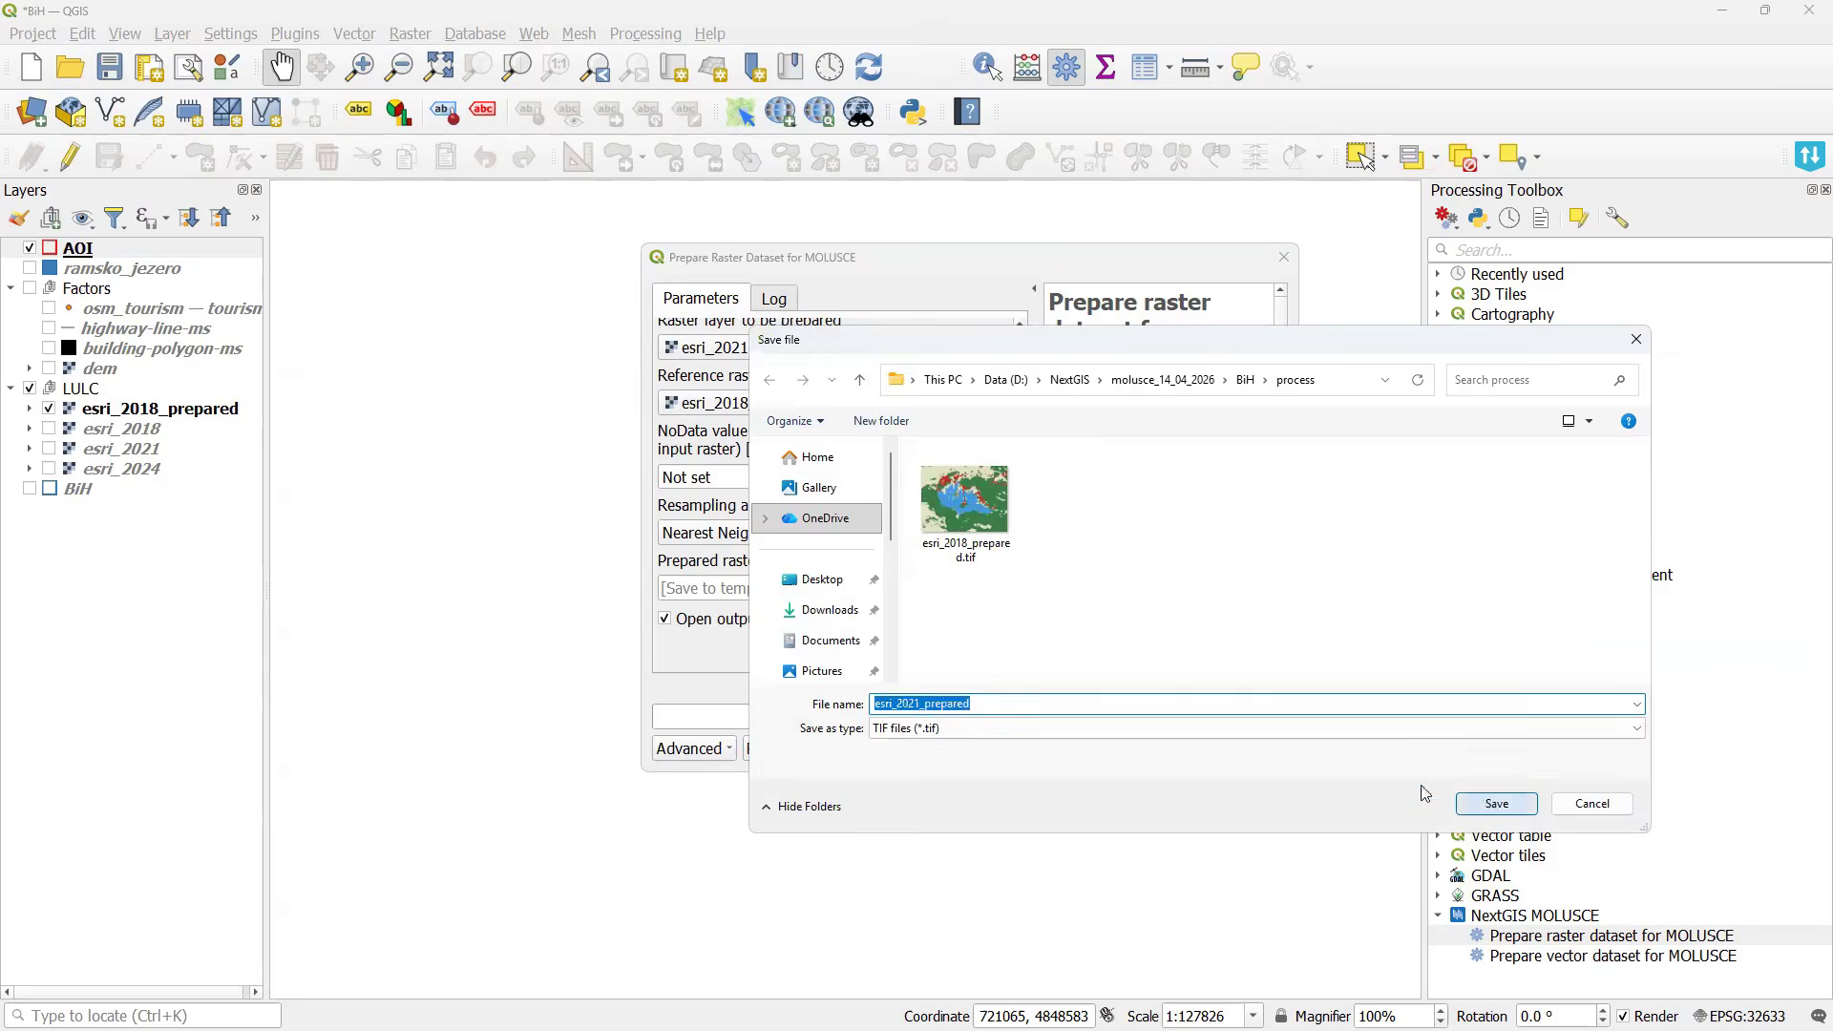
{"action": "left_click", "coordinate": [1497, 803]}
{"action": "left_click", "coordinate": [1162, 748]}
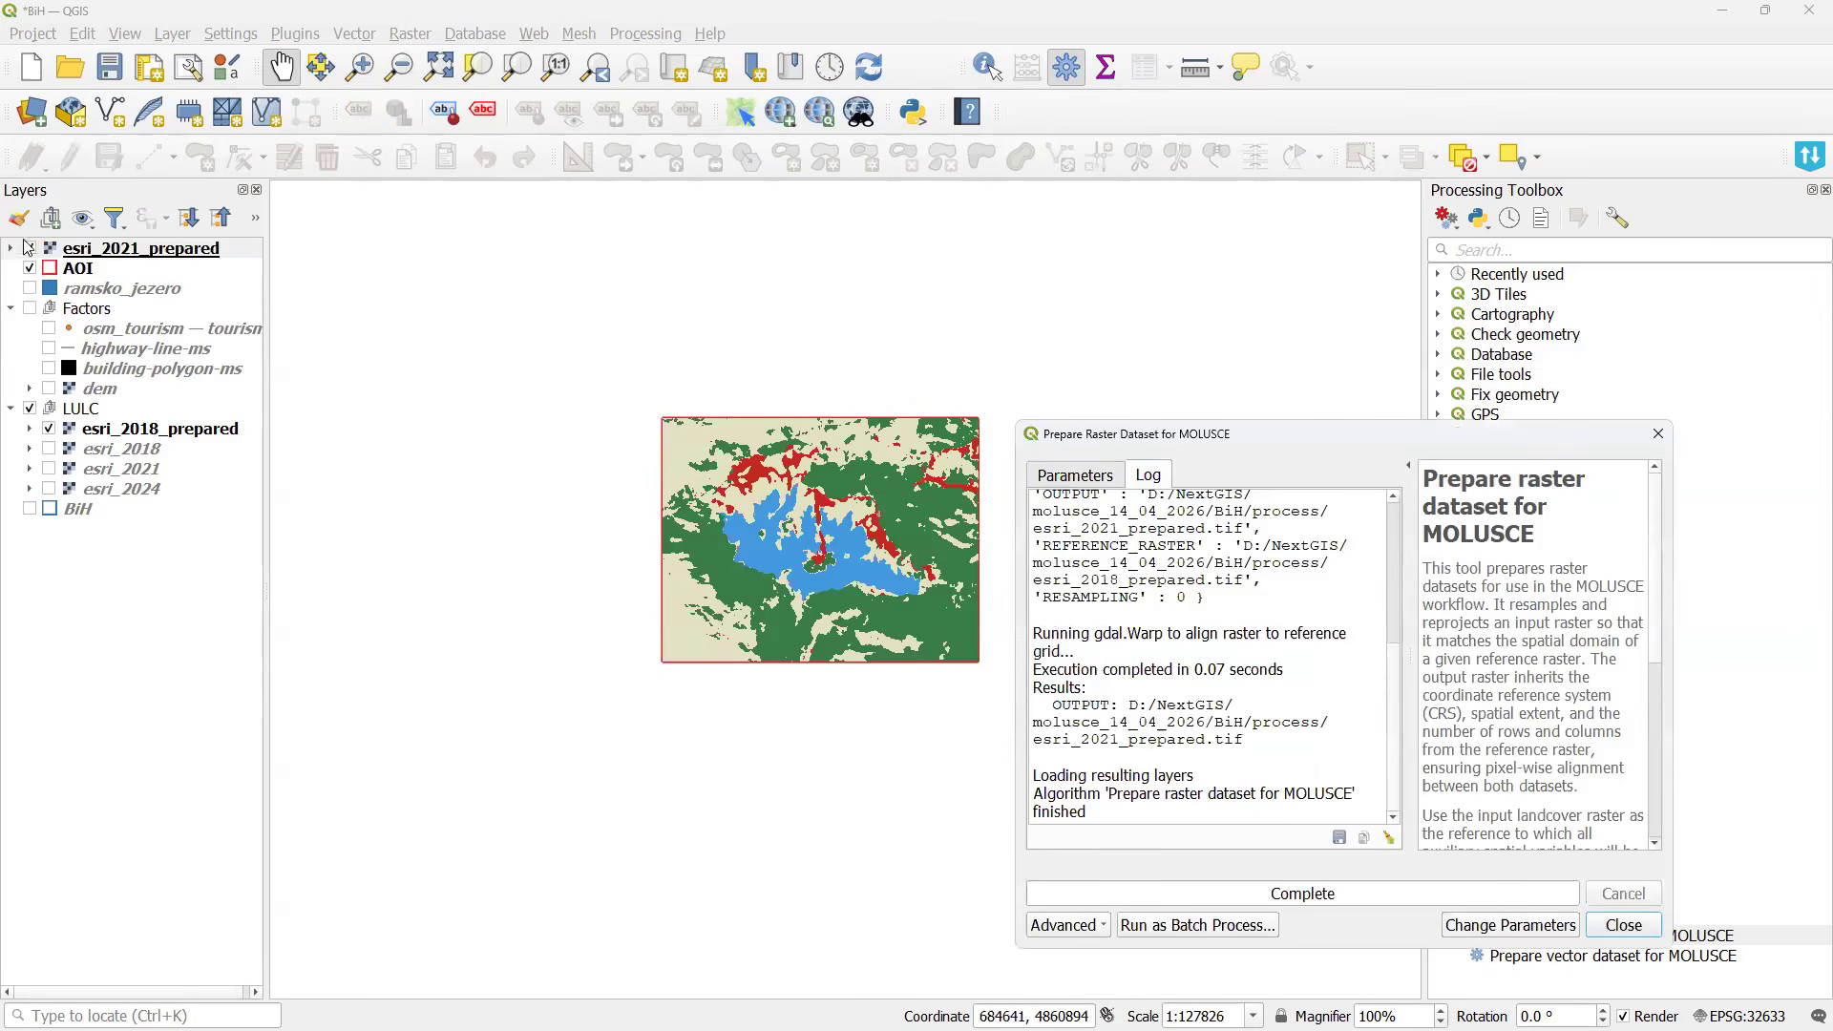
Toggle the visibility of esri_2021_prepared to compare it with esri_2018_prepared on the map.
{"action": "left_click", "coordinate": [31, 249]}
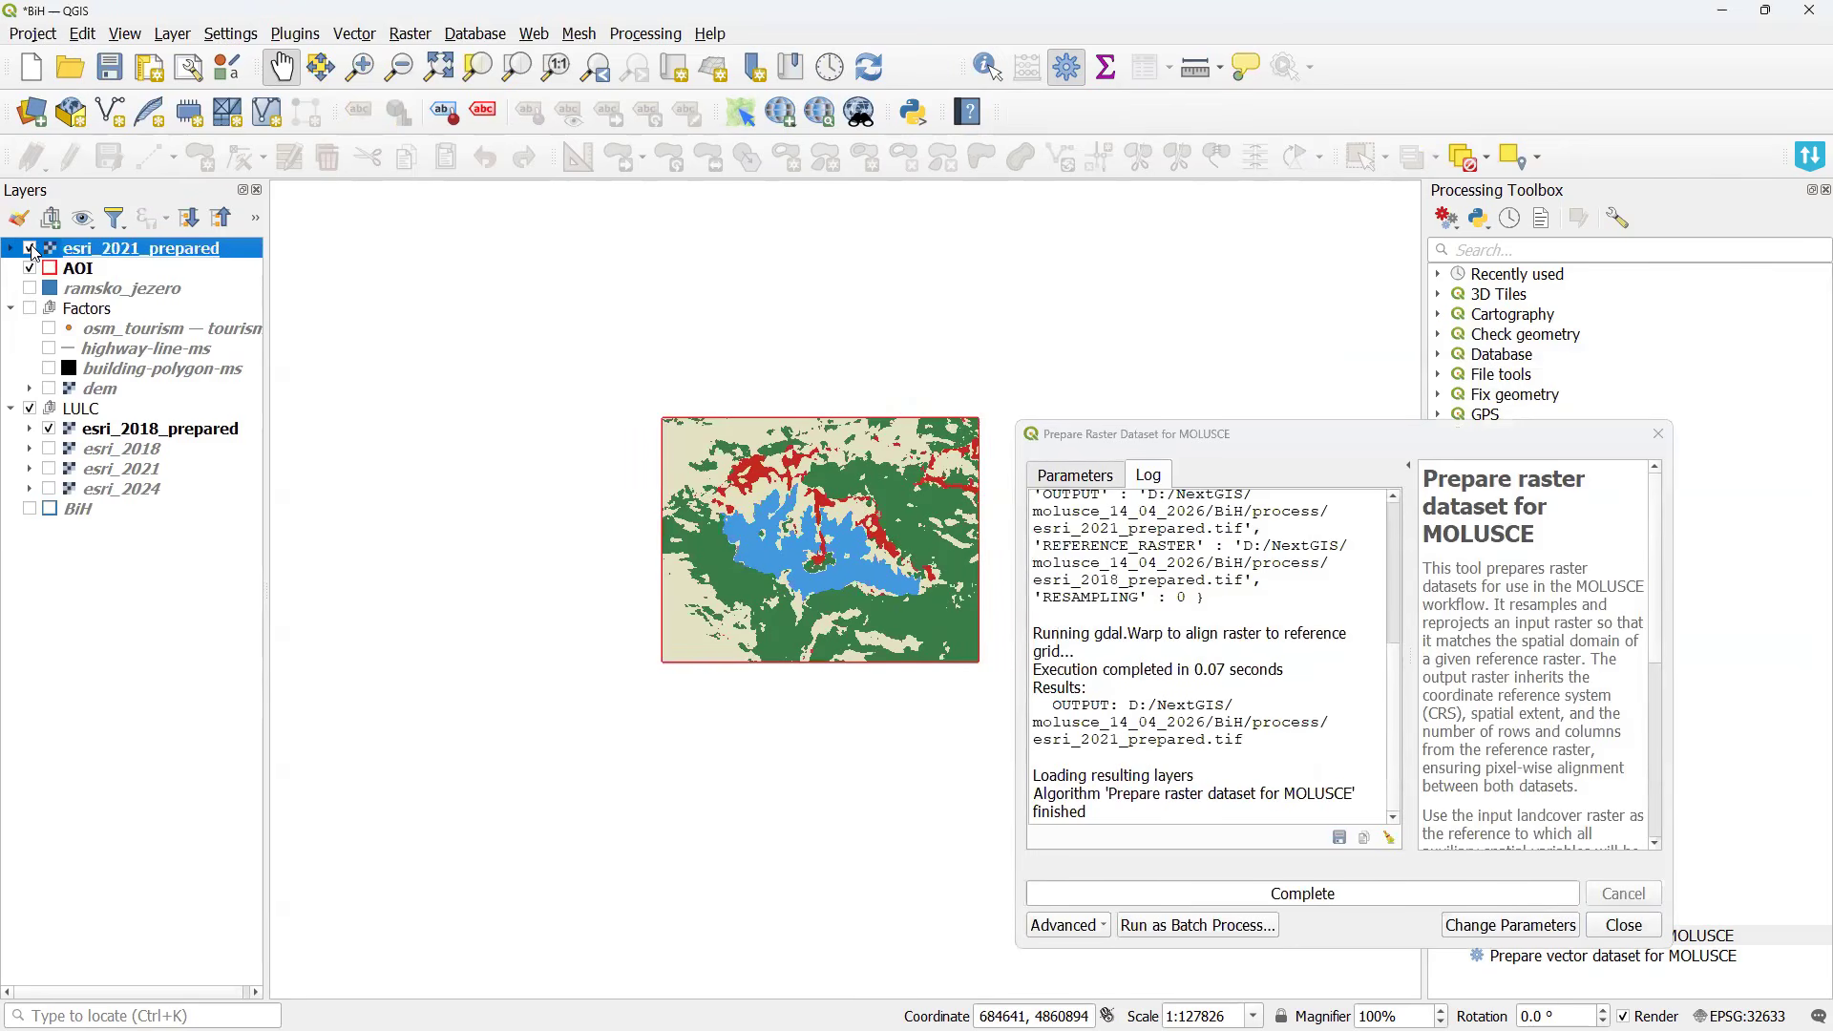
{"action": "left_click", "coordinate": [31, 249]}
{"action": "left_click", "coordinate": [31, 249]}
{"action": "left_click", "coordinate": [32, 249]}
{"action": "left_click", "coordinate": [31, 249]}
Prepare the esri_2024 raster against esri_2018_prepared with output esri_2024_prepared.tif, adding the result above esri_2018_prepared in the LULC group.
{"action": "left_click", "coordinate": [118, 432]}
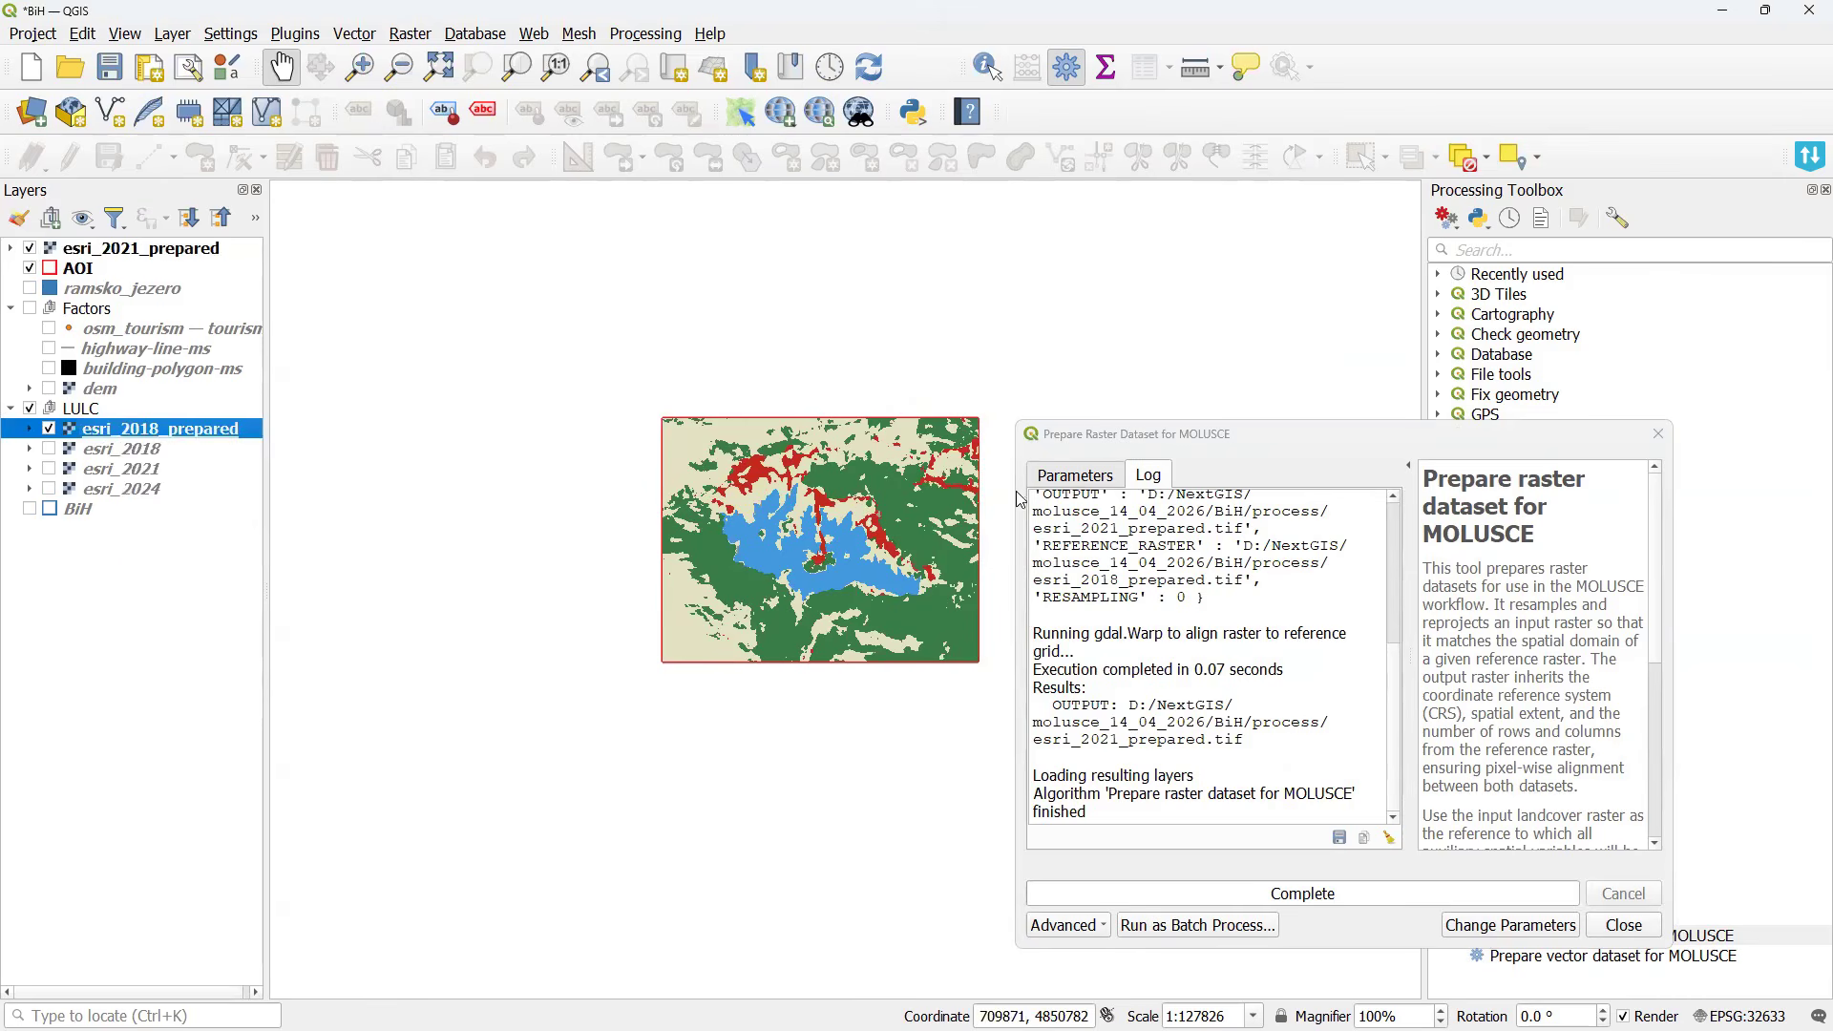
{"action": "left_click", "coordinate": [1100, 483]}
{"action": "left_click", "coordinate": [1190, 526]}
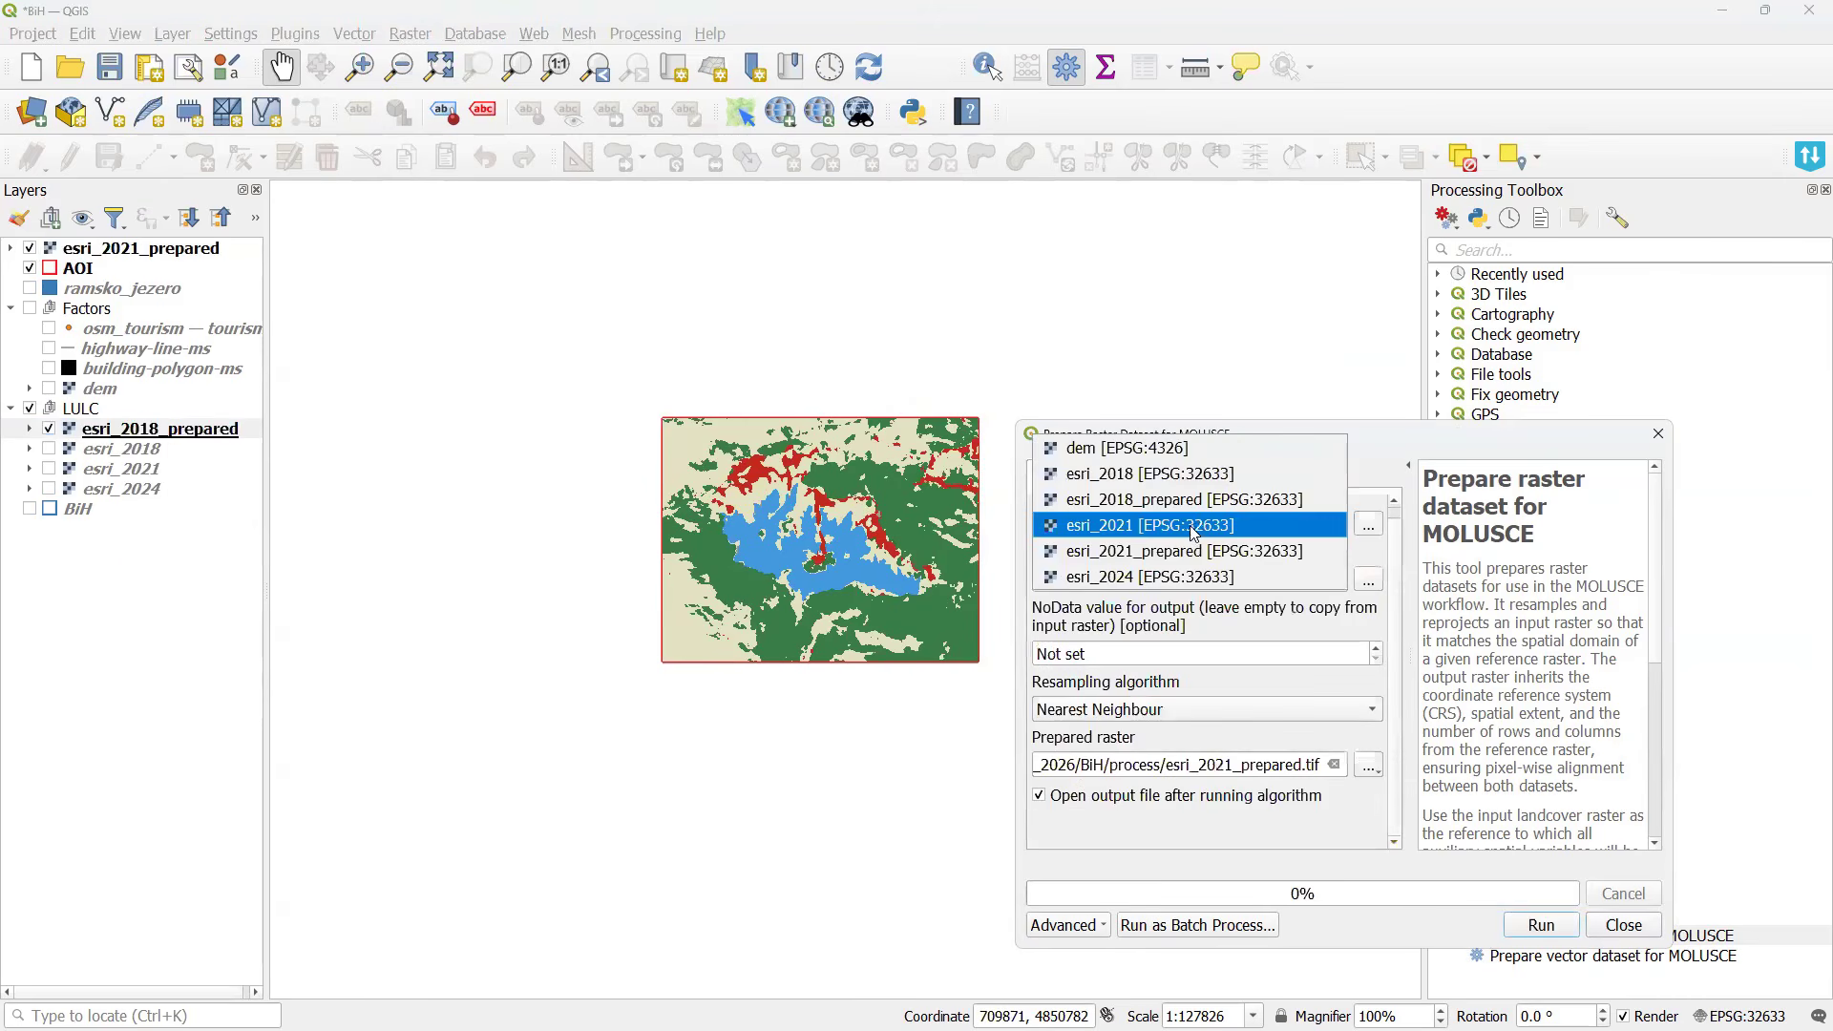
{"action": "left_click", "coordinate": [1203, 576]}
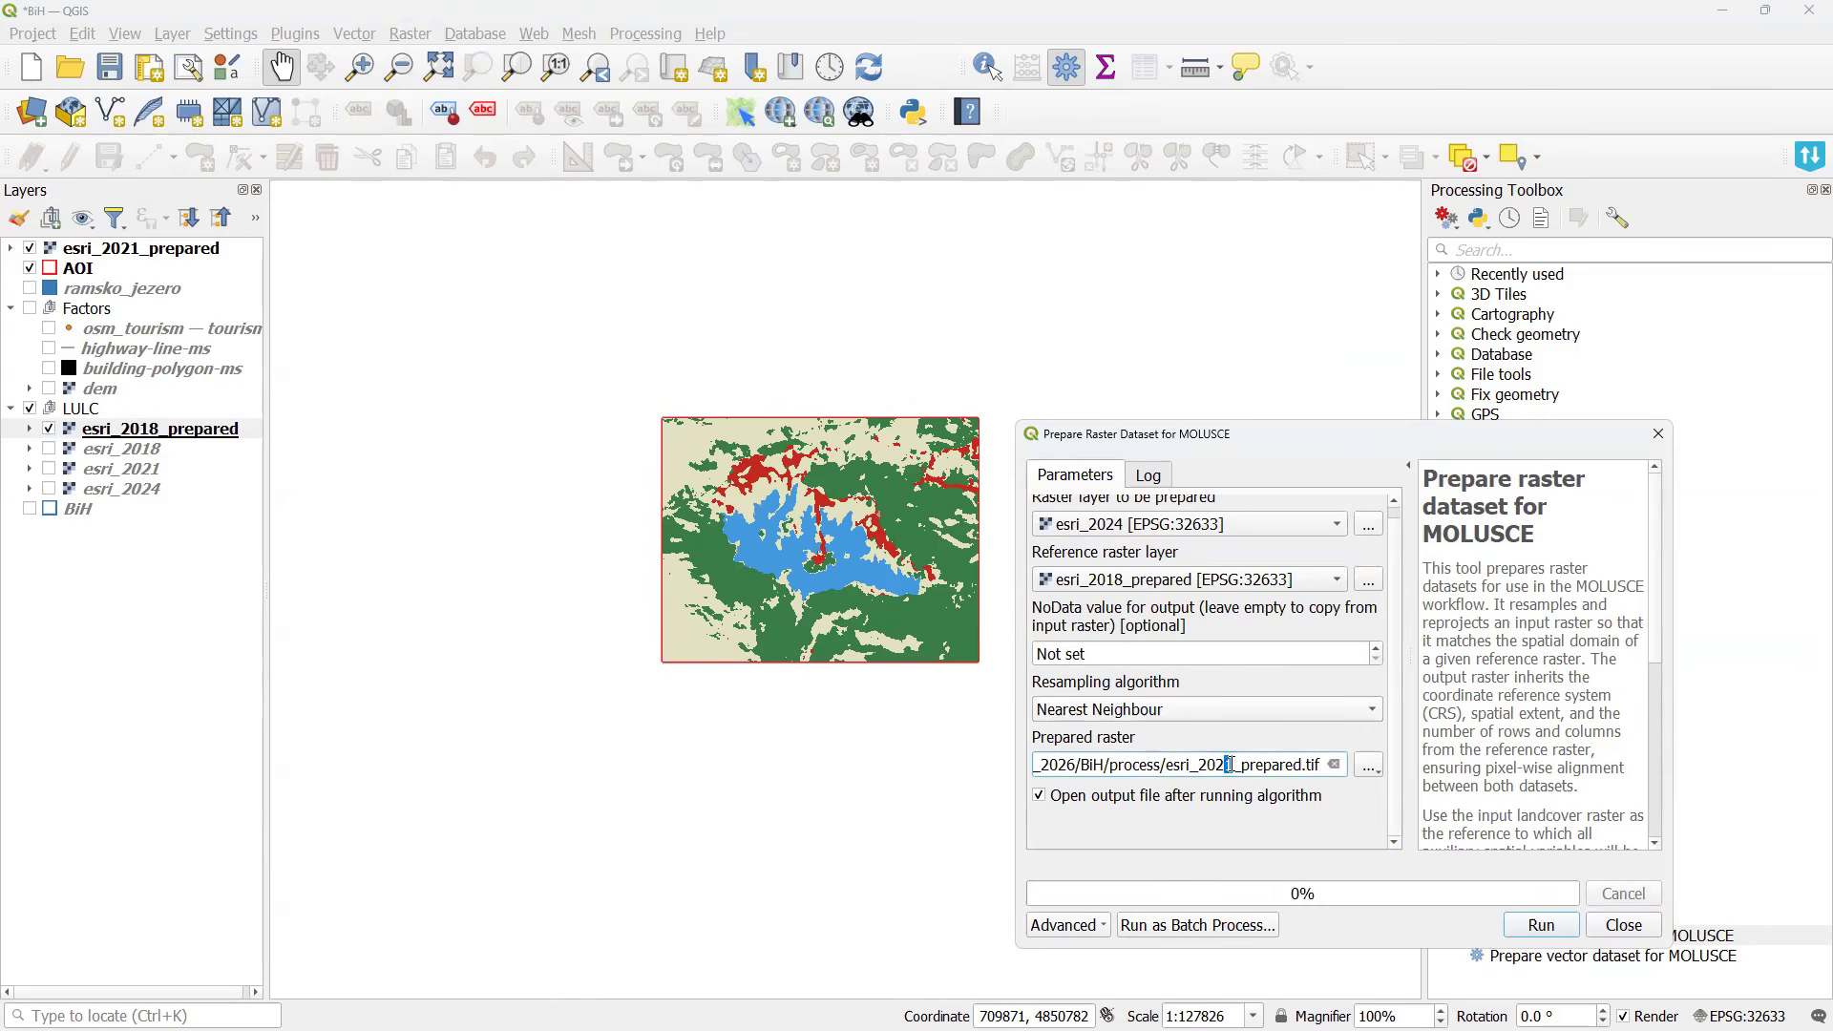
{"action": "left_click", "coordinate": [1542, 926]}
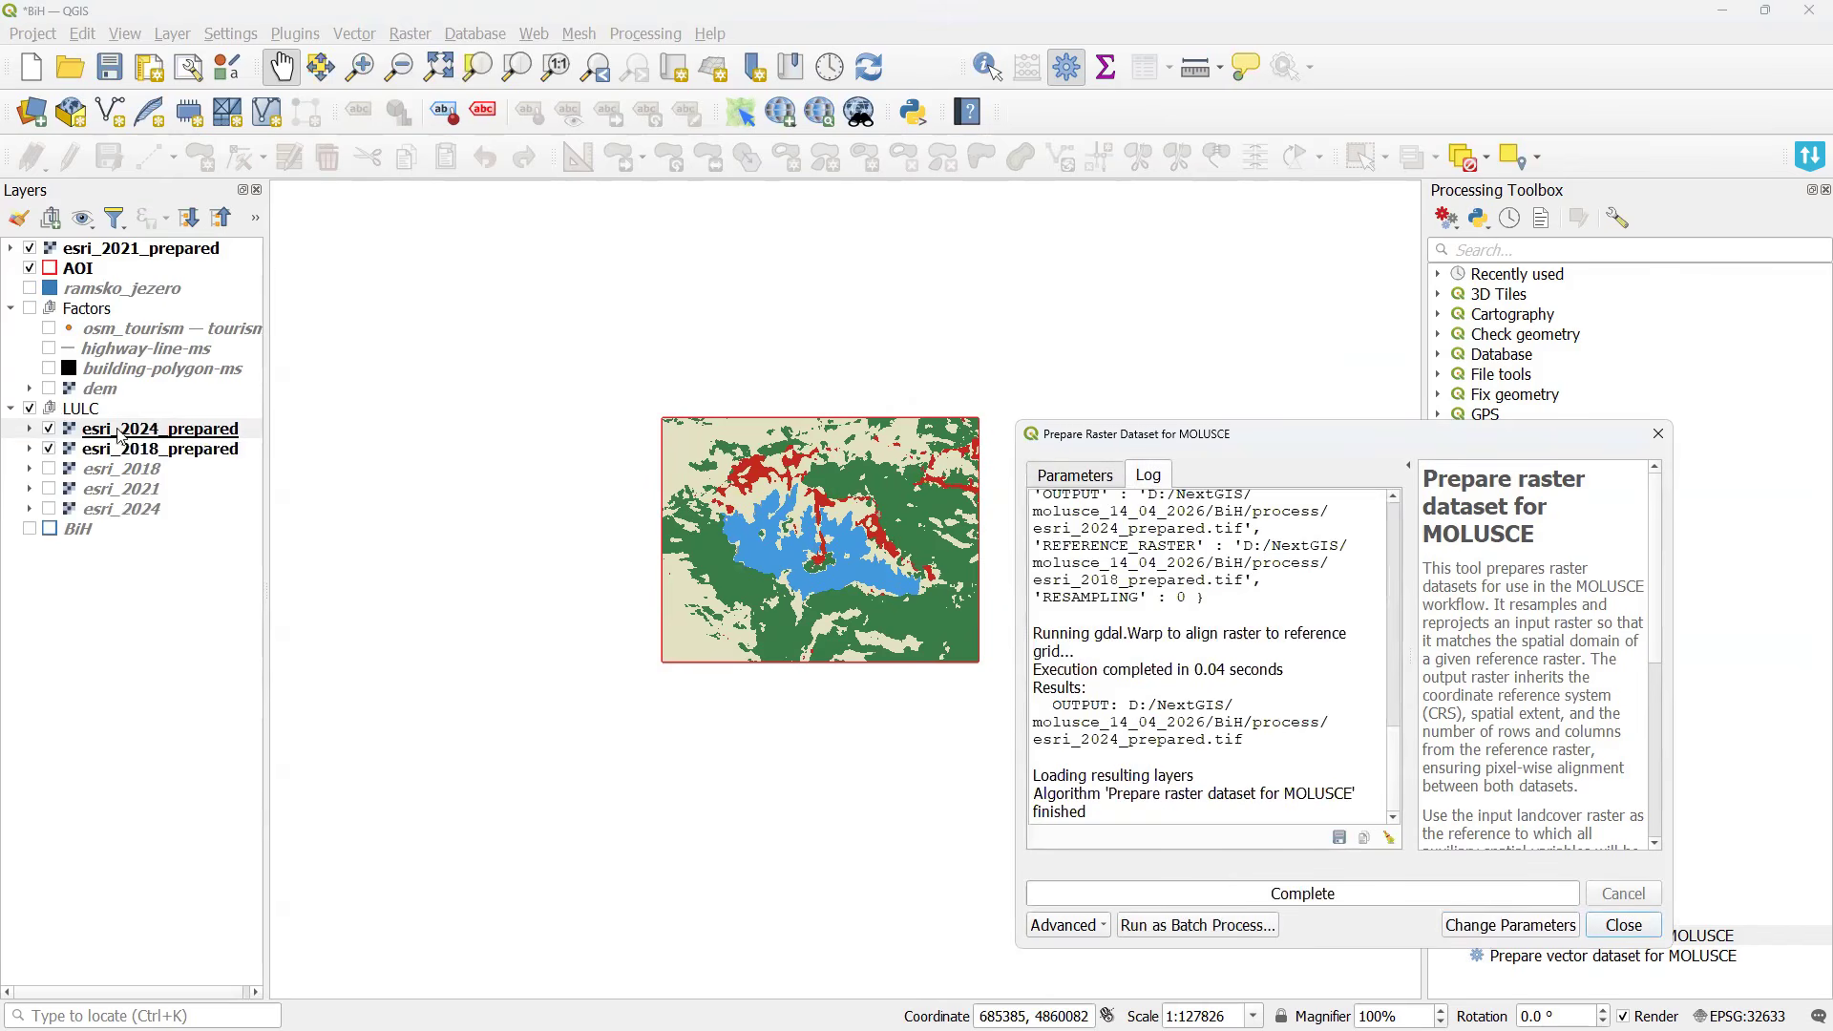
Move esri_2021_prepared between esri_2024_prepared and esri_2018_prepared in the LULC group, and compare the three prepared rasters by toggling their visibility.
{"action": "left_click_drag", "start_coordinate": [141, 249], "coordinate": [143, 439]}
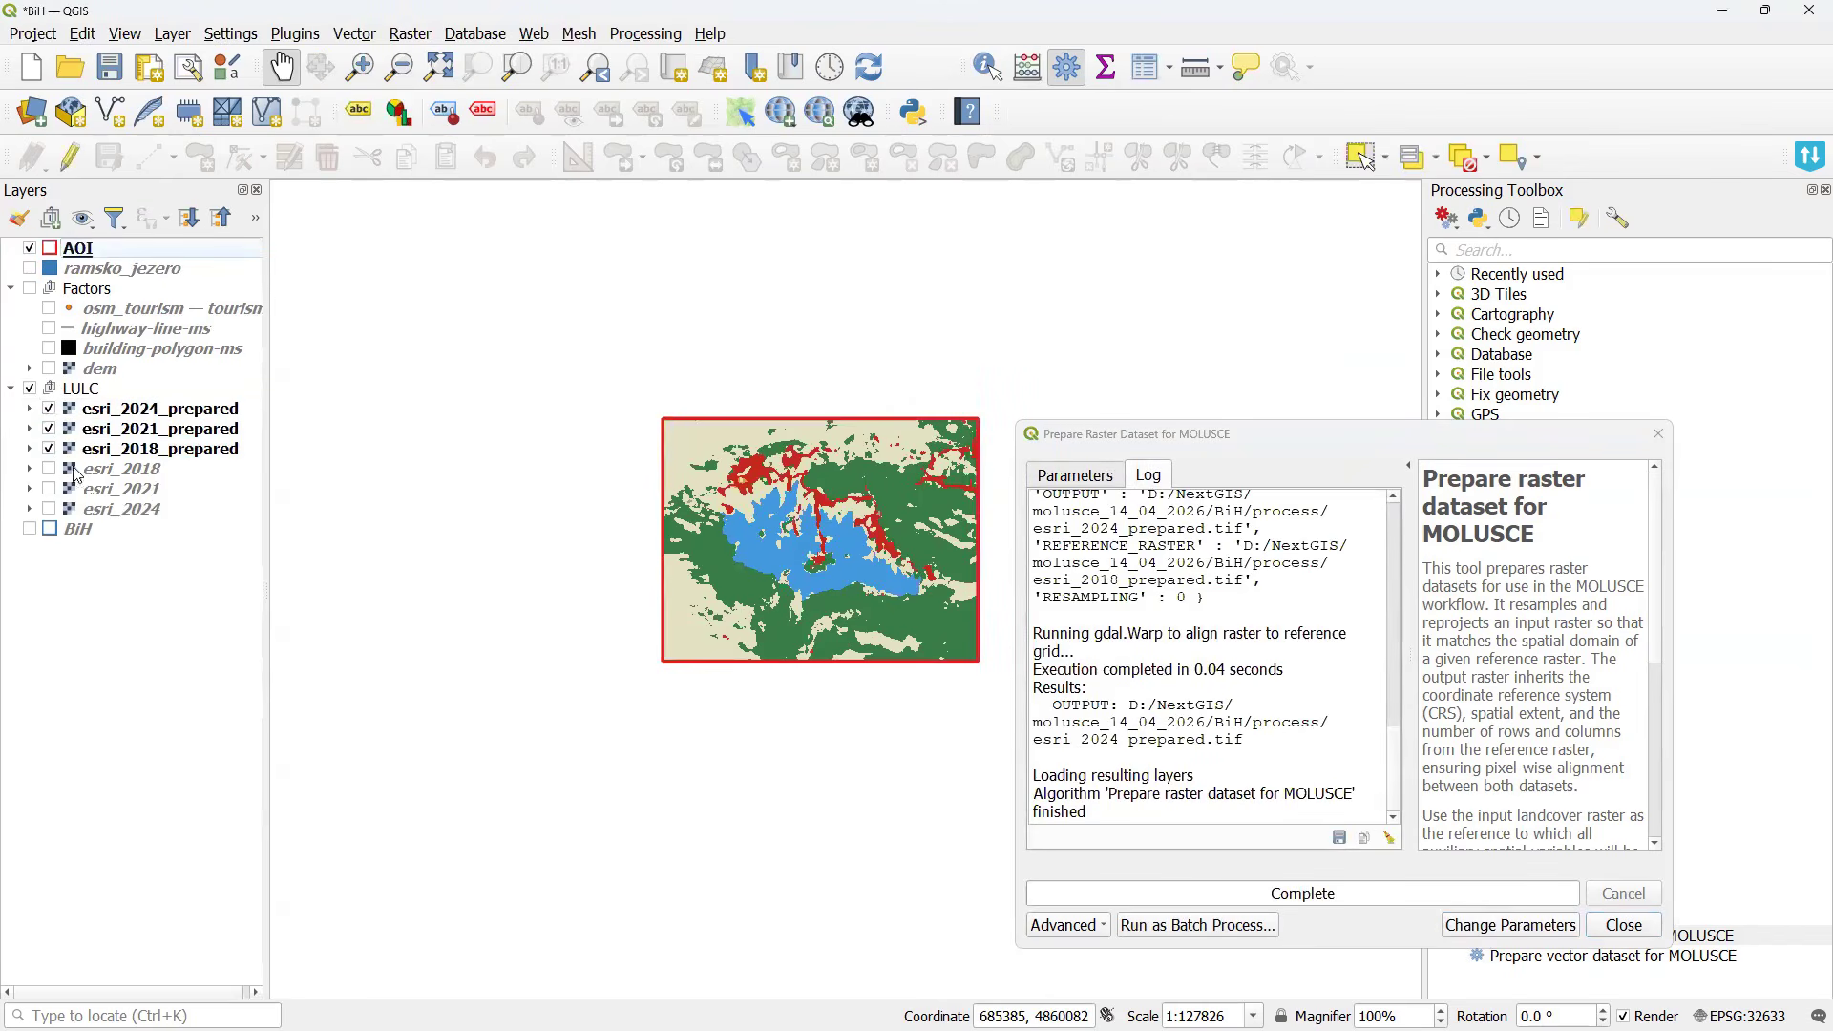
{"action": "left_click", "coordinate": [48, 449]}
{"action": "left_click", "coordinate": [49, 408]}
{"action": "left_click", "coordinate": [48, 429]}
{"action": "left_click", "coordinate": [49, 429]}
{"action": "left_click", "coordinate": [49, 448]}
{"action": "left_click", "coordinate": [48, 428]}
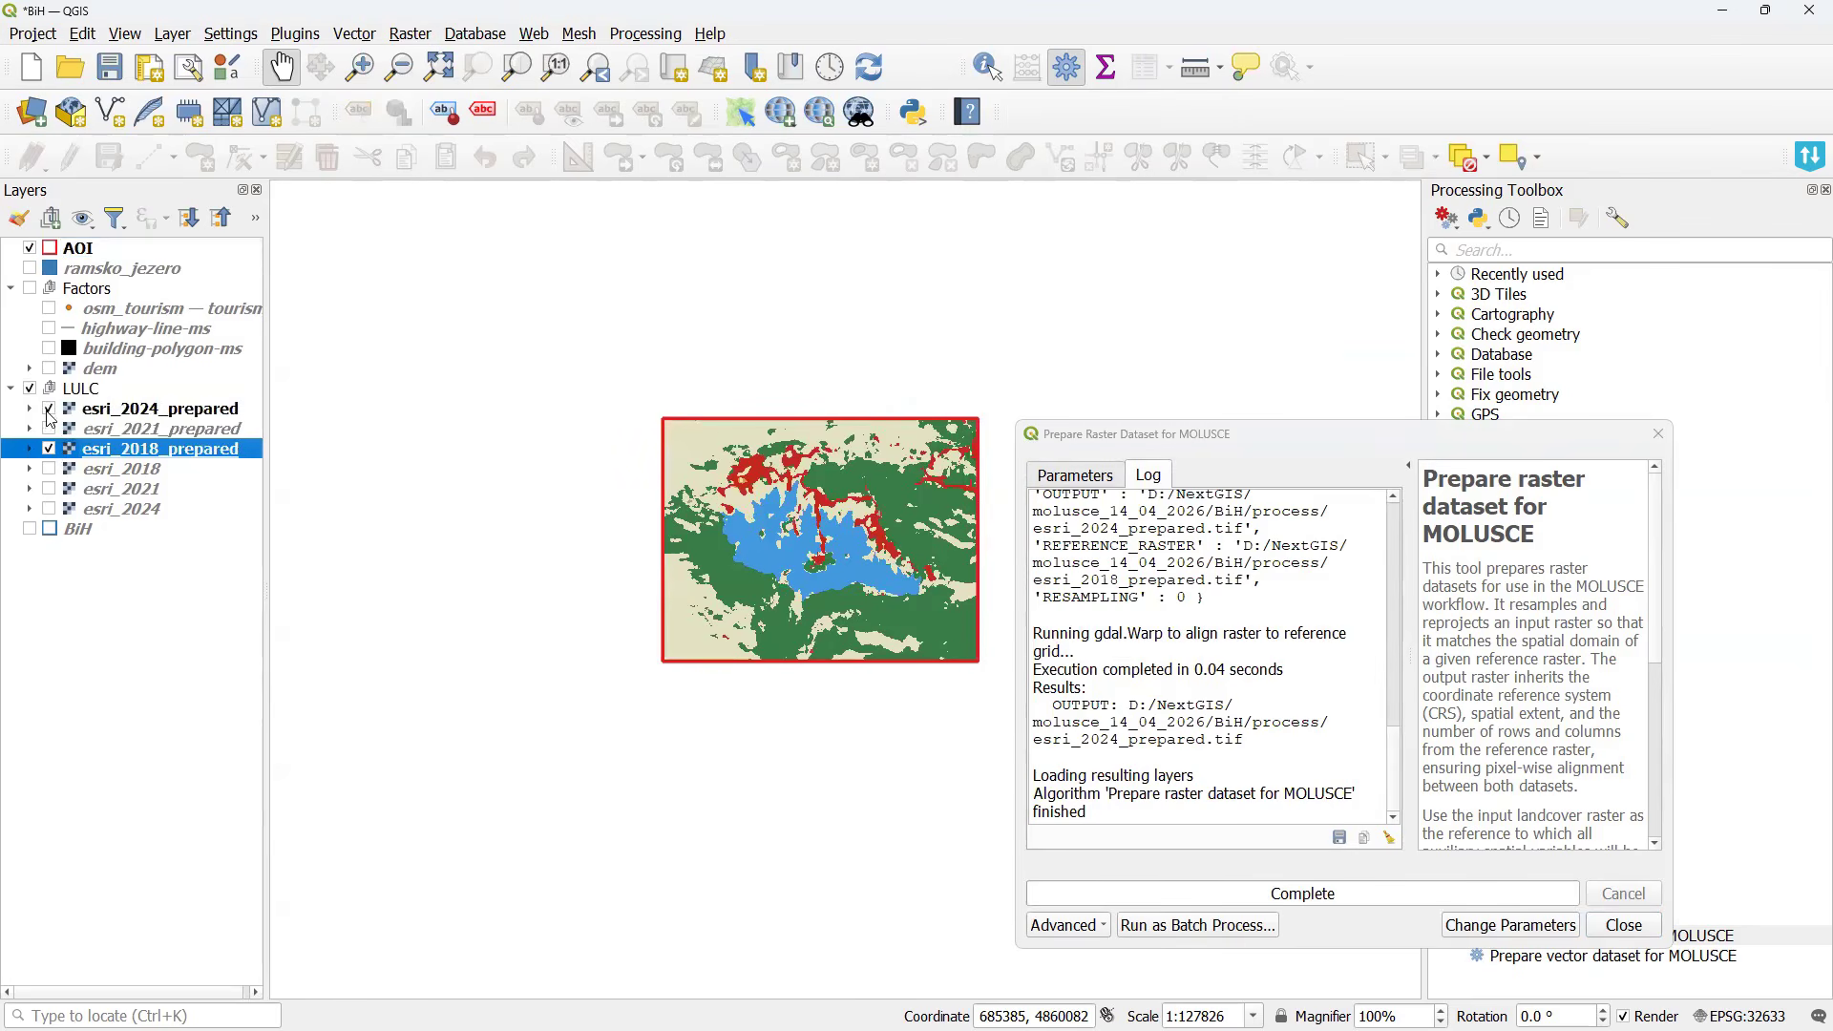
{"action": "left_click", "coordinate": [49, 409]}
{"action": "left_click", "coordinate": [49, 429]}
{"action": "left_click", "coordinate": [29, 449]}
{"action": "left_click", "coordinate": [29, 449]}
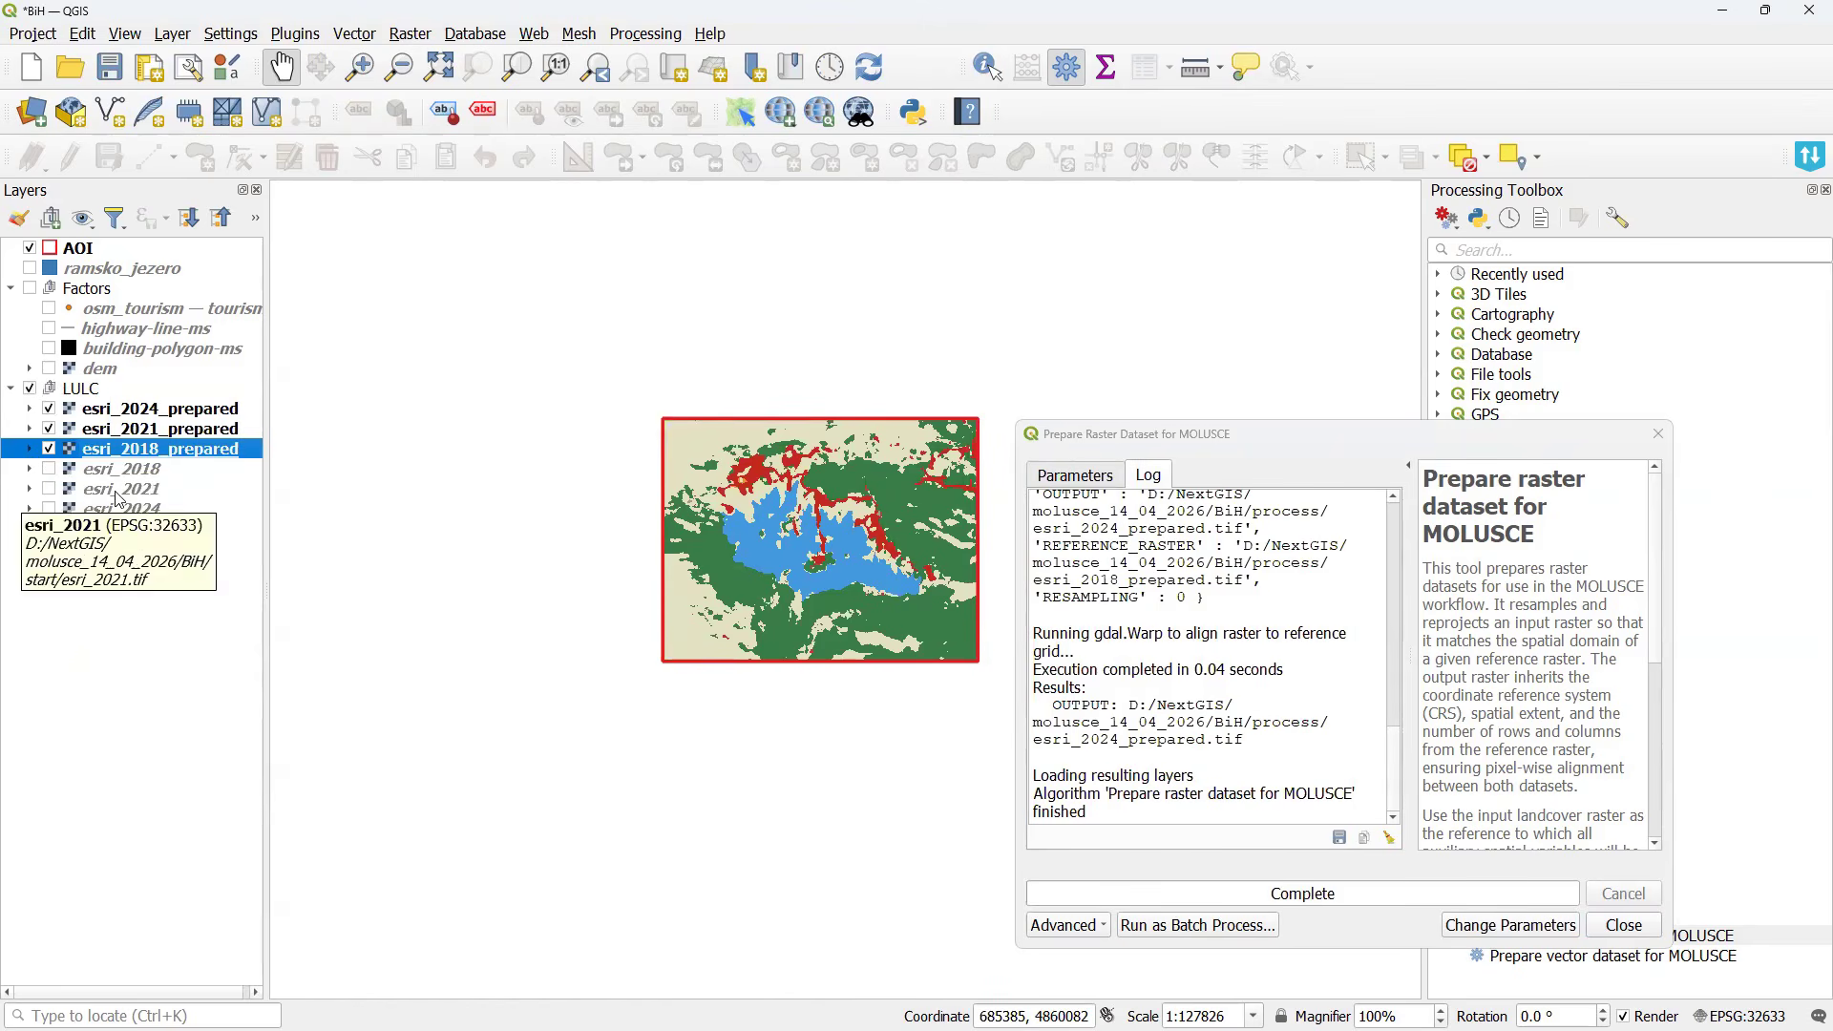
Examine the class values, colors and labels in the symbology of the original esri_2018 layer without changing them.
{"action": "left_click", "coordinate": [30, 469]}
{"action": "left_click", "coordinate": [107, 515]}
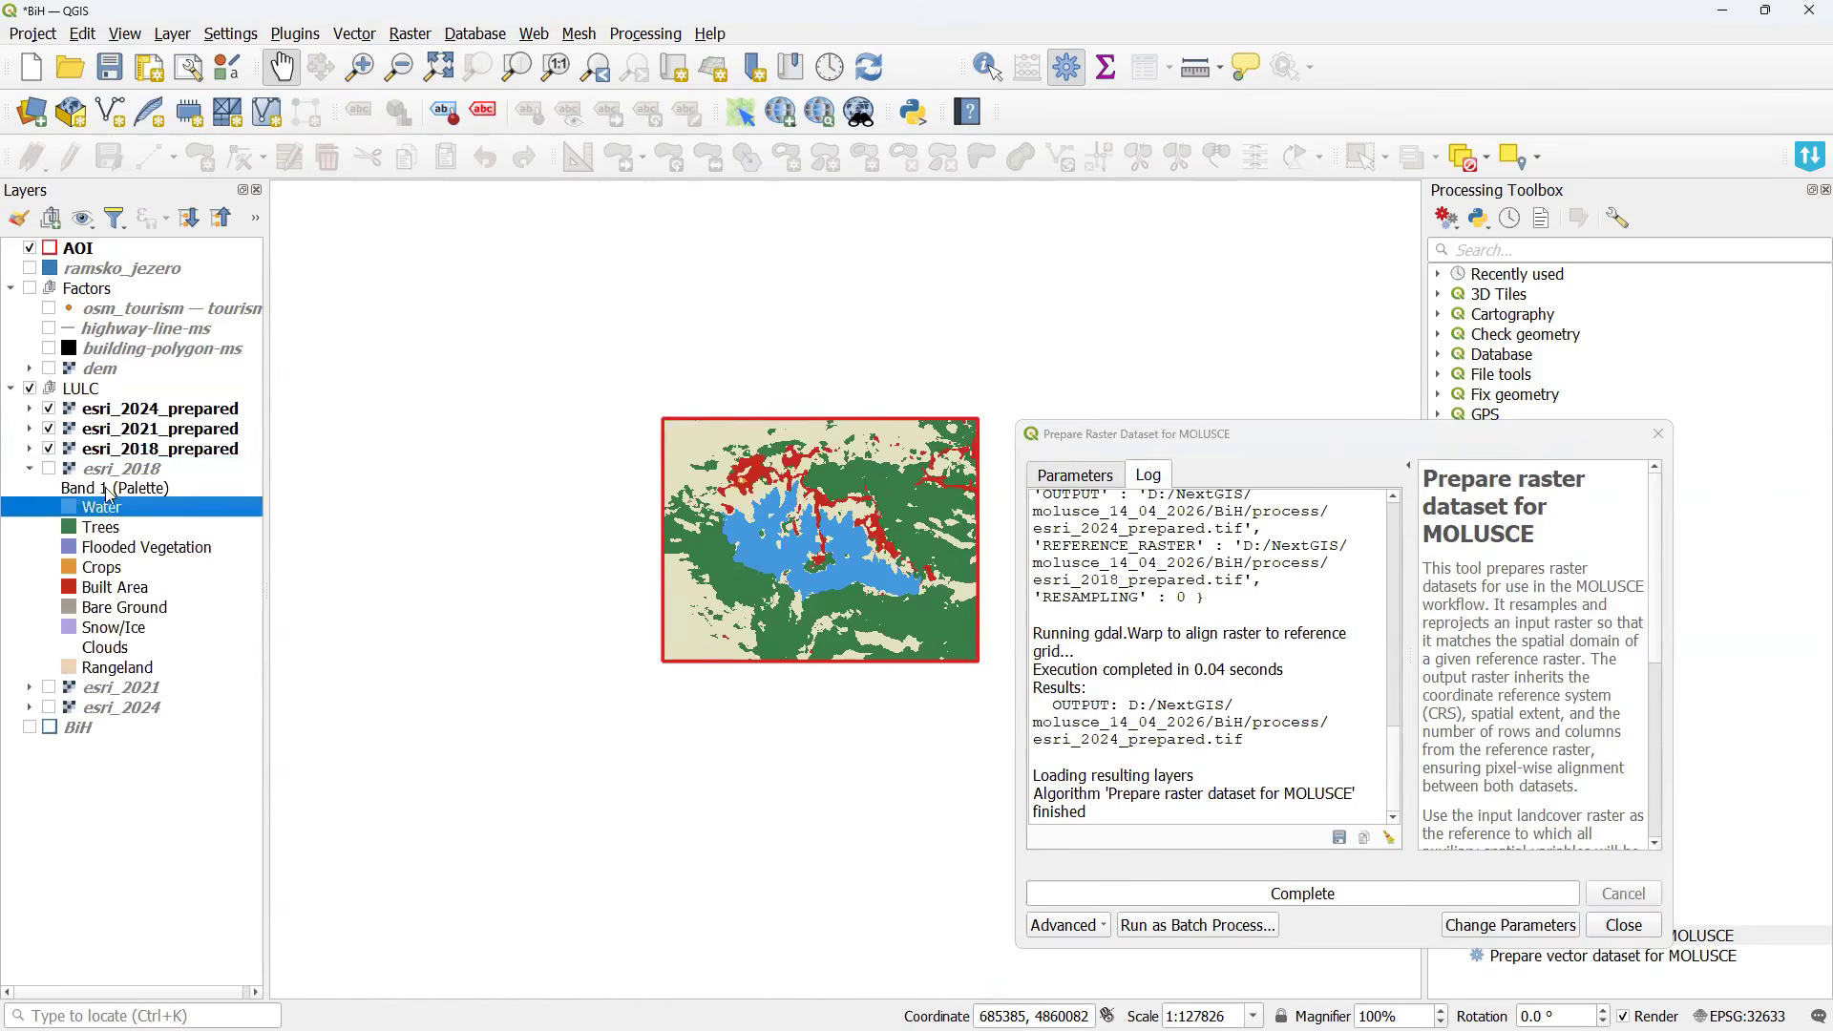
{"action": "double_click", "coordinate": [122, 469]}
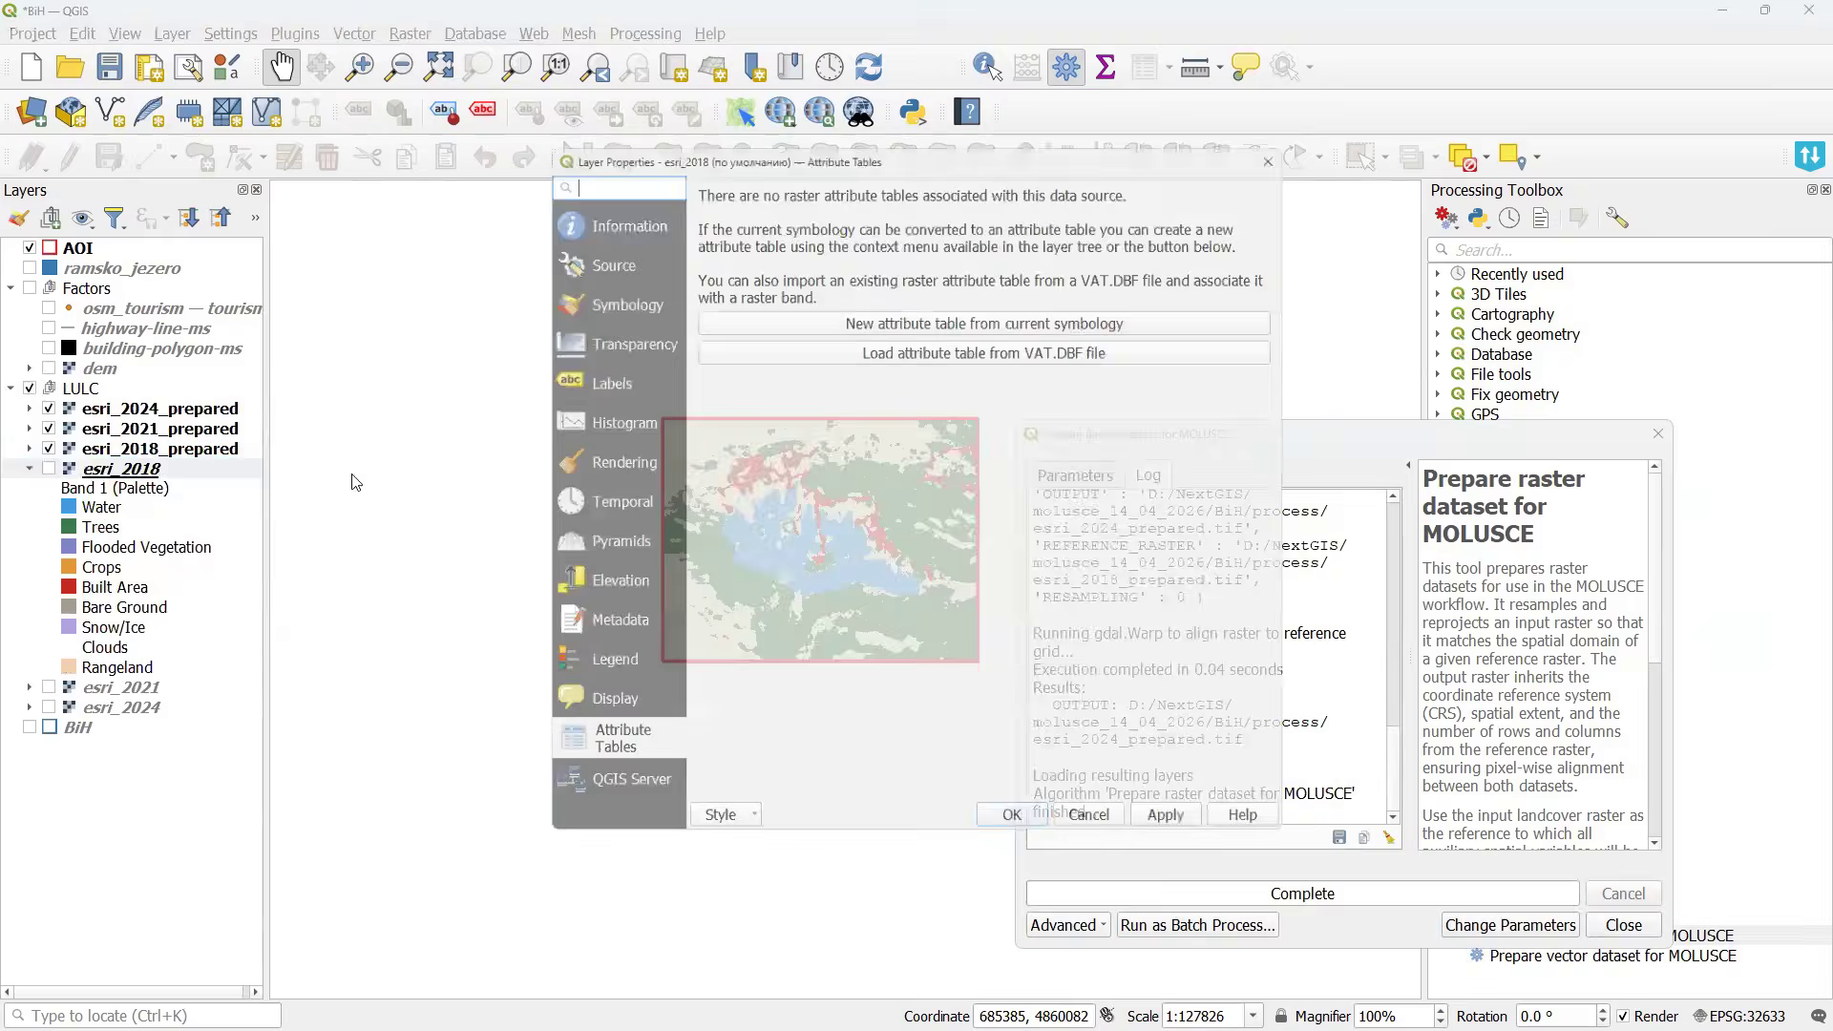
{"action": "left_click", "coordinate": [630, 294]}
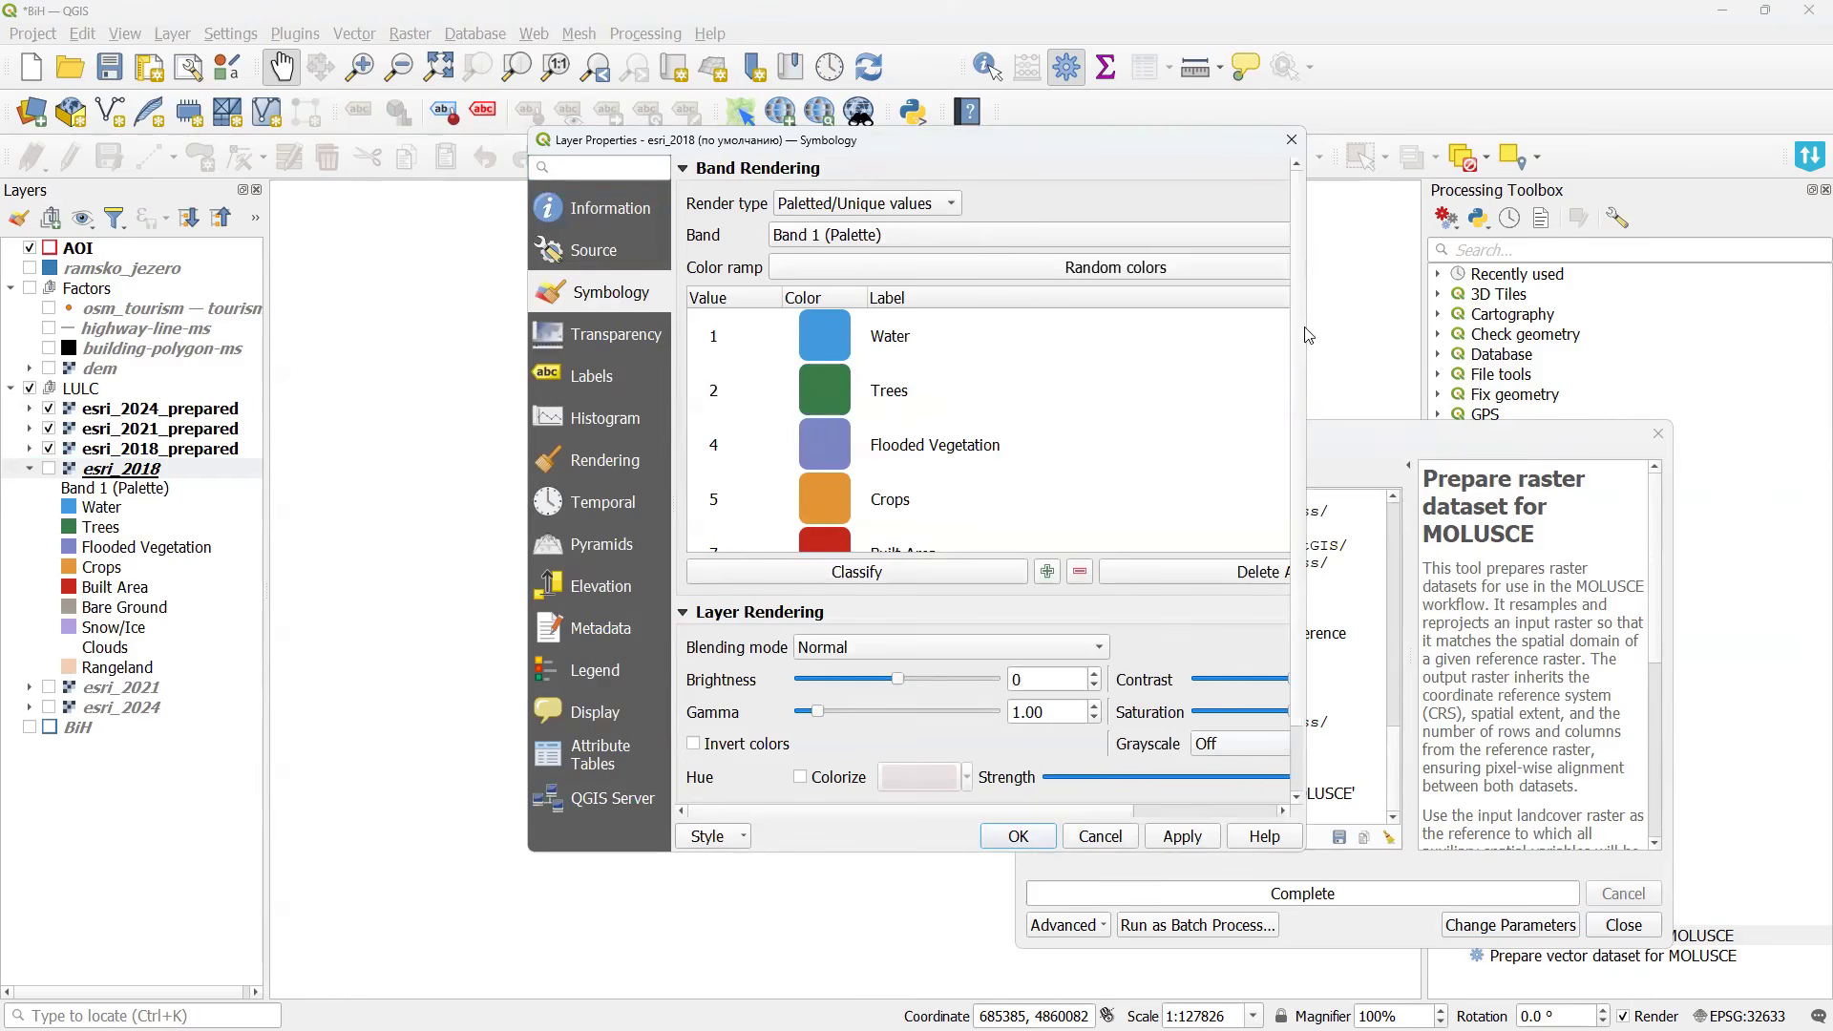
{"action": "scroll", "coordinate": [1187, 393], "scroll_direction": "down", "scroll_amount": 5}
{"action": "scroll", "coordinate": [921, 278], "scroll_direction": "up", "scroll_amount": 4}
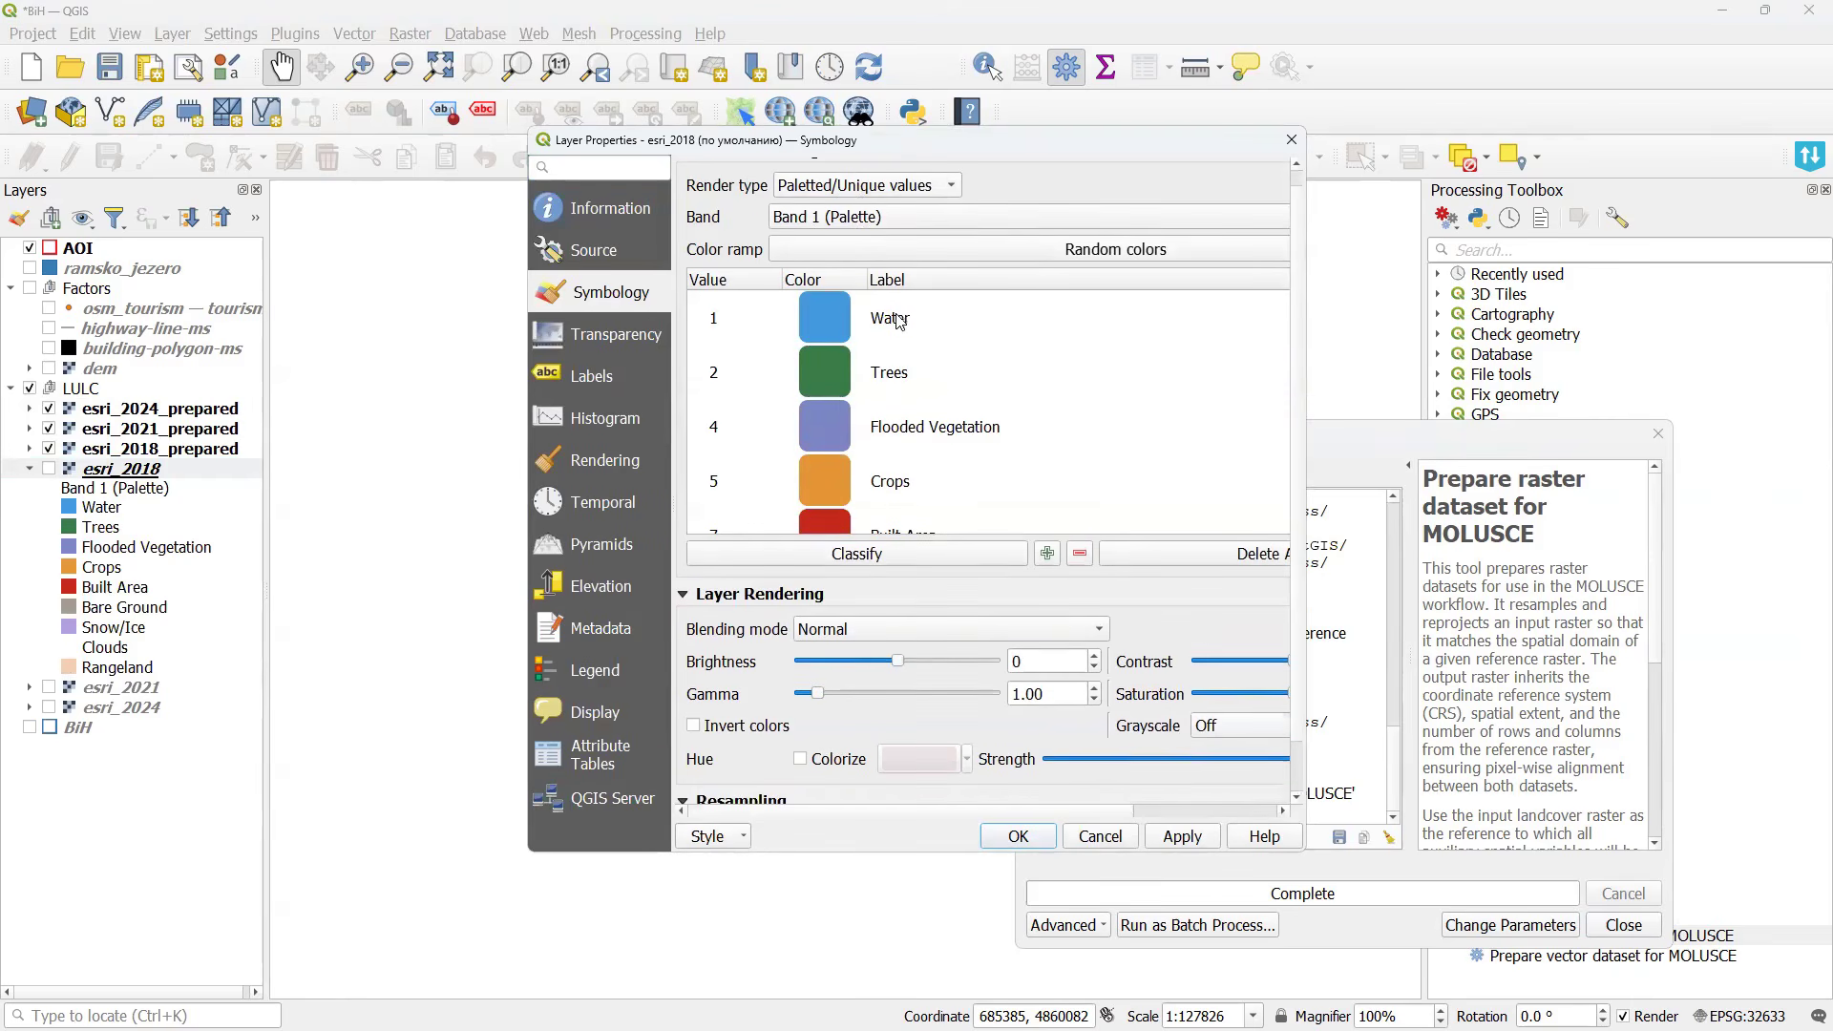
{"action": "left_click", "coordinate": [931, 371]}
{"action": "scroll", "coordinate": [798, 324], "scroll_direction": "up", "scroll_amount": 1}
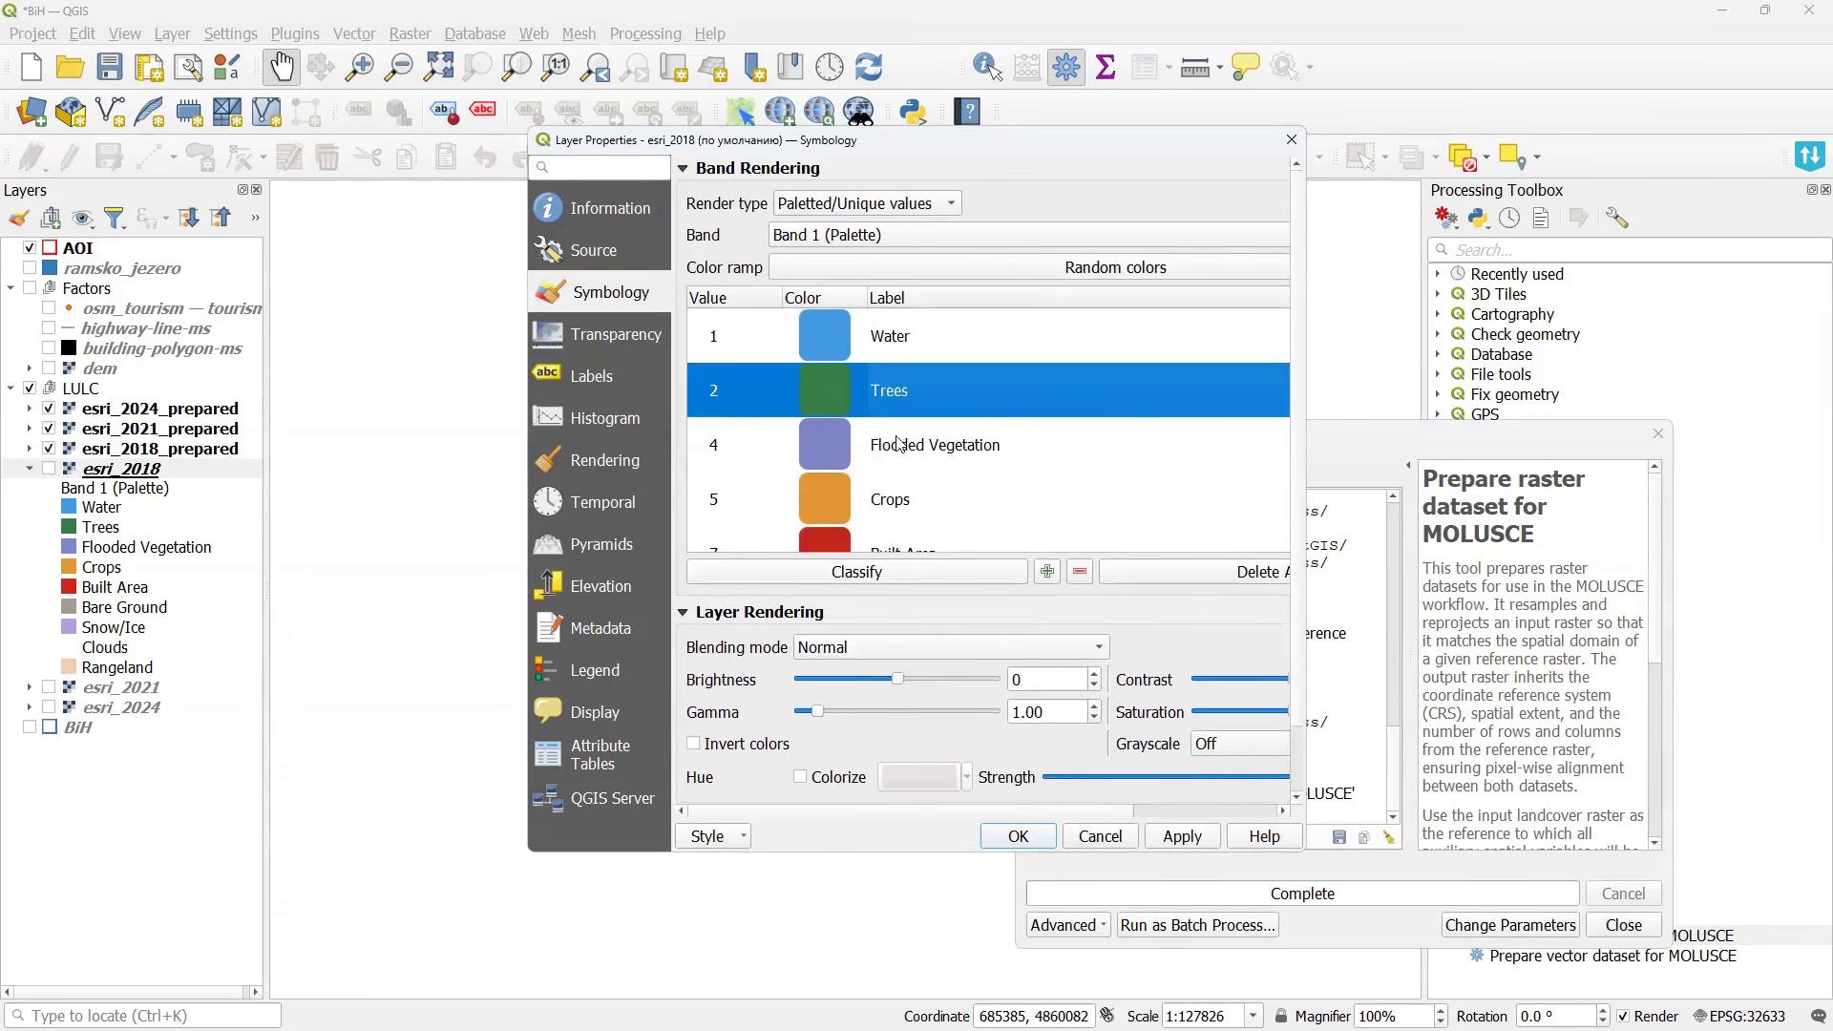
{"action": "left_click", "coordinate": [1116, 835]}
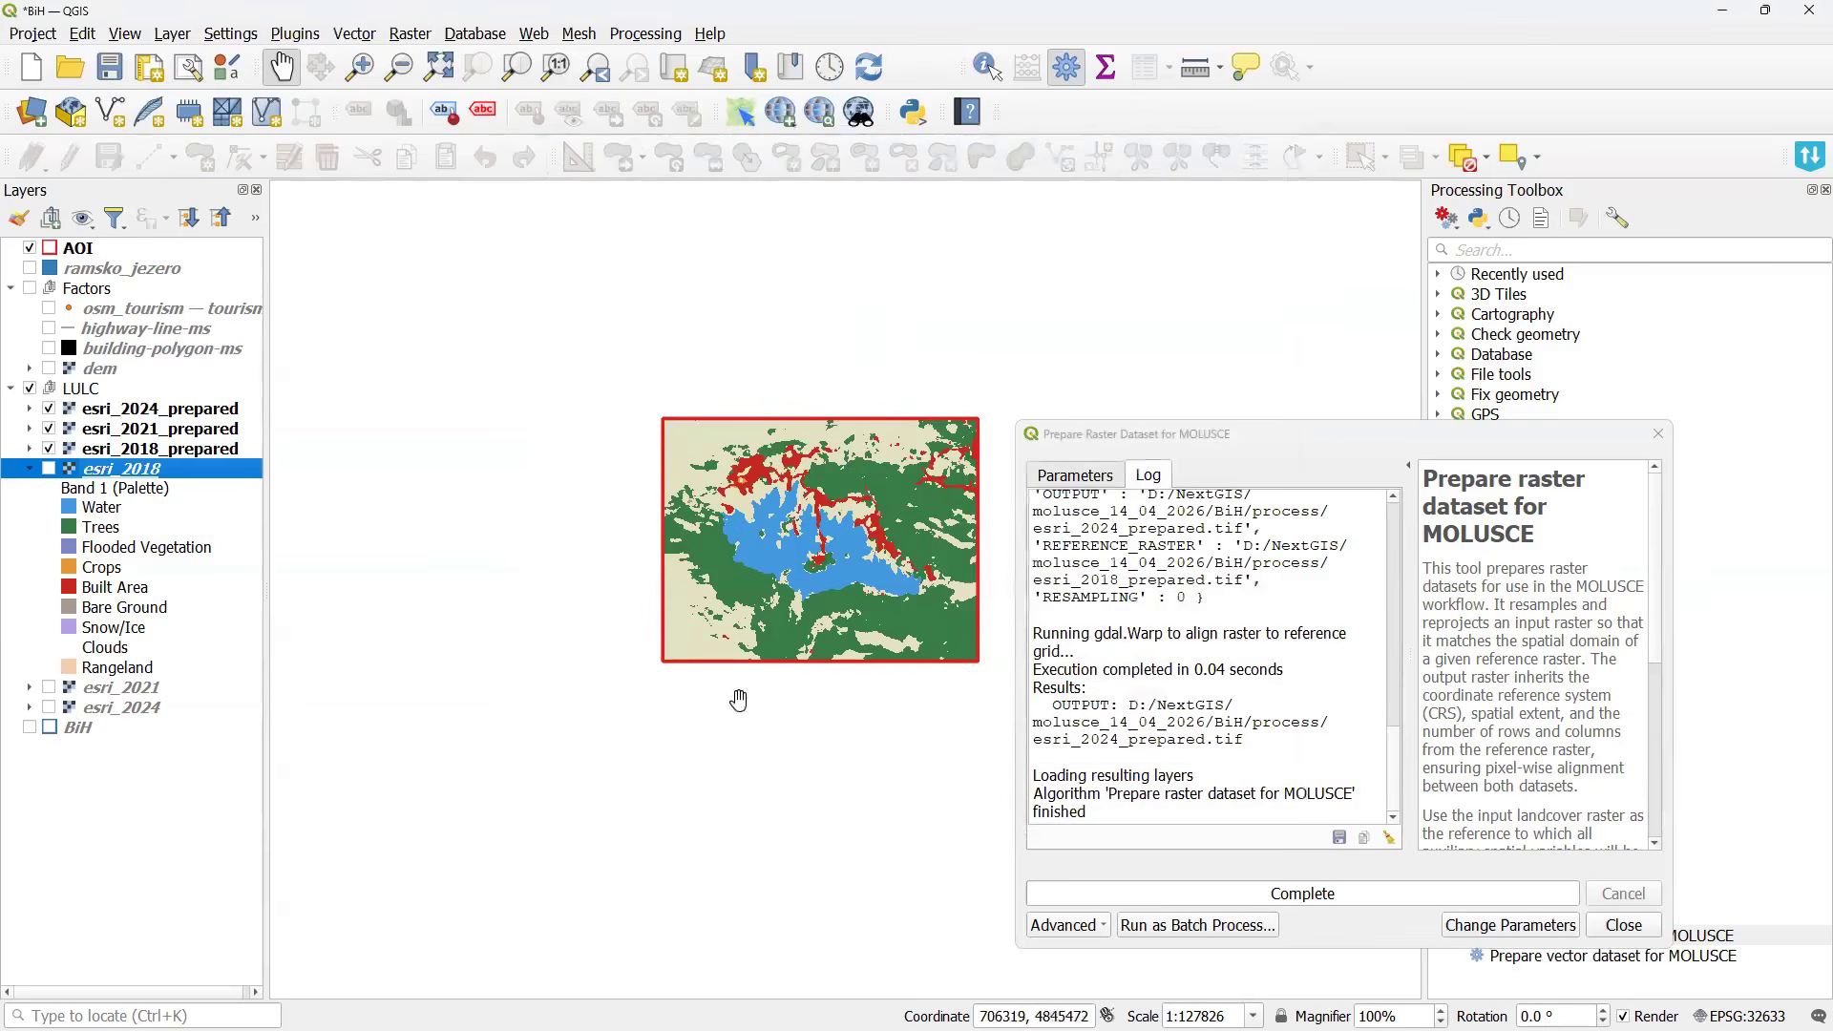
Inspect the legend classes of the esri_2024_prepared layer and collapse the legend again.
{"action": "left_click", "coordinate": [30, 411]}
{"action": "scroll", "coordinate": [133, 477], "scroll_direction": "down", "scroll_amount": 3}
{"action": "scroll", "coordinate": [167, 535], "scroll_direction": "up", "scroll_amount": 3}
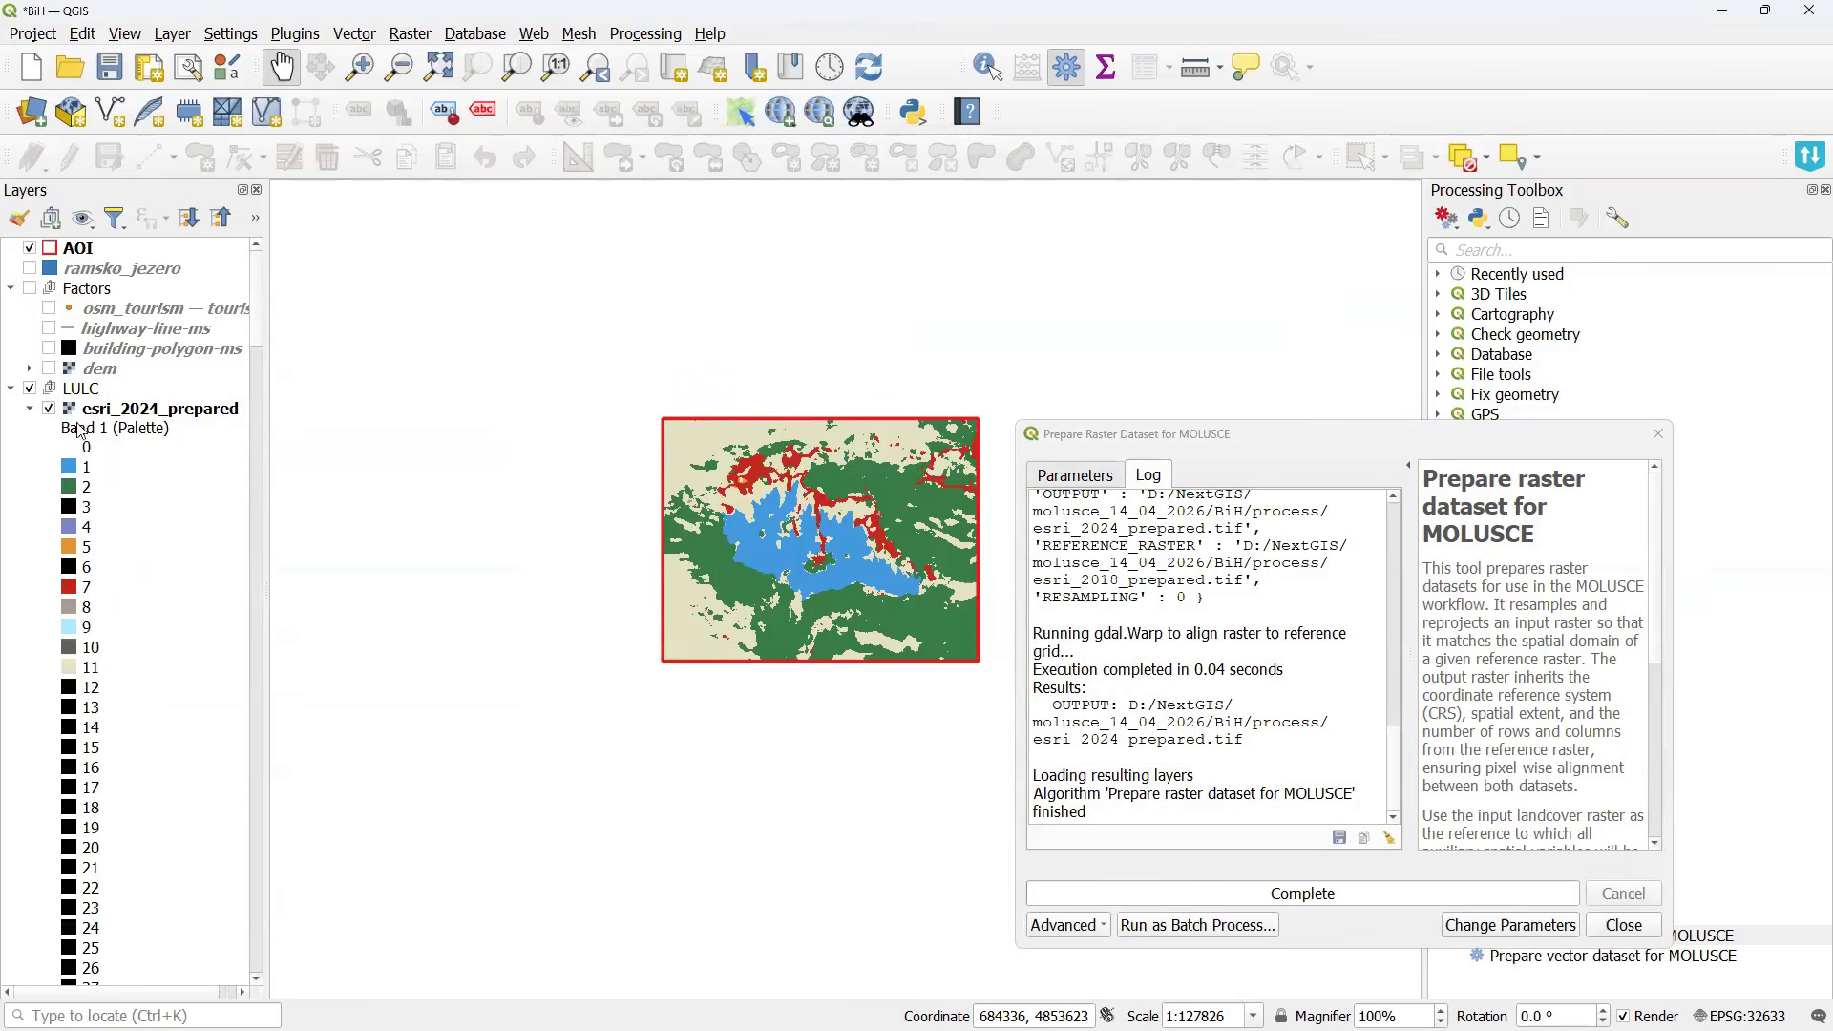
{"action": "left_click", "coordinate": [30, 409]}
Copy all style categories from esri_2018 and paste them onto esri_2024_prepared, esri_2021_prepared and esri_2018_prepared.
{"action": "right_click", "coordinate": [111, 474]}
{"action": "mouse_move", "coordinate": [421, 517]}
{"action": "mouse_move", "coordinate": [602, 517]}
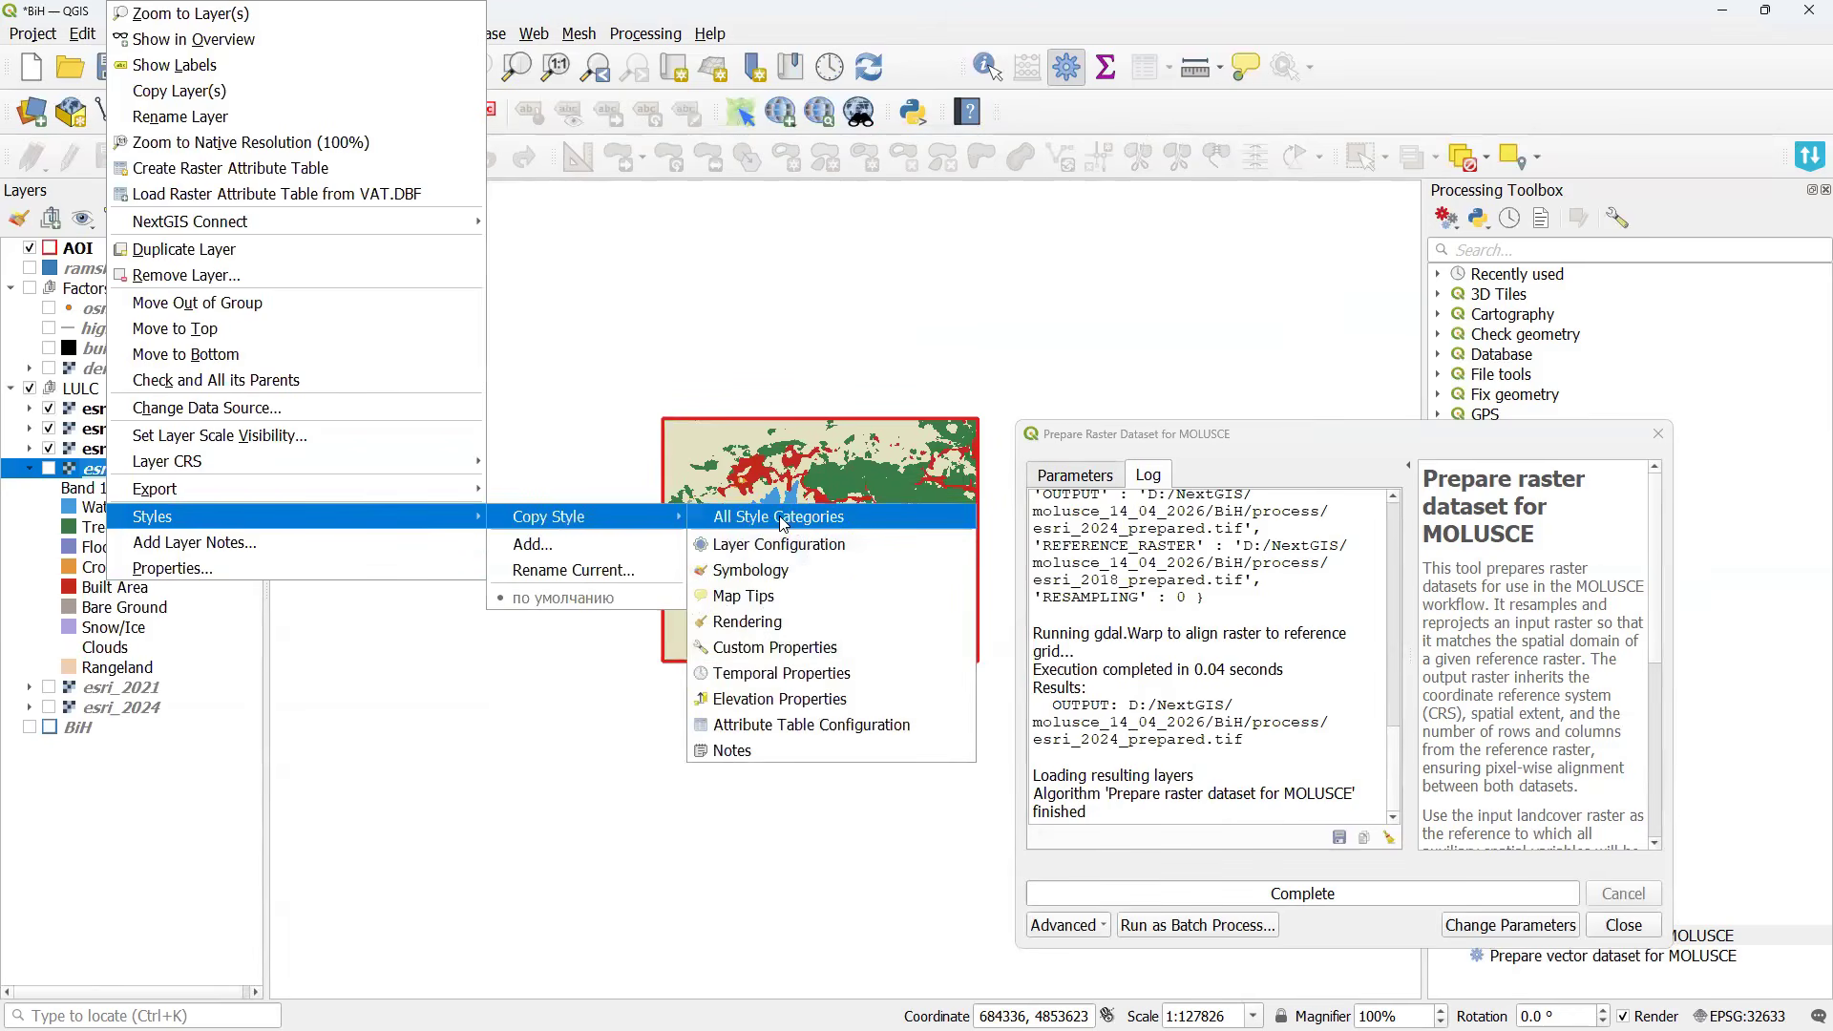
{"action": "left_click", "coordinate": [783, 517]}
{"action": "left_click", "coordinate": [185, 450]}
{"action": "left_click", "coordinate": [185, 408], "text": "shift"}
{"action": "right_click", "coordinate": [185, 409]}
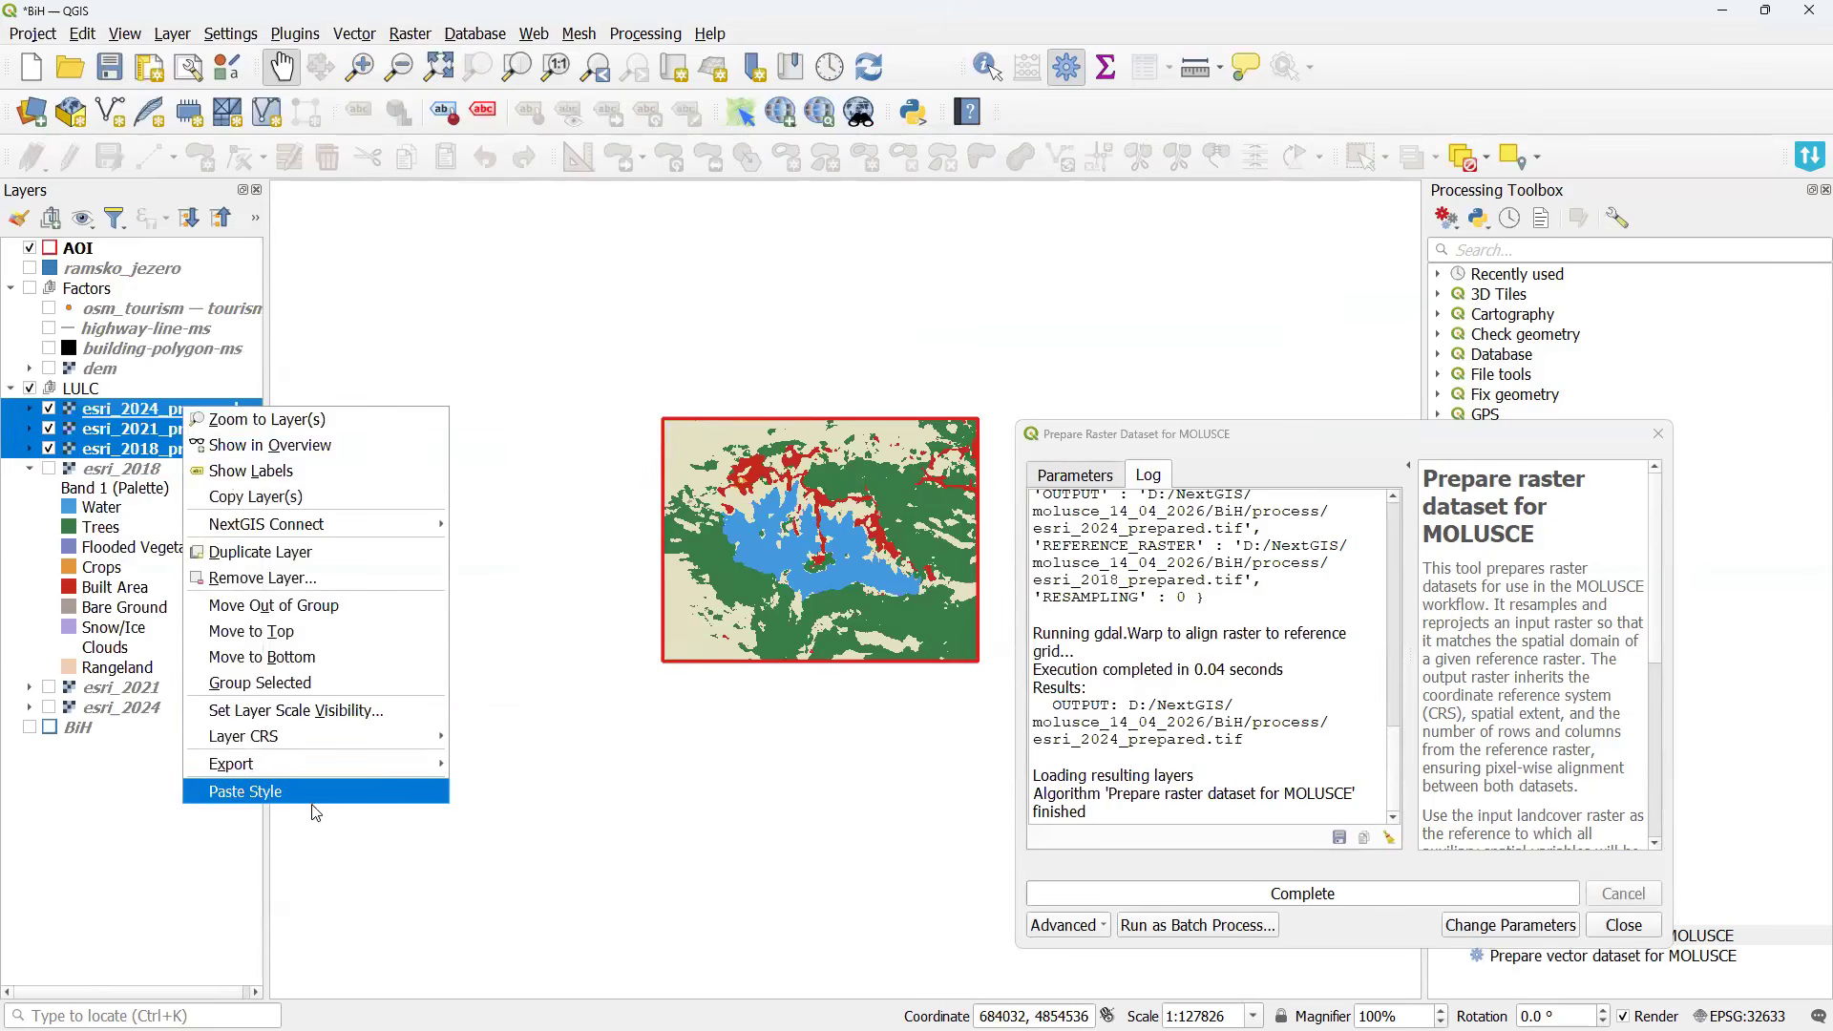
{"action": "left_click", "coordinate": [308, 800]}
Collapse the esri_2018 legend and check the class labels in the expanded legends of the three prepared rasters.
{"action": "left_click", "coordinate": [105, 411]}
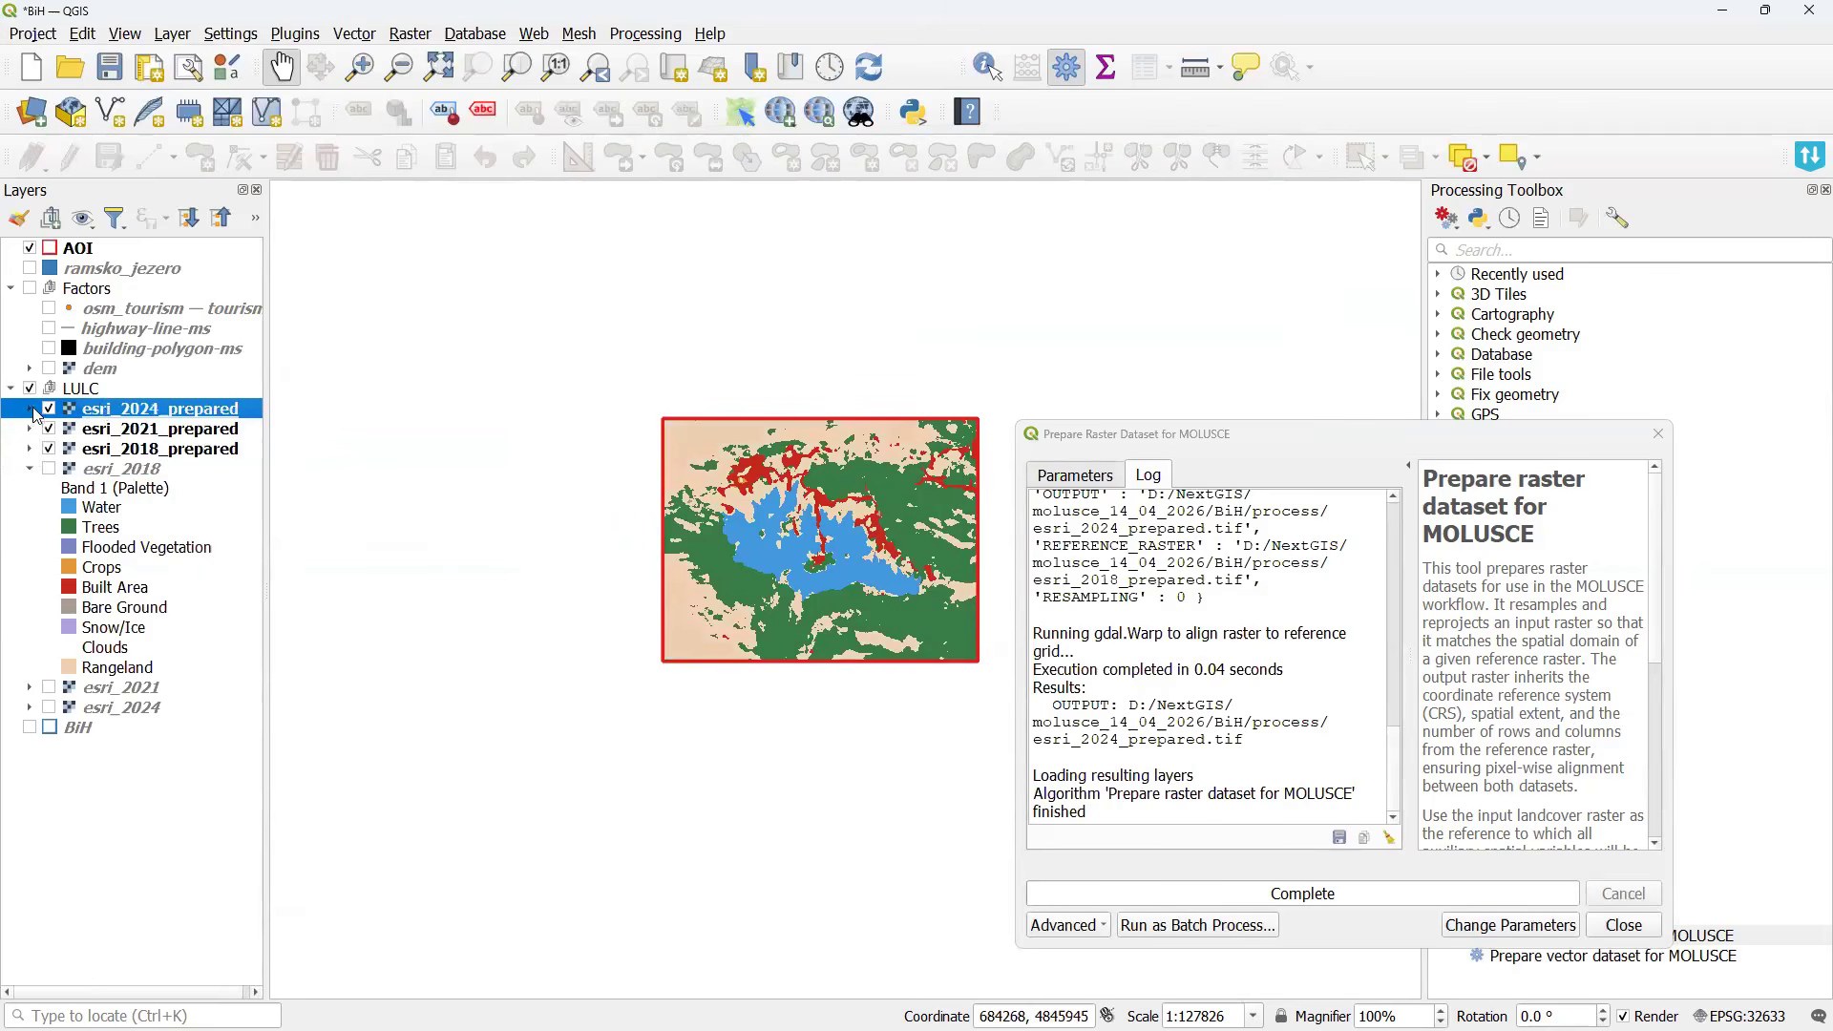
{"action": "left_click", "coordinate": [30, 469]}
{"action": "left_click", "coordinate": [30, 410]}
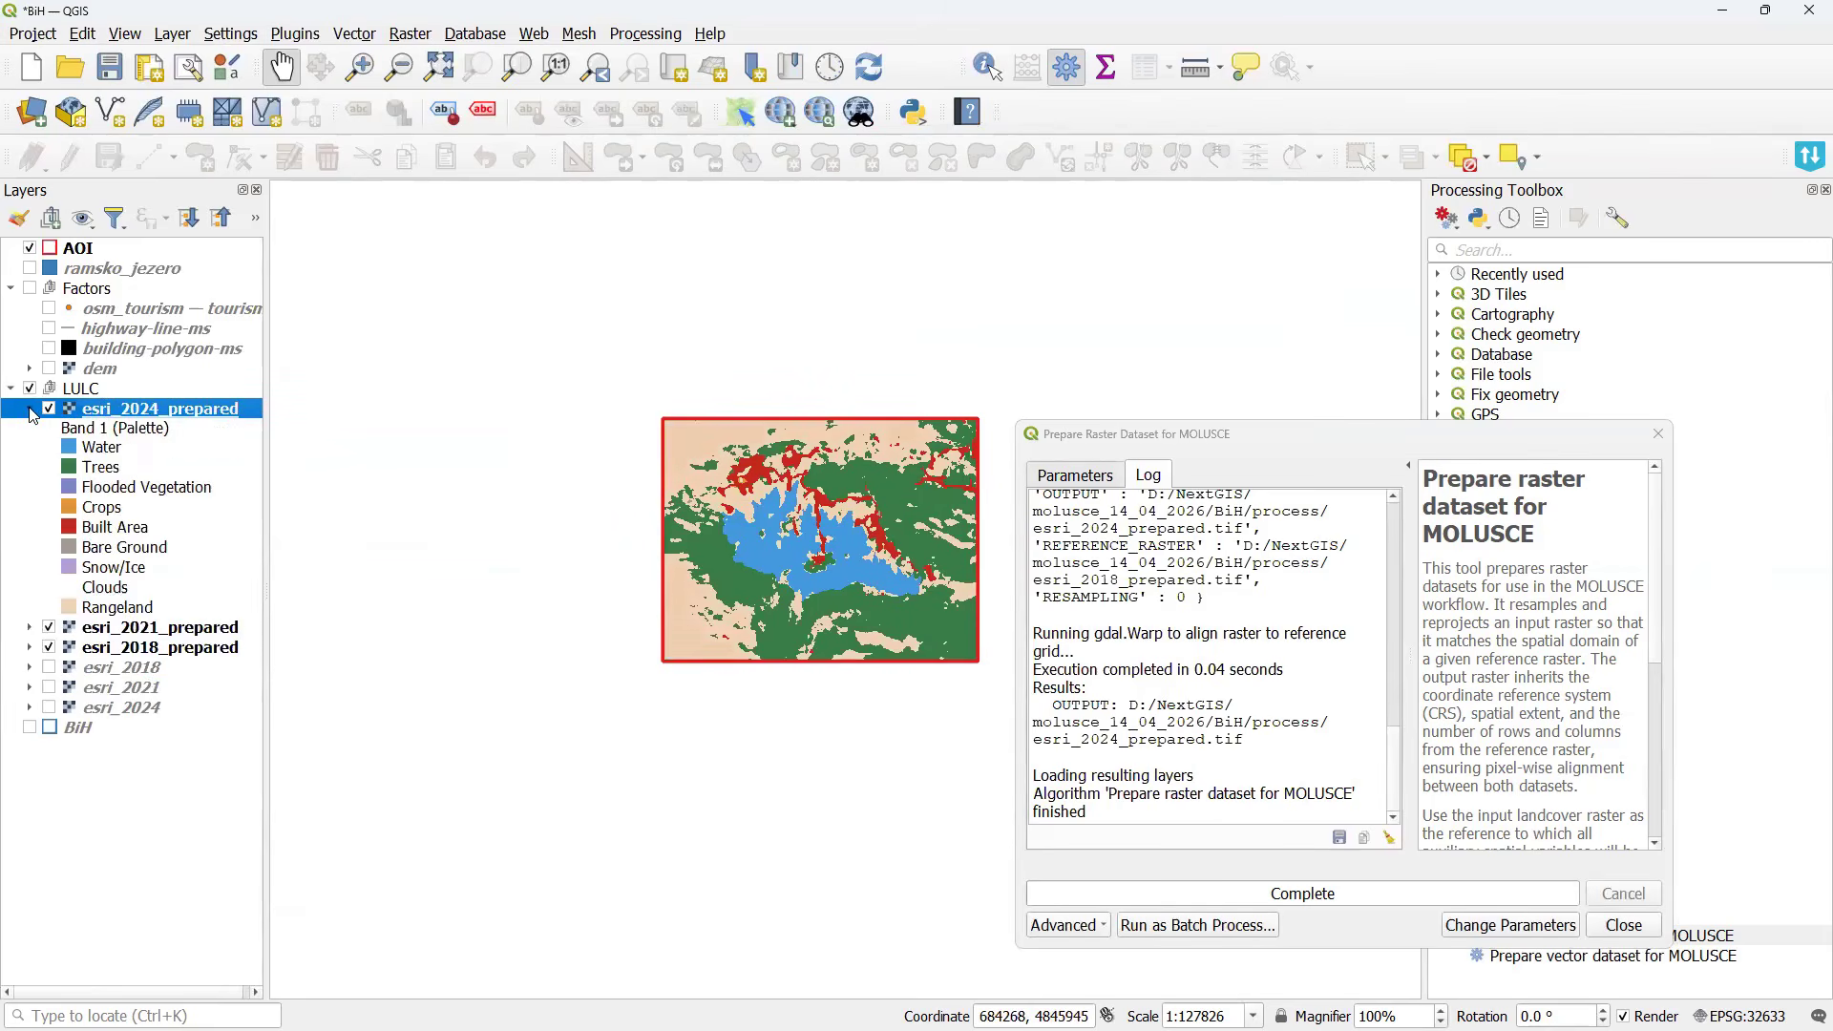
{"action": "left_click", "coordinate": [32, 628]}
{"action": "left_click", "coordinate": [30, 846]}
{"action": "scroll", "coordinate": [30, 846], "scroll_direction": "down", "scroll_amount": 3}
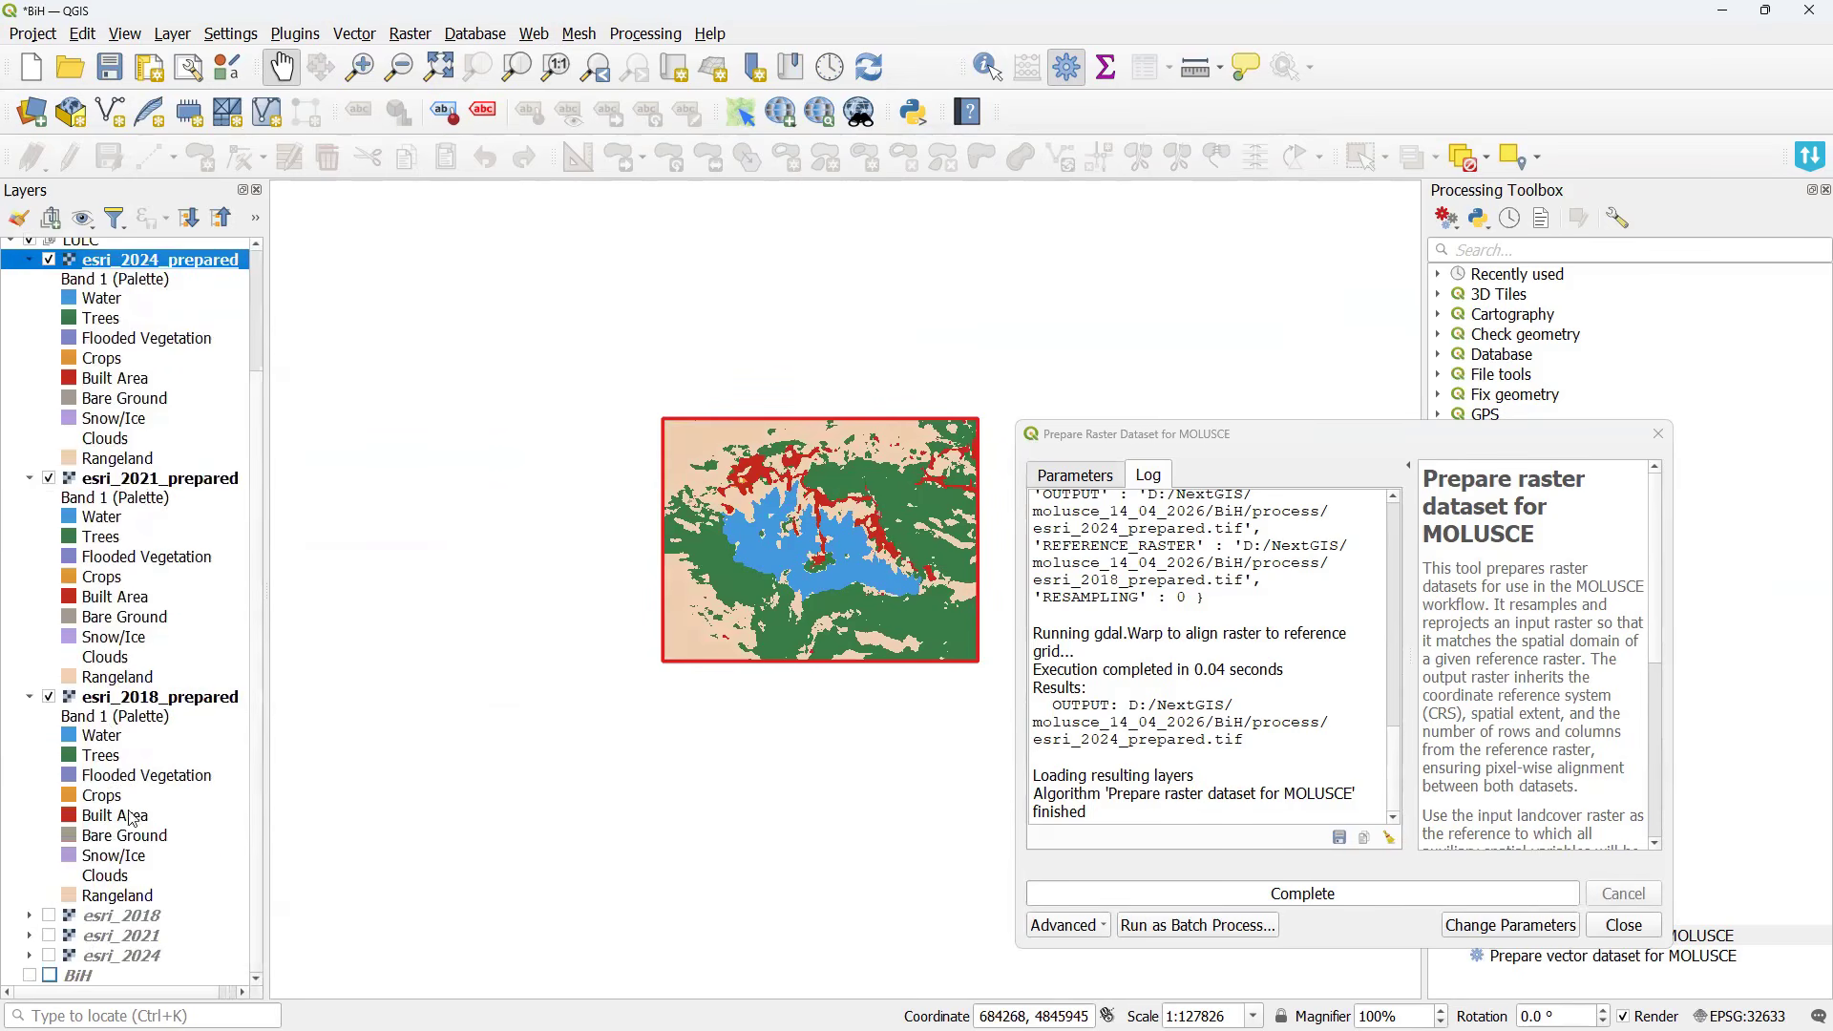
{"action": "left_click", "coordinate": [122, 615]}
{"action": "scroll", "coordinate": [110, 465], "scroll_direction": "up", "scroll_amount": 2}
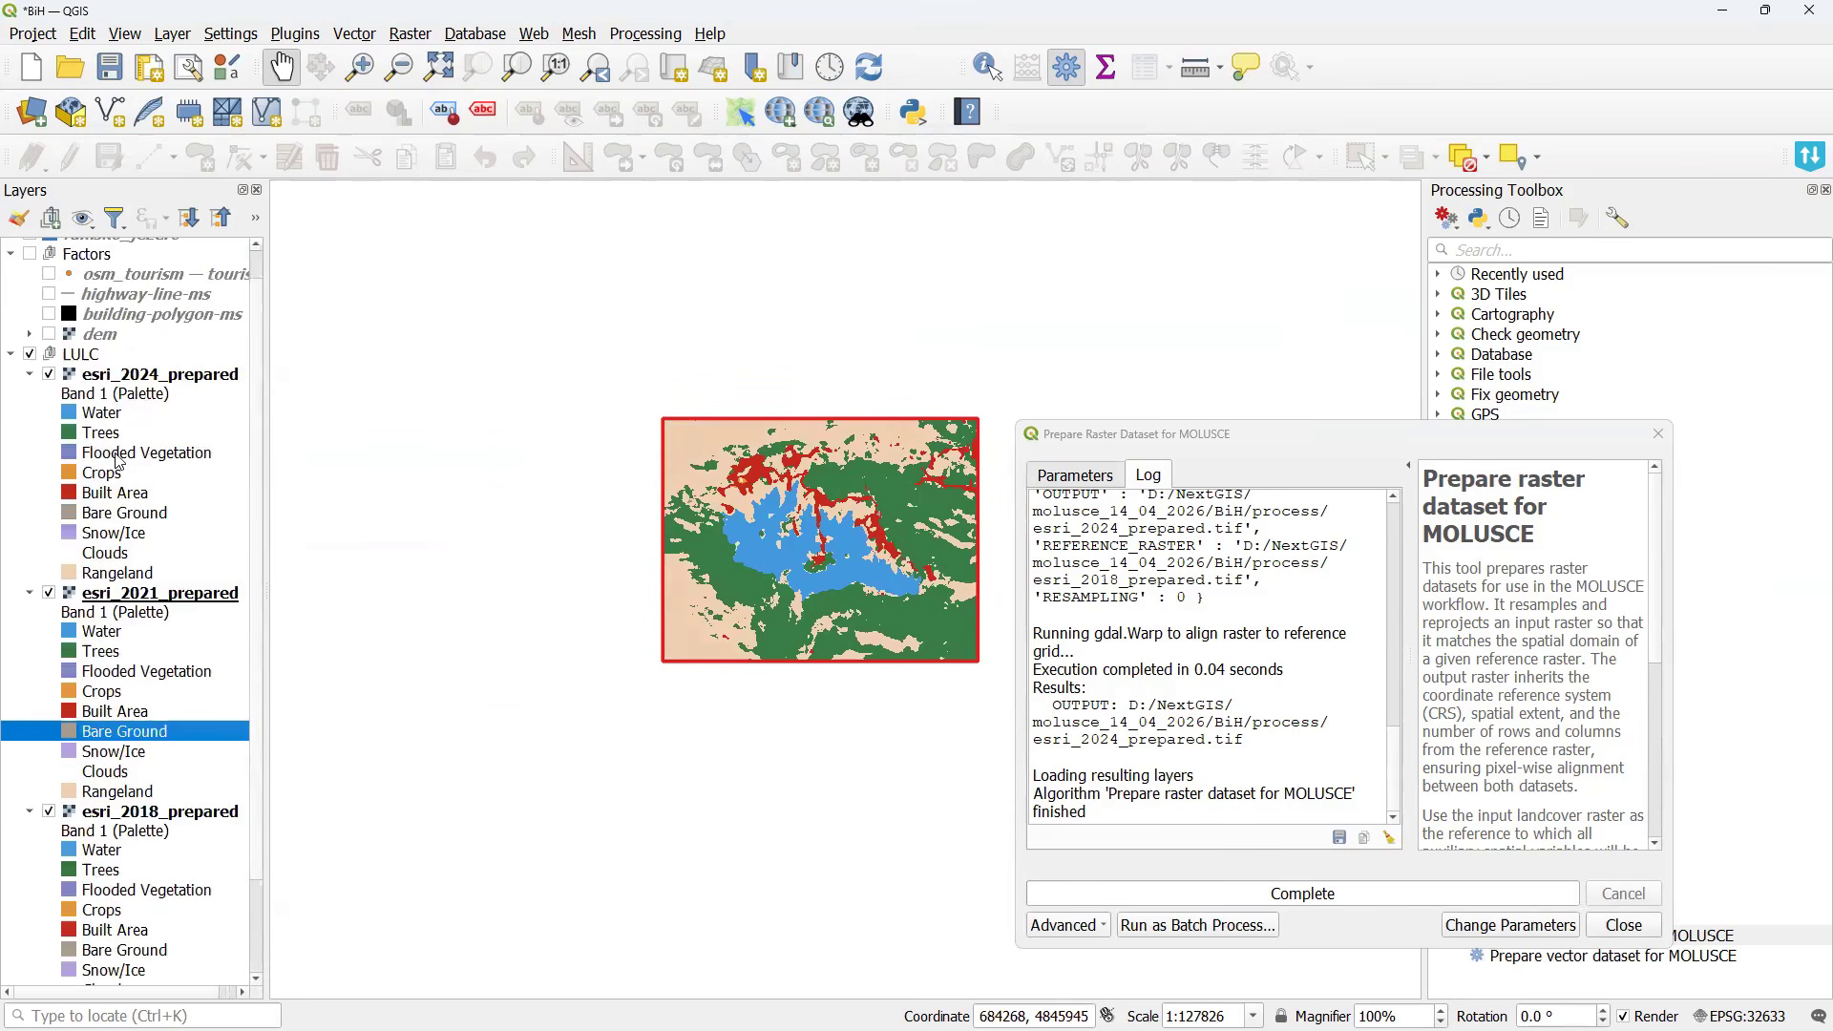
{"action": "left_click", "coordinate": [119, 460]}
{"action": "left_click", "coordinate": [128, 418]}
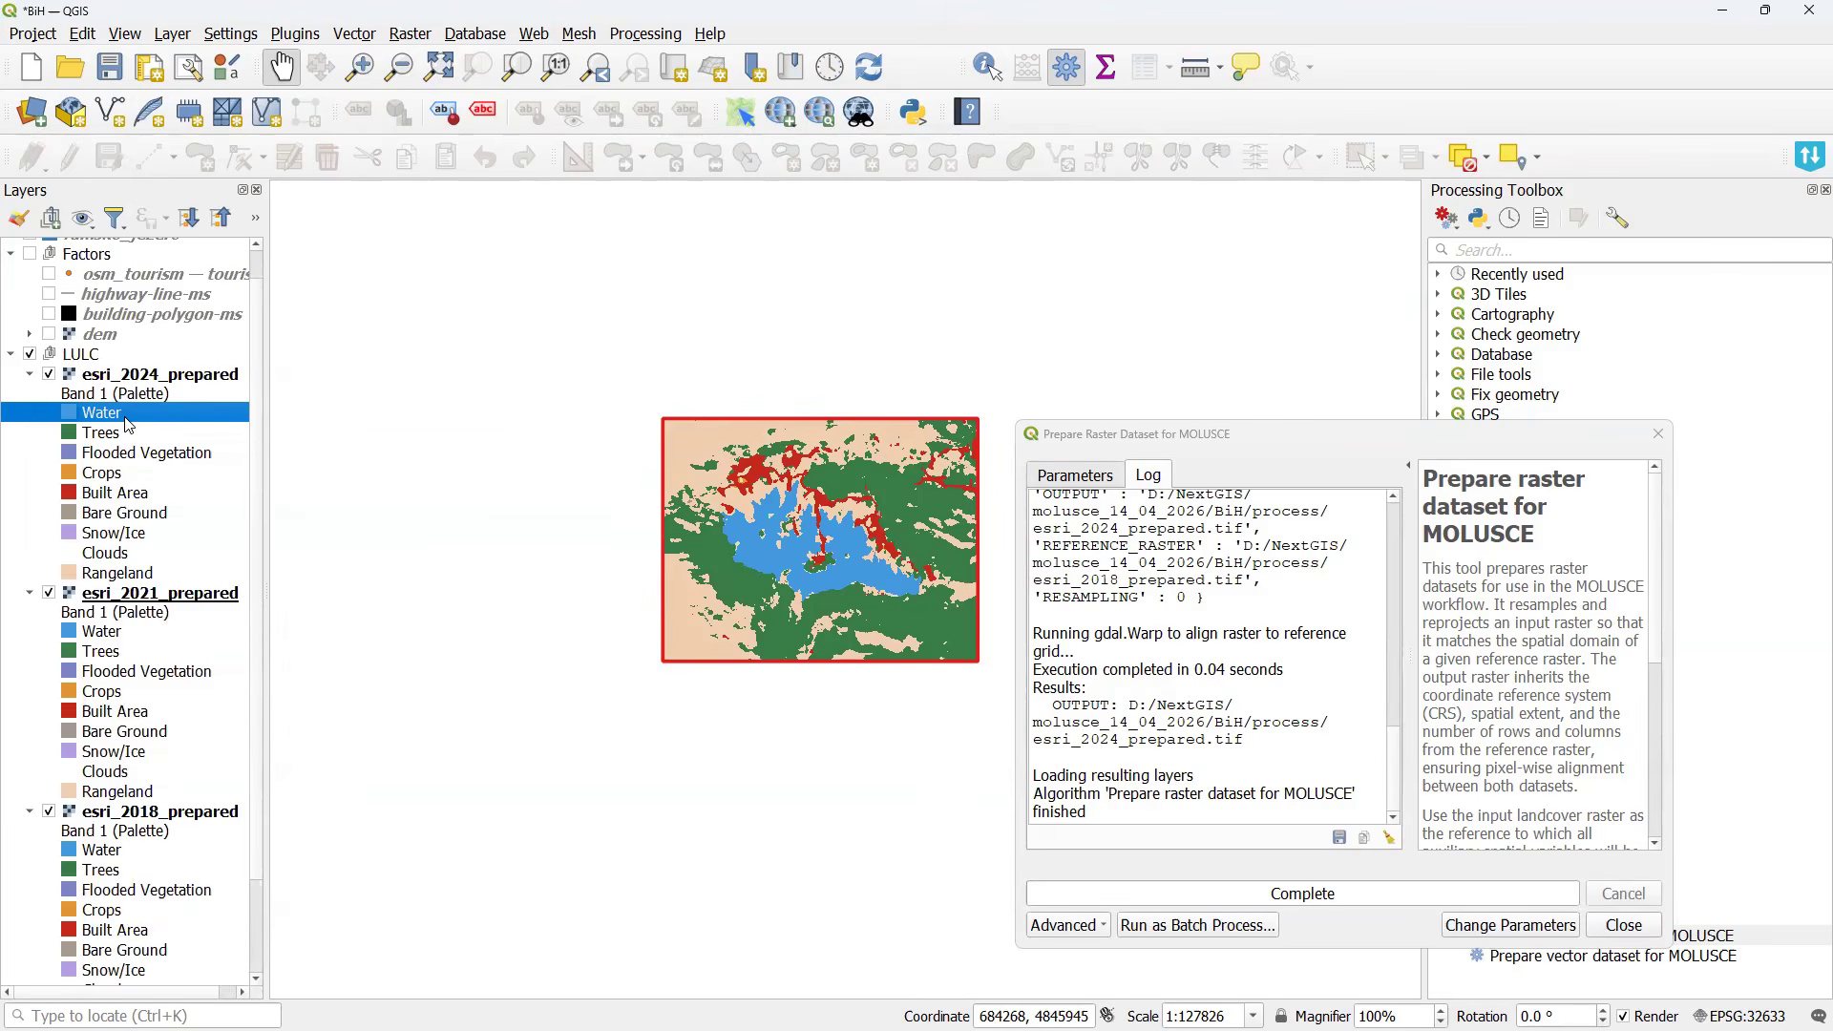
Close the raster preparation dialog, collapse and hide the LULC group, and show the osm_tourism layer on the map.
{"action": "left_click", "coordinate": [1667, 435]}
{"action": "scroll", "coordinate": [41, 408], "scroll_direction": "up", "scroll_amount": 1}
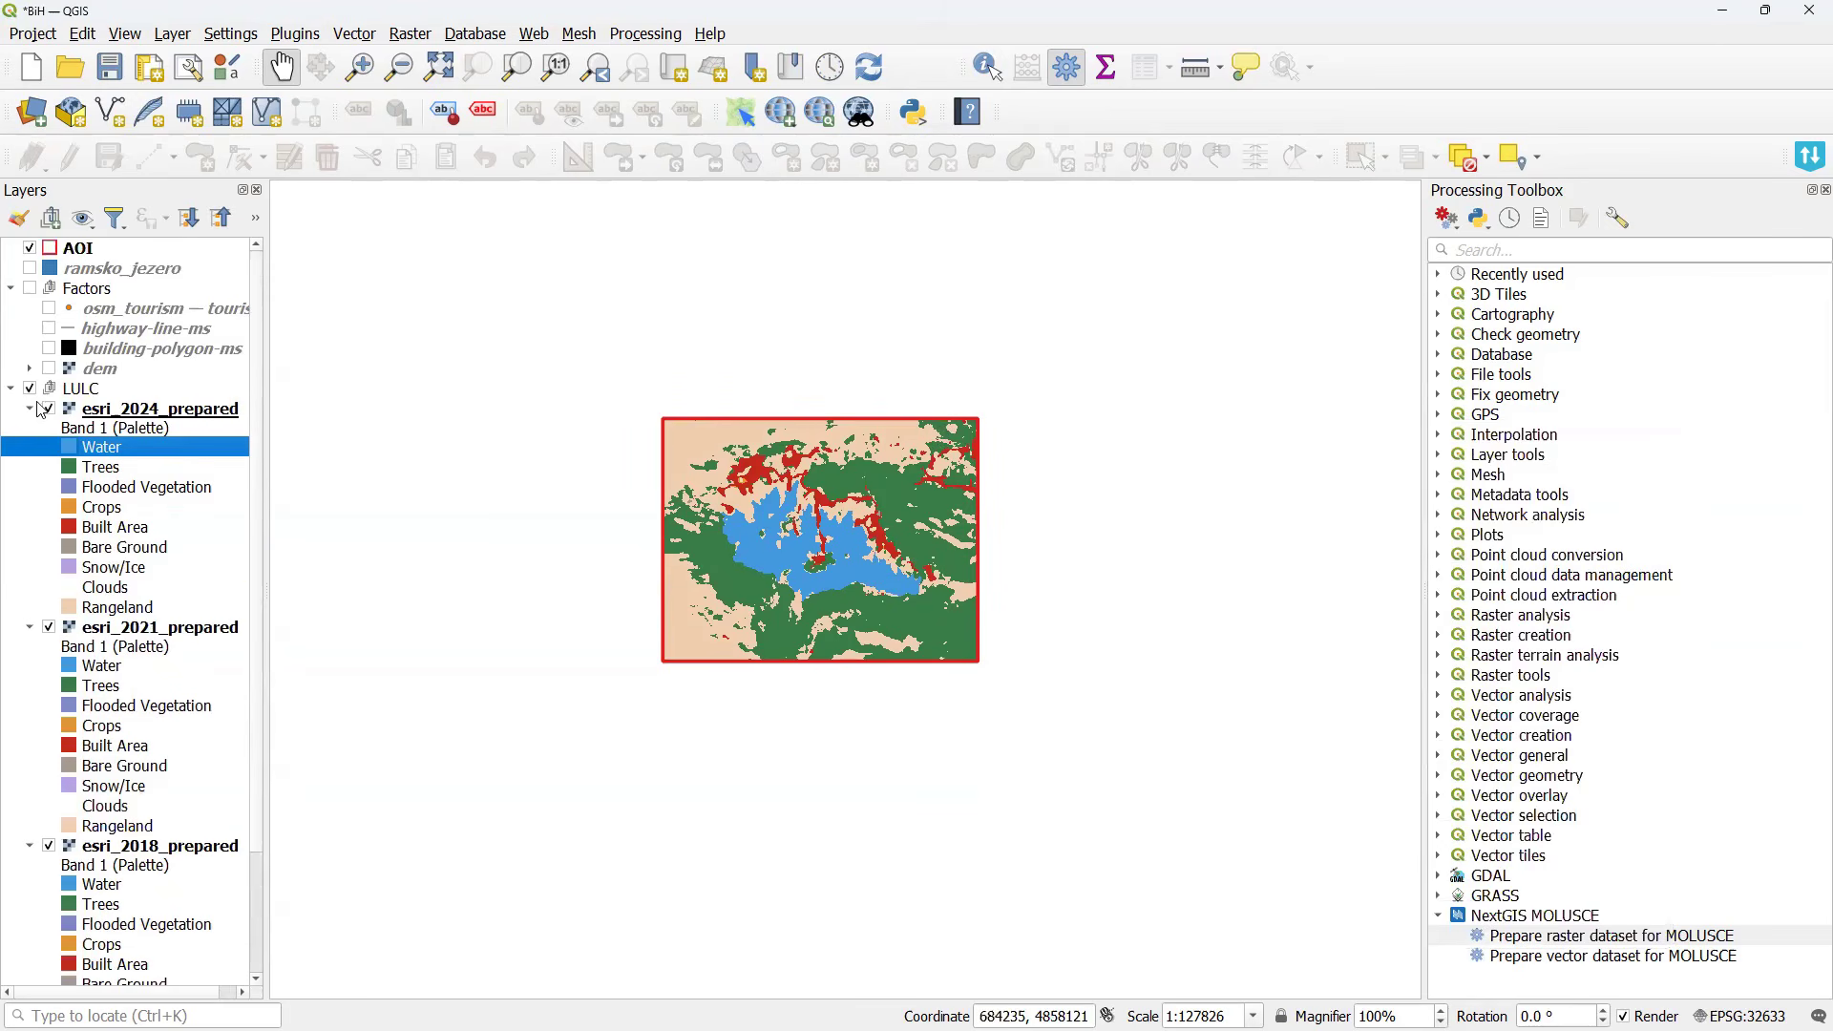
{"action": "left_click", "coordinate": [11, 389]}
{"action": "left_click", "coordinate": [29, 389]}
{"action": "left_click", "coordinate": [48, 308]}
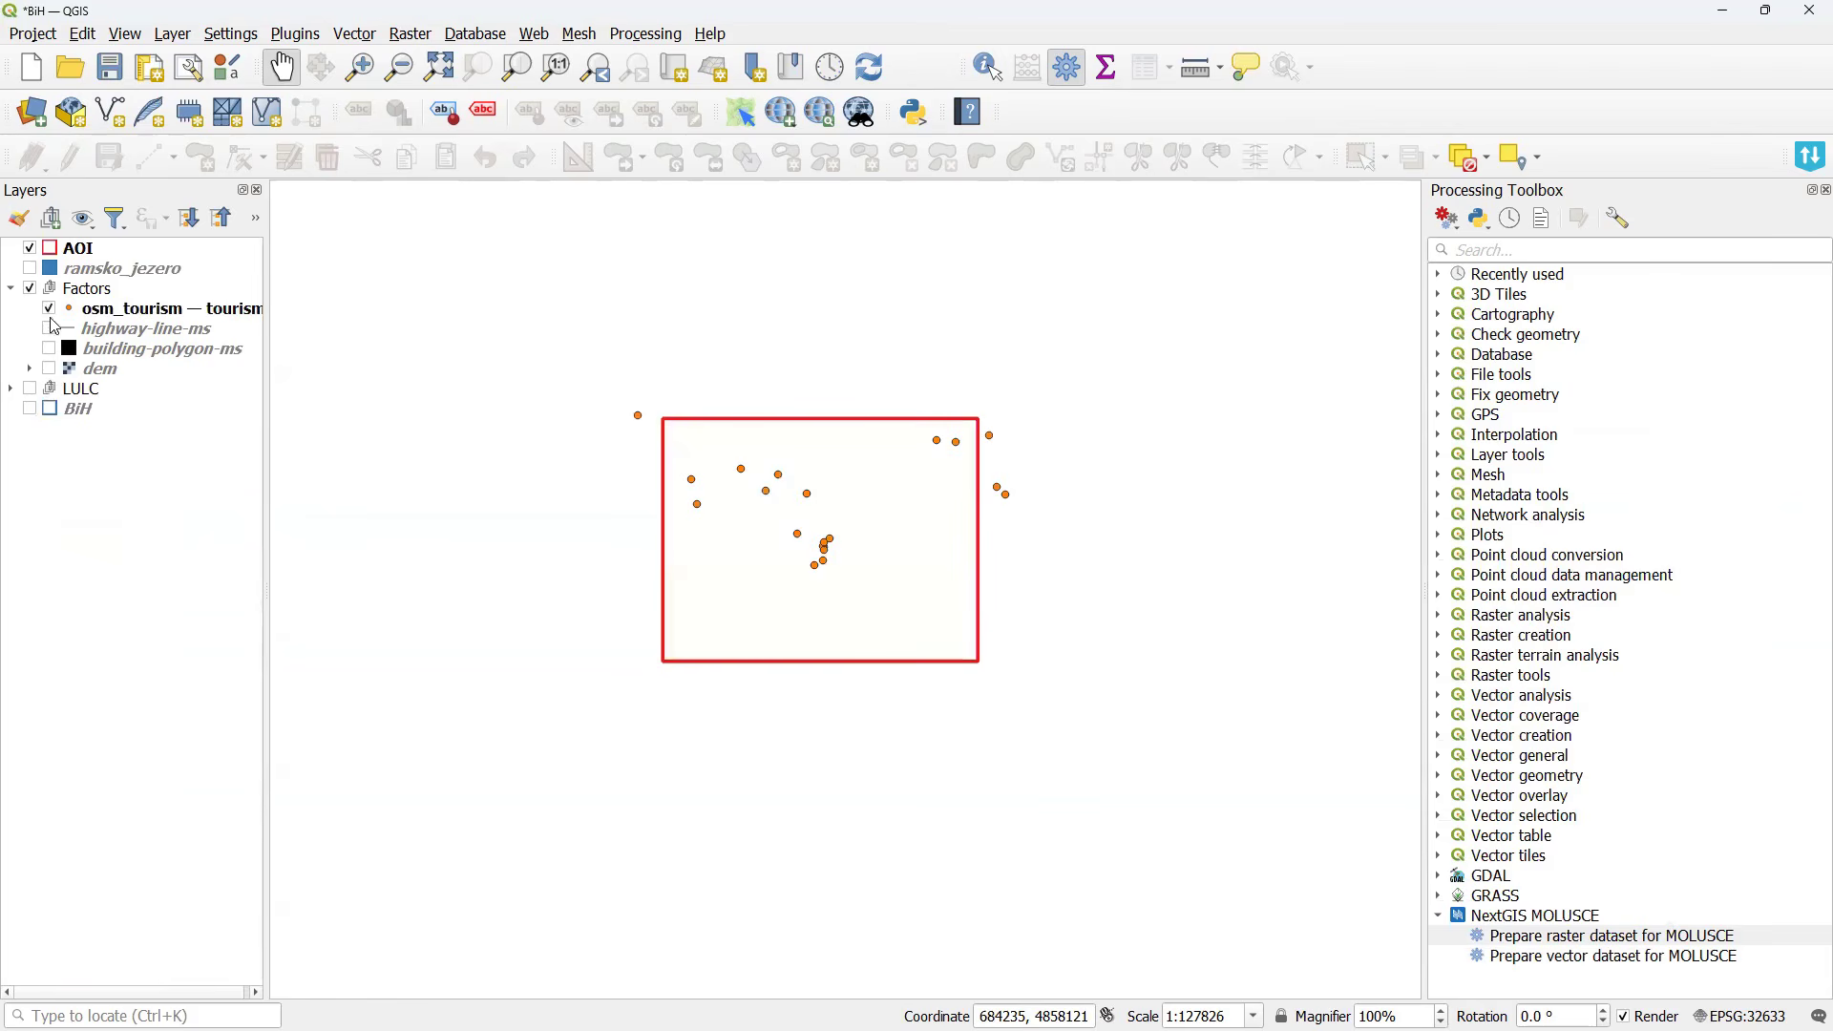
{"action": "left_click_drag", "start_coordinate": [709, 542], "coordinate": [680, 569]}
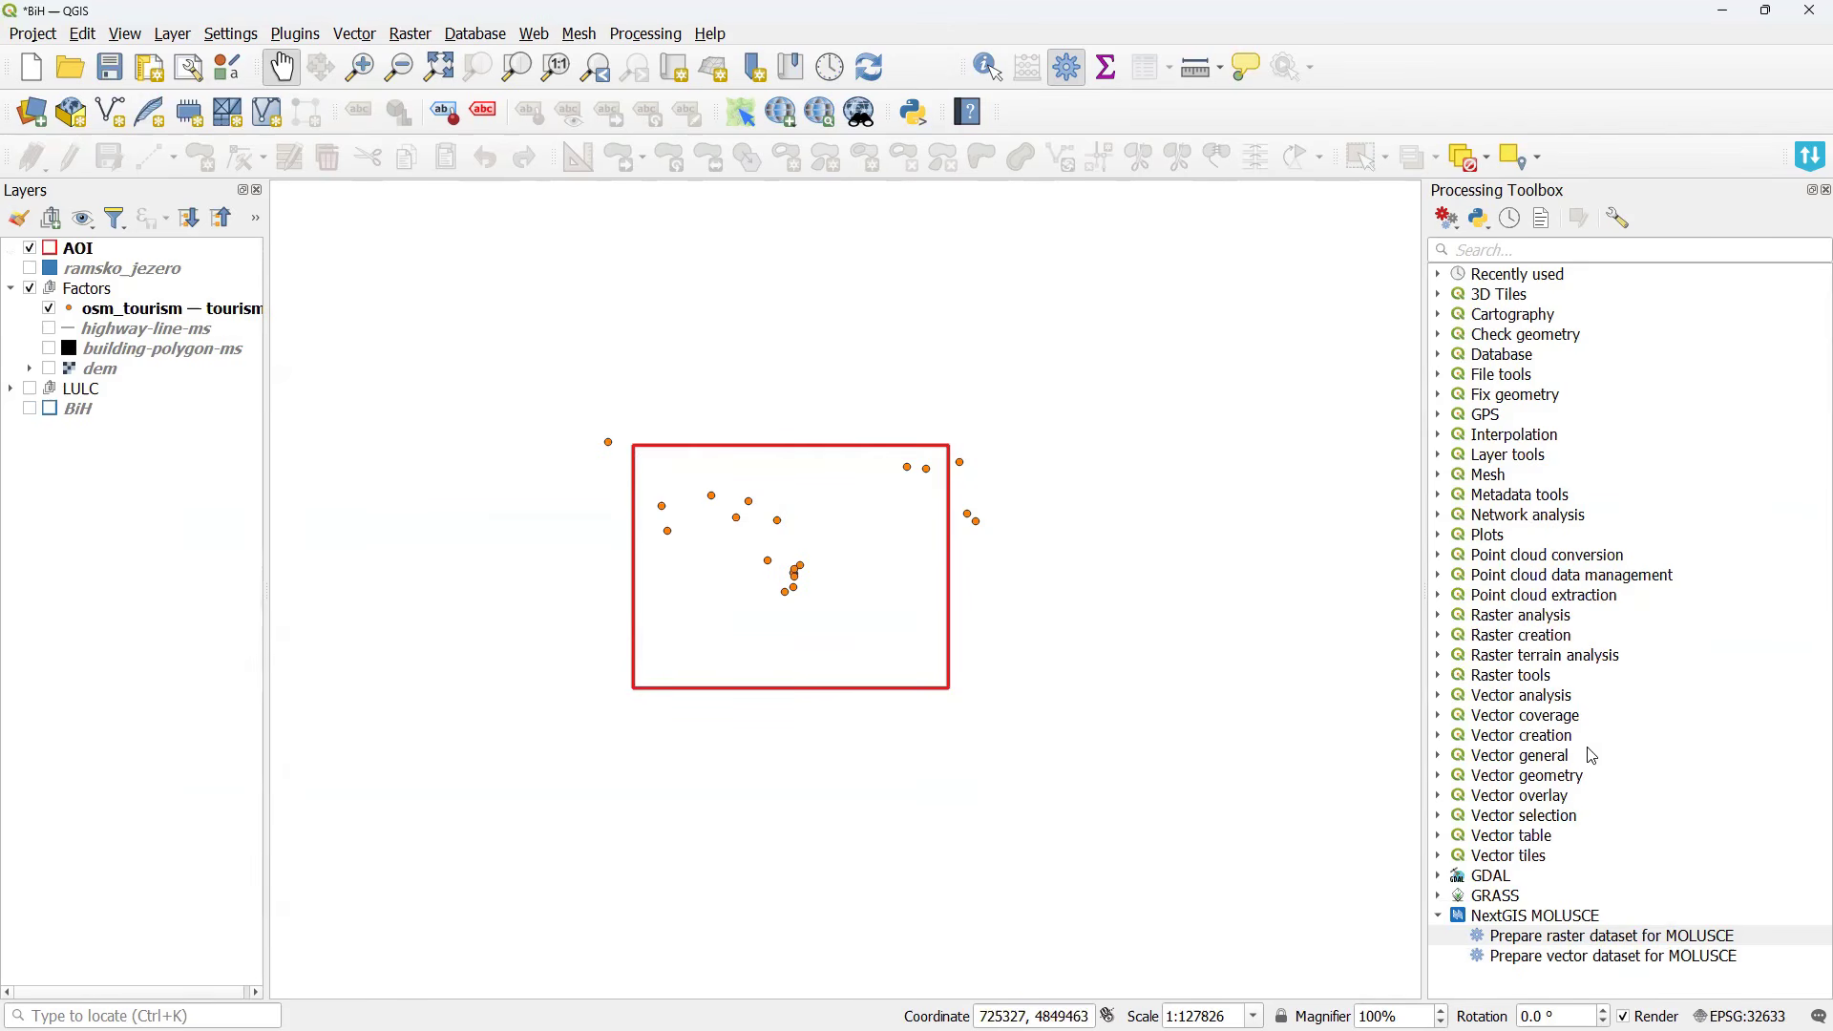
Open Prepare vector dataset for MOLUSCE with osm_tourism — tourism as the vector layer and esri_2018_prepared as the reference raster.
{"action": "left_click", "coordinate": [1671, 959]}
{"action": "double_click", "coordinate": [1671, 959]}
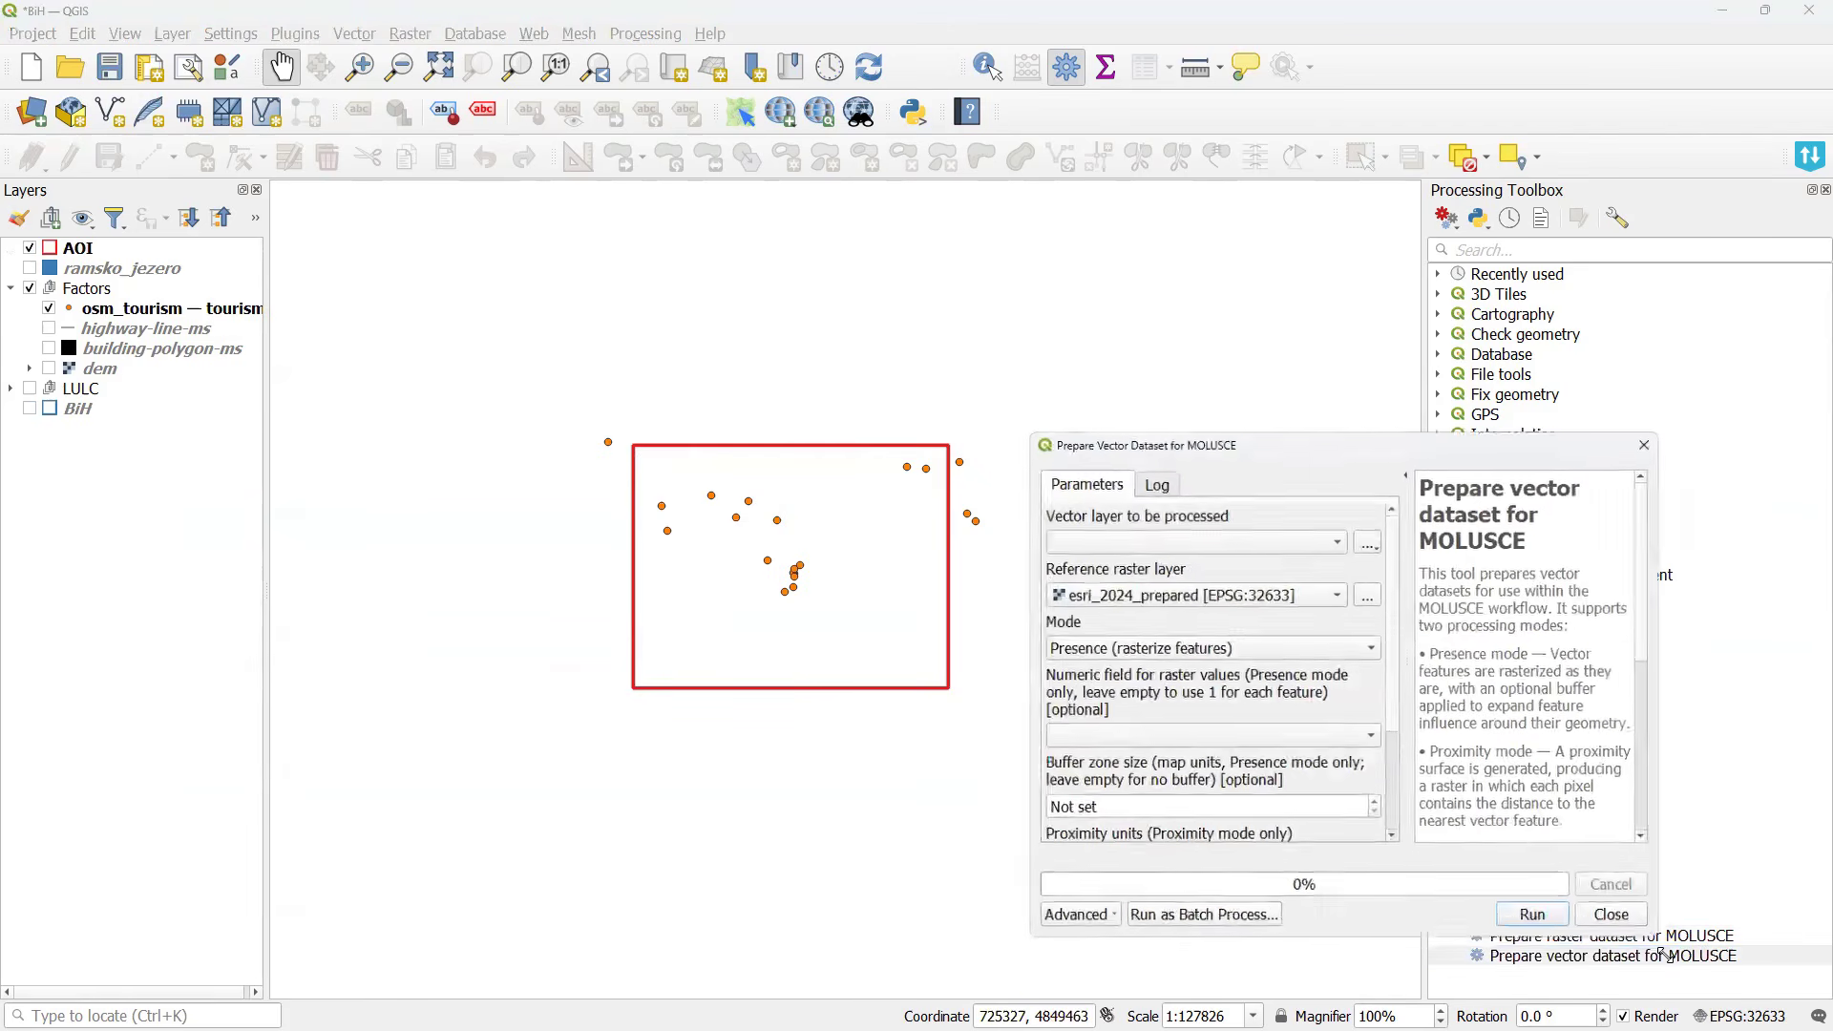
{"action": "left_click", "coordinate": [1189, 536]}
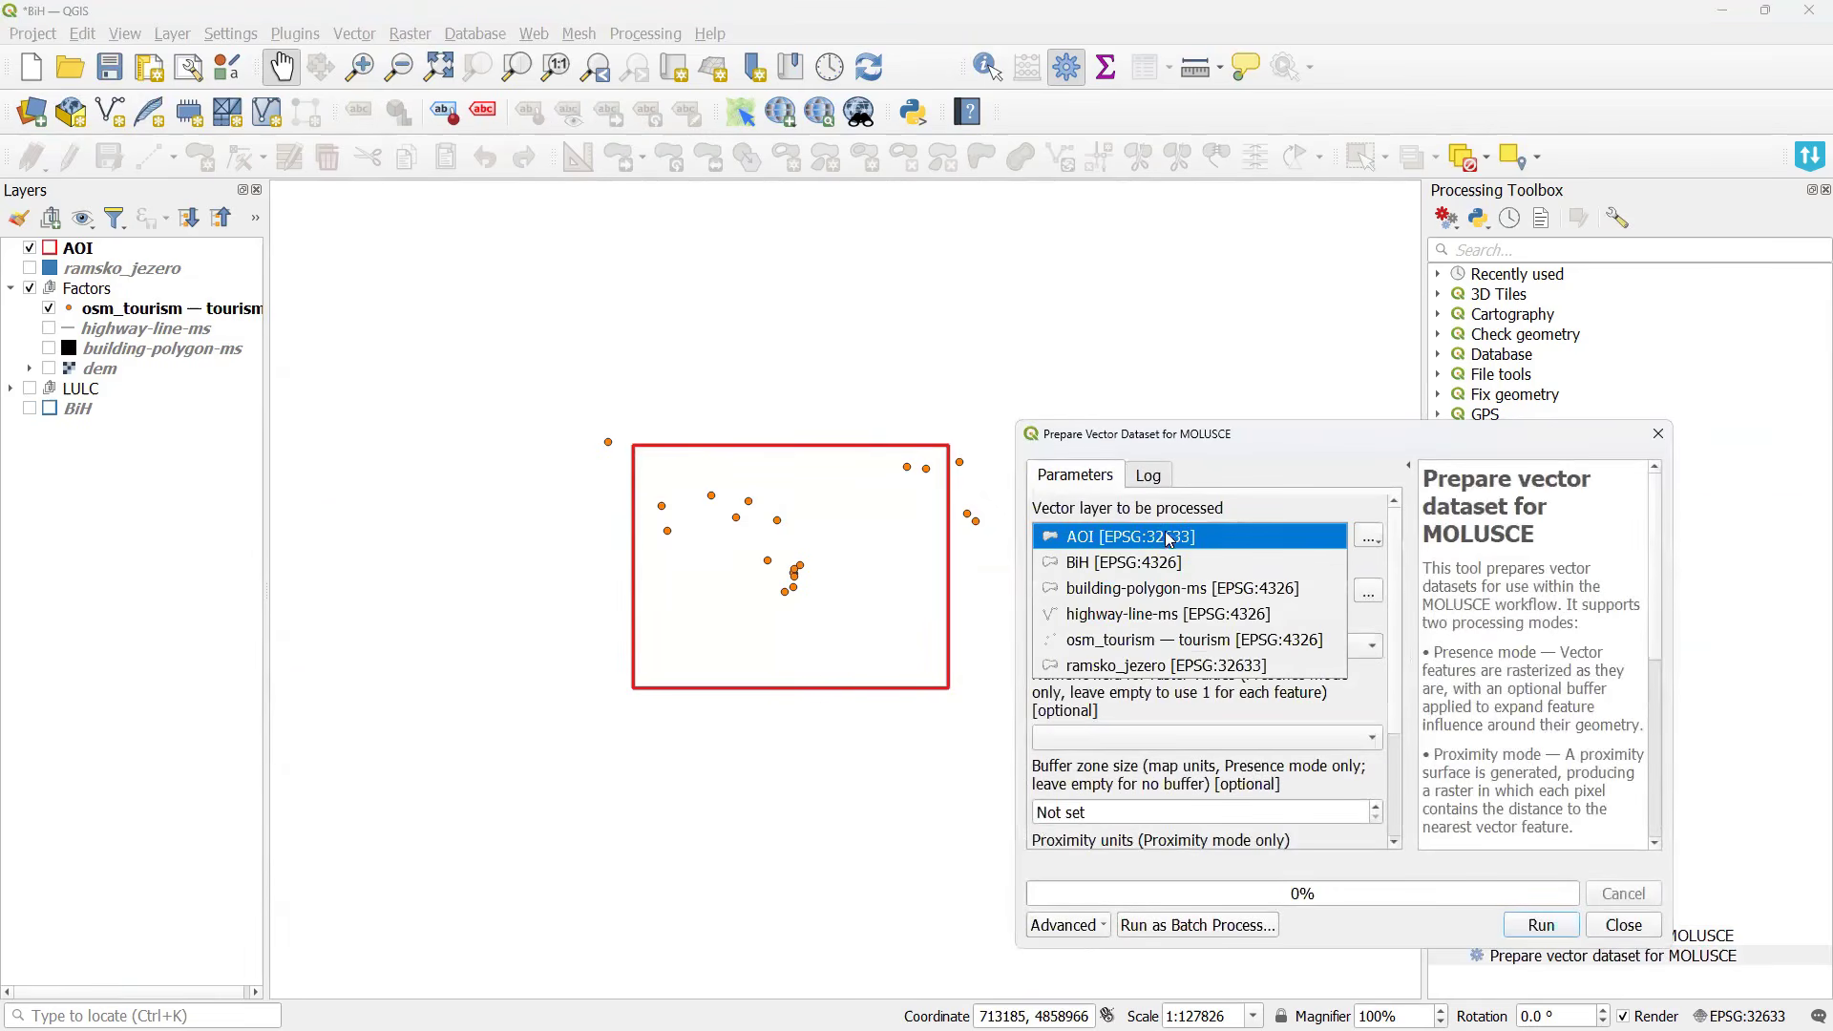
{"action": "left_click", "coordinate": [1184, 638]}
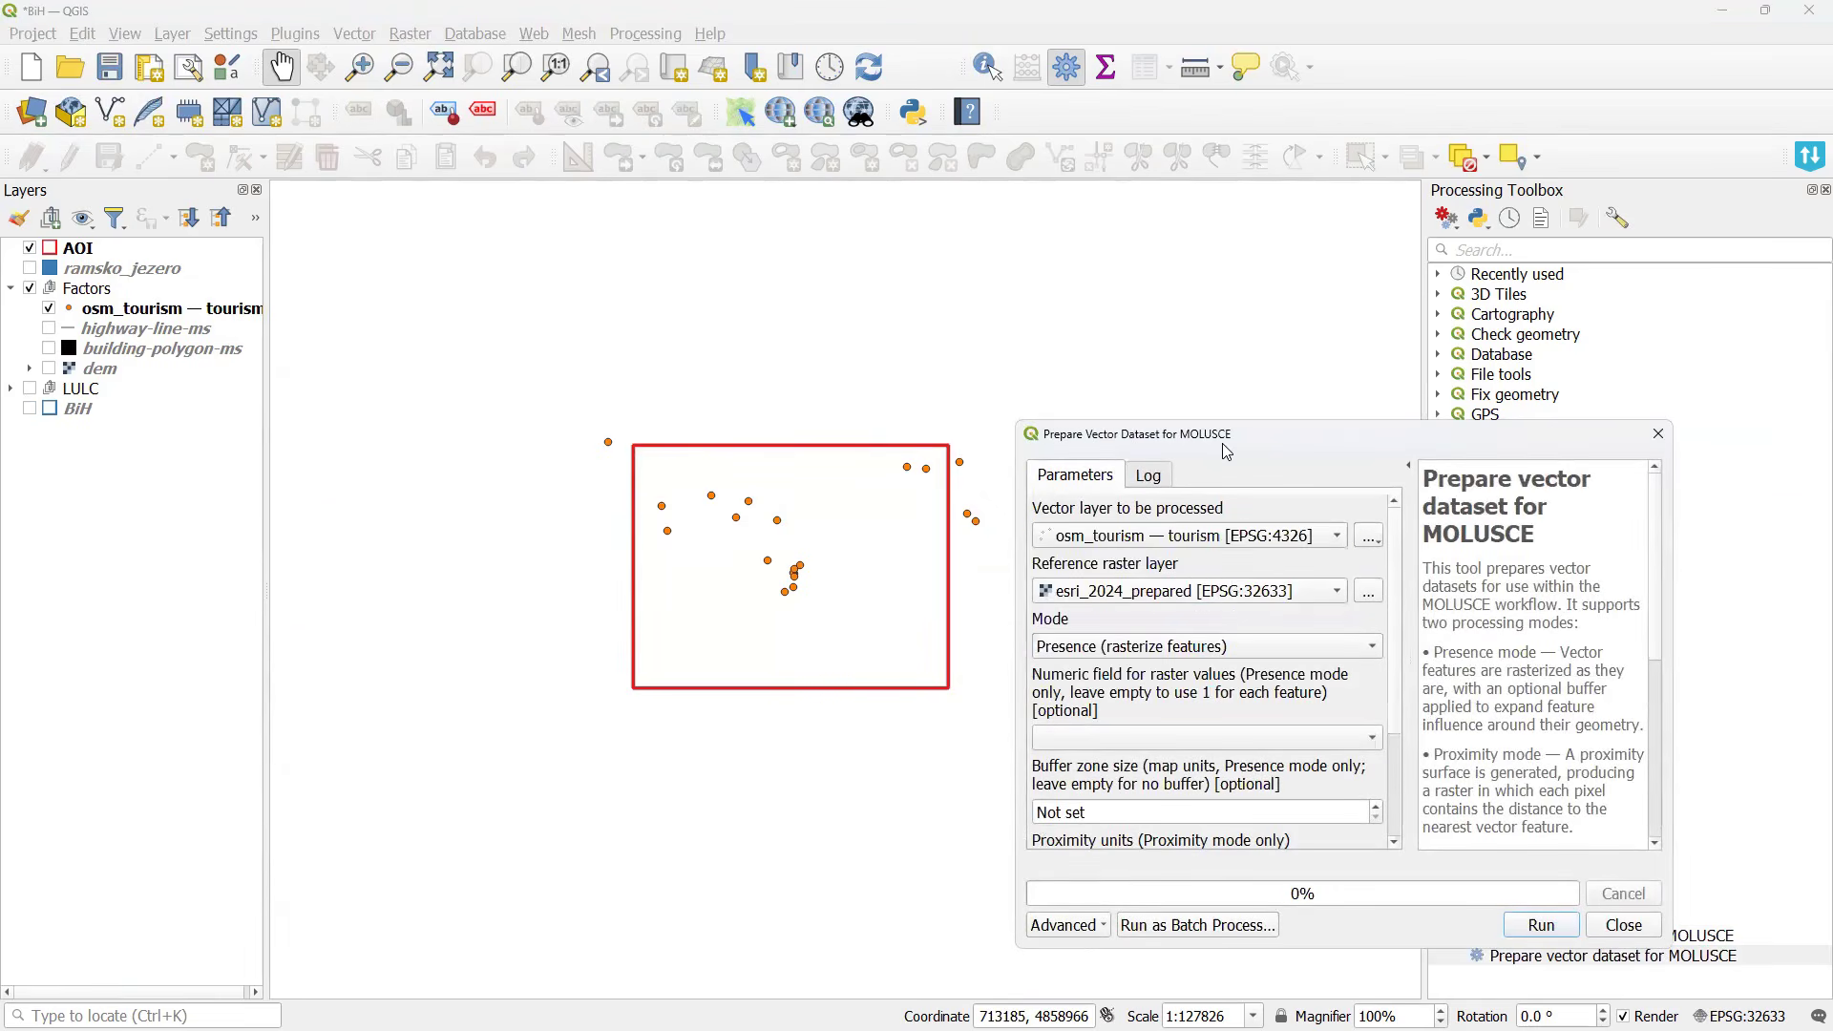
{"action": "left_click_drag", "start_coordinate": [1227, 450], "coordinate": [992, 338]}
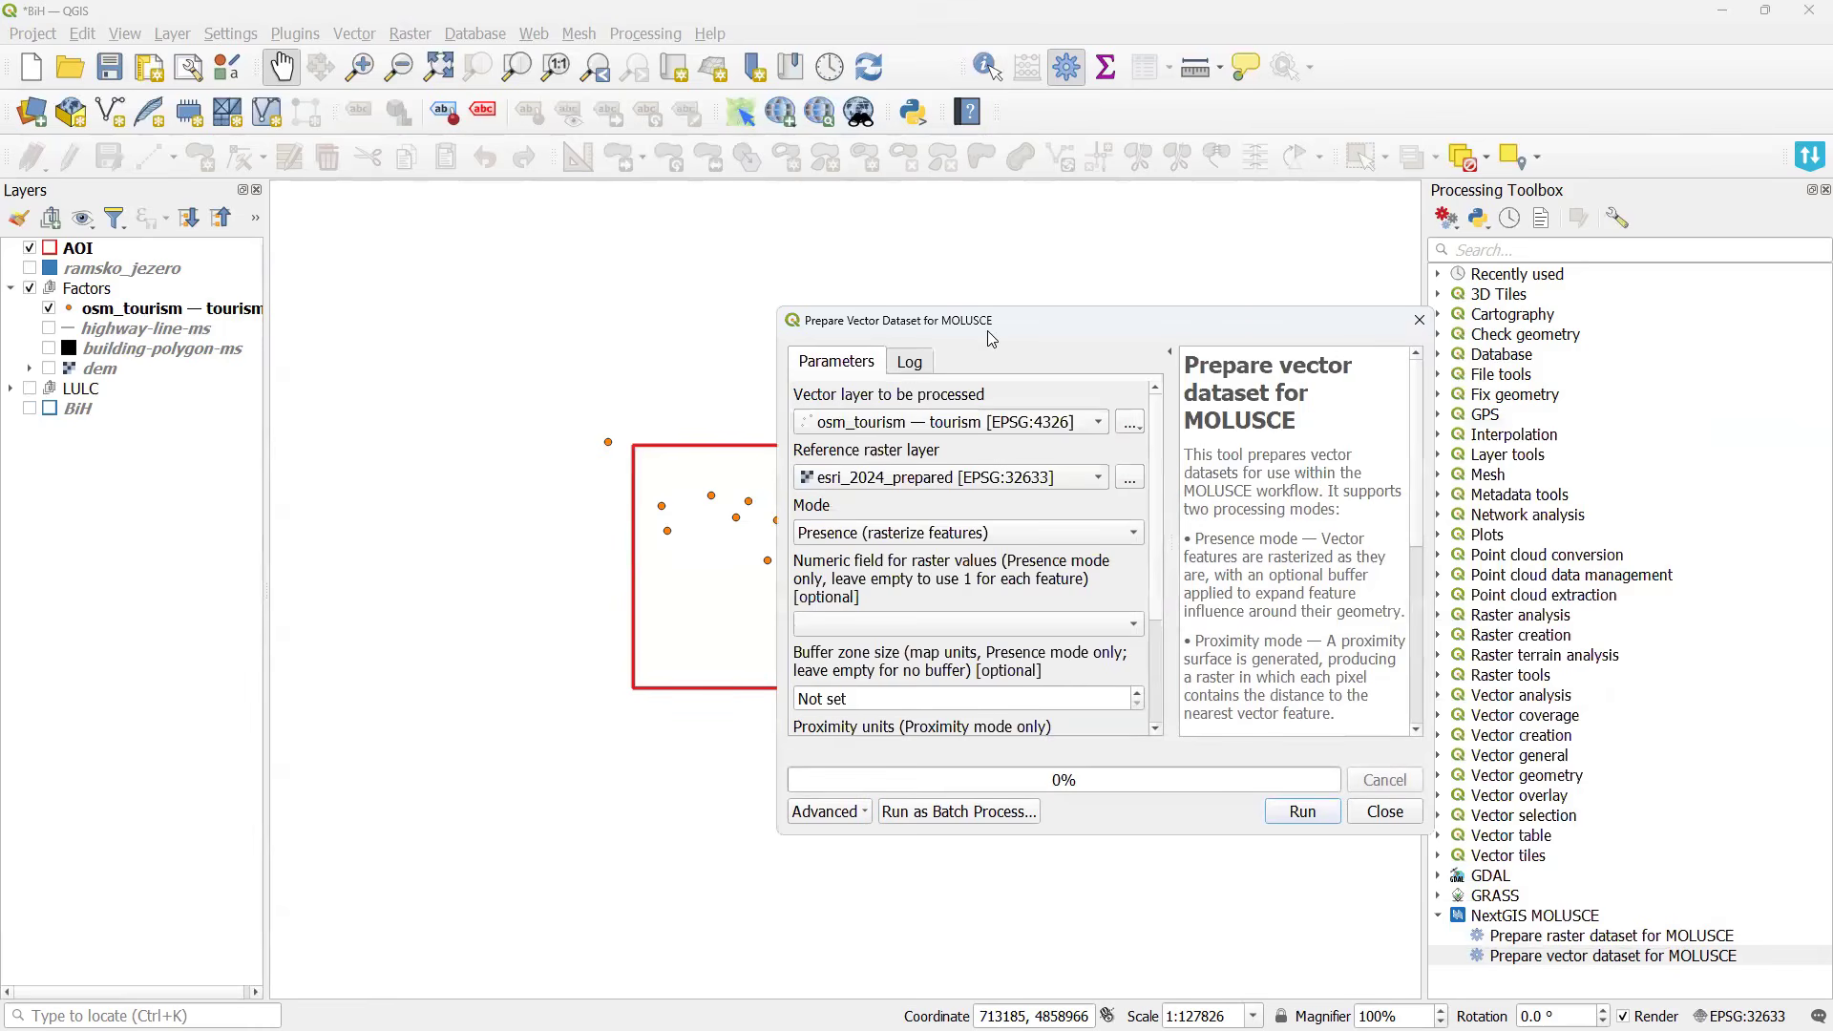
{"action": "left_click", "coordinate": [1036, 477]}
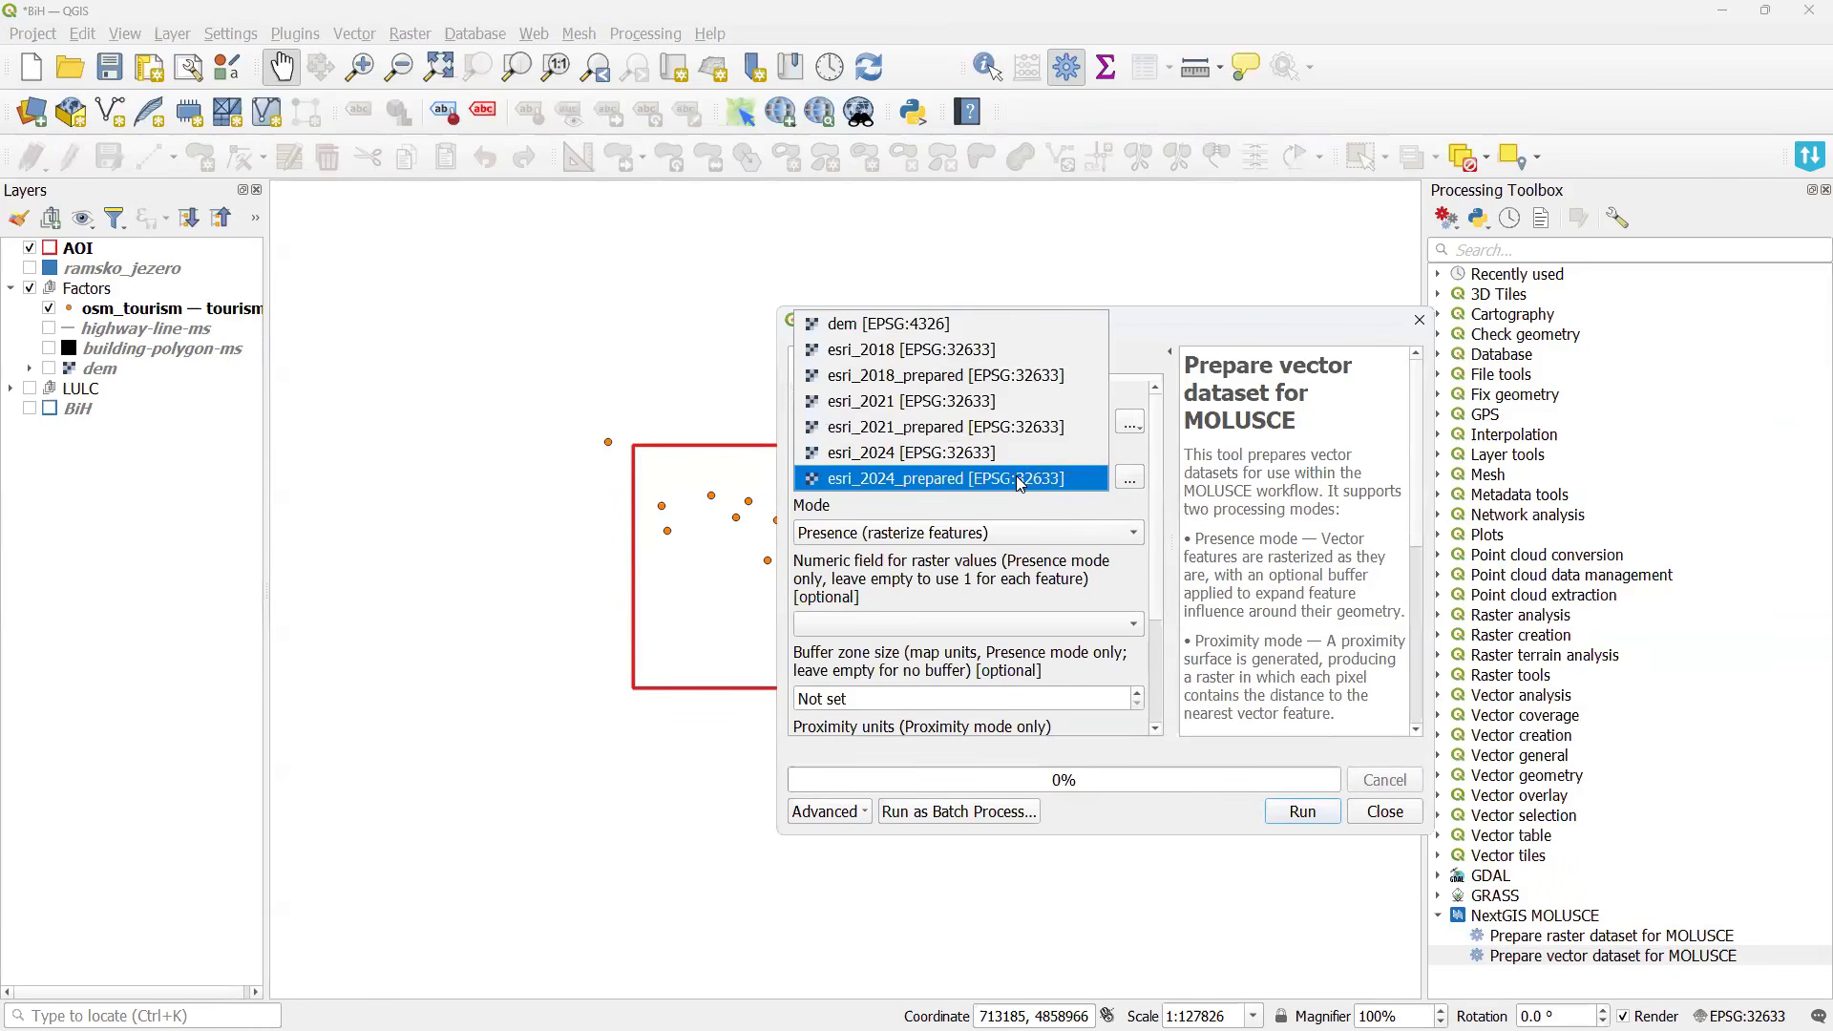
{"action": "left_click", "coordinate": [956, 376]}
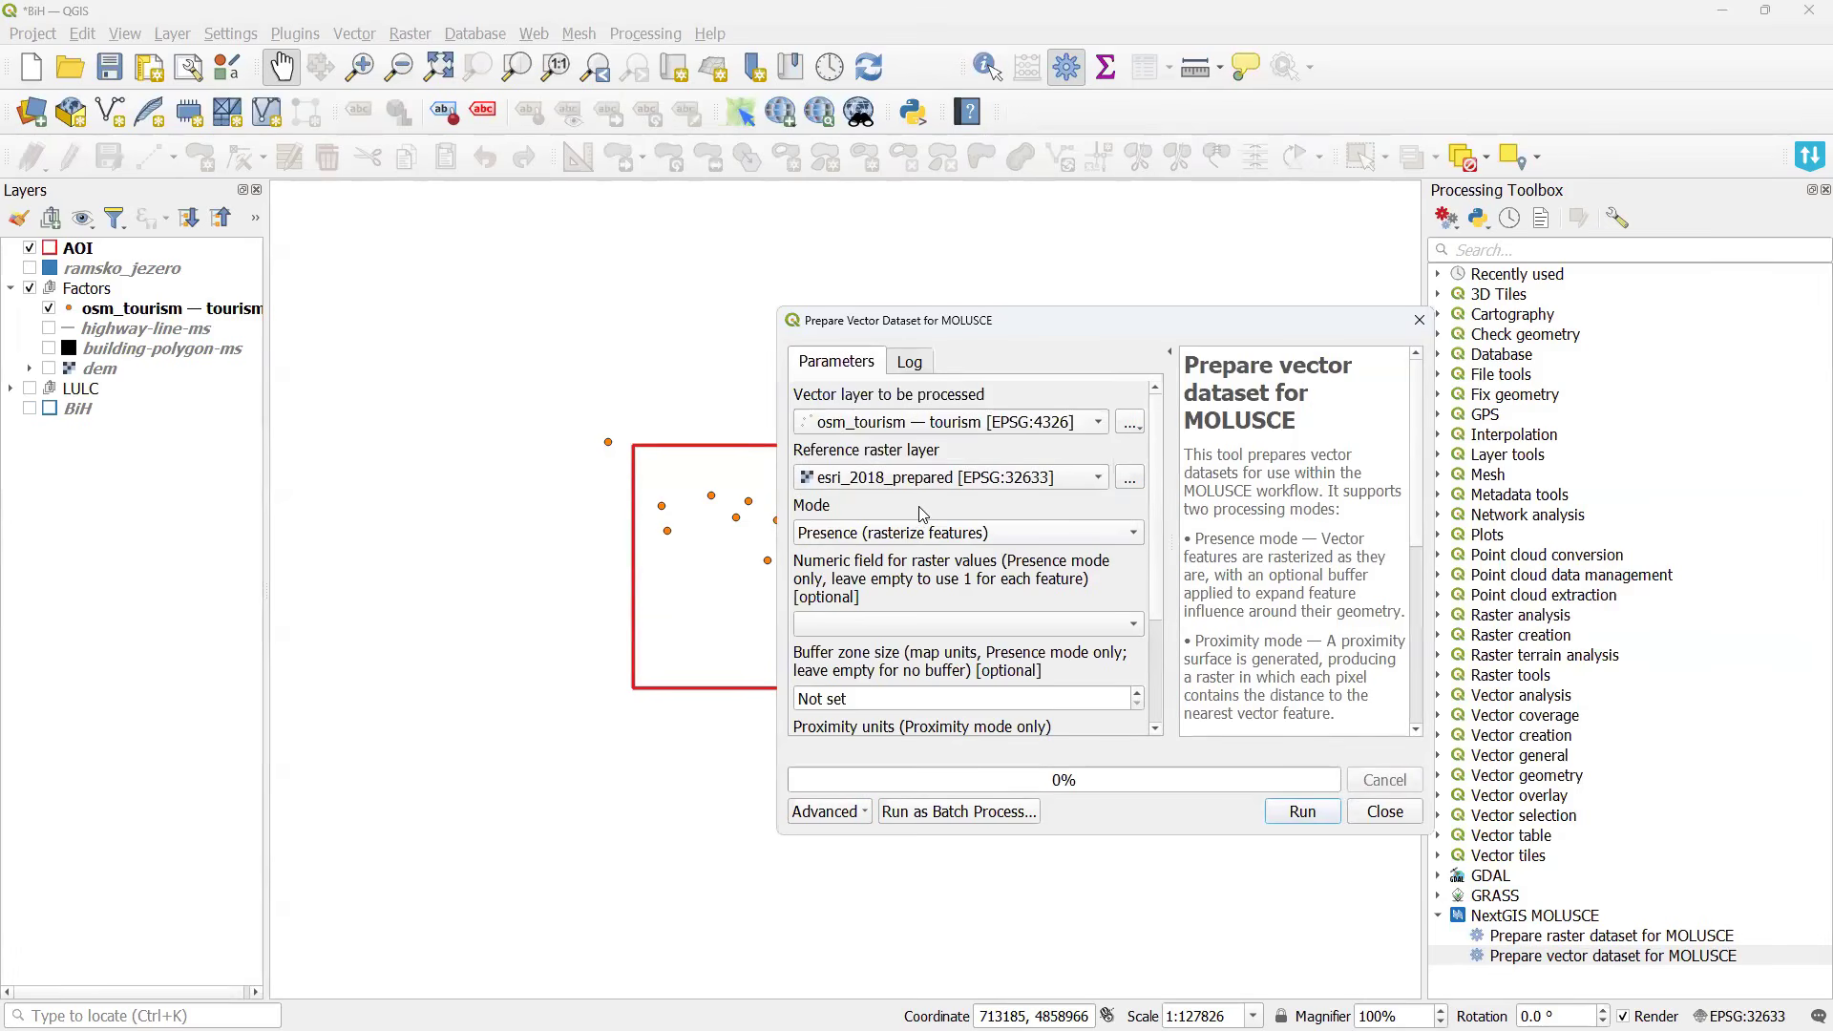
Set the vector preparation mode to Proximity (distance to nearest feature) for the osm_tourism layer.
{"action": "left_click", "coordinate": [1094, 537]}
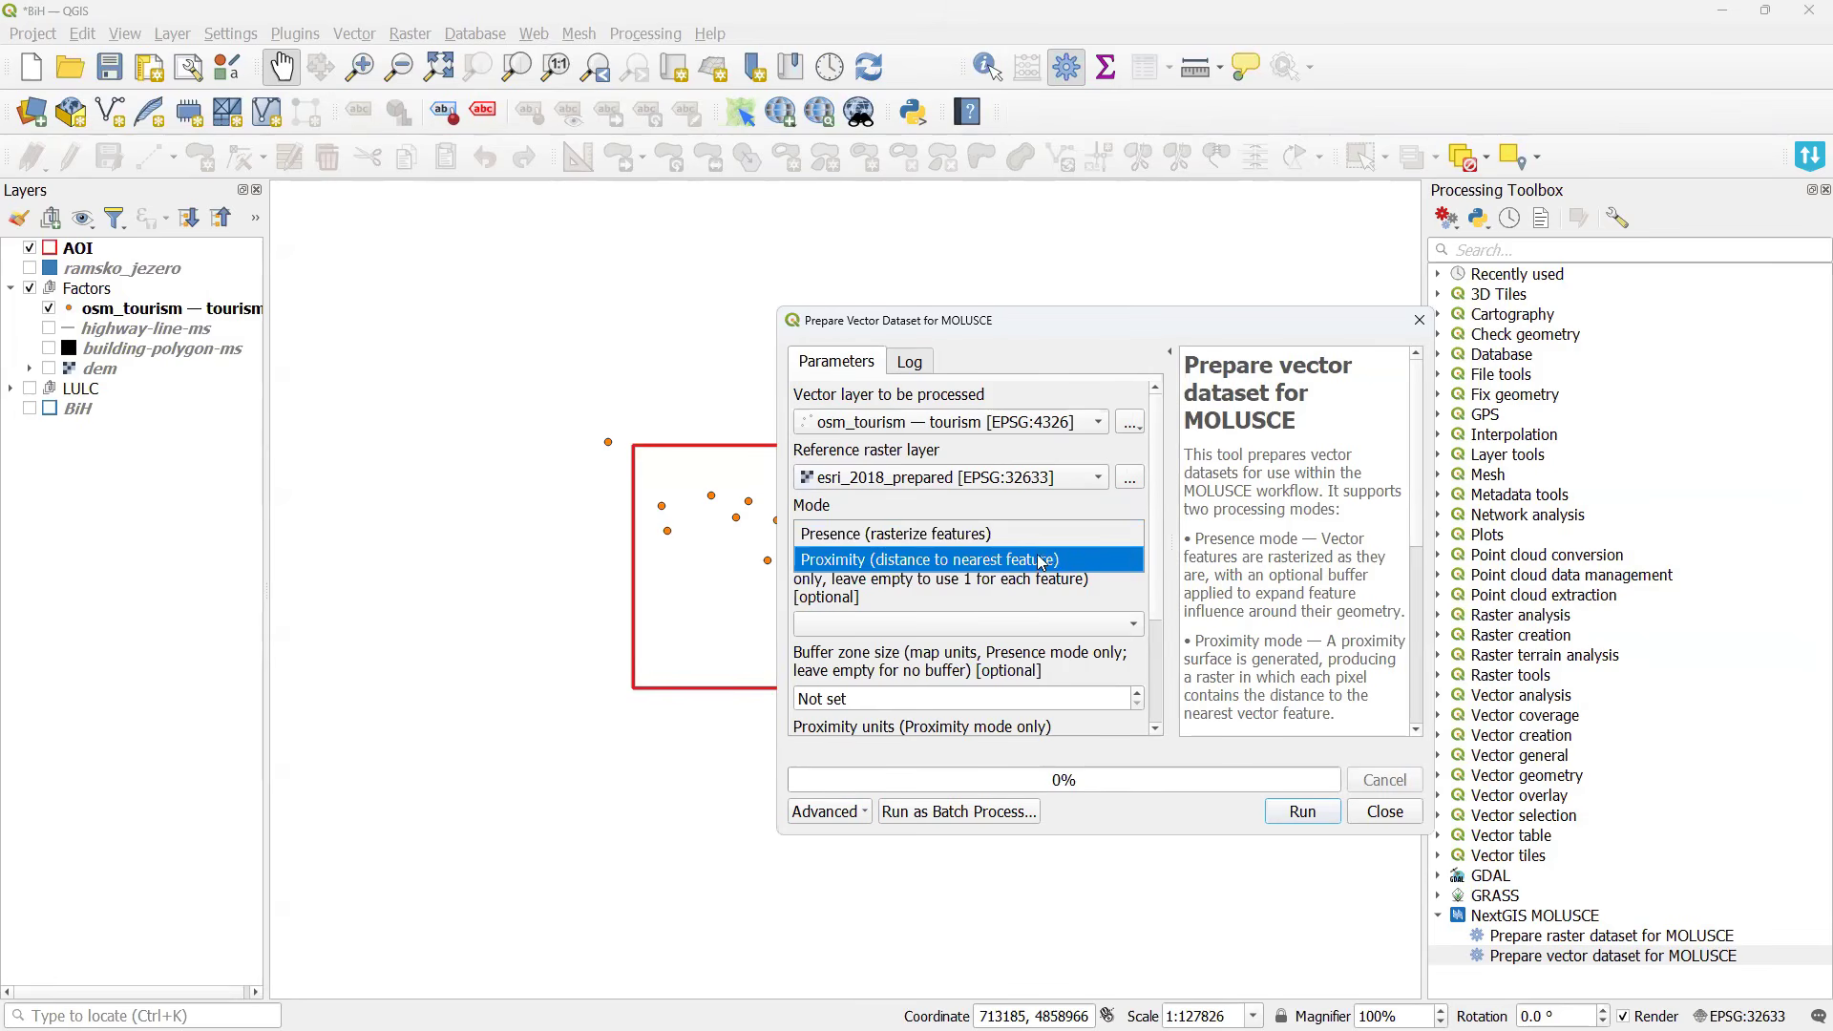
{"action": "left_click", "coordinate": [952, 562]}
{"action": "scroll", "coordinate": [1158, 611], "scroll_direction": "down", "scroll_amount": 2}
{"action": "scroll", "coordinate": [1157, 627], "scroll_direction": "down", "scroll_amount": 1}
Save the output raster as tourism_proximity in the process folder and run the vector dataset preparation.
{"action": "left_click", "coordinate": [1131, 652]}
{"action": "left_click", "coordinate": [1150, 704]}
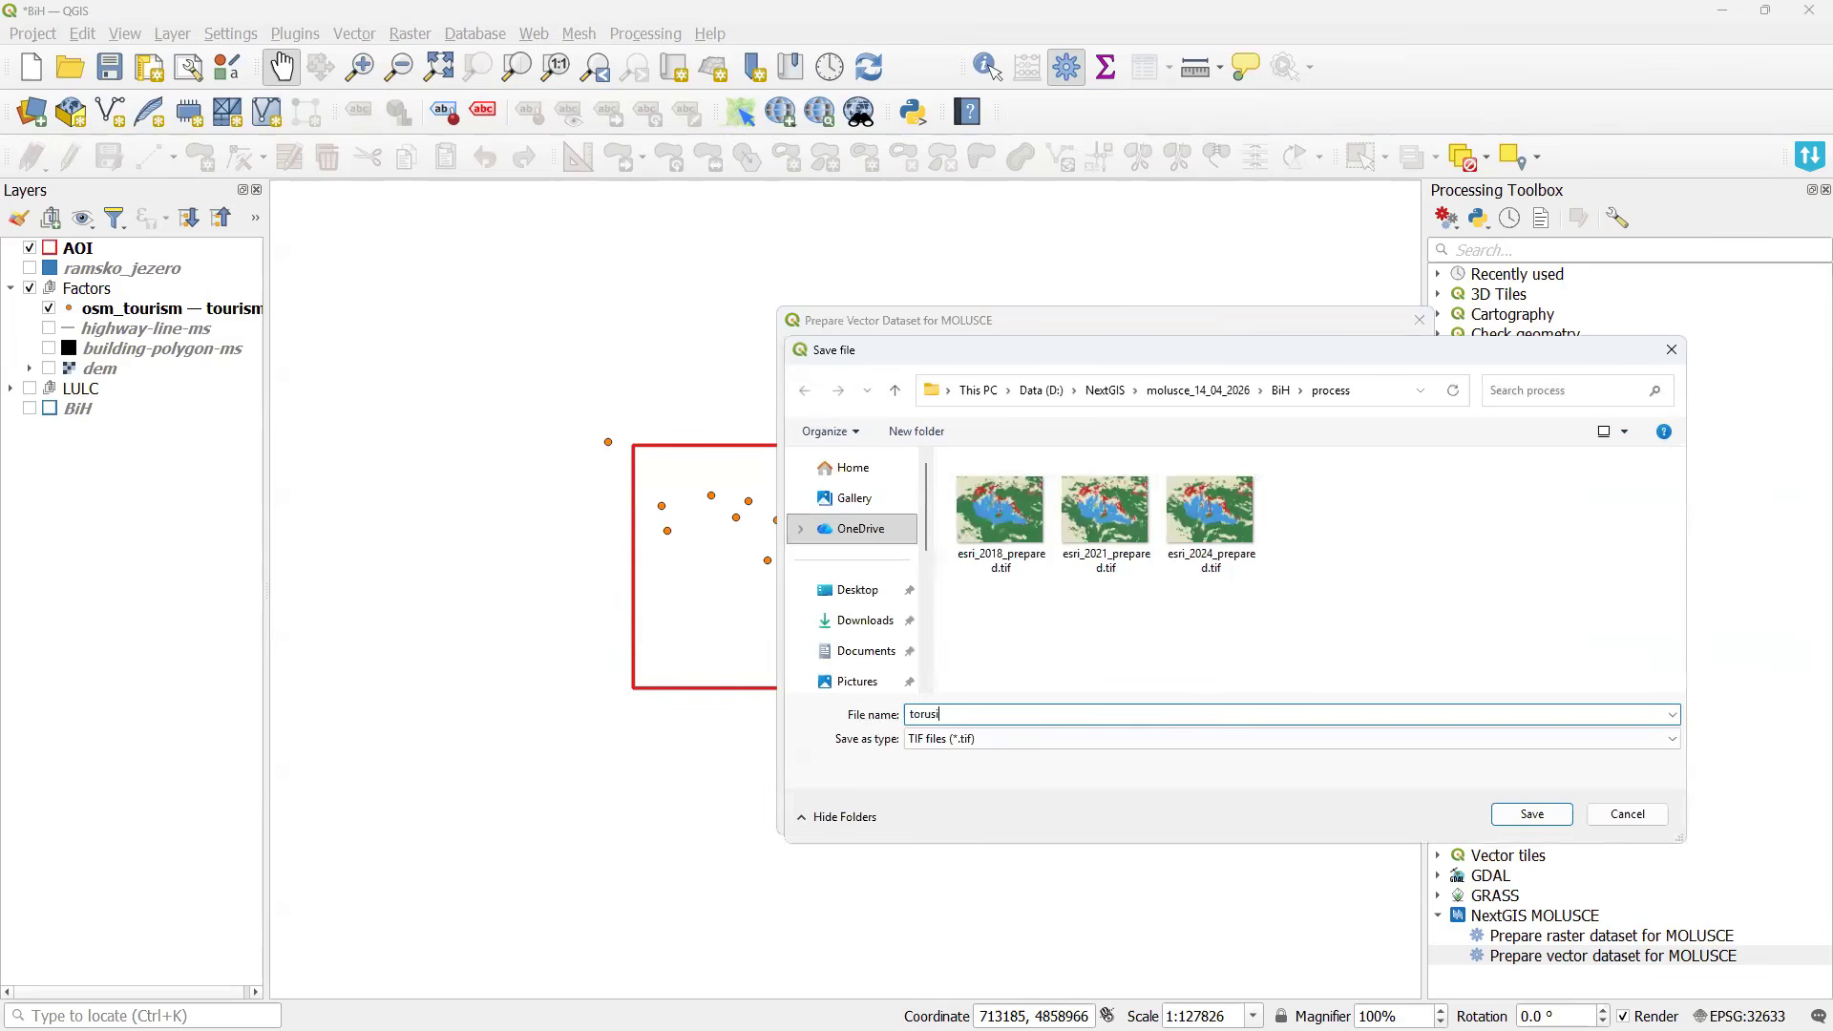
{"action": "type", "text": "torusim_proximity"}
{"action": "key", "text": "Delete"}
{"action": "key", "text": "Right"}
{"action": "type", "text": "r"}
{"action": "key", "text": "Delete"}
{"action": "key", "text": "Right"}
{"action": "type", "text": "s"}
{"action": "left_click", "coordinate": [1534, 818]}
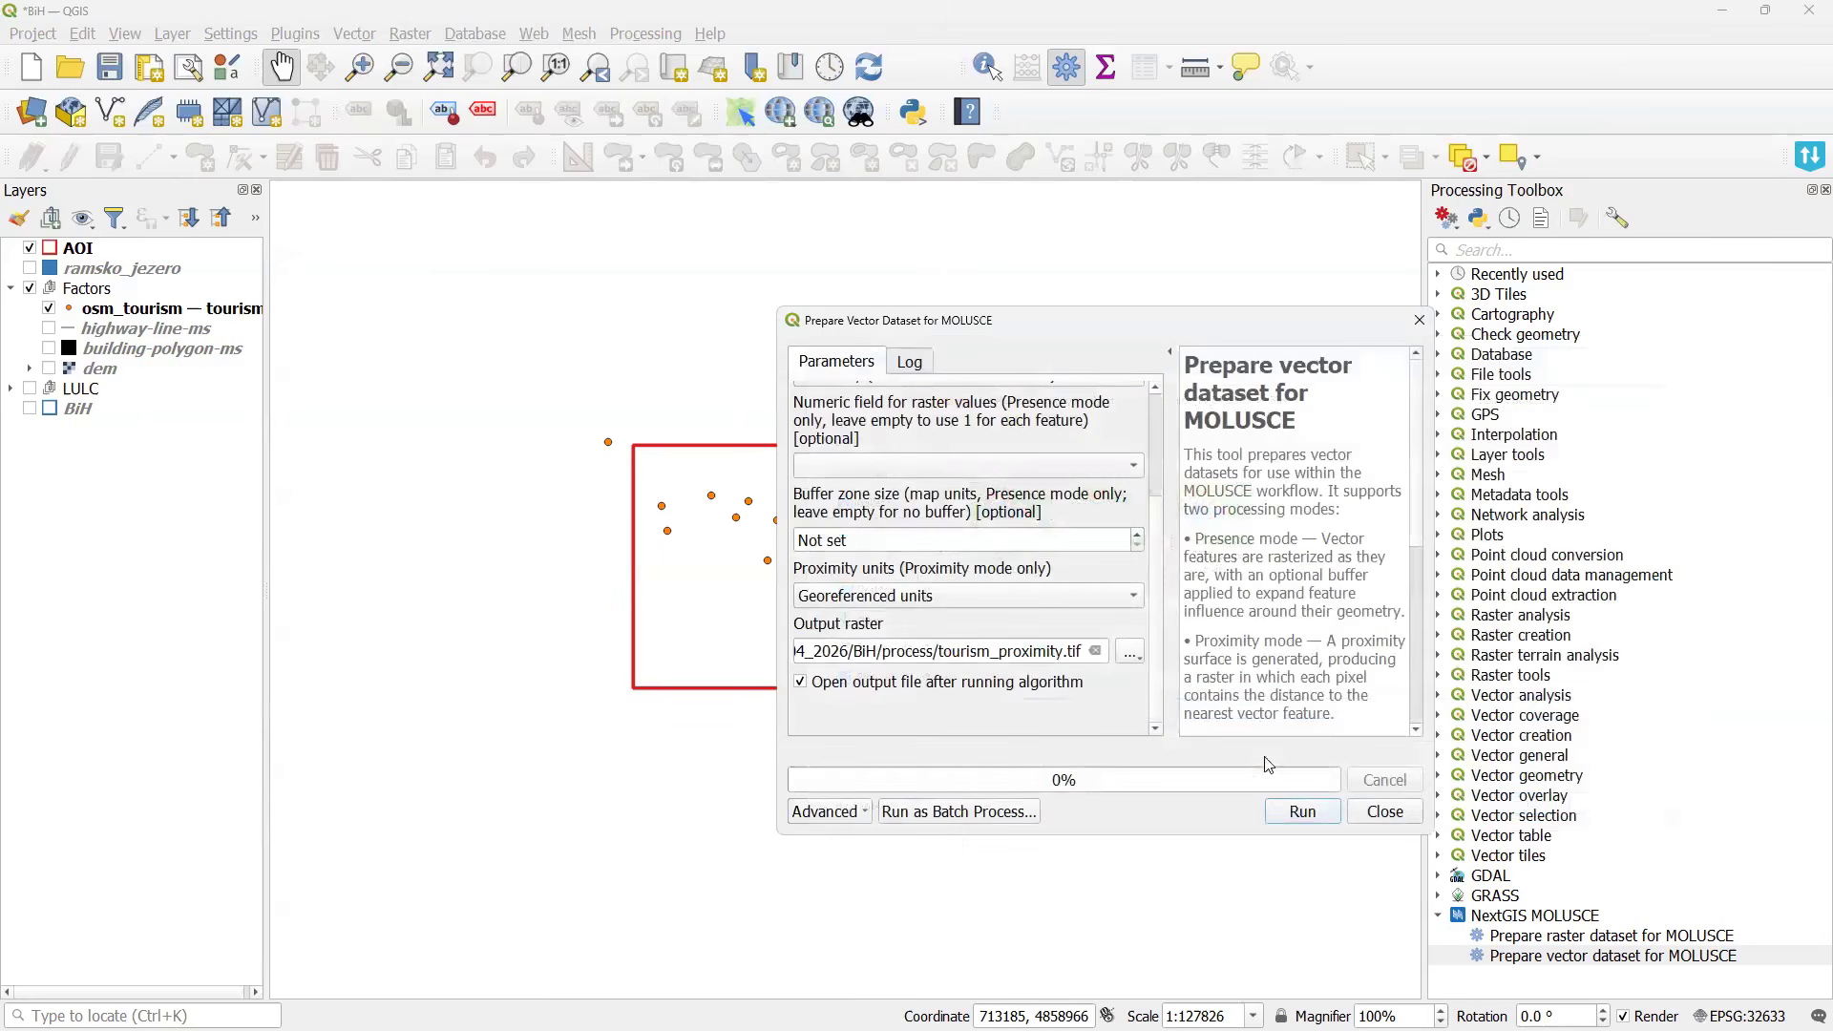
{"action": "left_click", "coordinate": [1302, 813]}
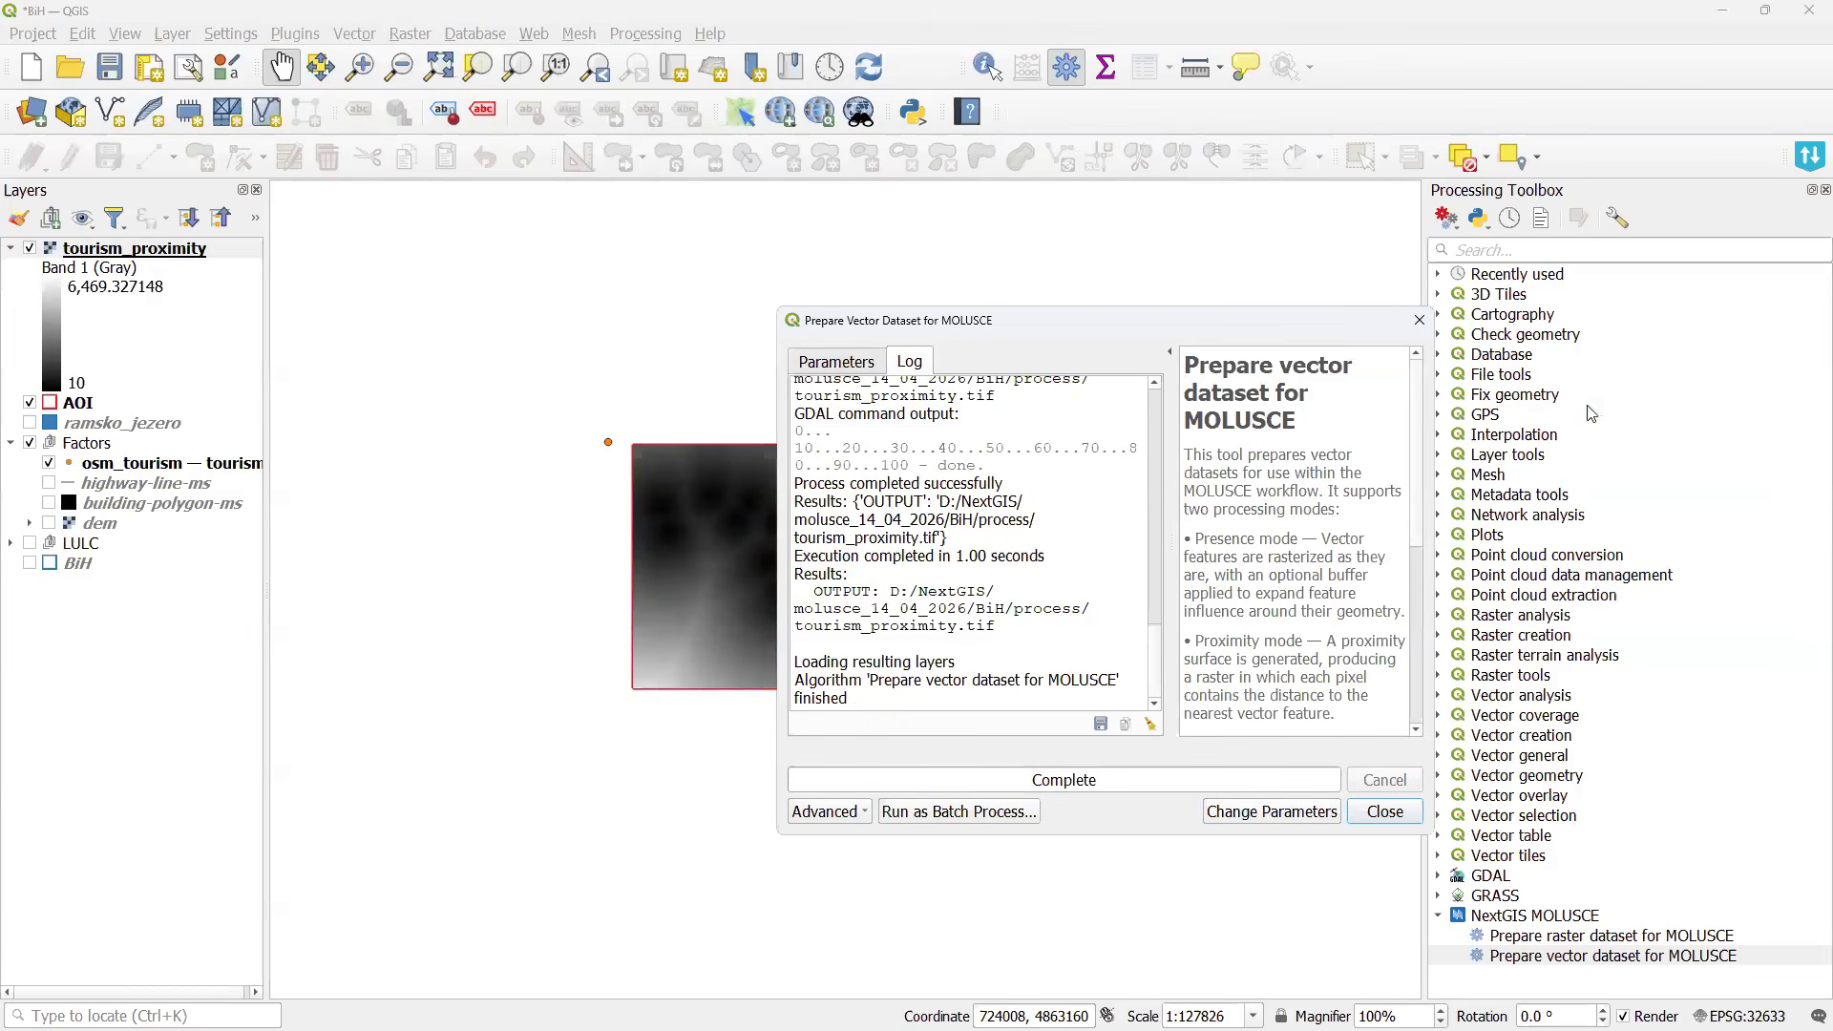
Identify the distance values at two locations on the tourism_proximity raster, keeping the preparation dialog clear of the map.
{"action": "left_click_drag", "start_coordinate": [1343, 332], "coordinate": [1594, 413]}
{"action": "scroll", "coordinate": [748, 559], "scroll_direction": "up", "scroll_amount": 1}
{"action": "left_click_drag", "start_coordinate": [748, 561], "coordinate": [687, 539]}
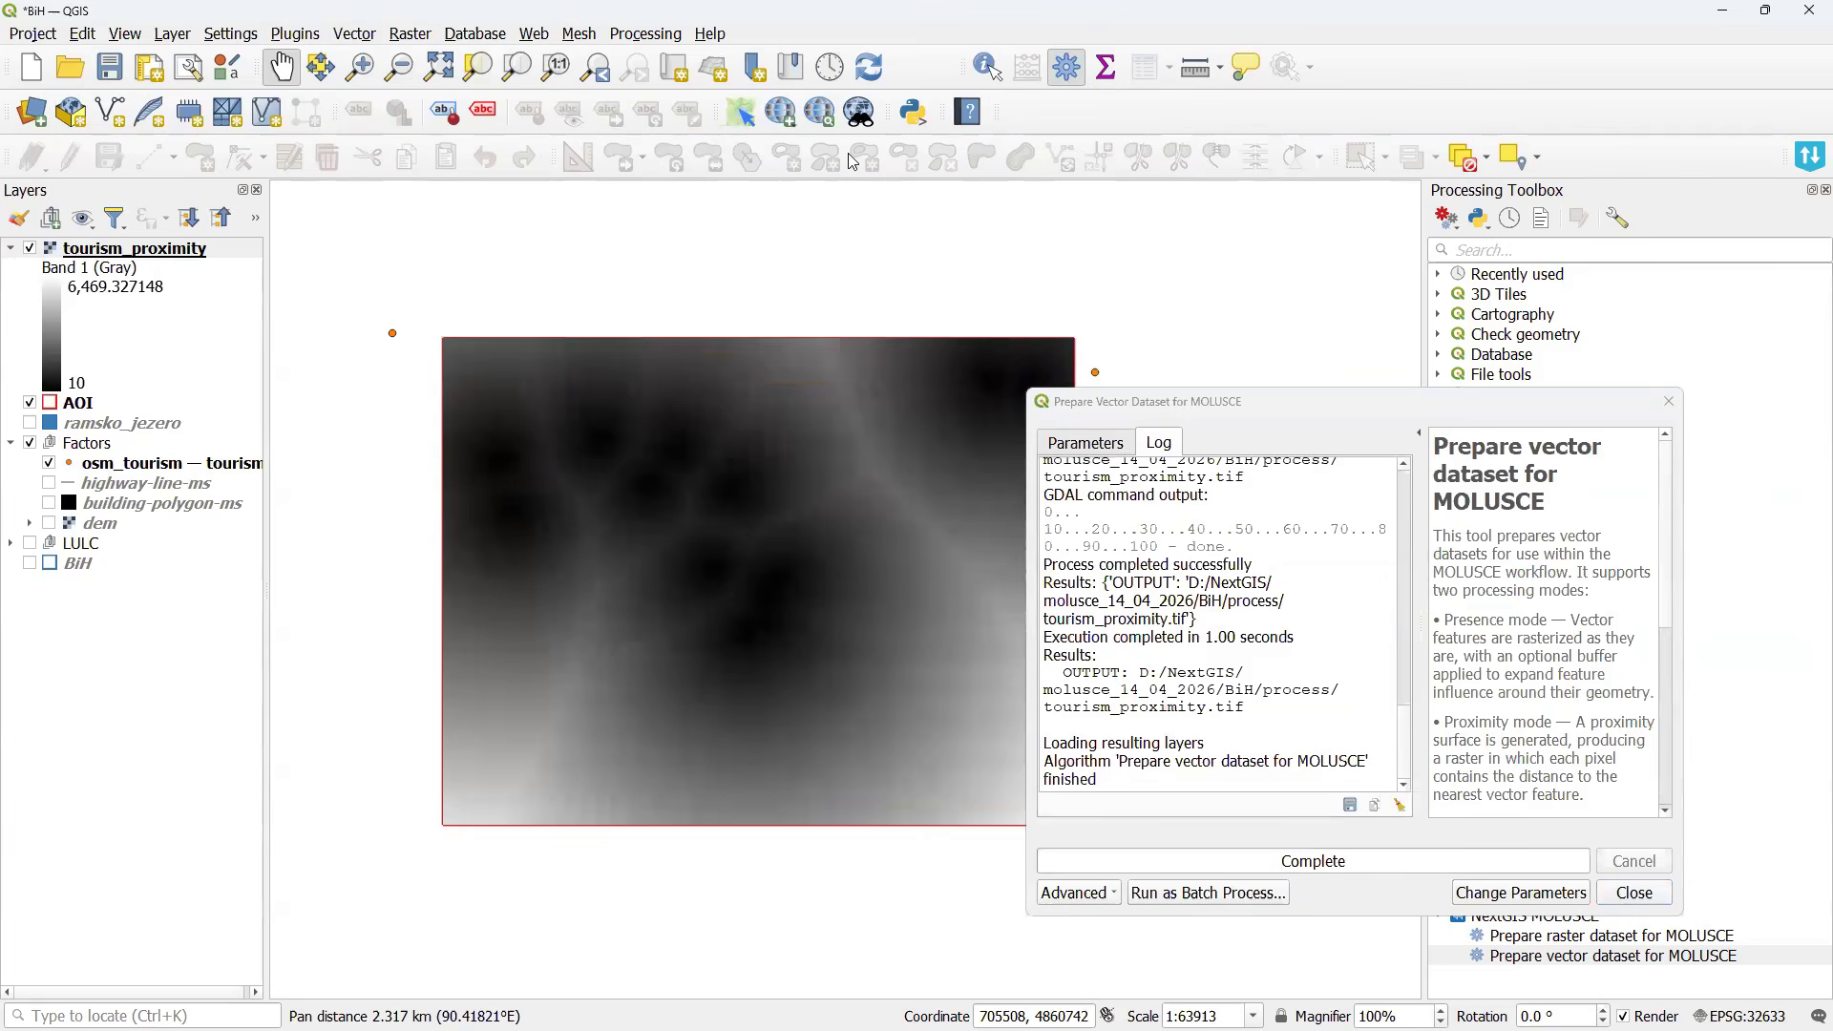
{"action": "left_click", "coordinate": [988, 67]}
{"action": "left_click", "coordinate": [769, 526]}
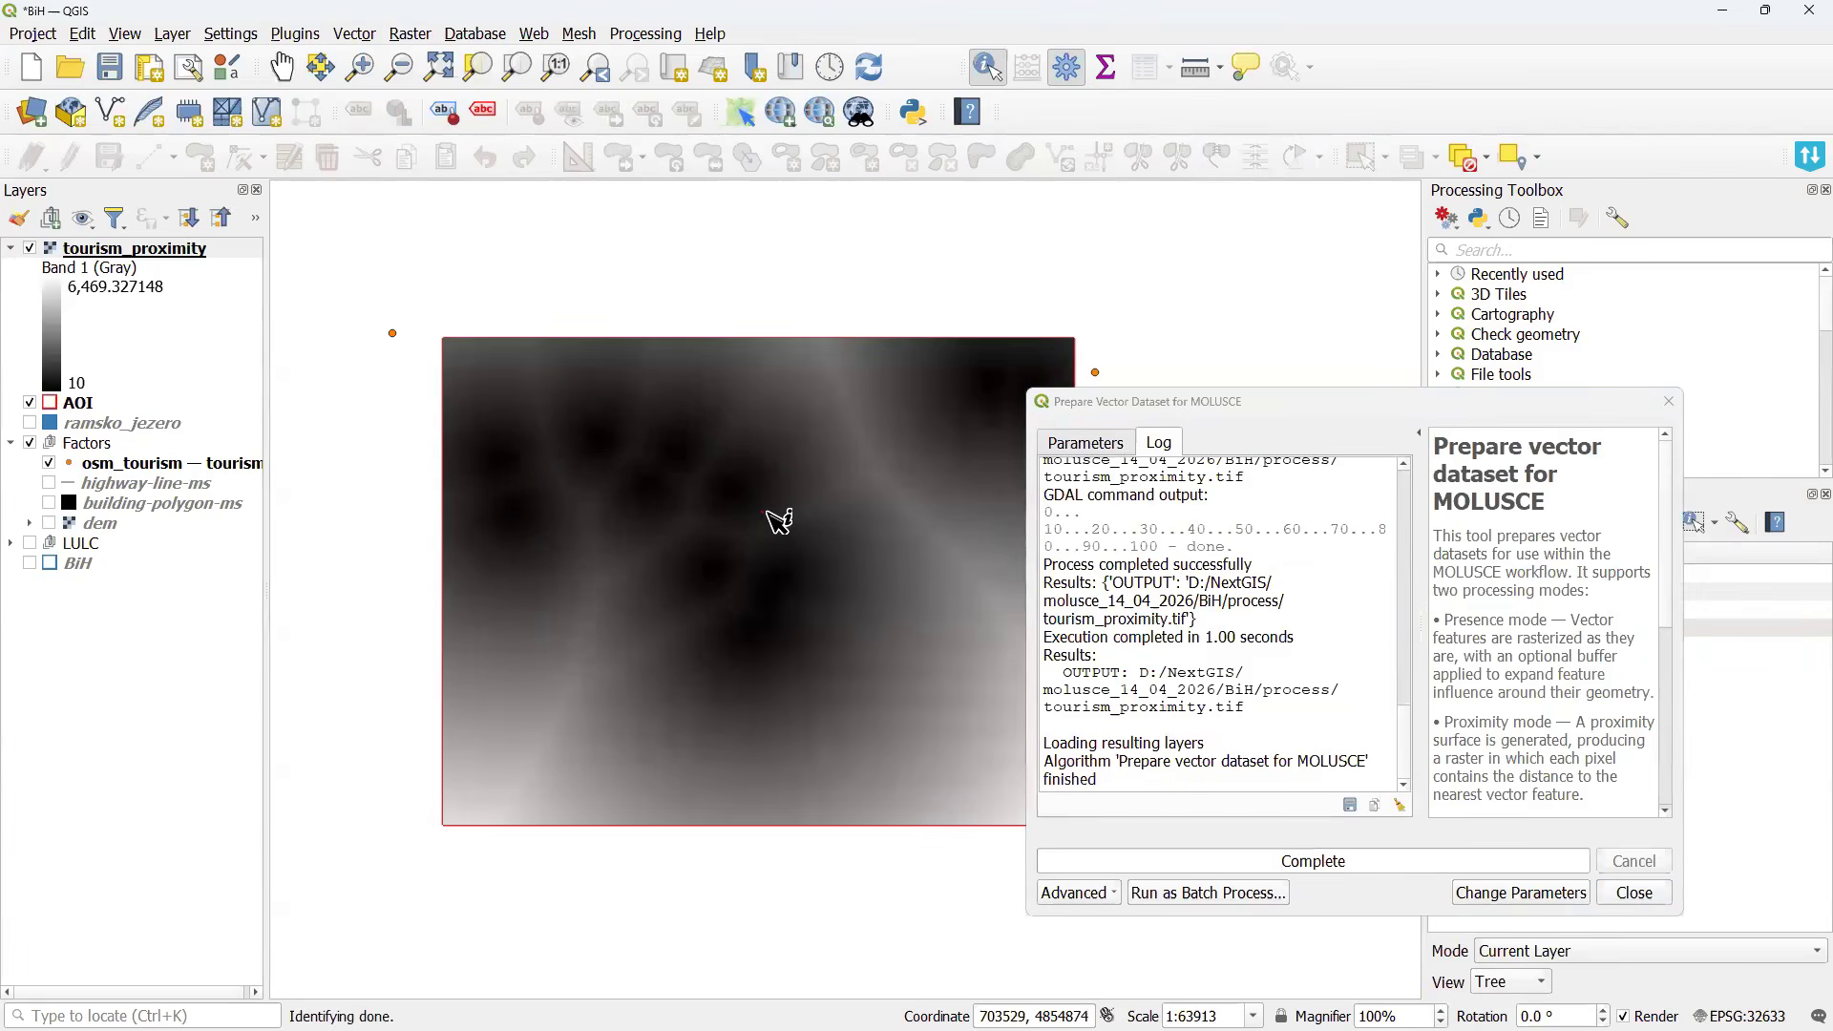
{"action": "scroll", "coordinate": [770, 526], "scroll_direction": "up", "scroll_amount": 1}
{"action": "left_click", "coordinate": [1502, 408]}
{"action": "left_click_drag", "start_coordinate": [1502, 409], "coordinate": [934, 743]}
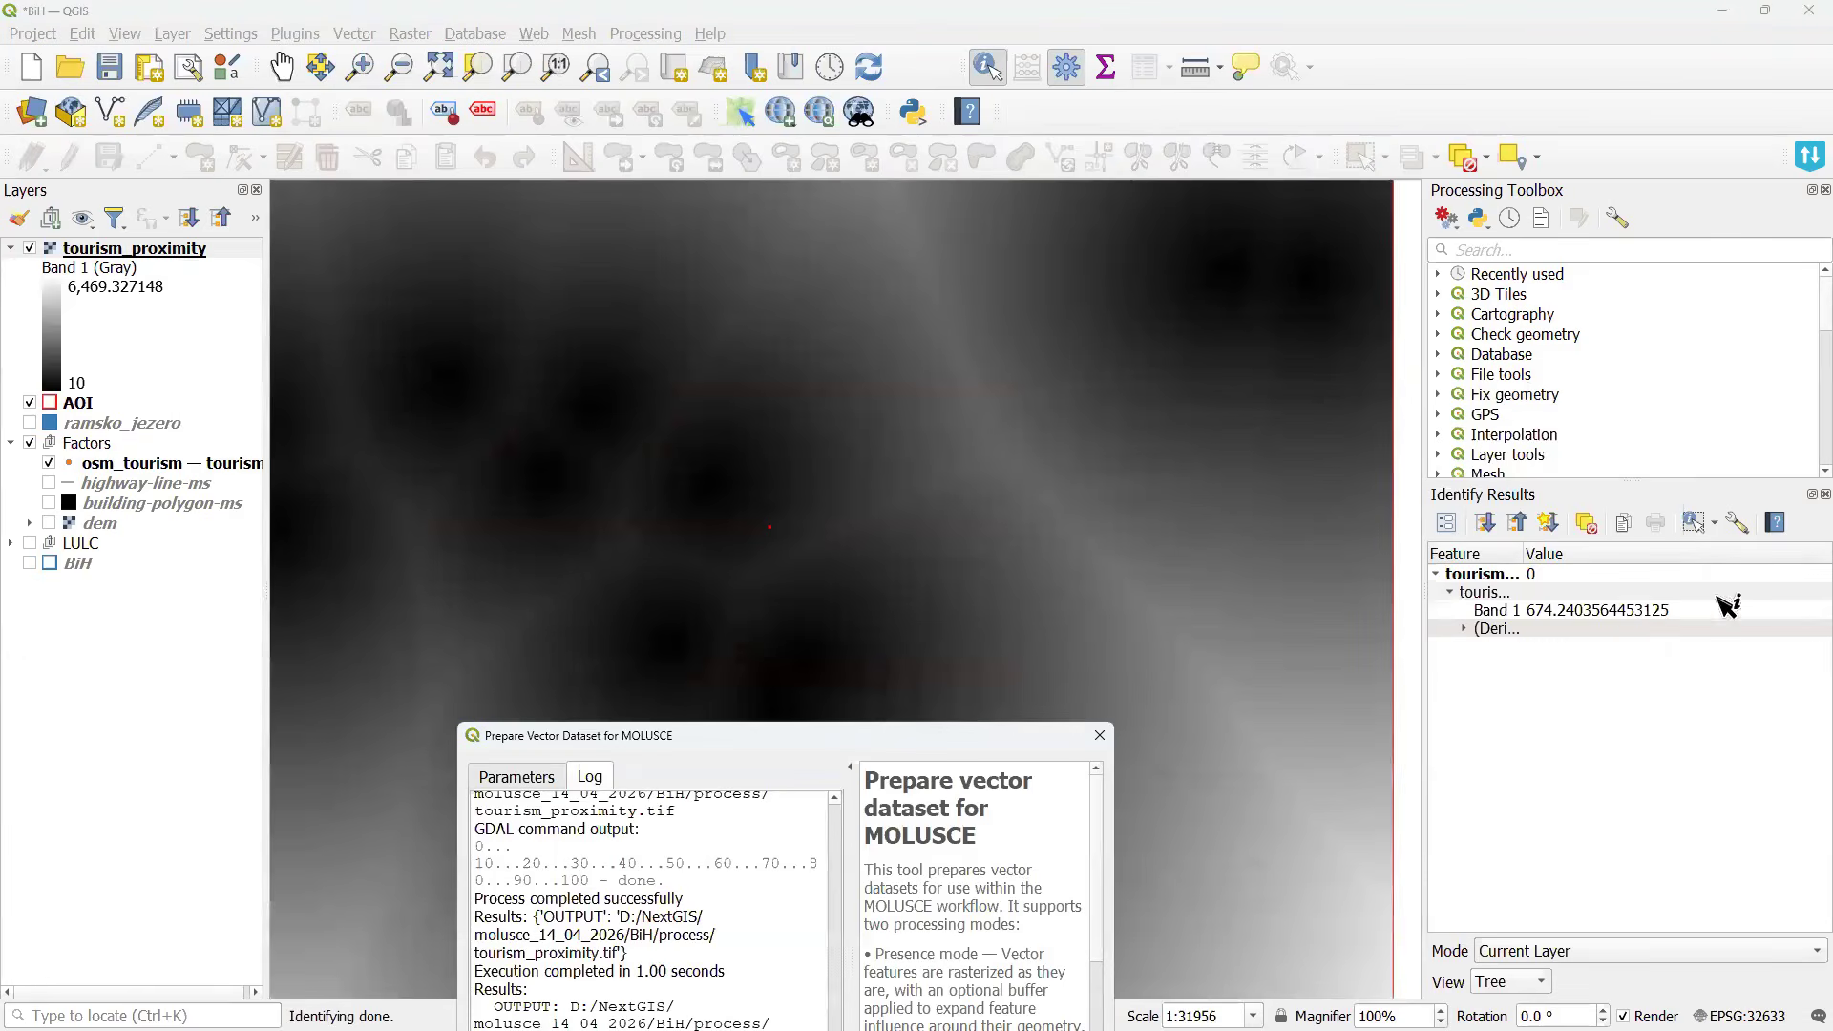
{"action": "left_click", "coordinate": [1621, 611]}
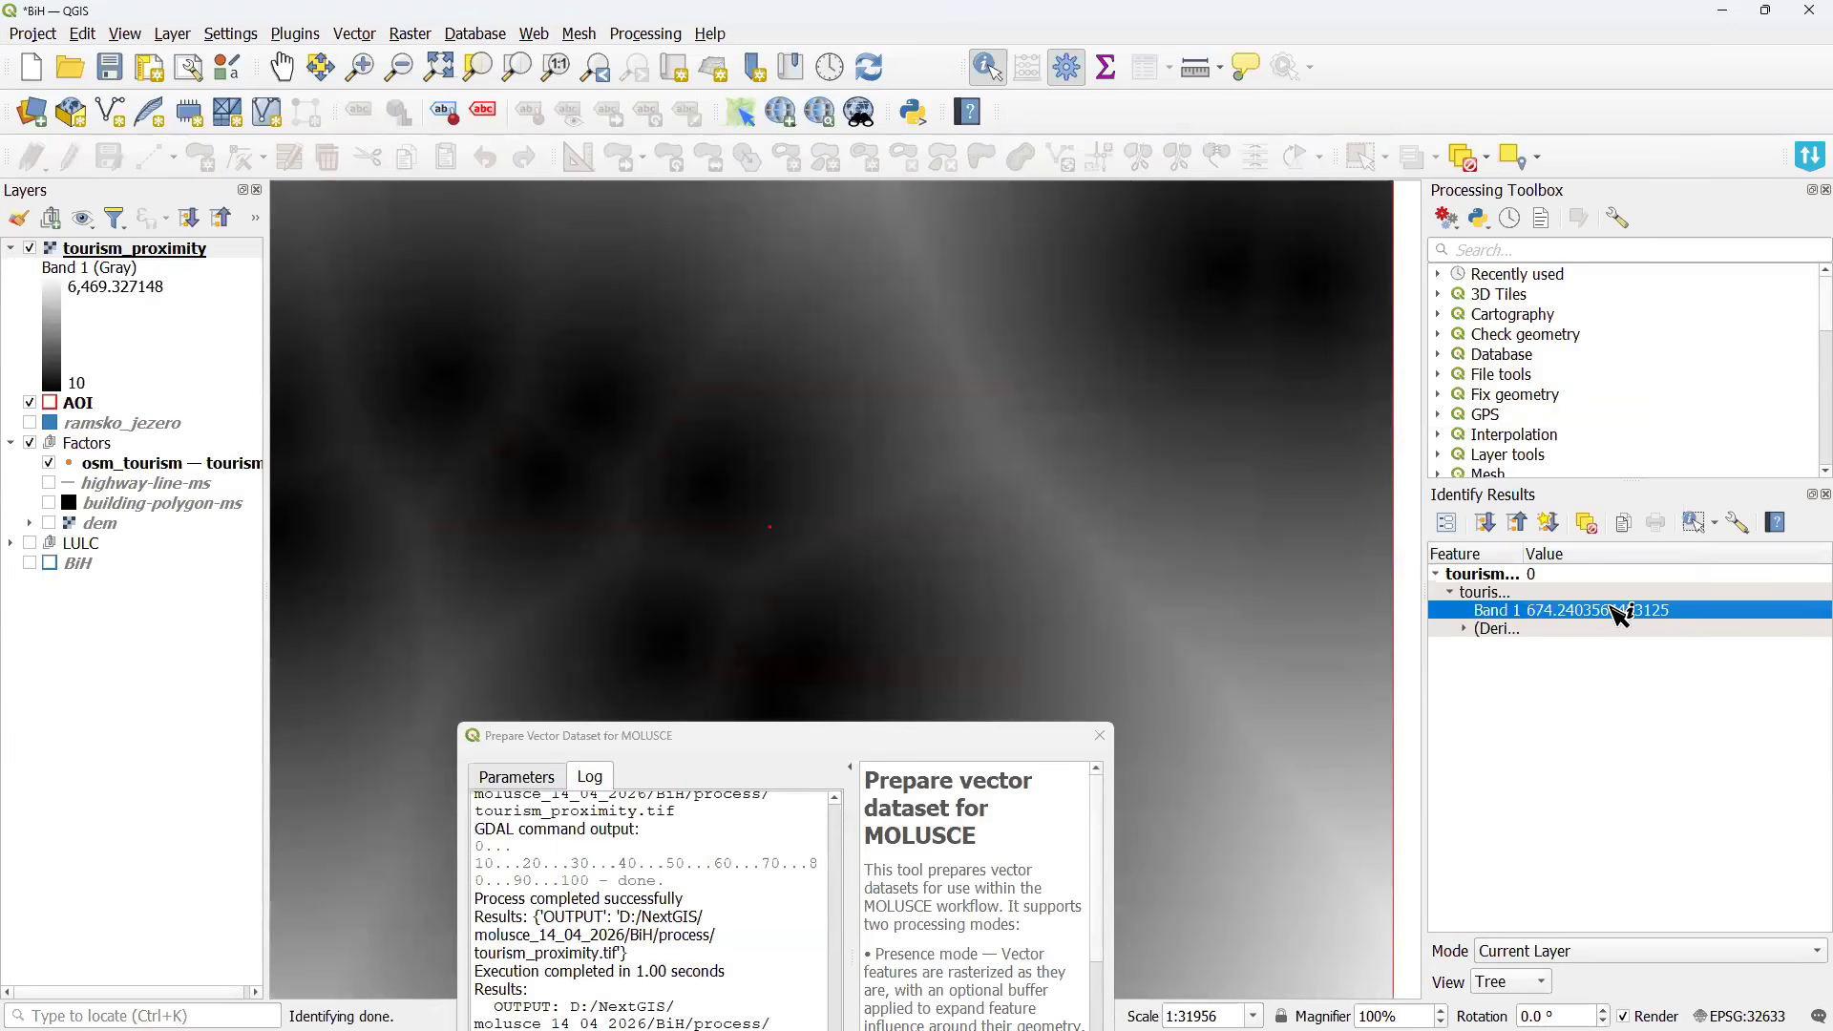
{"action": "left_click", "coordinate": [988, 482]}
Move the tourism_proximity layer into the Factors group directly beneath osm_tourism and inspect it under the tourism points.
{"action": "left_click_drag", "start_coordinate": [134, 248], "coordinate": [110, 473]}
{"action": "scroll", "coordinate": [972, 466], "scroll_direction": "down", "scroll_amount": 1}
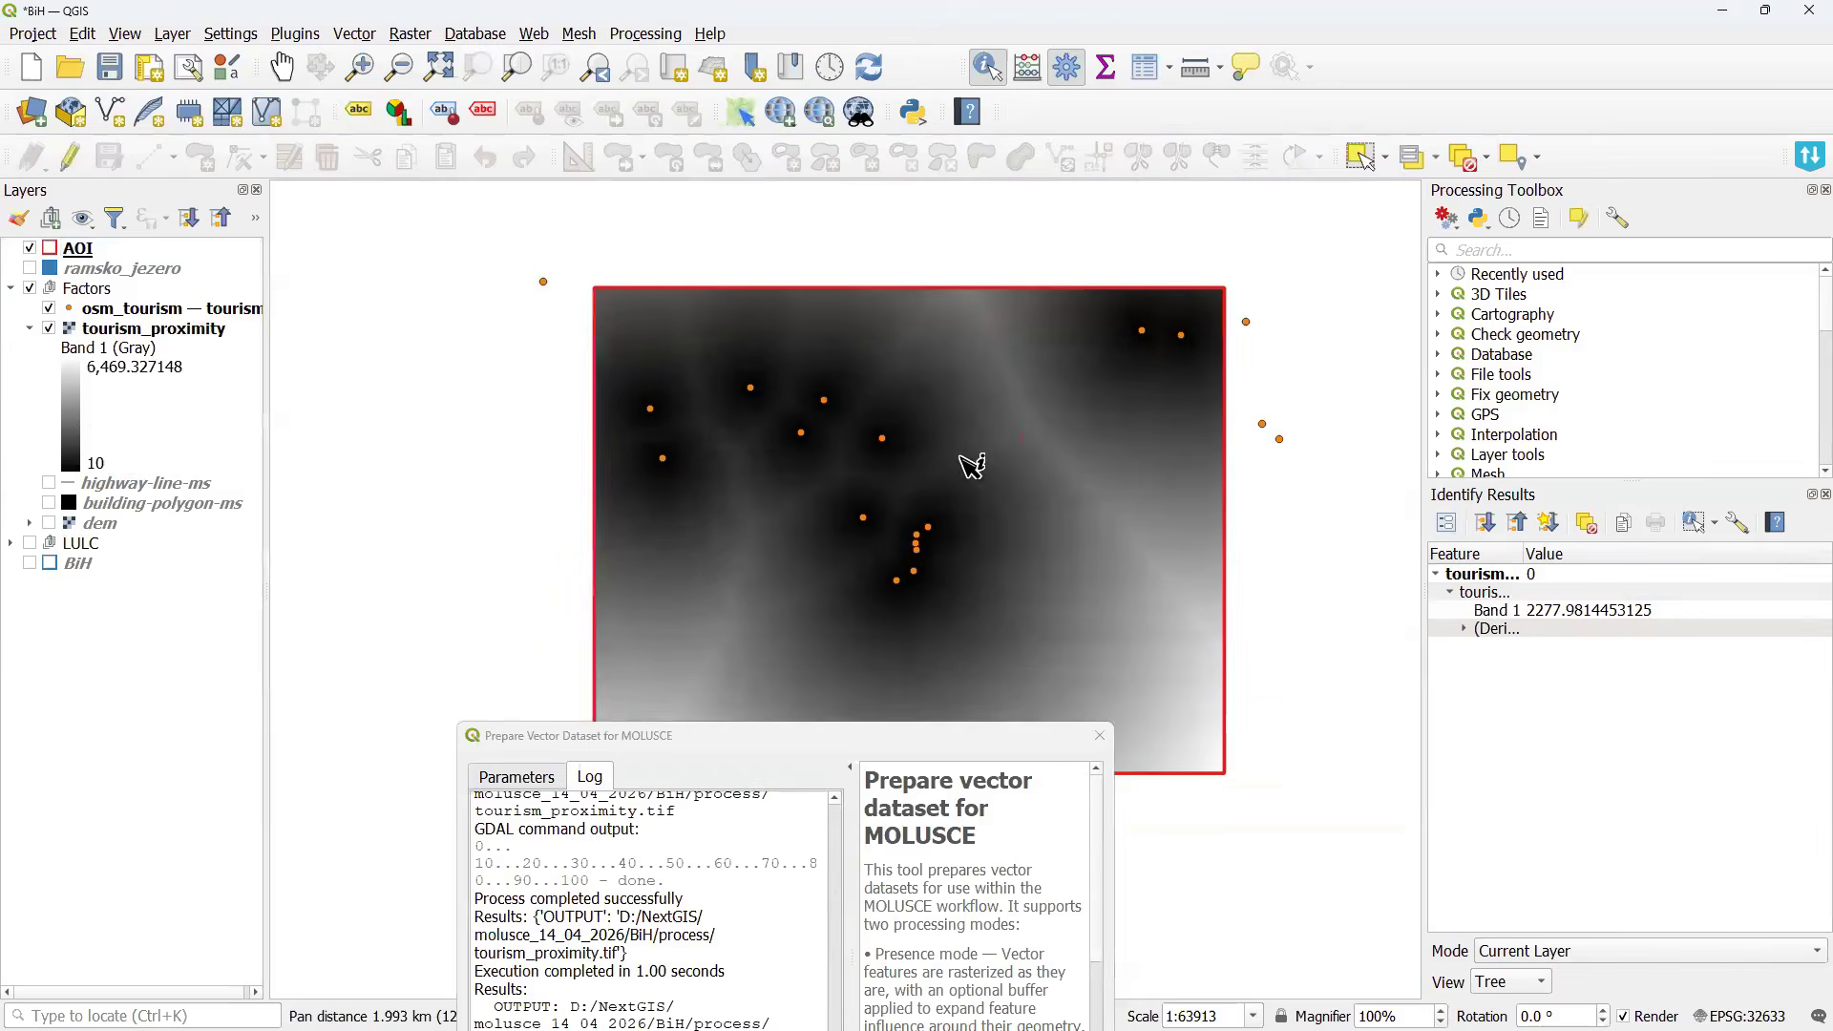
{"action": "scroll", "coordinate": [883, 463], "scroll_direction": "up", "scroll_amount": 1}
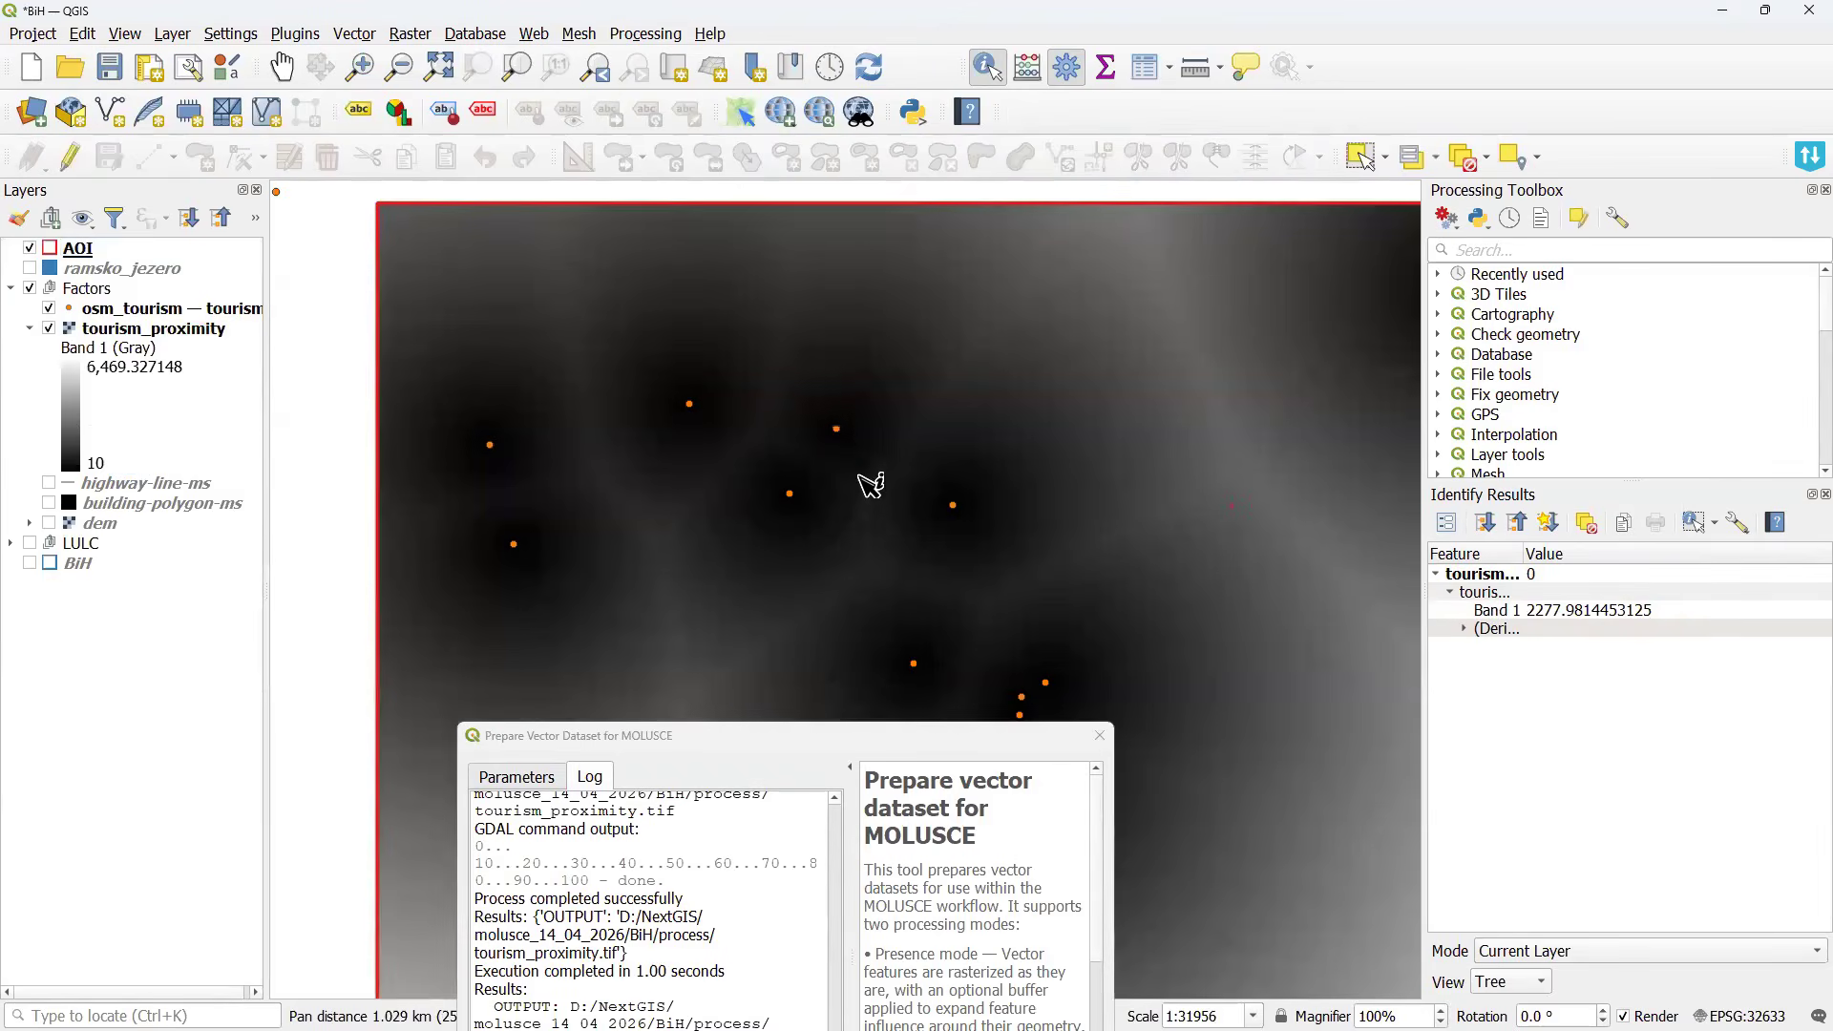
Identify tourism_proximity values close to a tourism point and far from all points to compare the distances.
{"action": "left_click", "coordinate": [696, 412]}
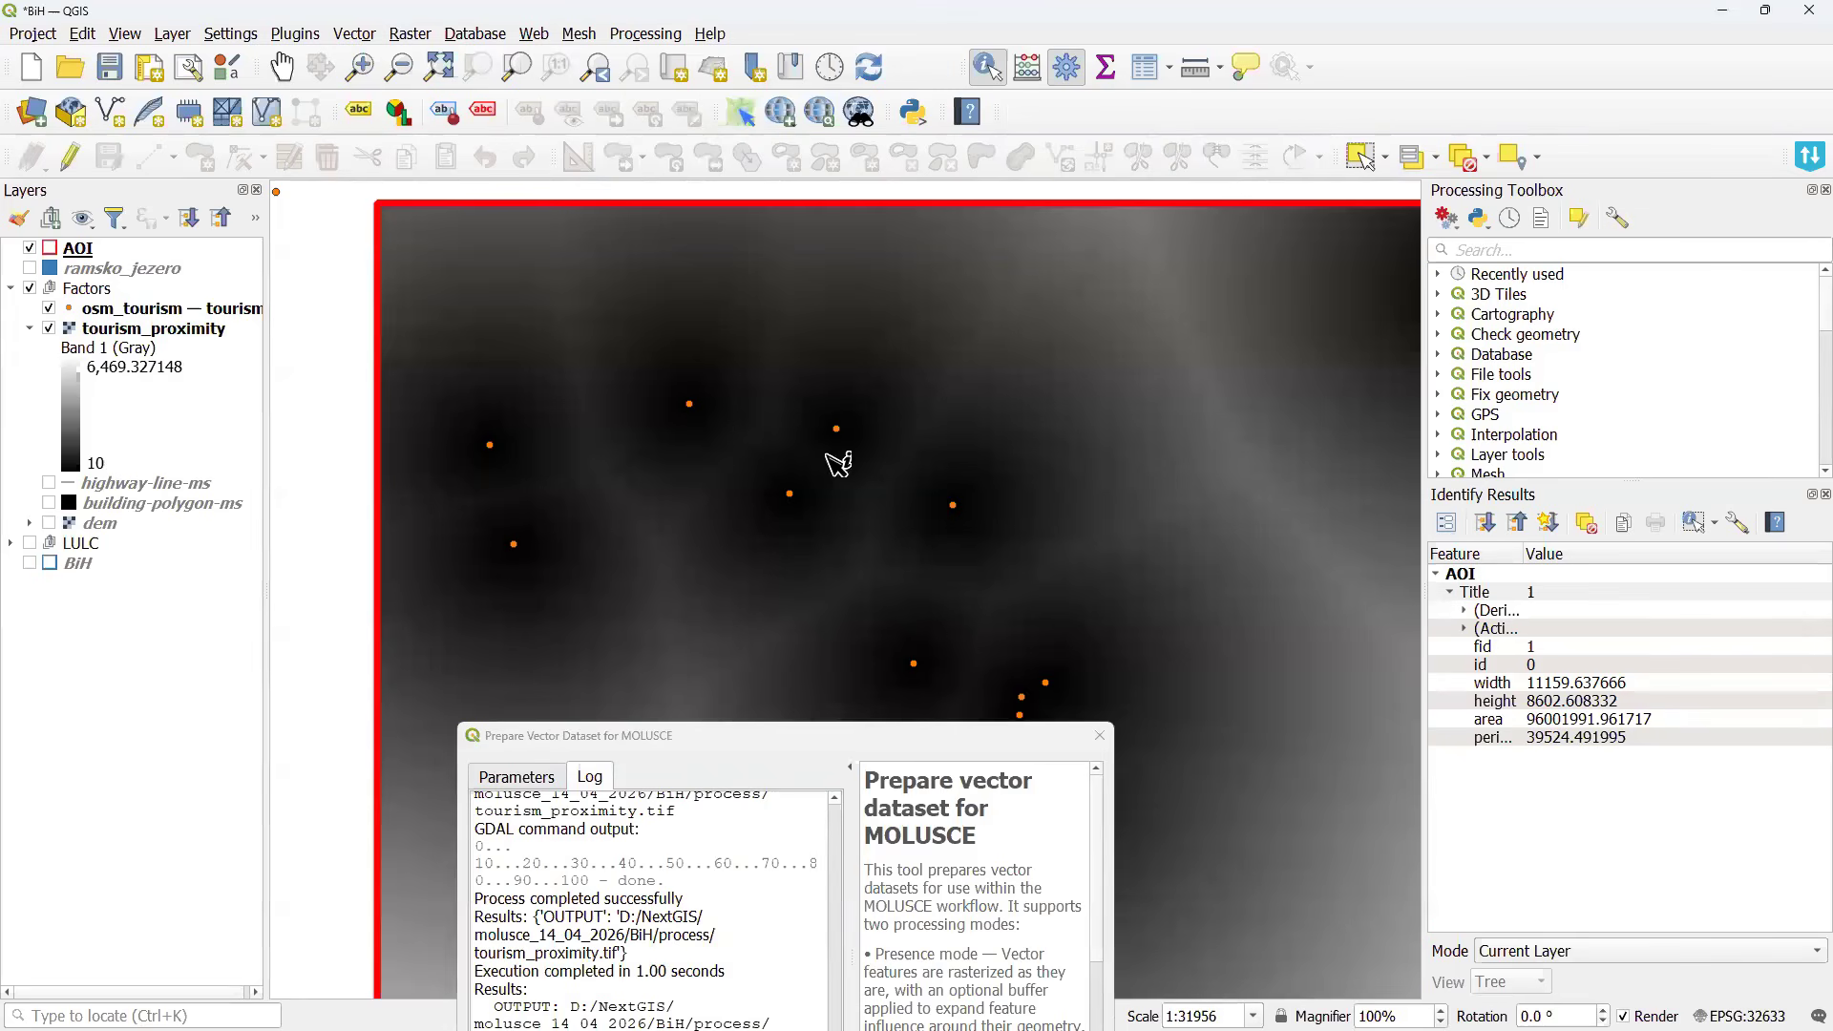
{"action": "left_click", "coordinate": [124, 331]}
{"action": "left_click", "coordinate": [693, 411]}
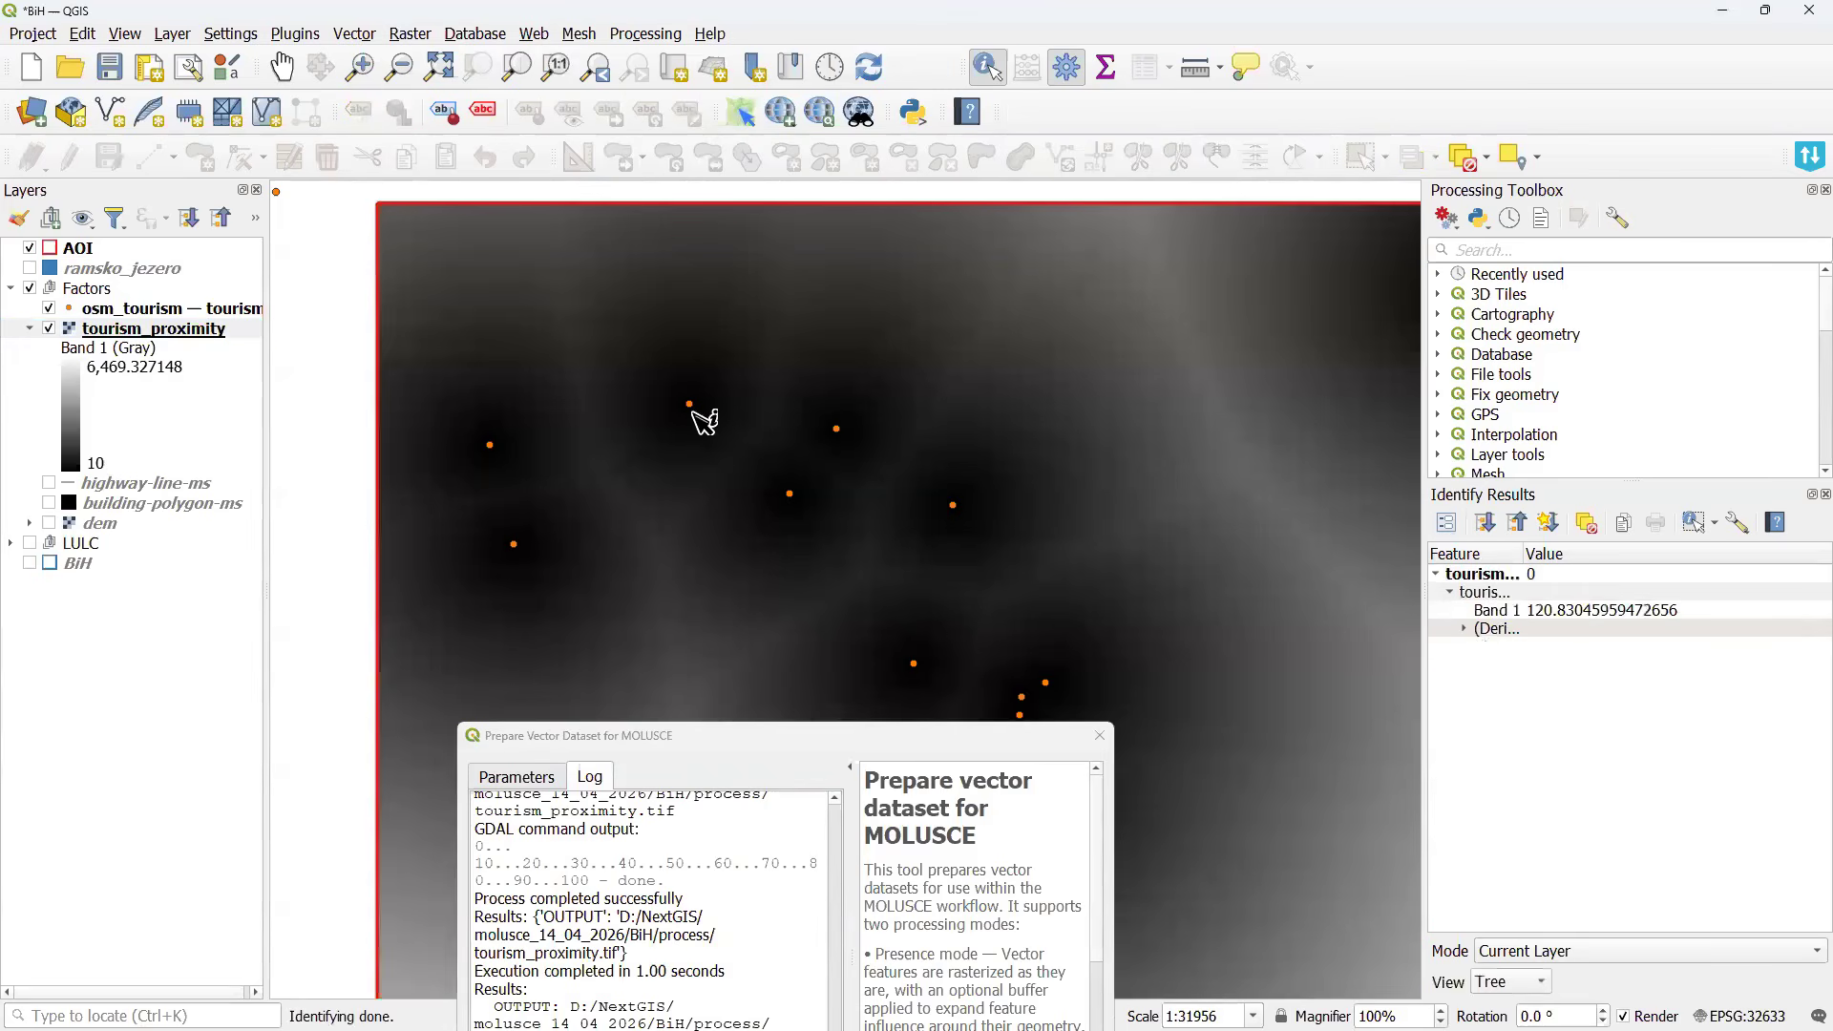
{"action": "left_click", "coordinate": [1574, 620]}
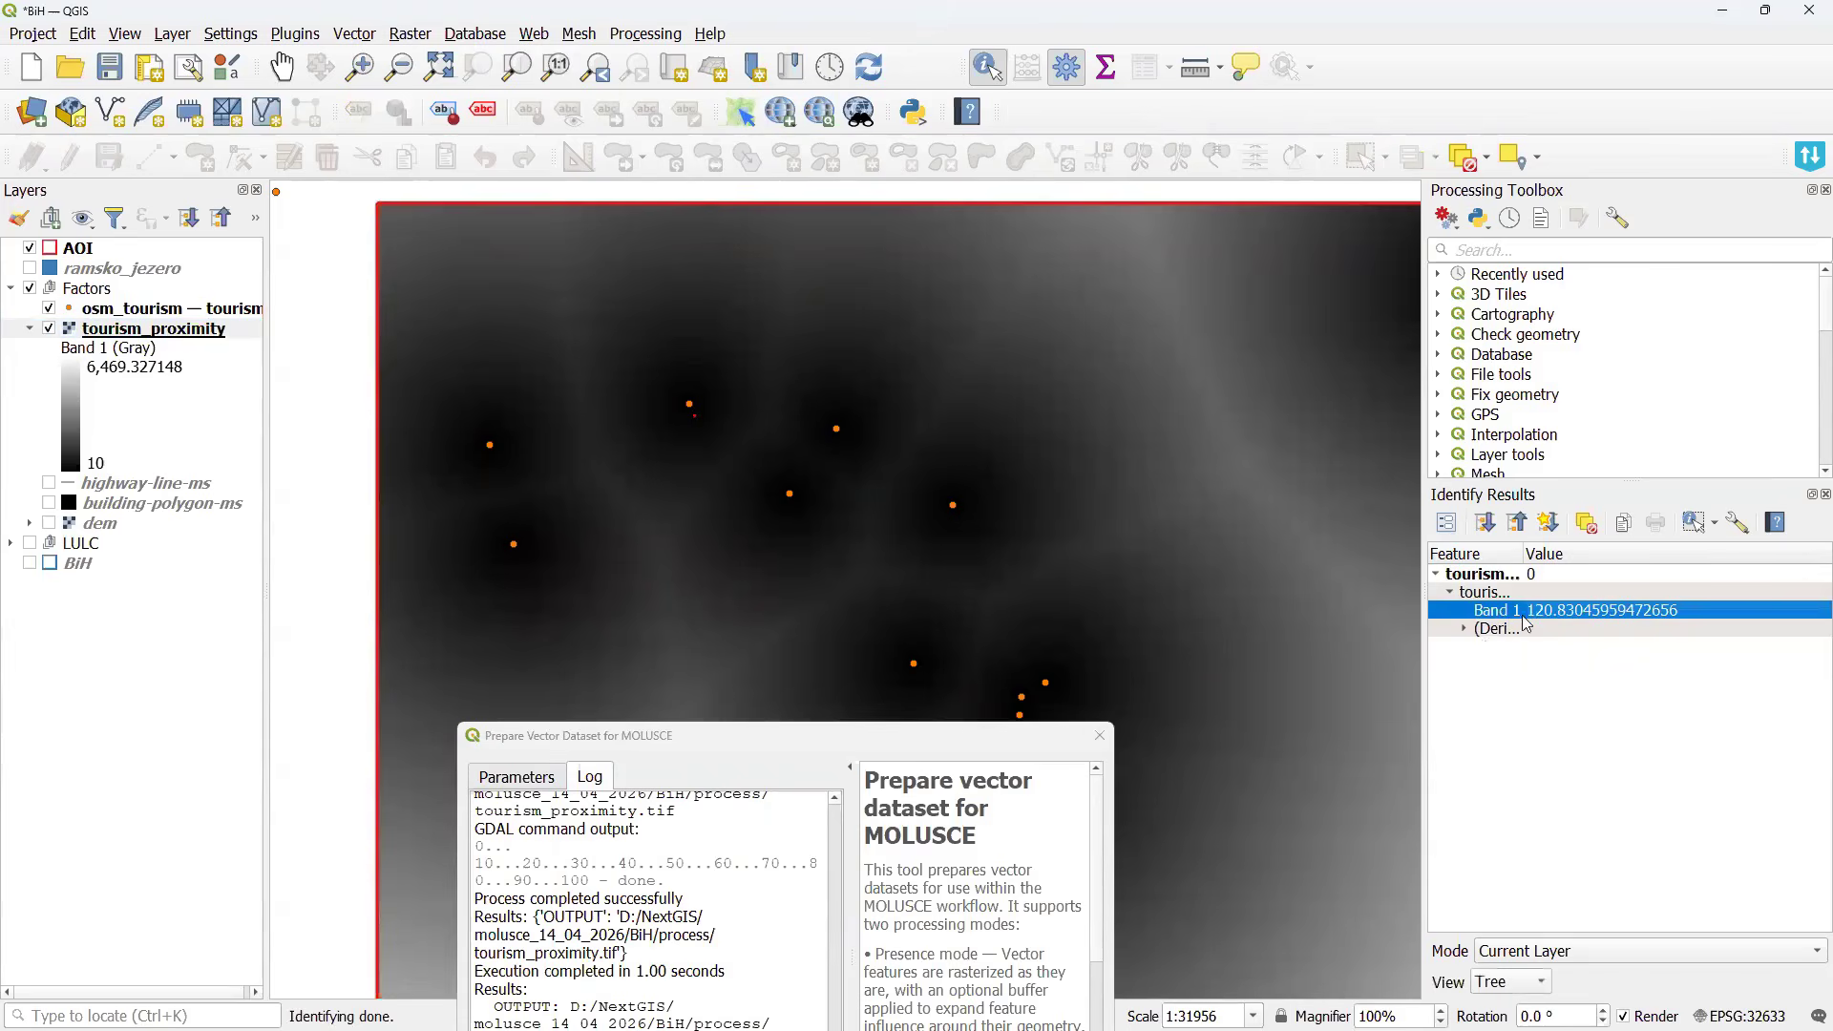
{"action": "scroll", "coordinate": [1314, 597], "scroll_direction": "down", "scroll_amount": 1}
{"action": "left_click_drag", "start_coordinate": [1150, 589], "coordinate": [989, 449]}
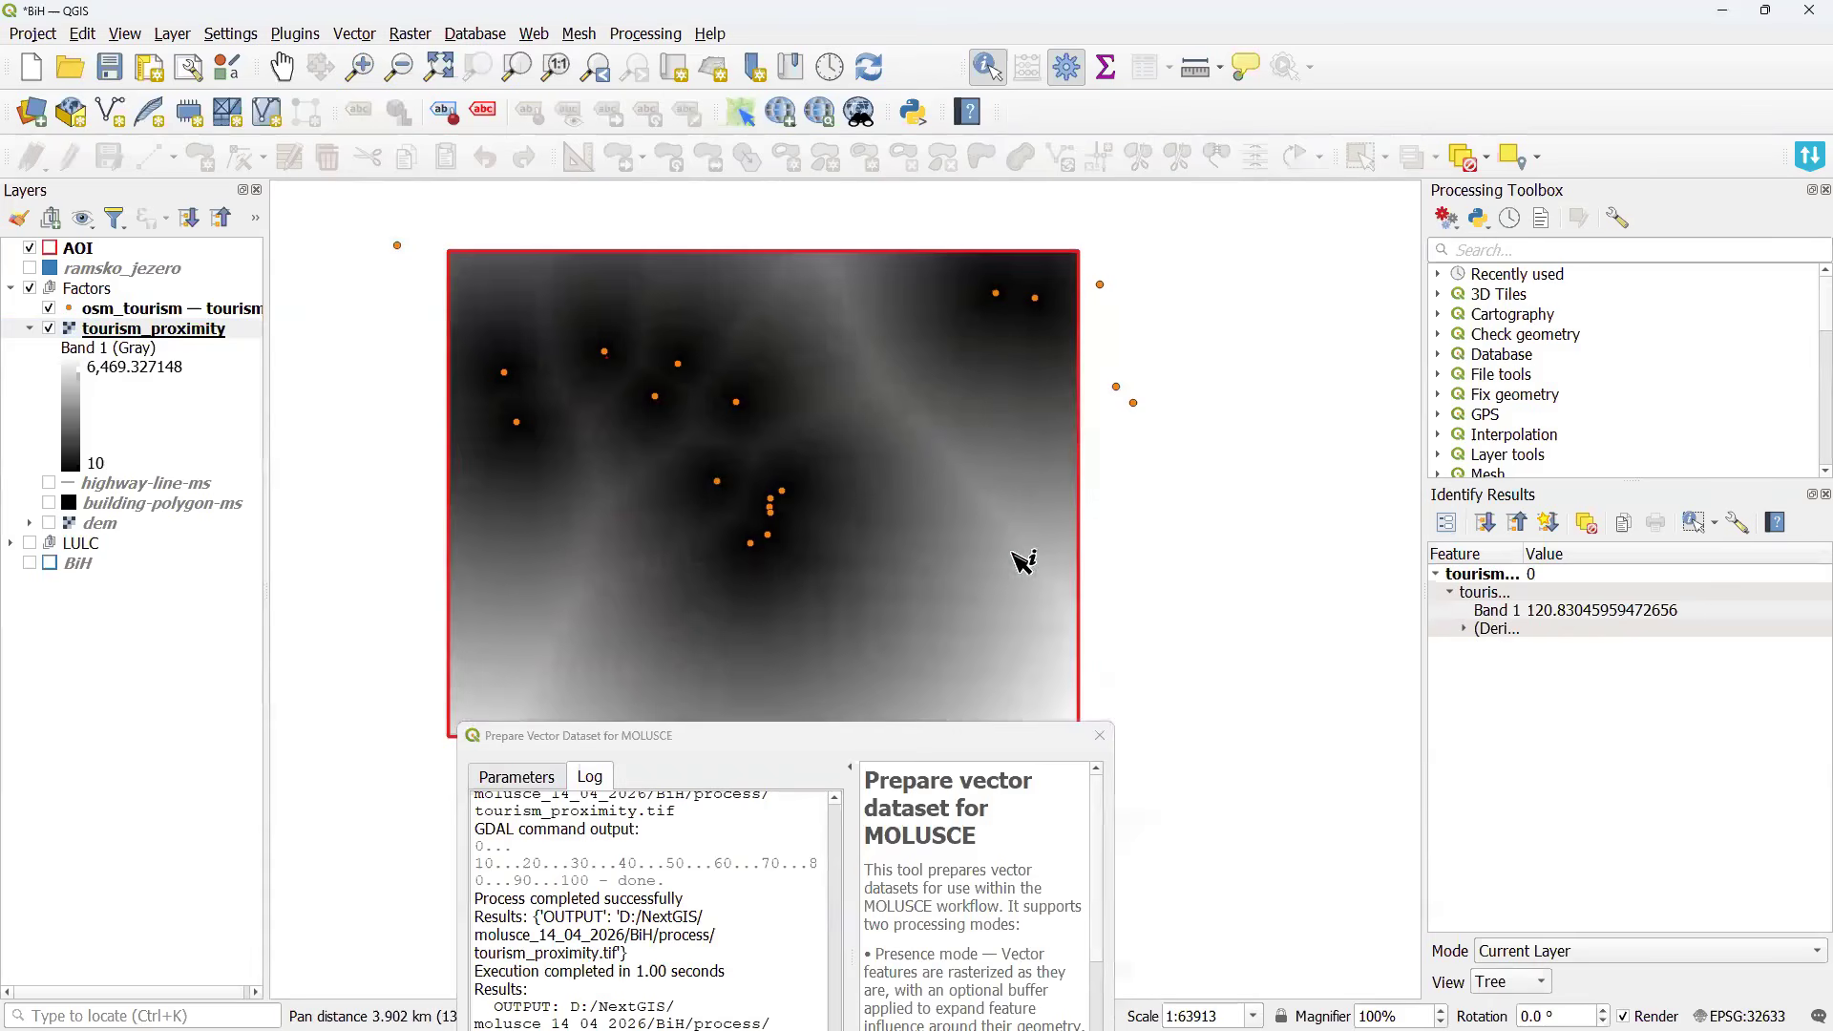
{"action": "left_click", "coordinate": [1039, 595]}
{"action": "left_click", "coordinate": [1564, 617]}
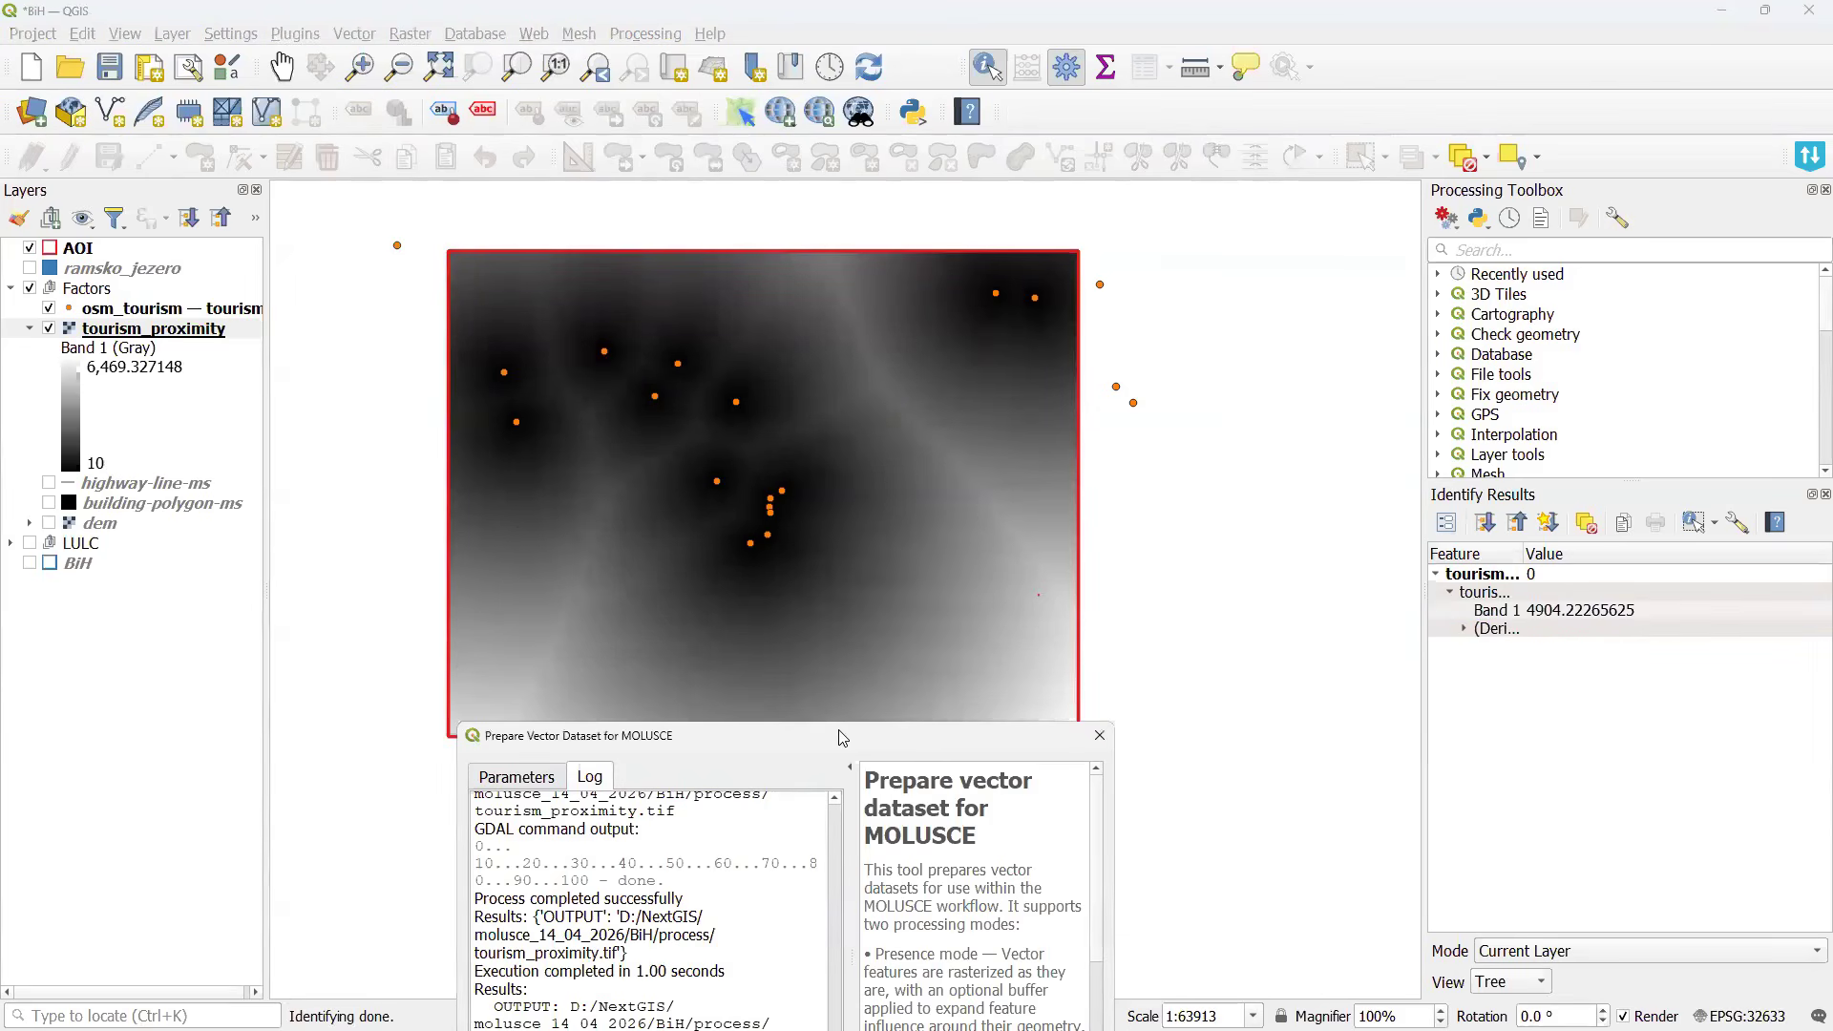
Prepare the building-polygon-ms layer in Proximity mode with the output raster buildings_proximity.tif in the process folder.
{"action": "left_click_drag", "start_coordinate": [573, 735], "coordinate": [876, 437]}
{"action": "left_click", "coordinate": [820, 478]}
{"action": "scroll", "coordinate": [955, 592], "scroll_direction": "up", "scroll_amount": 3}
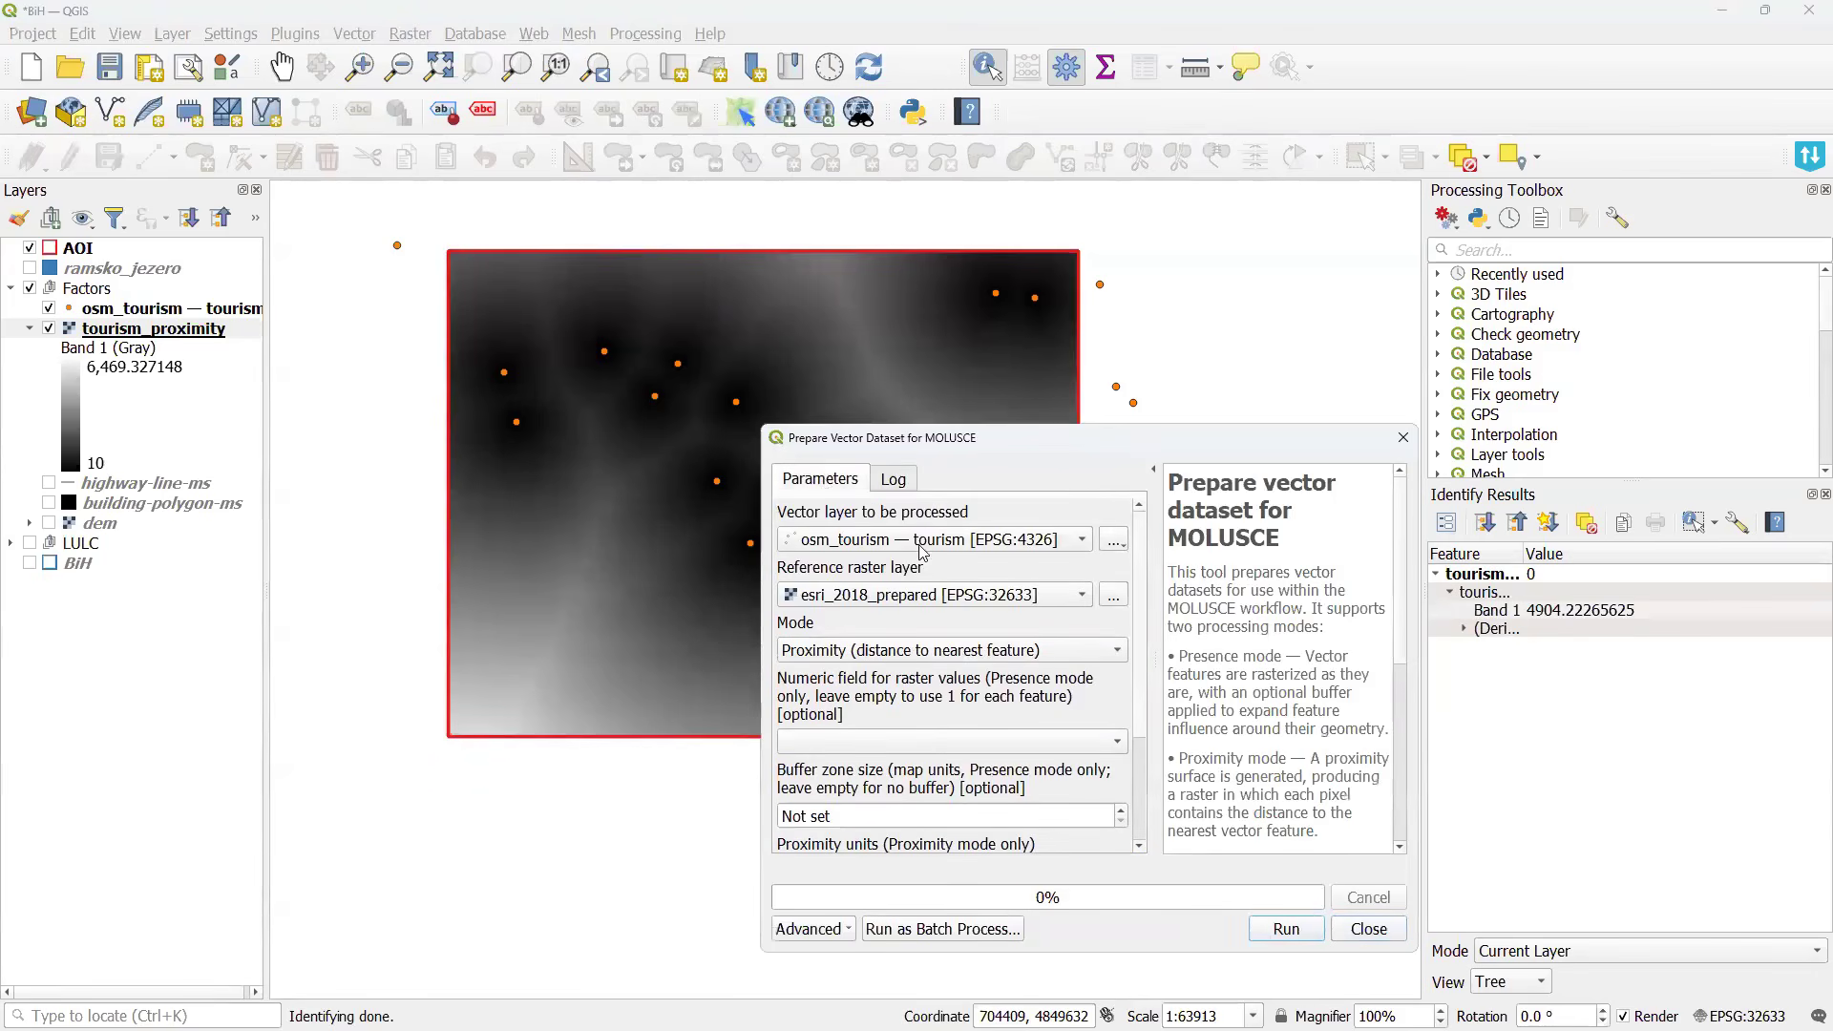
{"action": "left_click", "coordinate": [914, 541]}
{"action": "left_click", "coordinate": [912, 488]}
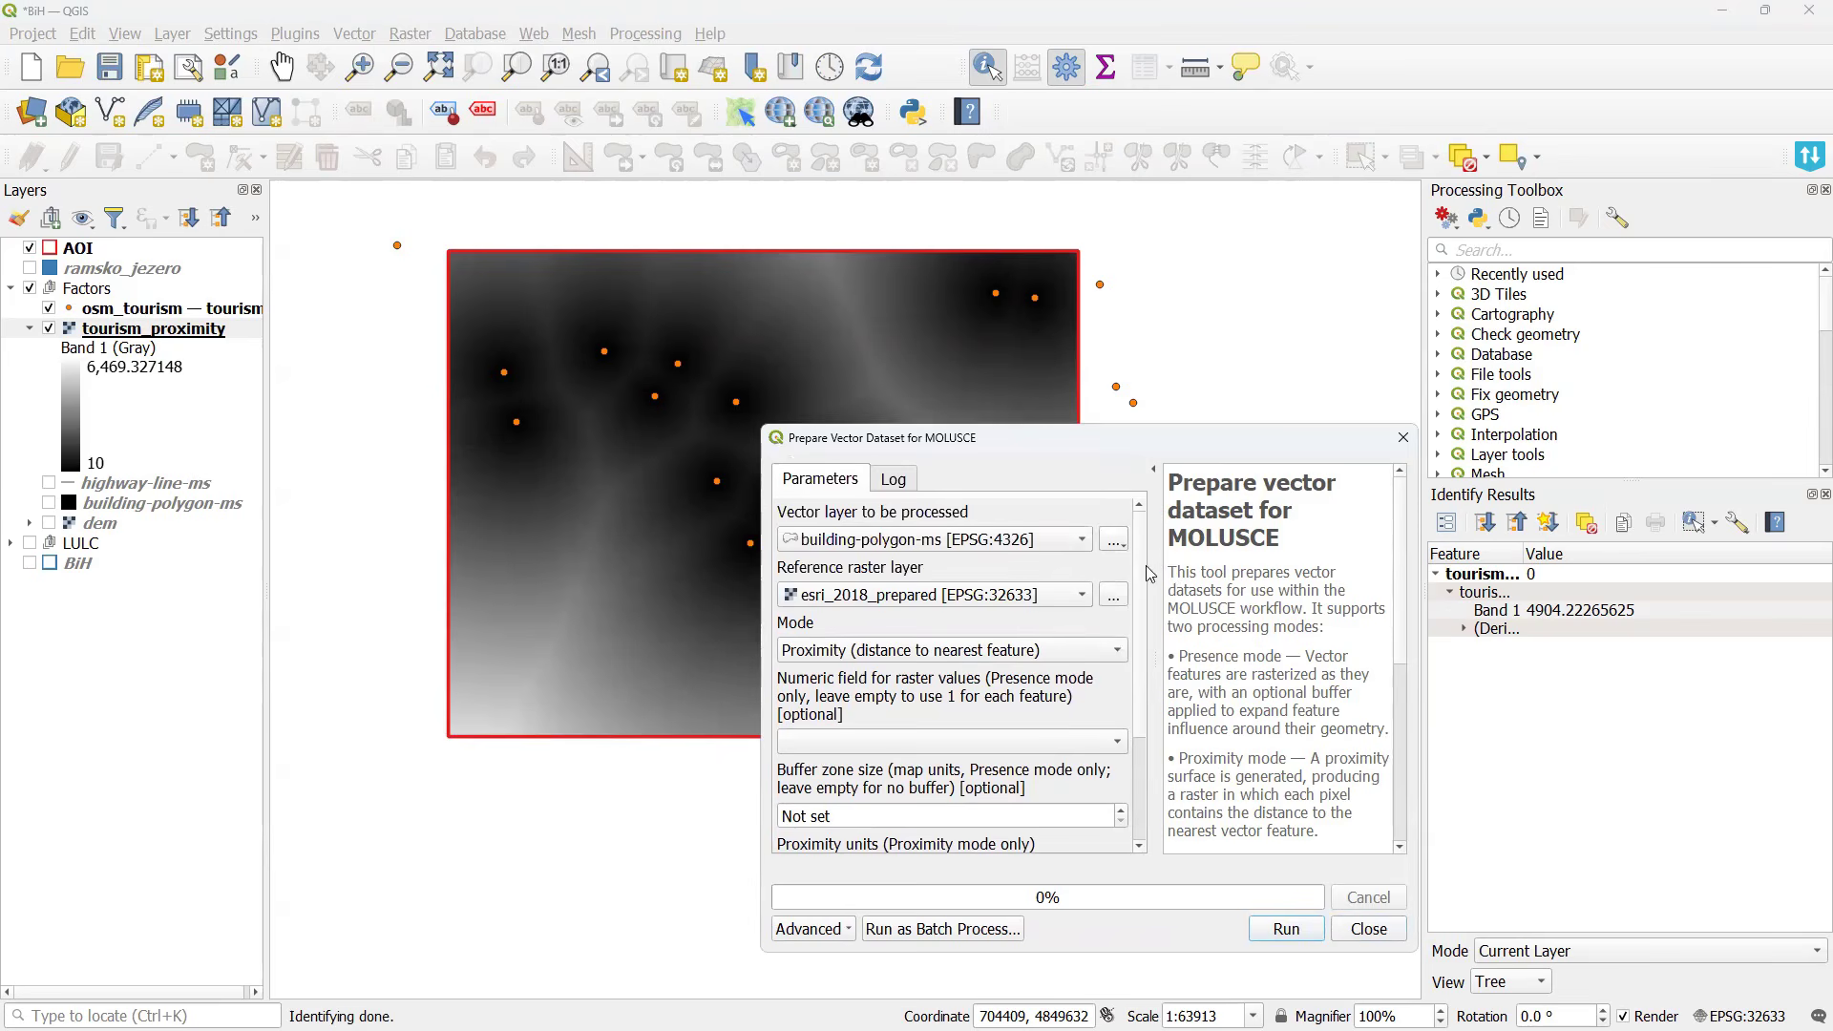
{"action": "scroll", "coordinate": [1055, 750], "scroll_direction": "down", "scroll_amount": 2}
{"action": "left_click_drag", "start_coordinate": [975, 834], "coordinate": [931, 838]}
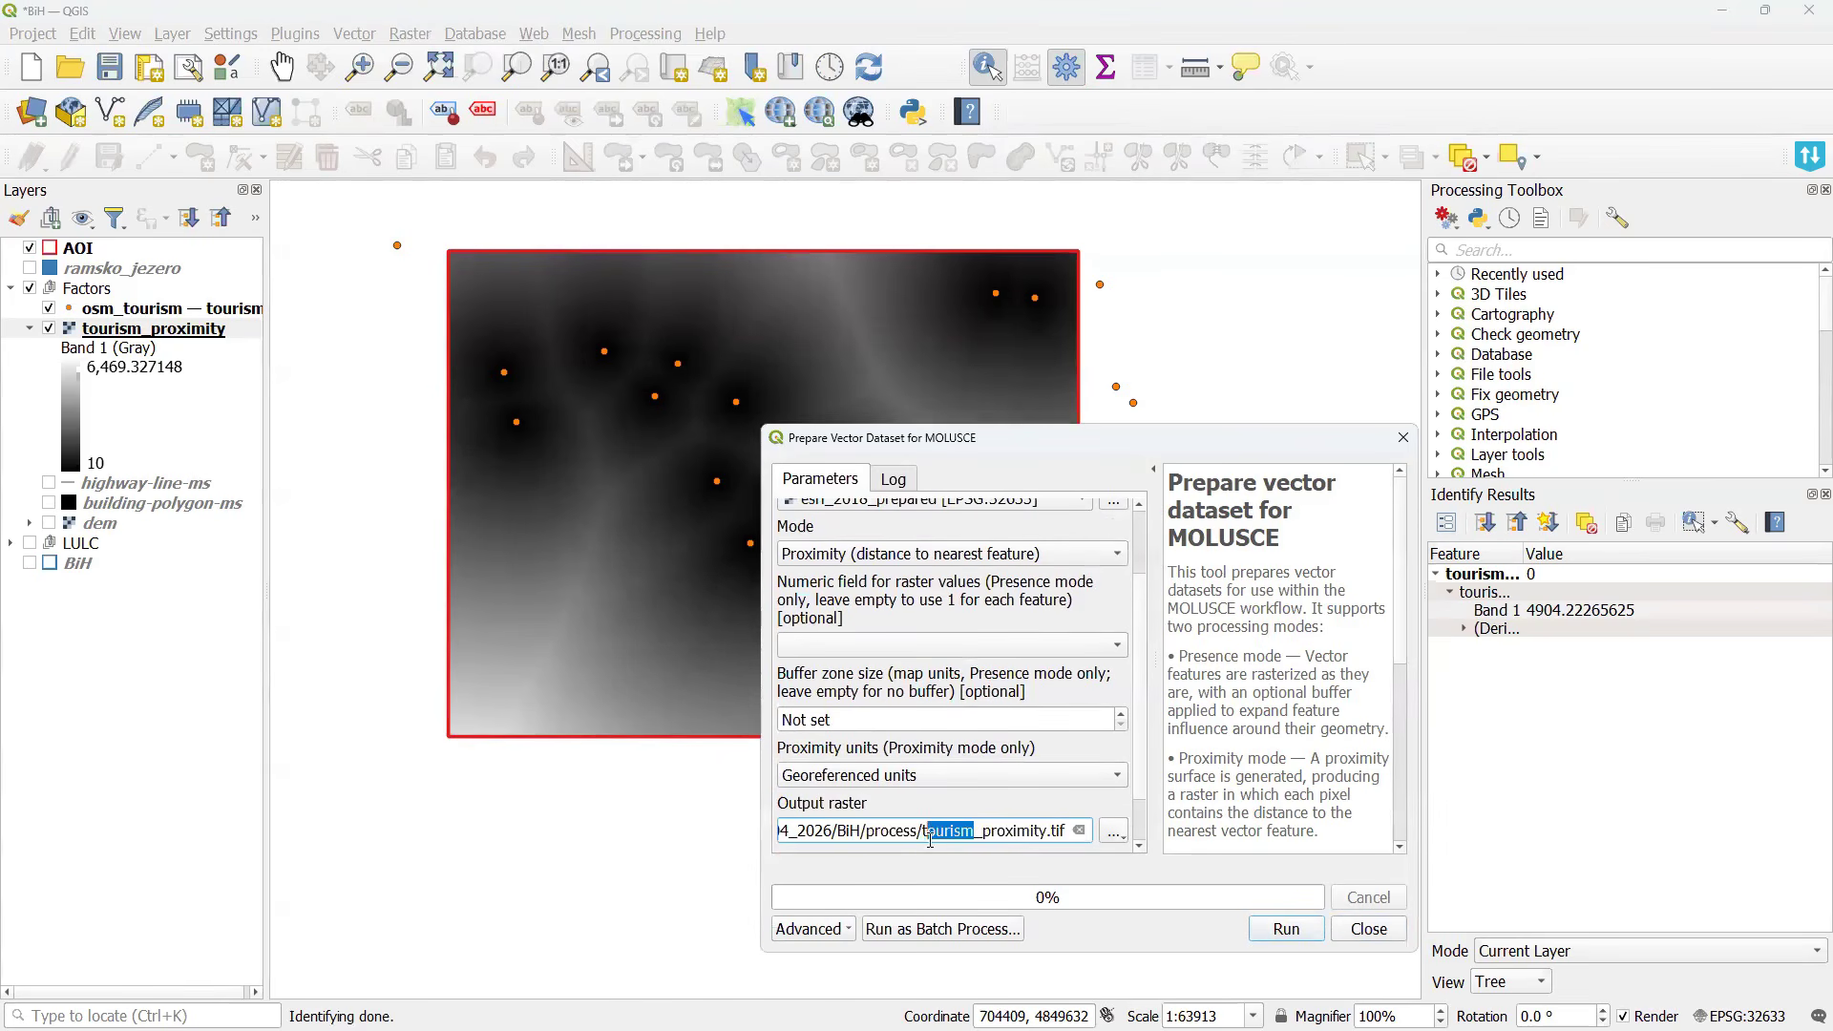
{"action": "type", "text": "buildin"}
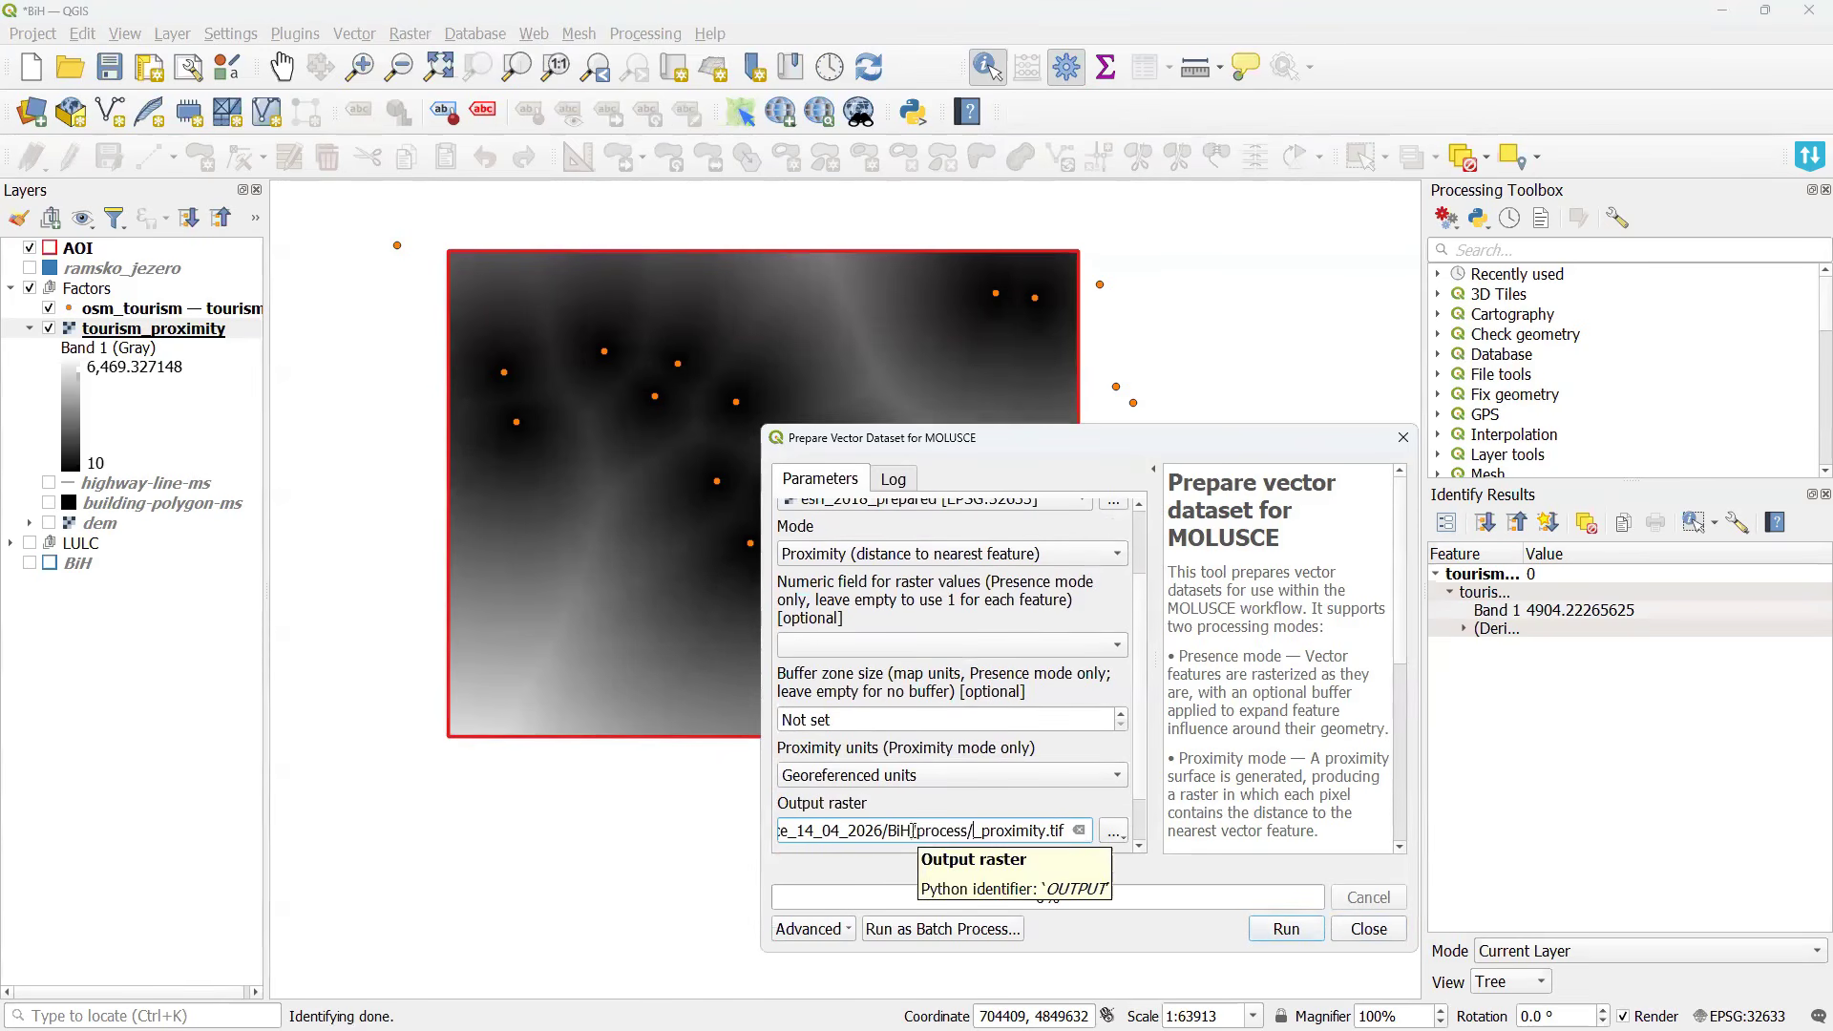
{"action": "type", "text": "gs"}
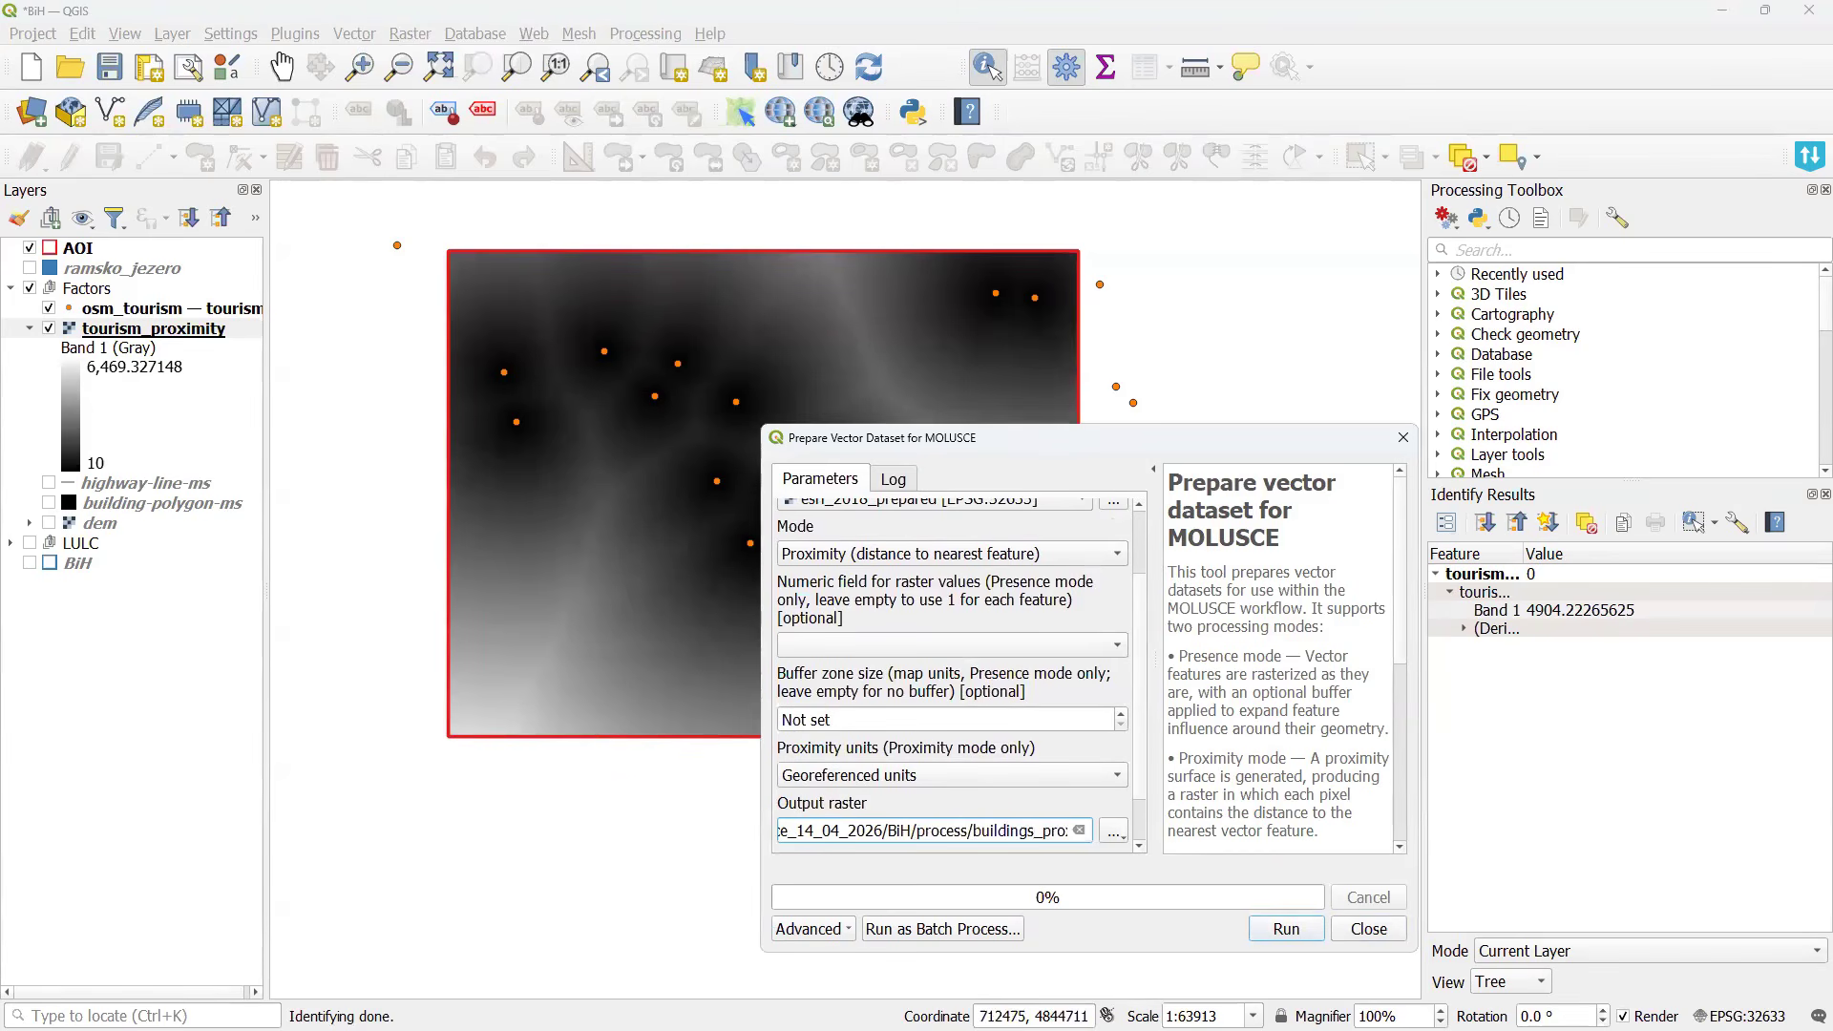
{"action": "left_click", "coordinate": [1279, 930]}
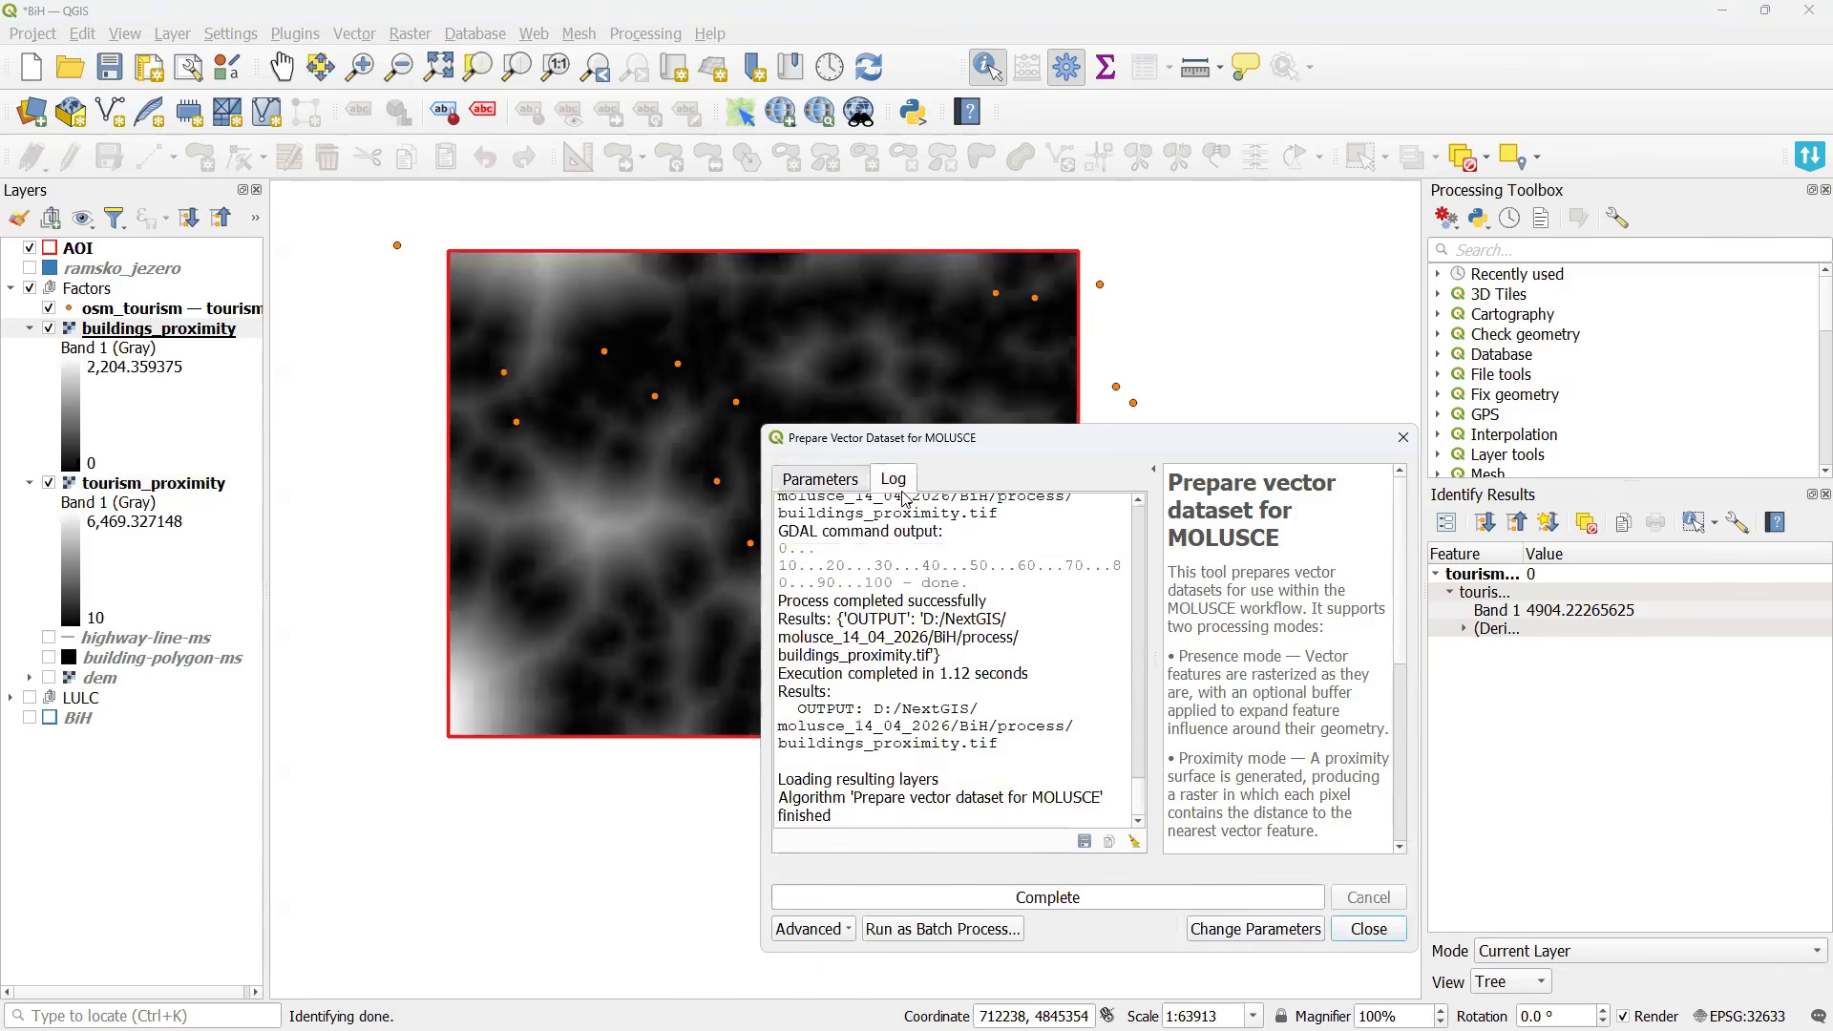
Prepare the highway-line-ms layer in Proximity mode with the output raster roads_proximity in the process folder.
{"action": "left_click", "coordinate": [1281, 929]}
{"action": "scroll", "coordinate": [1130, 622], "scroll_direction": "up", "scroll_amount": 3}
{"action": "left_click", "coordinate": [1079, 540]}
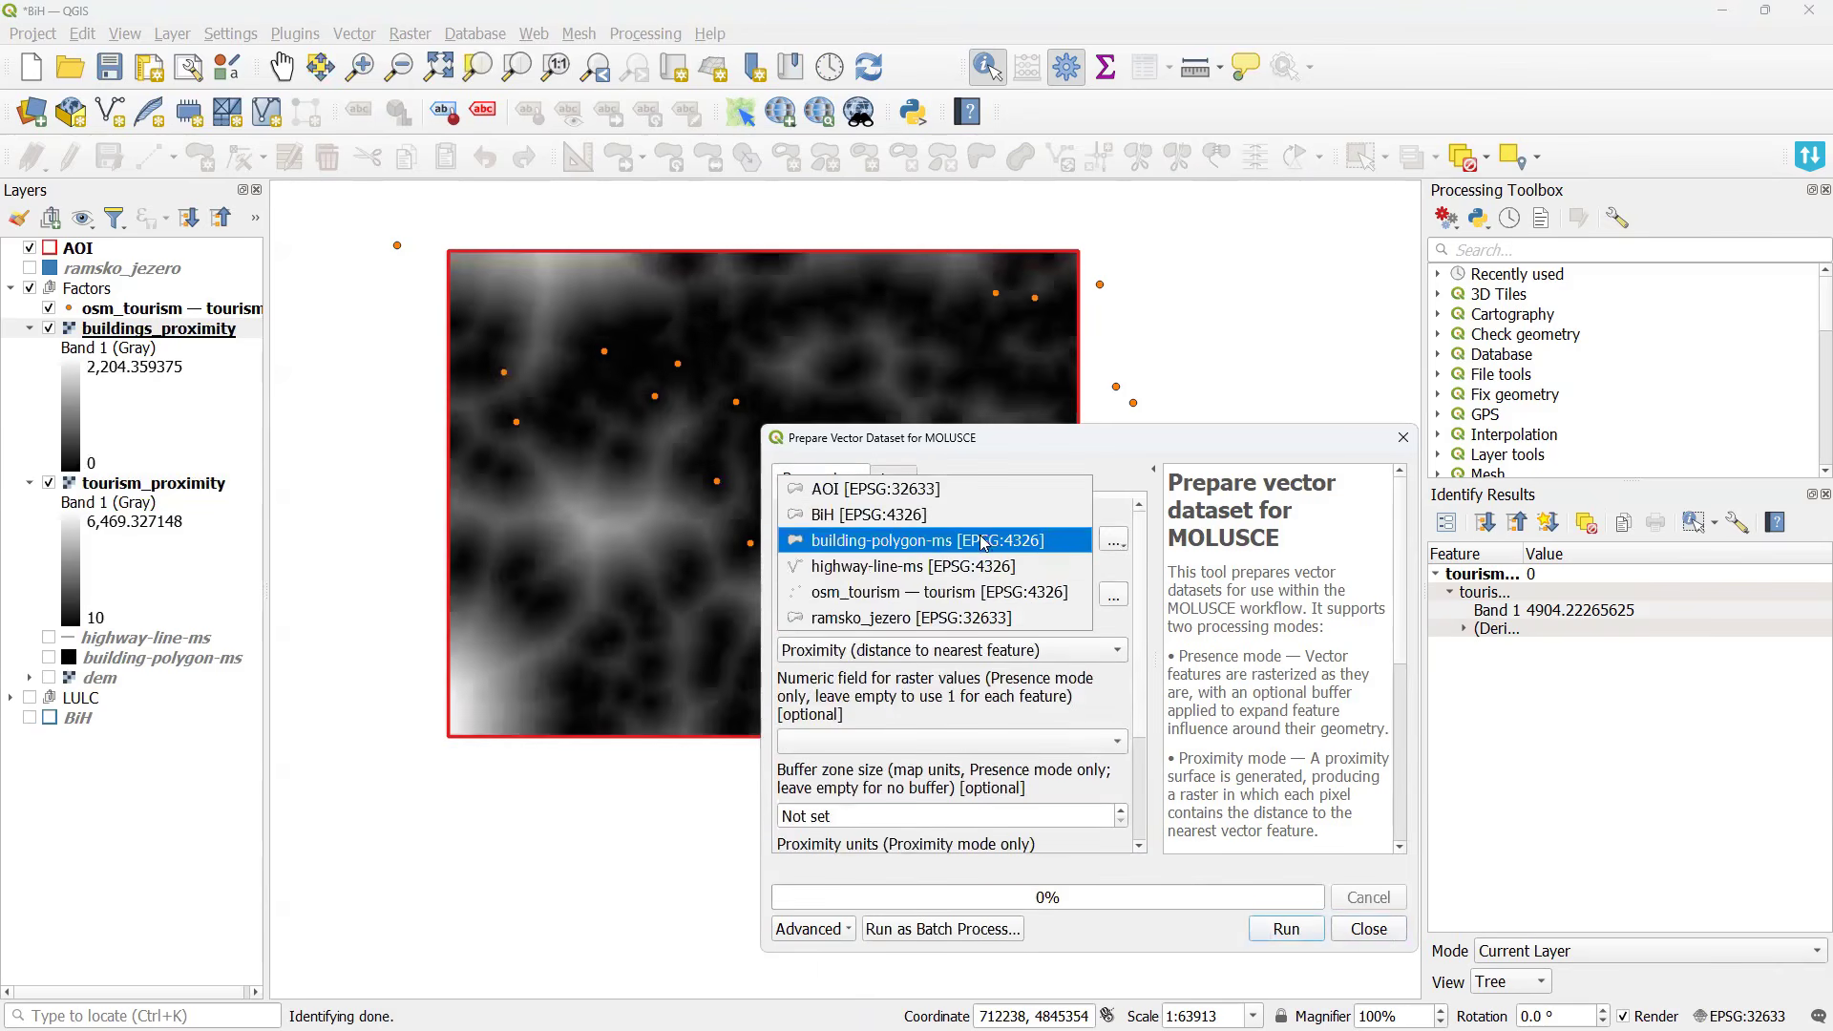
{"action": "left_click", "coordinate": [917, 557]}
{"action": "scroll", "coordinate": [1131, 630], "scroll_direction": "down", "scroll_amount": 3}
{"action": "left_click_drag", "start_coordinate": [1026, 769], "coordinate": [913, 767]}
{"action": "type", "text": "roads_proximit"}
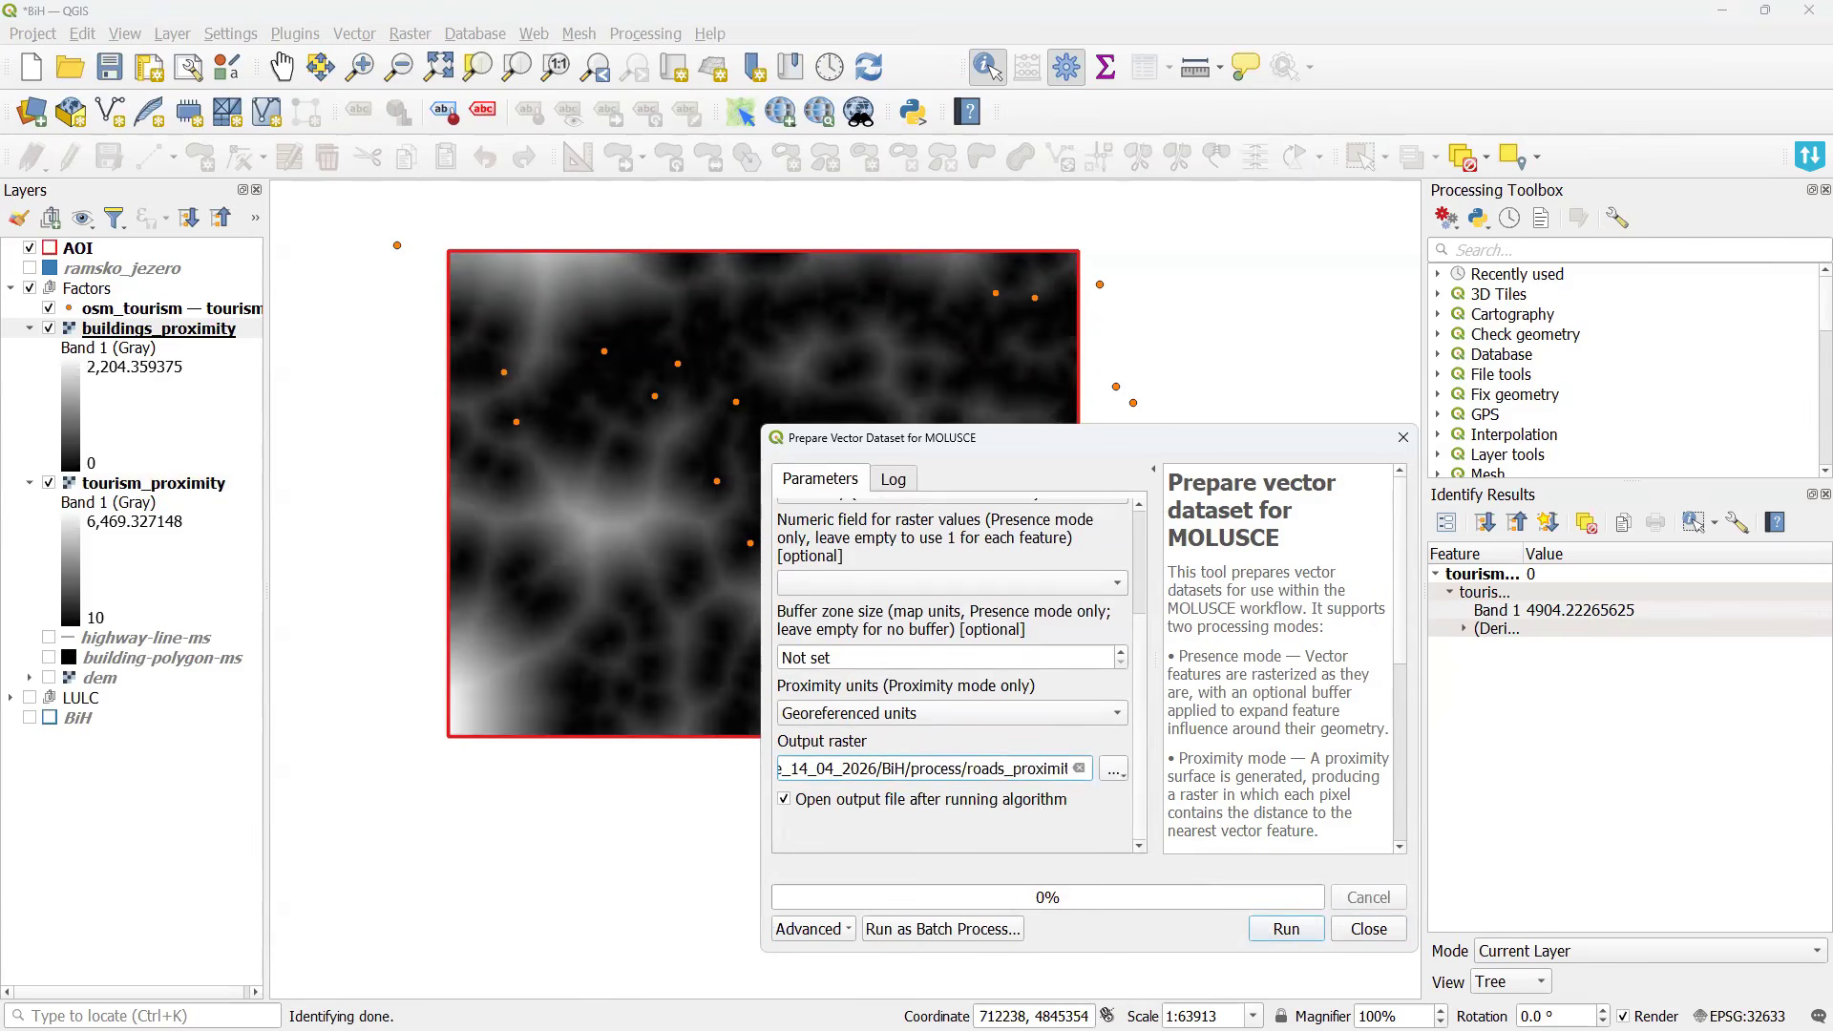
{"action": "left_click", "coordinate": [1283, 931]}
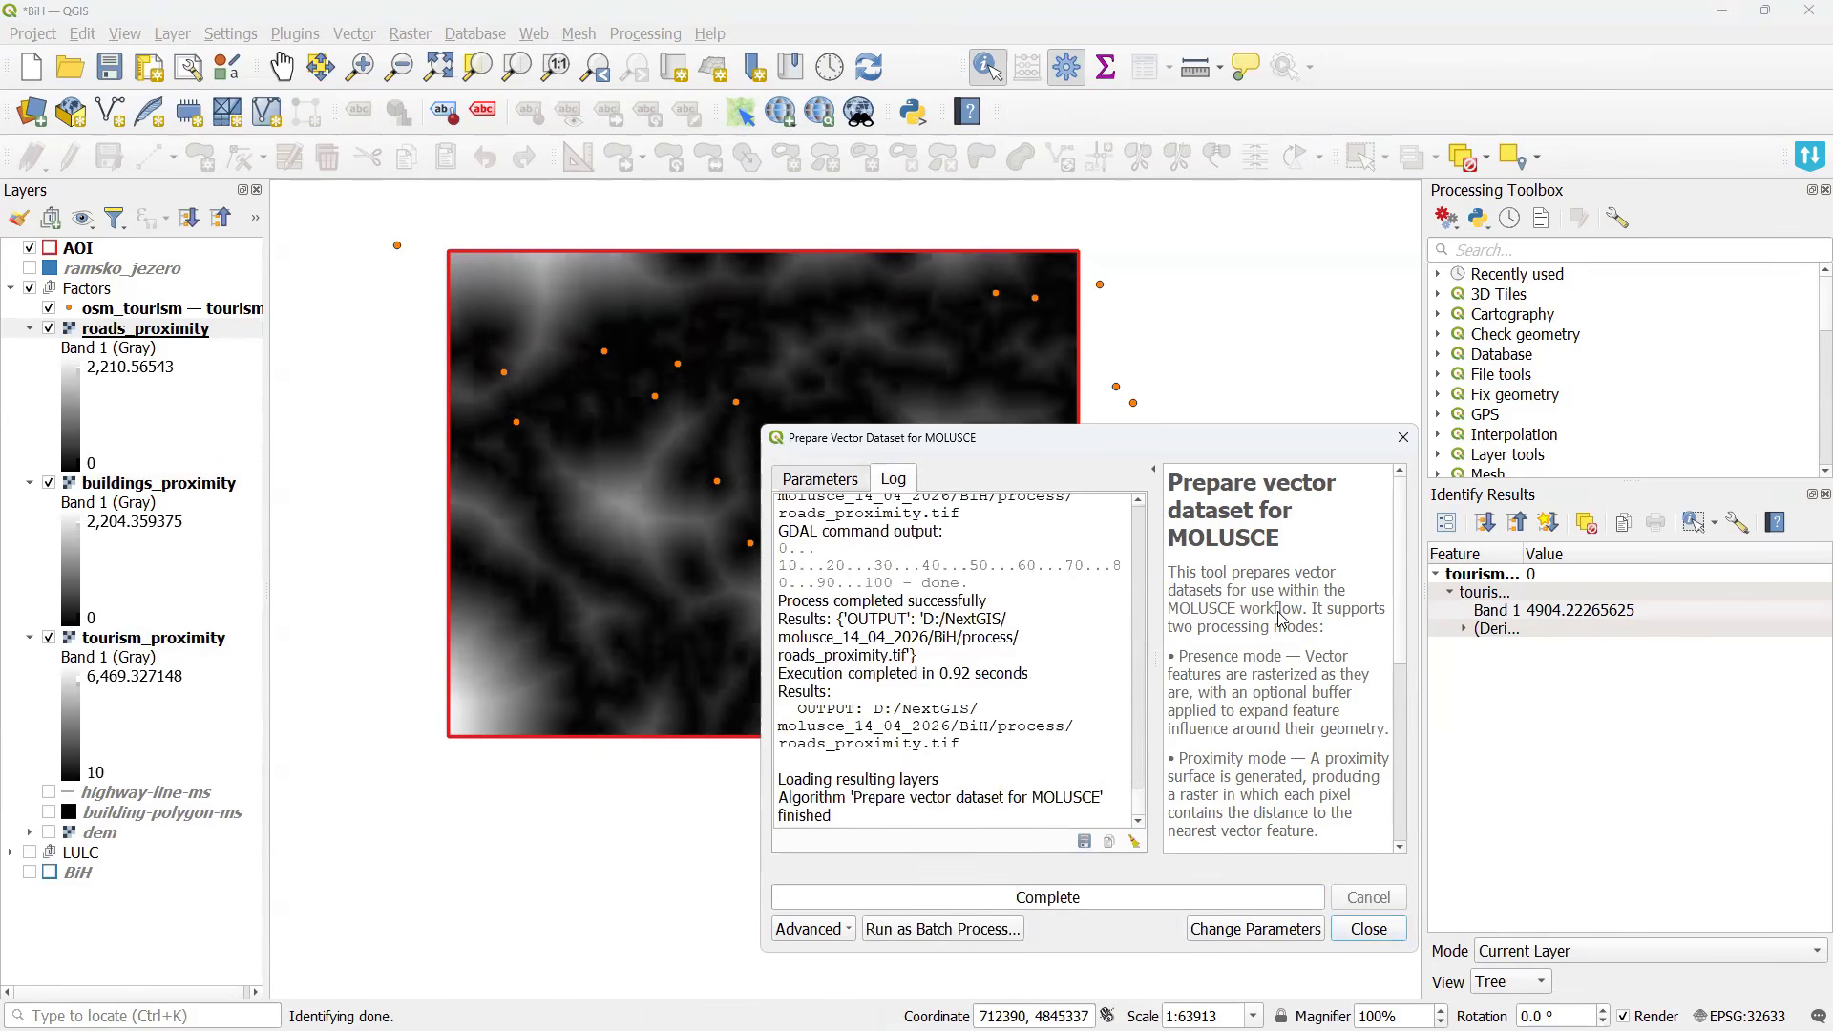
Close the vector preparation dialog, compare the three proximity rasters by toggling their visibility, and close the Identify Results panel.
{"action": "left_click", "coordinate": [1403, 438]}
{"action": "left_click_drag", "start_coordinate": [628, 466], "coordinate": [659, 504]}
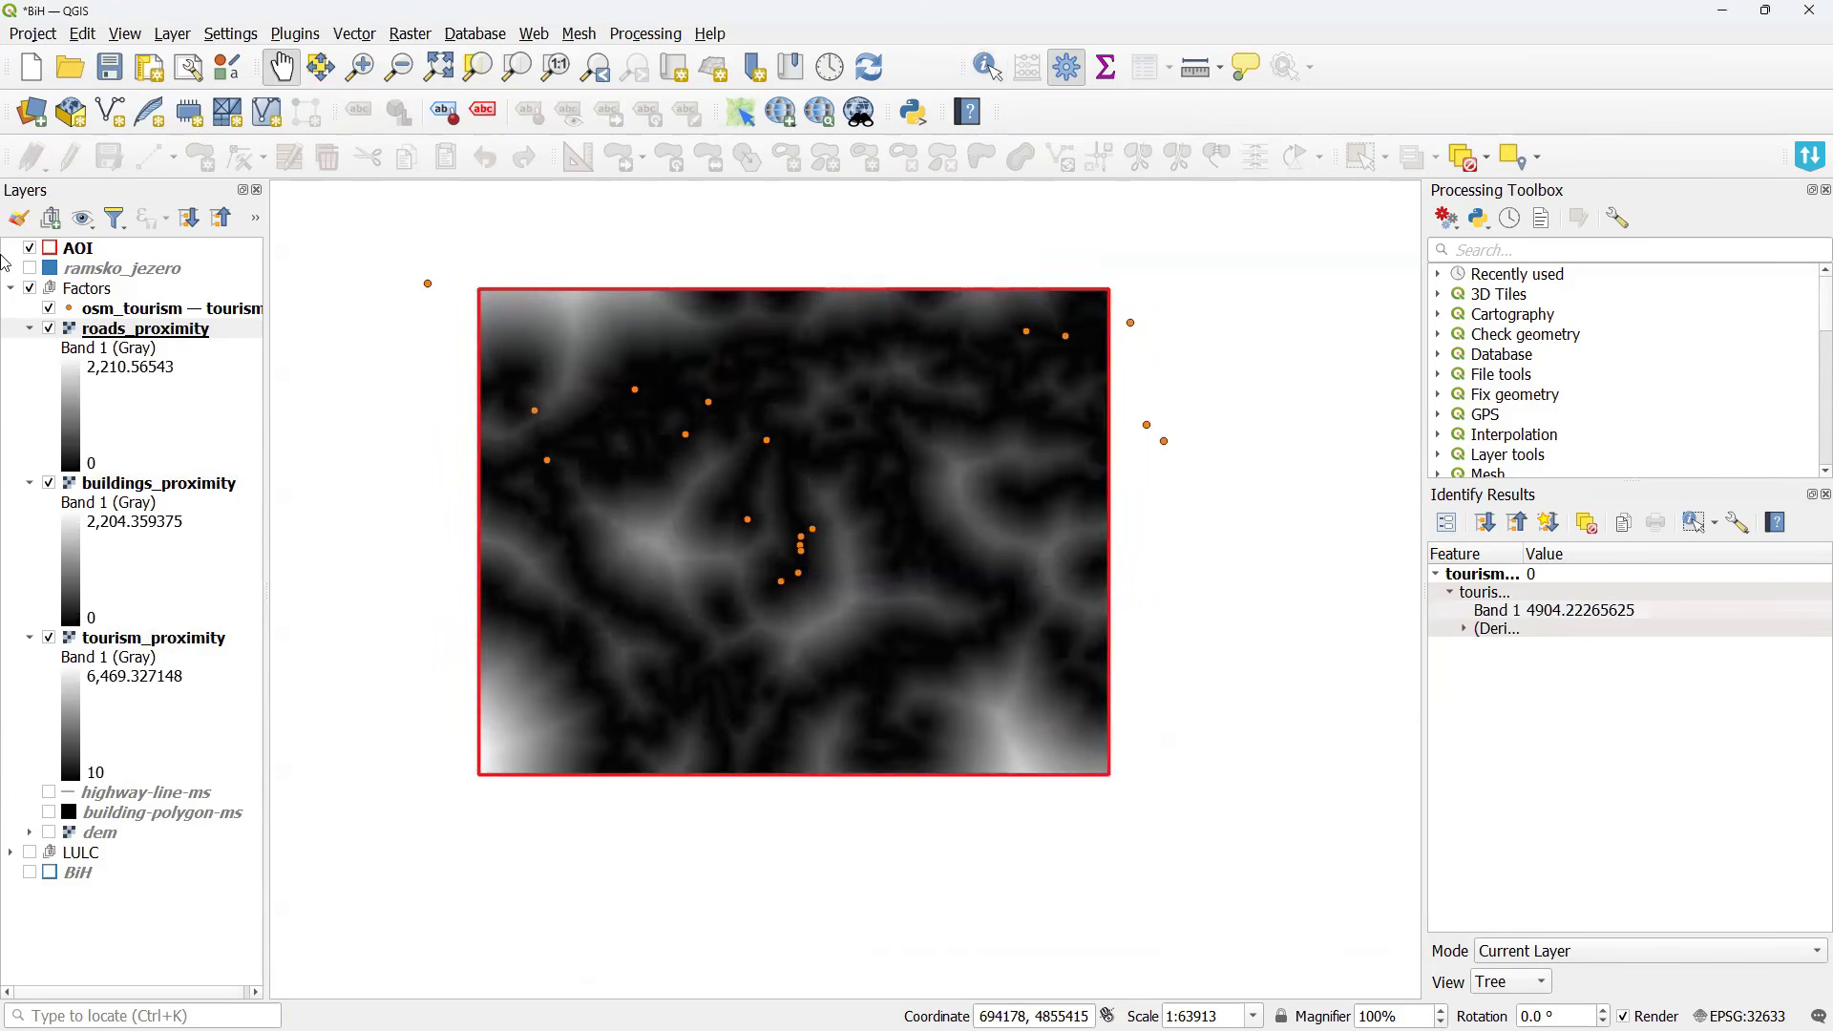
{"action": "left_click", "coordinate": [49, 330]}
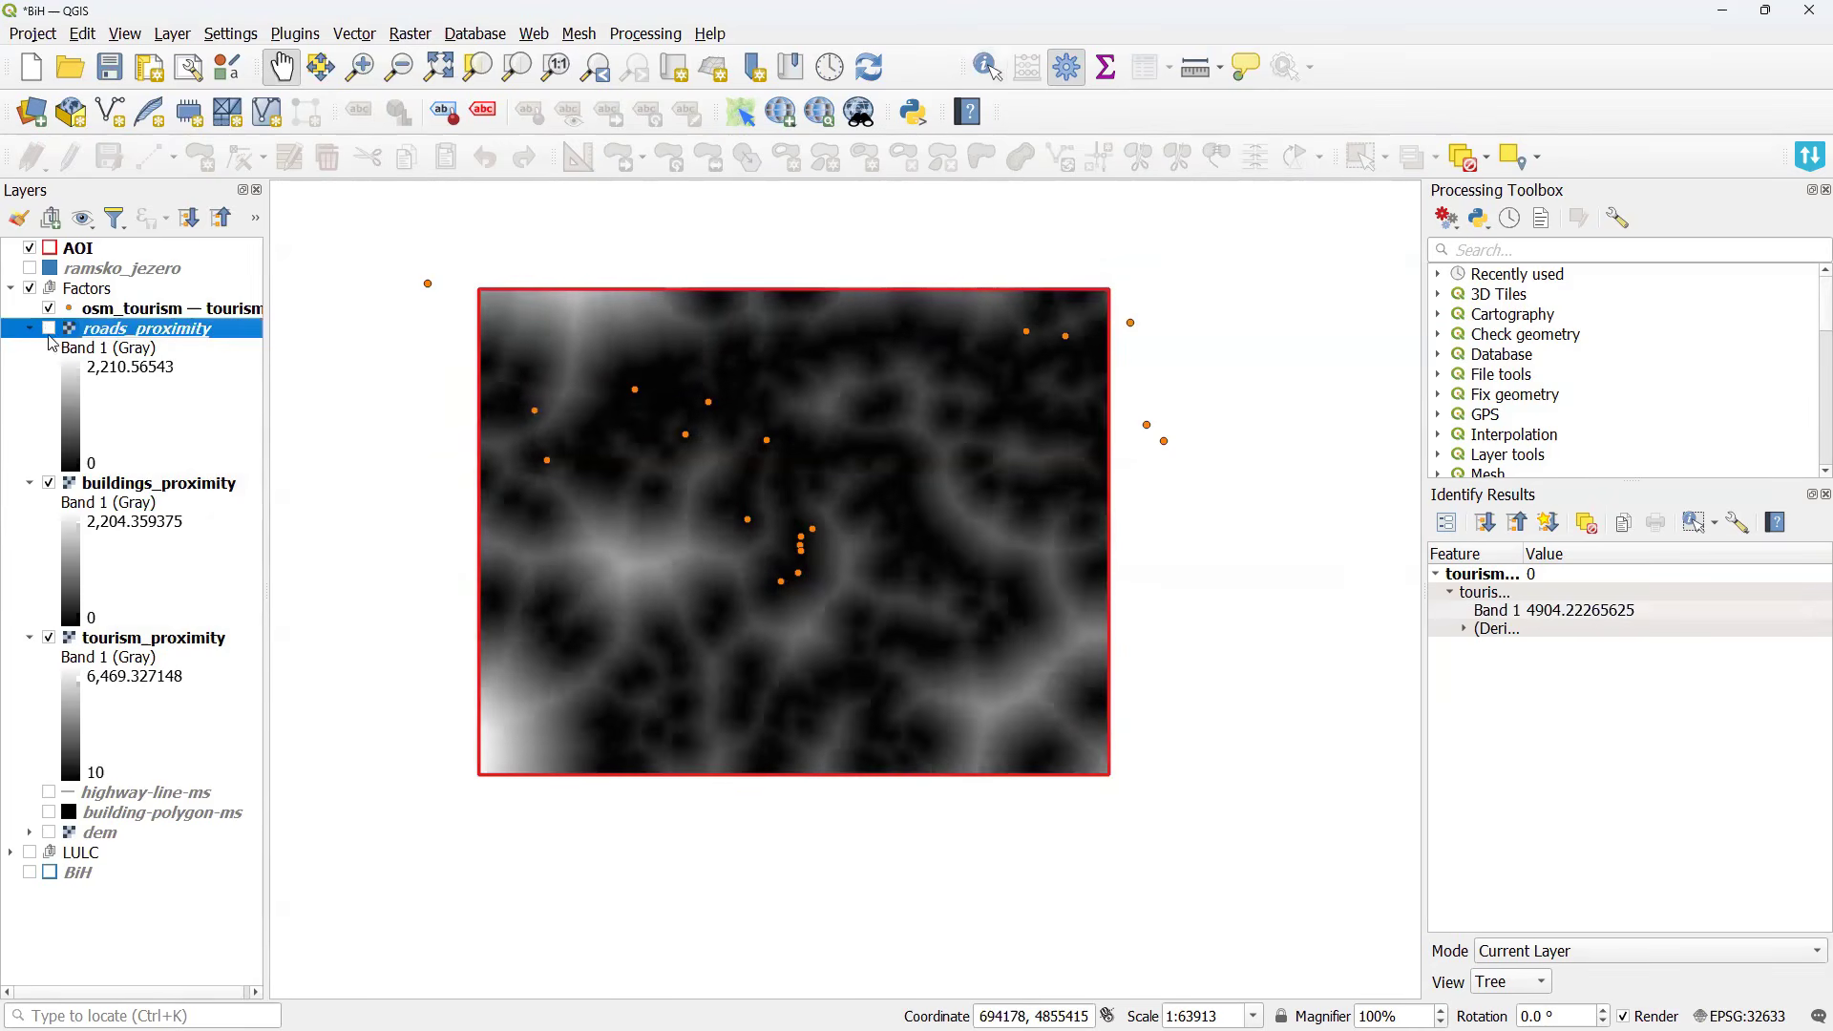
{"action": "left_click", "coordinate": [50, 485]}
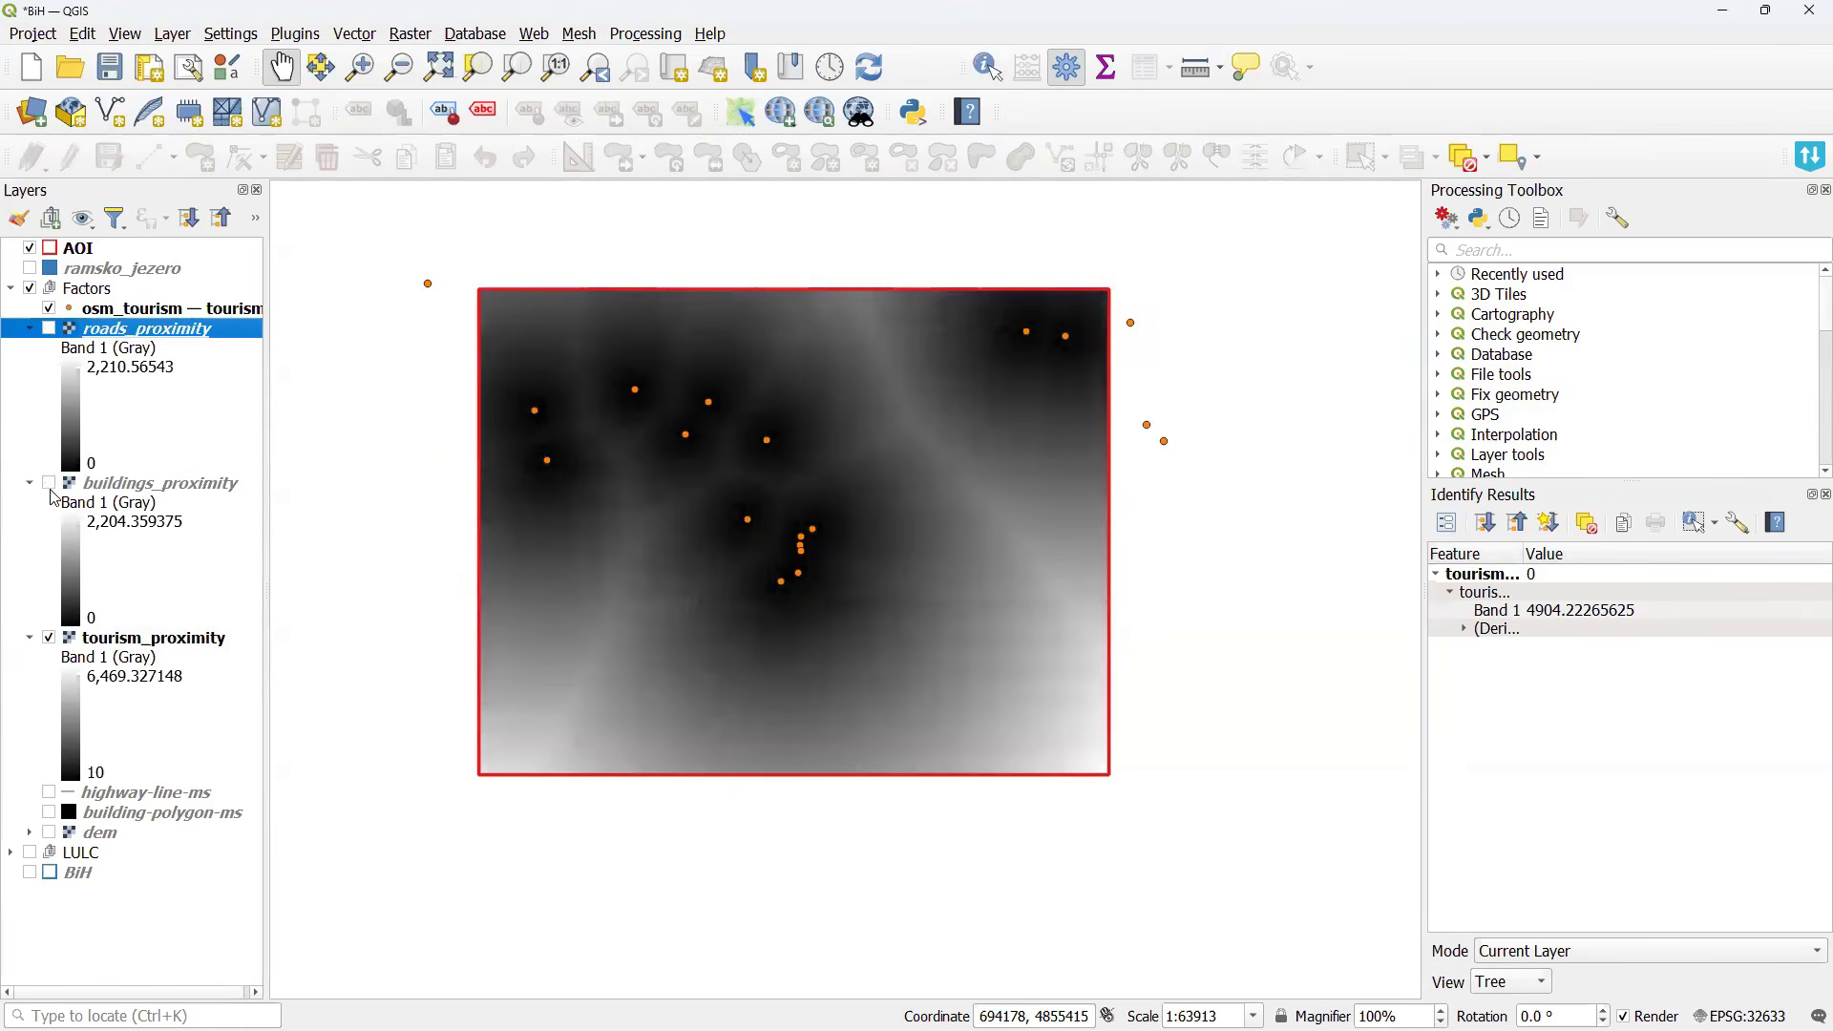
{"action": "left_click", "coordinate": [50, 638]}
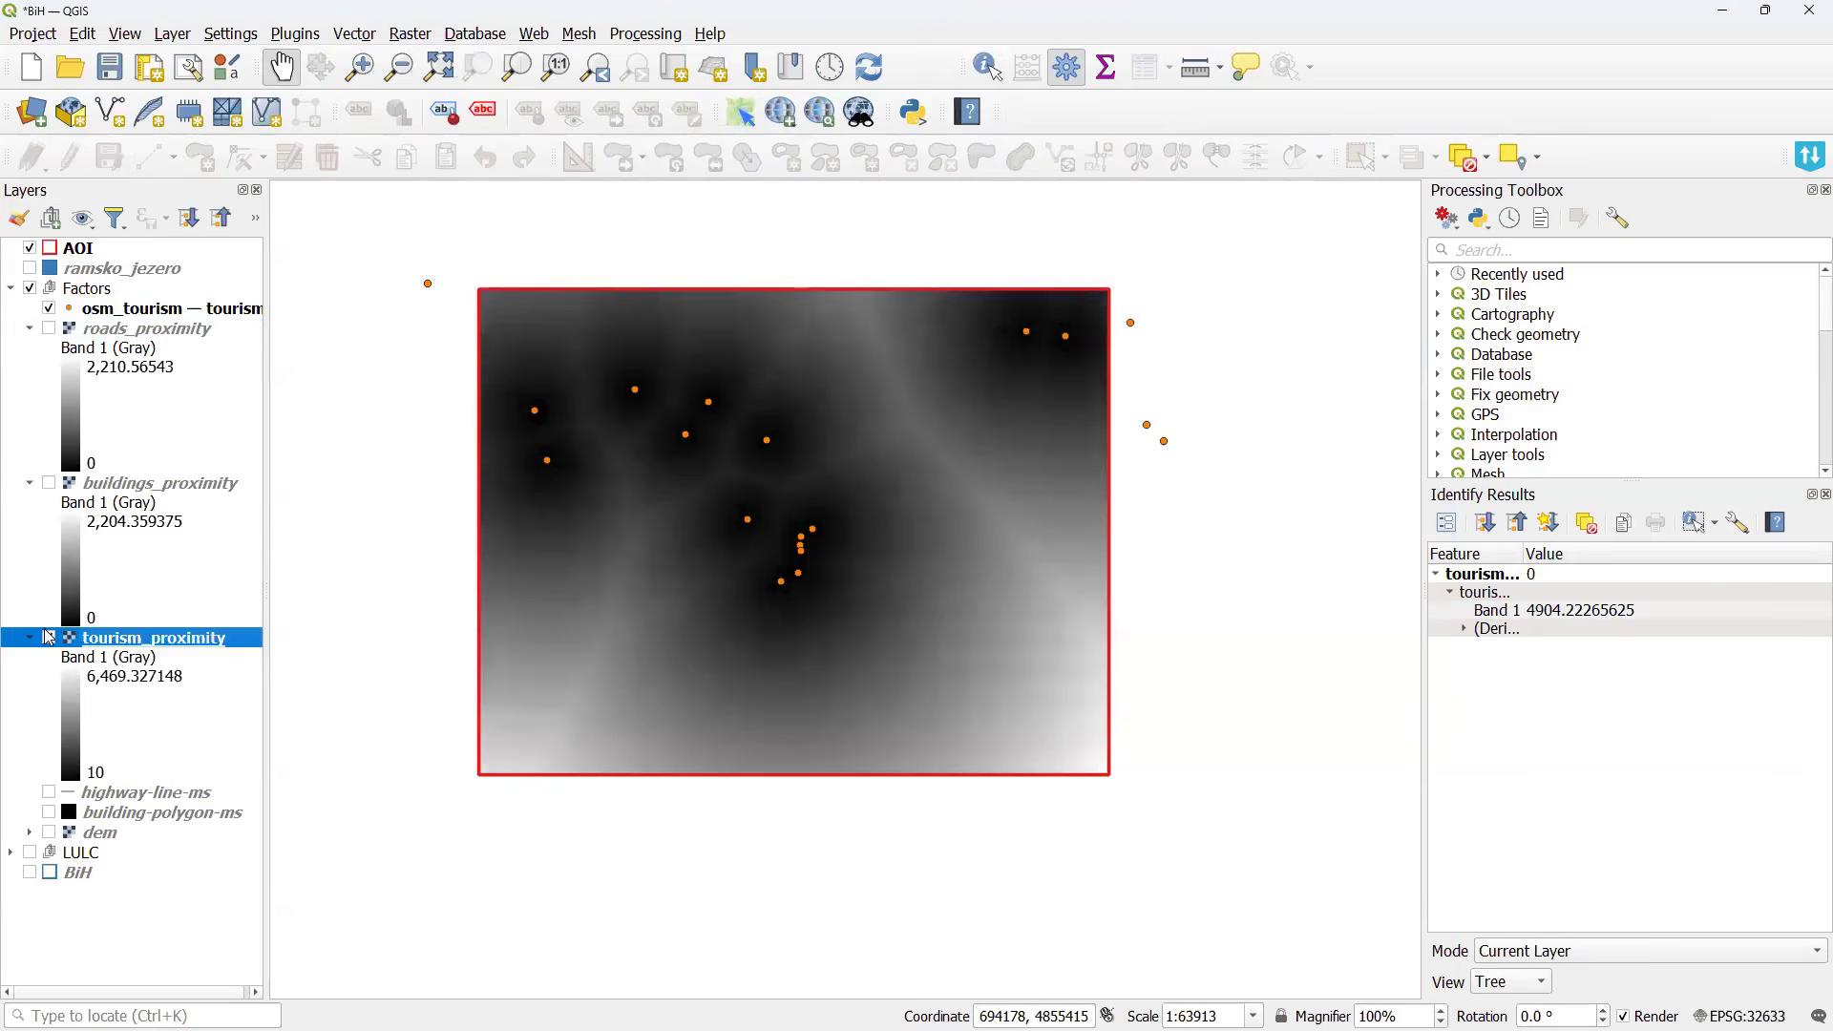
{"action": "left_click", "coordinate": [50, 484]}
{"action": "left_click", "coordinate": [50, 330]}
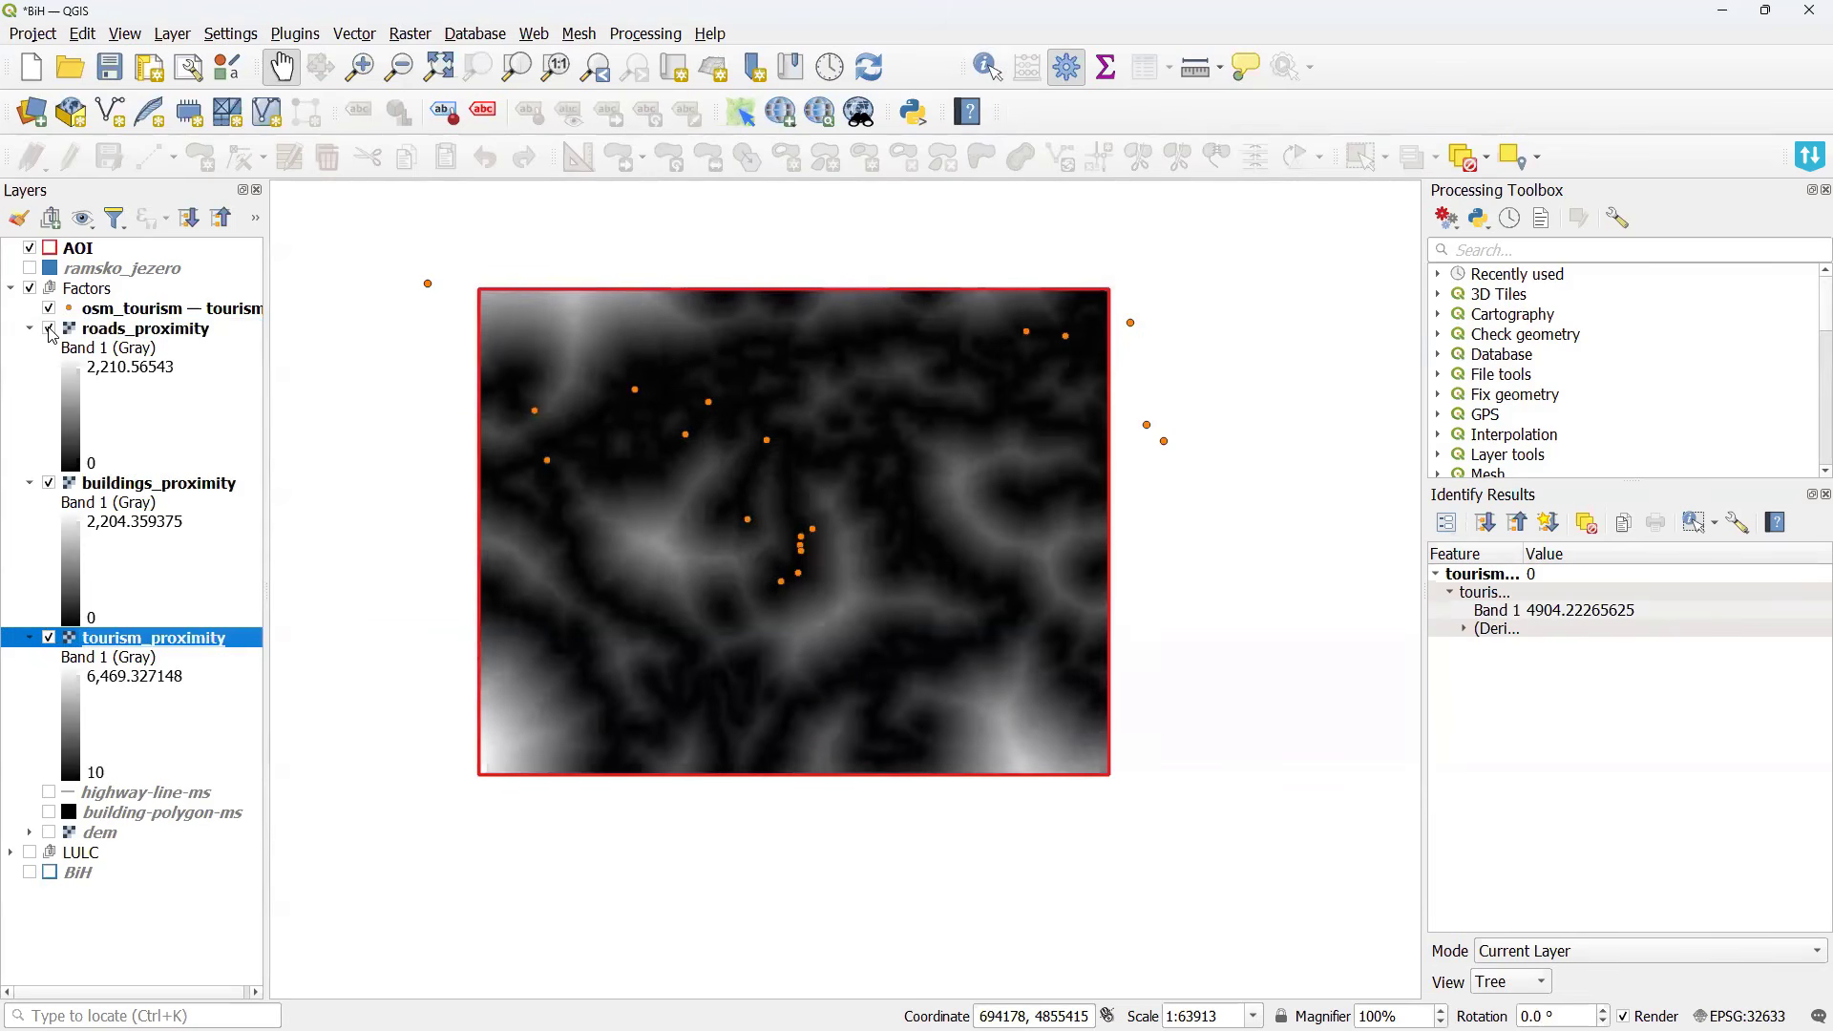
{"action": "left_click", "coordinate": [1825, 494]}
Set up the MOLUSCE raster preparation for dem with esri_2018_prepared as the reference raster and Cubic (4x4 Kernel) resampling.
{"action": "double_click", "coordinate": [1575, 937]}
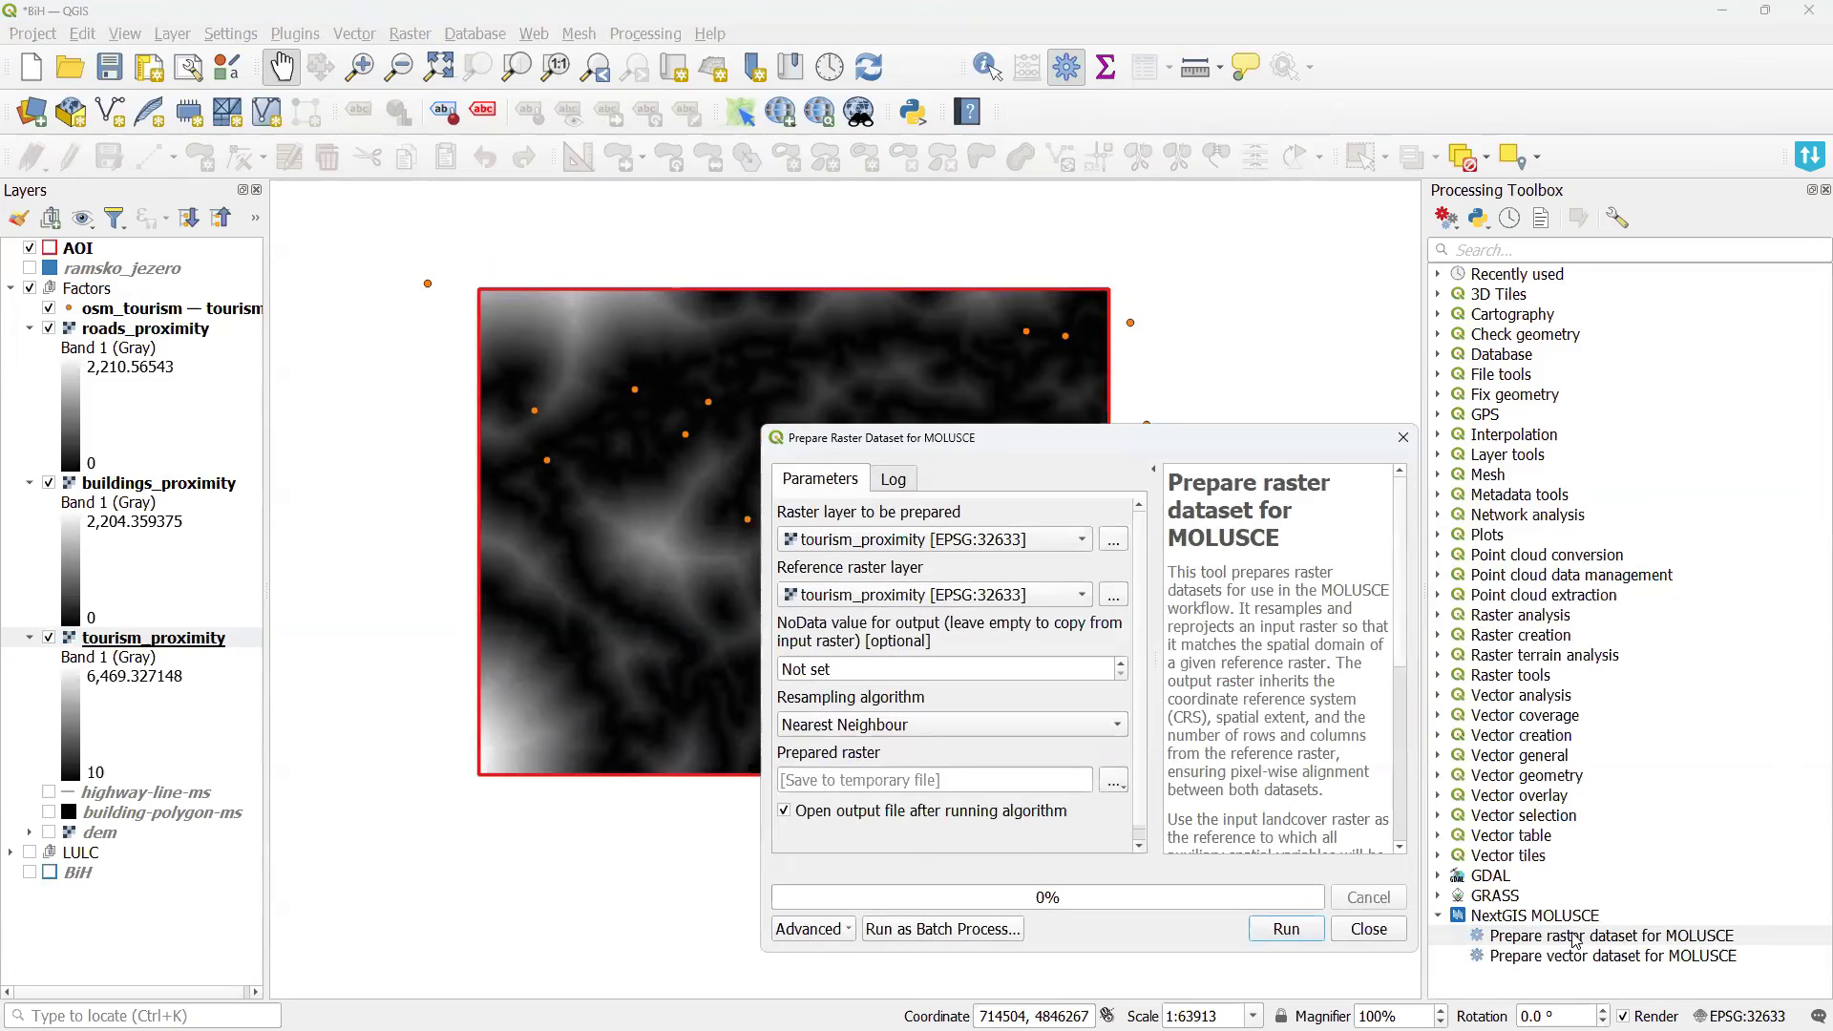
{"action": "left_click", "coordinate": [931, 544]}
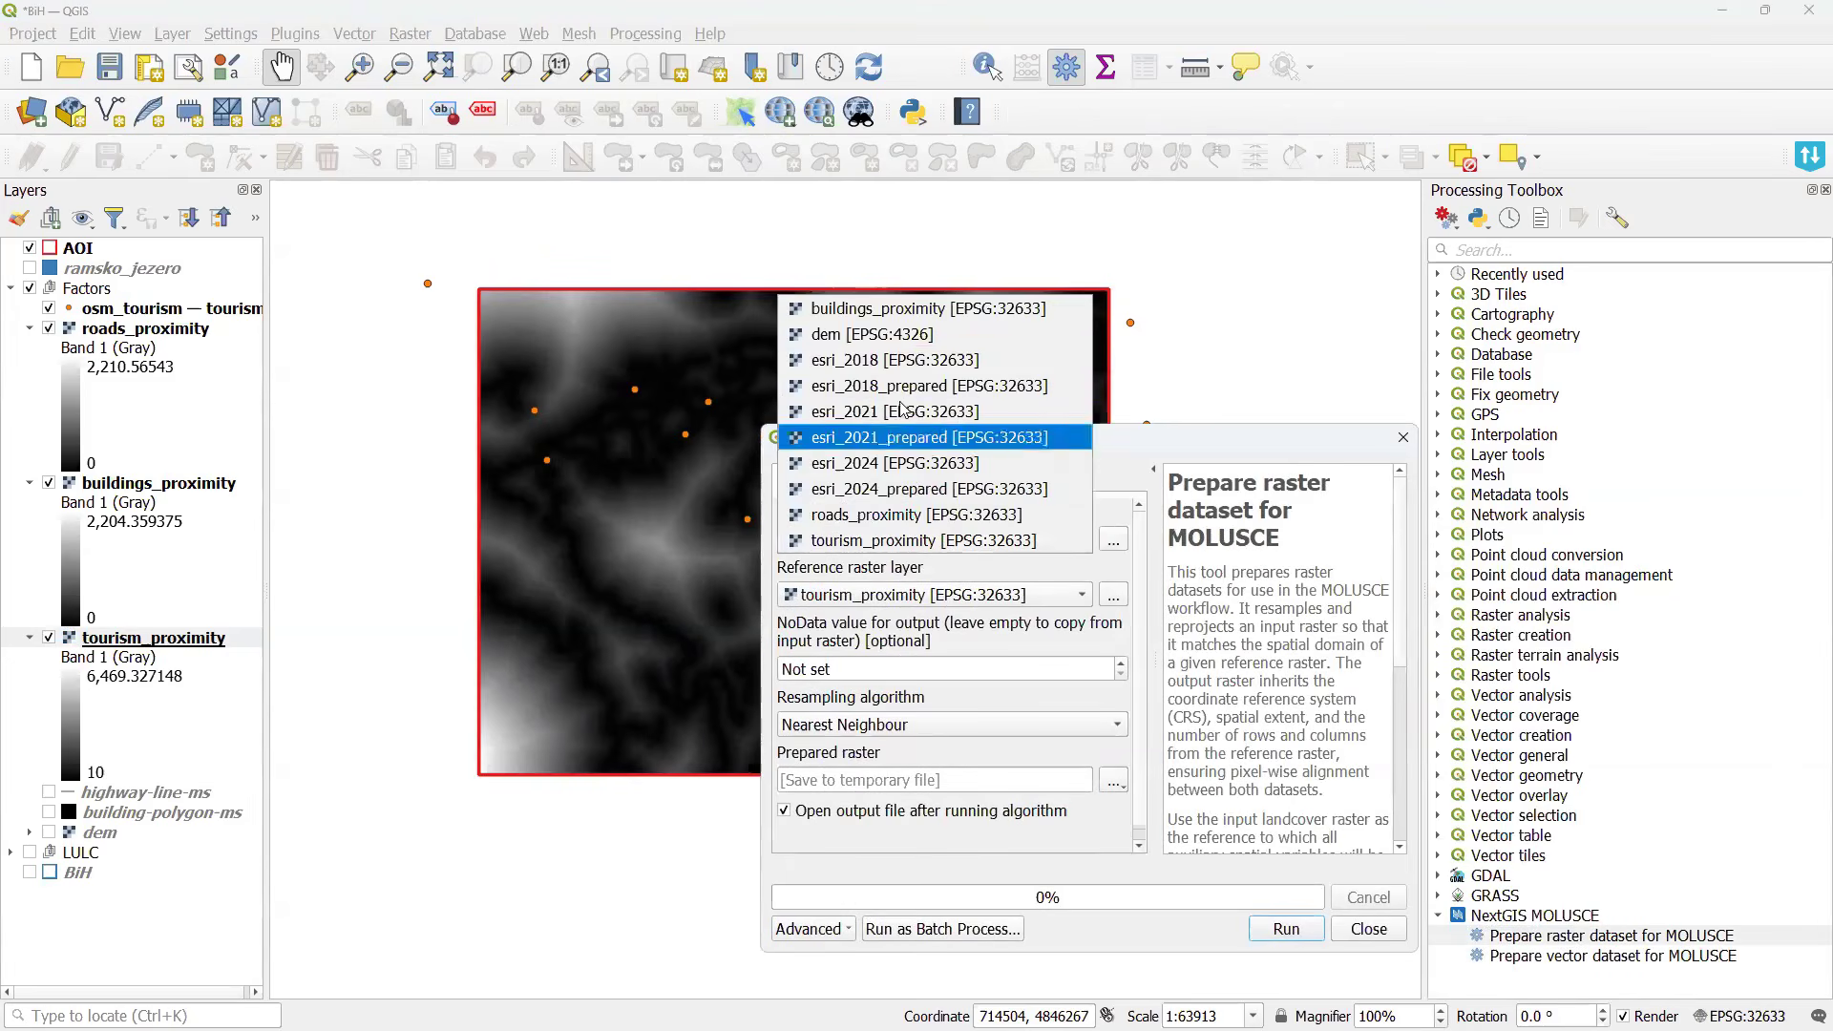
{"action": "left_click", "coordinate": [881, 334]}
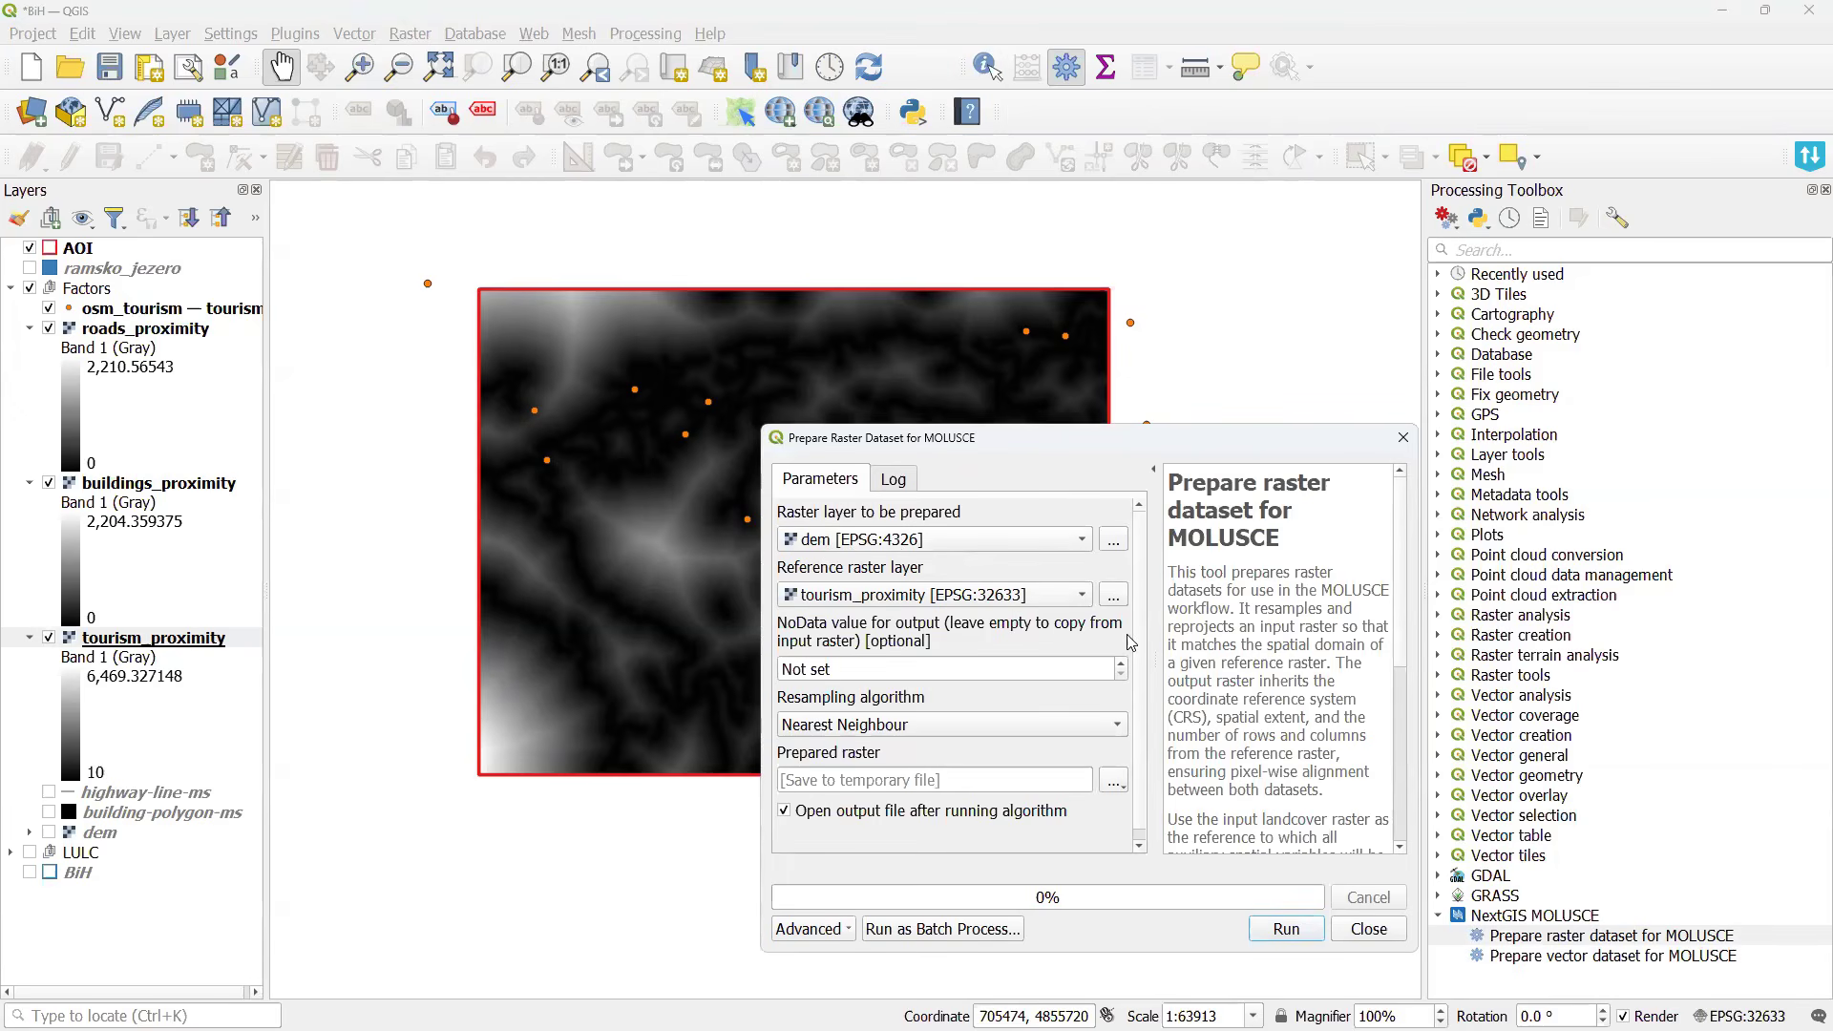
{"action": "left_click", "coordinate": [1008, 599]}
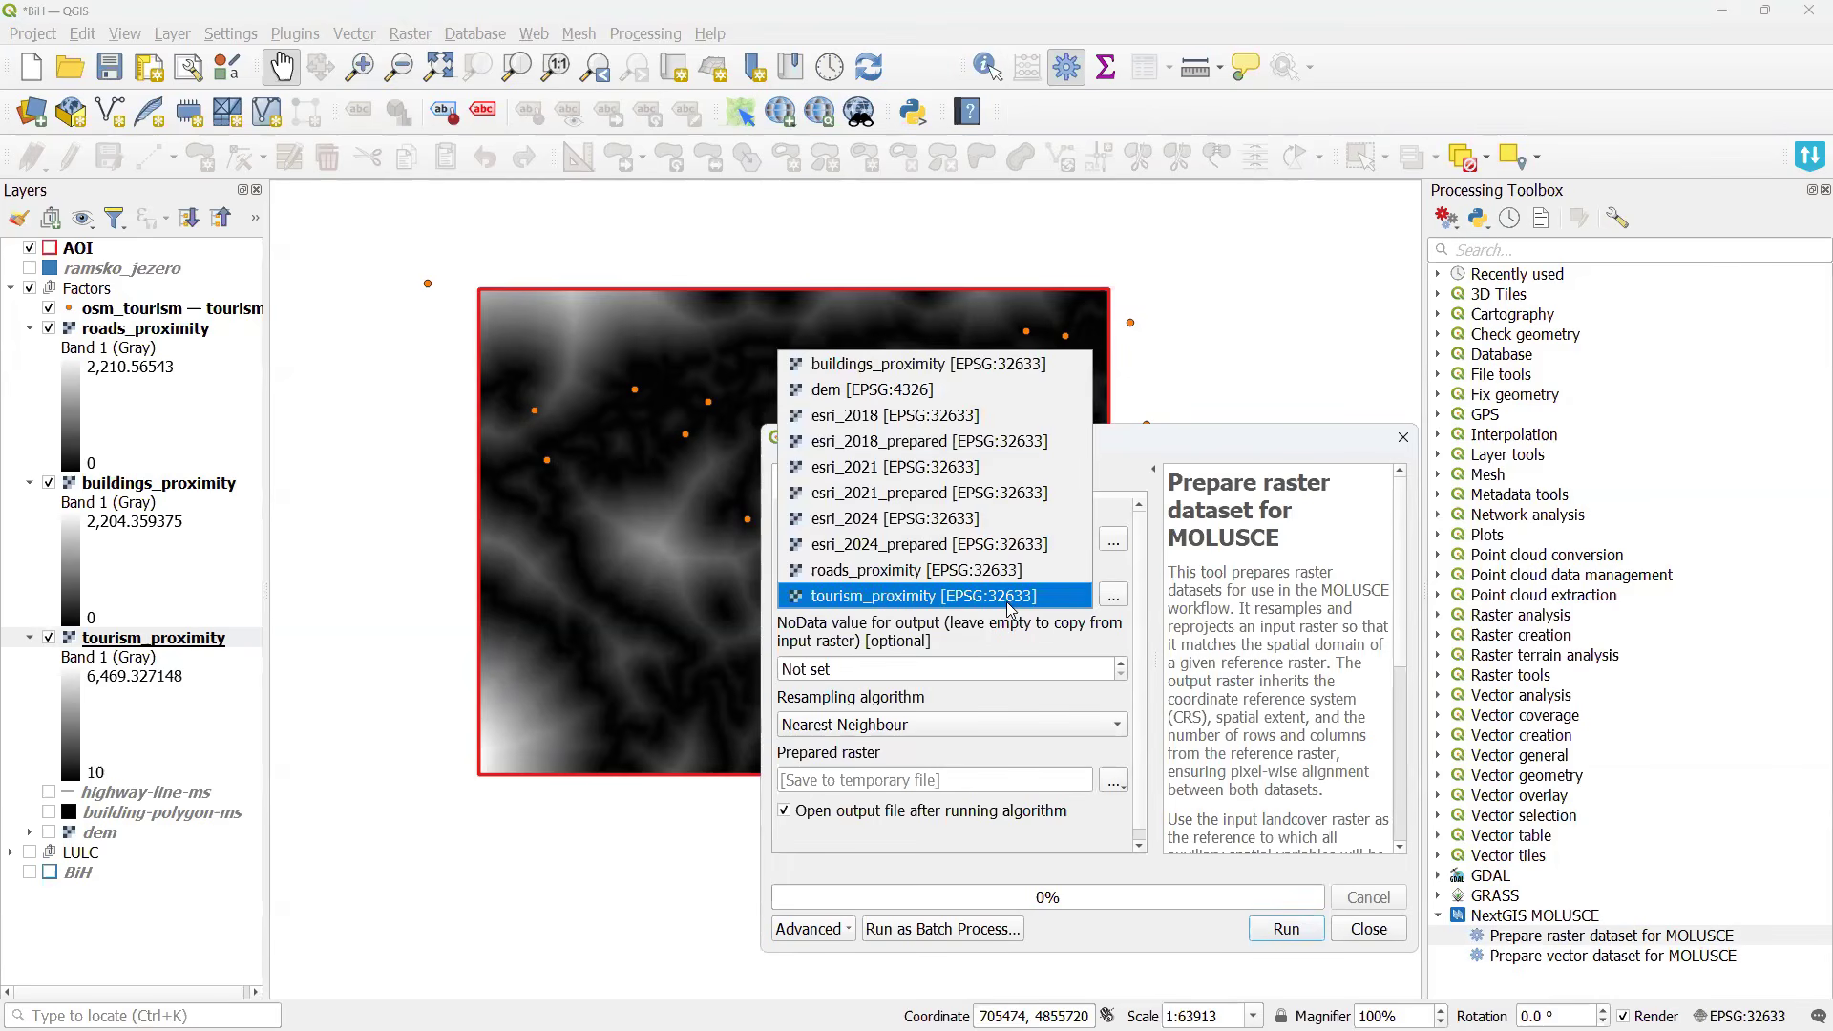
{"action": "left_click", "coordinate": [884, 445]}
{"action": "scroll", "coordinate": [1142, 619], "scroll_direction": "down", "scroll_amount": 1}
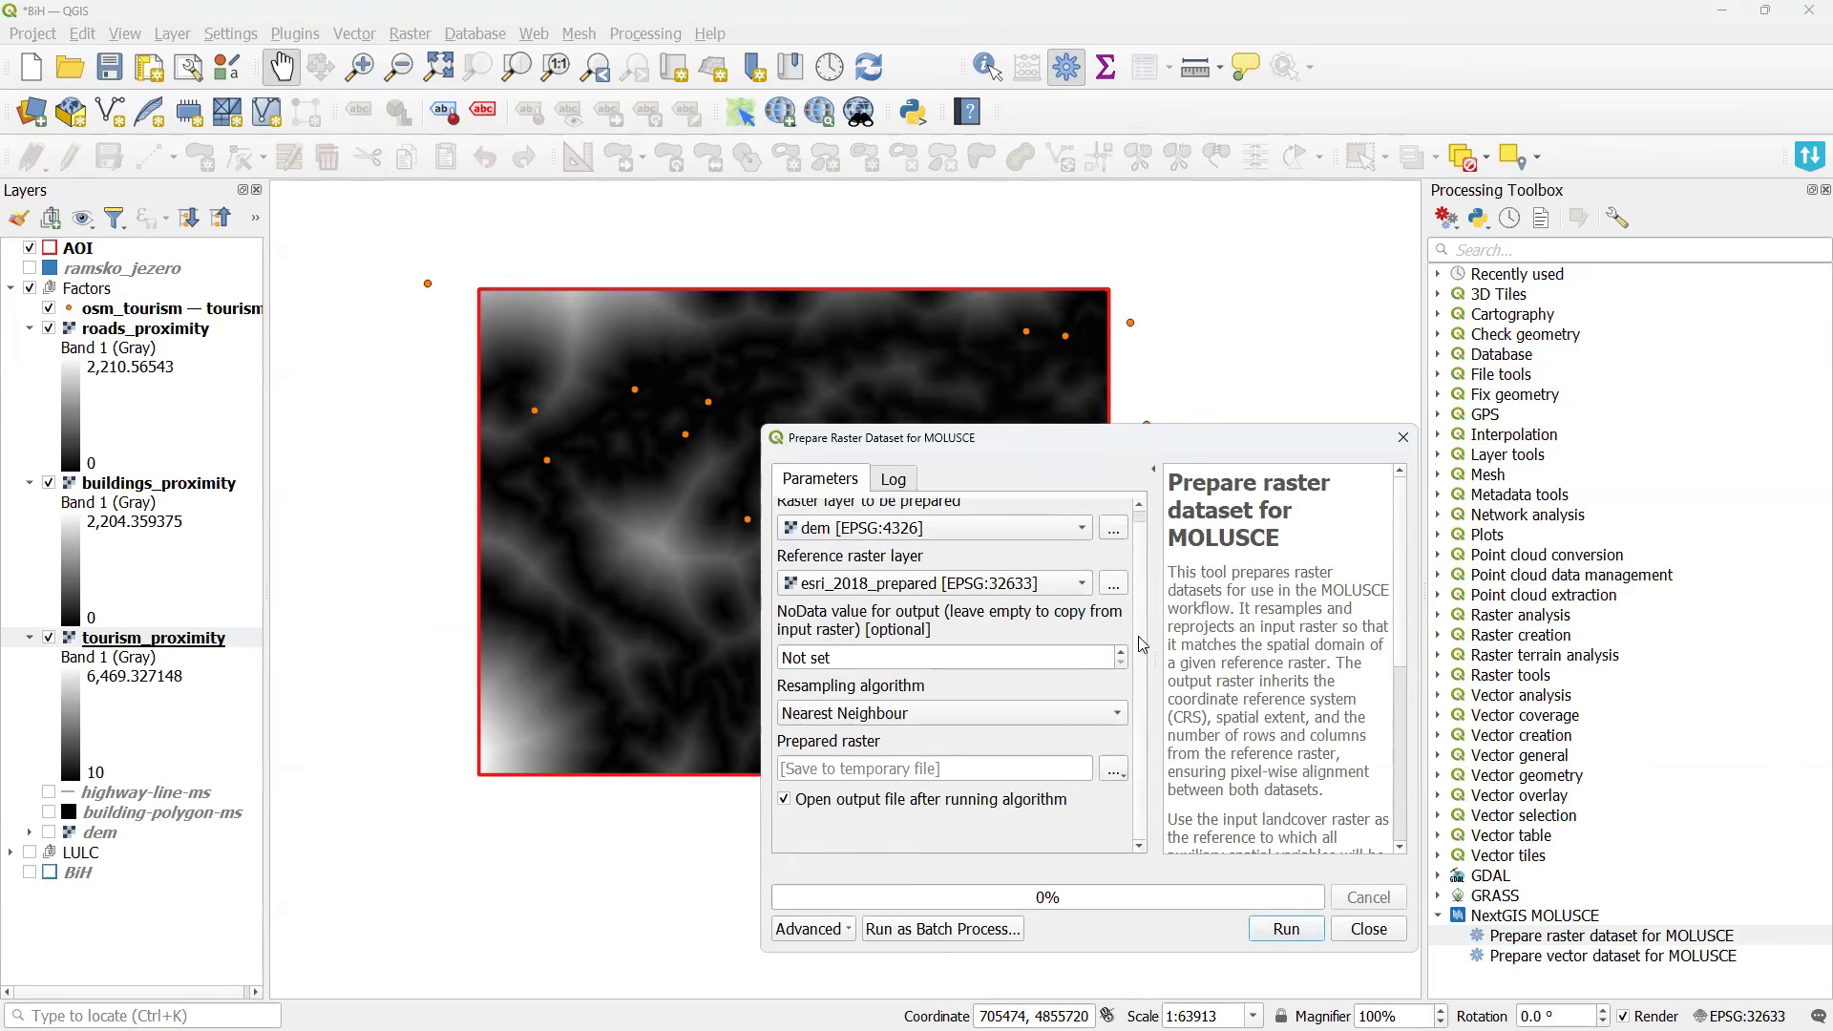
{"action": "left_click", "coordinate": [894, 718]}
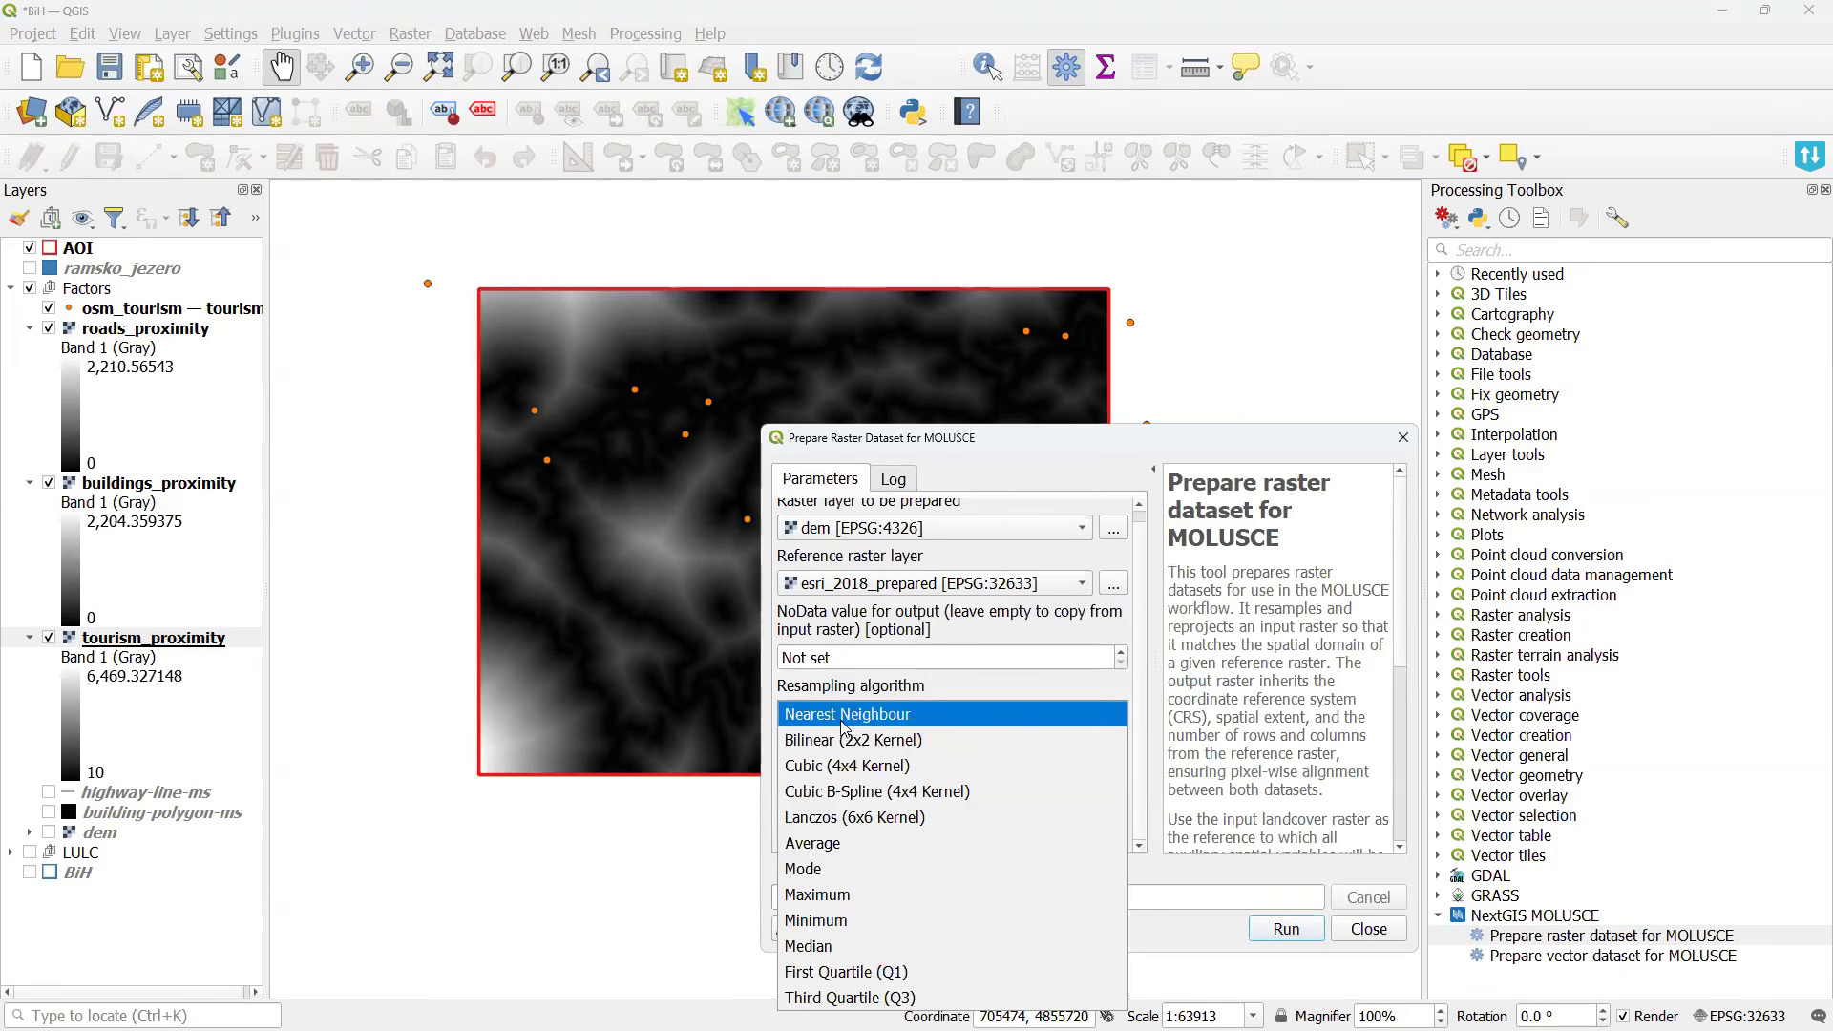
{"action": "left_click", "coordinate": [895, 768]}
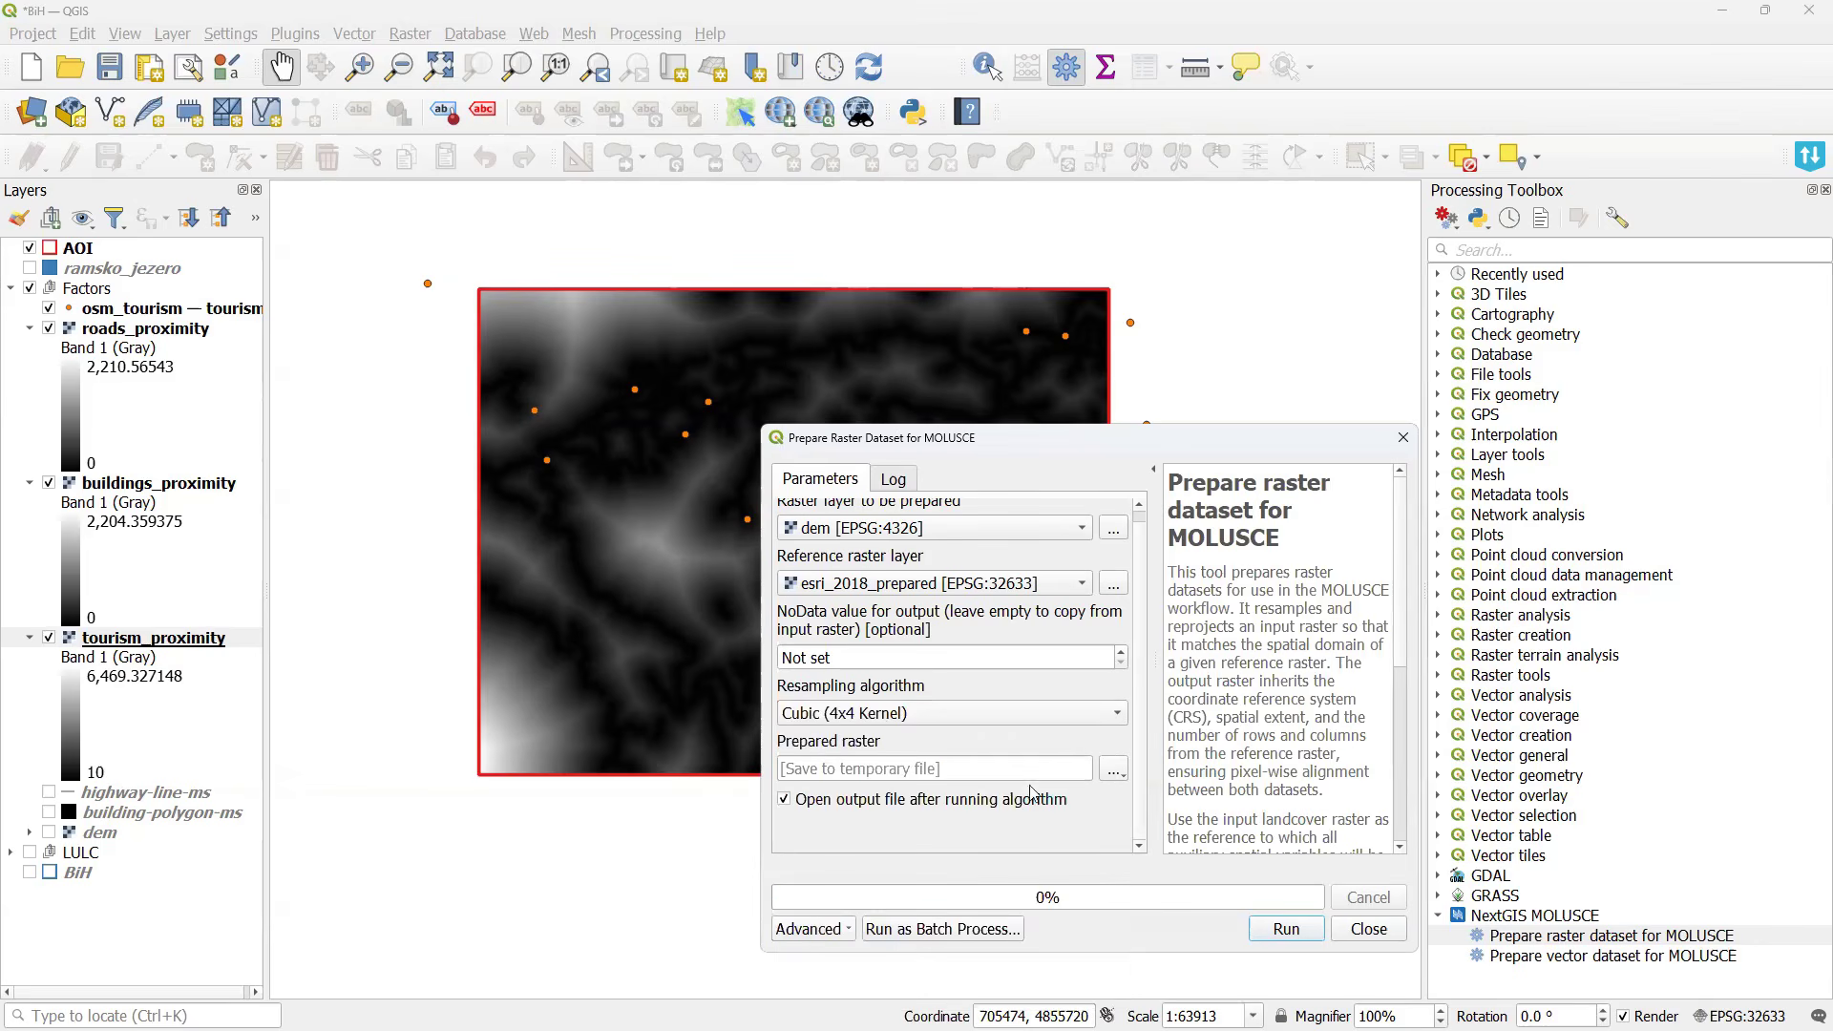
Run the DEM preparation with the output dem_prepared in the process folder, and move the resulting layer above roads_proximity.
{"action": "left_click", "coordinate": [1113, 770]}
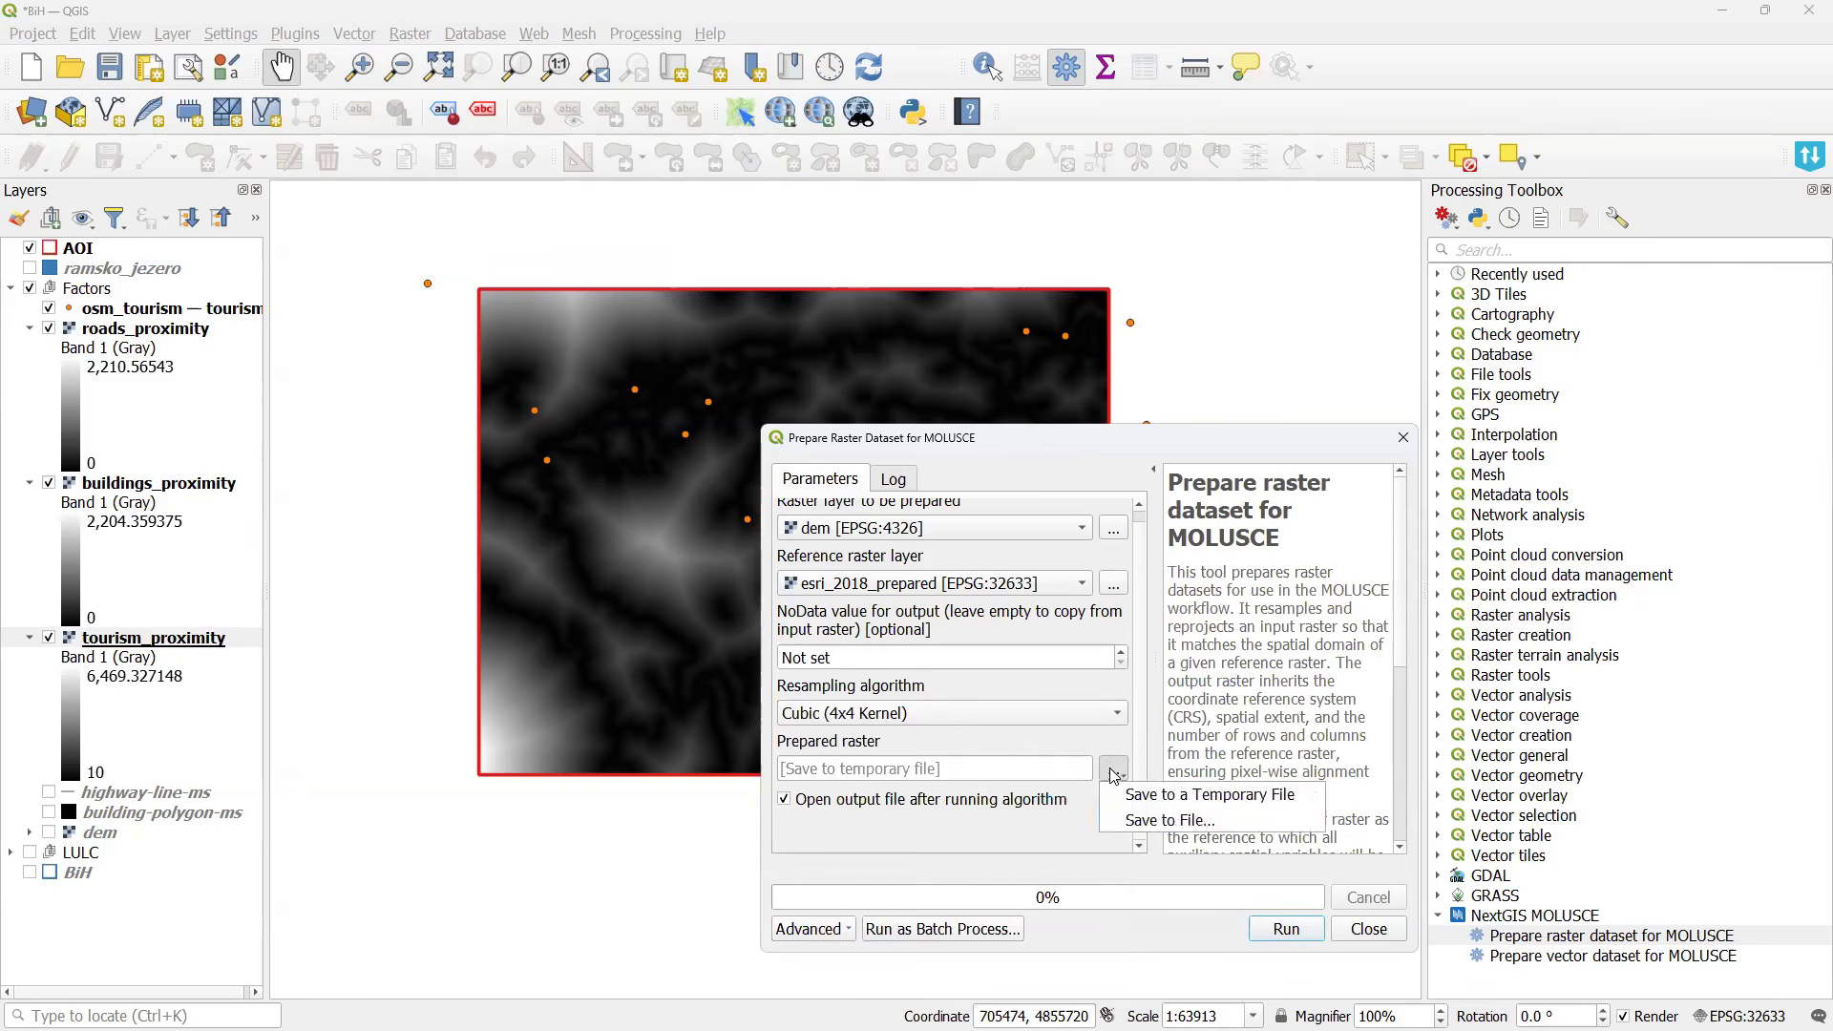
{"action": "left_click", "coordinate": [1153, 822]}
{"action": "type", "text": "dem_prepared"}
{"action": "key", "text": "Return"}
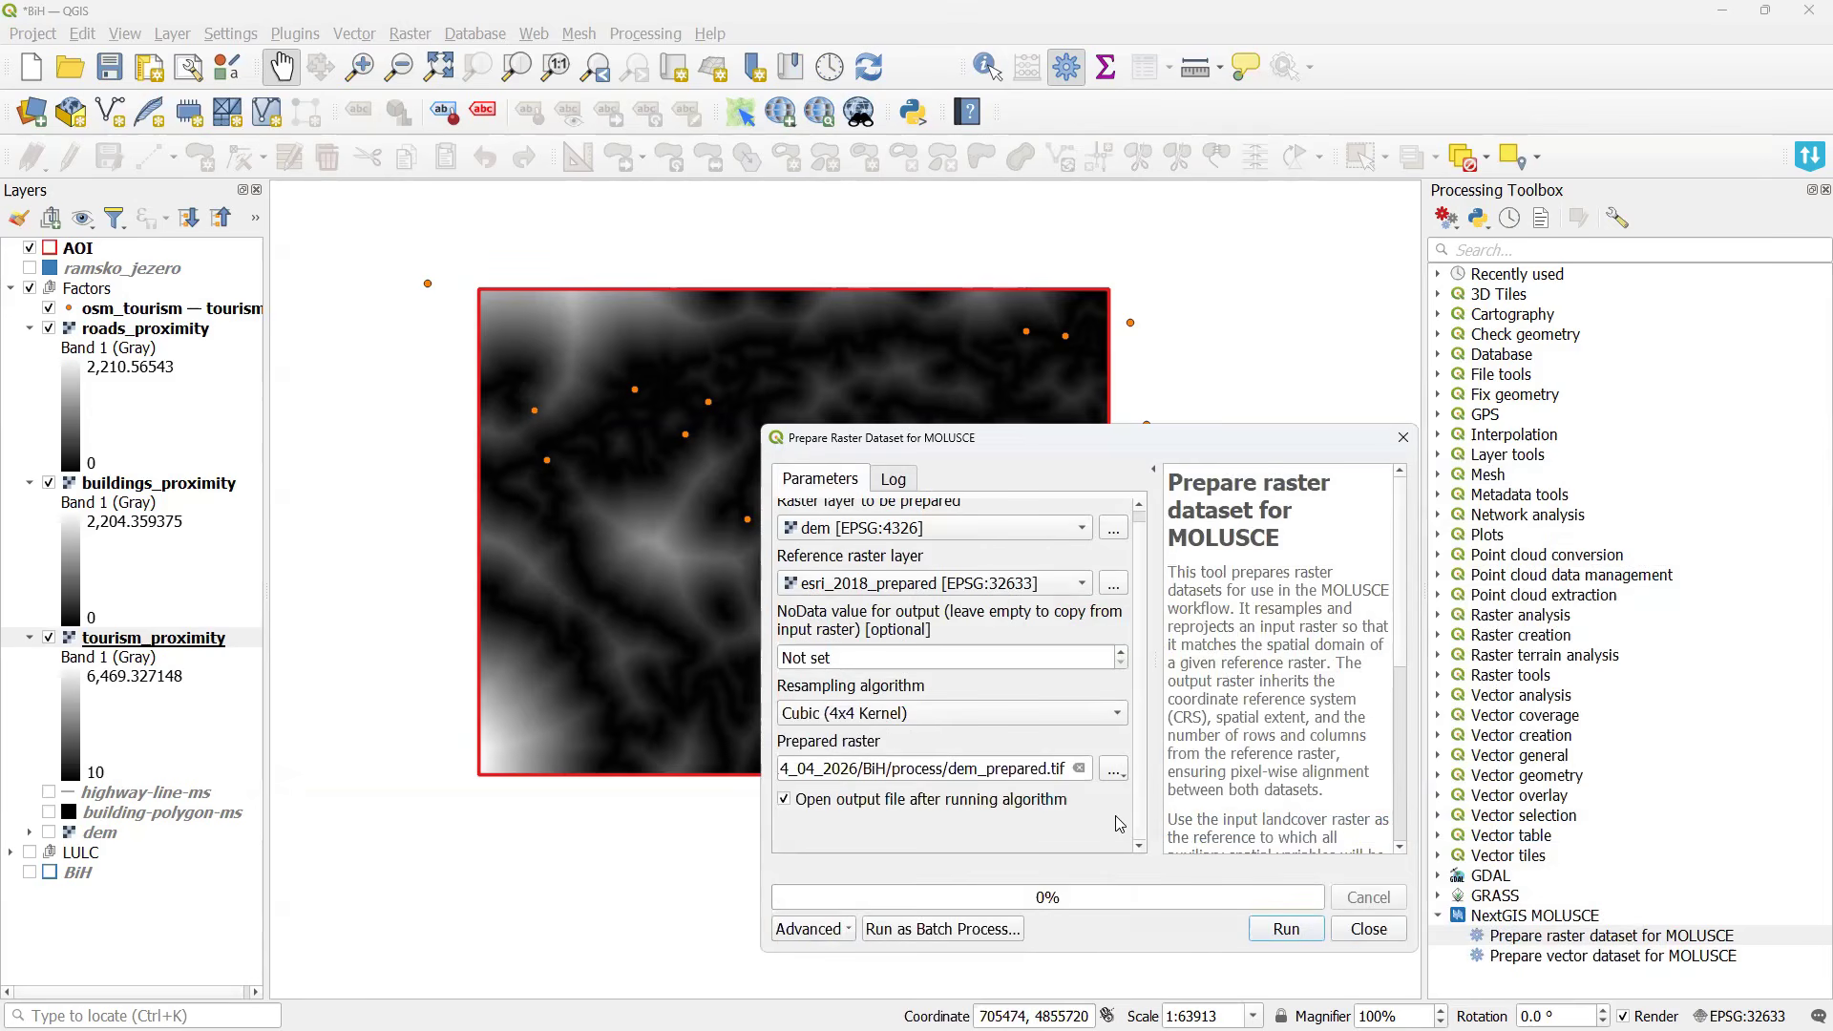
{"action": "left_click", "coordinate": [1286, 929]}
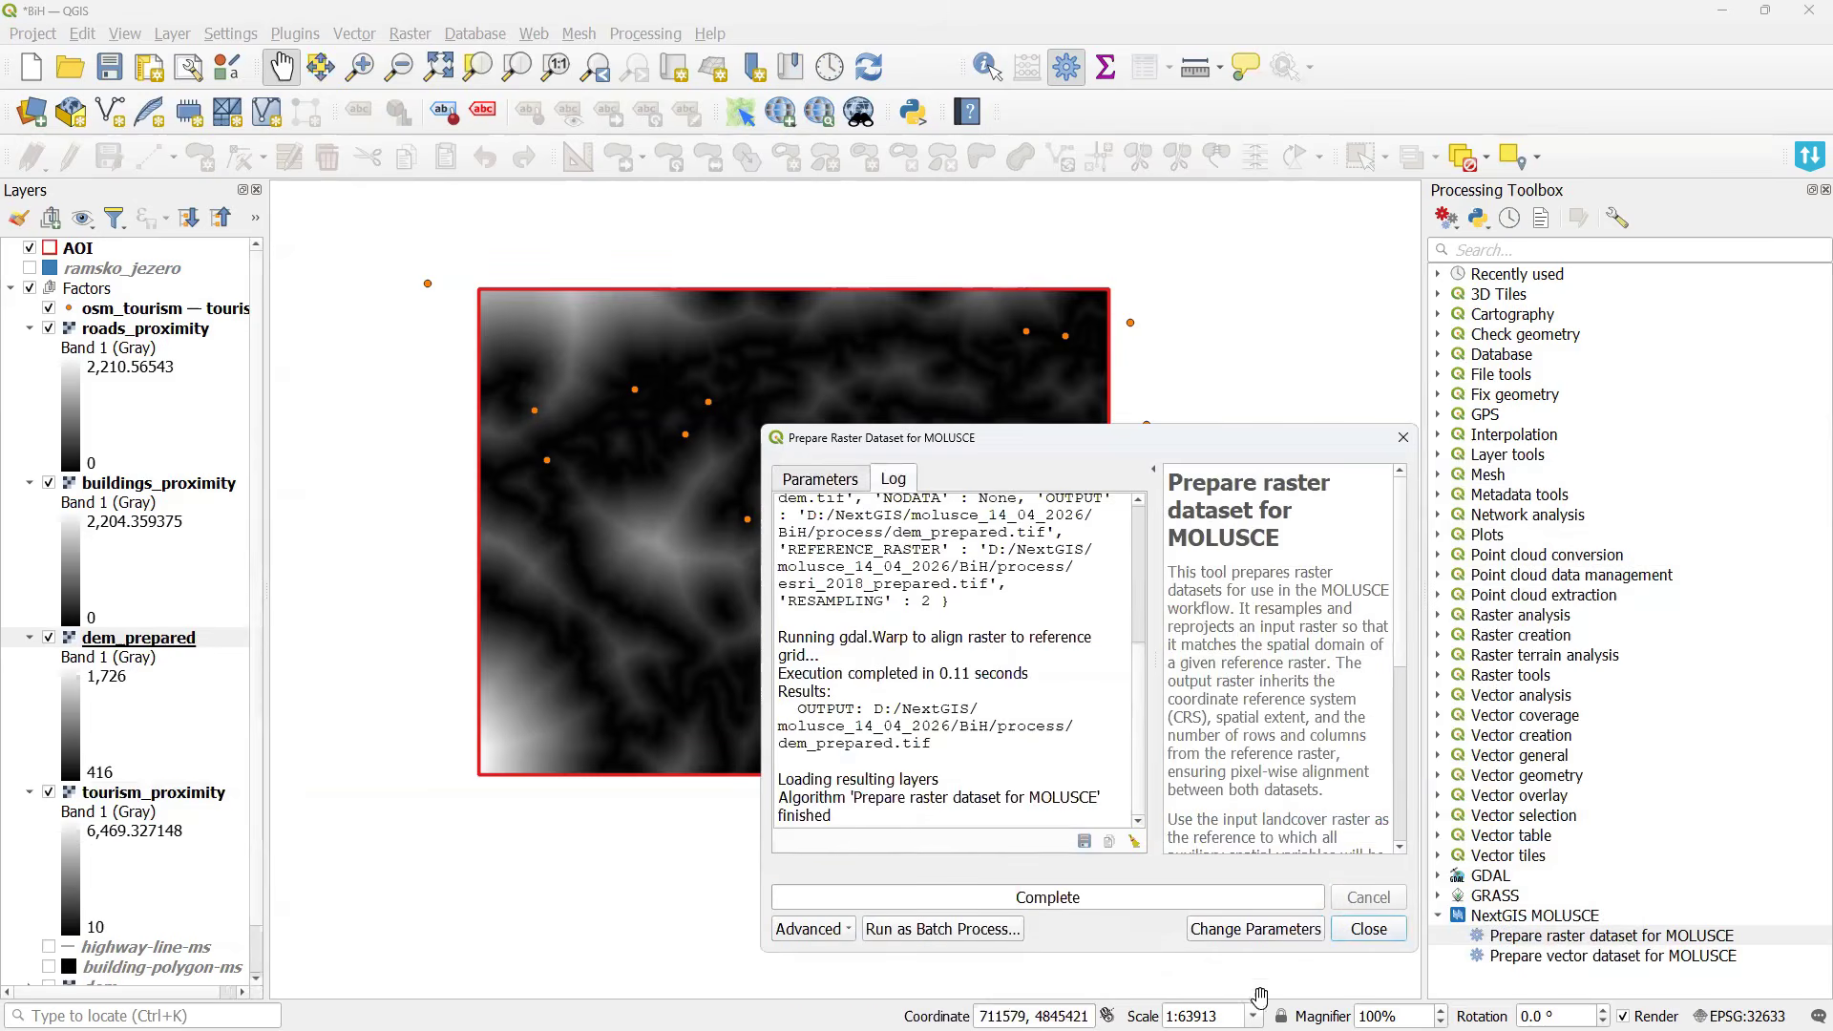
{"action": "left_click", "coordinate": [1403, 437]}
{"action": "left_click_drag", "start_coordinate": [143, 638], "coordinate": [211, 325]}
{"action": "left_click_drag", "start_coordinate": [757, 507], "coordinate": [741, 585]}
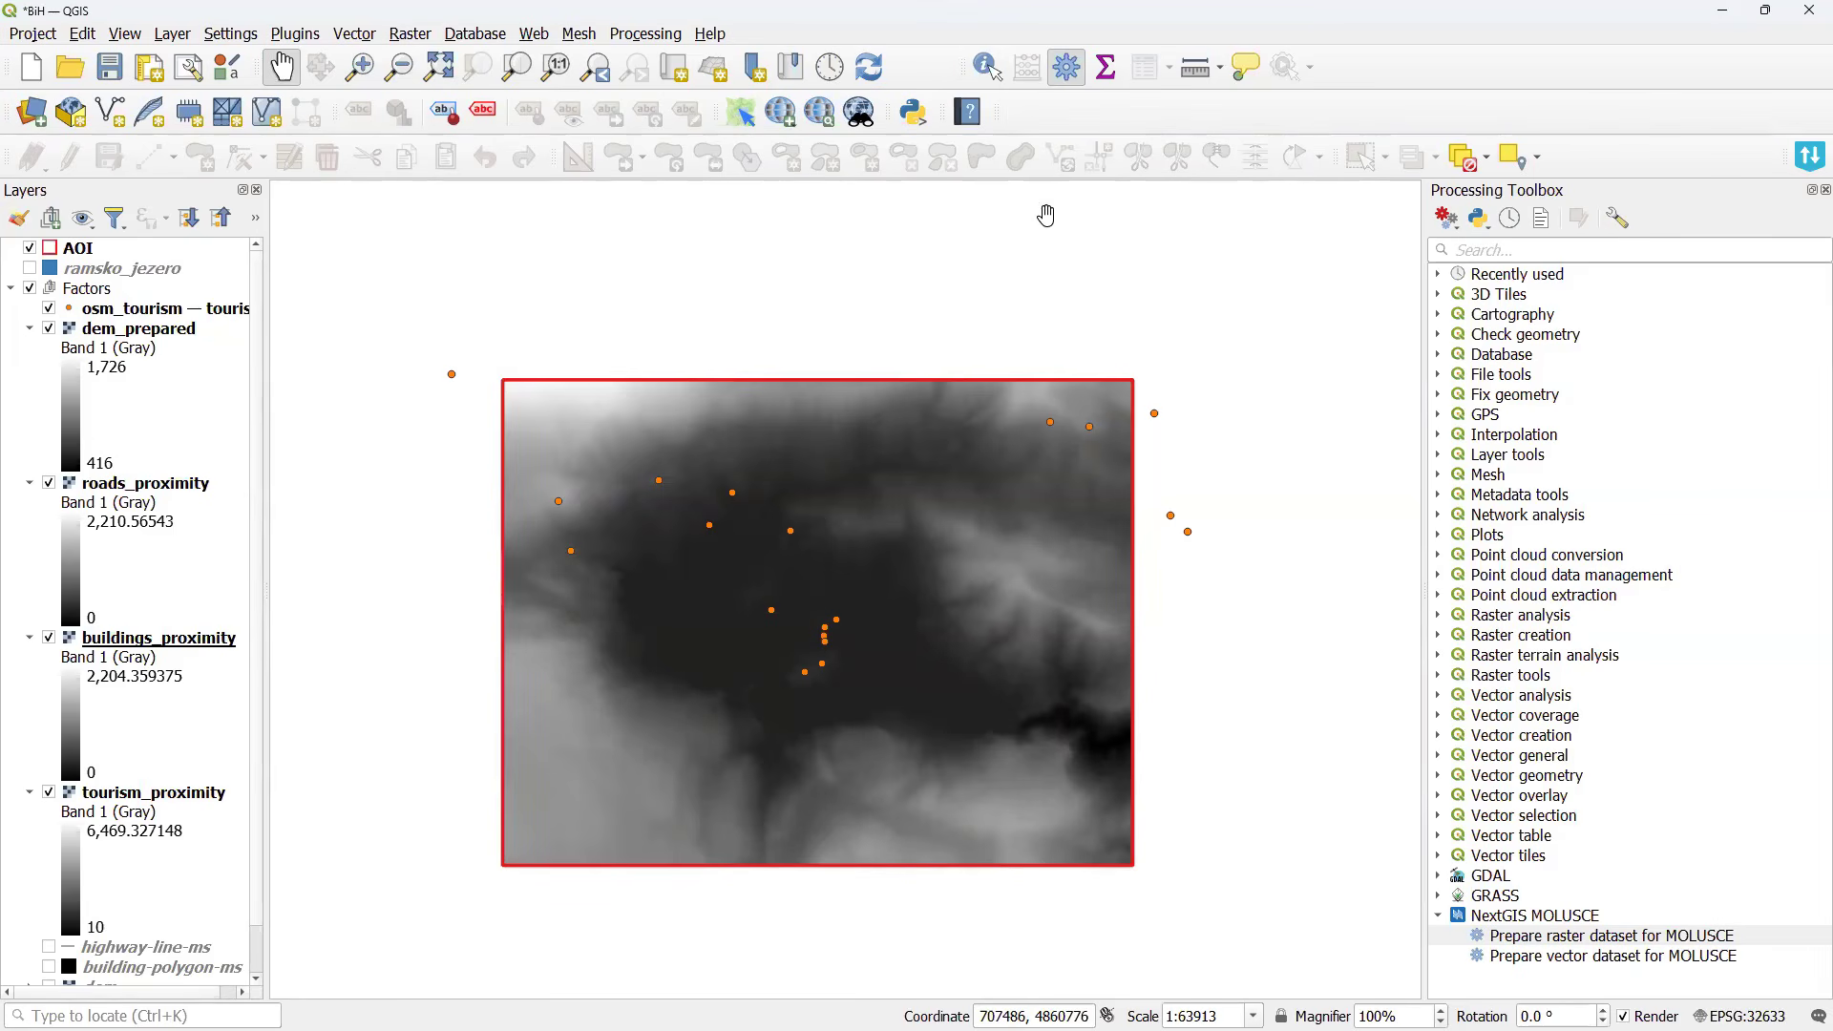
Calculate the slope from dem_prepared with the Slope tool, saving it as slope_prepared in the process folder.
{"action": "left_click", "coordinate": [1576, 250]}
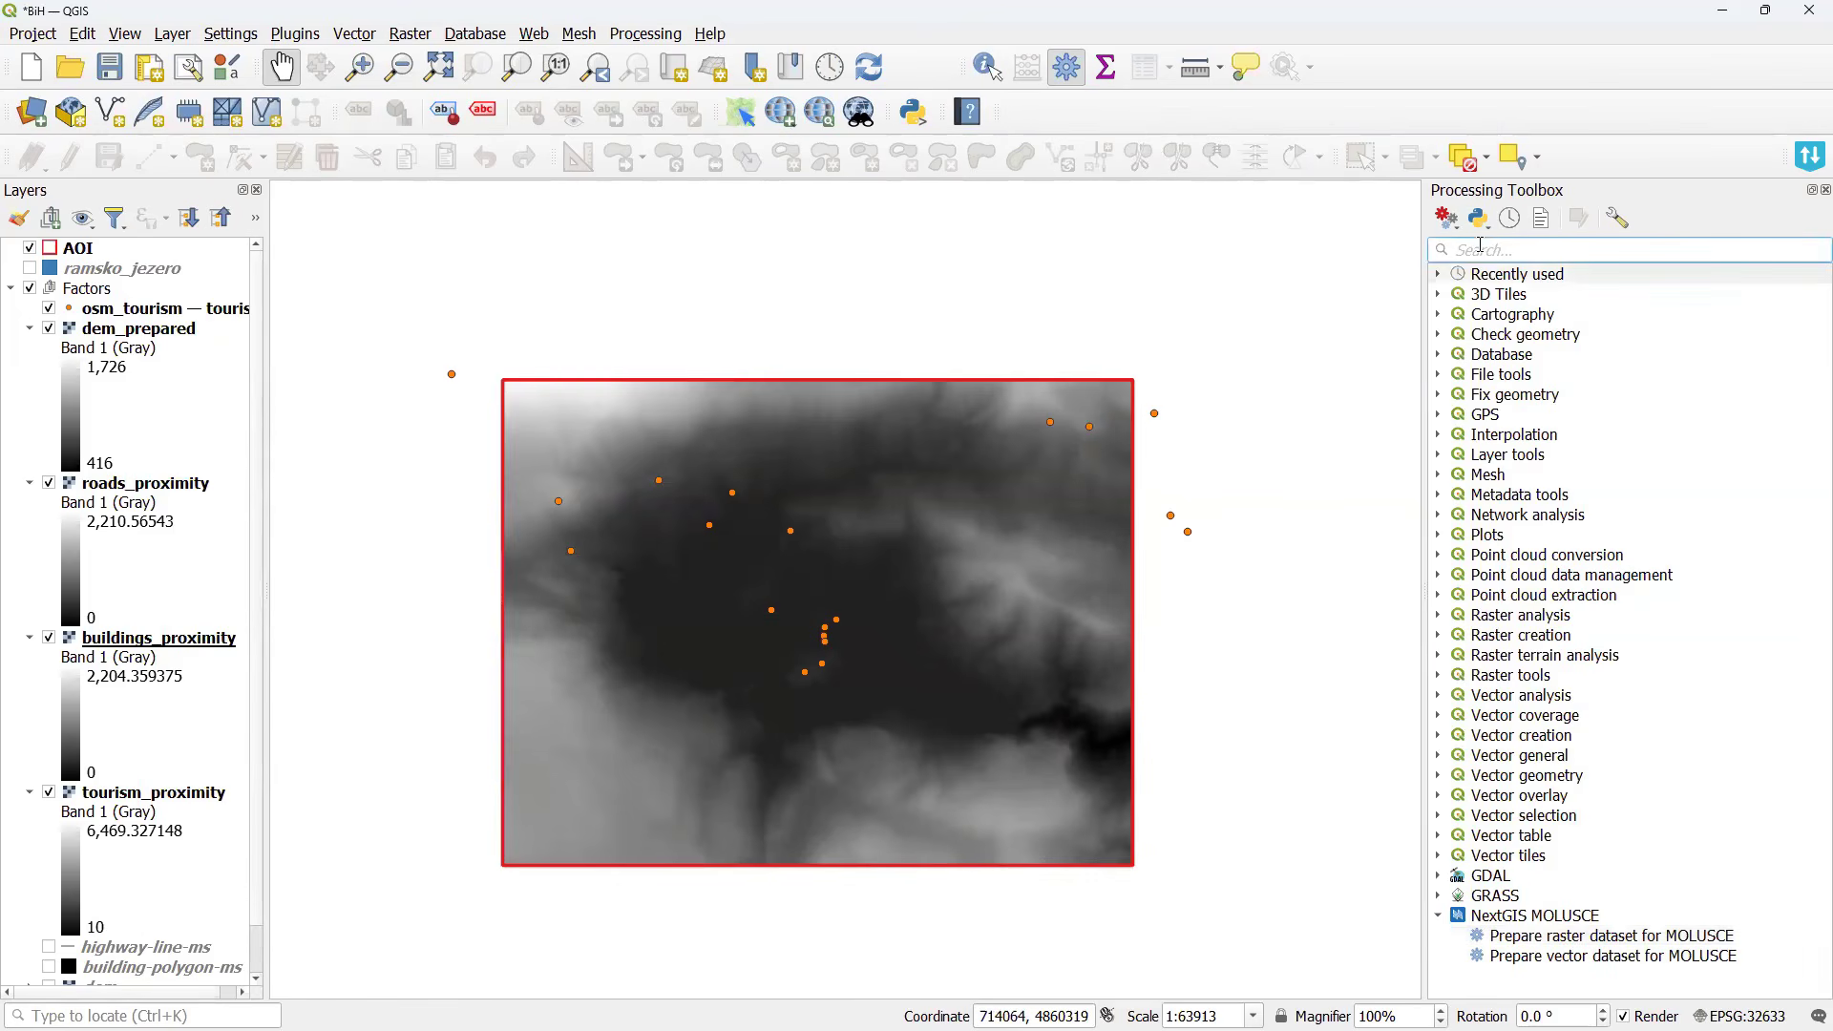
{"action": "type", "text": "slope"}
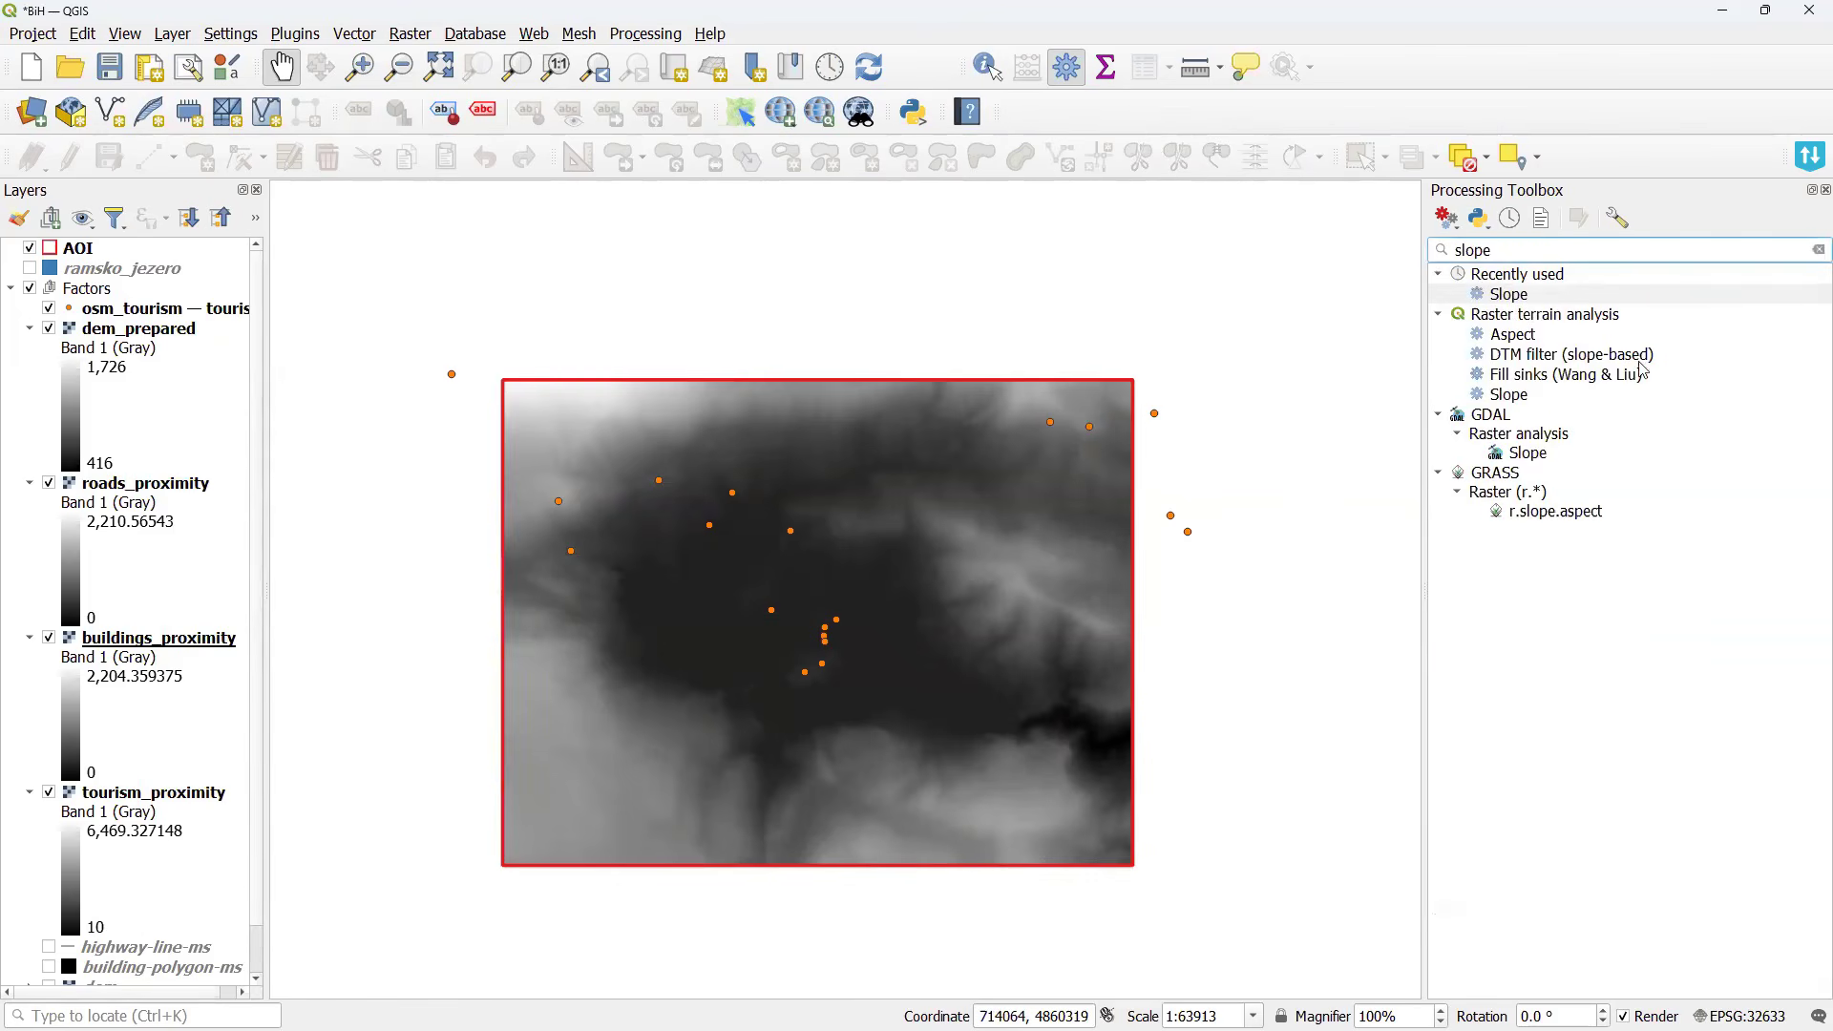
{"action": "double_click", "coordinate": [1514, 295]}
{"action": "left_click", "coordinate": [928, 541]}
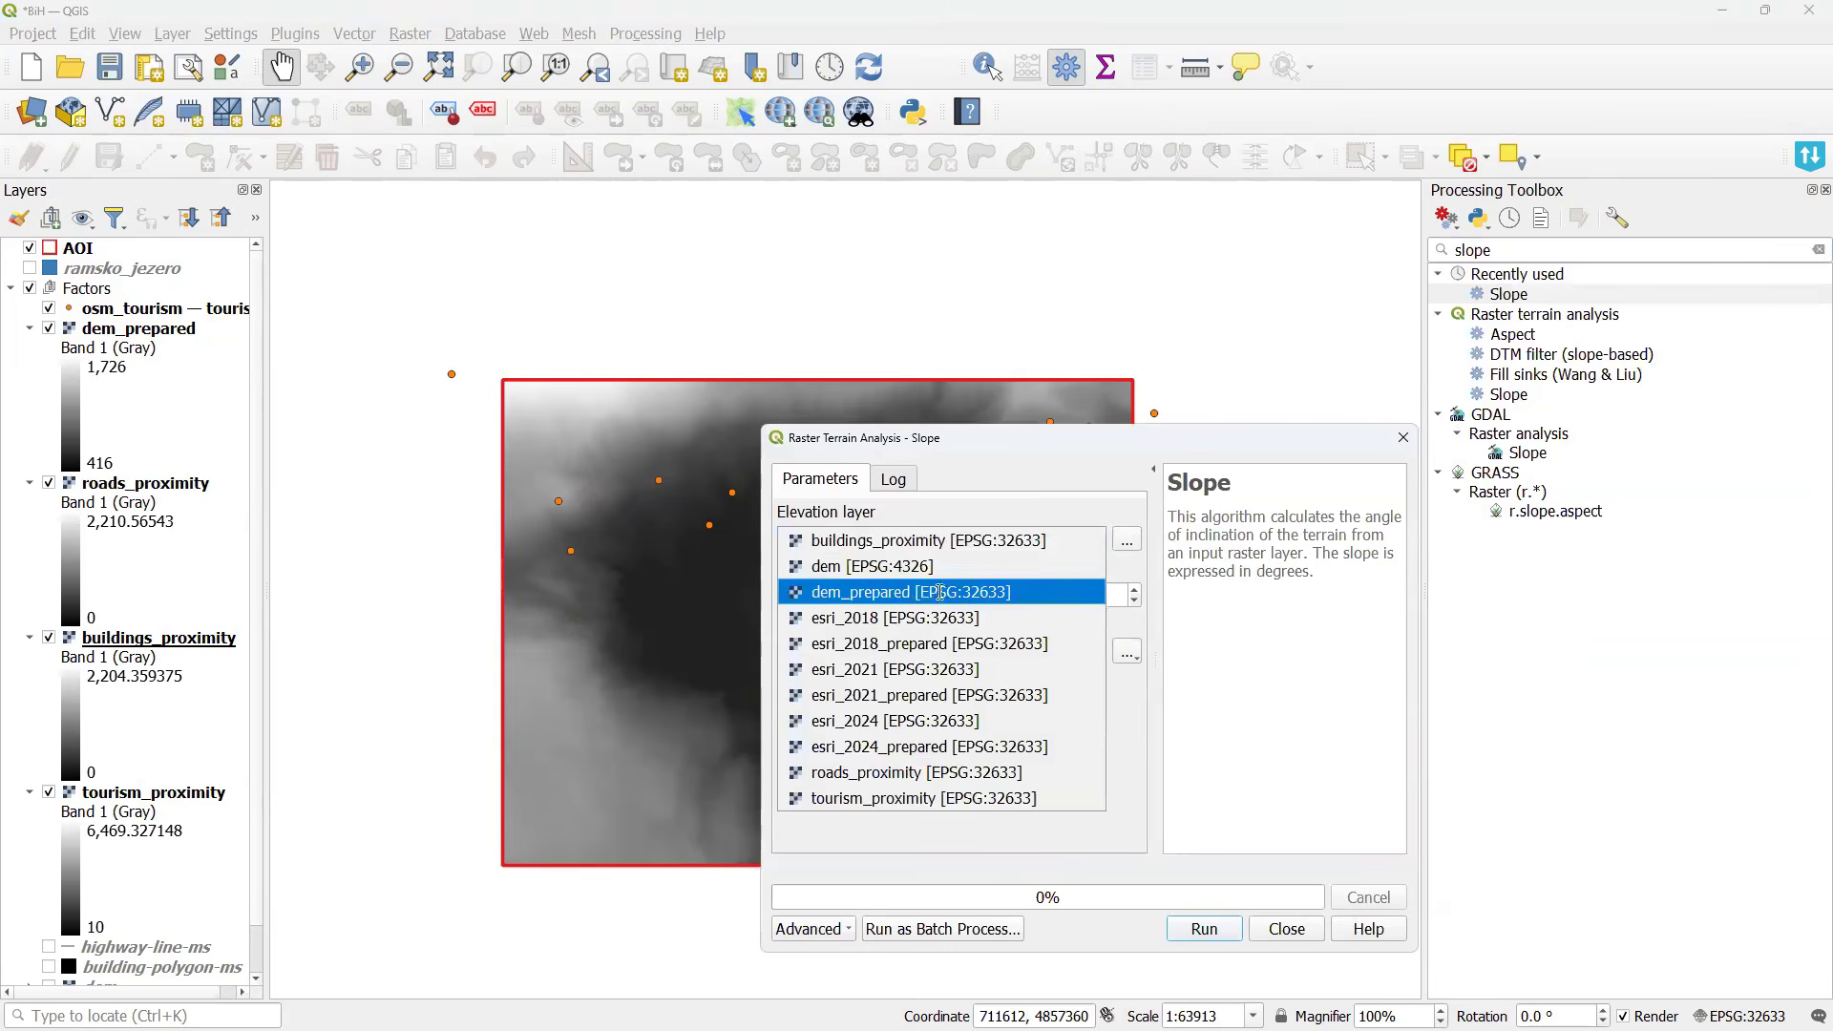
{"action": "left_click", "coordinate": [948, 592]}
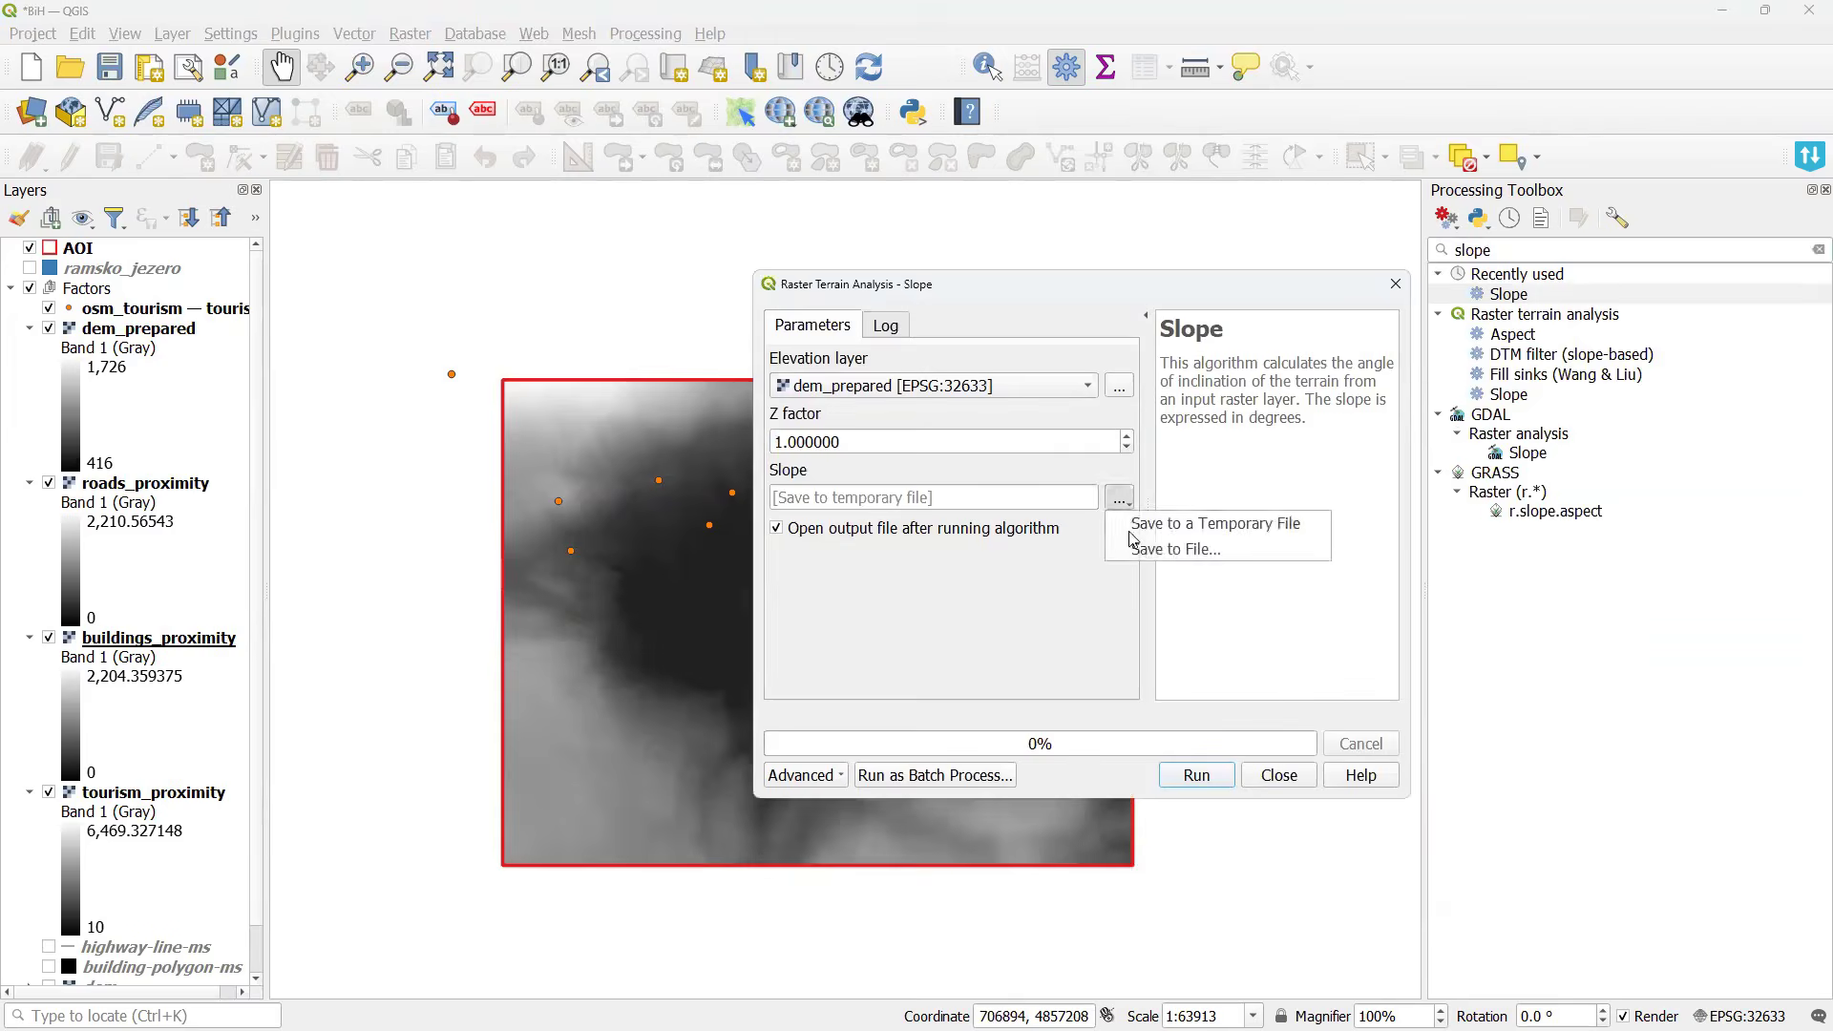
{"action": "left_click", "coordinate": [1118, 497]}
{"action": "left_click", "coordinate": [1156, 542]}
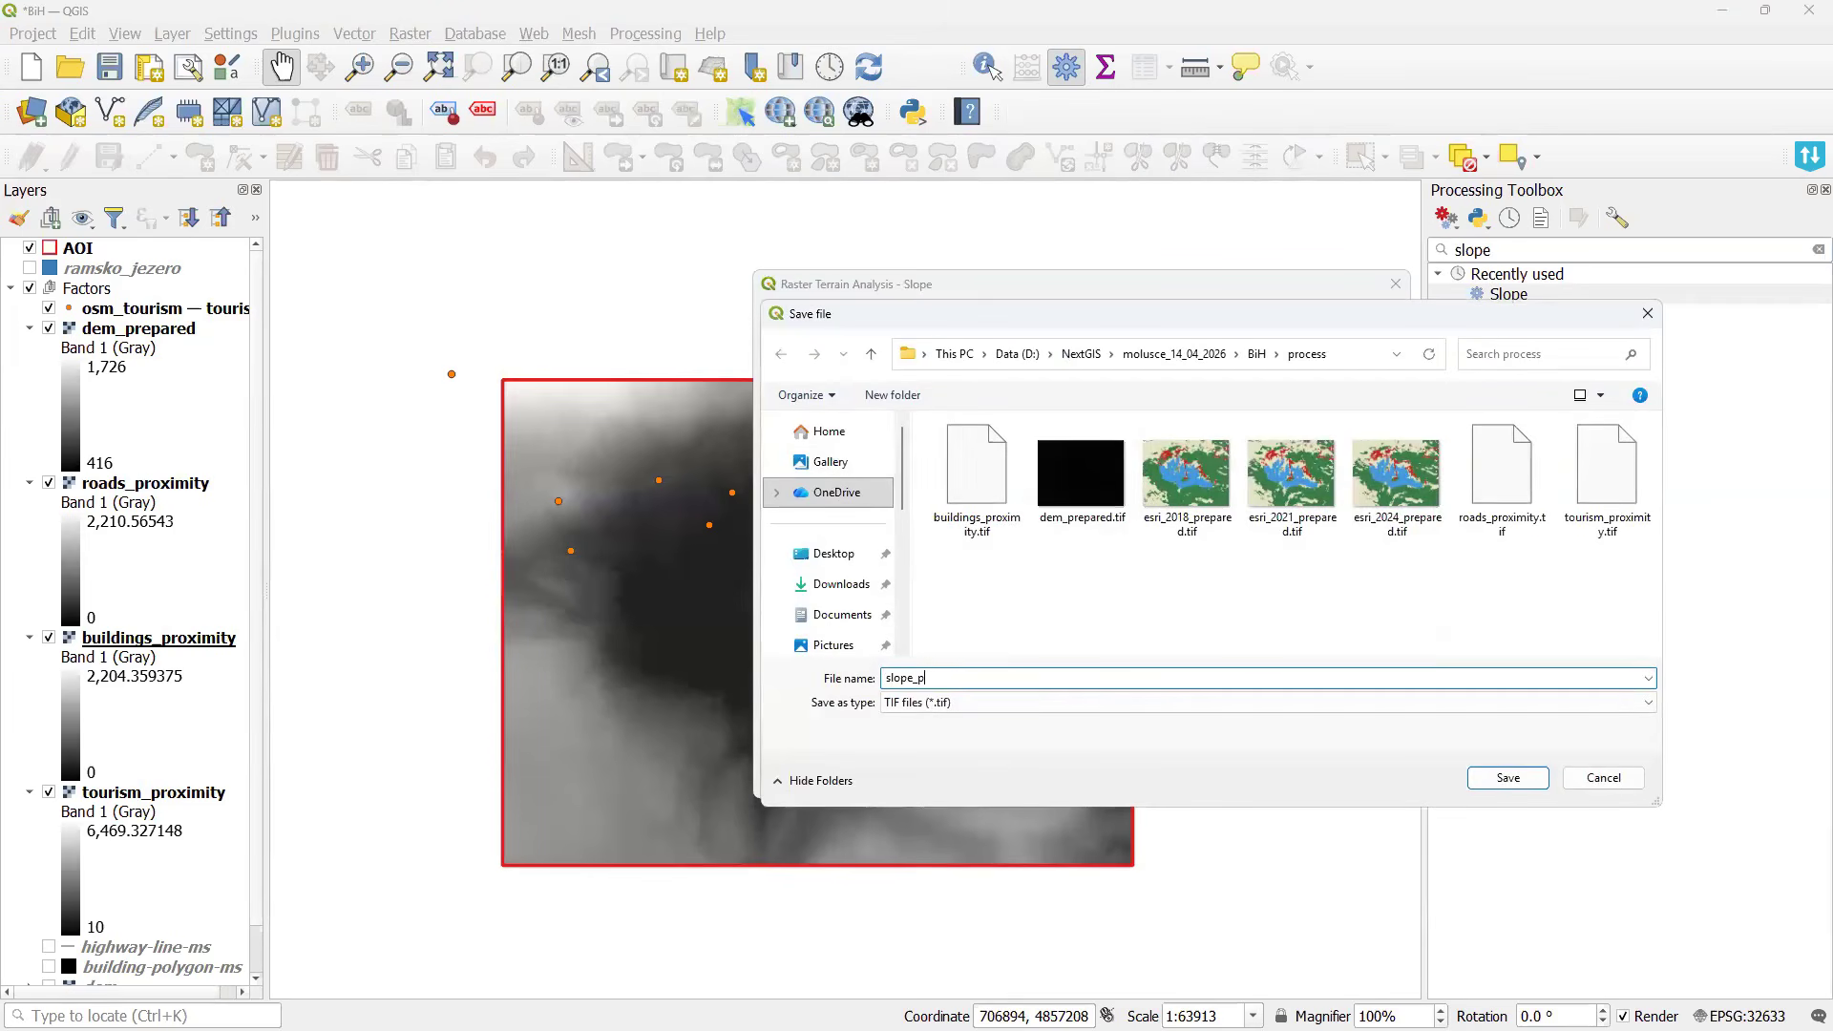
{"action": "type", "text": "slope_prepared"}
{"action": "key", "text": "Return"}
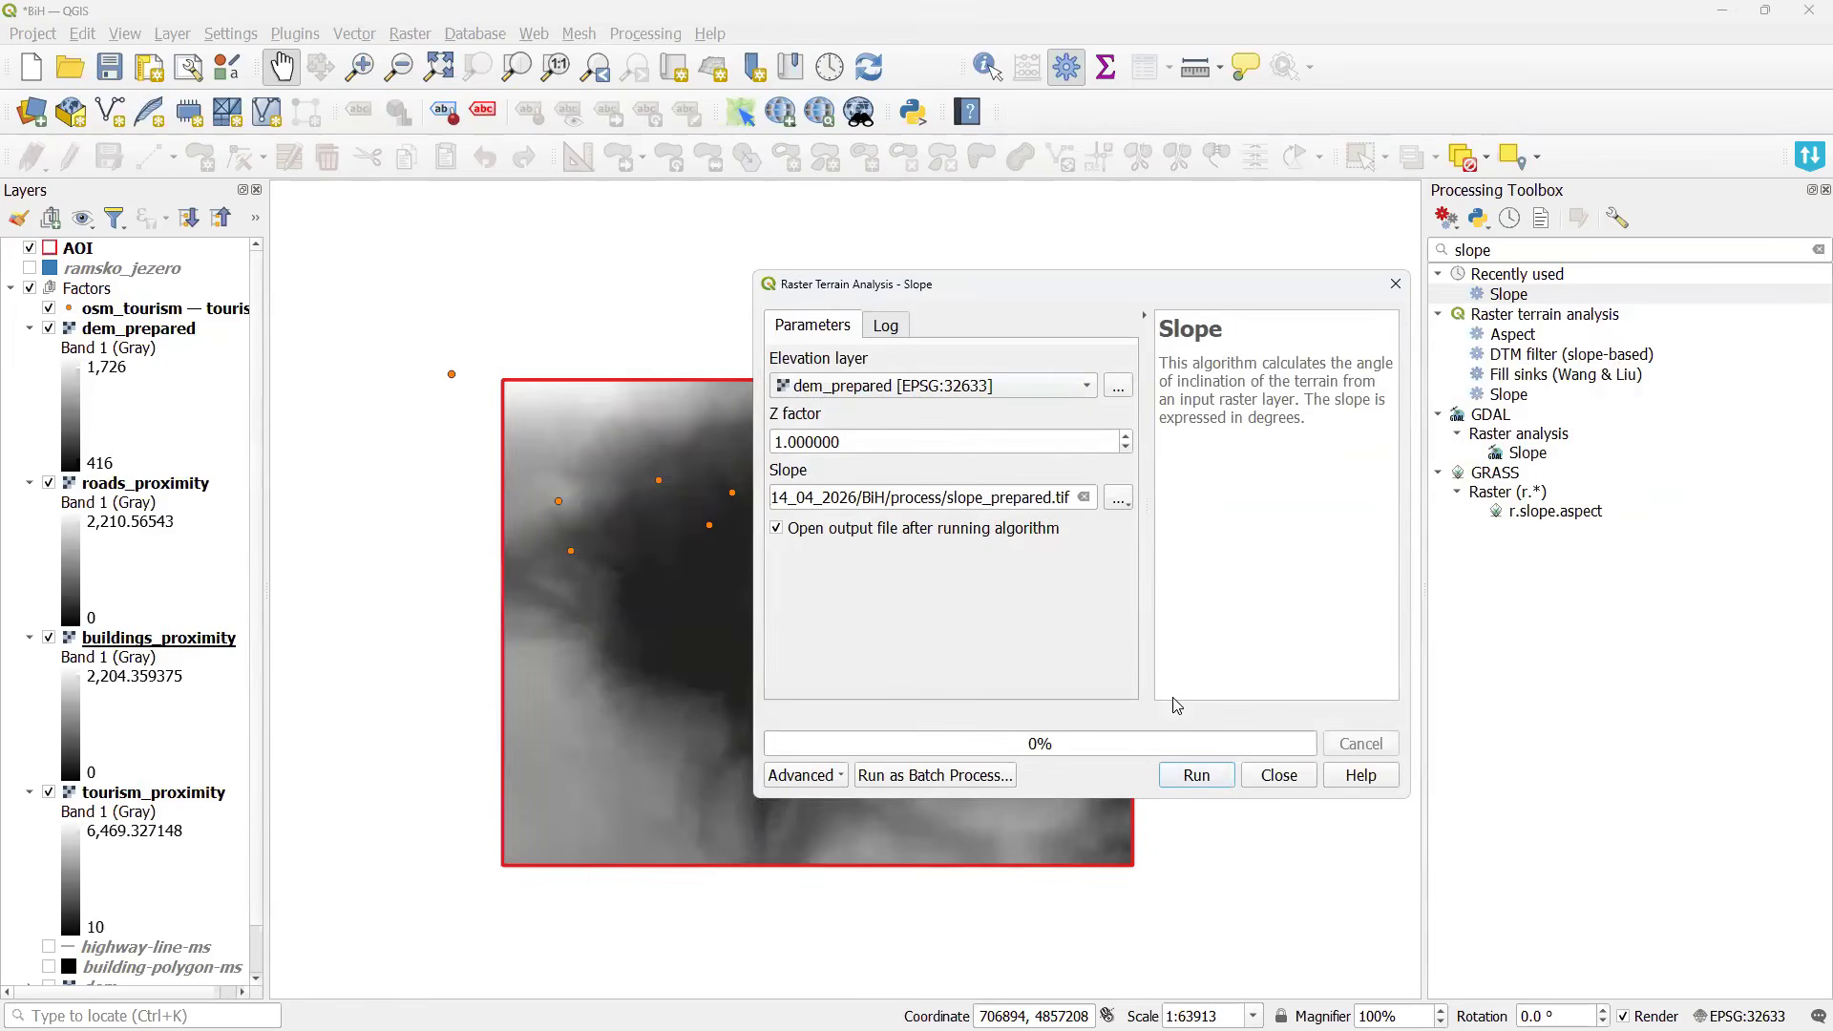
{"action": "left_click", "coordinate": [1227, 778]}
{"action": "left_click", "coordinate": [1396, 284]}
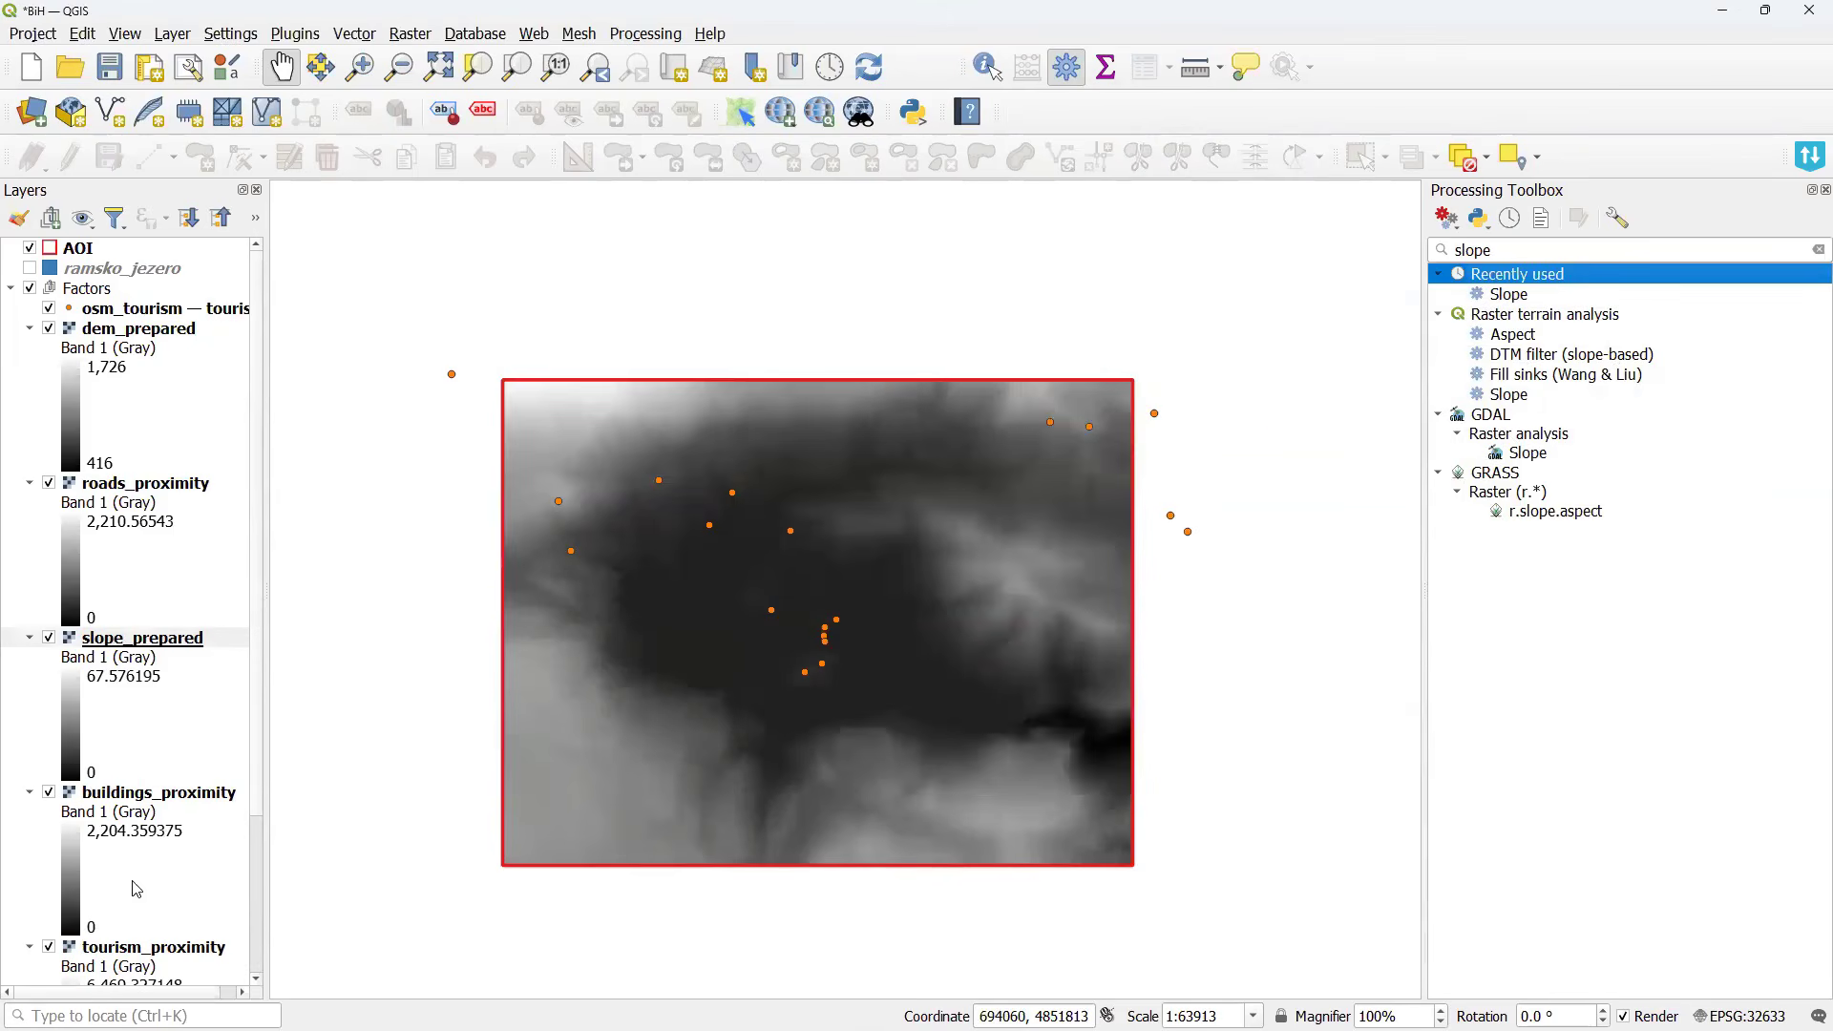
Move slope_prepared above dem_prepared in the Factors group and inspect the slope pixels along the lake shore.
{"action": "left_click_drag", "start_coordinate": [143, 638], "coordinate": [138, 333]}
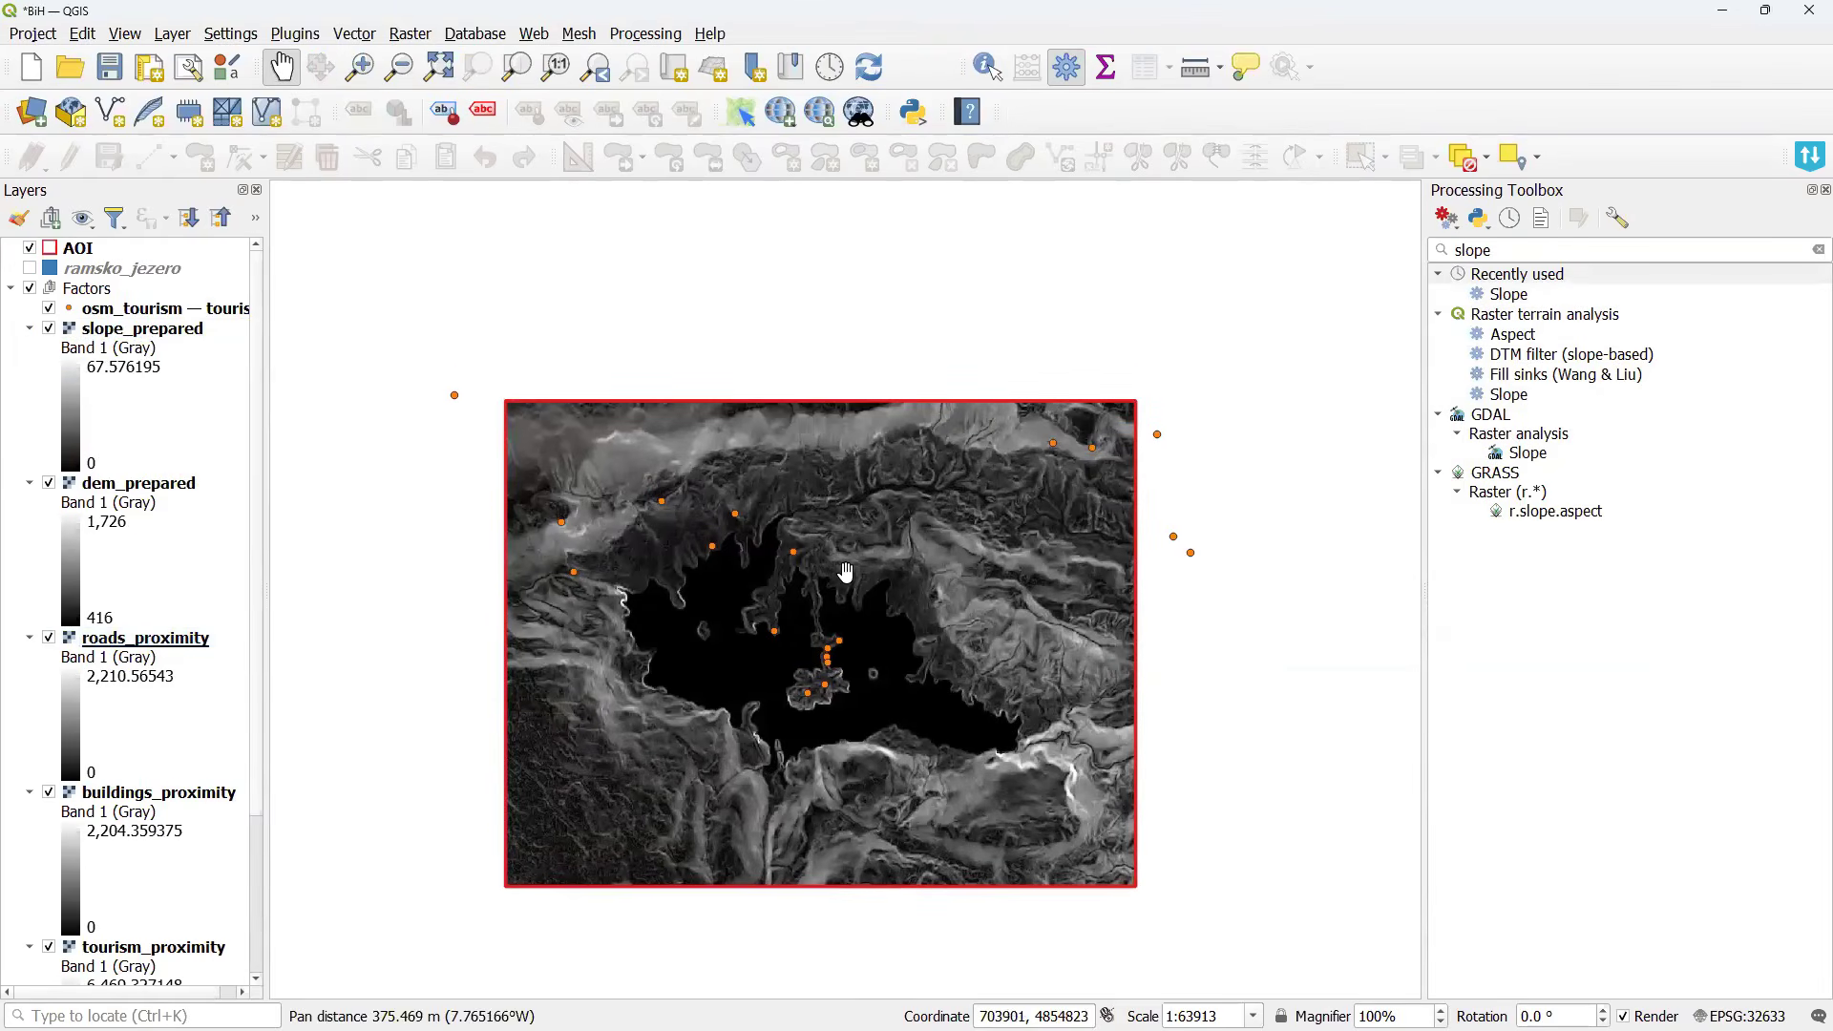
{"action": "scroll", "coordinate": [837, 554], "scroll_direction": "up", "scroll_amount": 1}
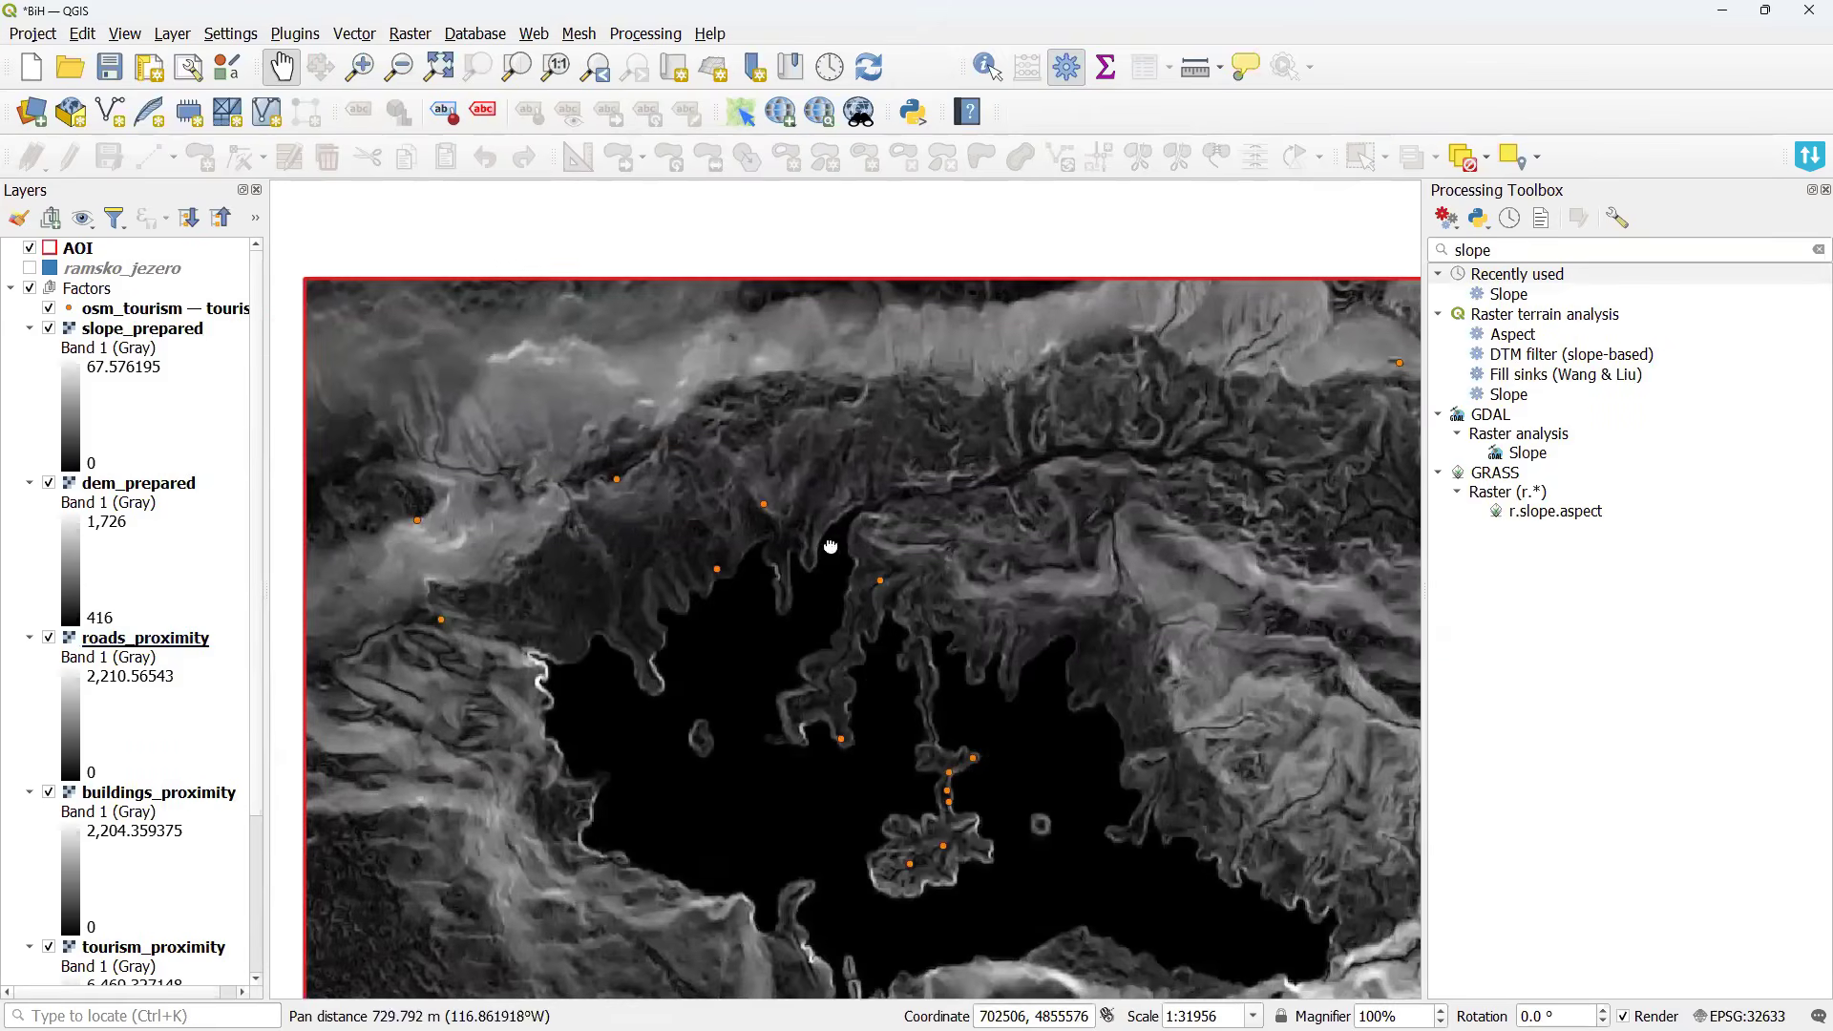
{"action": "mouse_move", "coordinate": [830, 546]}
{"action": "left_mouse_down"}
{"action": "mouse_move", "coordinate": [765, 532]}
{"action": "mouse_move", "coordinate": [860, 544]}
{"action": "left_mouse_up"}
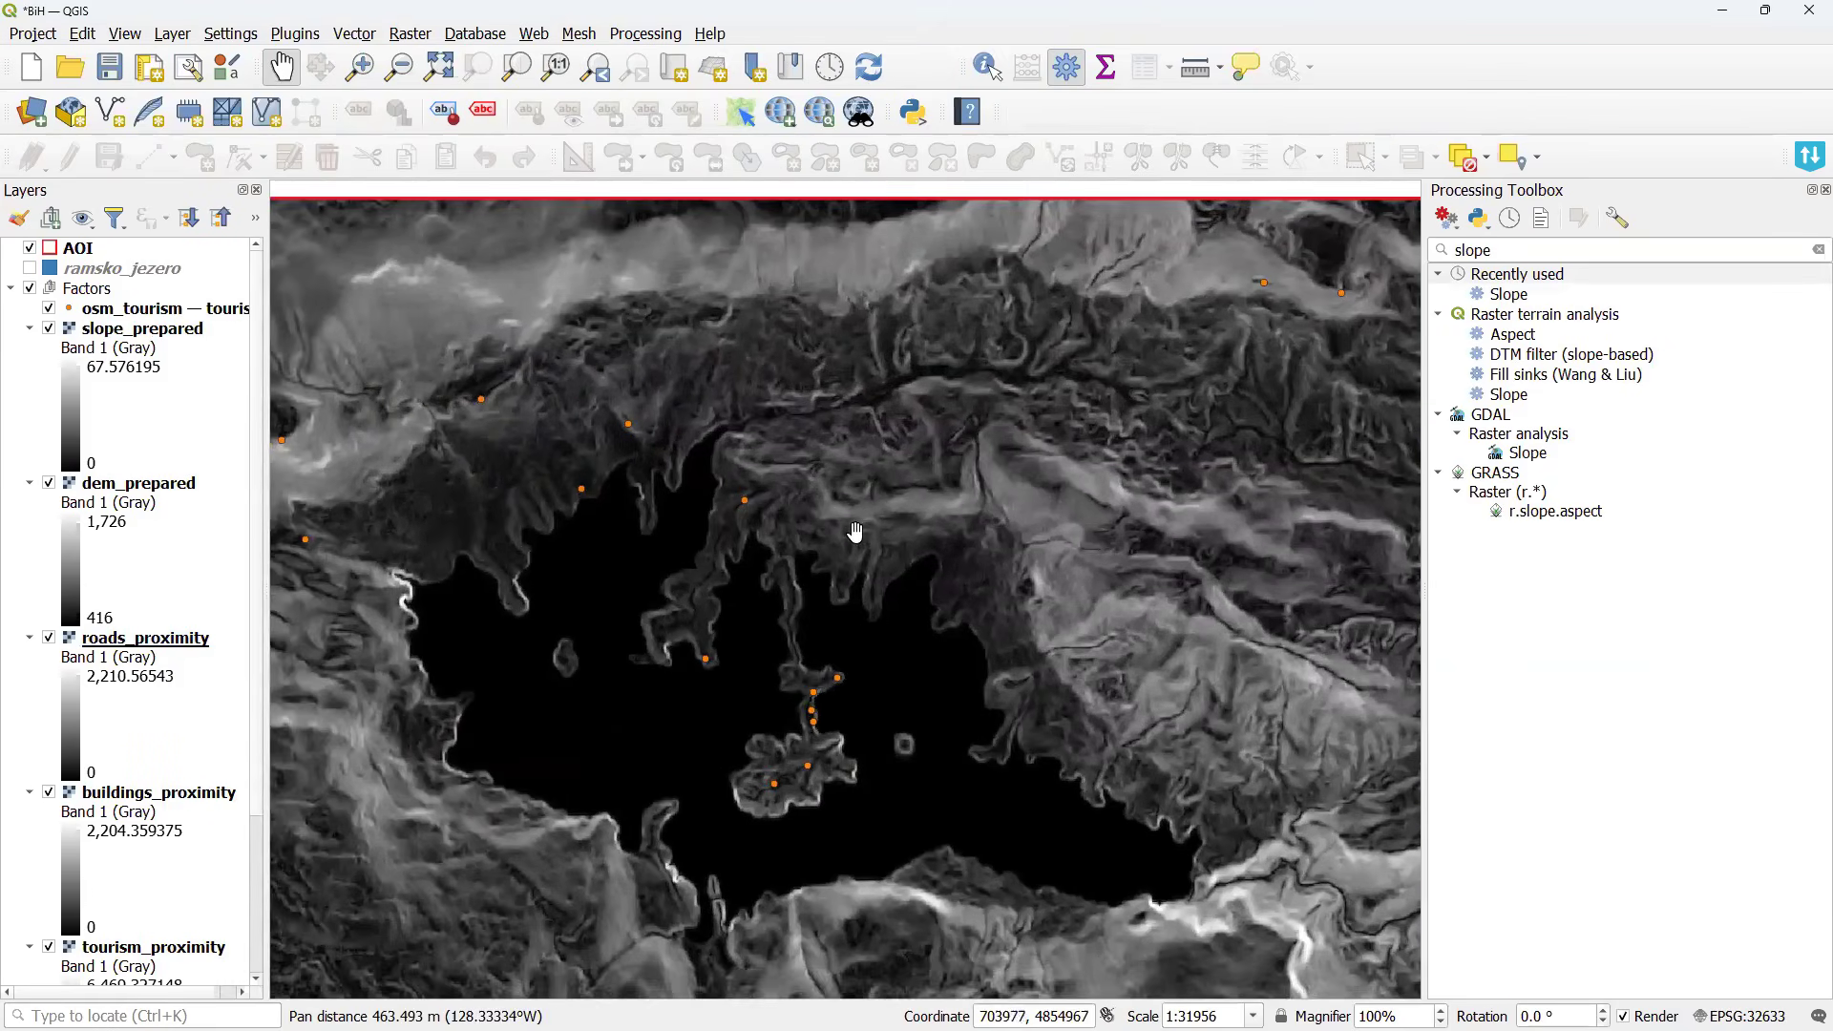
{"action": "scroll", "coordinate": [855, 535], "scroll_direction": "down", "scroll_amount": 1}
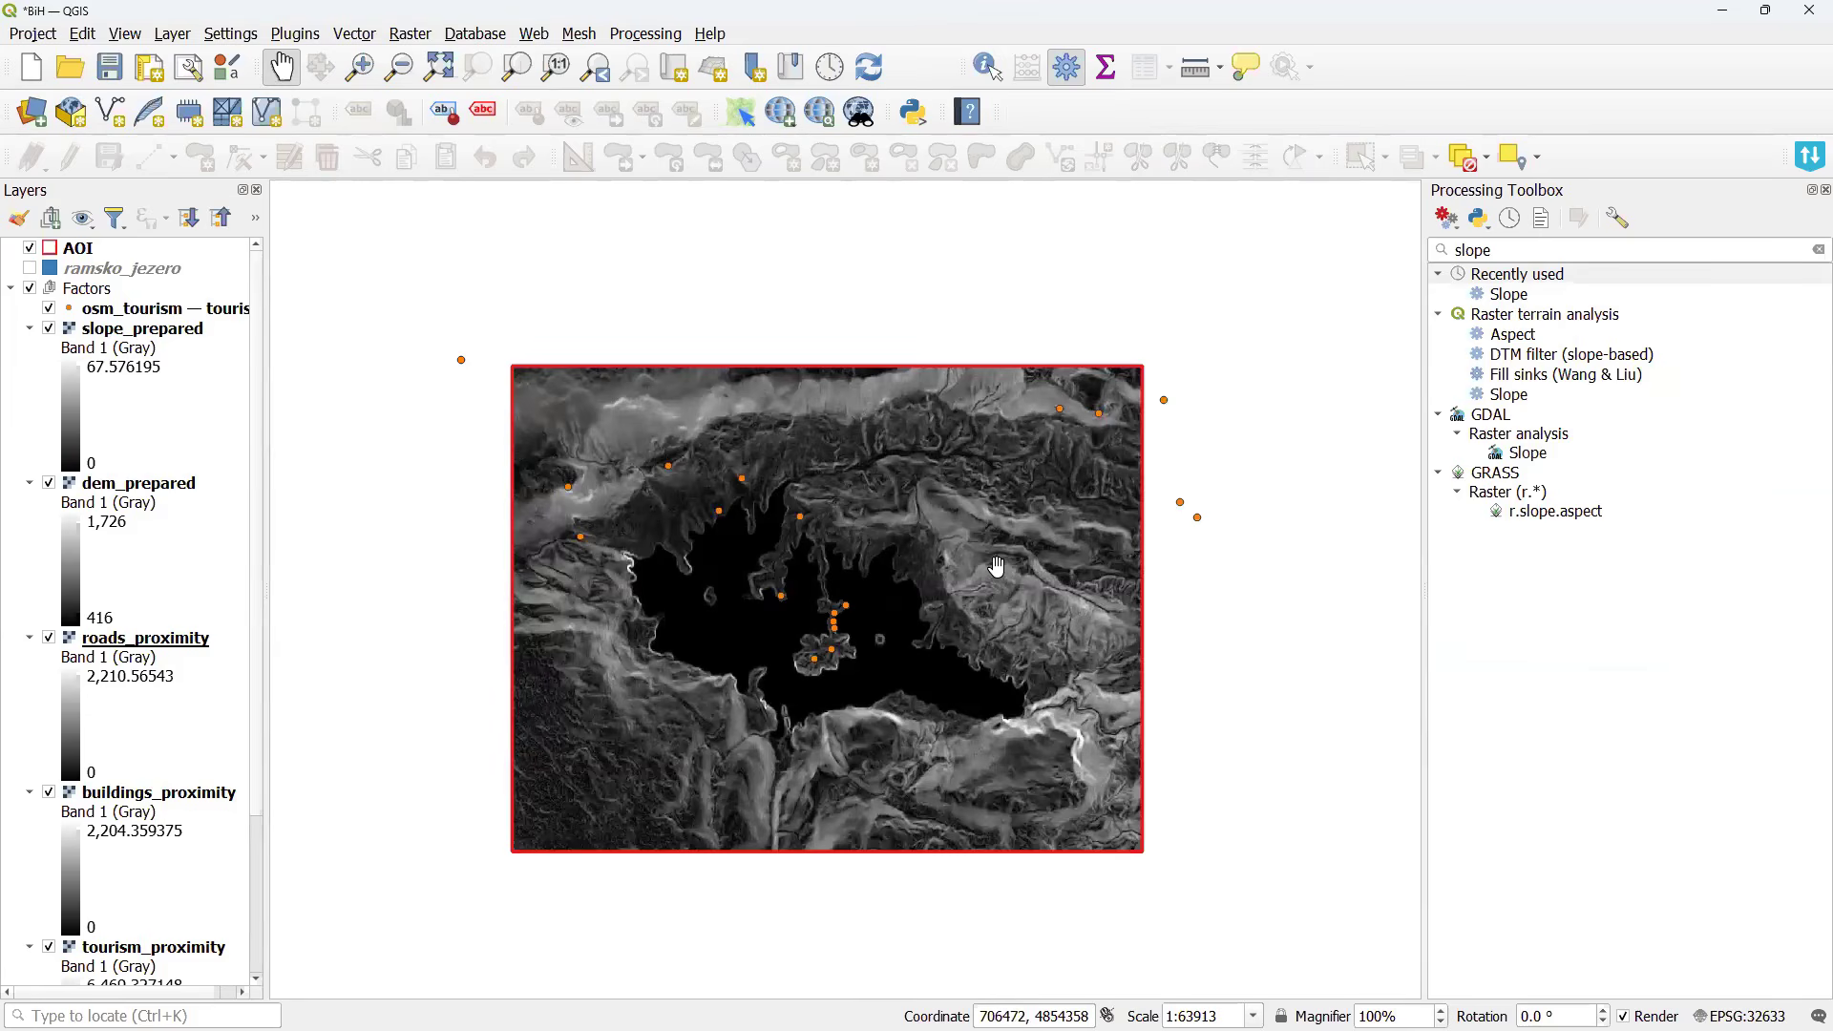
{"action": "scroll", "coordinate": [802, 531], "scroll_direction": "up", "scroll_amount": 5}
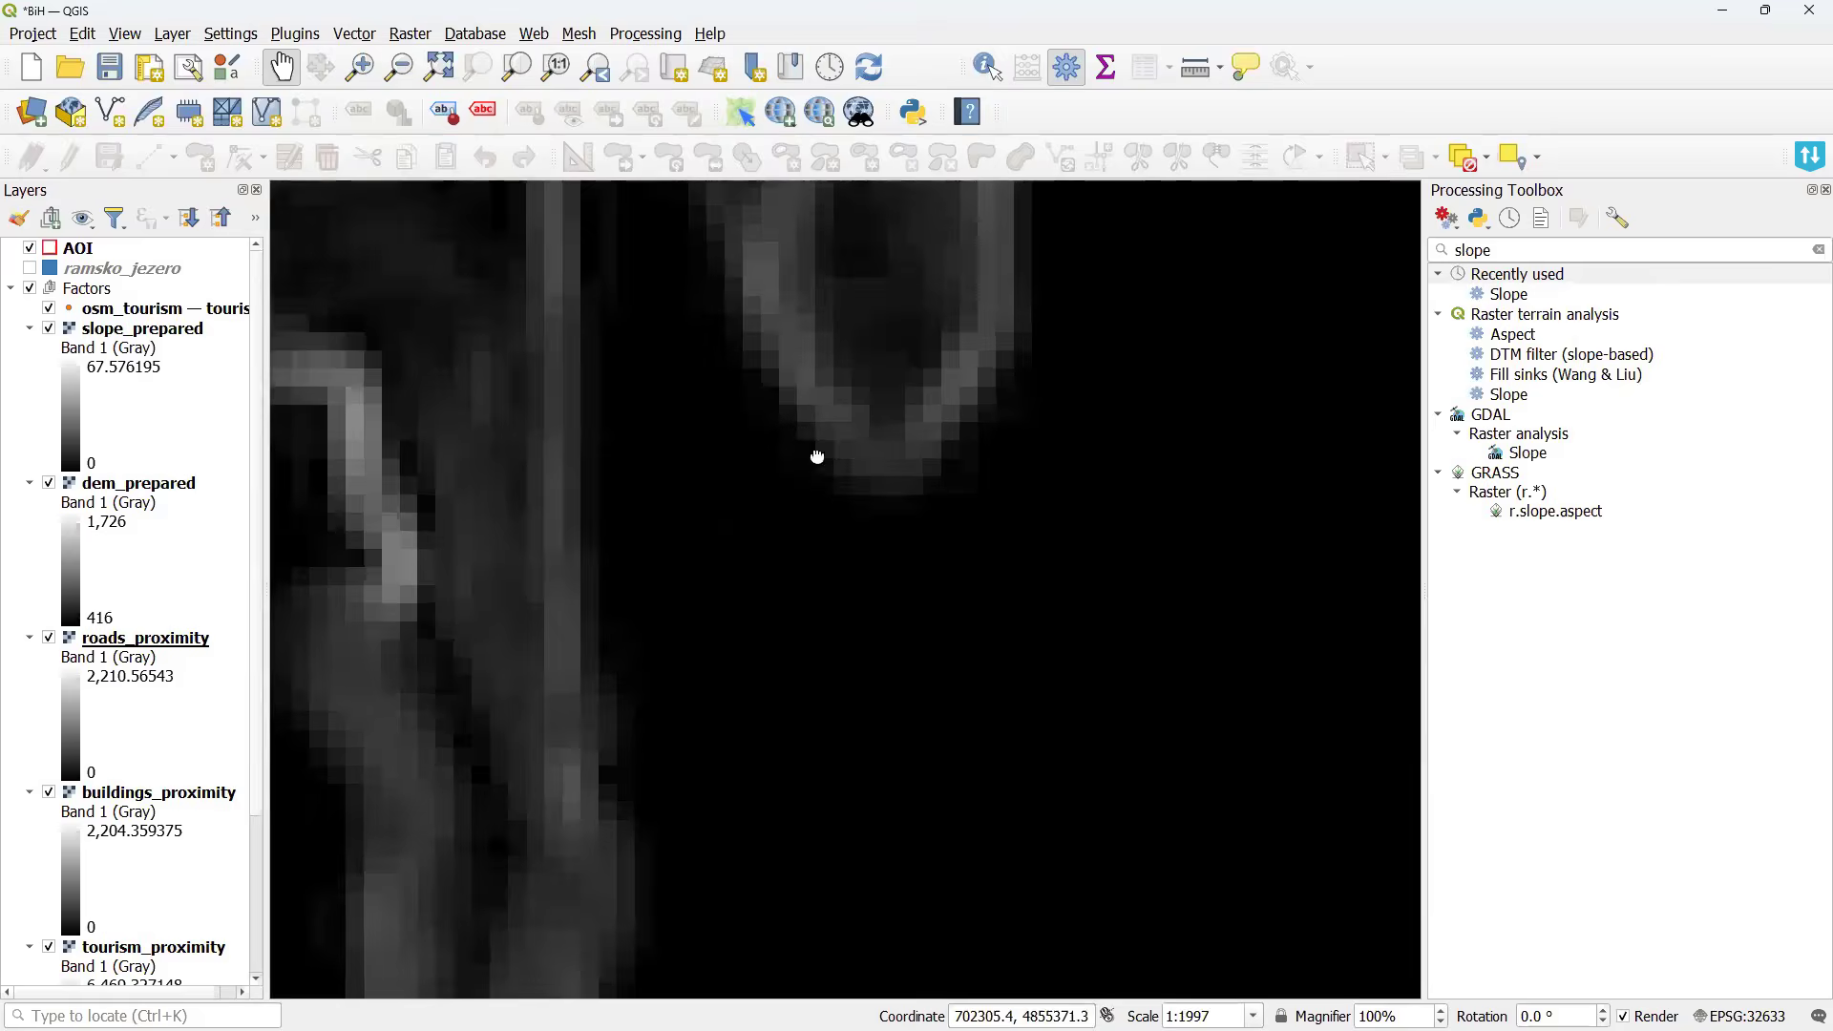
{"action": "left_click_drag", "start_coordinate": [822, 458], "coordinate": [771, 549]}
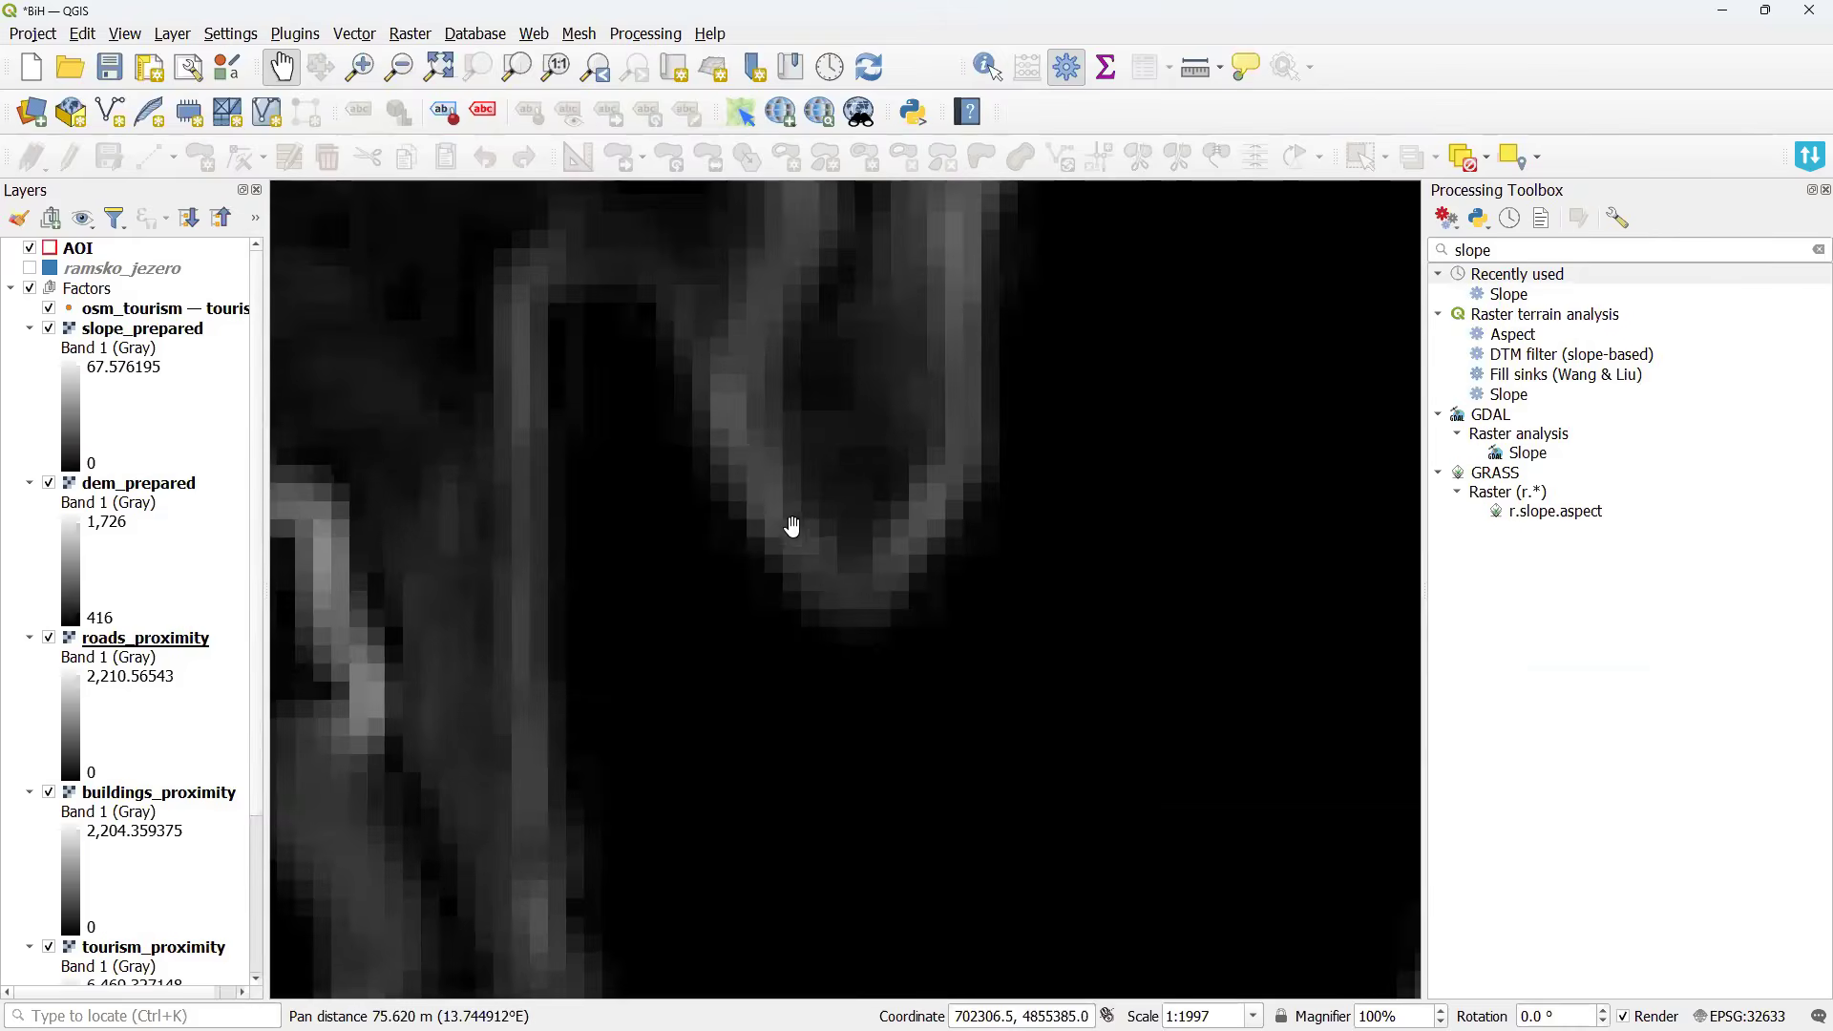
{"action": "scroll", "coordinate": [794, 524], "scroll_direction": "up", "scroll_amount": 1}
Hide slope_prepared, enable the Raster Toolbar, and stretch dem_prepared's contrast to the values in the current map extent.
{"action": "left_click", "coordinate": [49, 329]}
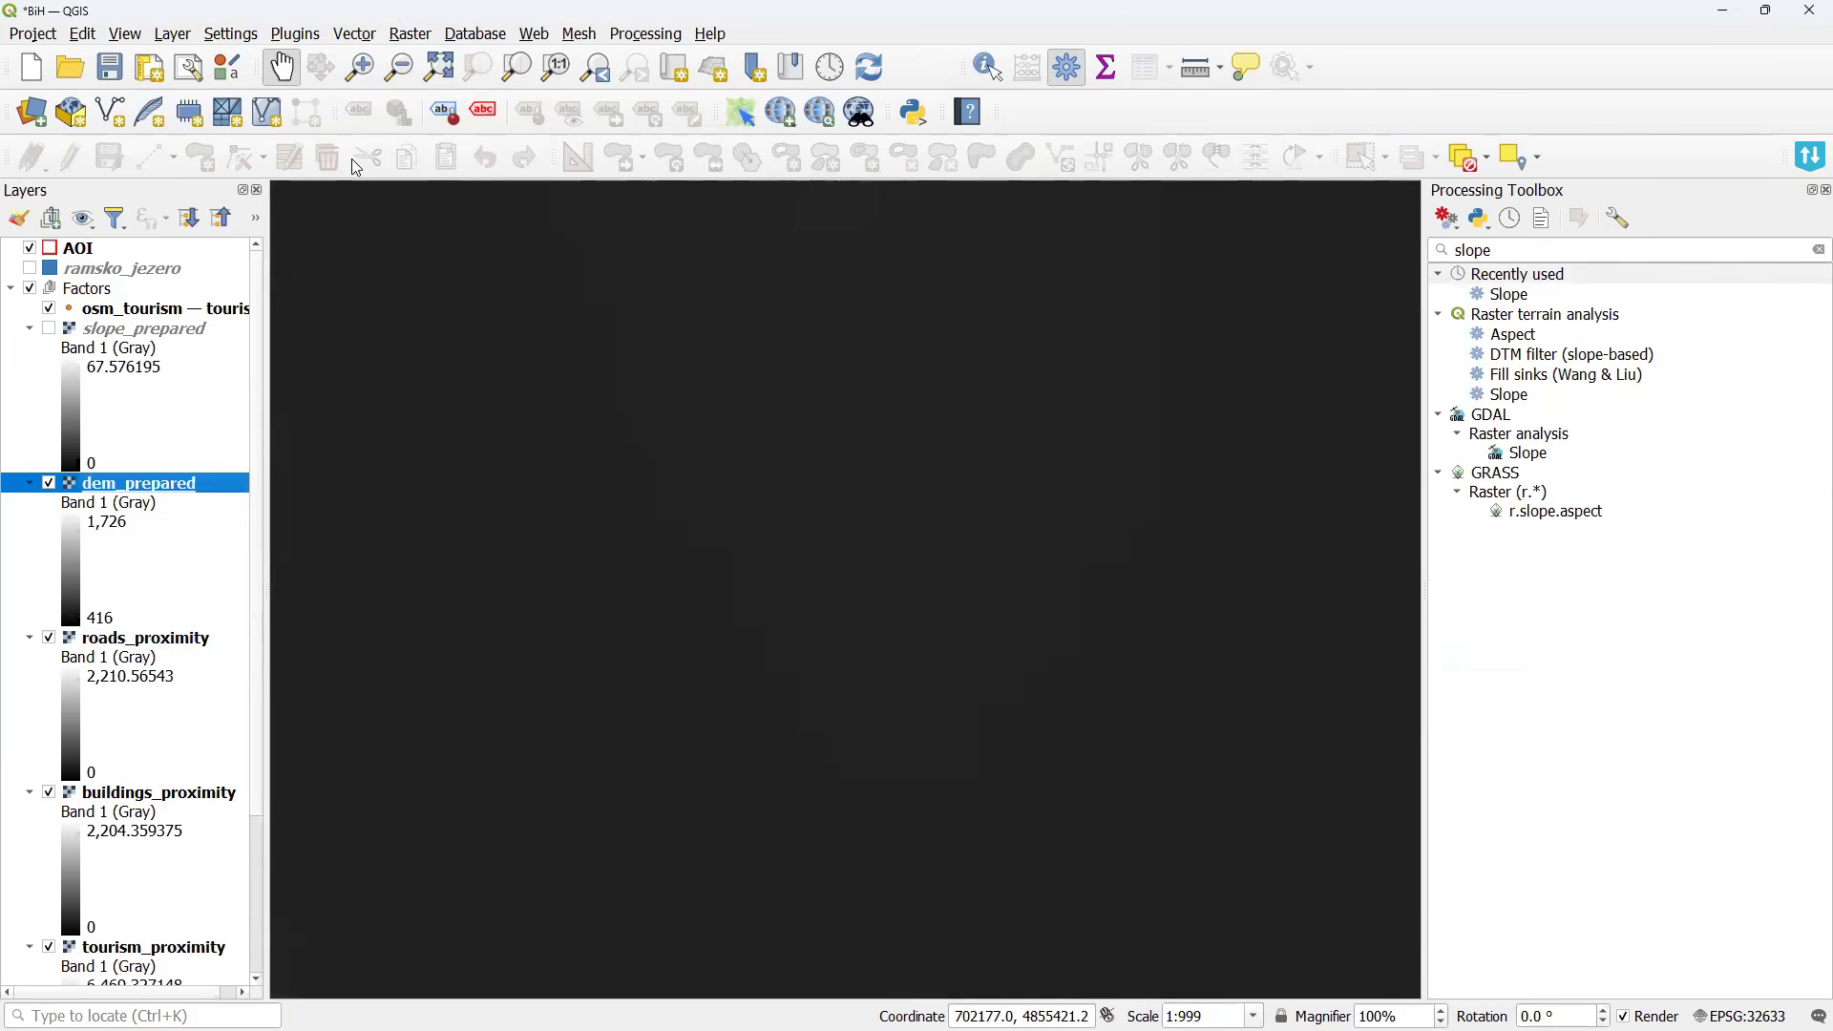
{"action": "right_click", "coordinate": [1332, 113]}
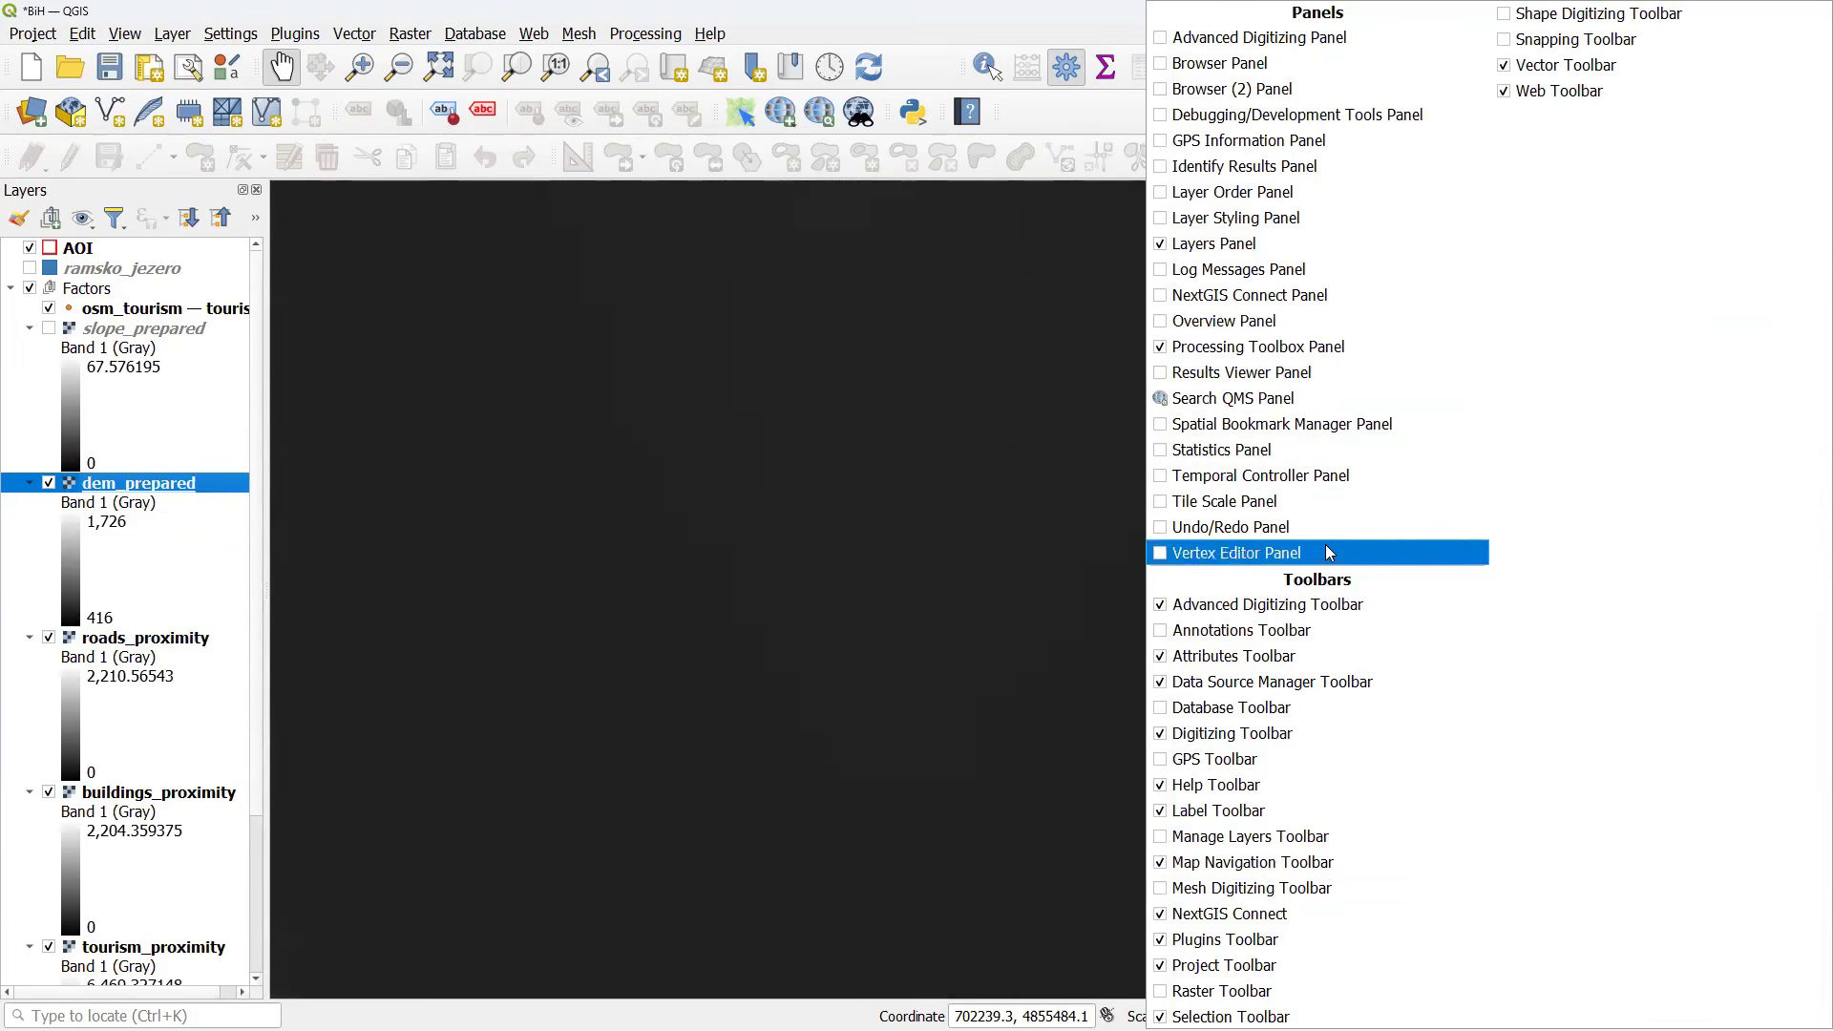
{"action": "left_click", "coordinate": [1303, 991]}
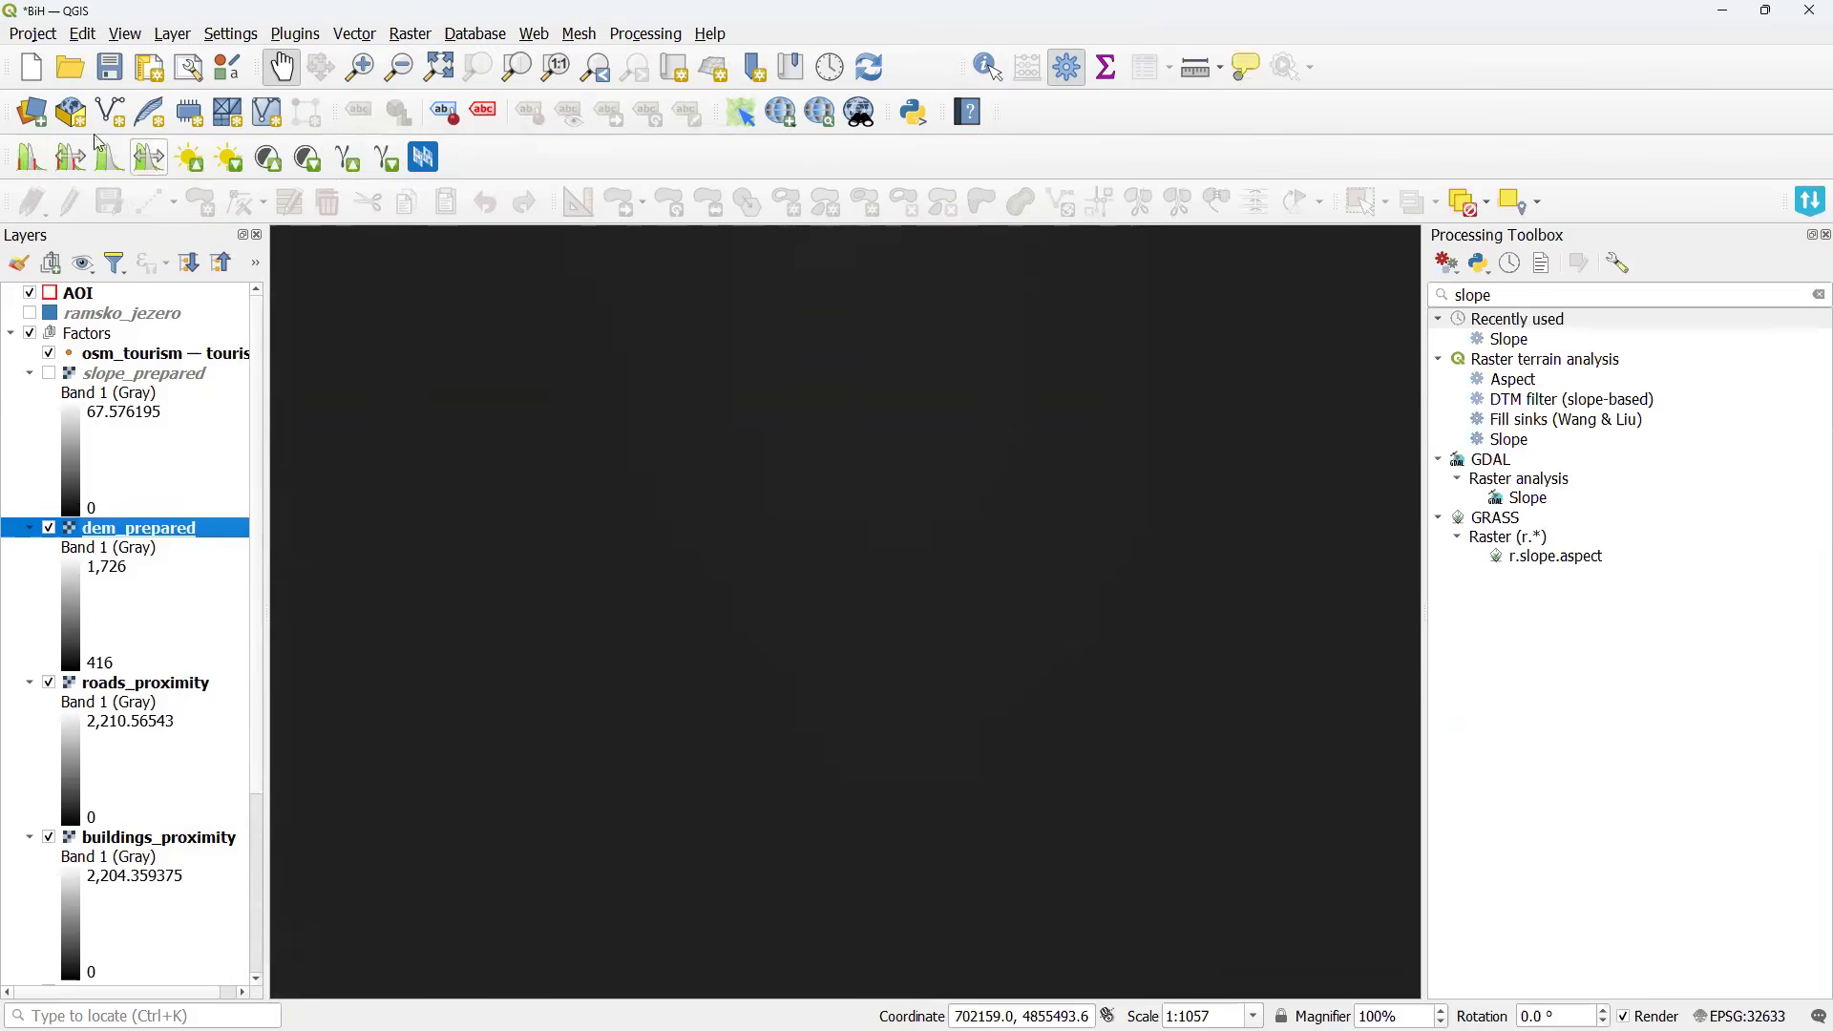
{"action": "left_click", "coordinate": [43, 160]}
Compare the pixel alignment of slope_prepared and dem_prepared at close range by switching the slope layer's visibility.
{"action": "left_click", "coordinate": [50, 374]}
{"action": "left_click", "coordinate": [50, 373]}
{"action": "left_click", "coordinate": [49, 373]}
{"action": "left_click", "coordinate": [50, 373]}
{"action": "left_click", "coordinate": [50, 374]}
{"action": "left_click", "coordinate": [50, 373]}
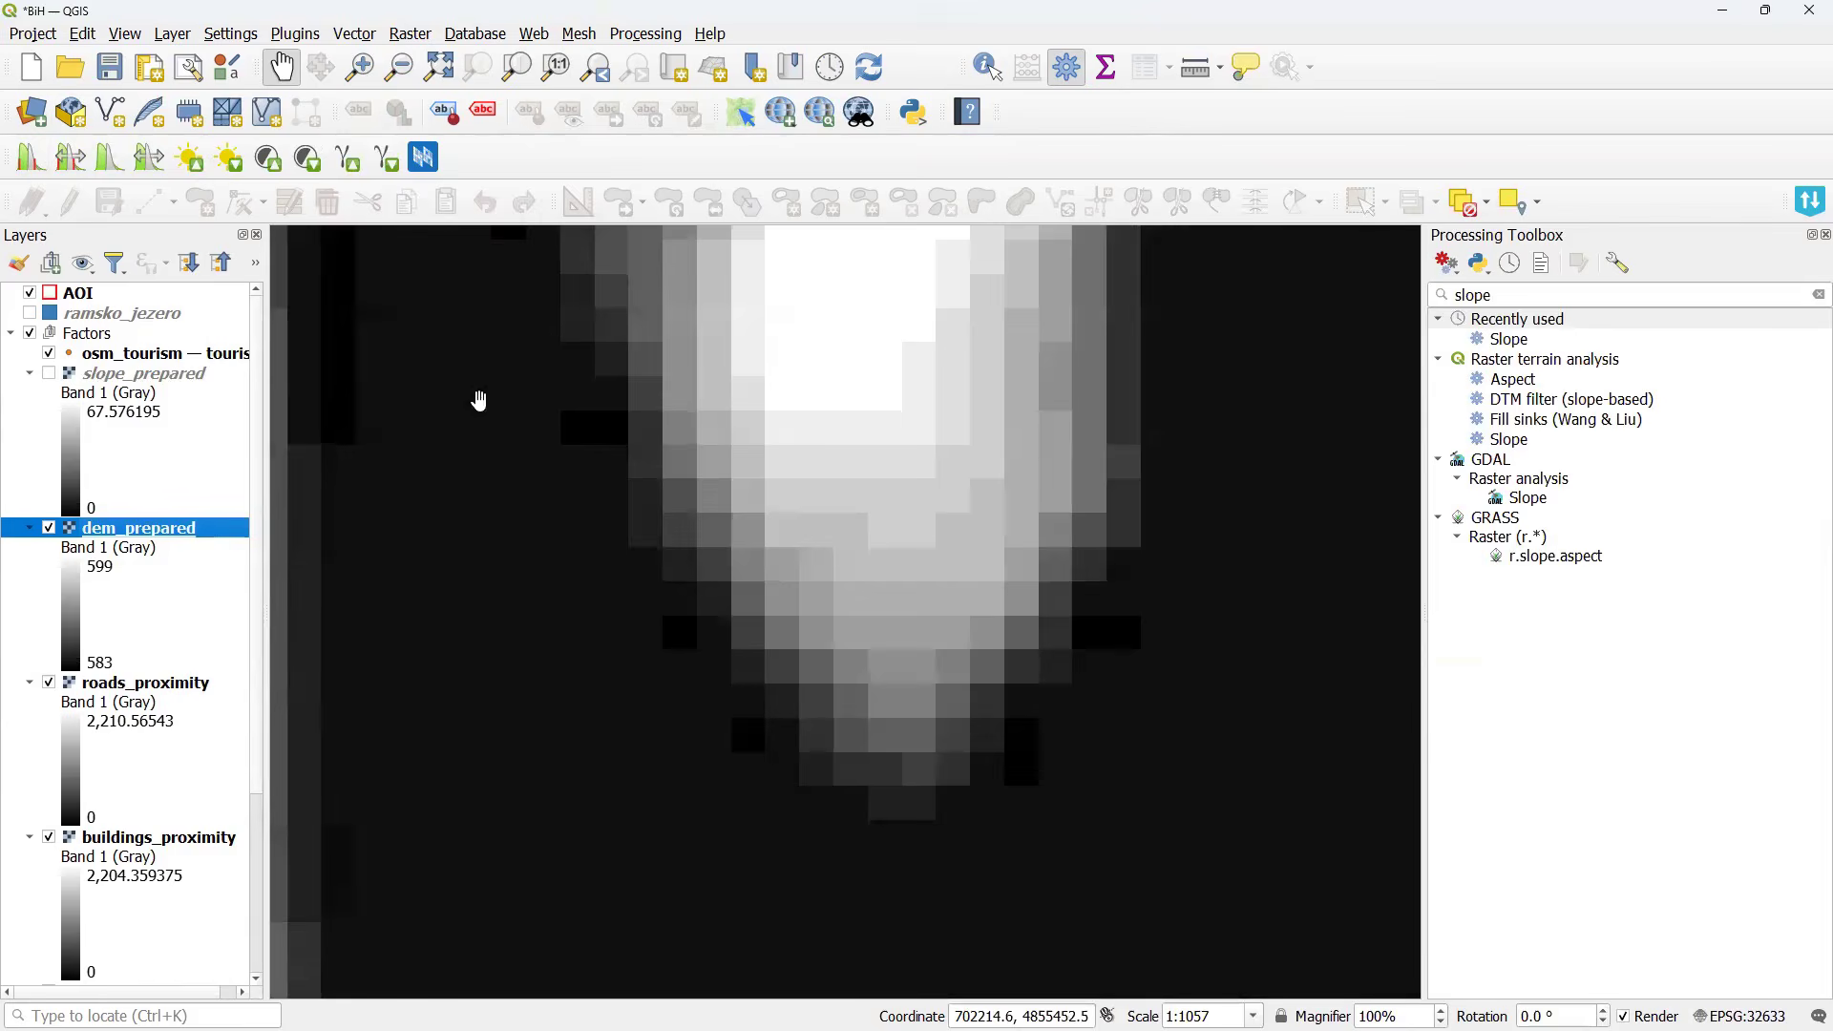
{"action": "scroll", "coordinate": [563, 344], "scroll_direction": "up", "scroll_amount": 1}
{"action": "scroll", "coordinate": [563, 343], "scroll_direction": "up", "scroll_amount": 3}
{"action": "left_click_drag", "start_coordinate": [781, 364], "coordinate": [572, 364]}
{"action": "left_click", "coordinate": [50, 374]}
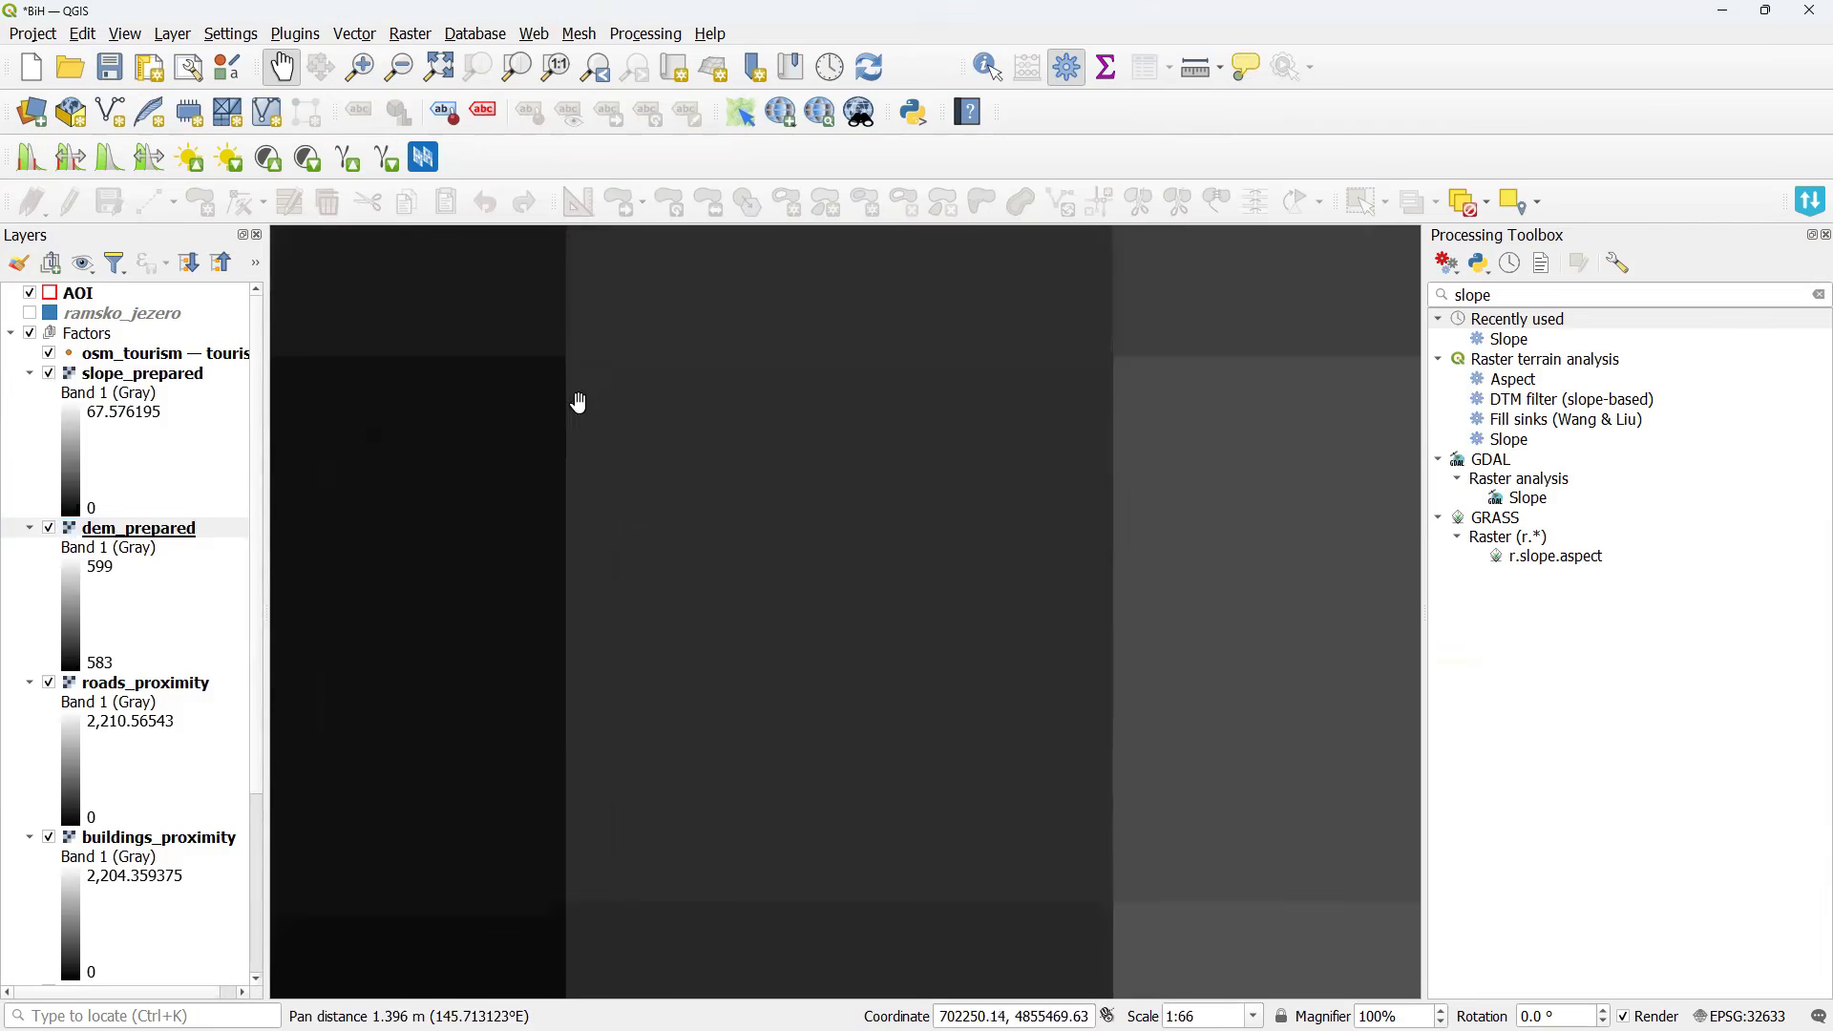
{"action": "left_click", "coordinate": [50, 373]}
{"action": "left_click", "coordinate": [52, 376]}
{"action": "scroll", "coordinate": [851, 628], "scroll_direction": "down", "scroll_amount": 10}
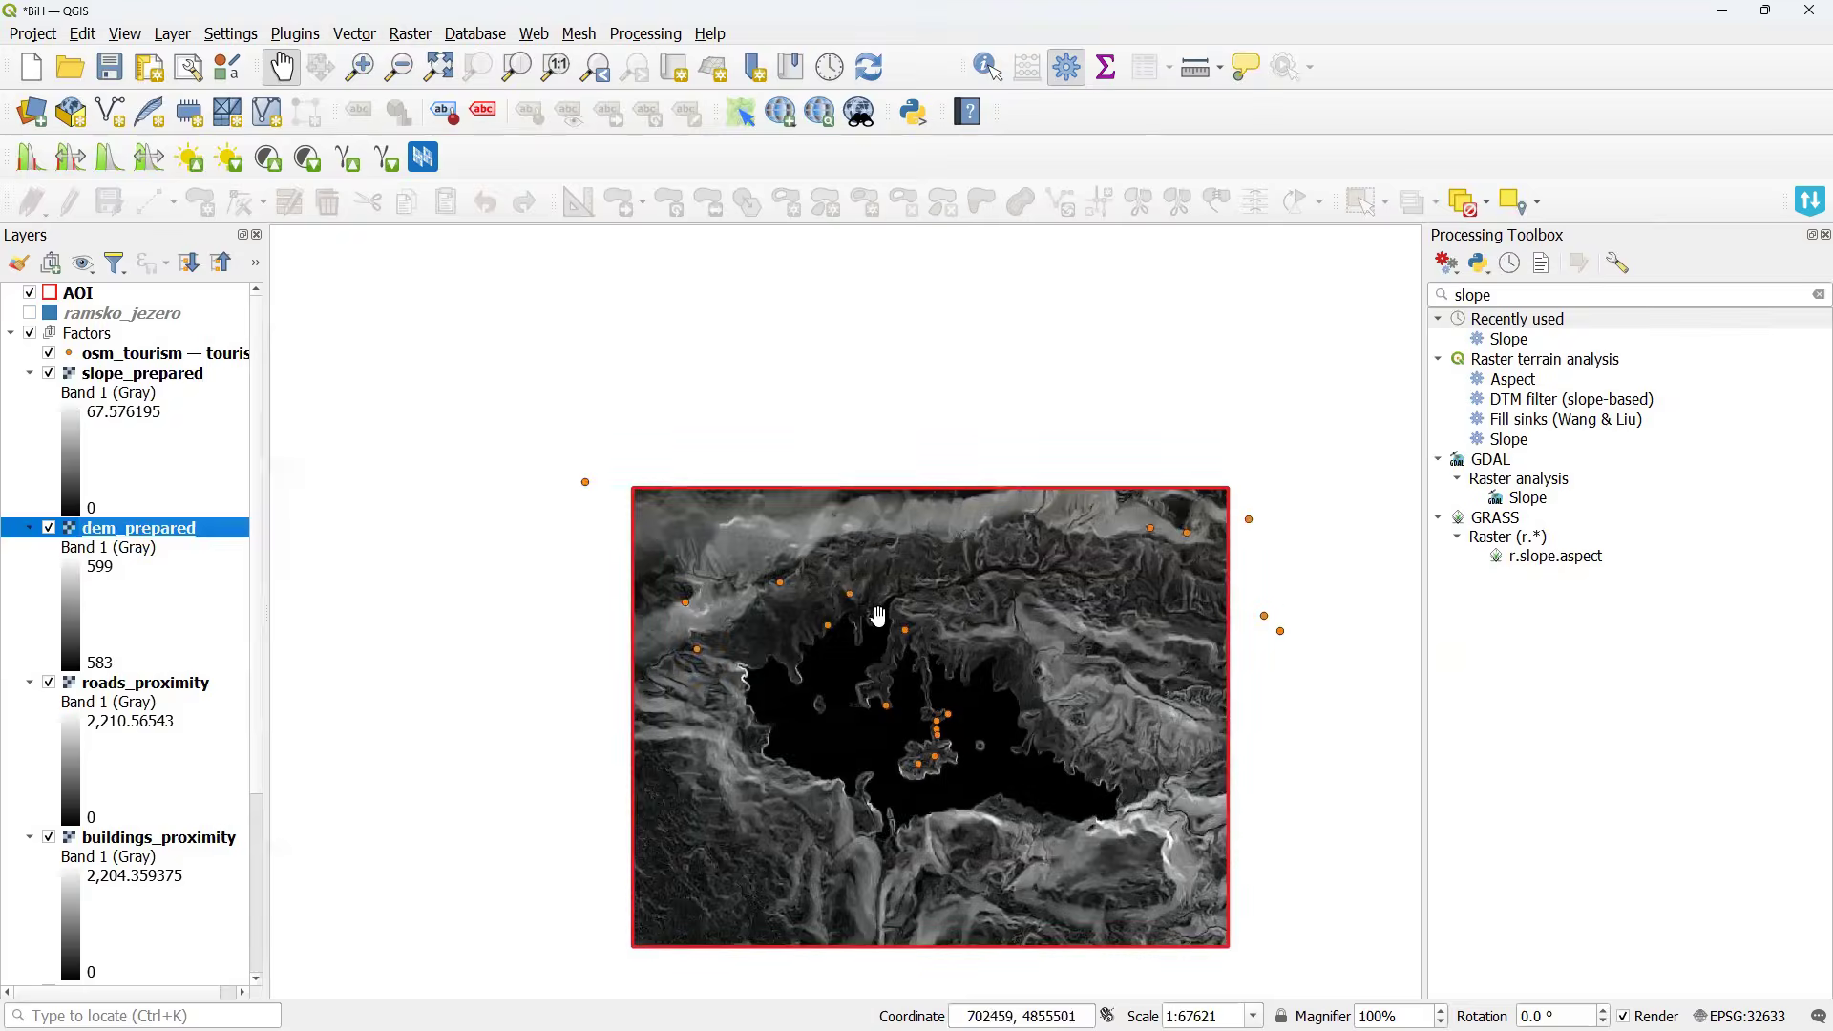
{"action": "left_click_drag", "start_coordinate": [879, 616], "coordinate": [805, 506]}
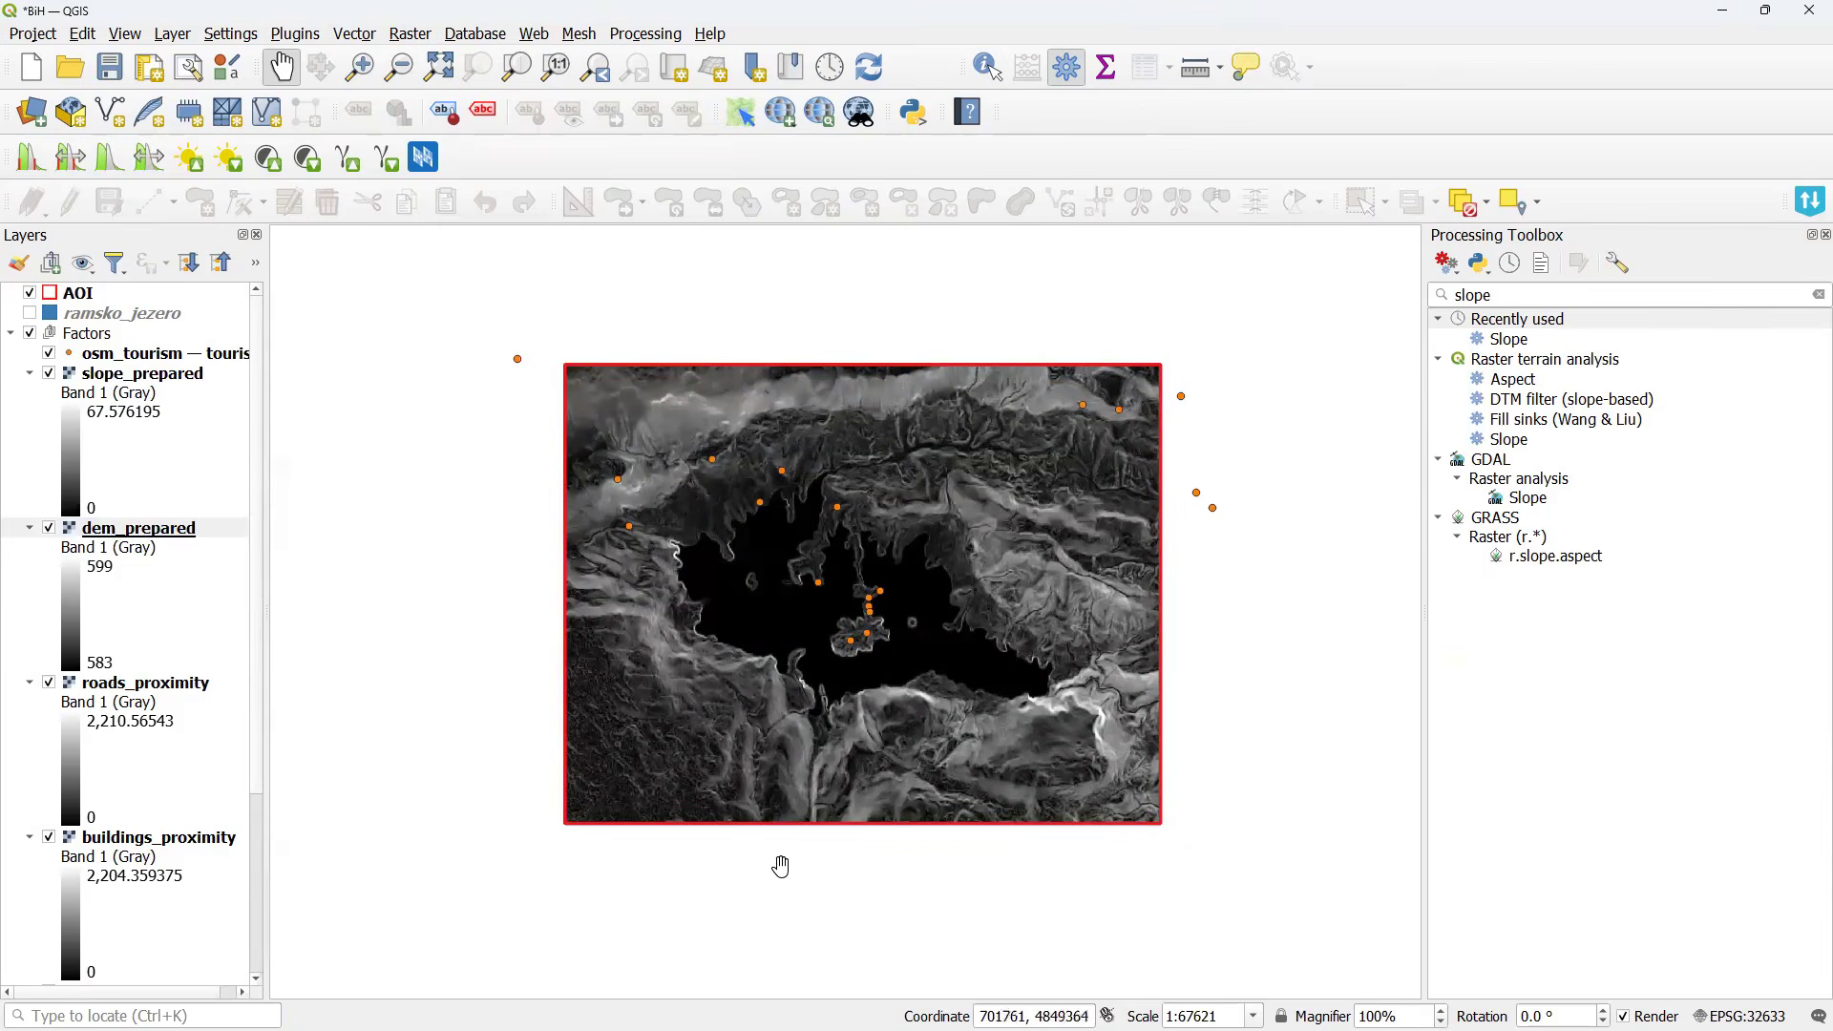
{"action": "key", "text": "alt+Tab"}
{"action": "key", "text": "alt+Tab"}
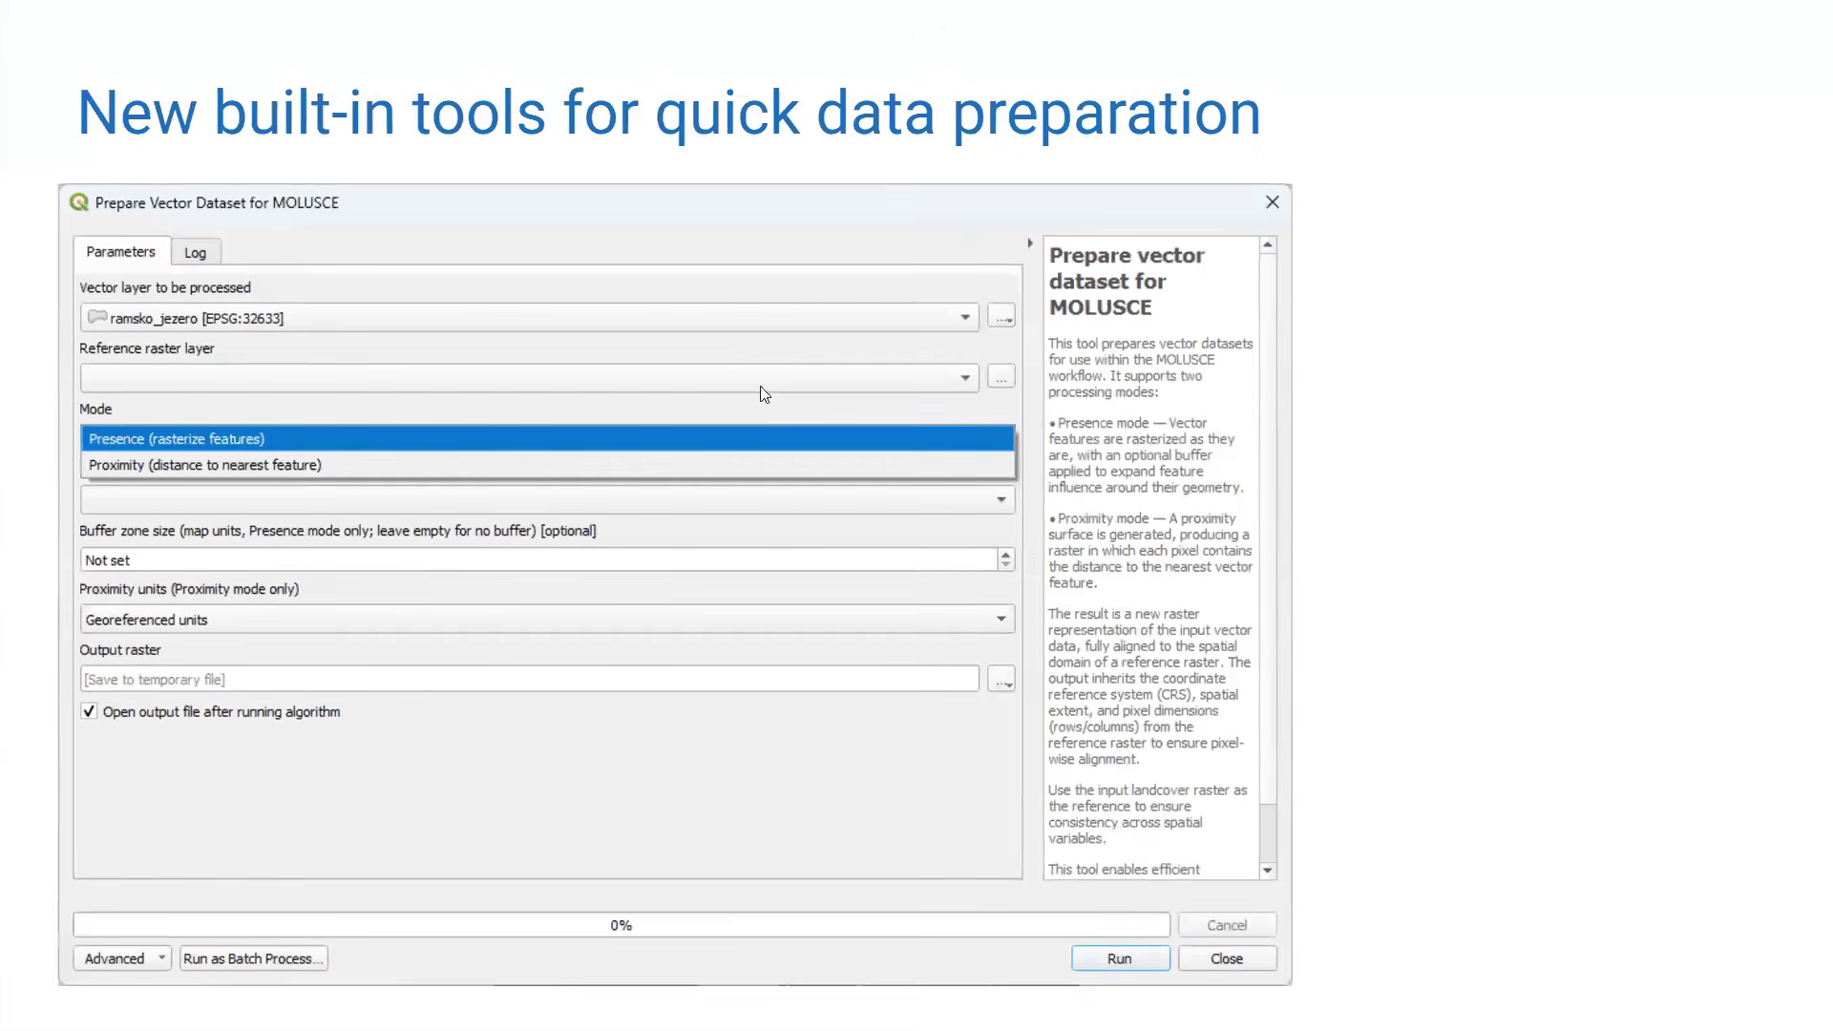
{"action": "left_click", "coordinate": [728, 508]}
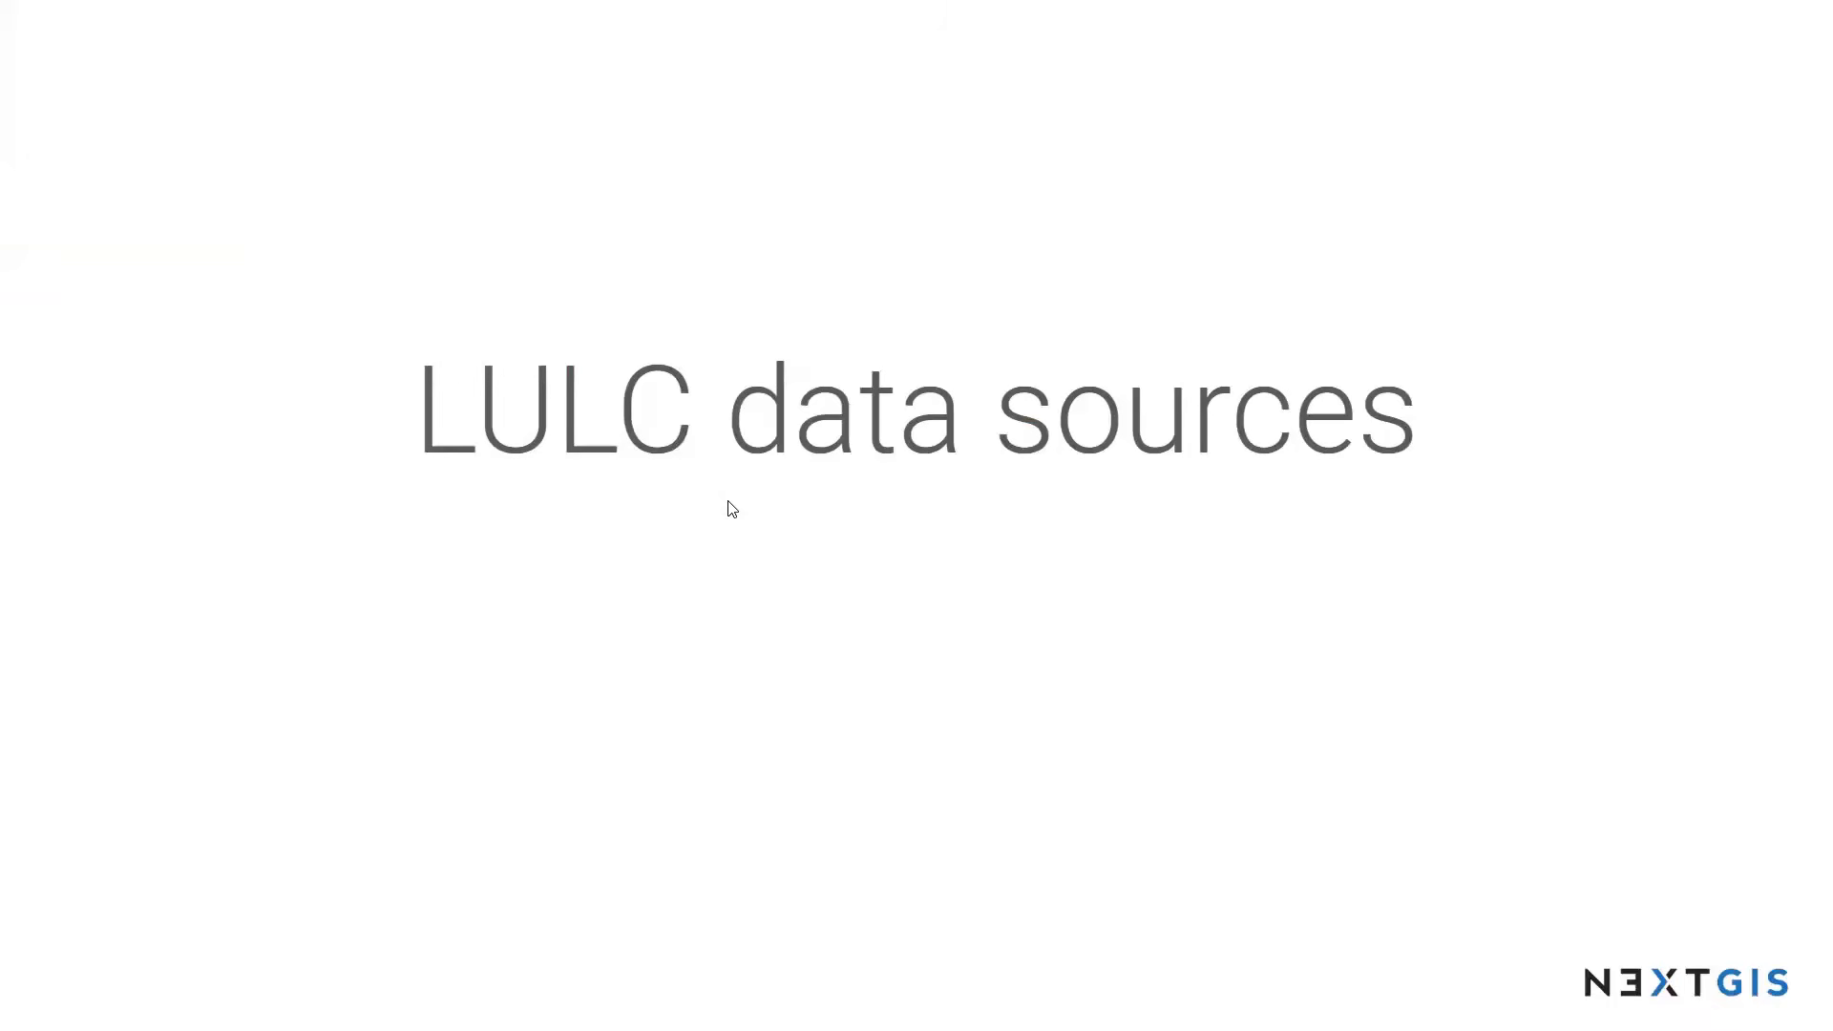
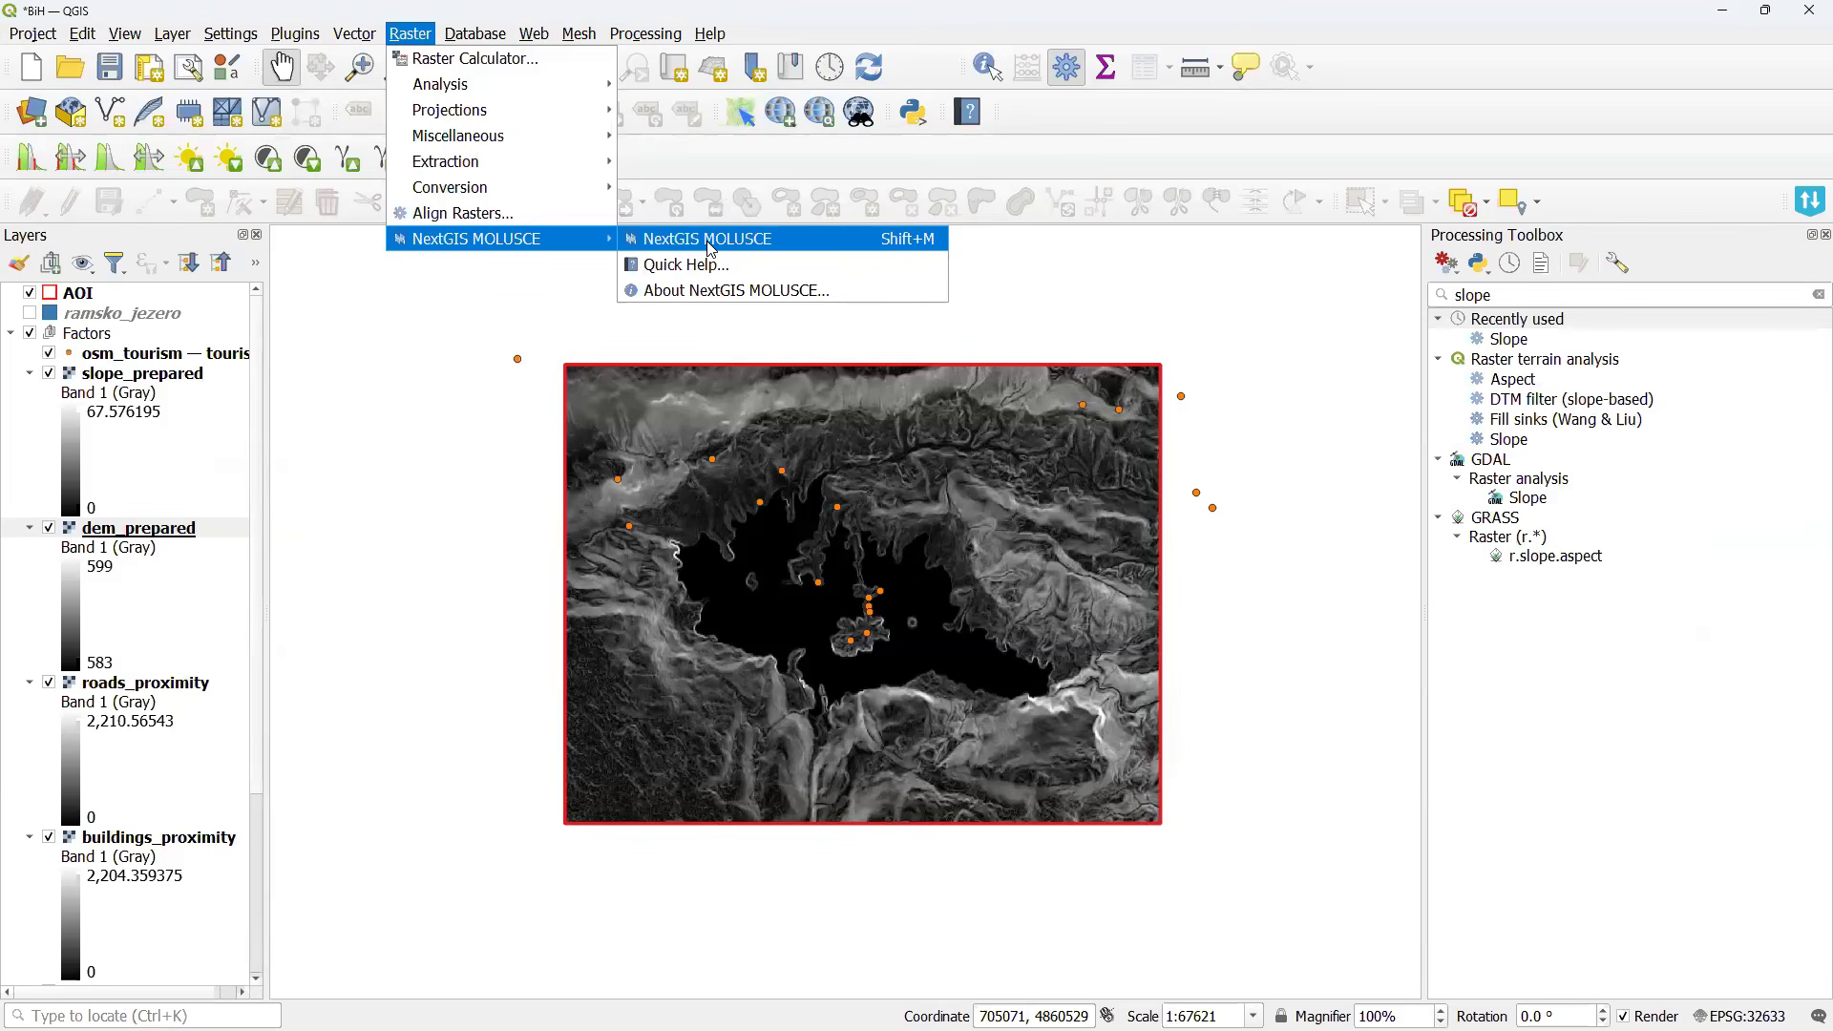
Open the NextGIS MOLUSCE plugin window.
{"action": "left_click", "coordinate": [711, 244]}
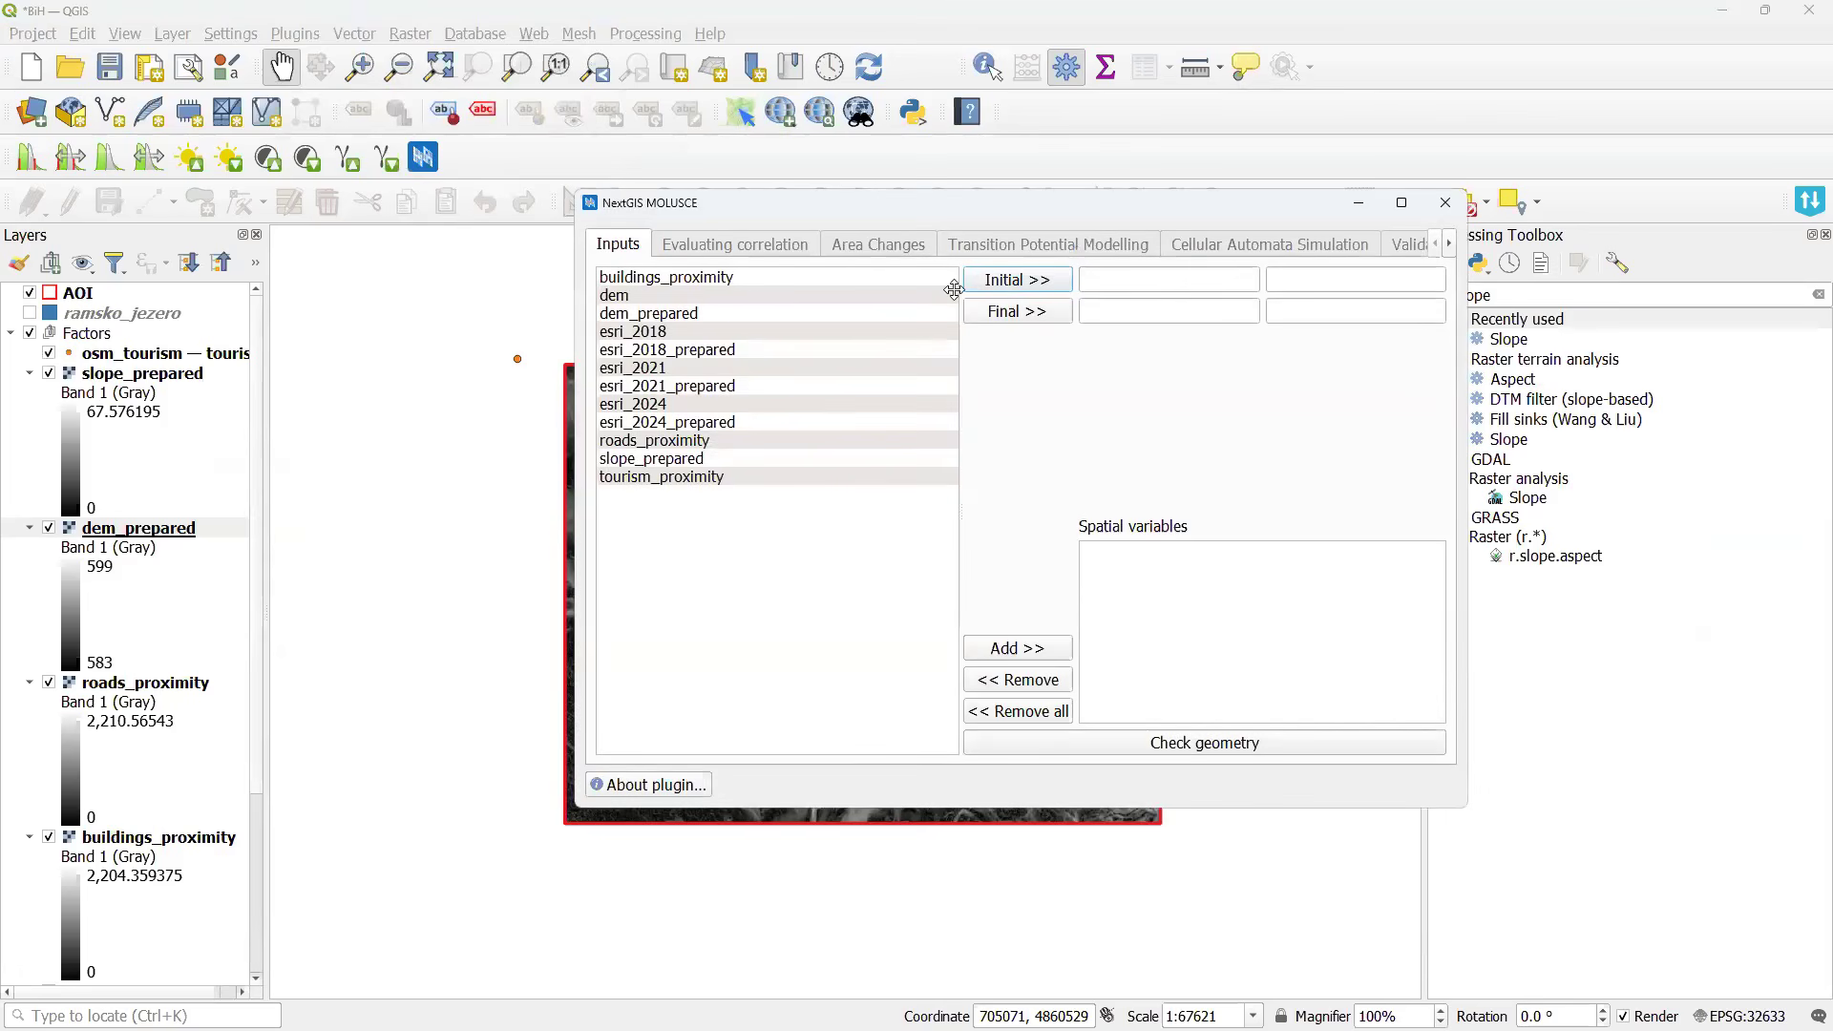
{"action": "left_click_drag", "start_coordinate": [1029, 215], "coordinate": [934, 290]}
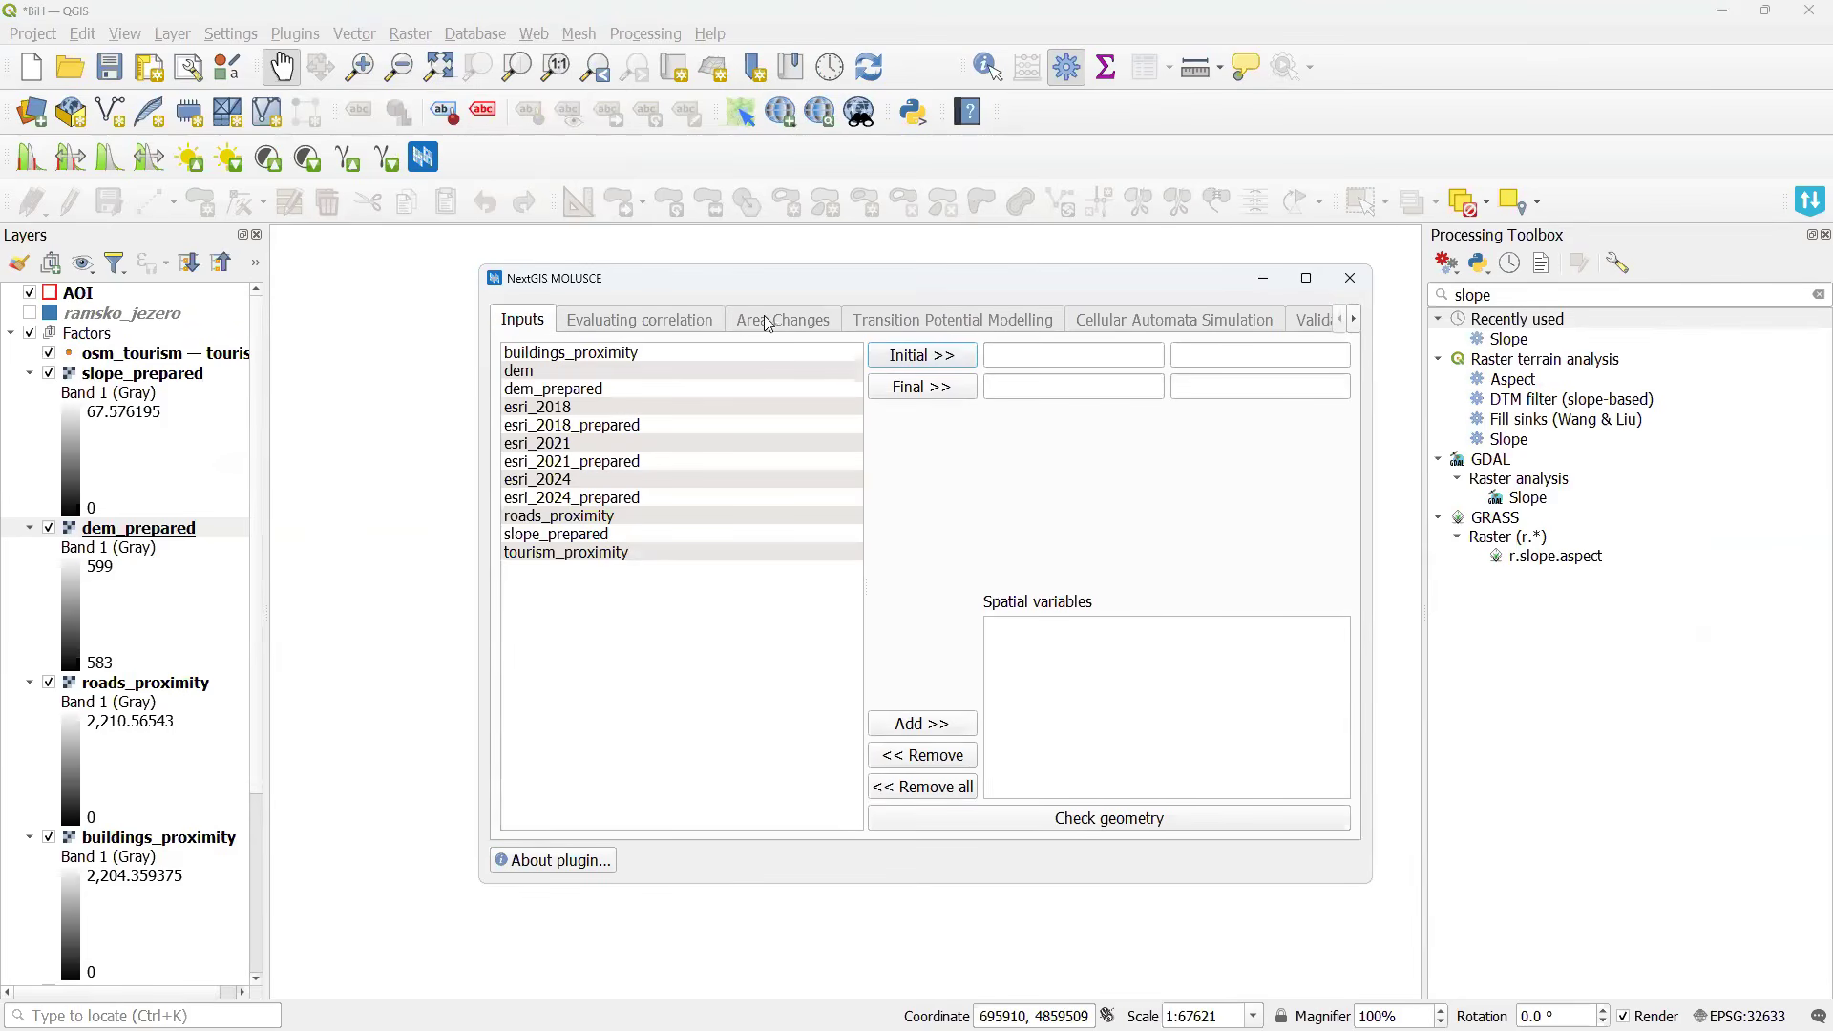
{"action": "left_click", "coordinate": [1353, 319]}
{"action": "left_click", "coordinate": [1353, 319]}
{"action": "left_click", "coordinate": [1340, 319]}
{"action": "left_click", "coordinate": [1339, 319]}
Assign esri_2018_prepared as the initial raster and esri_2021_prepared as the final raster.
{"action": "left_click", "coordinate": [577, 410]}
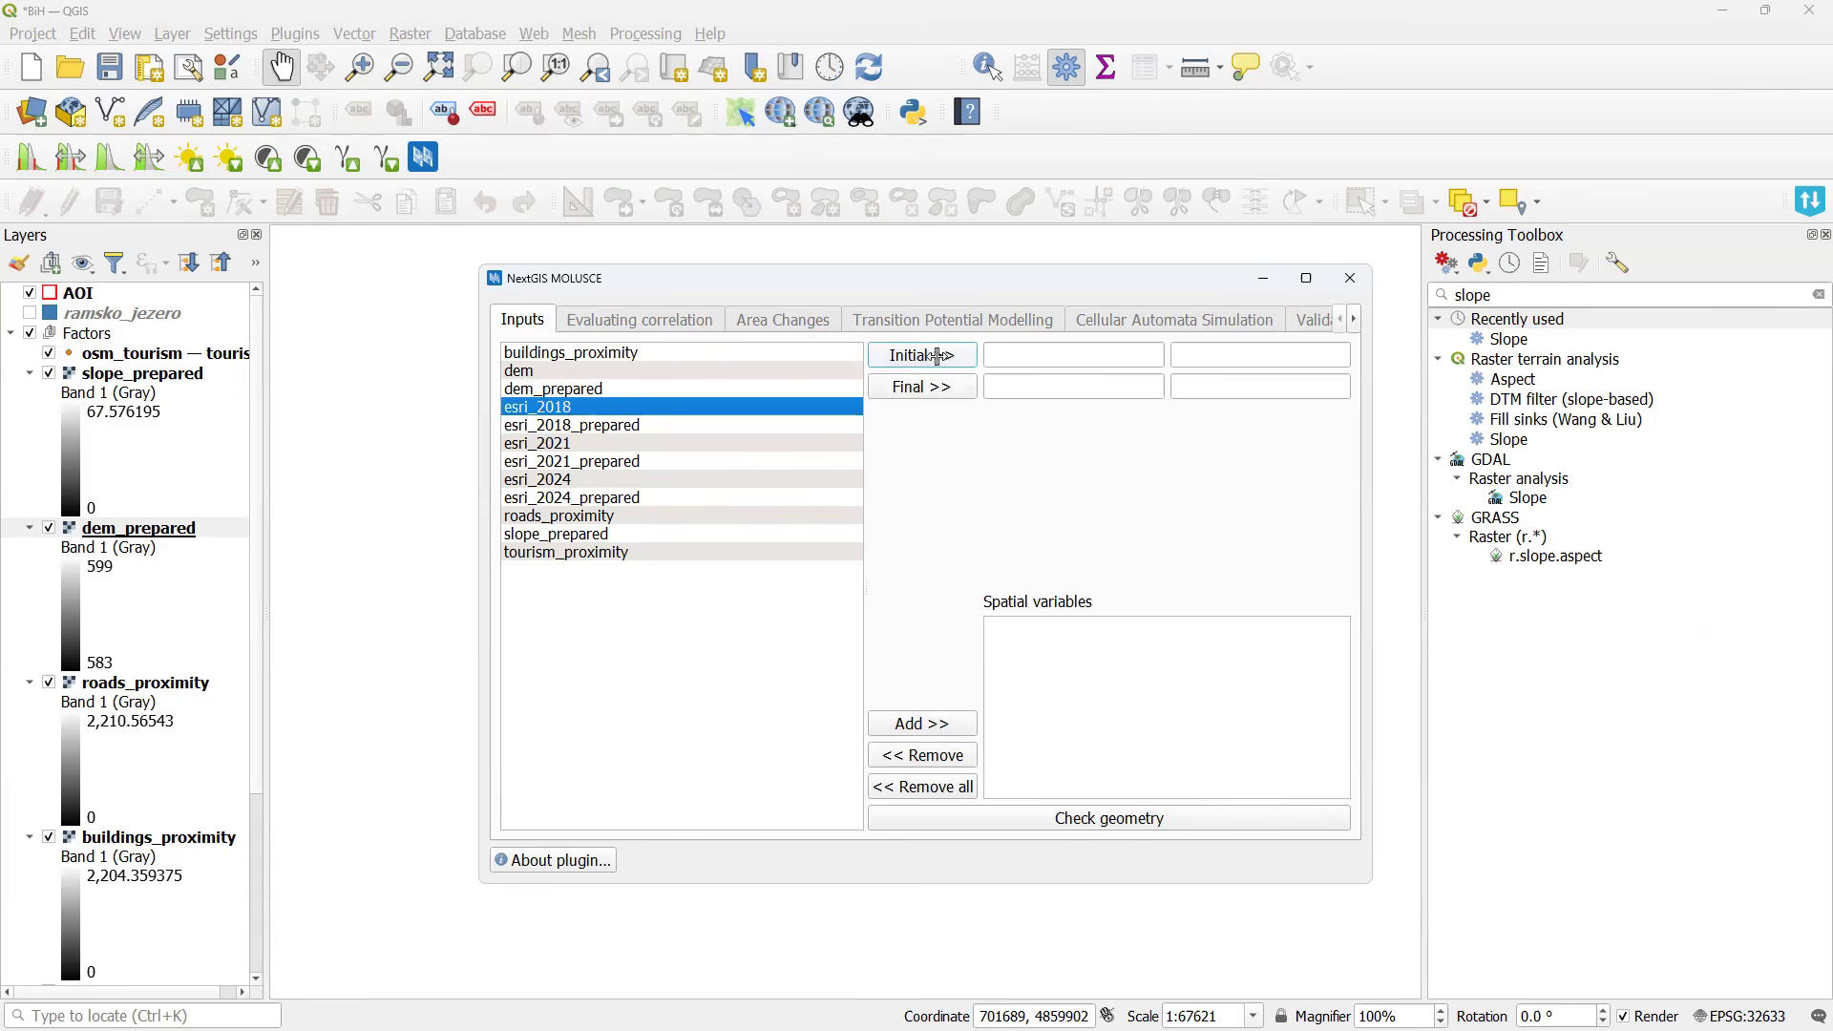
{"action": "left_click", "coordinate": [912, 355]}
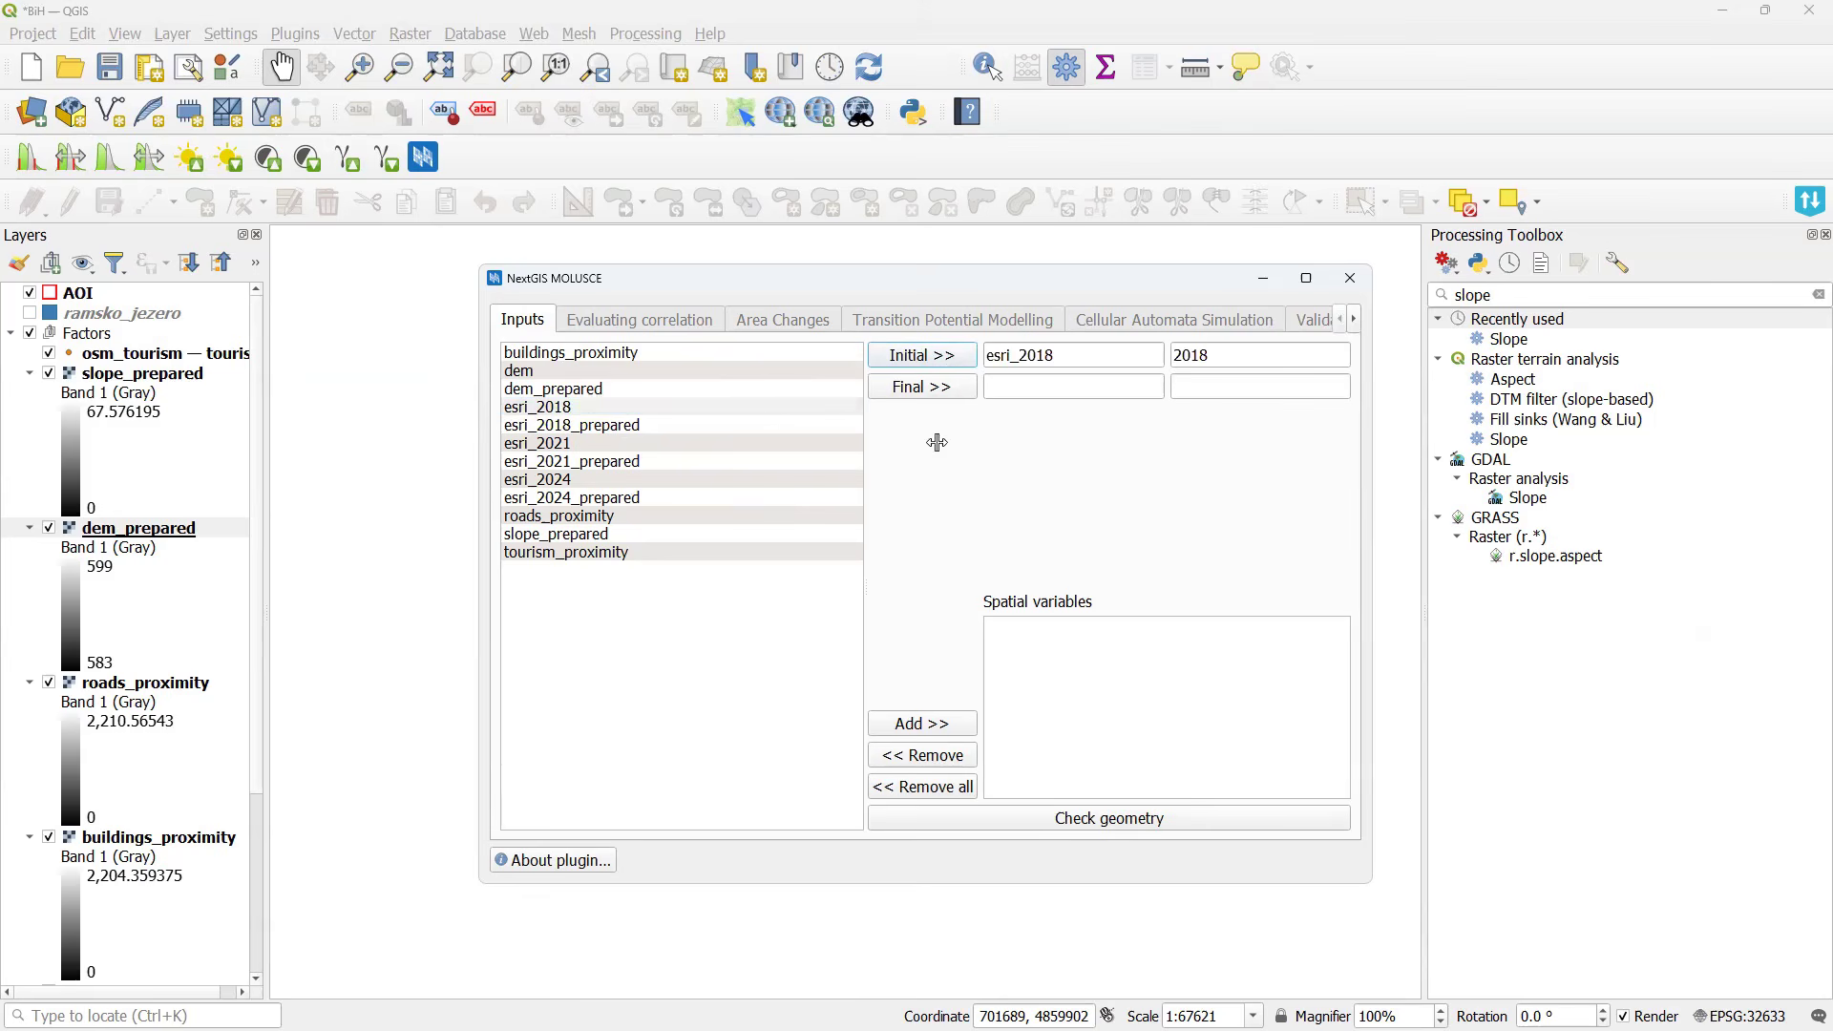
{"action": "left_click", "coordinate": [574, 429]}
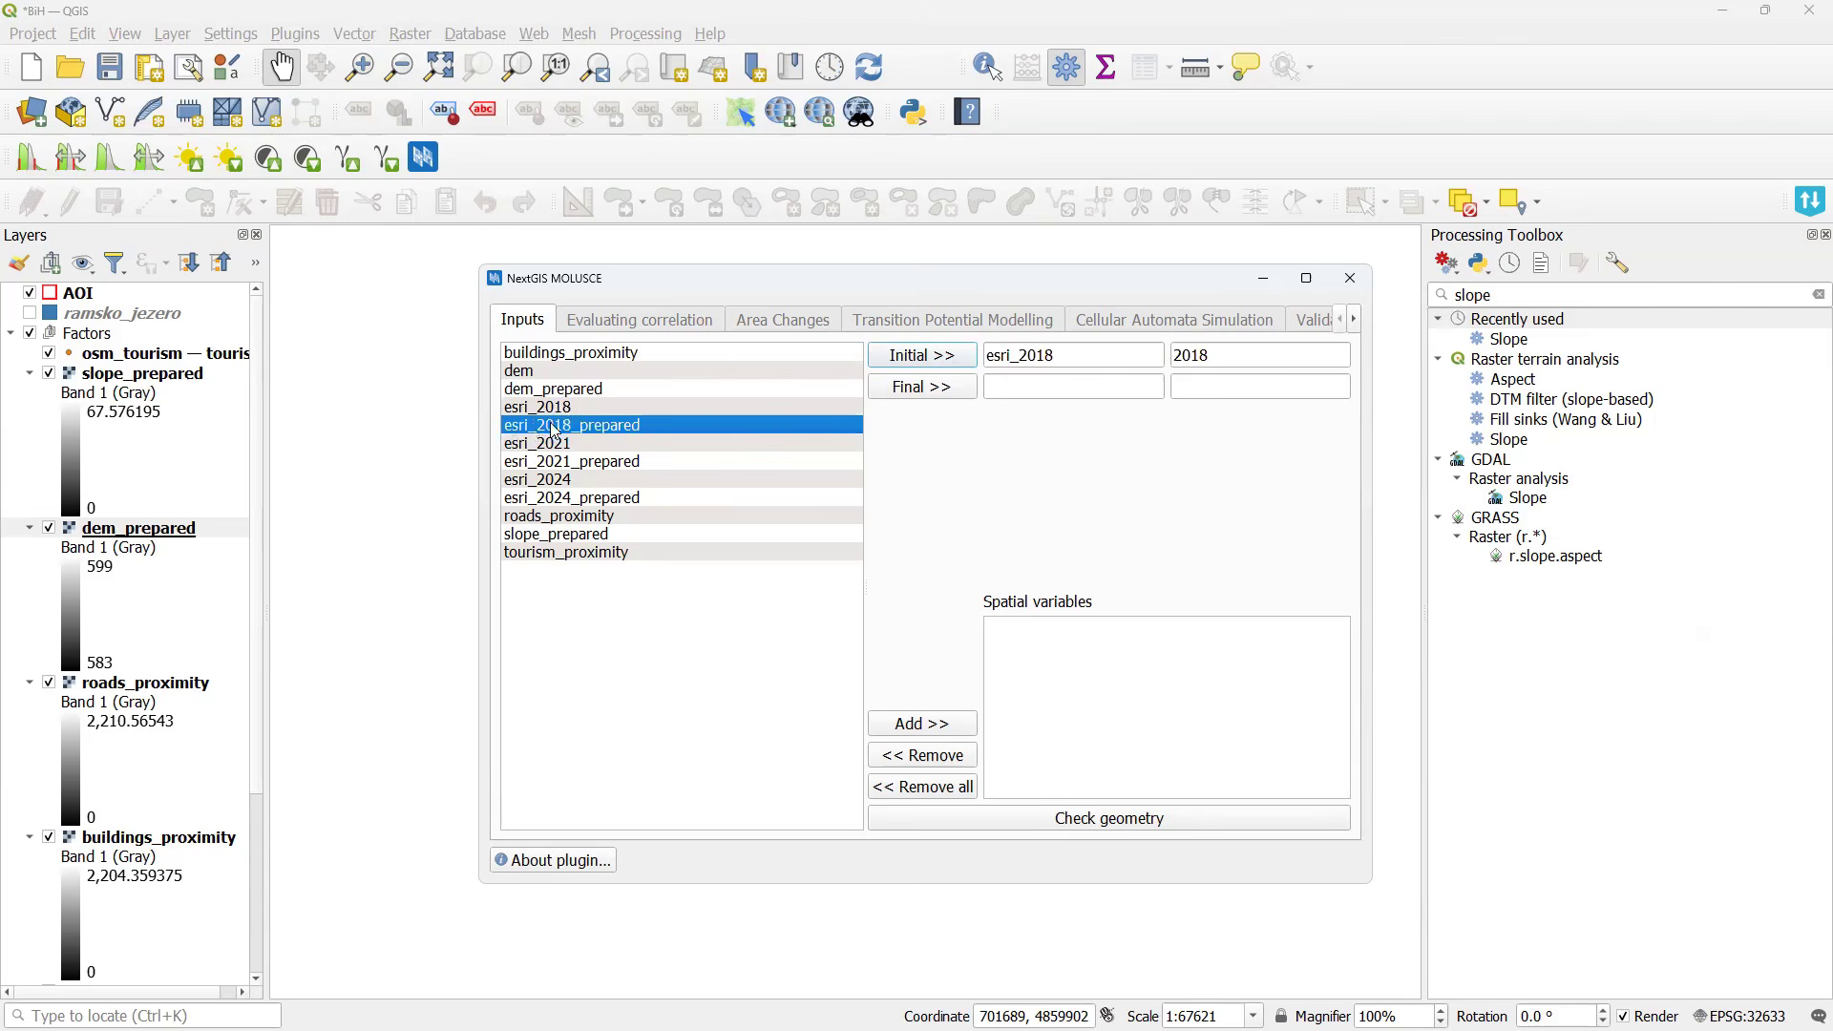
{"action": "left_click", "coordinate": [879, 360]}
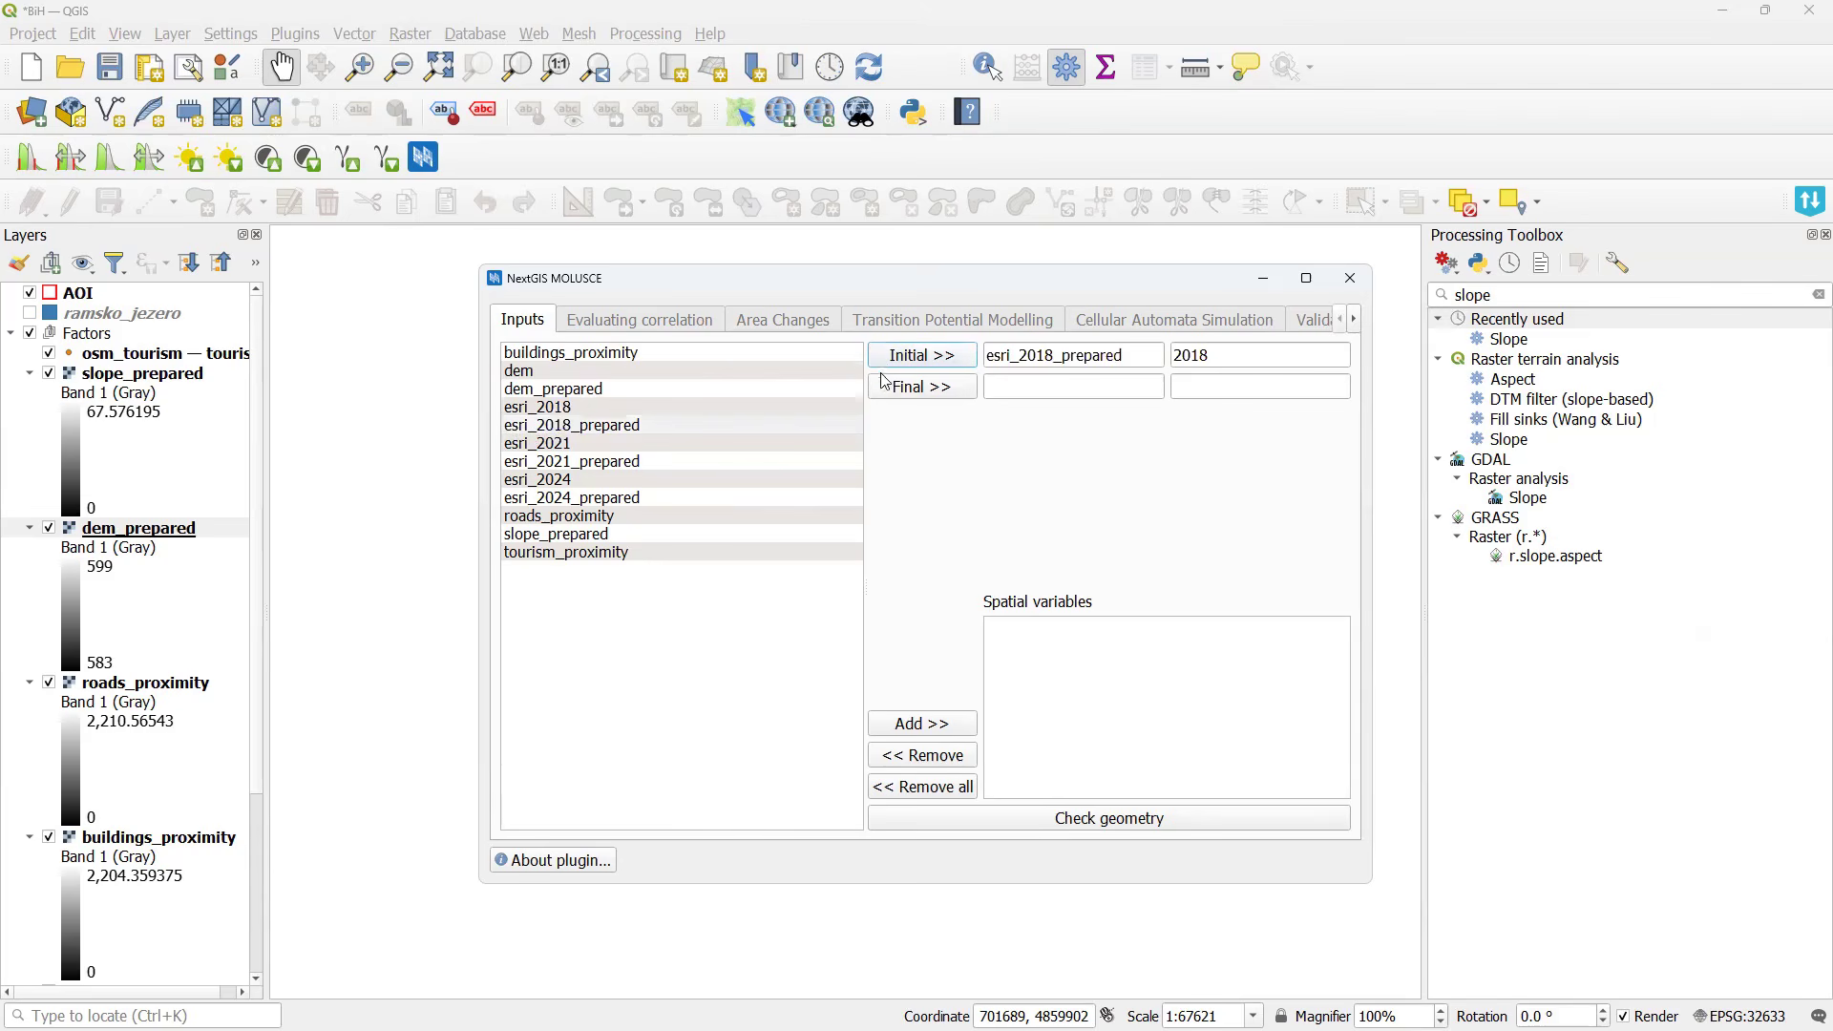
{"action": "left_click", "coordinate": [579, 463]}
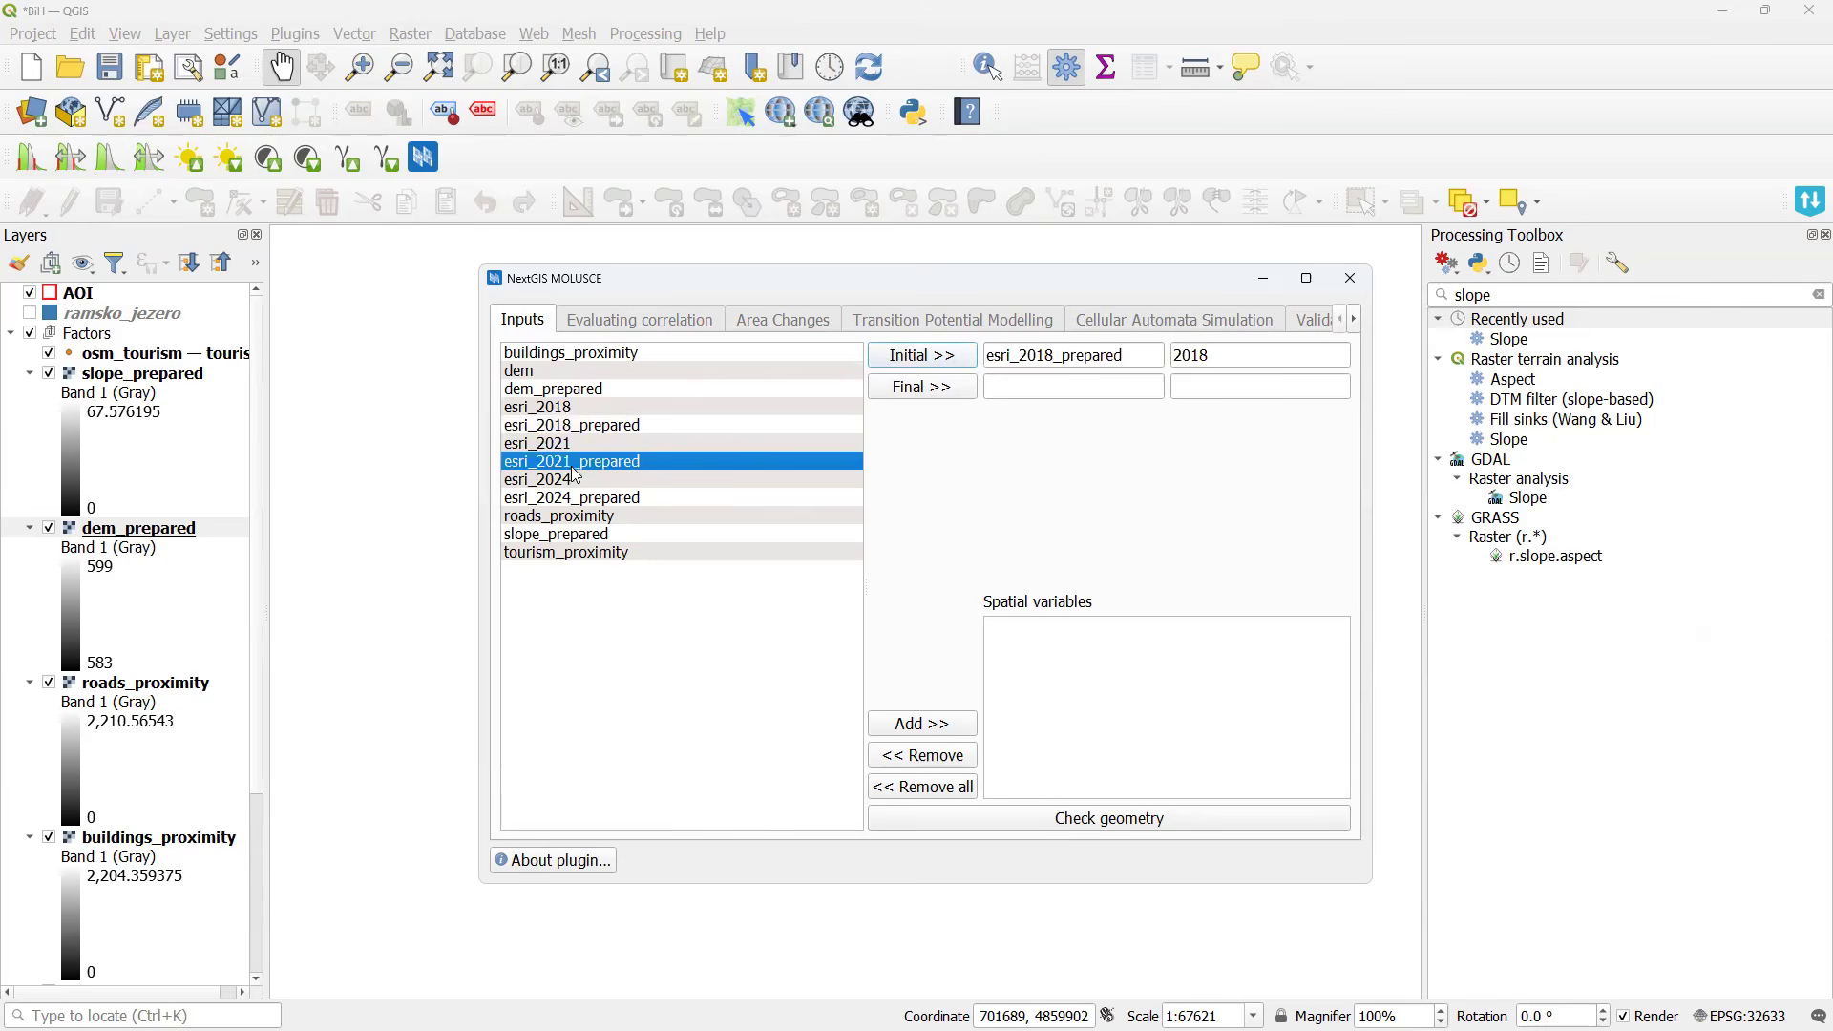
{"action": "left_click", "coordinate": [926, 389]}
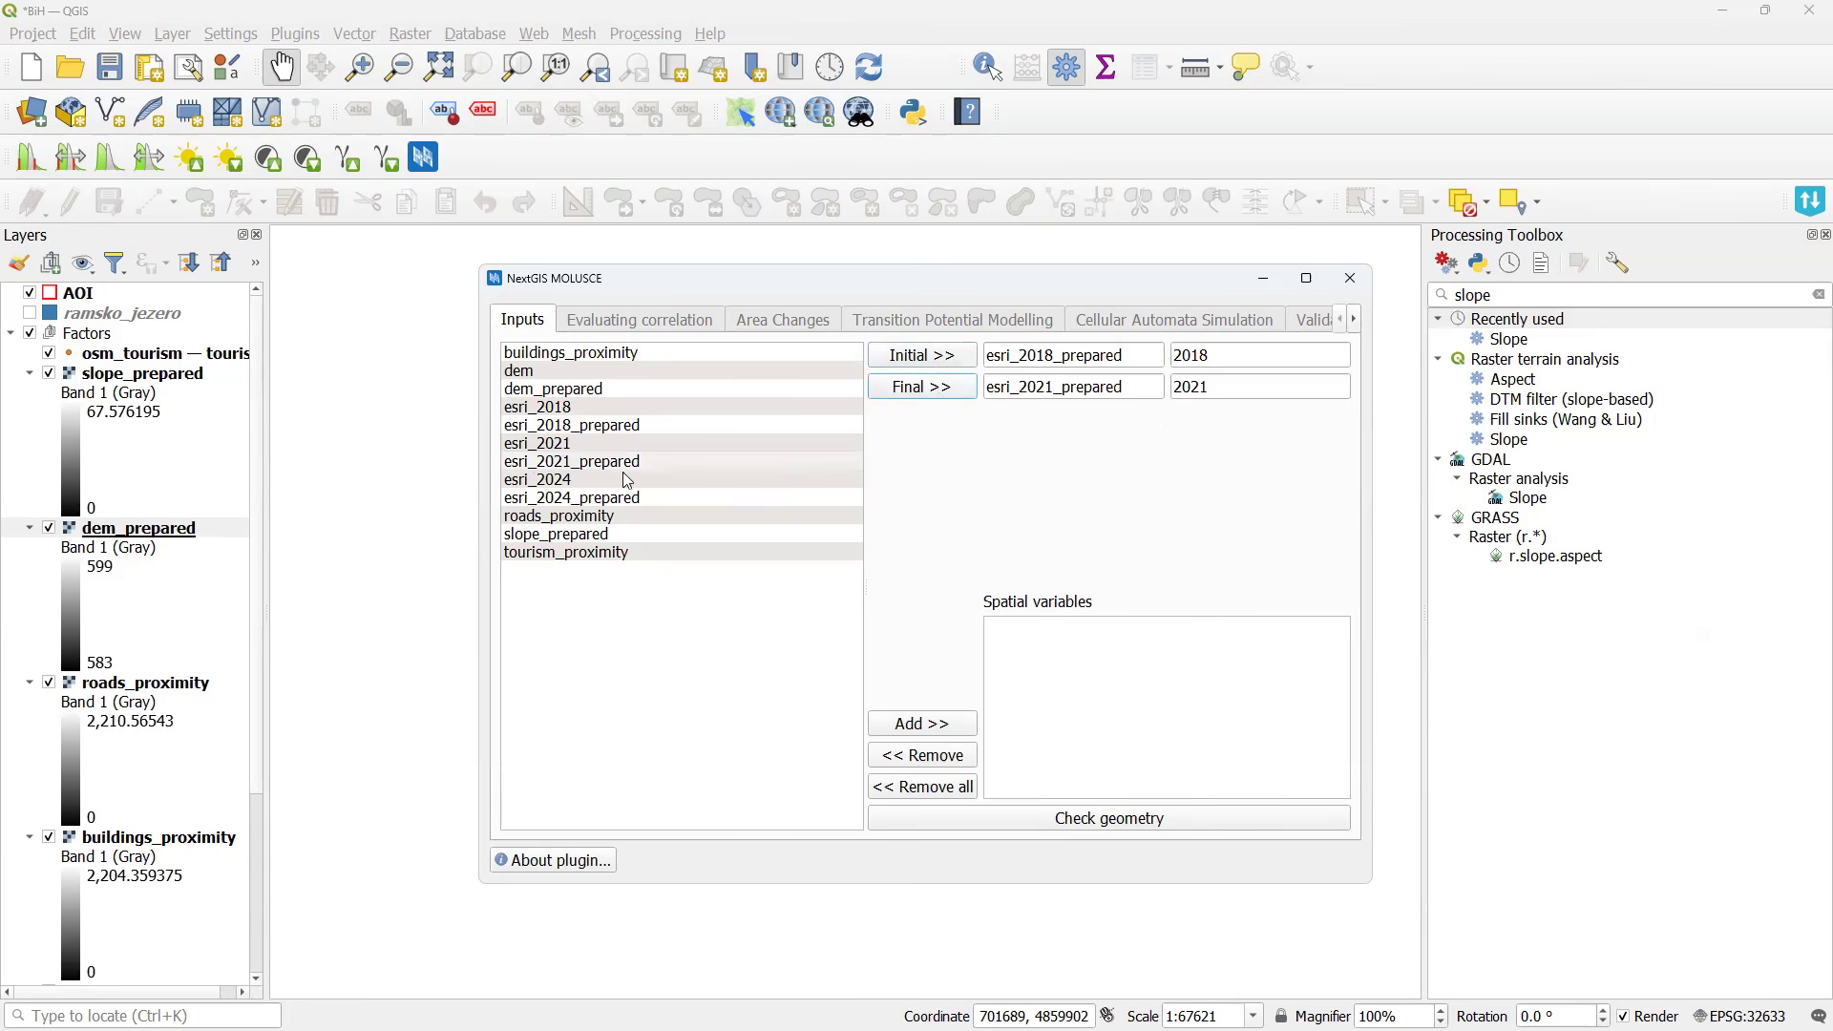
Add buildings_proximity, roads_proximity, slope_prepared and tourism_proximity as spatial variables and check the geometry of the input rasters.
{"action": "left_click", "coordinate": [598, 357]}
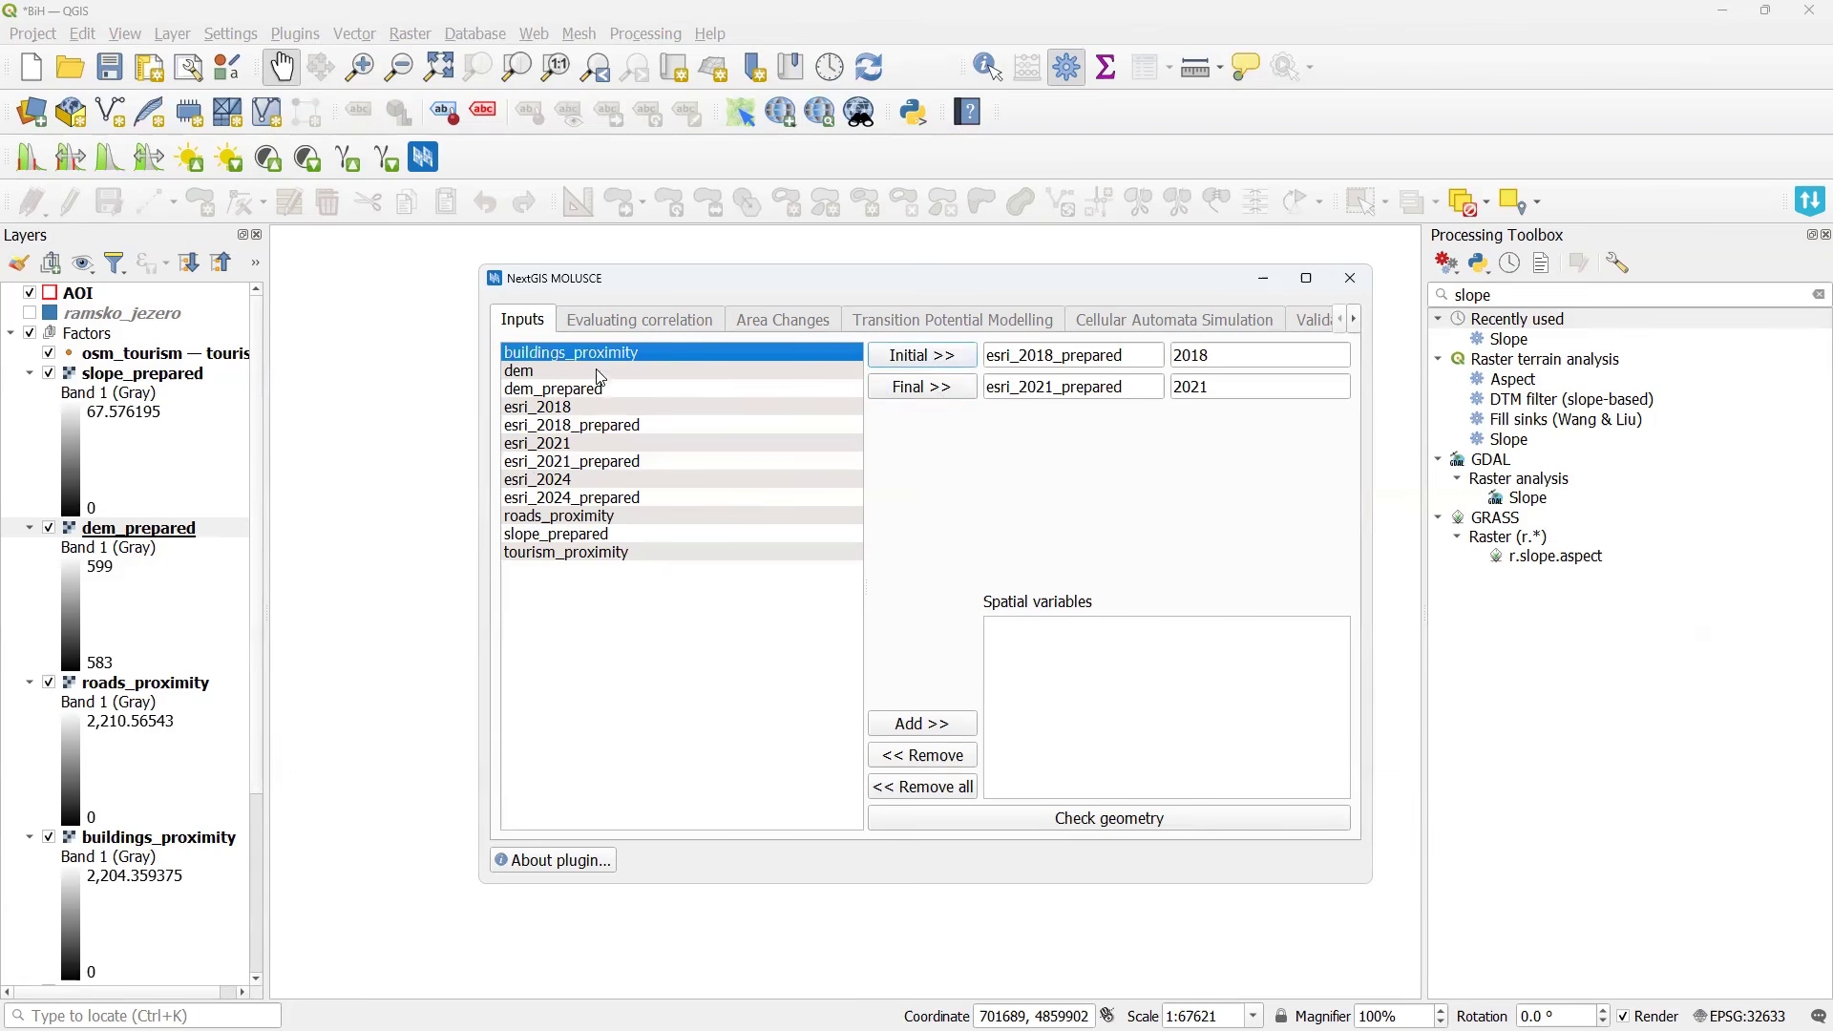
{"action": "left_click", "coordinate": [585, 515], "text": "ctrl"}
{"action": "left_click", "coordinate": [577, 539], "text": "ctrl"}
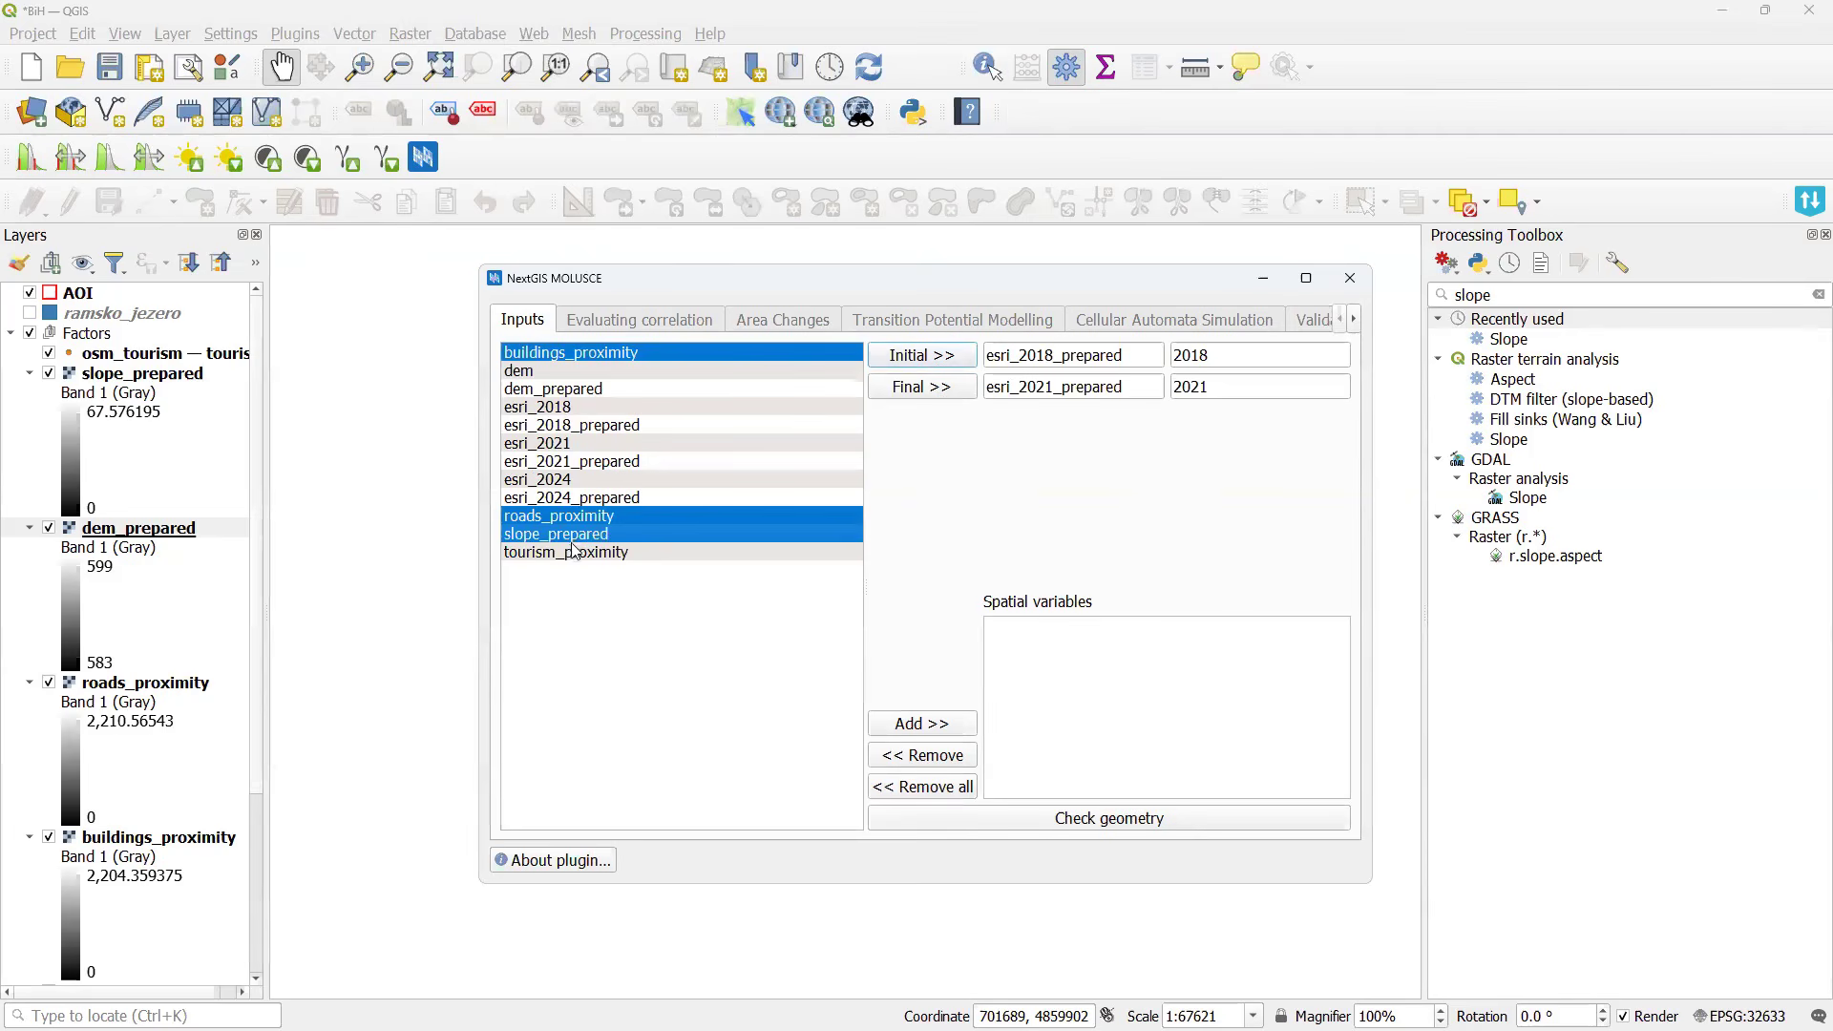
{"action": "left_click", "coordinate": [579, 554], "text": "ctrl"}
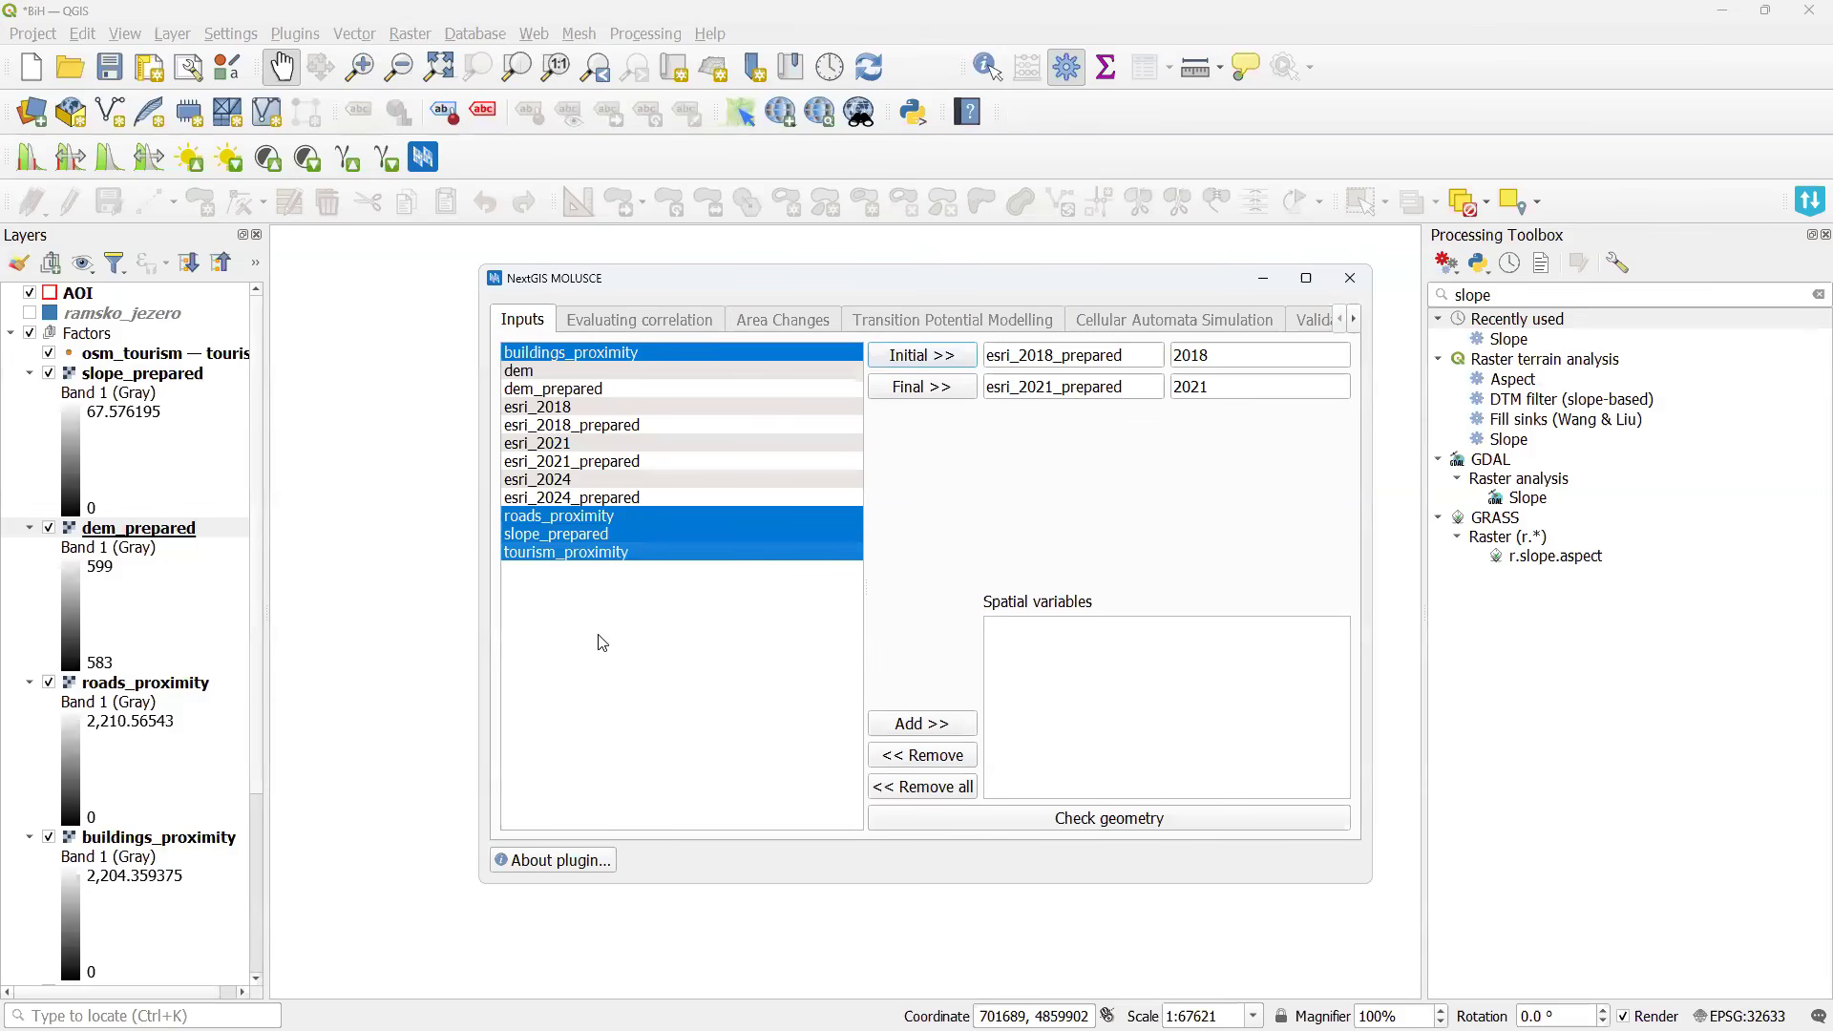
{"action": "left_click", "coordinate": [929, 725]}
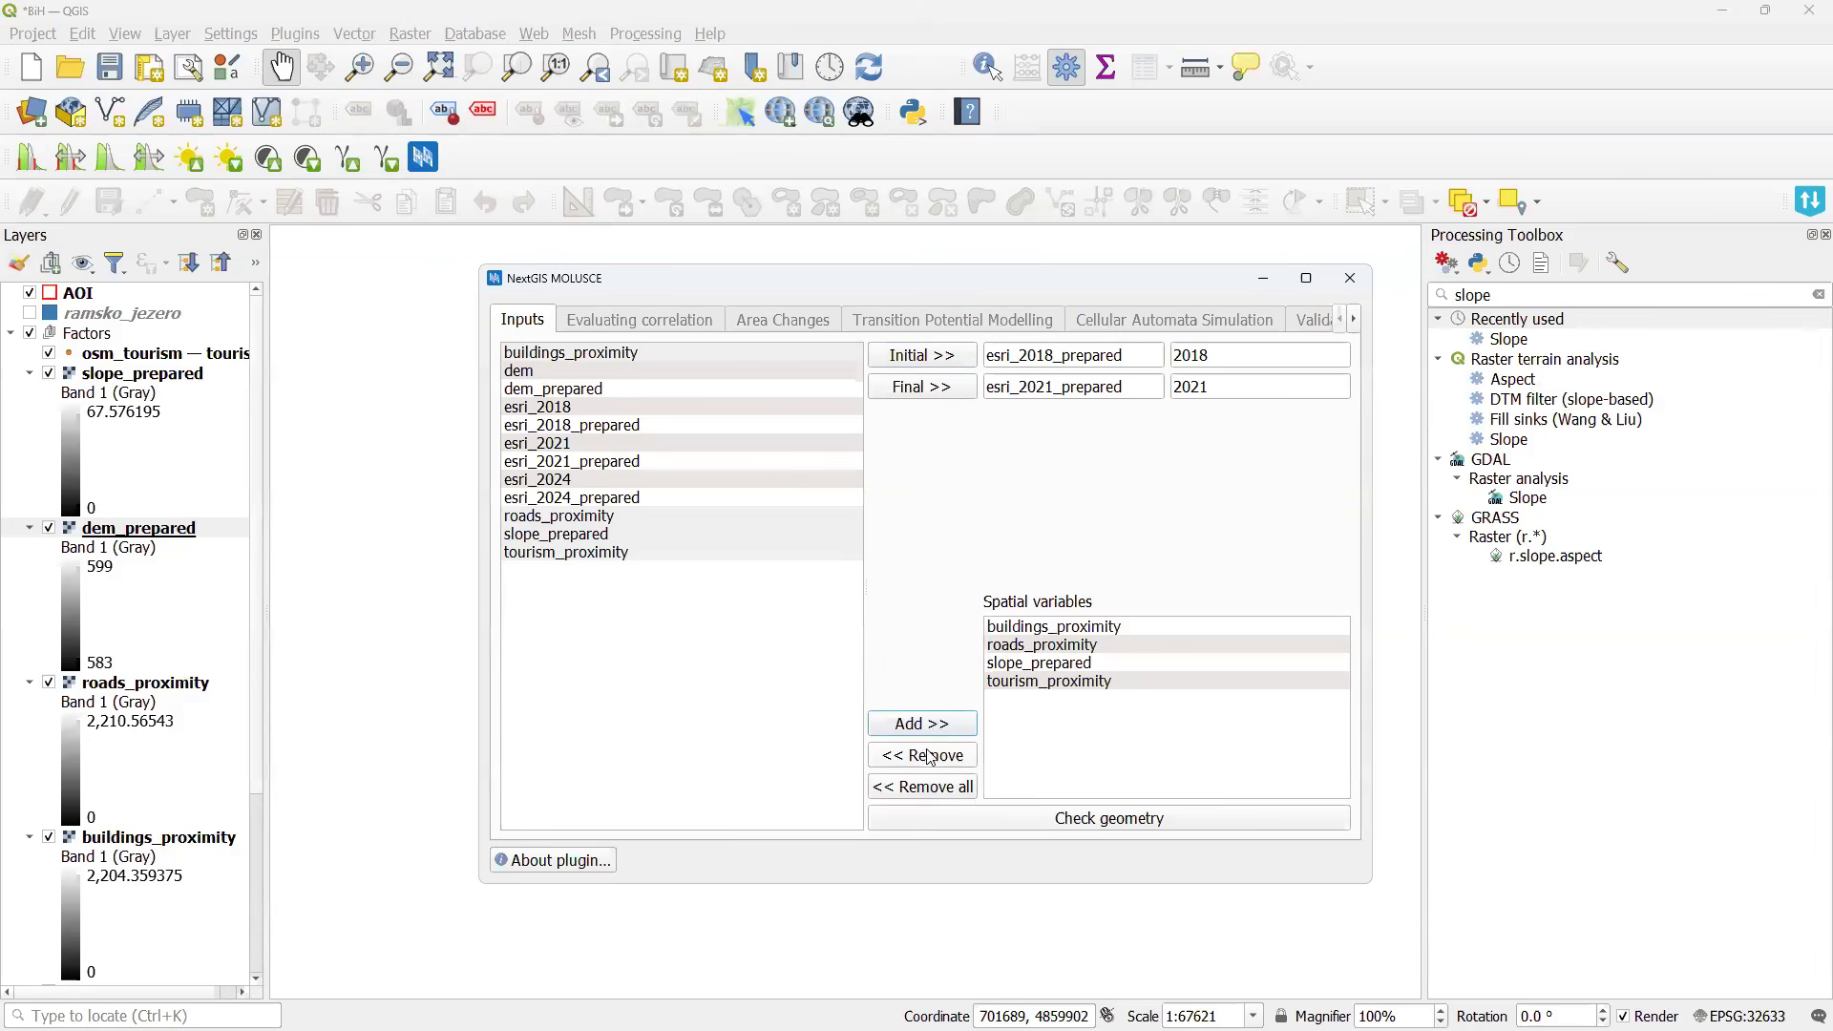
{"action": "left_click", "coordinate": [1109, 823]}
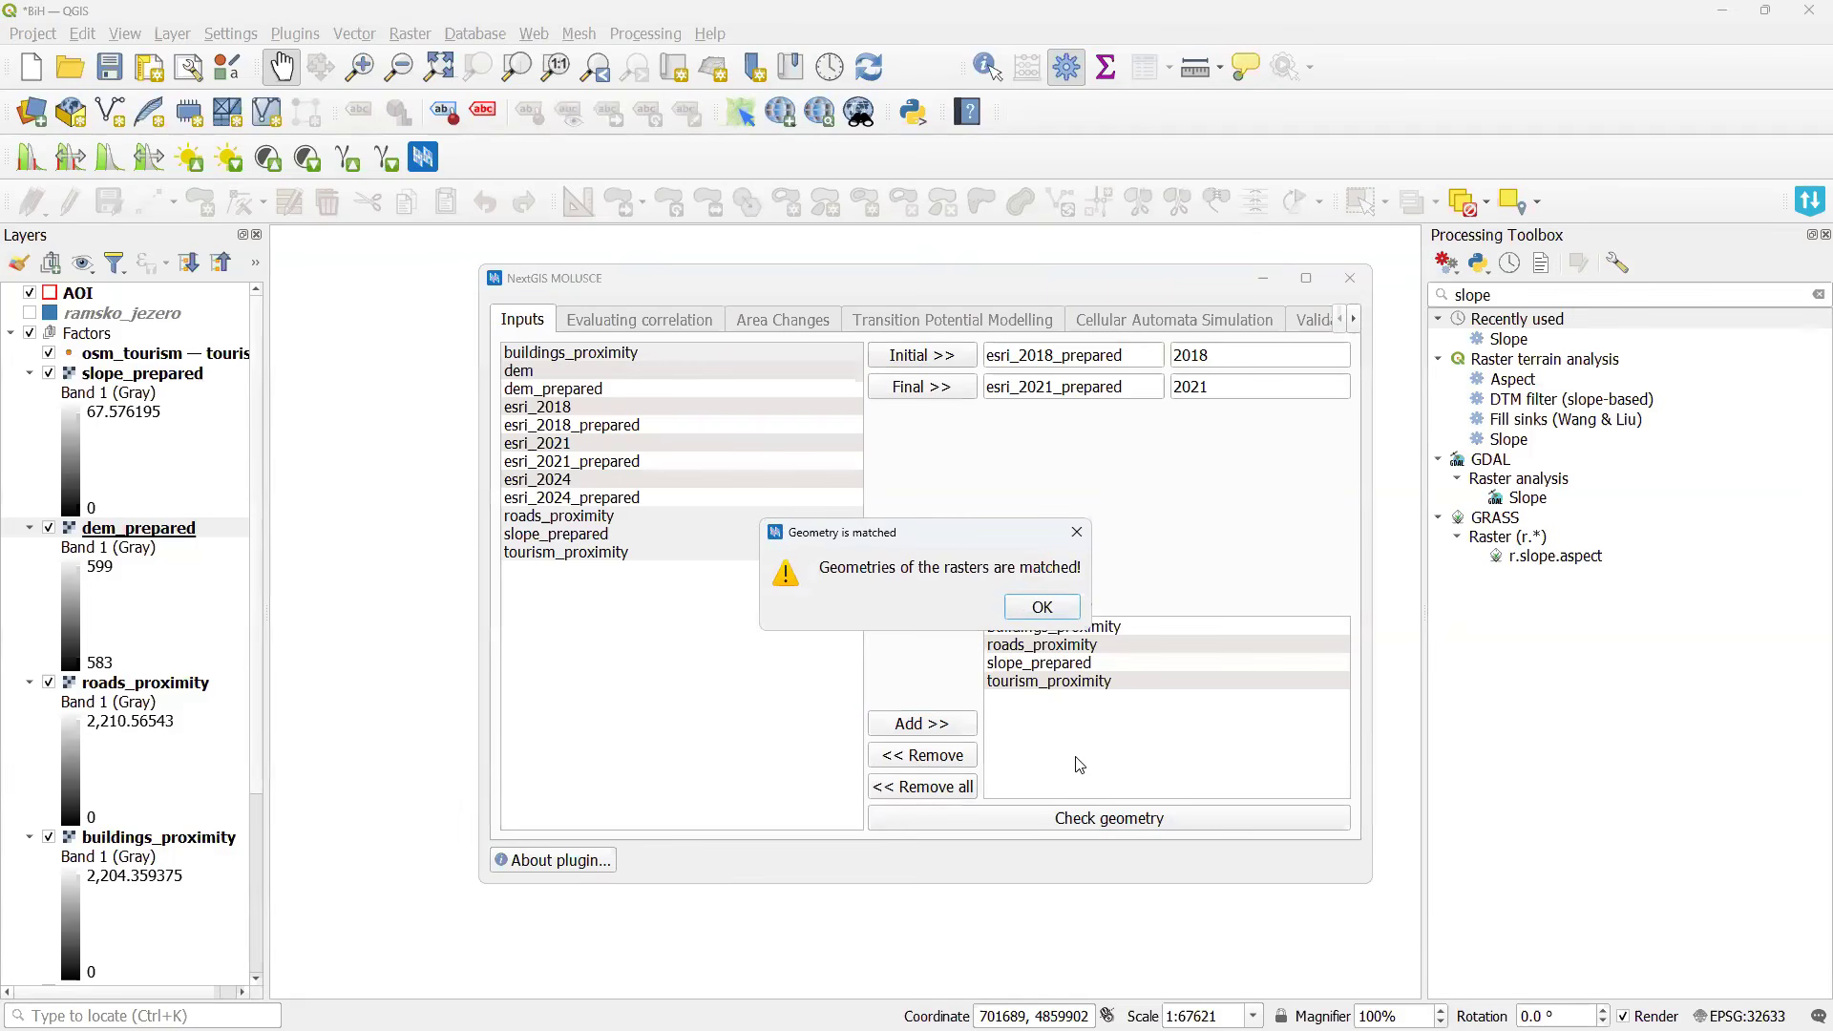
{"action": "left_click", "coordinate": [1058, 611]}
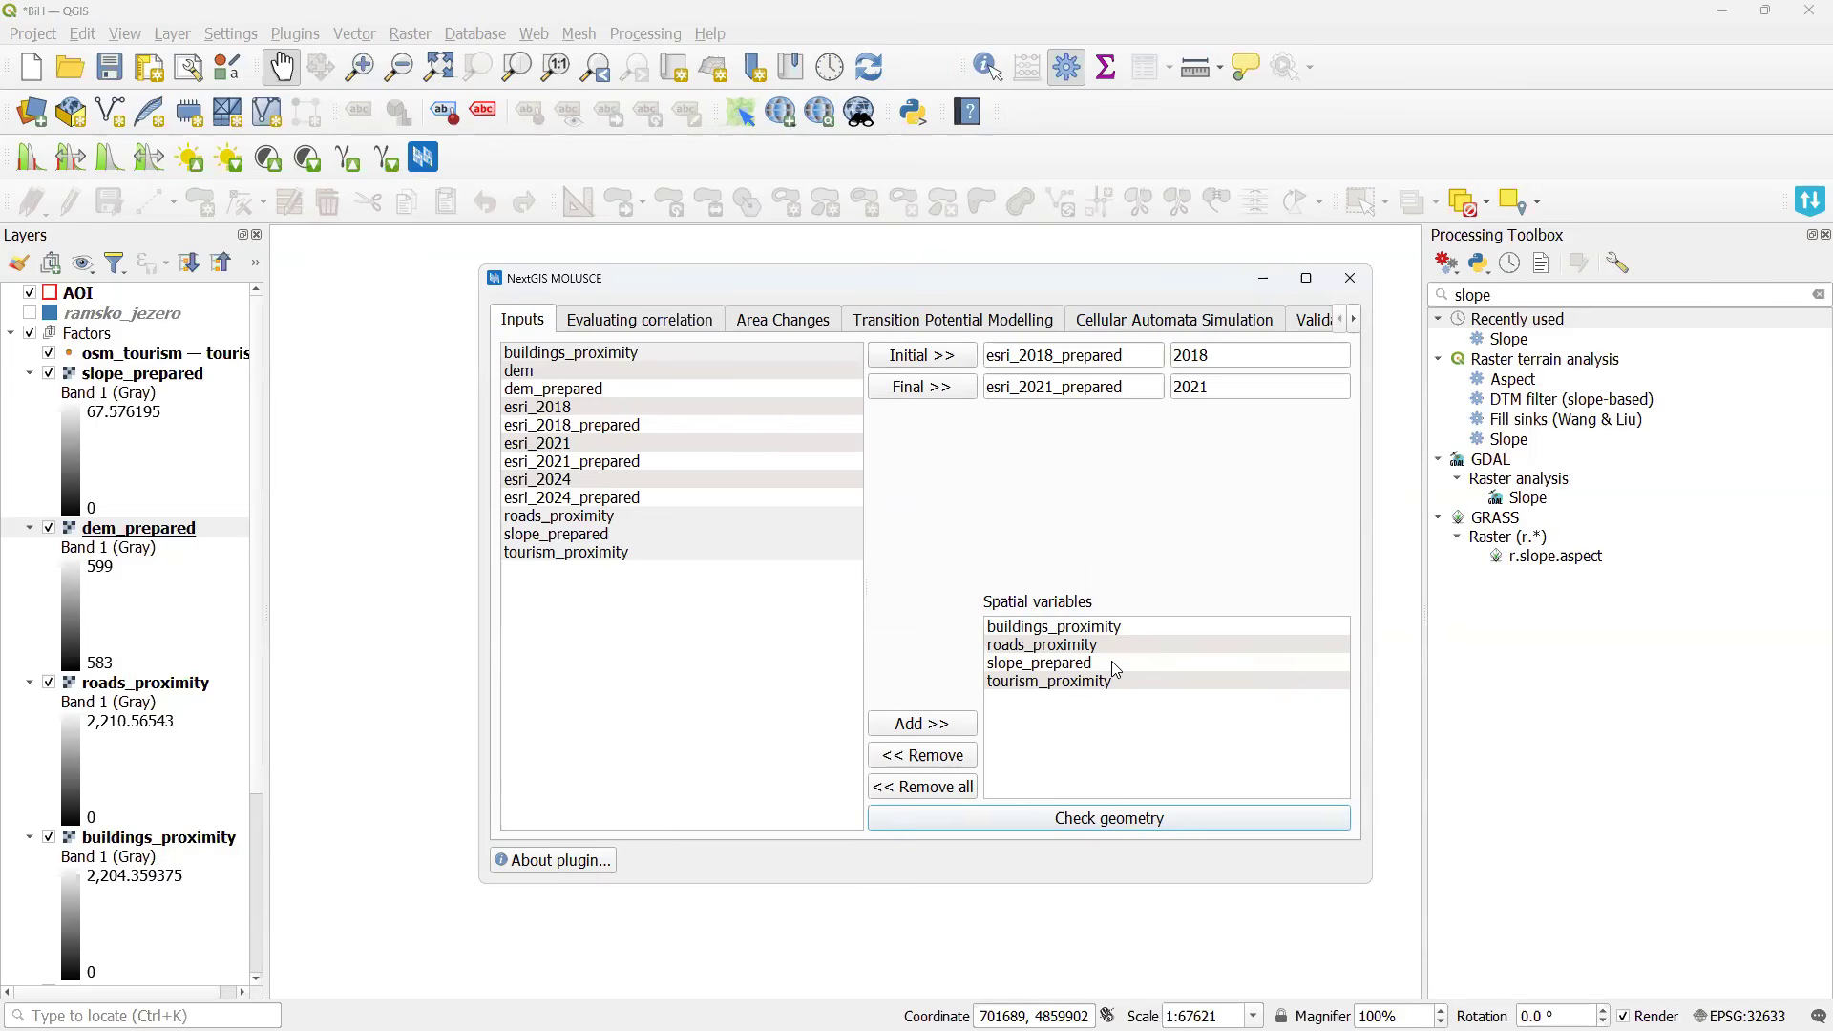
{"action": "left_click_drag", "start_coordinate": [1120, 357], "coordinate": [1027, 357]}
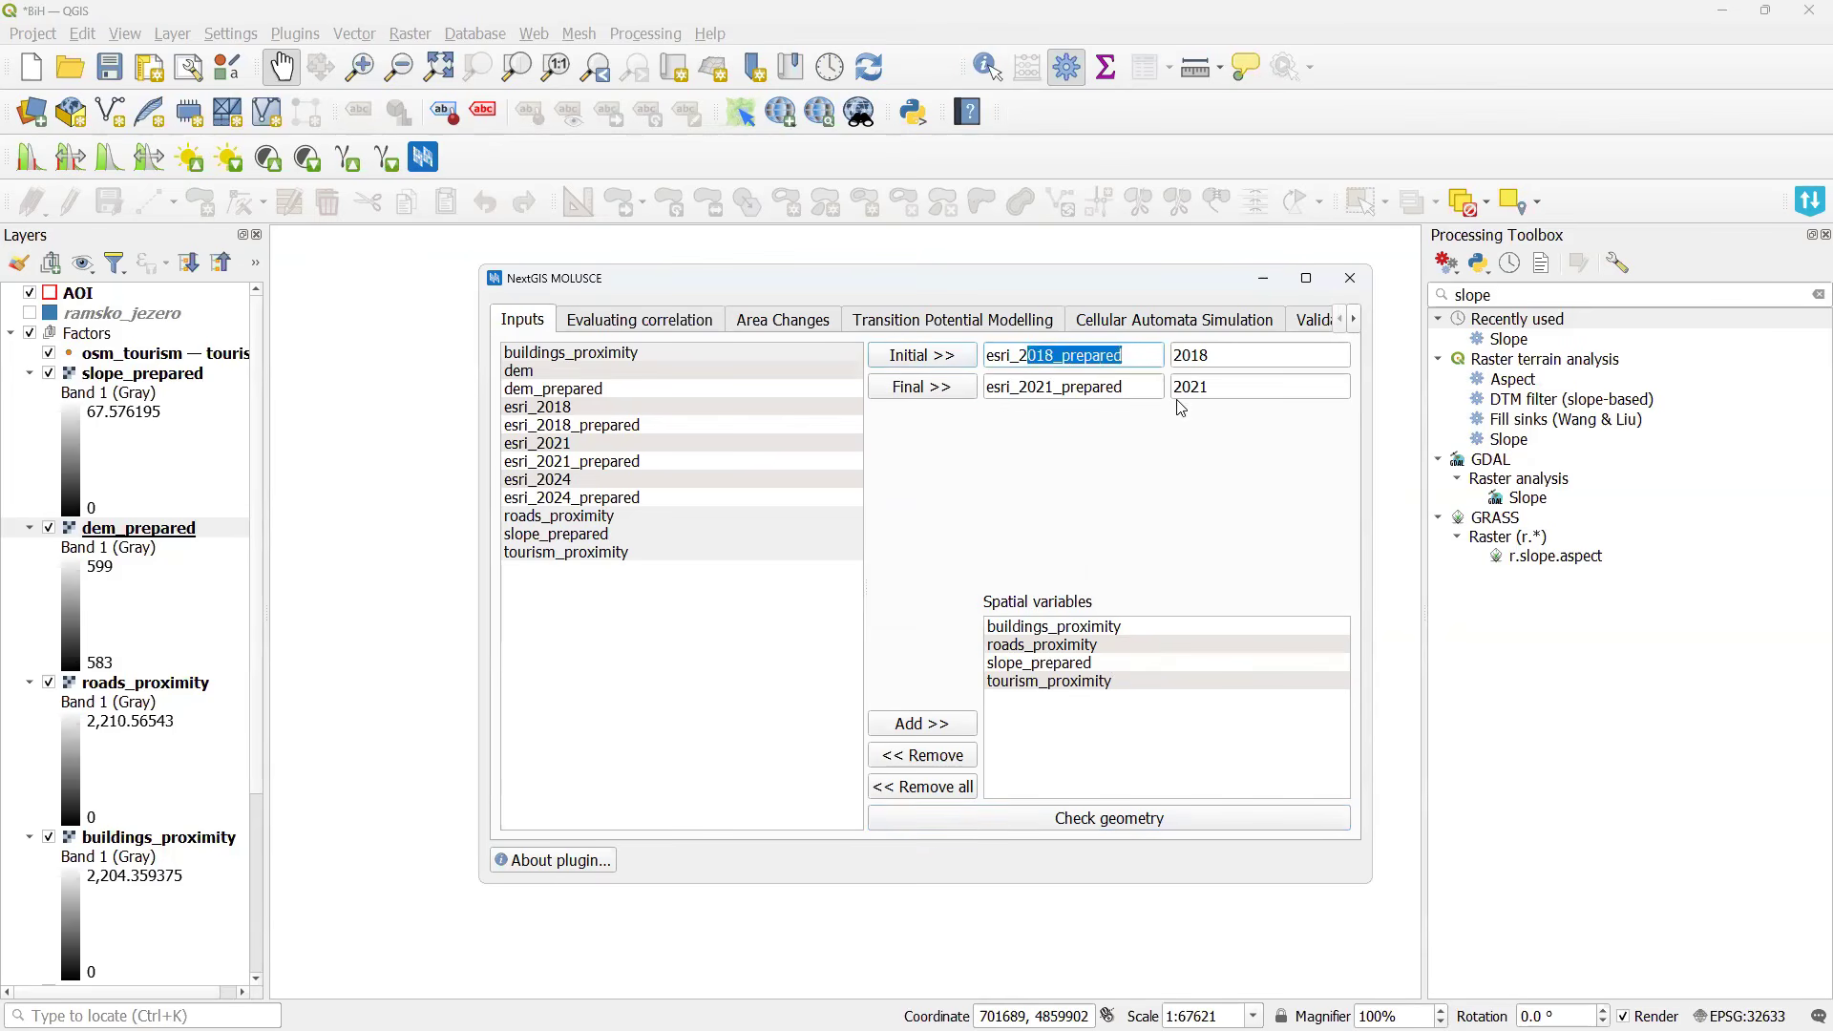
{"action": "left_click", "coordinate": [1148, 393]}
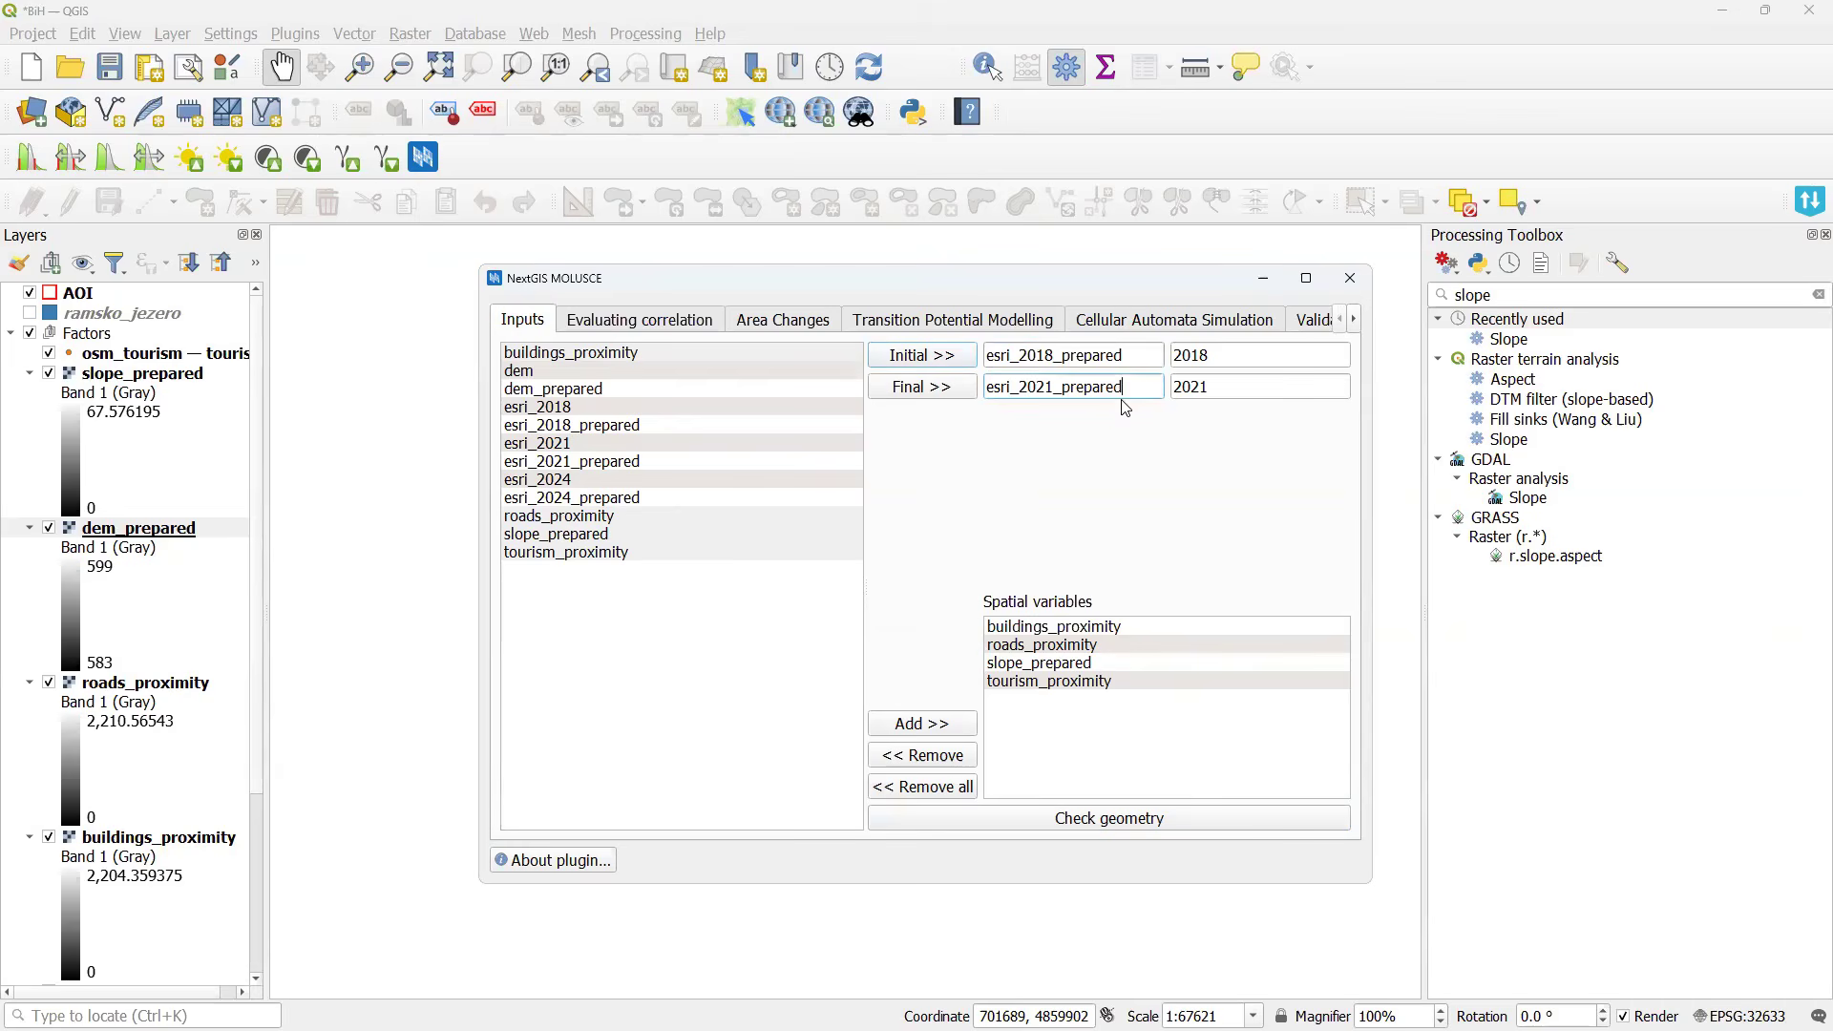
{"action": "left_click_drag", "start_coordinate": [955, 252], "coordinate": [967, 276]}
{"action": "key", "text": "alt+Tab"}
Evaluate the correlation between all spatial variable rasters using Pearson's Correlation.
{"action": "left_click", "coordinate": [659, 322]}
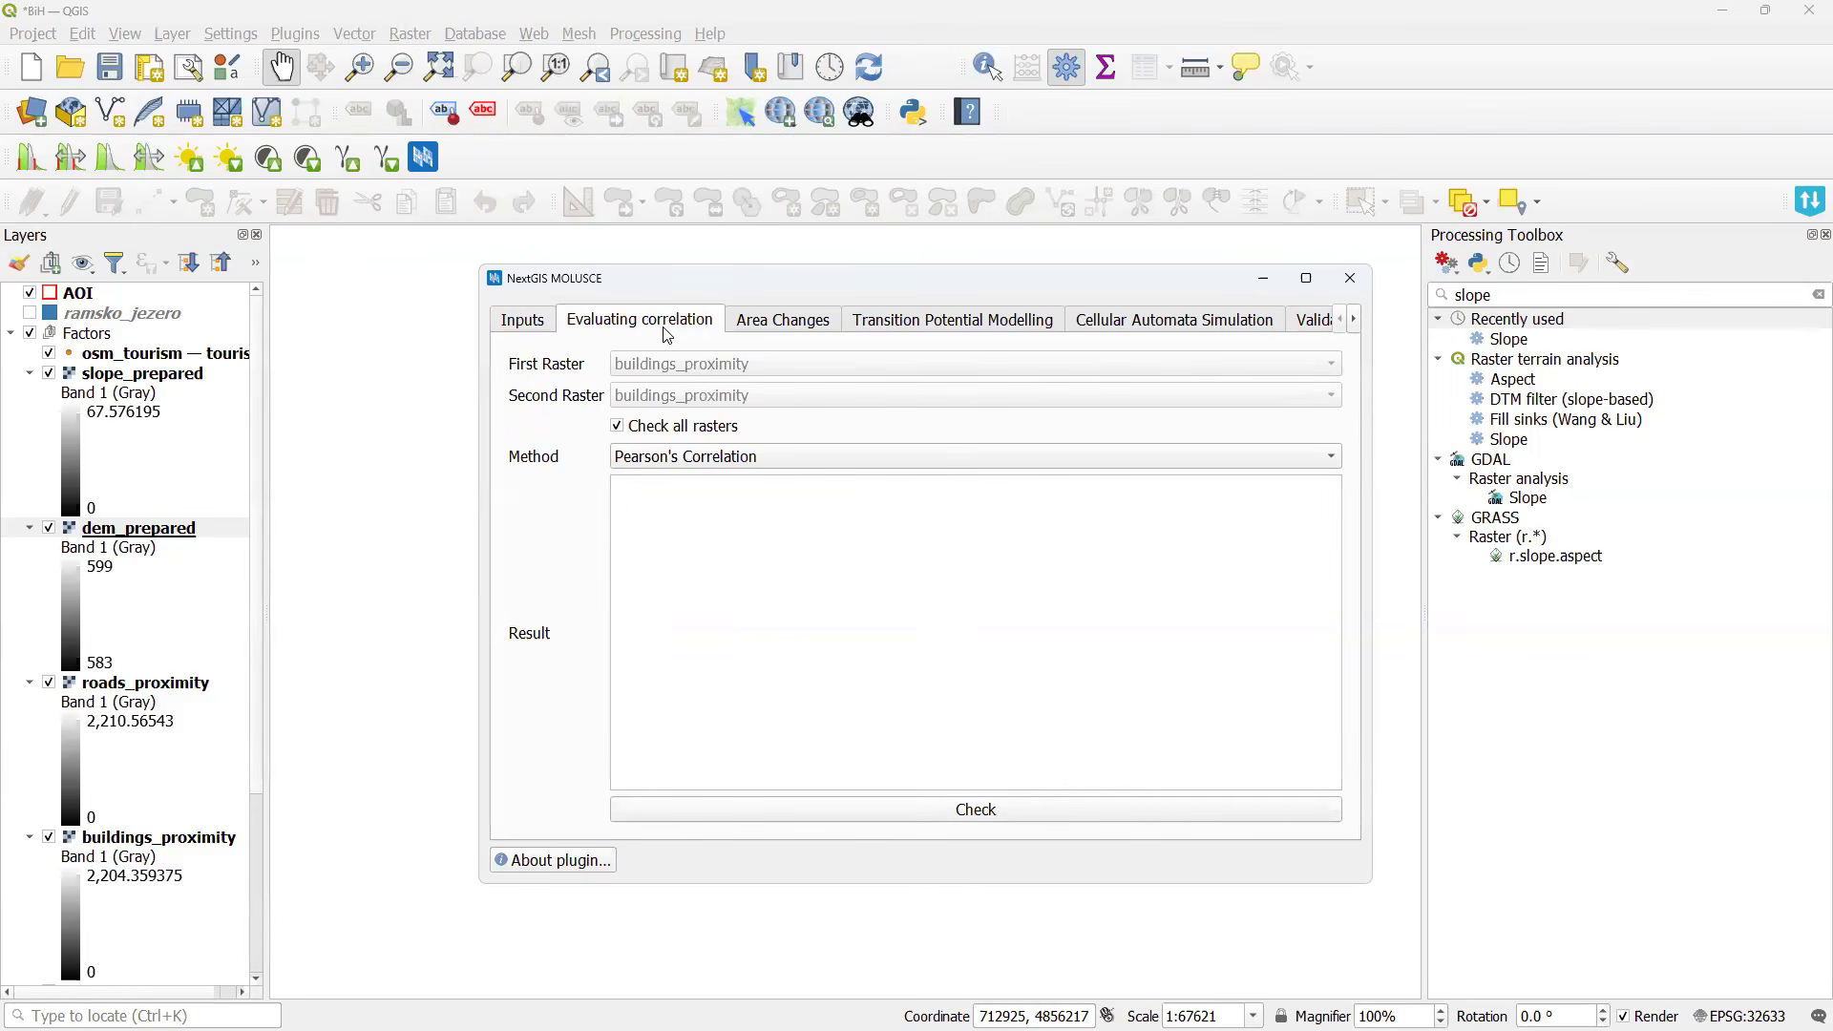
{"action": "left_click", "coordinate": [732, 460]}
{"action": "left_click", "coordinate": [759, 460]}
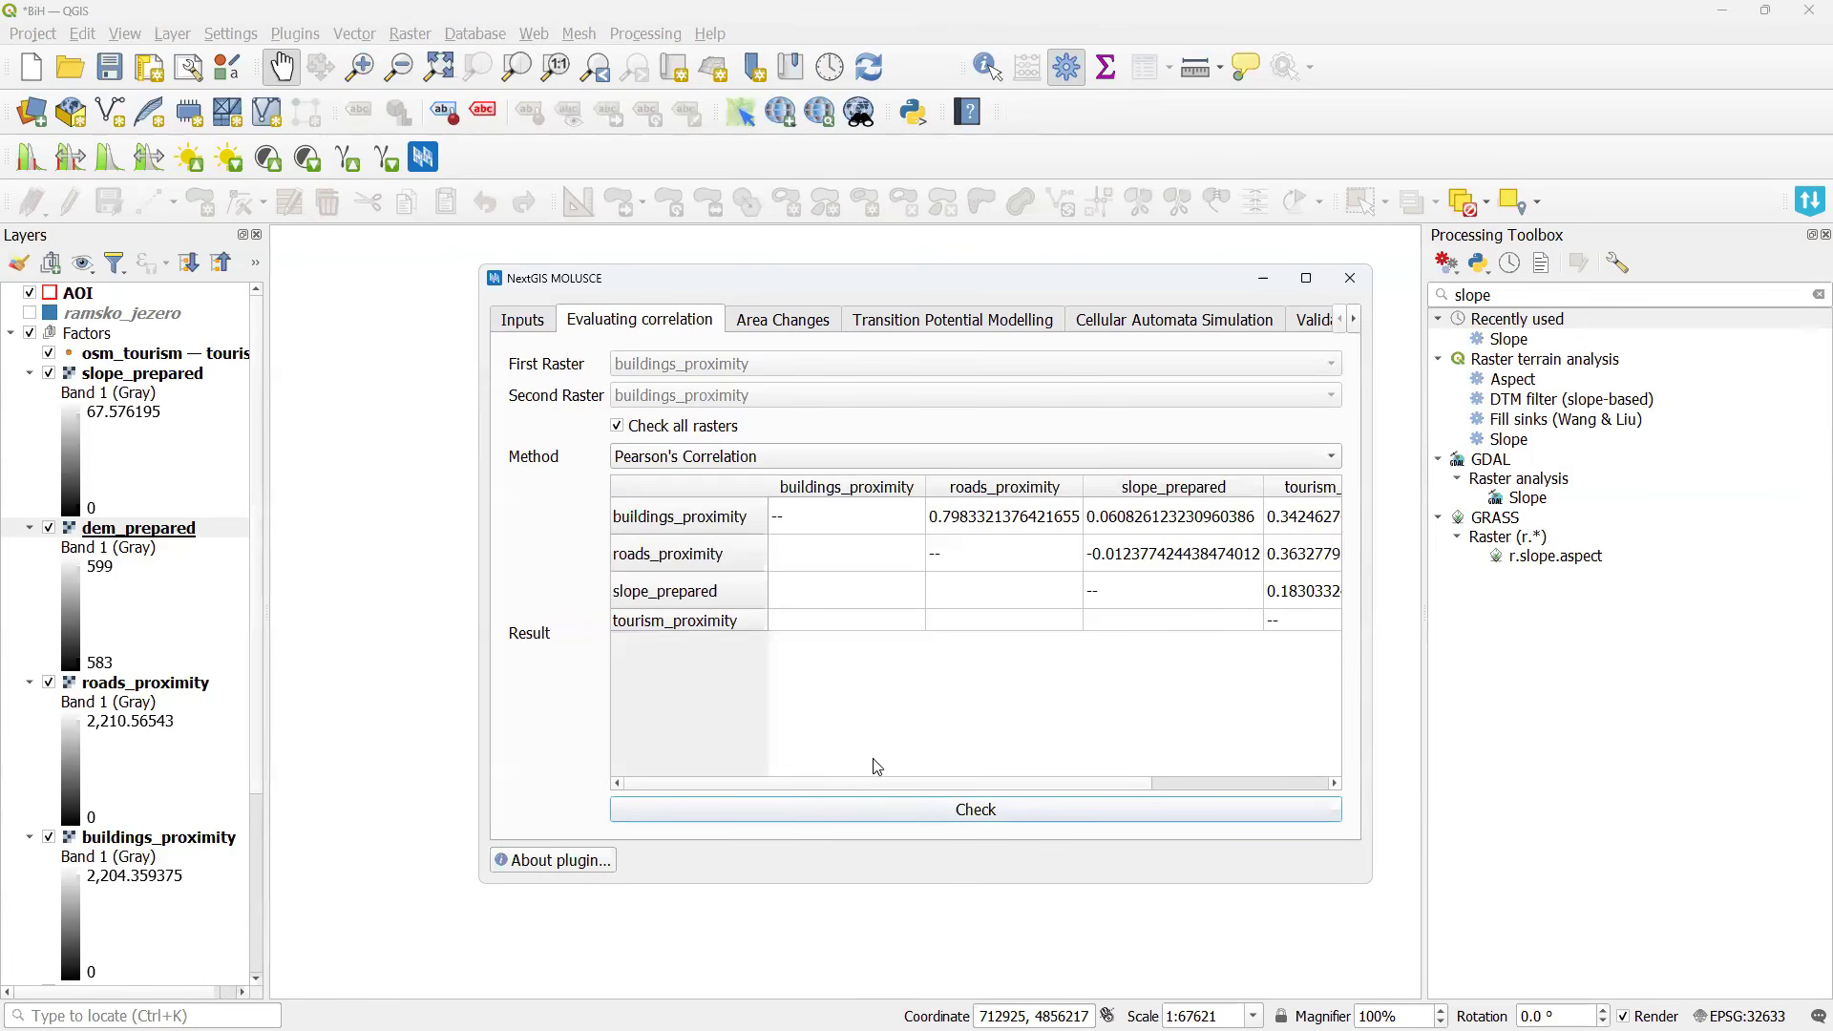
Examine the correlation coefficients between the buildings, roads, slope and tourism rasters across the whole result table.
{"action": "left_click", "coordinate": [990, 525]}
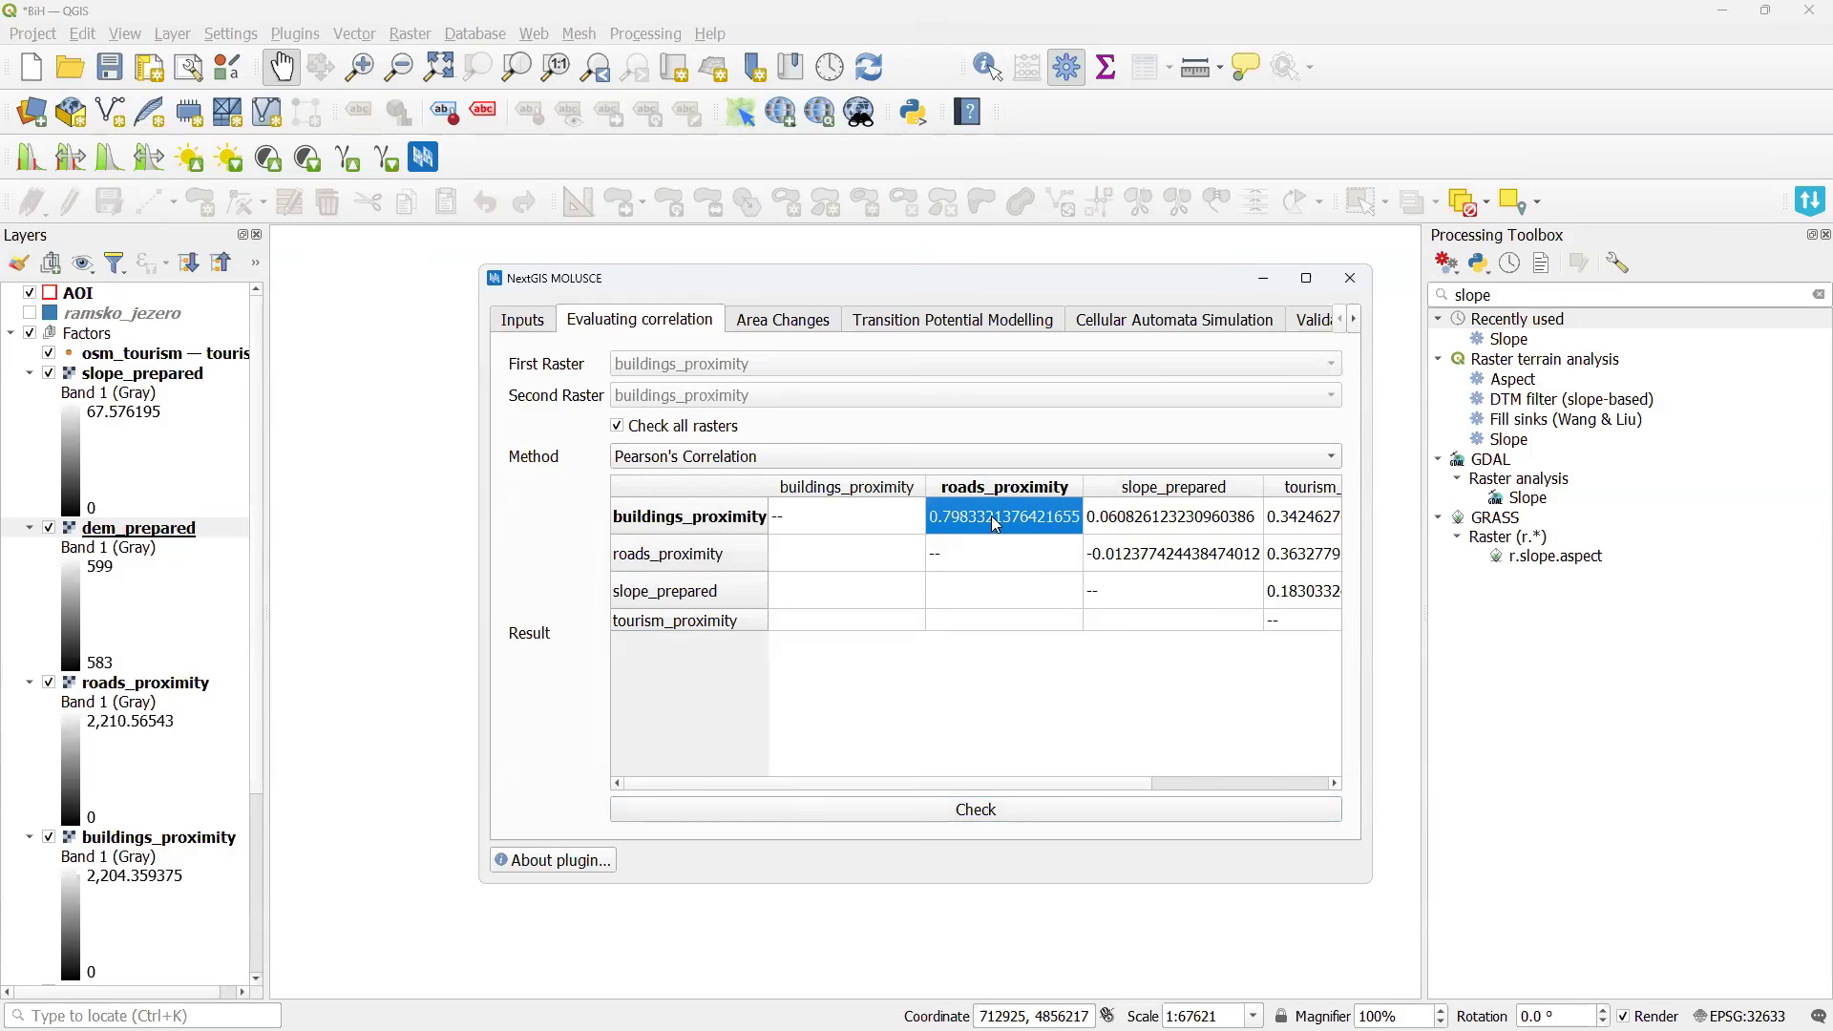
{"action": "left_click_drag", "start_coordinate": [974, 785], "coordinate": [1134, 750]}
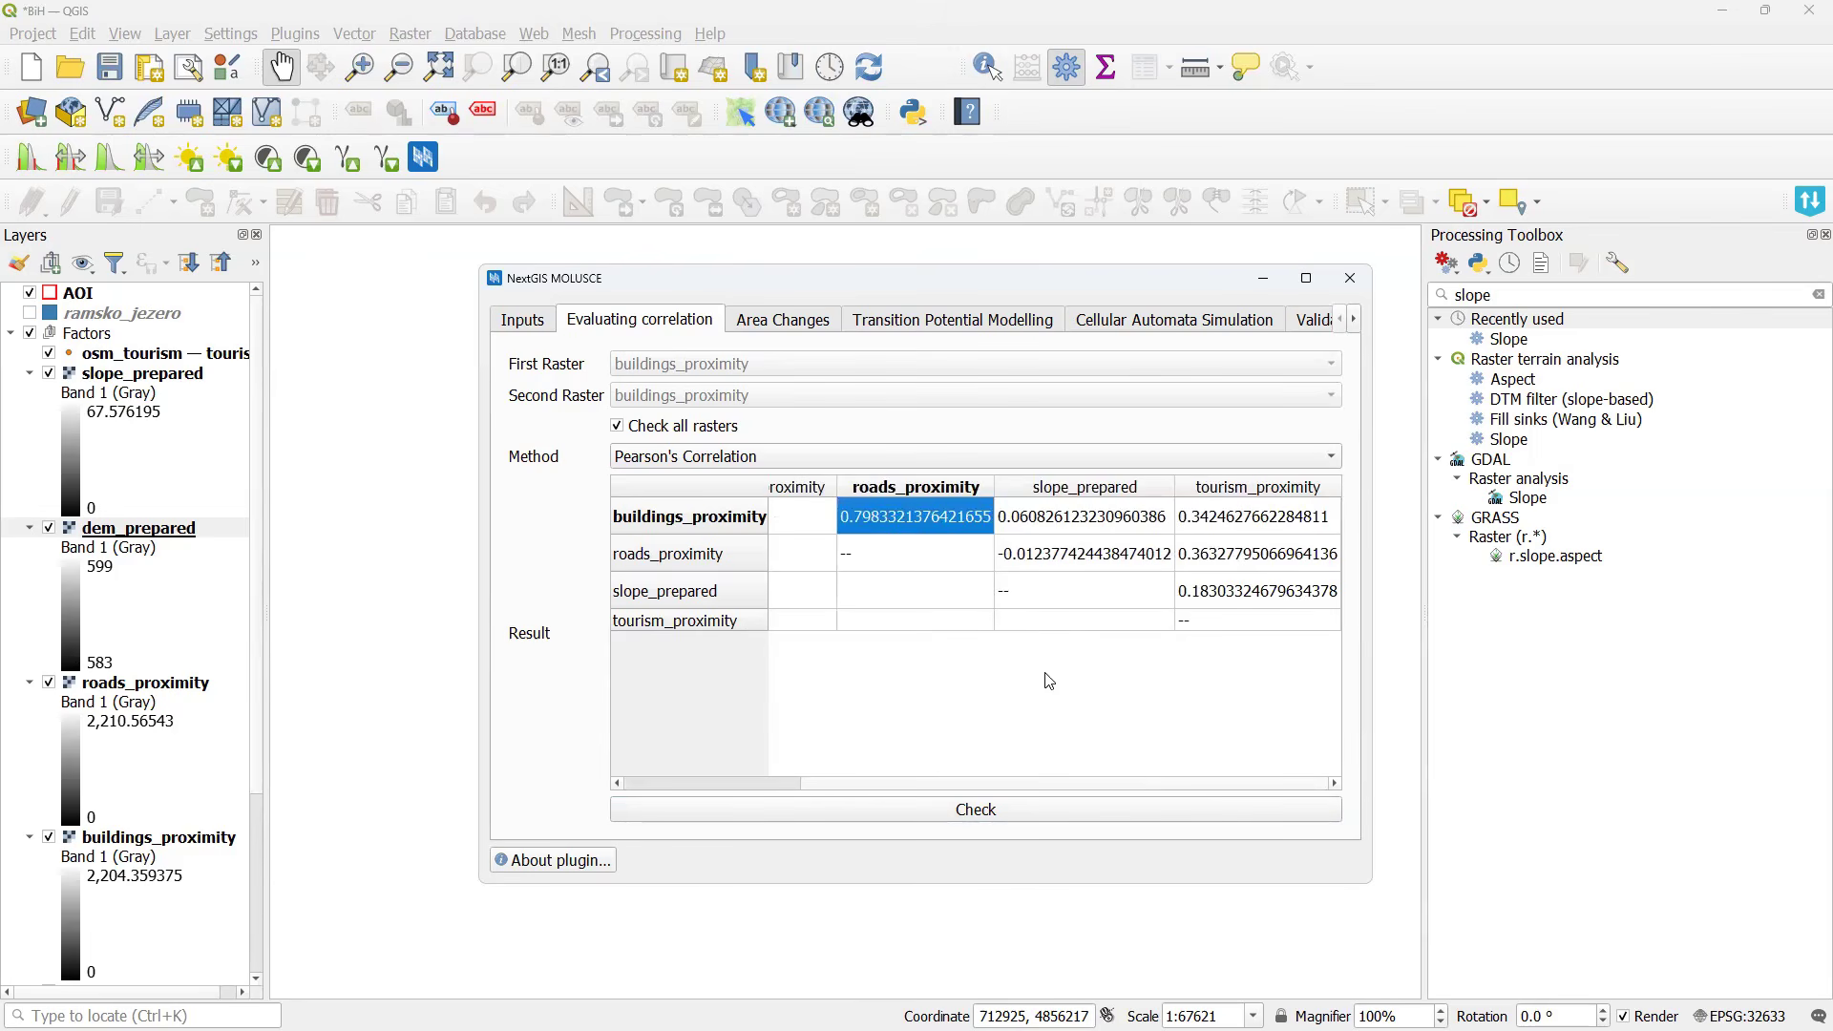
{"action": "left_click", "coordinate": [877, 554]}
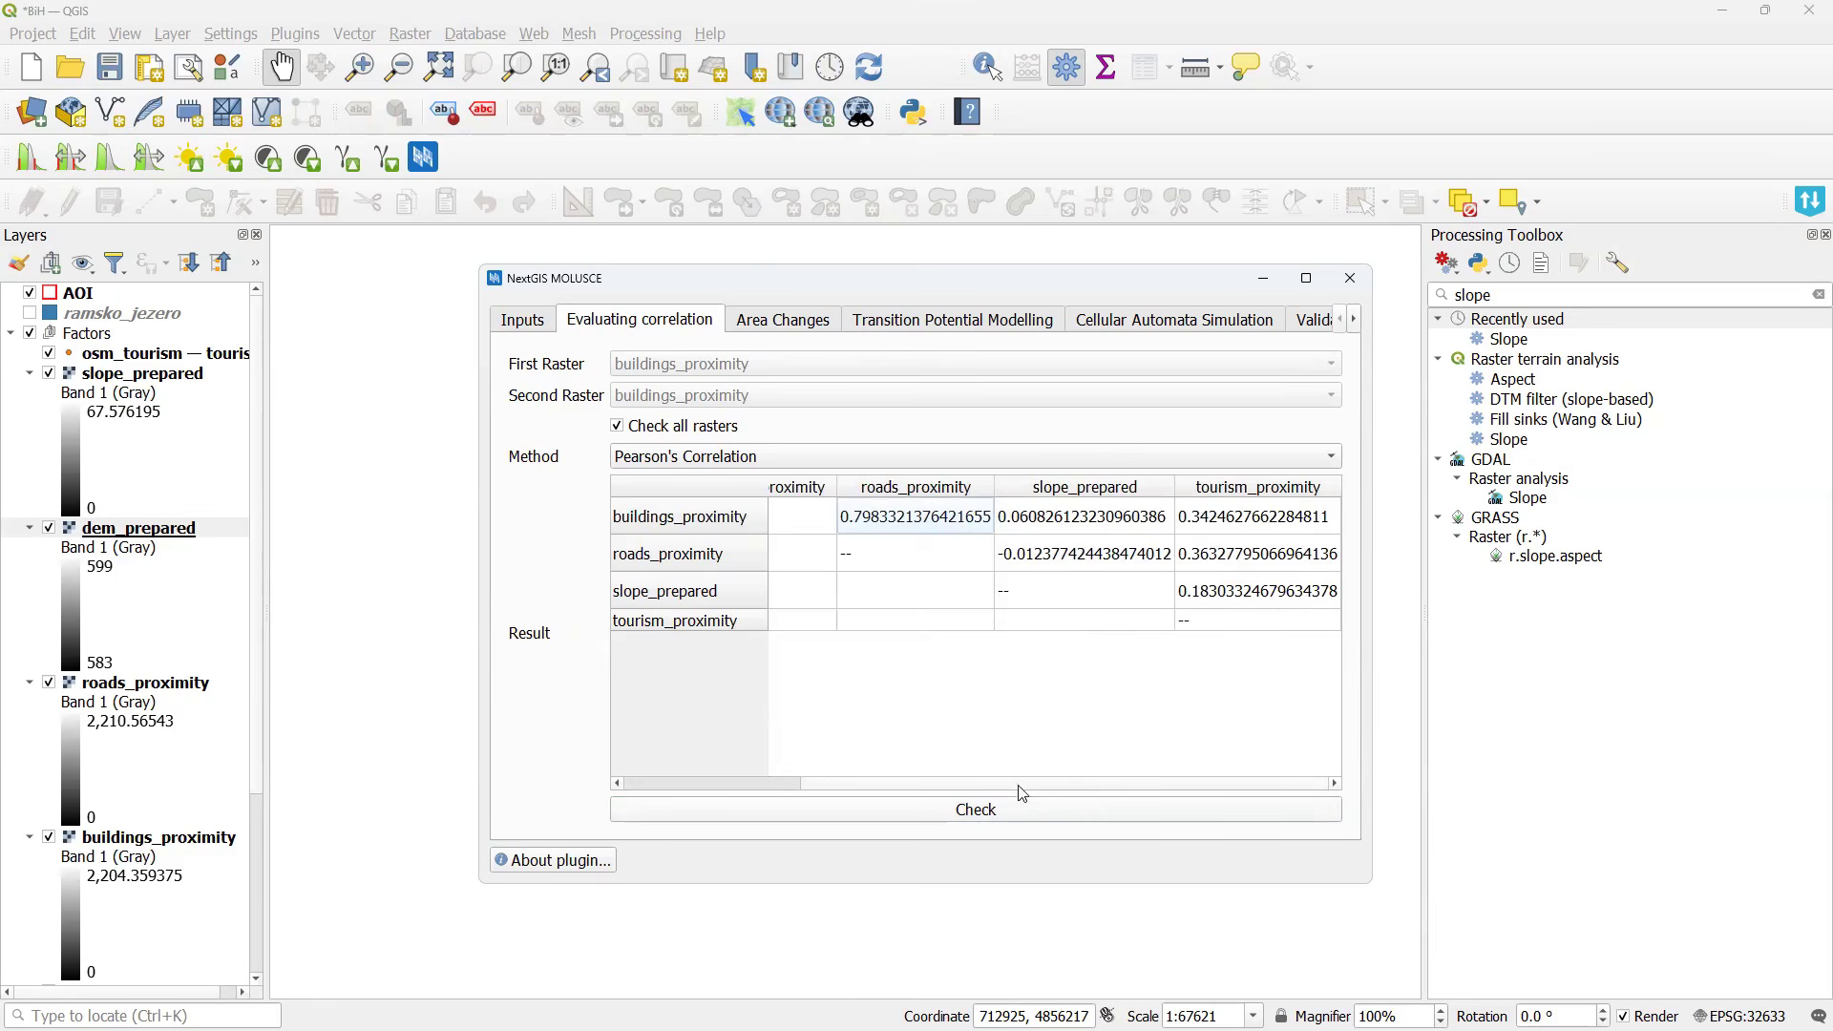
{"action": "left_click", "coordinate": [1221, 561]}
{"action": "left_click_drag", "start_coordinate": [1221, 561], "coordinate": [1231, 603]}
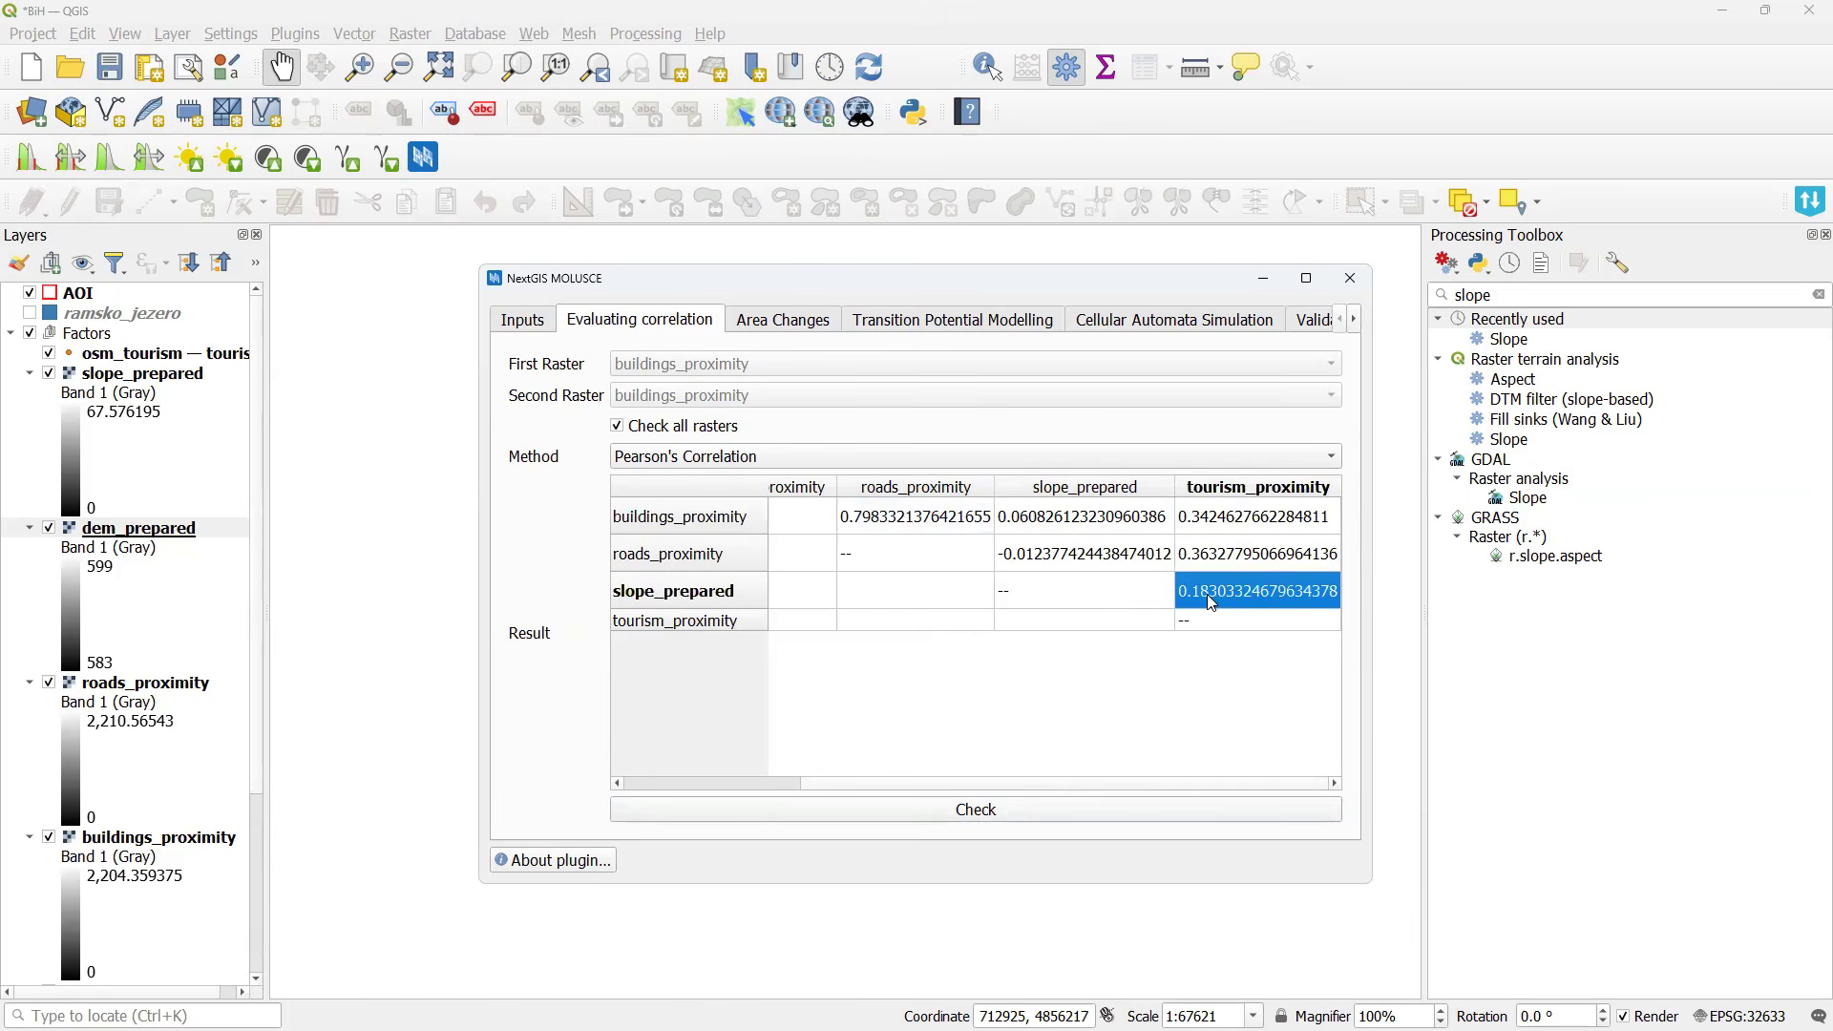
{"action": "left_click", "coordinate": [1015, 785]}
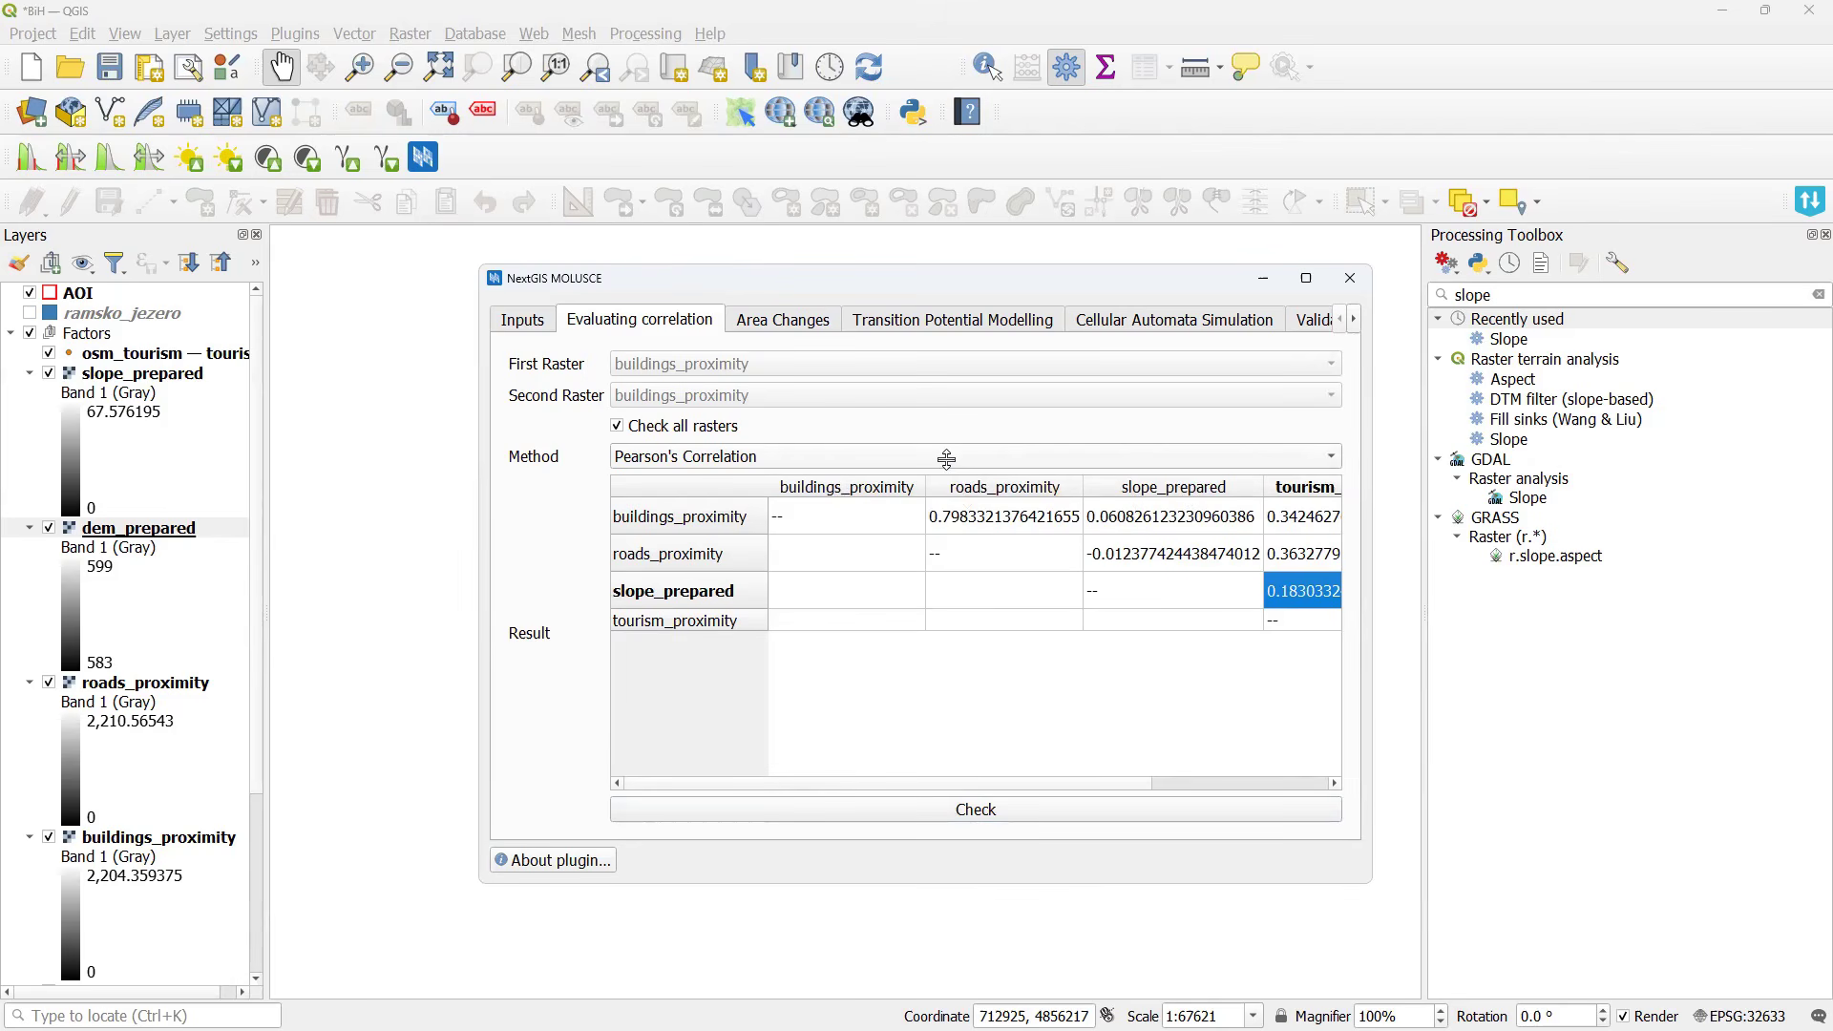
{"action": "left_click", "coordinate": [947, 459]}
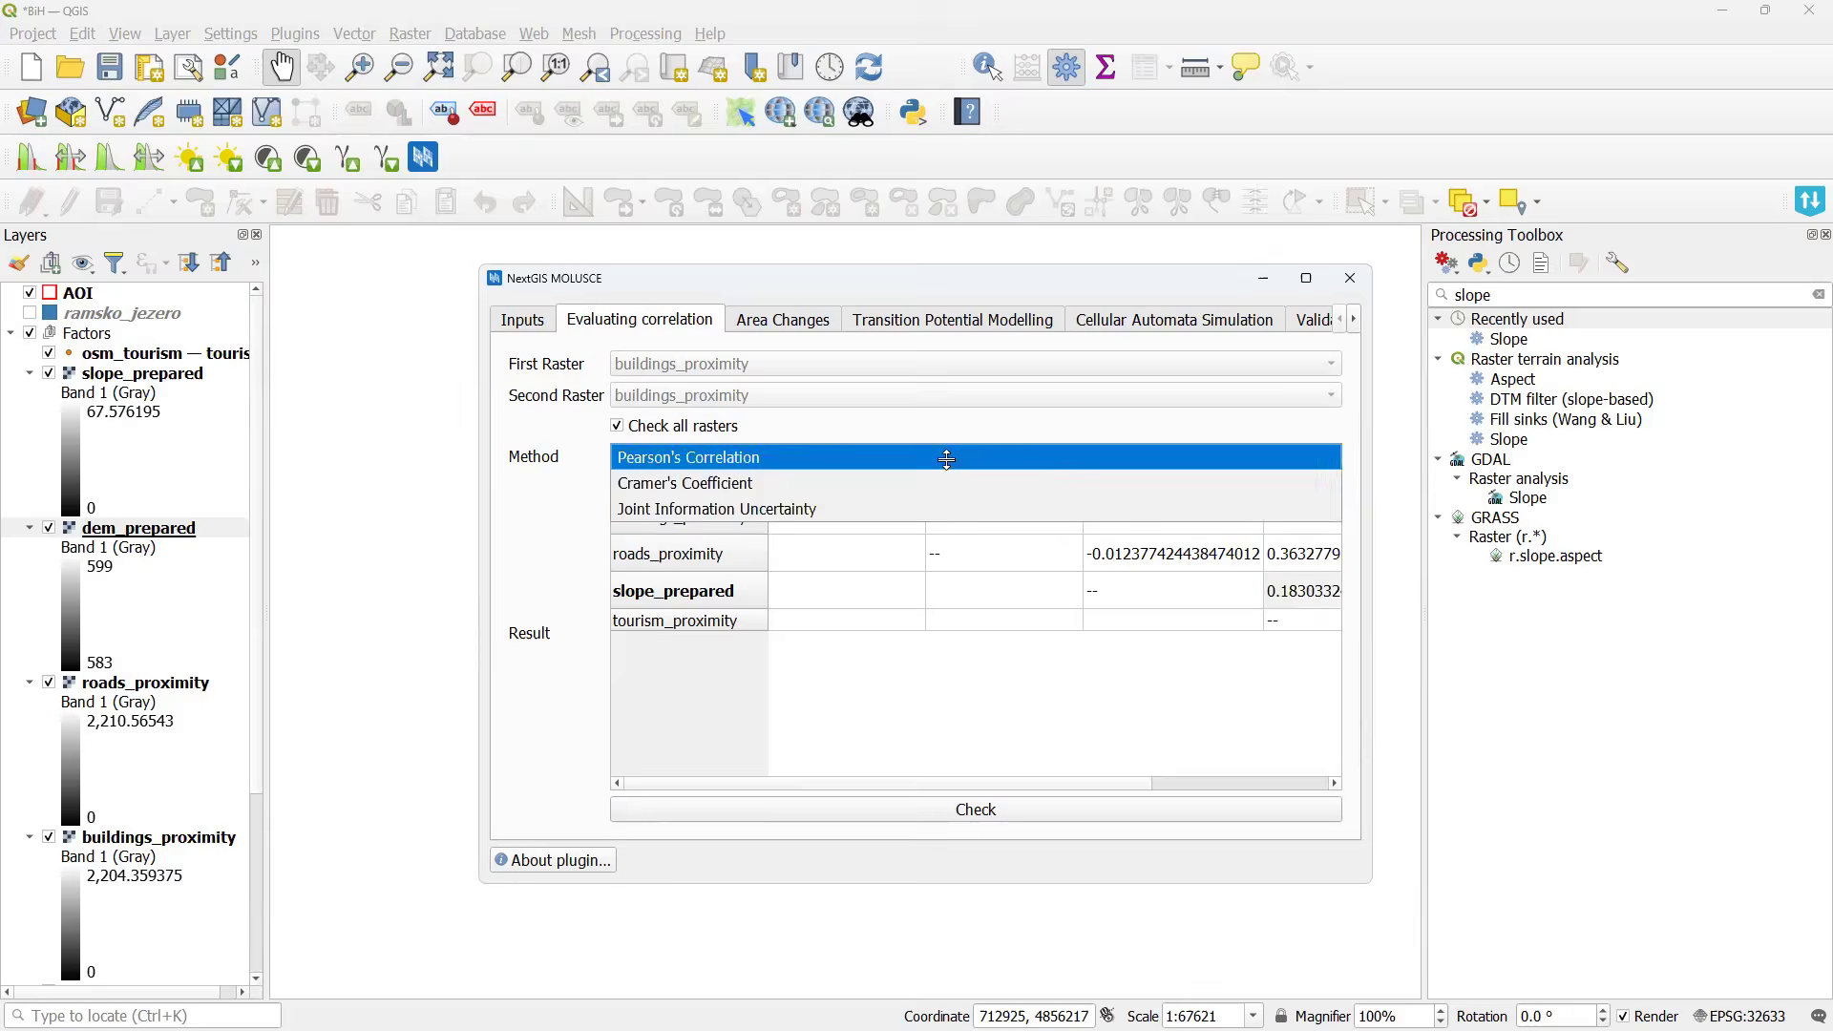
{"action": "left_click", "coordinate": [831, 485]}
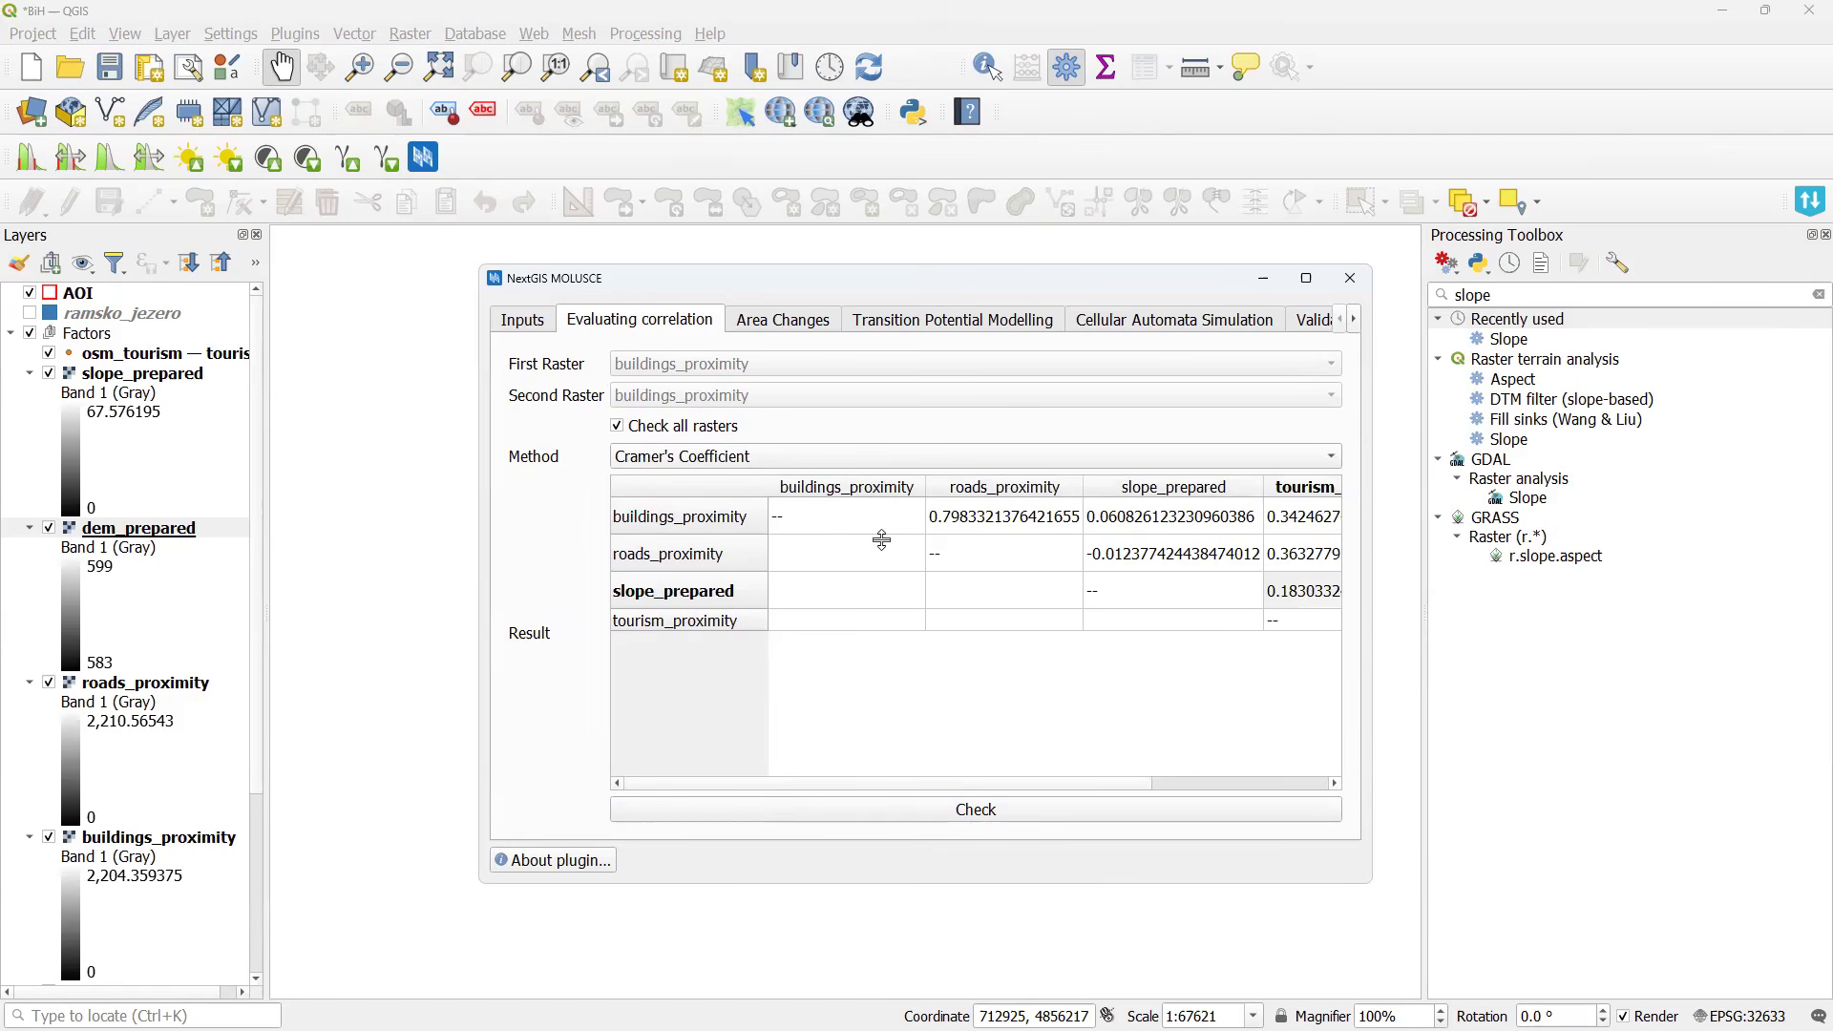
{"action": "left_click", "coordinate": [836, 456]}
{"action": "left_click", "coordinate": [833, 426]}
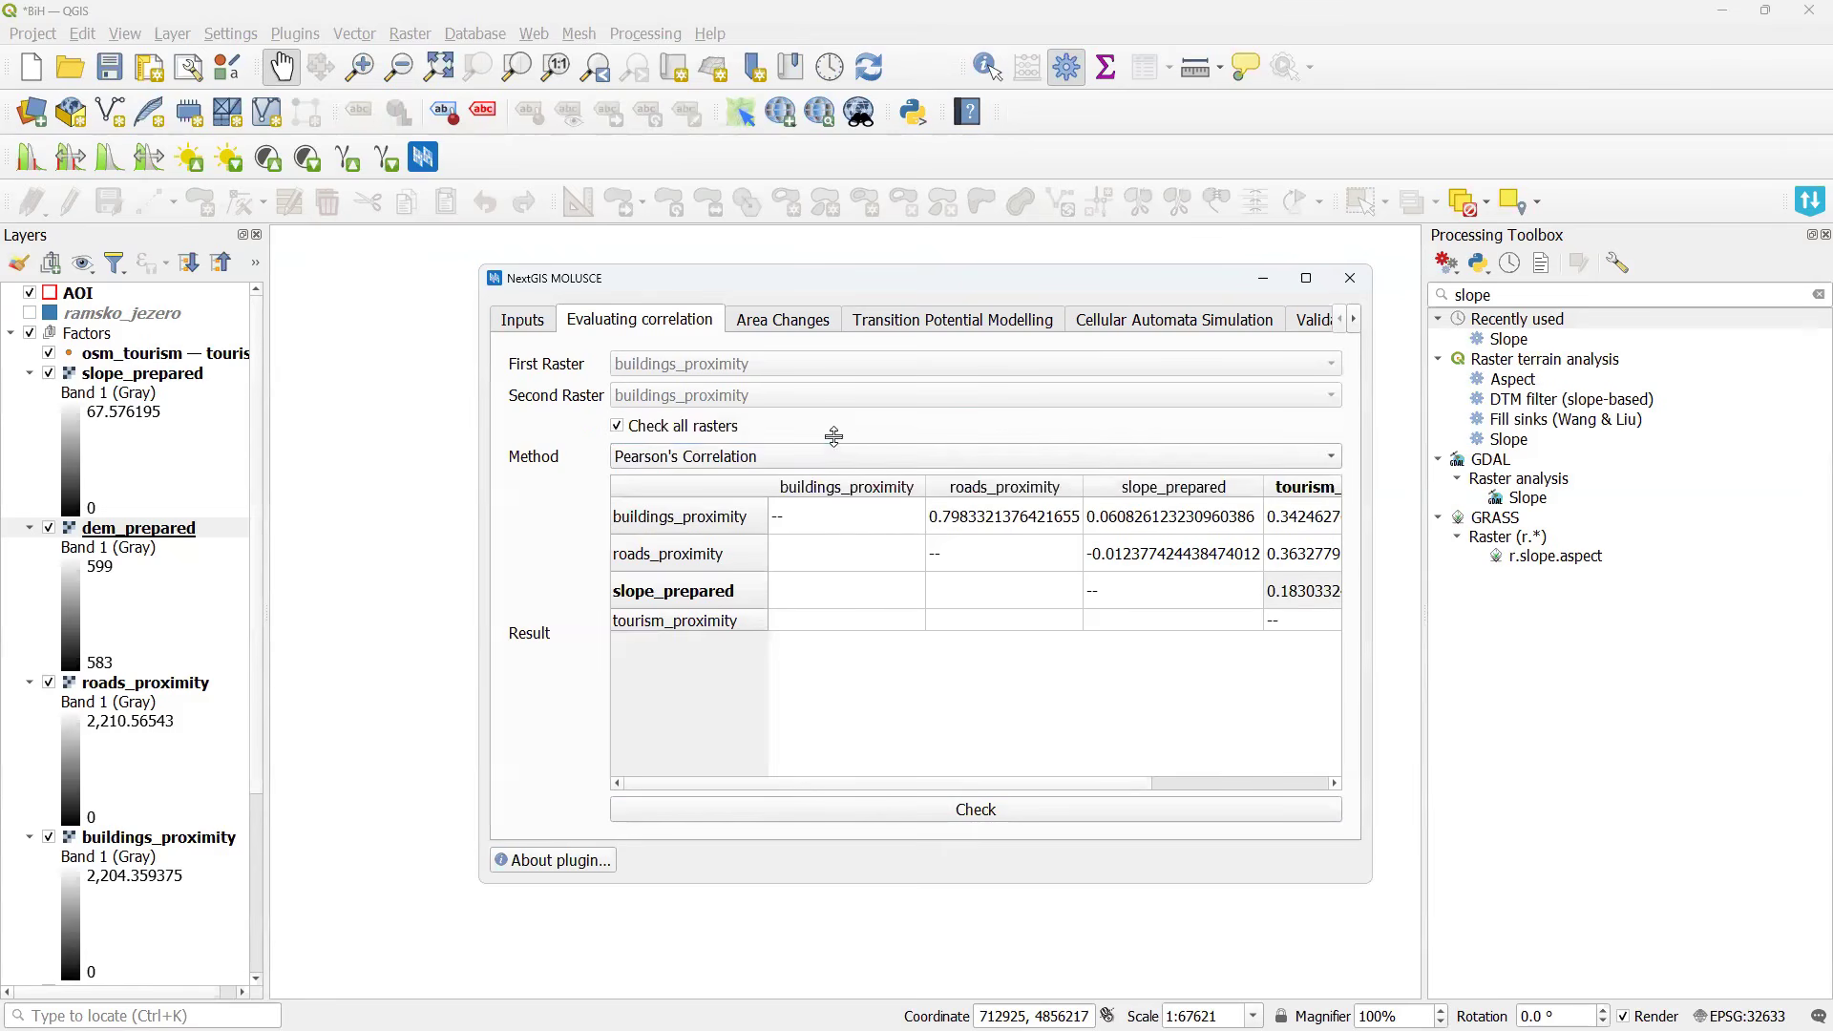
{"action": "left_click_drag", "start_coordinate": [926, 783], "coordinate": [820, 387]}
Generate the class statistics and transition matrix for the area changes between 2018 and 2021.
{"action": "left_click", "coordinate": [807, 318]}
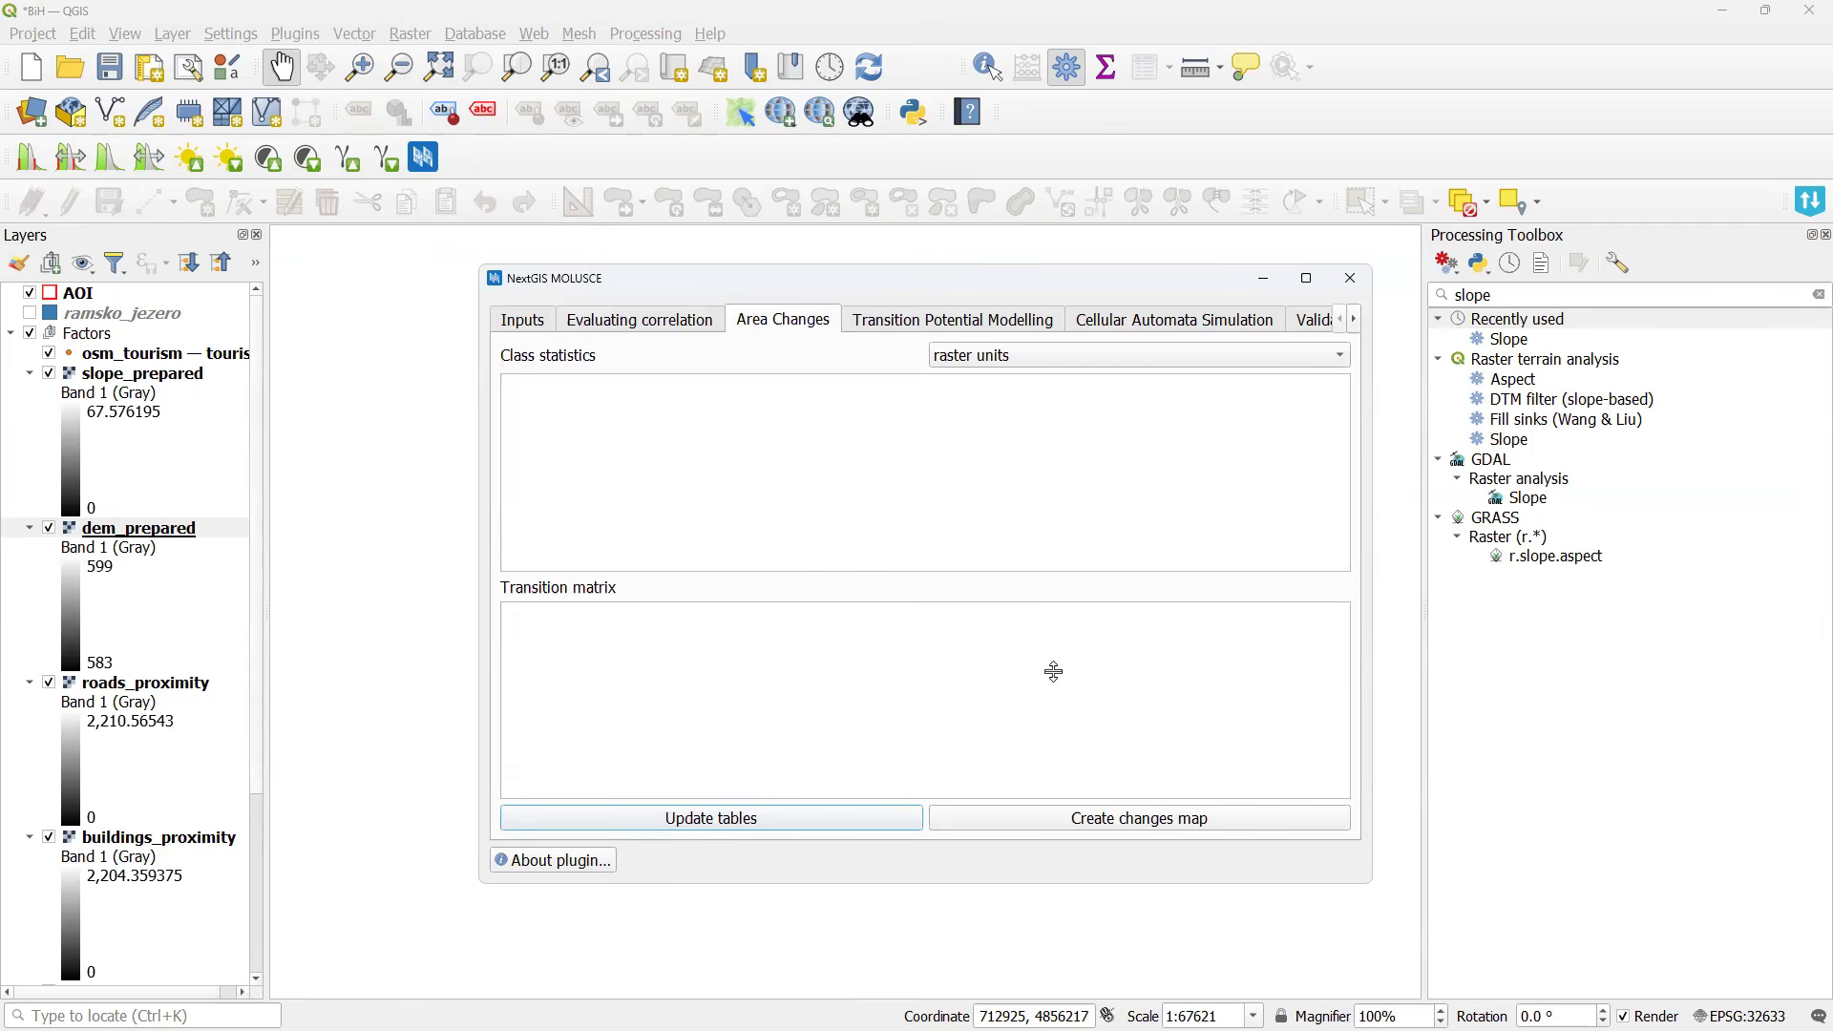
{"action": "left_click", "coordinate": [724, 814]}
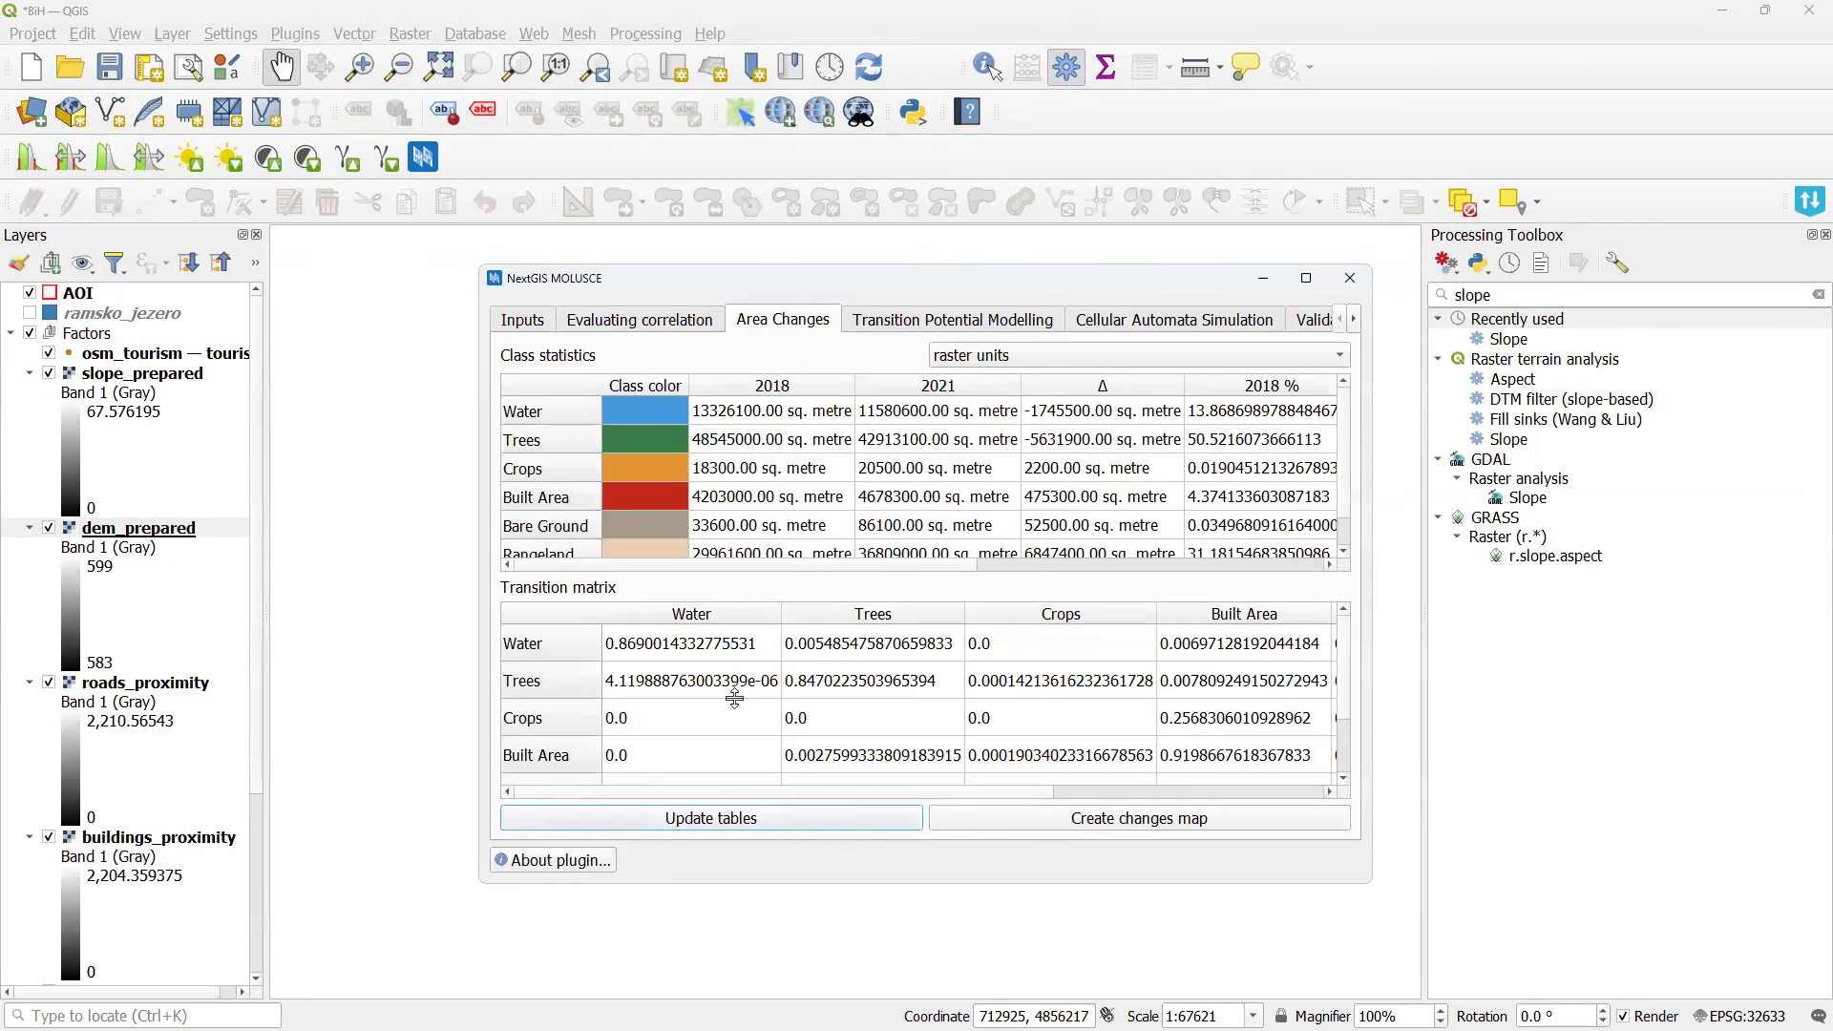
{"action": "left_click", "coordinate": [768, 524]}
{"action": "right_click", "coordinate": [767, 524]}
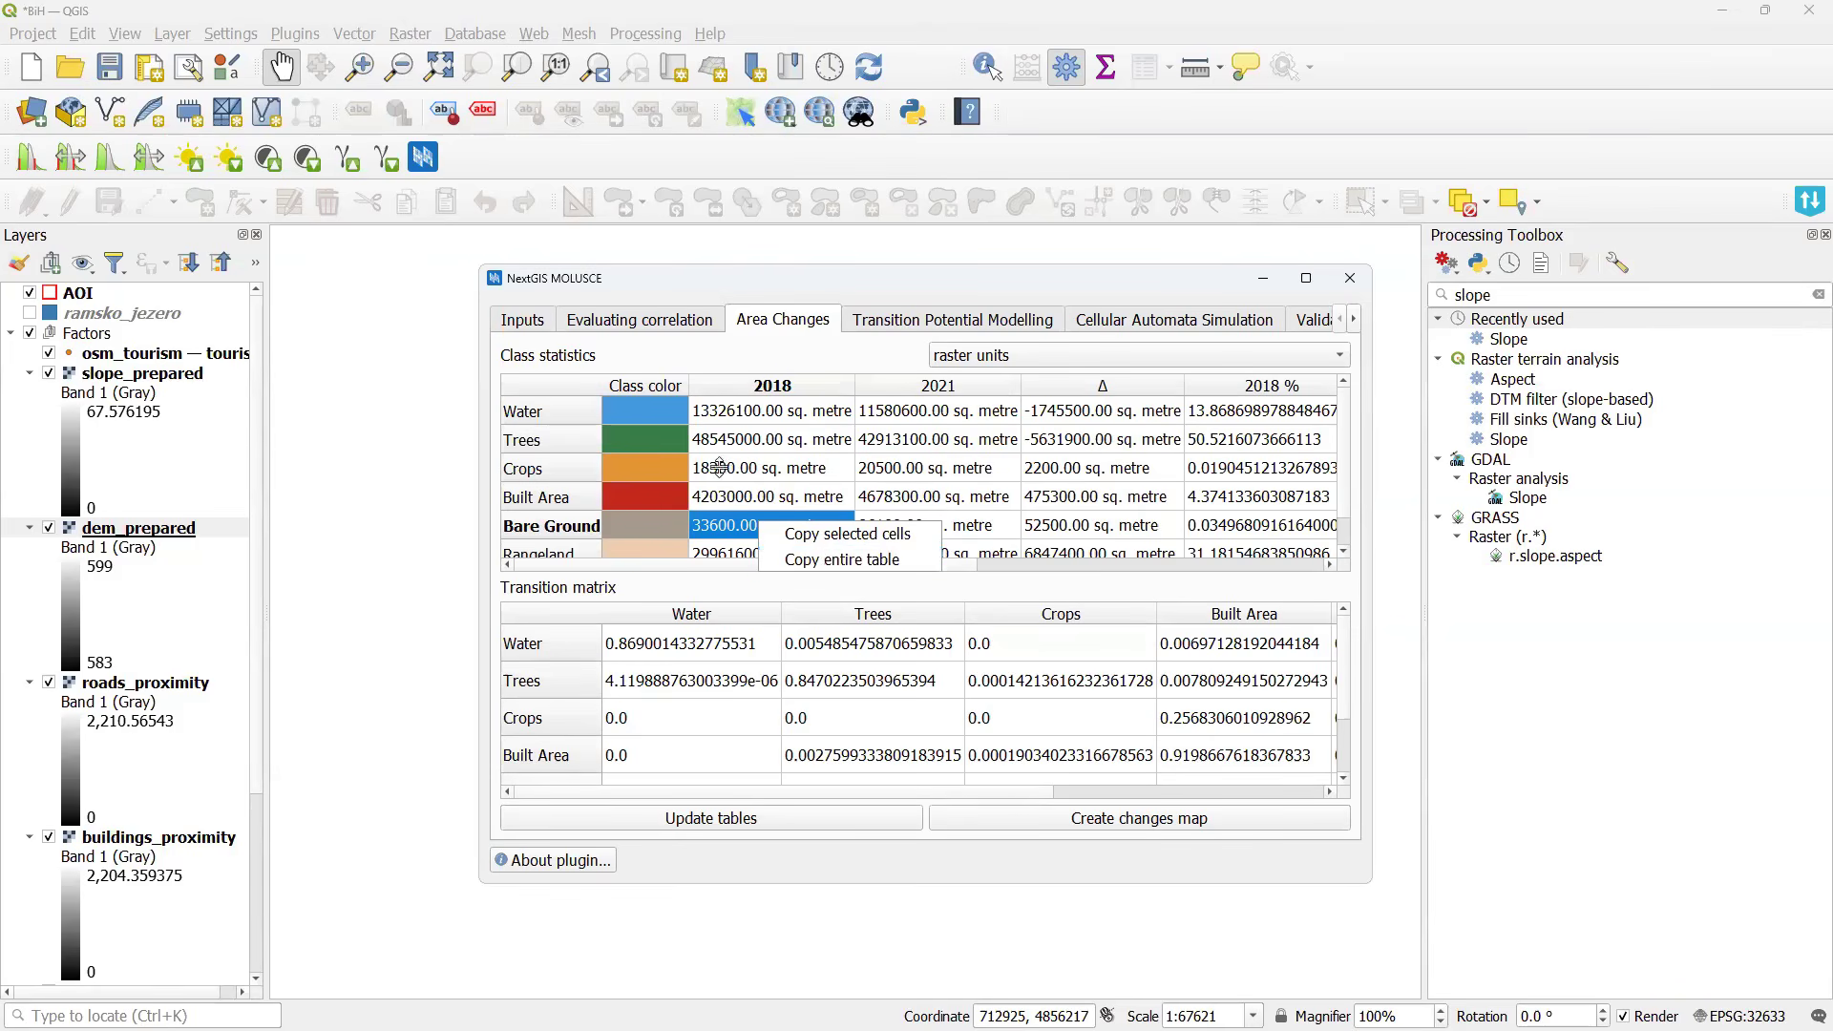
{"action": "left_click", "coordinate": [607, 361]}
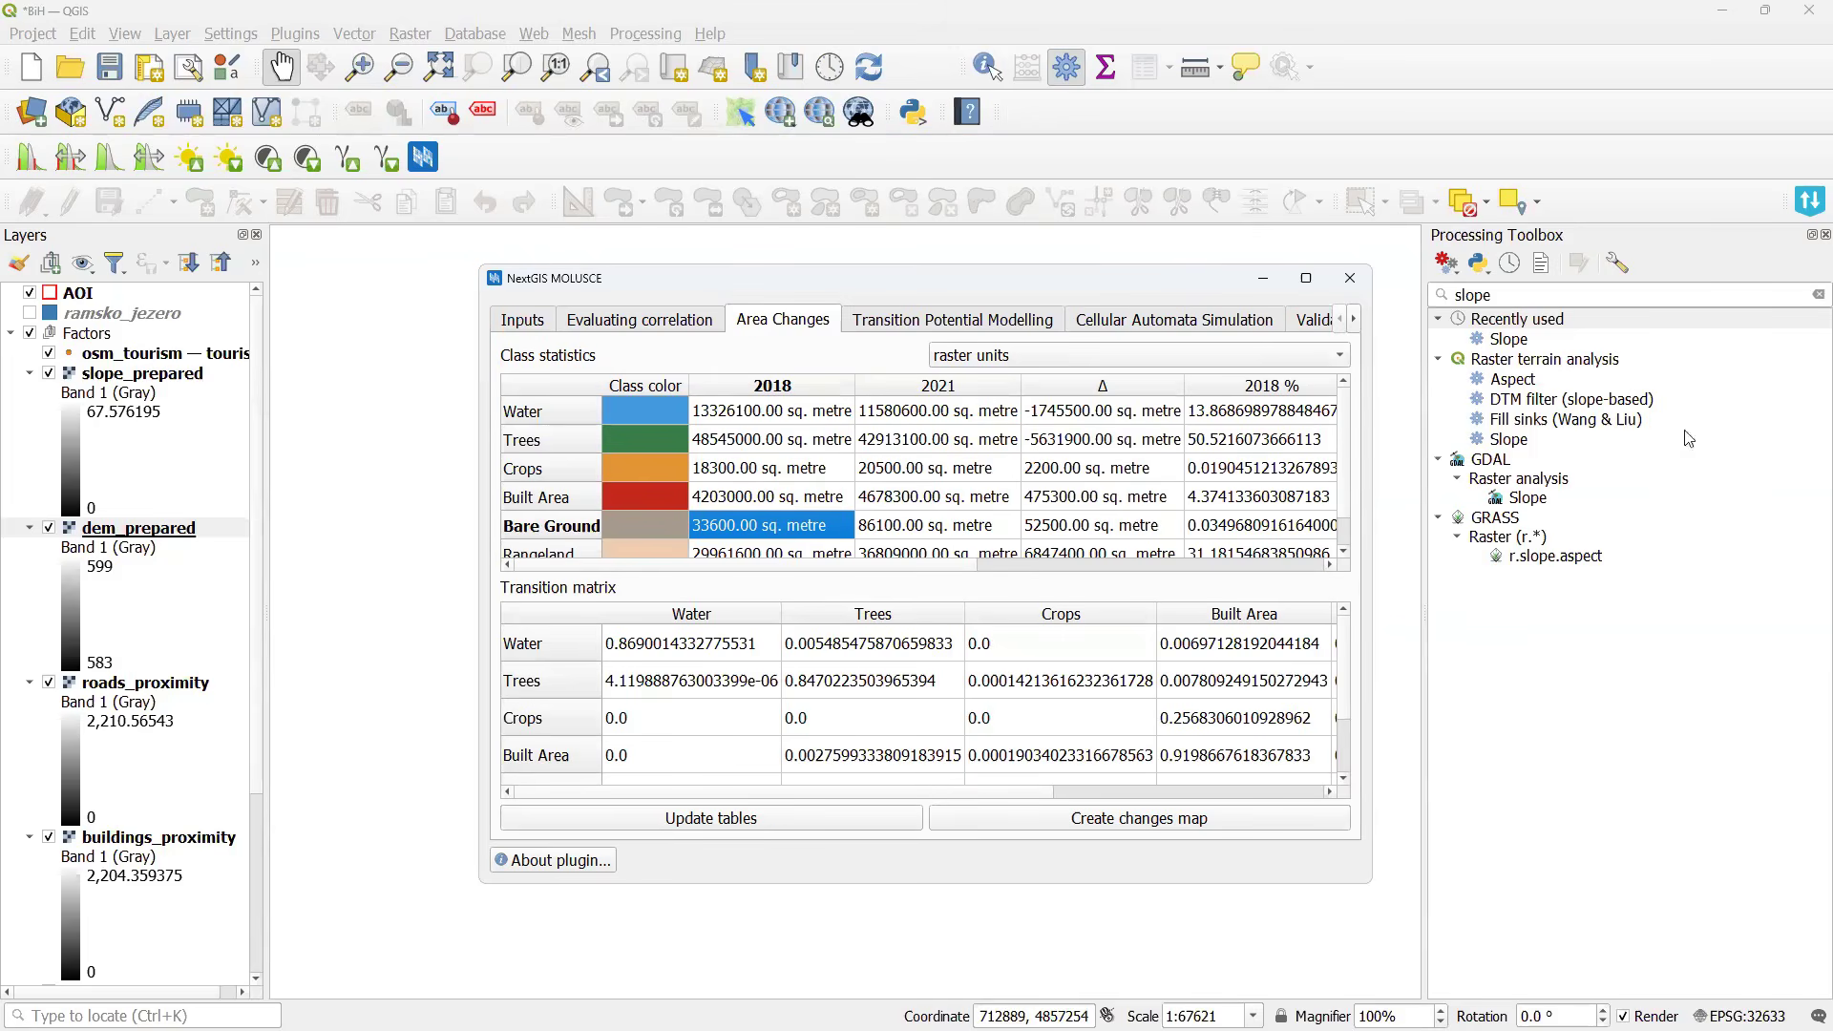
Widen the MOLUSCE window to fit the full tables and show the class statistics in sq. km.
{"action": "left_click_drag", "start_coordinate": [1372, 461], "coordinate": [1739, 460]}
{"action": "left_click", "coordinate": [1532, 361]}
{"action": "left_click", "coordinate": [1372, 386]}
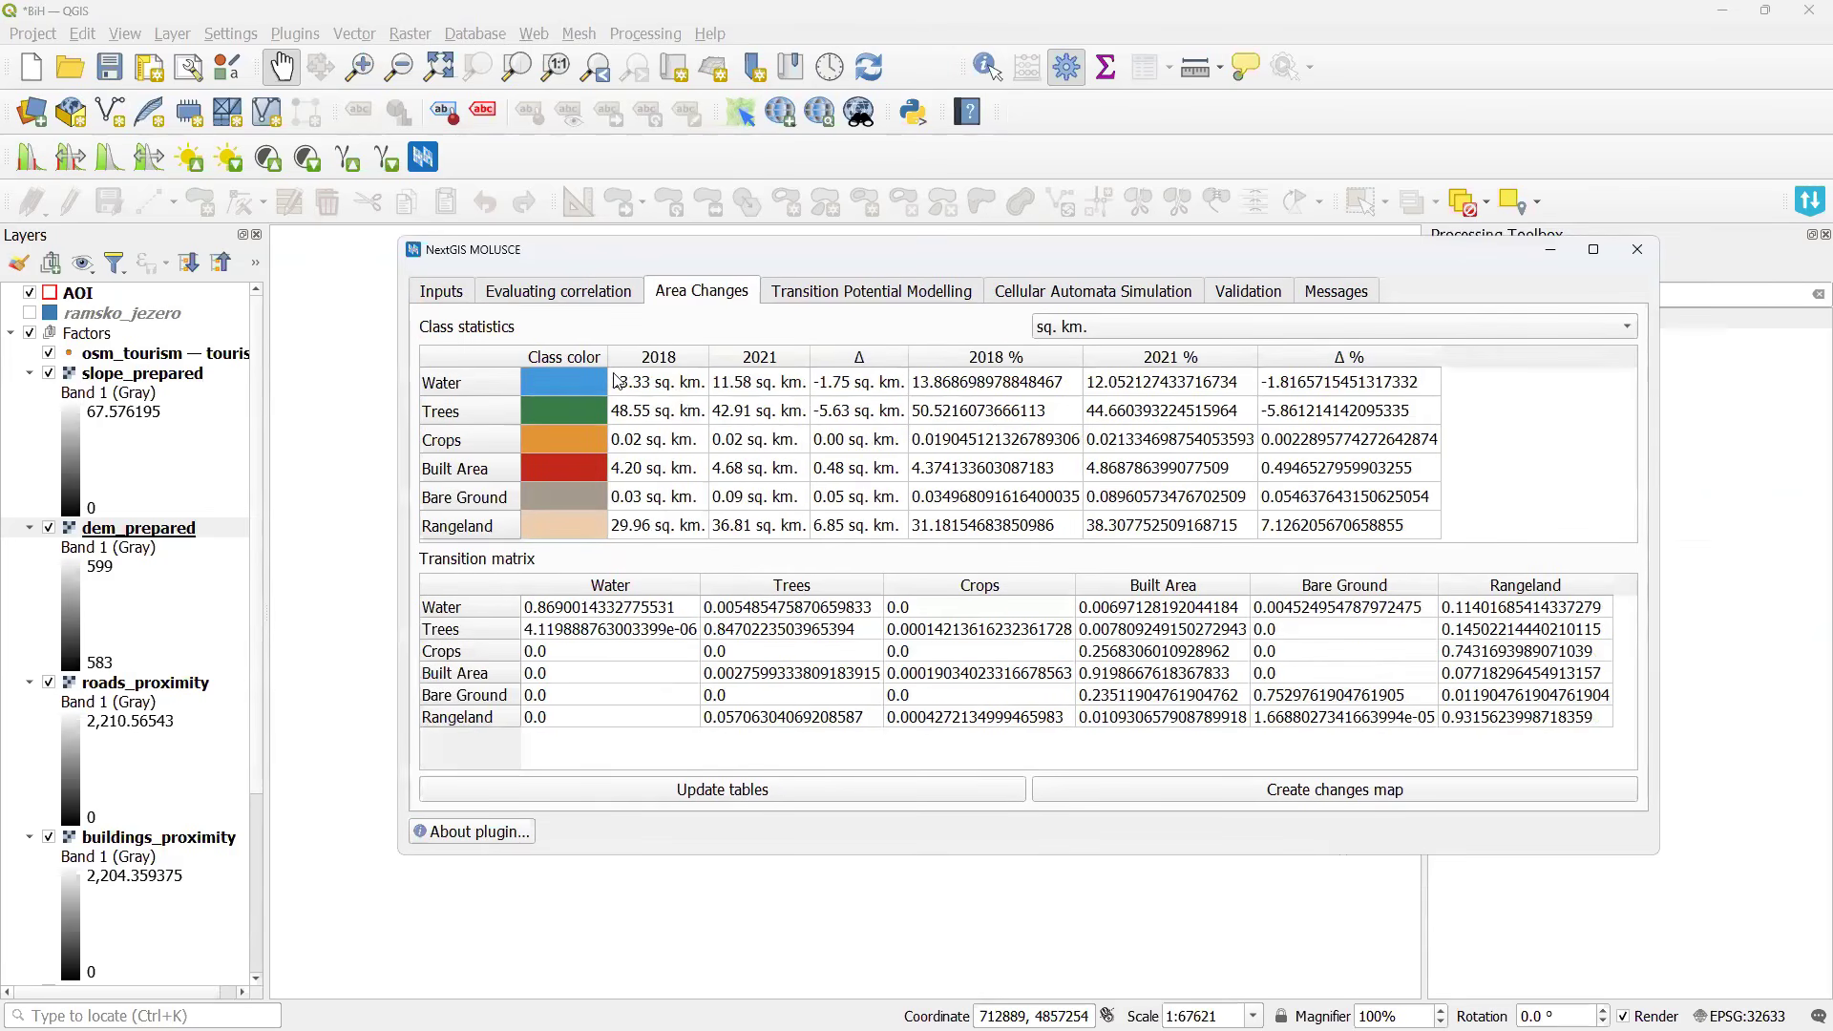
Examine the area change of Water and the Water-to-Rangeland and Built Area-to-Crops values in the transition matrix.
{"action": "left_click", "coordinate": [888, 386]}
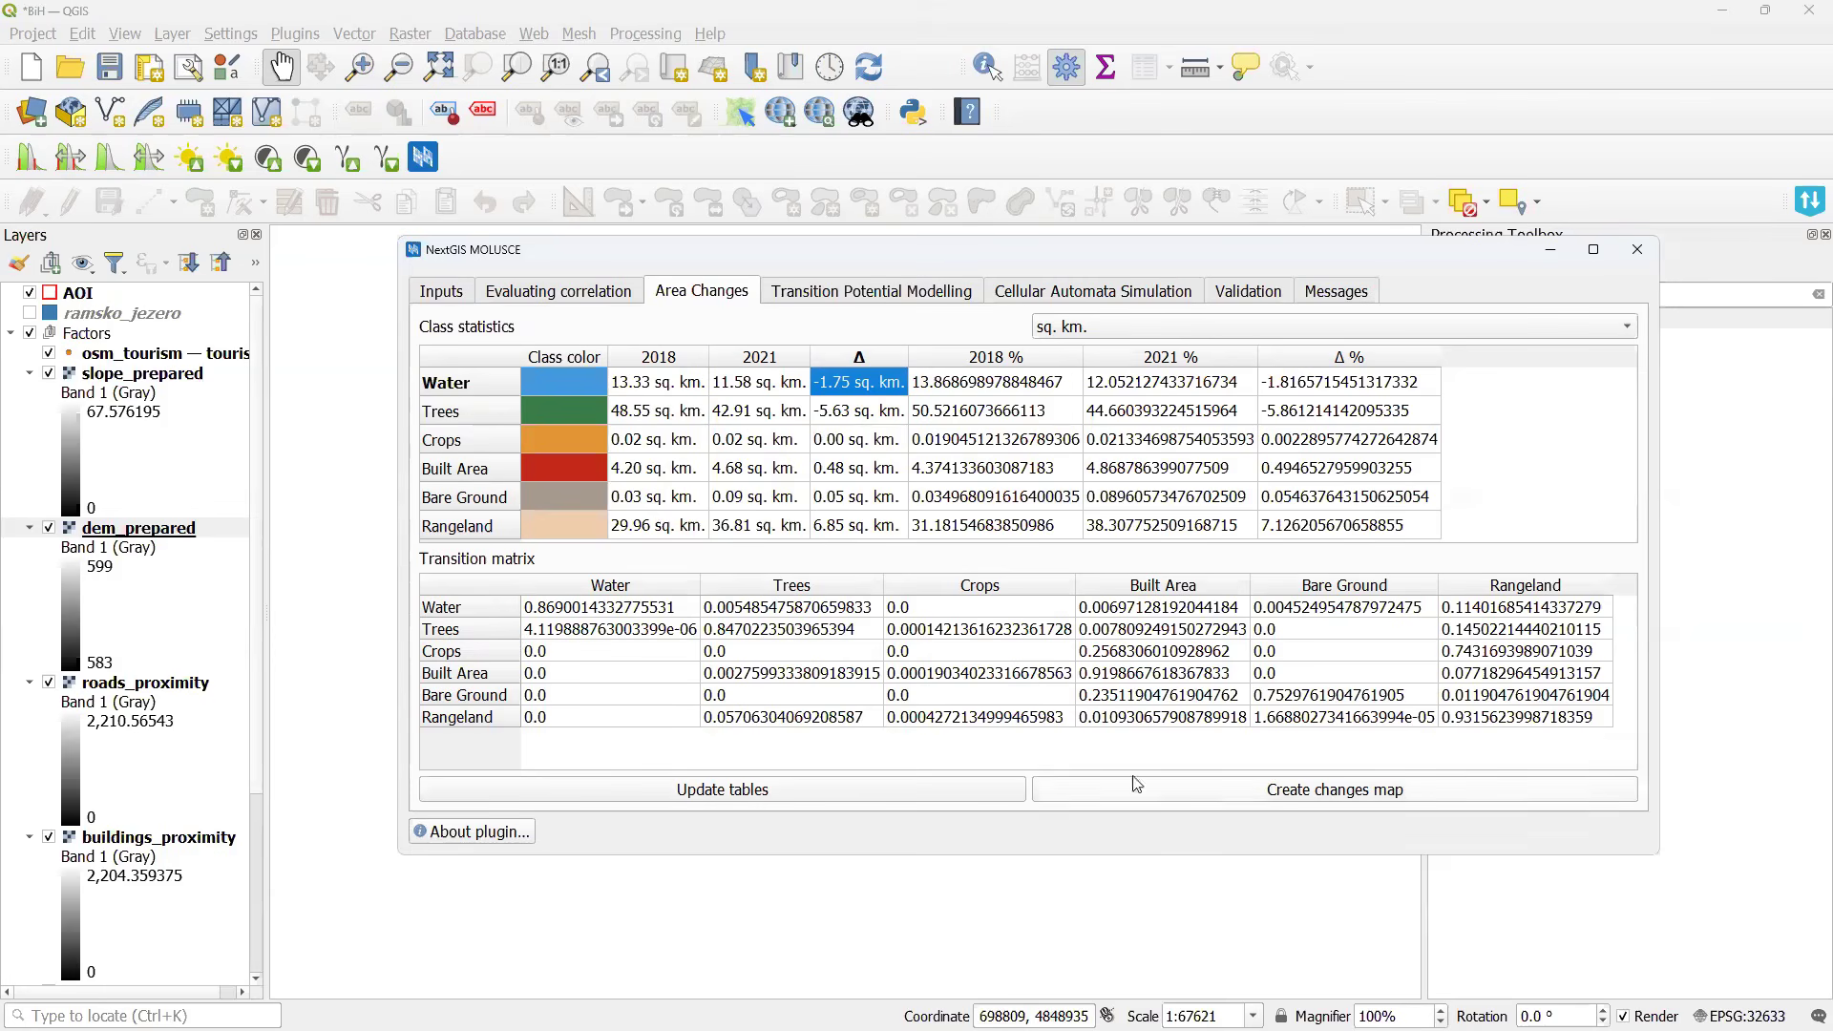
{"action": "left_click", "coordinate": [1487, 611]}
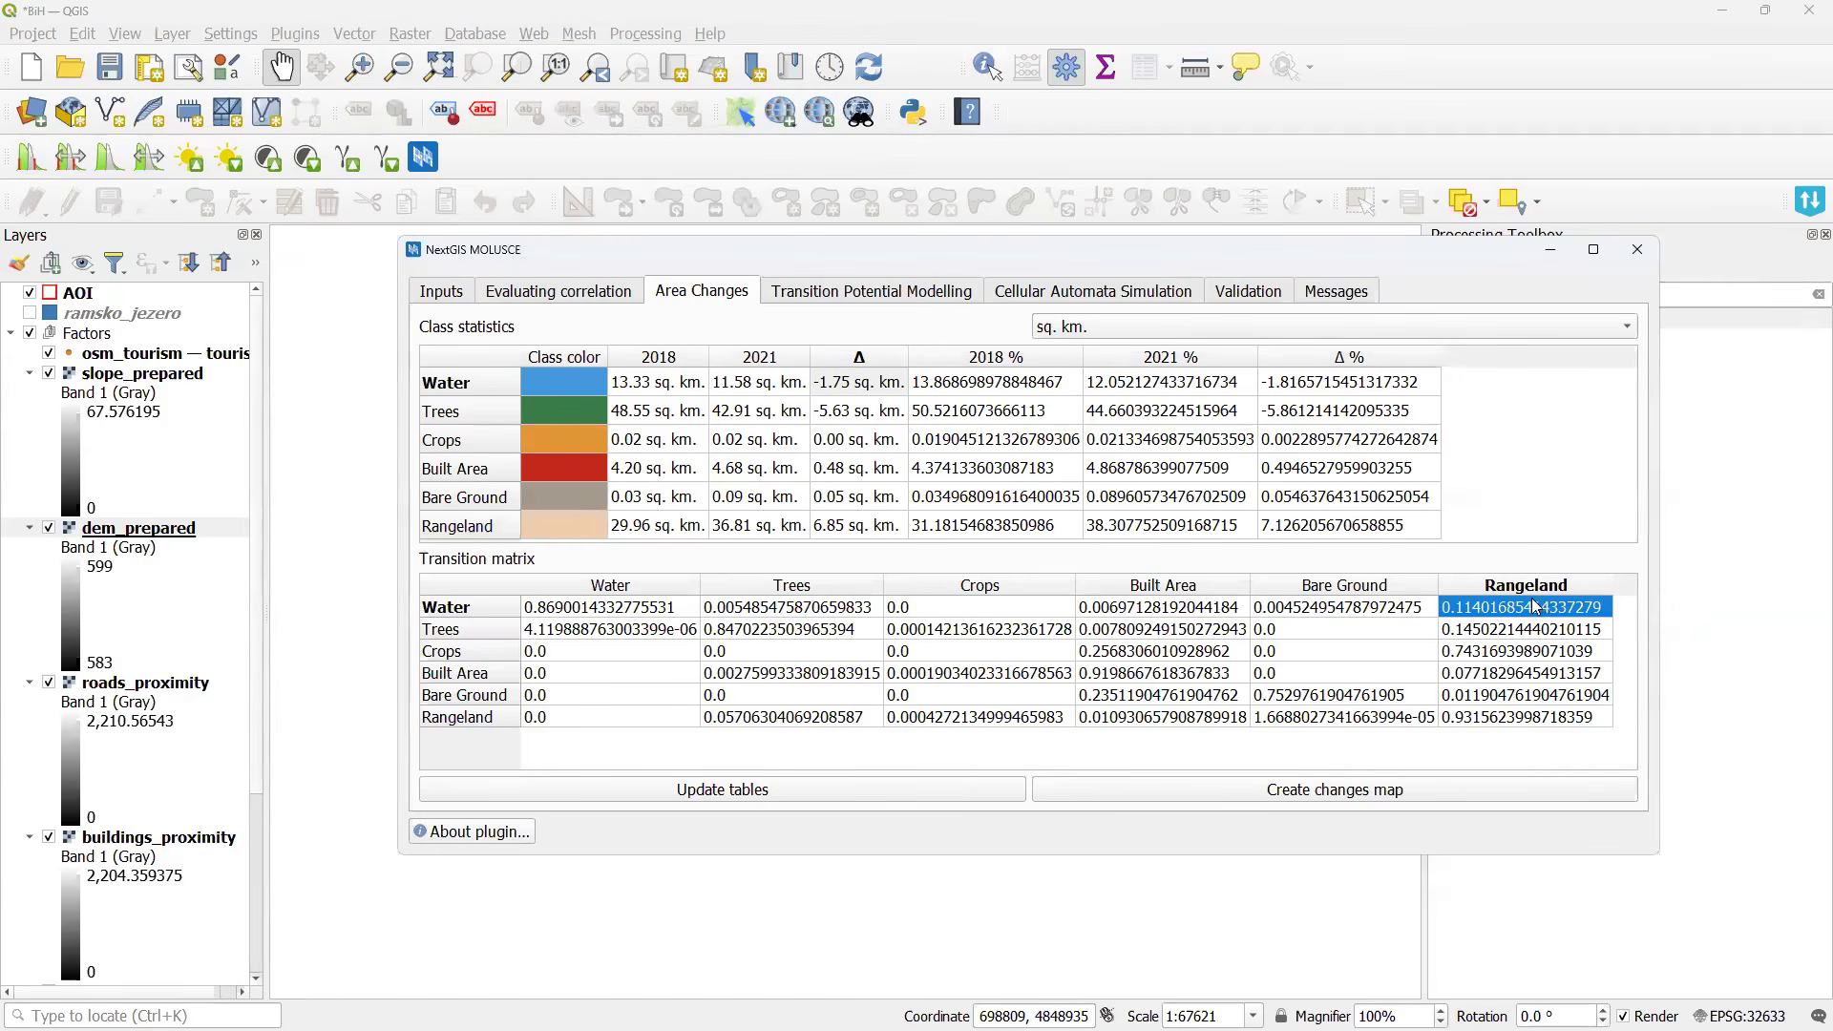
{"action": "left_click", "coordinate": [945, 674]}
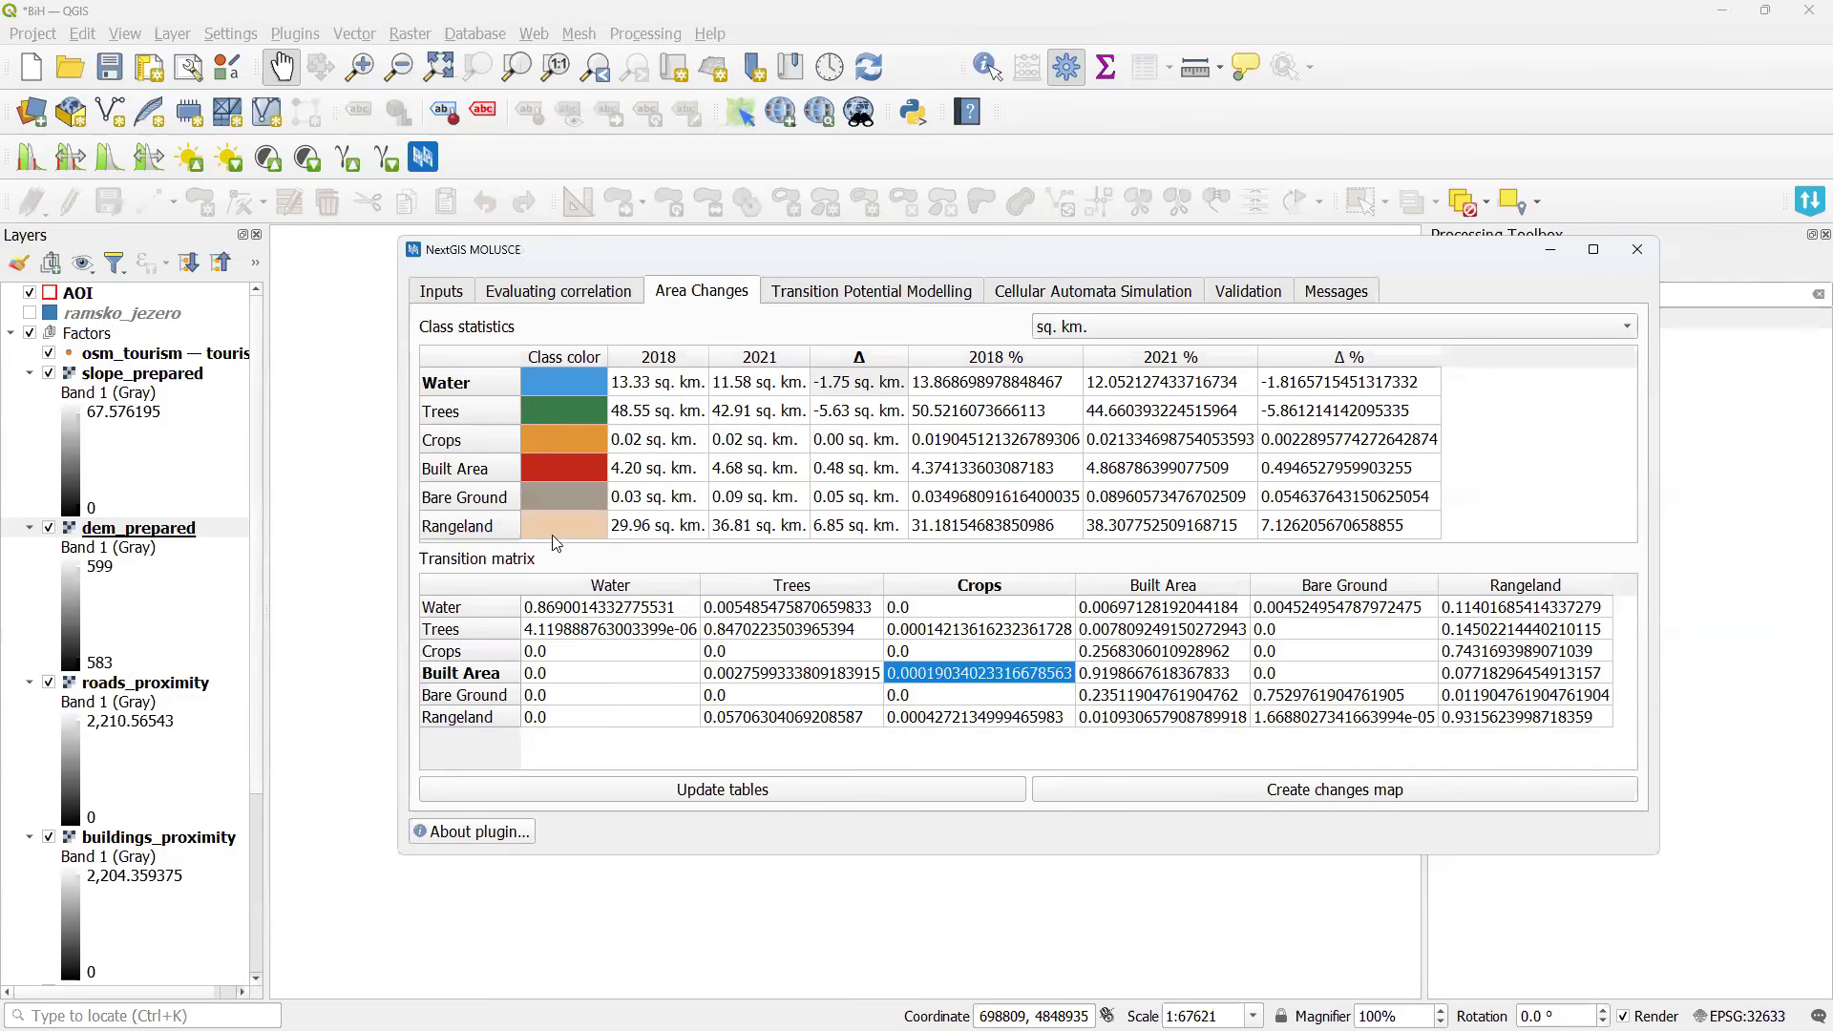
Enlarge the MOLUSCE window, move it aside and inspect the class values and colours in the esri_2024_prepared layer's symbology.
{"action": "left_click_drag", "start_coordinate": [742, 854], "coordinate": [747, 981]}
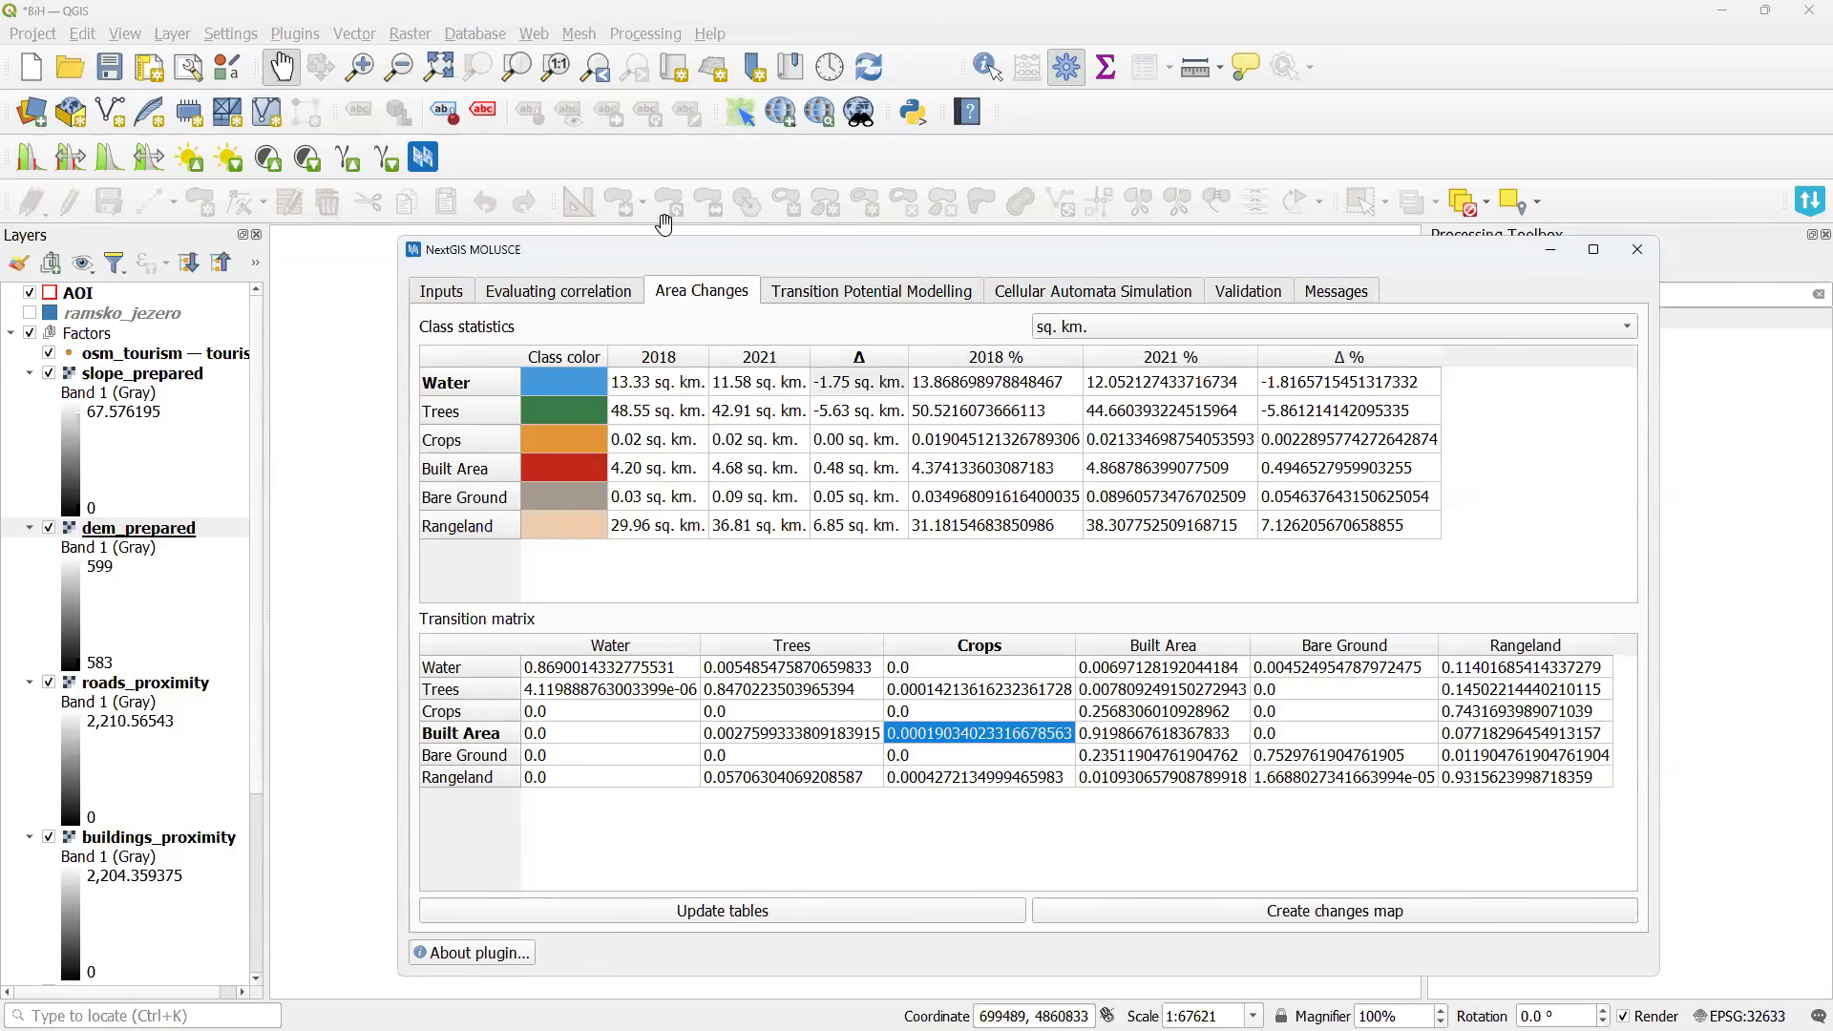
{"action": "left_click_drag", "start_coordinate": [667, 255], "coordinate": [966, 250]}
{"action": "scroll", "coordinate": [141, 856], "scroll_direction": "down", "scroll_amount": 4}
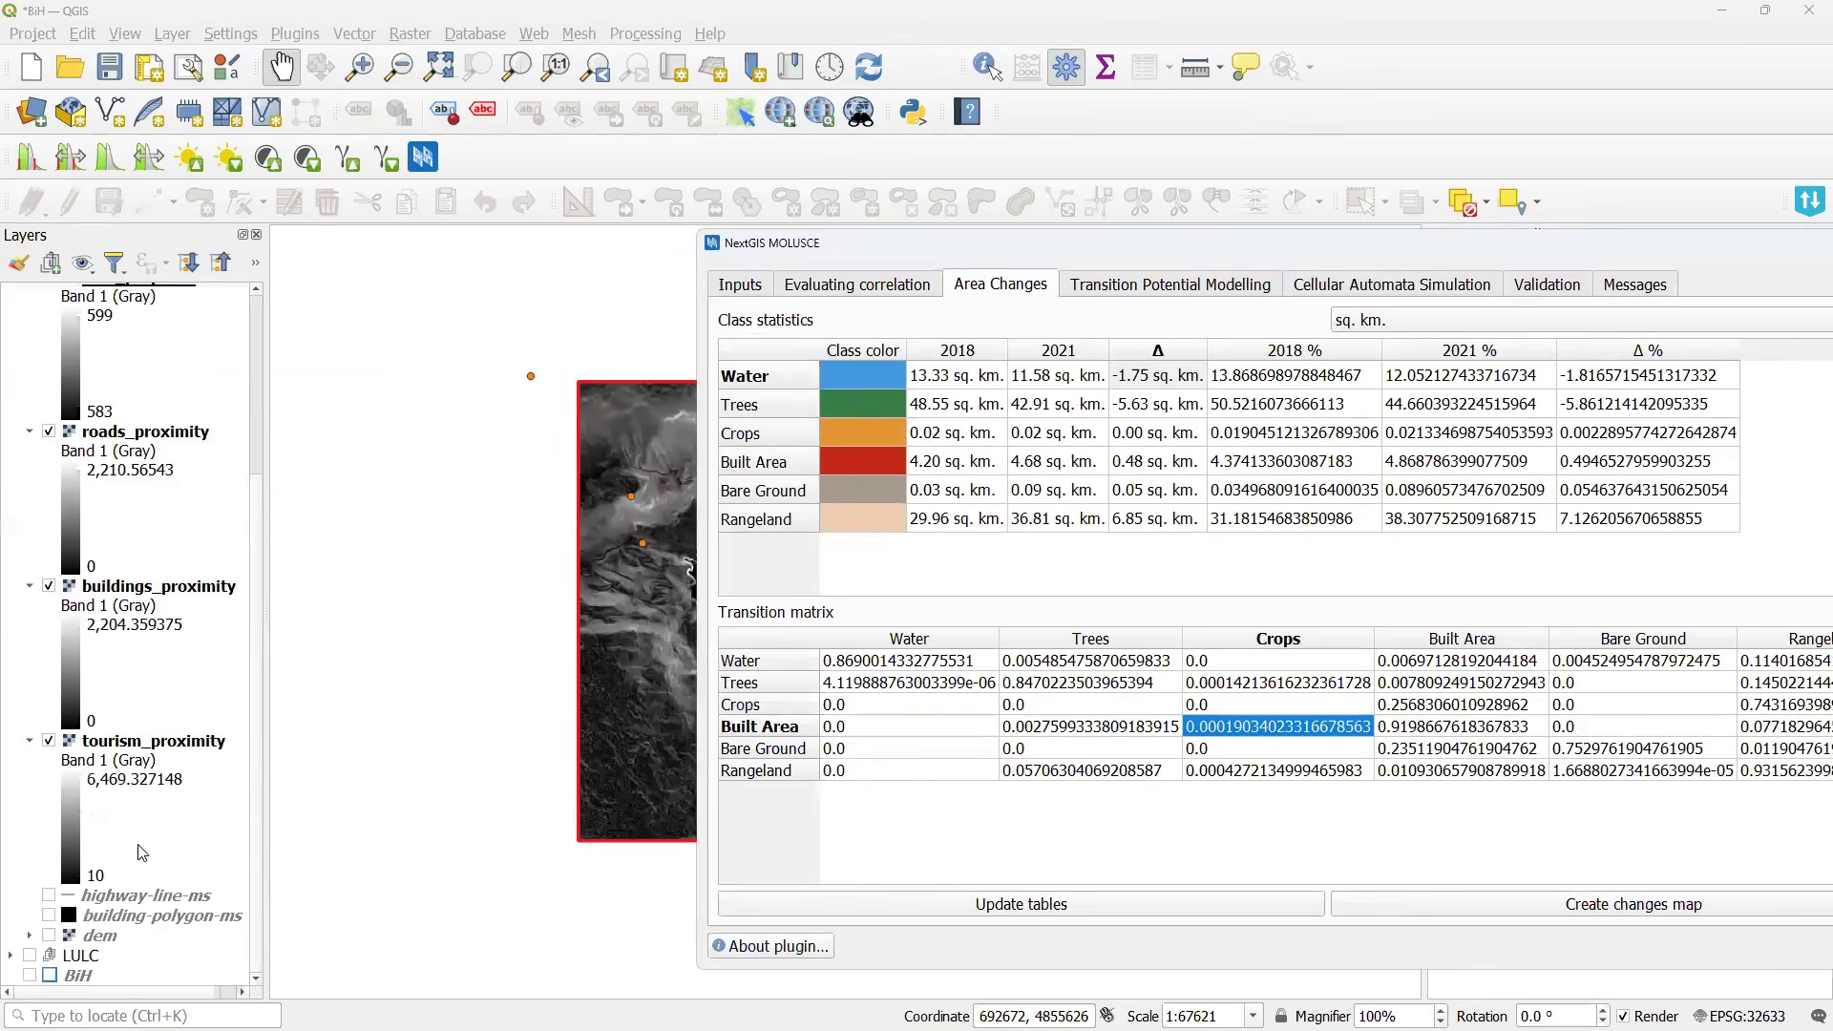
{"action": "left_click", "coordinate": [10, 955]}
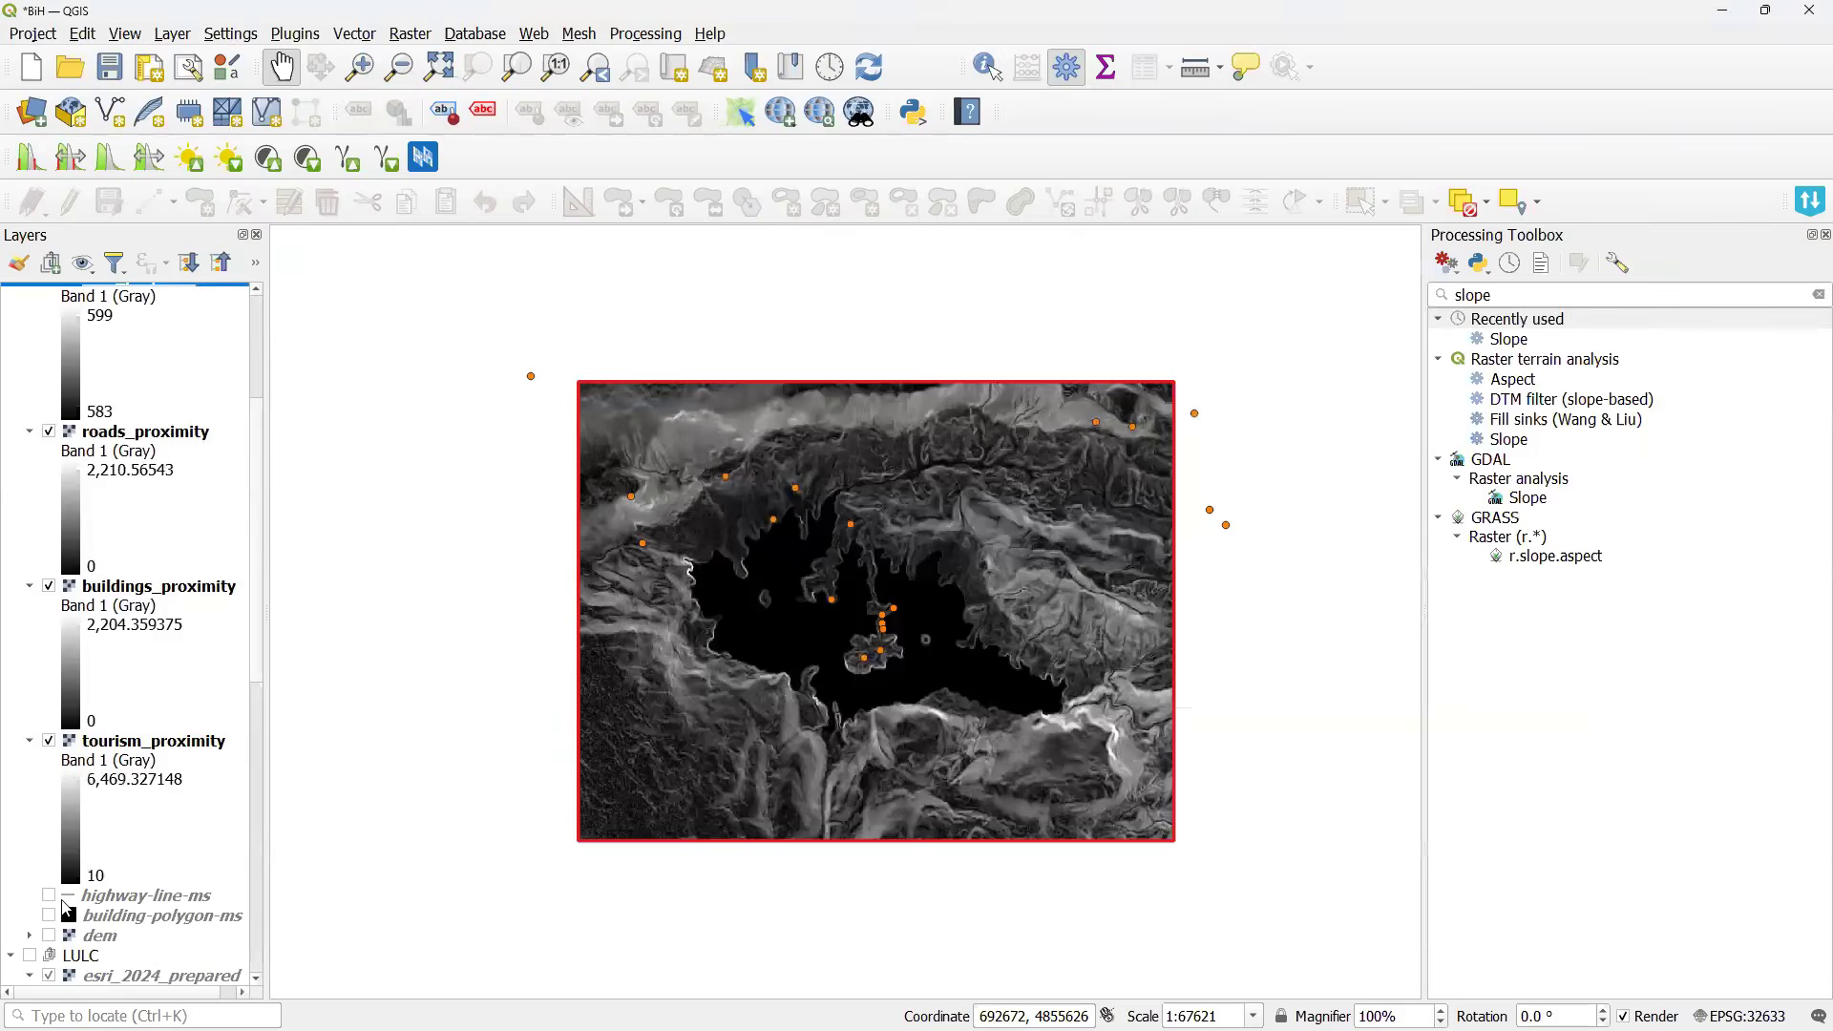
{"action": "double_click", "coordinate": [153, 804]}
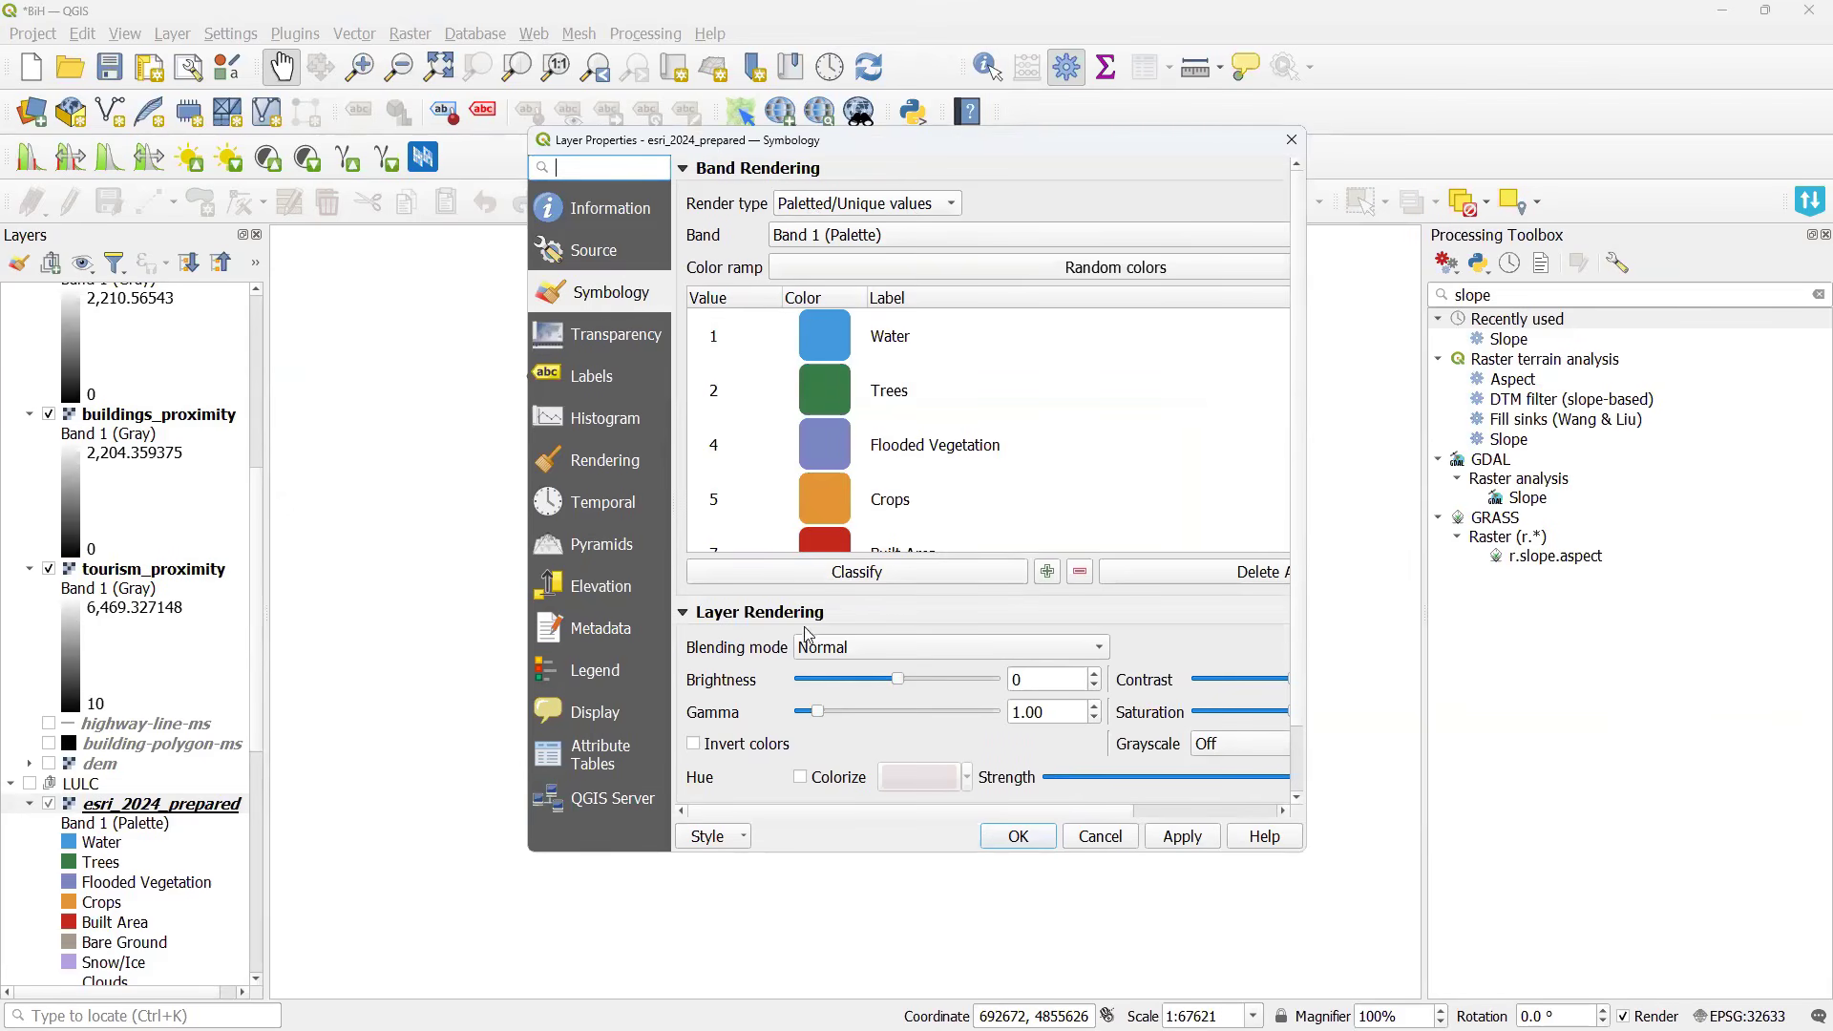
{"action": "scroll", "coordinate": [1087, 429], "scroll_direction": "down", "scroll_amount": 3}
{"action": "scroll", "coordinate": [1038, 406], "scroll_direction": "up", "scroll_amount": 3}
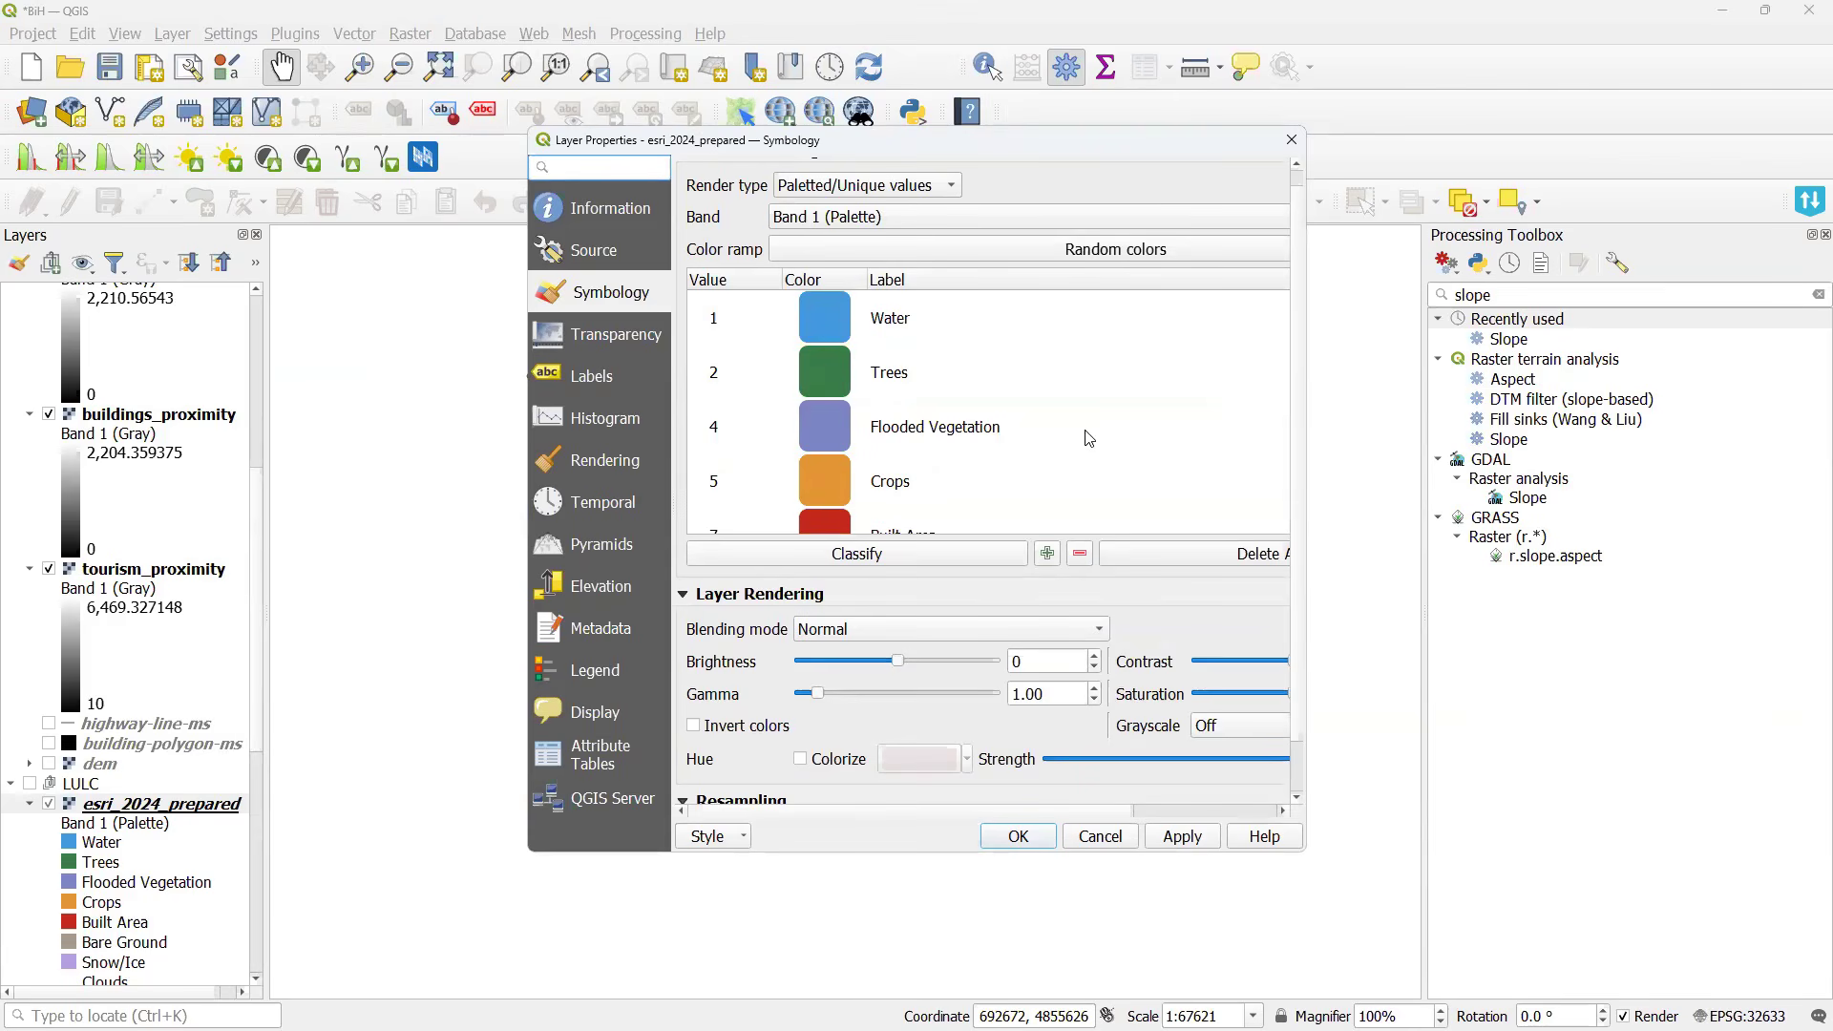
{"action": "left_click", "coordinate": [1291, 139]}
{"action": "key", "text": "alt+Tab"}
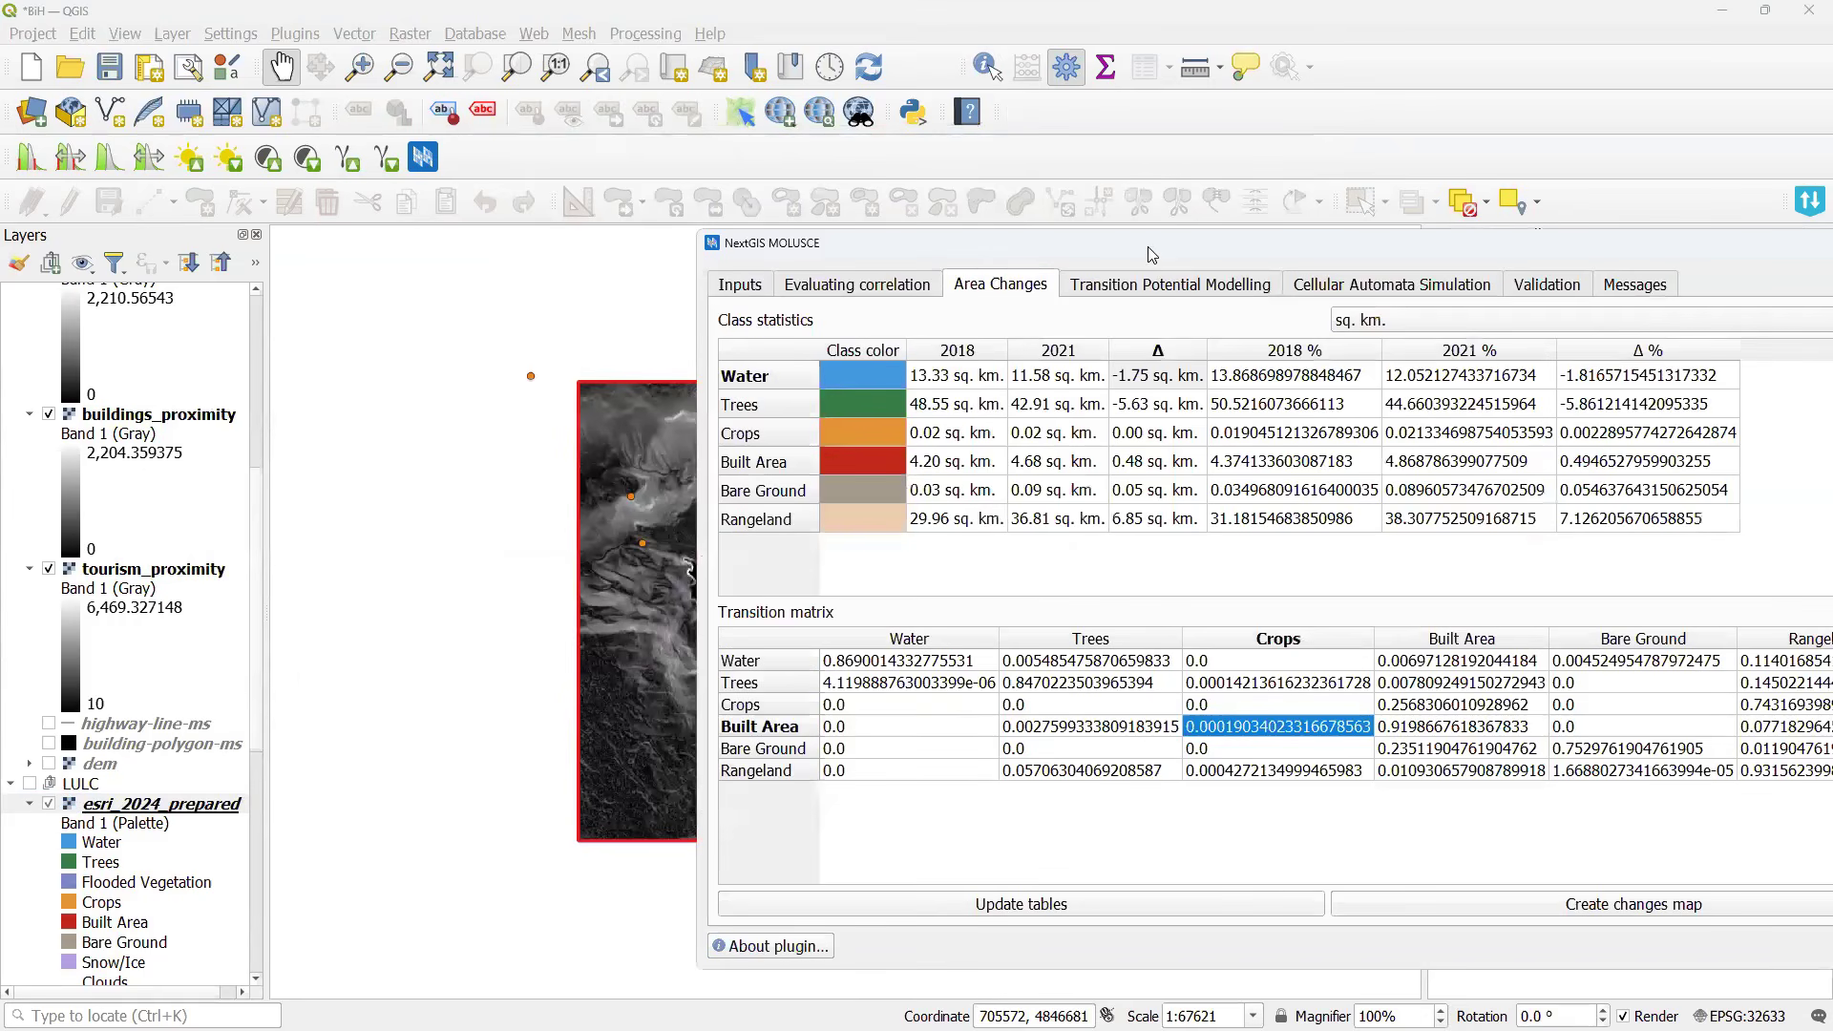
Create the 2018–2021 changes map and save it as a GeoTIFF named changes in the BiH process folder.
{"action": "left_click_drag", "start_coordinate": [1149, 248], "coordinate": [878, 212]}
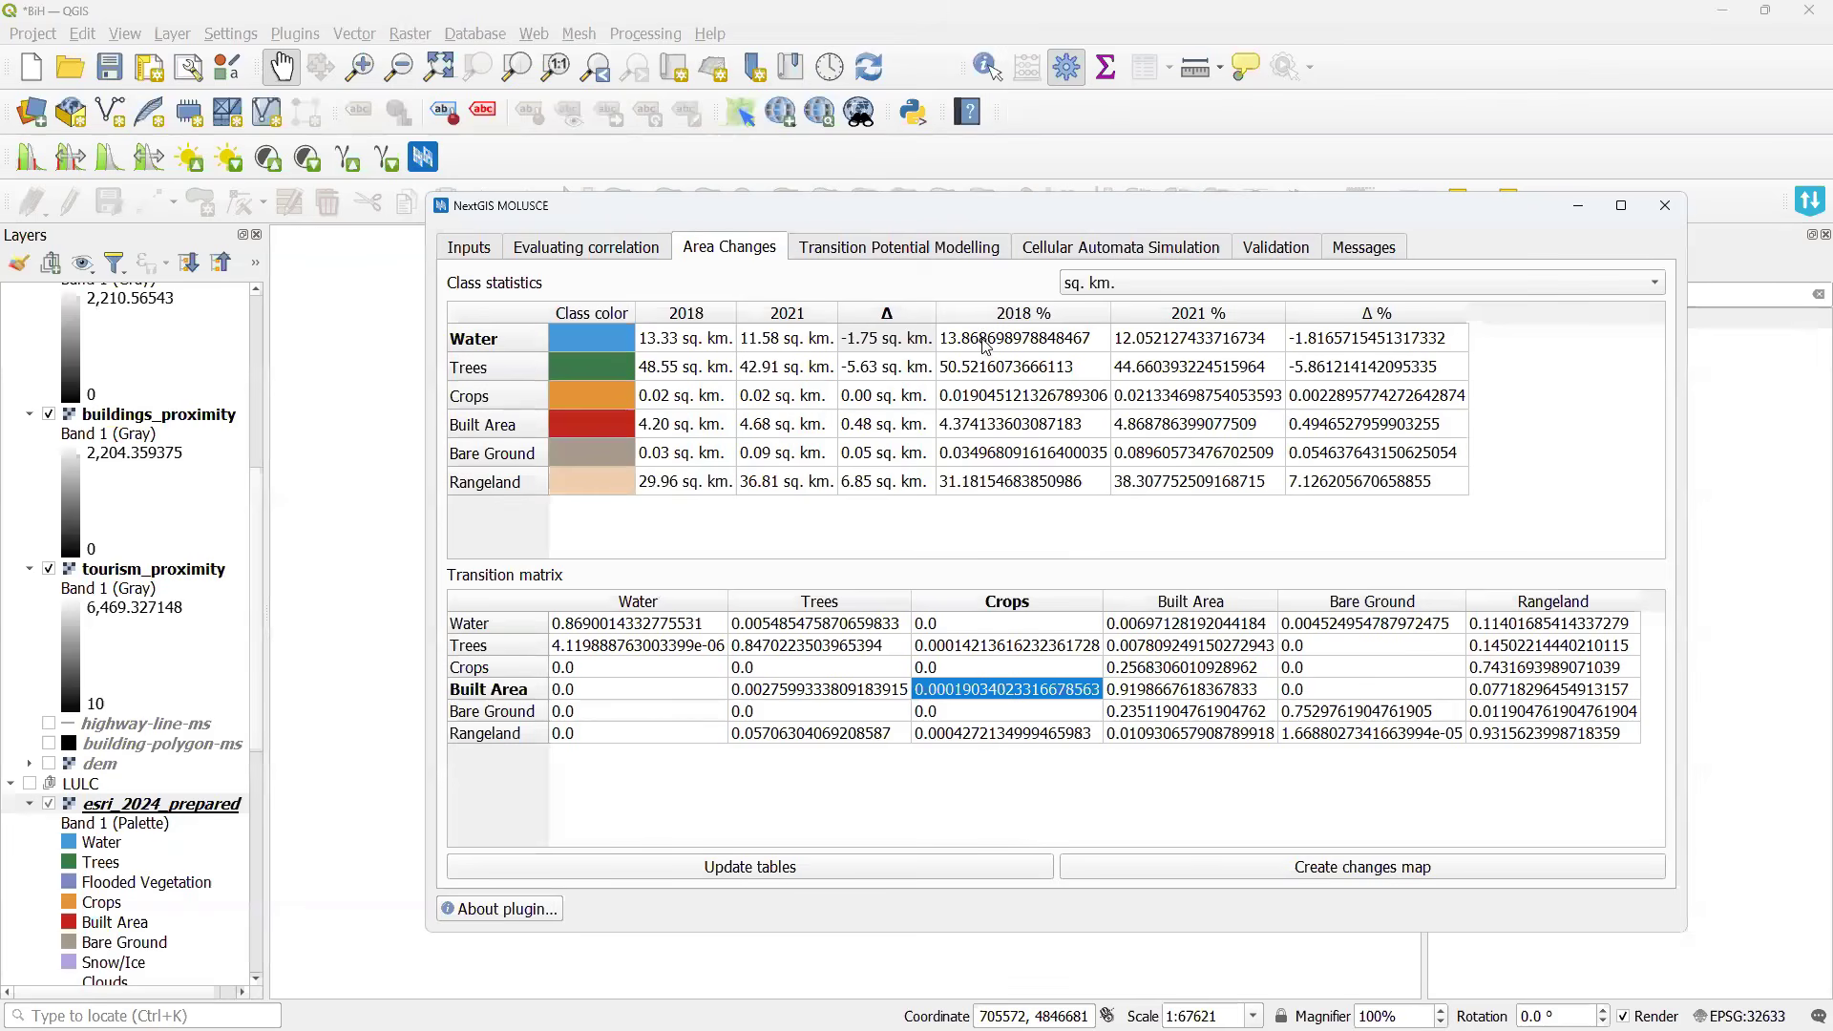
{"action": "left_click", "coordinate": [1360, 868]}
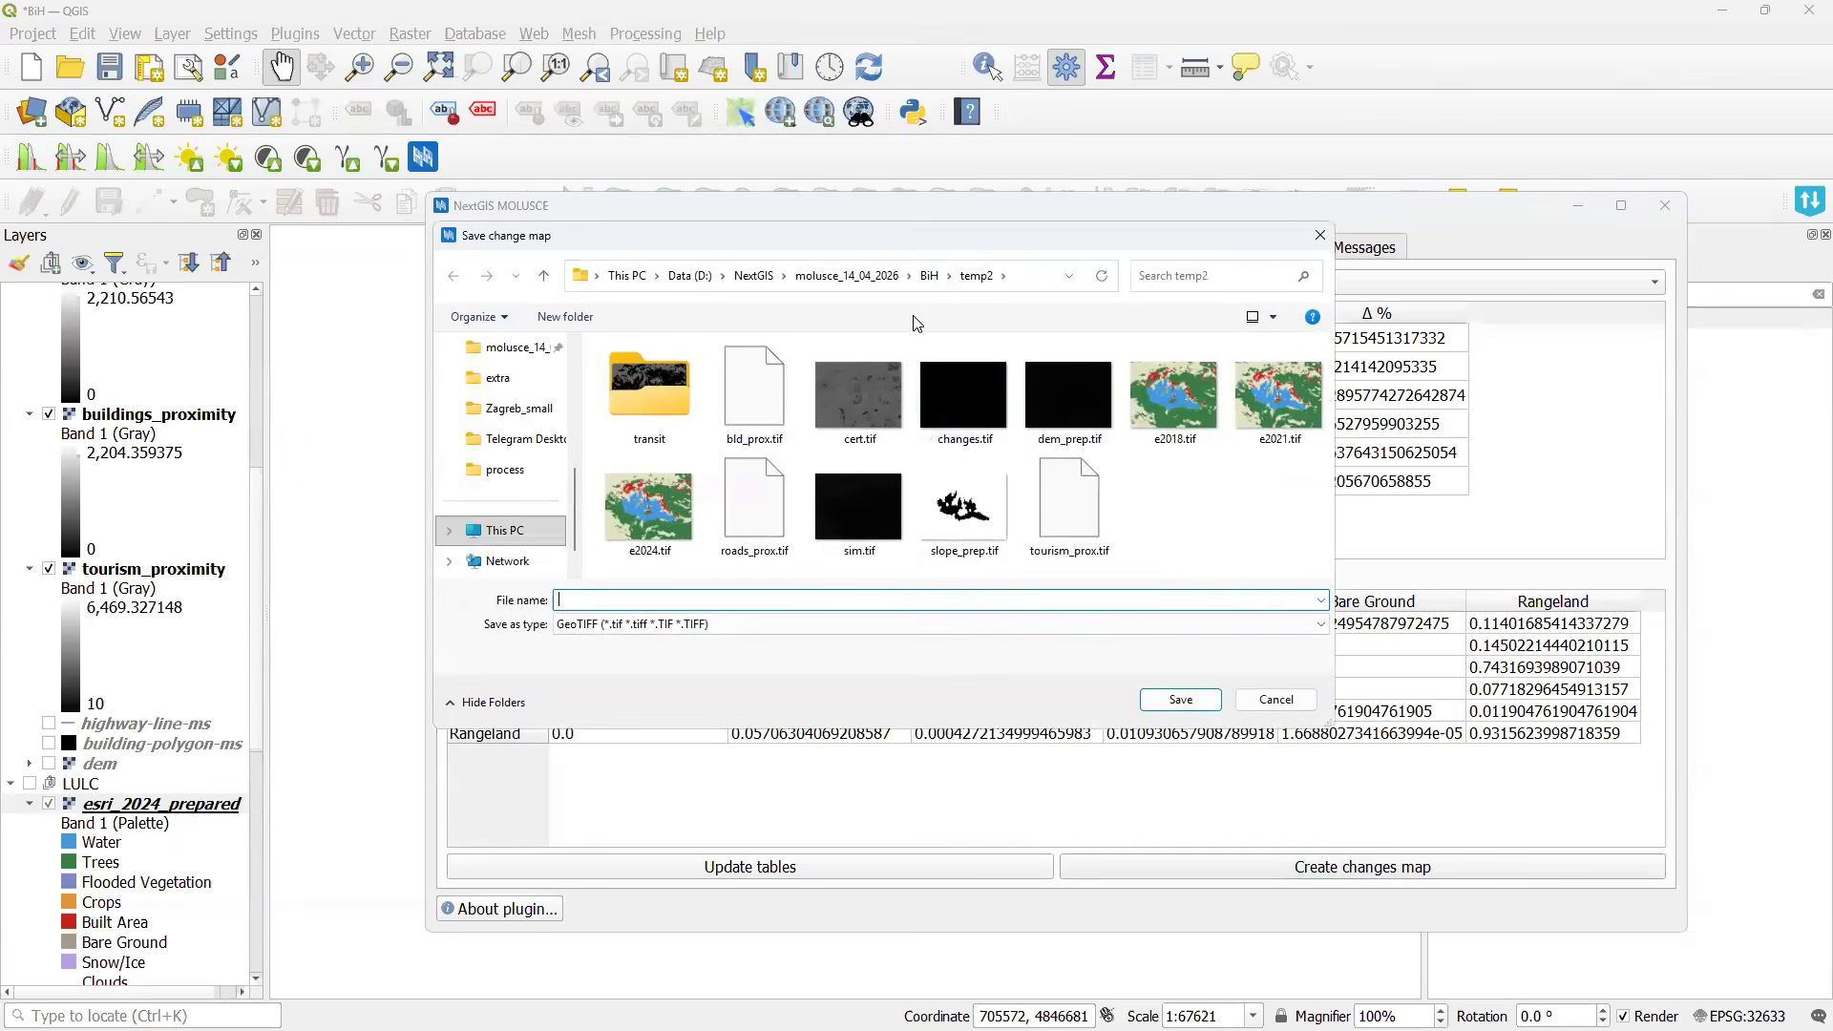
{"action": "left_click", "coordinate": [929, 276]}
{"action": "double_click", "coordinate": [704, 393]}
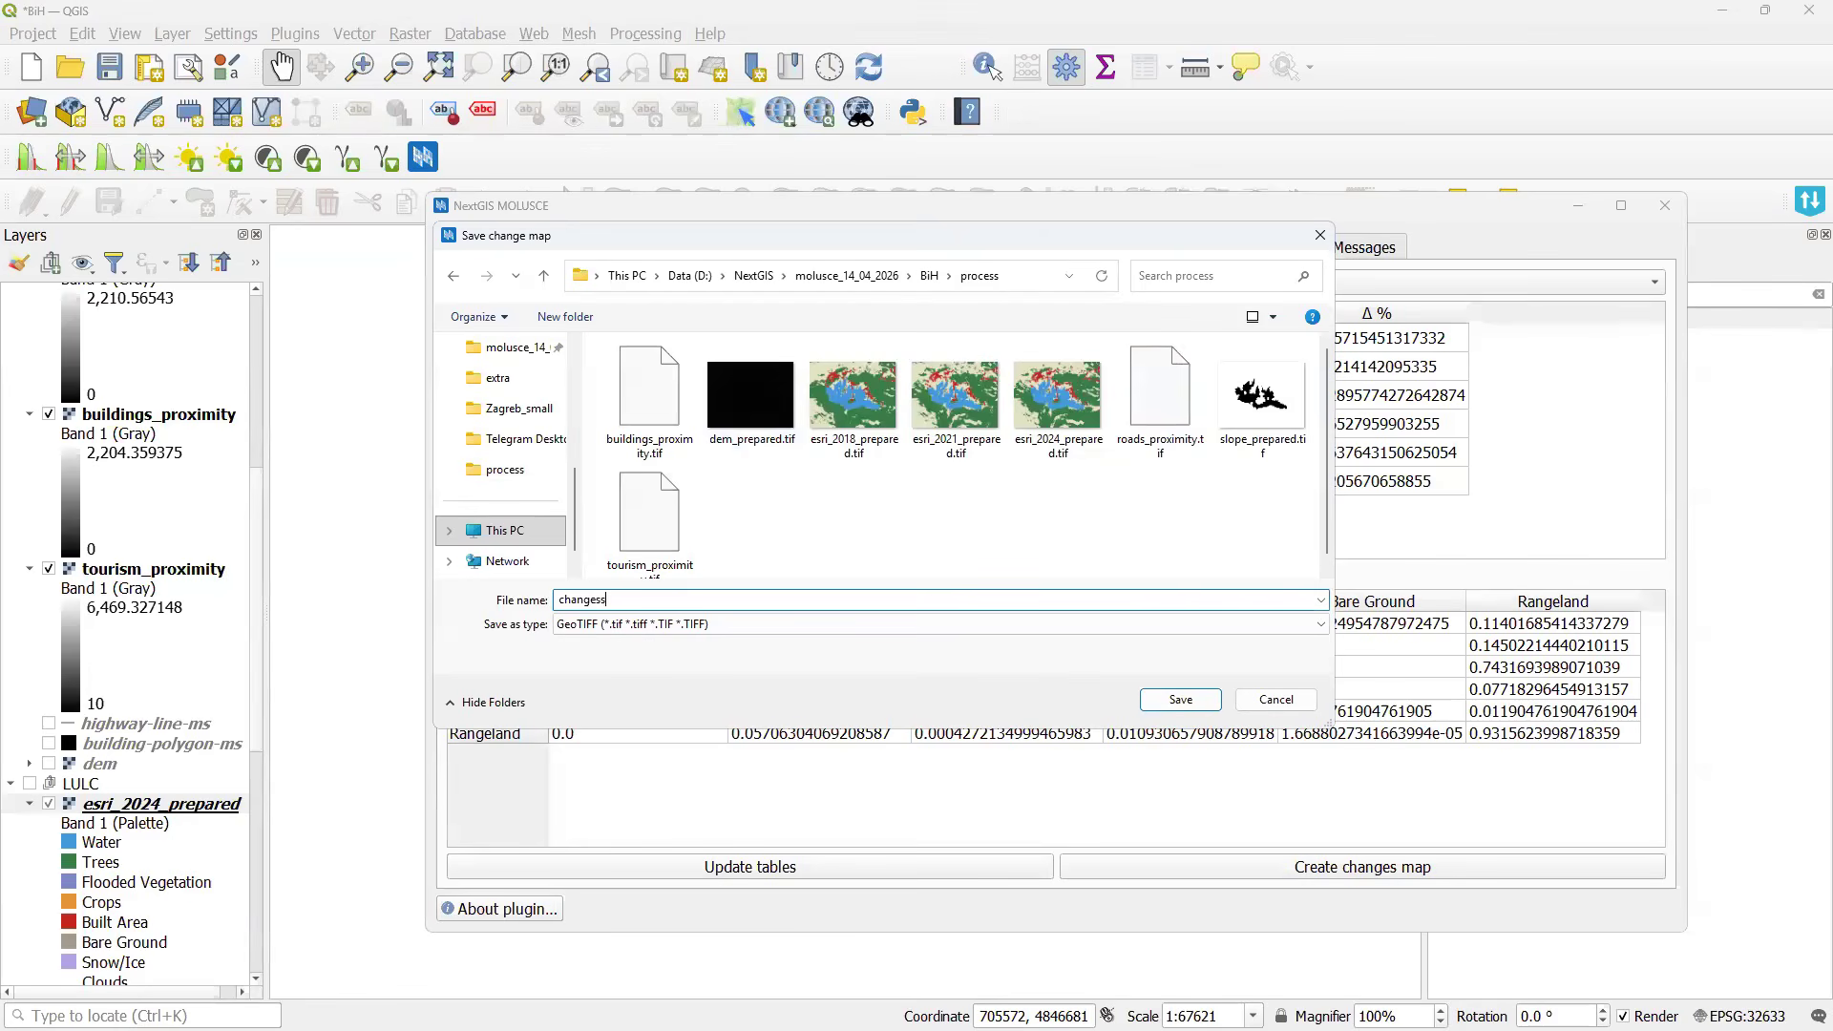
{"action": "key", "text": "Return"}
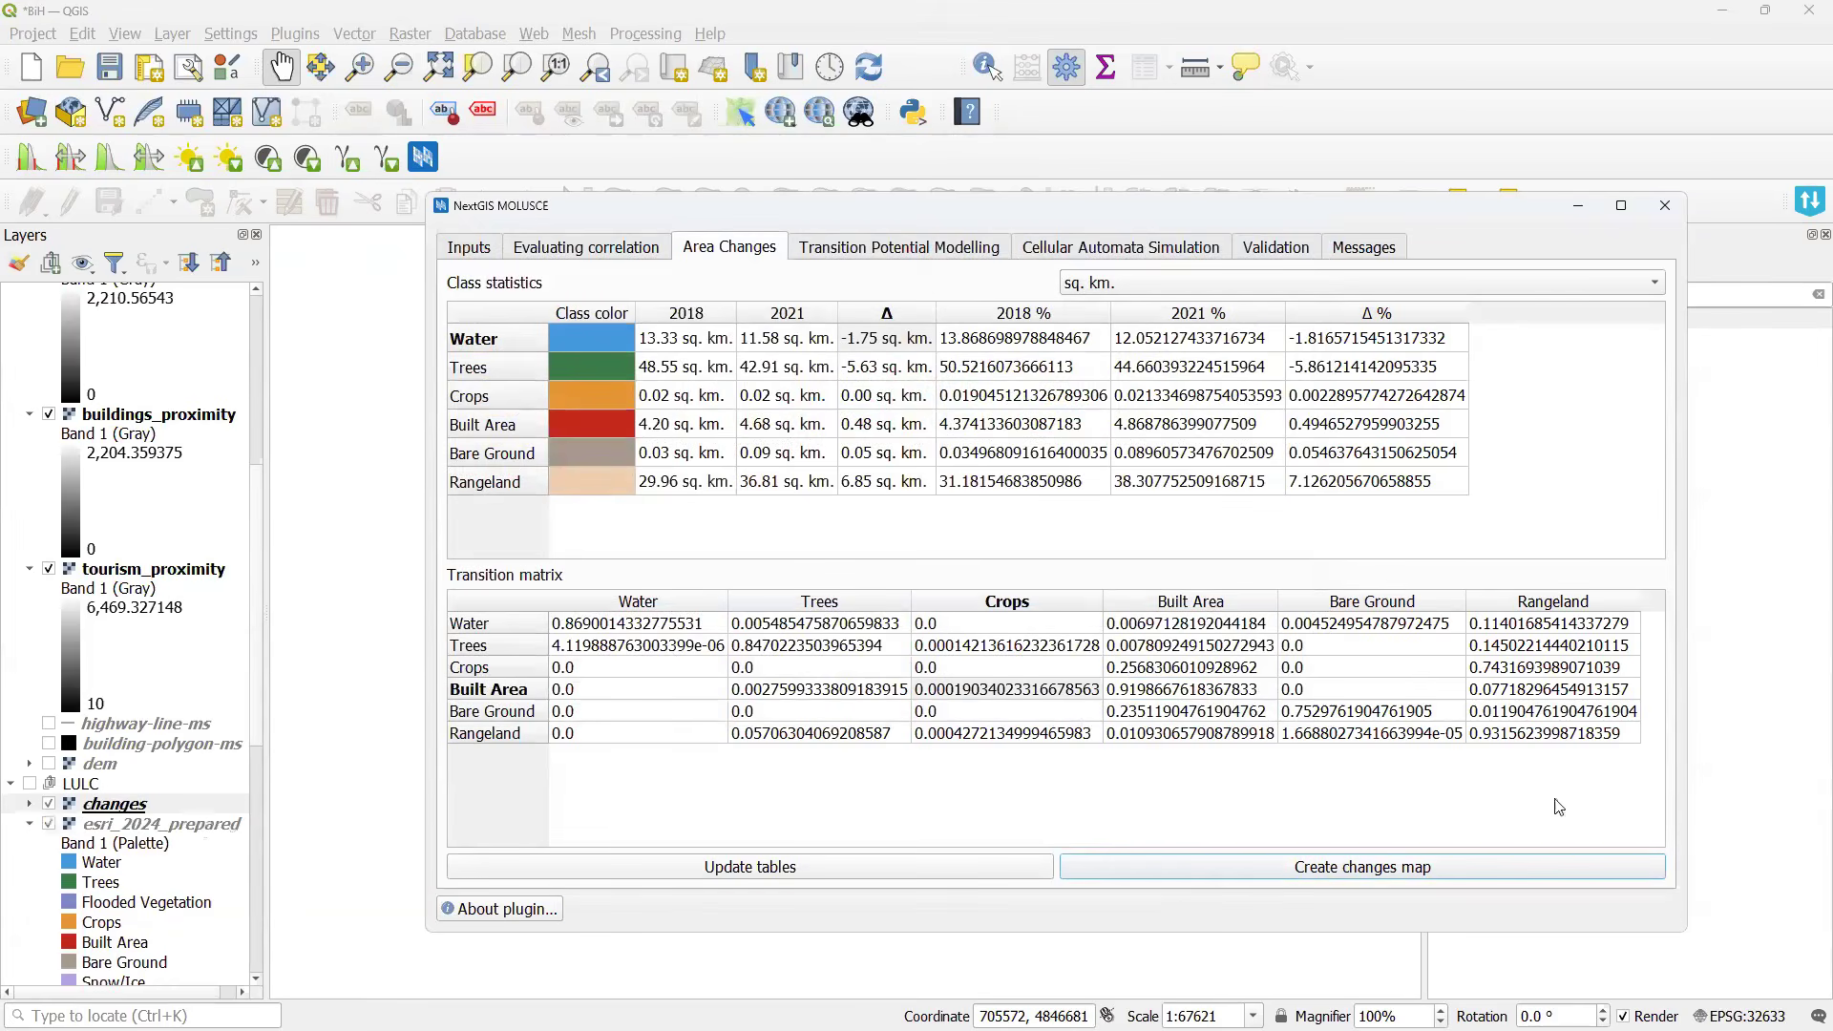
Minimize MOLUSCE and move the changes layer out of the LULC group to just above the Factors group.
{"action": "left_click", "coordinate": [1579, 214]}
{"action": "scroll", "coordinate": [152, 429], "scroll_direction": "up", "scroll_amount": 7}
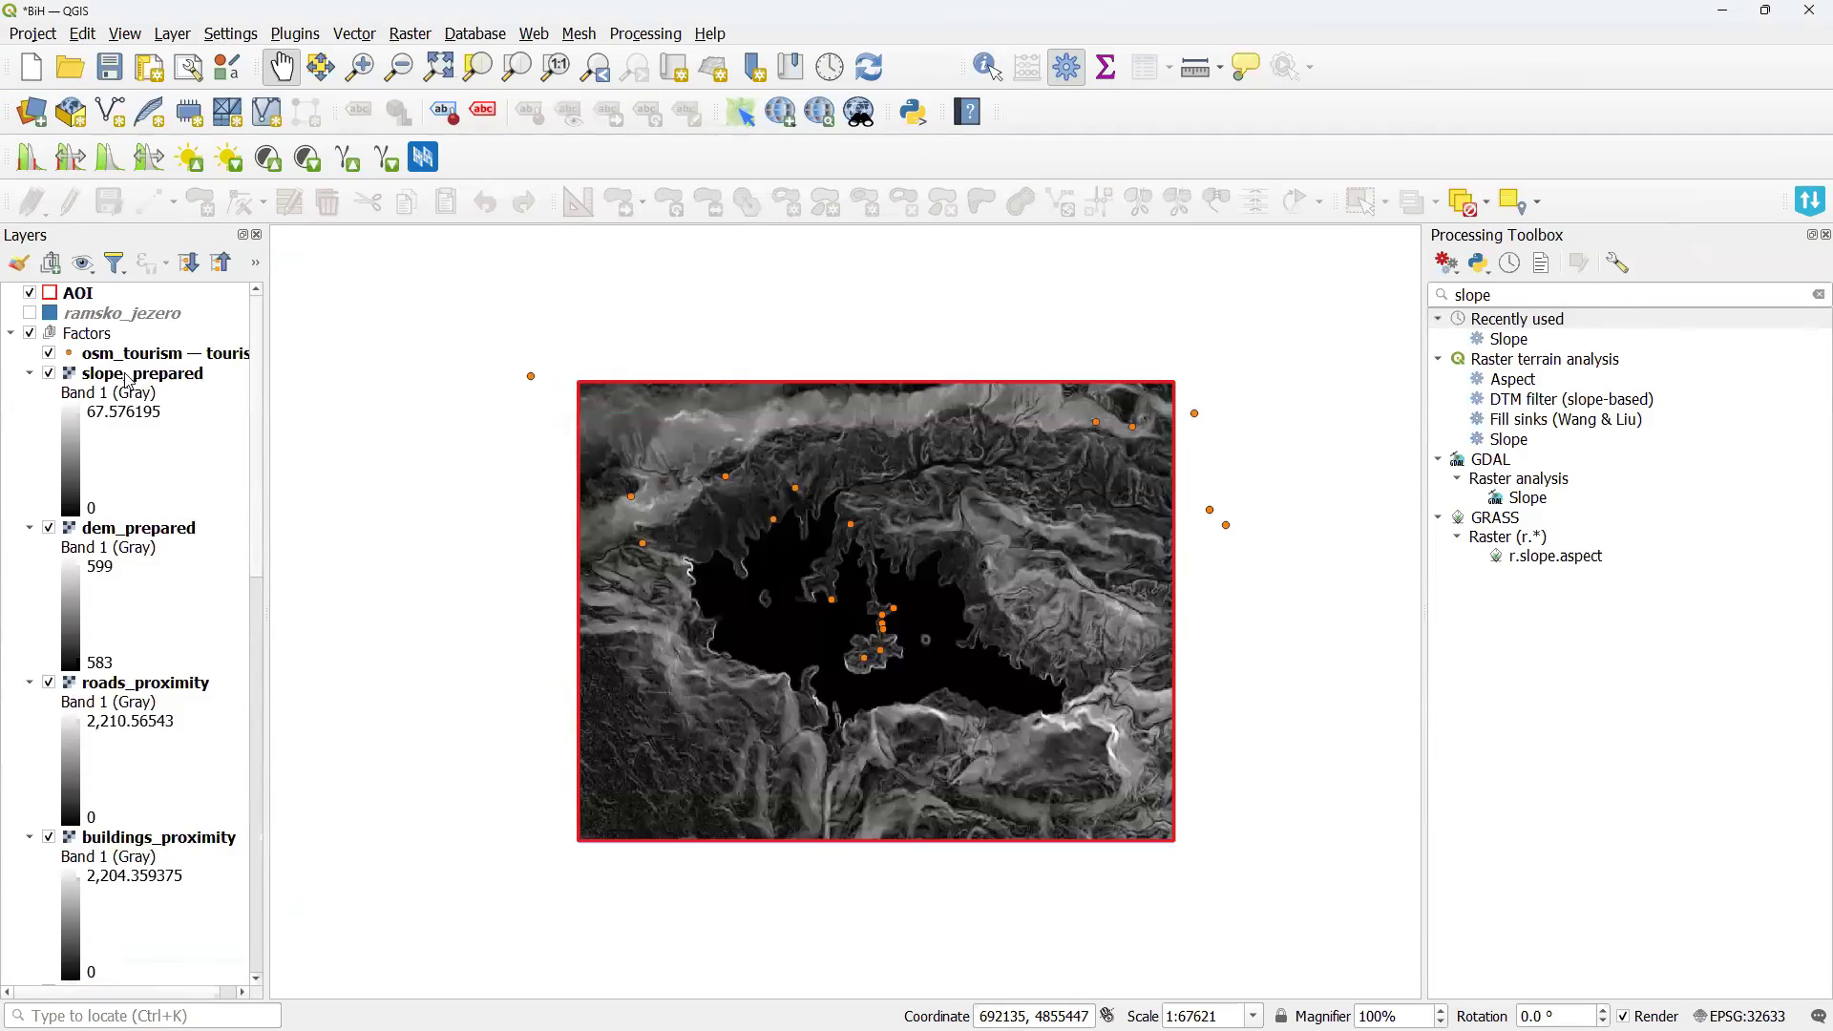
{"action": "scroll", "coordinate": [129, 381], "scroll_direction": "down", "scroll_amount": 7}
{"action": "left_click_drag", "start_coordinate": [91, 884], "coordinate": [201, 333]}
{"action": "scroll", "coordinate": [202, 333], "scroll_direction": "up", "scroll_amount": 5}
{"action": "left_click", "coordinate": [105, 338]}
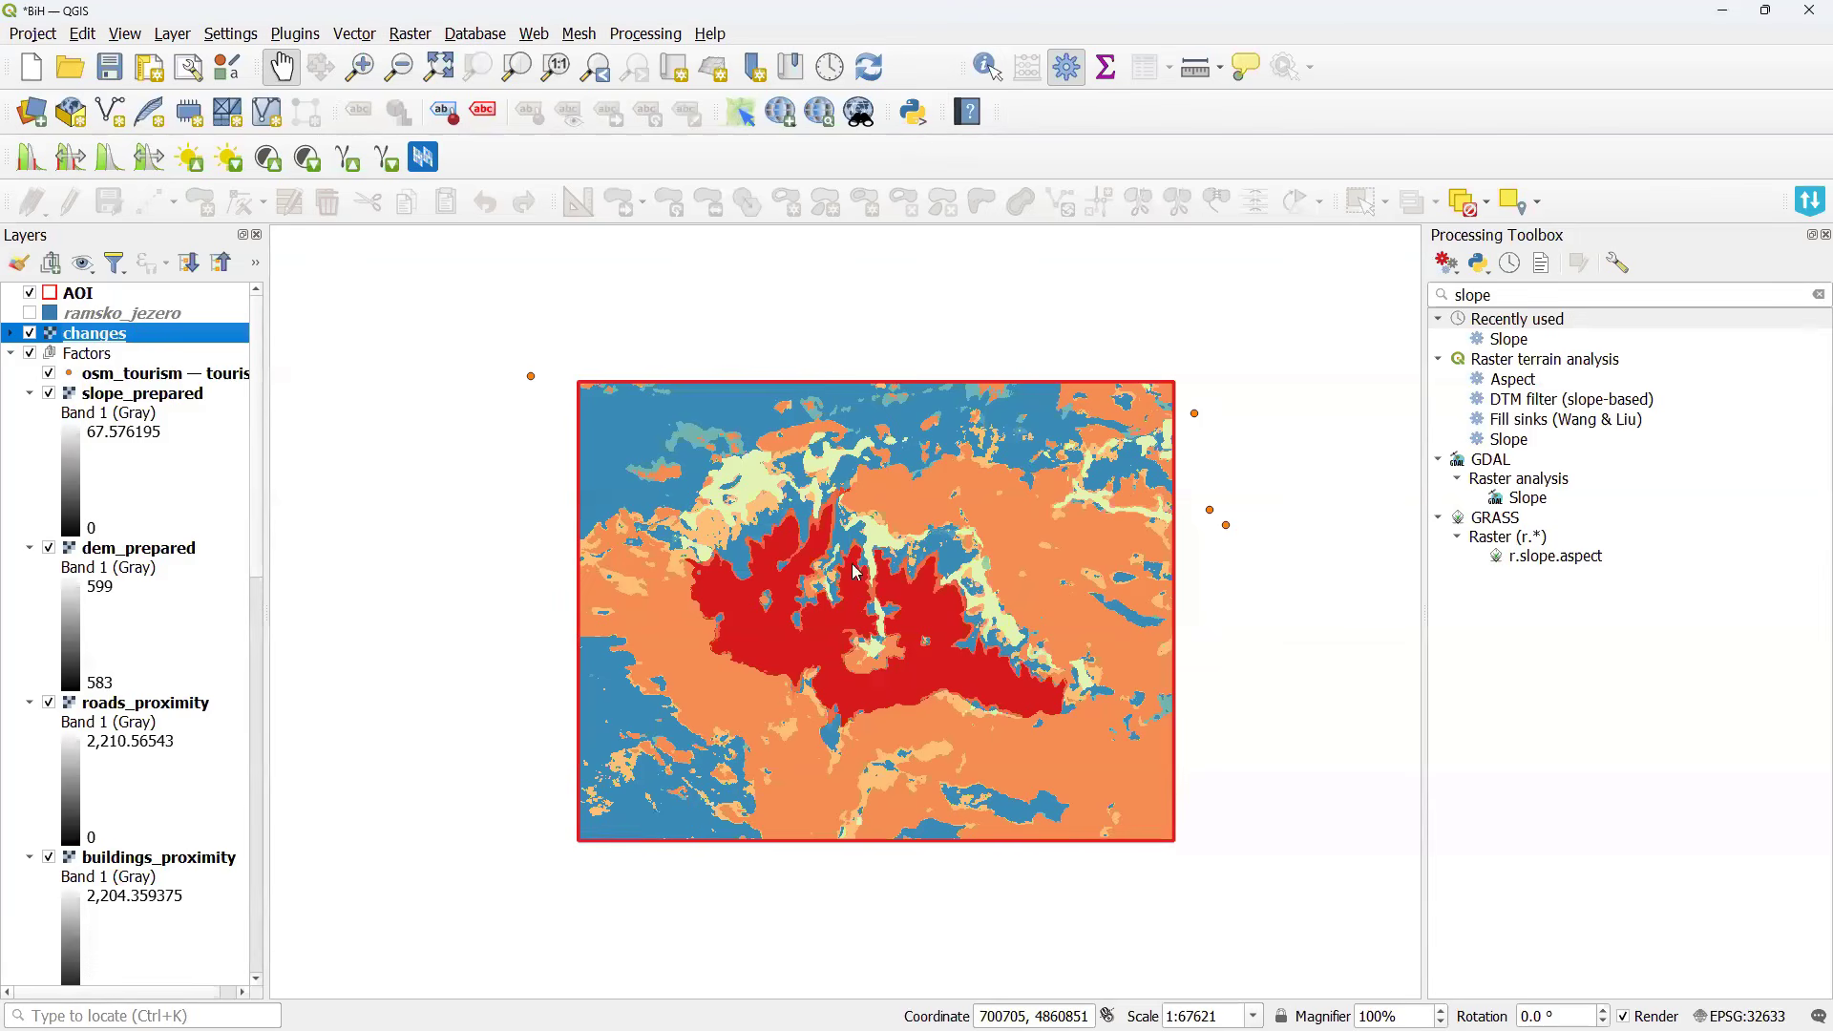
Examine the changes raster around the northern lake shore and the full list of transition classes in its legend.
{"action": "scroll", "coordinate": [864, 571], "scroll_direction": "up", "scroll_amount": 2}
{"action": "left_click_drag", "start_coordinate": [965, 527], "coordinate": [925, 525]}
{"action": "left_click", "coordinate": [12, 333]}
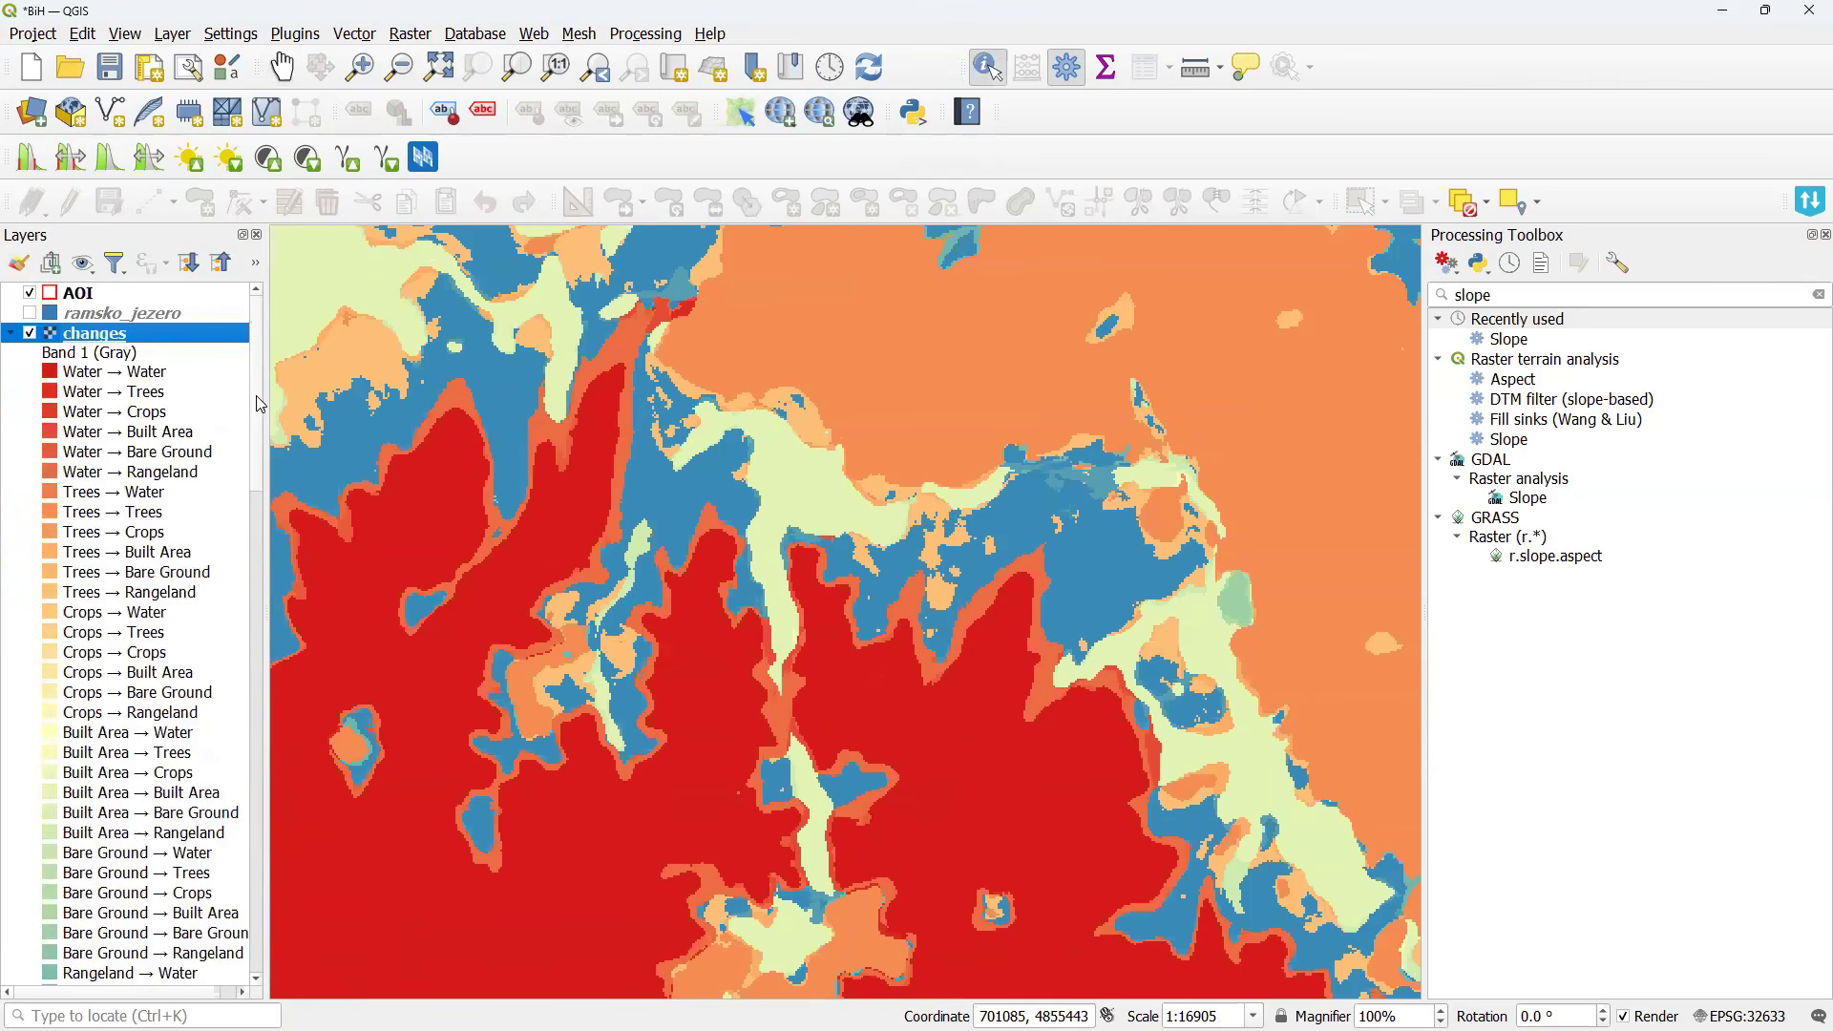
{"action": "scroll", "coordinate": [162, 506], "scroll_direction": "down", "scroll_amount": 2}
{"action": "scroll", "coordinate": [165, 509], "scroll_direction": "up", "scroll_amount": 2}
{"action": "scroll", "coordinate": [167, 513], "scroll_direction": "down", "scroll_amount": 2}
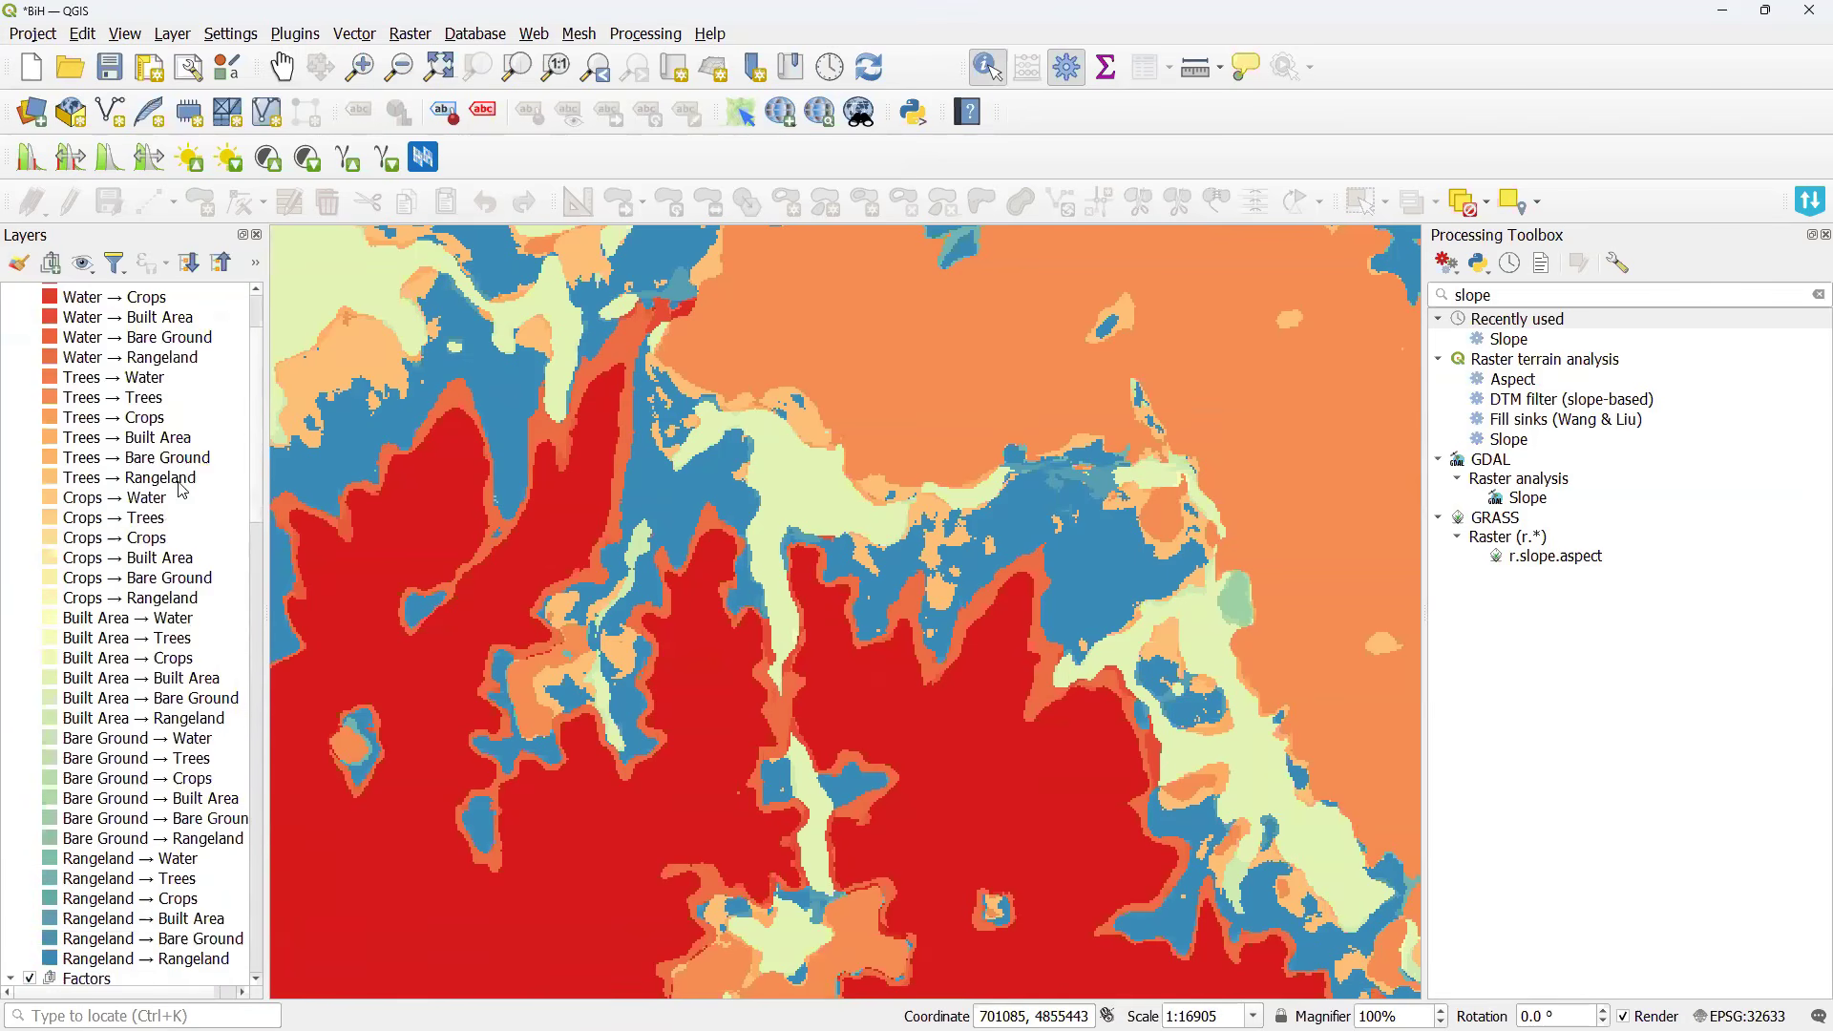
{"action": "left_click", "coordinate": [161, 497]}
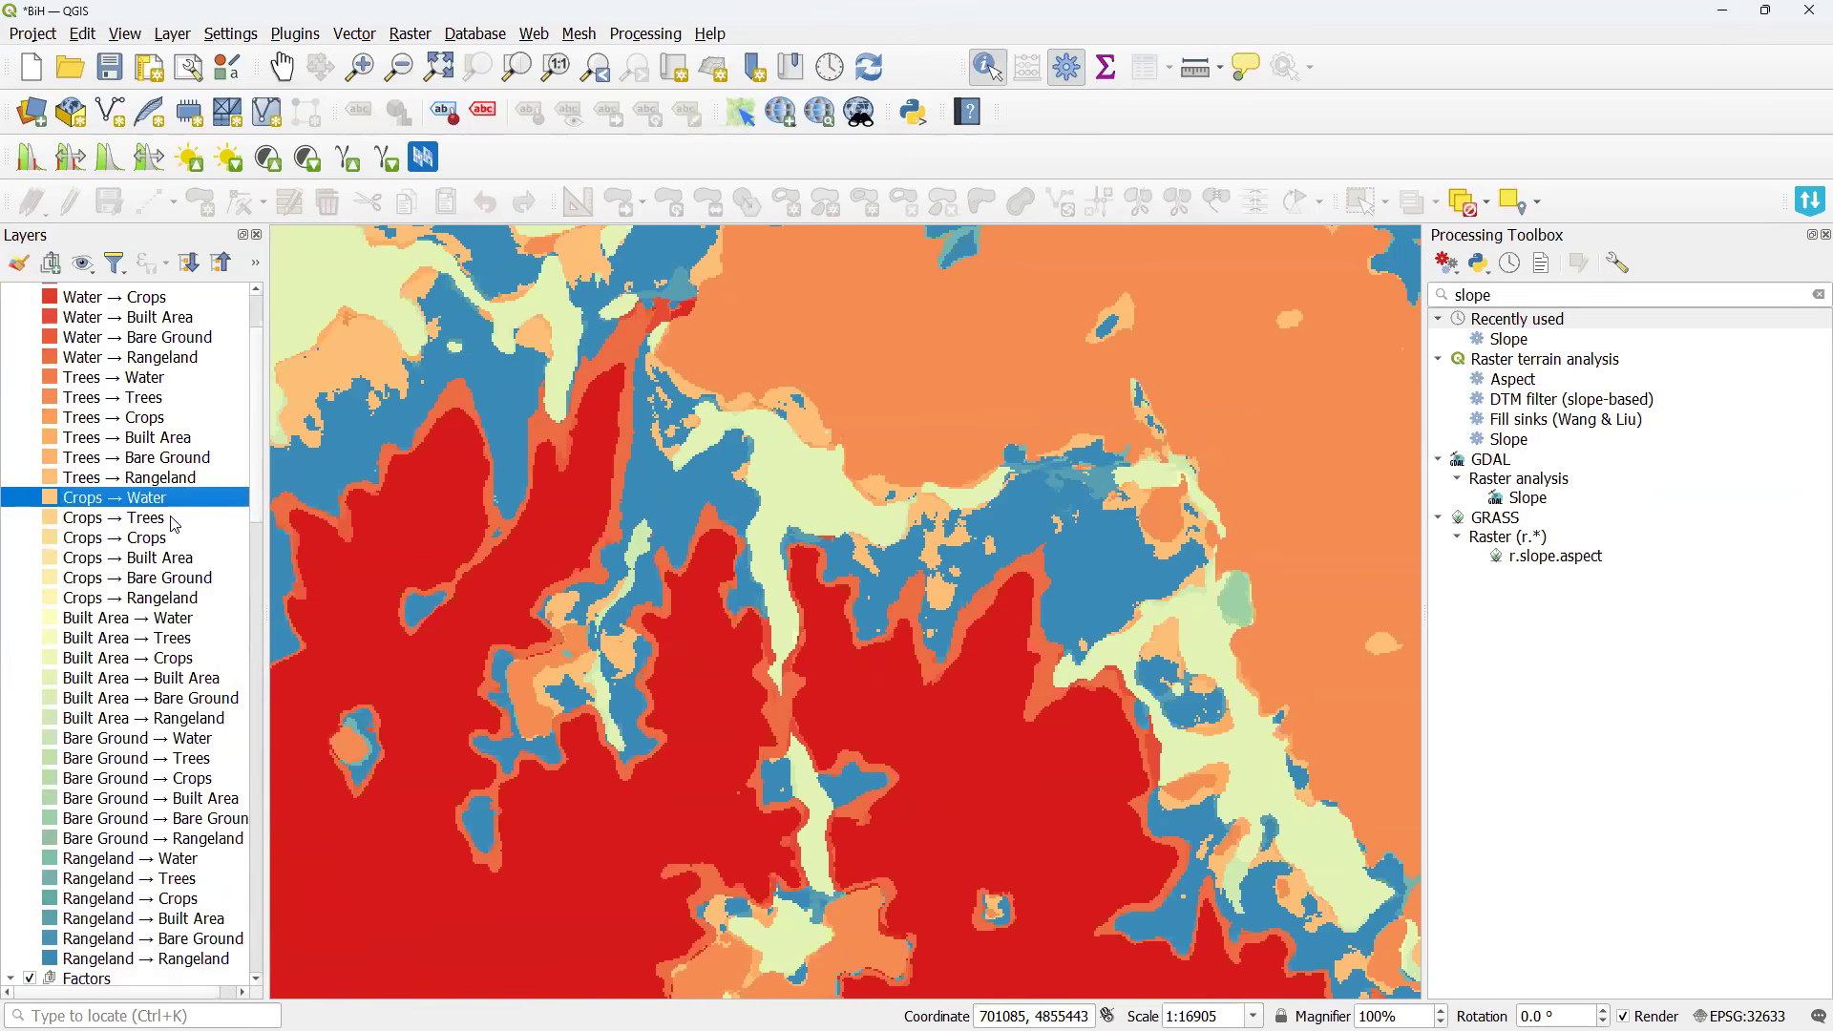
{"action": "left_click", "coordinate": [149, 637]}
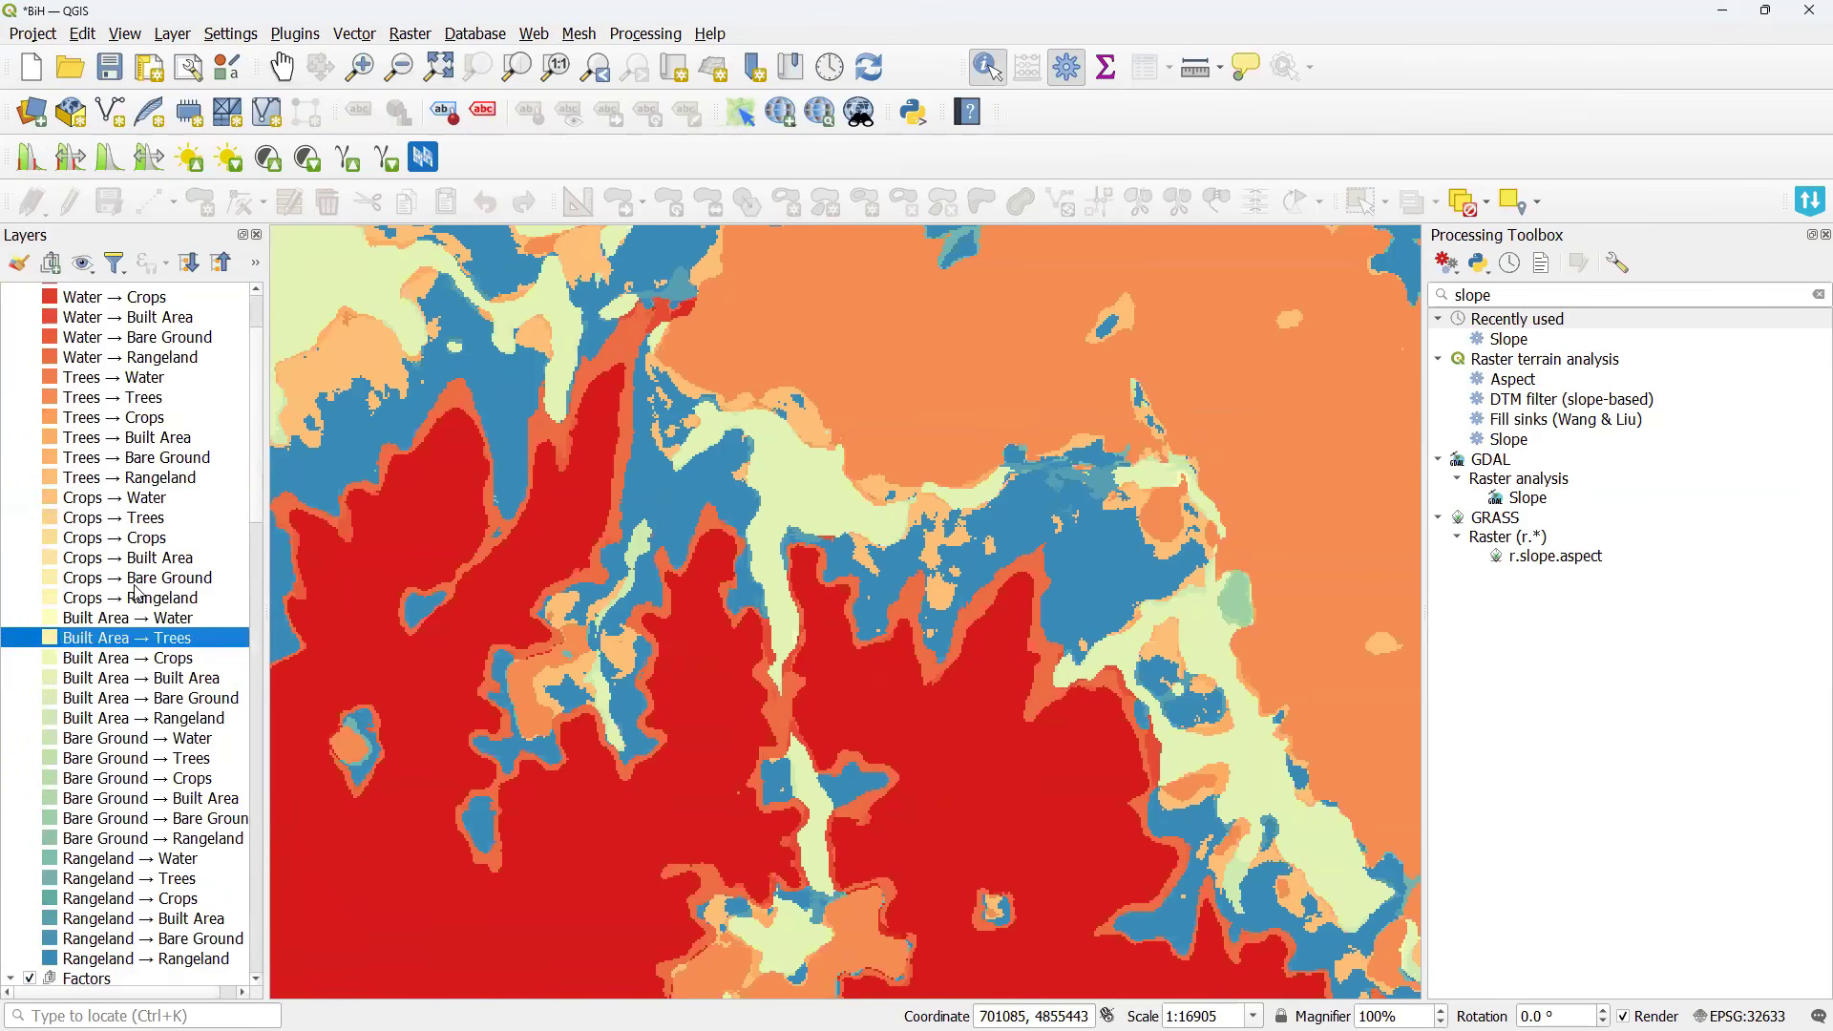
{"action": "scroll", "coordinate": [138, 594], "scroll_direction": "up", "scroll_amount": 2}
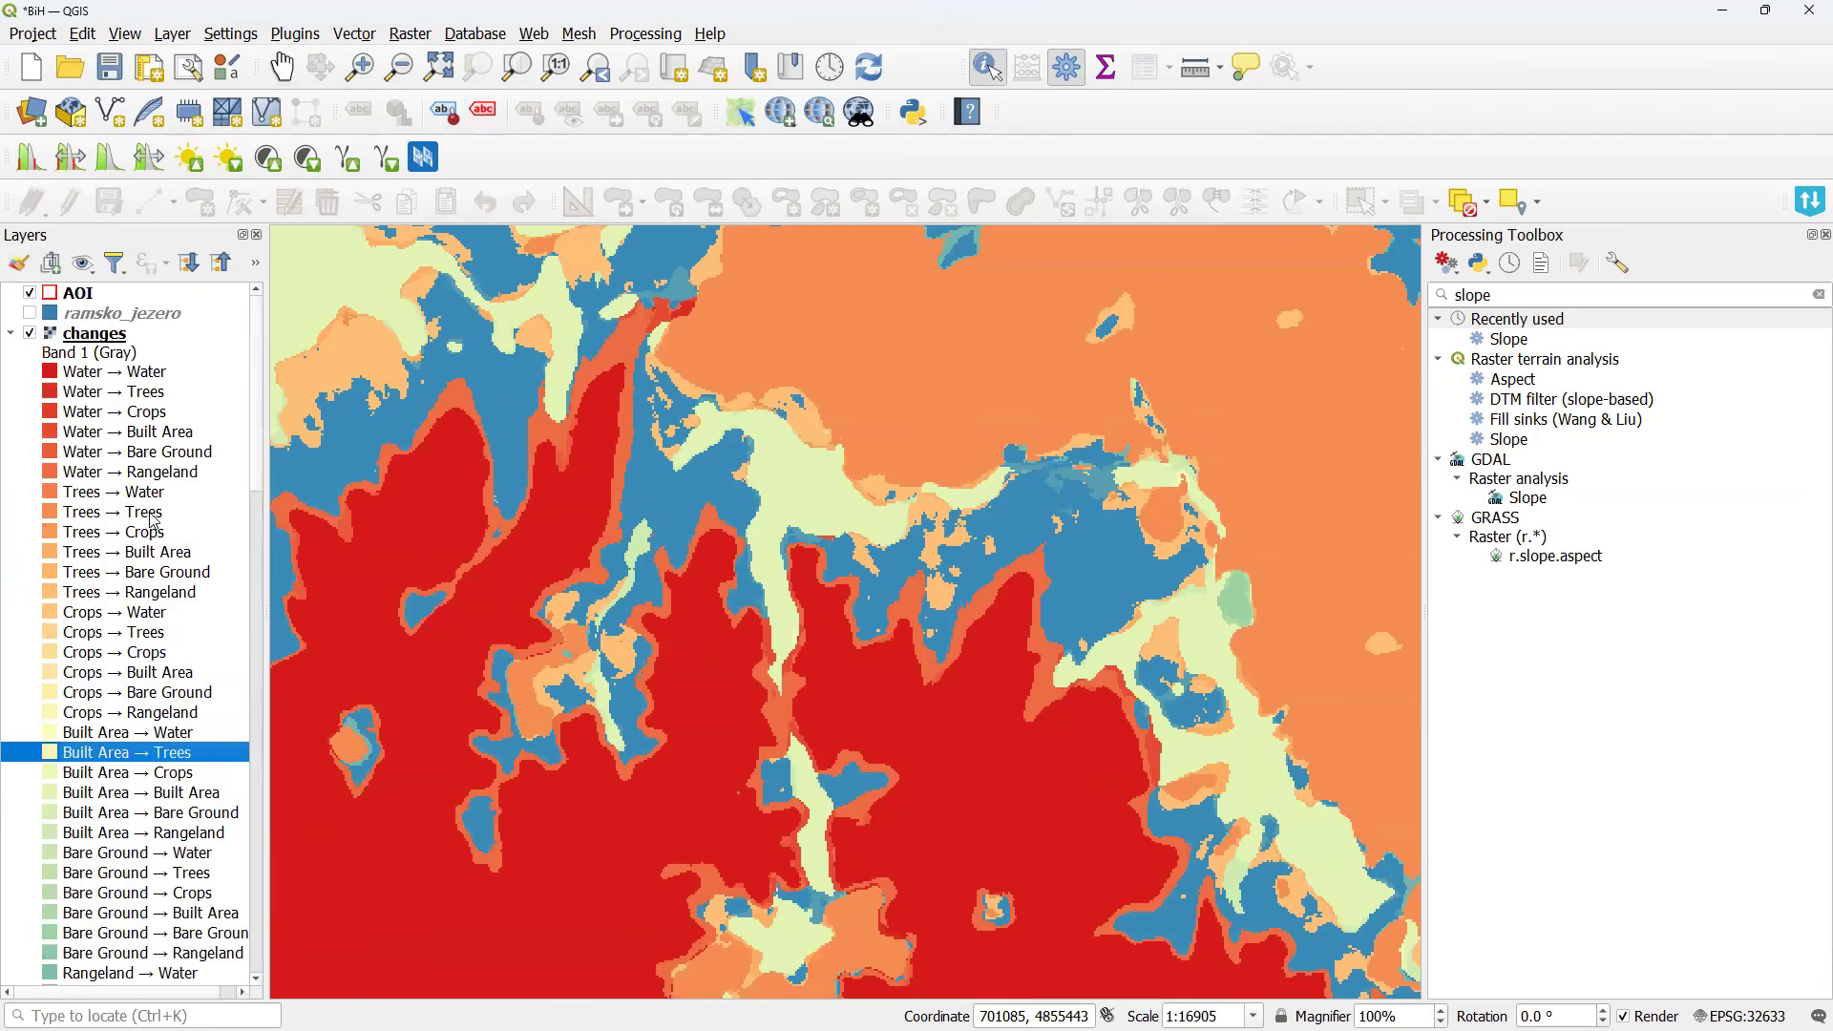
Create a raster attribute table for the changes layer from its current symbology, managed by the data provider.
{"action": "double_click", "coordinate": [95, 337]}
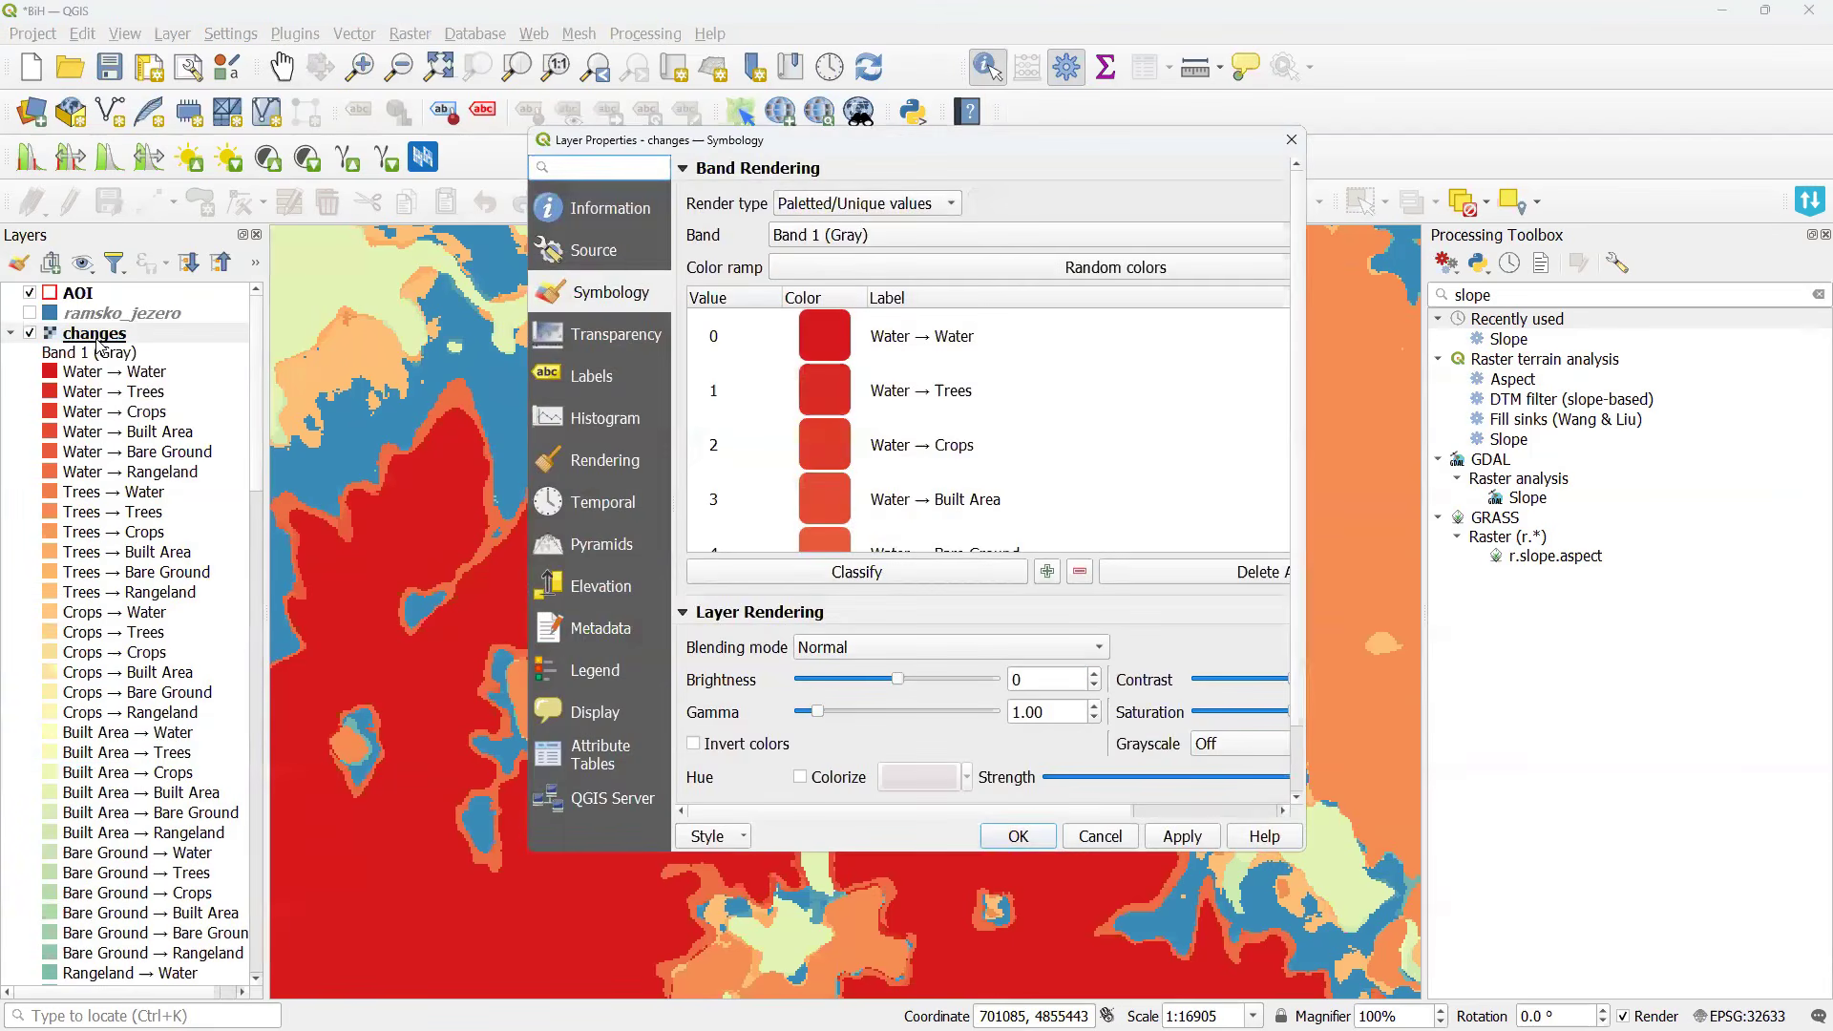
{"action": "left_click", "coordinate": [602, 760]}
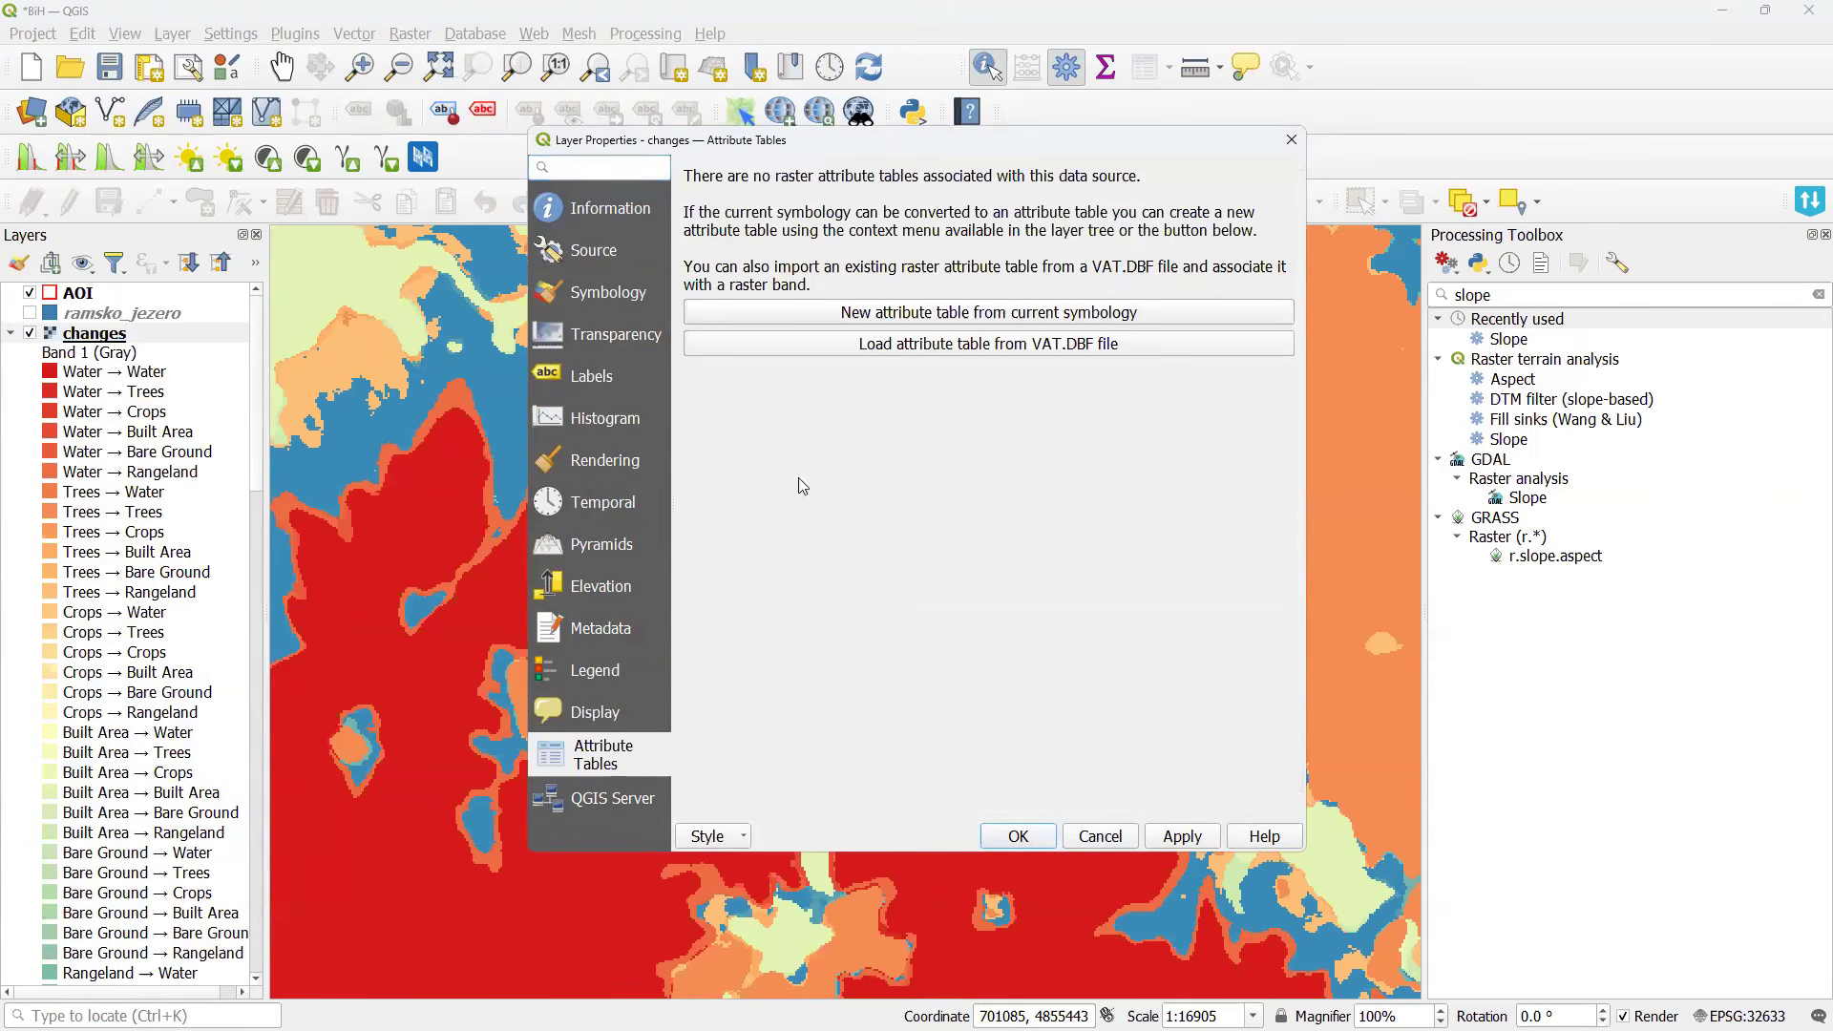
{"action": "left_click", "coordinate": [1059, 320]}
{"action": "left_click", "coordinate": [892, 597]}
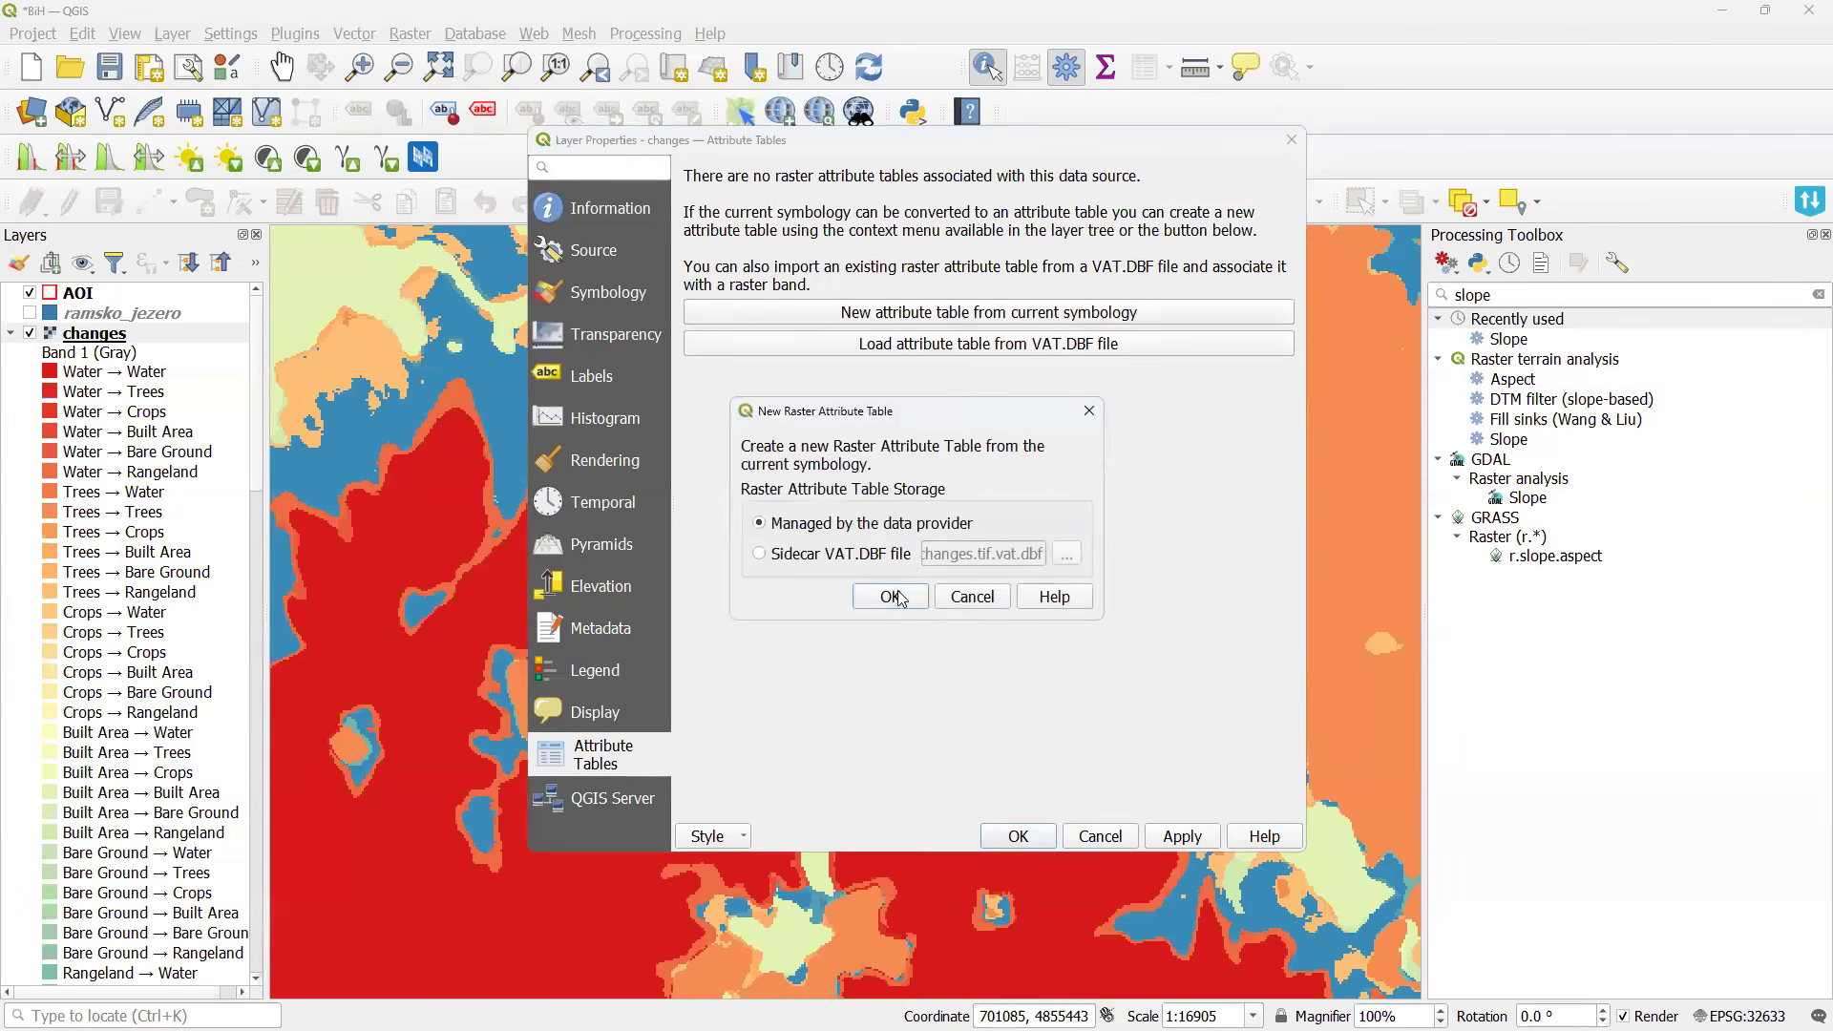
{"action": "left_click", "coordinate": [1073, 527]}
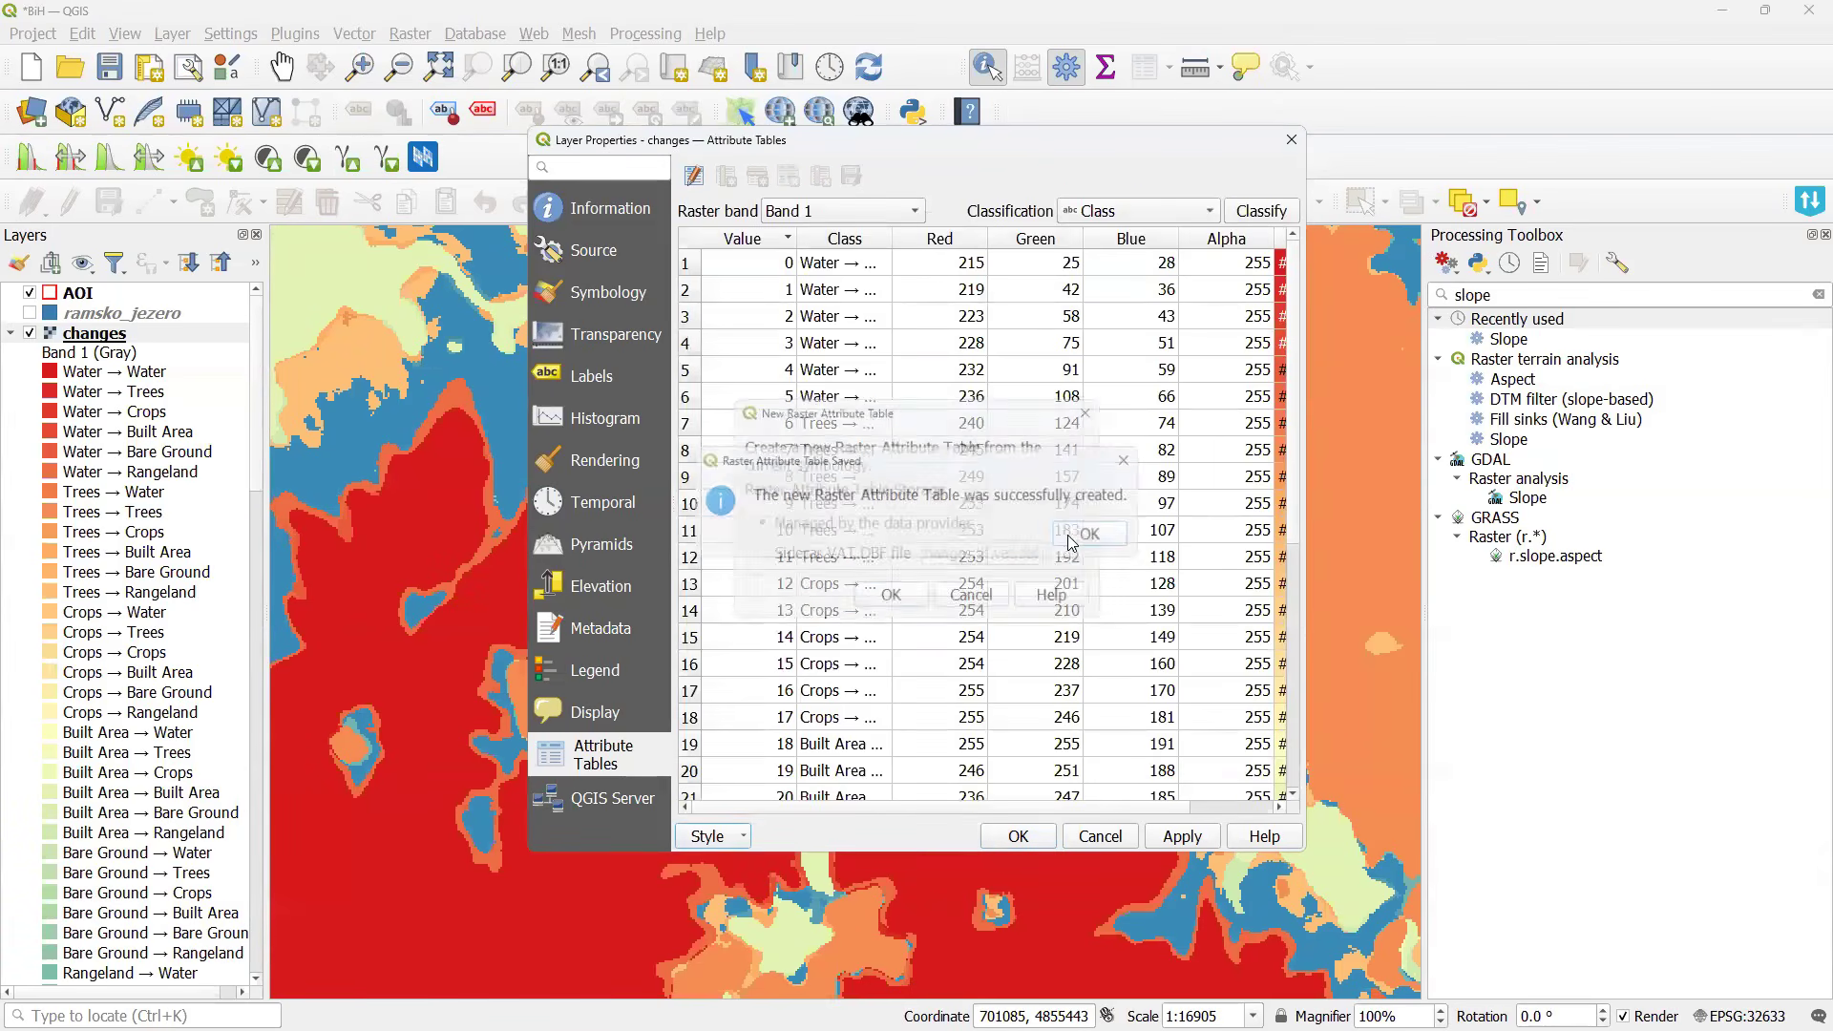
{"action": "left_click", "coordinate": [1018, 837]}
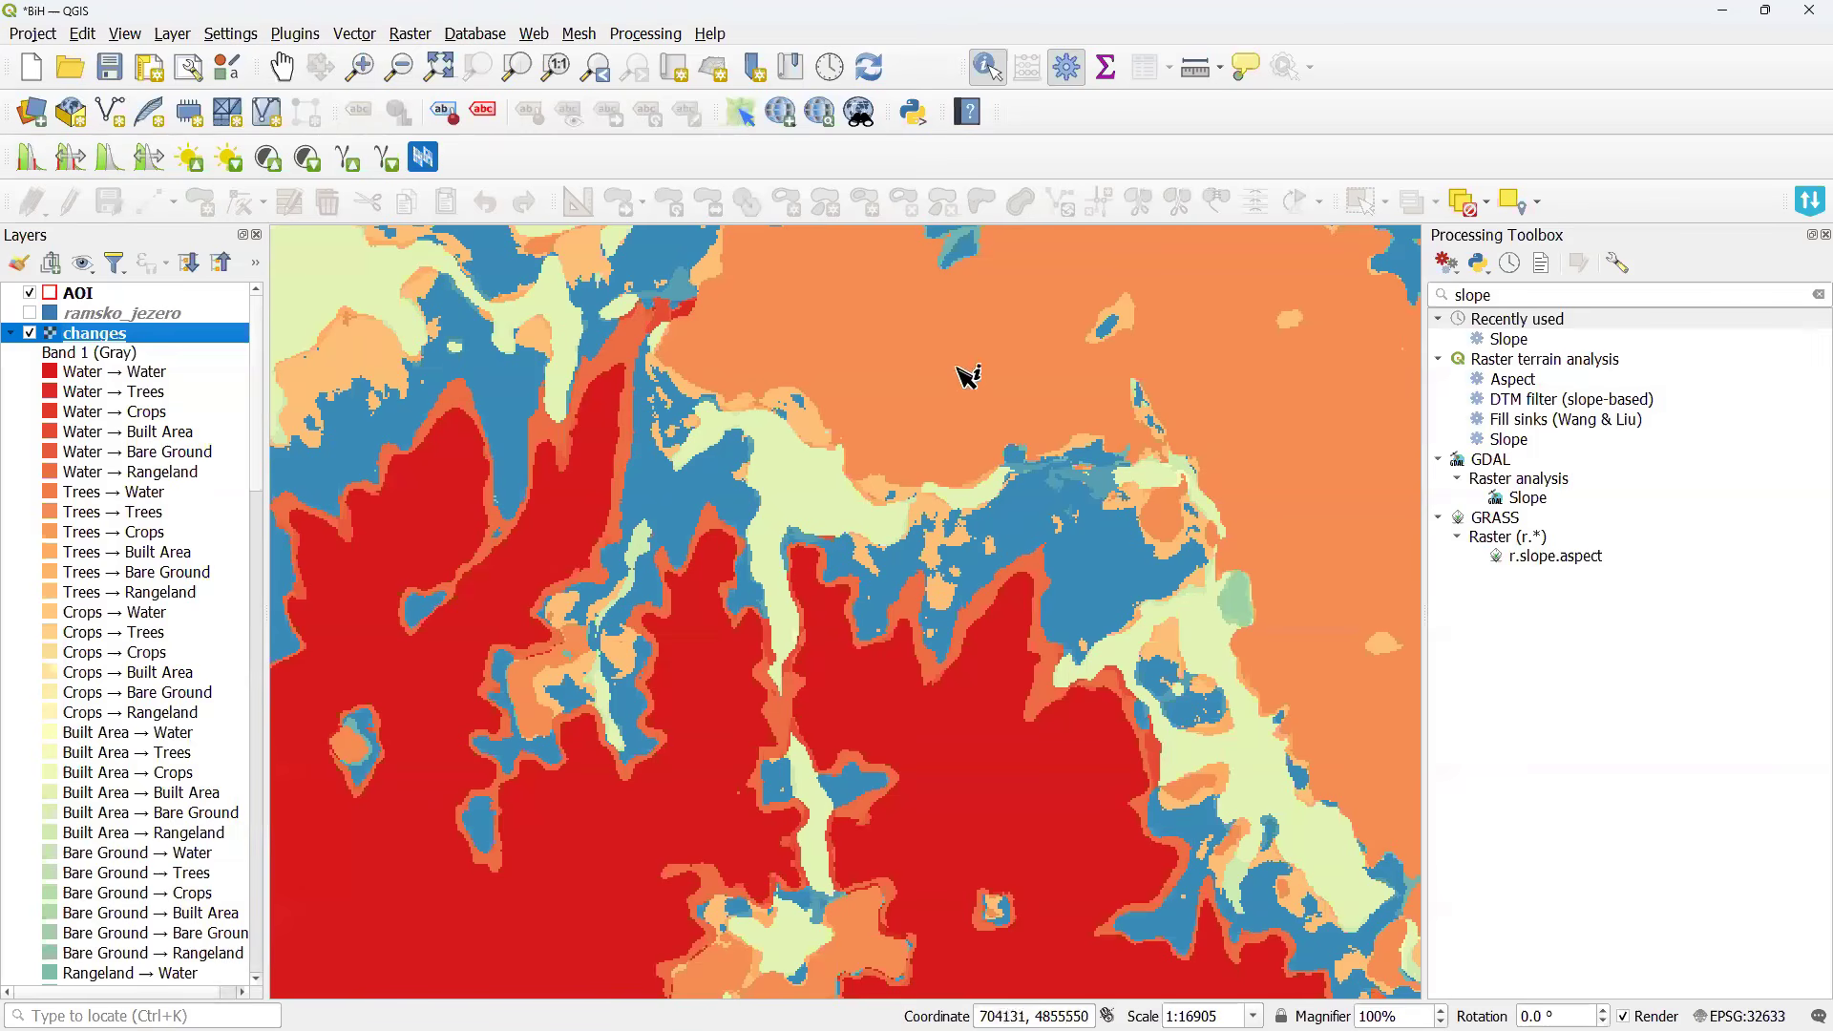
Identify the transition class of a changes pixel on the lake shore and float the identify results over the map.
{"action": "left_click_drag", "start_coordinate": [944, 544], "coordinate": [827, 507]}
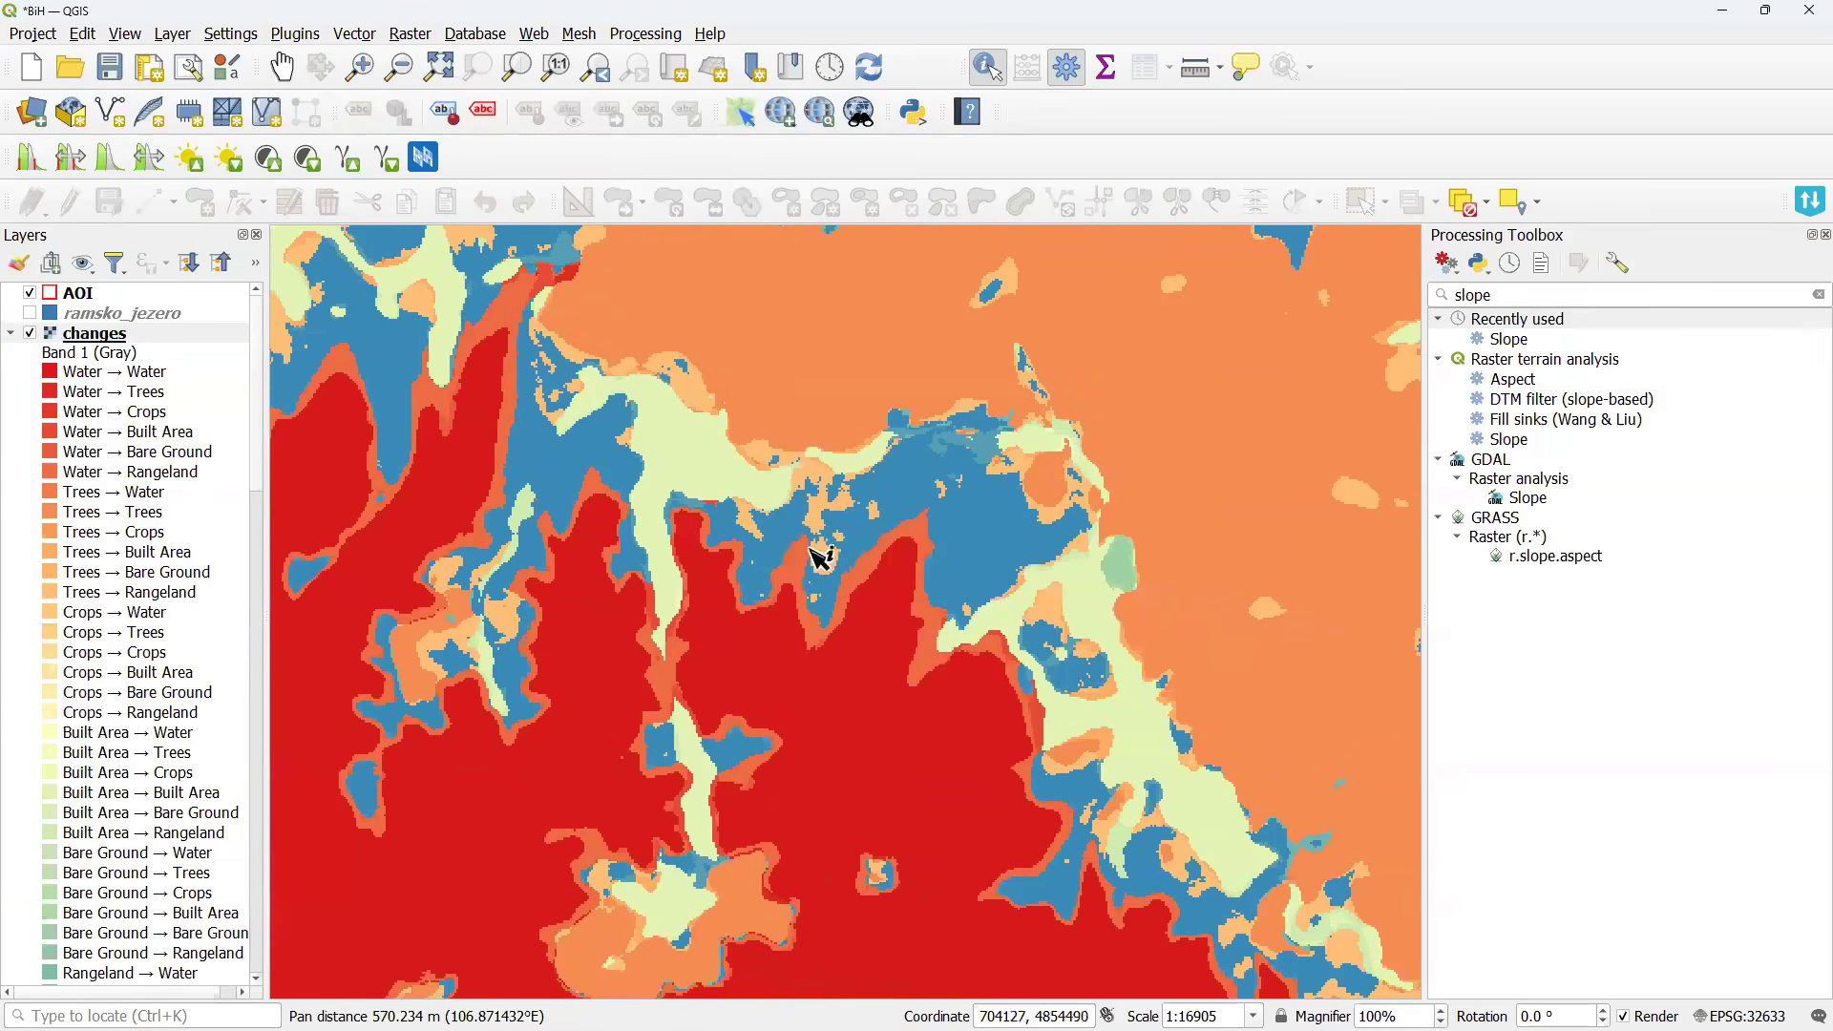
{"action": "left_click", "coordinate": [922, 532]}
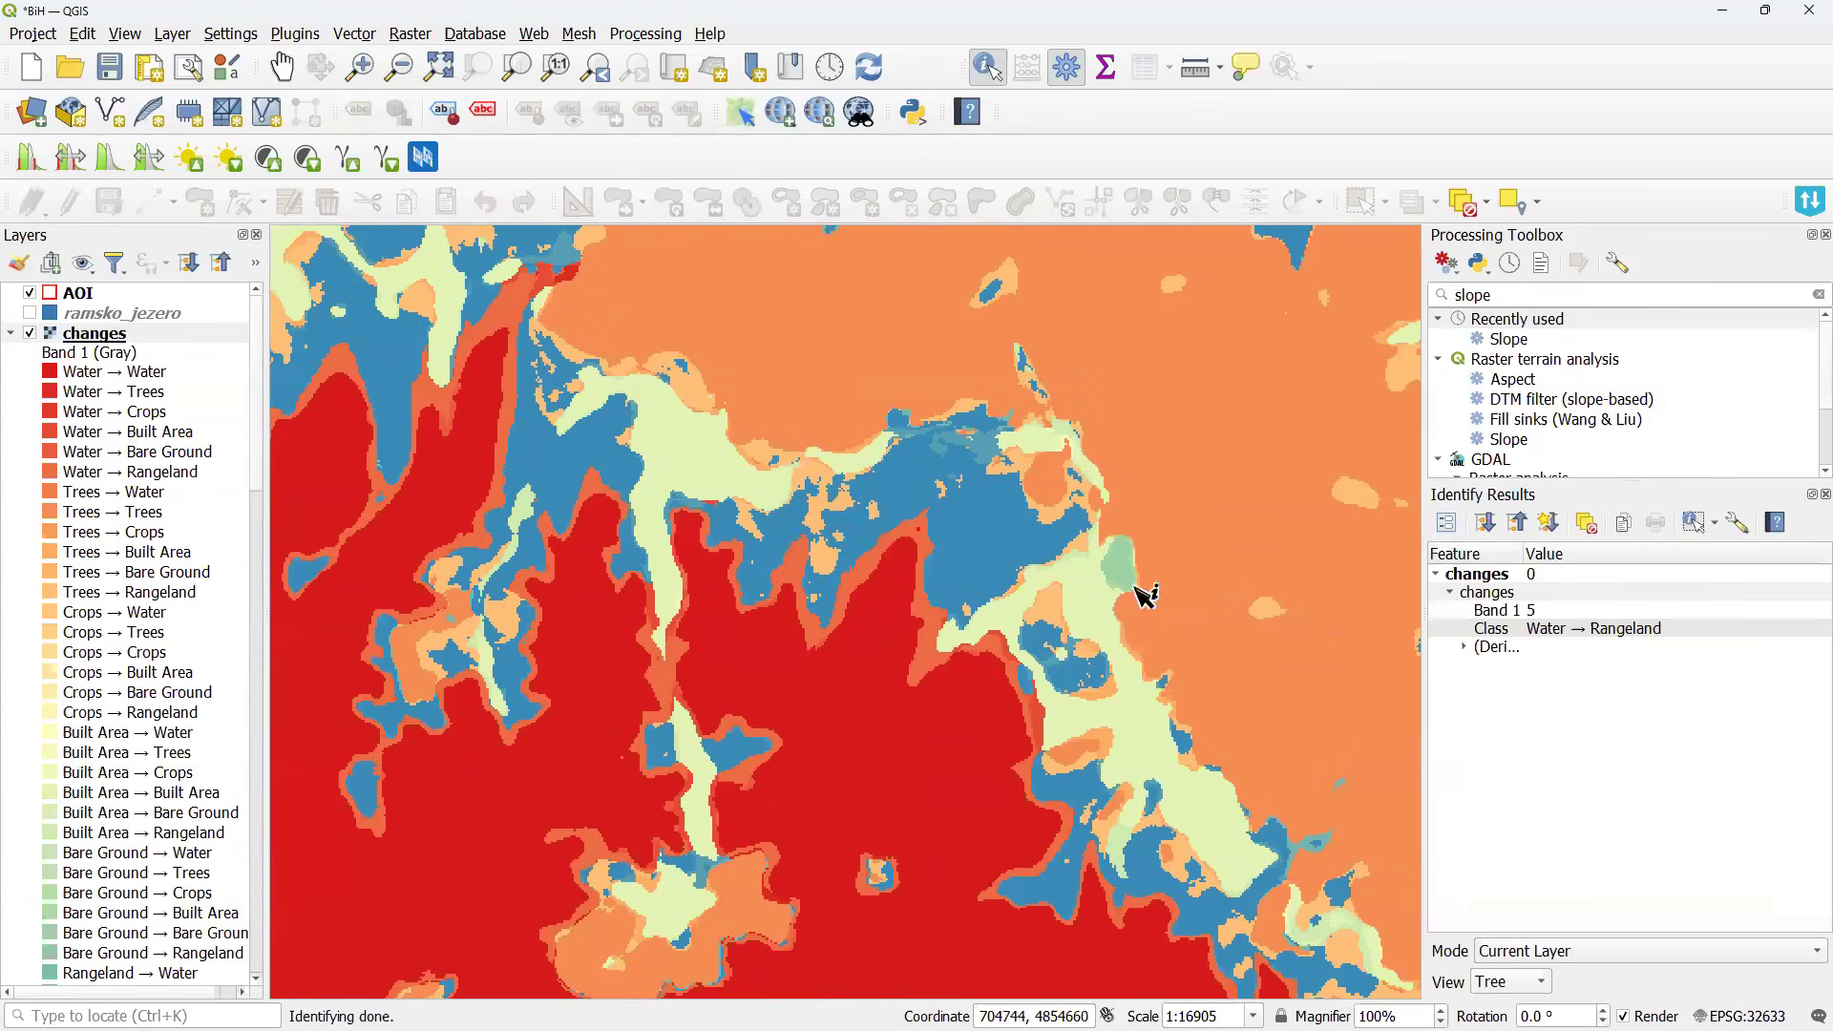
{"action": "left_click_drag", "start_coordinate": [1490, 495], "coordinate": [612, 379]}
{"action": "left_click", "coordinate": [730, 522]}
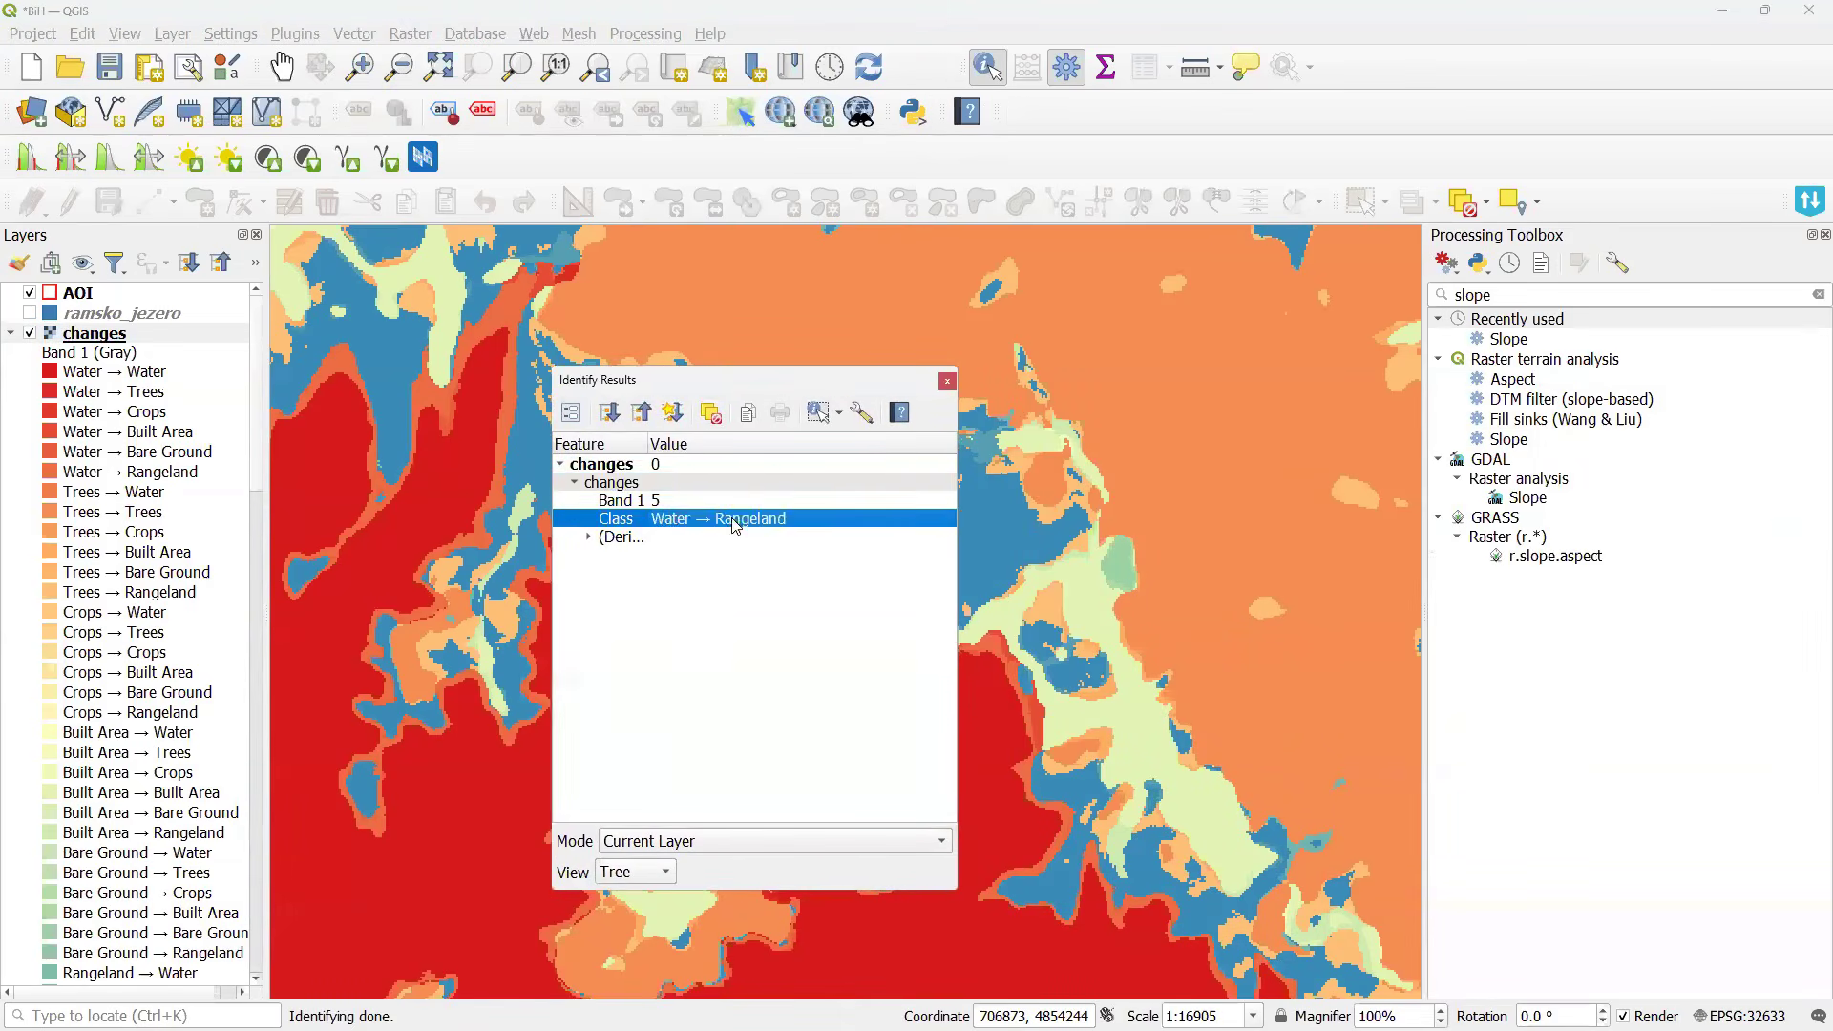
Identify the transition classes of two changes pixels inside and at the edge of the pale green built-up zone, and close the results.
{"action": "scroll", "coordinate": [1027, 582], "scroll_direction": "up", "scroll_amount": 1}
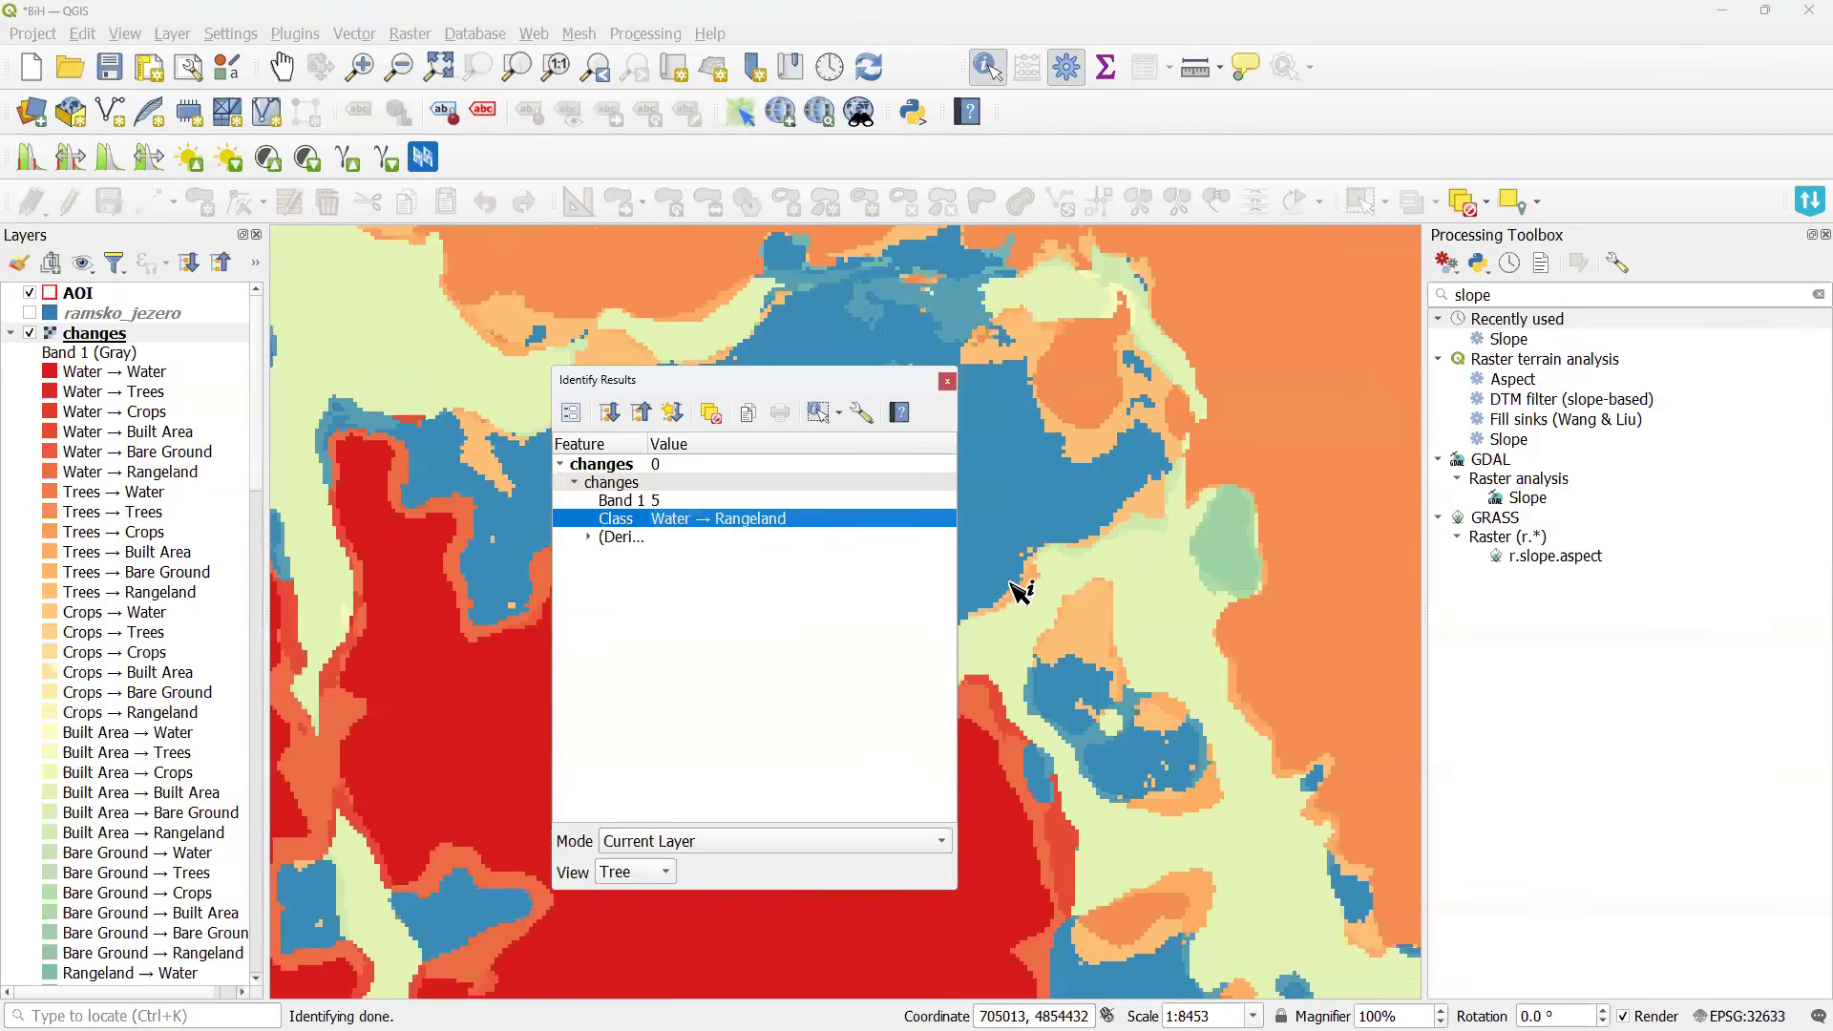
{"action": "scroll", "coordinate": [1046, 563], "scroll_direction": "up", "scroll_amount": 1}
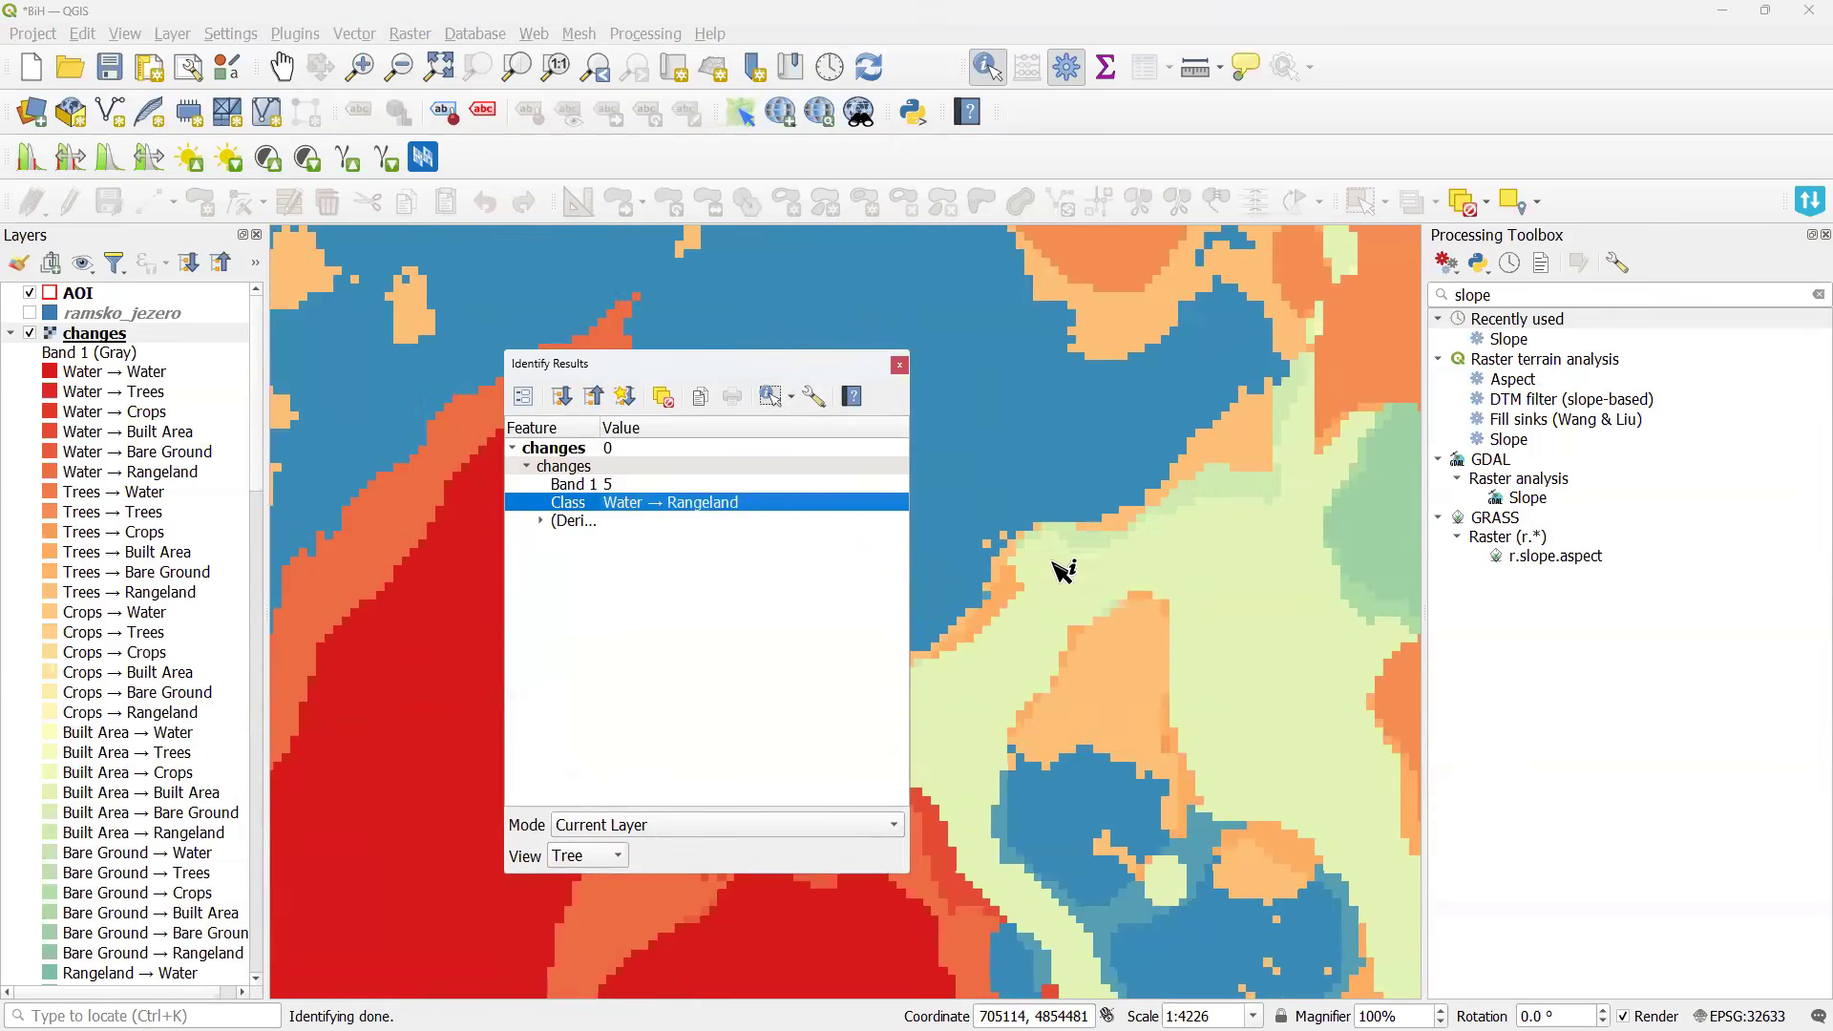
{"action": "left_click", "coordinate": [1054, 561]}
{"action": "scroll", "coordinate": [1060, 565], "scroll_direction": "up", "scroll_amount": 1}
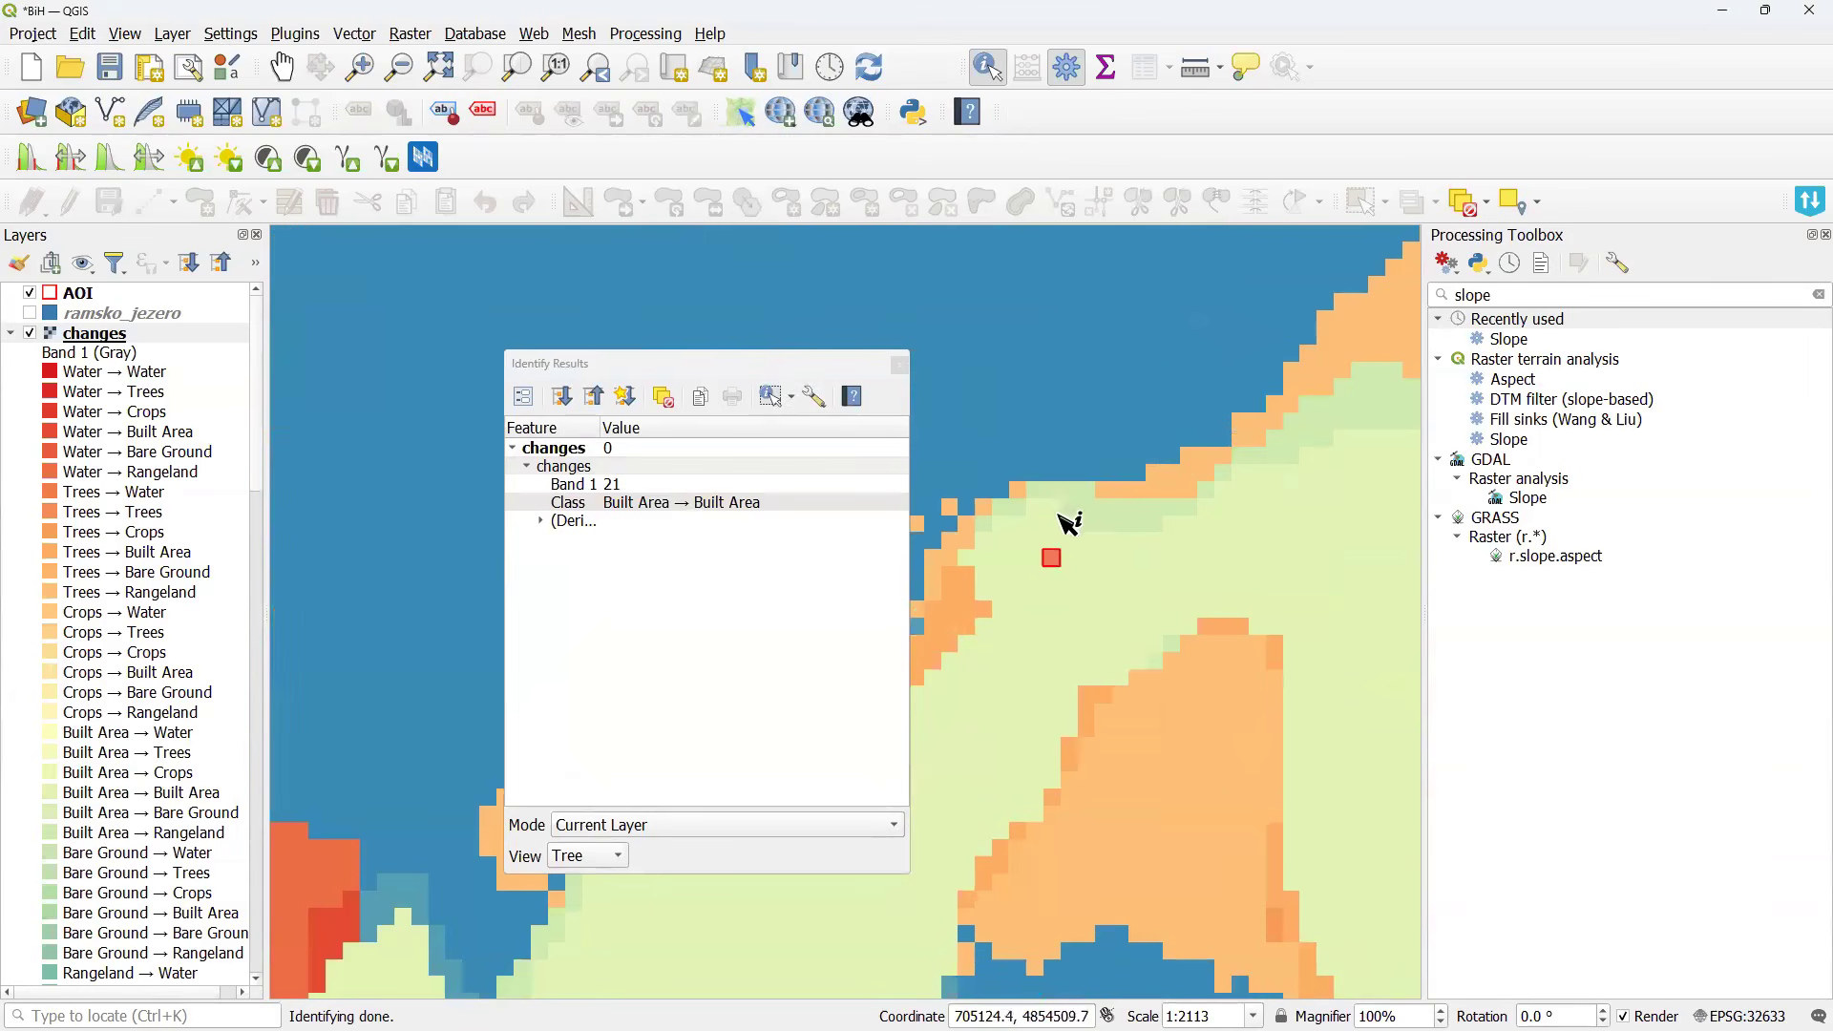
{"action": "left_click", "coordinate": [1018, 507]}
{"action": "left_click", "coordinate": [711, 506]}
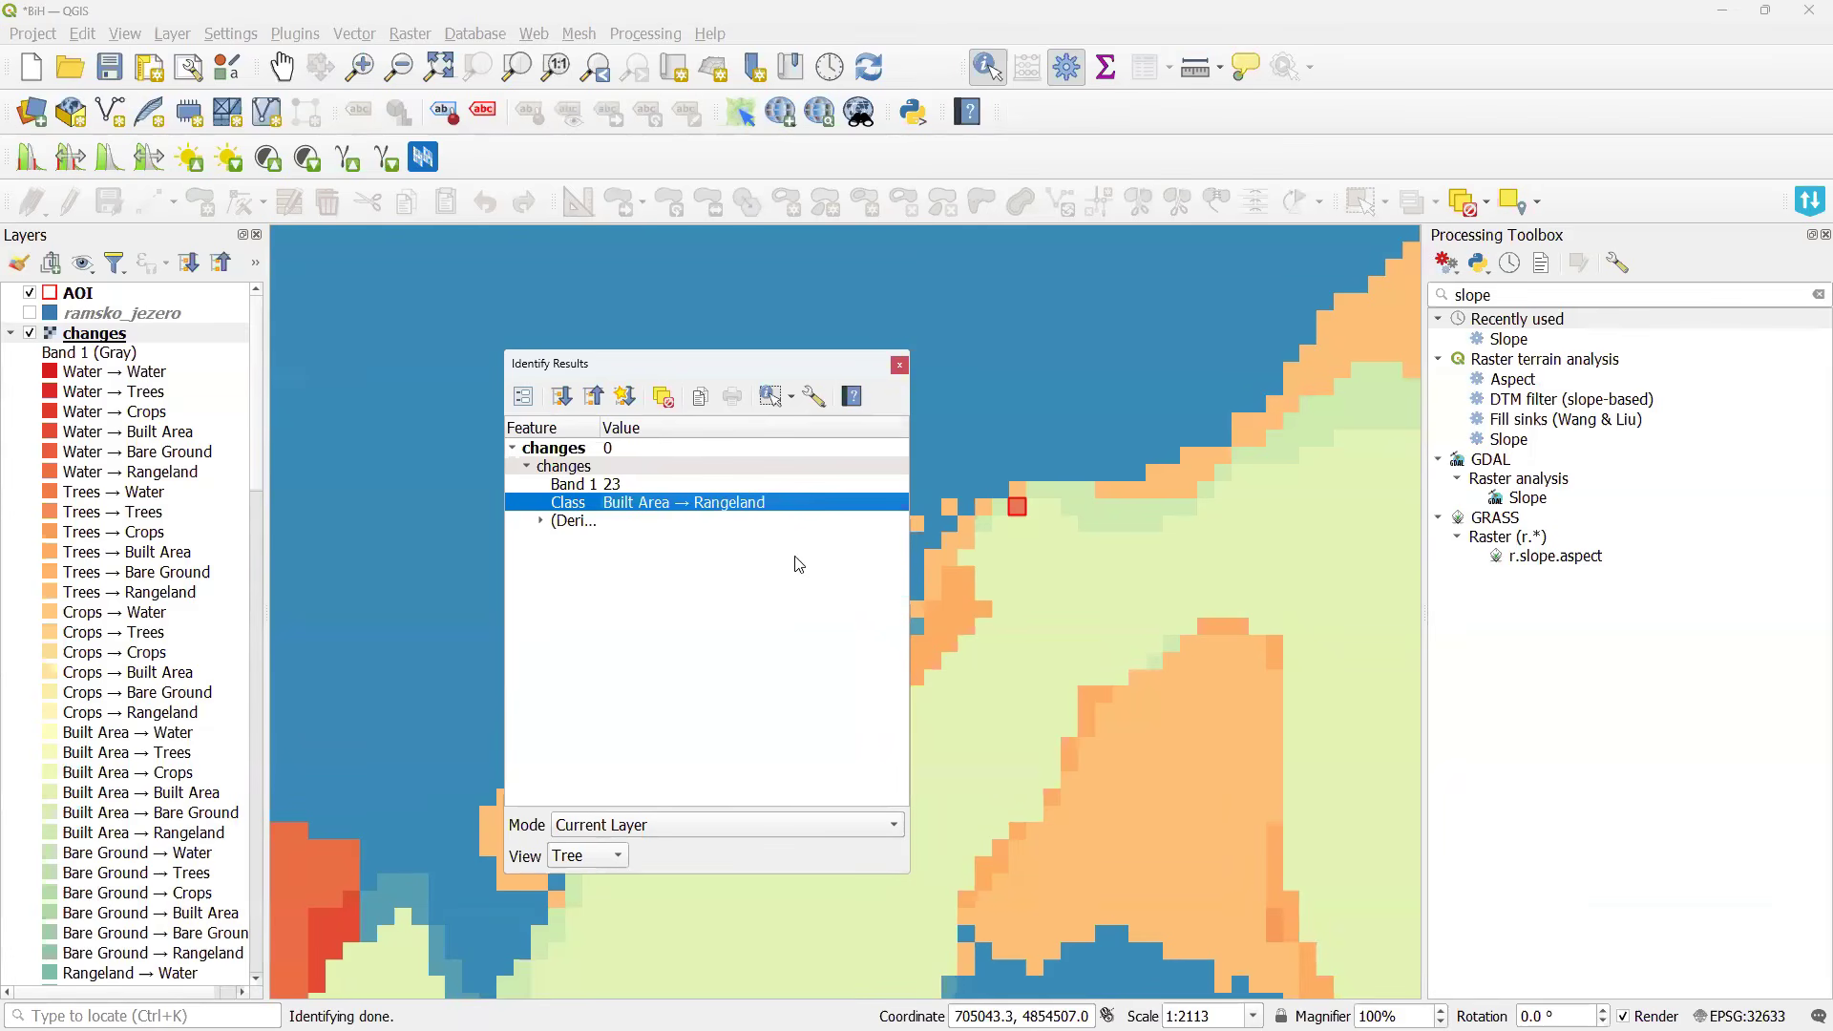
{"action": "left_click", "coordinate": [902, 364]}
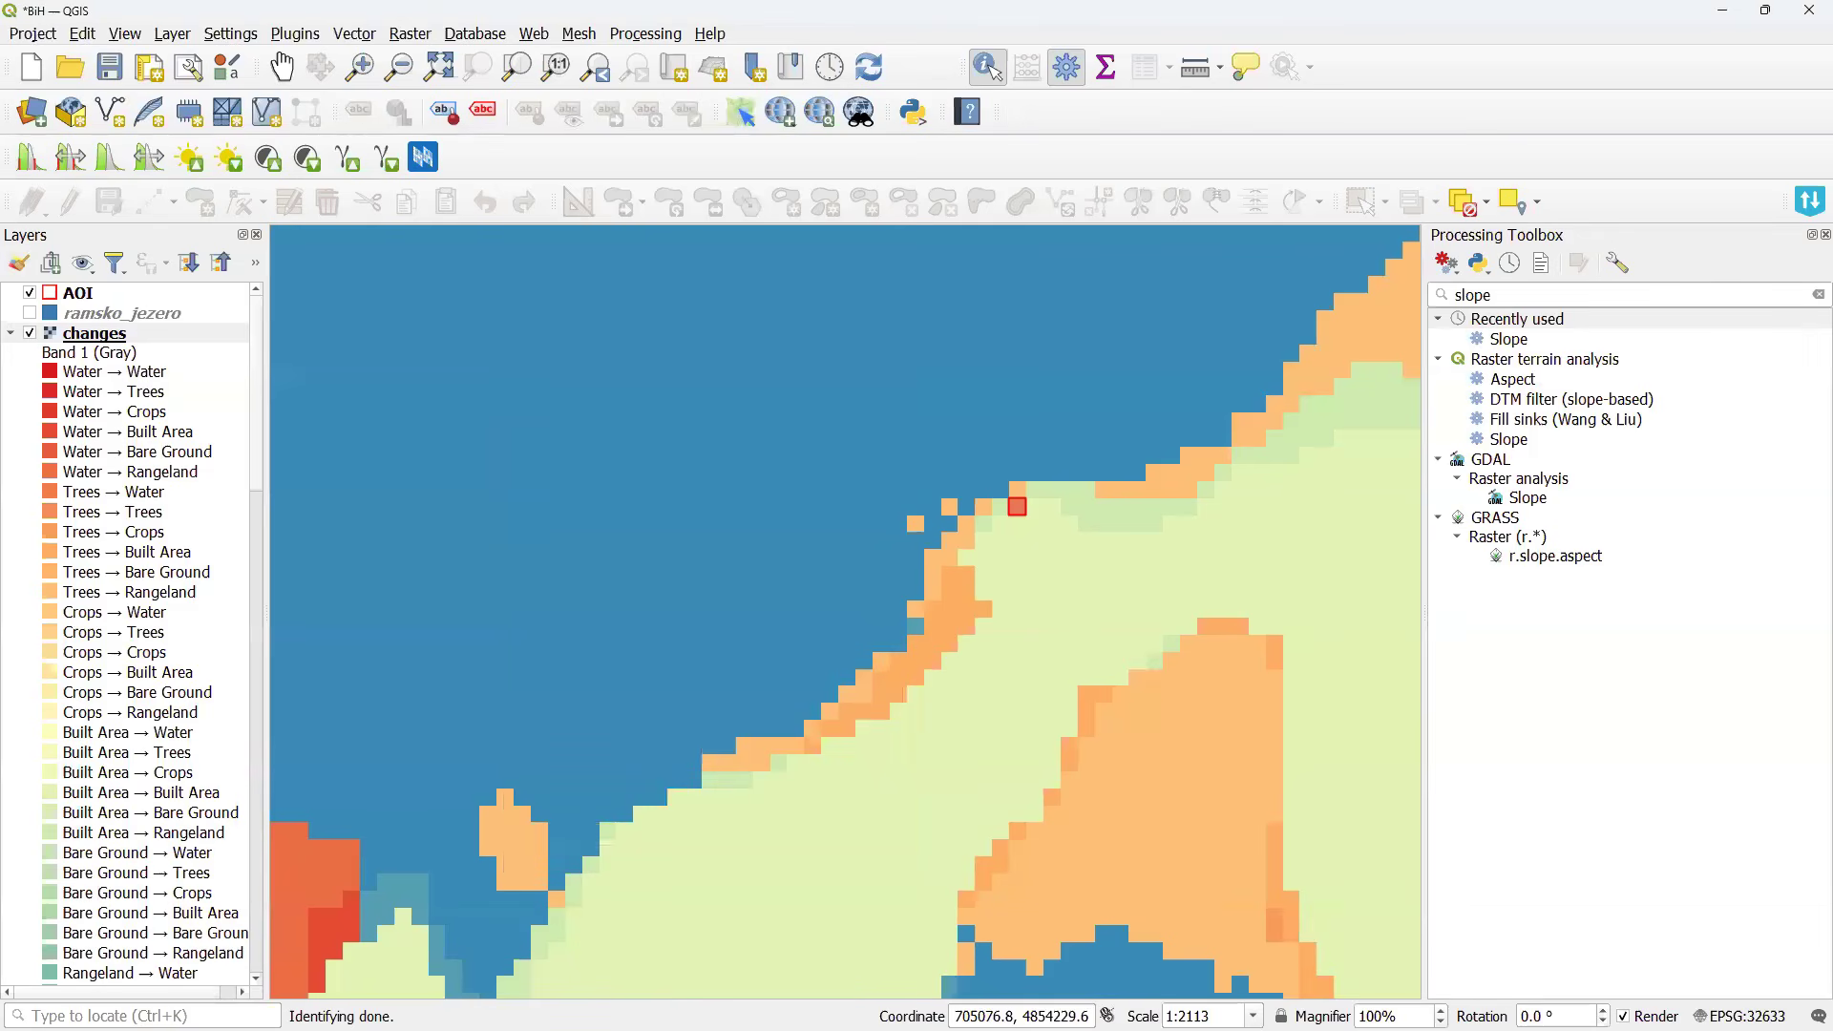
Return to MOLUSCE, open transition potential modelling and choose the Artificial Neural Network (Multi-layer Perceptron) method.
{"action": "key", "text": "alt+Tab"}
{"action": "key", "text": "alt+Tab"}
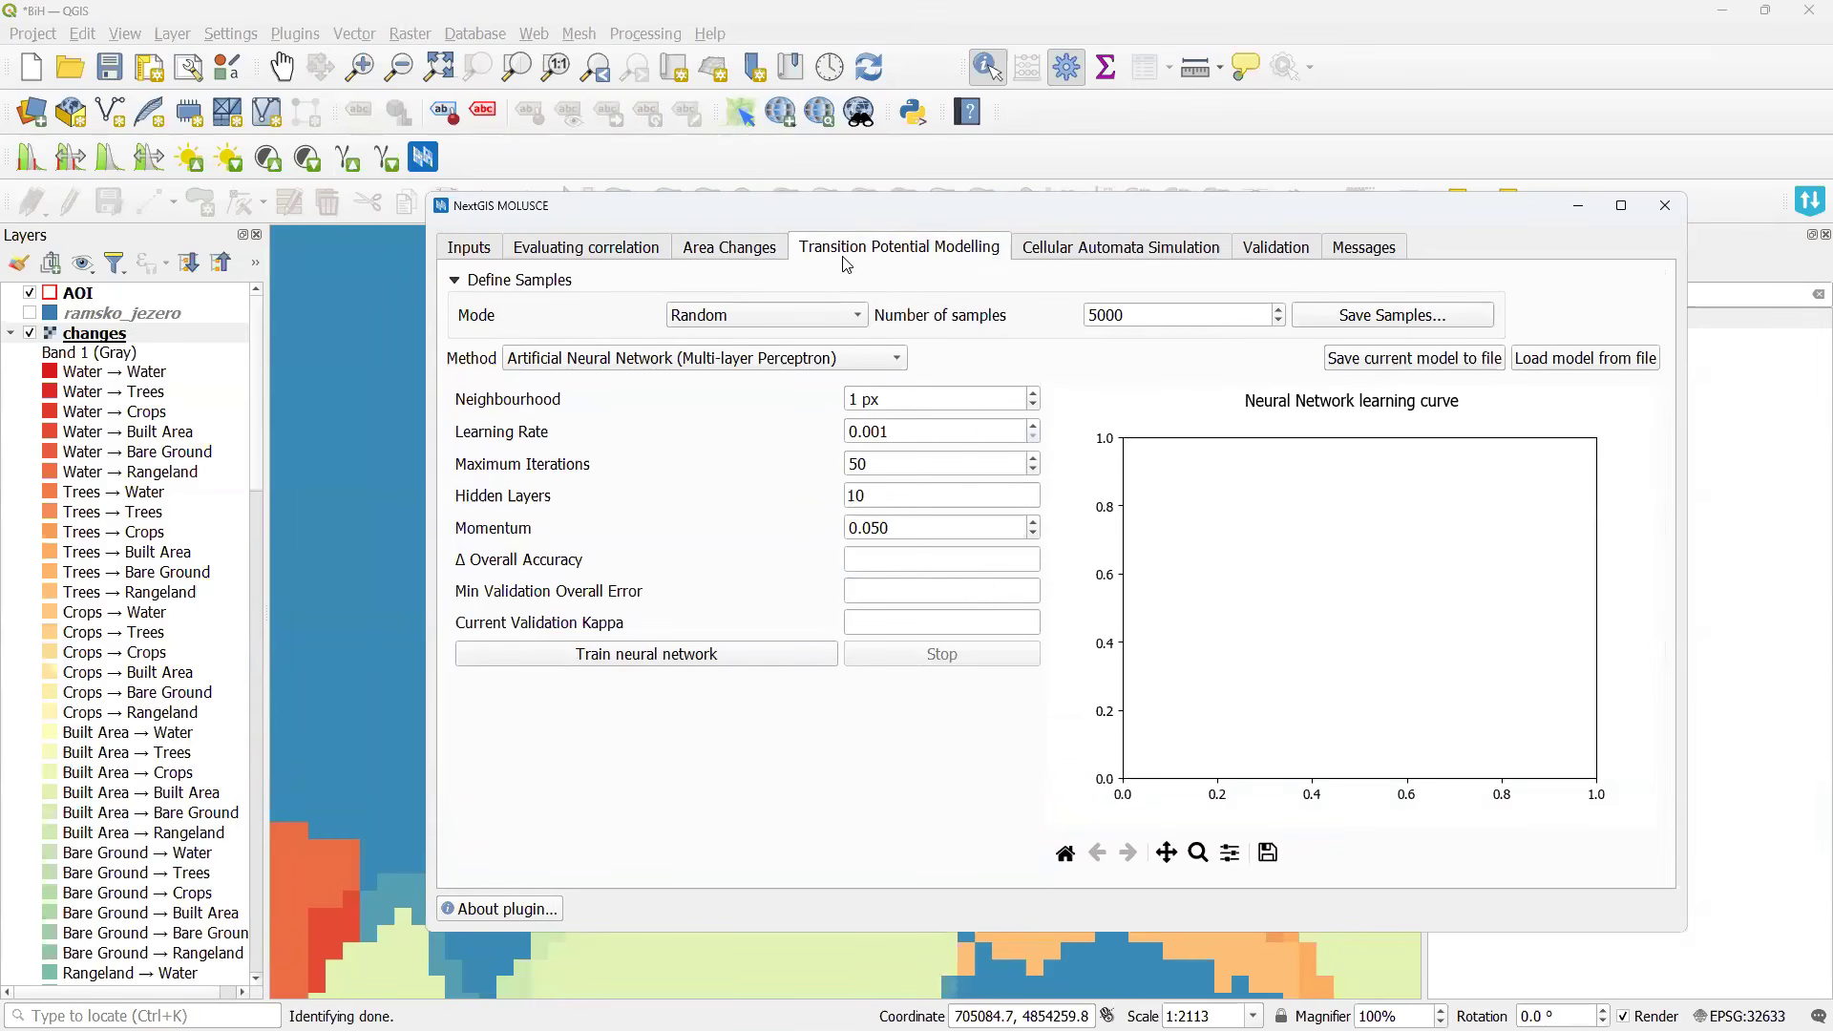
{"action": "left_click", "coordinate": [585, 358]}
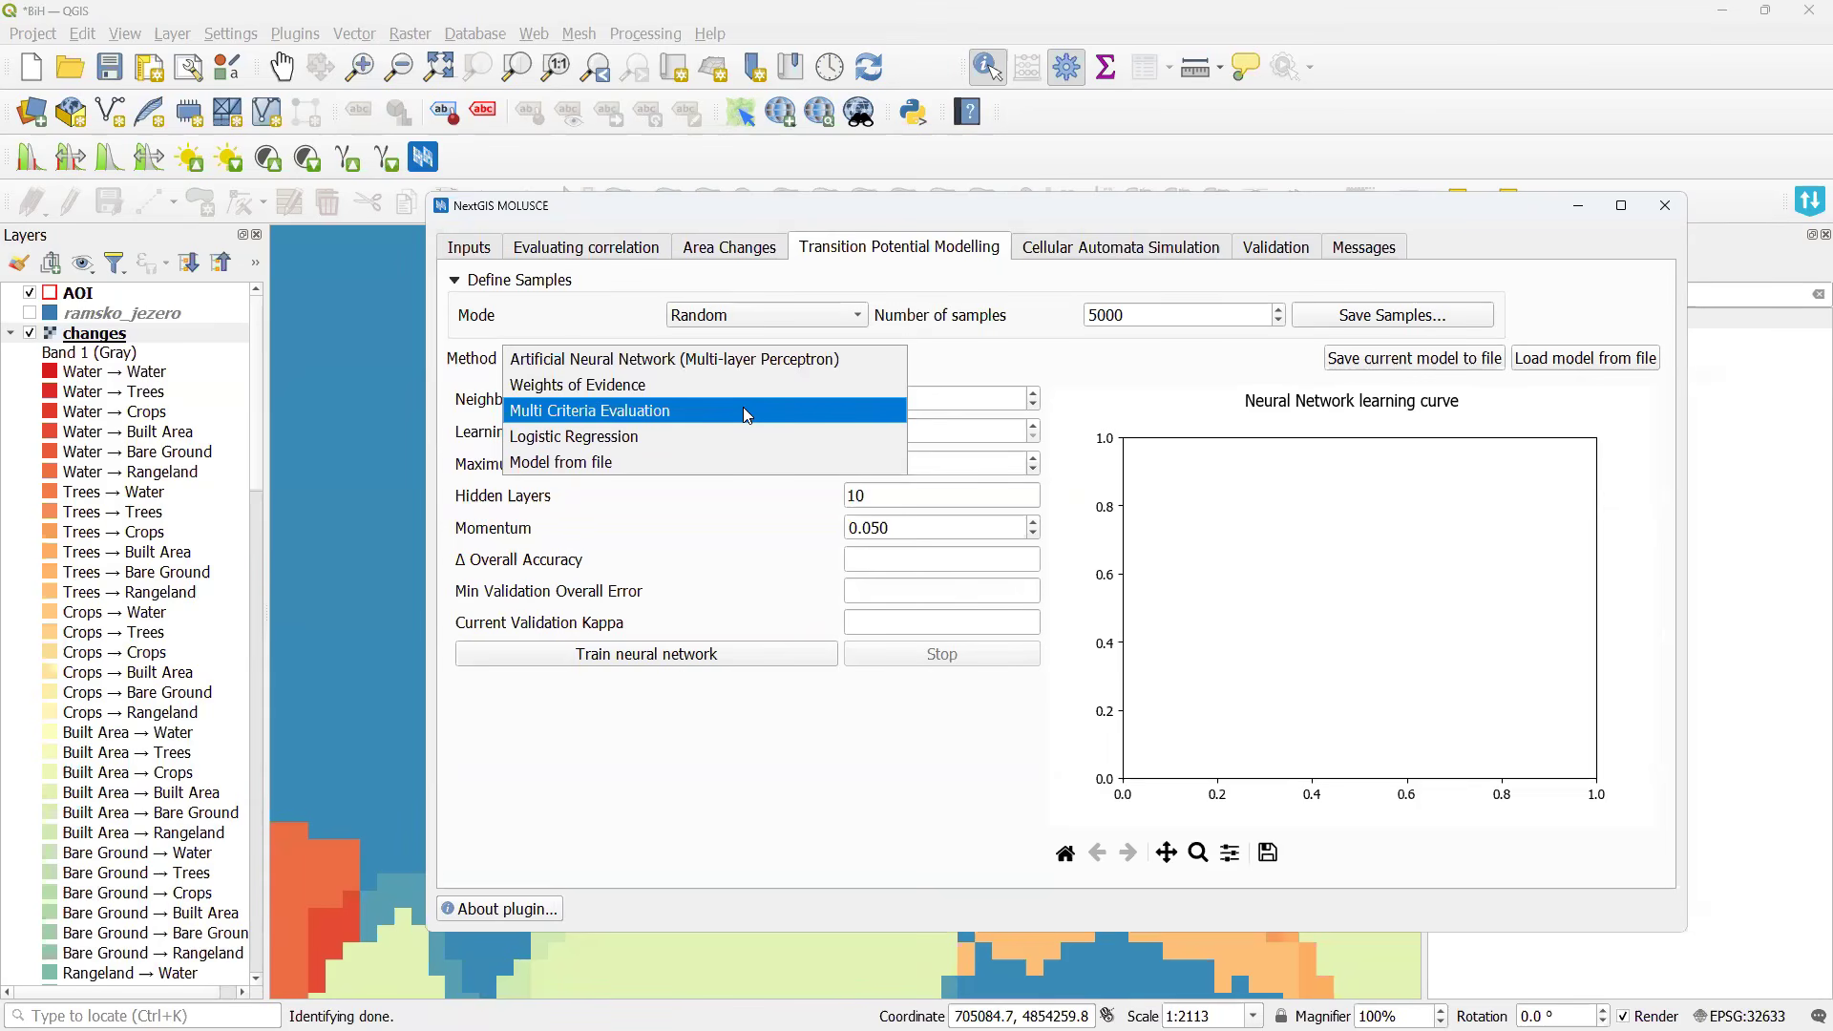
{"action": "left_click", "coordinate": [671, 361]}
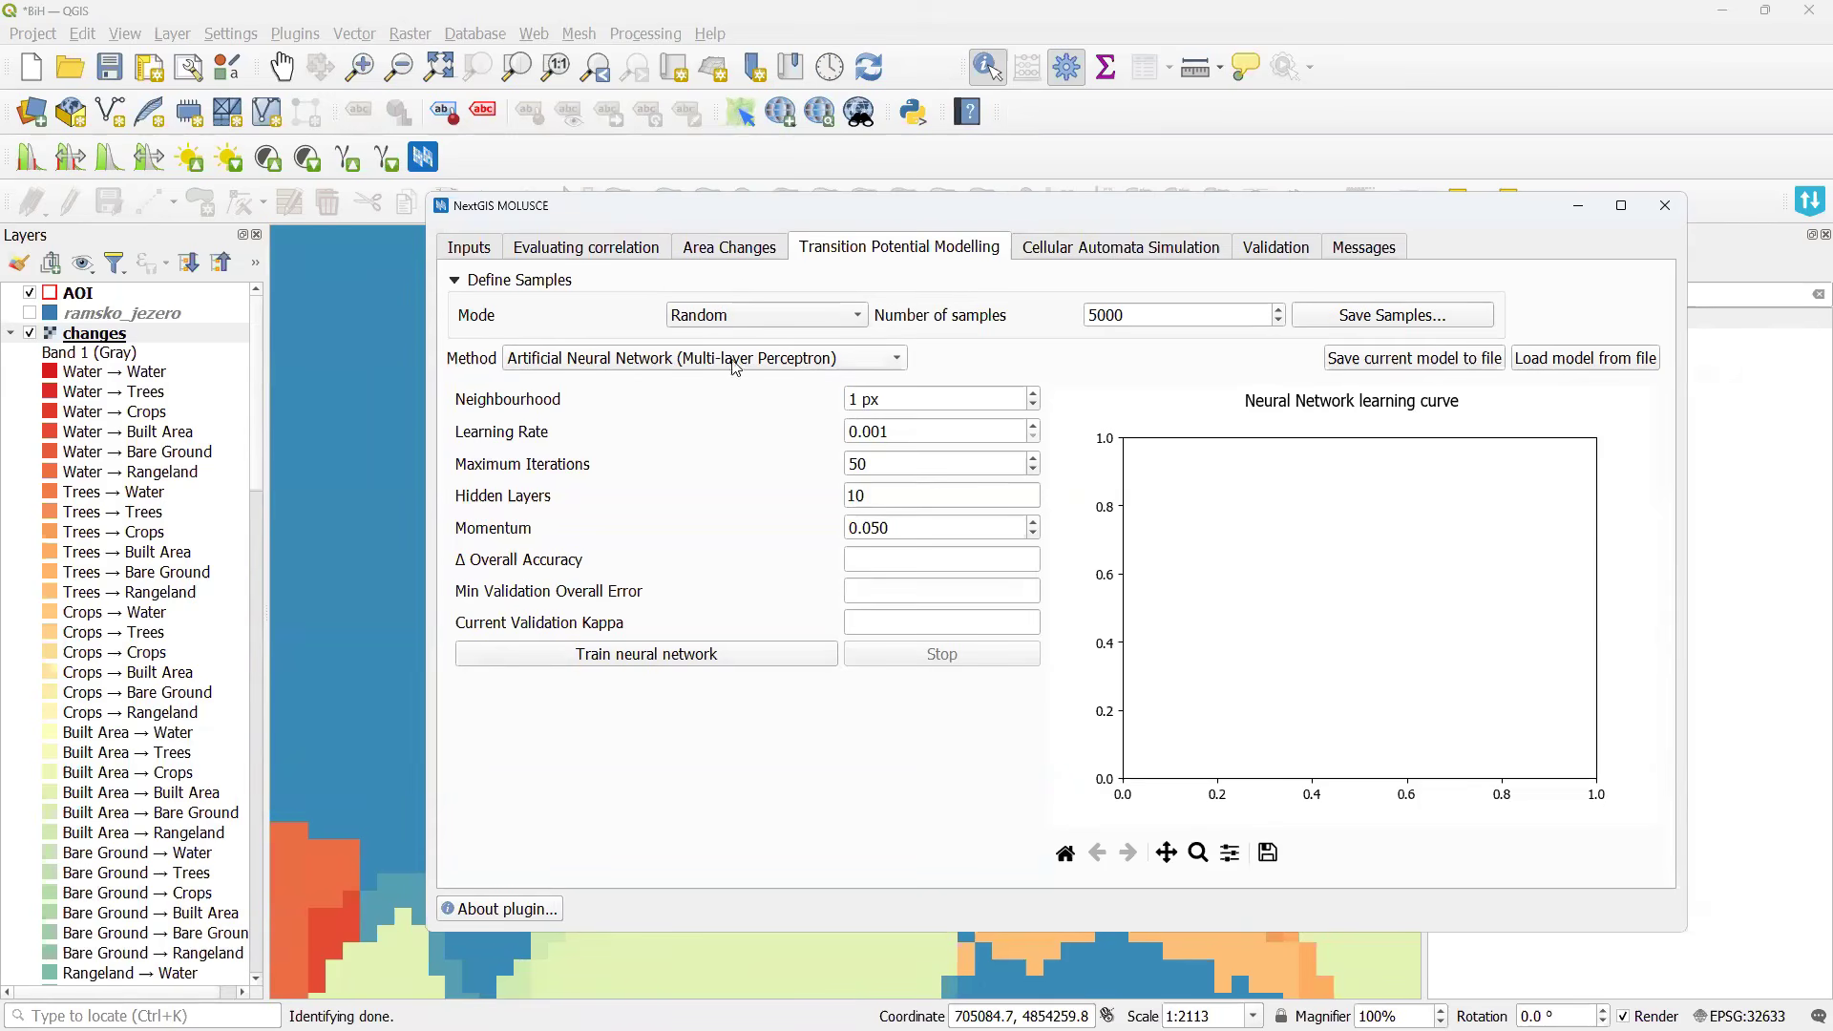
{"action": "key", "text": "alt+Tab"}
{"action": "left_click", "coordinate": [1111, 588]}
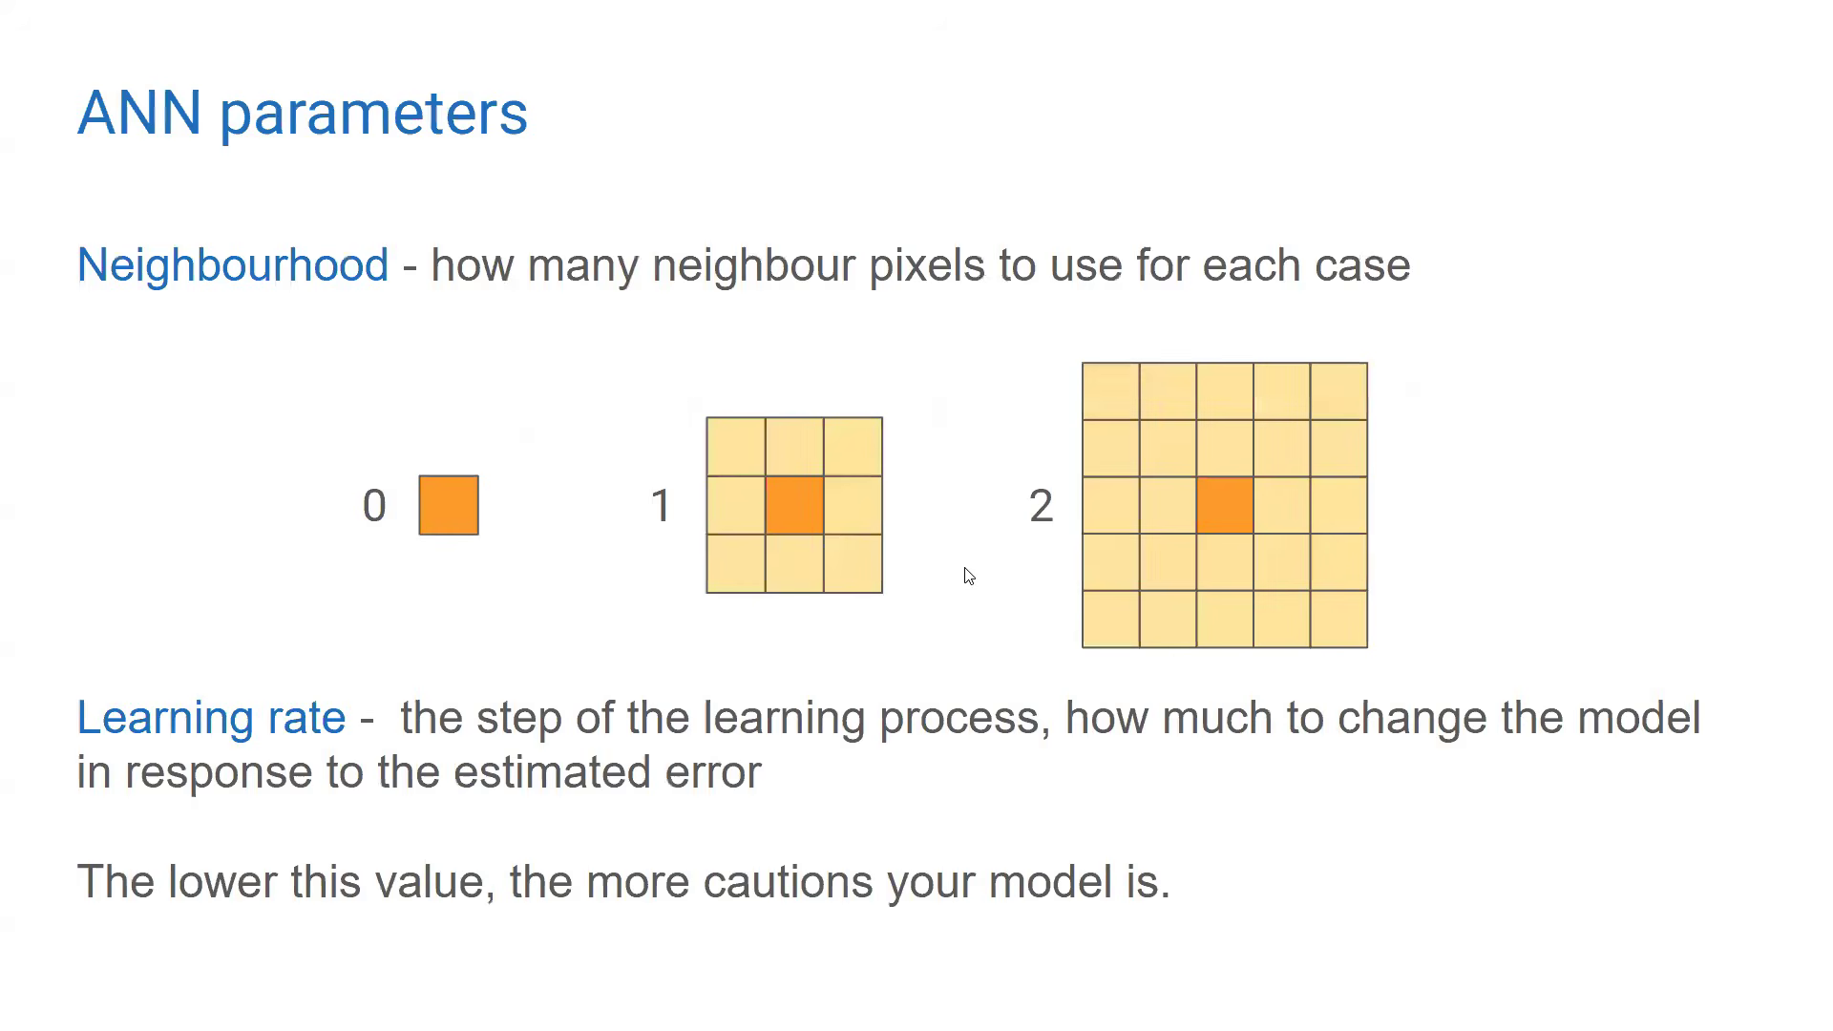
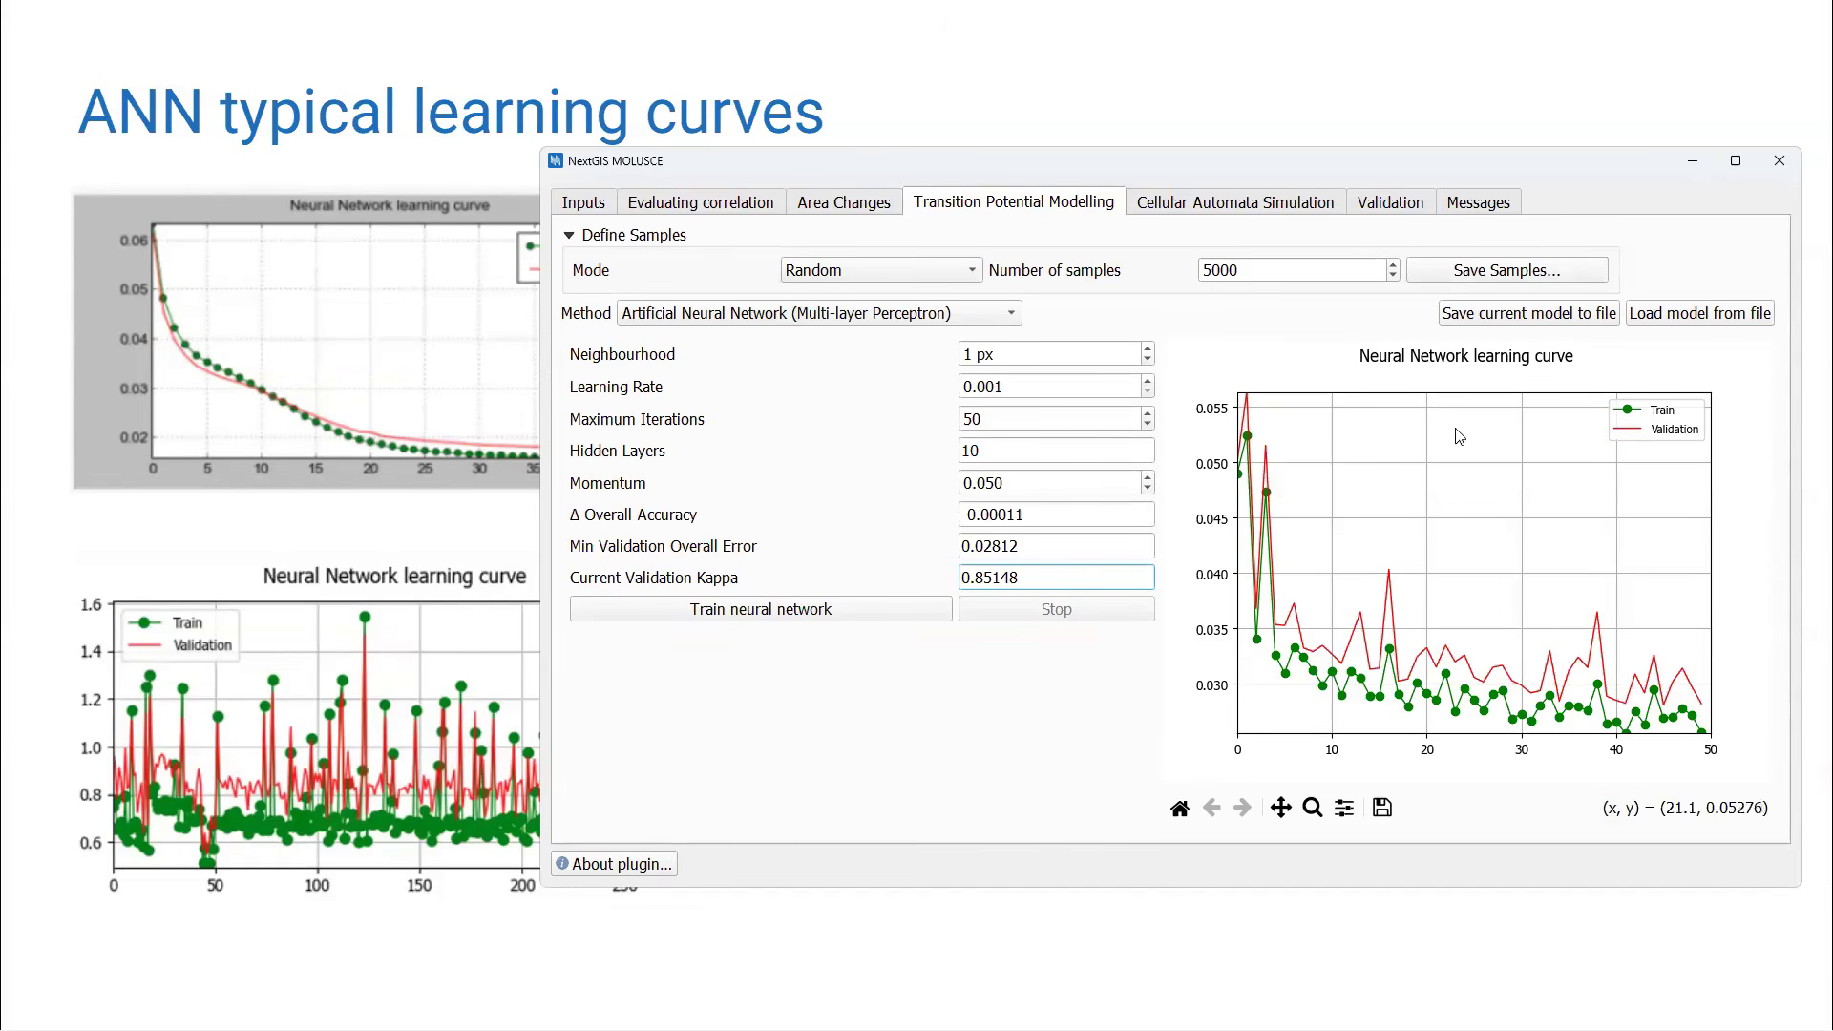
Save the trained neural network model to the process folder as ann_1.
{"action": "left_click_drag", "start_coordinate": [1438, 170], "coordinate": [1221, 157]}
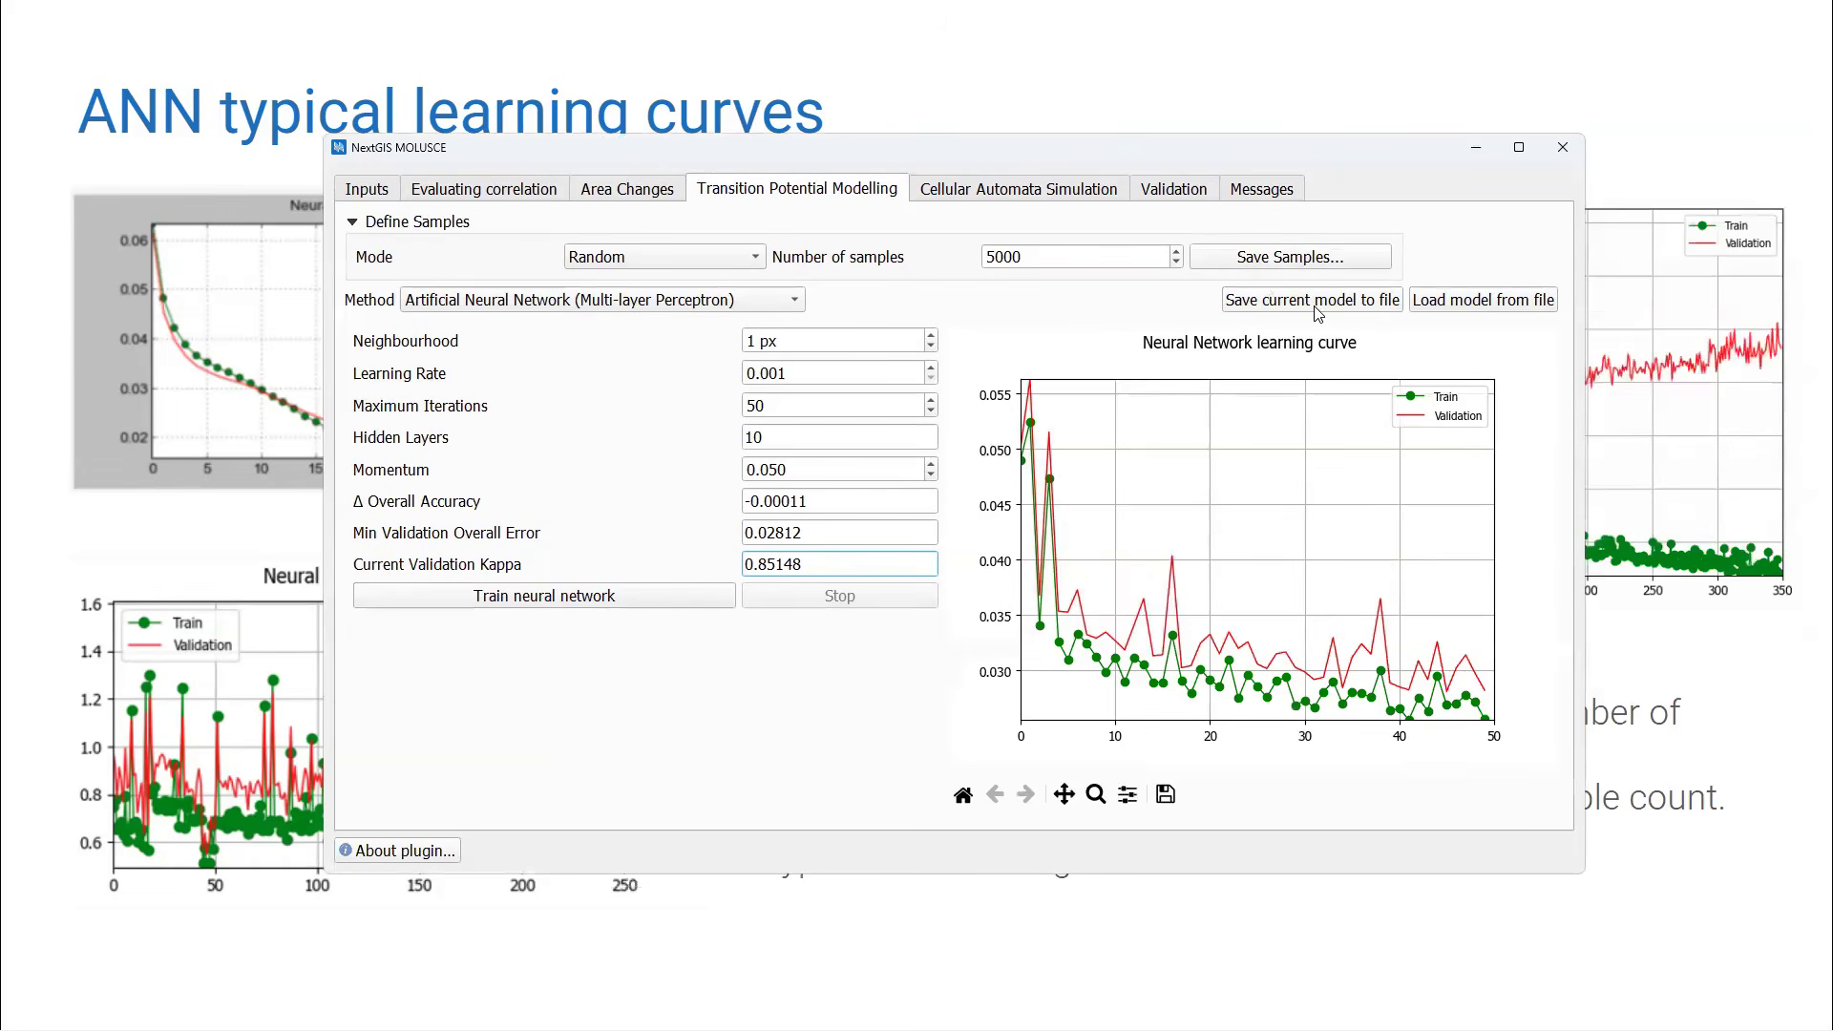
{"action": "left_click", "coordinate": [1316, 311]}
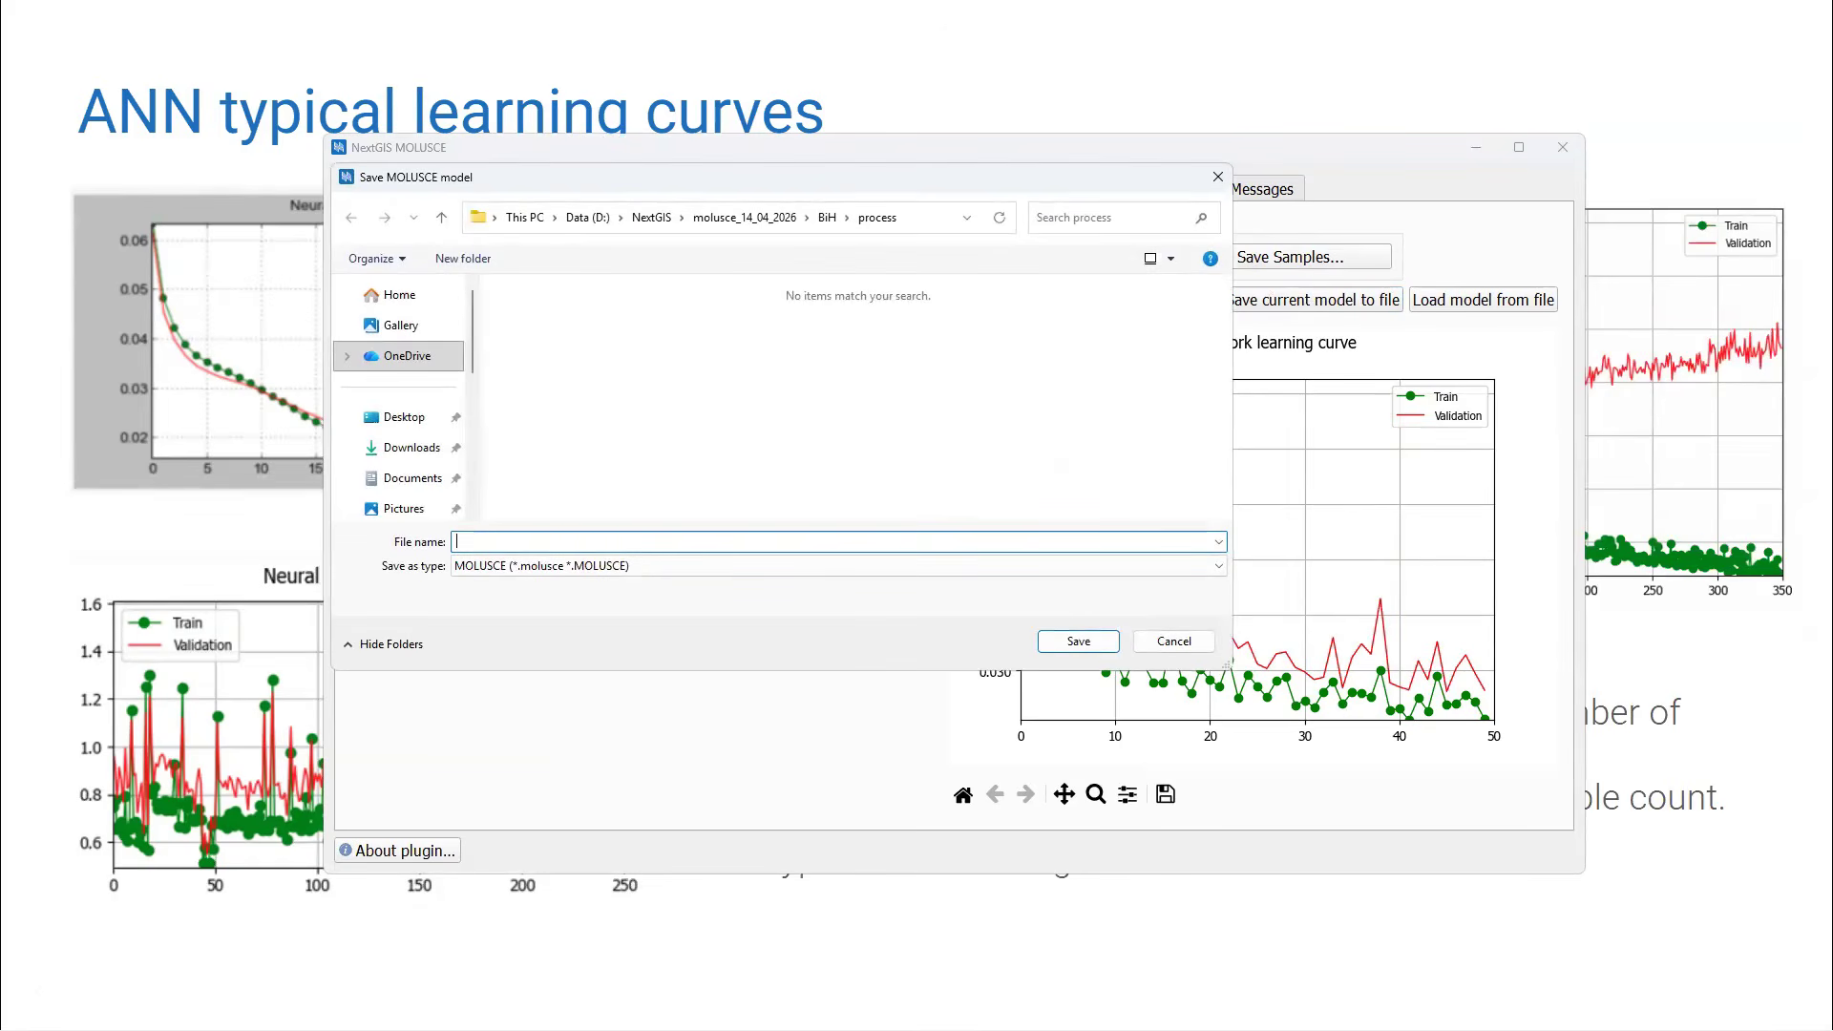
{"action": "type", "text": "ann)"}
{"action": "key", "text": "BackSpace"}
{"action": "type", "text": "_1"}
{"action": "key", "text": "Return"}
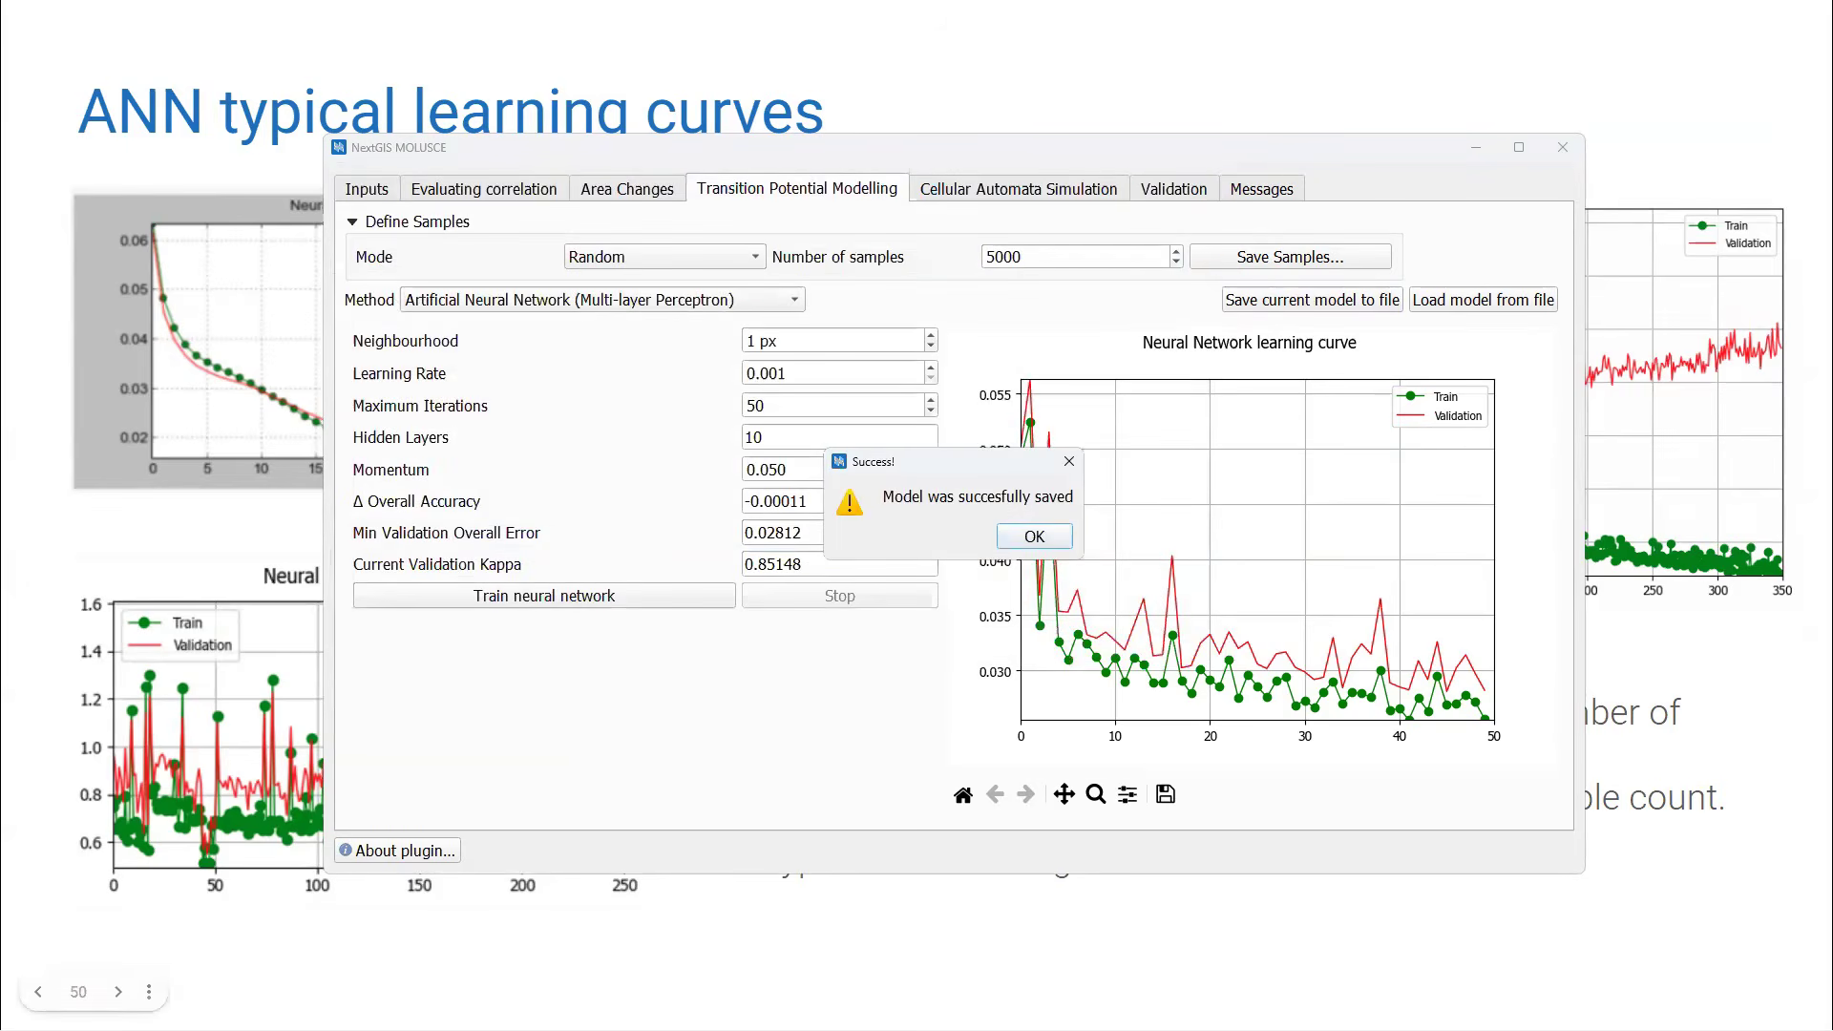
{"action": "left_click", "coordinate": [1007, 548]}
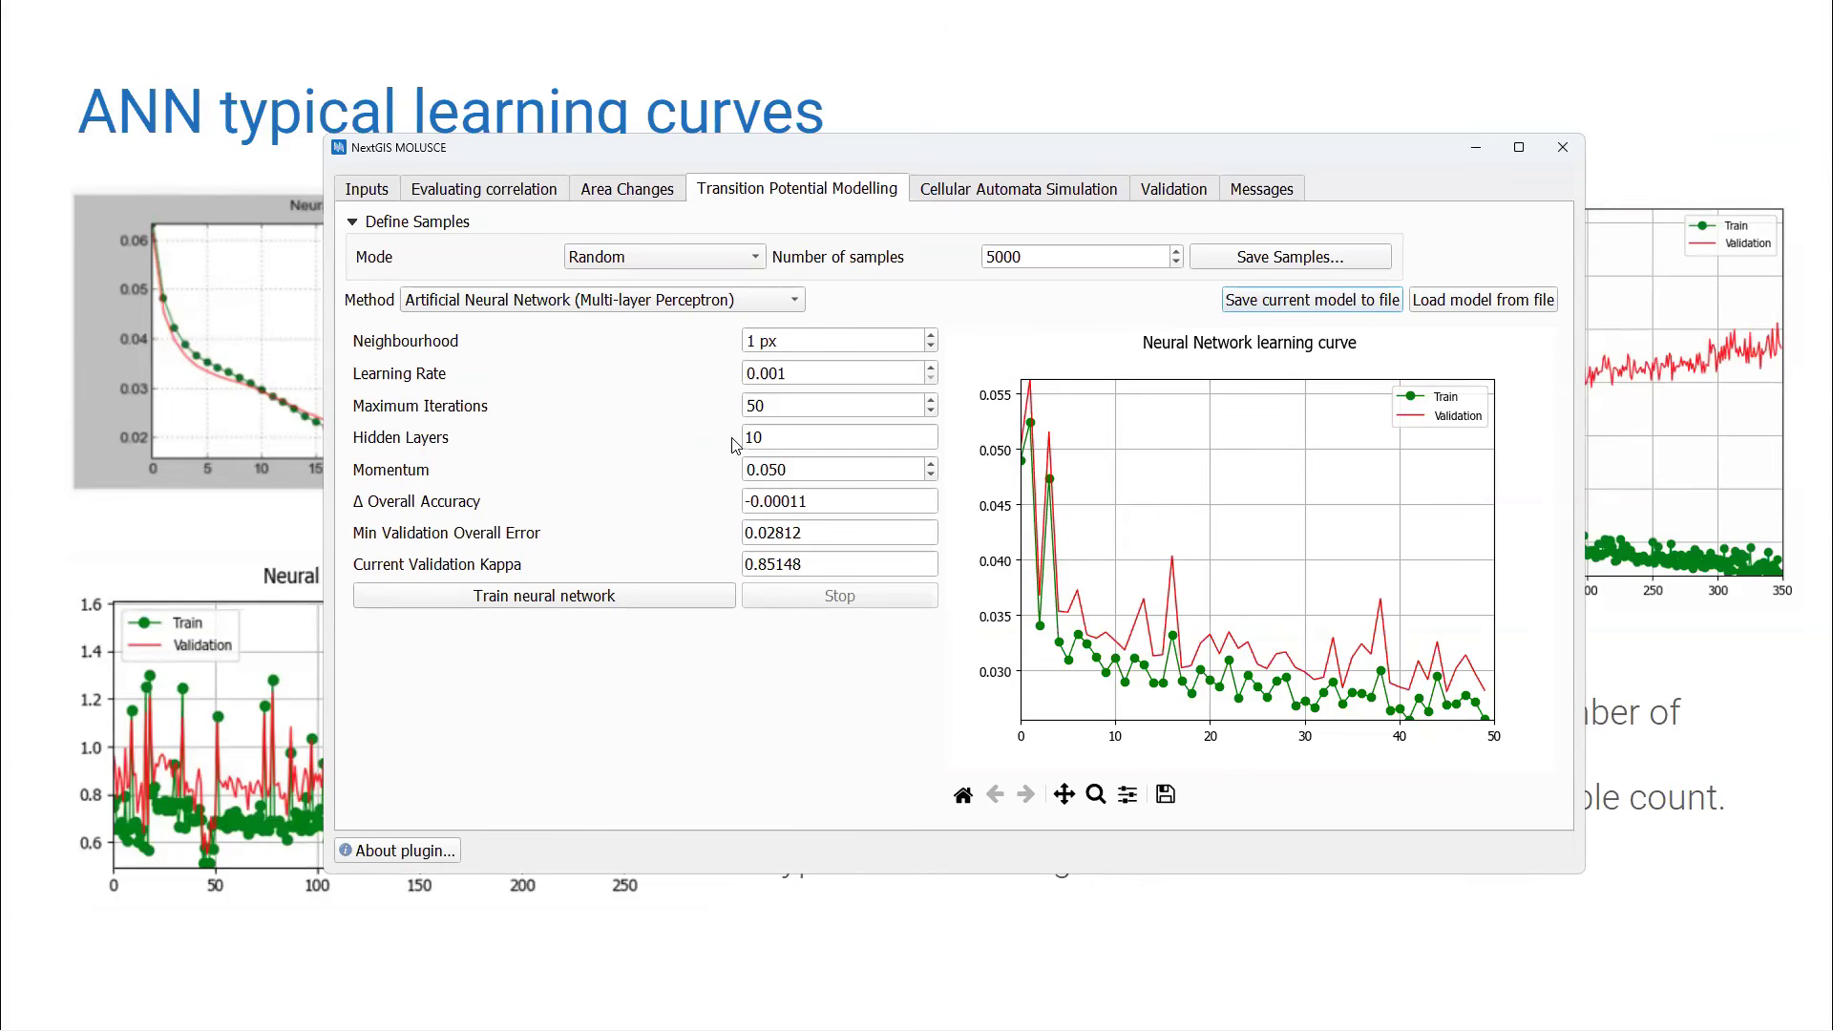
Switch the modelling method to Logistic Regression, set the maximum iterations to 20 and fit the model.
{"action": "left_click", "coordinate": [653, 299]}
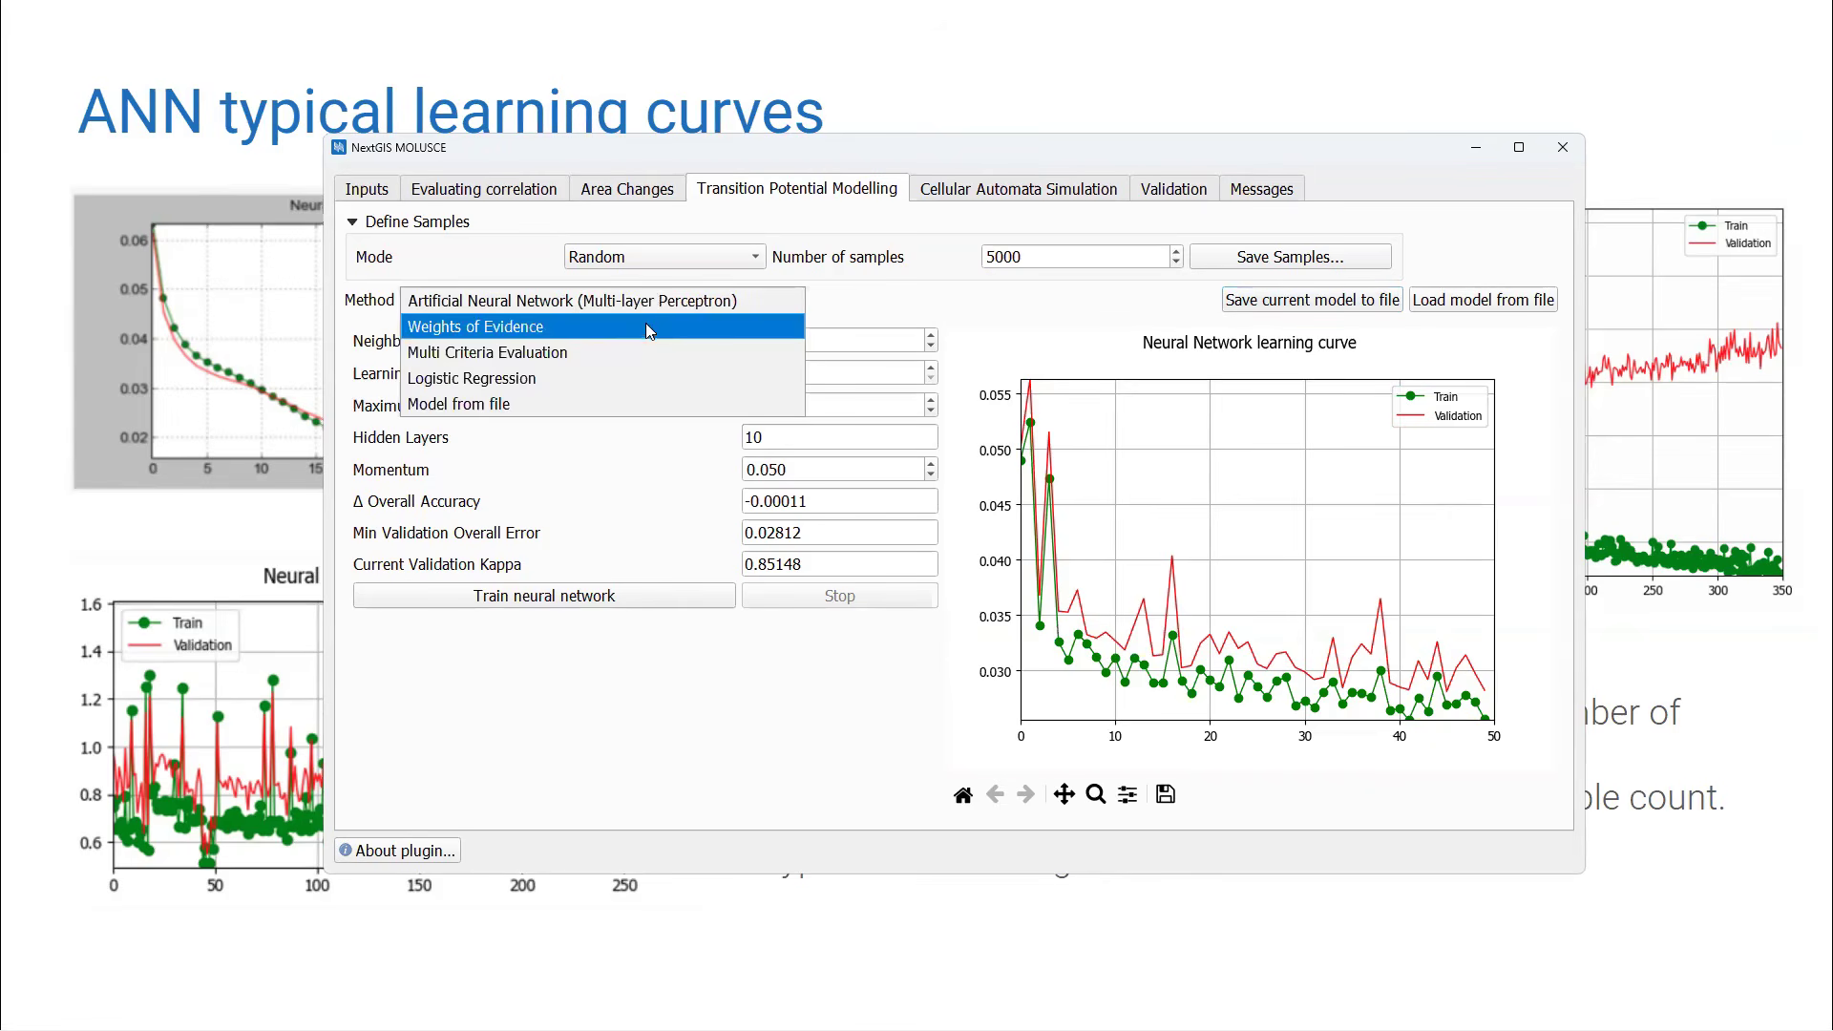
{"action": "left_click", "coordinate": [634, 369]}
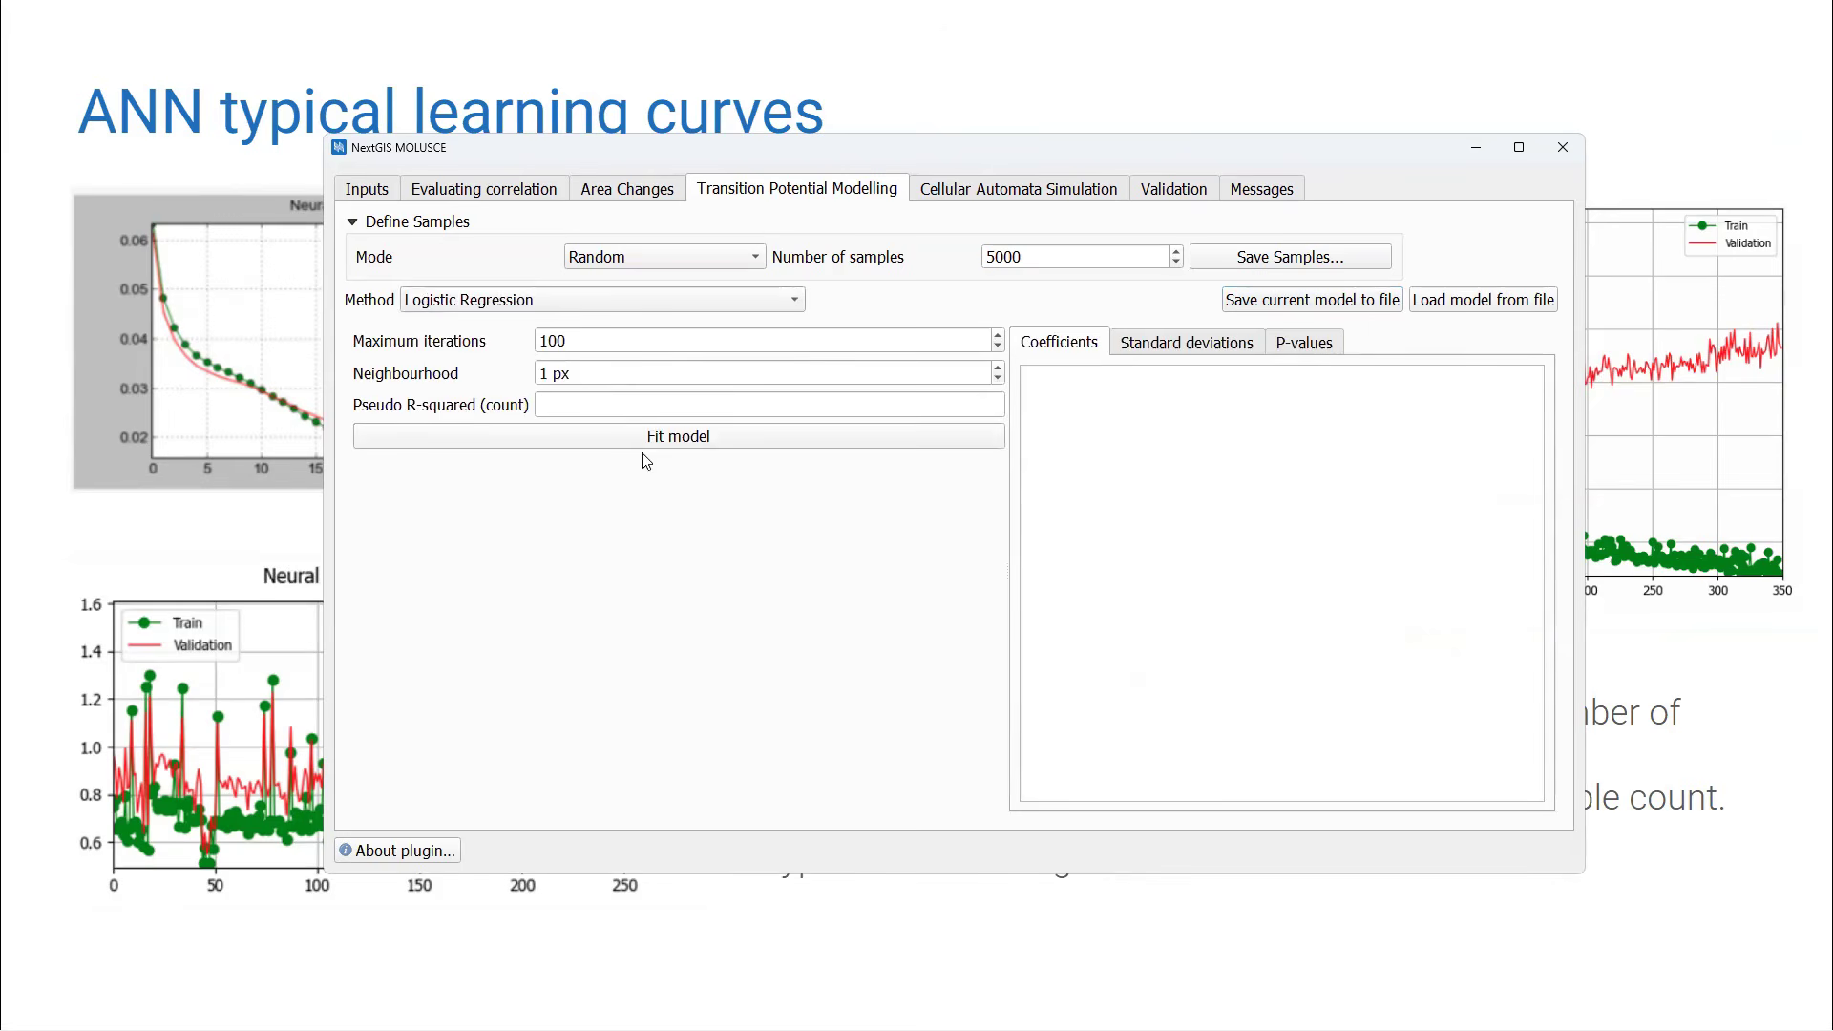
{"action": "left_click_drag", "start_coordinate": [669, 341], "coordinate": [439, 349]}
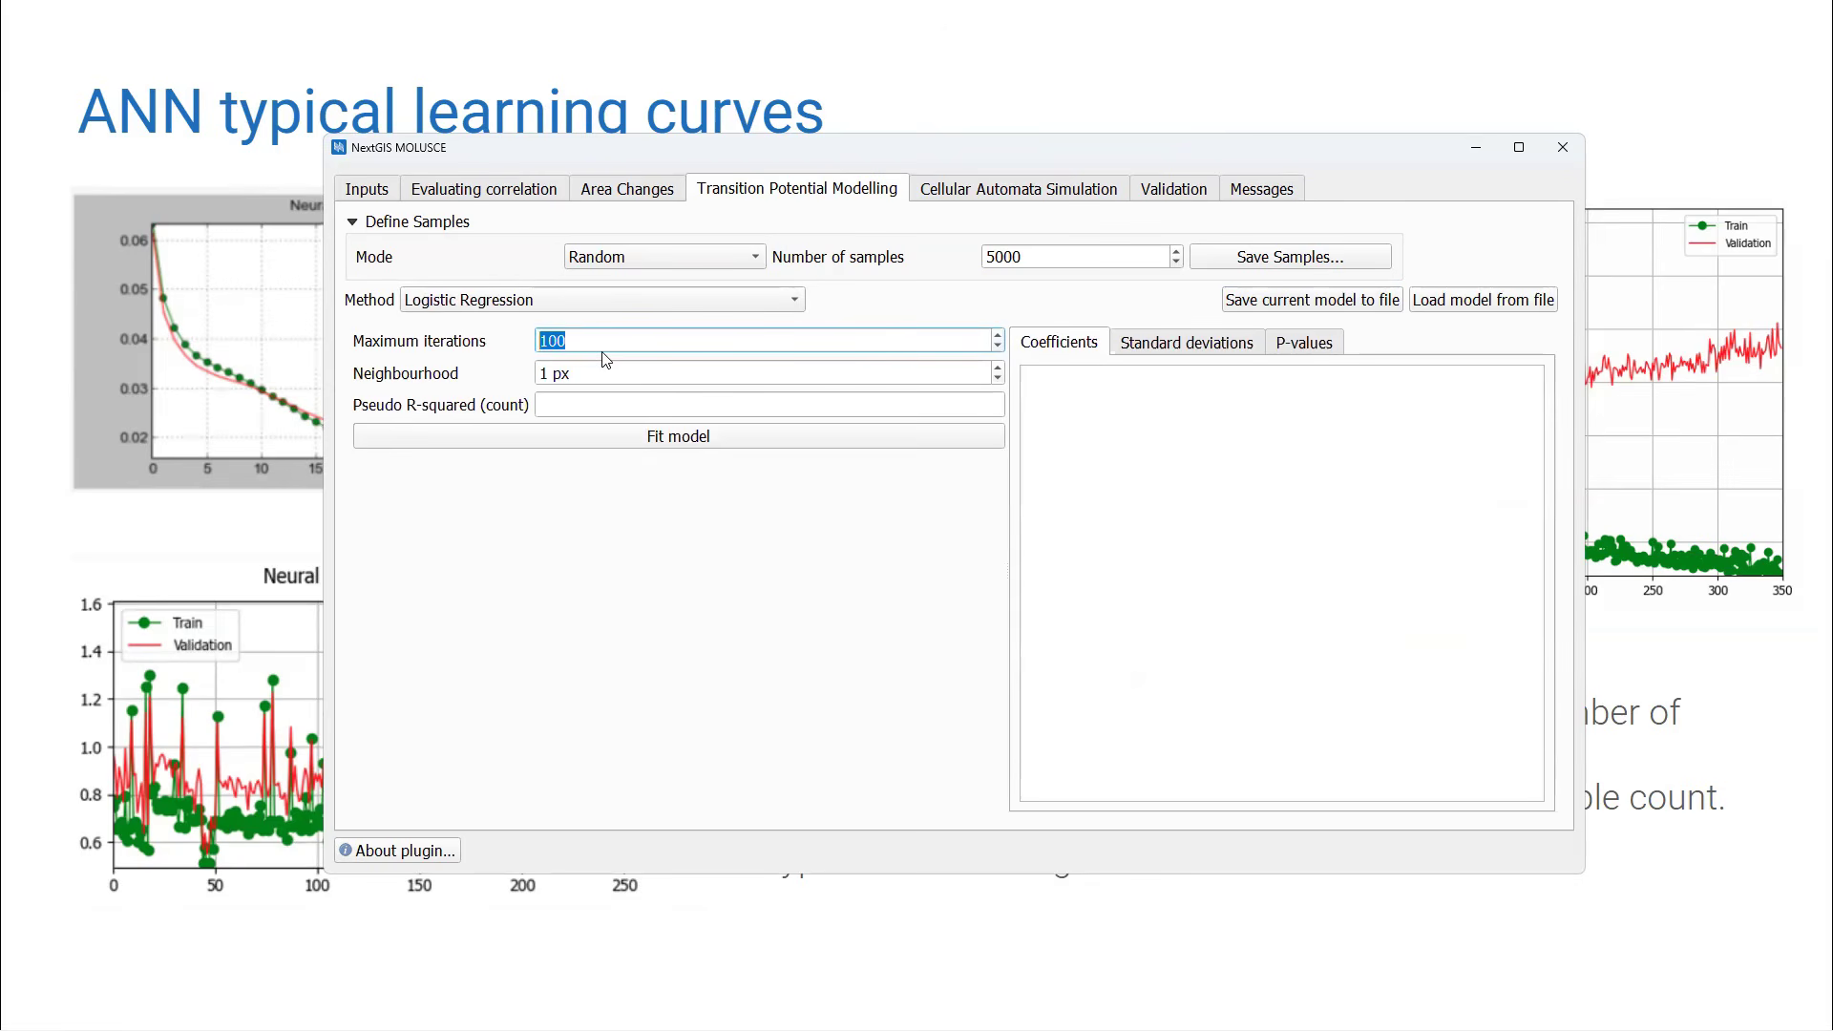
{"action": "key", "text": "Tab"}
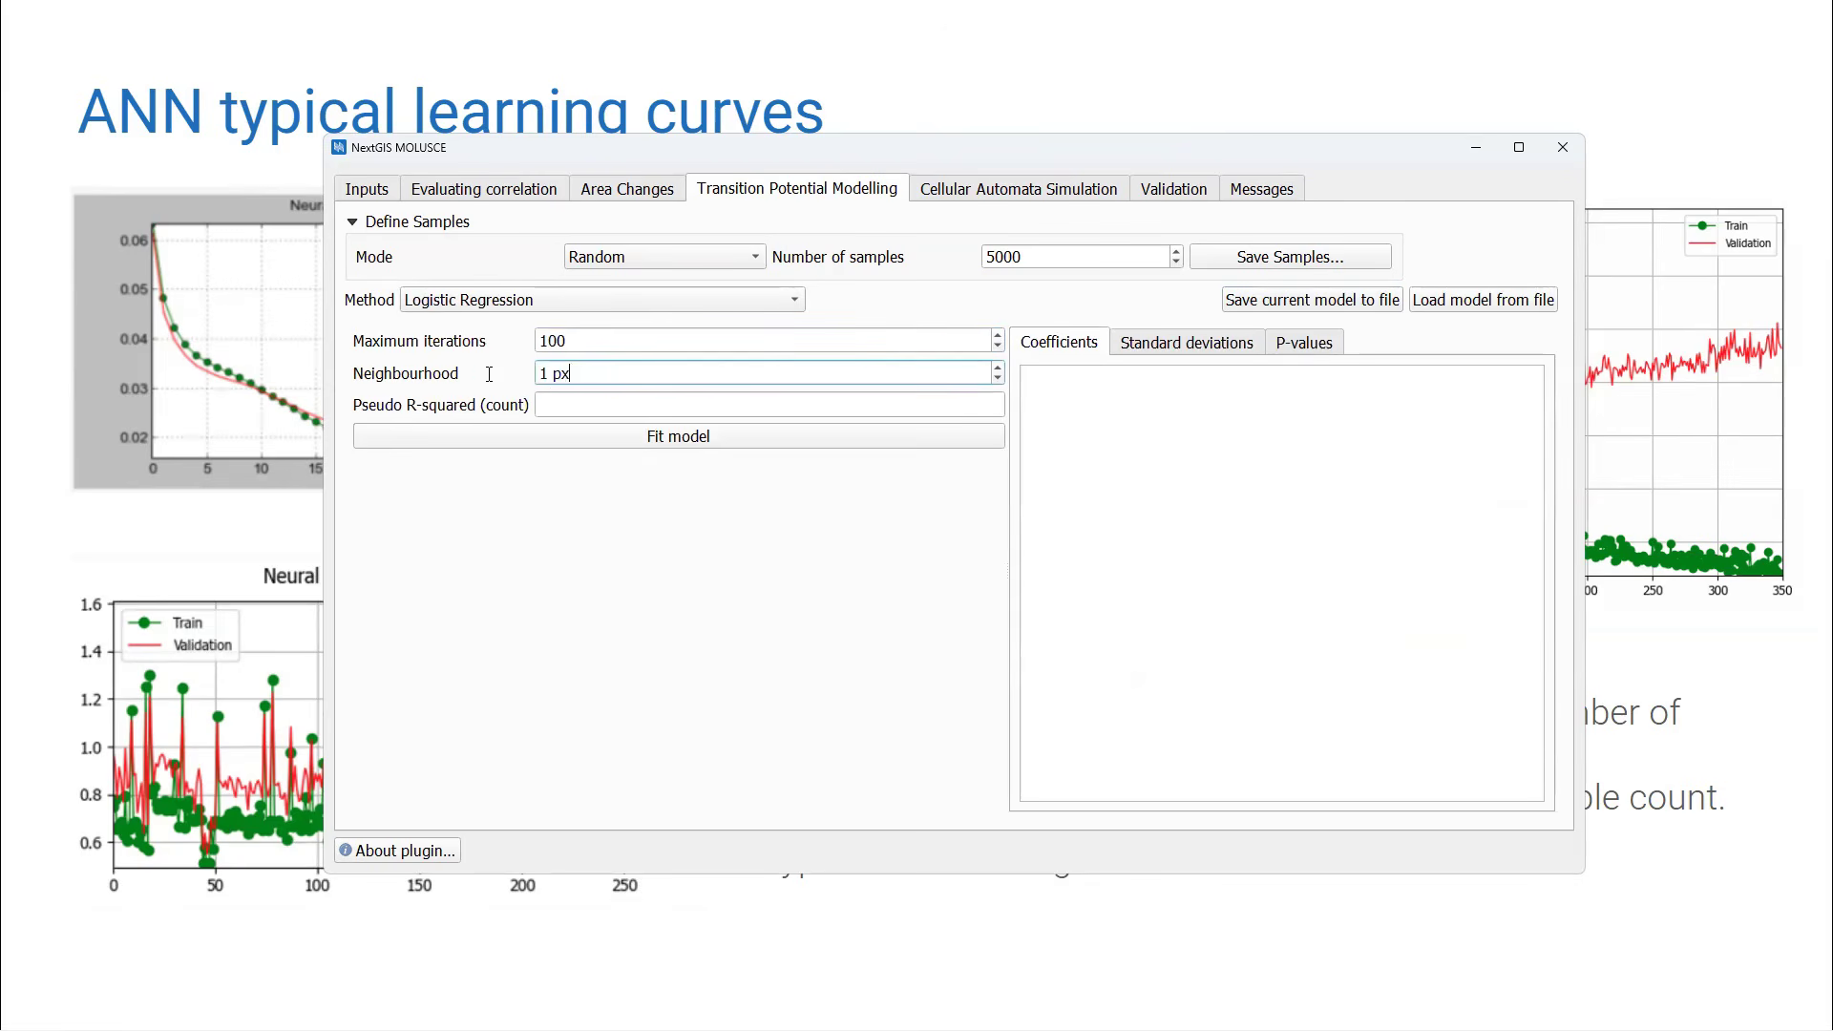
{"action": "left_click", "coordinate": [601, 379]}
{"action": "key", "text": "shift+Tab"}
{"action": "type", "text": "20"}
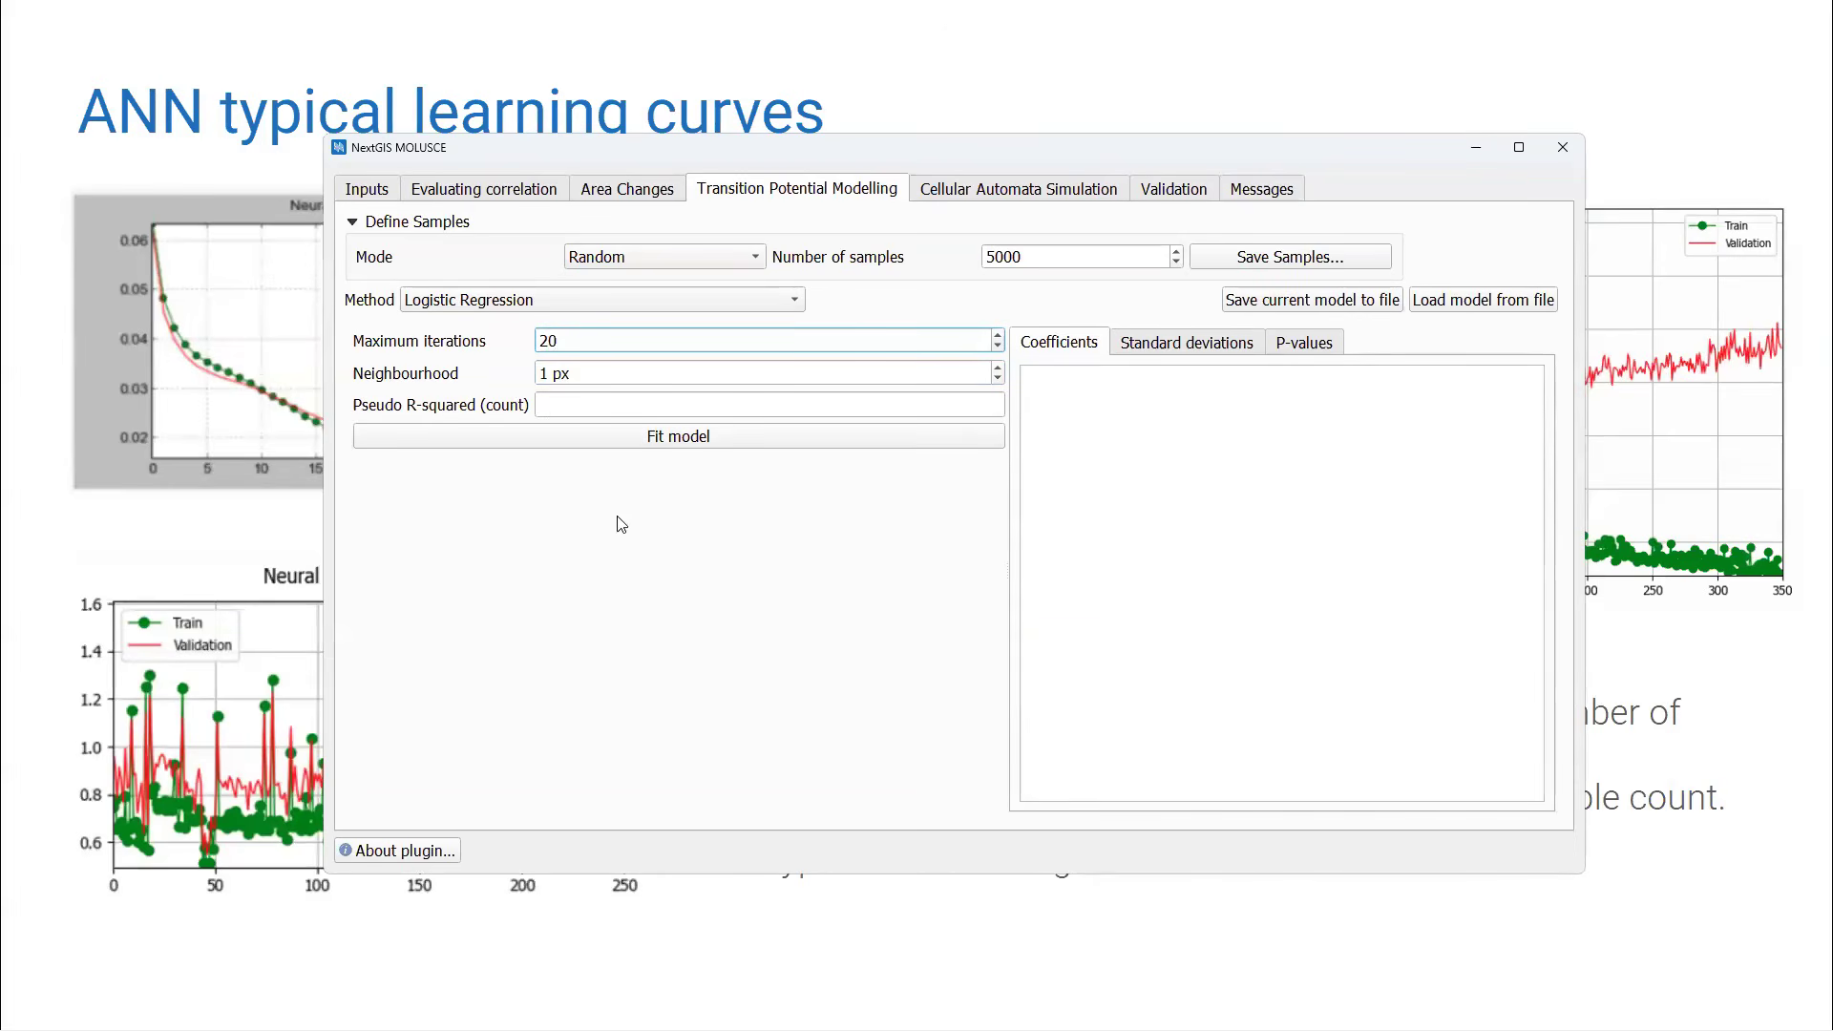
{"action": "left_click", "coordinate": [630, 449]}
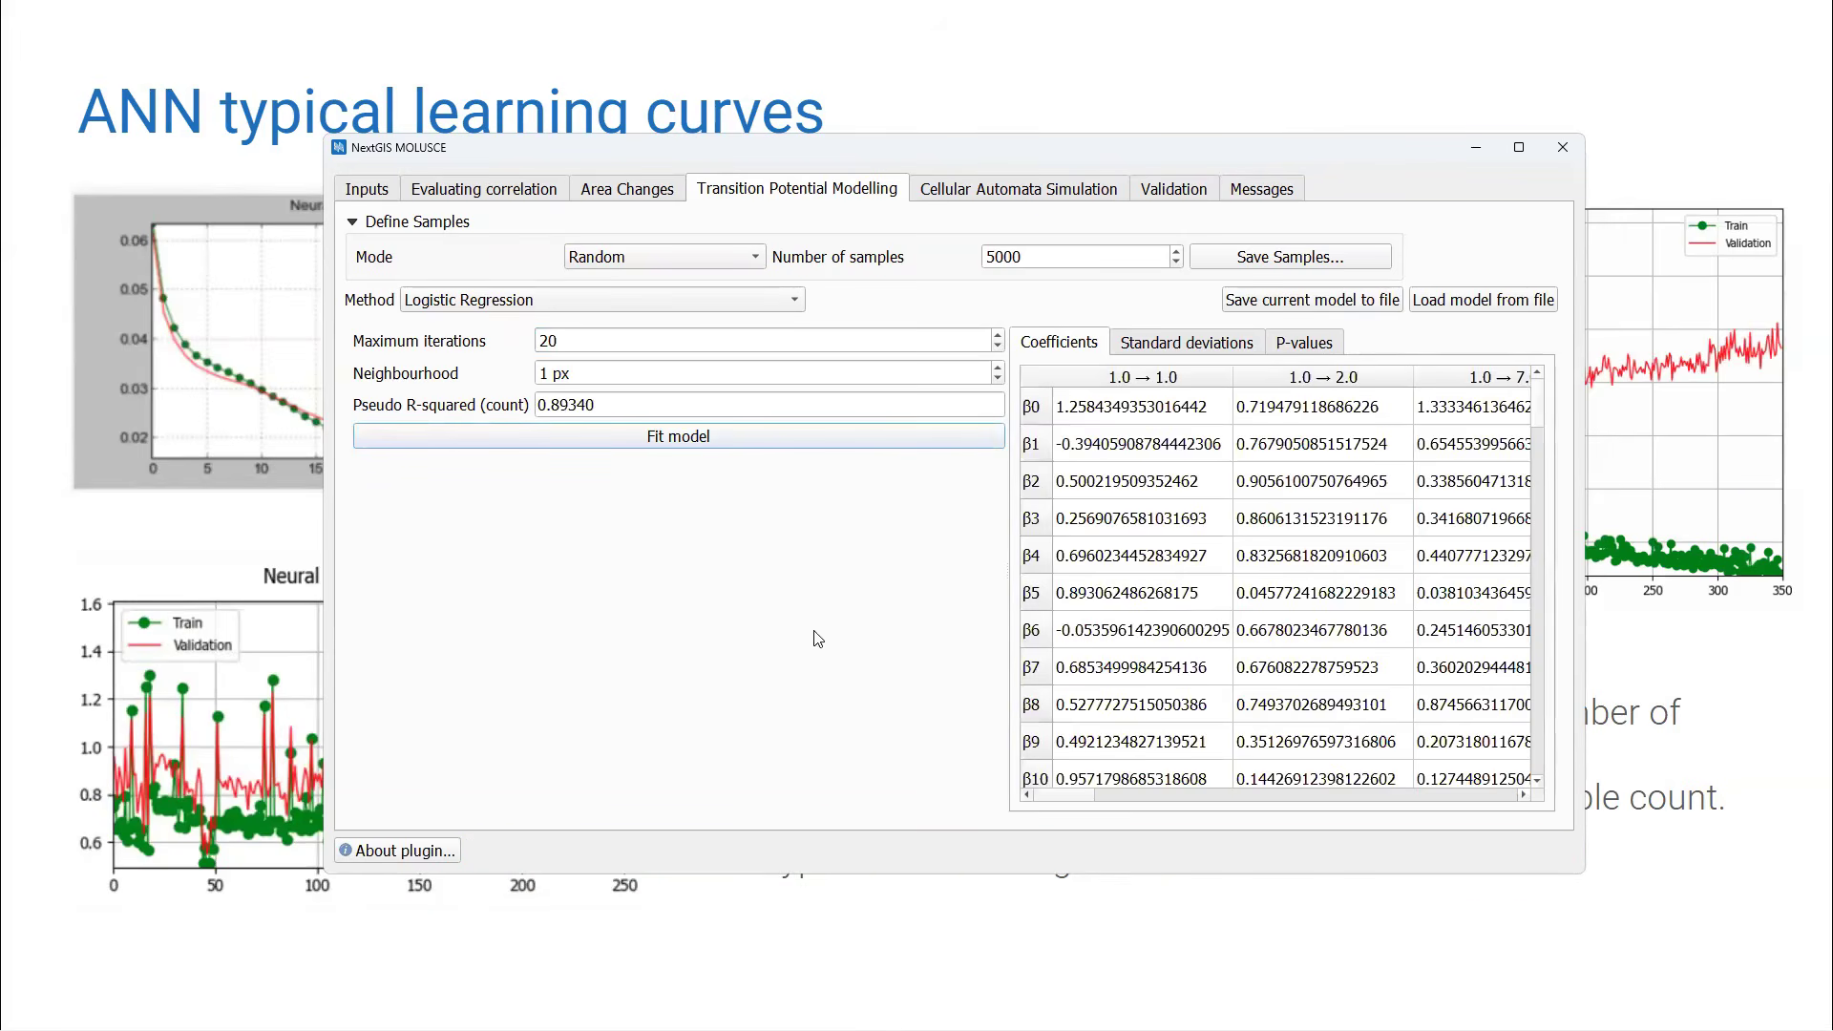
Look through the regression coefficients of the transitions, and save the logistic regression model to the process folder as lr_1.
{"action": "key", "text": "shift+Tab"}
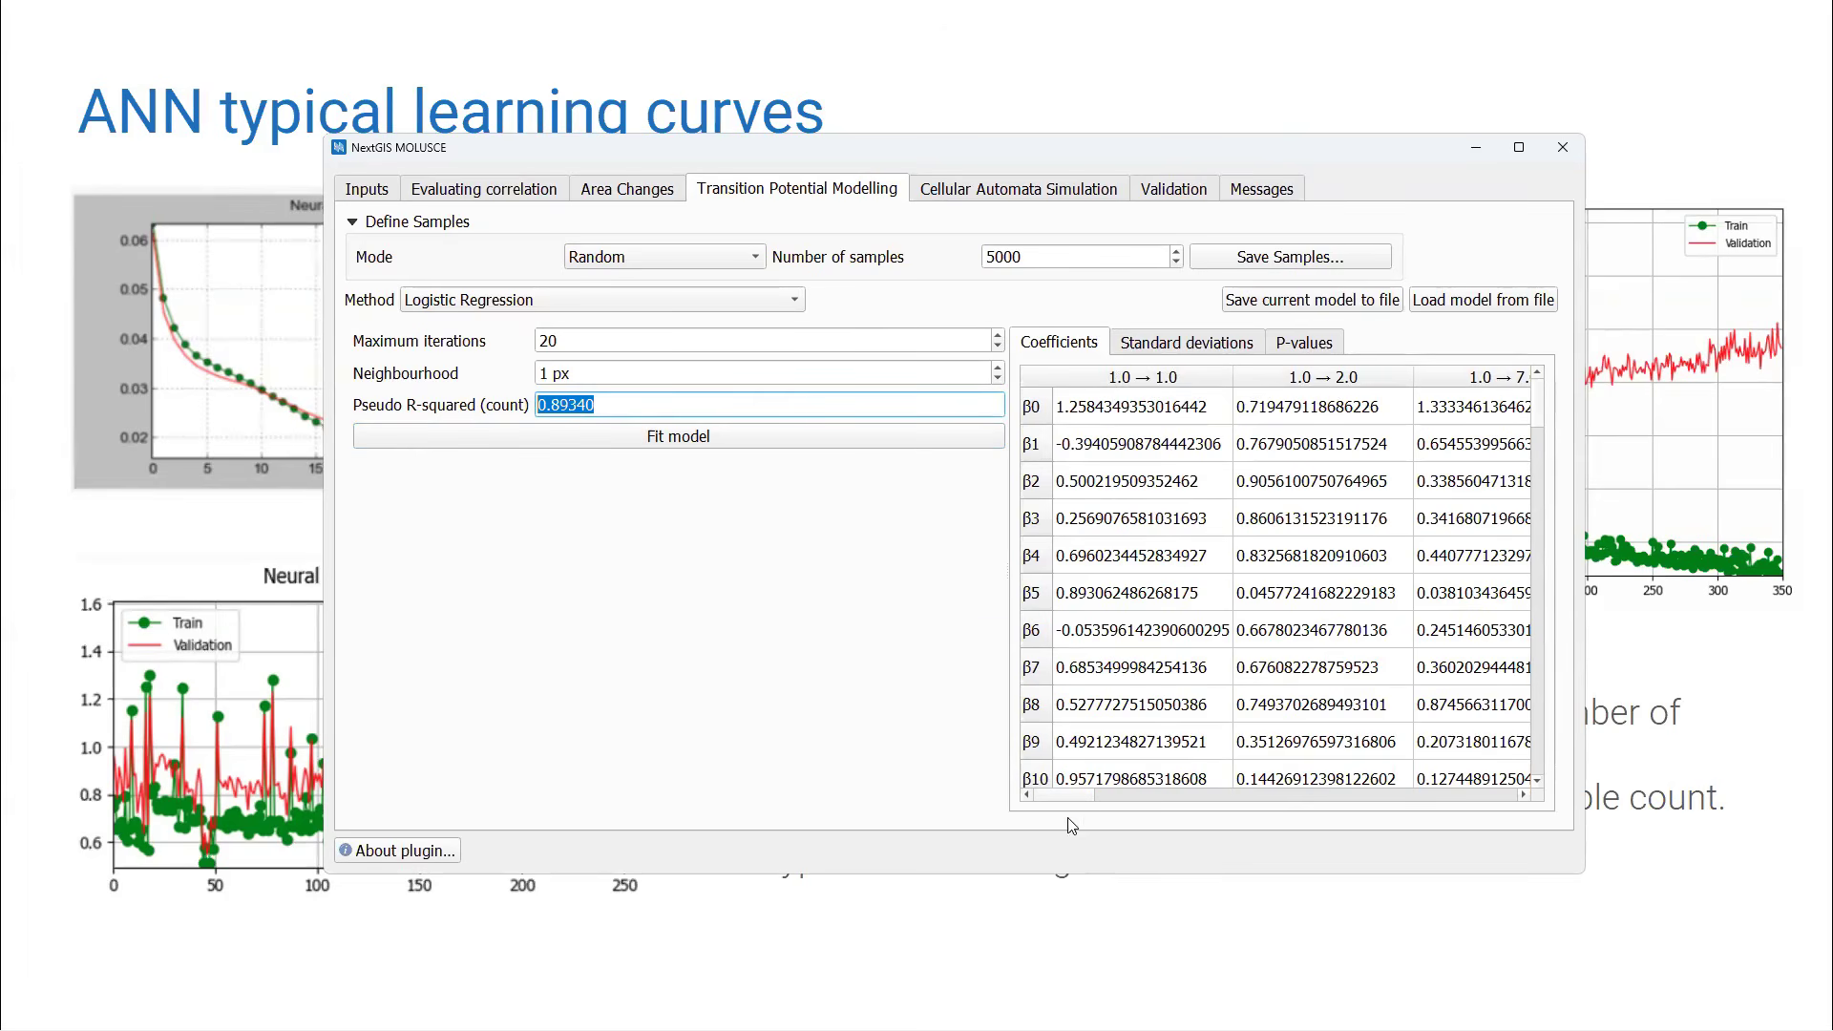
{"action": "left_click_drag", "start_coordinate": [1089, 796], "coordinate": [1257, 798]}
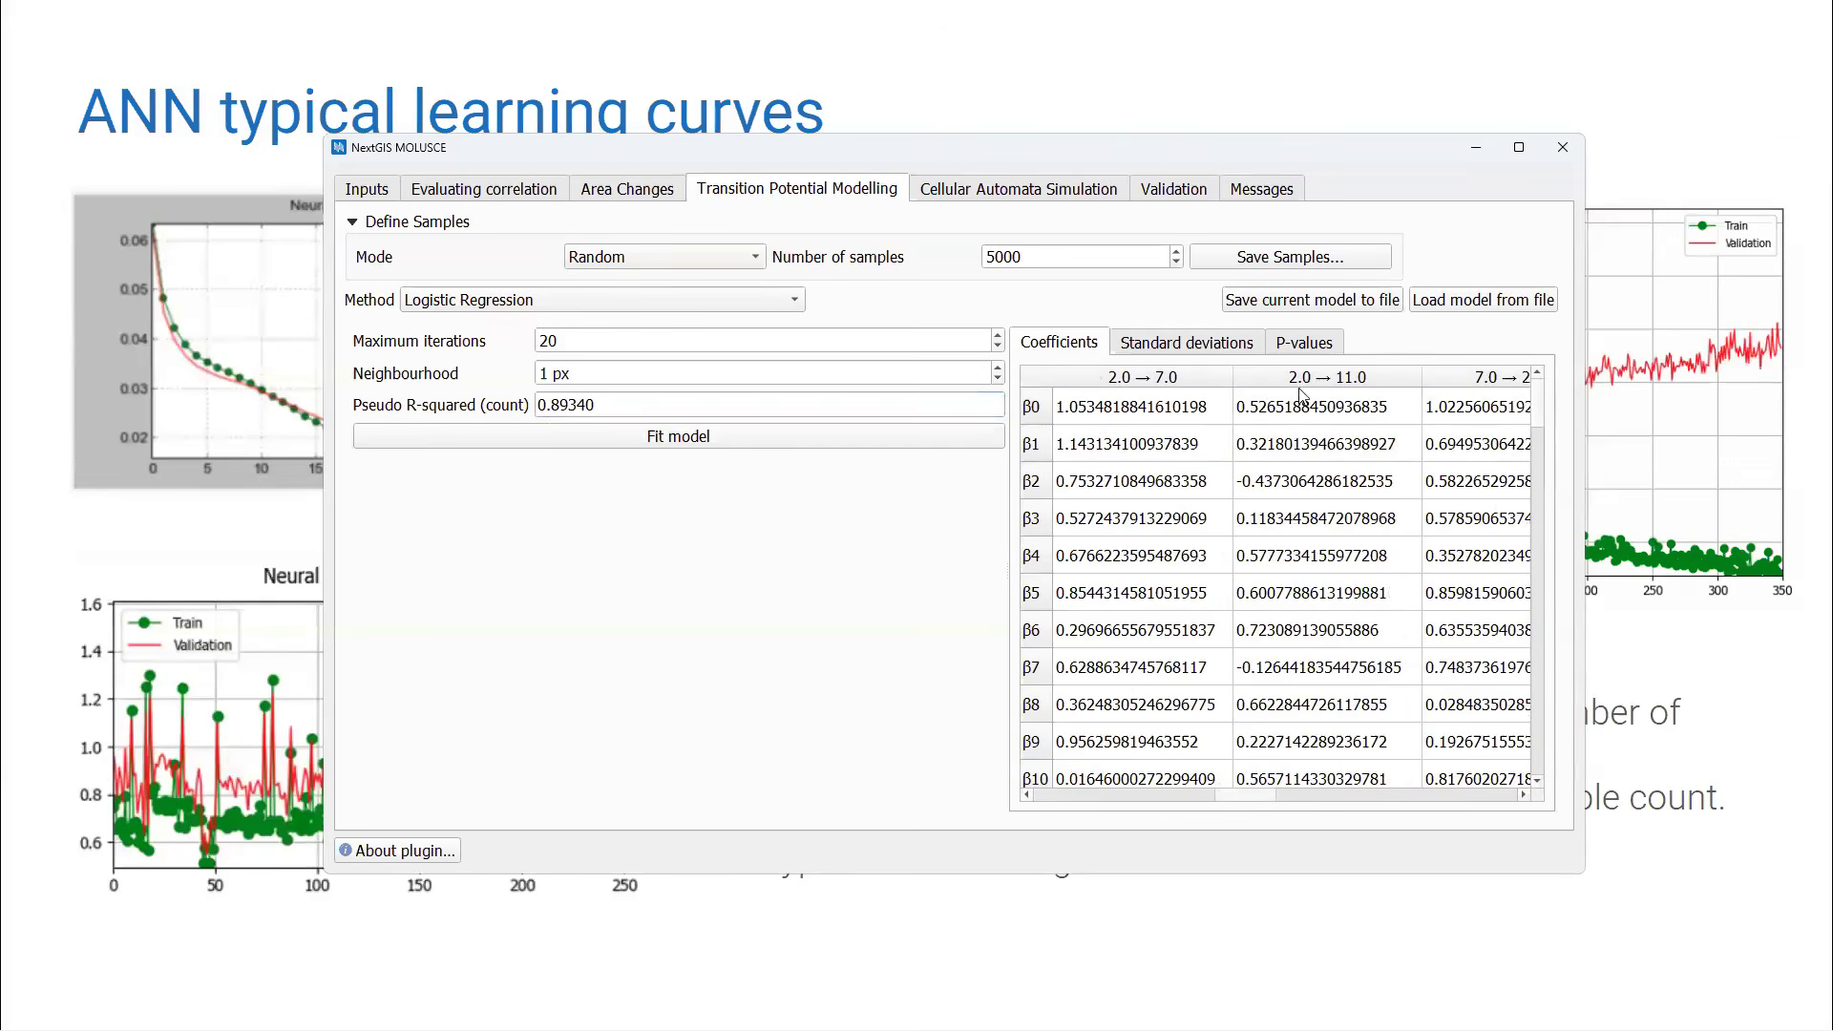
{"action": "scroll", "coordinate": [1330, 423], "scroll_direction": "down", "scroll_amount": 20}
{"action": "scroll", "coordinate": [1365, 566], "scroll_direction": "down", "scroll_amount": 4}
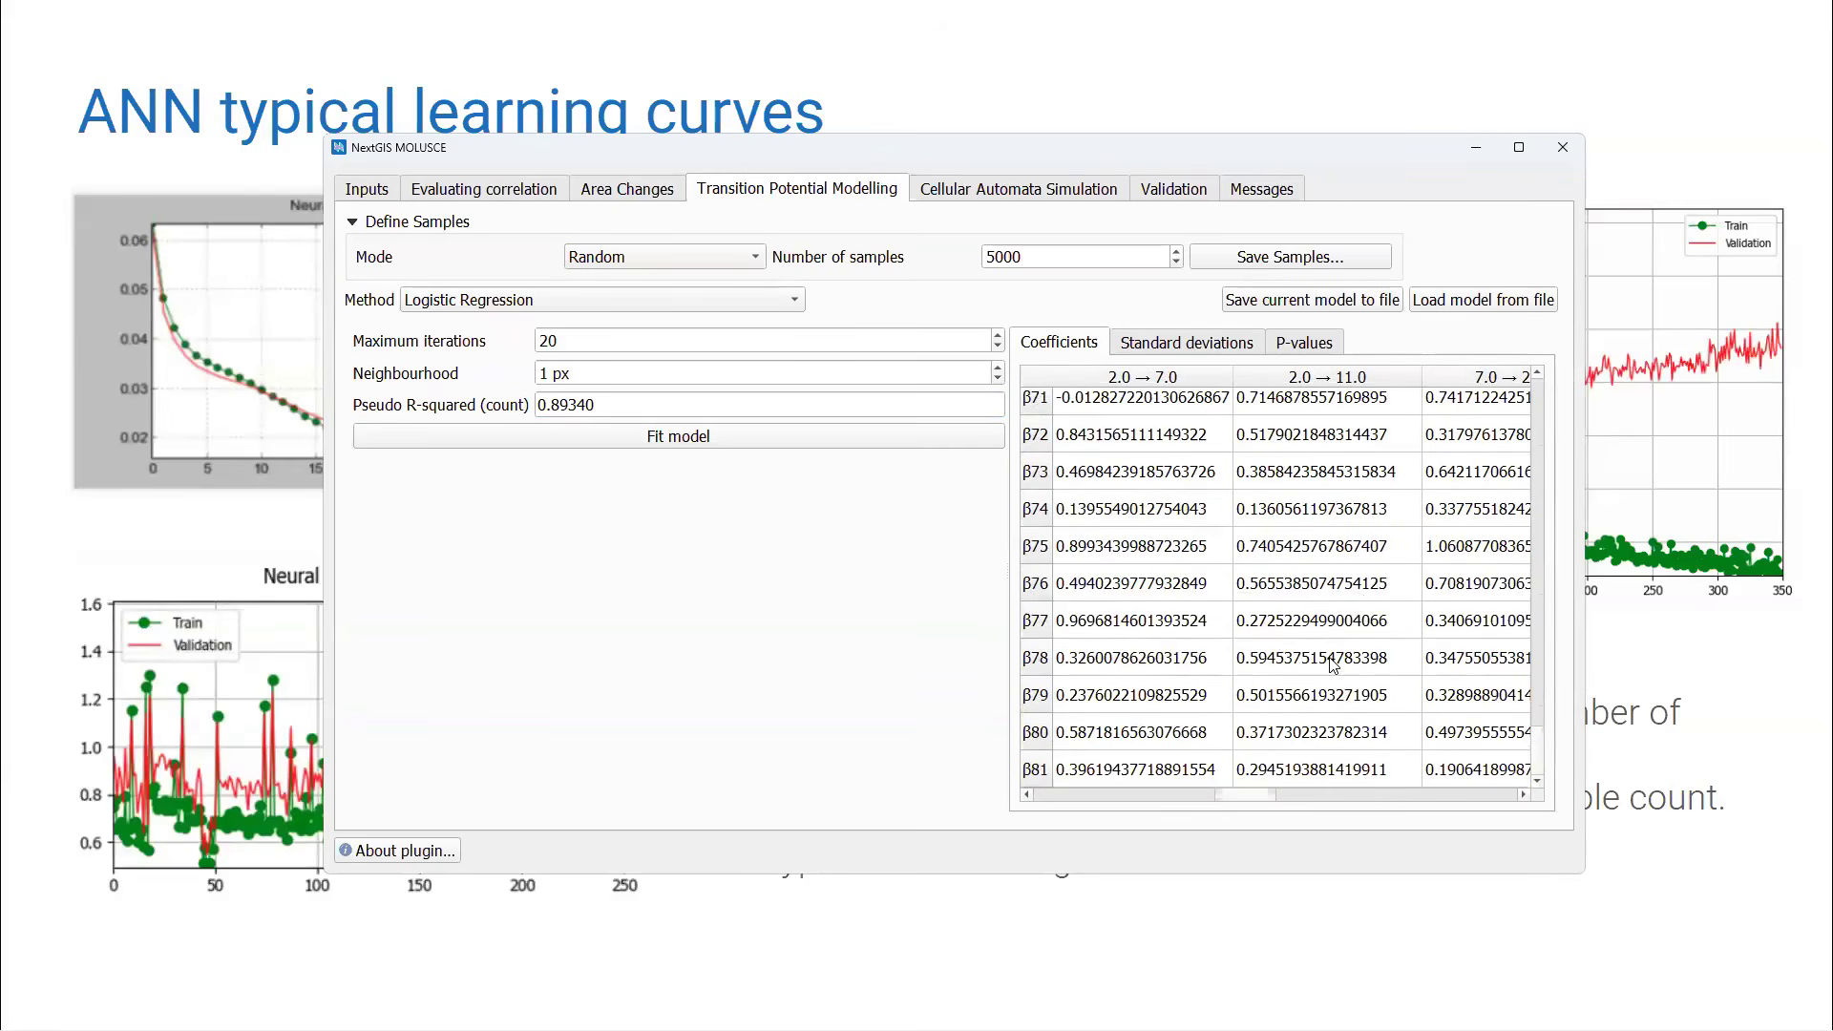
{"action": "scroll", "coordinate": [1332, 666], "scroll_direction": "up", "scroll_amount": 17}
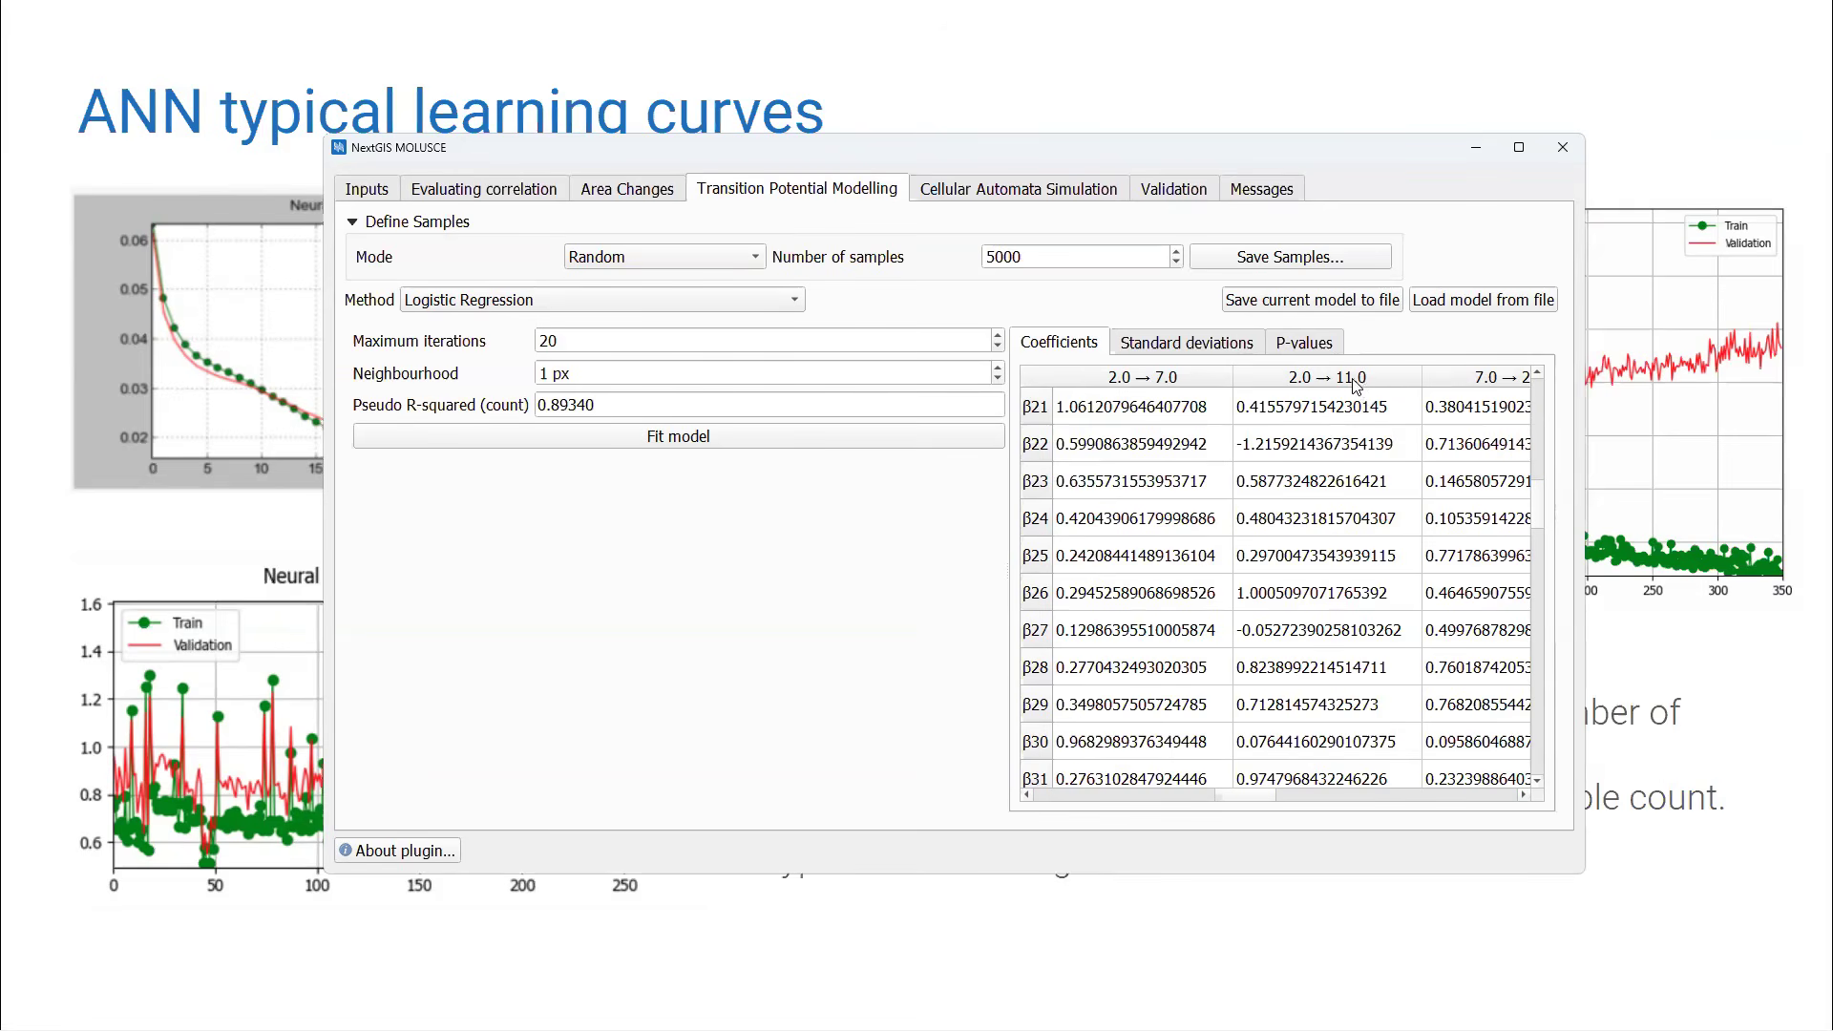
{"action": "left_click", "coordinate": [1306, 302]}
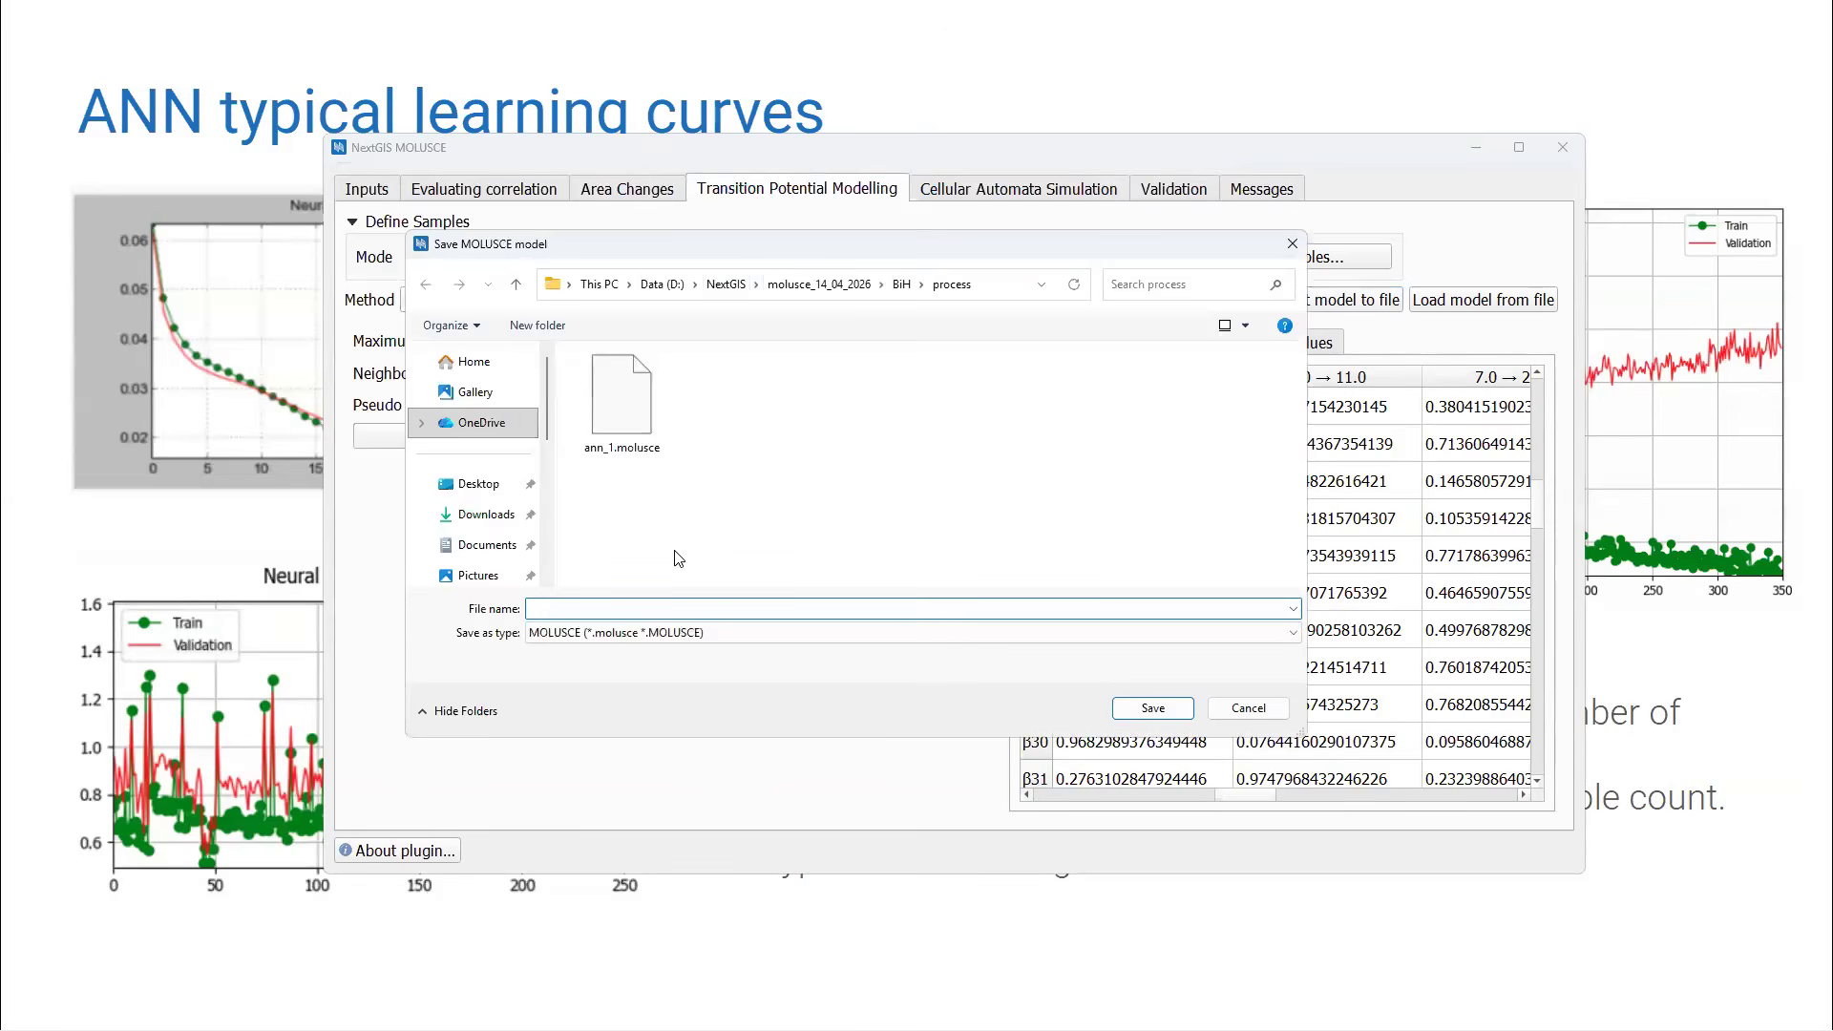
{"action": "type", "text": "lr_1"}
{"action": "key", "text": "Return"}
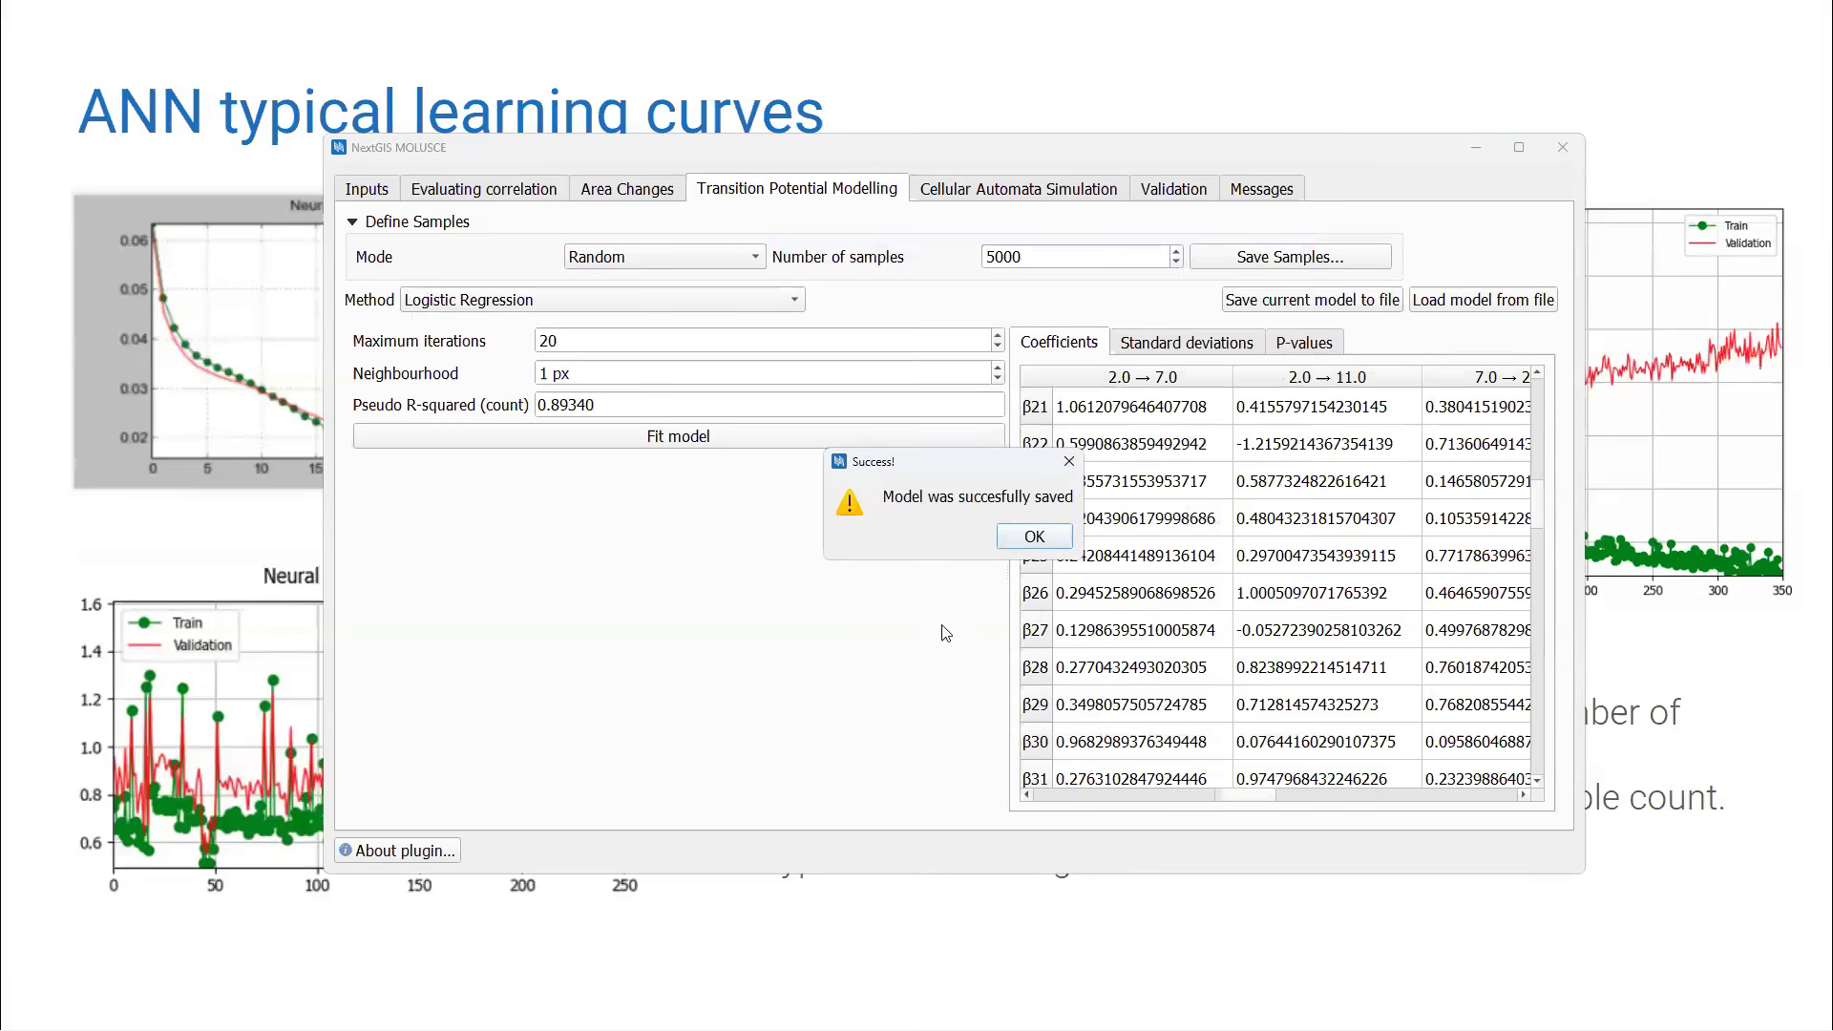
{"action": "left_click", "coordinate": [1037, 544]}
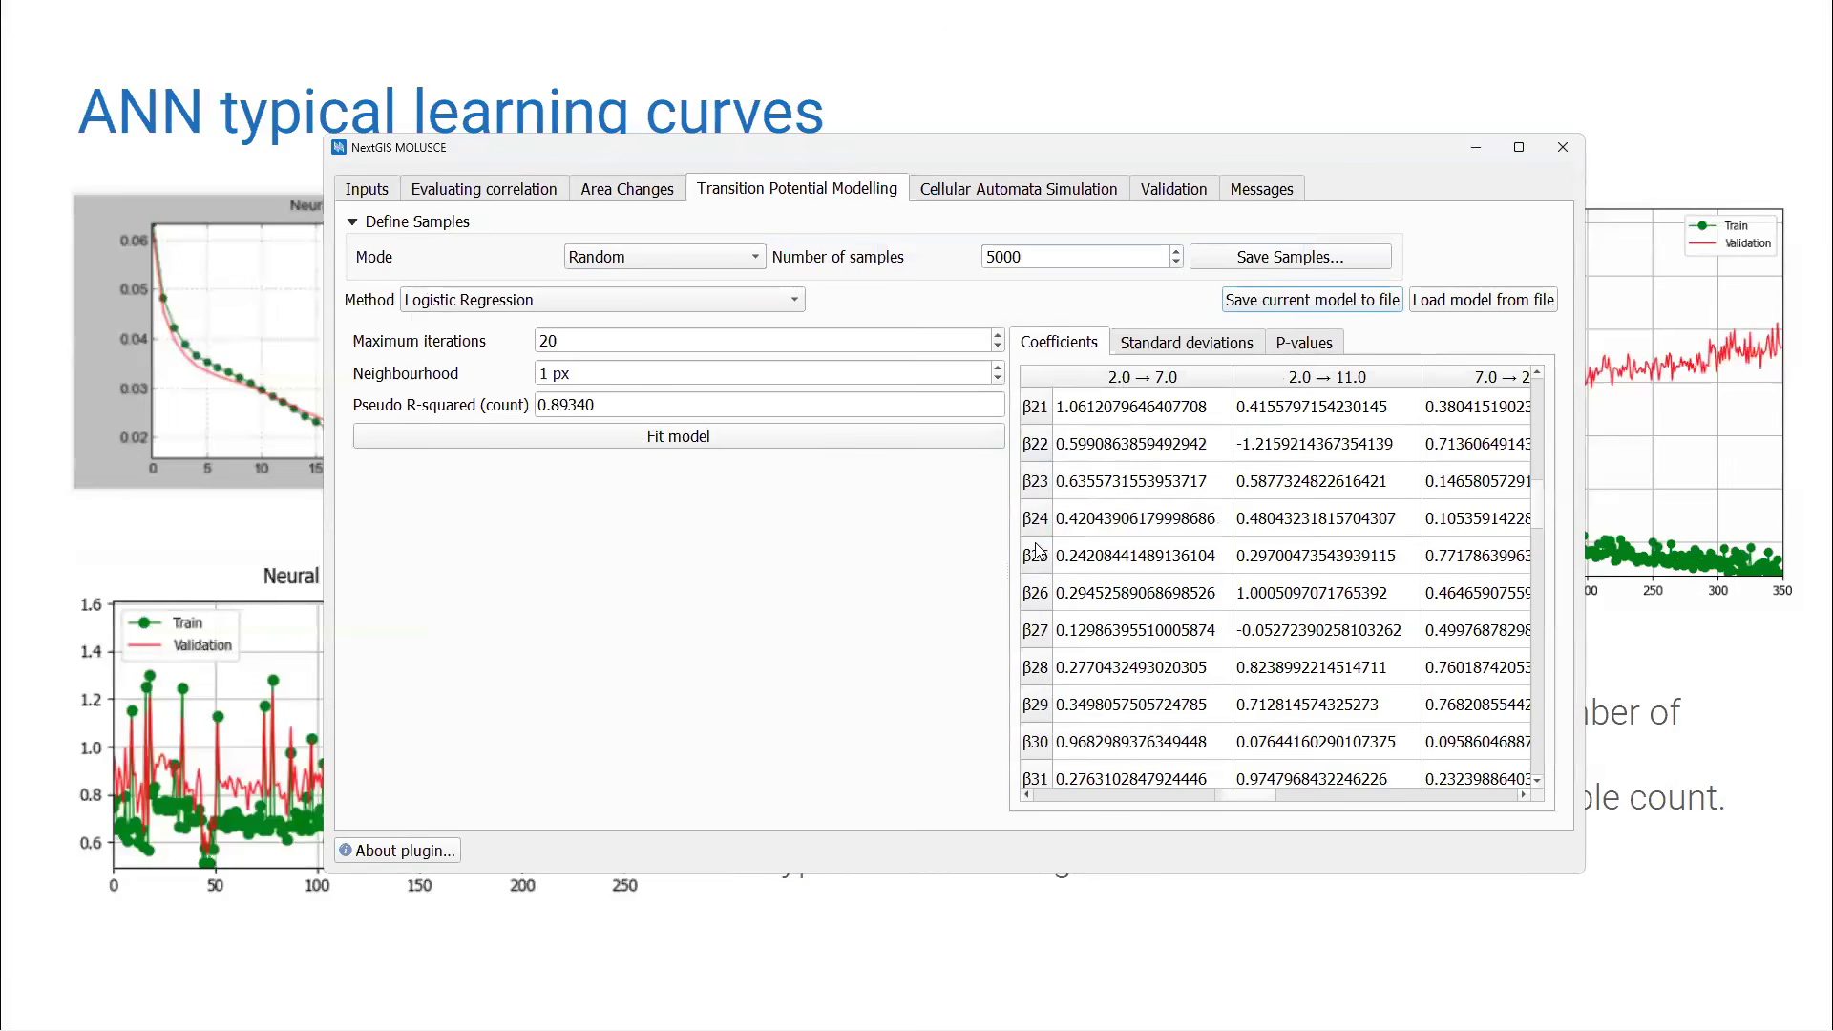
Switch the modelling method to Multi Criteria Evaluation and set the transition from class 7 to class 11.
{"action": "left_click", "coordinate": [535, 302]}
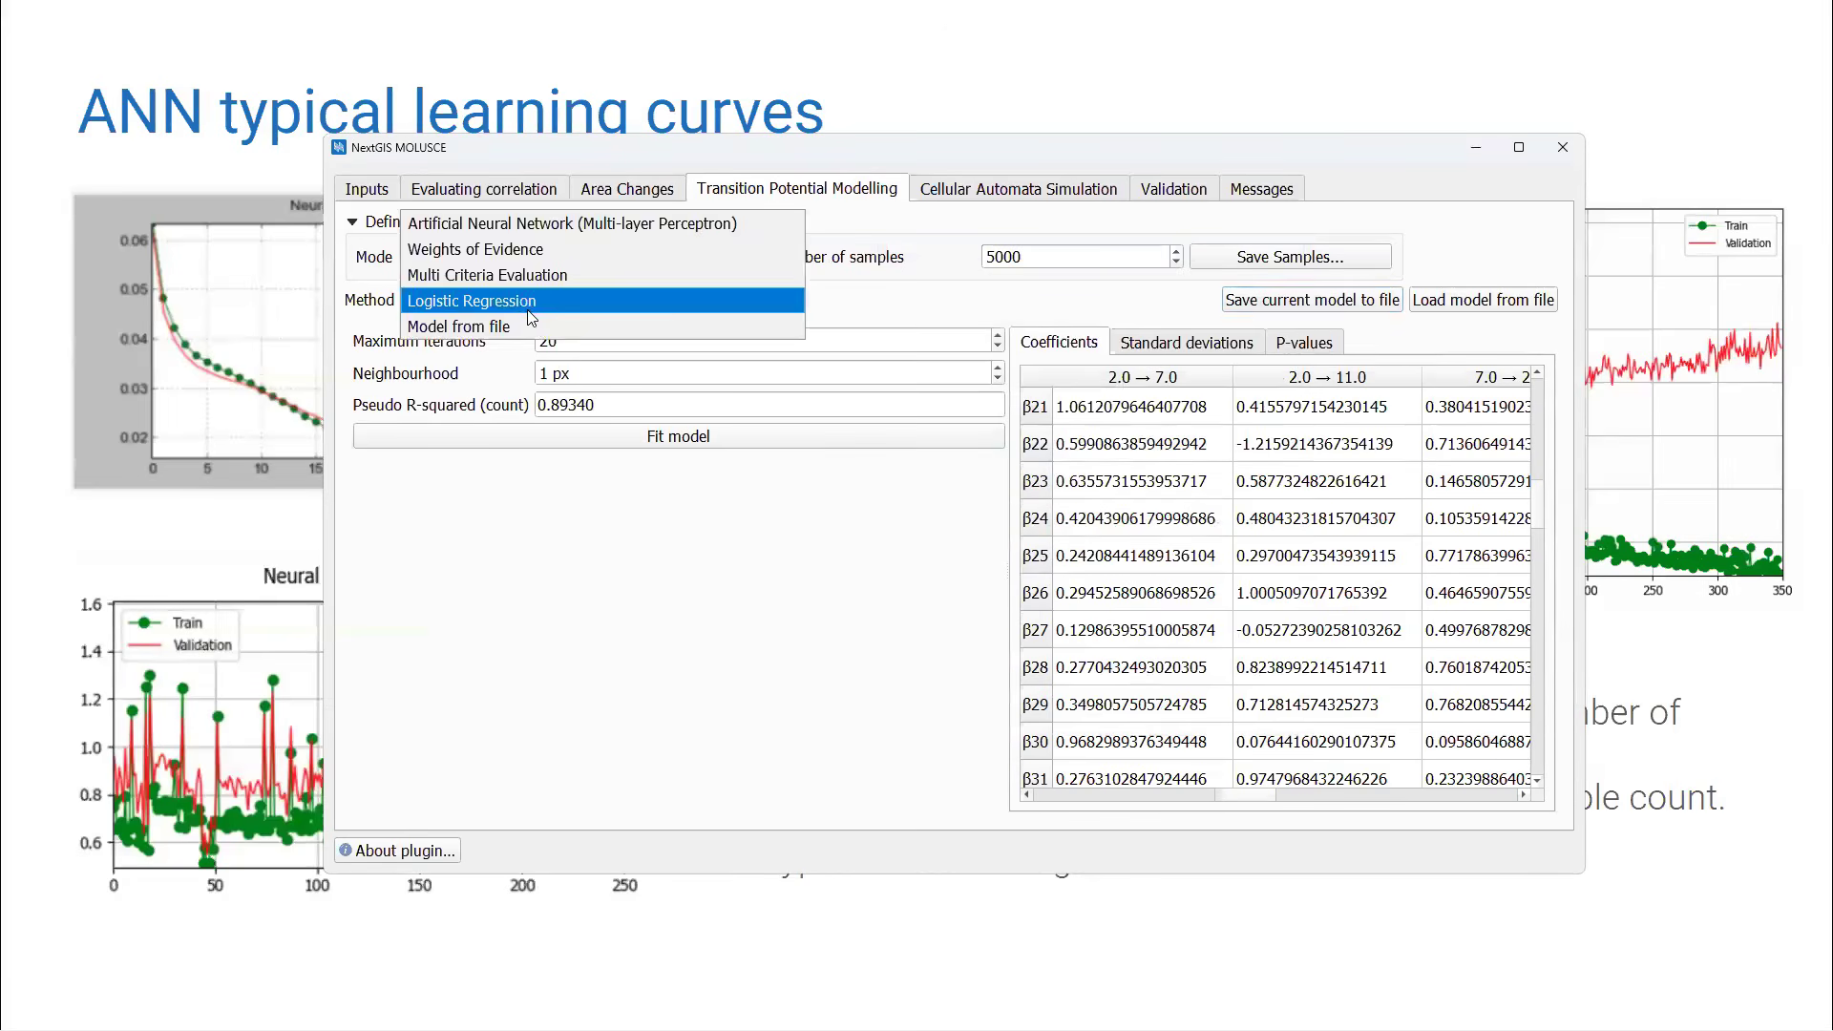
{"action": "left_click", "coordinate": [547, 277]}
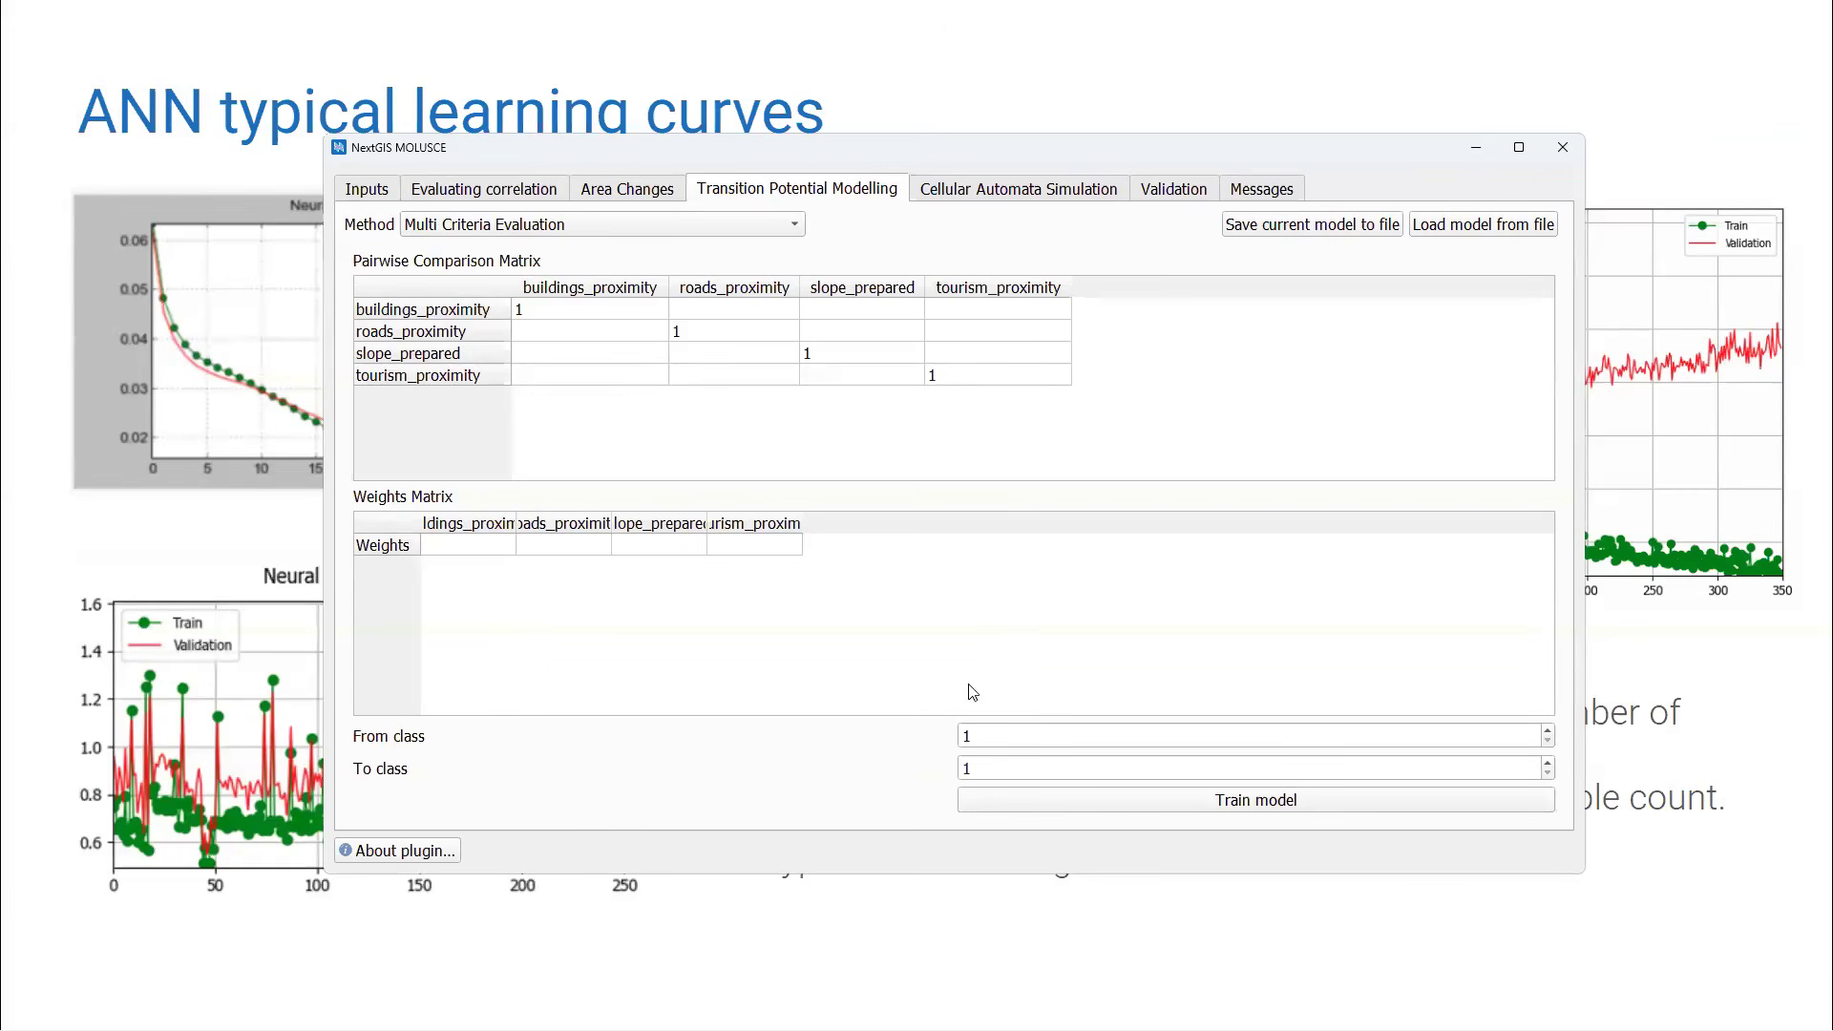
{"action": "double_click", "coordinate": [1026, 736]}
{"action": "double_click", "coordinate": [1022, 768]}
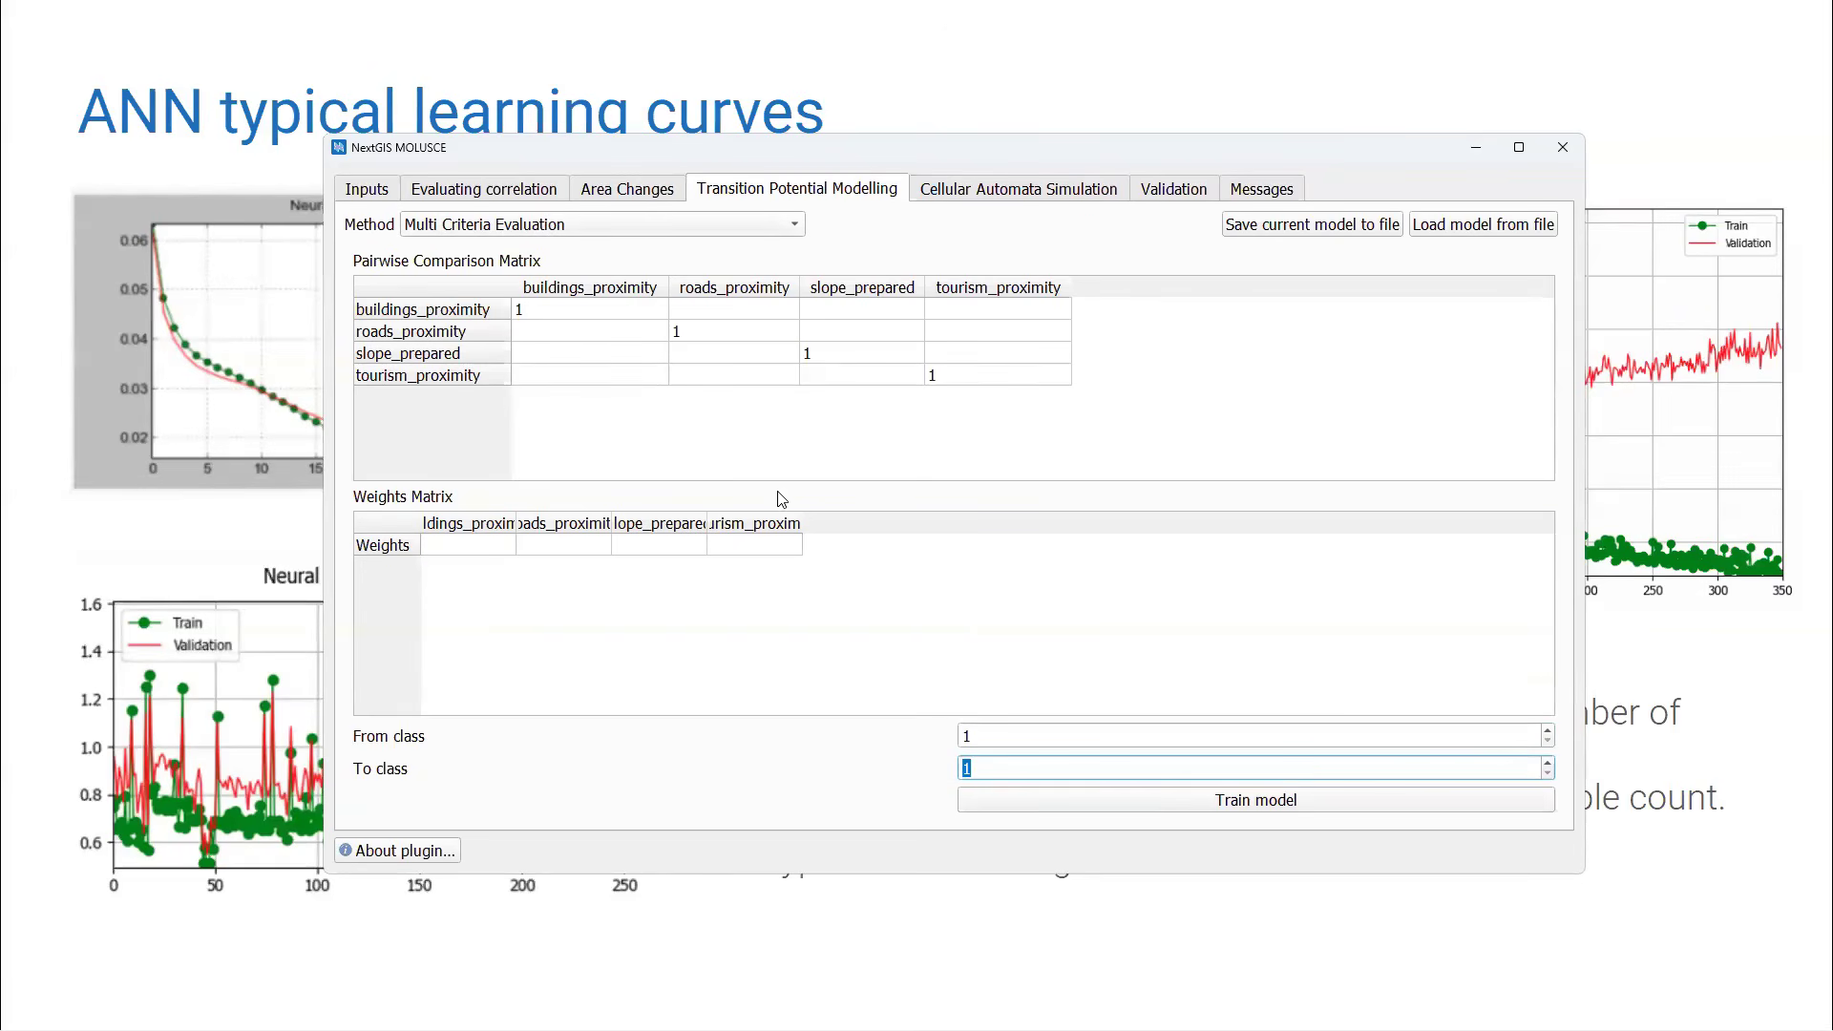
{"action": "left_click", "coordinate": [1000, 734]}
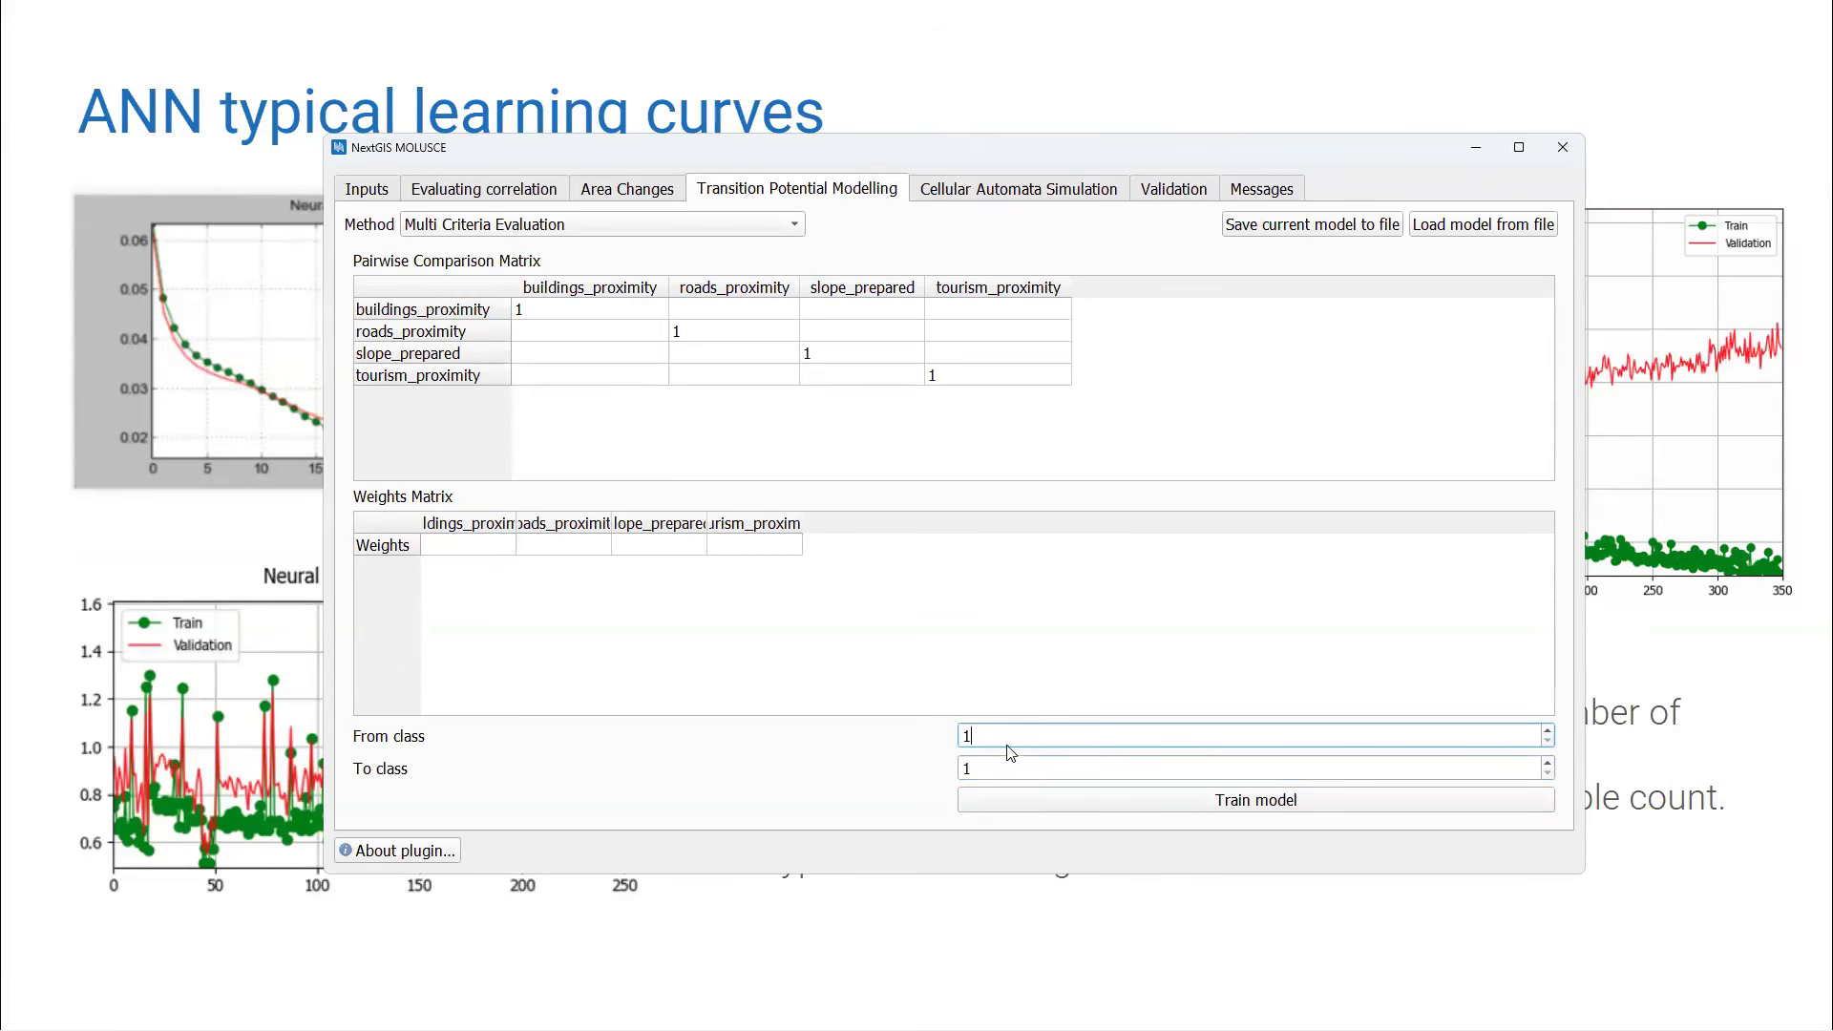
{"action": "left_click", "coordinate": [1018, 768]}
{"action": "key", "text": "shift+Tab"}
{"action": "key", "text": "Tab"}
{"action": "key", "text": "shift+Tab"}
{"action": "key", "text": "Tab"}
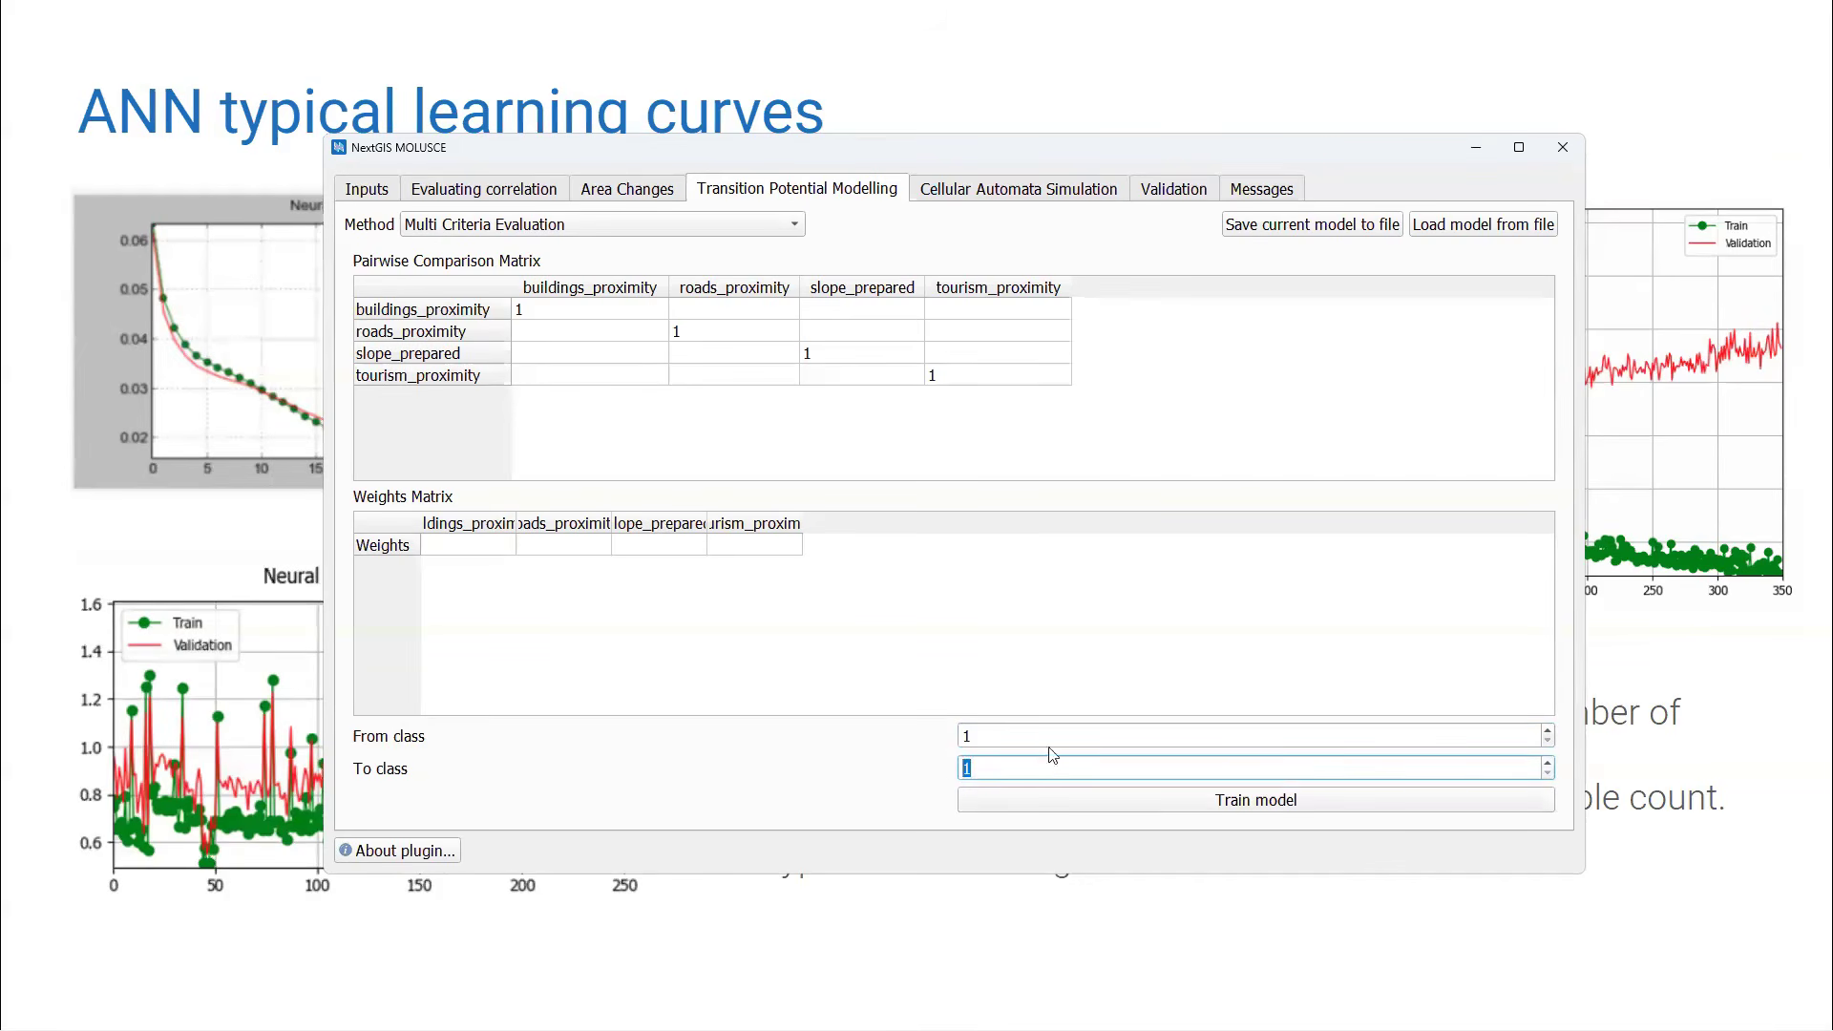
{"action": "key", "text": "shift+Tab"}
{"action": "type", "text": "7"}
{"action": "key", "text": "Tab"}
{"action": "type", "text": "11"}
Consult the Saaty's scale slide, and return to MOLUSCE to select the roads_proximity versus buildings_proximity cell of the pairwise comparison matrix.
{"action": "left_click", "coordinate": [743, 318]}
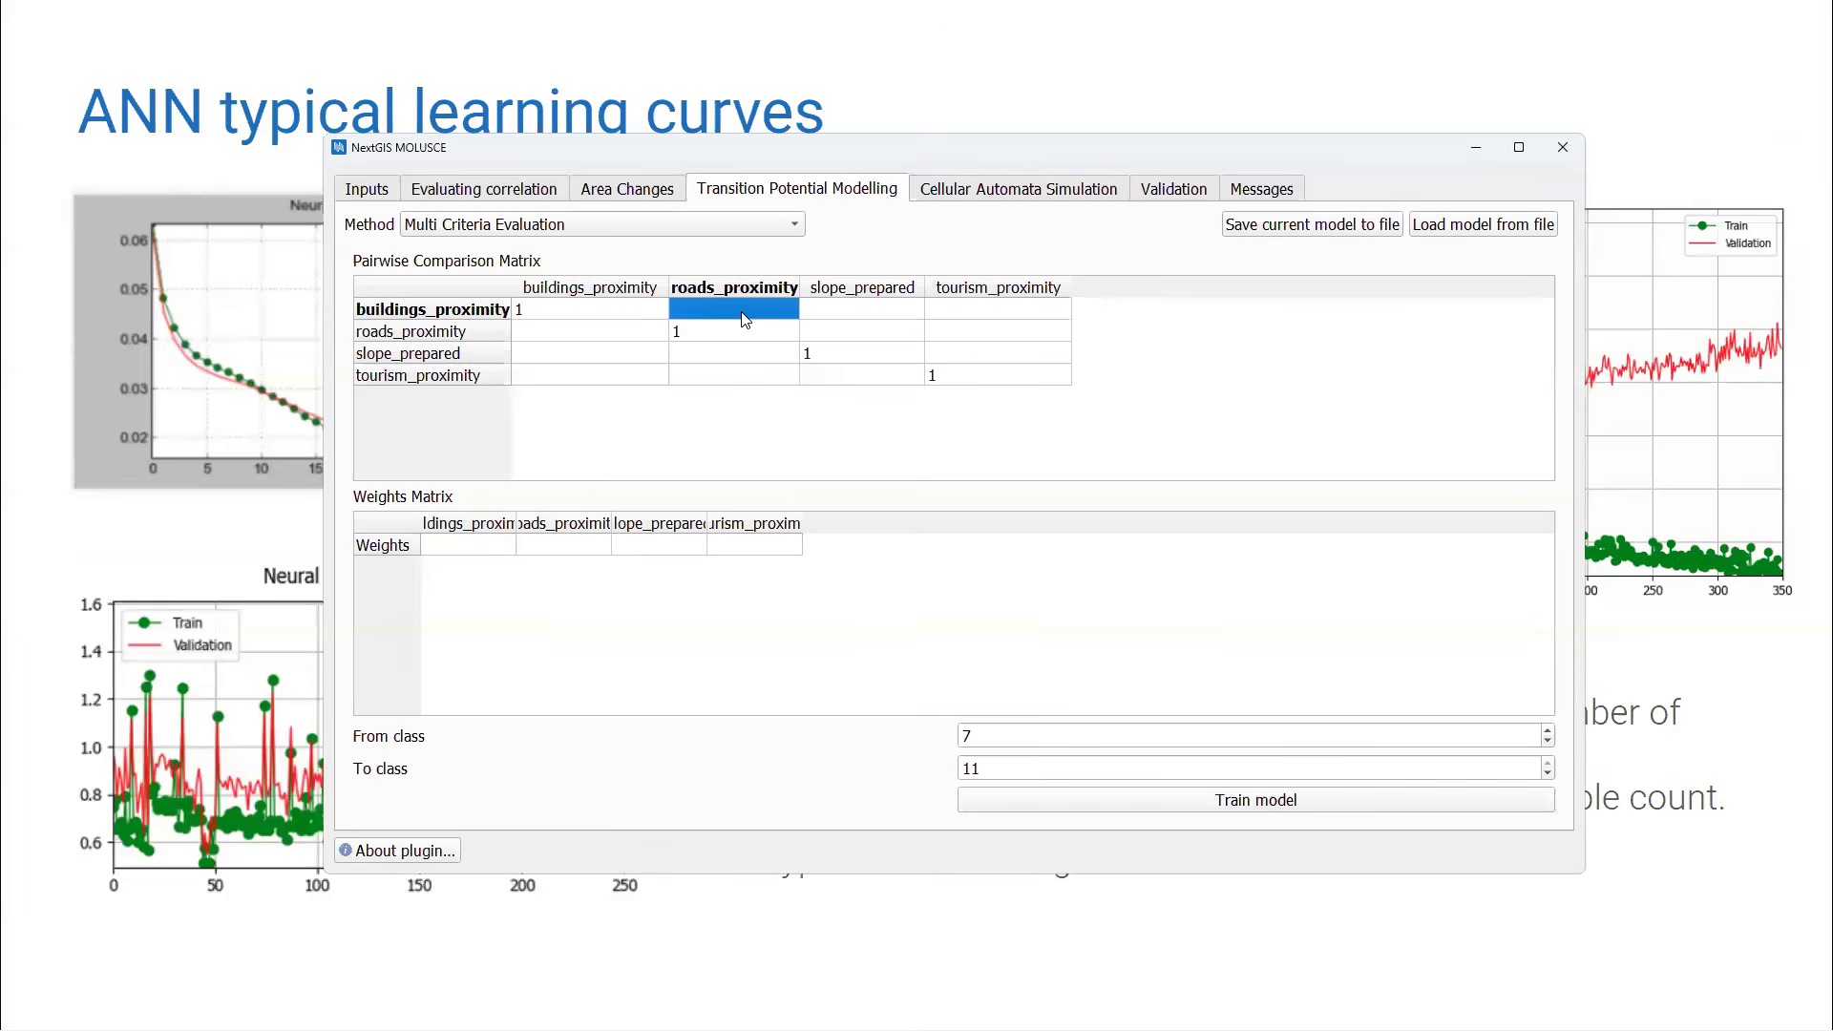
{"action": "left_click", "coordinate": [184, 476]}
{"action": "left_click", "coordinate": [371, 514]}
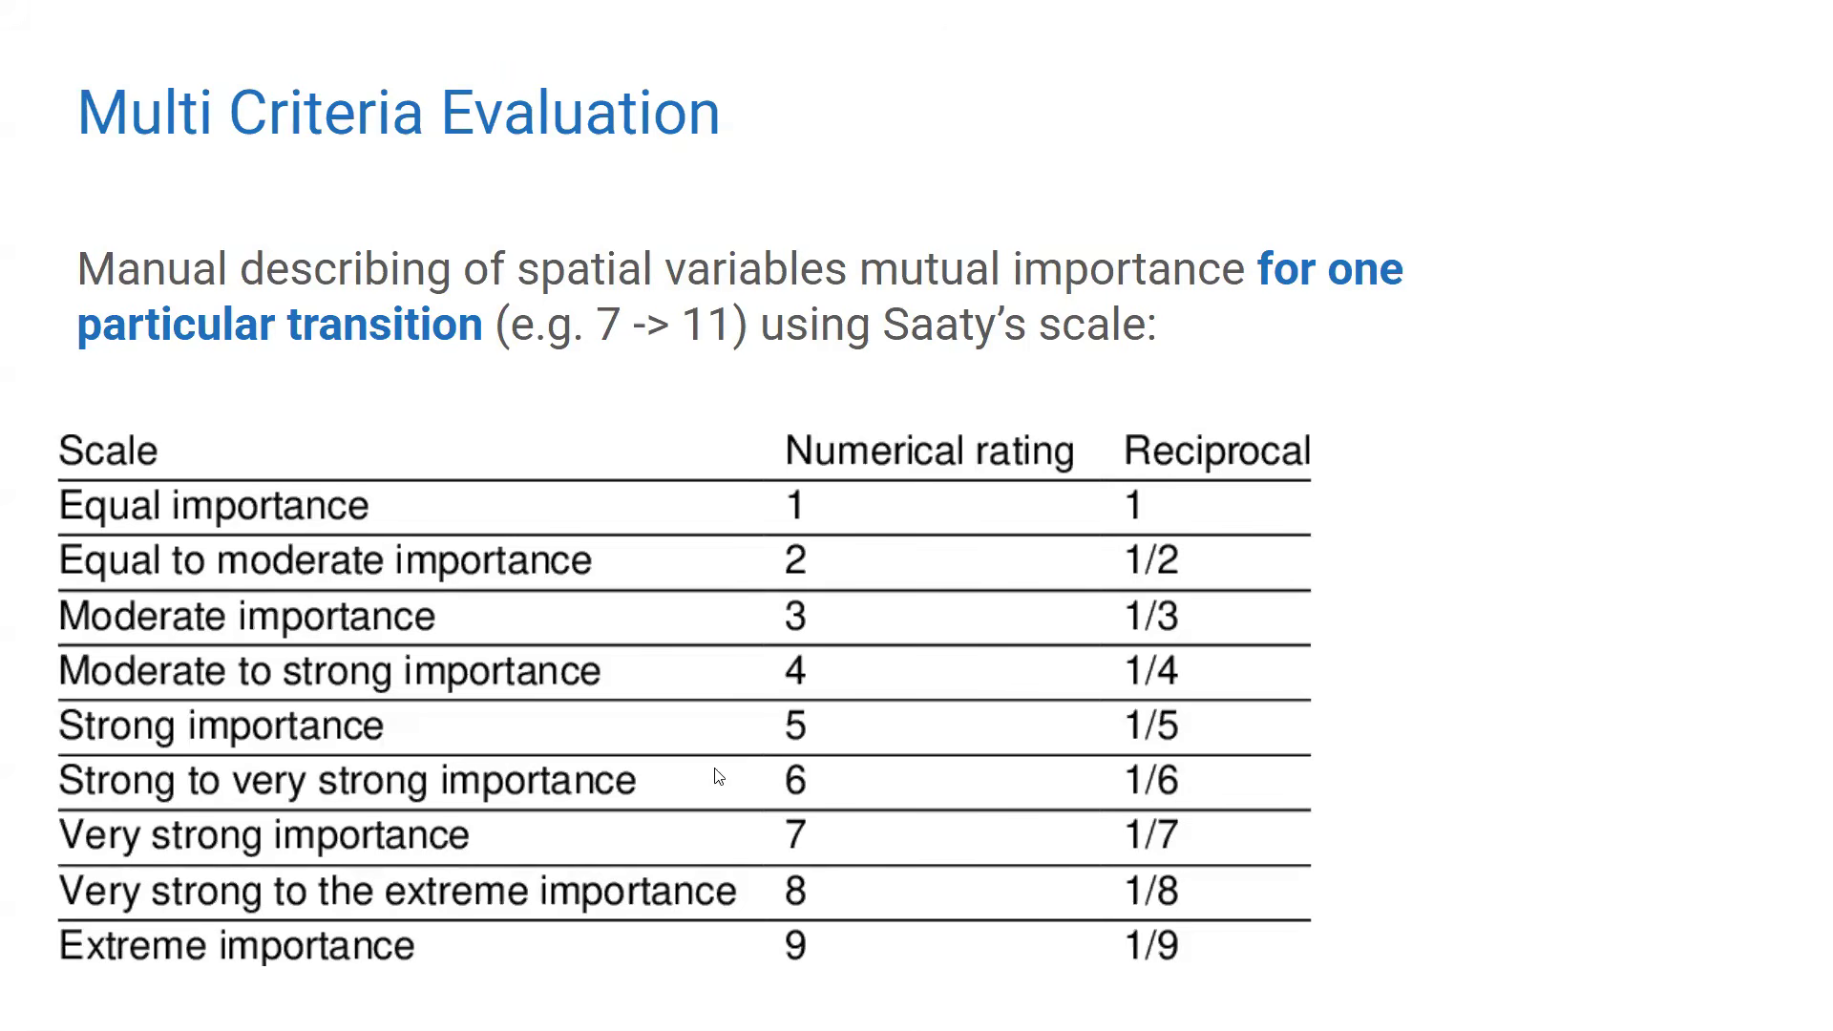
{"action": "key", "text": "alt+Tab"}
{"action": "left_click", "coordinate": [634, 326]}
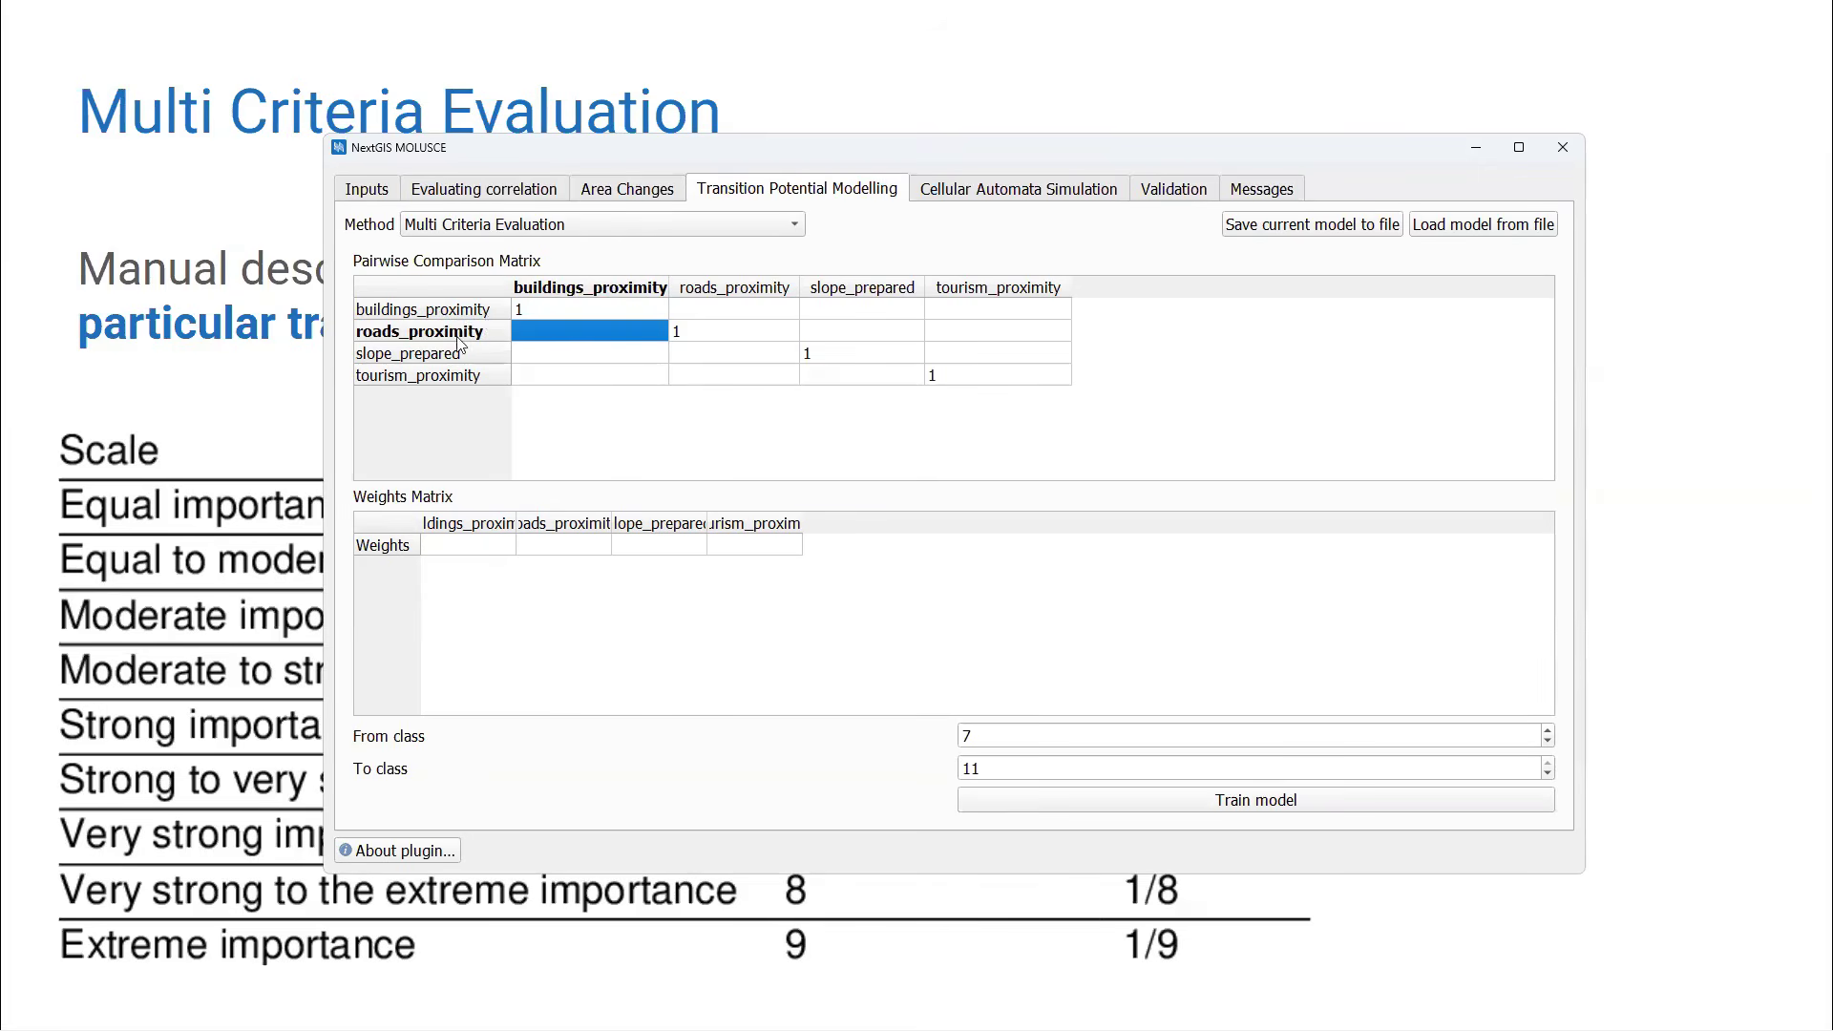
Rate roads_proximity against buildings_proximity as 1 in the pairwise comparison matrix.
{"action": "double_click", "coordinate": [580, 339]}
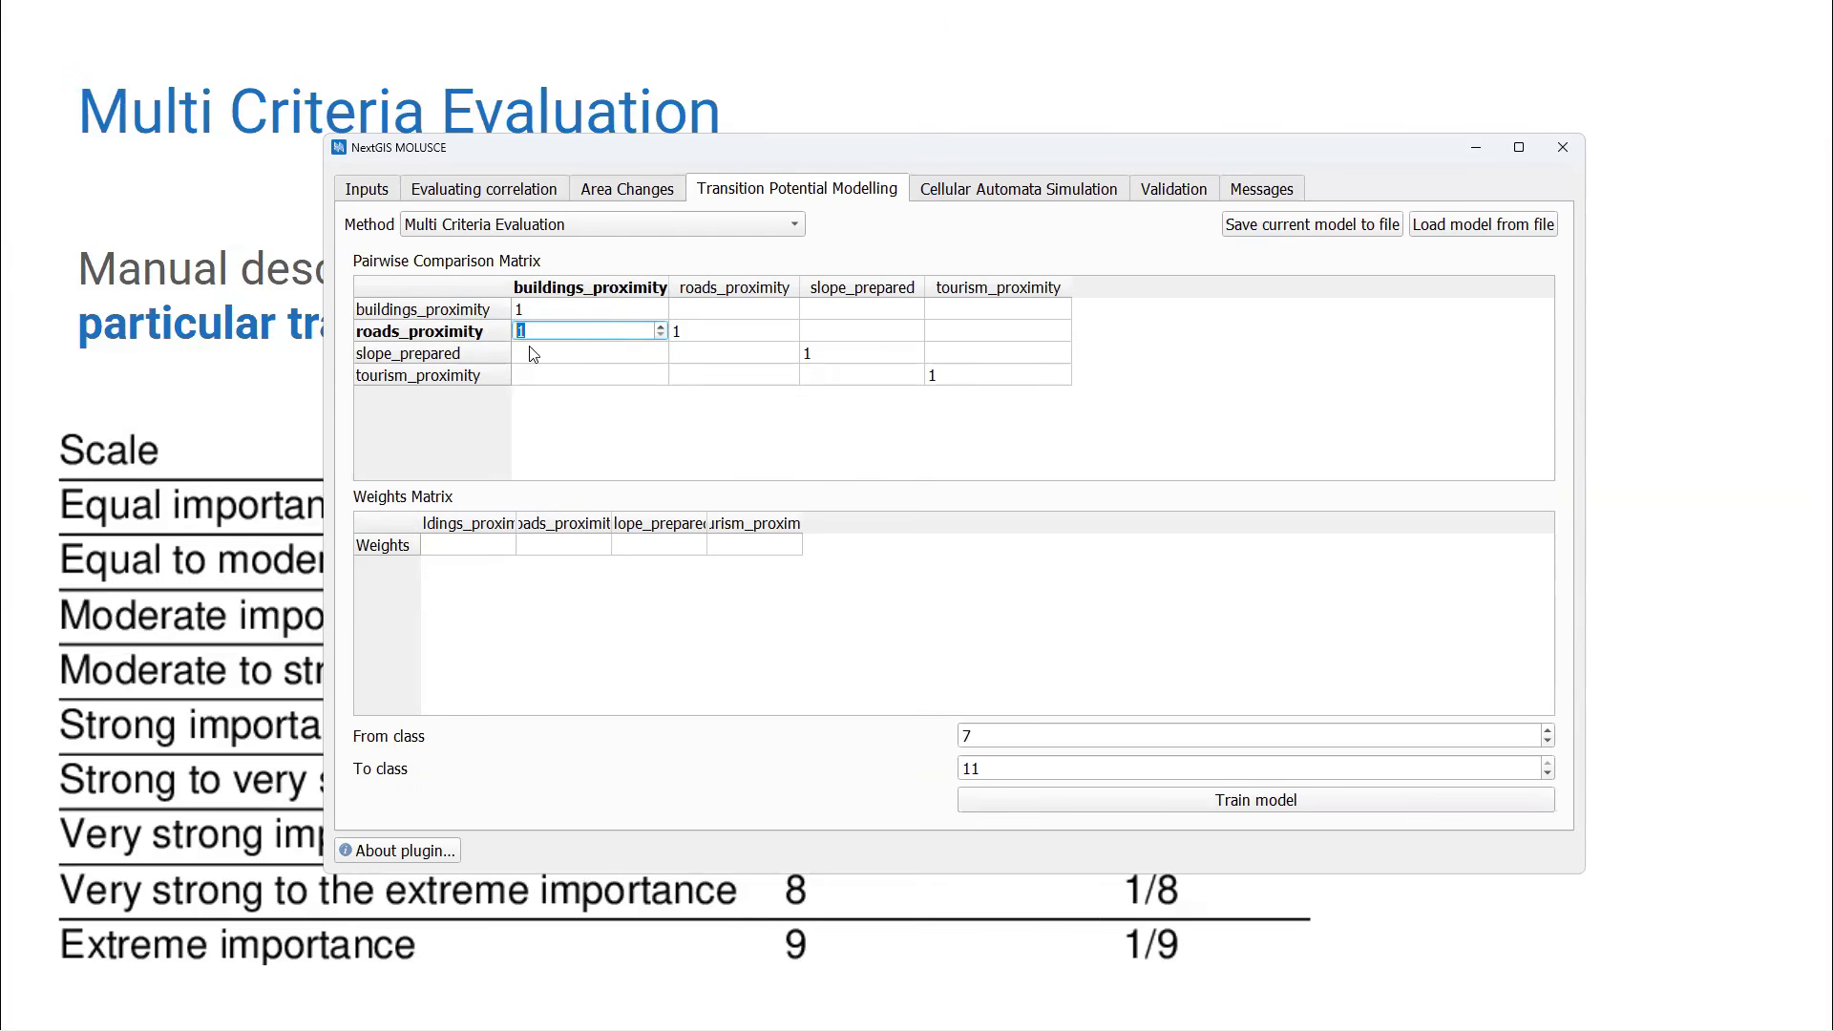
{"action": "type", "text": "1"}
{"action": "left_click", "coordinate": [605, 358]}
{"action": "left_click", "coordinate": [546, 336]}
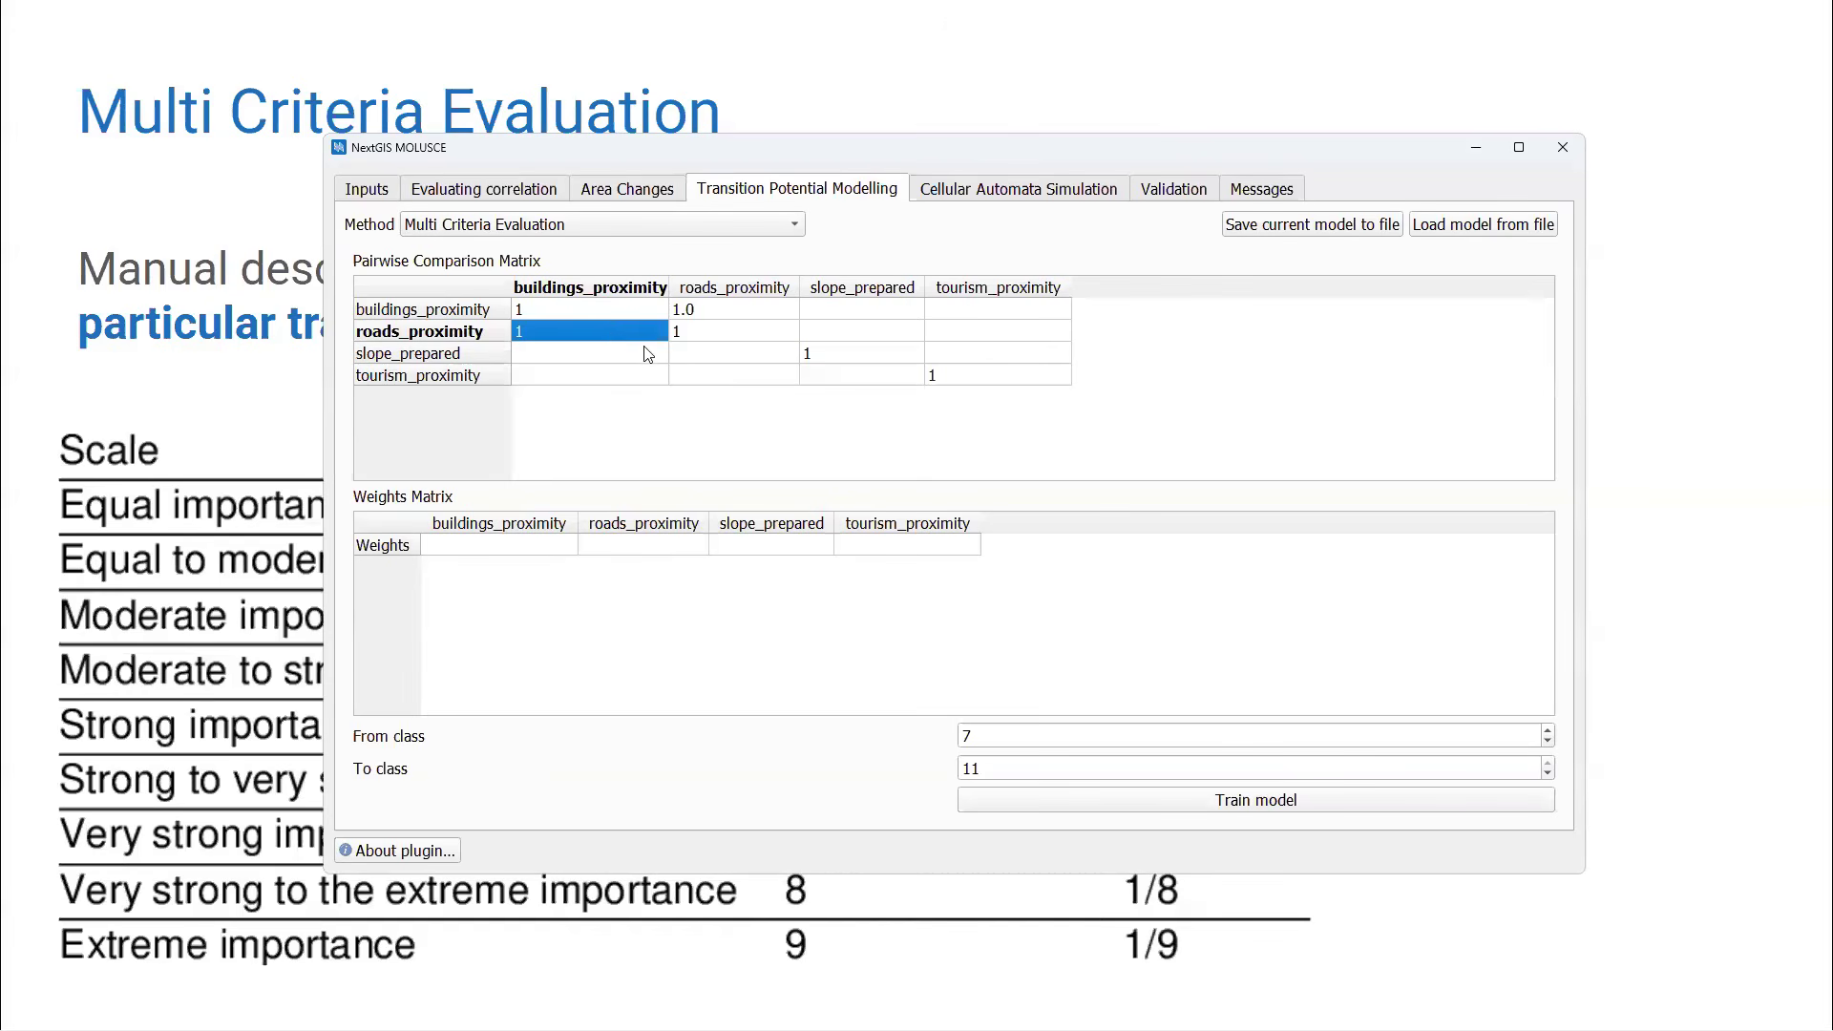
Rate slope_prepared as 3 against both buildings_proximity and roads_proximity in the pairwise comparison matrix.
{"action": "left_click", "coordinate": [560, 362]}
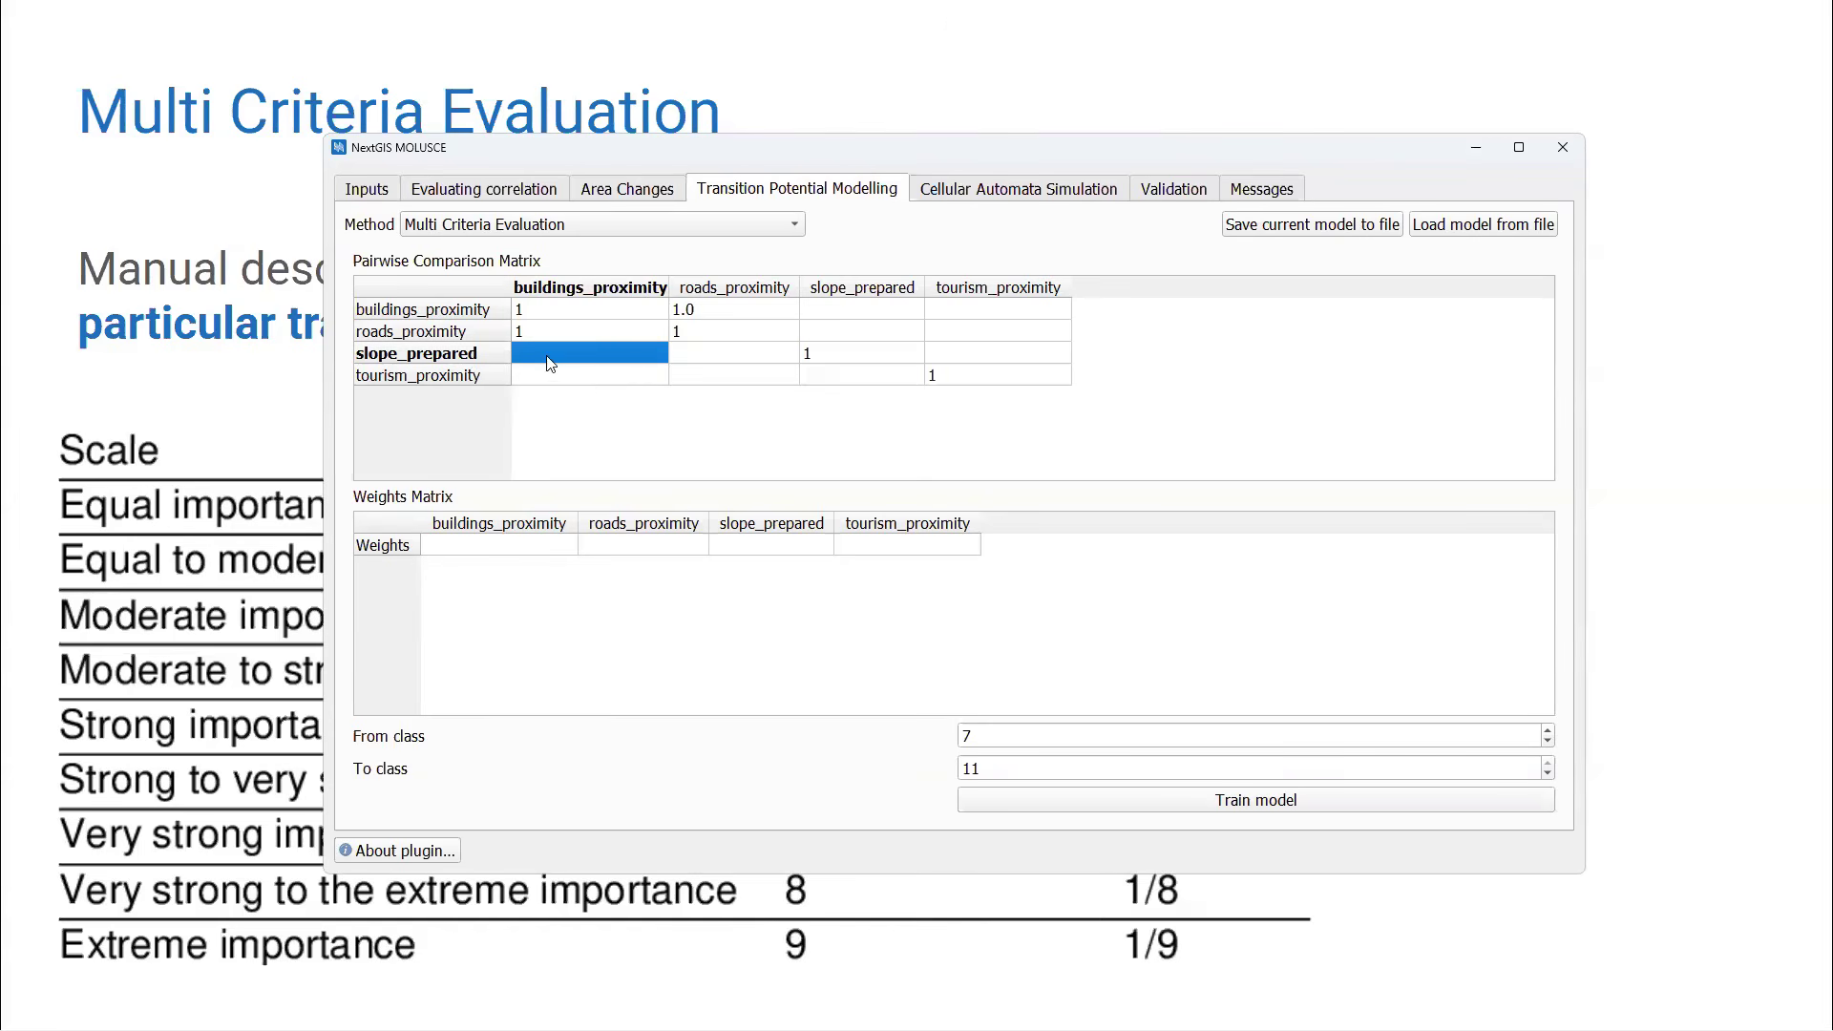
{"action": "type", "text": "3"}
{"action": "left_click", "coordinate": [565, 382]}
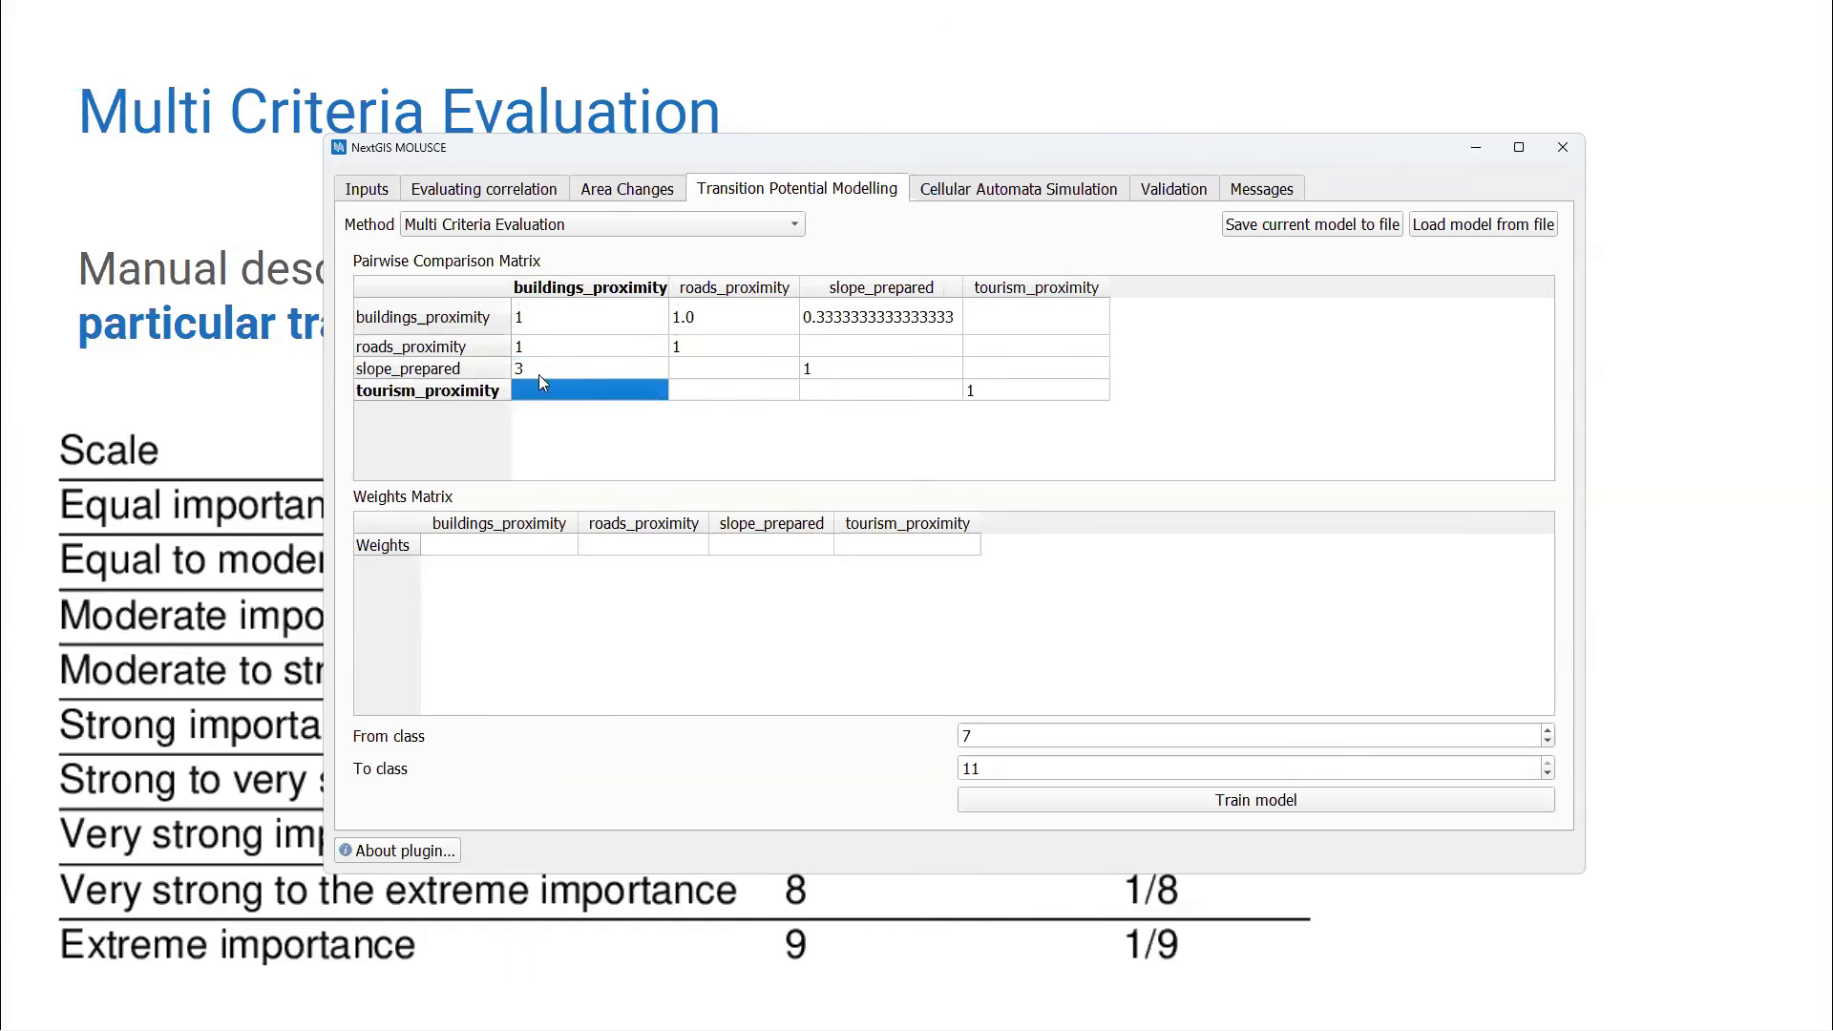
{"action": "left_click", "coordinate": [713, 372]}
{"action": "type", "text": "3"}
{"action": "key", "text": "Return"}
{"action": "left_click", "coordinate": [702, 365]}
{"action": "left_click", "coordinate": [611, 367]}
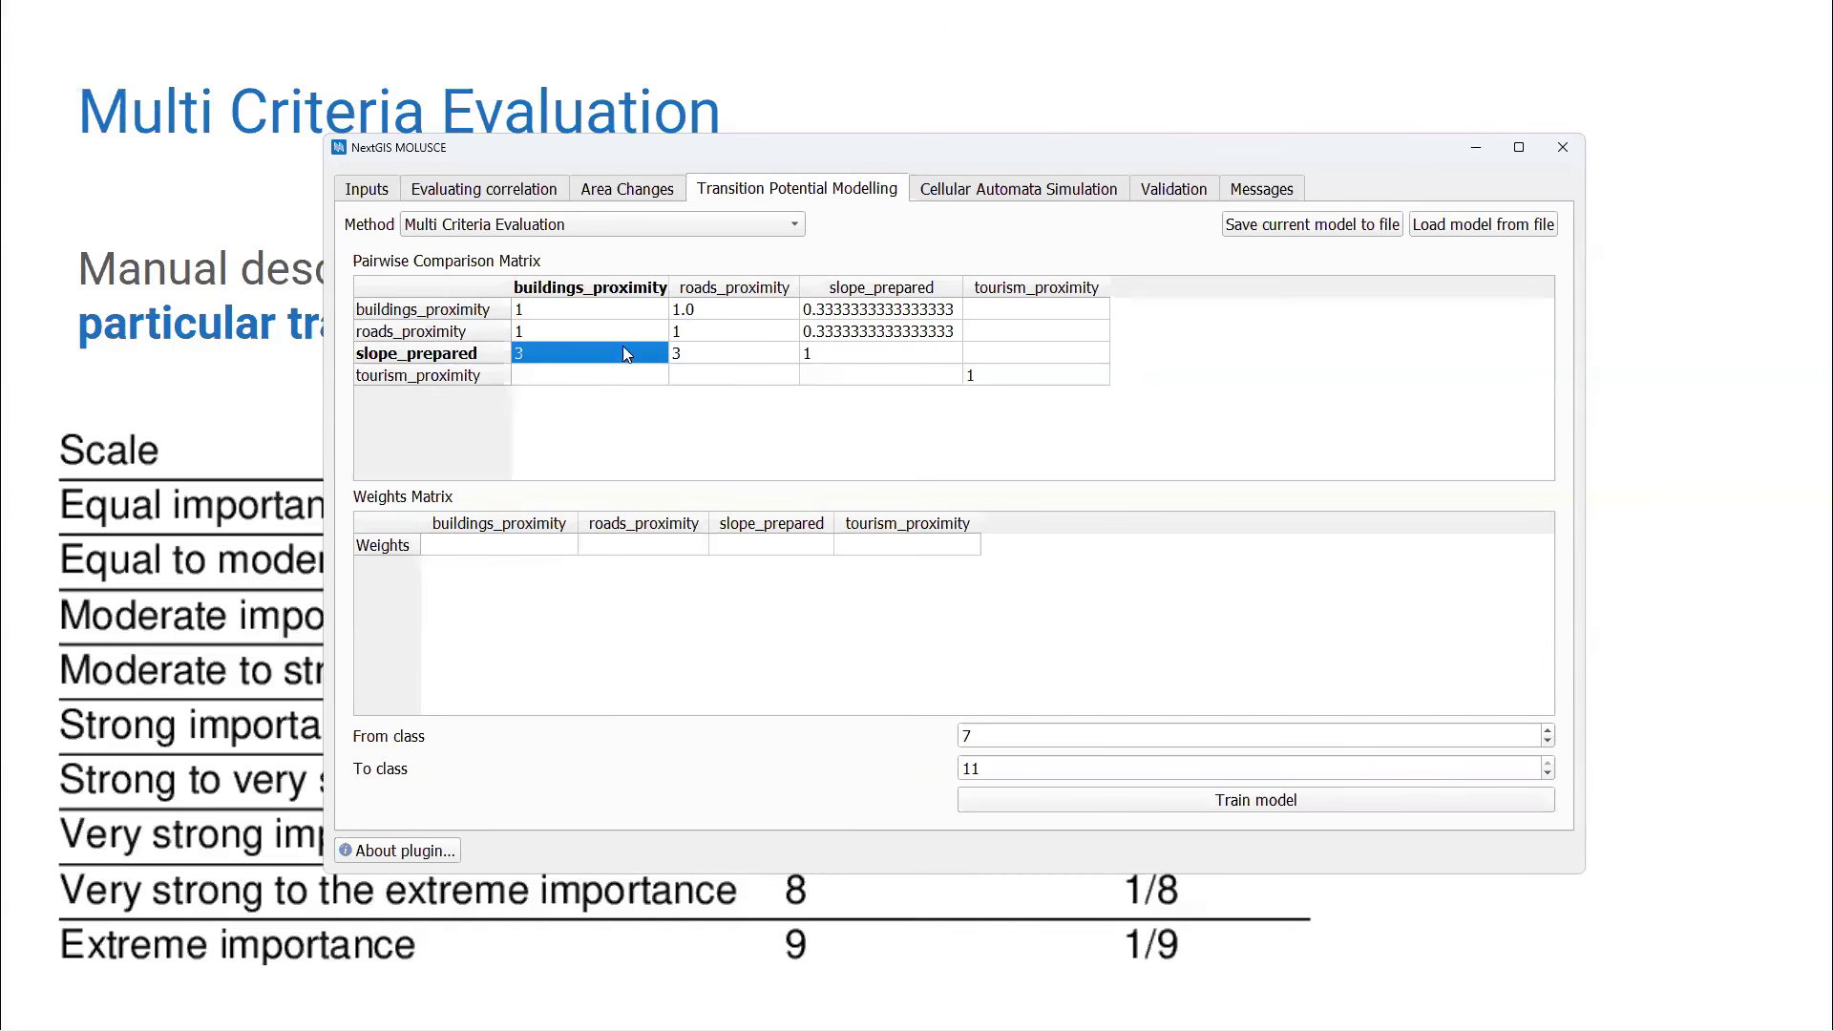
Rate tourism_proximity as 5 against buildings_proximity, 5 against roads_proximity and 2 against slope_prepared.
{"action": "left_click", "coordinate": [576, 377]}
{"action": "type", "text": "5"}
{"action": "left_click", "coordinate": [711, 382]}
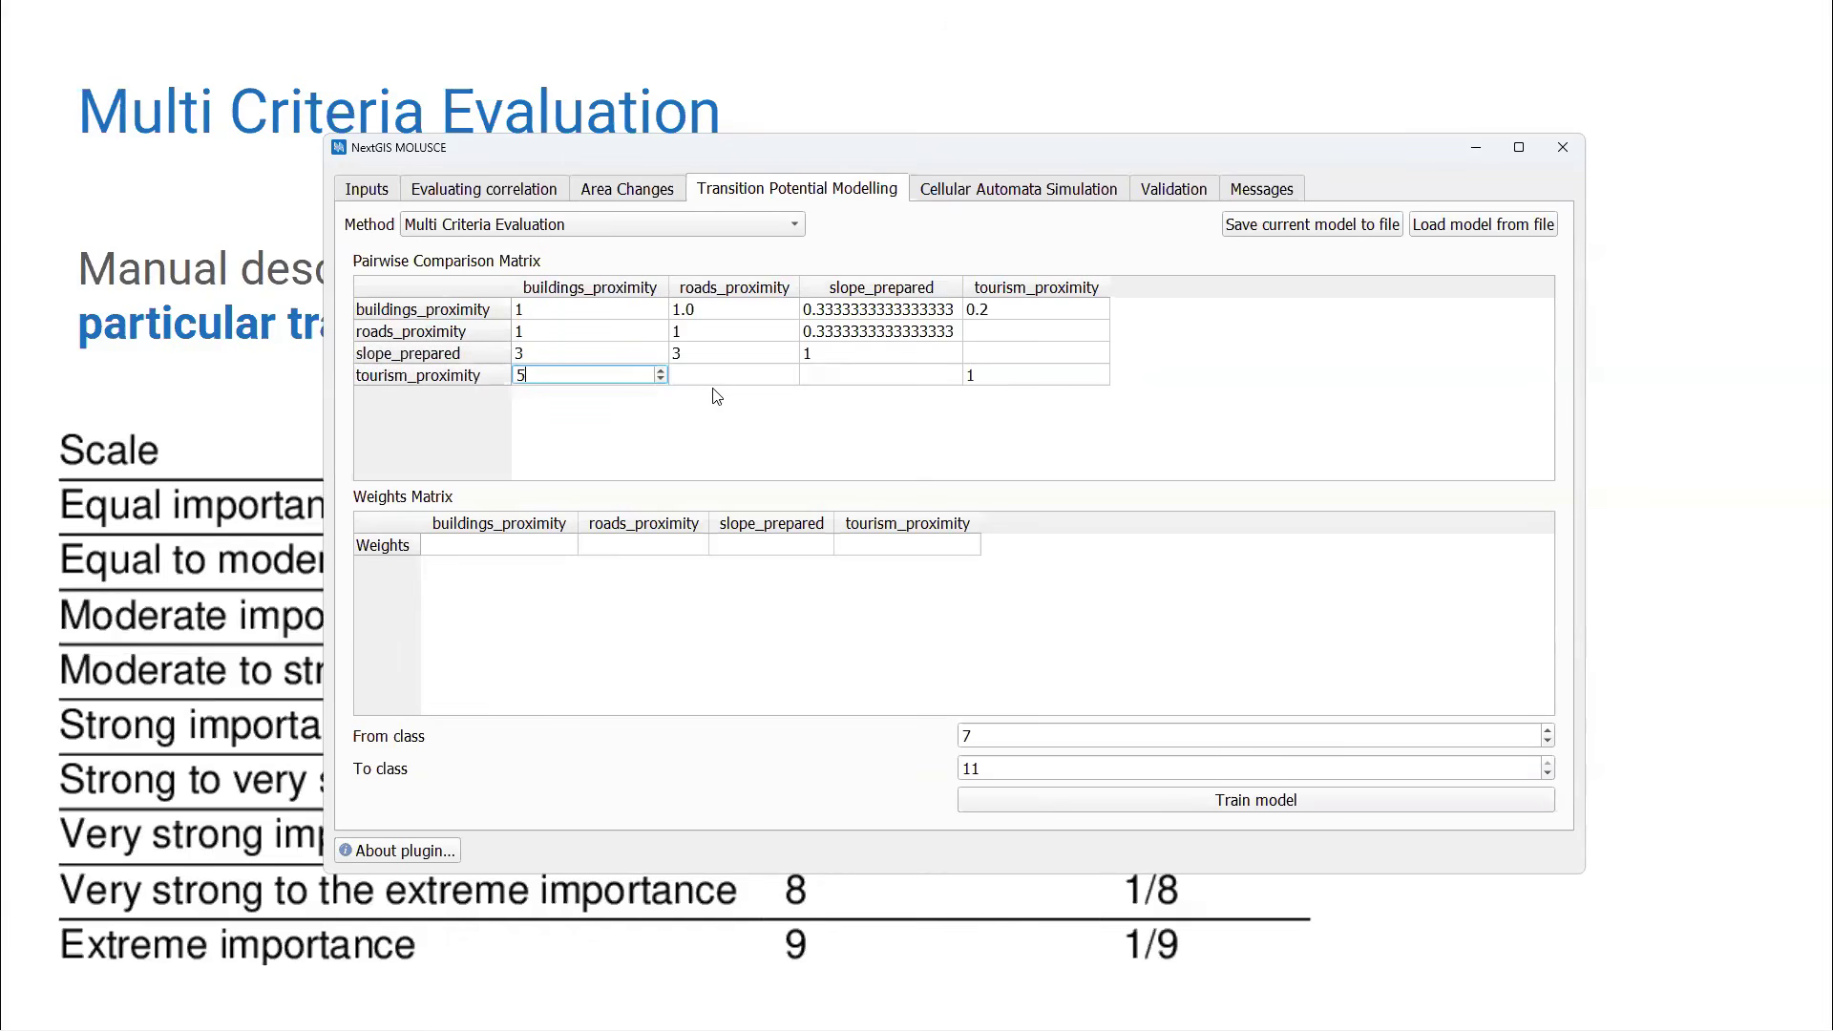
{"action": "type", "text": "5"}
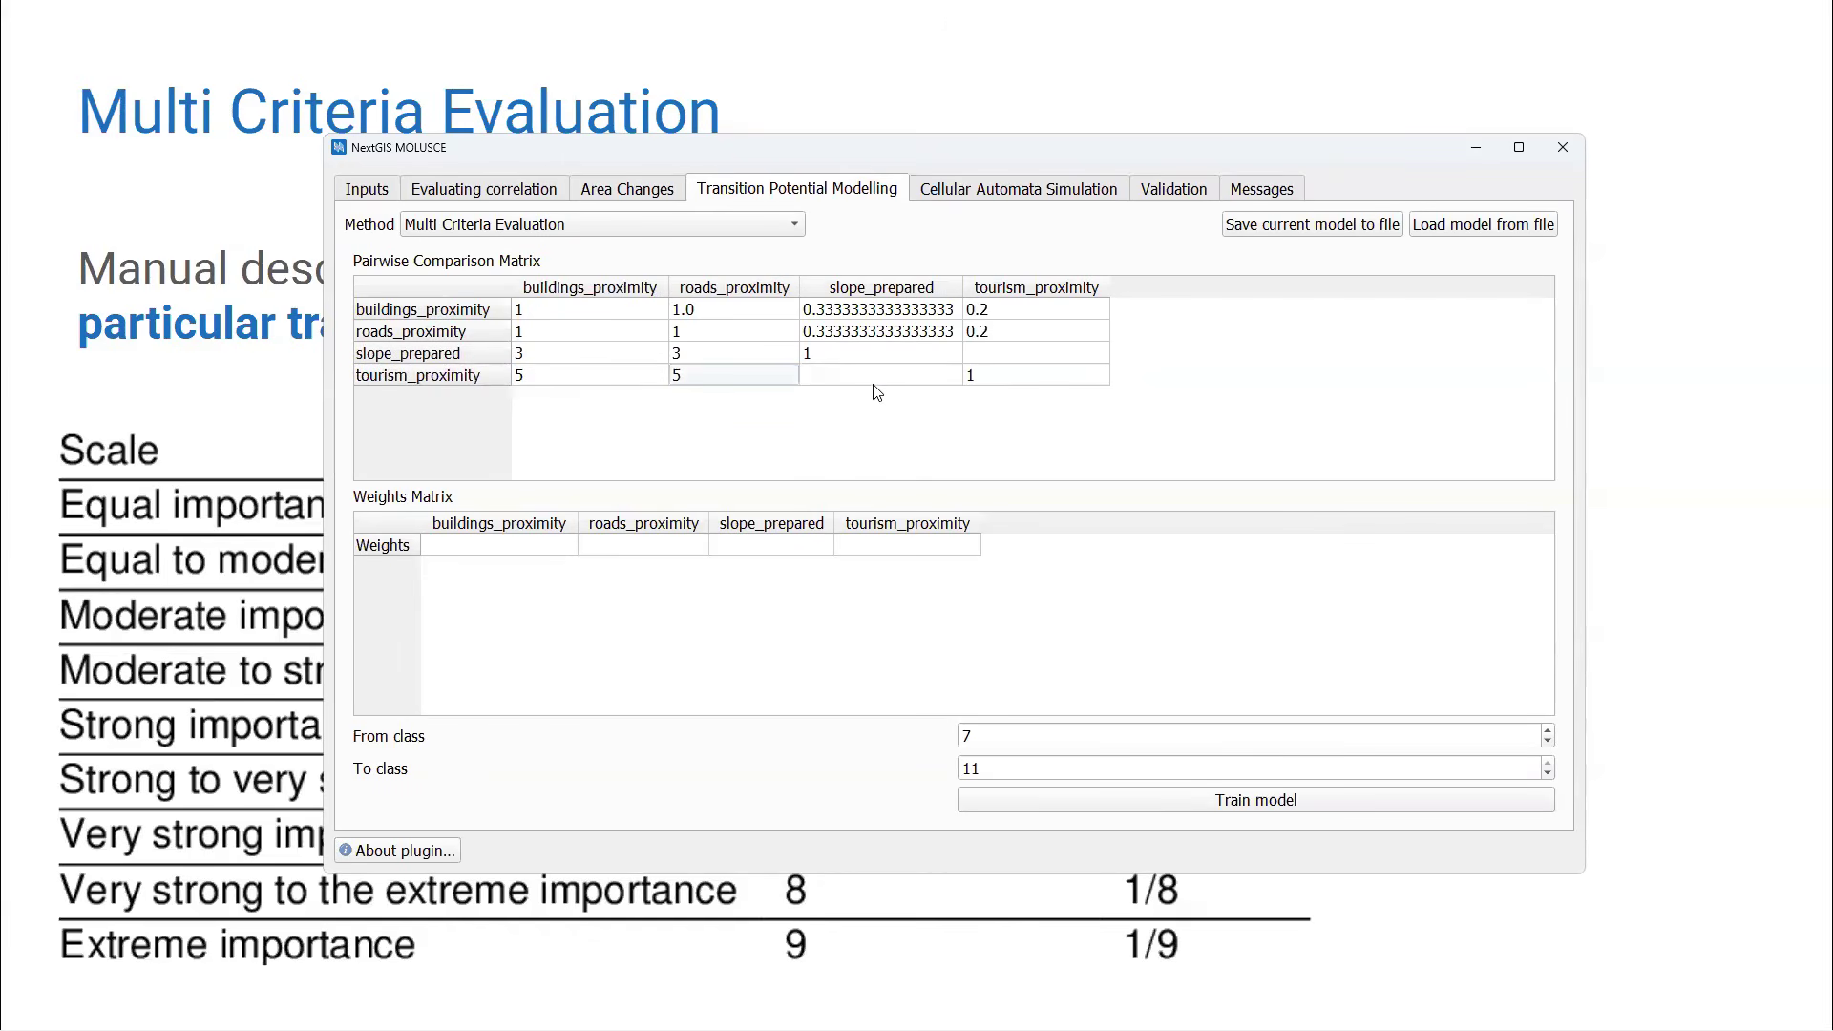
{"action": "left_click", "coordinate": [878, 387]}
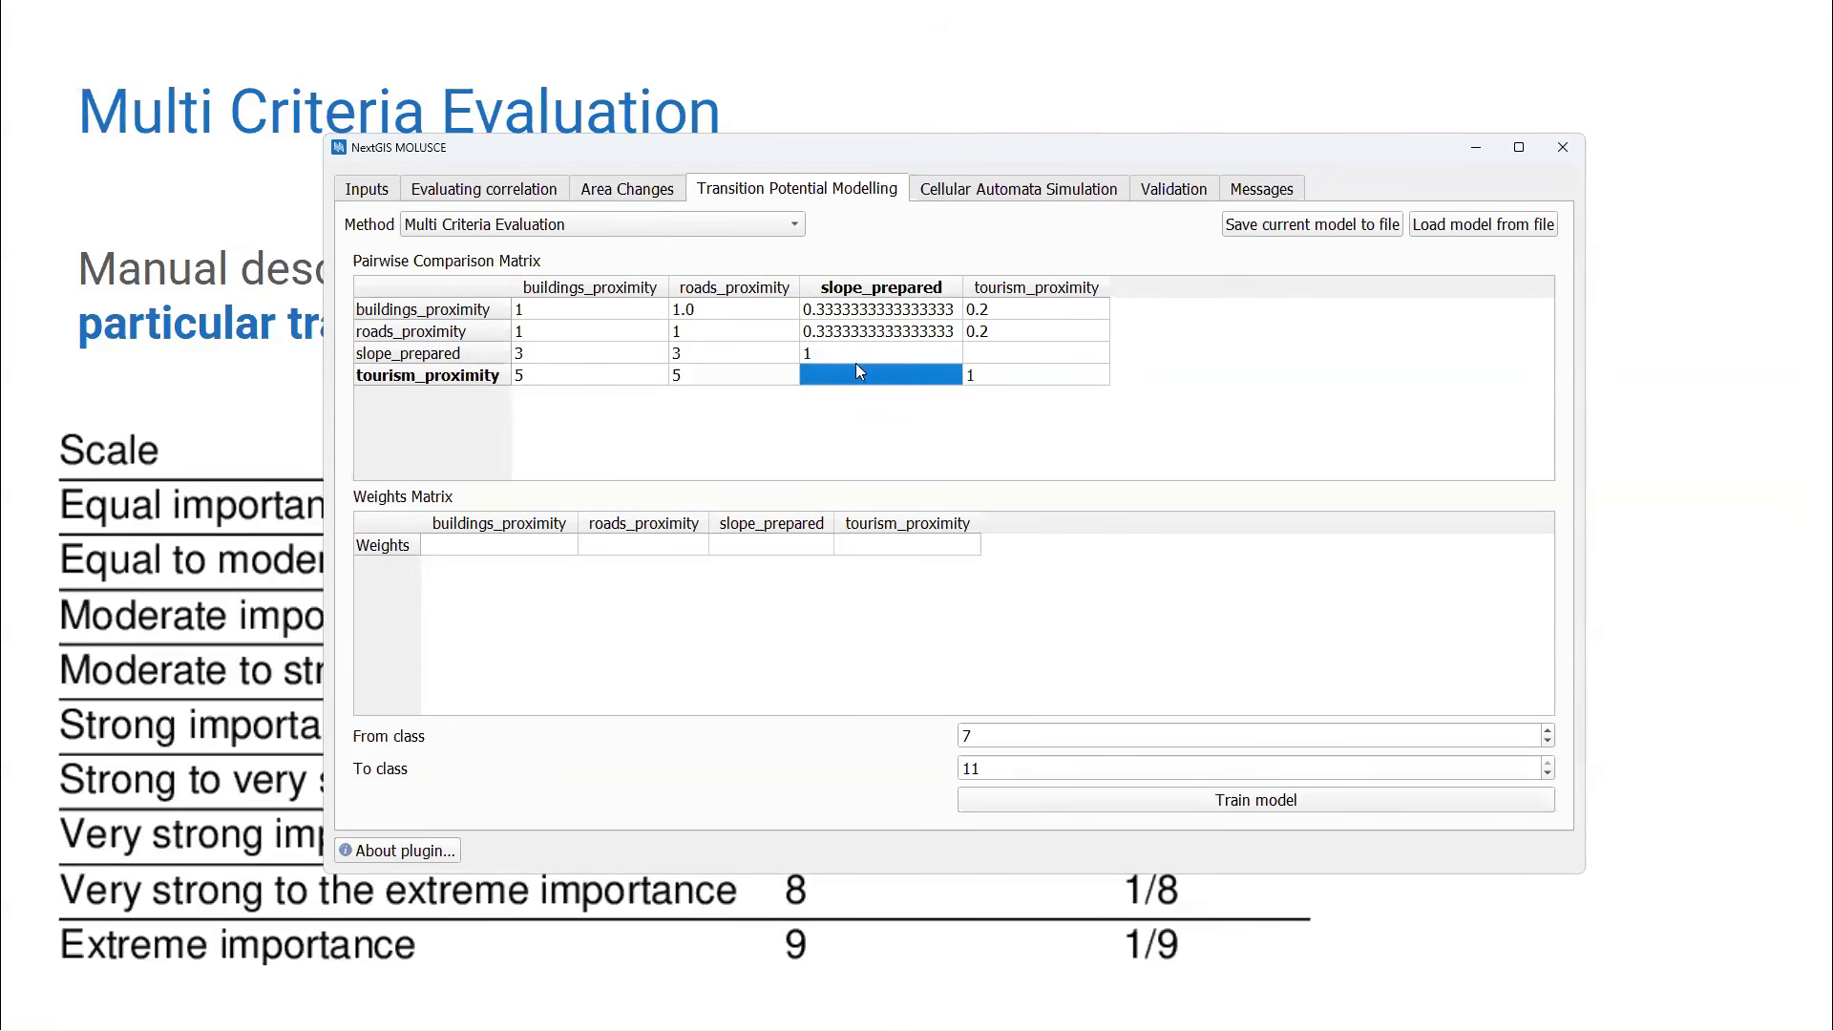
{"action": "type", "text": "2"}
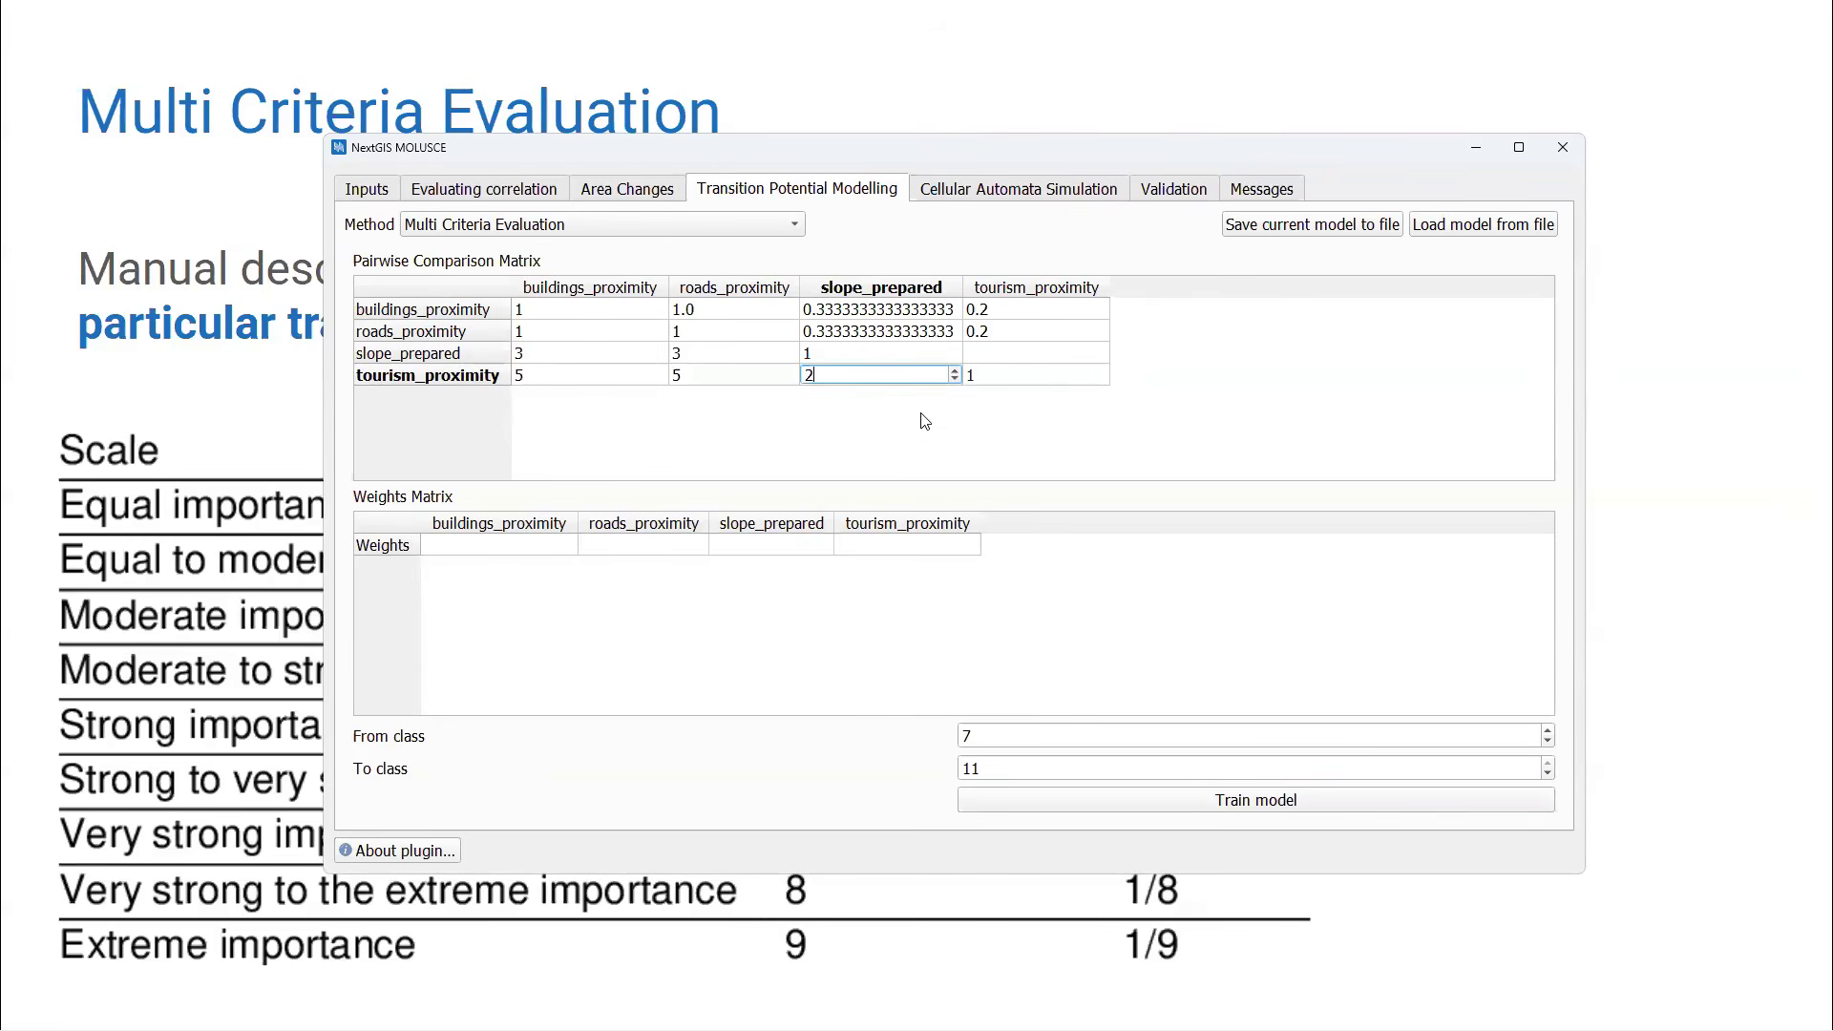
{"action": "key", "text": "Return"}
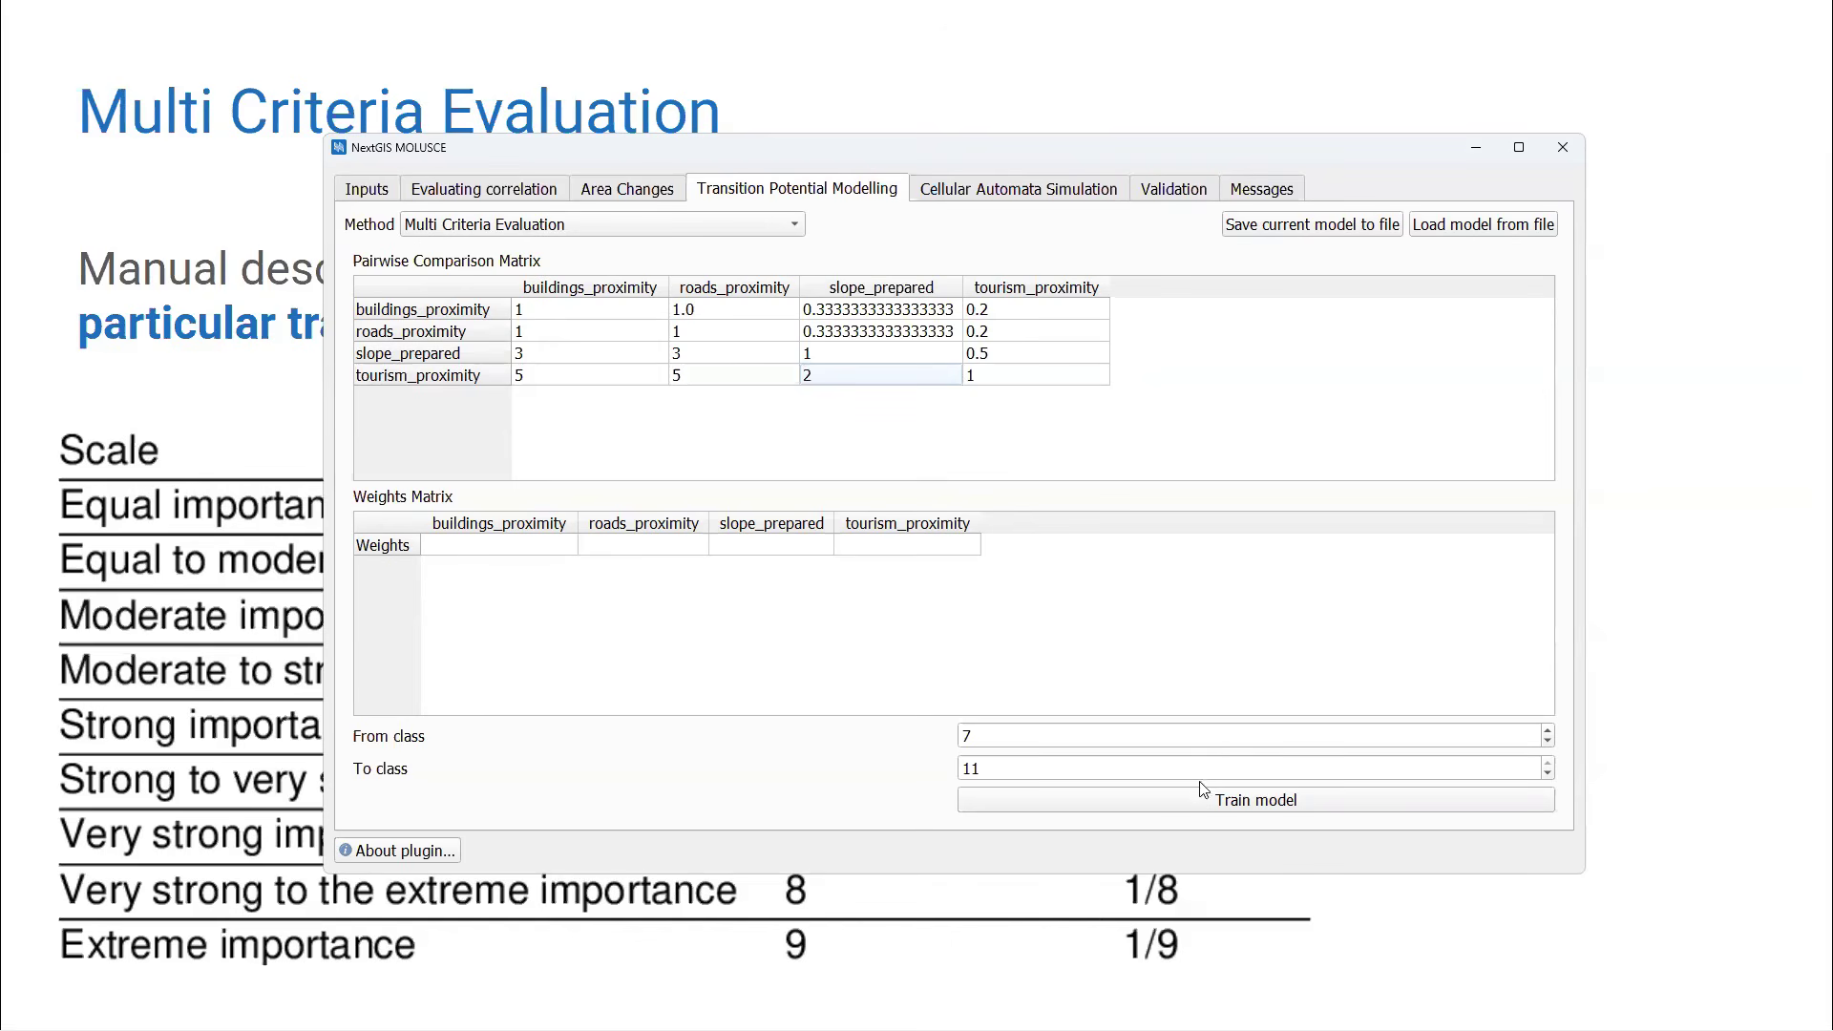
Train the Multi Criteria Evaluation model and close the matrix consistency message.
{"action": "left_click", "coordinate": [1185, 807]}
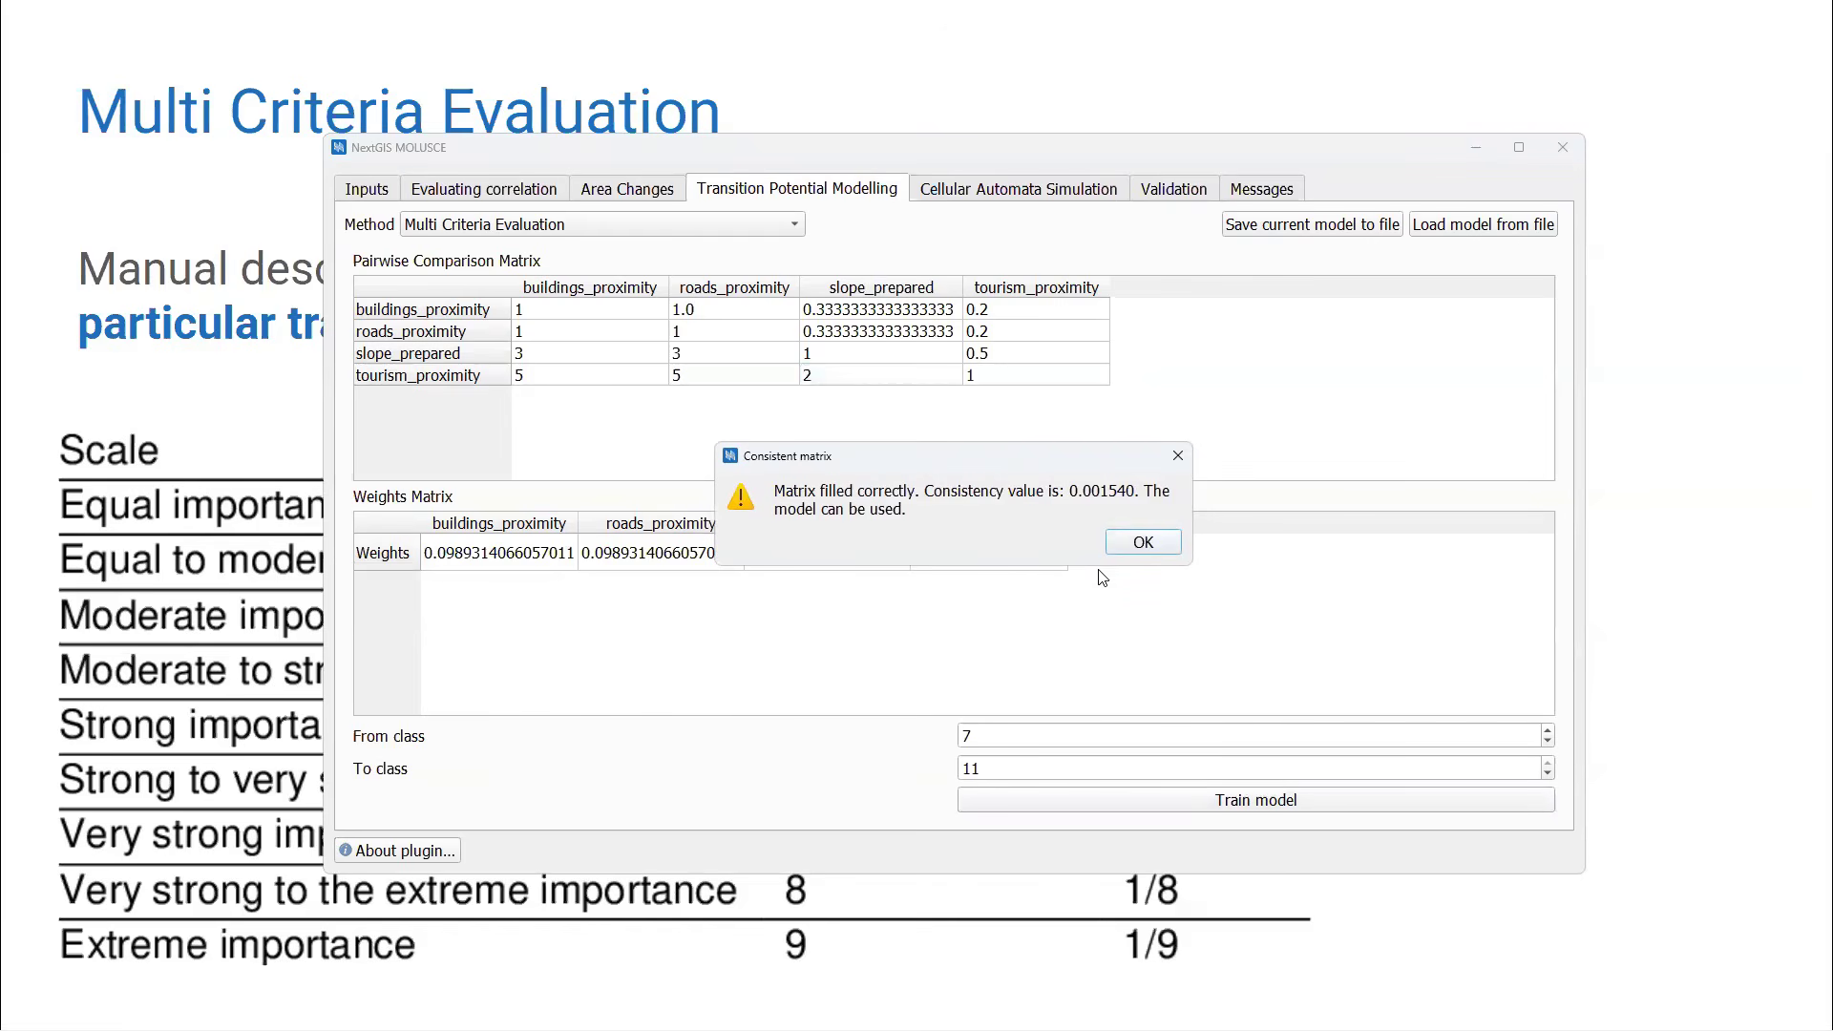
{"action": "left_click_drag", "start_coordinate": [1001, 453], "coordinate": [1012, 433]}
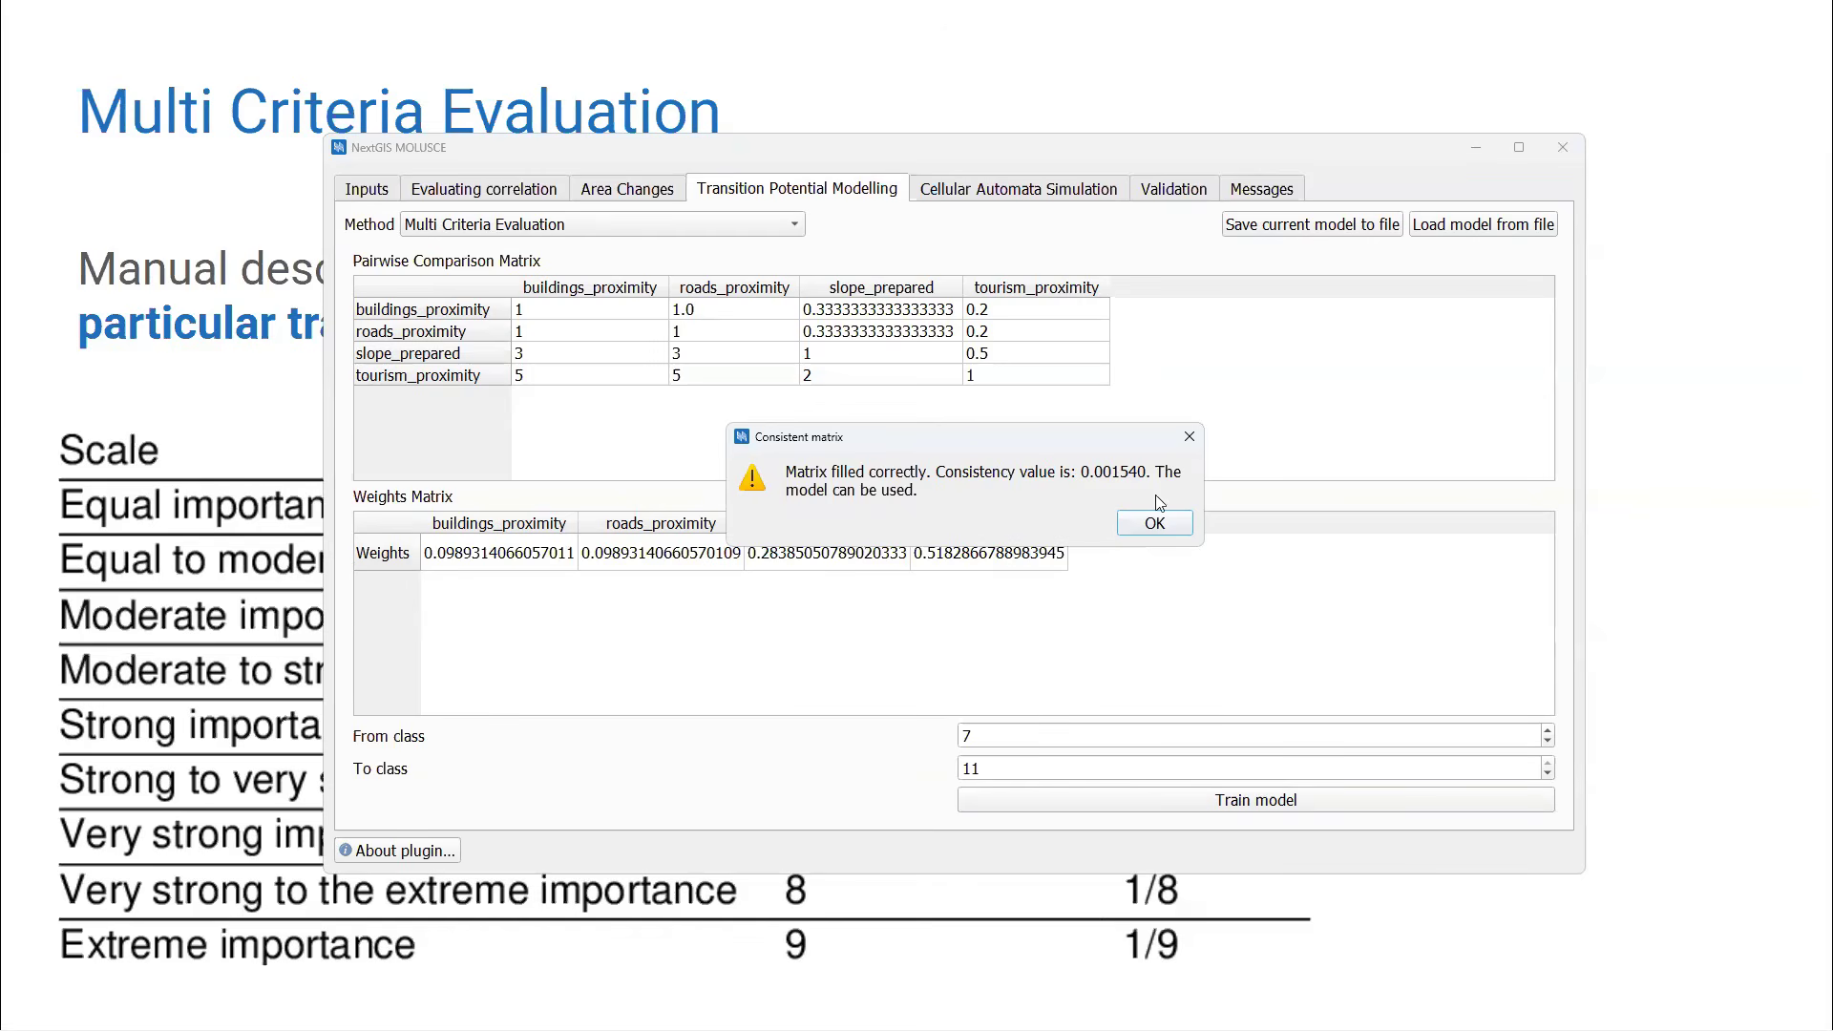
{"action": "left_click", "coordinate": [1150, 524]}
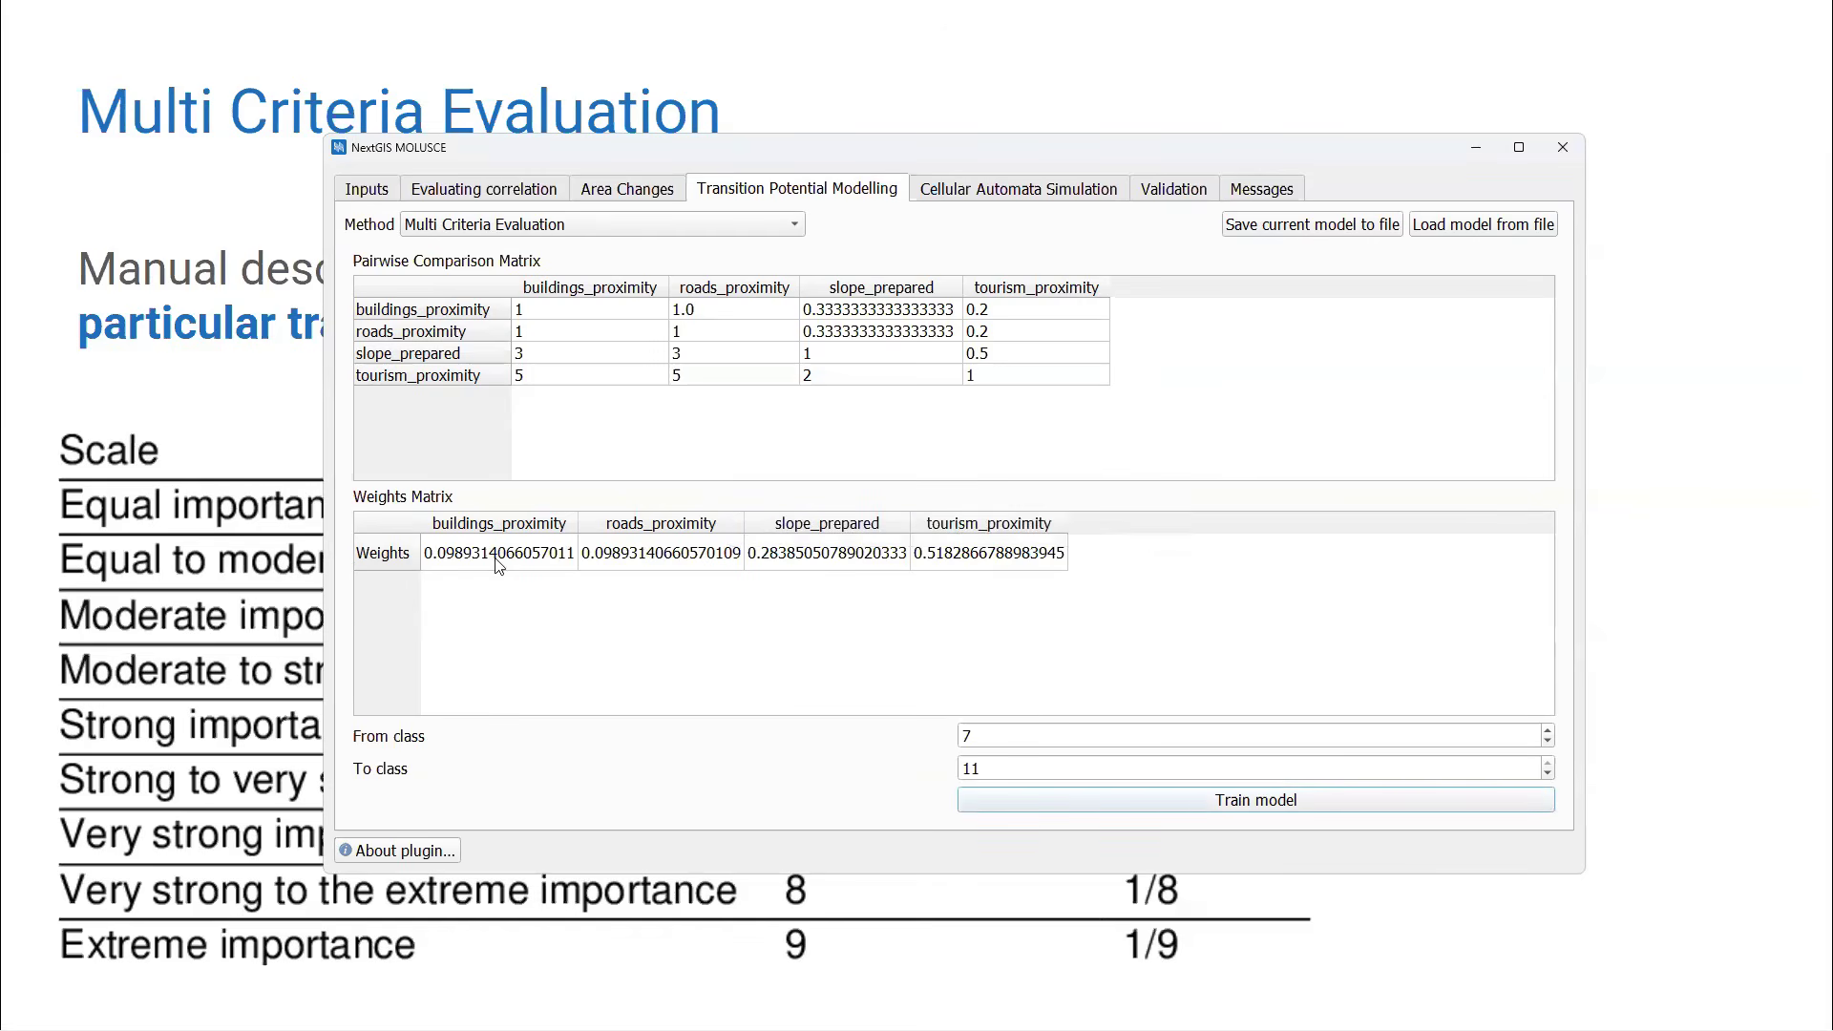
Examine the computed weights of the four factors and the From class and To class settings.
{"action": "left_click", "coordinate": [487, 555]}
{"action": "left_click", "coordinate": [668, 553]}
{"action": "left_click", "coordinate": [835, 551]}
{"action": "left_click", "coordinate": [1012, 554]}
{"action": "left_click", "coordinate": [1016, 599]}
{"action": "left_click", "coordinate": [995, 737]}
{"action": "double_click", "coordinate": [1001, 760]}
{"action": "double_click", "coordinate": [1032, 737]}
{"action": "left_click", "coordinate": [1034, 680]}
Save the current model as mcue_1 in the process folder and dismiss the resulting message.
{"action": "left_click", "coordinate": [1317, 232]}
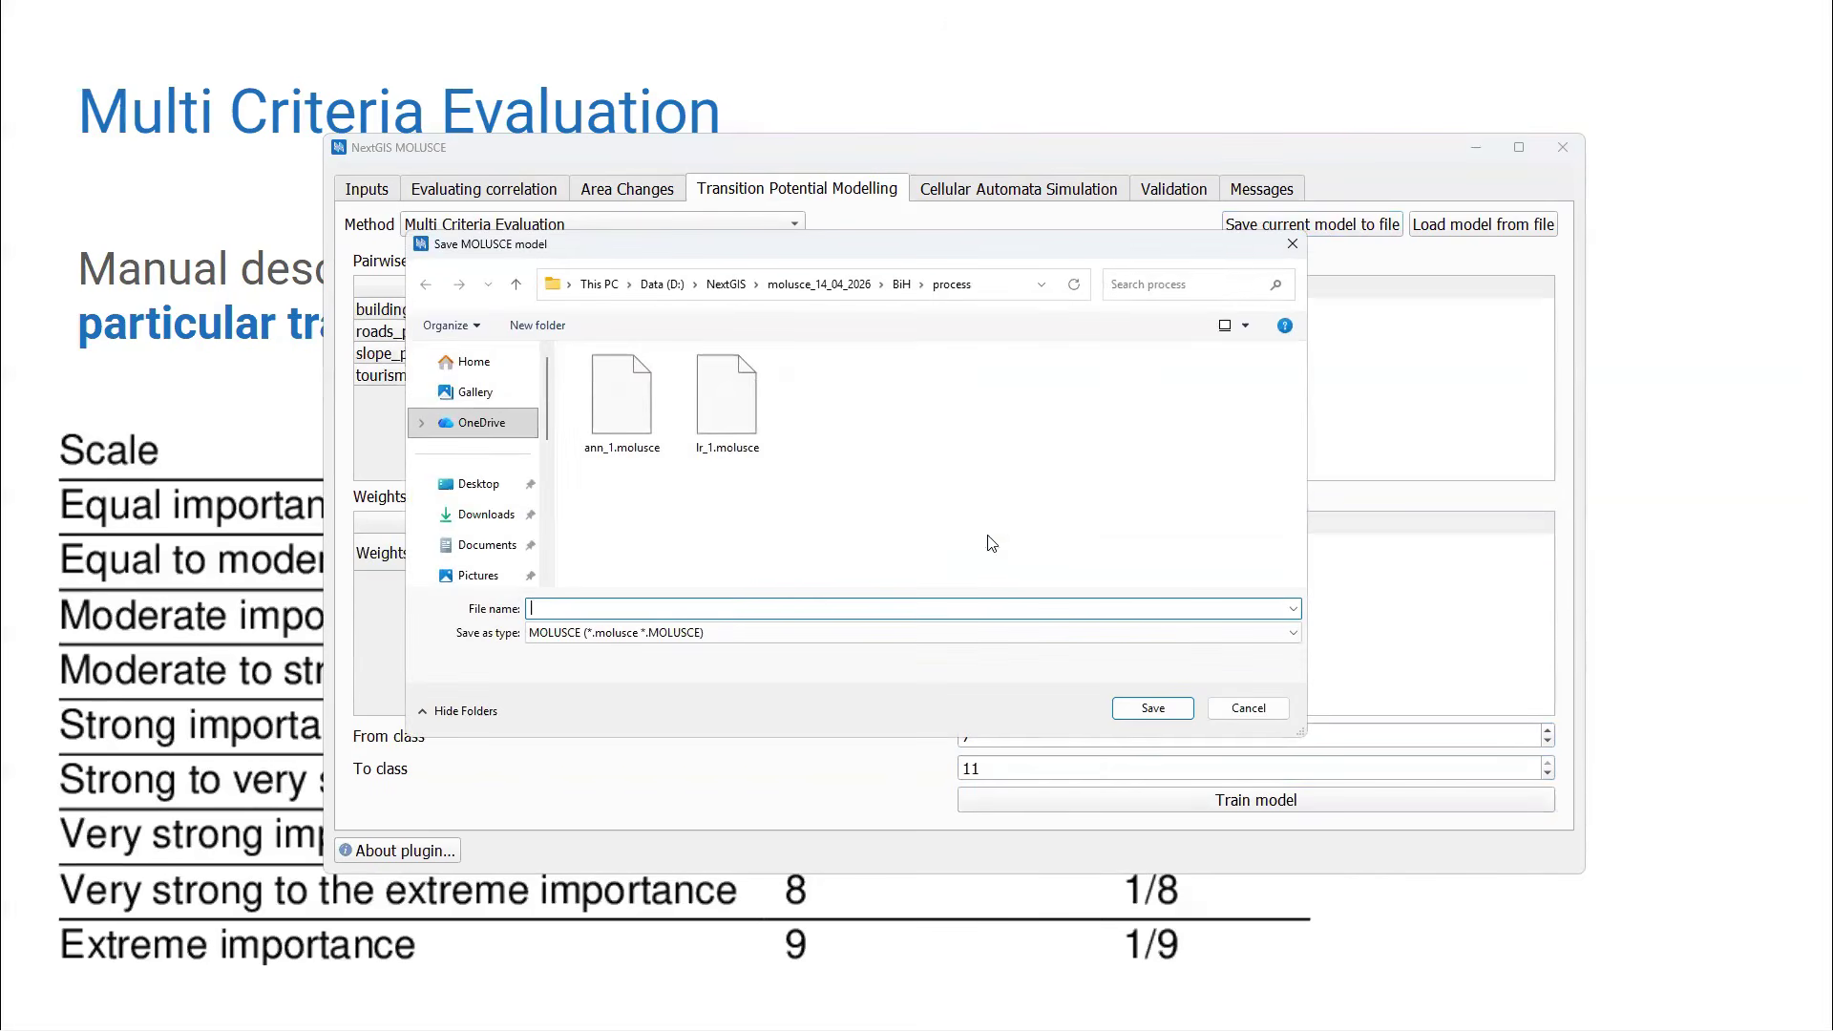
{"action": "type", "text": "mcu"}
{"action": "type", "text": "e_1"}
{"action": "key", "text": "Return"}
{"action": "key", "text": "Return"}
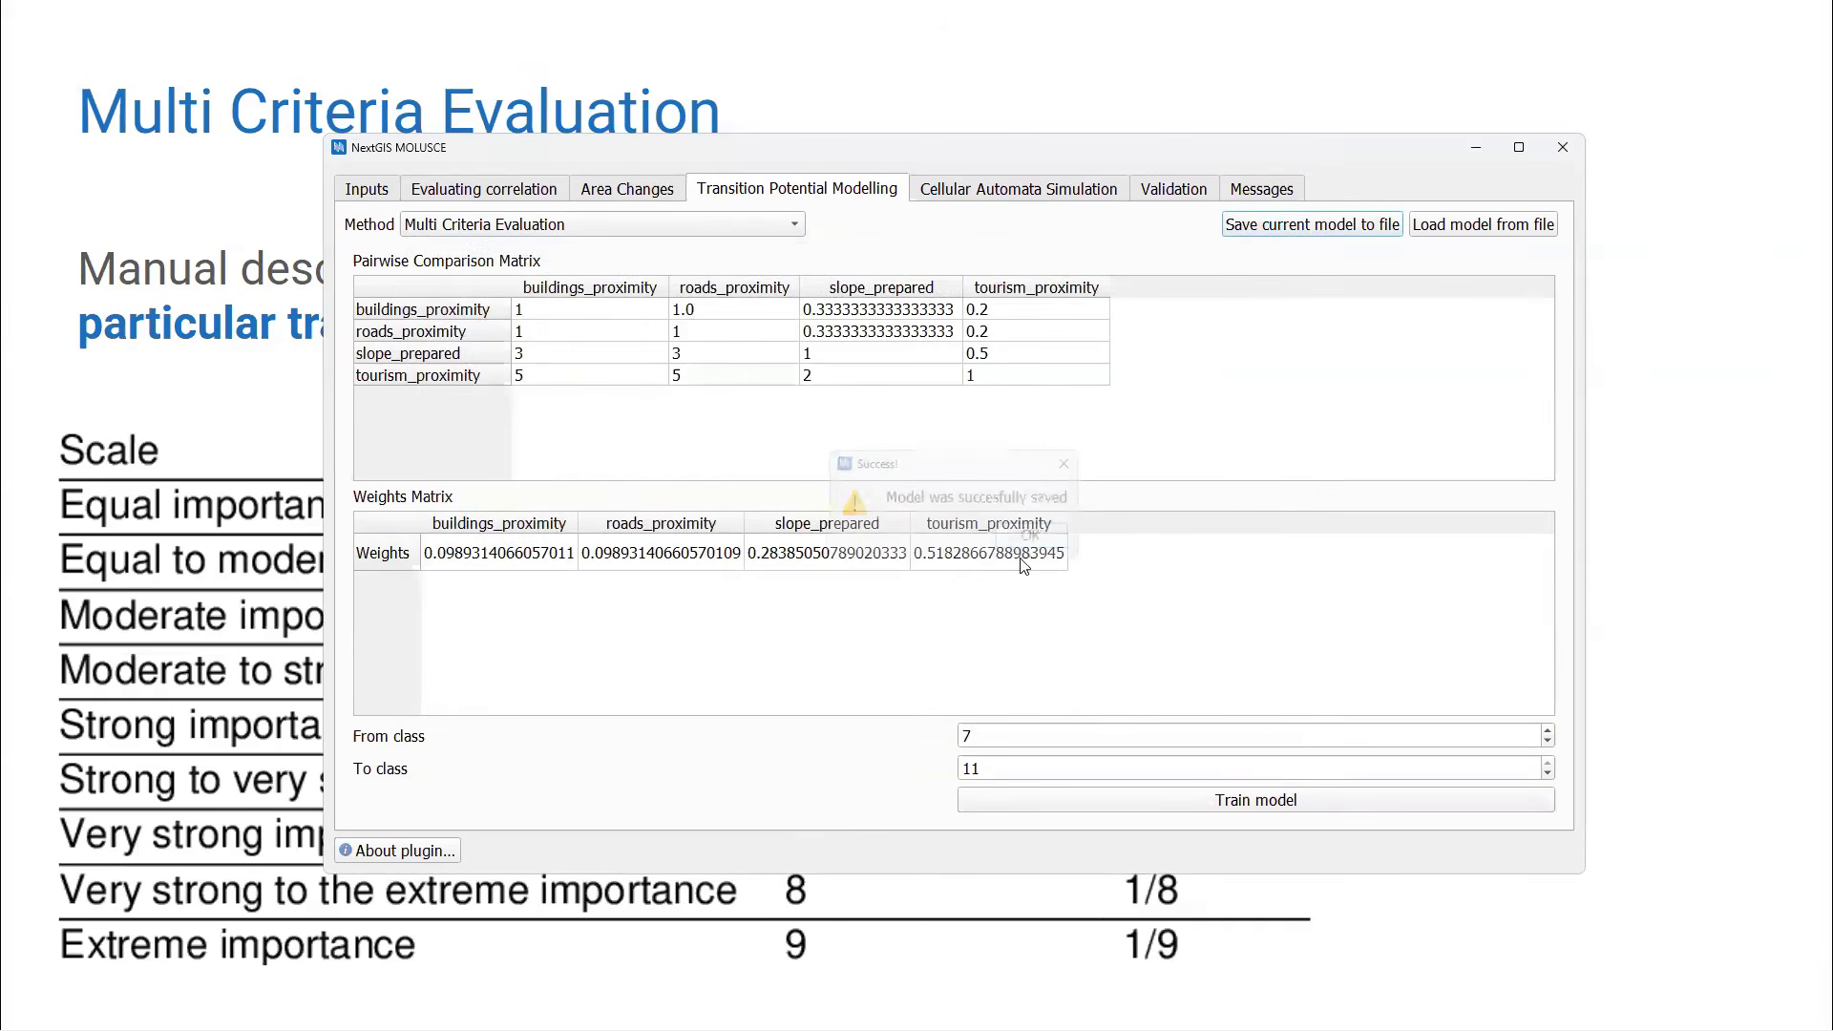
Switch the transition potential modelling method to Weights of Evidence and return to the slides.
{"action": "left_click", "coordinate": [546, 225]}
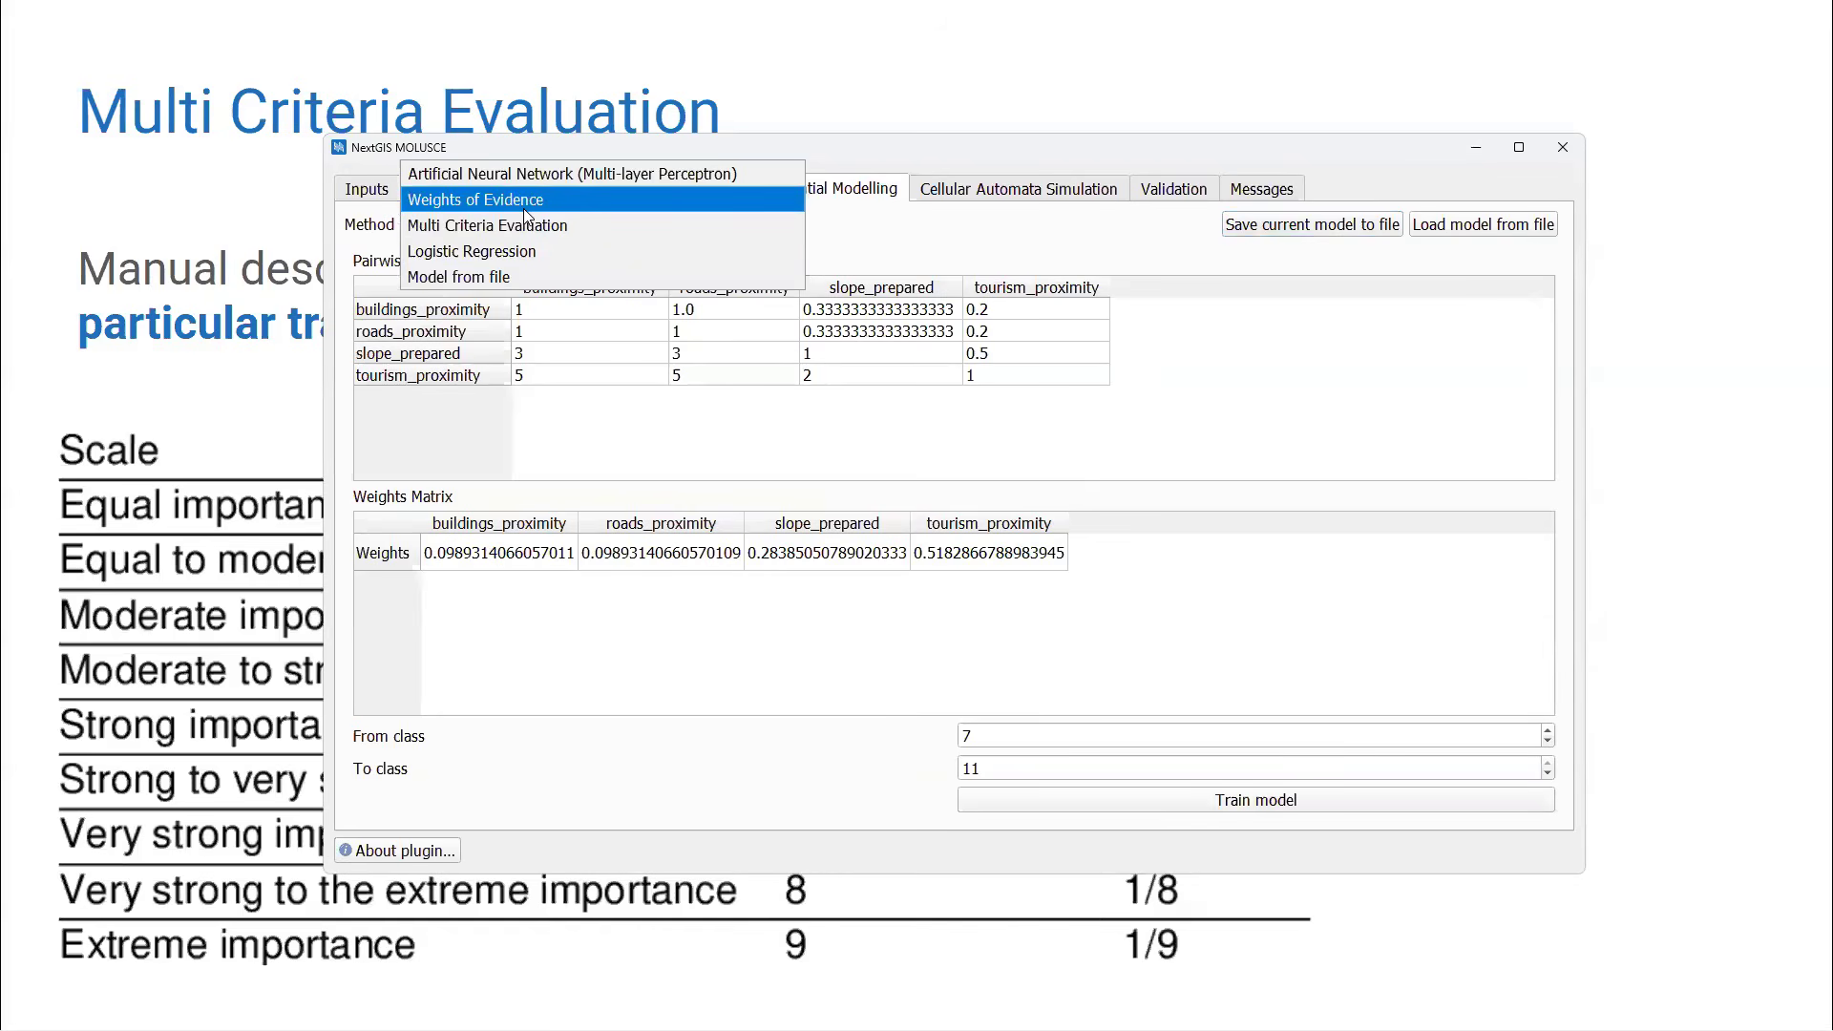
{"action": "left_click", "coordinate": [523, 208]}
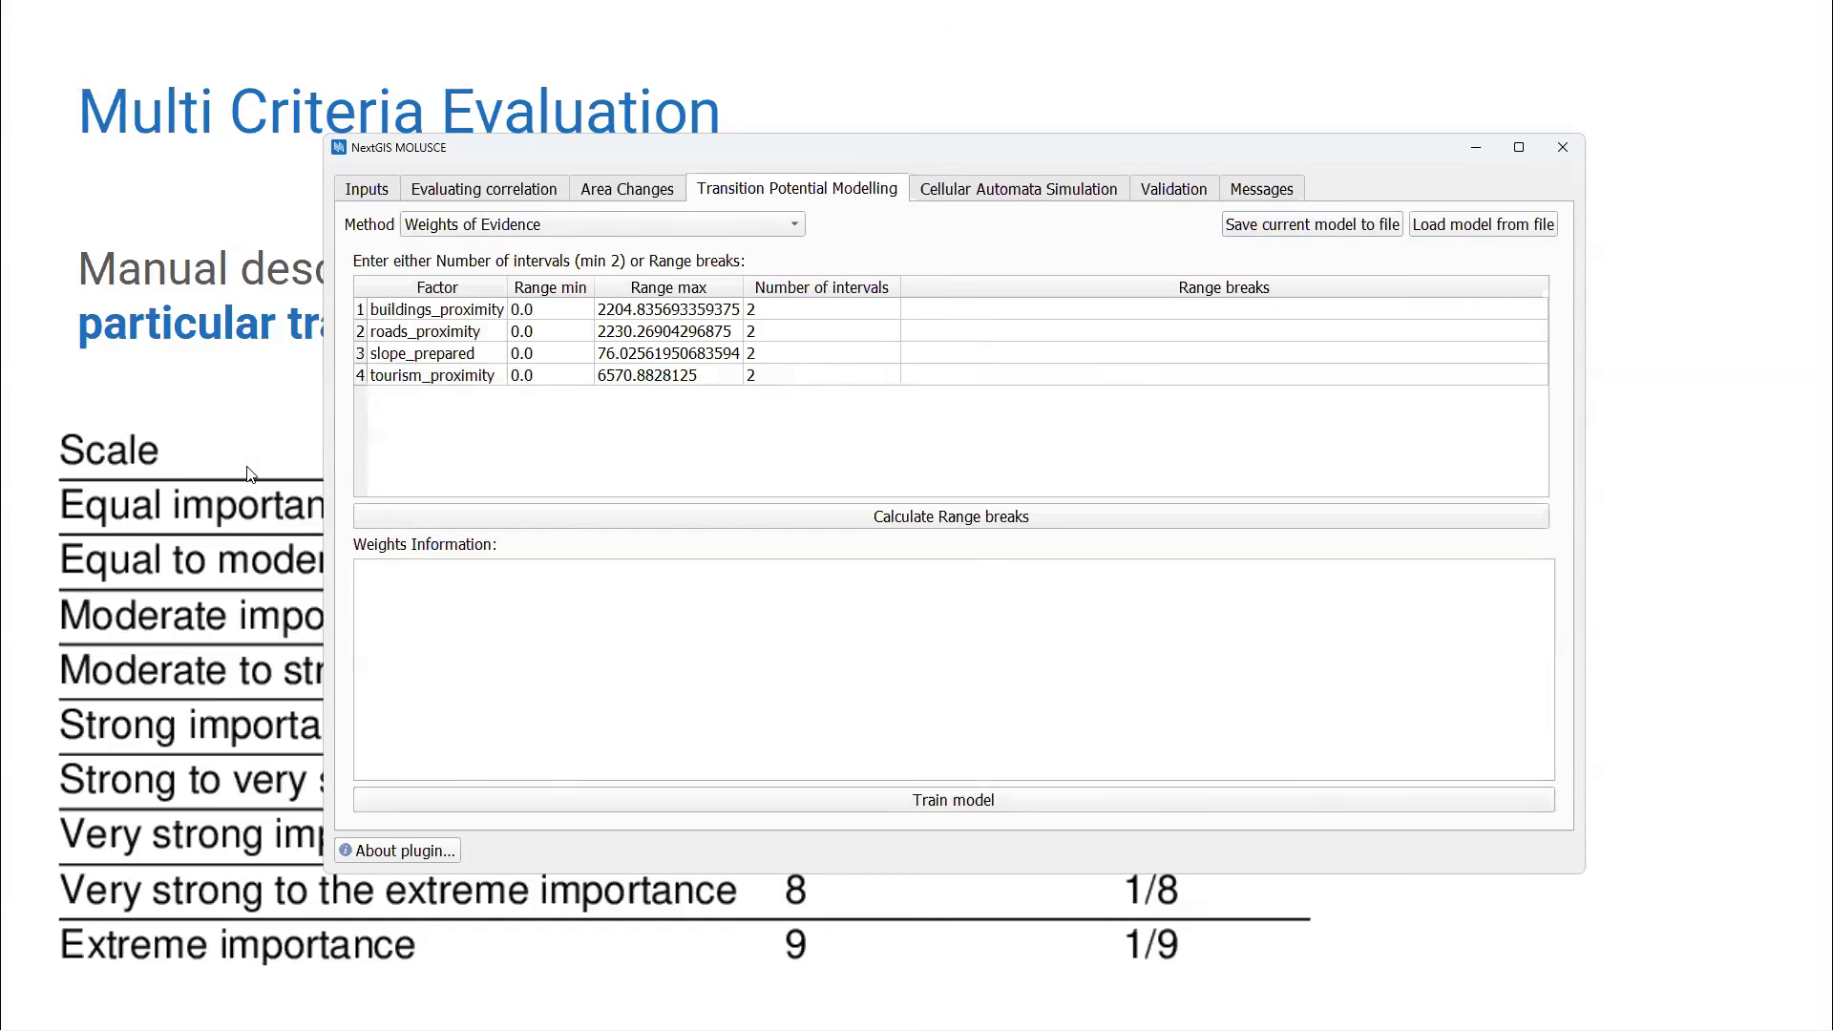
{"action": "left_click", "coordinate": [224, 482]}
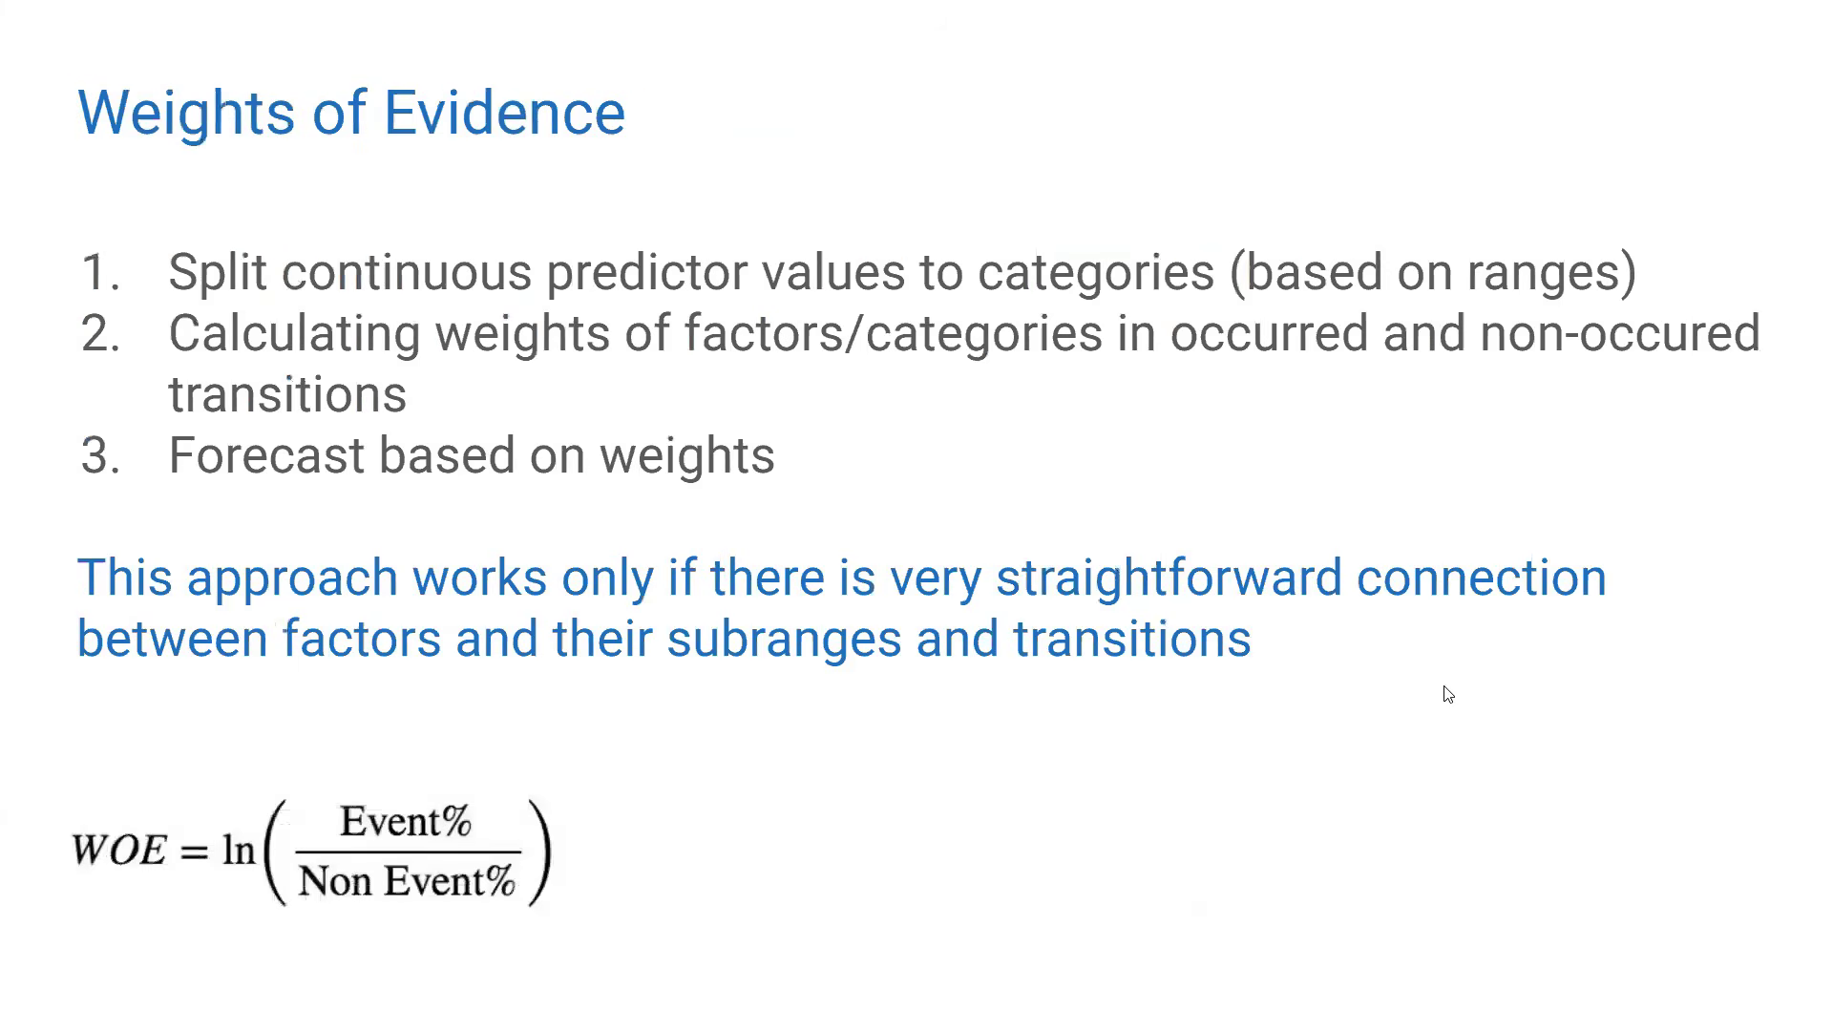
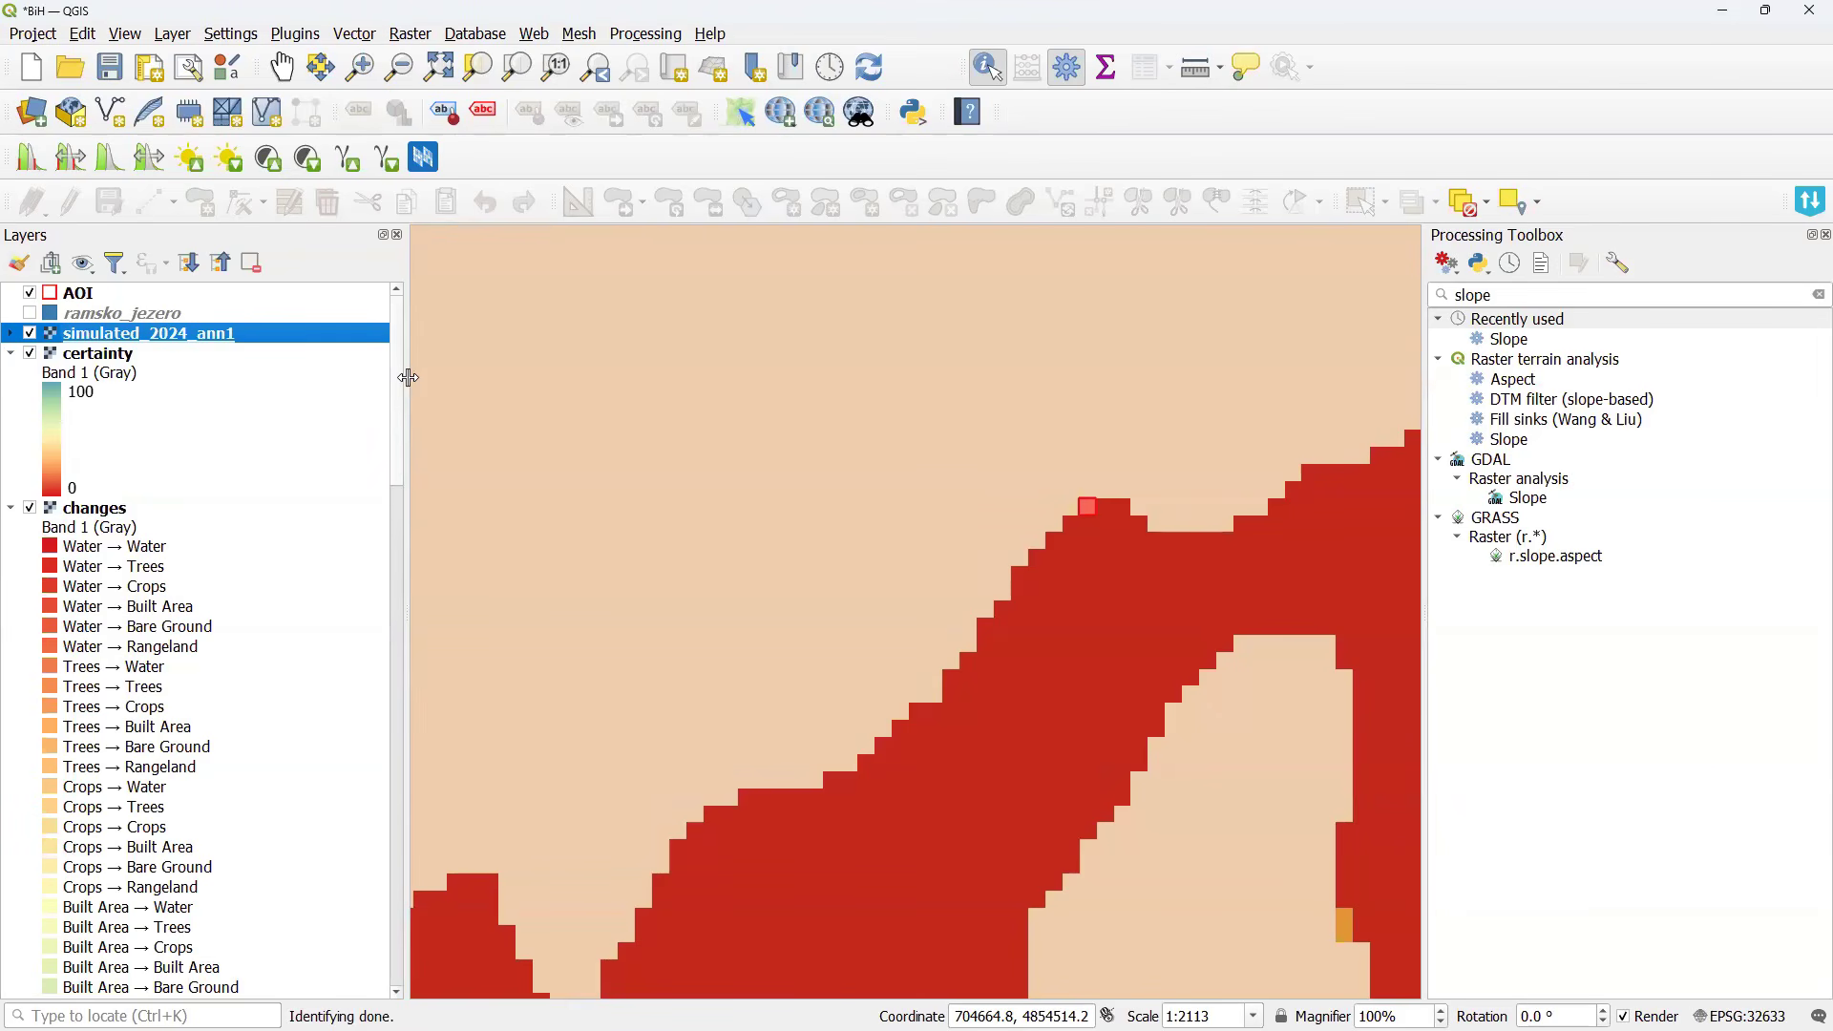
Collapse the whole layer tree and leave only the simulated_2024_ann1 layer visible.
{"action": "left_click_drag", "start_coordinate": [406, 379], "coordinate": [444, 379]}
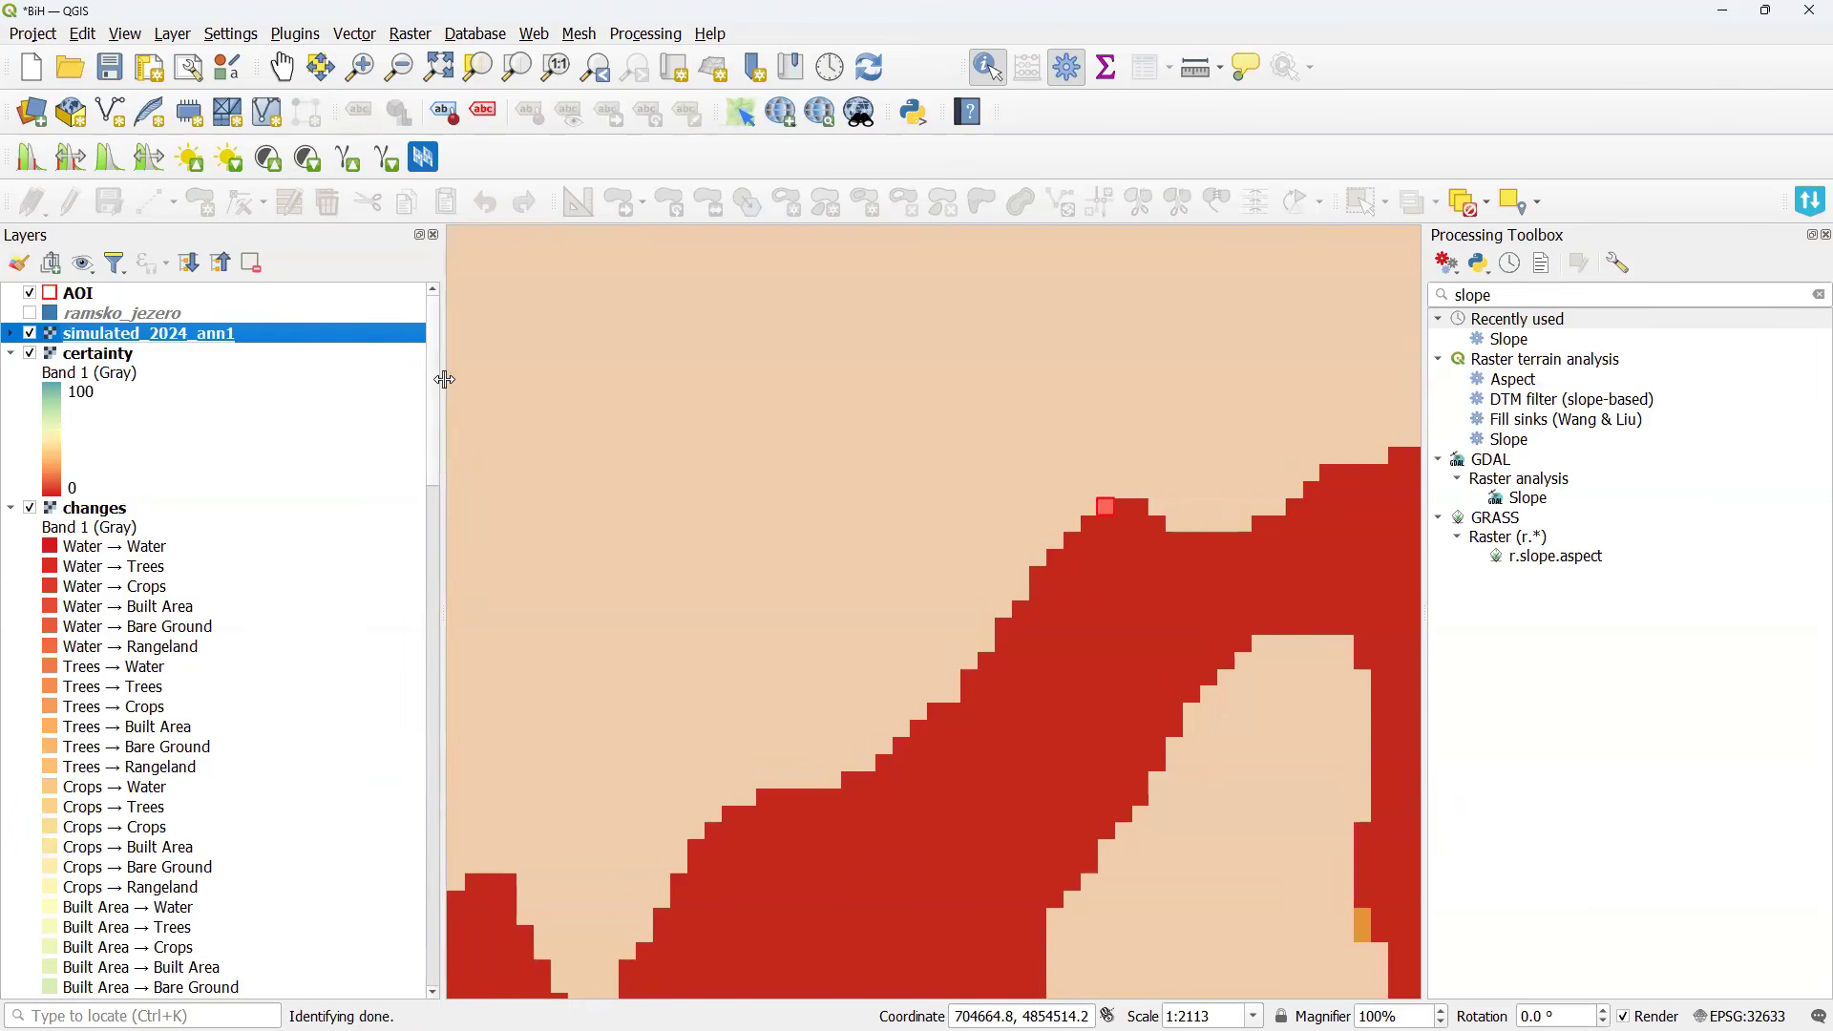
{"action": "scroll", "coordinate": [731, 473], "scroll_direction": "down", "scroll_amount": 2}
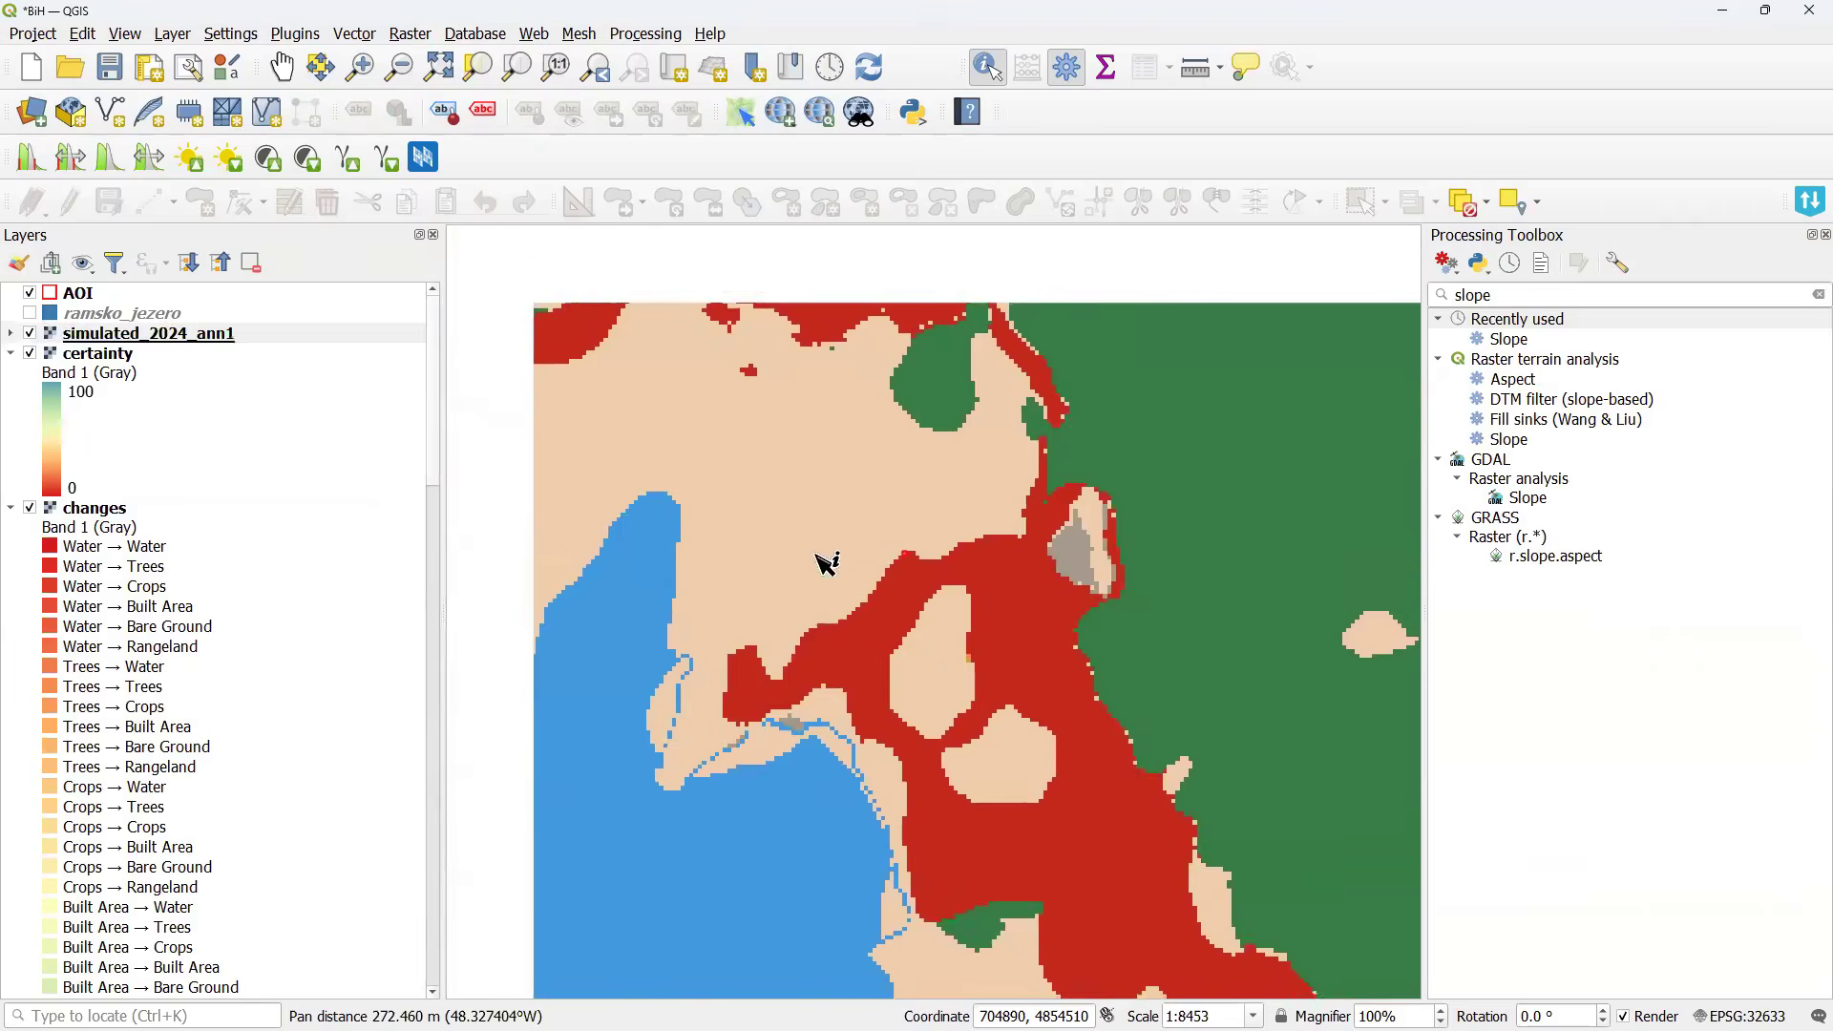
{"action": "scroll", "coordinate": [826, 563], "scroll_direction": "down", "scroll_amount": 1}
{"action": "left_click", "coordinate": [148, 340]}
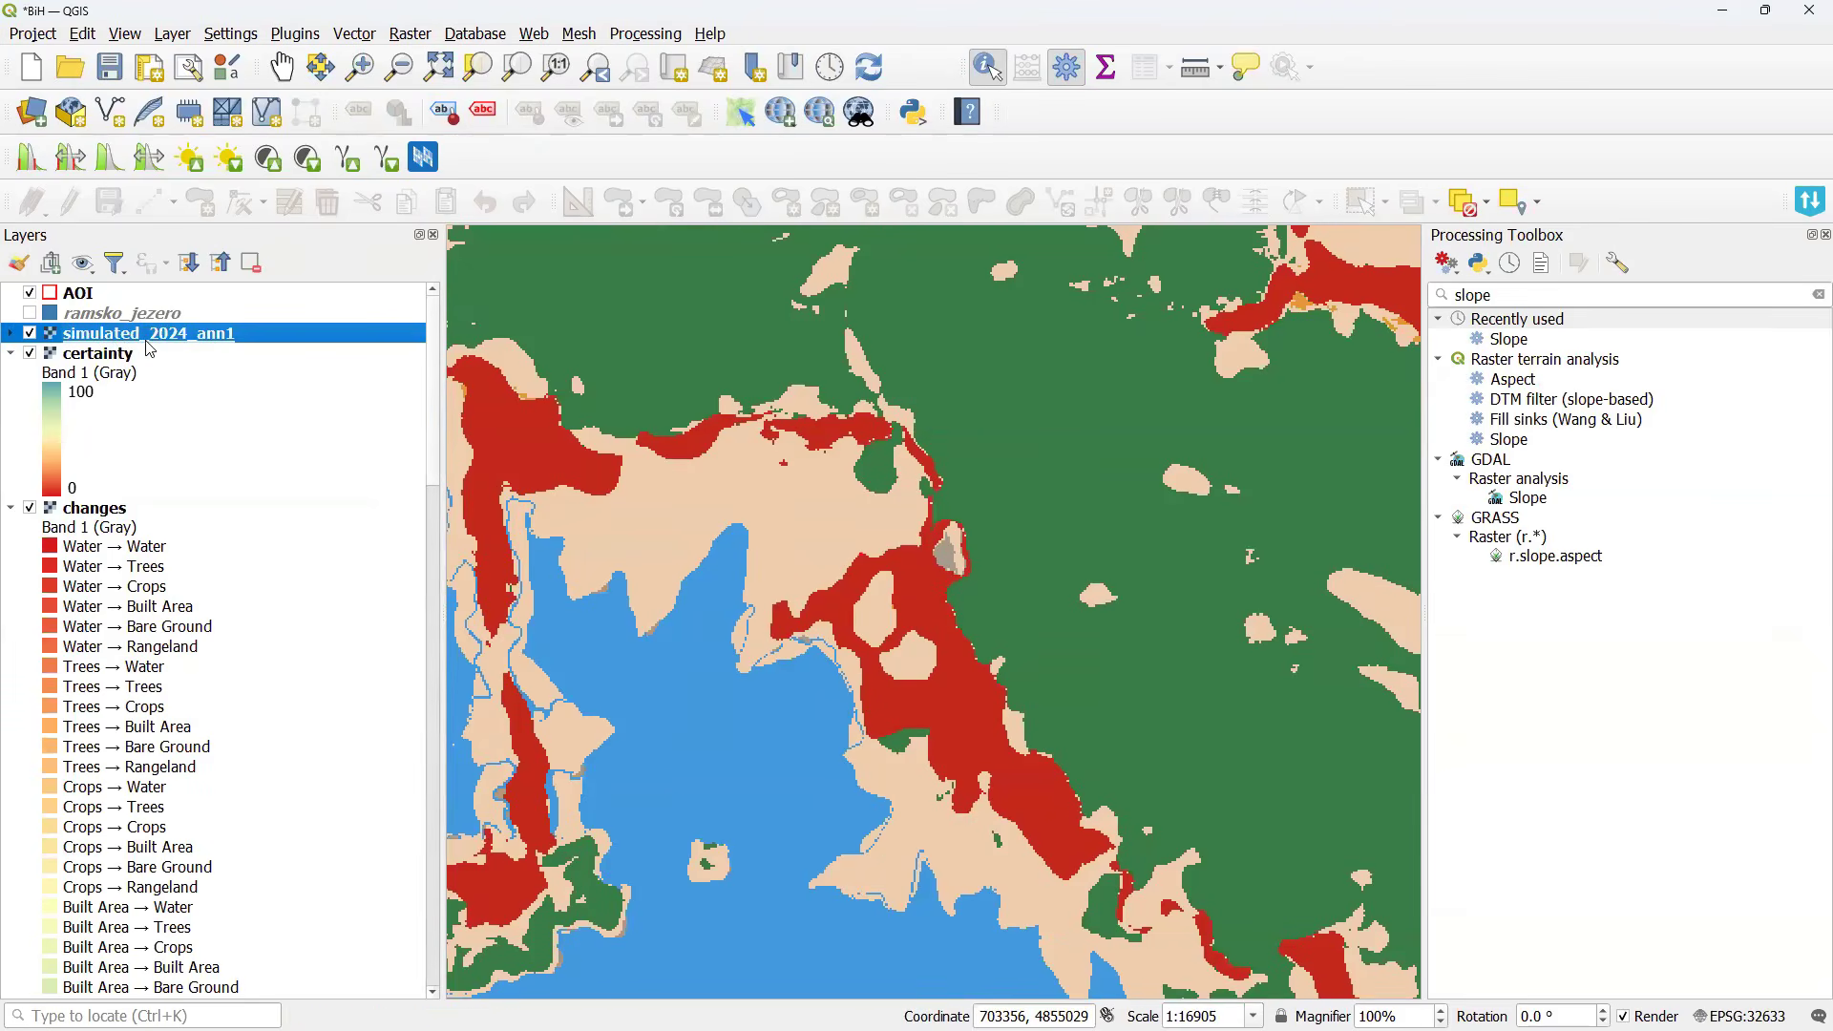
{"action": "left_click", "coordinate": [30, 354]}
{"action": "left_click", "coordinate": [29, 508]}
{"action": "left_click", "coordinate": [11, 508]}
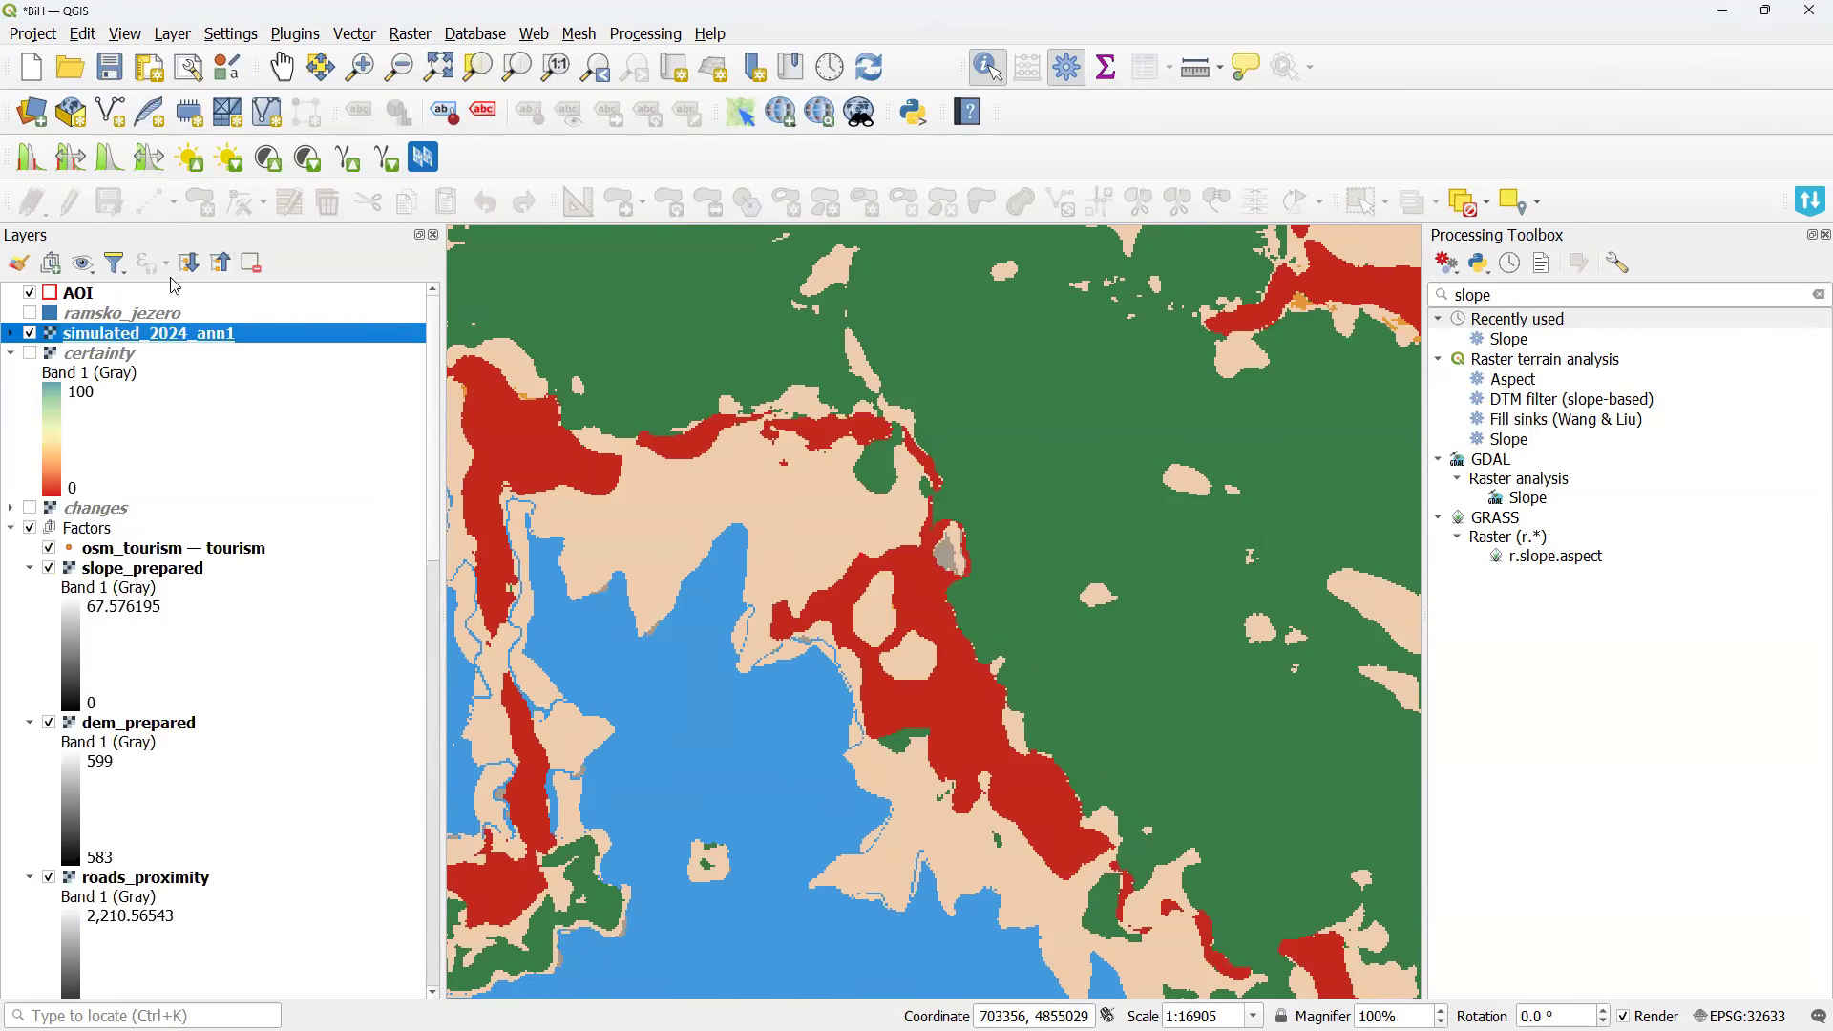
{"action": "left_click", "coordinate": [221, 263]}
{"action": "left_click", "coordinate": [115, 263]}
{"action": "left_click", "coordinate": [100, 307]}
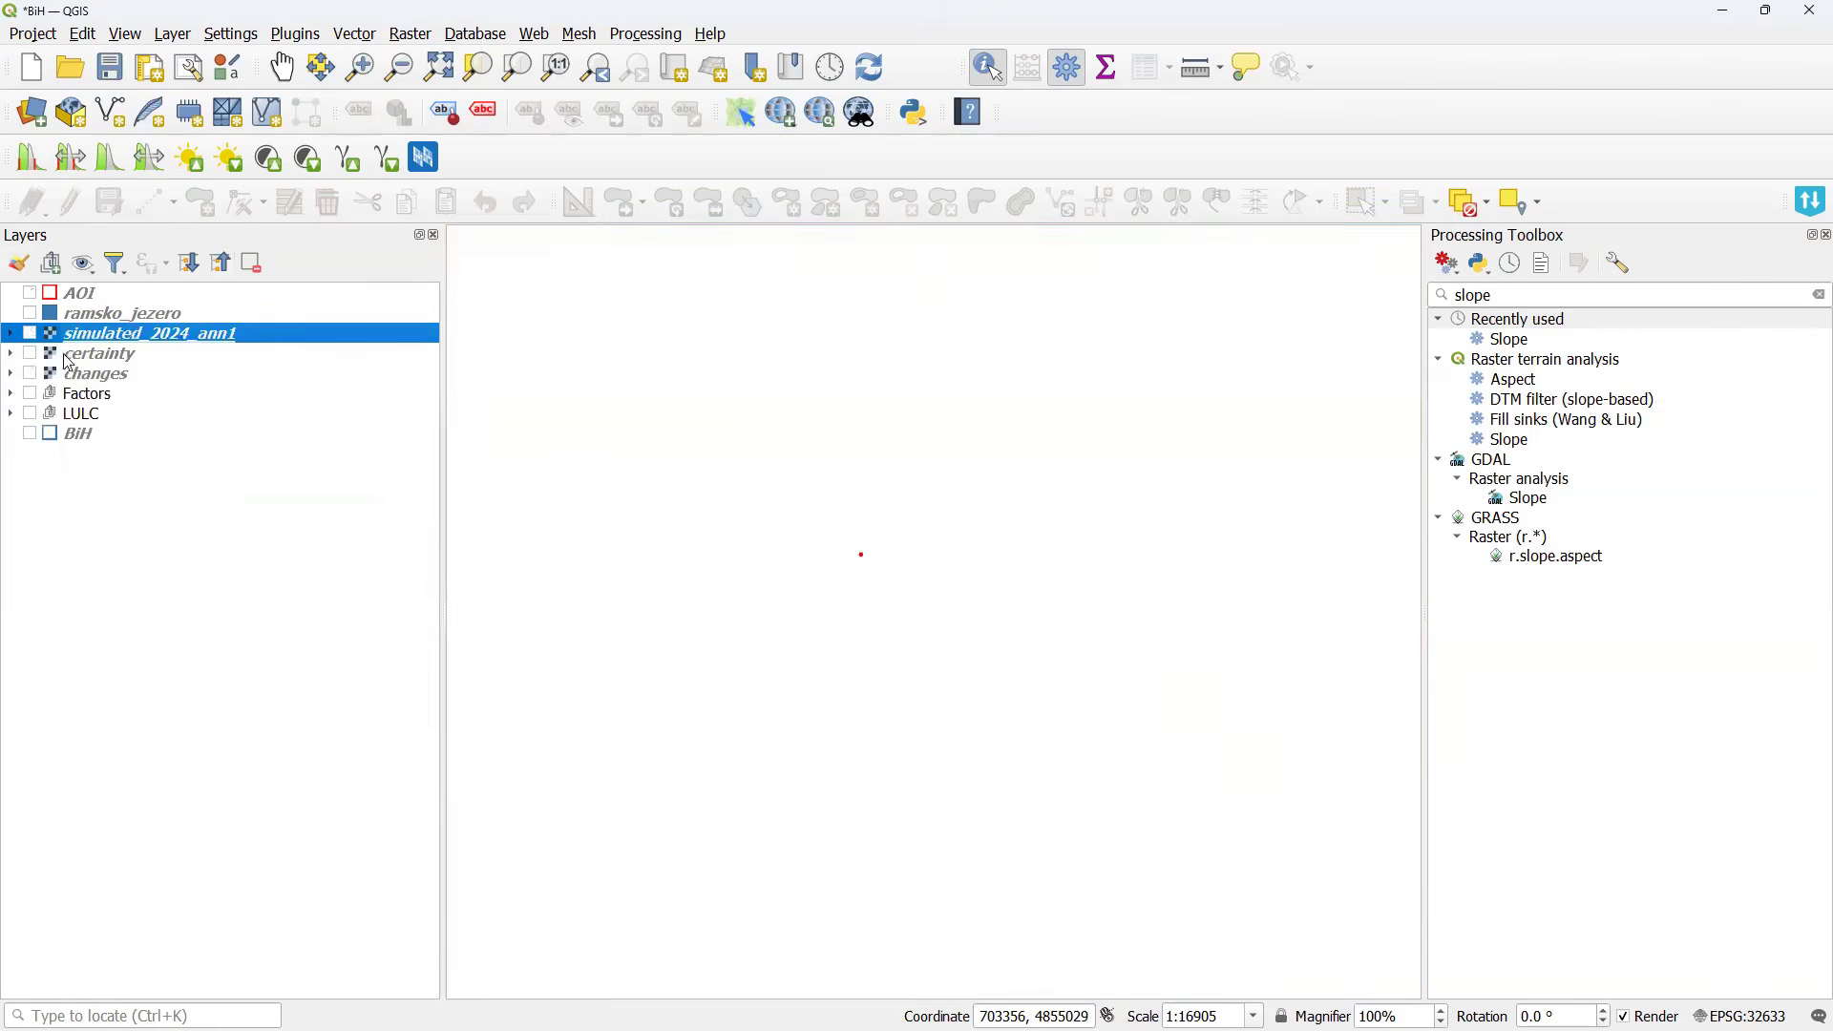
{"action": "left_click", "coordinate": [30, 334]}
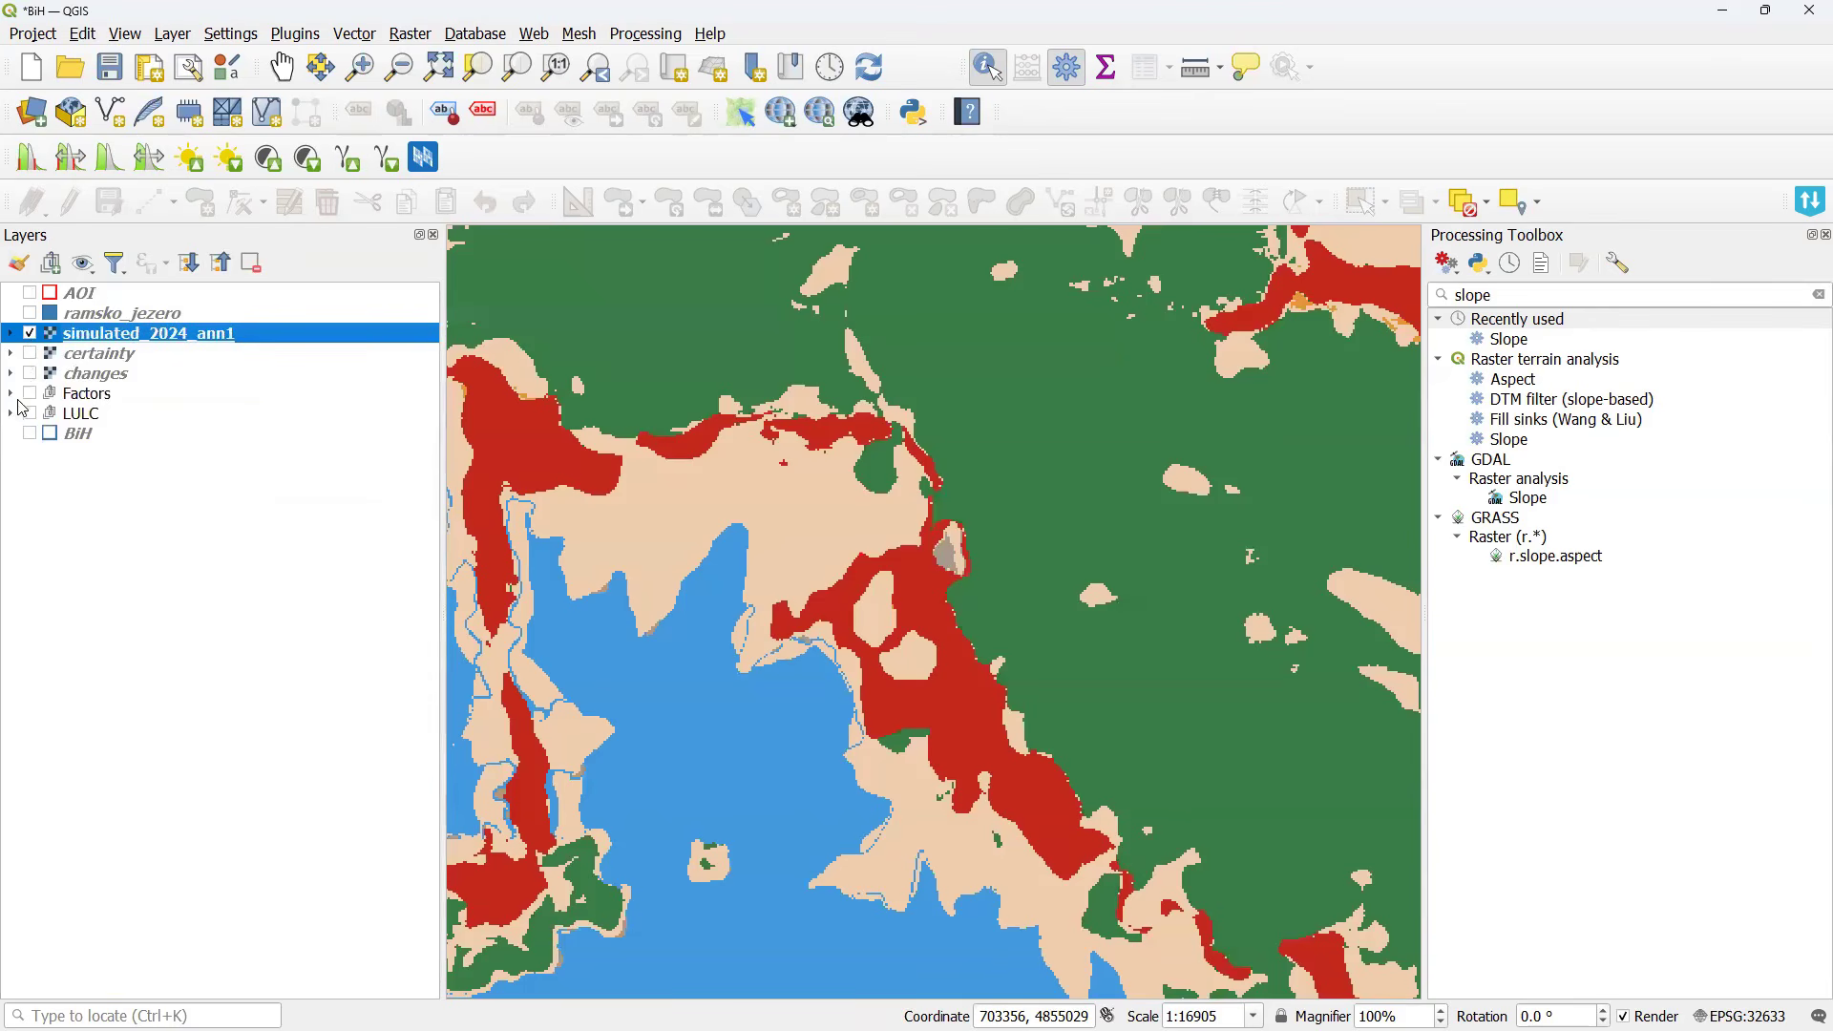
Expand the LULC group and show its esri_2018_prepared and esri_2021_prepared layers.
{"action": "left_click", "coordinate": [11, 414]}
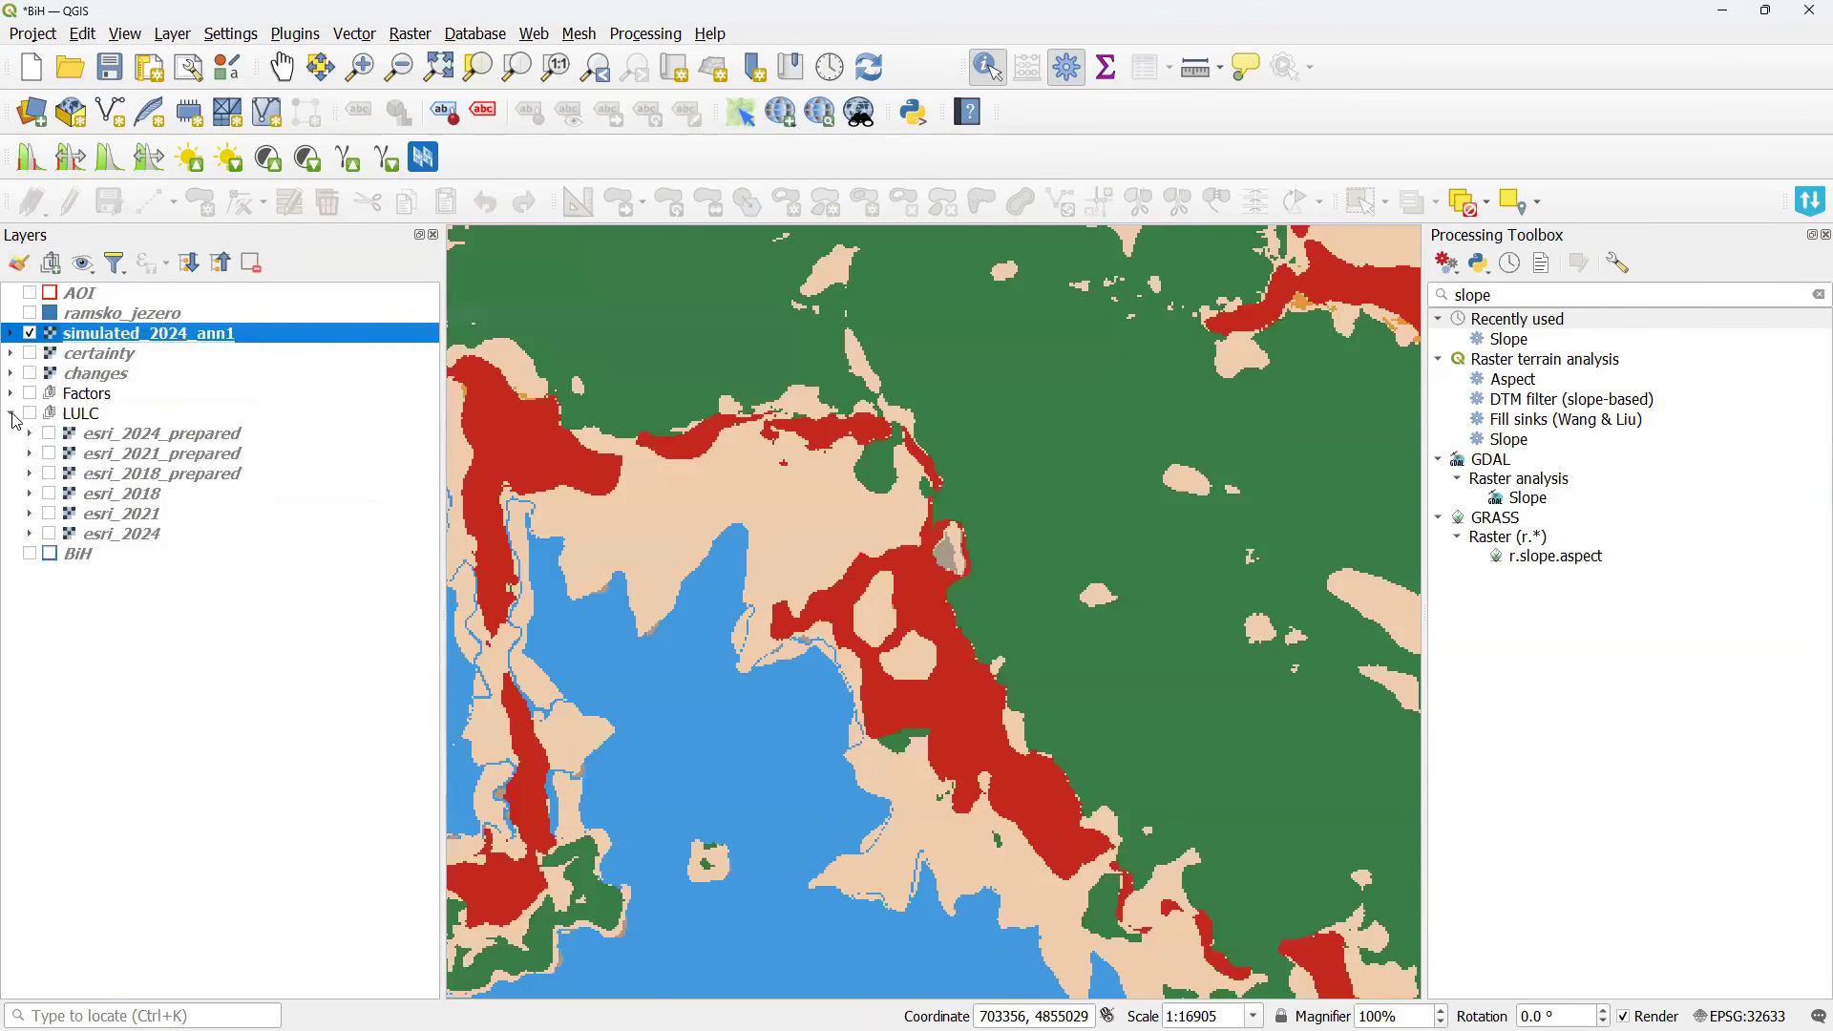
{"action": "left_click", "coordinate": [48, 475]}
{"action": "left_click", "coordinate": [48, 454]}
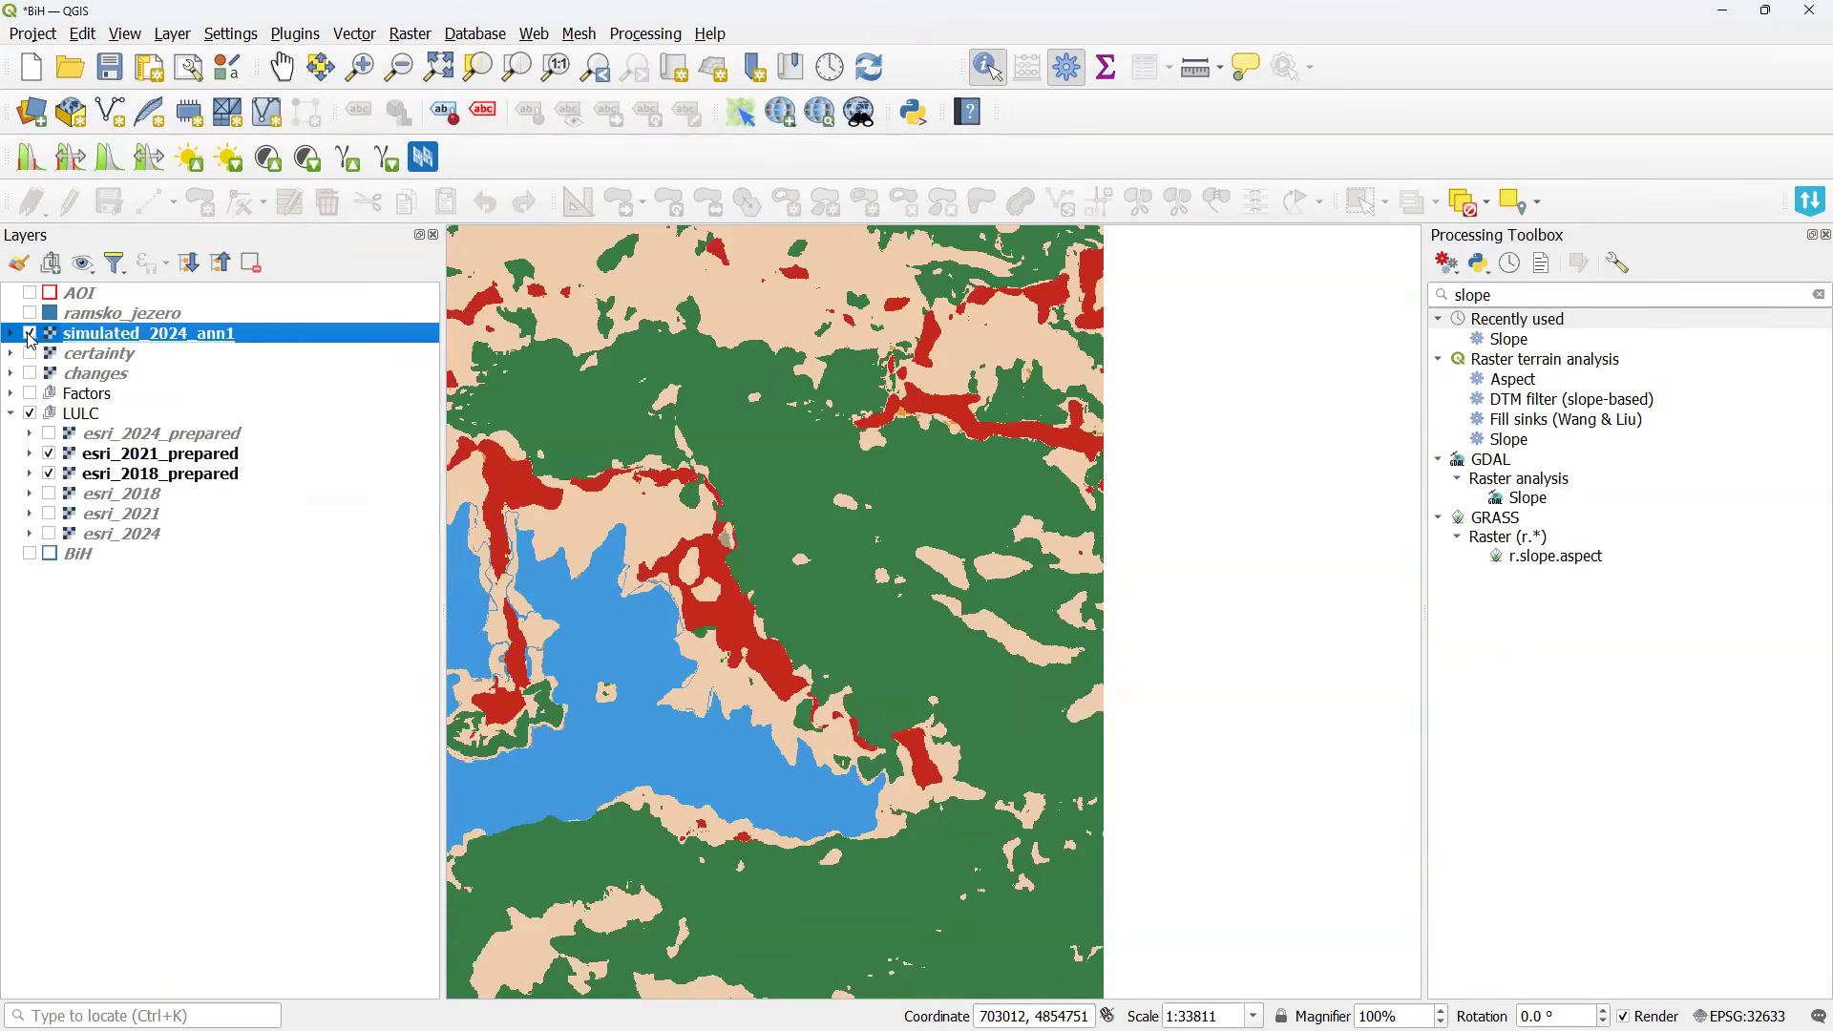
Compare simulated_2024_ann1 with the esri_2021_prepared land cover by toggling the simulated layer's visibility, leaving it hidden.
{"action": "left_click", "coordinate": [29, 333]}
{"action": "left_click_drag", "start_coordinate": [489, 463], "coordinate": [759, 460]}
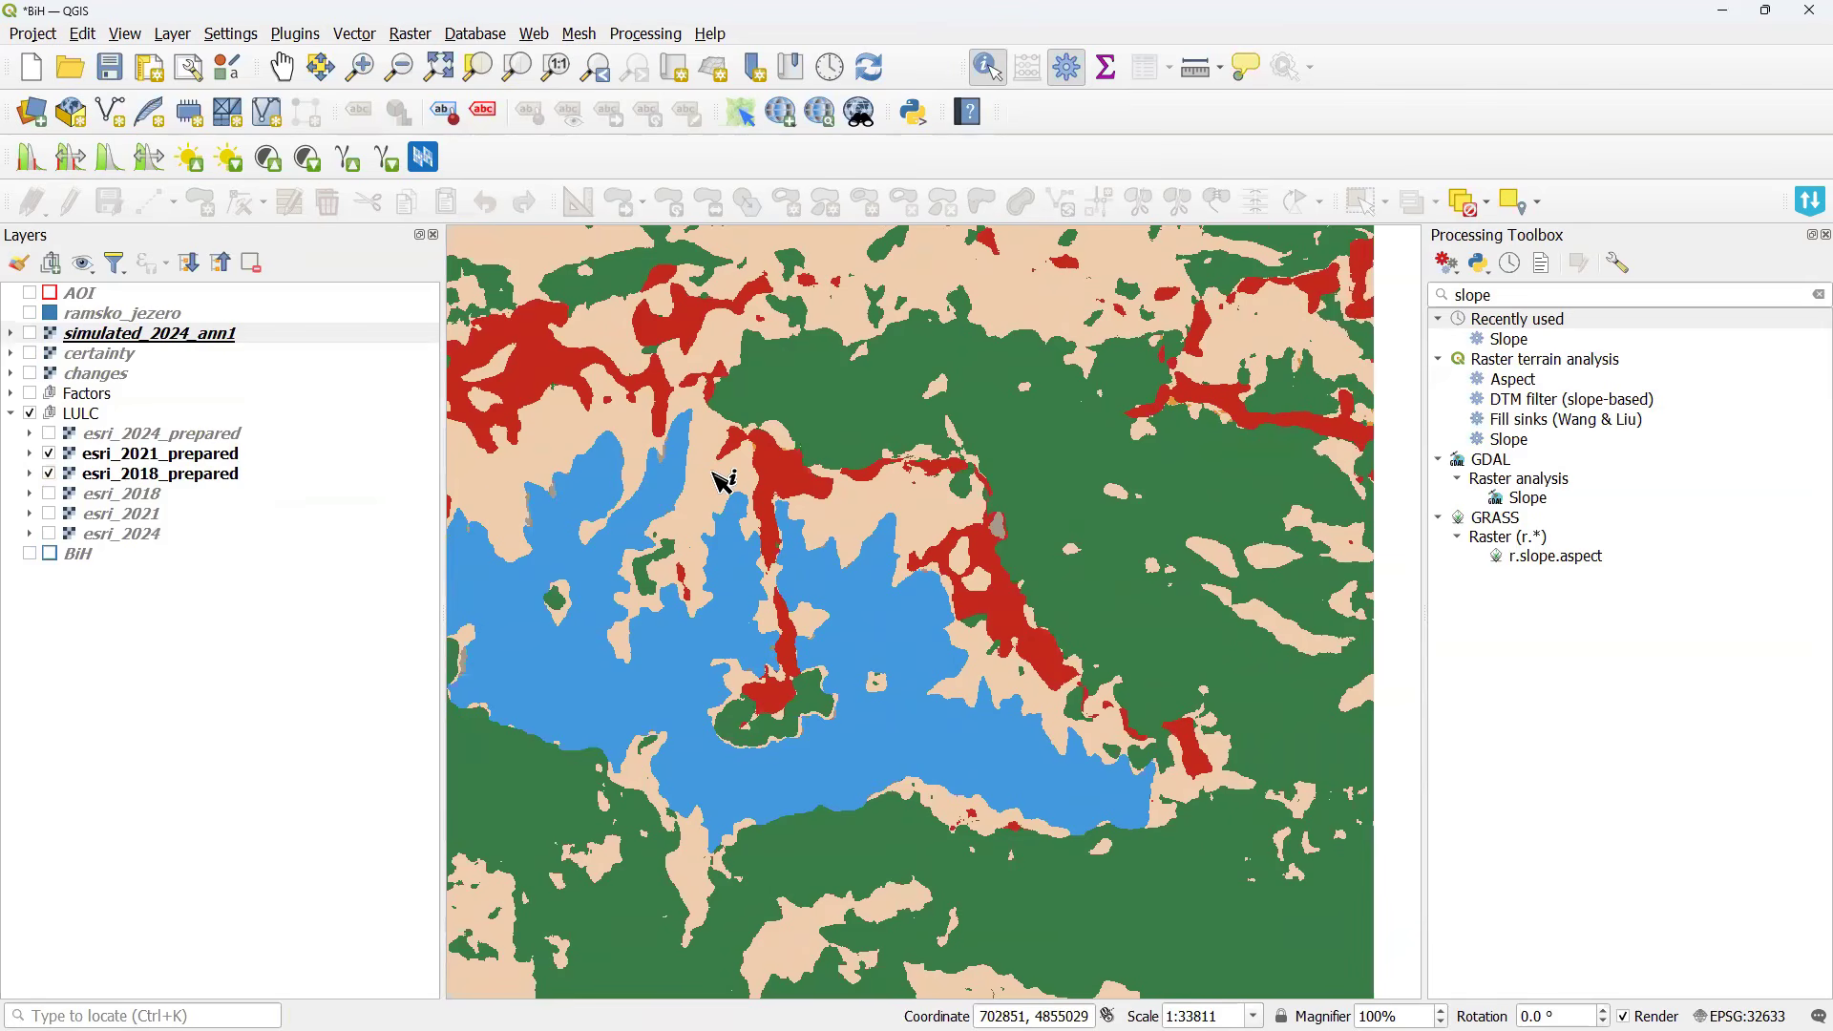
{"action": "left_click", "coordinate": [29, 333]}
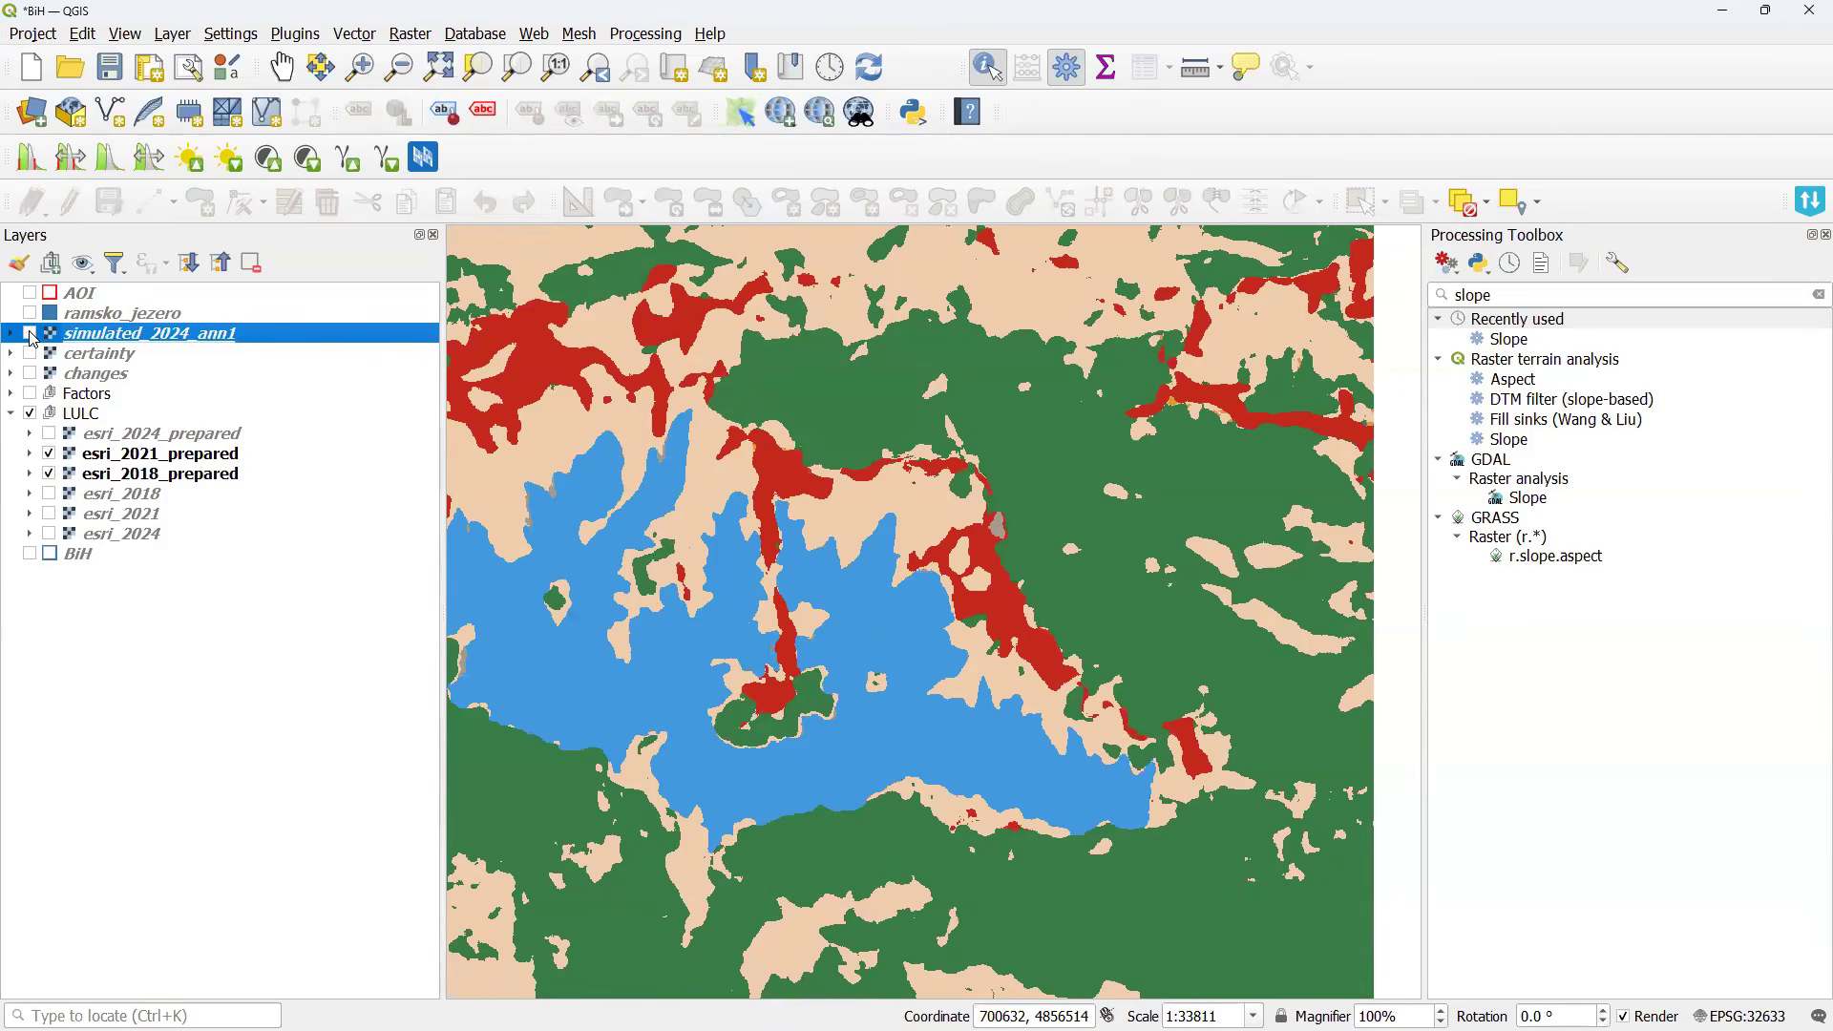
{"action": "left_click", "coordinate": [30, 335]}
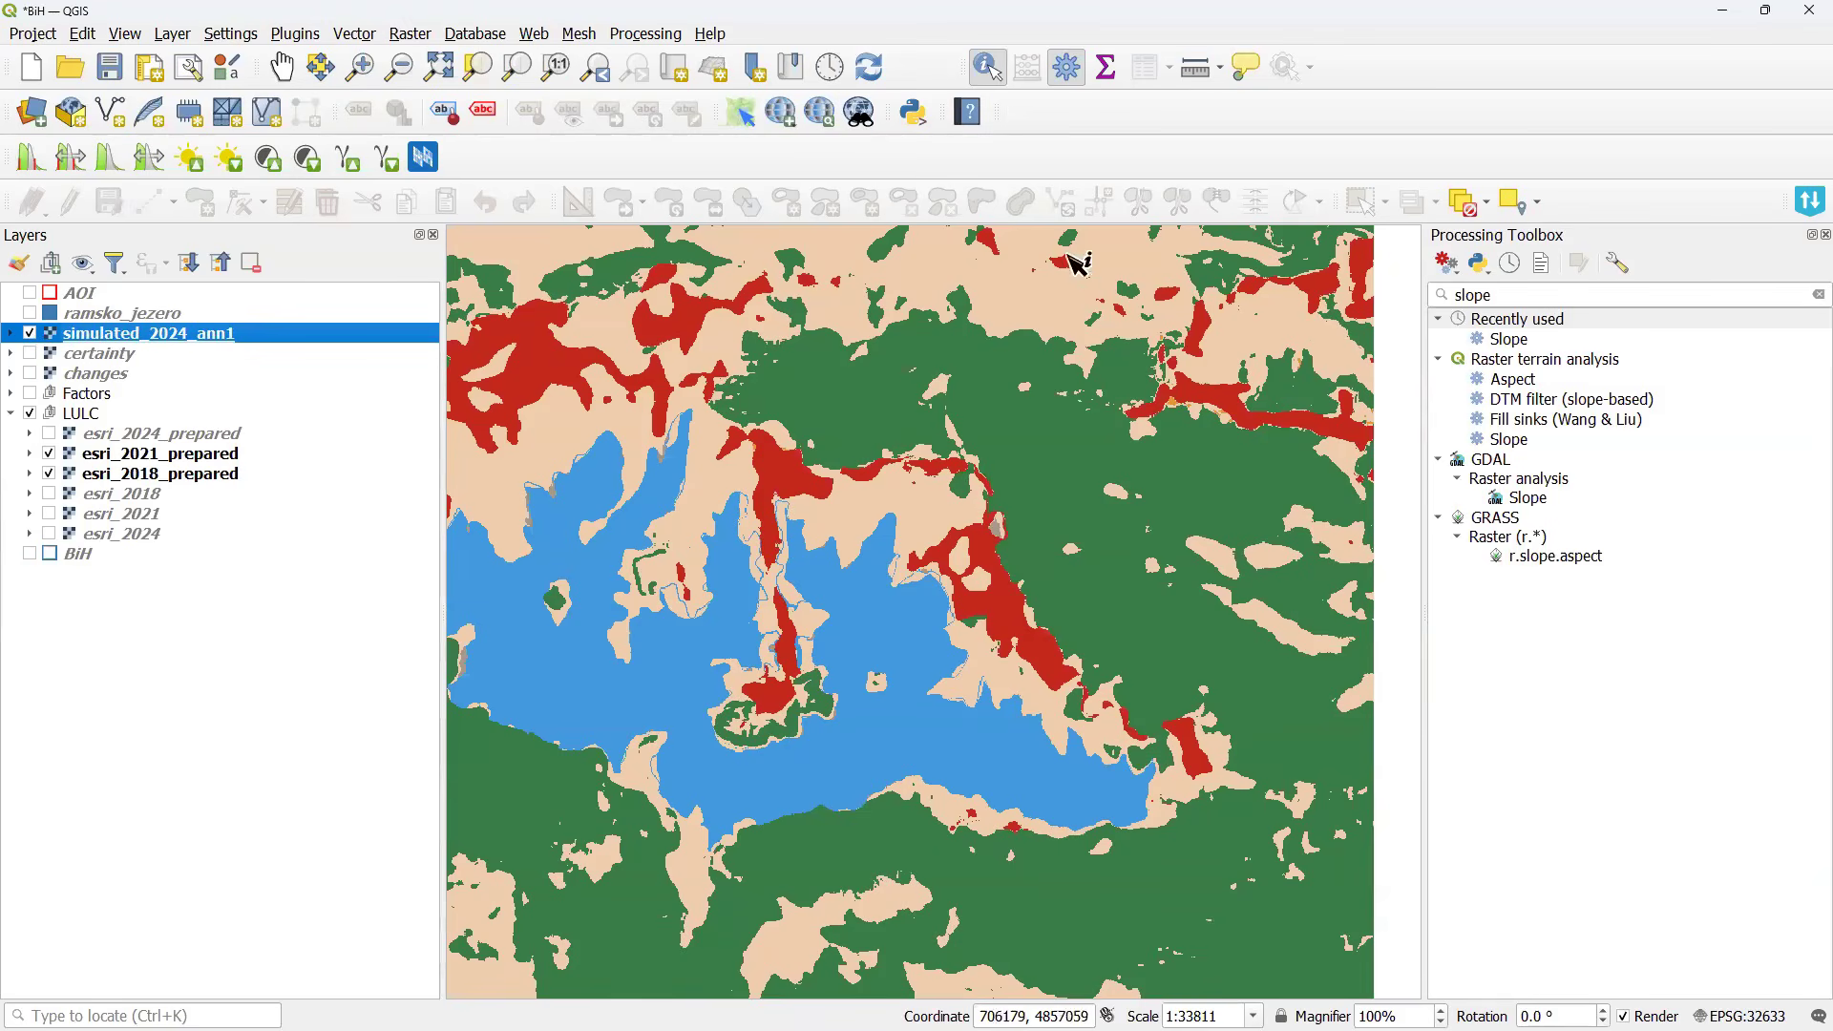
{"action": "left_click", "coordinate": [29, 334]}
{"action": "left_click", "coordinate": [30, 333]}
{"action": "left_click", "coordinate": [30, 333]}
Show the certainty layer and identify its pixel value in the area northeast of the lake.
{"action": "left_click", "coordinate": [30, 353]}
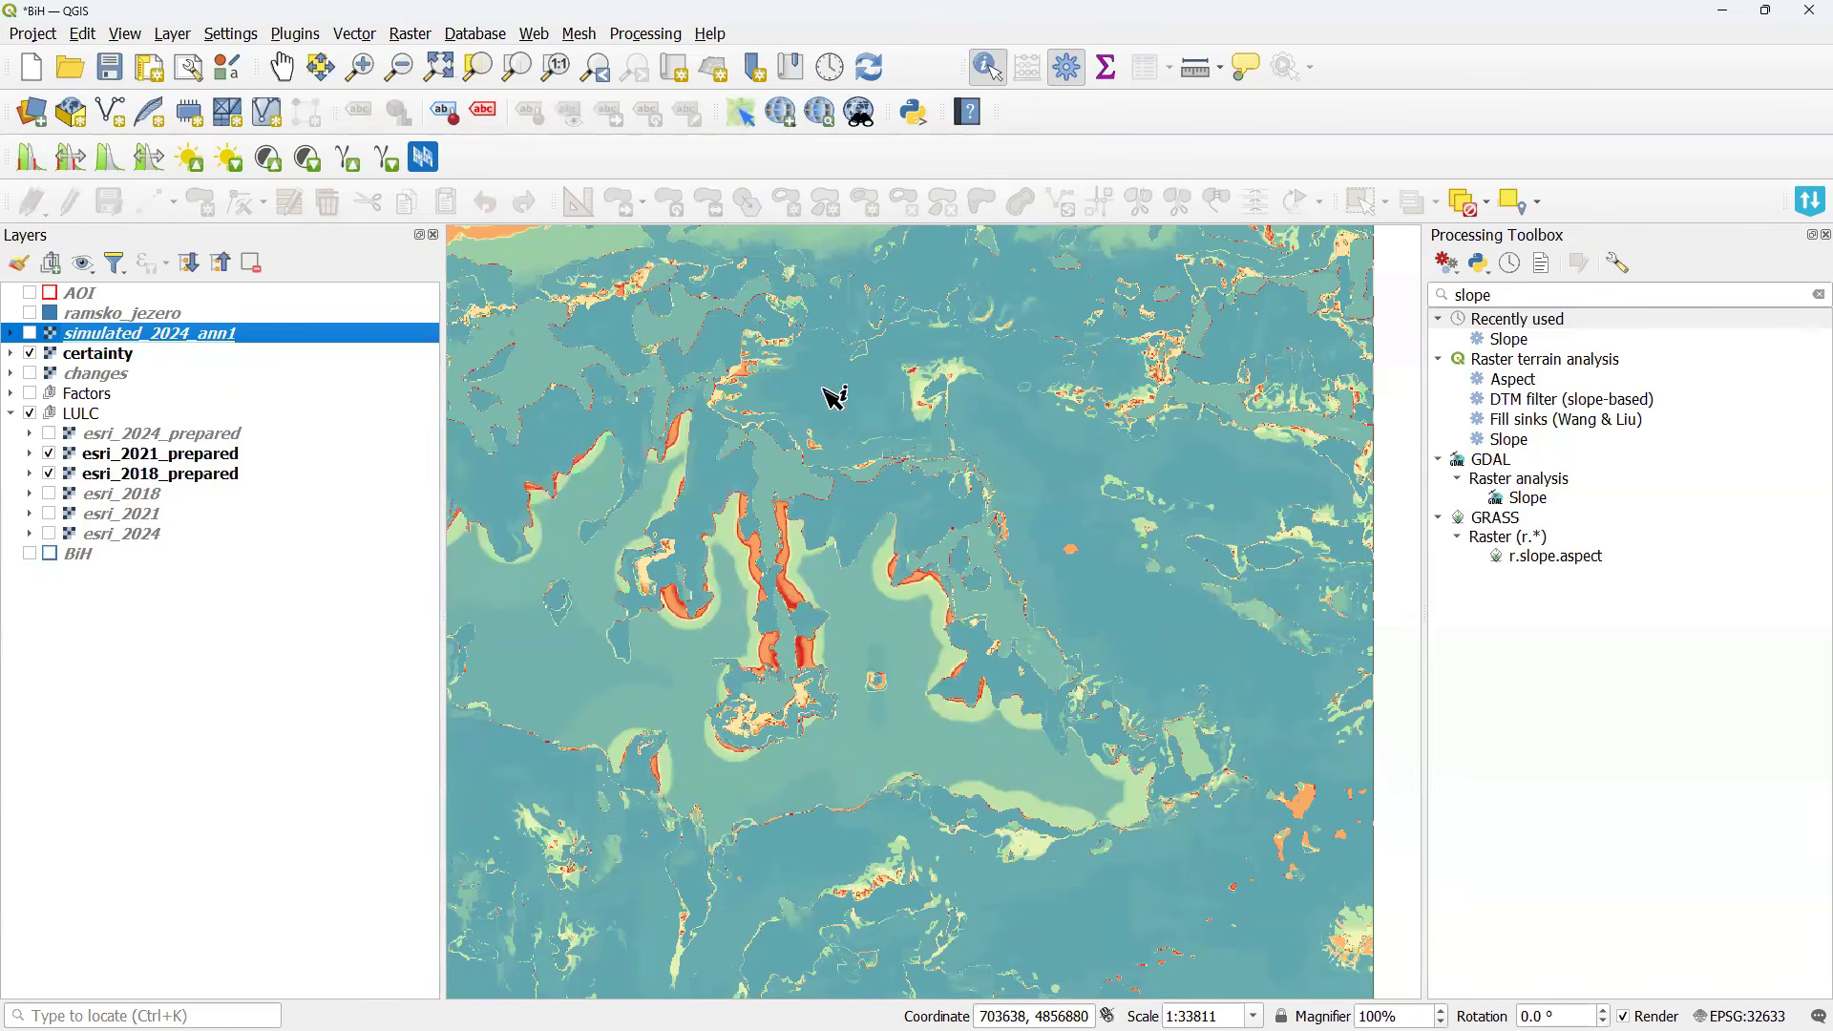
{"action": "left_click", "coordinate": [1079, 483]}
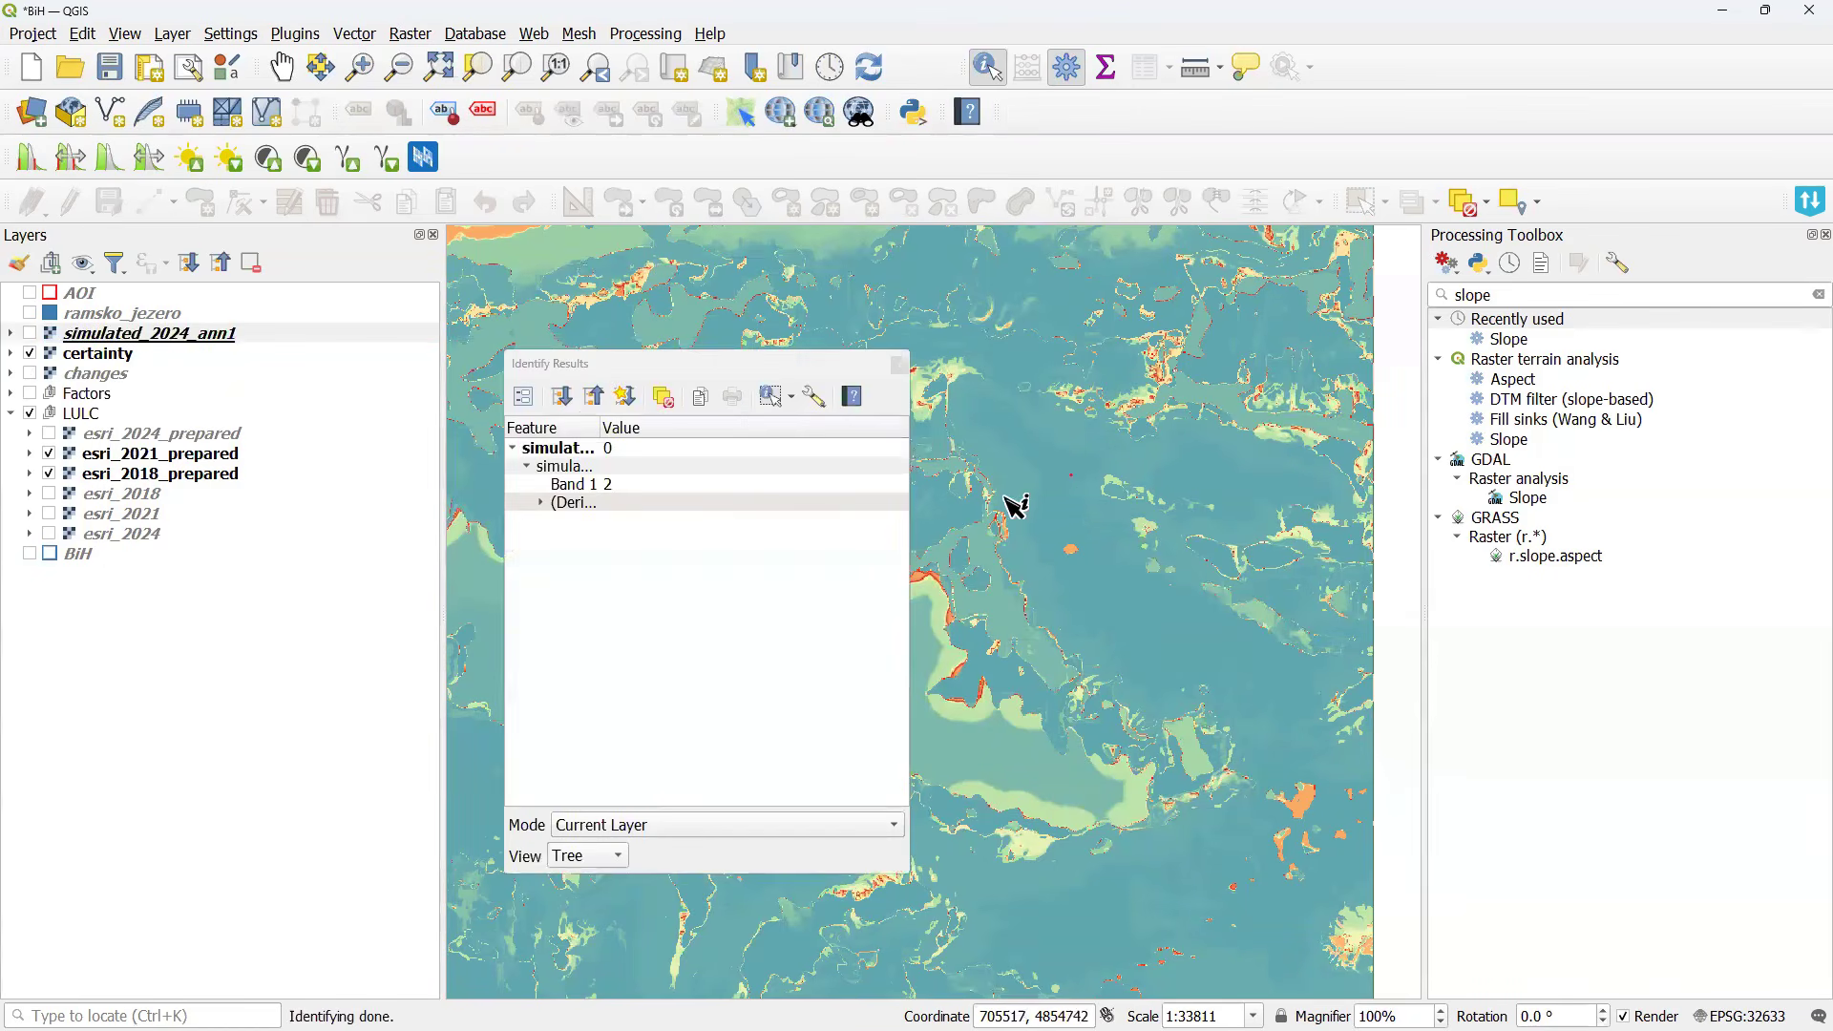
{"action": "mouse_move", "coordinate": [1000, 535]}
{"action": "left_mouse_down"}
{"action": "mouse_move", "coordinate": [1027, 510]}
{"action": "mouse_move", "coordinate": [981, 542]}
{"action": "left_mouse_up"}
{"action": "scroll", "coordinate": [1019, 470], "scroll_direction": "up", "scroll_amount": 1}
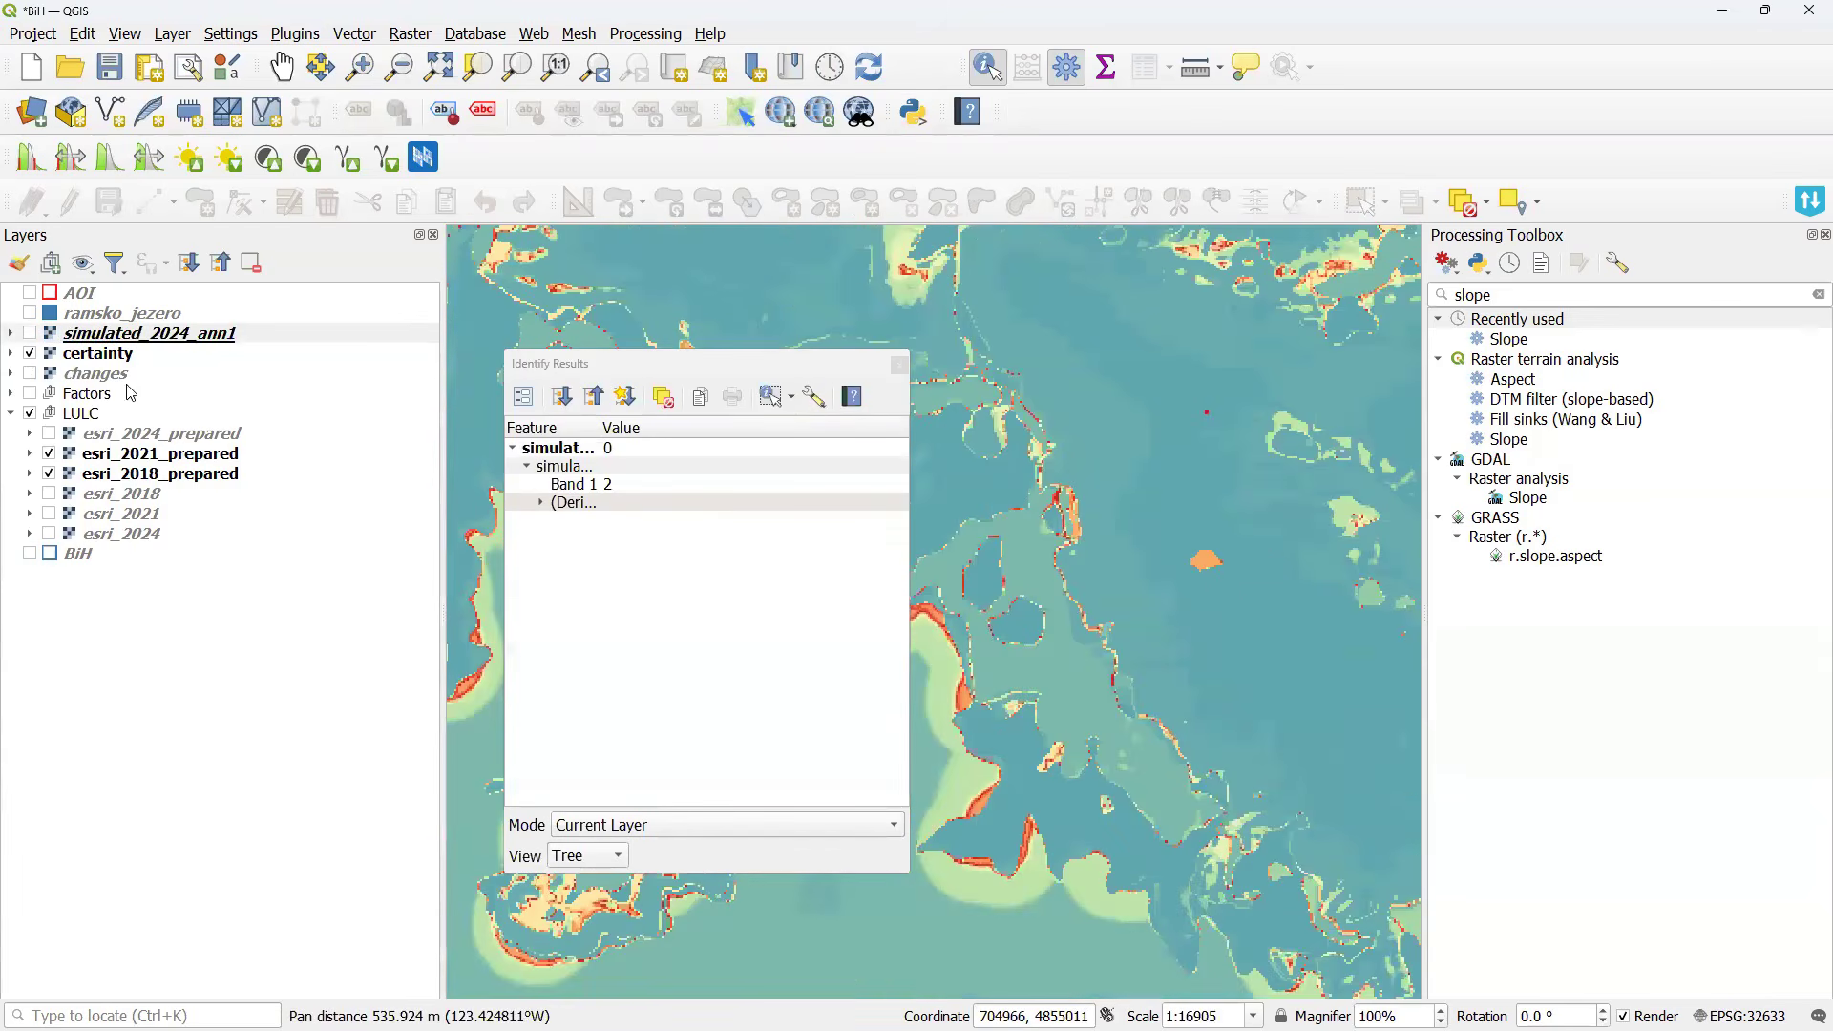
{"action": "key", "text": "Down"}
{"action": "left_click", "coordinate": [1157, 412]}
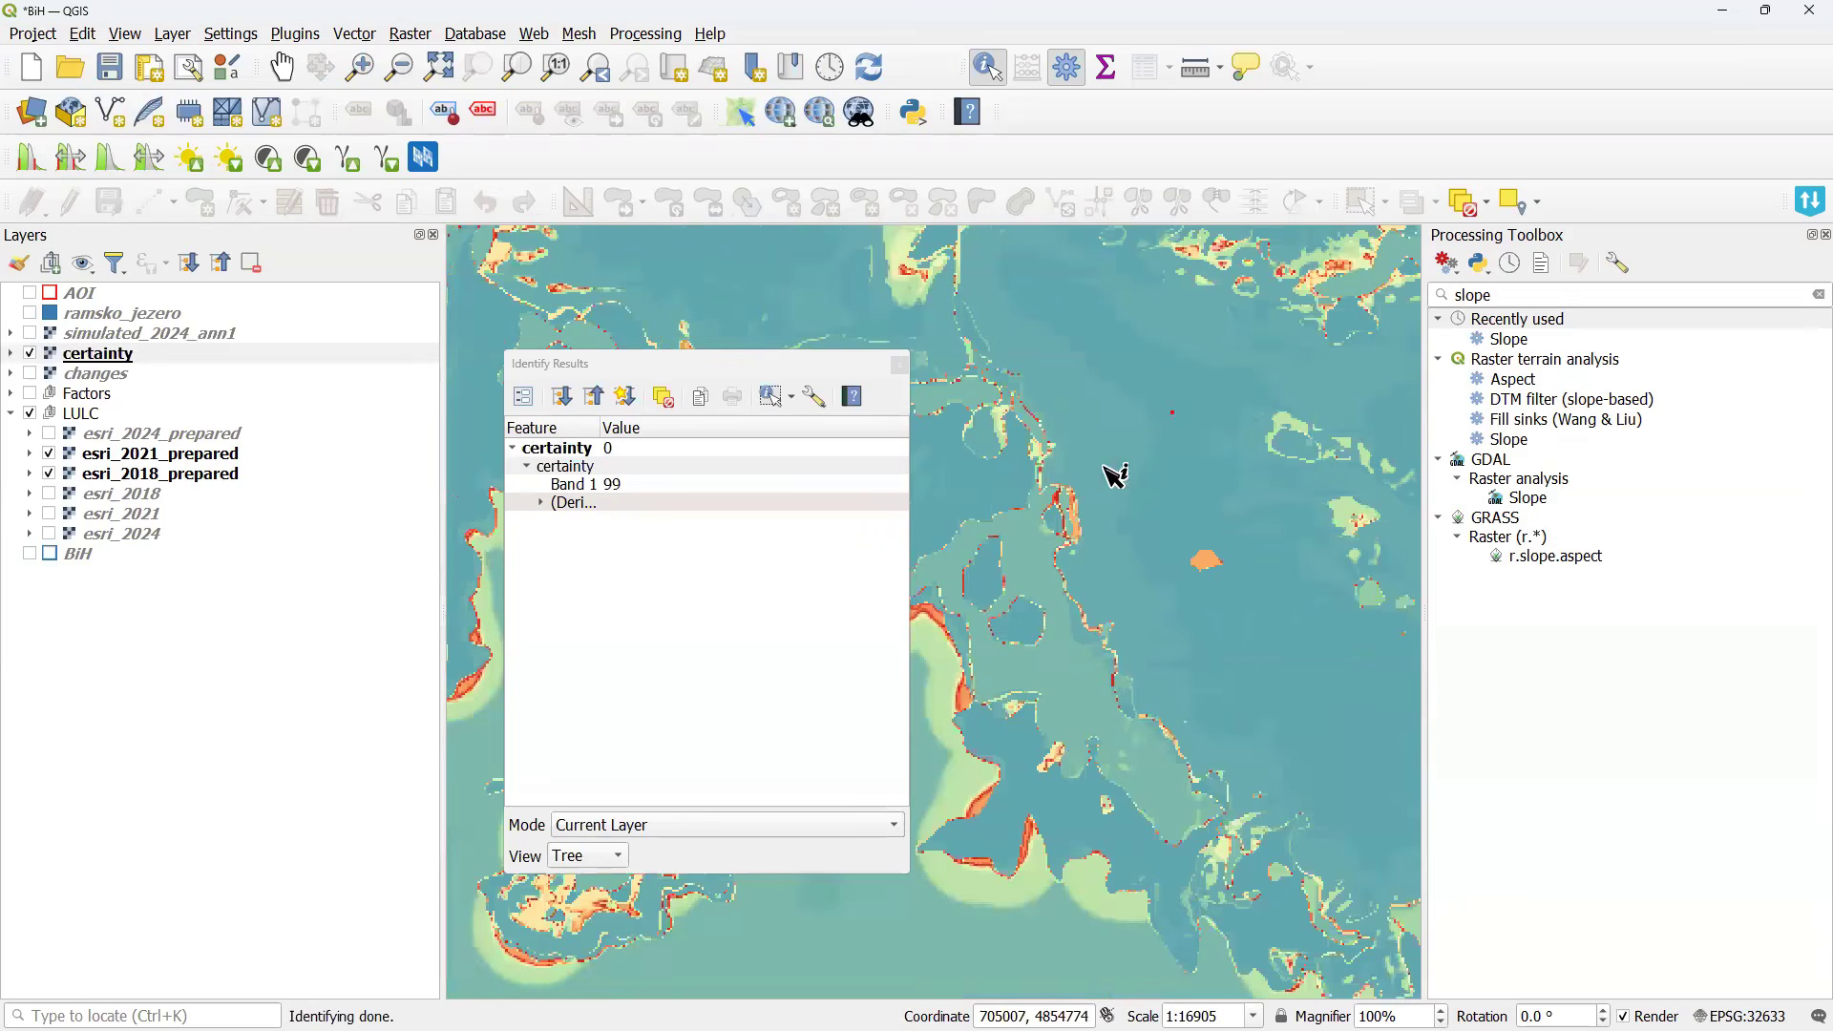
{"action": "scroll", "coordinate": [1176, 418], "scroll_direction": "up", "scroll_amount": 2}
{"action": "left_click", "coordinate": [619, 488]}
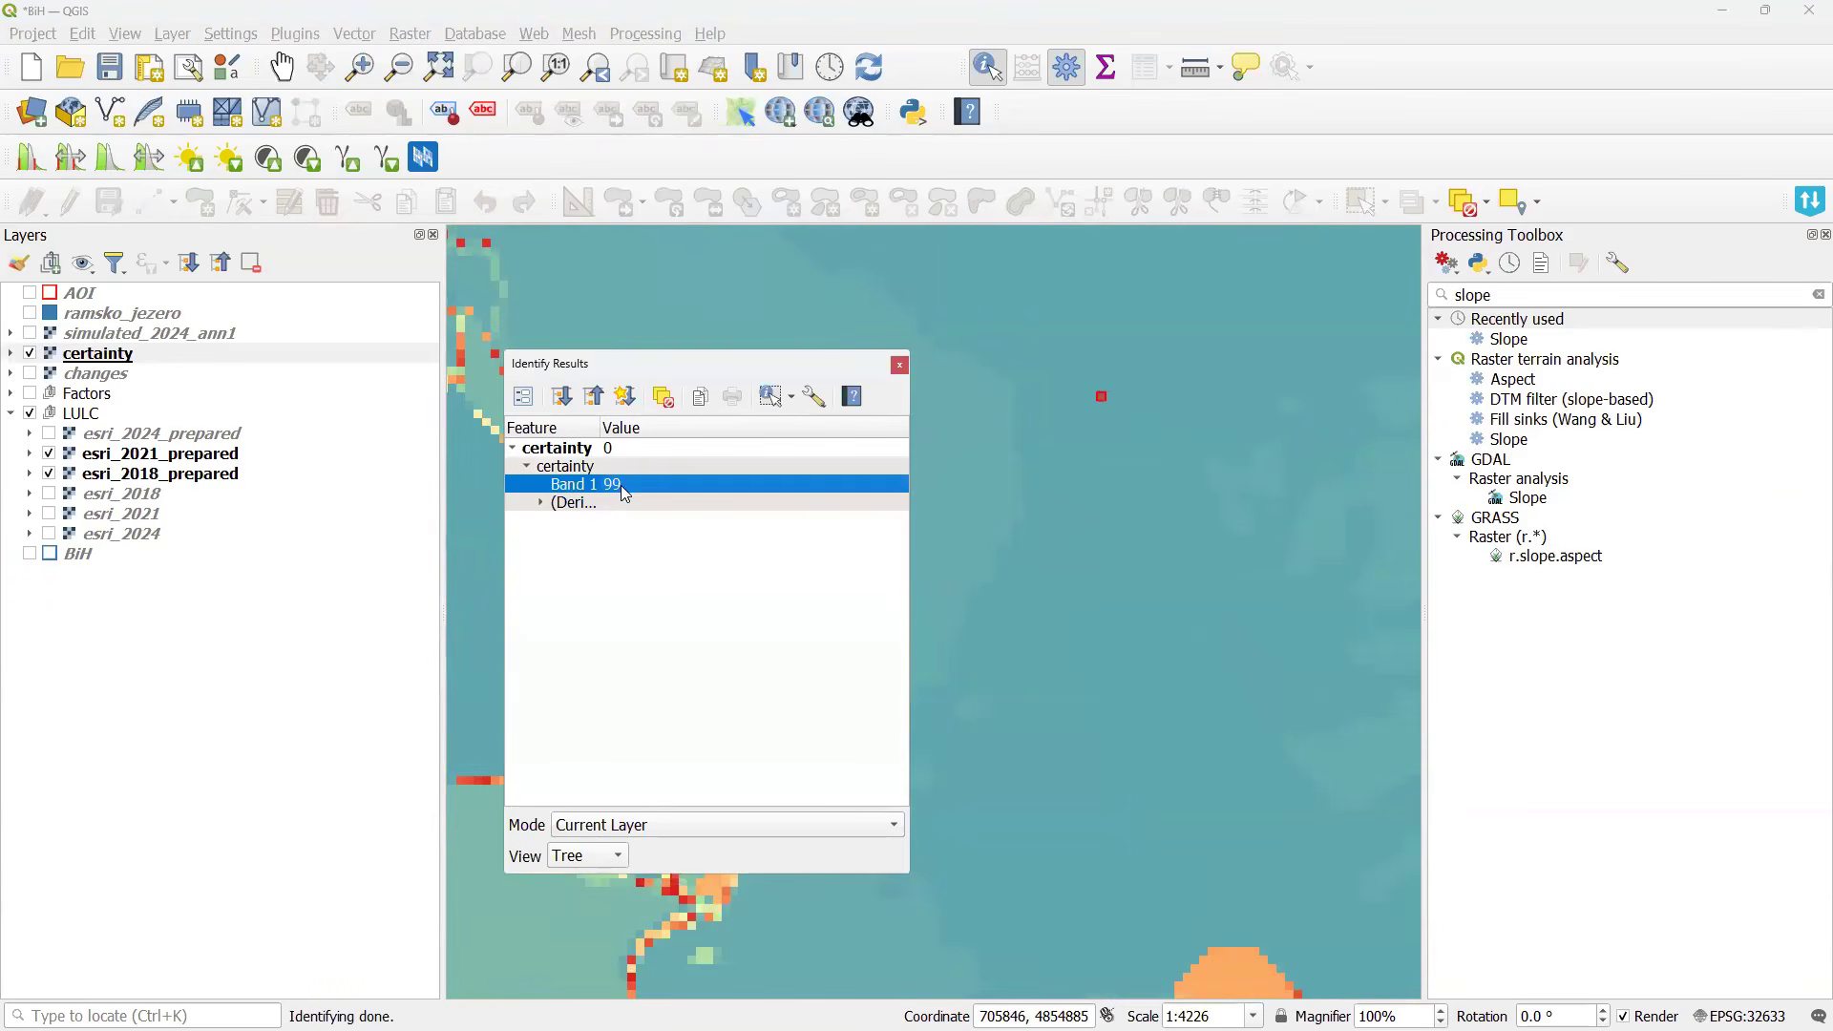
Identify the certainty value of a red pixel on the upper edge of the orange patch.
{"action": "scroll", "coordinate": [953, 649], "scroll_direction": "down", "scroll_amount": 1}
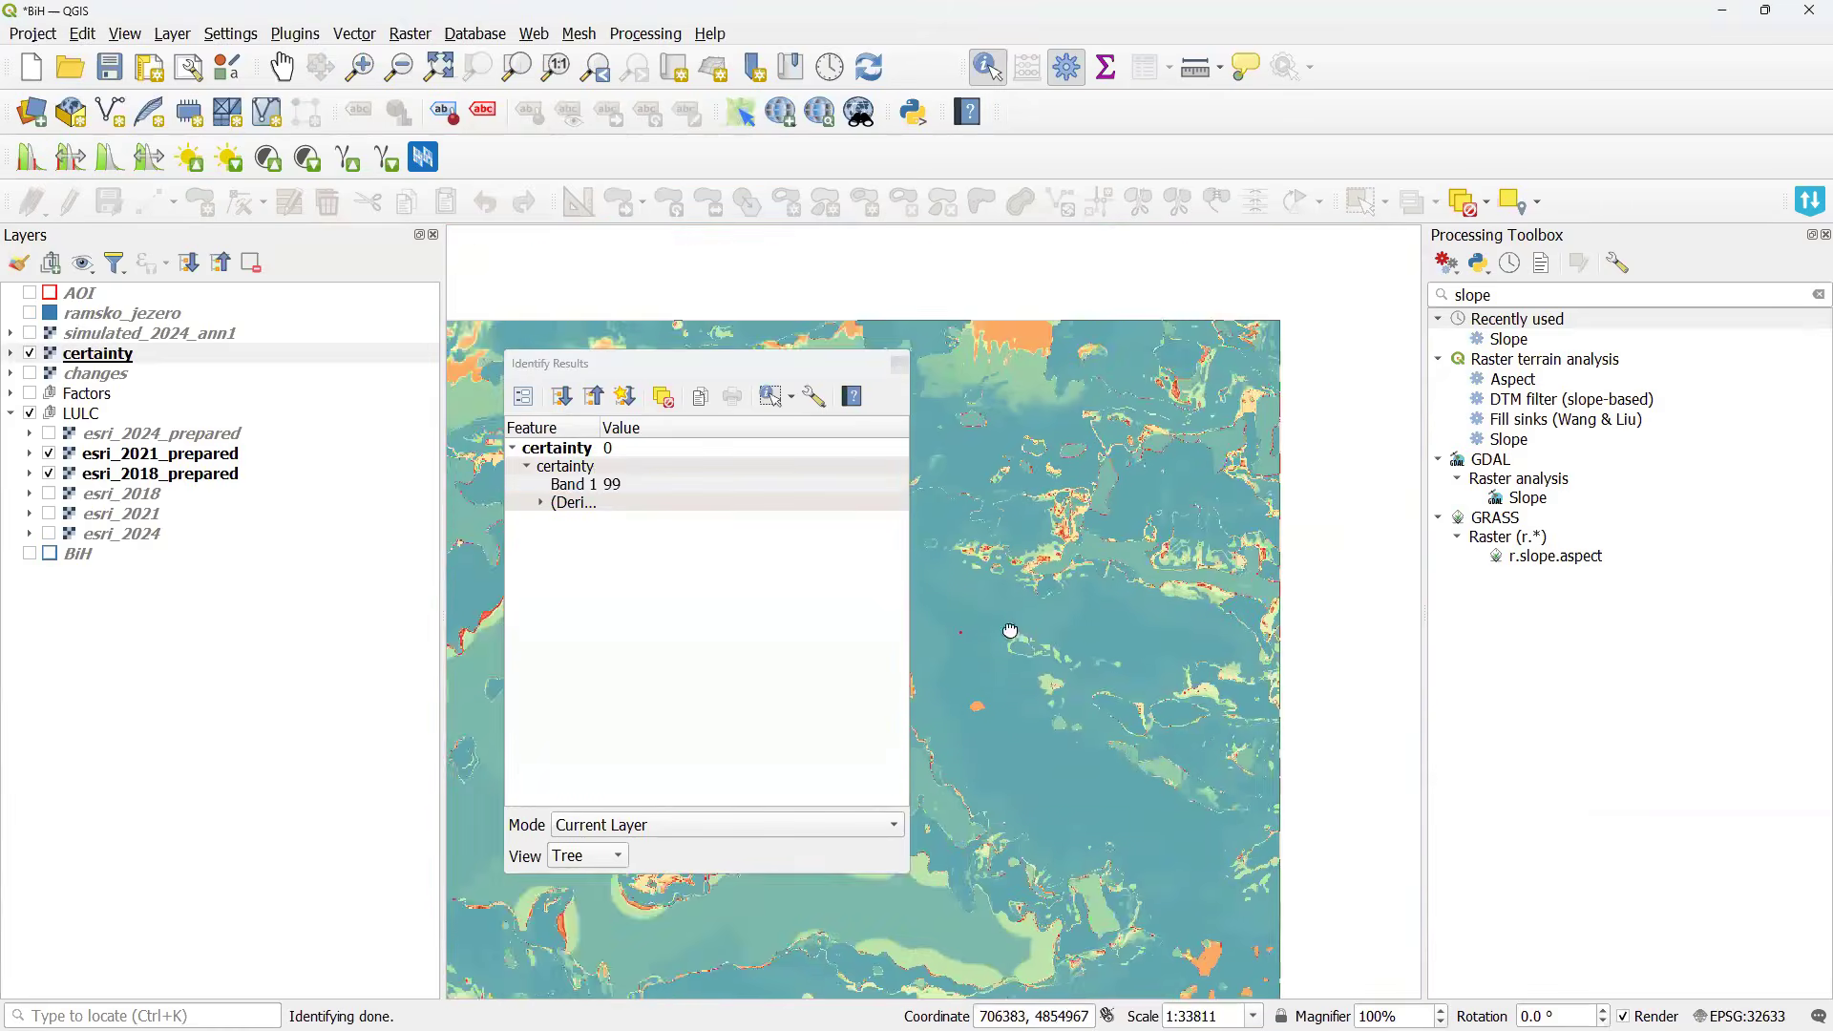
{"action": "scroll", "coordinate": [953, 645], "scroll_direction": "up", "scroll_amount": 1}
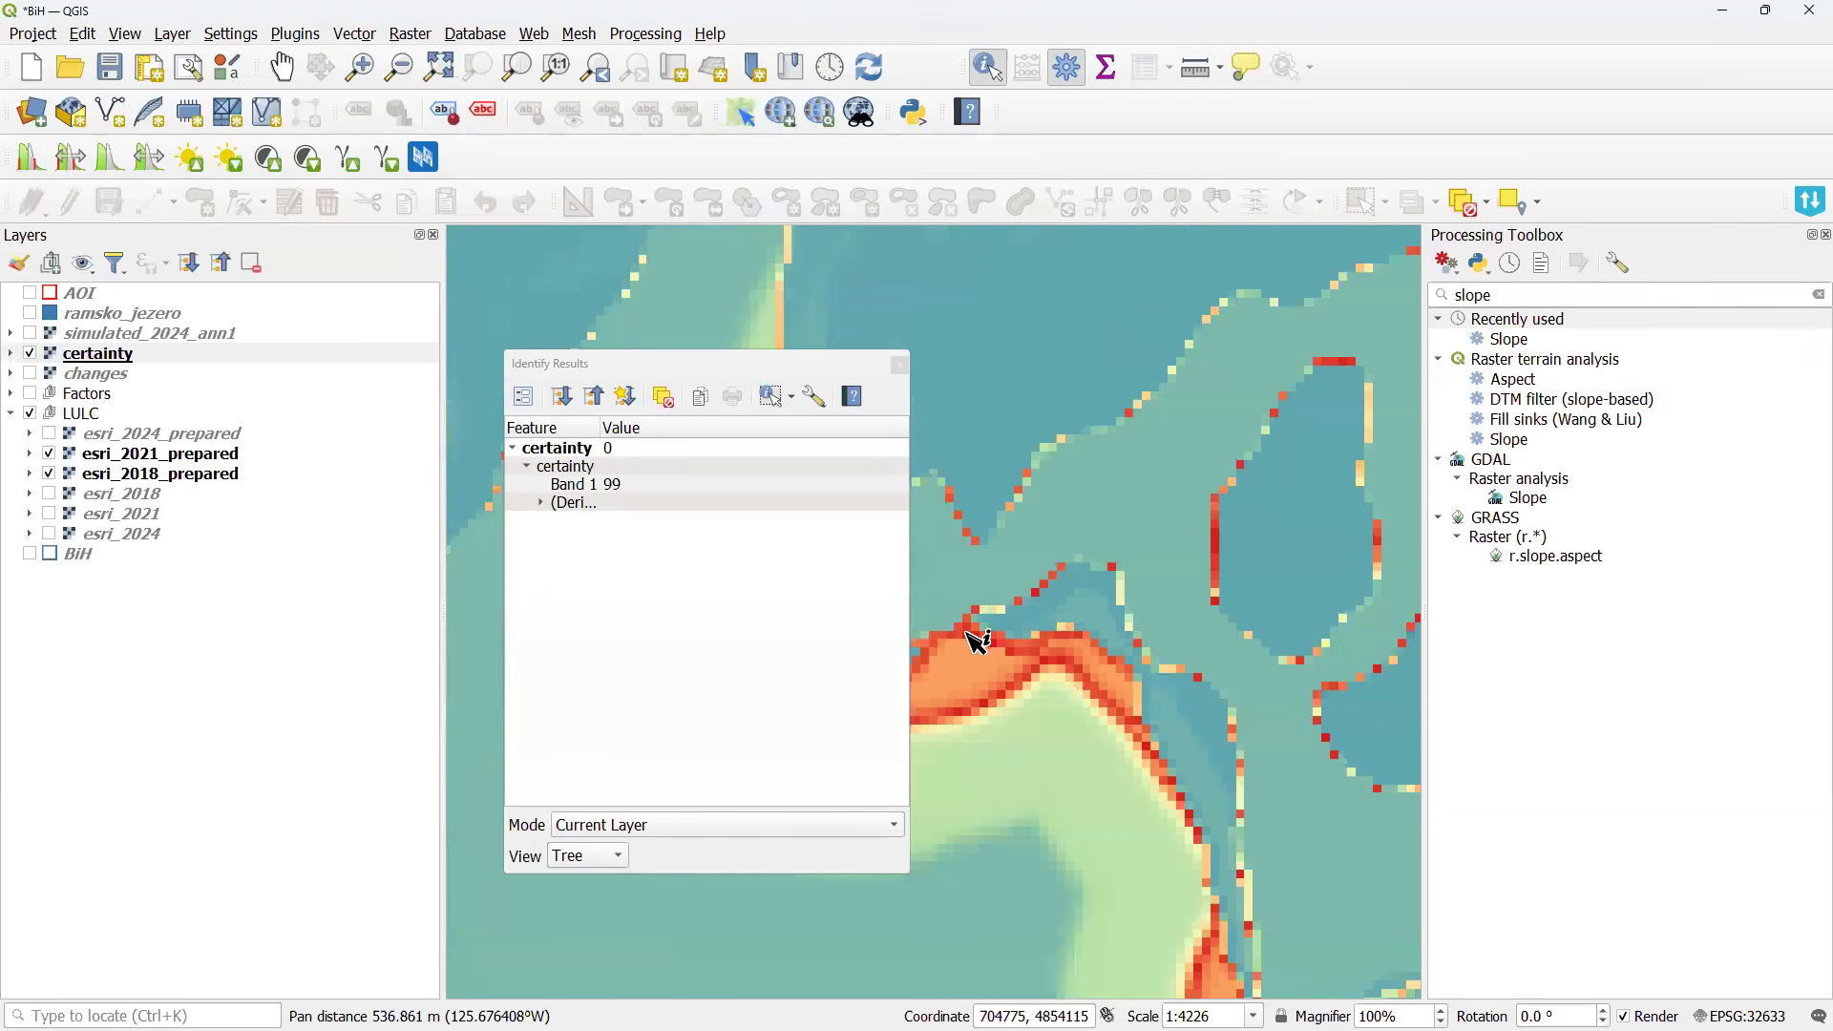
{"action": "left_click", "coordinate": [970, 634]}
{"action": "left_click", "coordinate": [626, 494]}
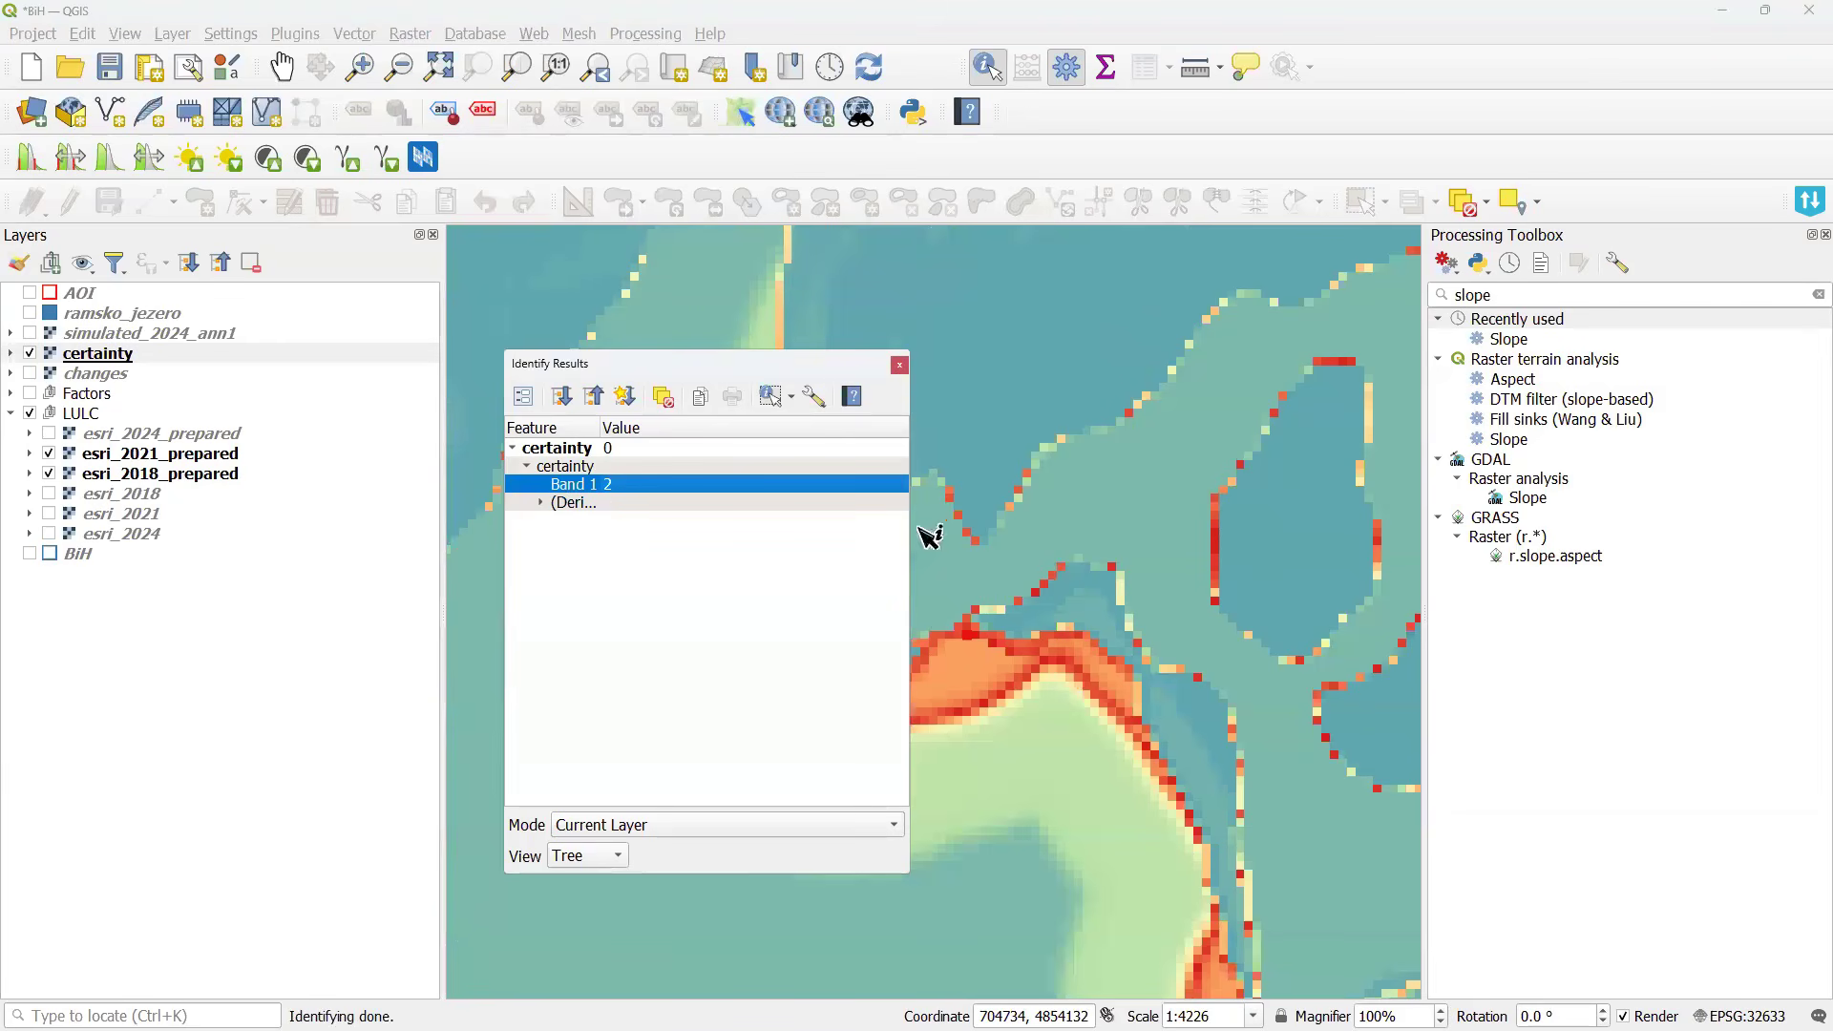
Move the identify results clear of the lake and examine the certainty raster's low-certainty zones around the shoreline.
{"action": "scroll", "coordinate": [1040, 535], "scroll_direction": "down", "scroll_amount": 3}
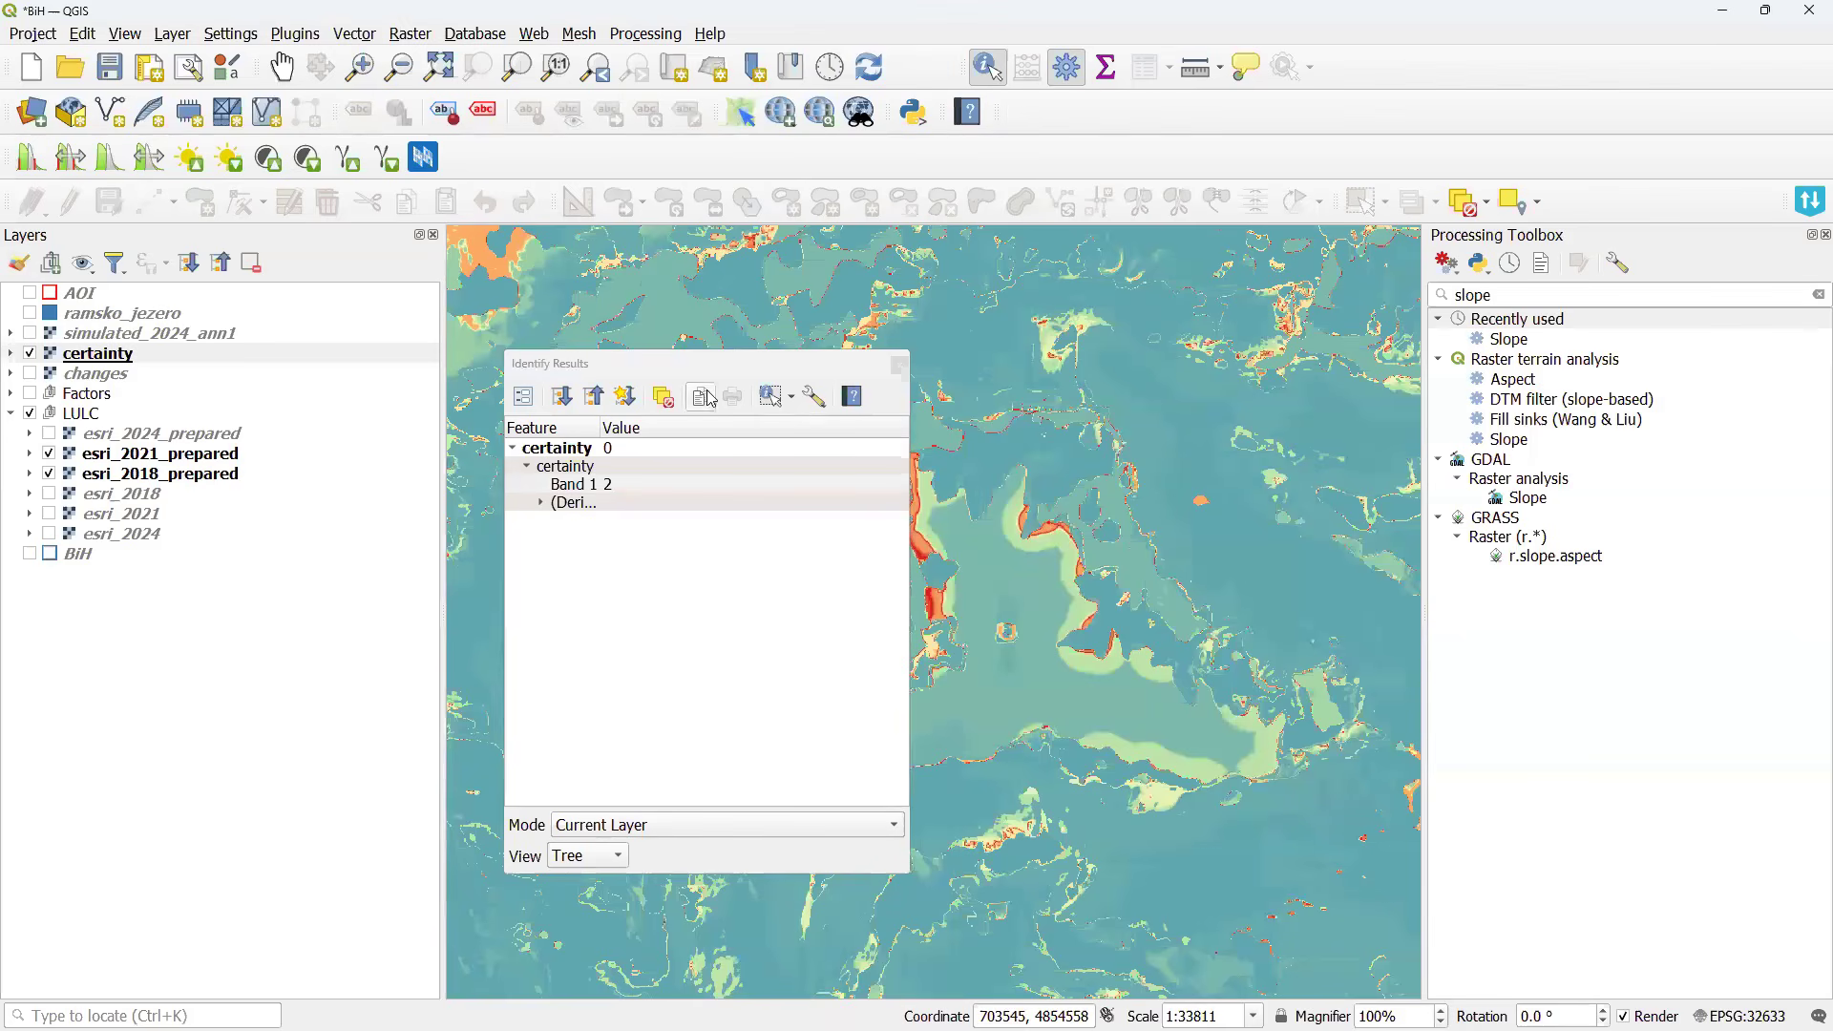
{"action": "left_click_drag", "start_coordinate": [714, 385], "coordinate": [1422, 387]}
{"action": "scroll", "coordinate": [915, 540], "scroll_direction": "up", "scroll_amount": 1}
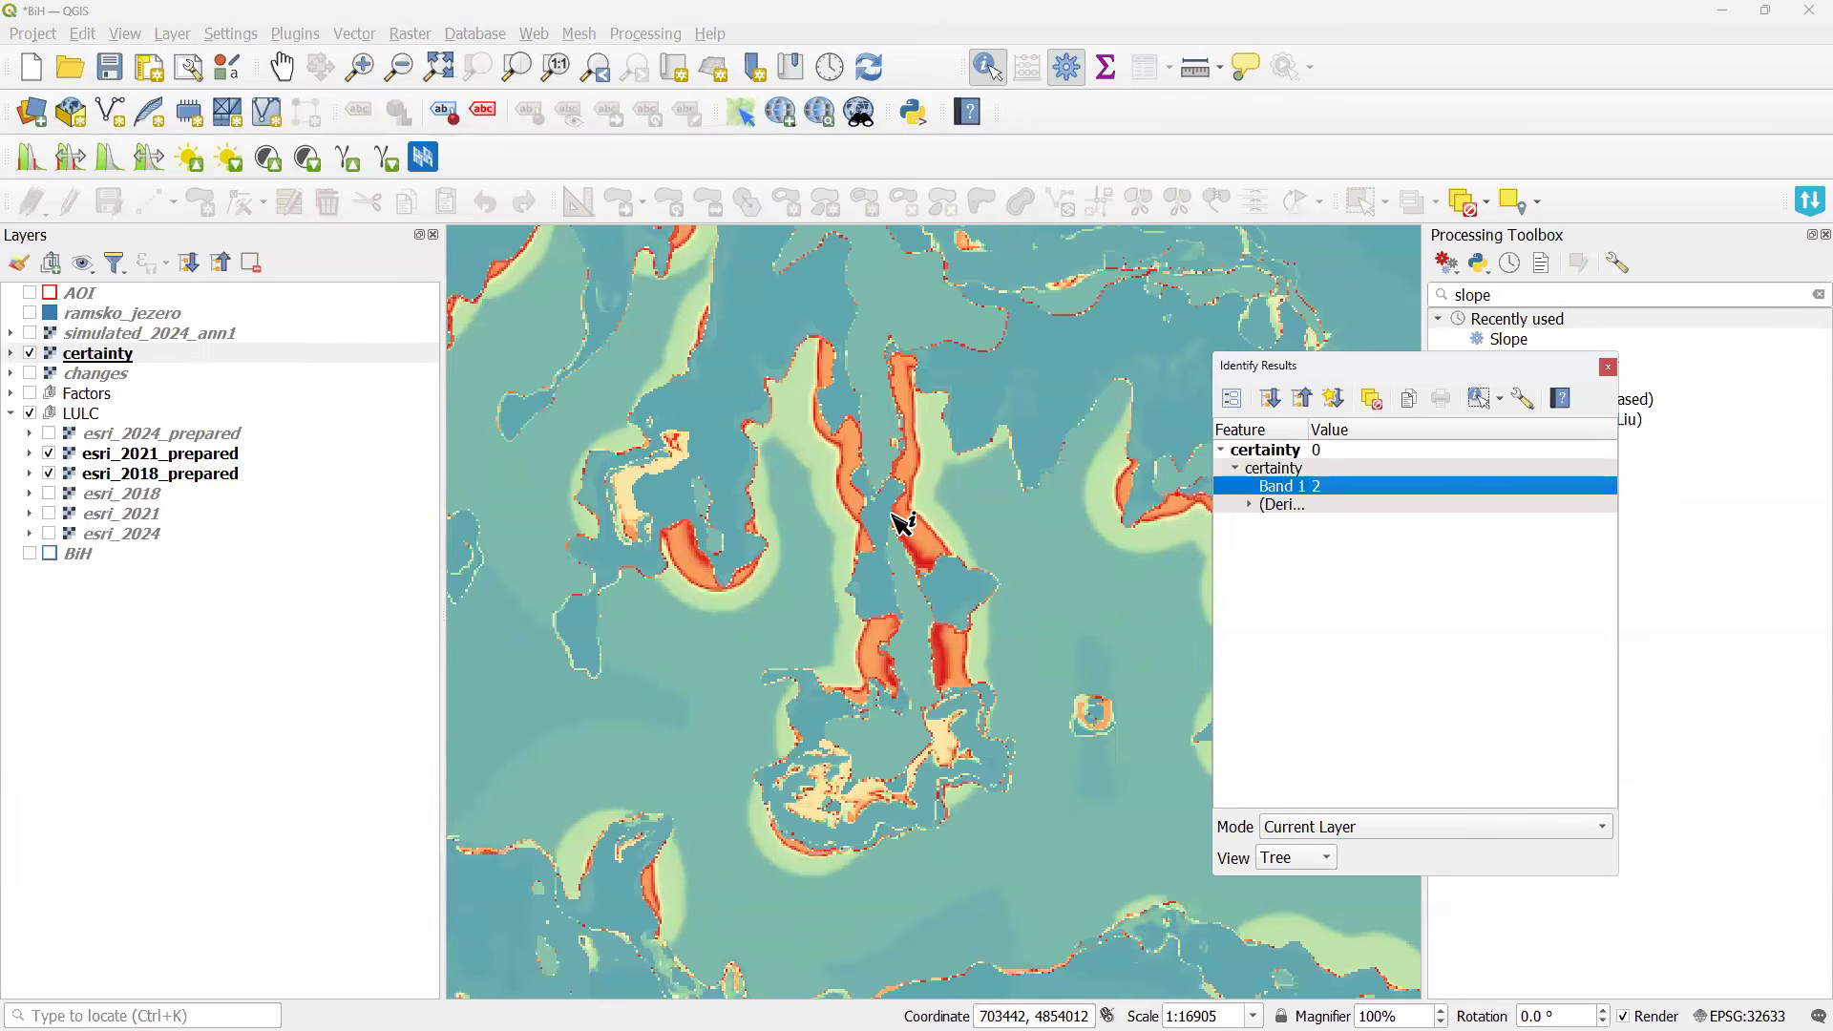
{"action": "scroll", "coordinate": [840, 462], "scroll_direction": "up", "scroll_amount": 1}
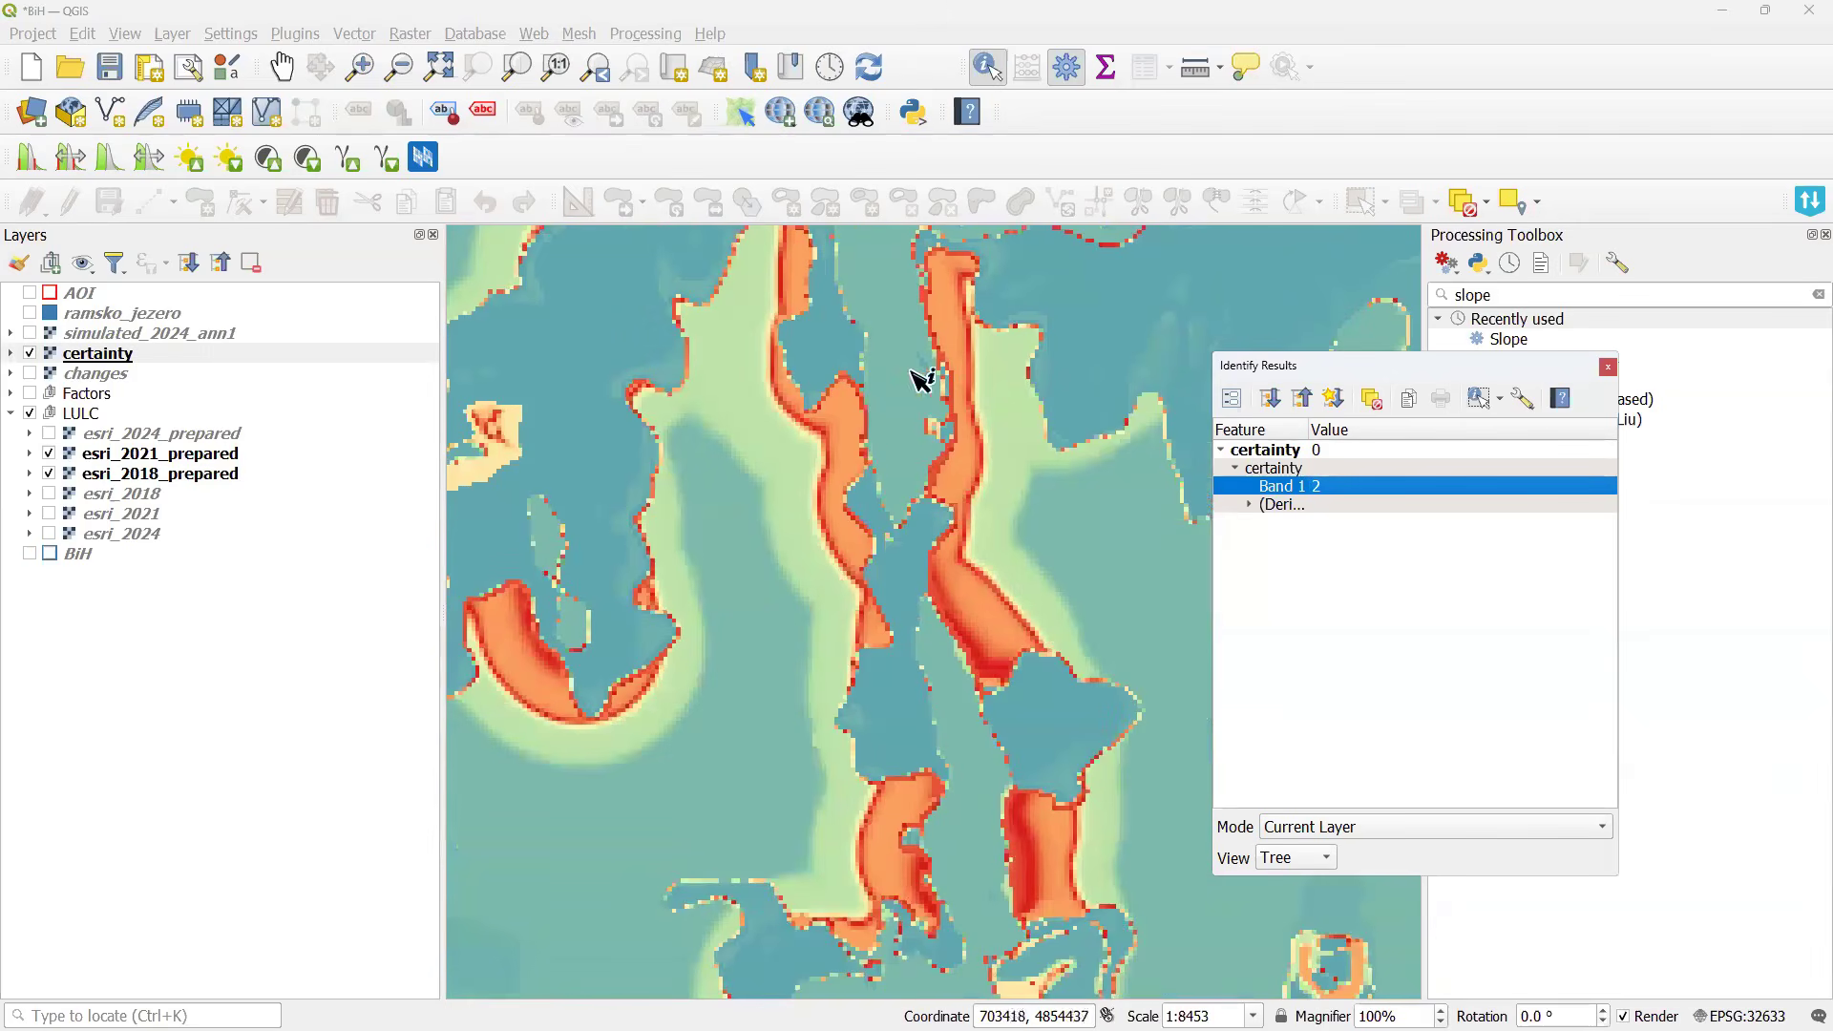
{"action": "scroll", "coordinate": [966, 520], "scroll_direction": "down", "scroll_amount": 2}
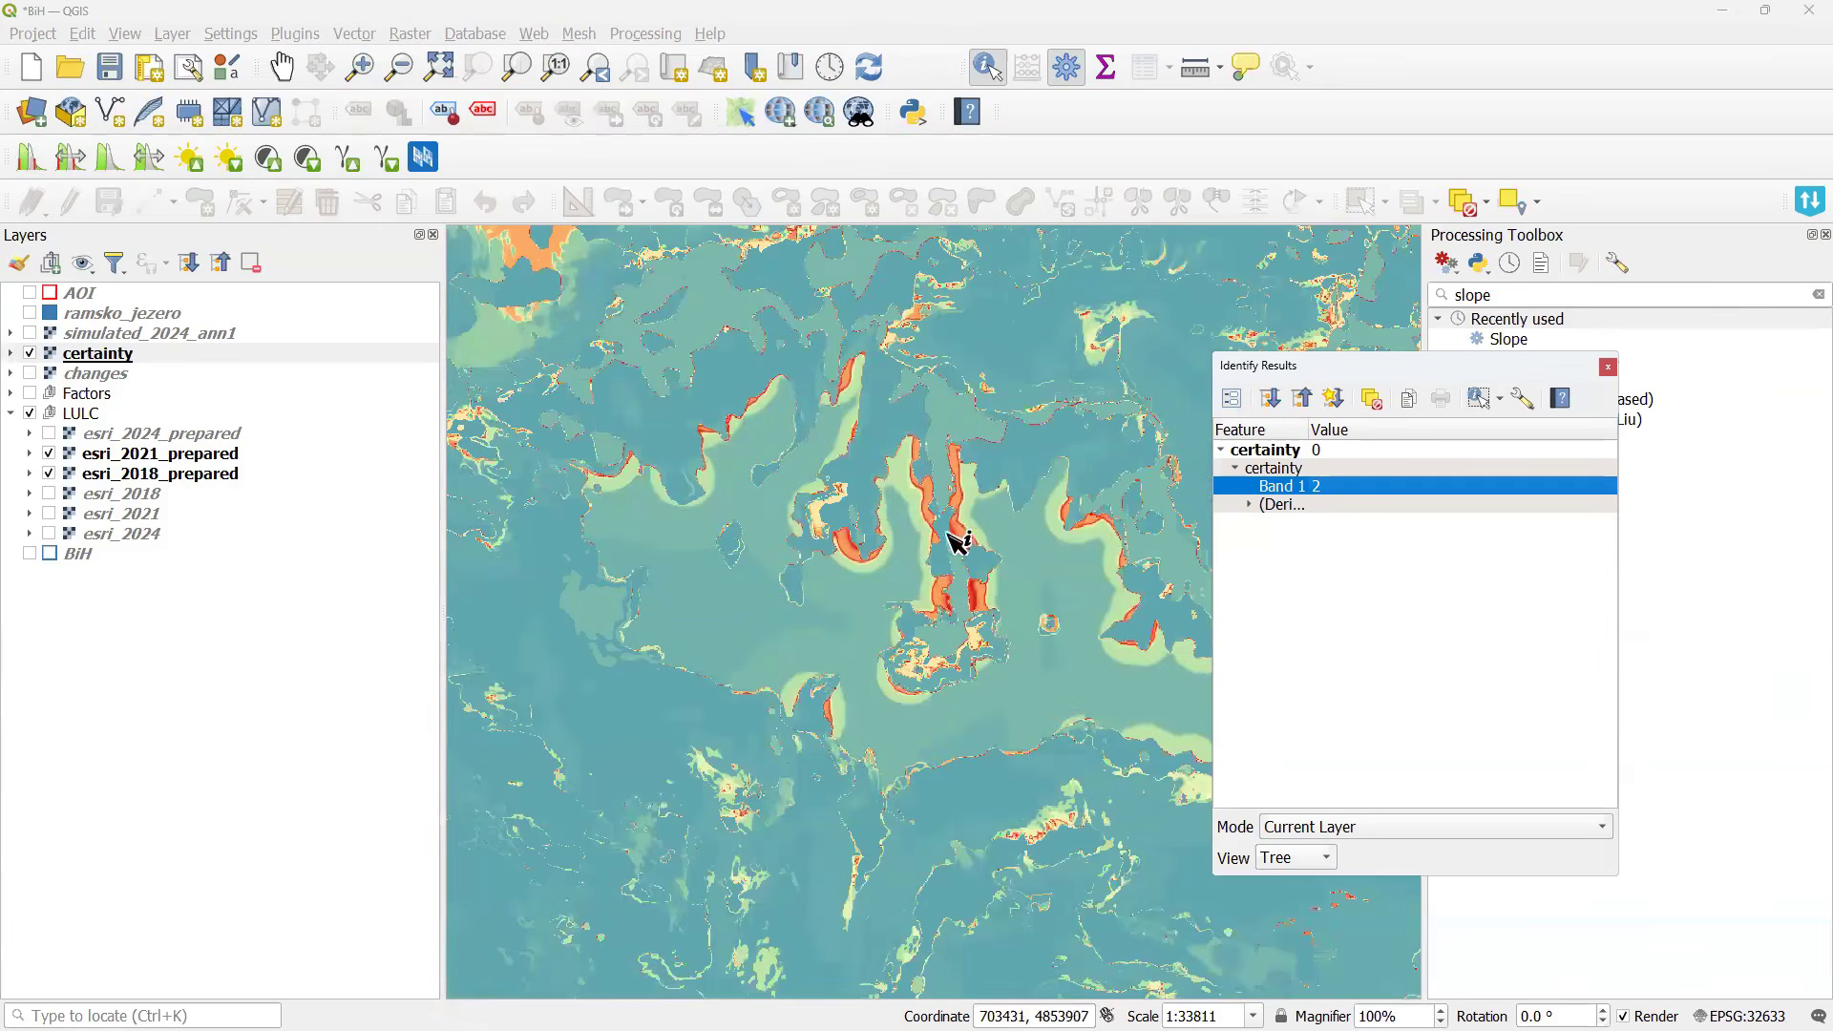
{"action": "left_click_drag", "start_coordinate": [954, 593], "coordinate": [957, 704]}
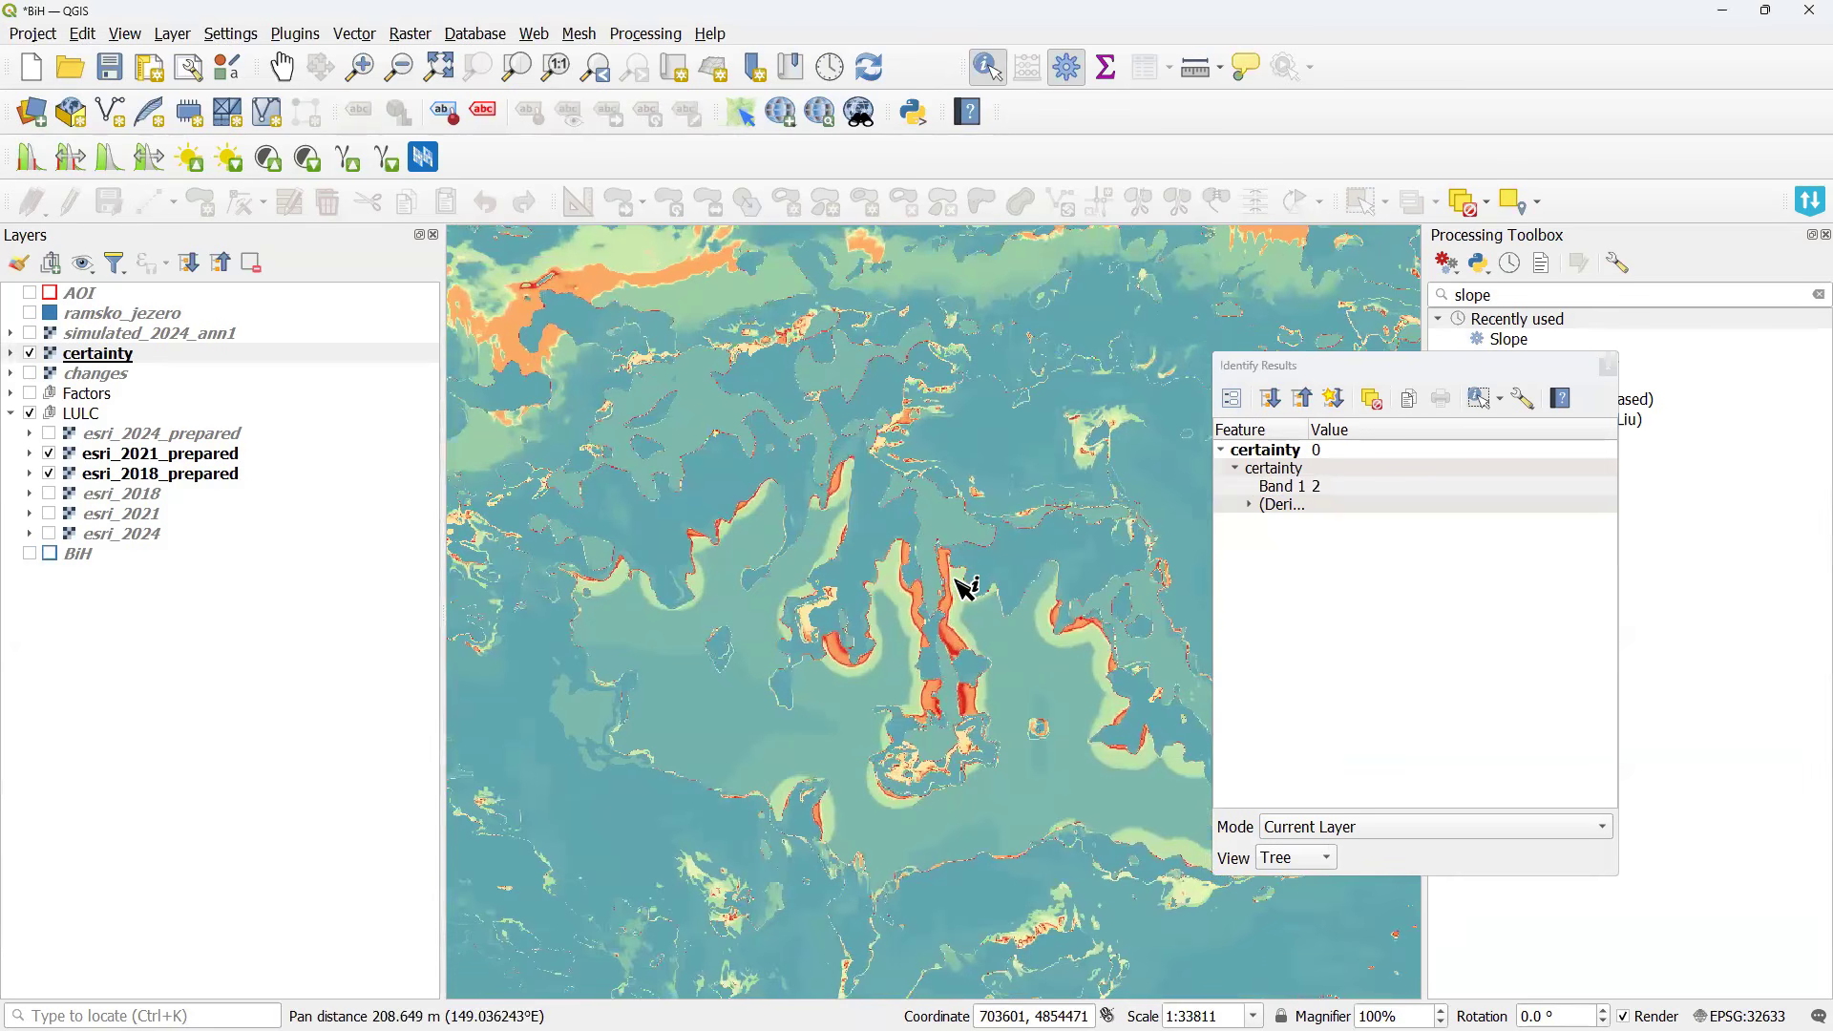
{"action": "scroll", "coordinate": [957, 605], "scroll_direction": "down", "scroll_amount": 1}
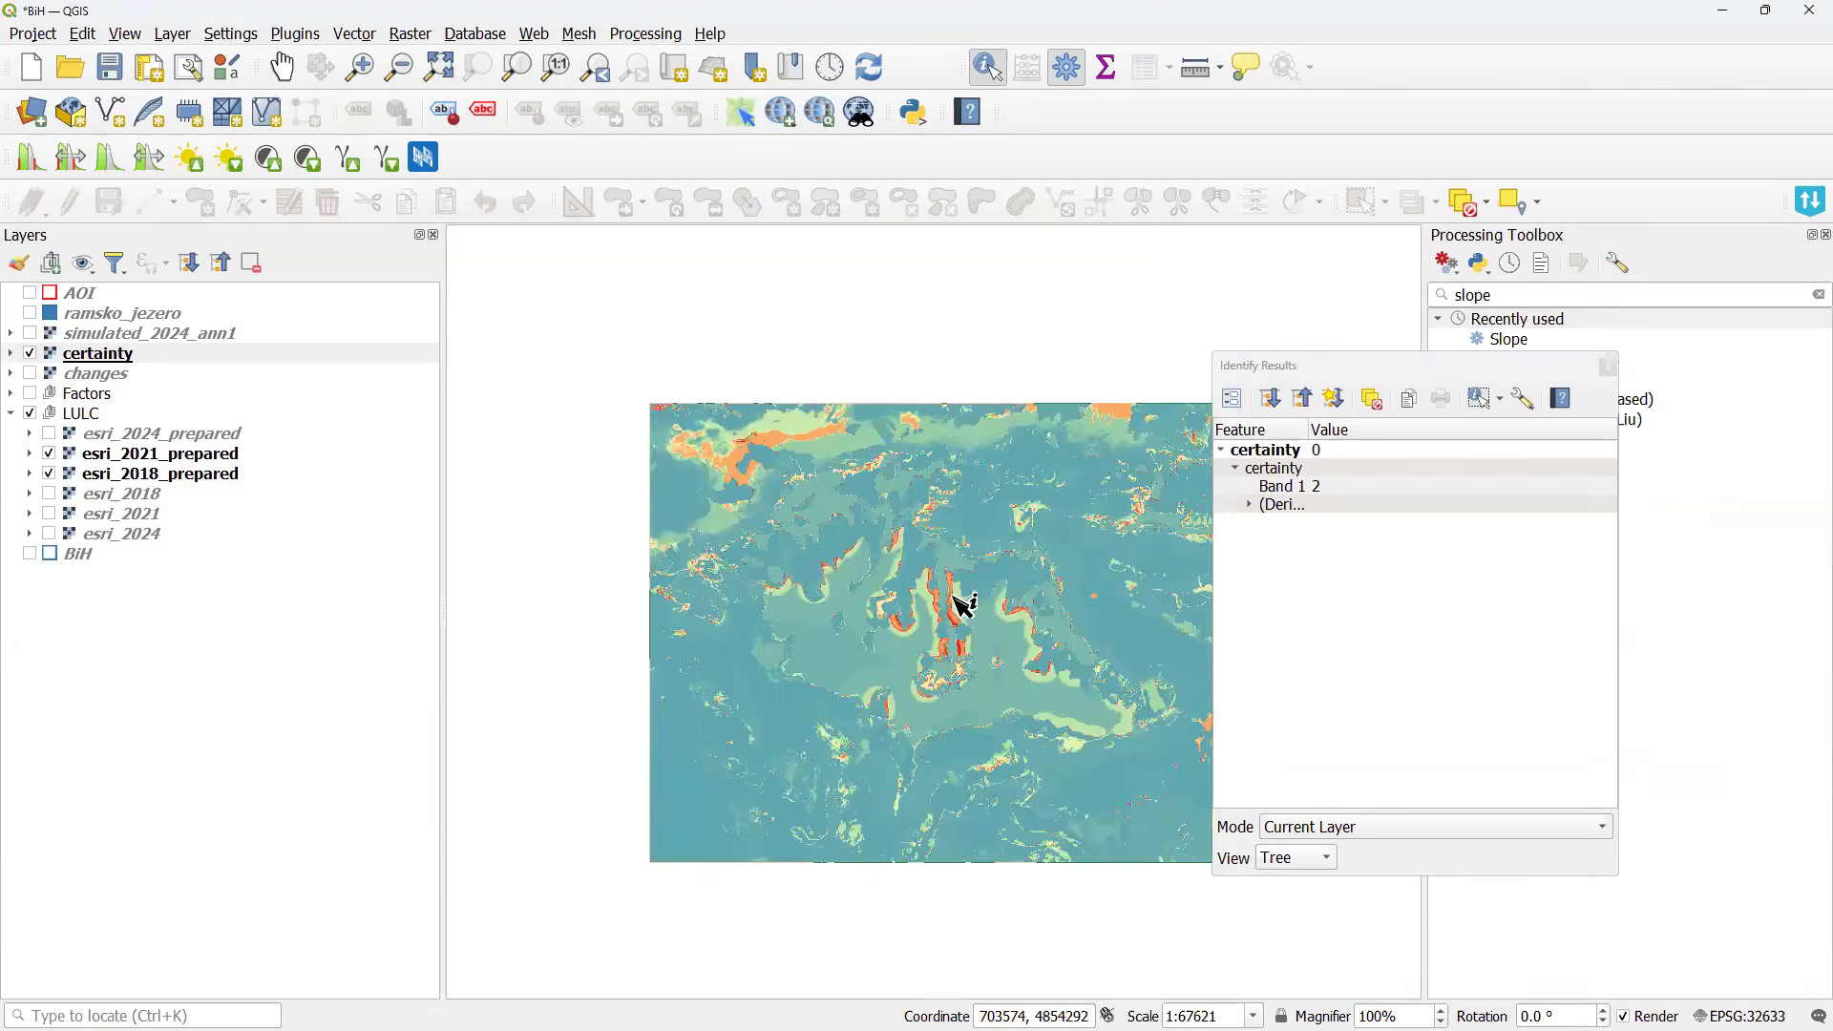
{"action": "scroll", "coordinate": [912, 621], "scroll_direction": "down", "scroll_amount": 1}
{"action": "scroll", "coordinate": [888, 600], "scroll_direction": "up", "scroll_amount": 1}
{"action": "scroll", "coordinate": [888, 600], "scroll_direction": "up", "scroll_amount": 1}
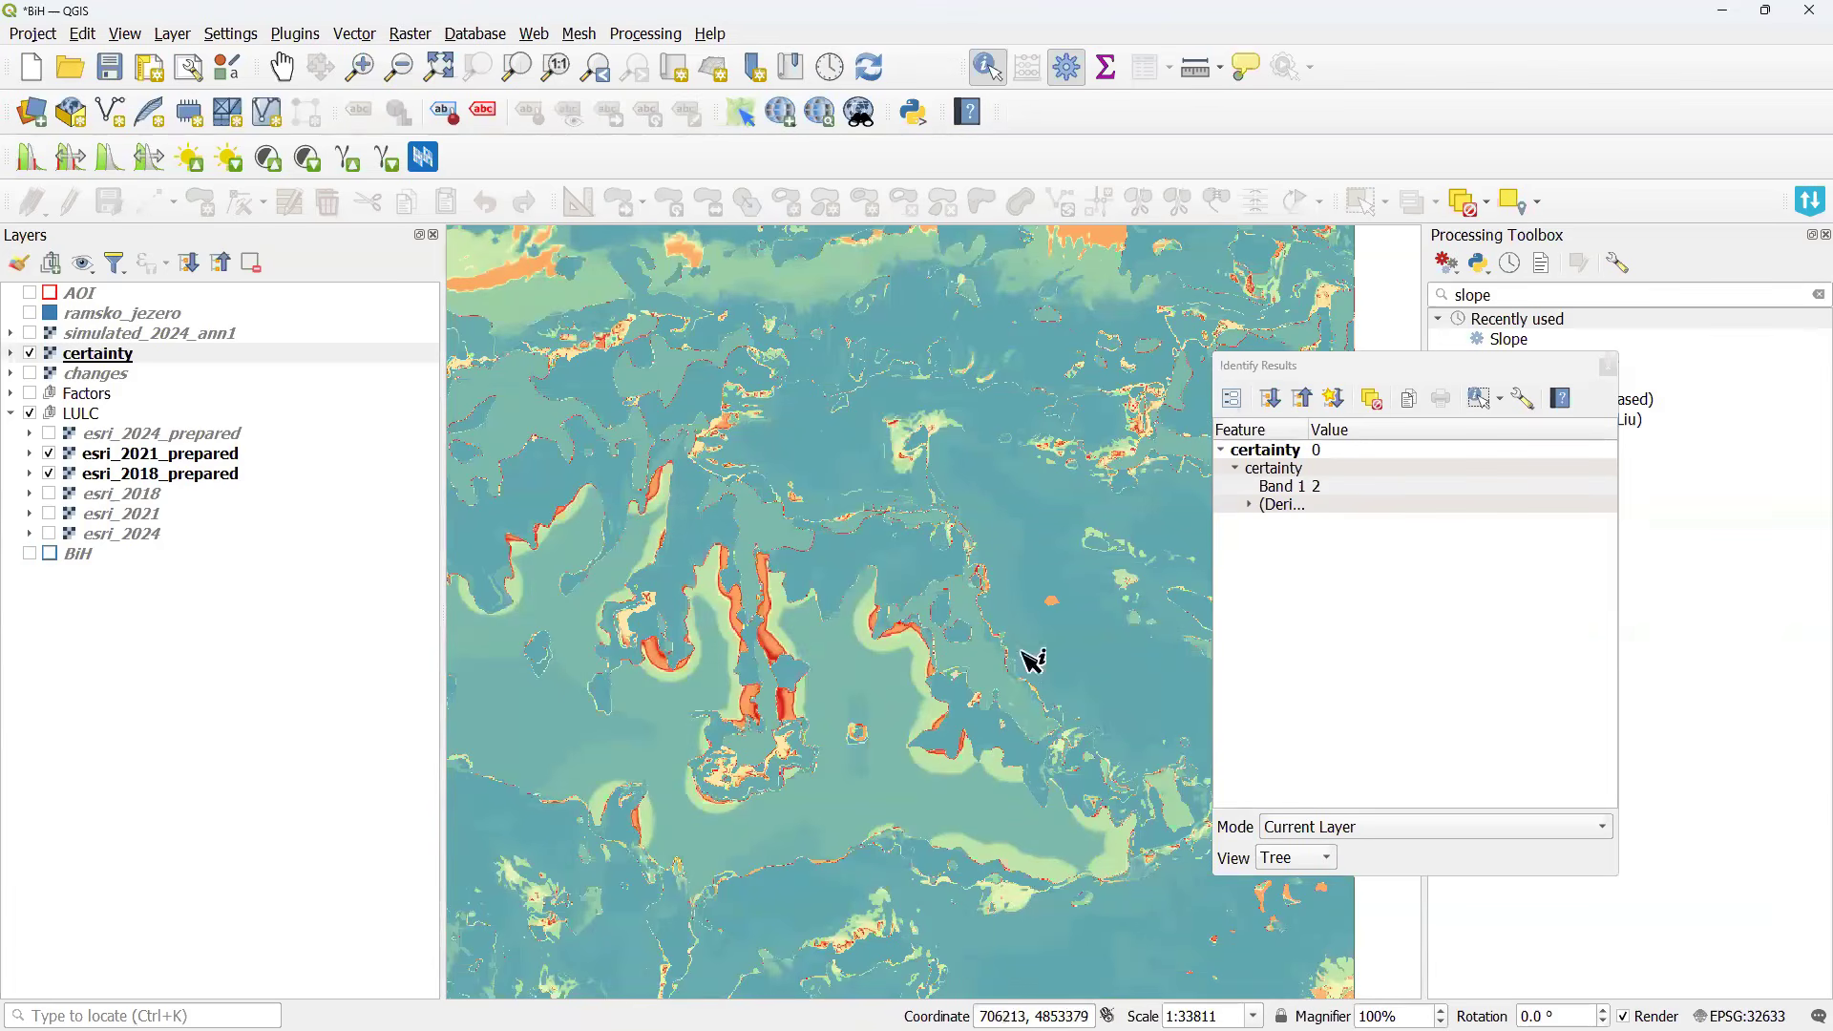
{"action": "left_click_drag", "start_coordinate": [989, 695], "coordinate": [1008, 624]}
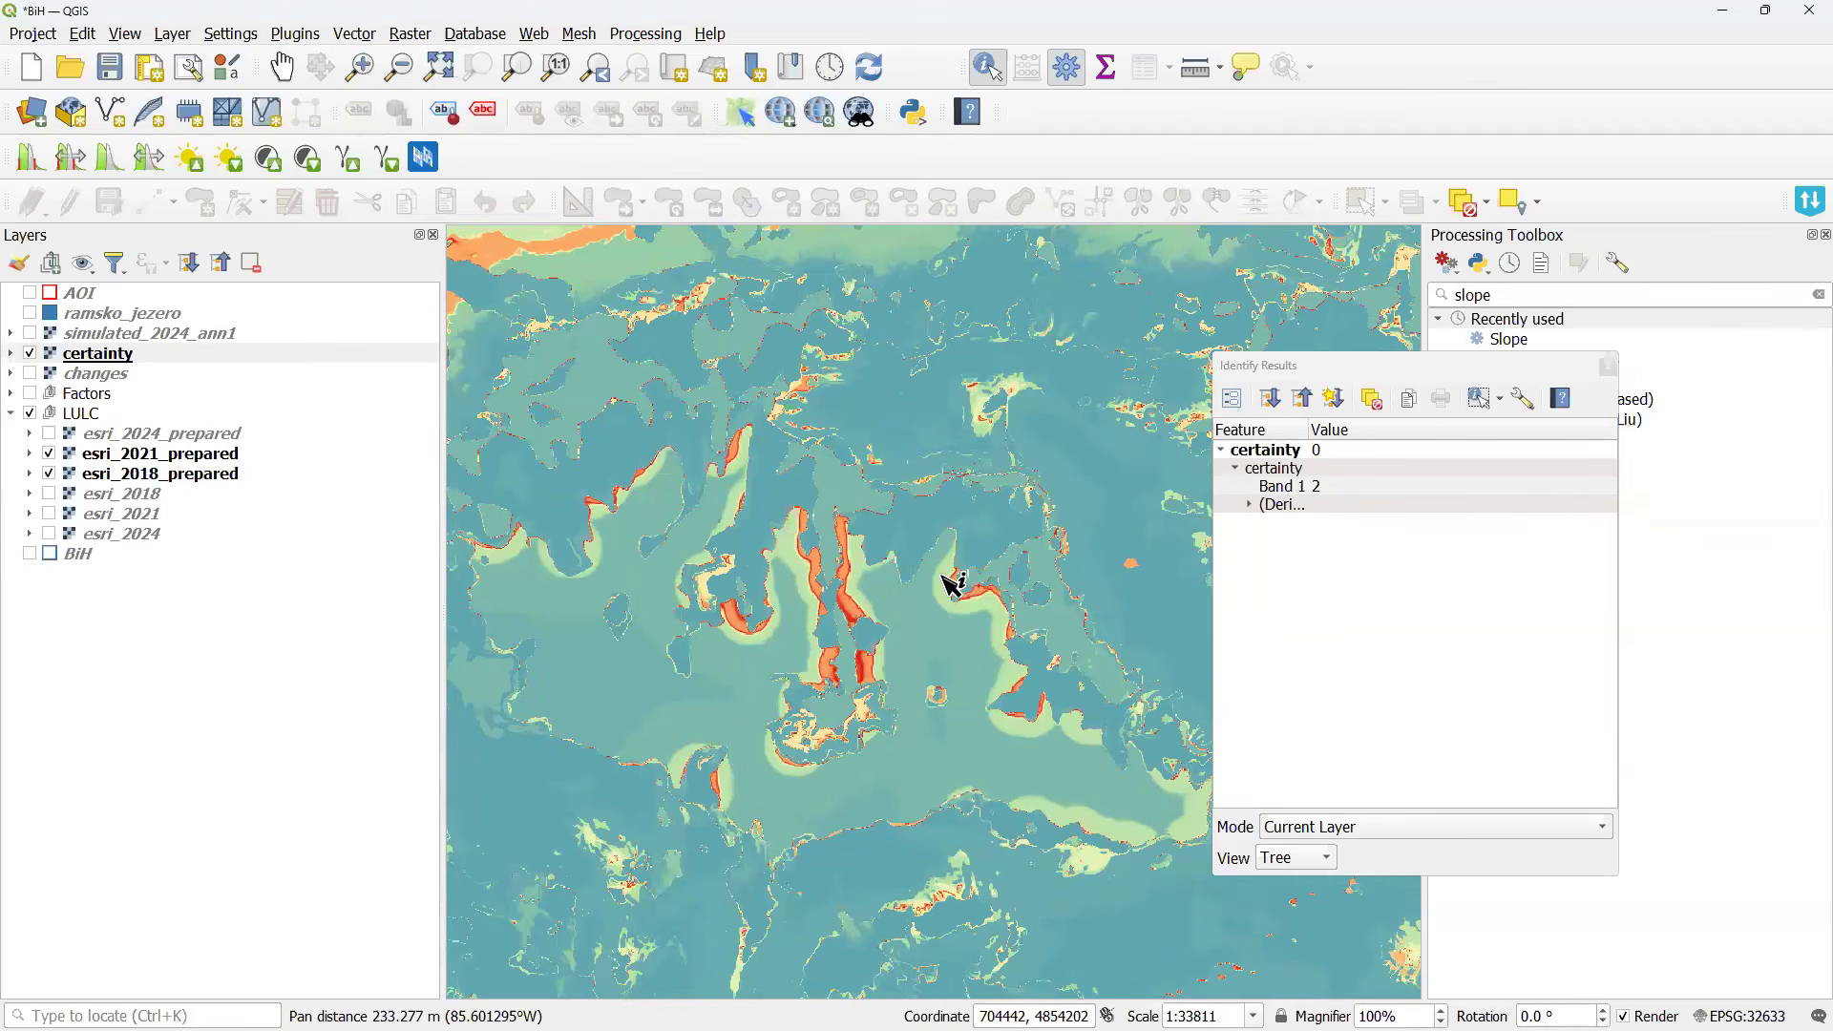
Switch to File Explorer and open the transitions folder inside BiH's process folder.
{"action": "key", "text": "alt+Tab"}
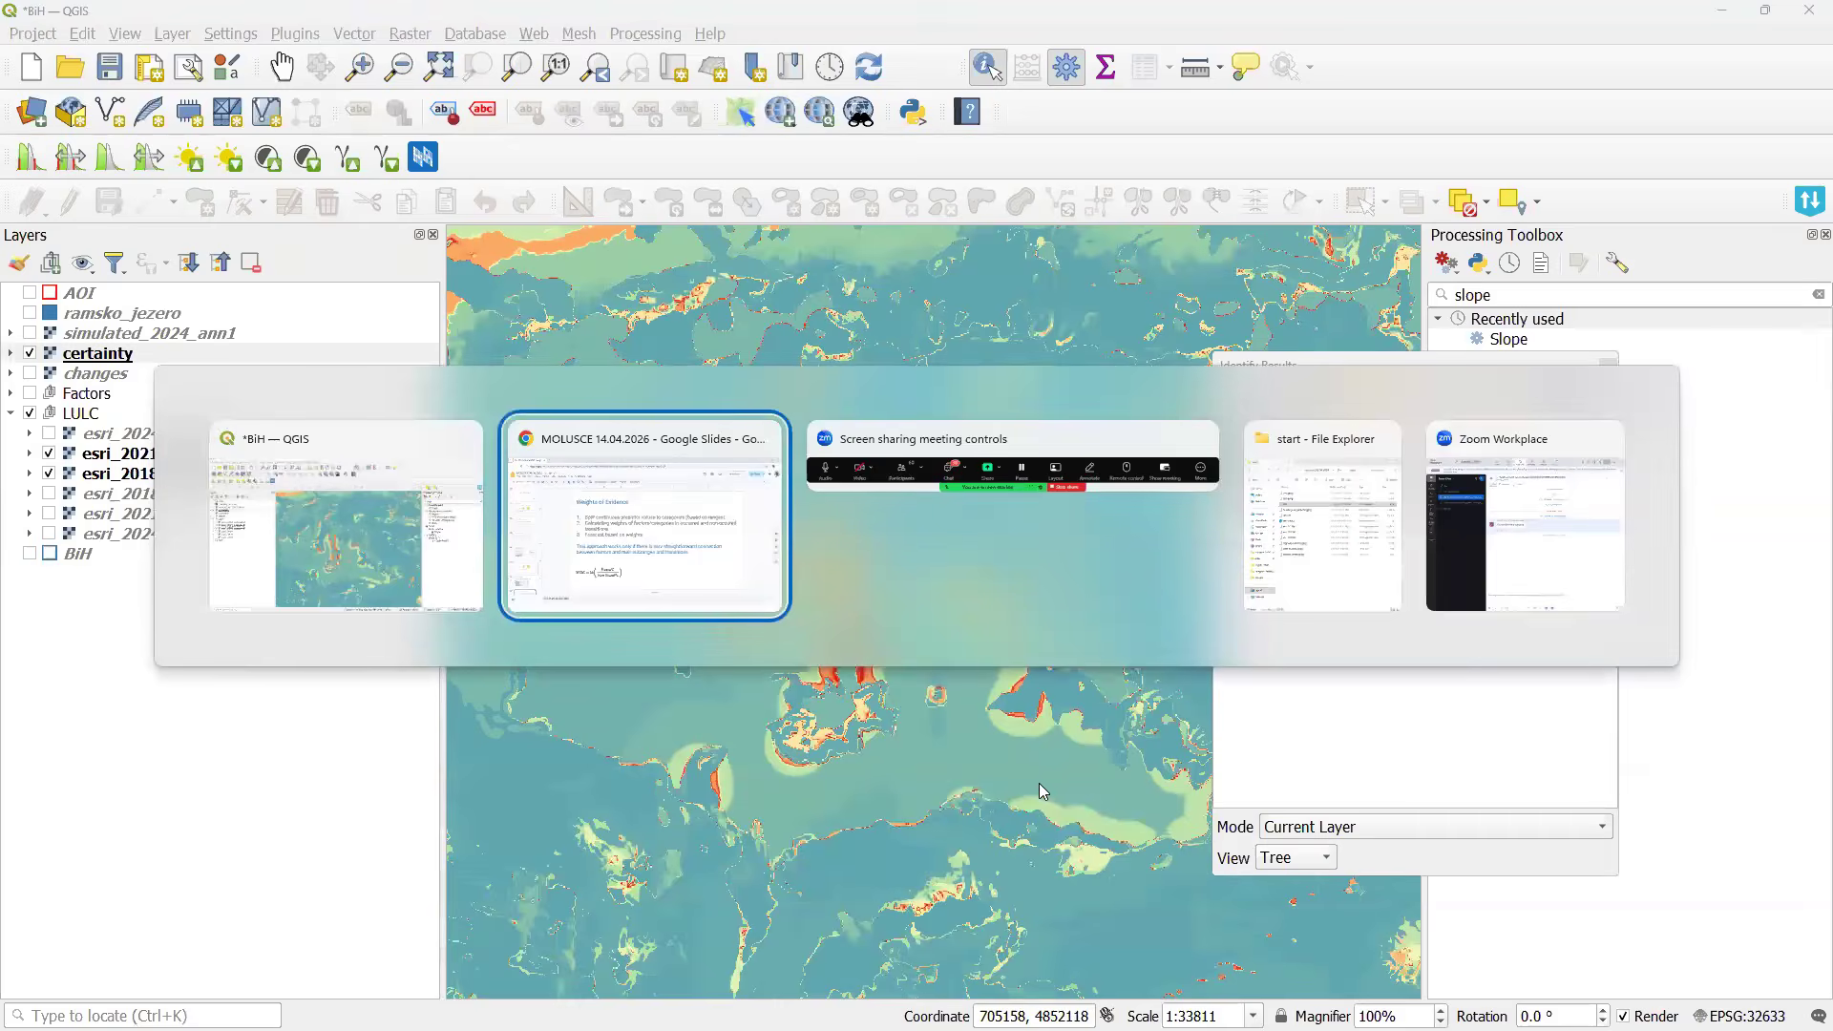
{"action": "key", "text": "alt+Tab"}
{"action": "key", "text": "alt+Tab"}
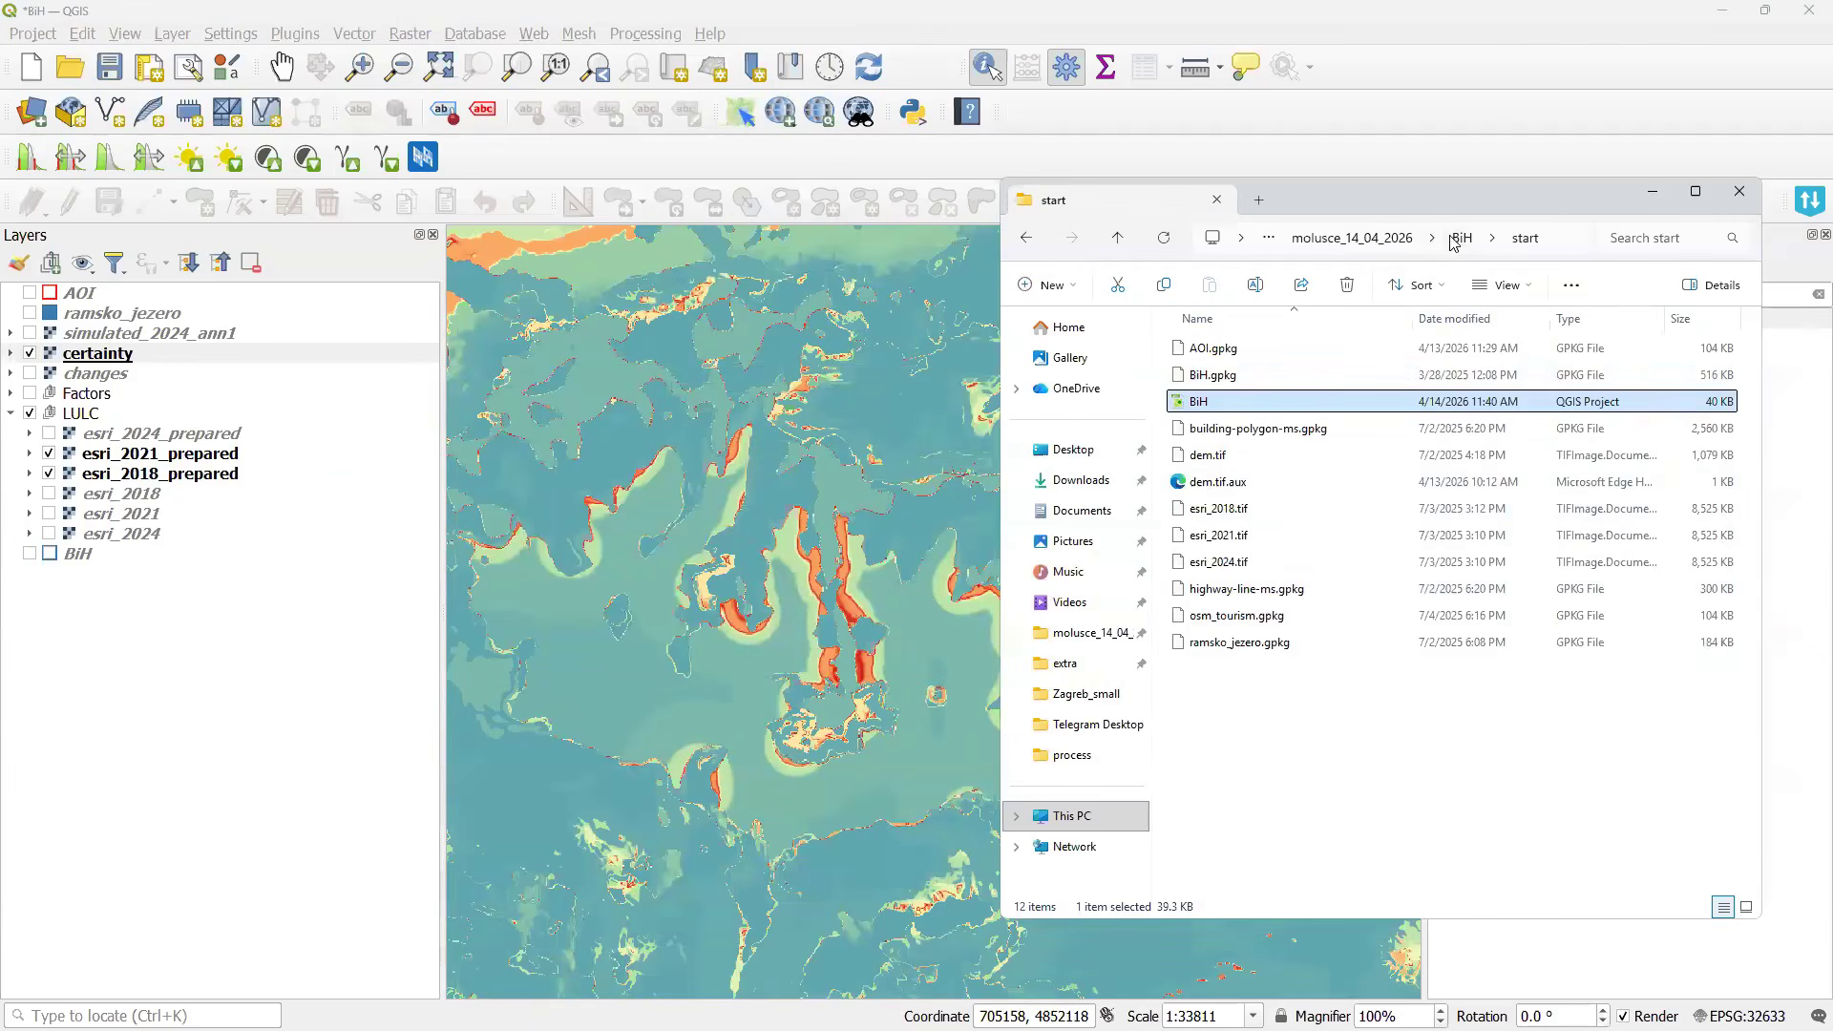
{"action": "left_click", "coordinate": [1452, 243]}
{"action": "double_click", "coordinate": [1236, 348]}
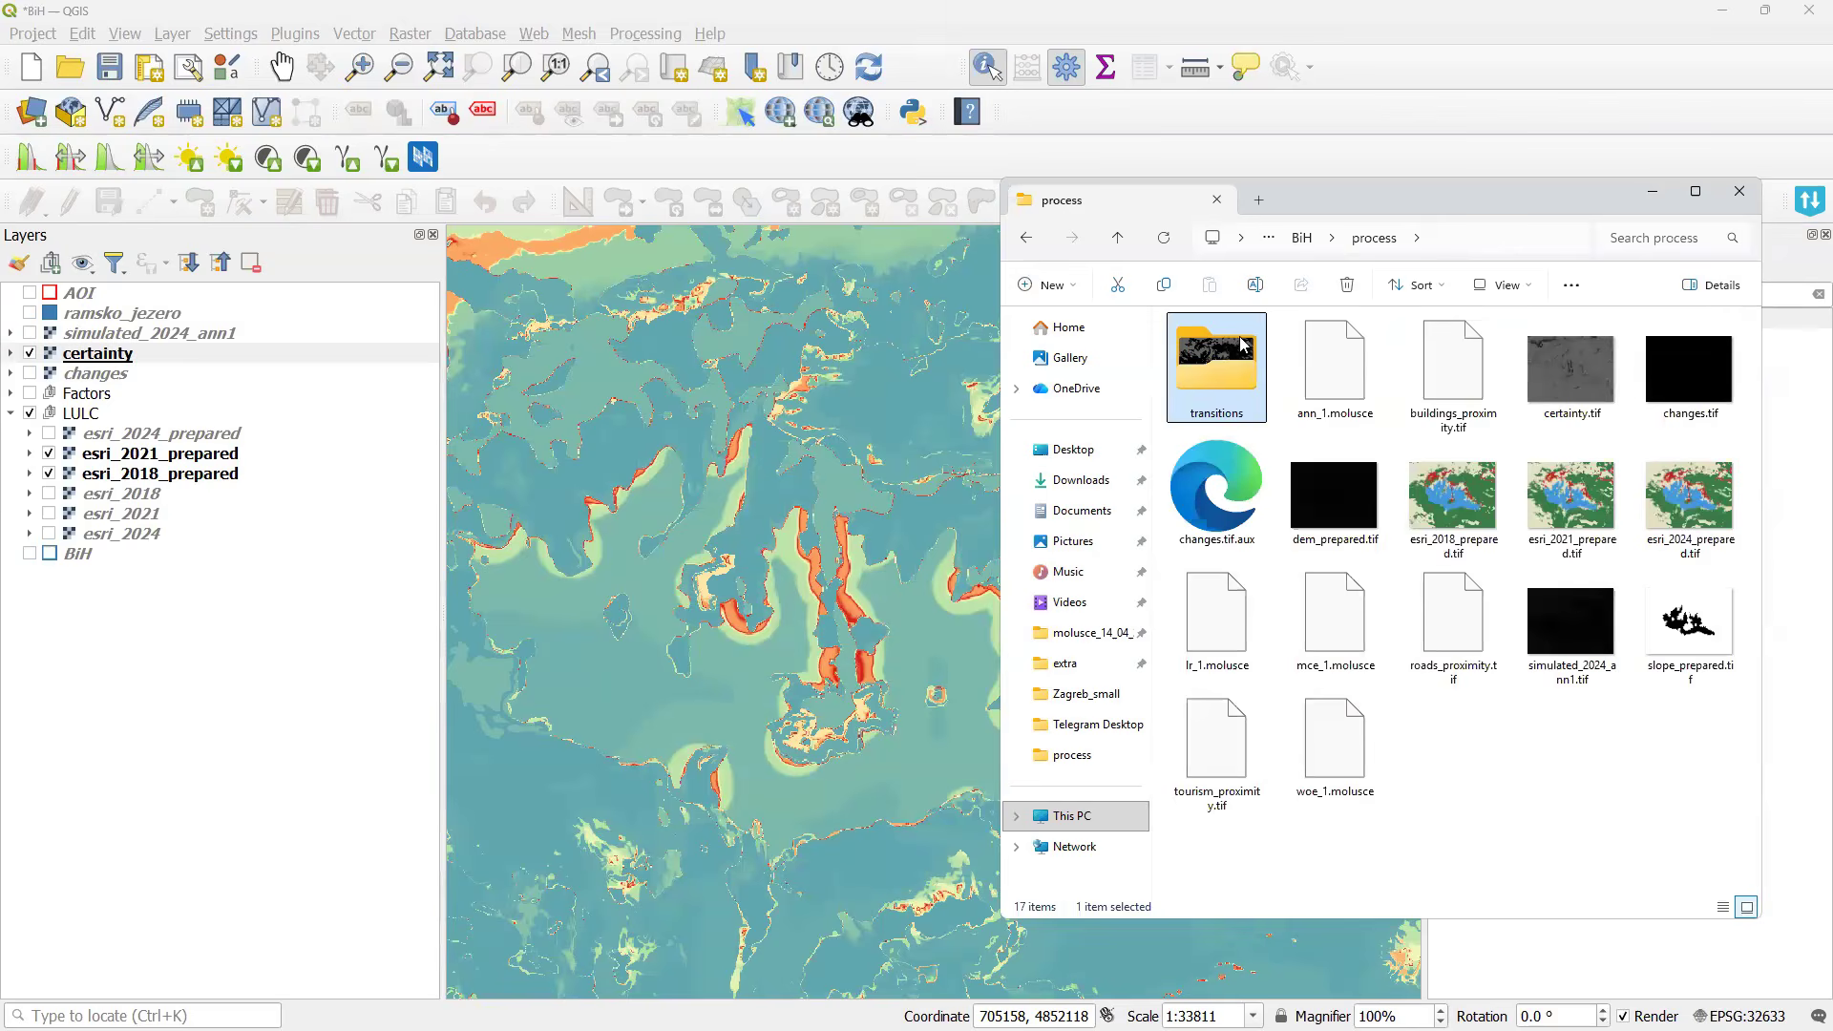
{"action": "double_click", "coordinate": [1232, 415]}
{"action": "key", "text": "ctrl+a"}
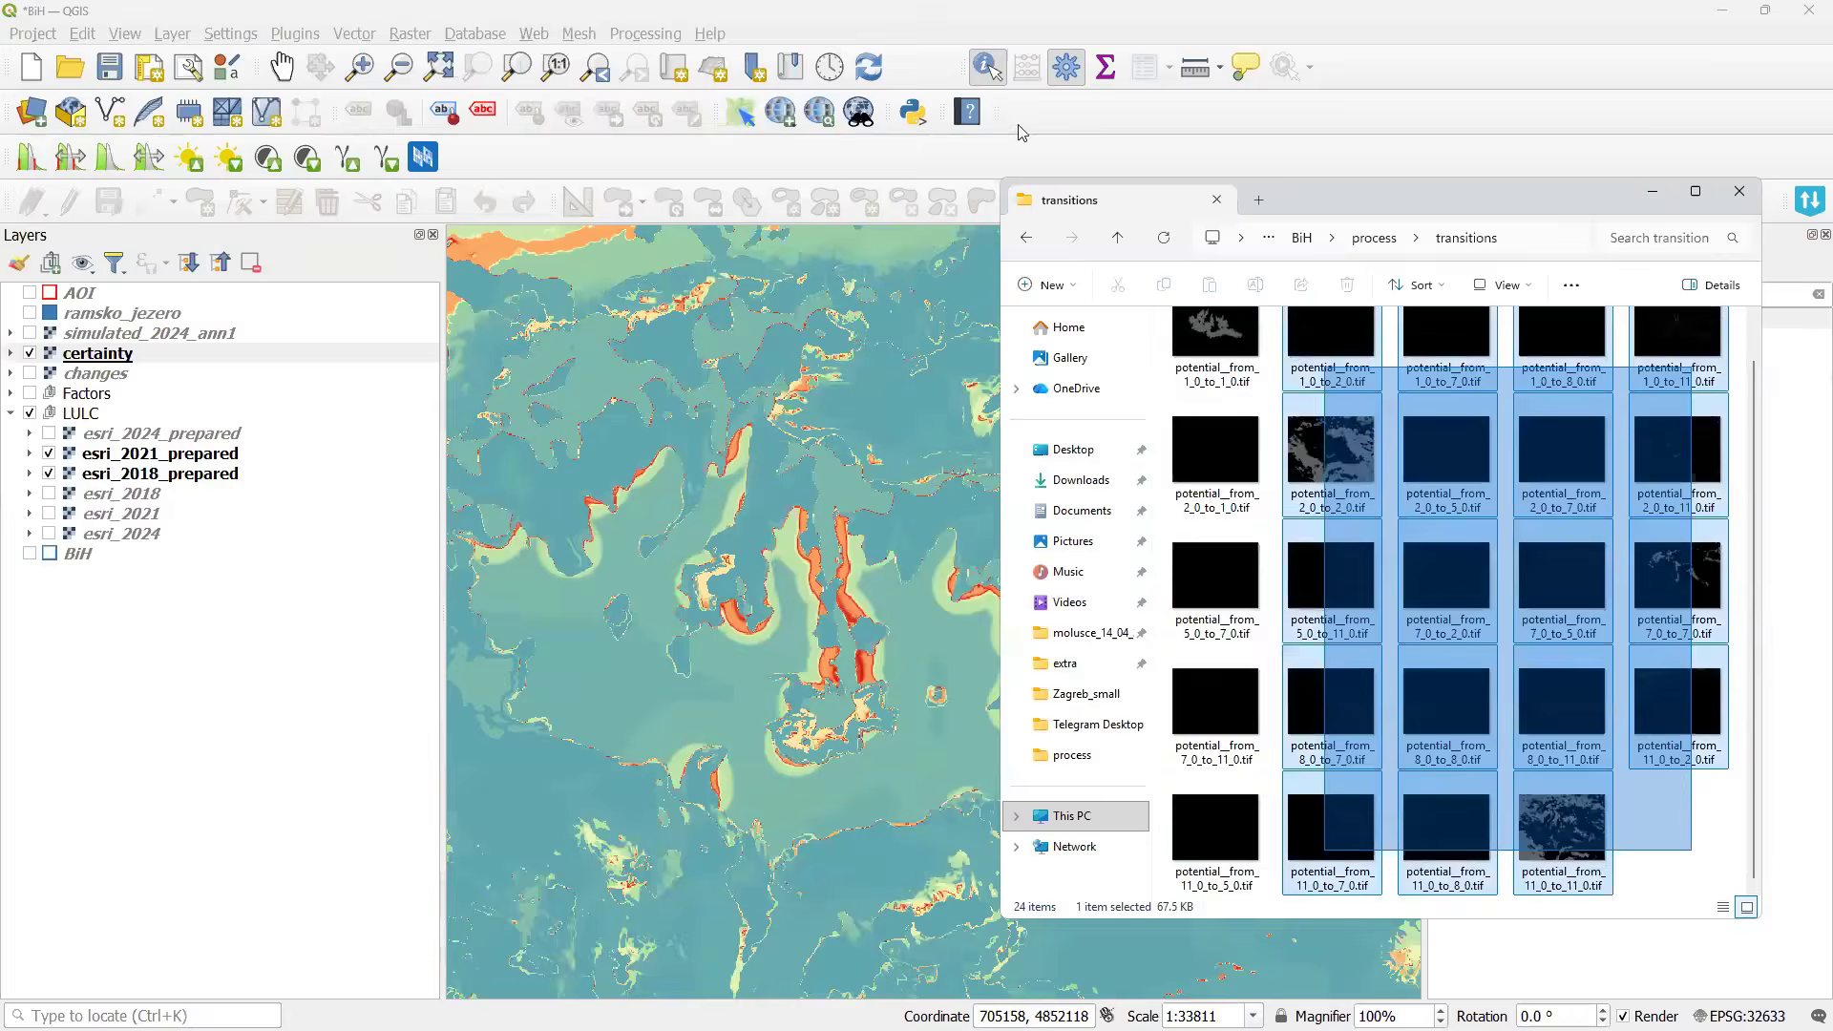
{"action": "left_click", "coordinate": [1504, 620]}
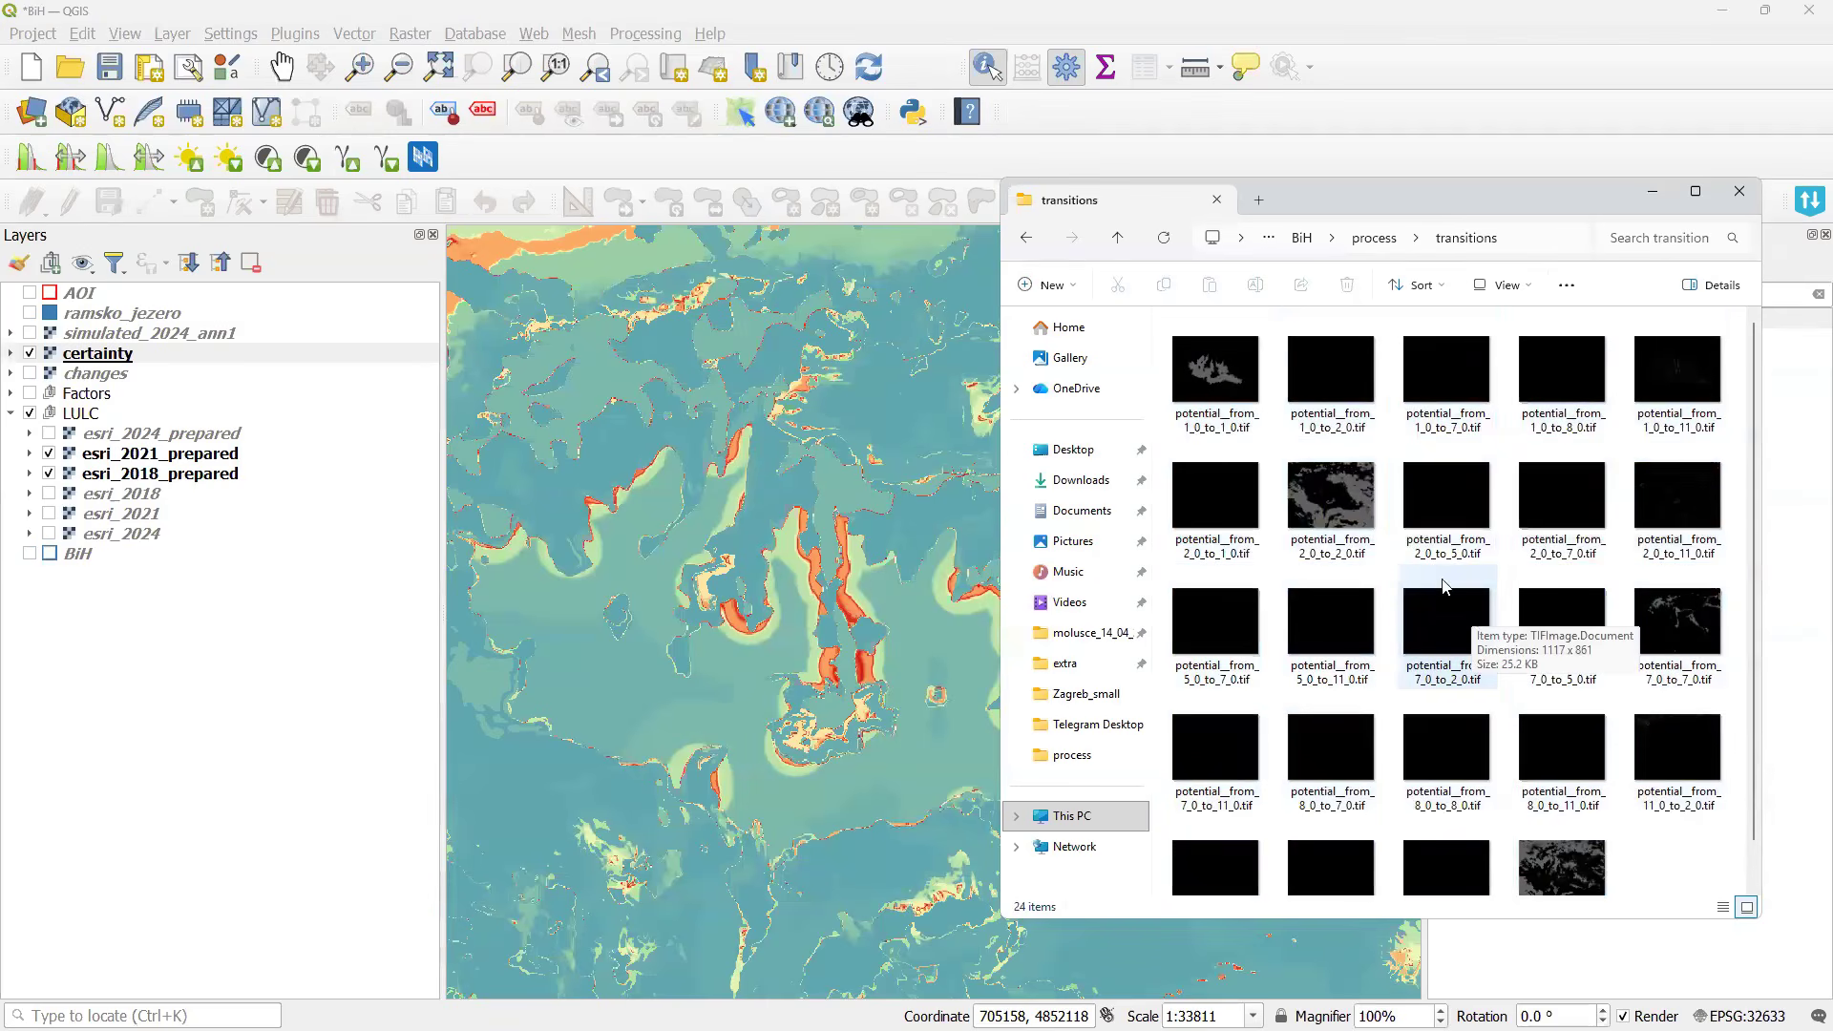
Look through the transition potential rasters, checking which from-class and to-class pair each file name represents.
{"action": "scroll", "coordinate": [1446, 586], "scroll_direction": "down", "scroll_amount": 1}
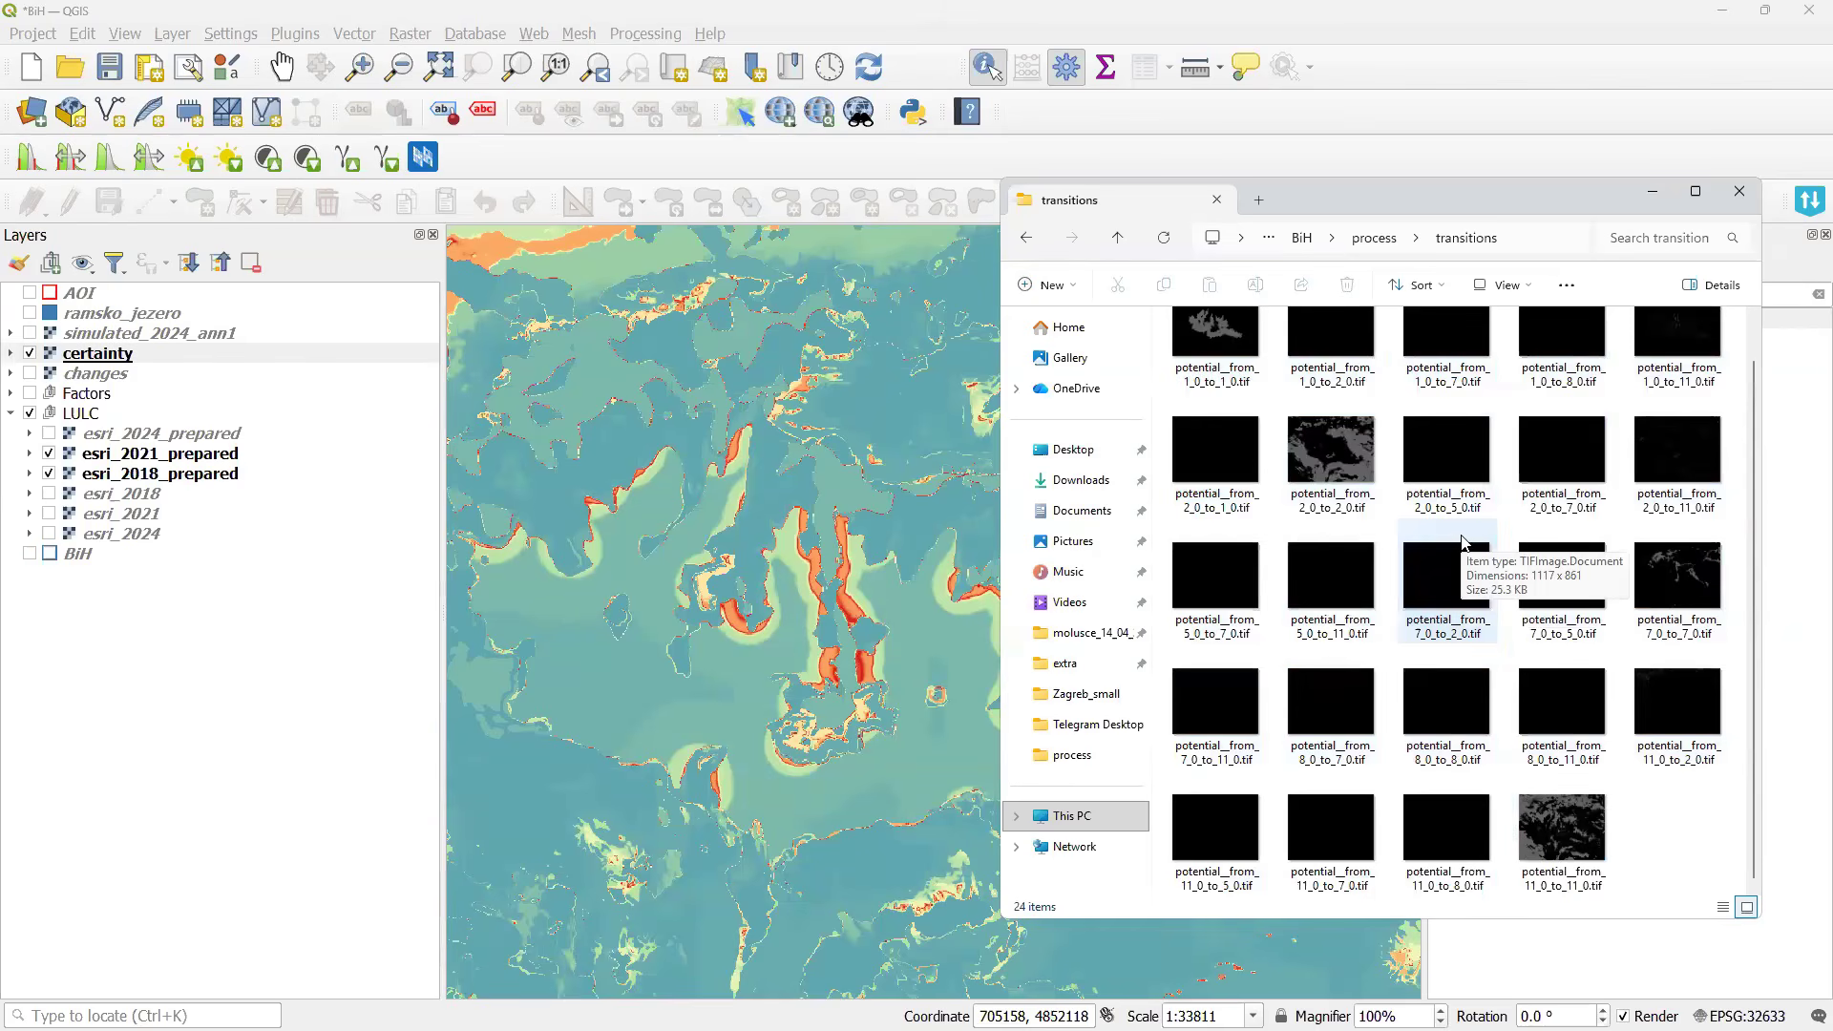
{"action": "scroll", "coordinate": [1462, 540], "scroll_direction": "up", "scroll_amount": 1}
{"action": "left_click", "coordinate": [1332, 396]}
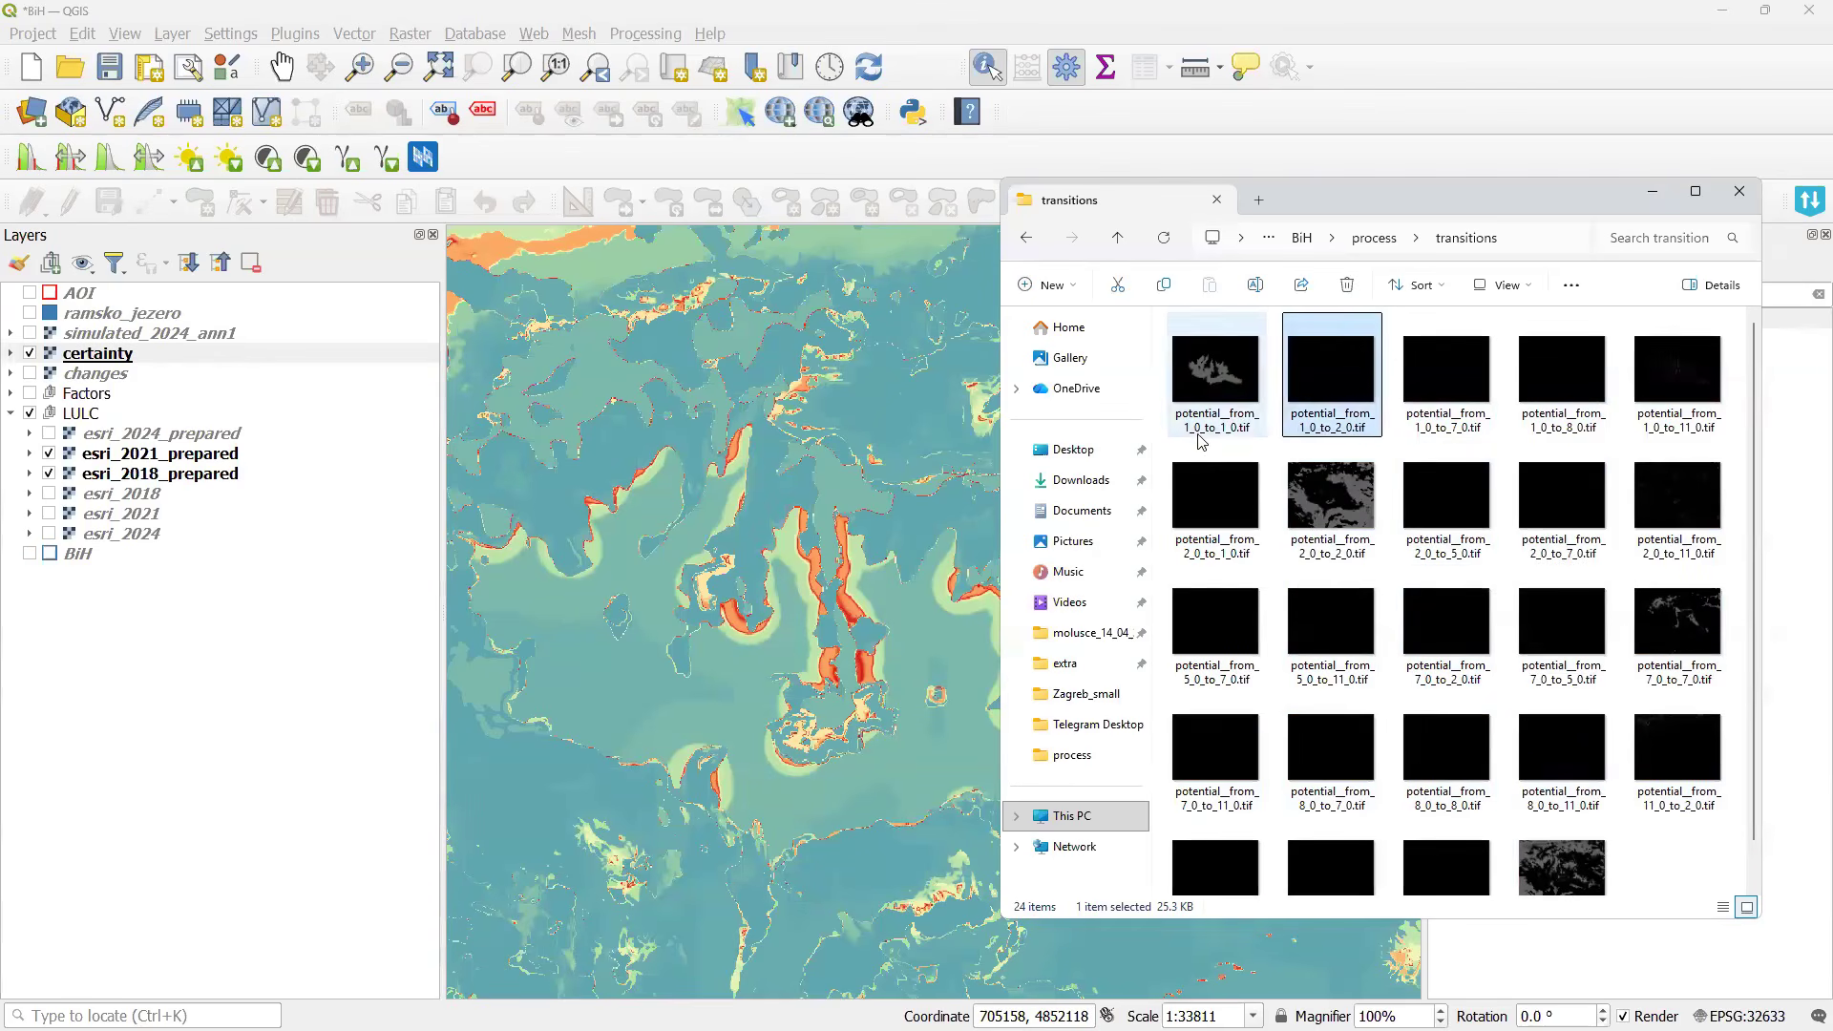
{"action": "left_click", "coordinate": [1205, 442]}
{"action": "left_click", "coordinate": [1332, 411]}
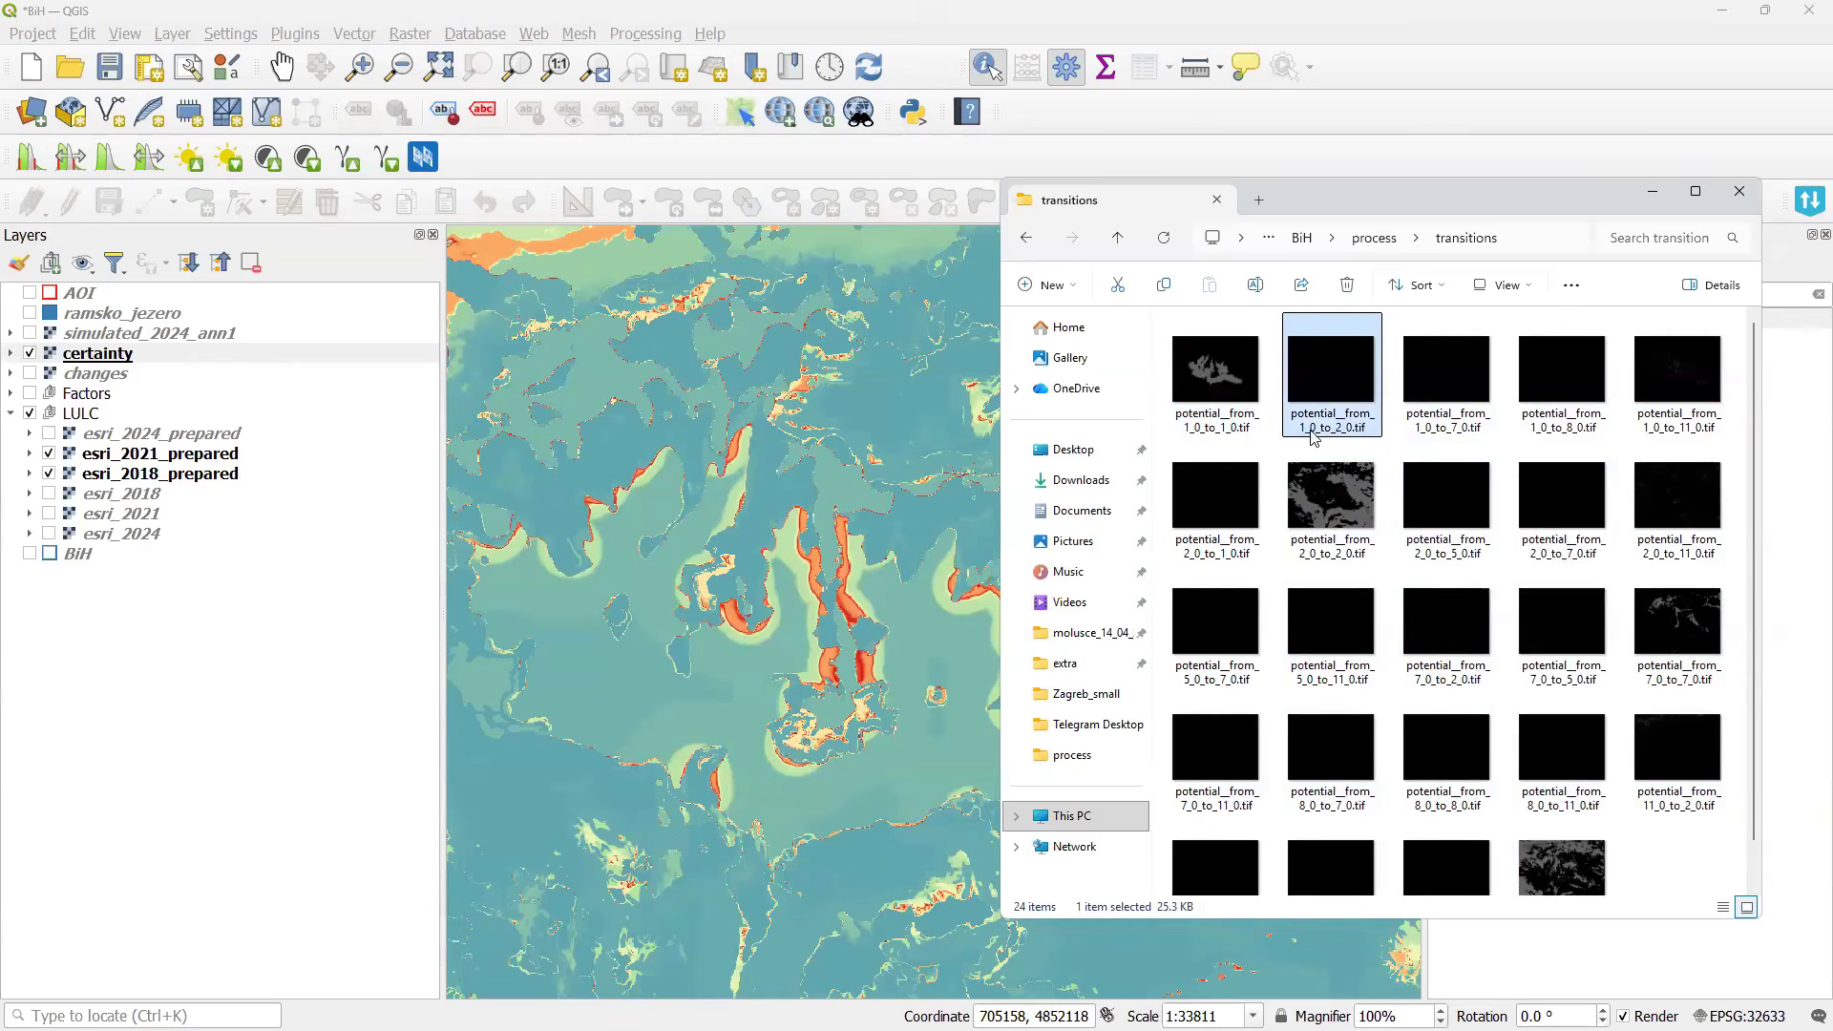
{"action": "left_click", "coordinate": [1447, 420]}
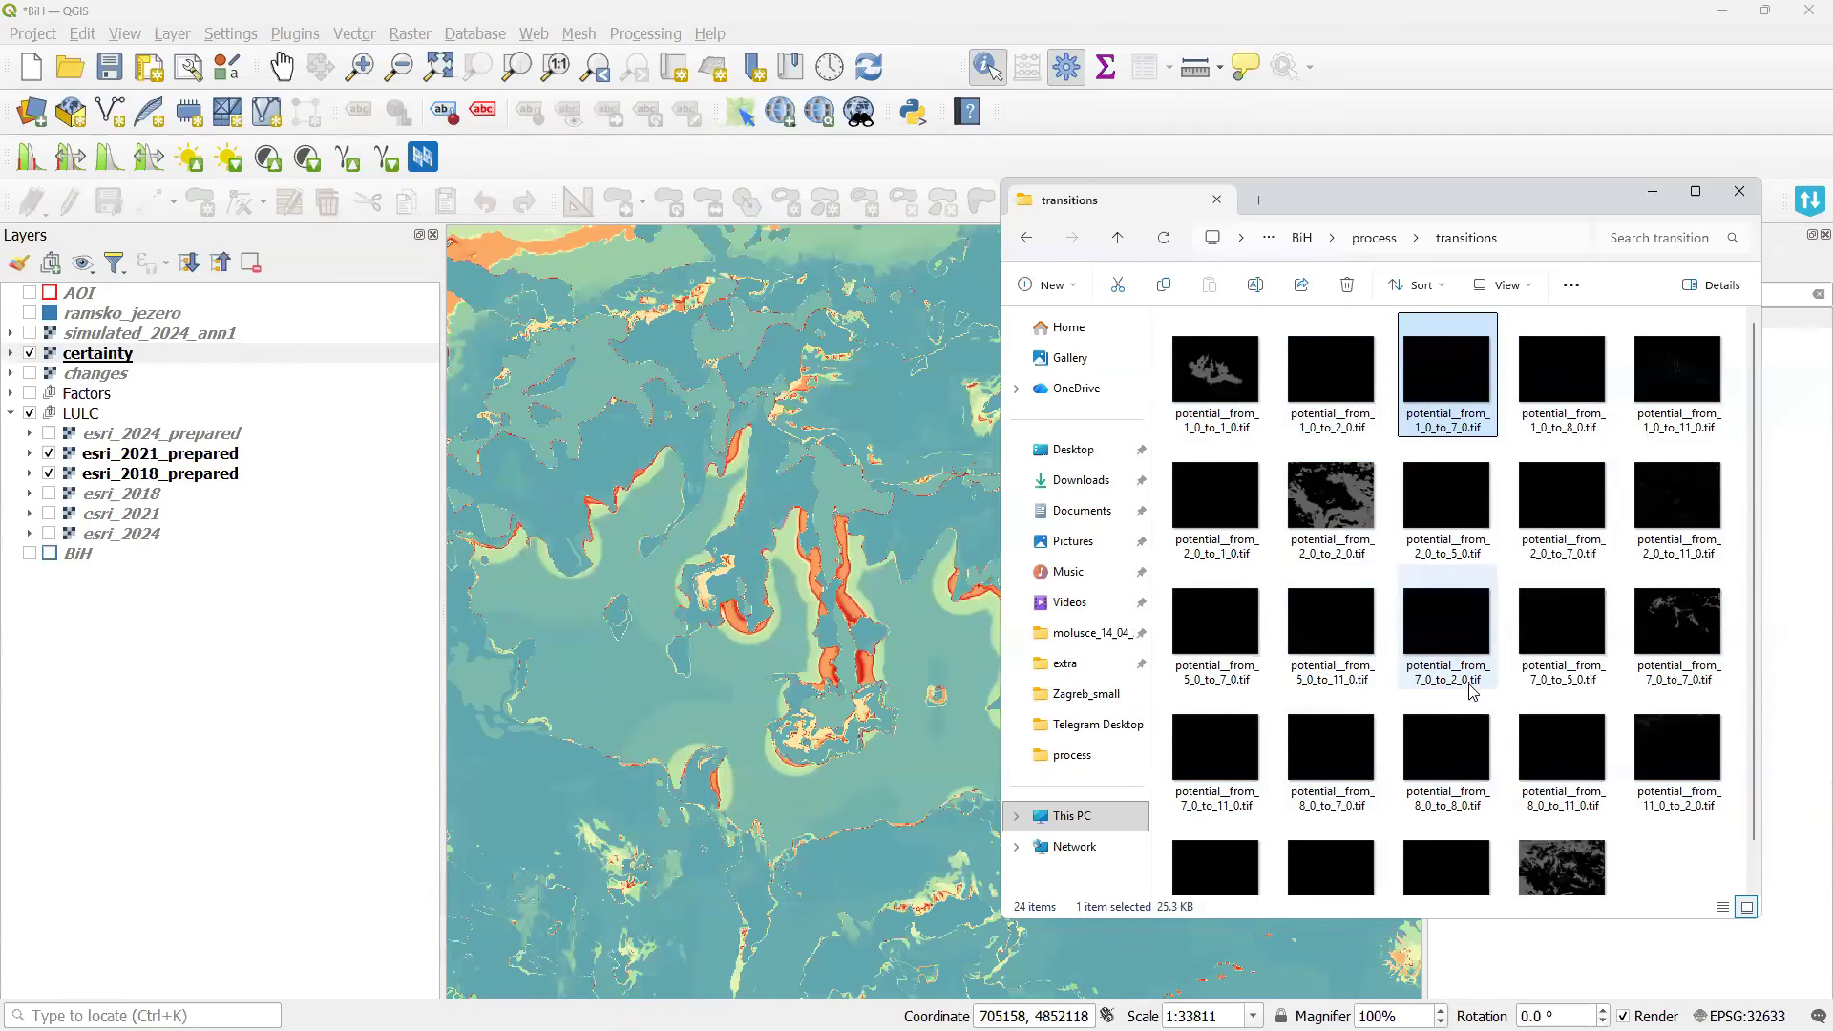
{"action": "left_click", "coordinate": [1471, 678]}
{"action": "left_click", "coordinate": [1585, 680]}
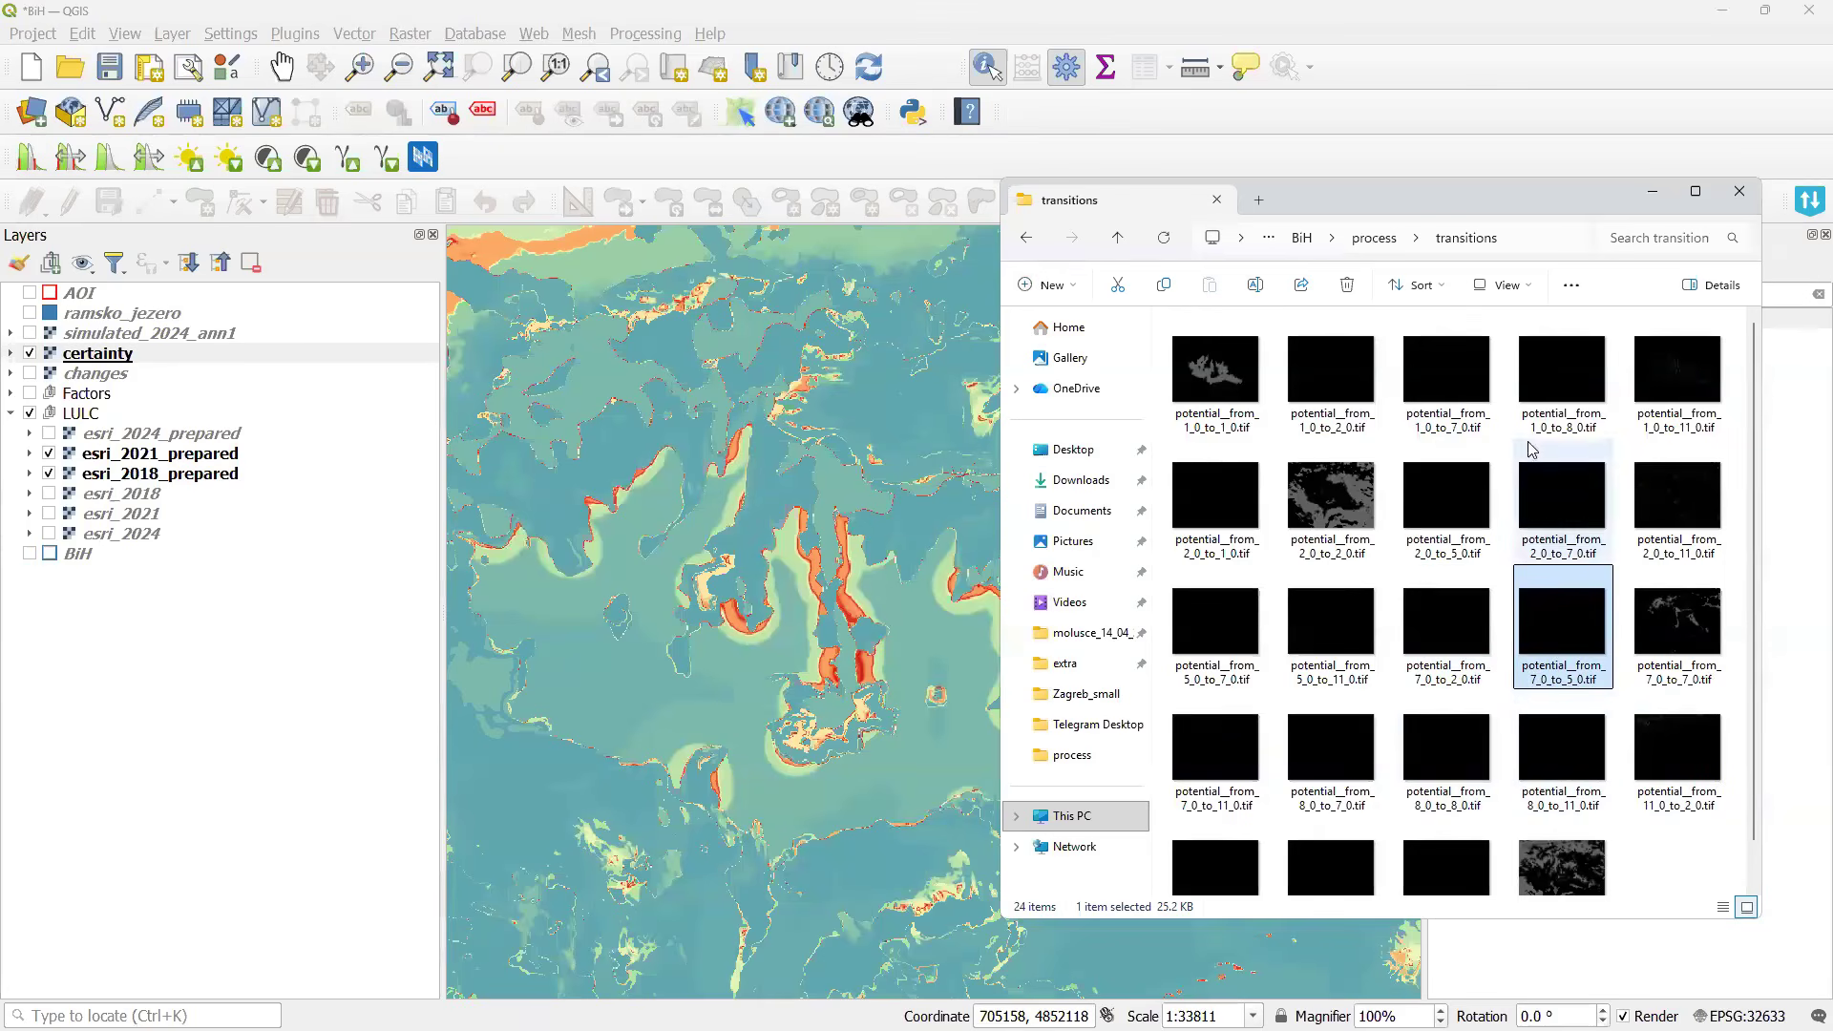
{"action": "left_click", "coordinate": [1215, 523]}
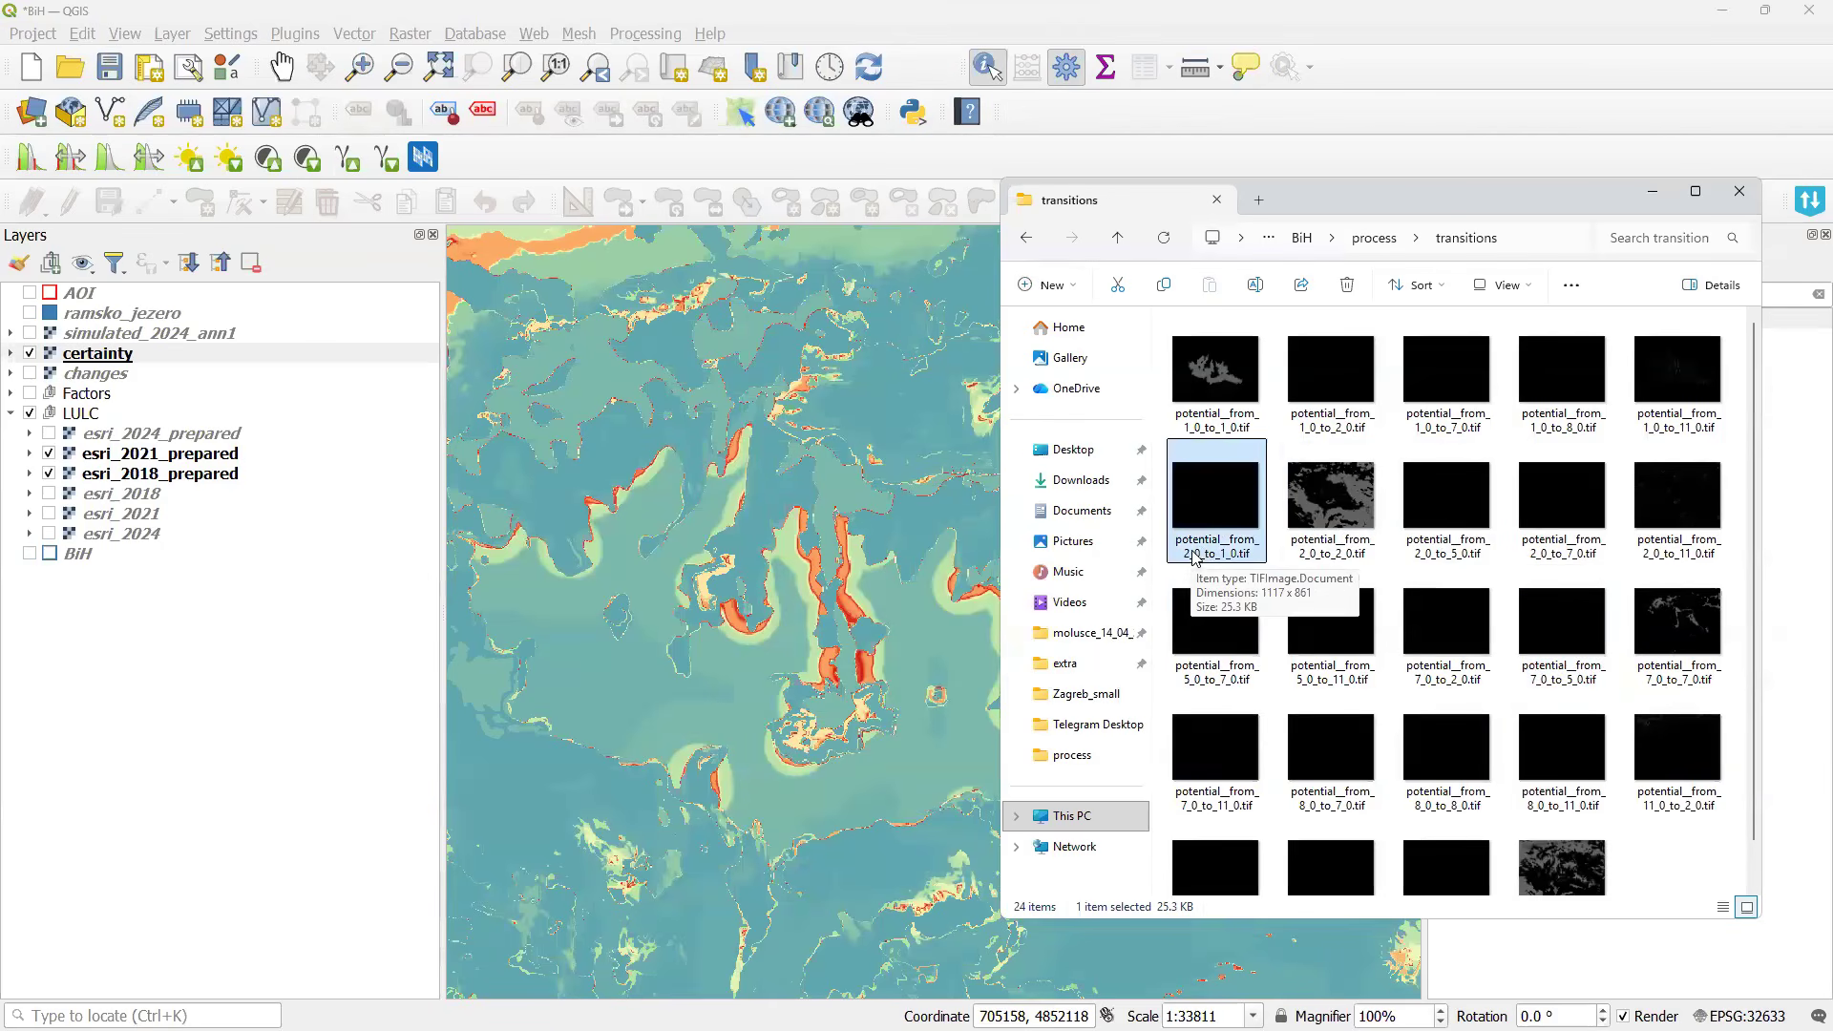
Add potential__from_2_0_to_11_0.tif from the transitions folder to the QGIS project as a raster layer.
{"action": "left_click", "coordinate": [1659, 549]}
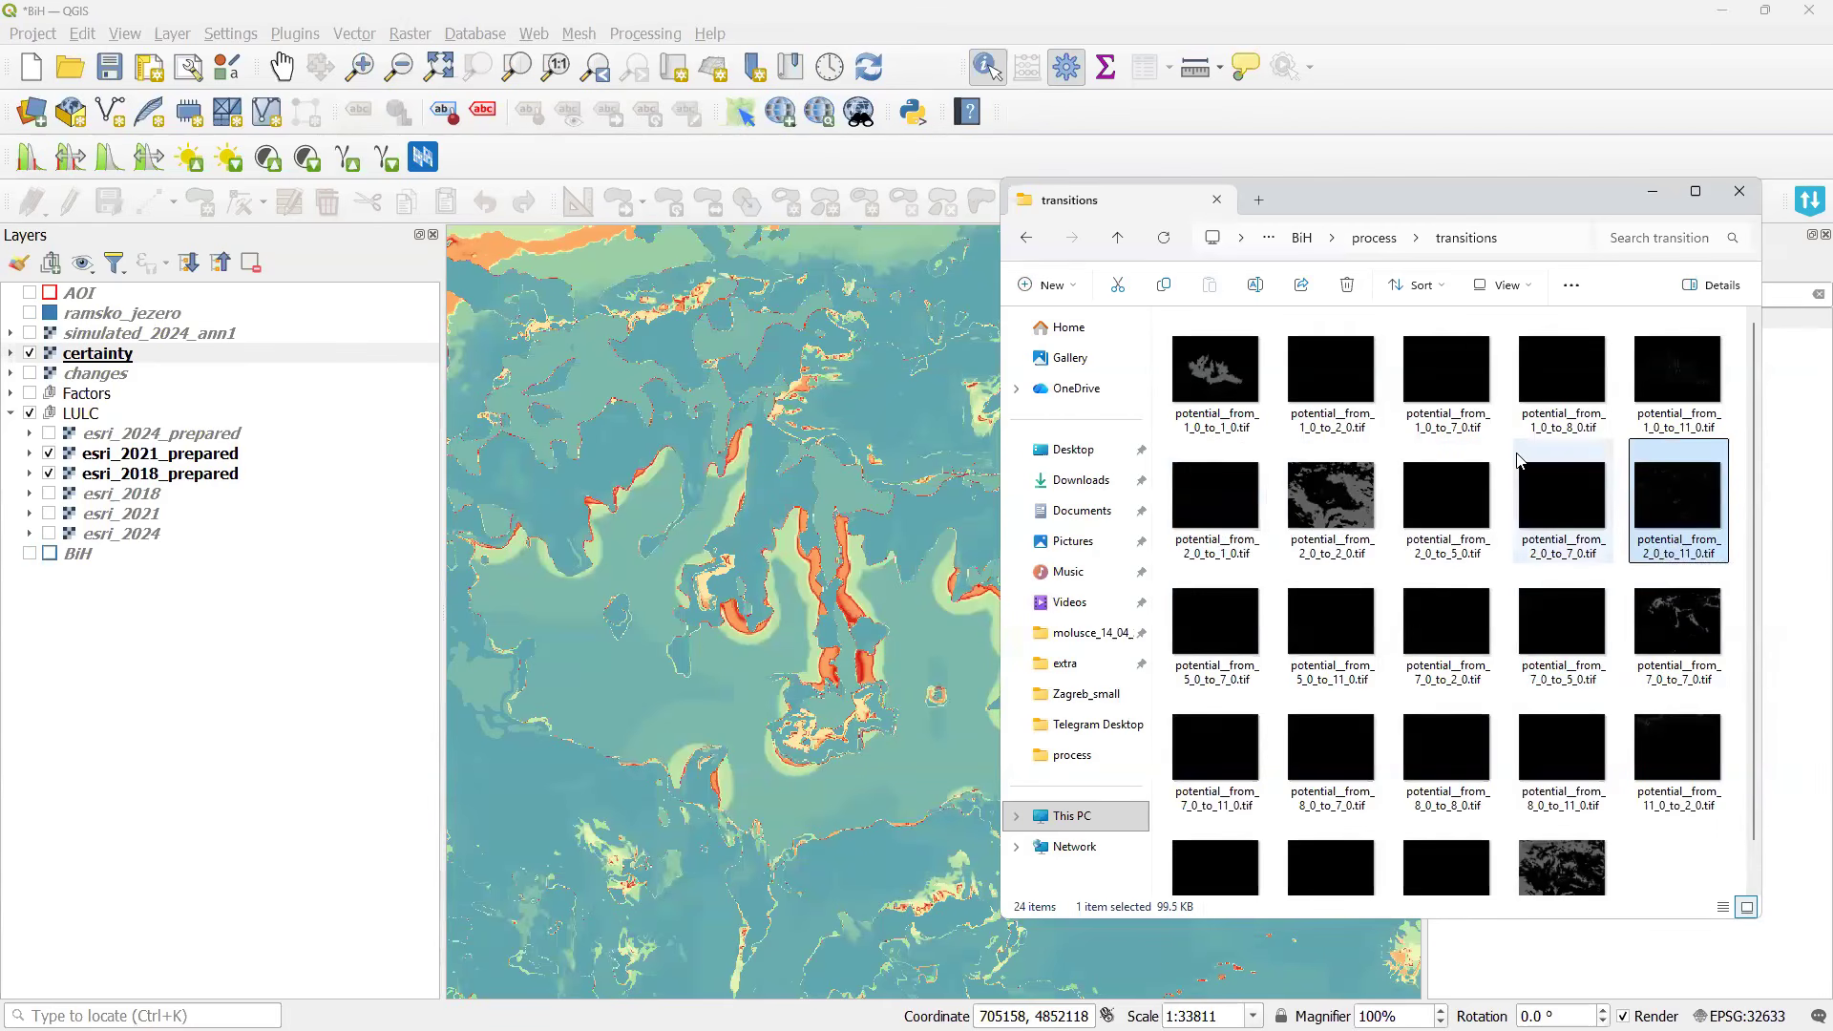
{"action": "left_click_drag", "start_coordinate": [1649, 512], "coordinate": [659, 418]}
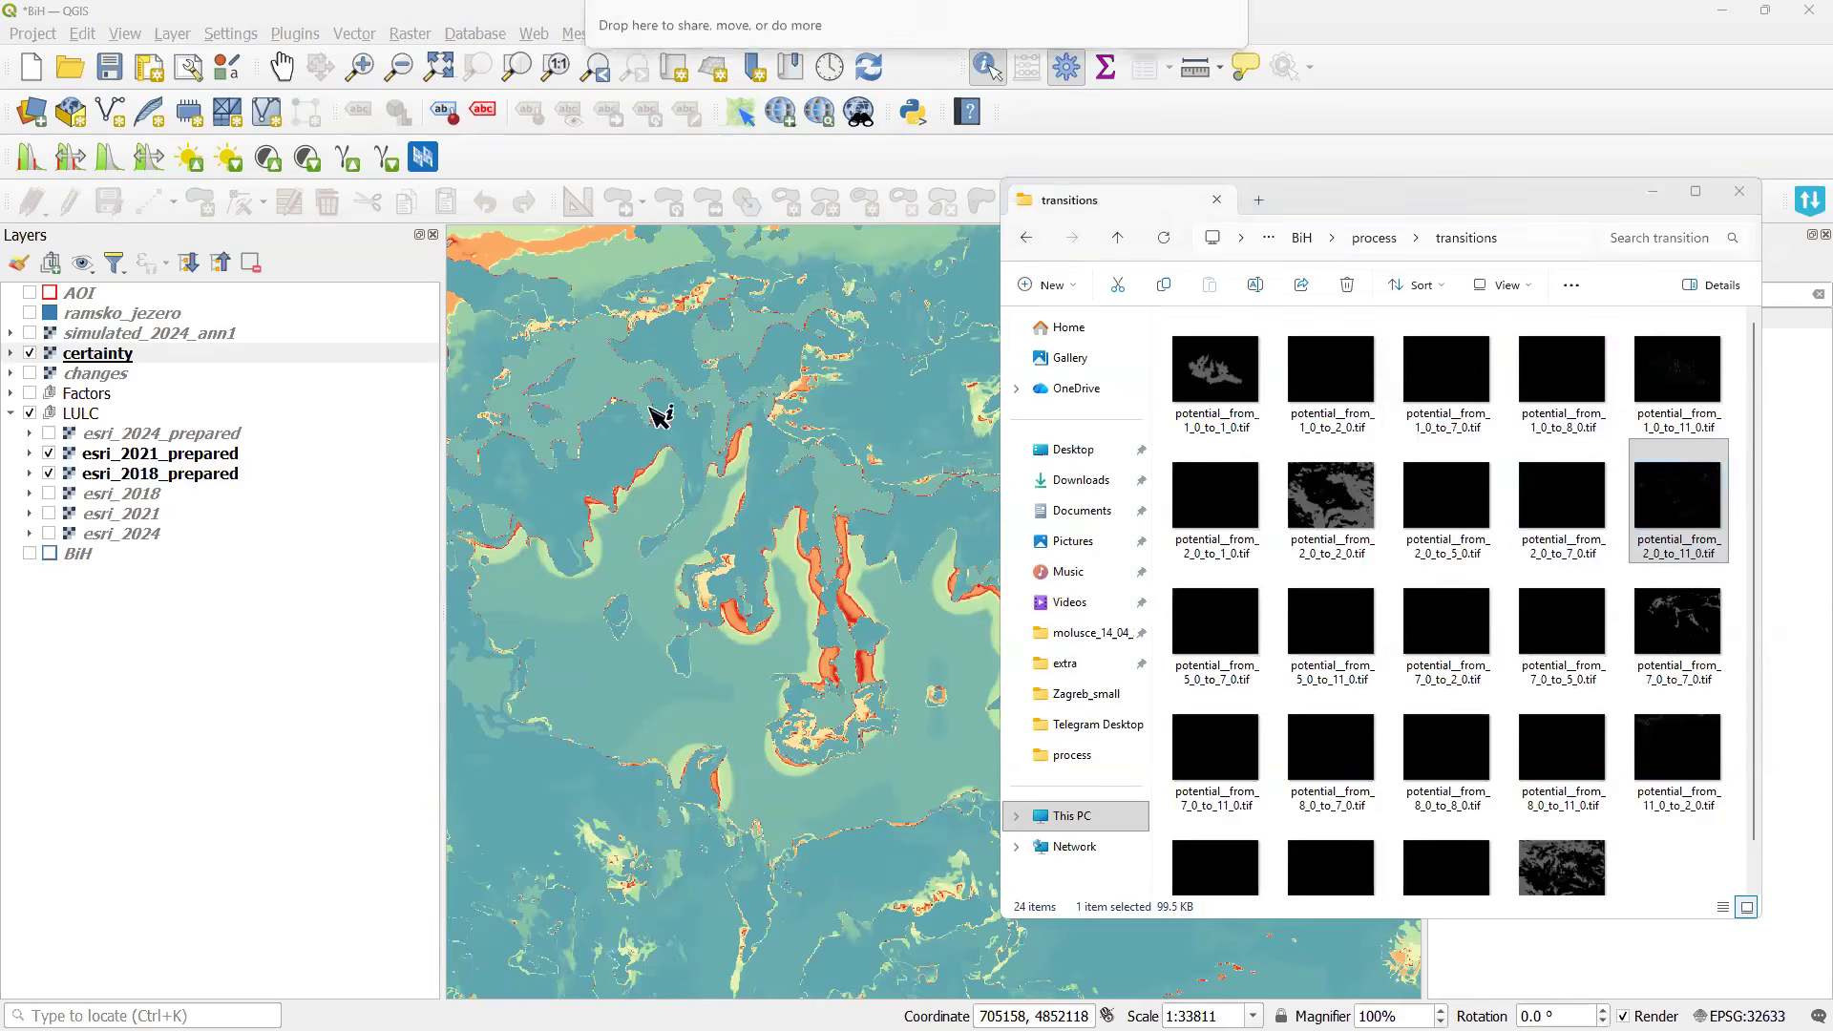
{"action": "left_click", "coordinate": [285, 785]}
{"action": "scroll", "coordinate": [817, 611], "scroll_direction": "down", "scroll_amount": 1}
{"action": "left_click_drag", "start_coordinate": [853, 580], "coordinate": [855, 545]}
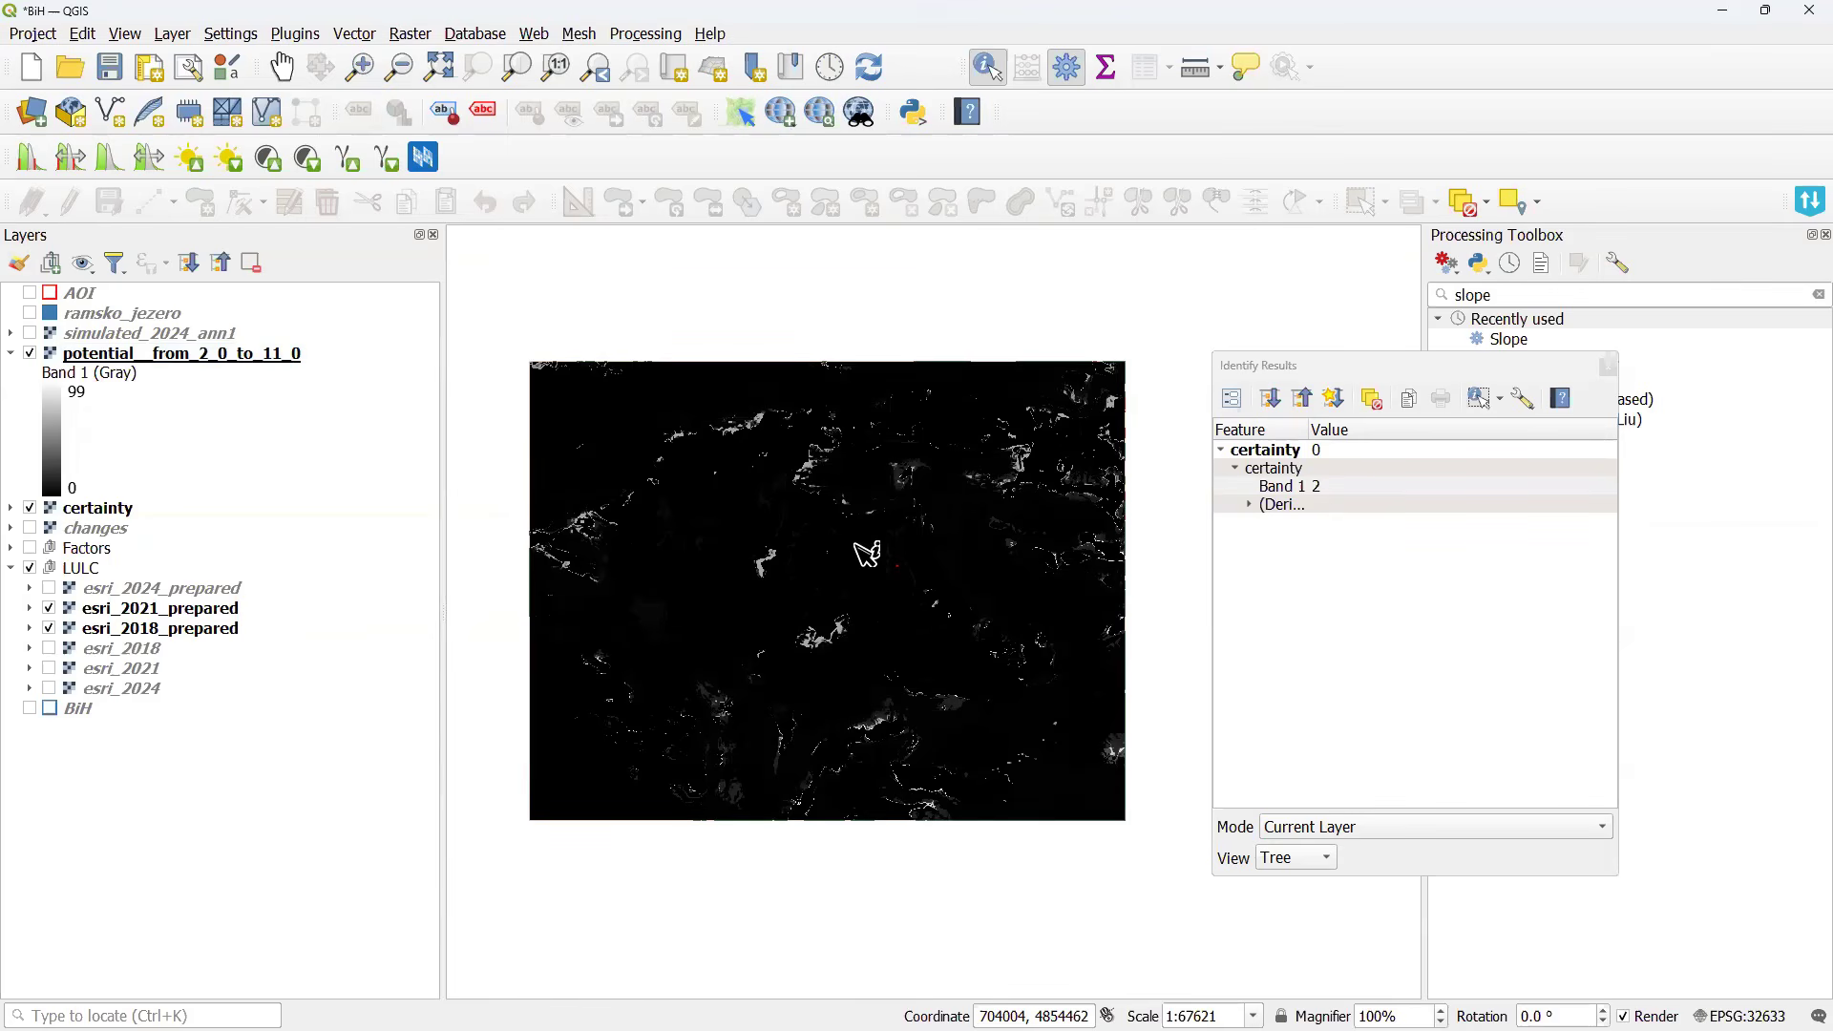
Identify the pixel value of the dim grey patch in the potential__from_2_0_to_11_0 layer.
{"action": "scroll", "coordinate": [867, 554], "scroll_direction": "up", "scroll_amount": 3}
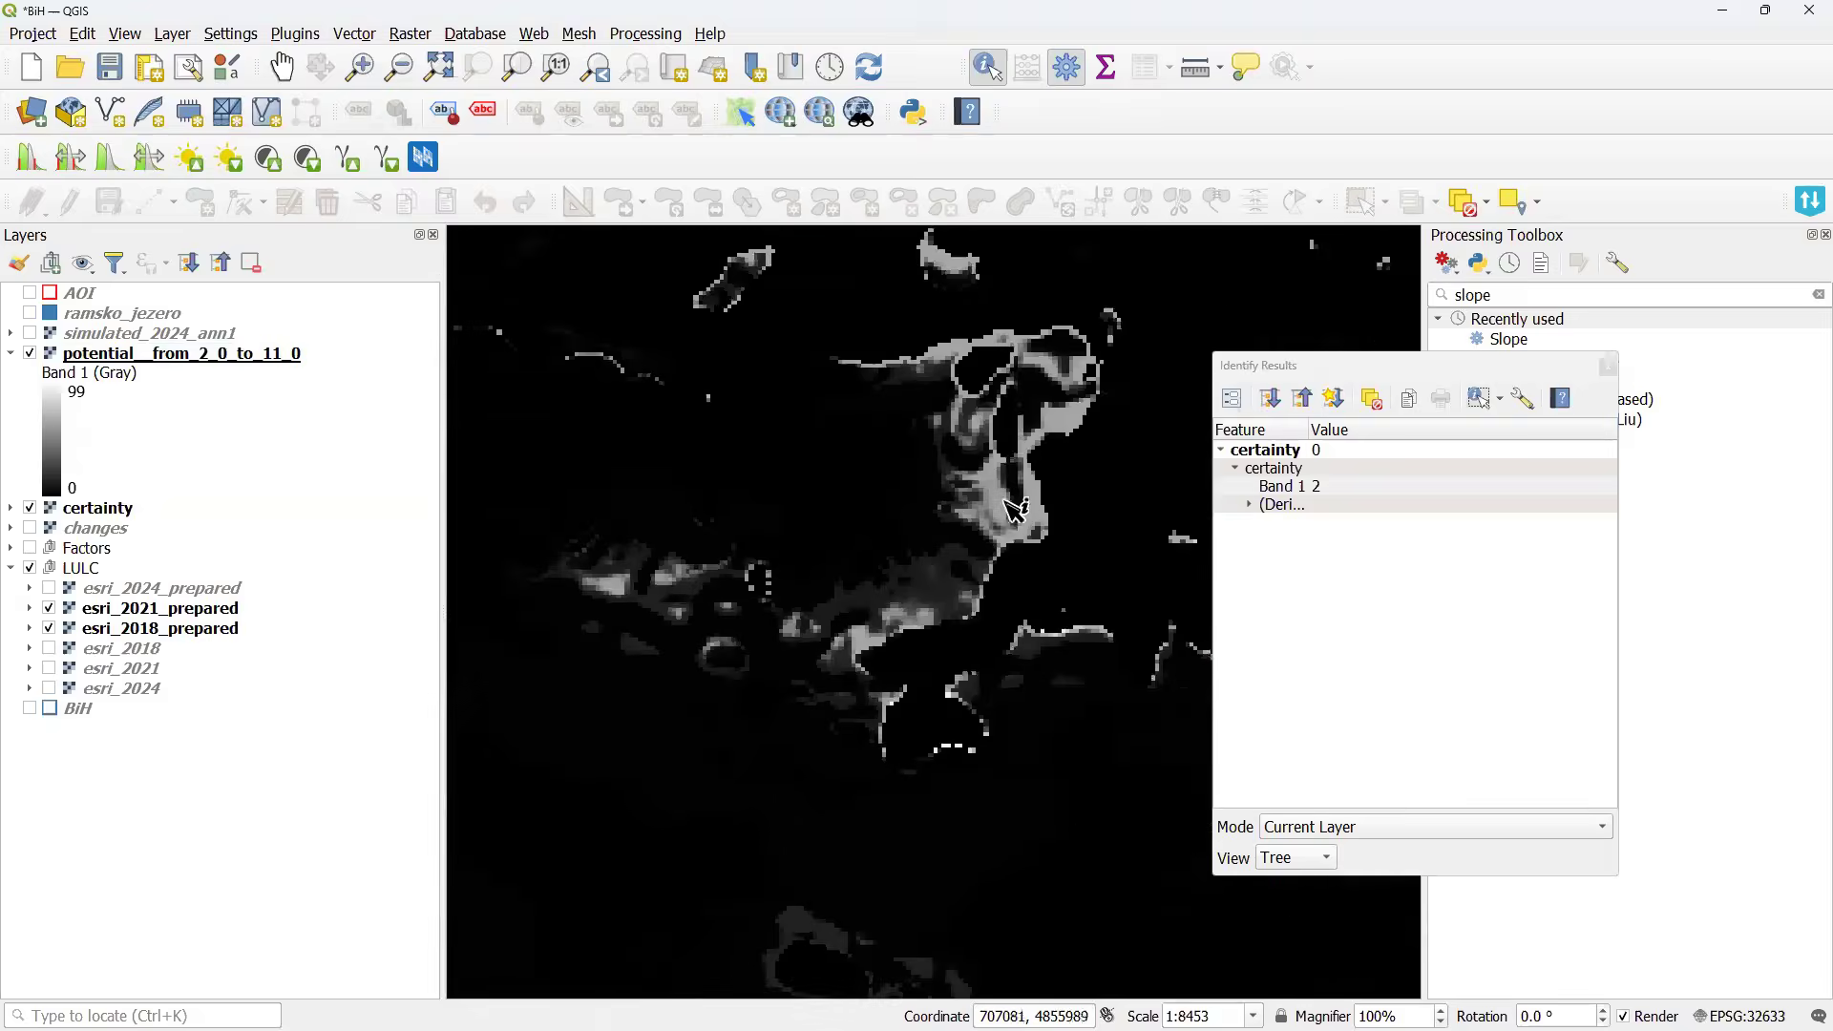
{"action": "left_click", "coordinate": [225, 351]}
{"action": "left_click_drag", "start_coordinate": [850, 807], "coordinate": [816, 616]}
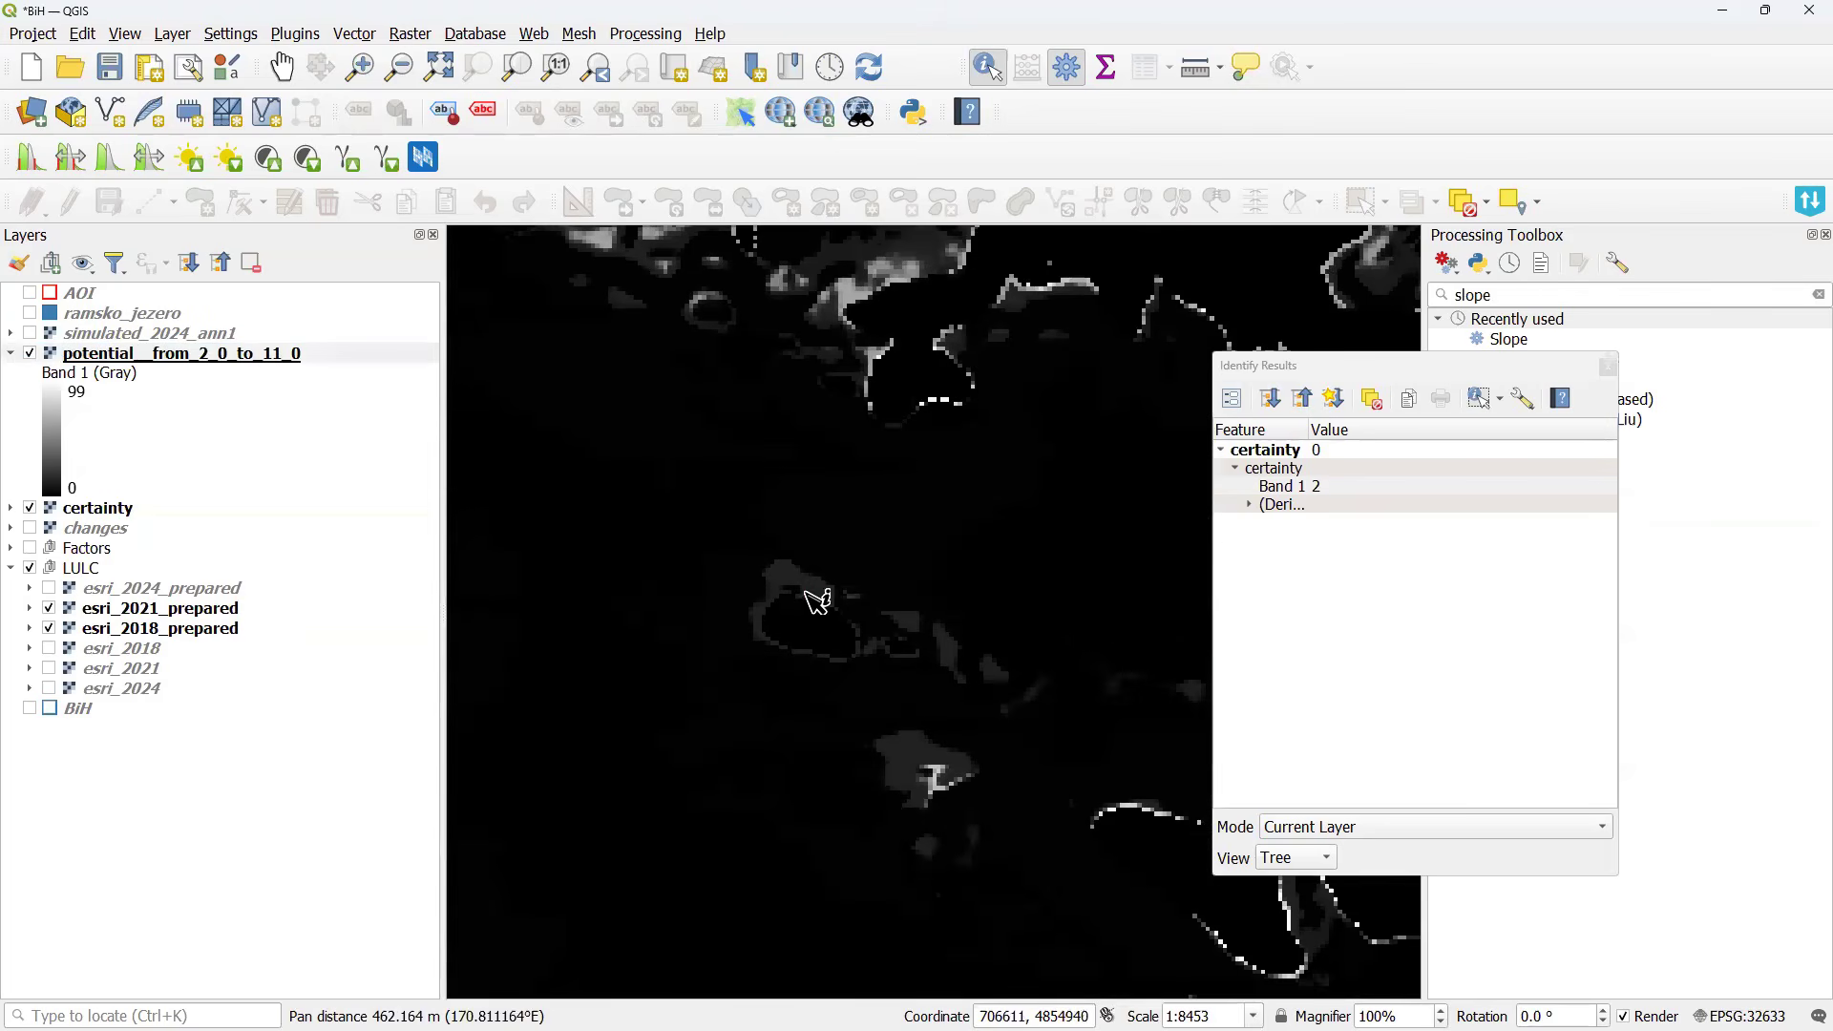
{"action": "left_click", "coordinate": [816, 592]}
{"action": "left_click", "coordinate": [1337, 489]}
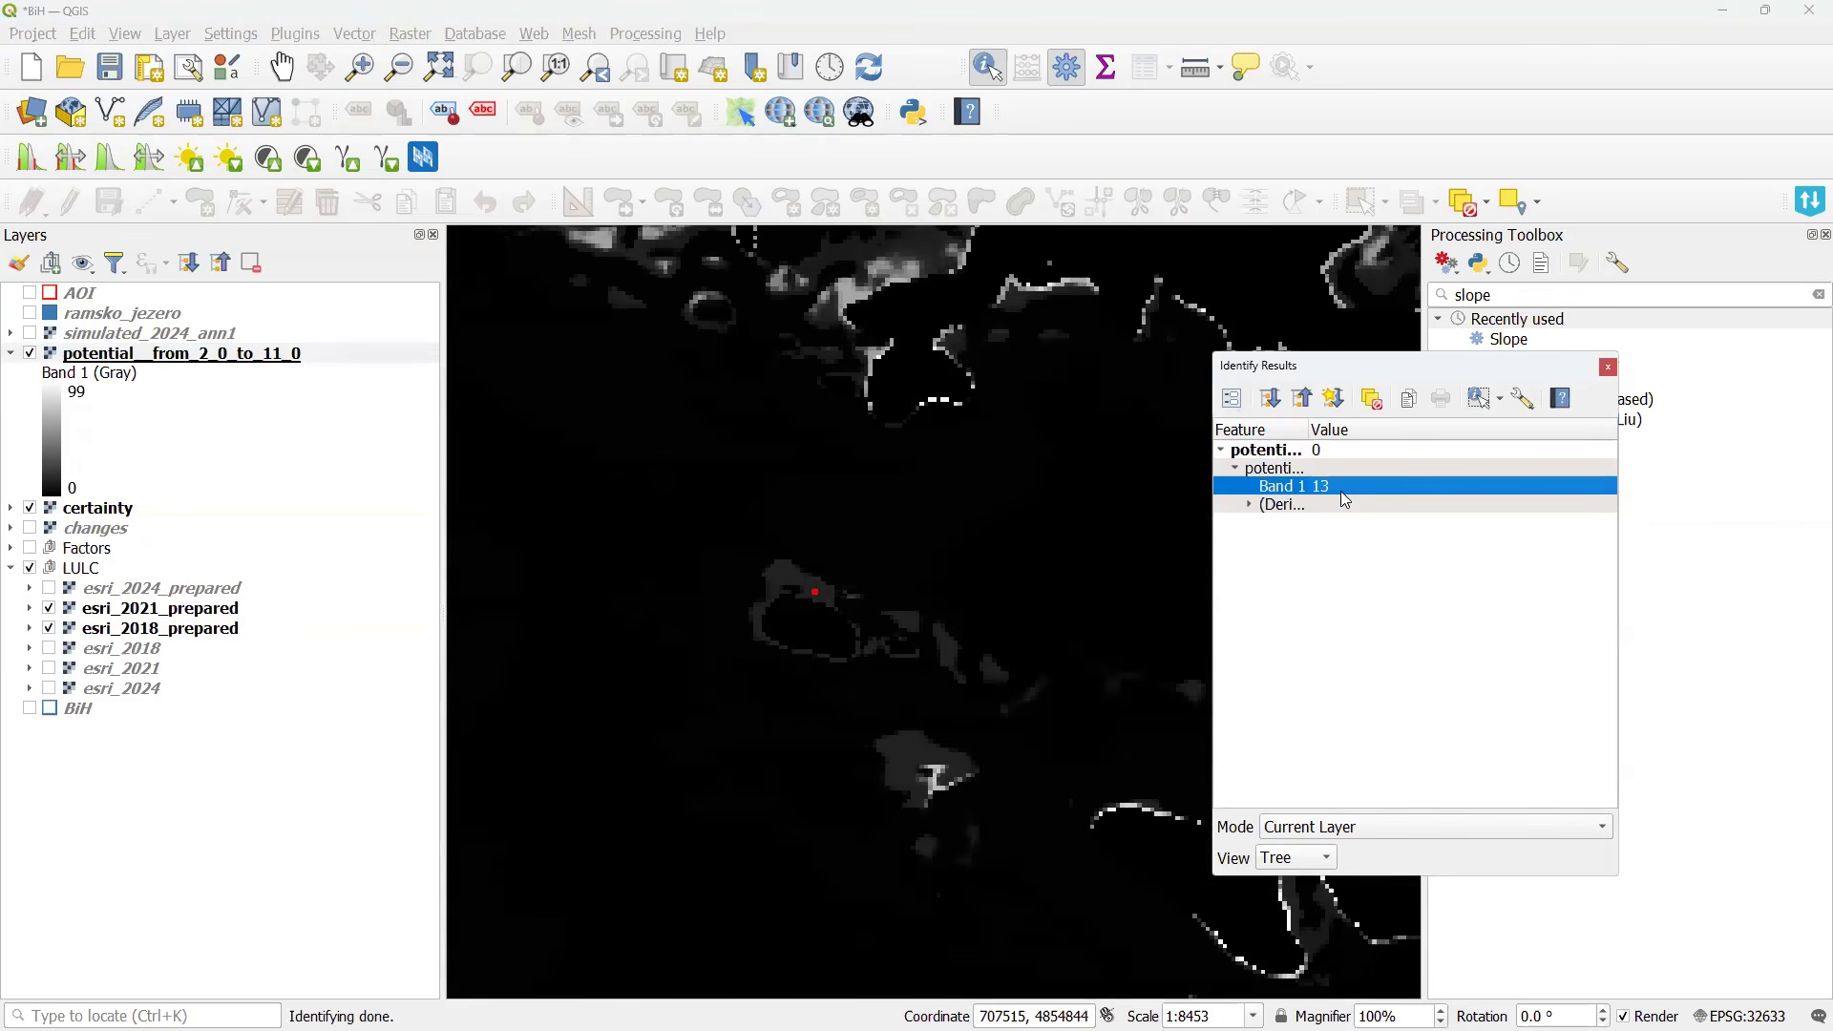
Identify the value of a bright white pixel north of the dim patch in the transition potential layer.
{"action": "left_click_drag", "start_coordinate": [870, 517], "coordinate": [870, 689]}
{"action": "scroll", "coordinate": [913, 575], "scroll_direction": "up", "scroll_amount": 1}
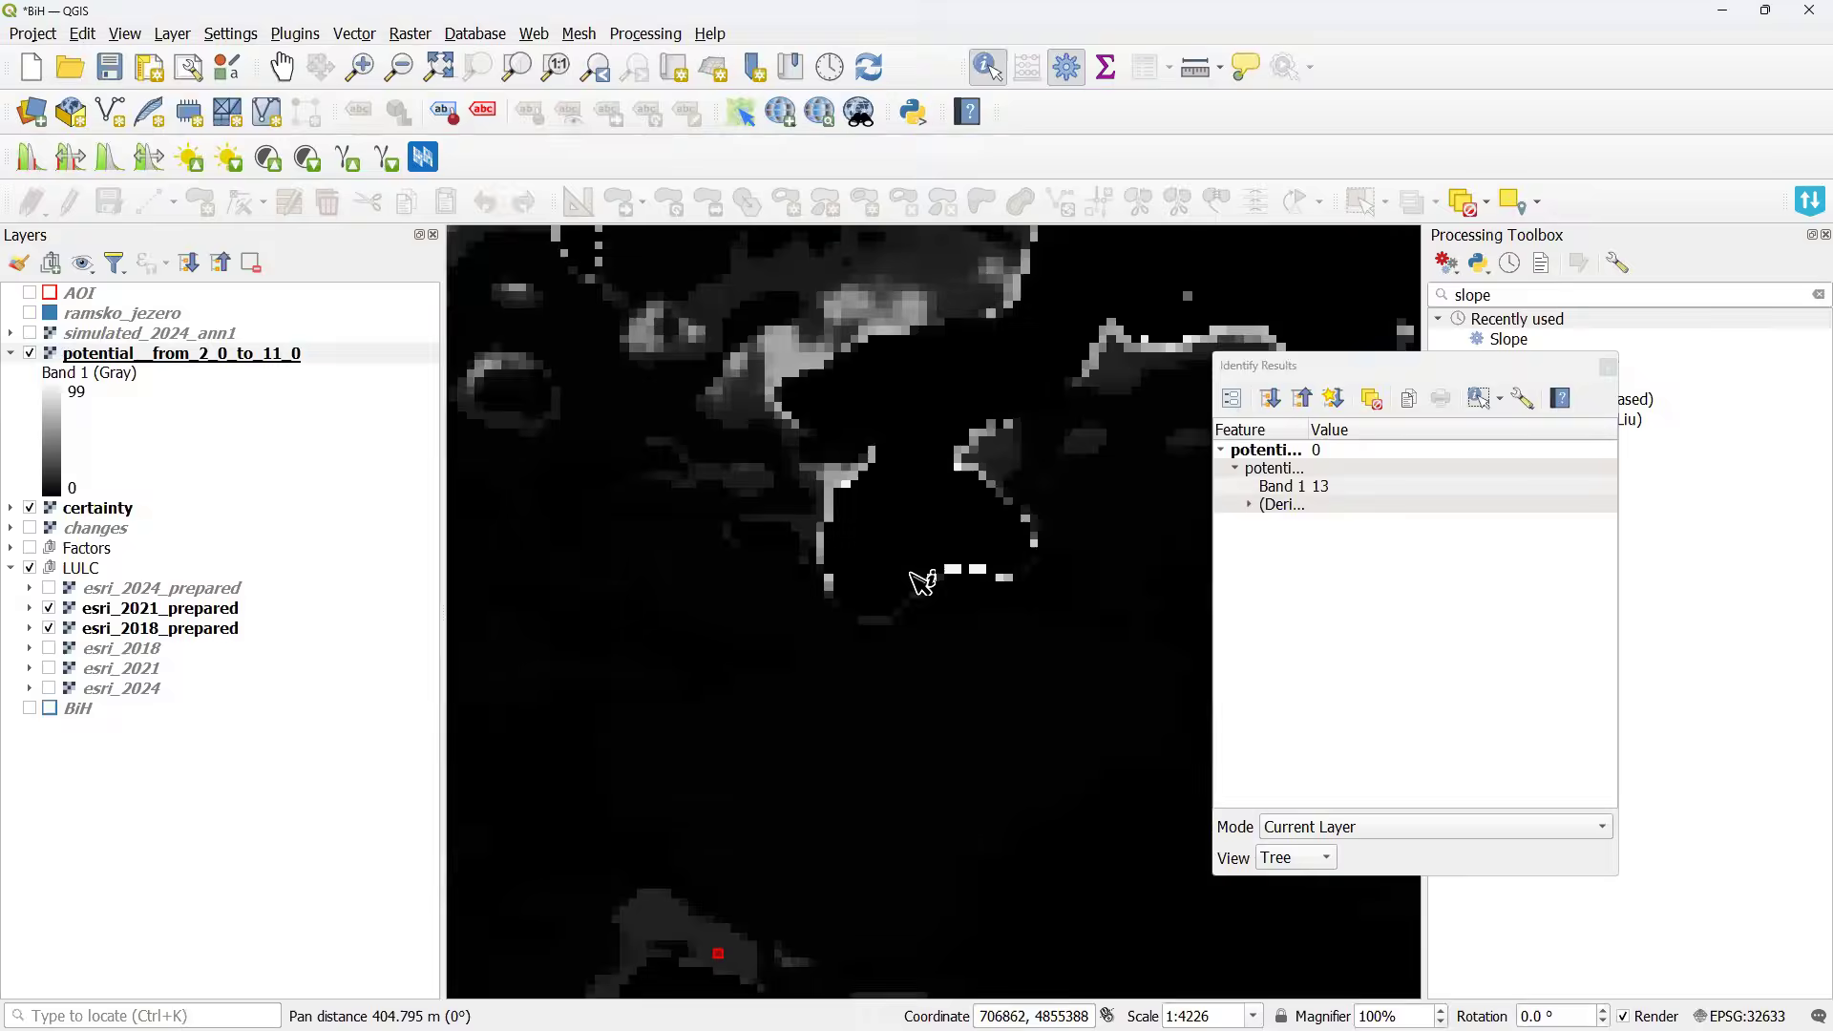
{"action": "left_click", "coordinate": [951, 570]}
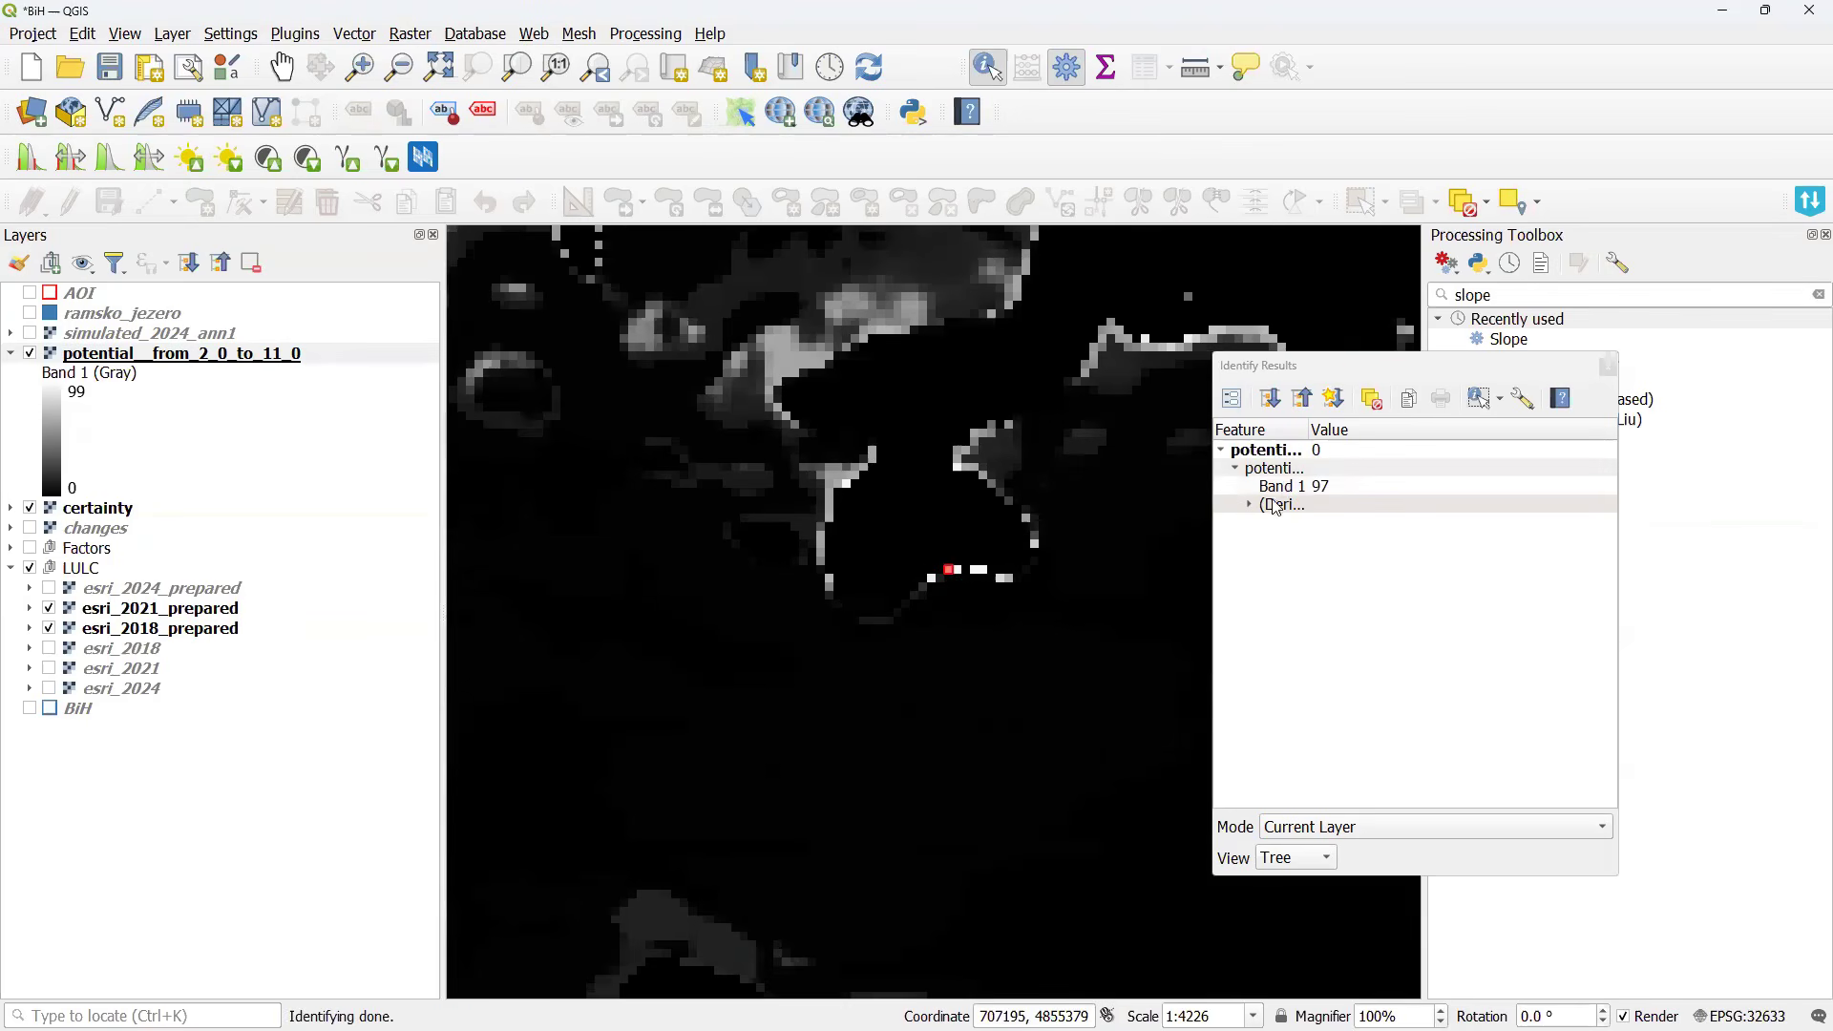
{"action": "left_click", "coordinate": [1353, 492]}
Examine the bright high-potential pixels and their surroundings at several scales.
{"action": "scroll", "coordinate": [1001, 609], "scroll_direction": "down", "scroll_amount": 2}
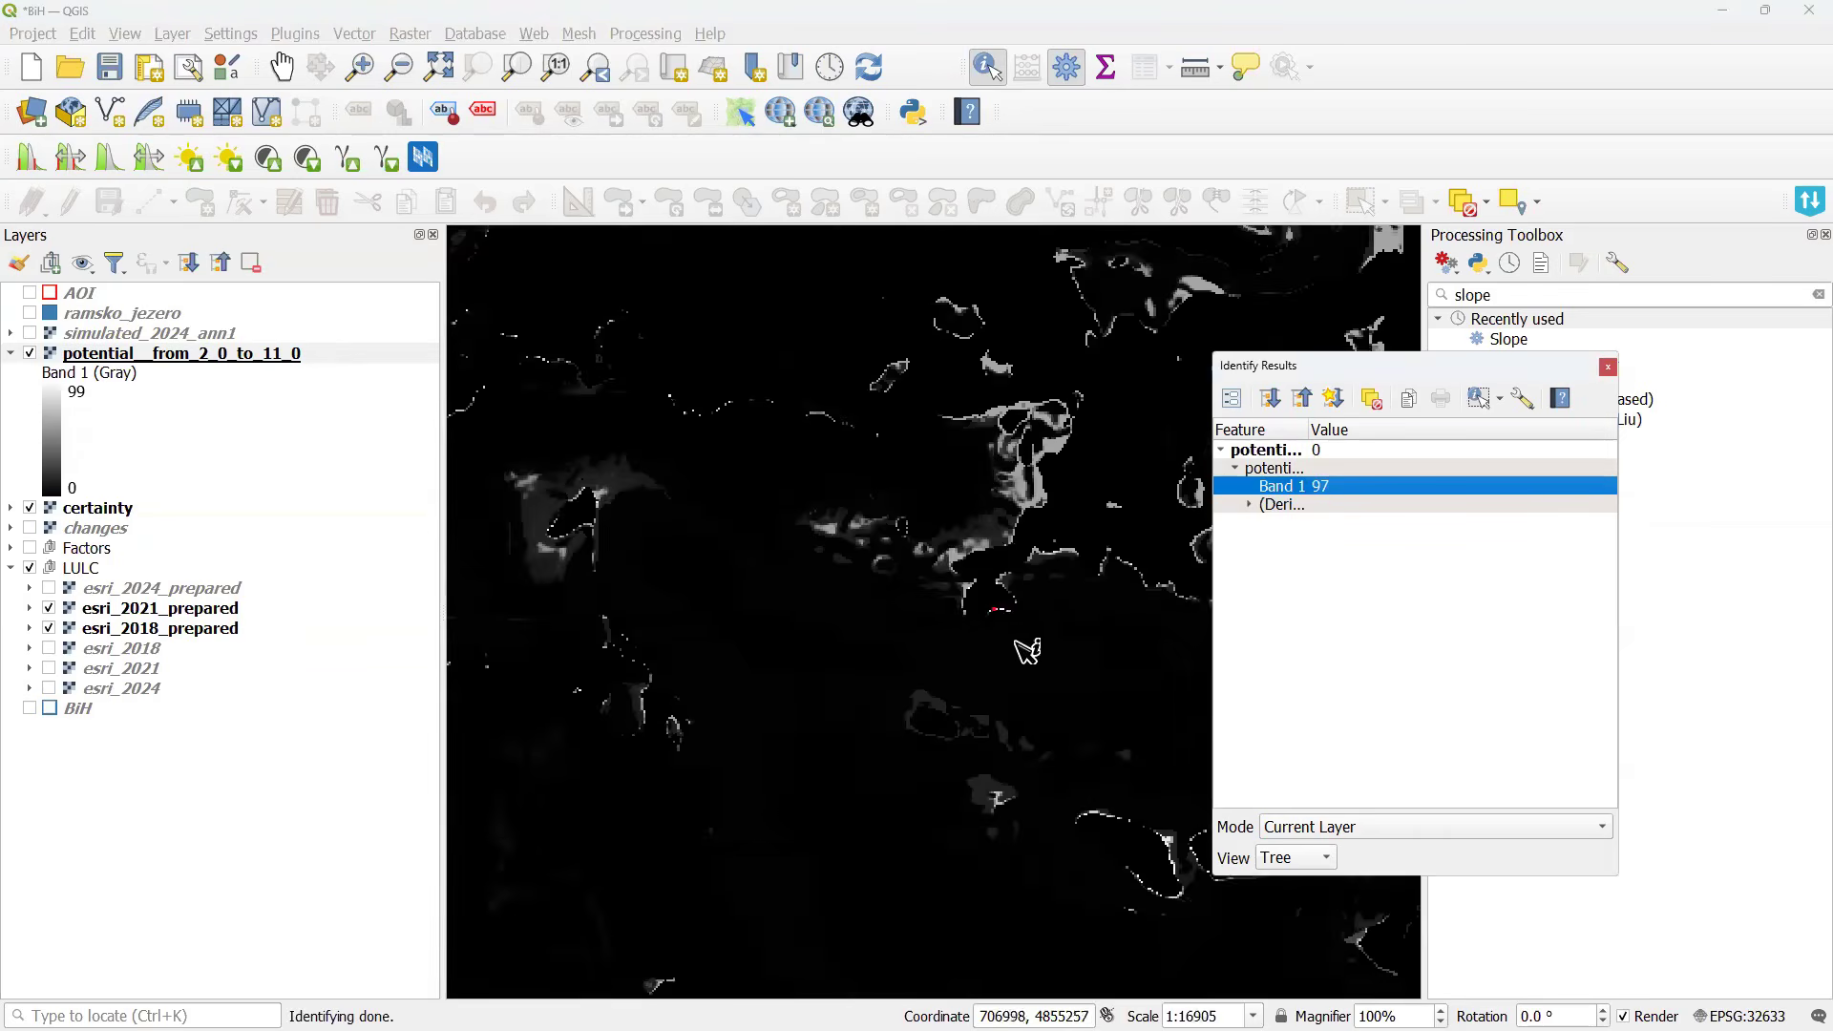
{"action": "left_click_drag", "start_coordinate": [1008, 626], "coordinate": [981, 552]}
{"action": "scroll", "coordinate": [981, 551], "scroll_direction": "up", "scroll_amount": 2}
{"action": "scroll", "coordinate": [921, 444], "scroll_direction": "up", "scroll_amount": 2}
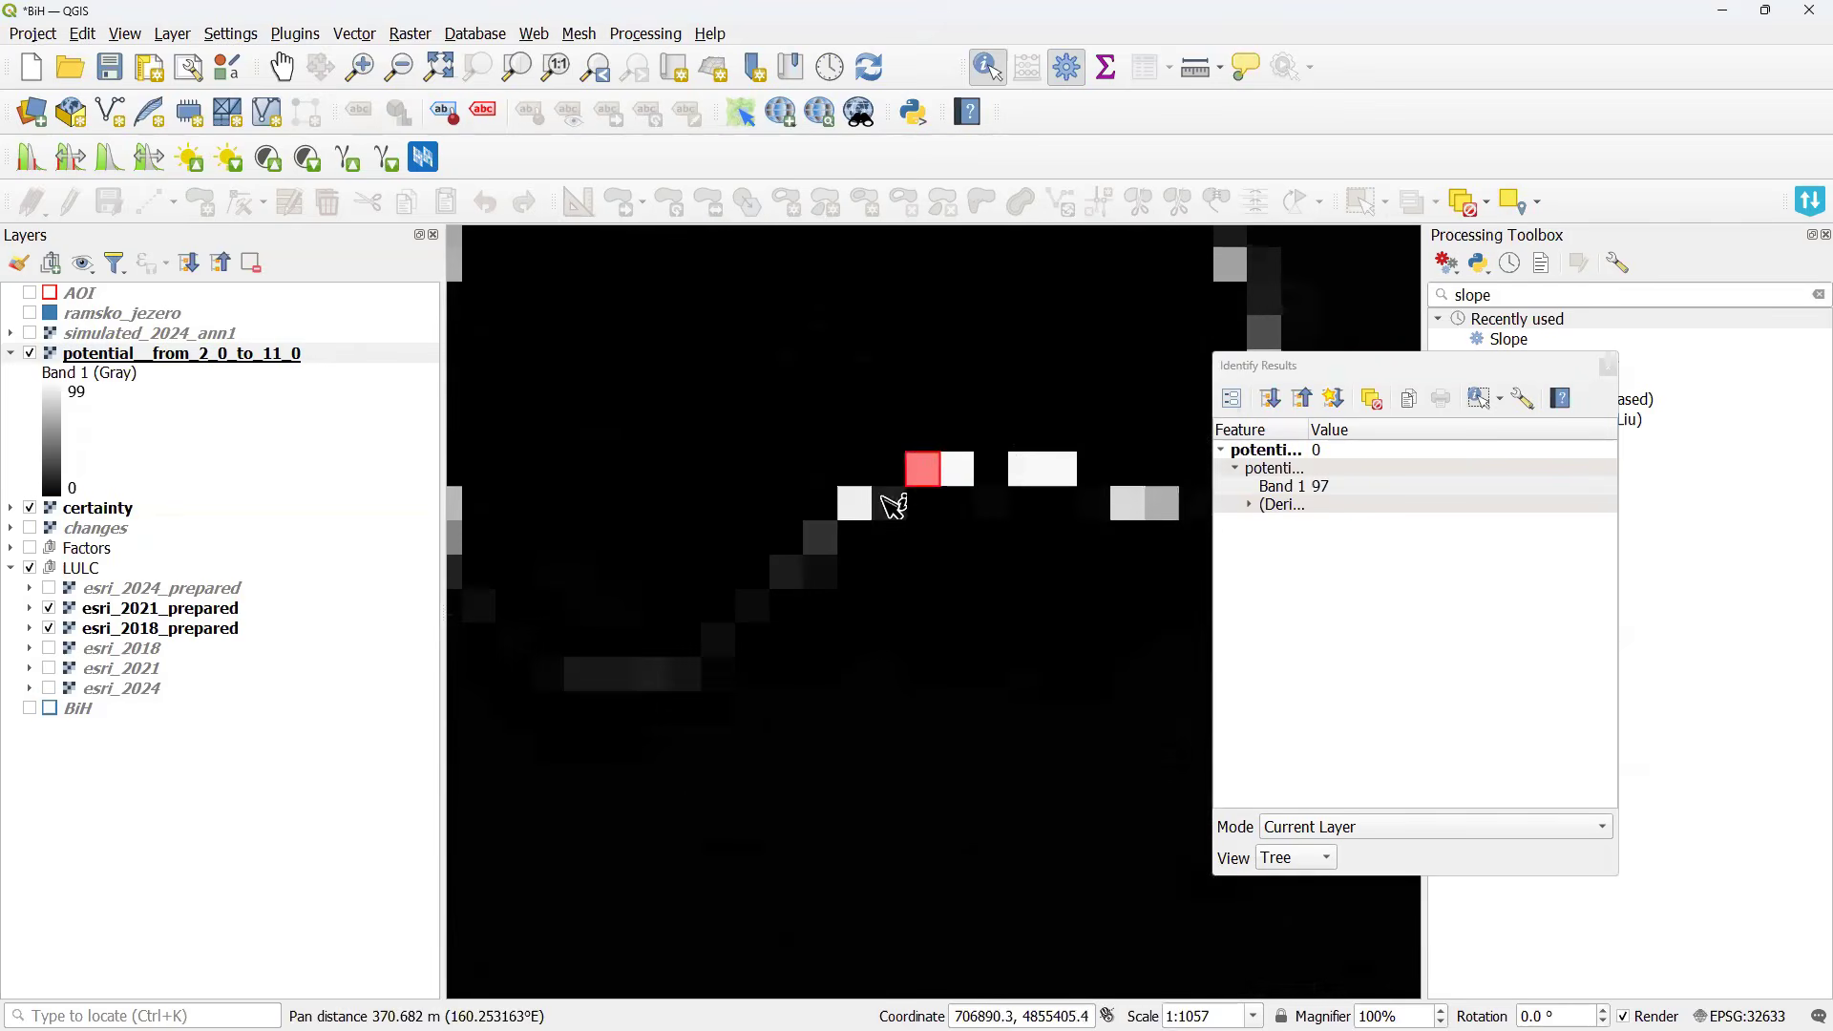
{"action": "scroll", "coordinate": [948, 506], "scroll_direction": "down", "scroll_amount": 3}
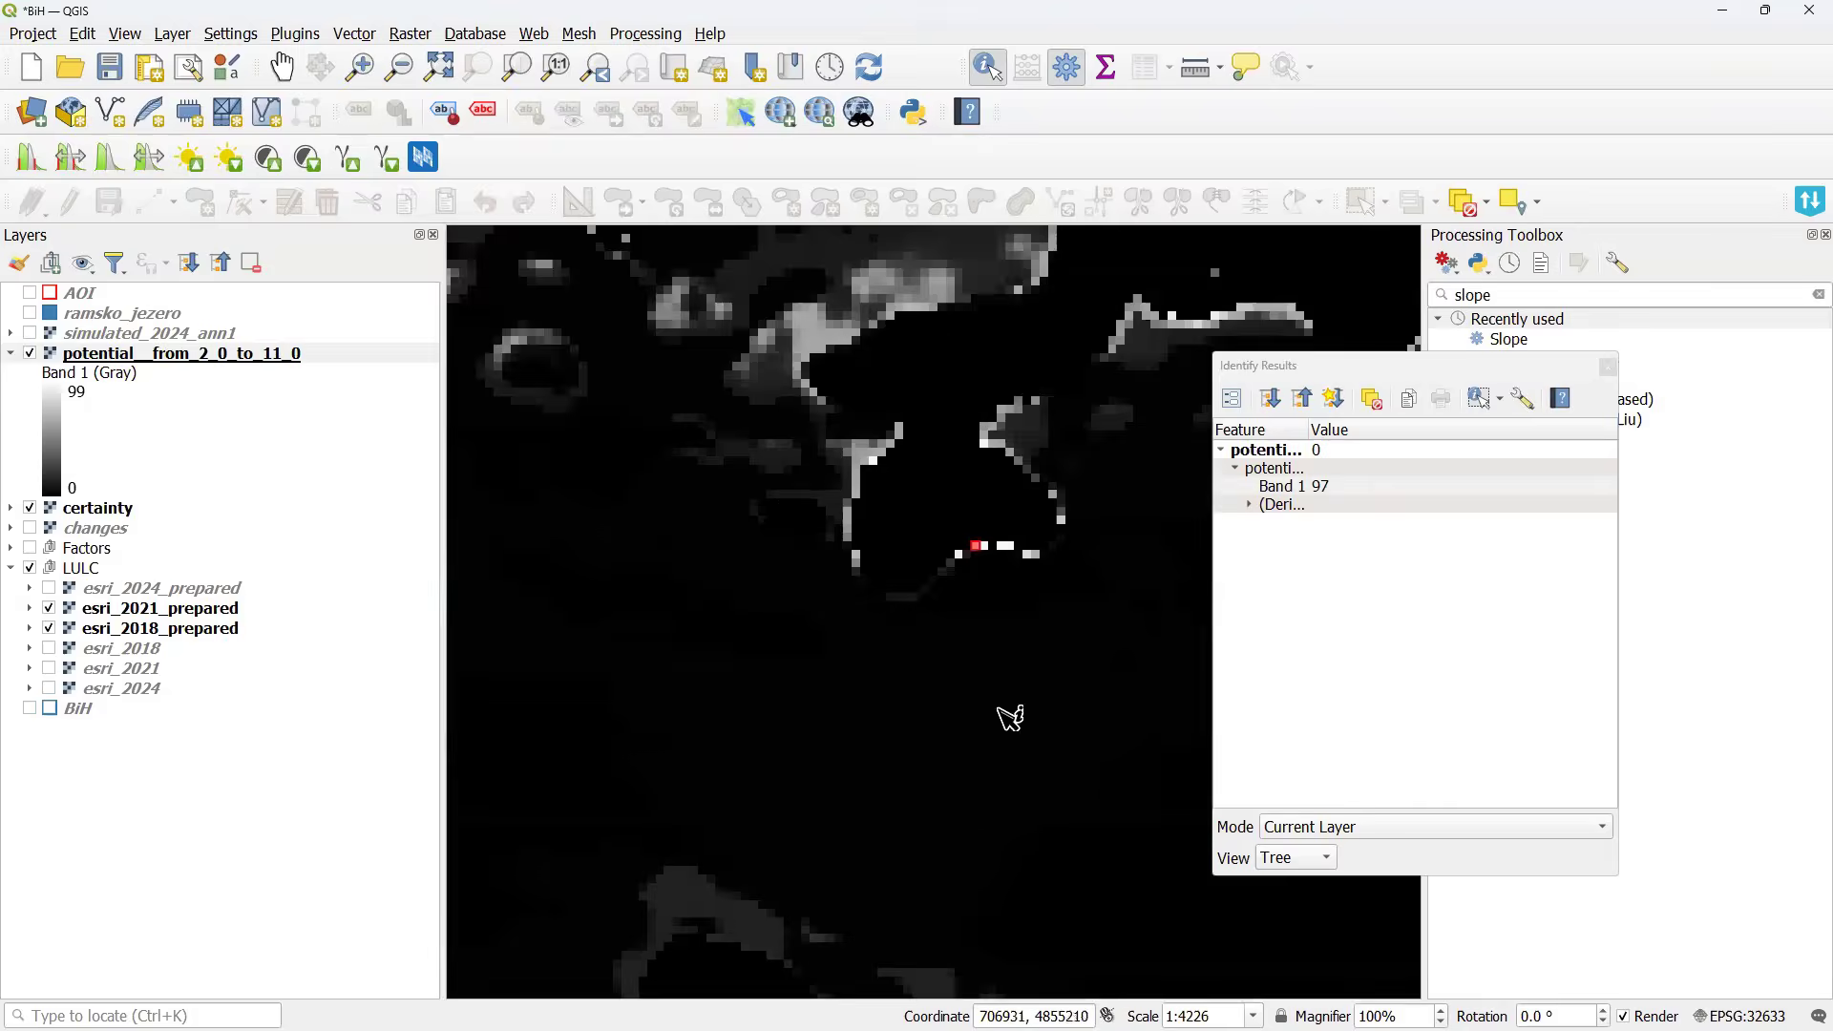
Return to the dim grey patch and identify its transition potential value again for comparison with the bright pixels.
{"action": "left_click_drag", "start_coordinate": [850, 738], "coordinate": [857, 599]}
{"action": "left_click", "coordinate": [858, 598]}
{"action": "scroll", "coordinate": [860, 592], "scroll_direction": "up", "scroll_amount": 2}
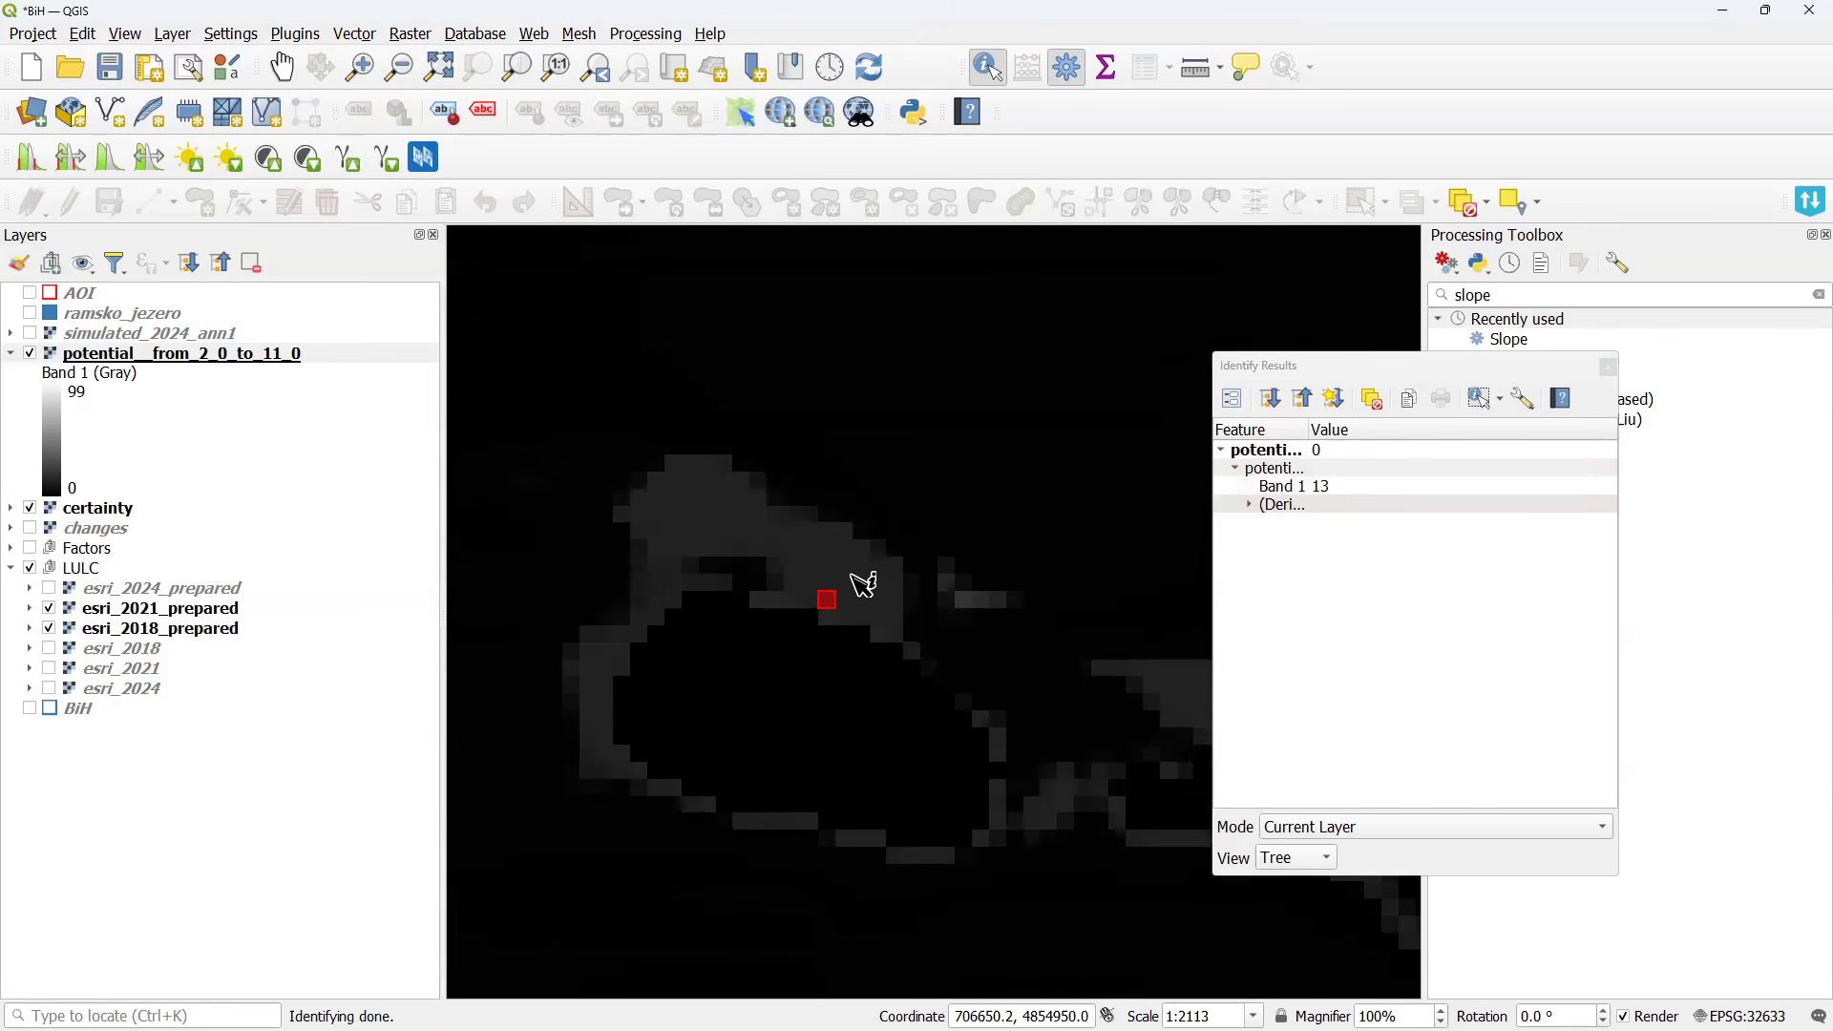
{"action": "left_click", "coordinate": [1327, 489]}
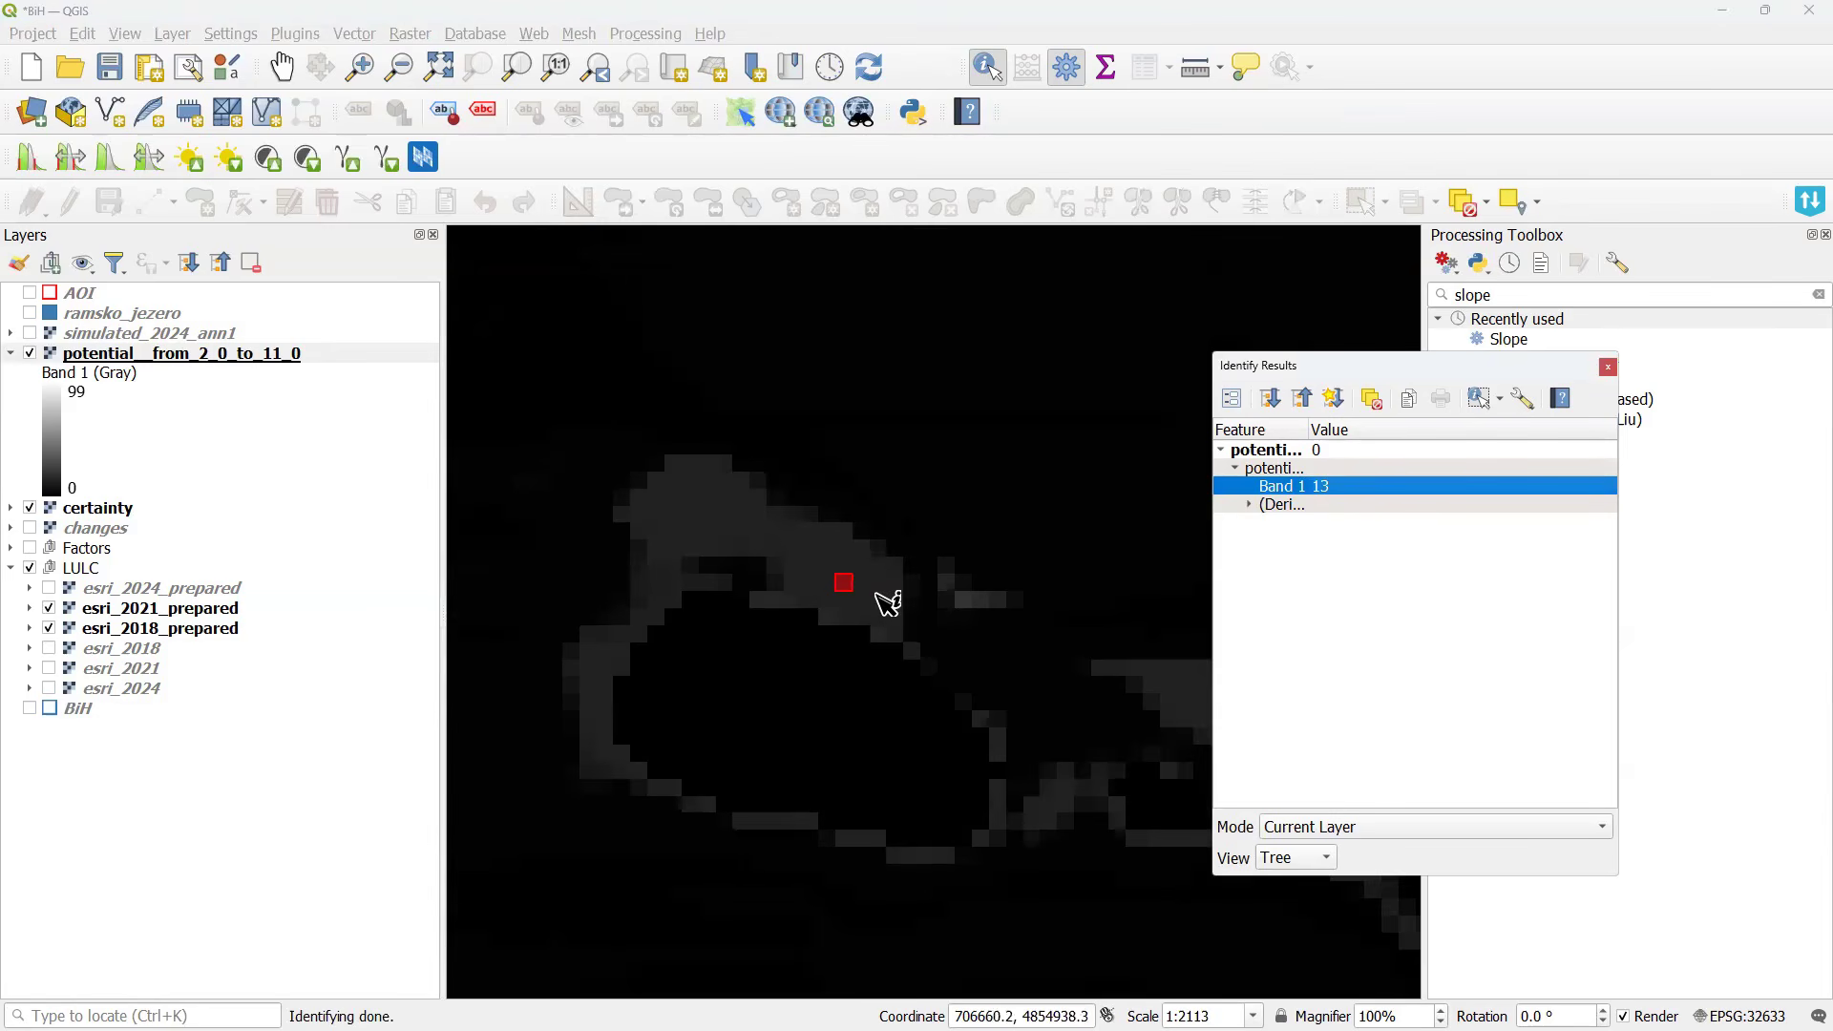
Look over the transition potential layer at a wider scale and the potential rasters for all class pairs in the transitions folder.
{"action": "scroll", "coordinate": [905, 603], "scroll_direction": "down", "scroll_amount": 4}
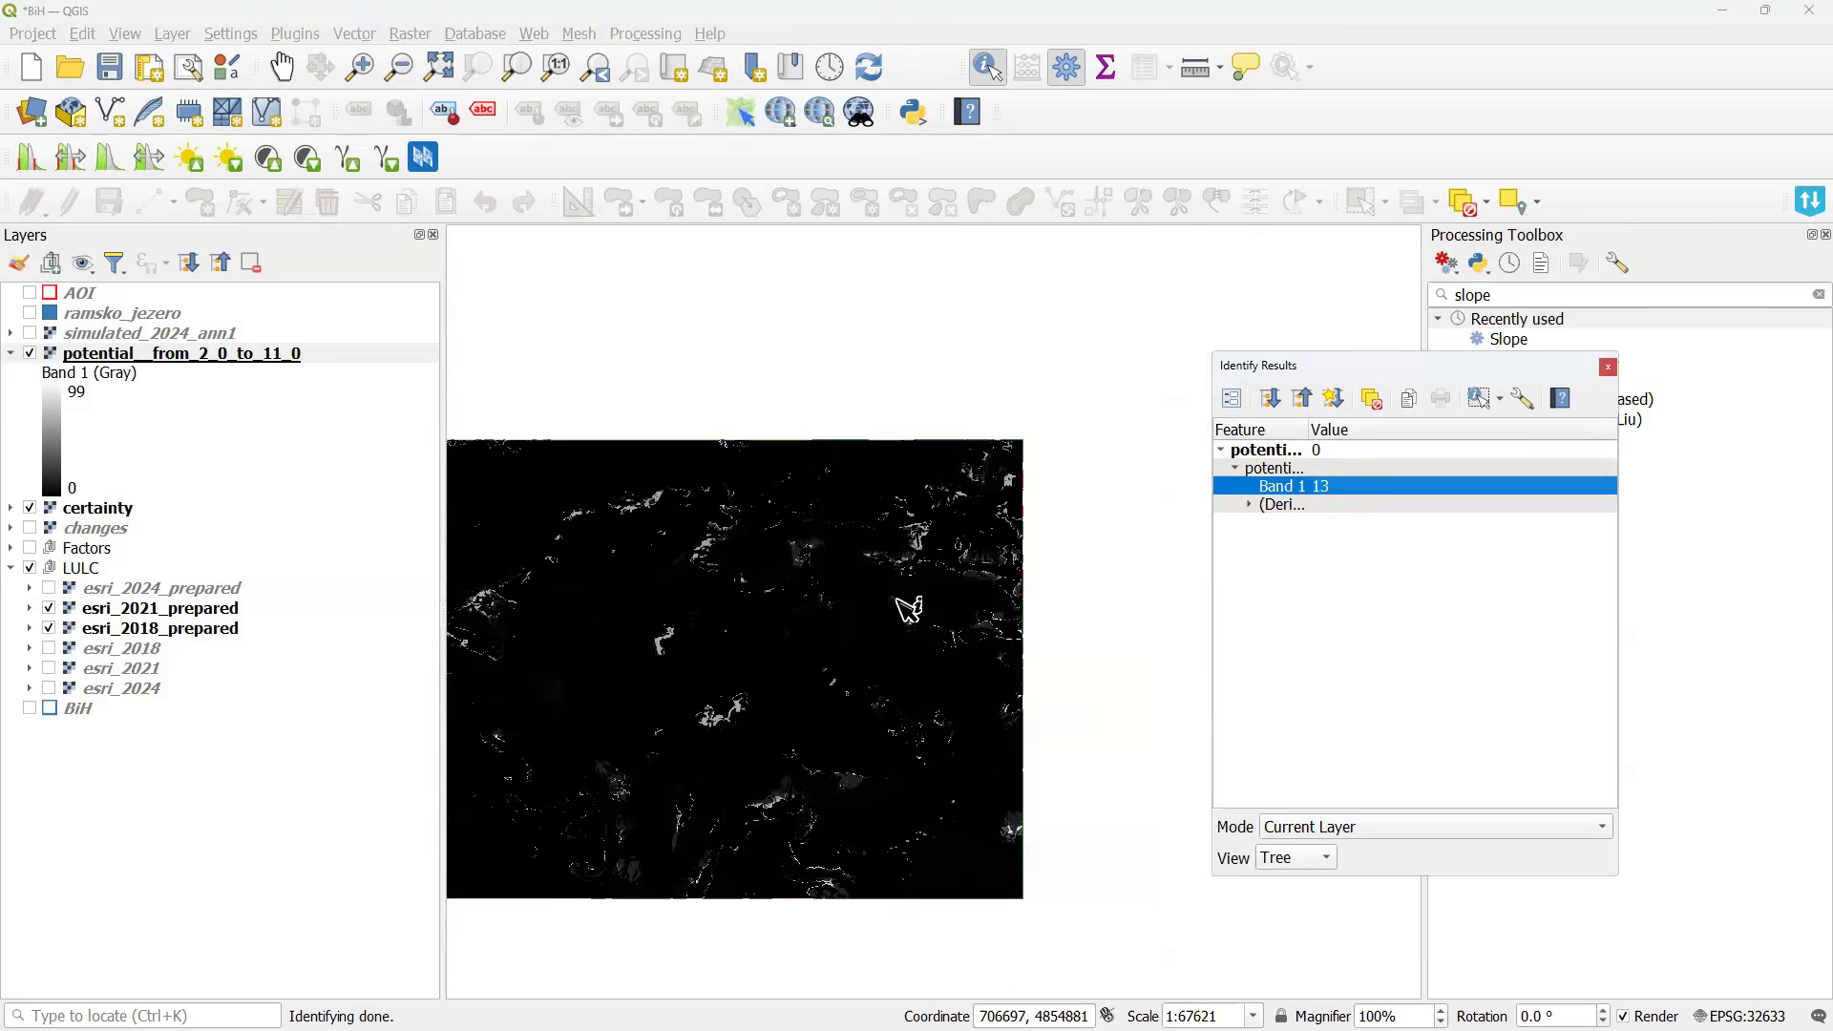
{"action": "left_click_drag", "start_coordinate": [906, 604], "coordinate": [867, 600]}
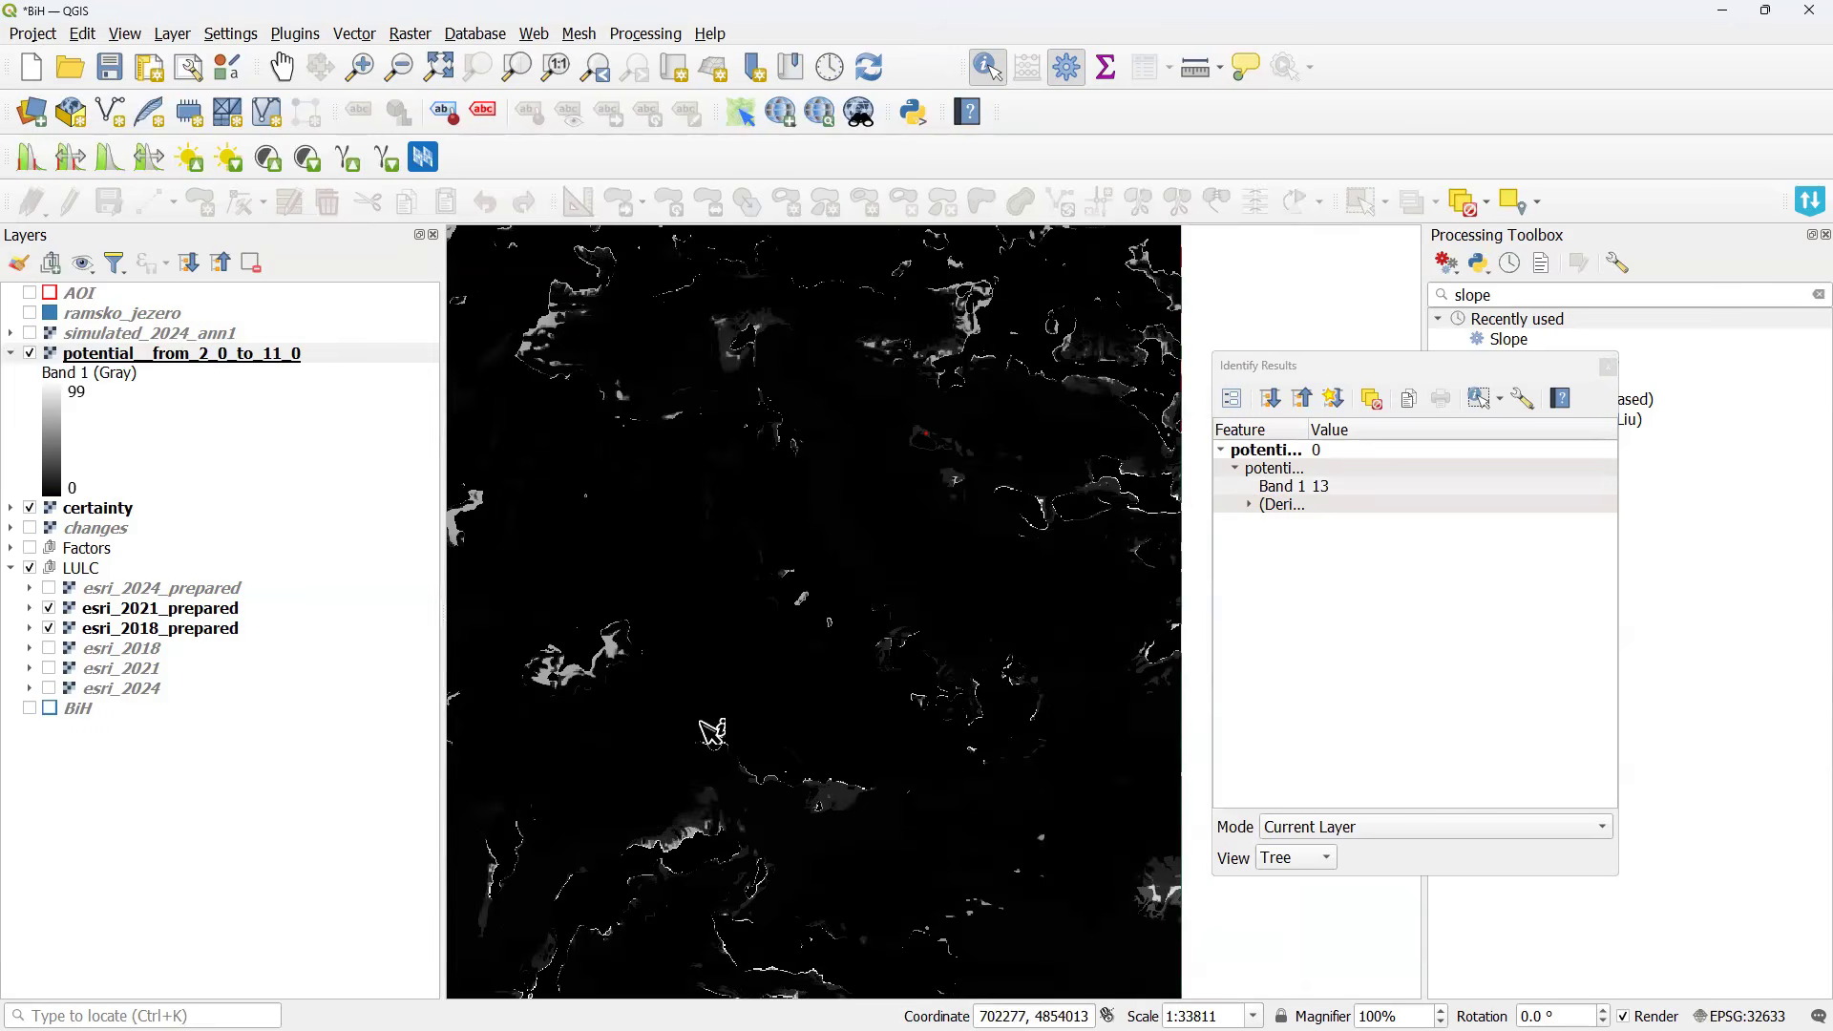
{"action": "key", "text": "alt+Tab"}
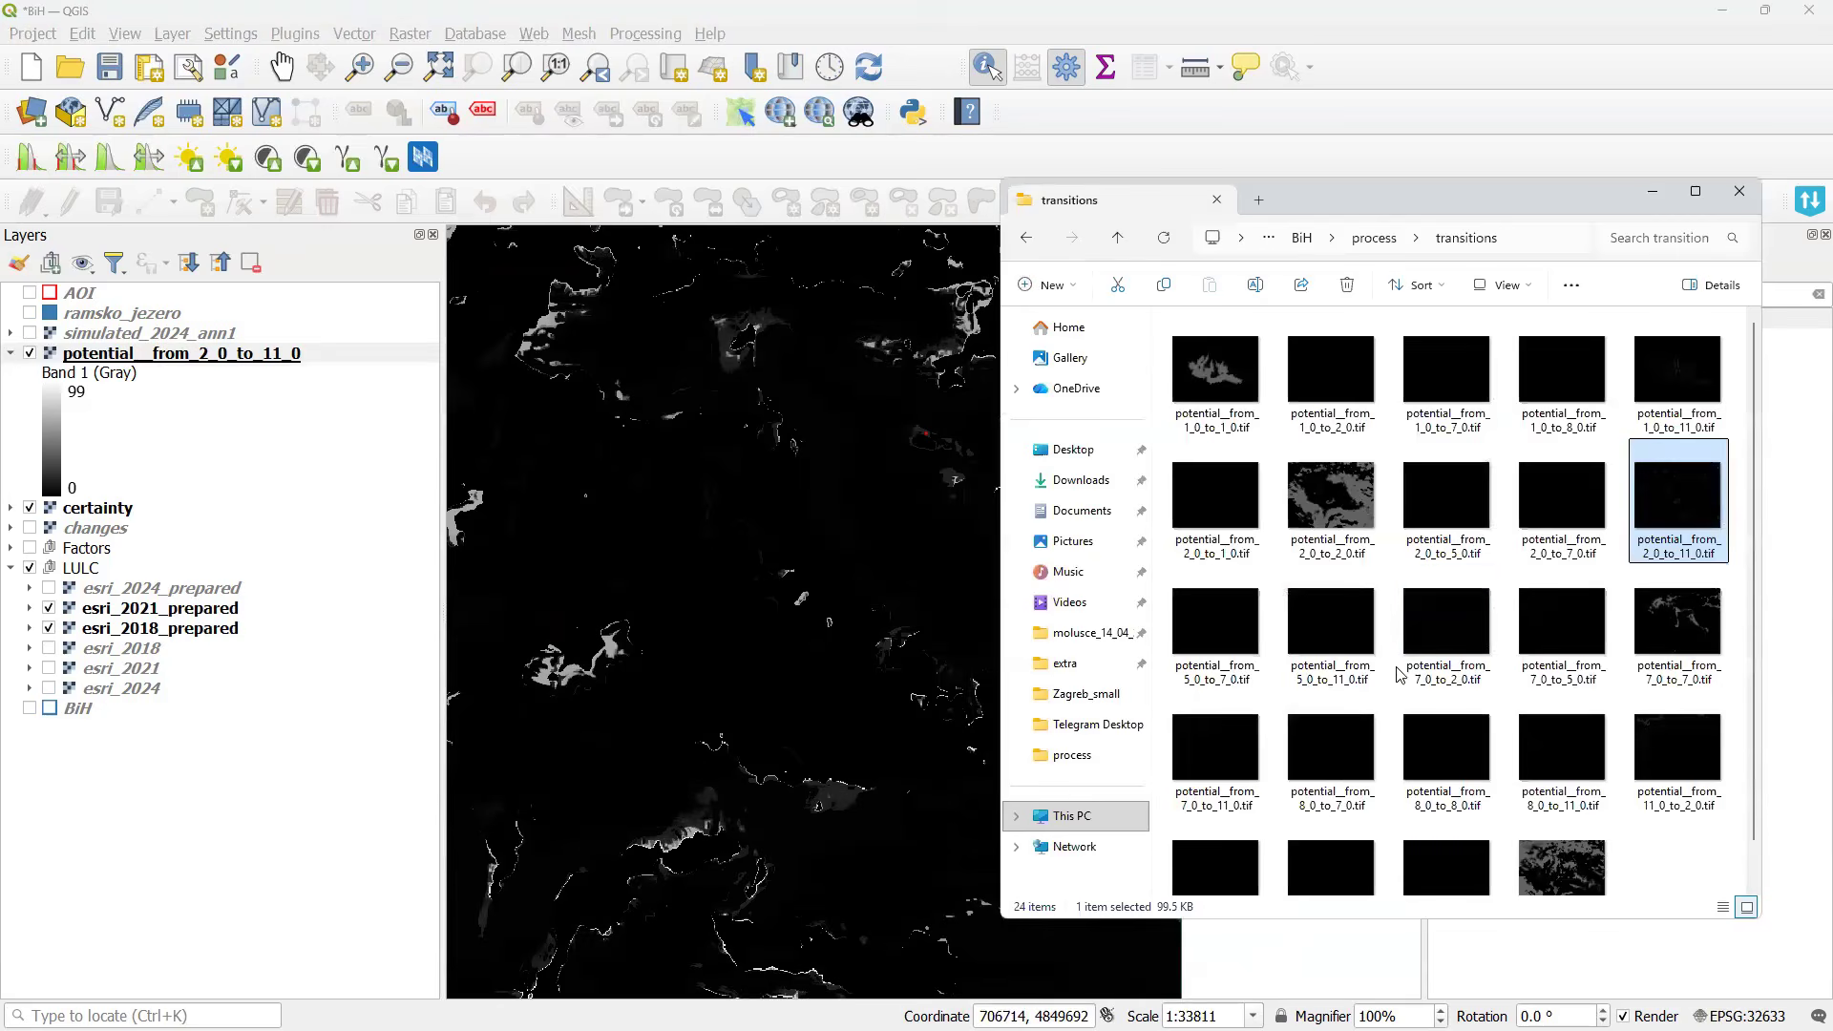
{"action": "key", "text": "ctrl+a"}
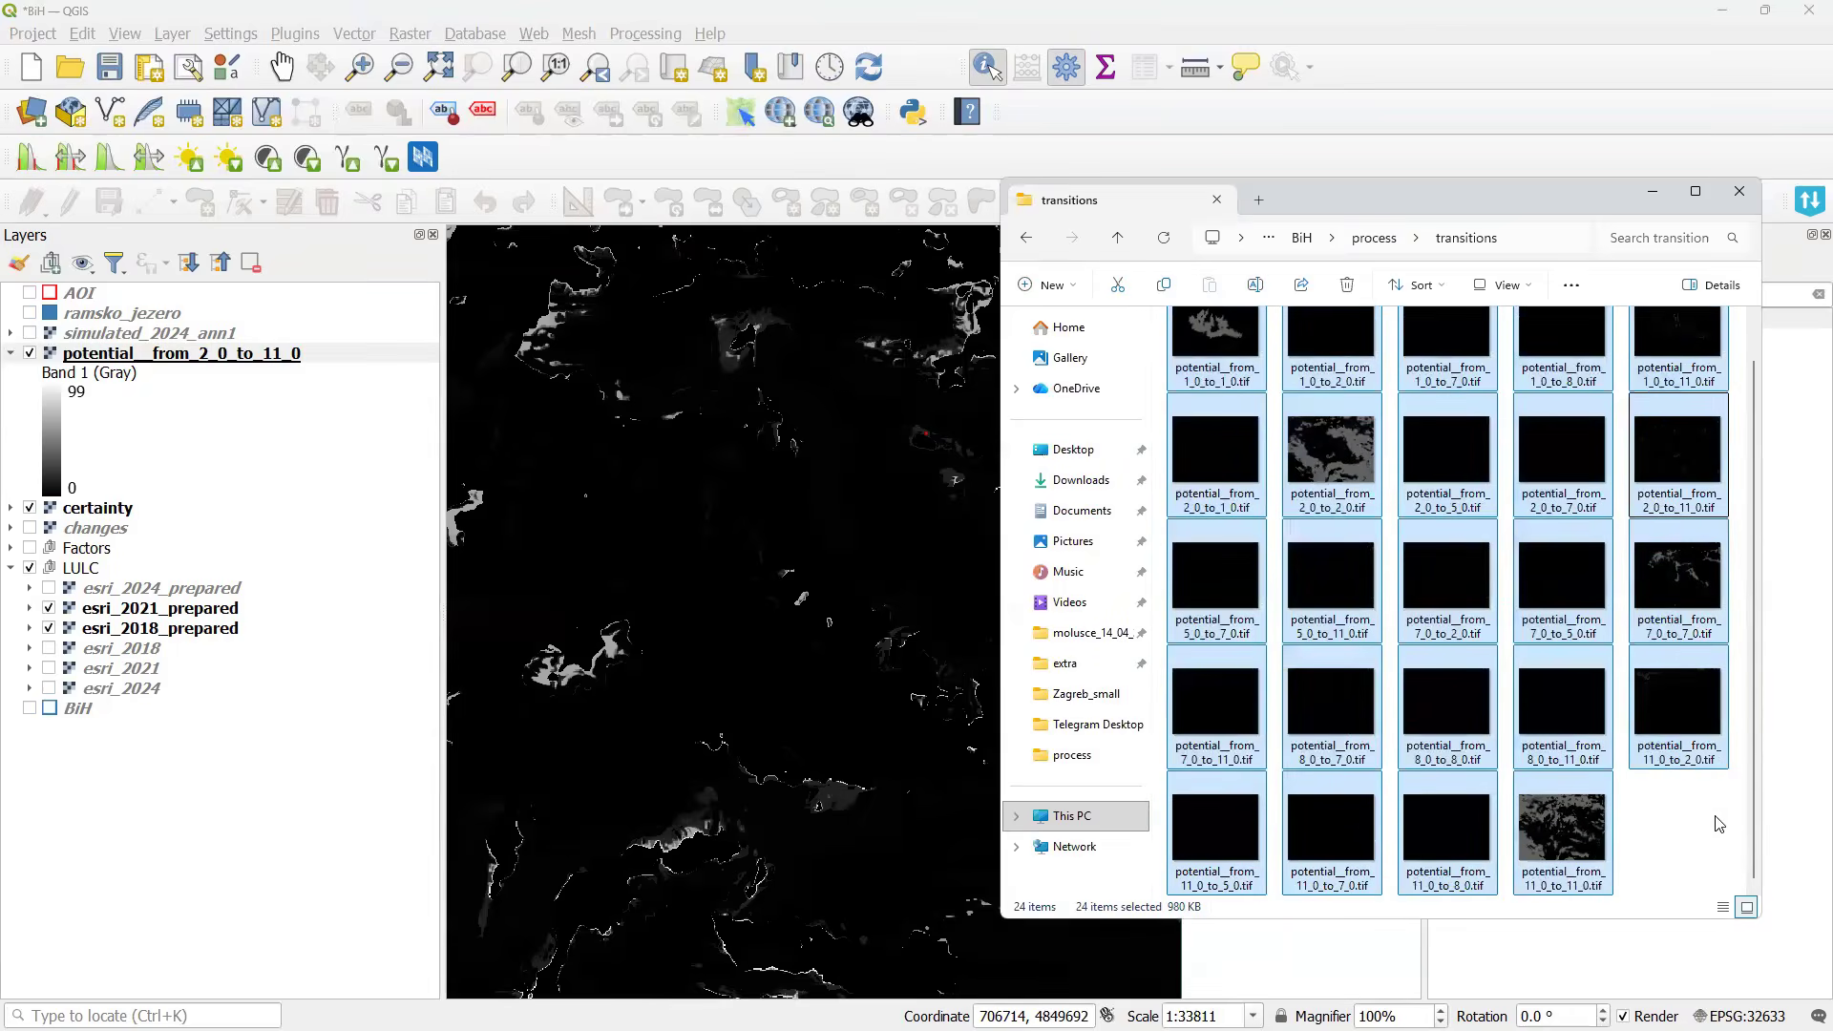
{"action": "left_click", "coordinate": [1655, 565]}
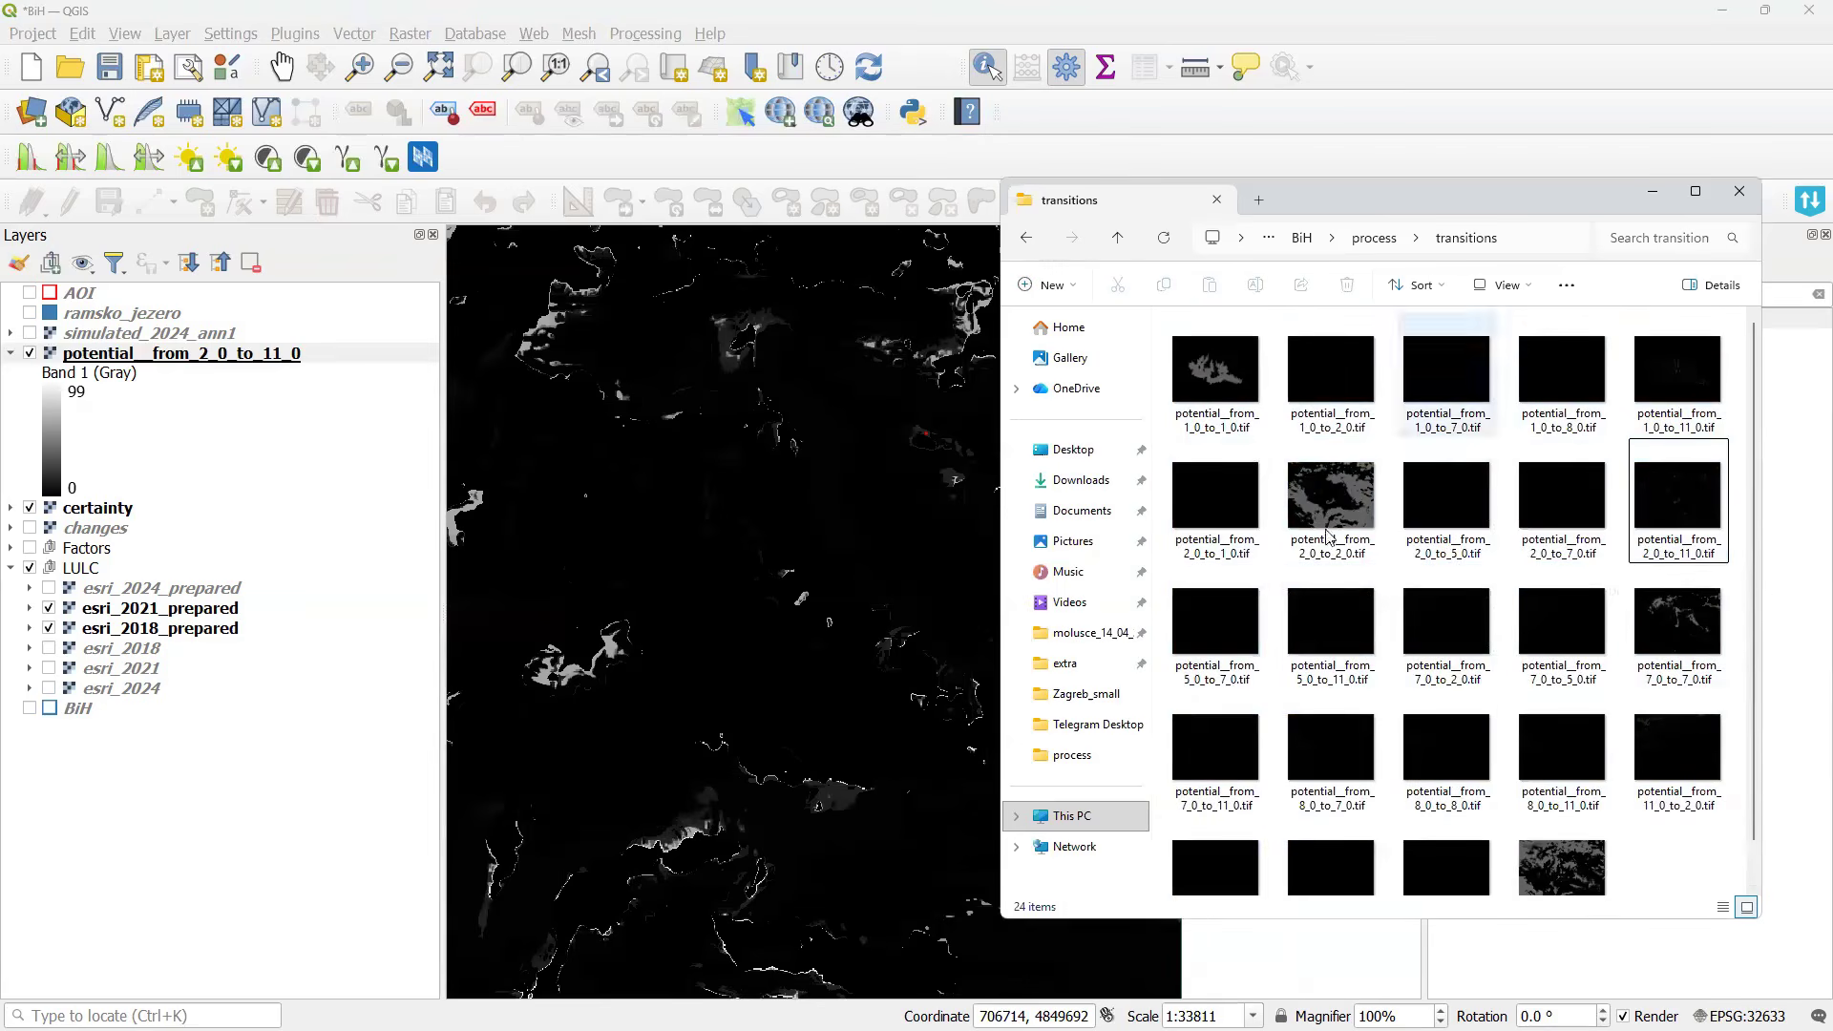
{"action": "scroll", "coordinate": [1399, 668], "scroll_direction": "down", "scroll_amount": 1}
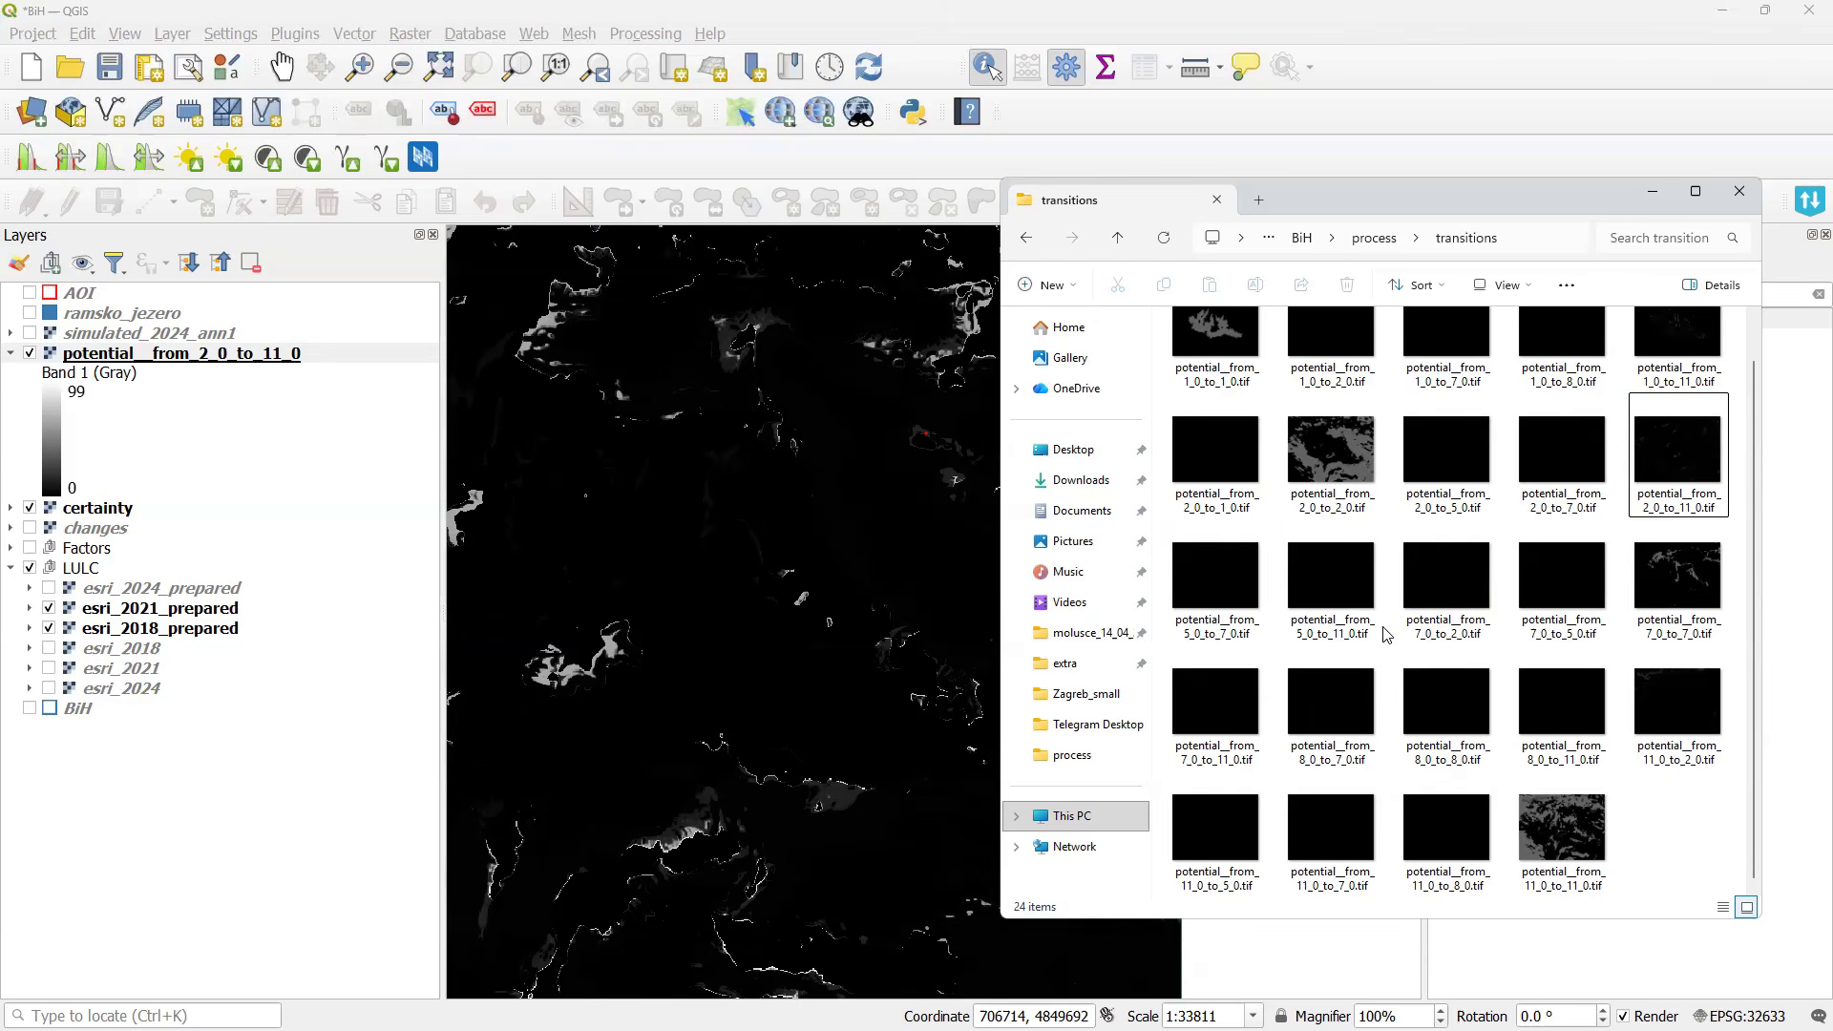
{"action": "left_click", "coordinate": [1664, 198]}
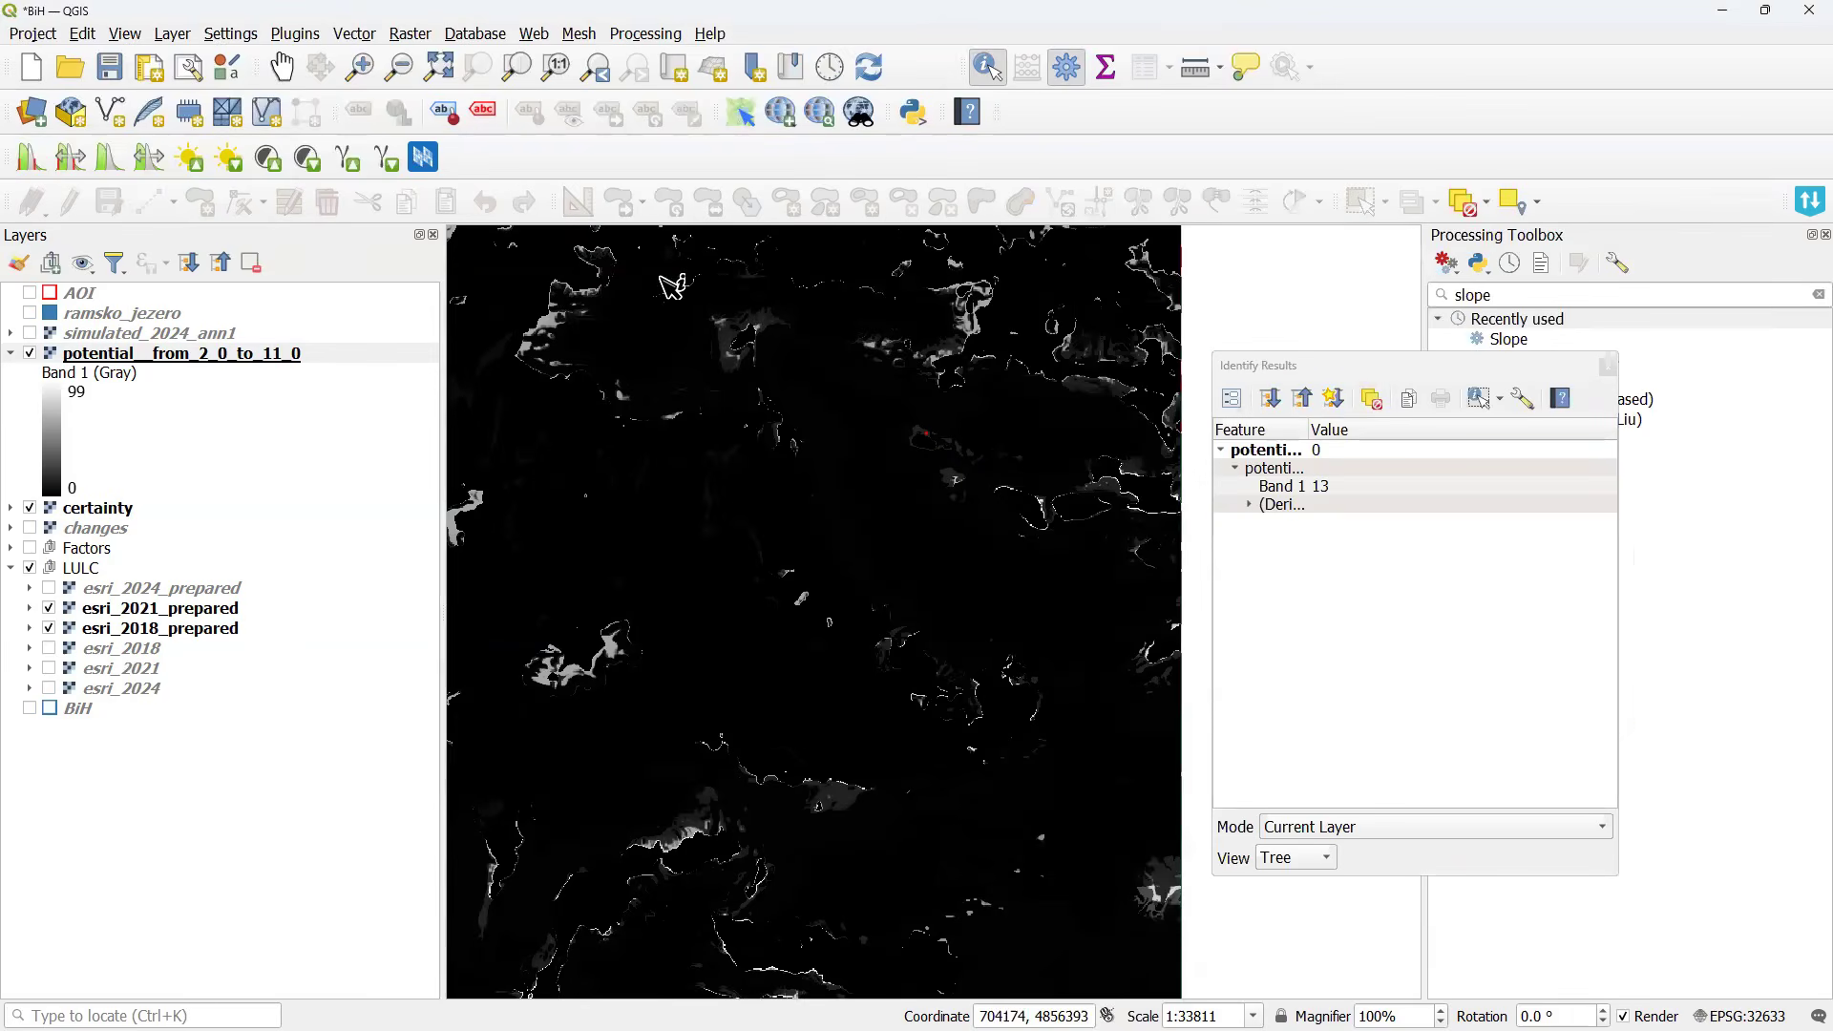
Open the MOLUSCE plugin and set esri_2018_prepared as the initial land cover raster for 2018.
{"action": "left_click", "coordinate": [423, 158]}
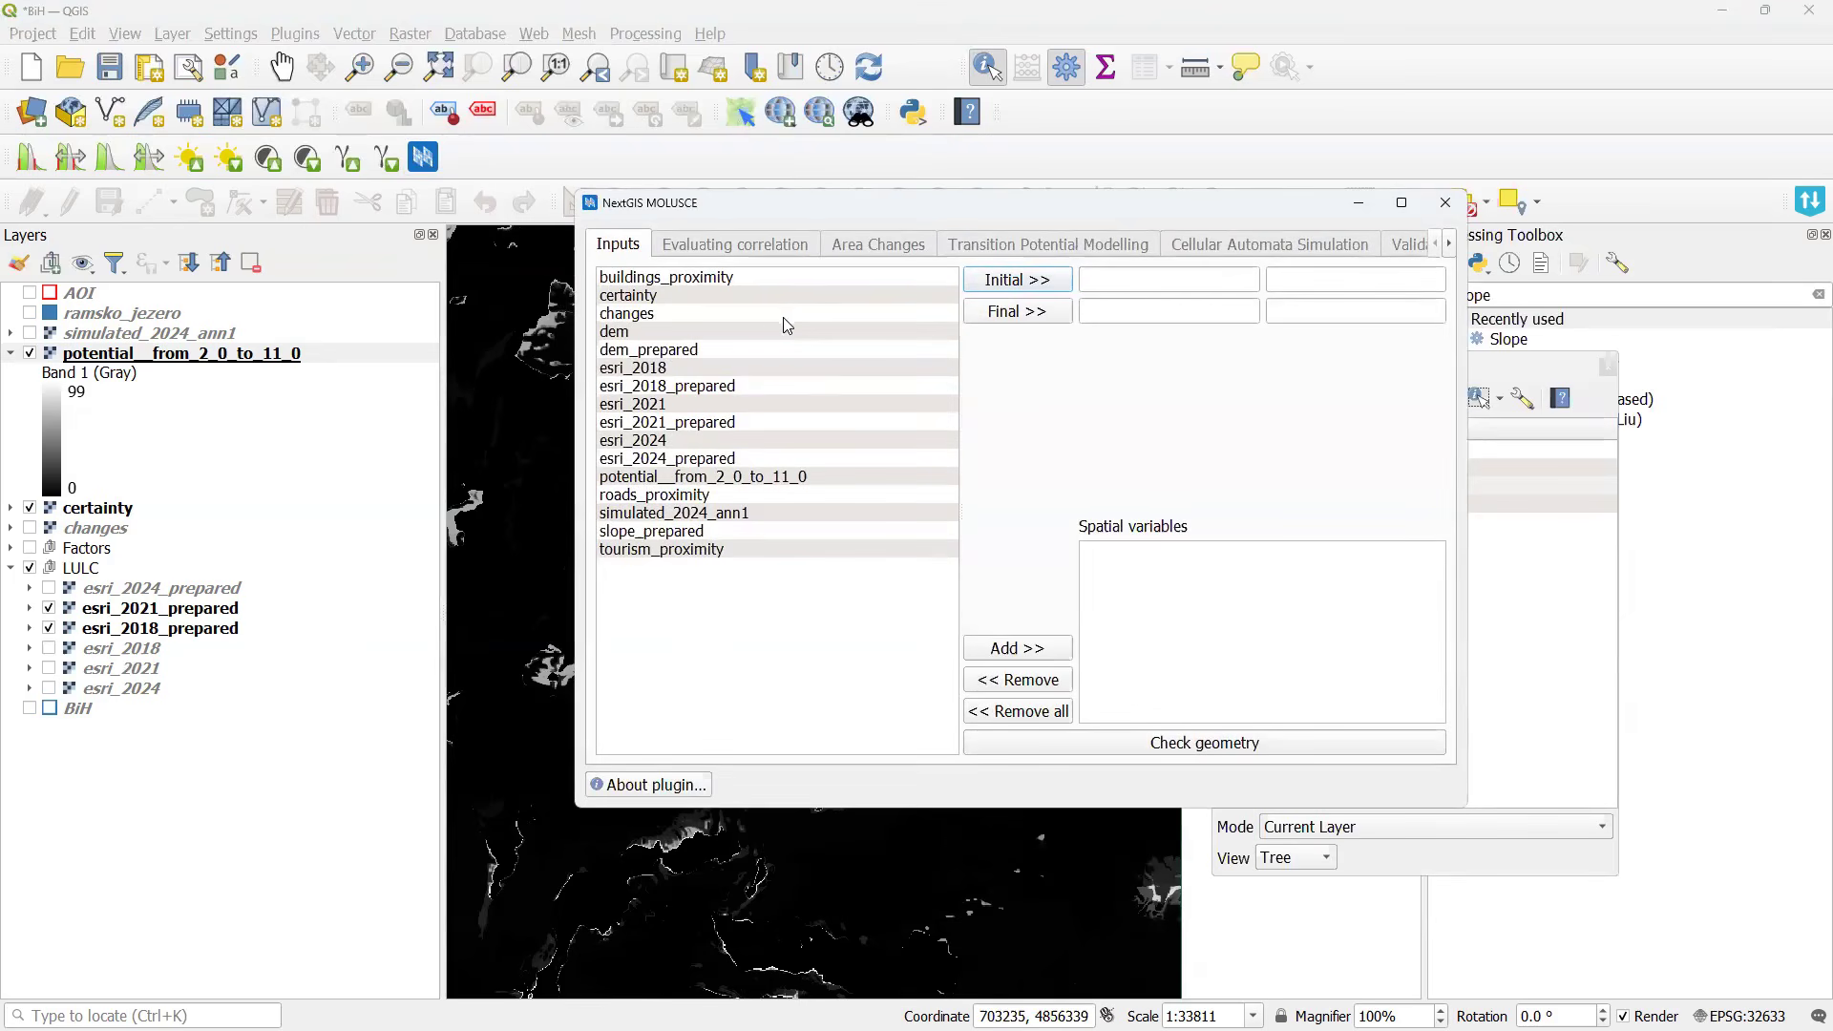
{"action": "left_click", "coordinate": [728, 279]}
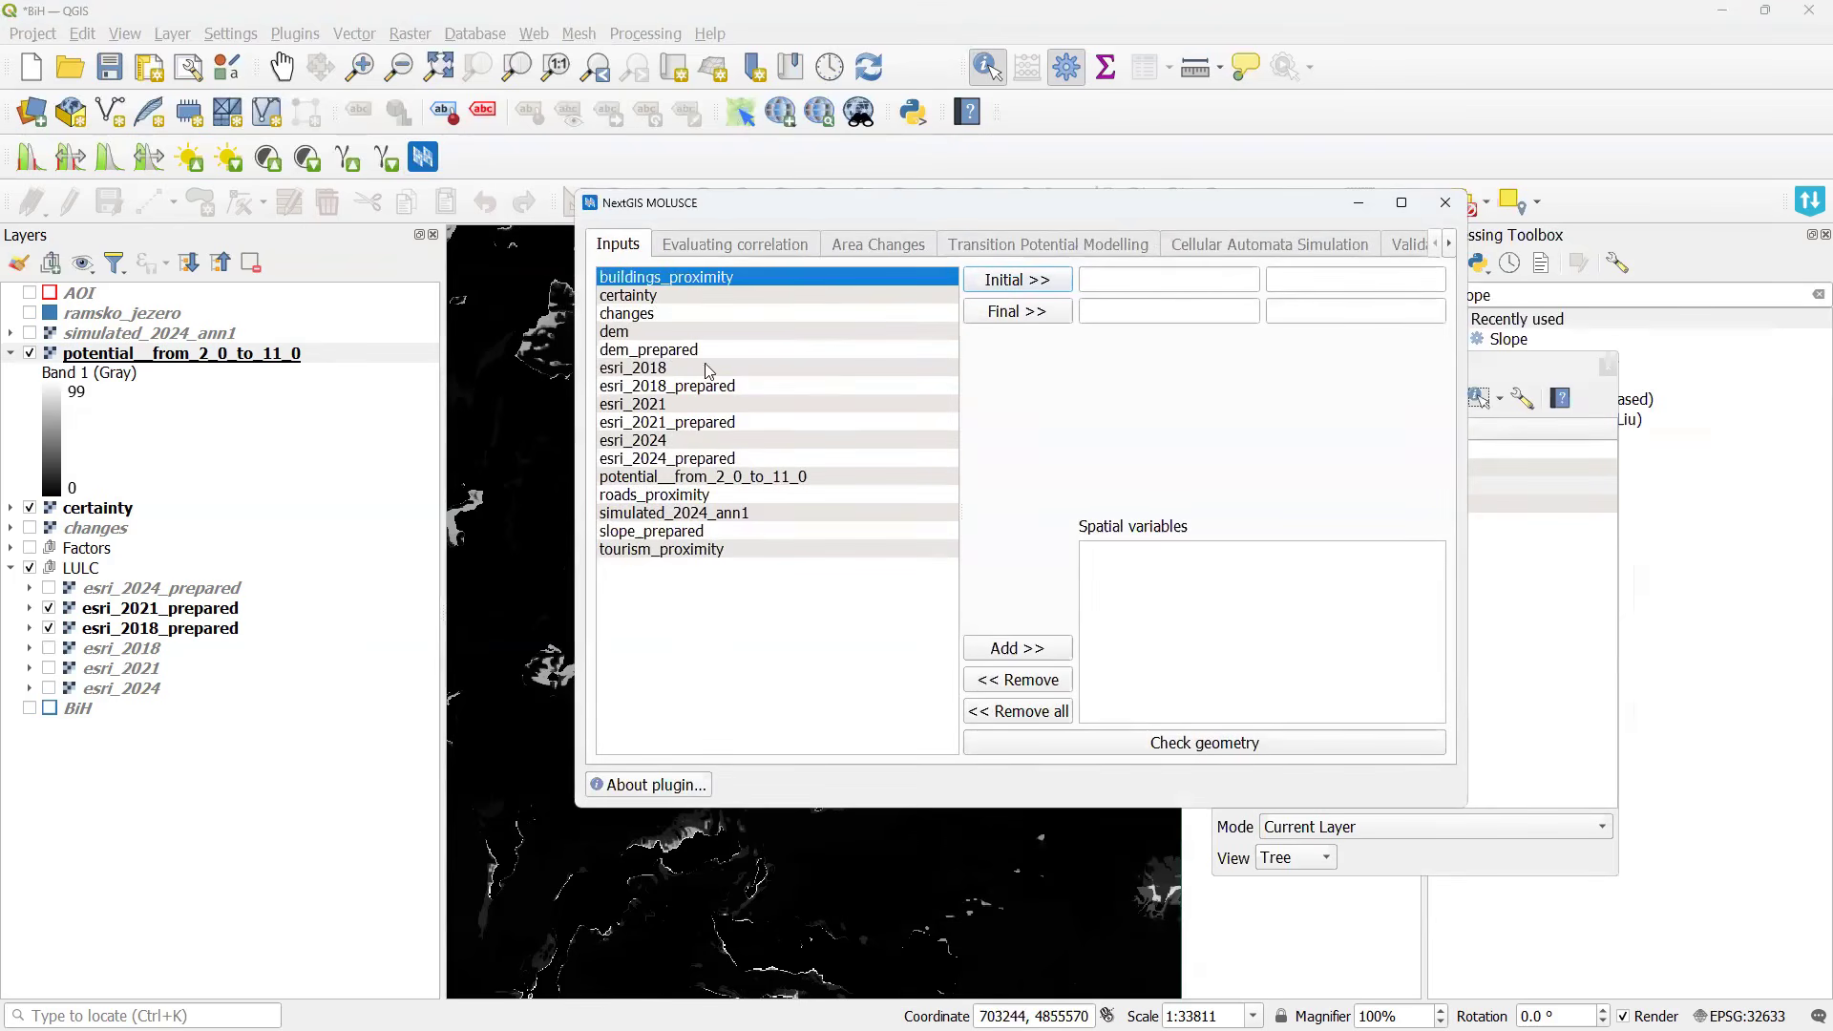
{"action": "left_click", "coordinate": [697, 386]}
{"action": "left_click", "coordinate": [1016, 279]}
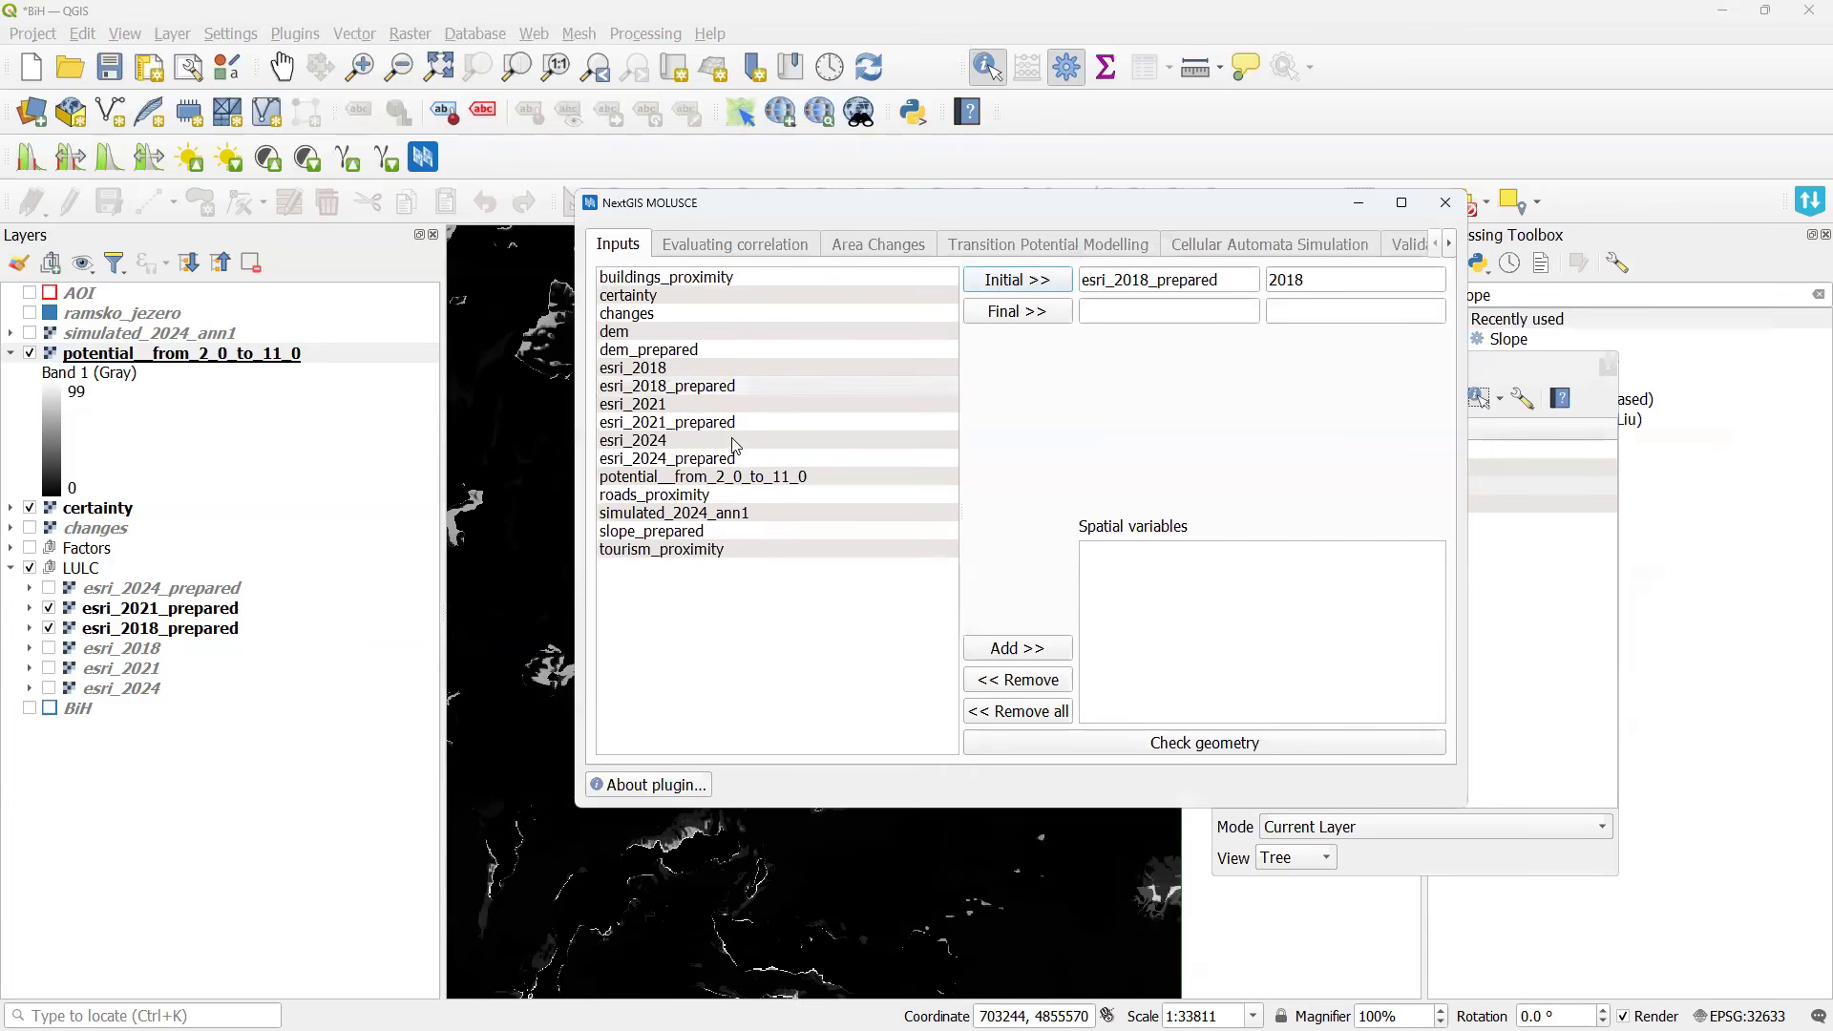
Add buildings_proximity, roads_proximity, slope_prepared and tourism_proximity as spatial variables, and remove the mistakenly added esri_2021_prepared from them.
{"action": "left_click", "coordinate": [902, 422]}
{"action": "left_click", "coordinate": [983, 648]}
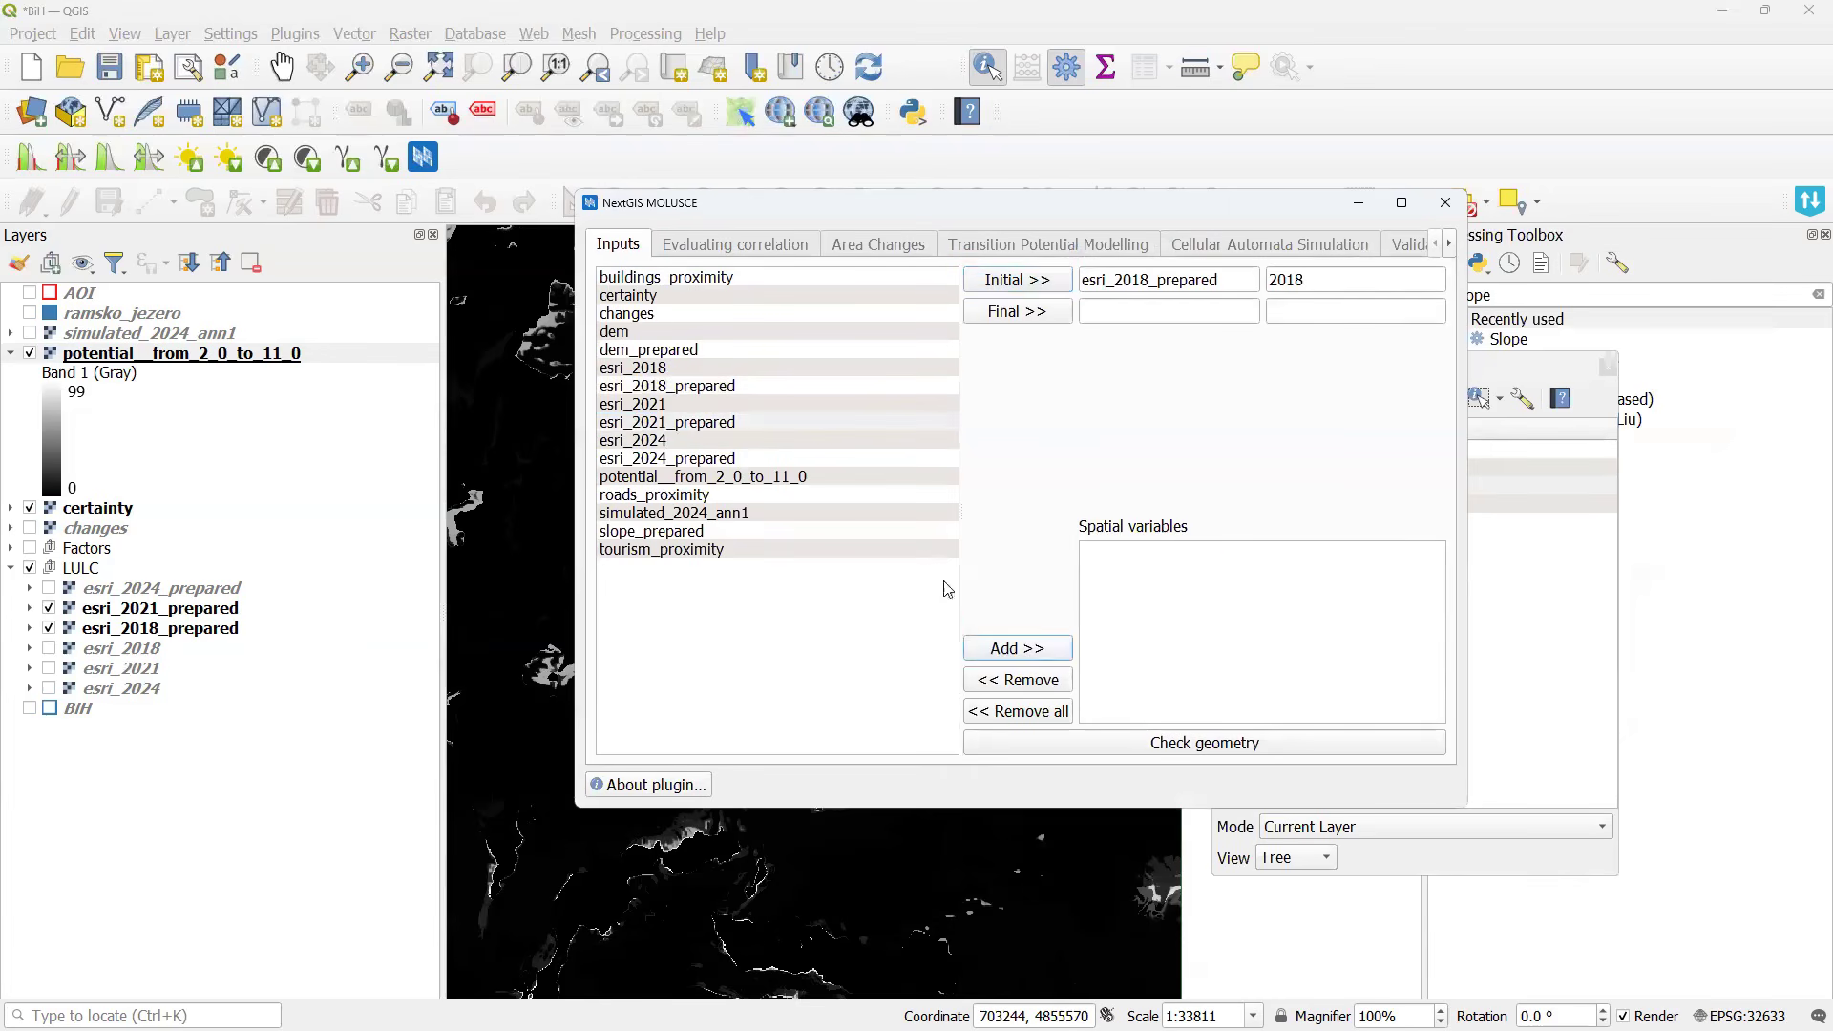
{"action": "left_click", "coordinate": [714, 283]}
{"action": "left_click", "coordinate": [676, 315]}
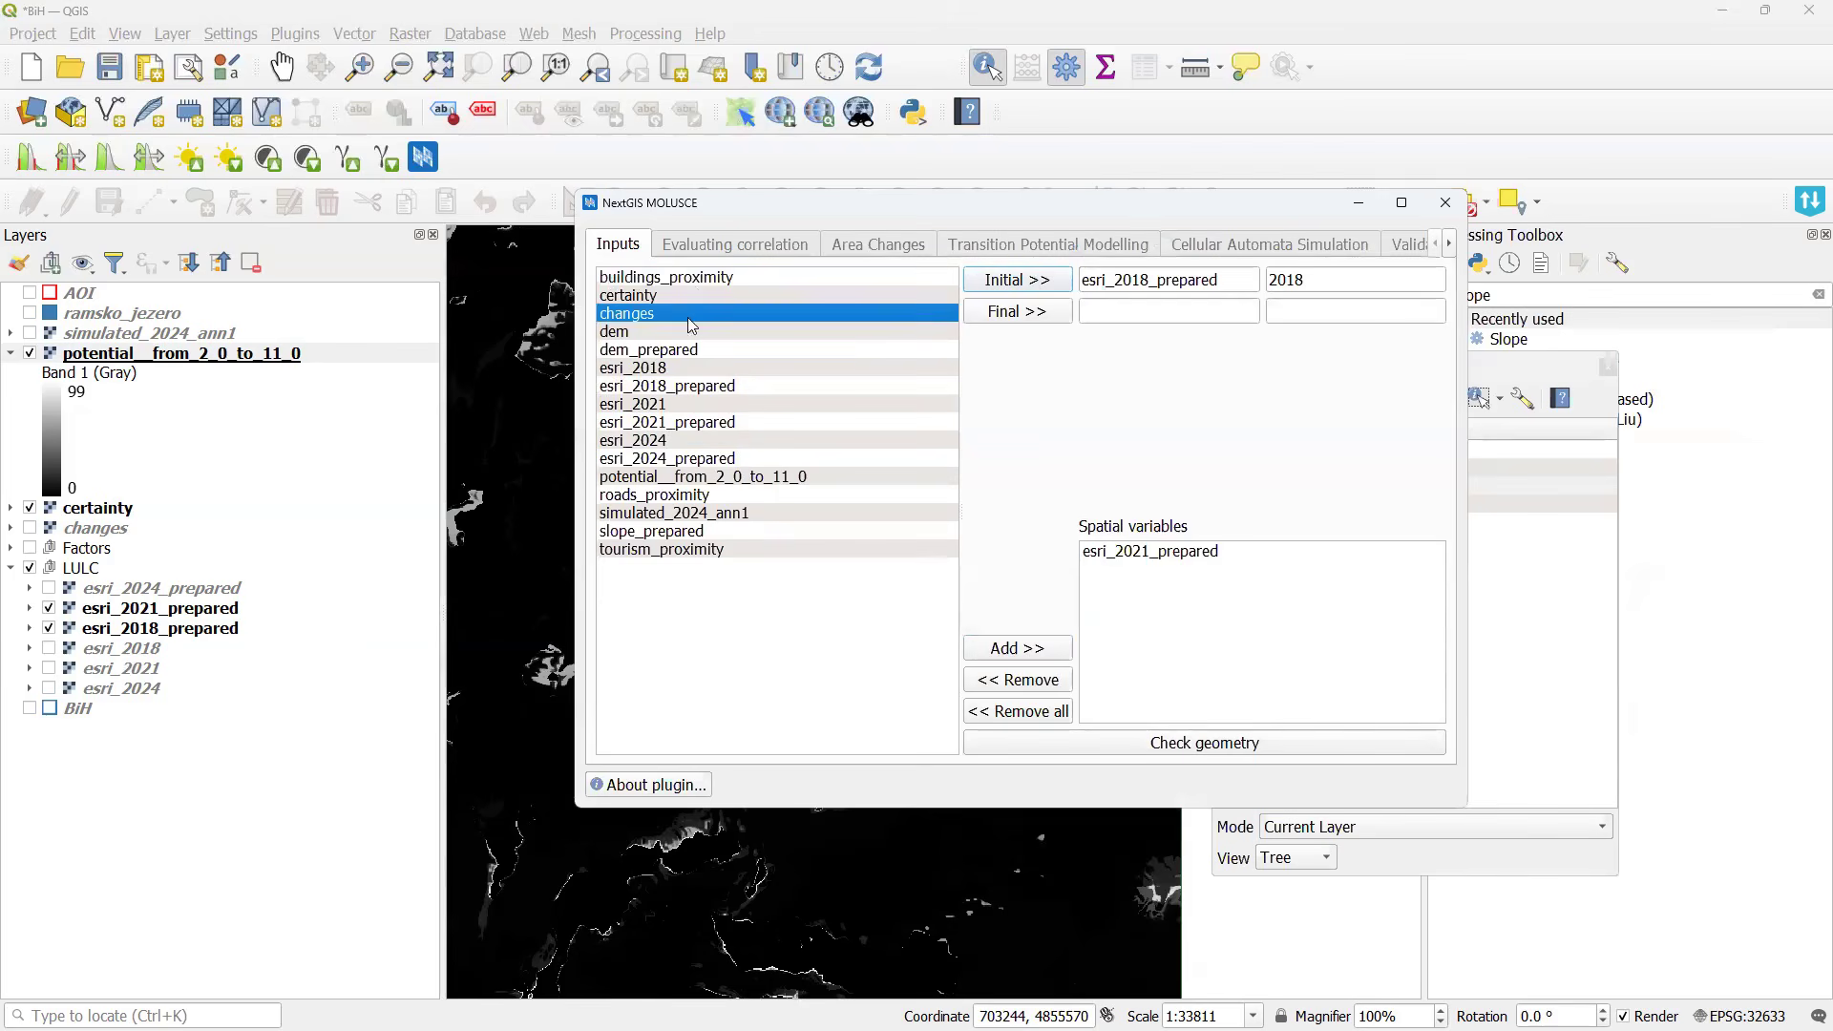
{"action": "left_click", "coordinate": [690, 279]}
{"action": "left_click", "coordinate": [697, 497], "text": "ctrl"}
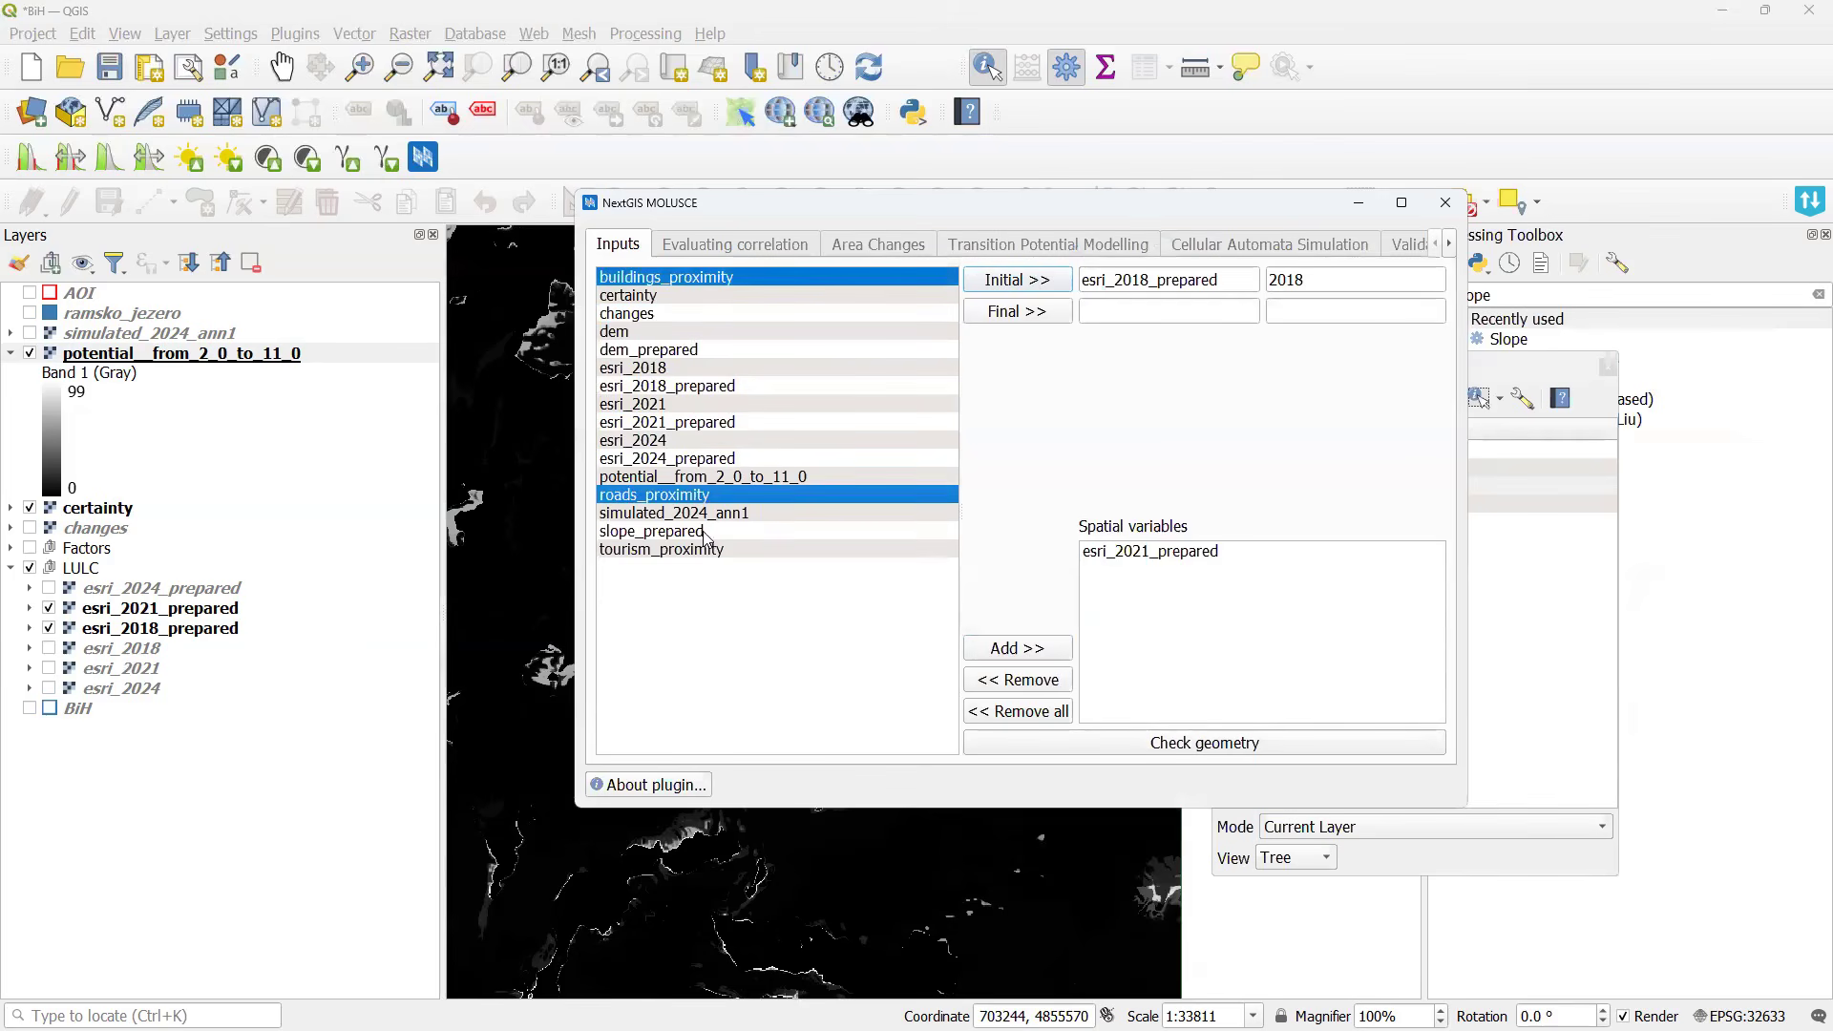
{"action": "left_click", "coordinate": [706, 532], "text": "ctrl"}
{"action": "left_click", "coordinate": [726, 550], "text": "ctrl"}
{"action": "left_click", "coordinate": [1018, 649]}
{"action": "key", "text": "Tab"}
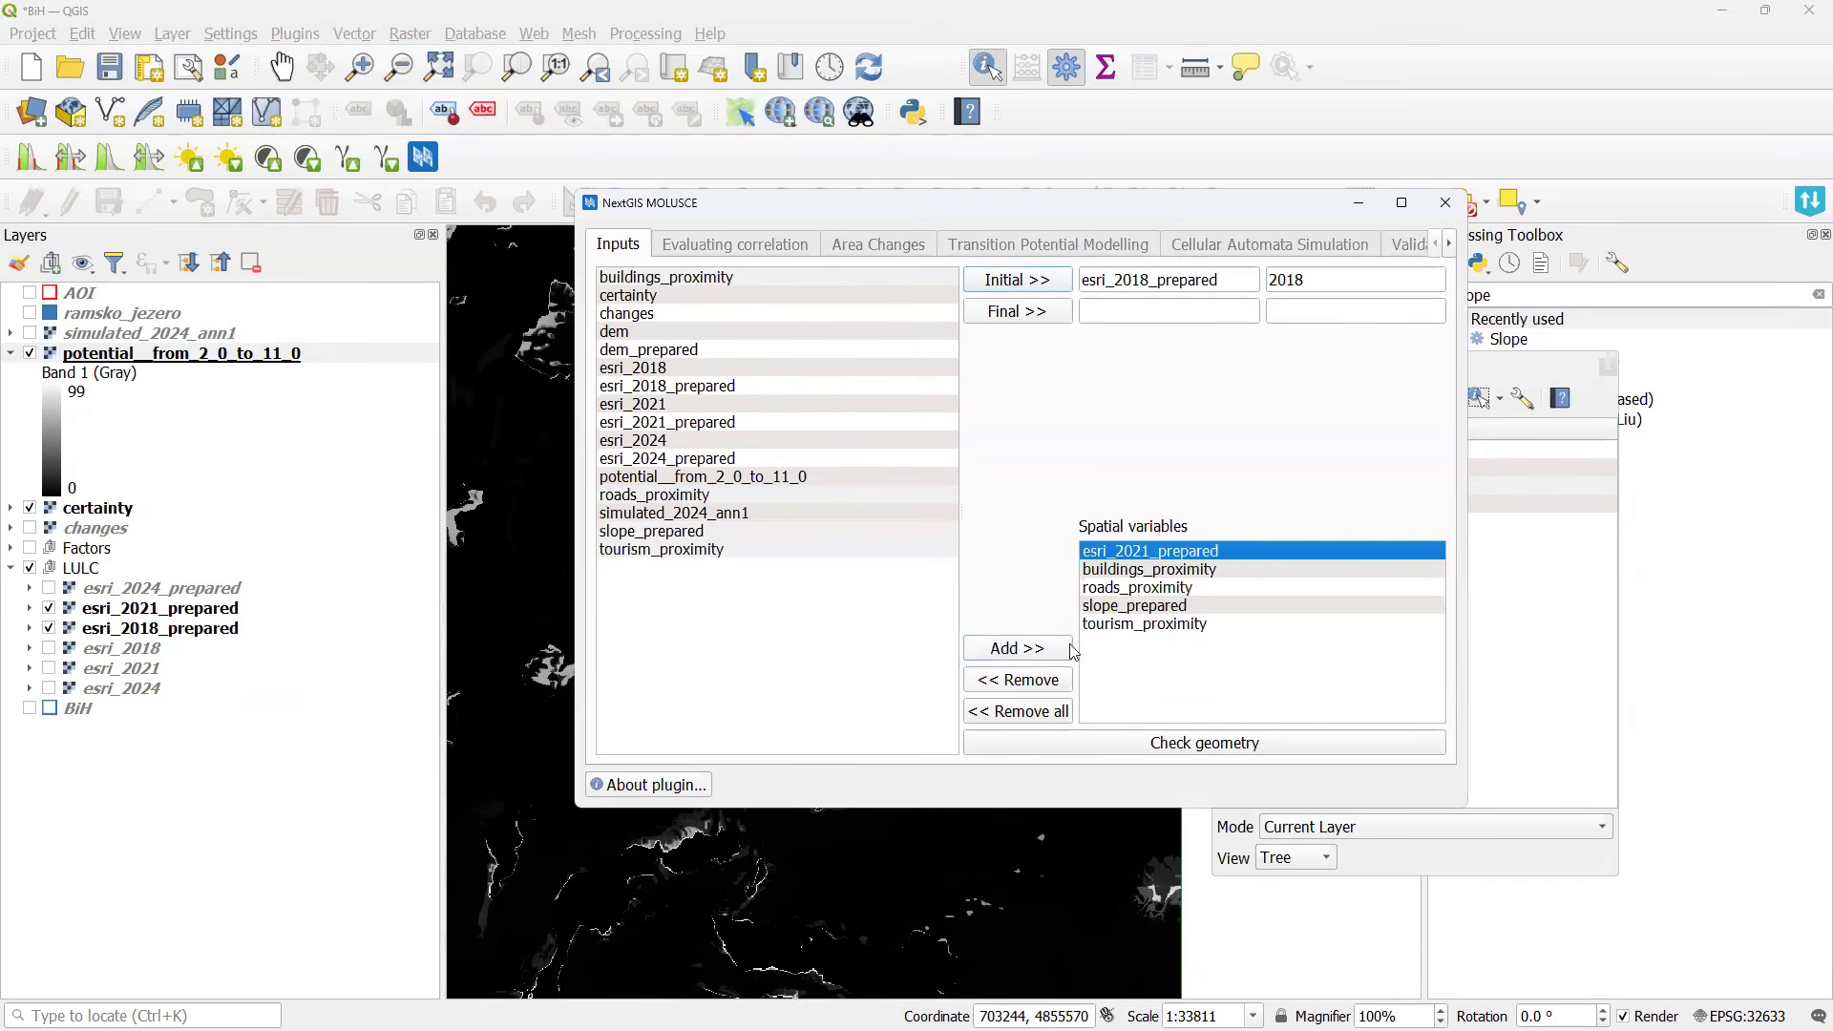
{"action": "key", "text": "Tab"}
{"action": "key", "text": "space"}
Set esri_2021_prepared as the final land cover raster for 2021 and check the geometry of the inputs.
{"action": "left_click", "coordinate": [702, 422]}
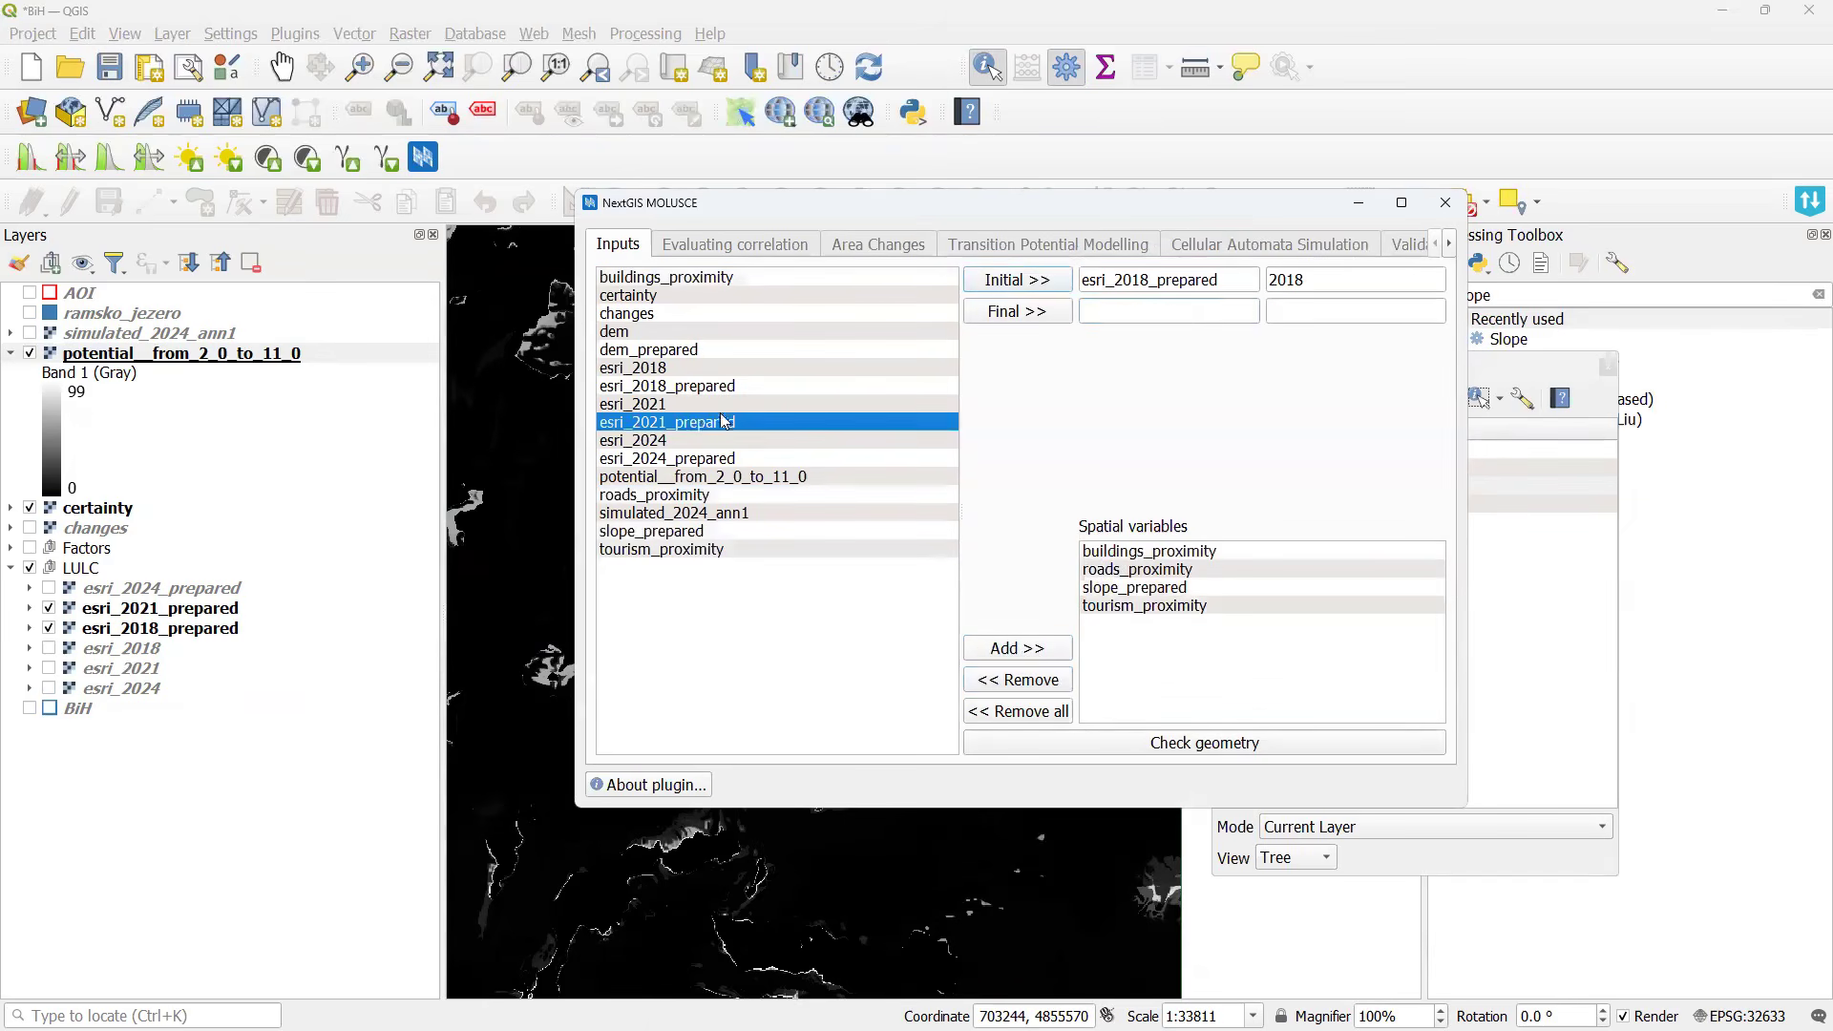
{"action": "left_click", "coordinate": [1014, 312]}
{"action": "left_click", "coordinate": [1142, 744]}
{"action": "left_click", "coordinate": [1151, 538]}
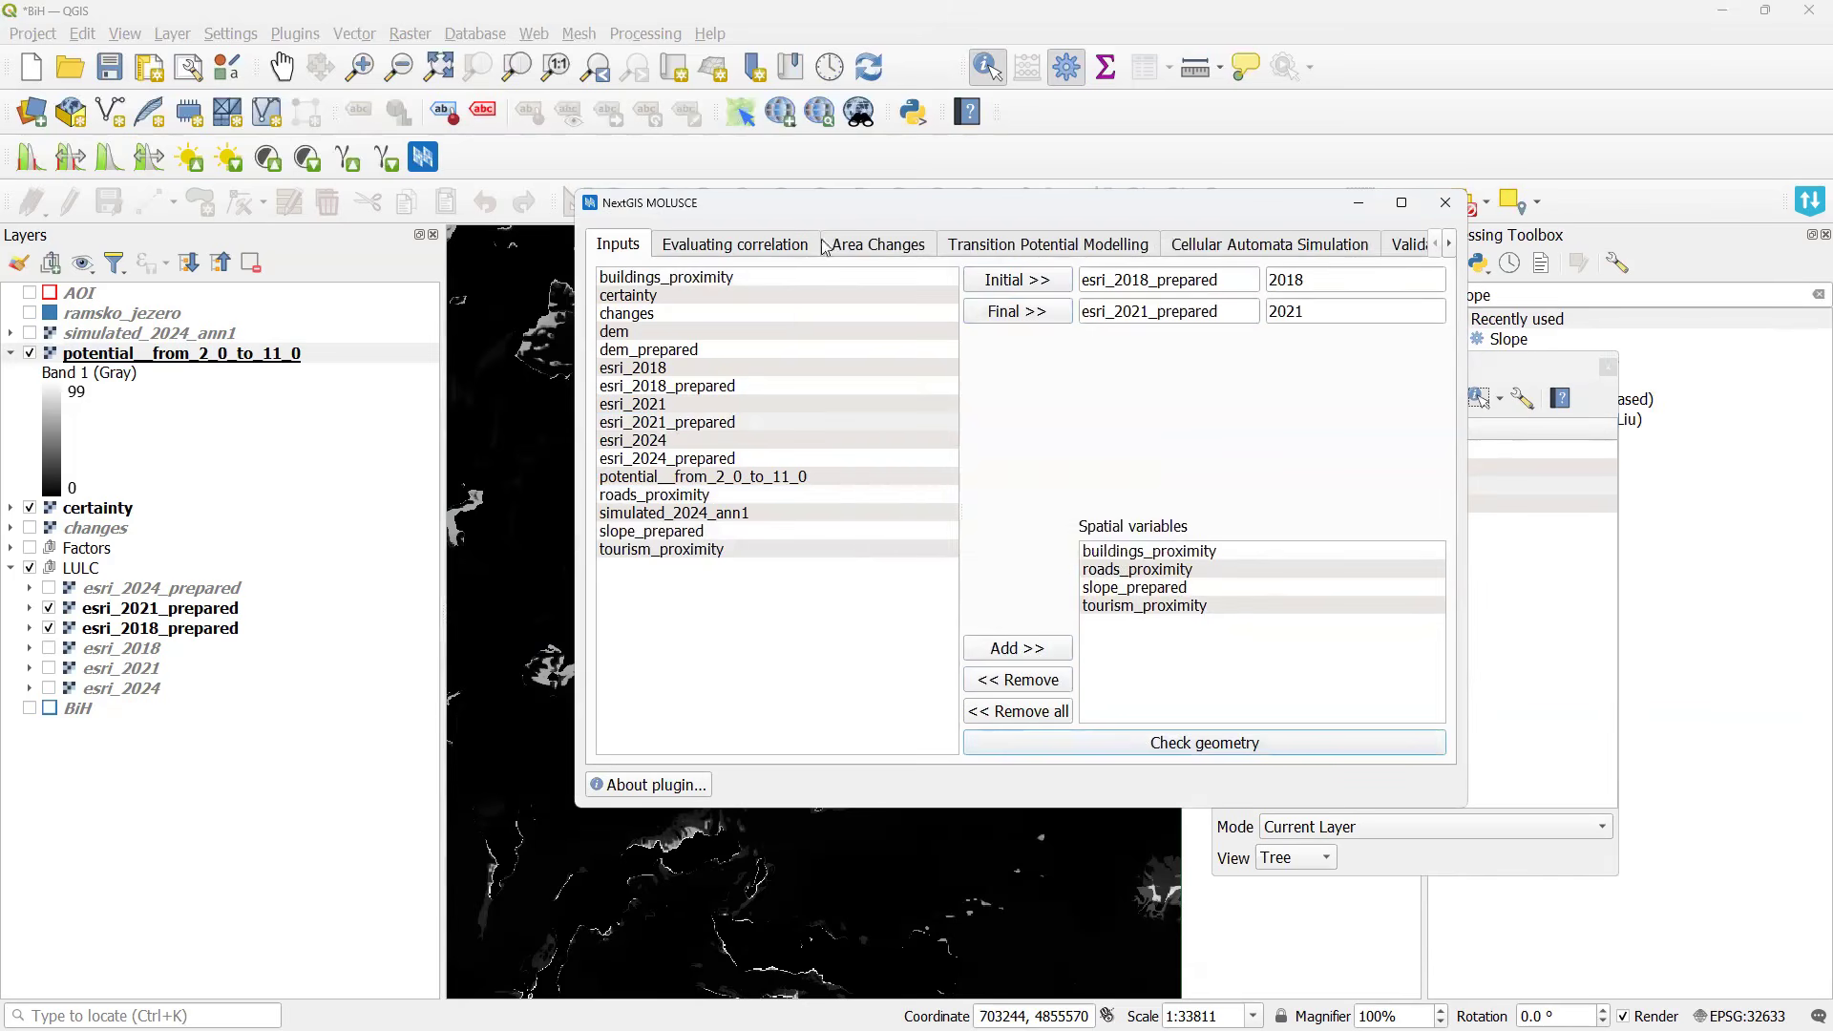
Calculate the class statistics and transition matrix for 2018–2021 and create a changes map saved as changes2 in the process folder.
{"action": "left_click", "coordinate": [844, 248]}
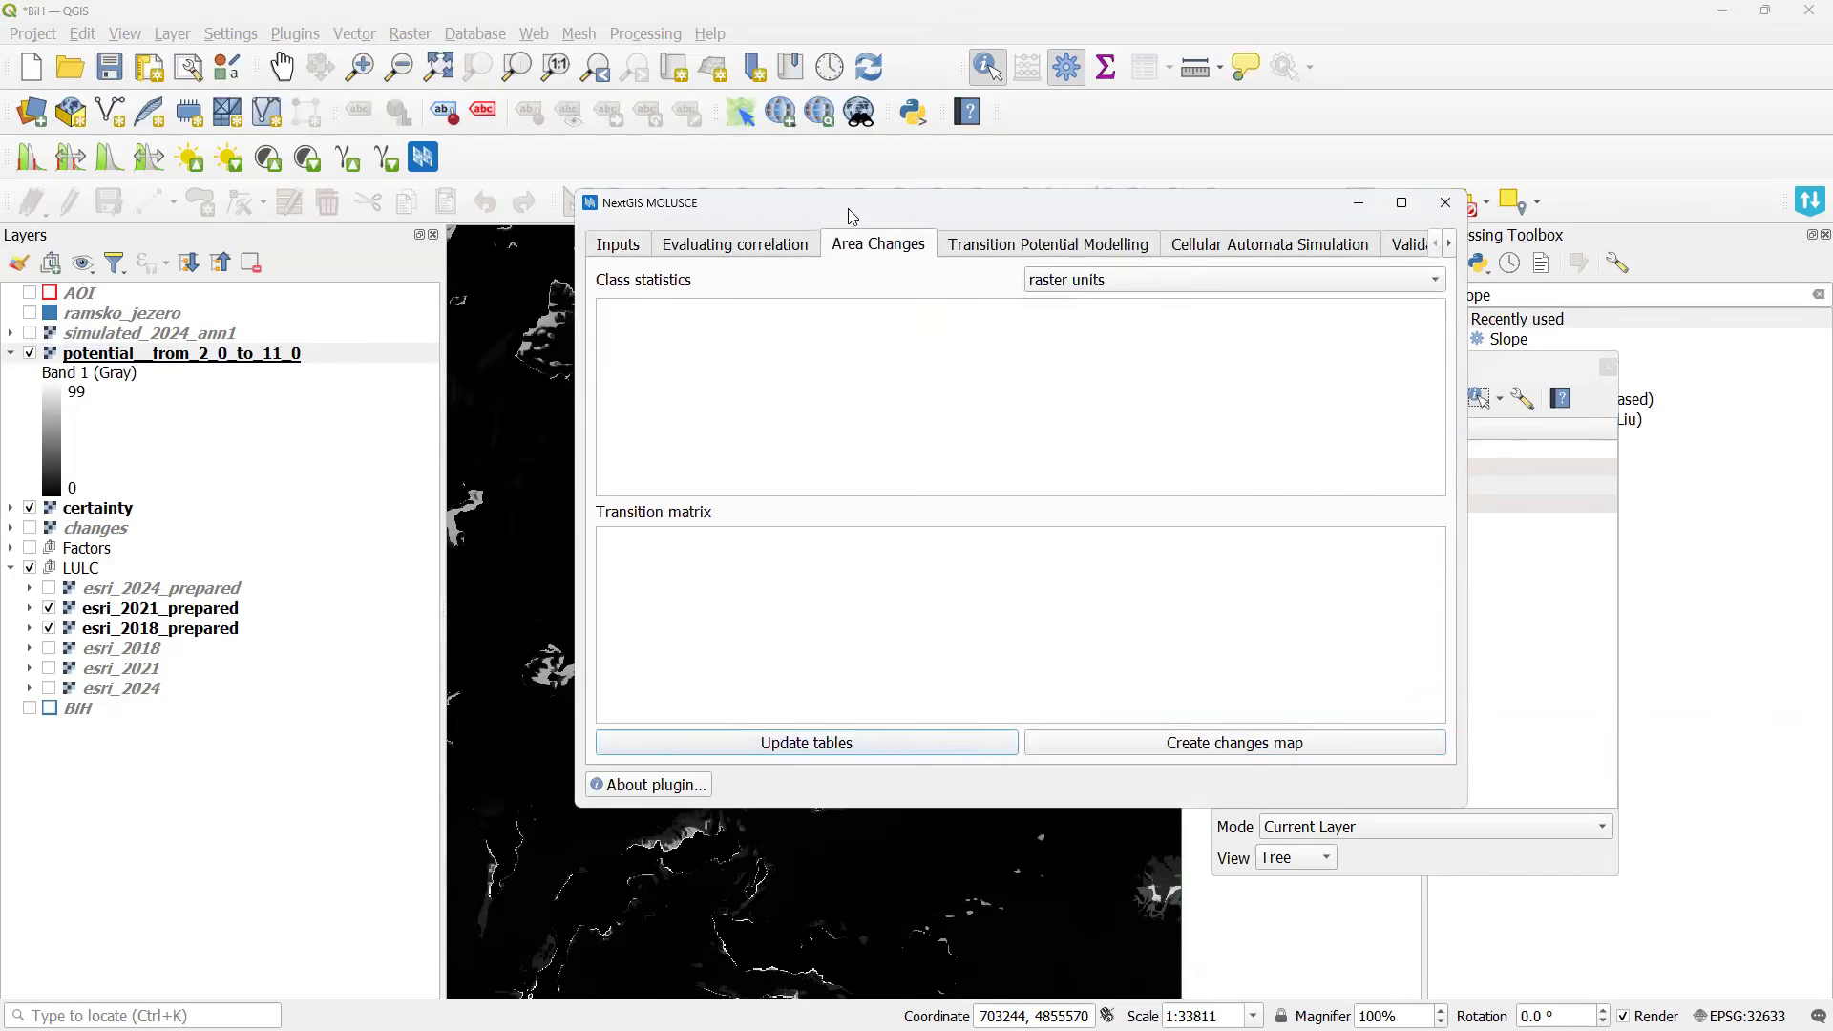
{"action": "left_click", "coordinate": [822, 741]}
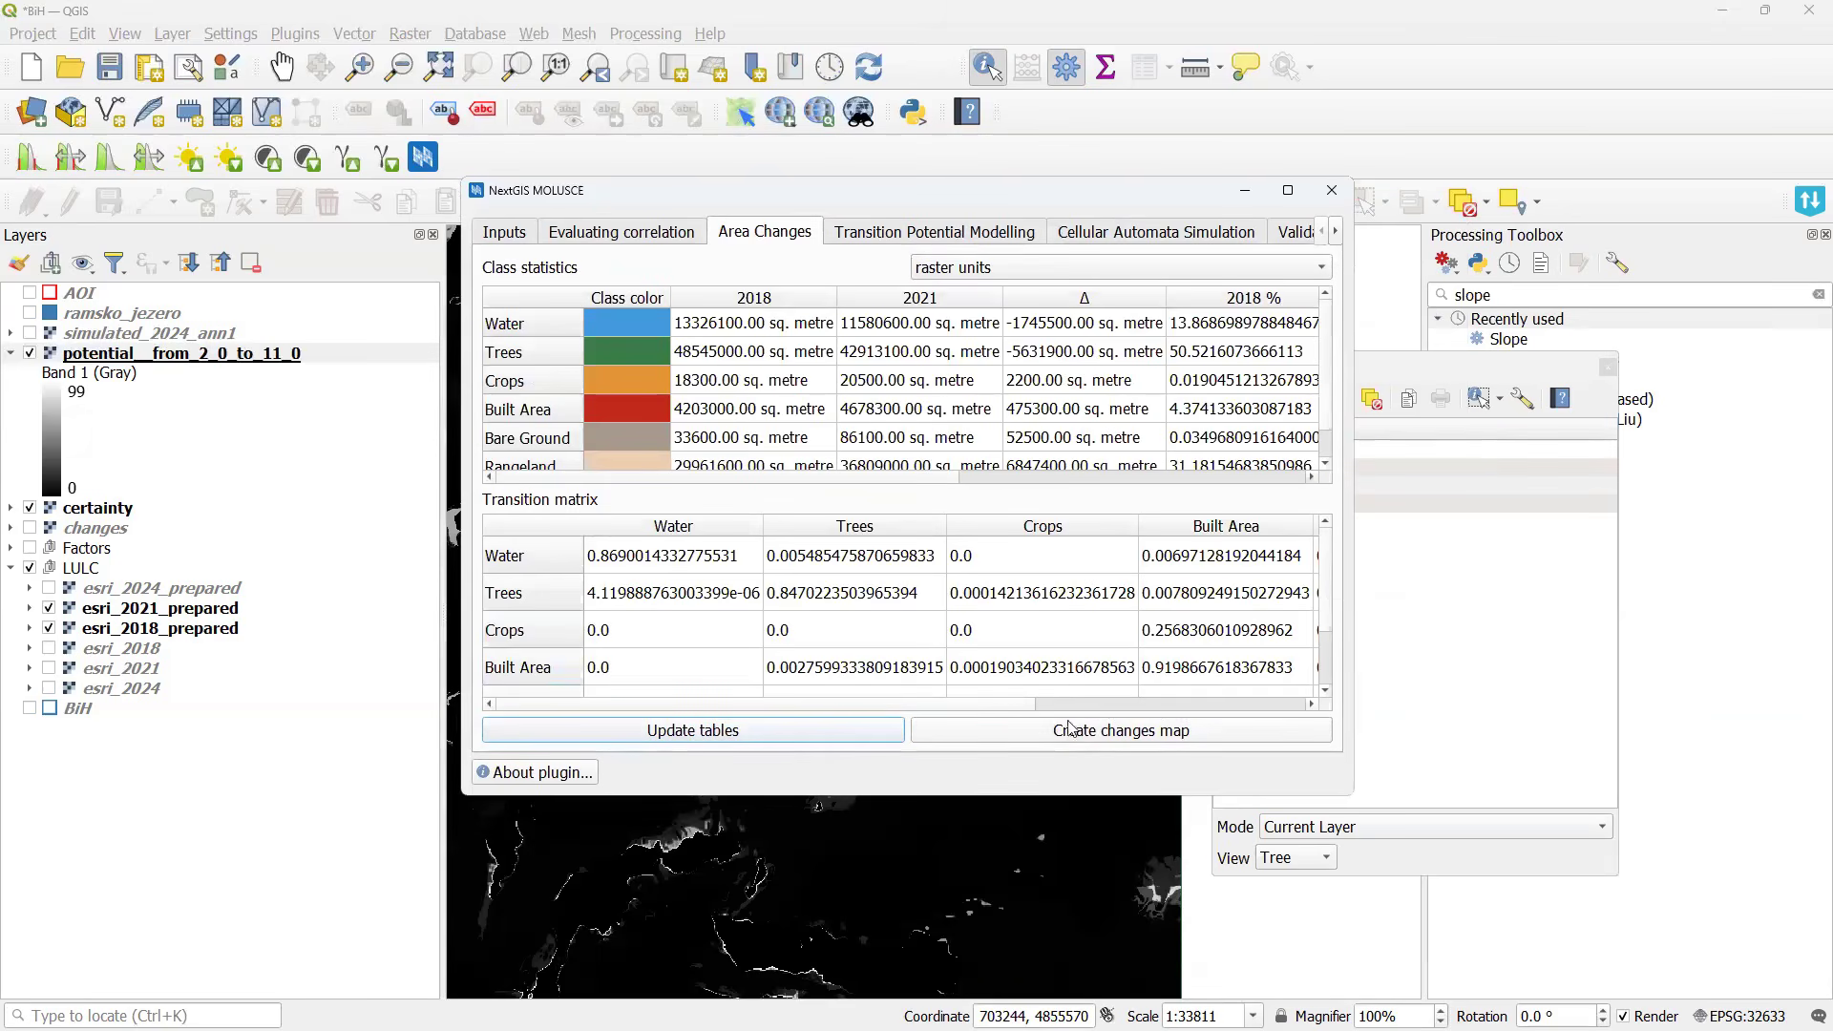
{"action": "left_click", "coordinate": [1069, 729]}
{"action": "type", "text": "chan"}
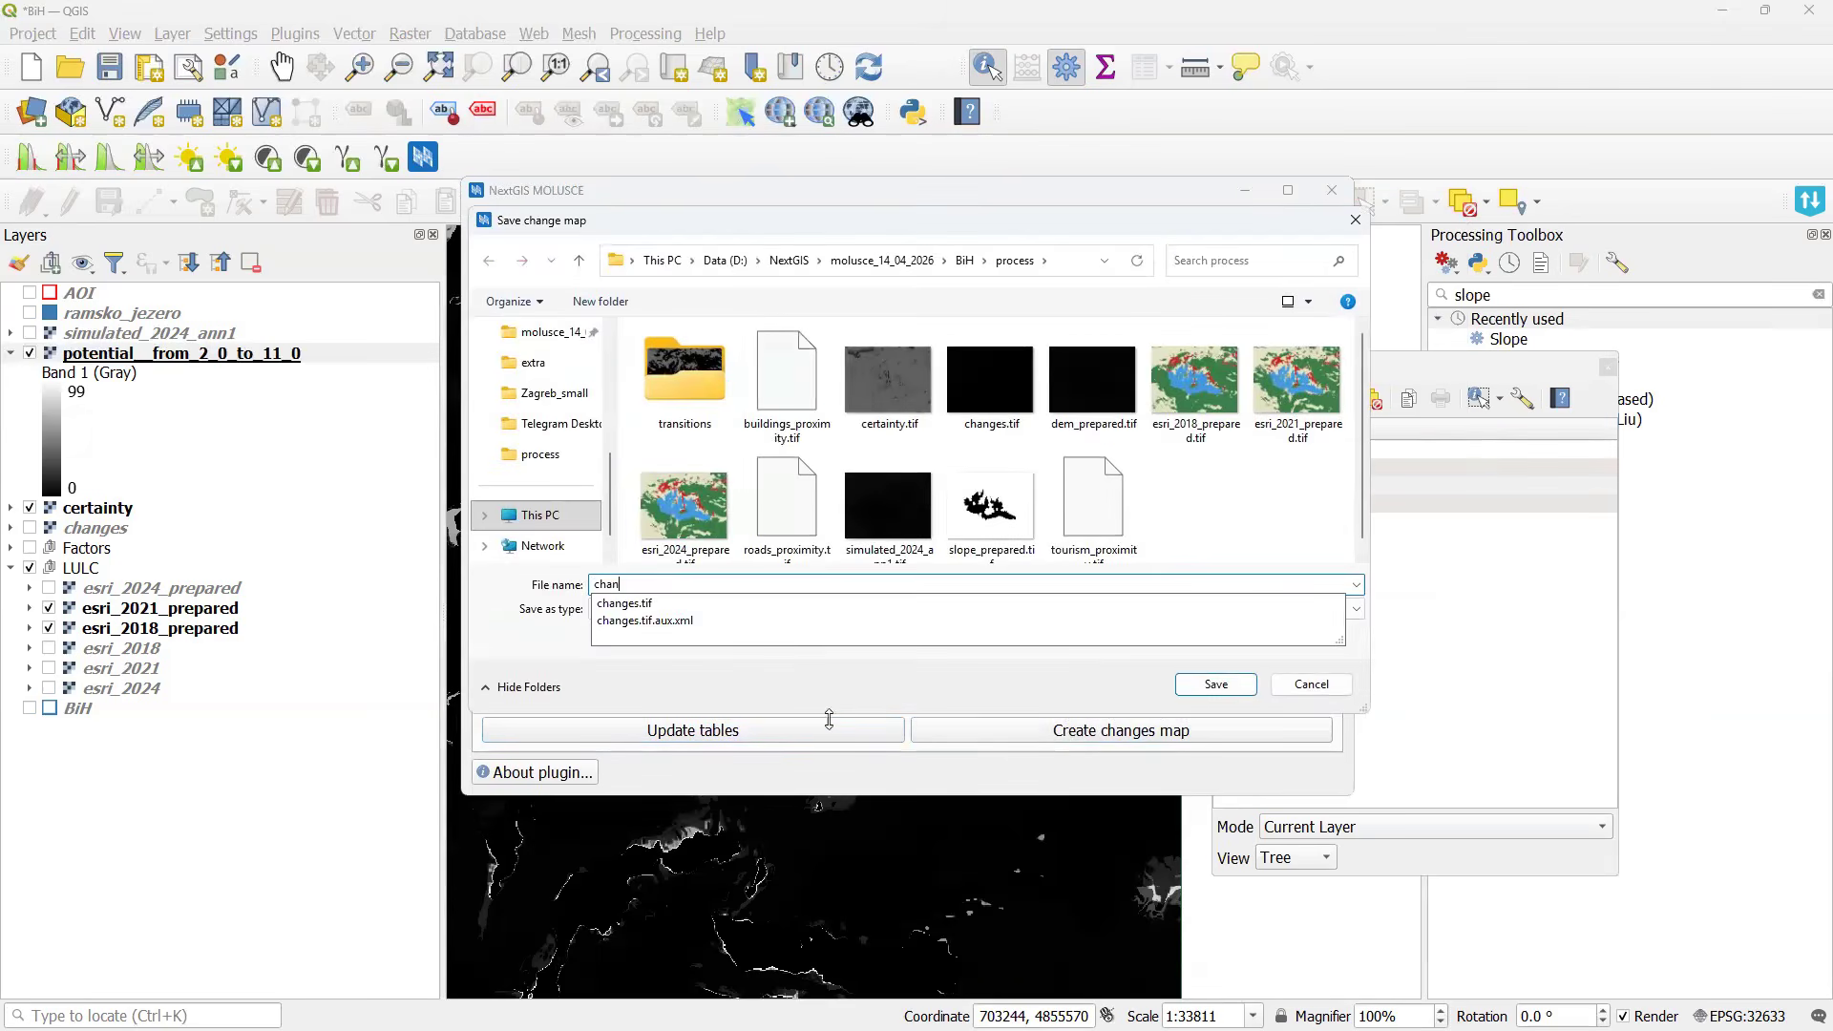
{"action": "type", "text": "ges"}
{"action": "key", "text": "Return"}
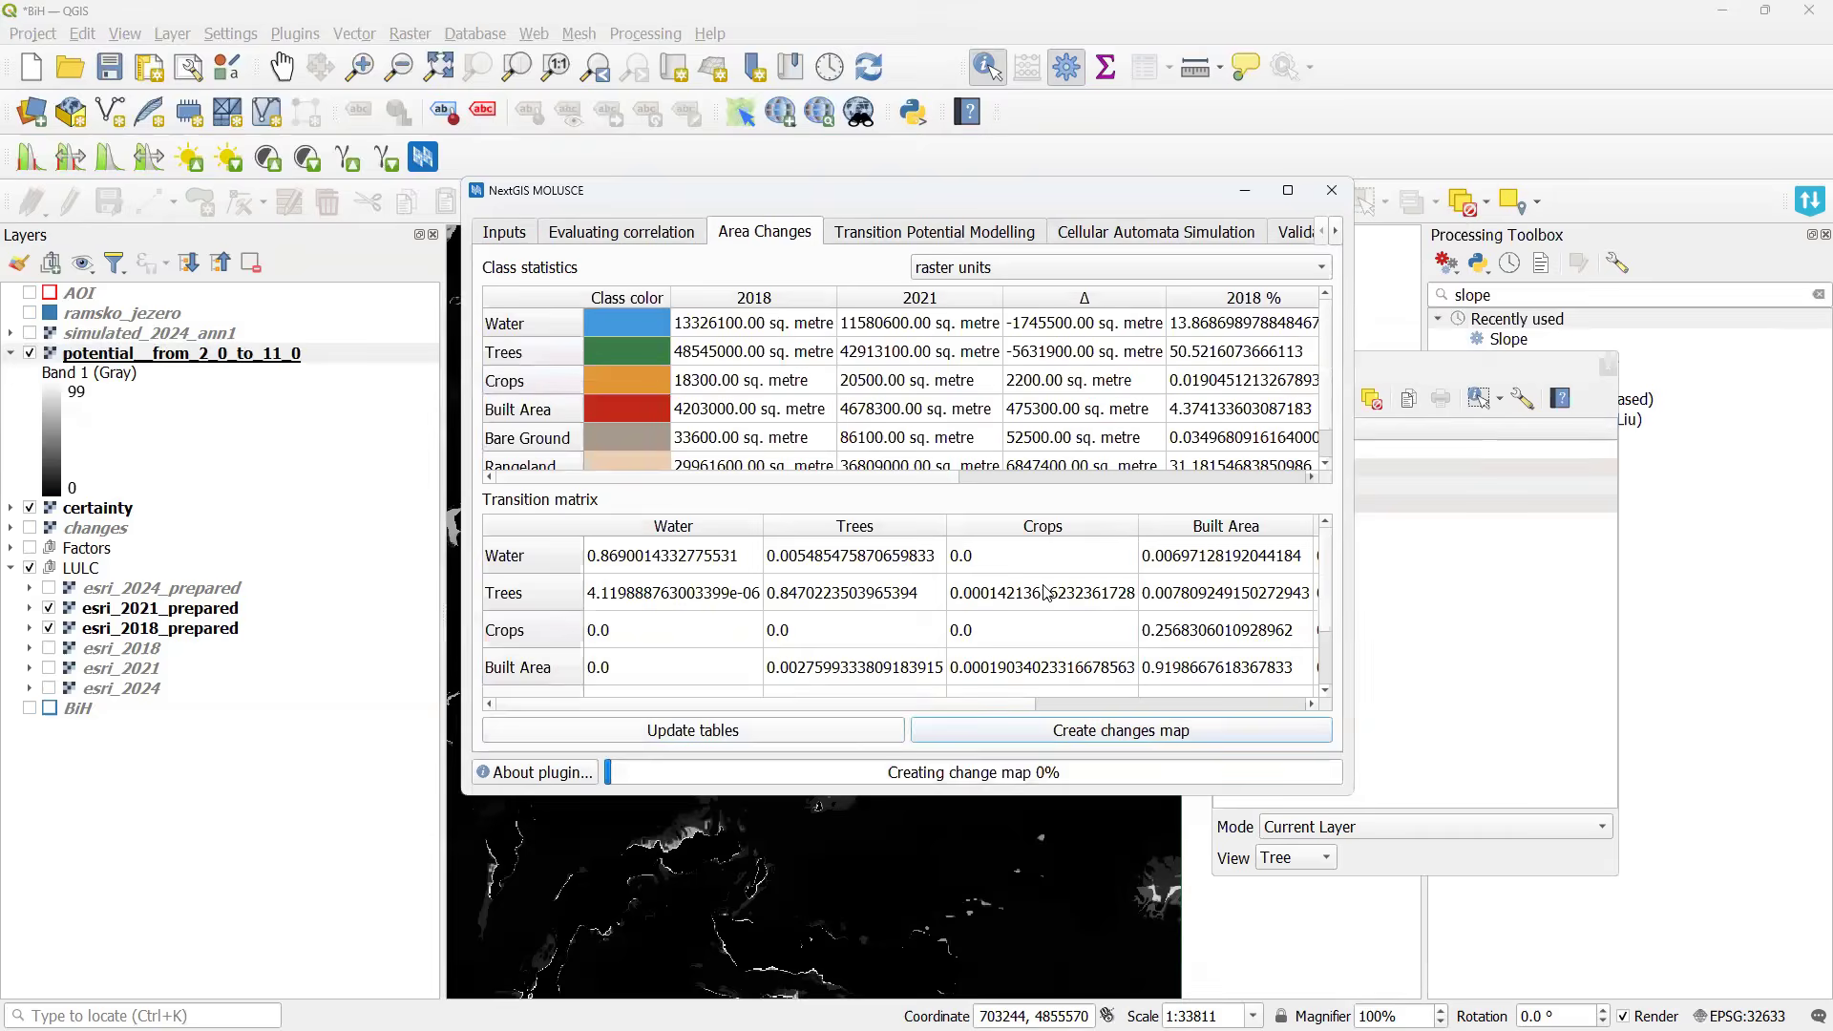
Load the saved neural network model ann_1.molusce as the transition potential model.
{"action": "left_click", "coordinate": [884, 239]}
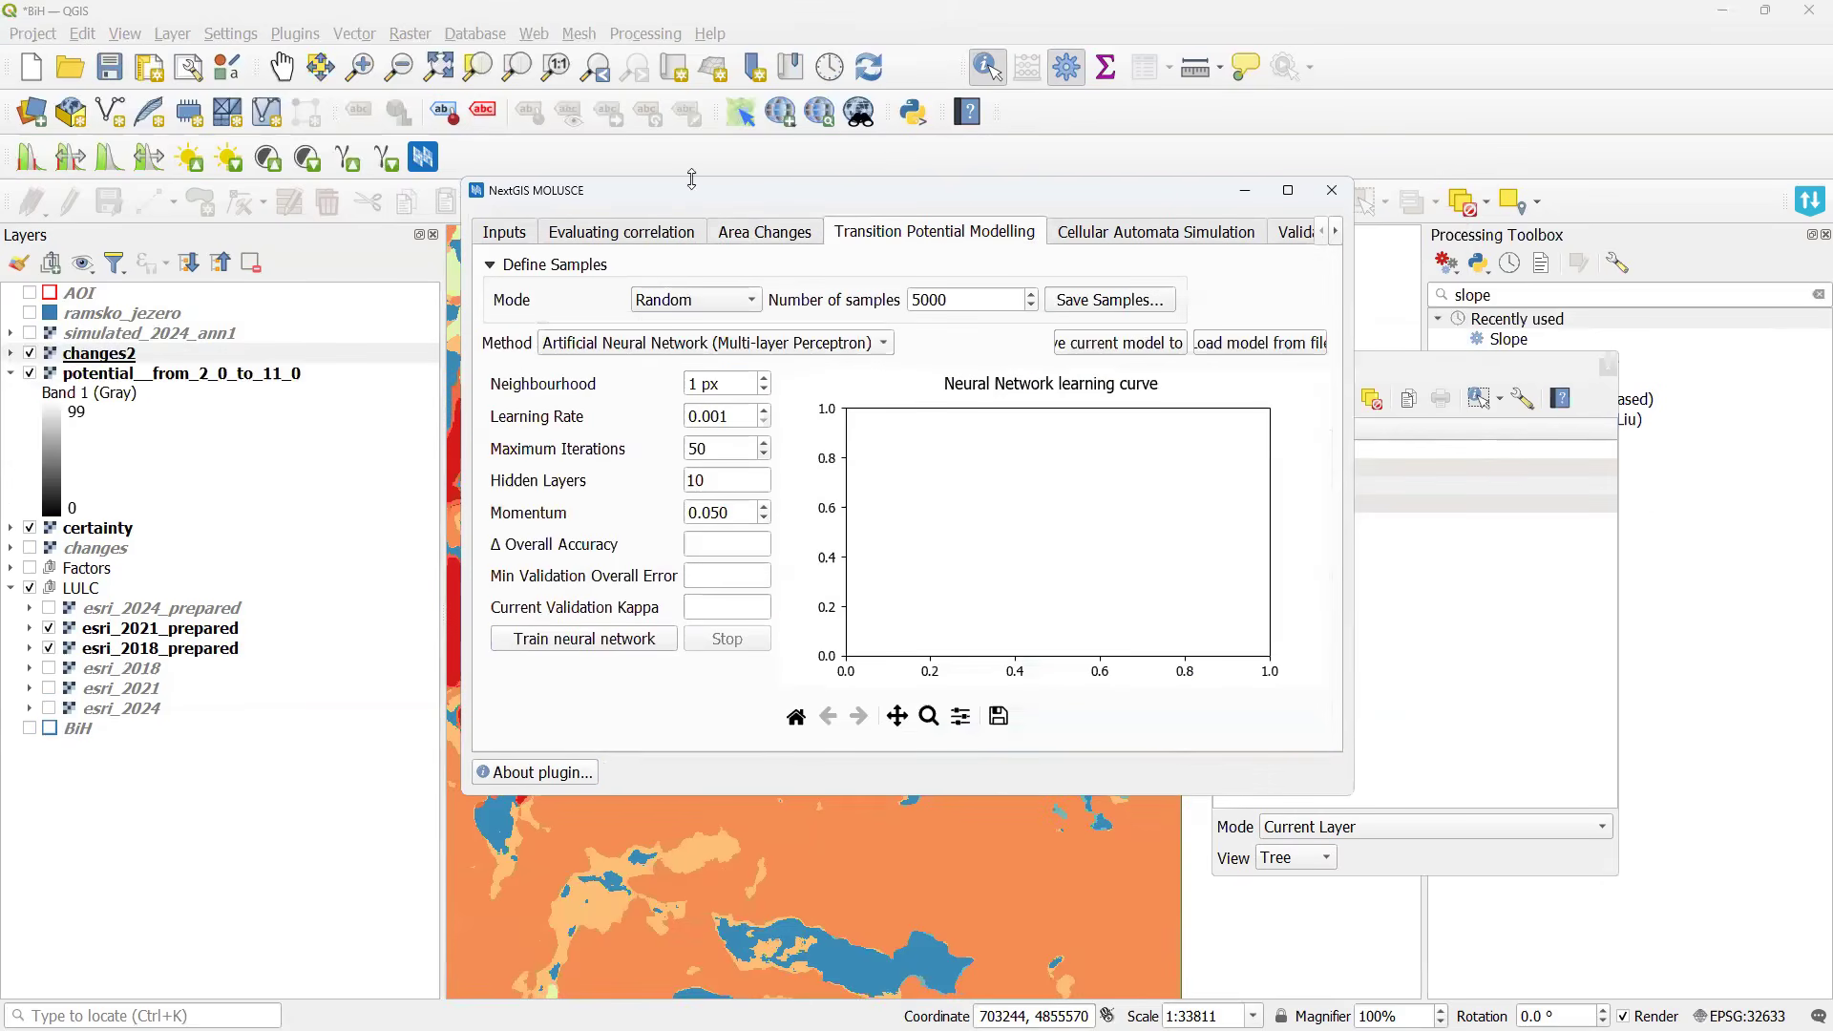
{"action": "left_click", "coordinate": [1270, 347]}
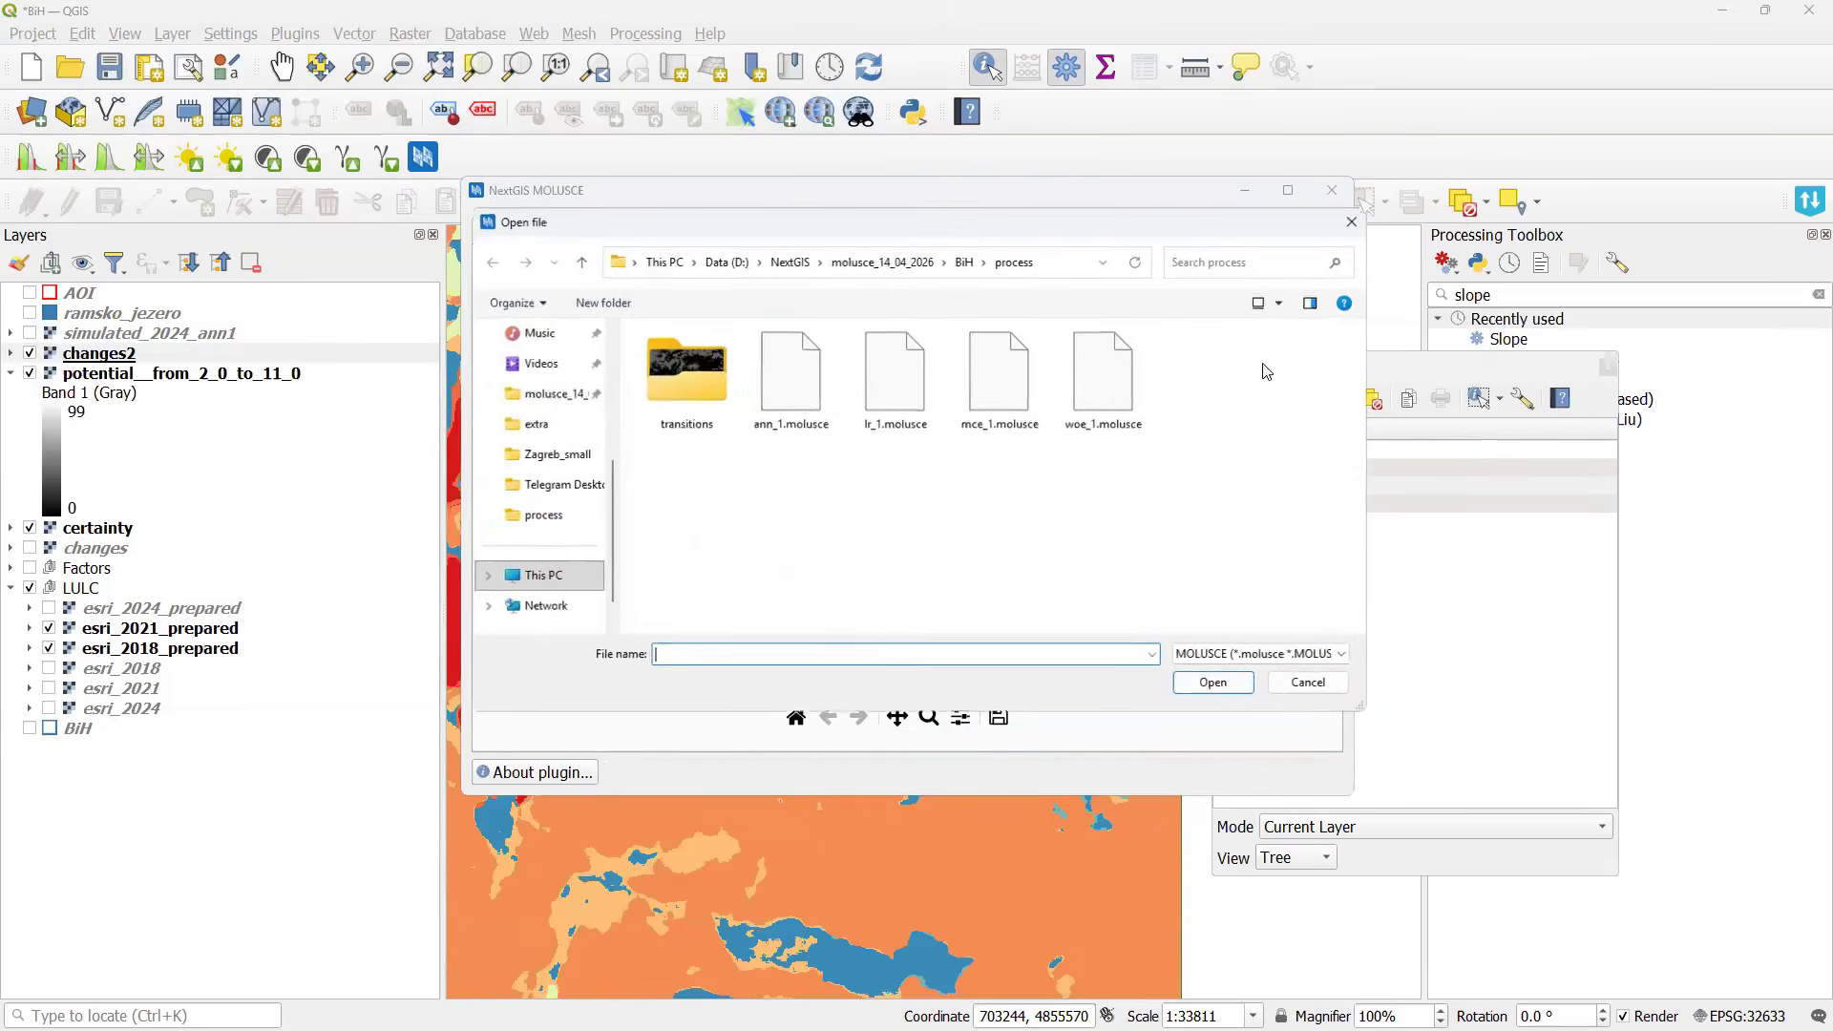
{"action": "double_click", "coordinate": [800, 407]}
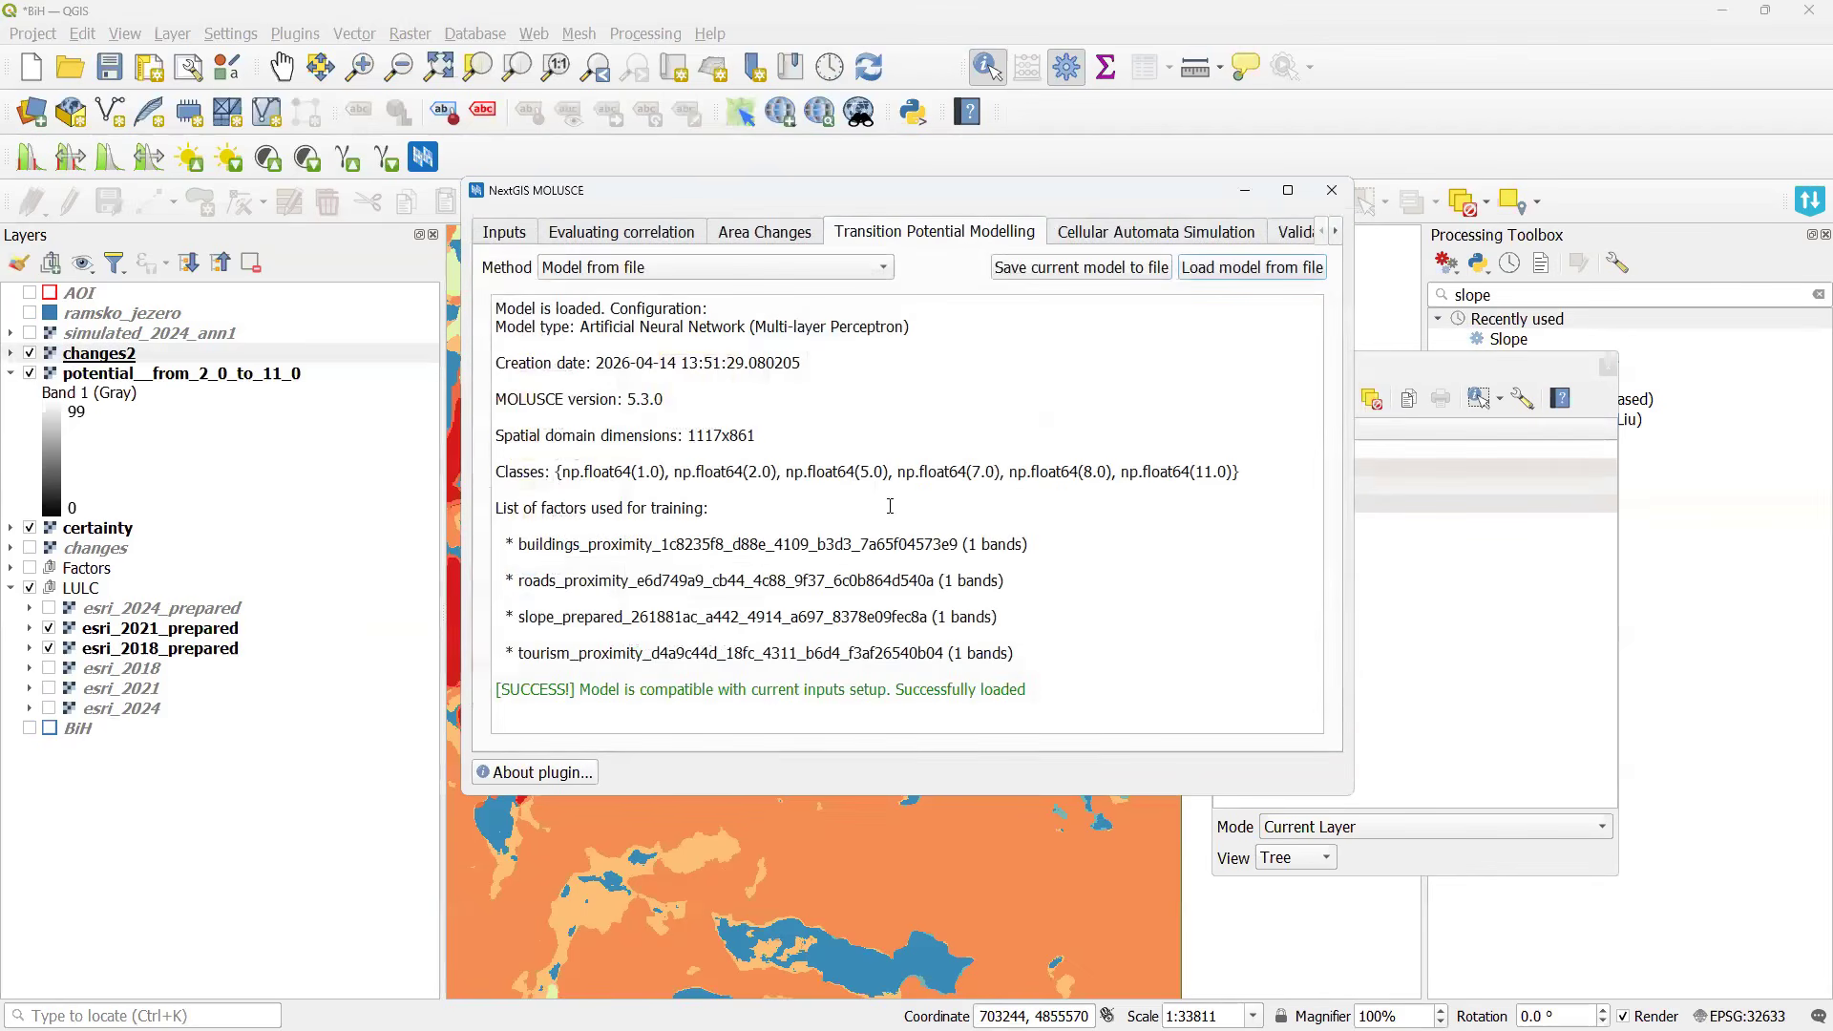
Run the cellular automata simulation without the certainty function, saving the simulation result as simulated_2024_ann1_v2.tif in the process folder.
{"action": "left_click", "coordinate": [1167, 234]}
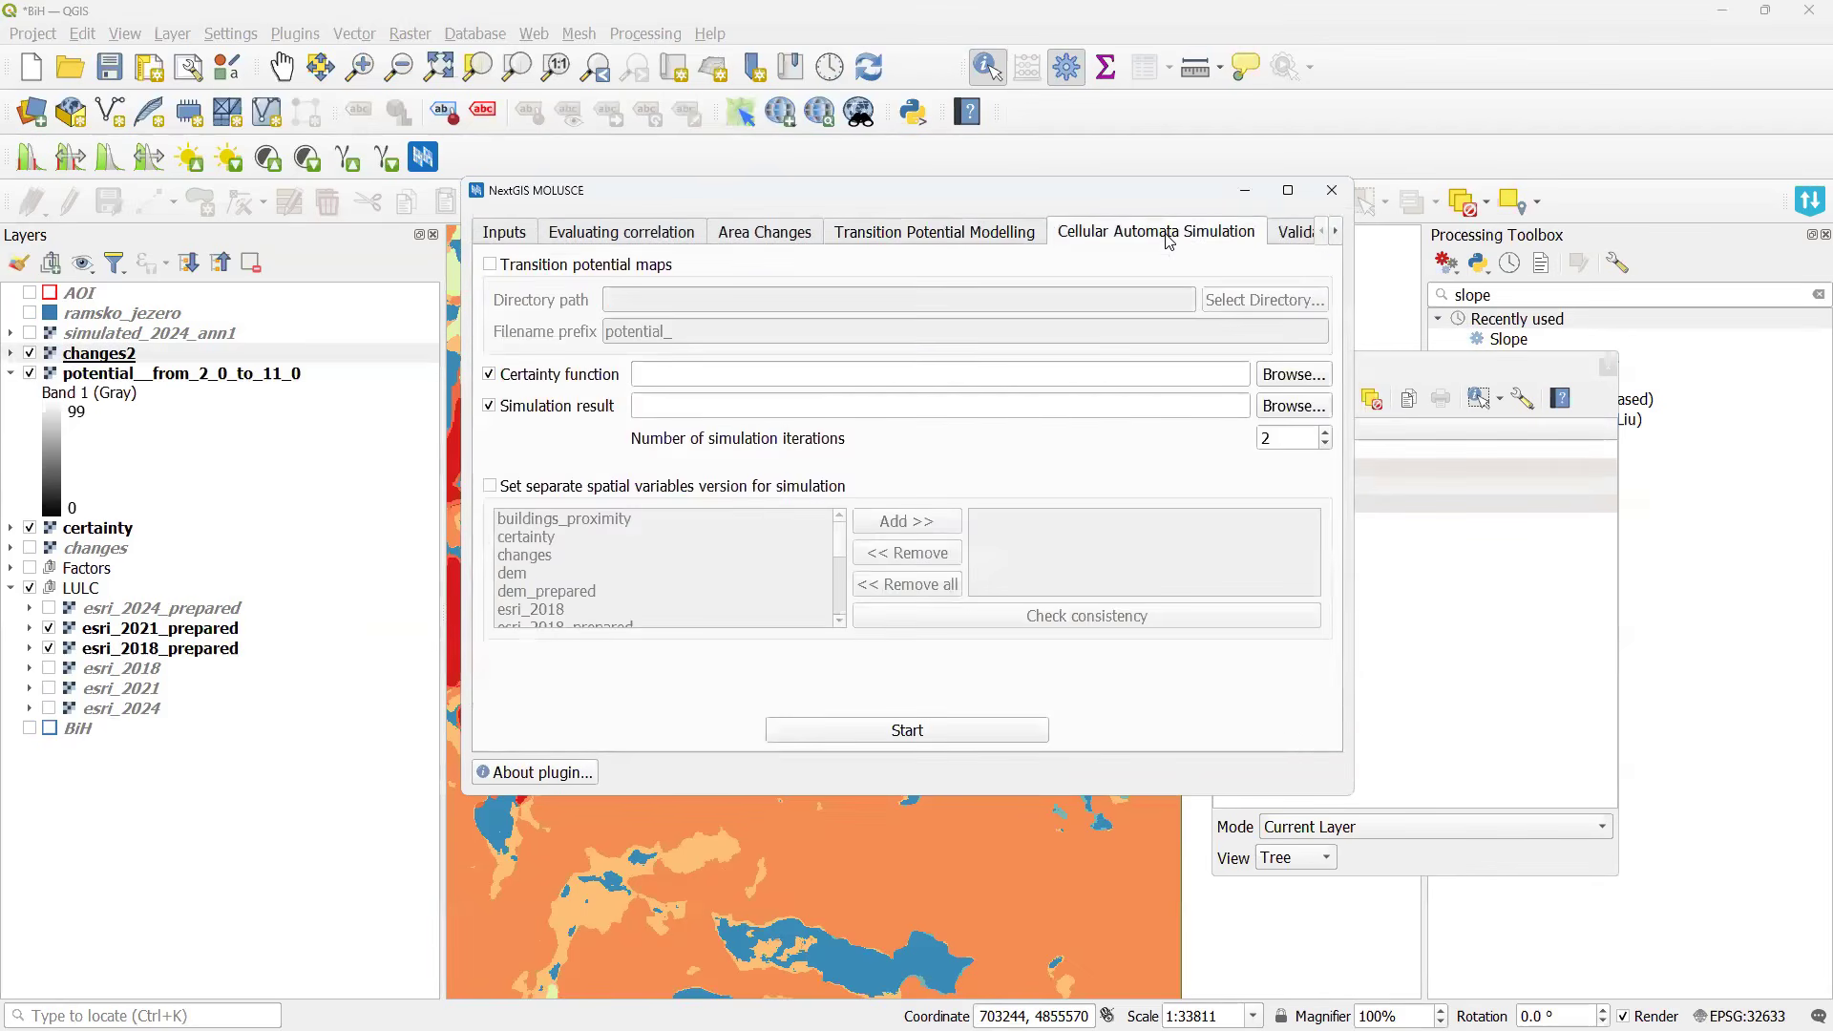
{"action": "left_click", "coordinate": [489, 373]}
{"action": "left_click", "coordinate": [669, 407]}
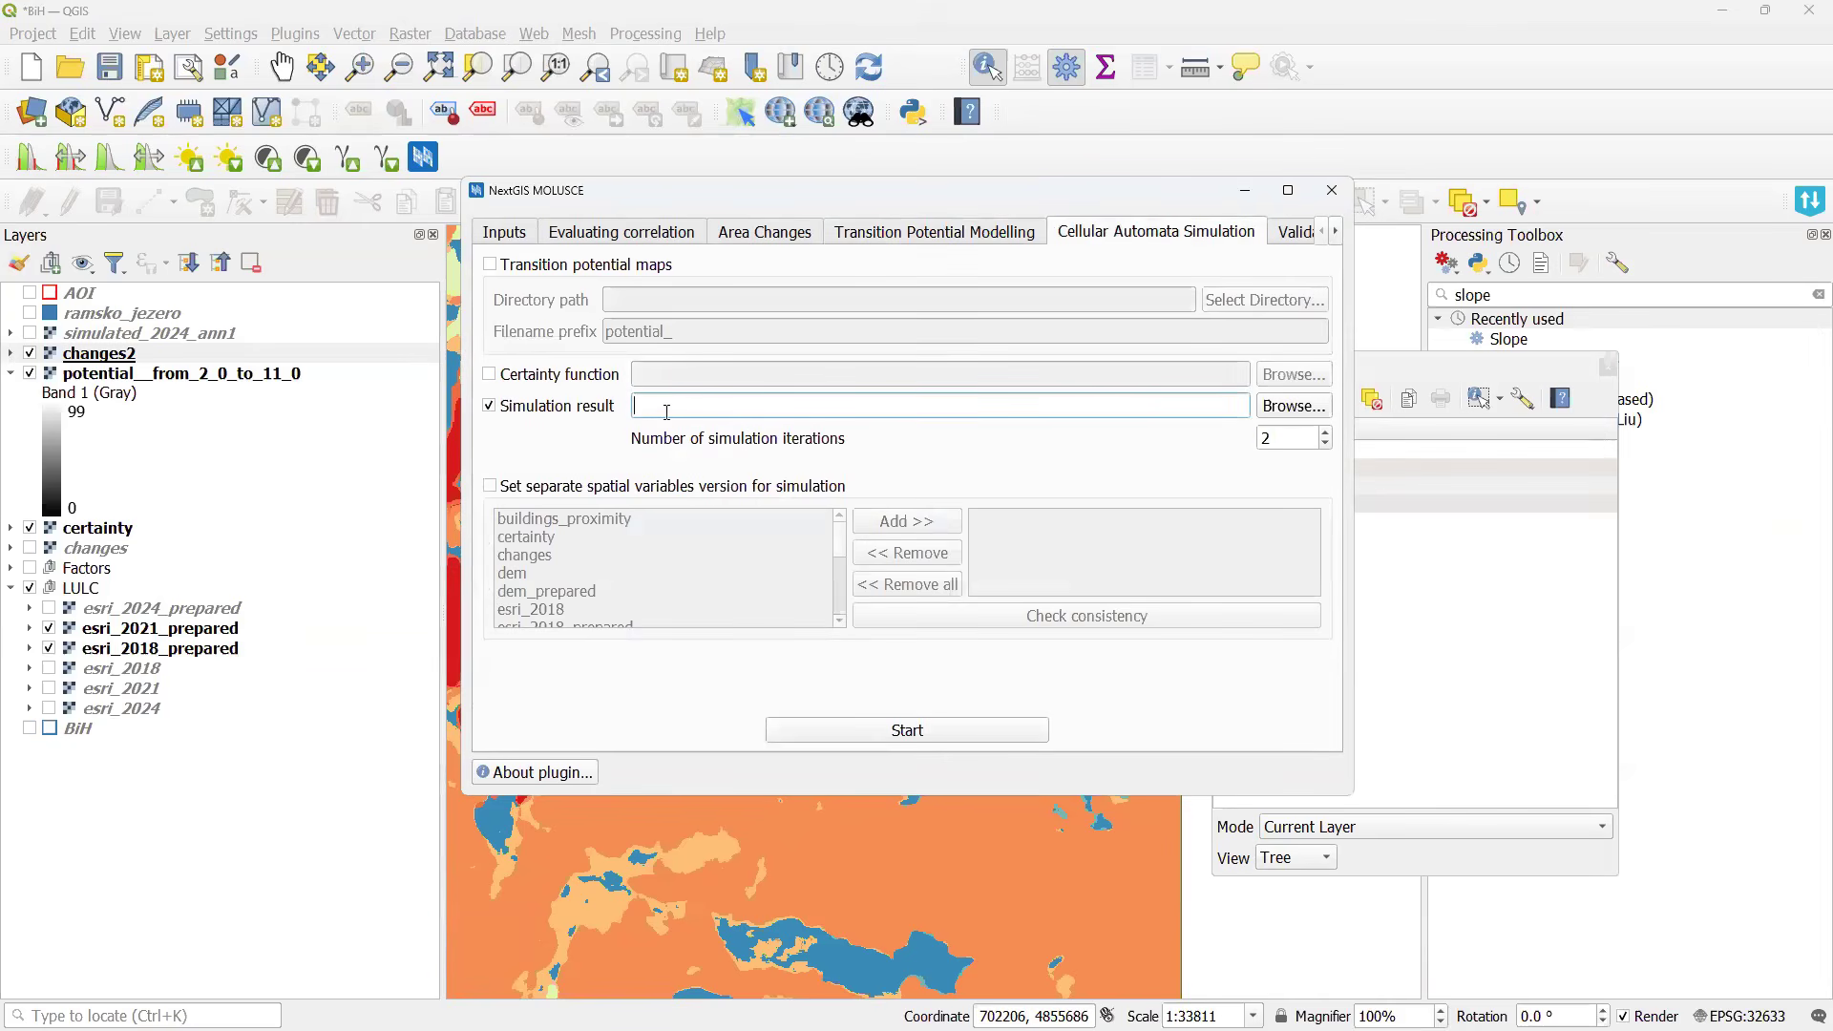
{"action": "left_click", "coordinate": [1320, 413]}
{"action": "type", "text": "sim"}
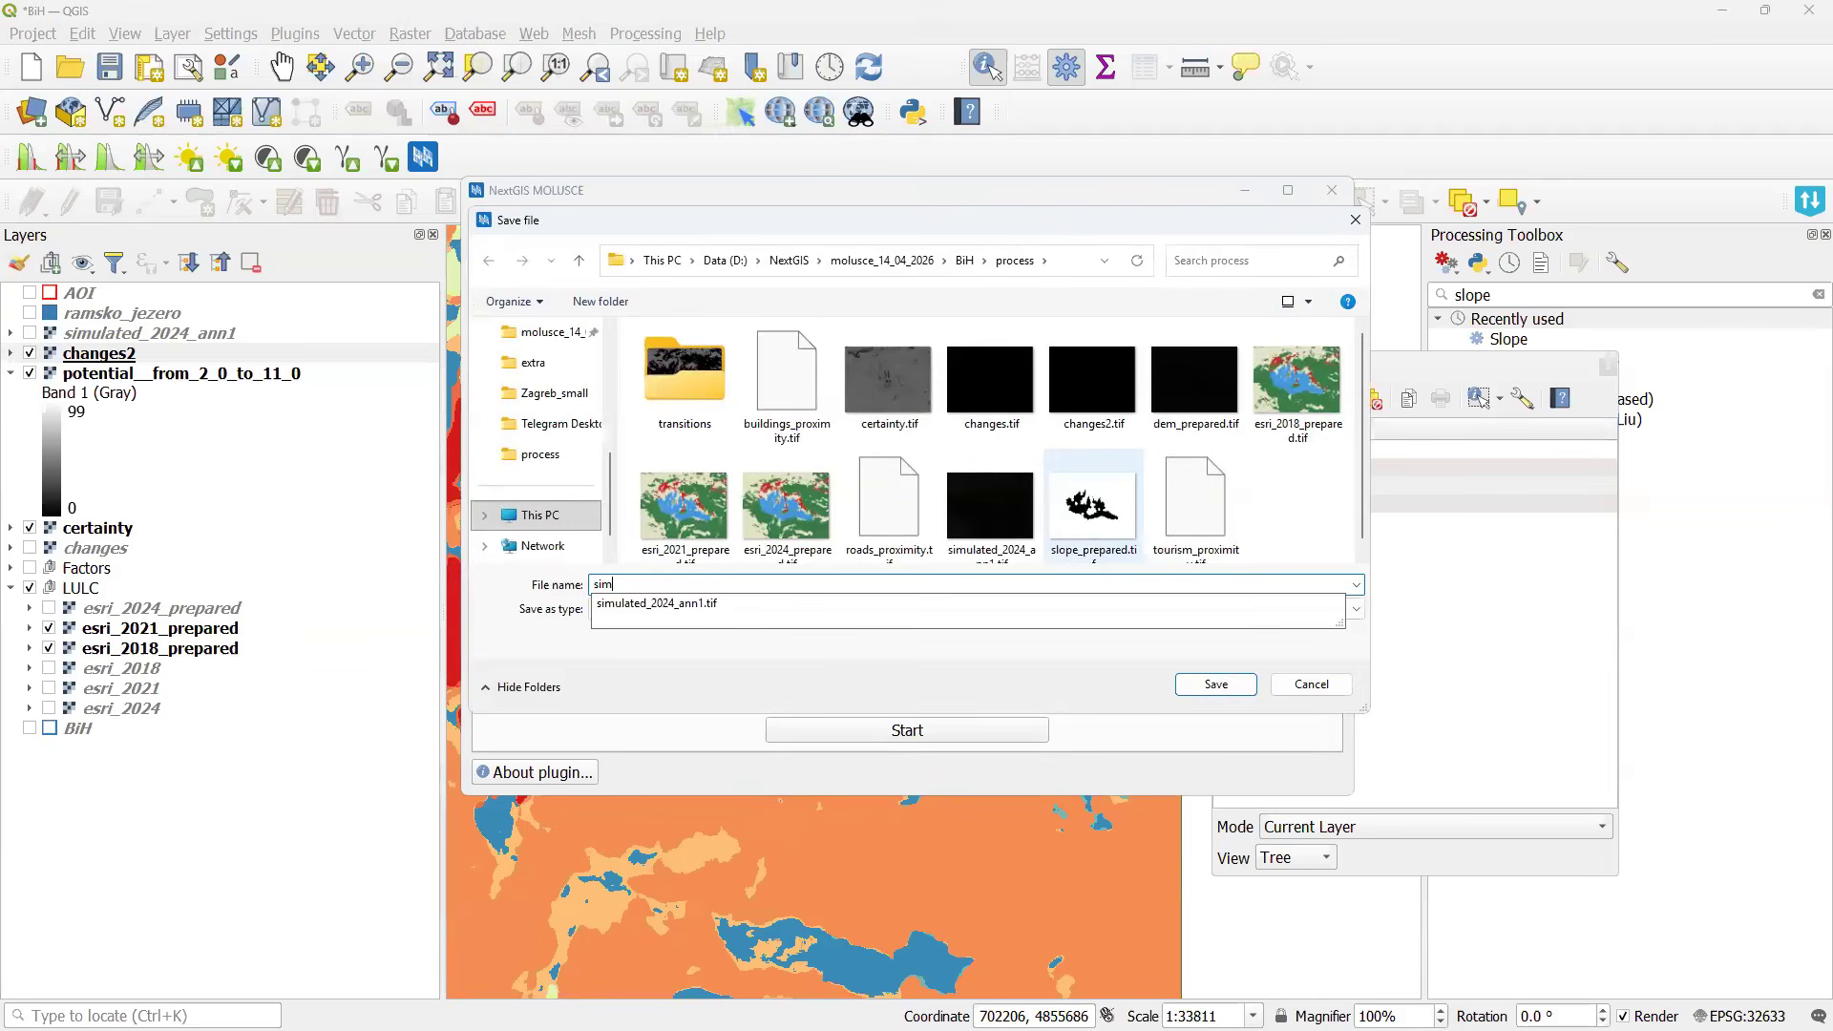
{"action": "key", "text": "Down"}
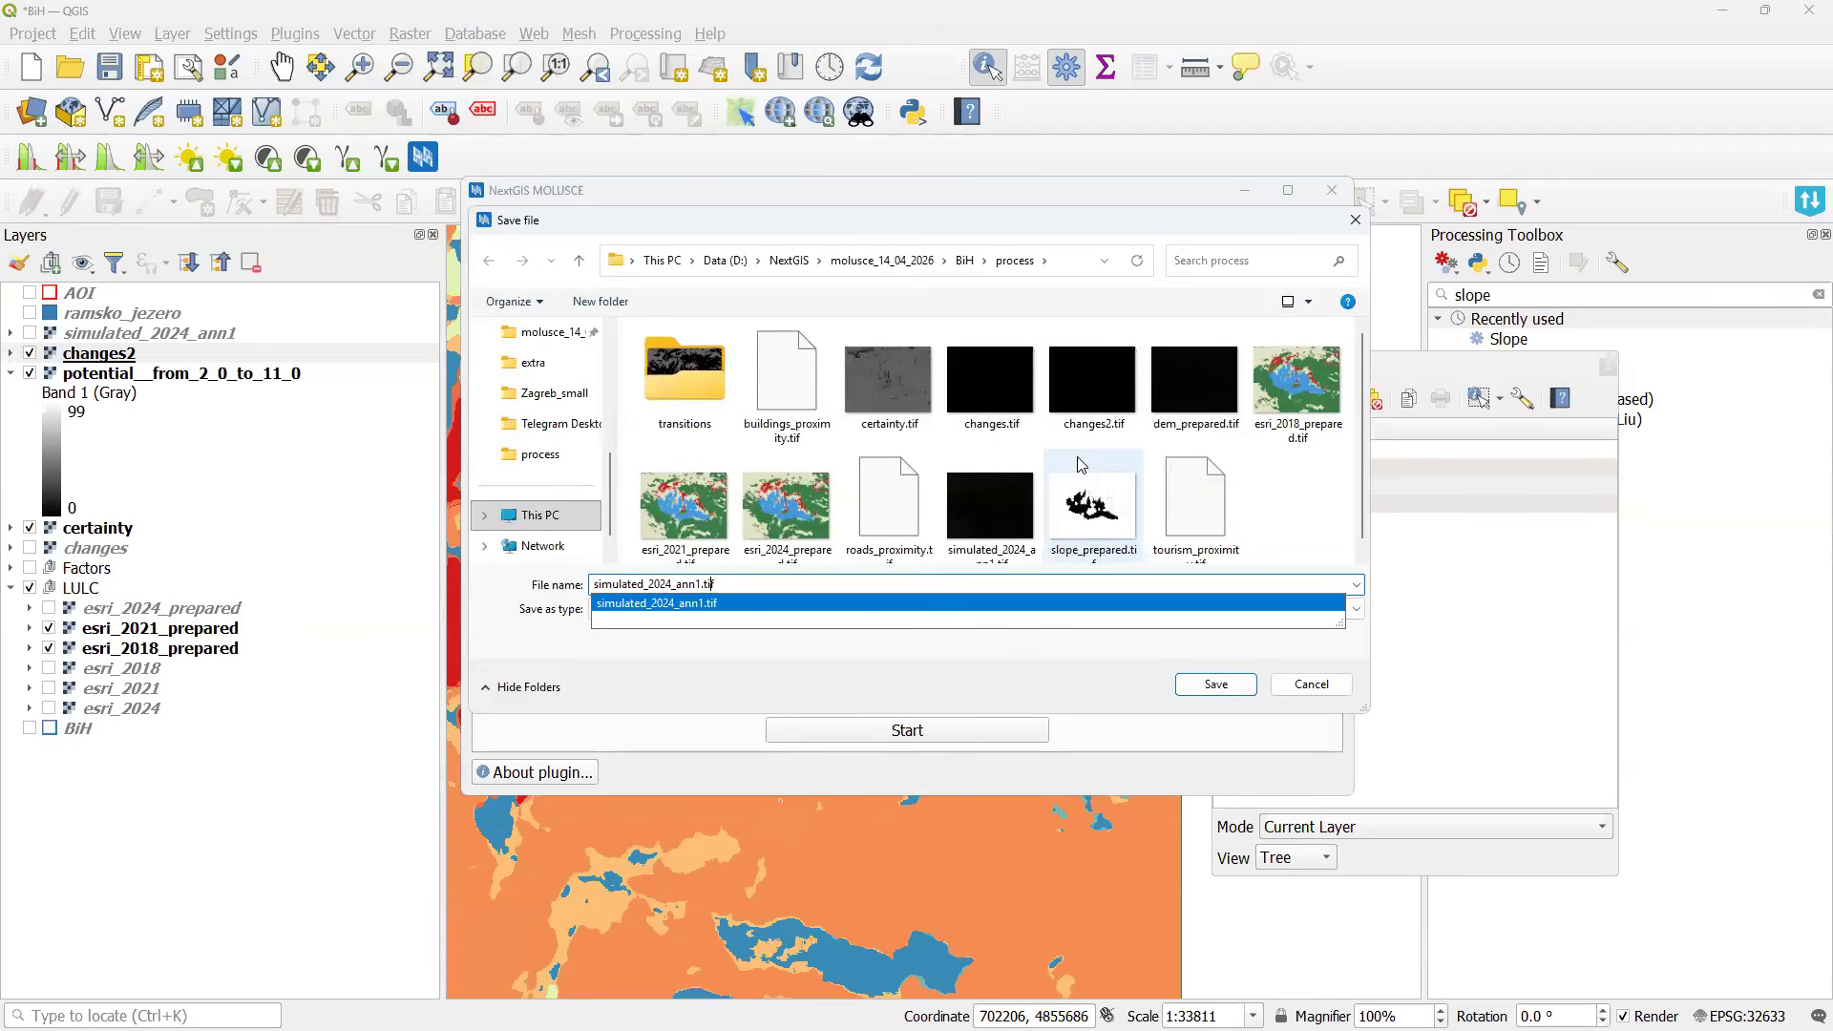
{"action": "key", "text": "Escape"}
{"action": "key", "text": "Left"}
{"action": "key", "text": "Left"}
{"action": "key", "text": "Left"}
{"action": "key", "text": "Left"}
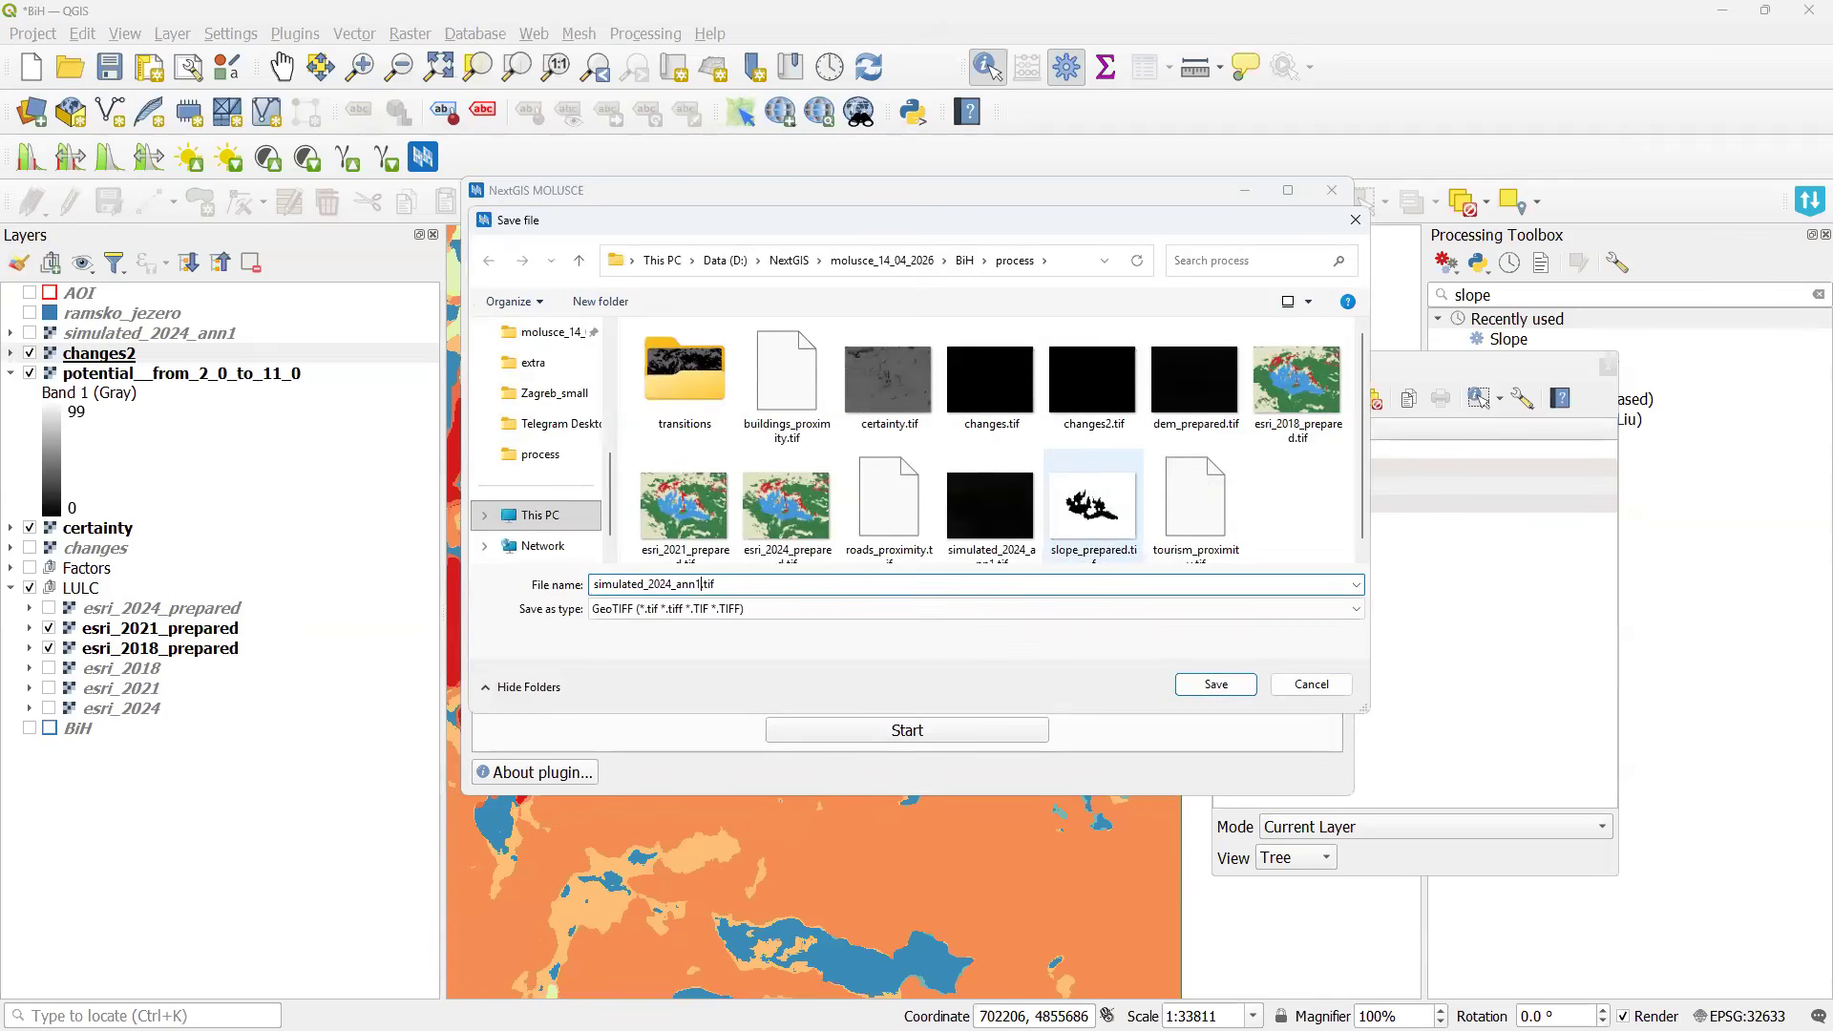
{"action": "type", "text": "_v2"}
{"action": "left_click", "coordinate": [1216, 685]}
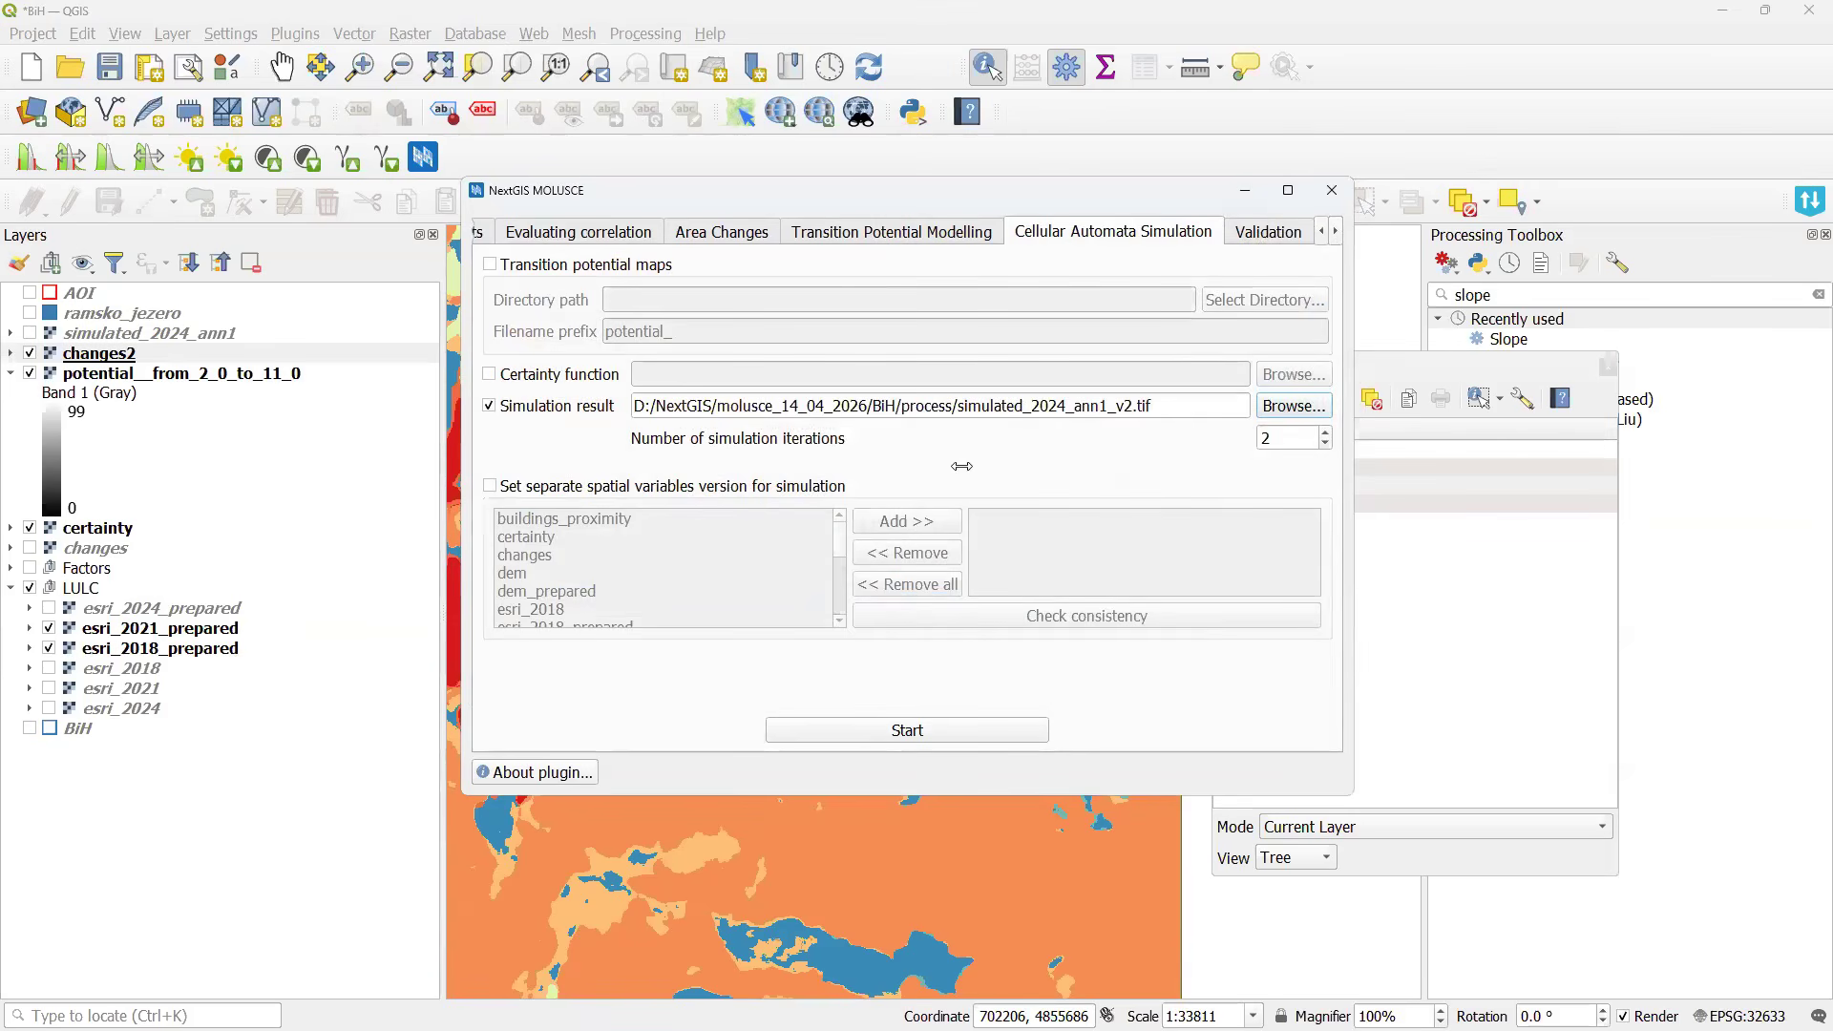
{"action": "left_click", "coordinate": [925, 737]}
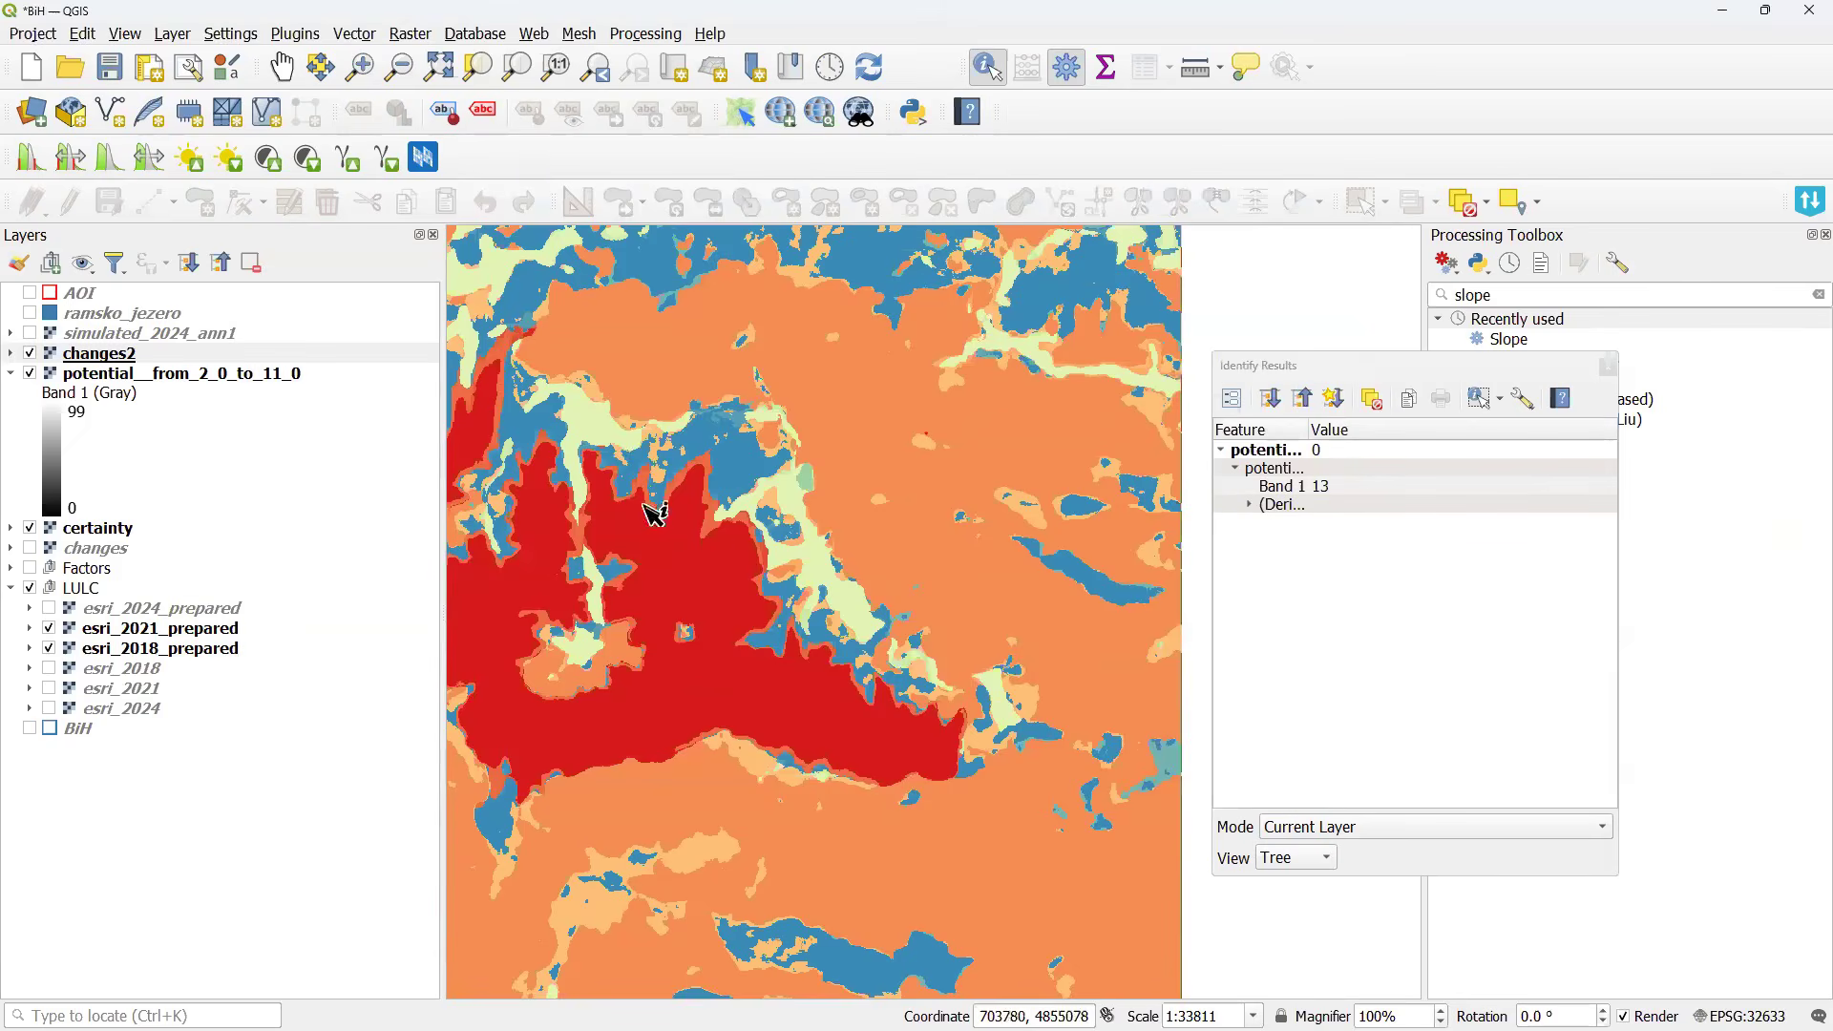
{"action": "left_click_drag", "start_coordinate": [656, 500], "coordinate": [913, 544]}
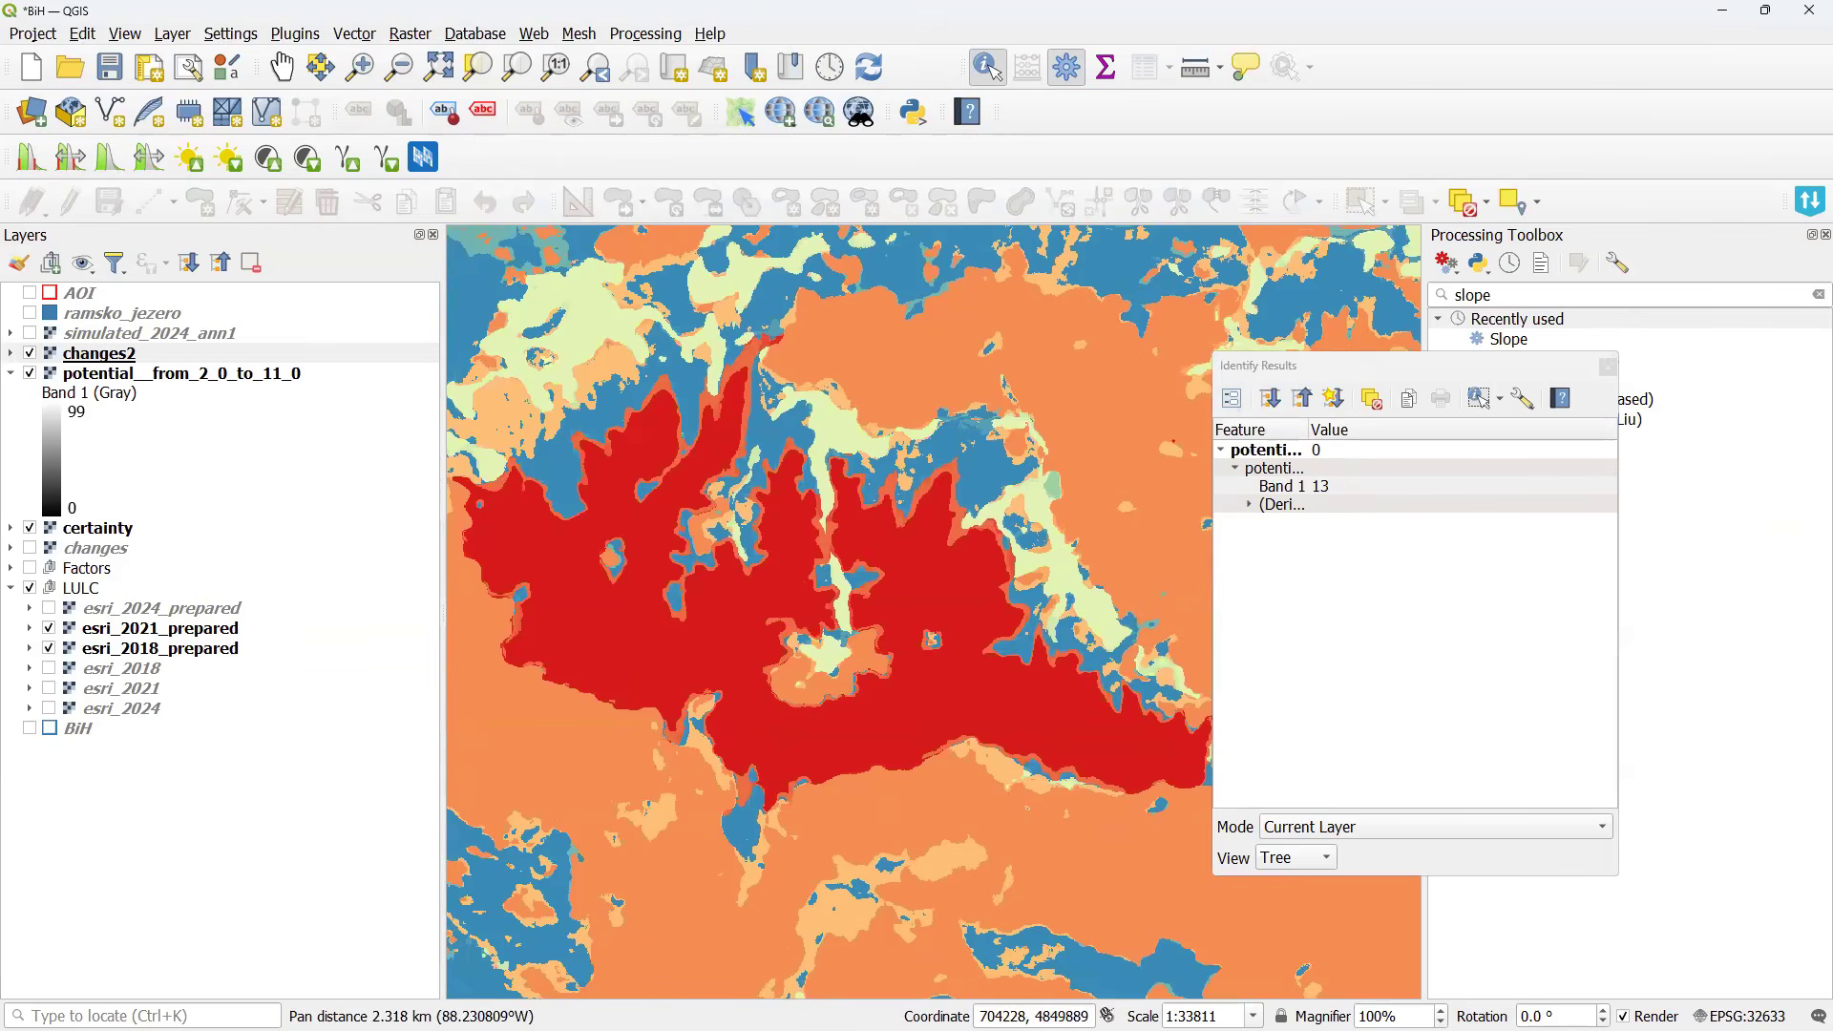
{"action": "key", "text": "alt+Tab"}
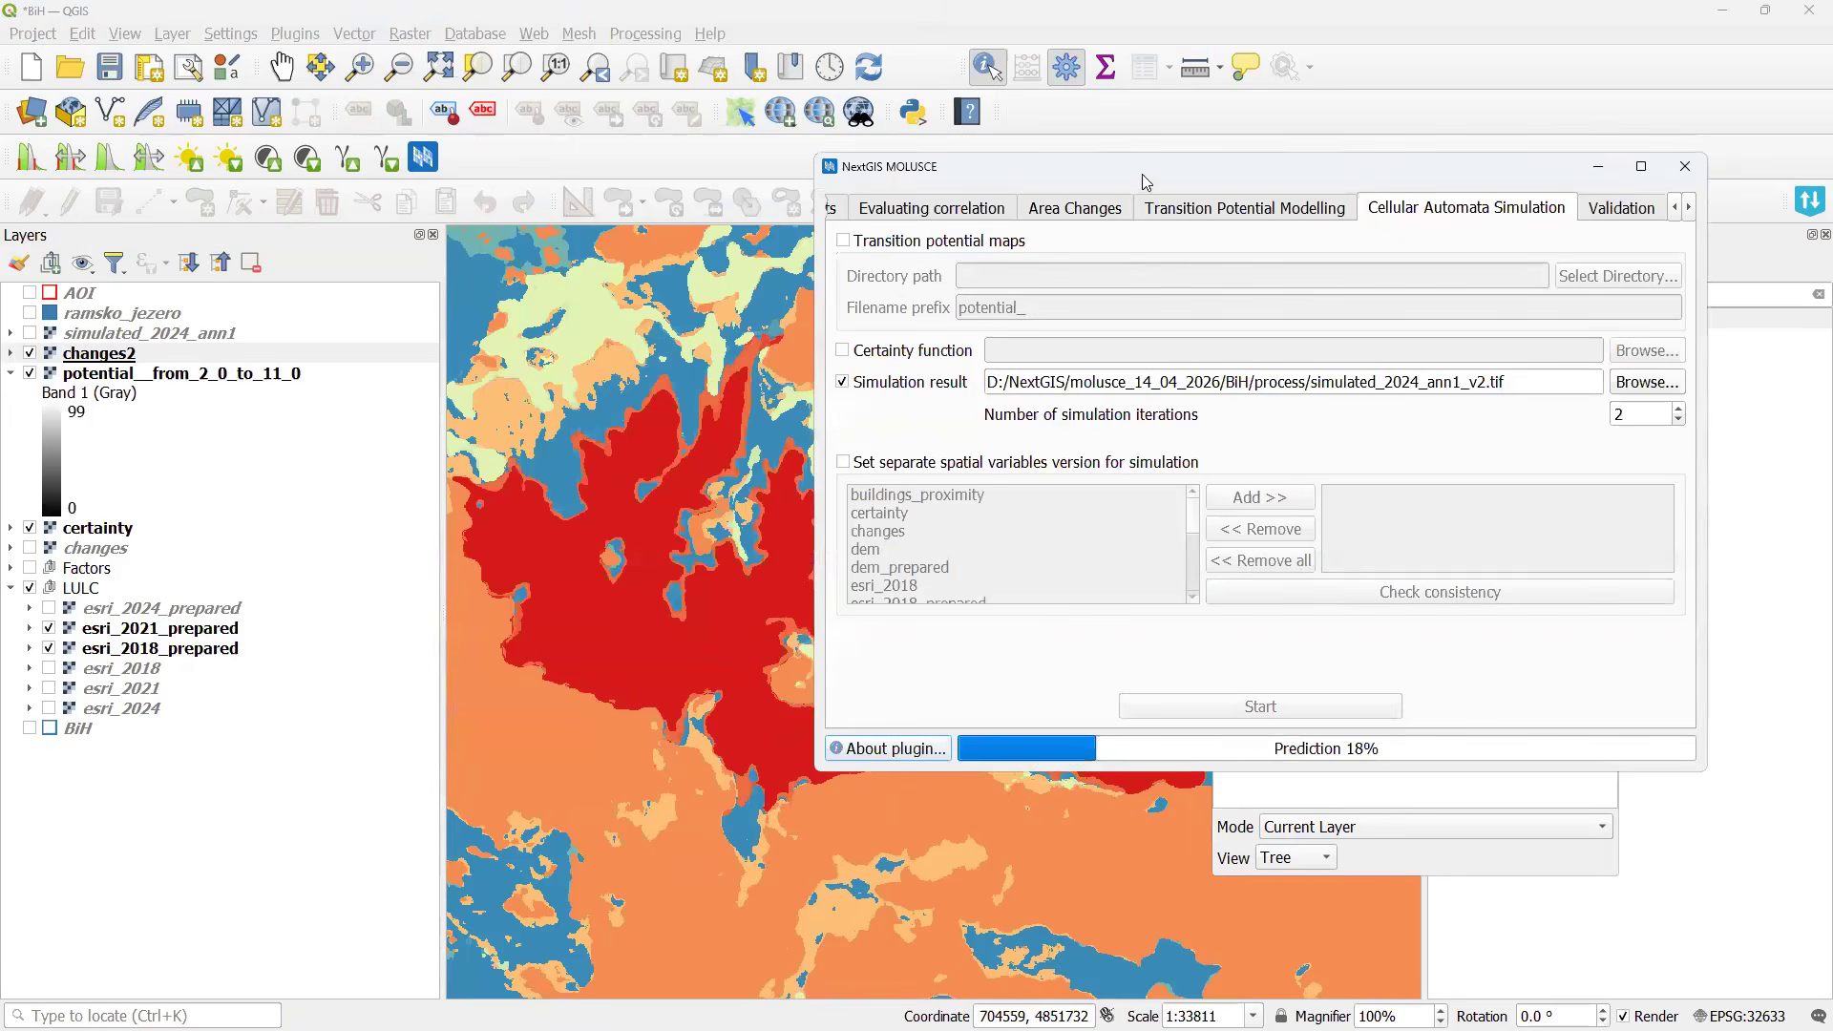
{"action": "left_click_drag", "start_coordinate": [1146, 181], "coordinate": [941, 249]}
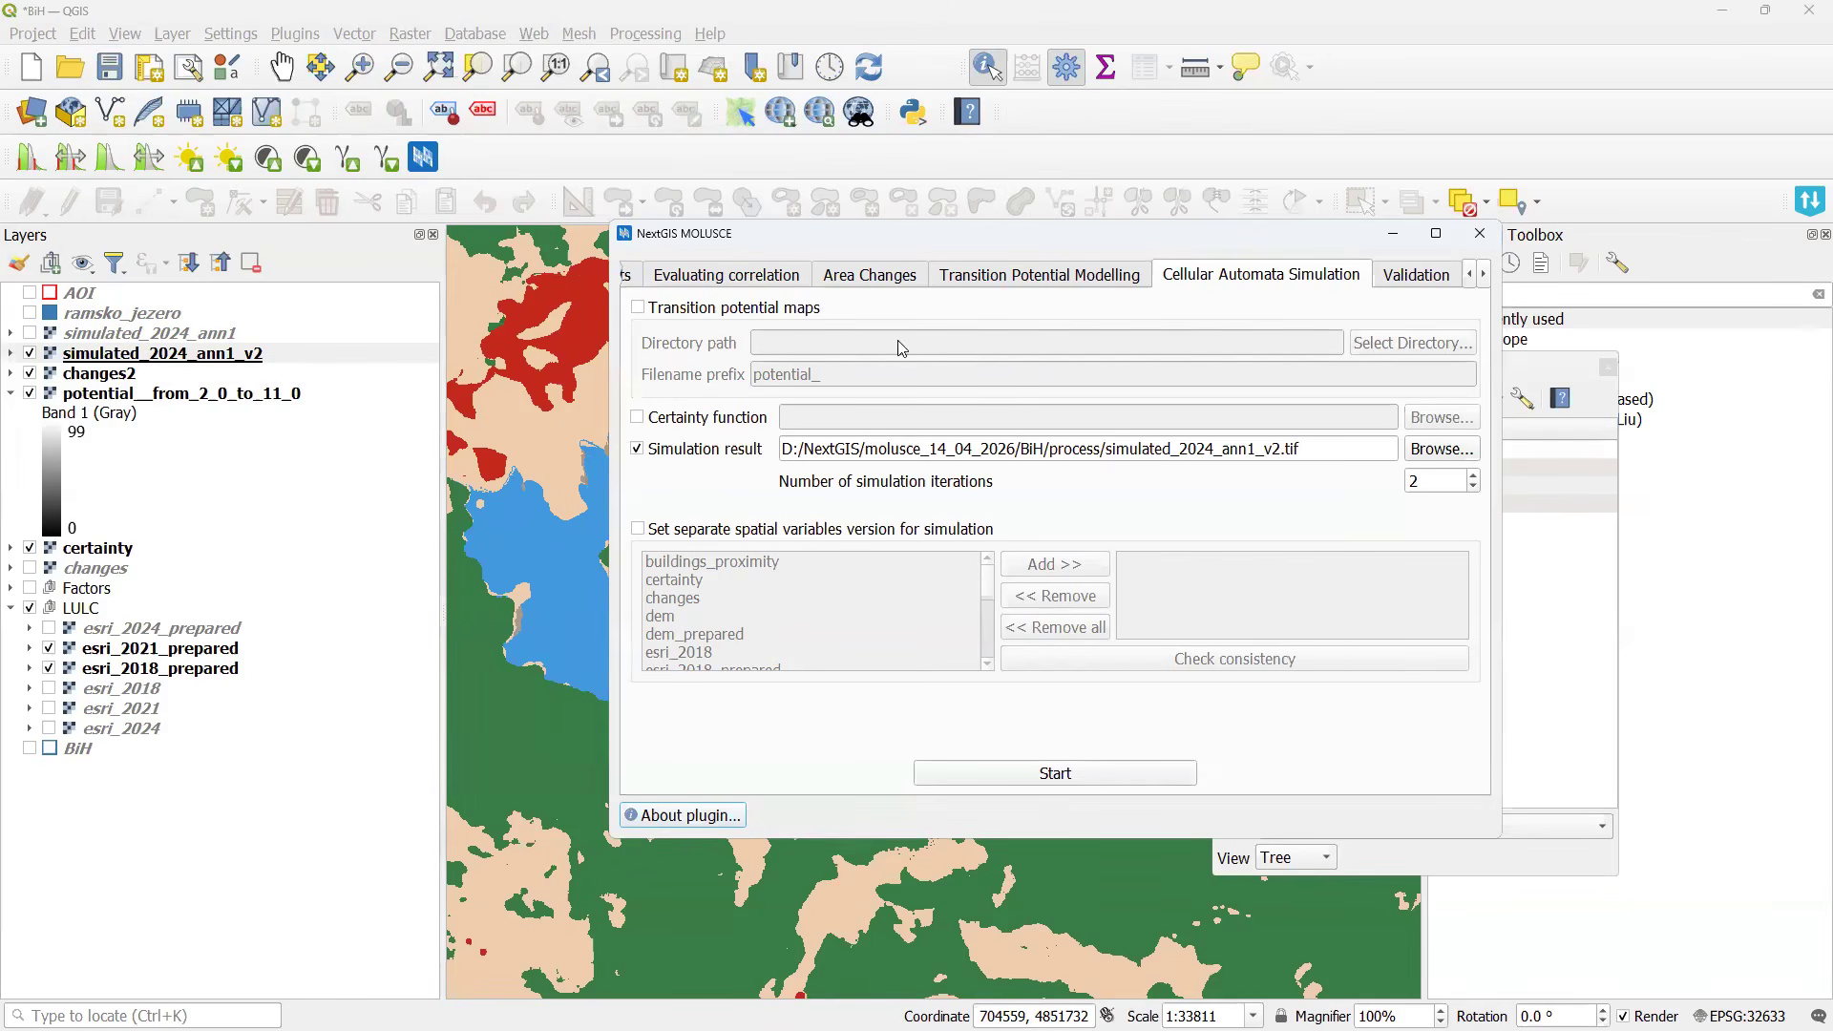
{"action": "left_click_drag", "start_coordinate": [951, 236], "coordinate": [917, 258]}
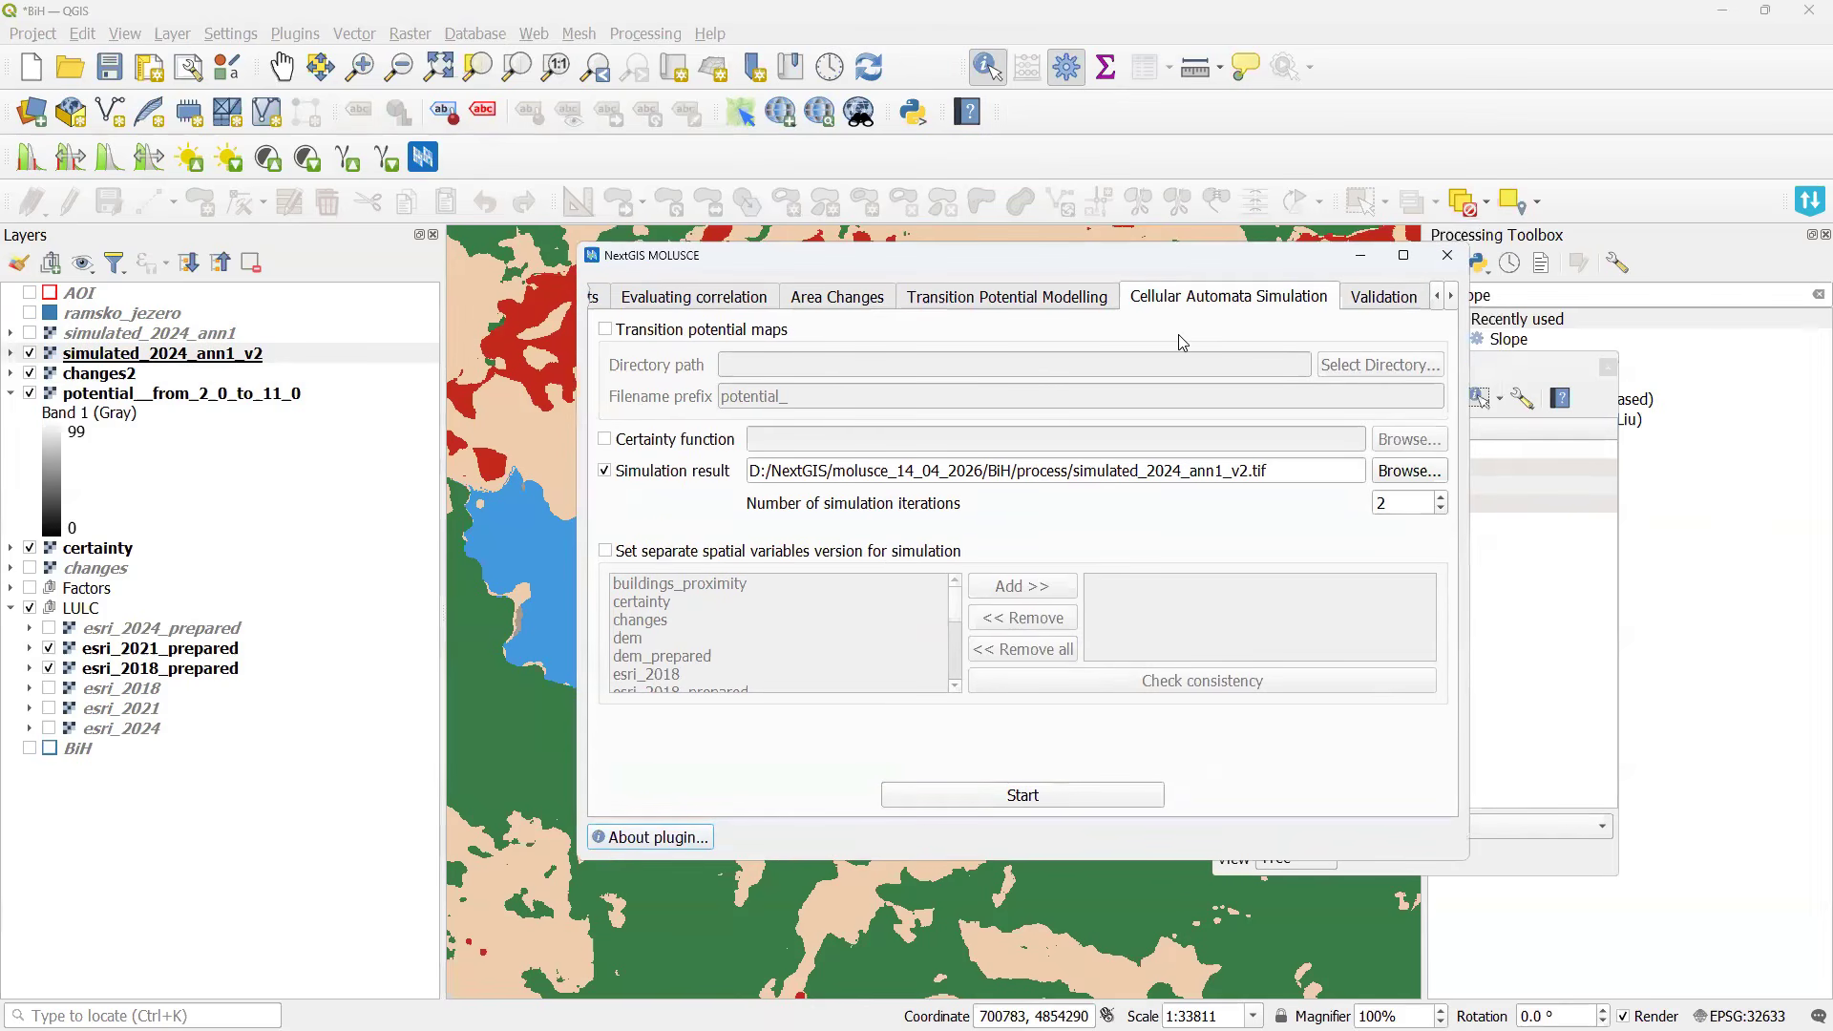
{"action": "left_click", "coordinate": [1452, 297]}
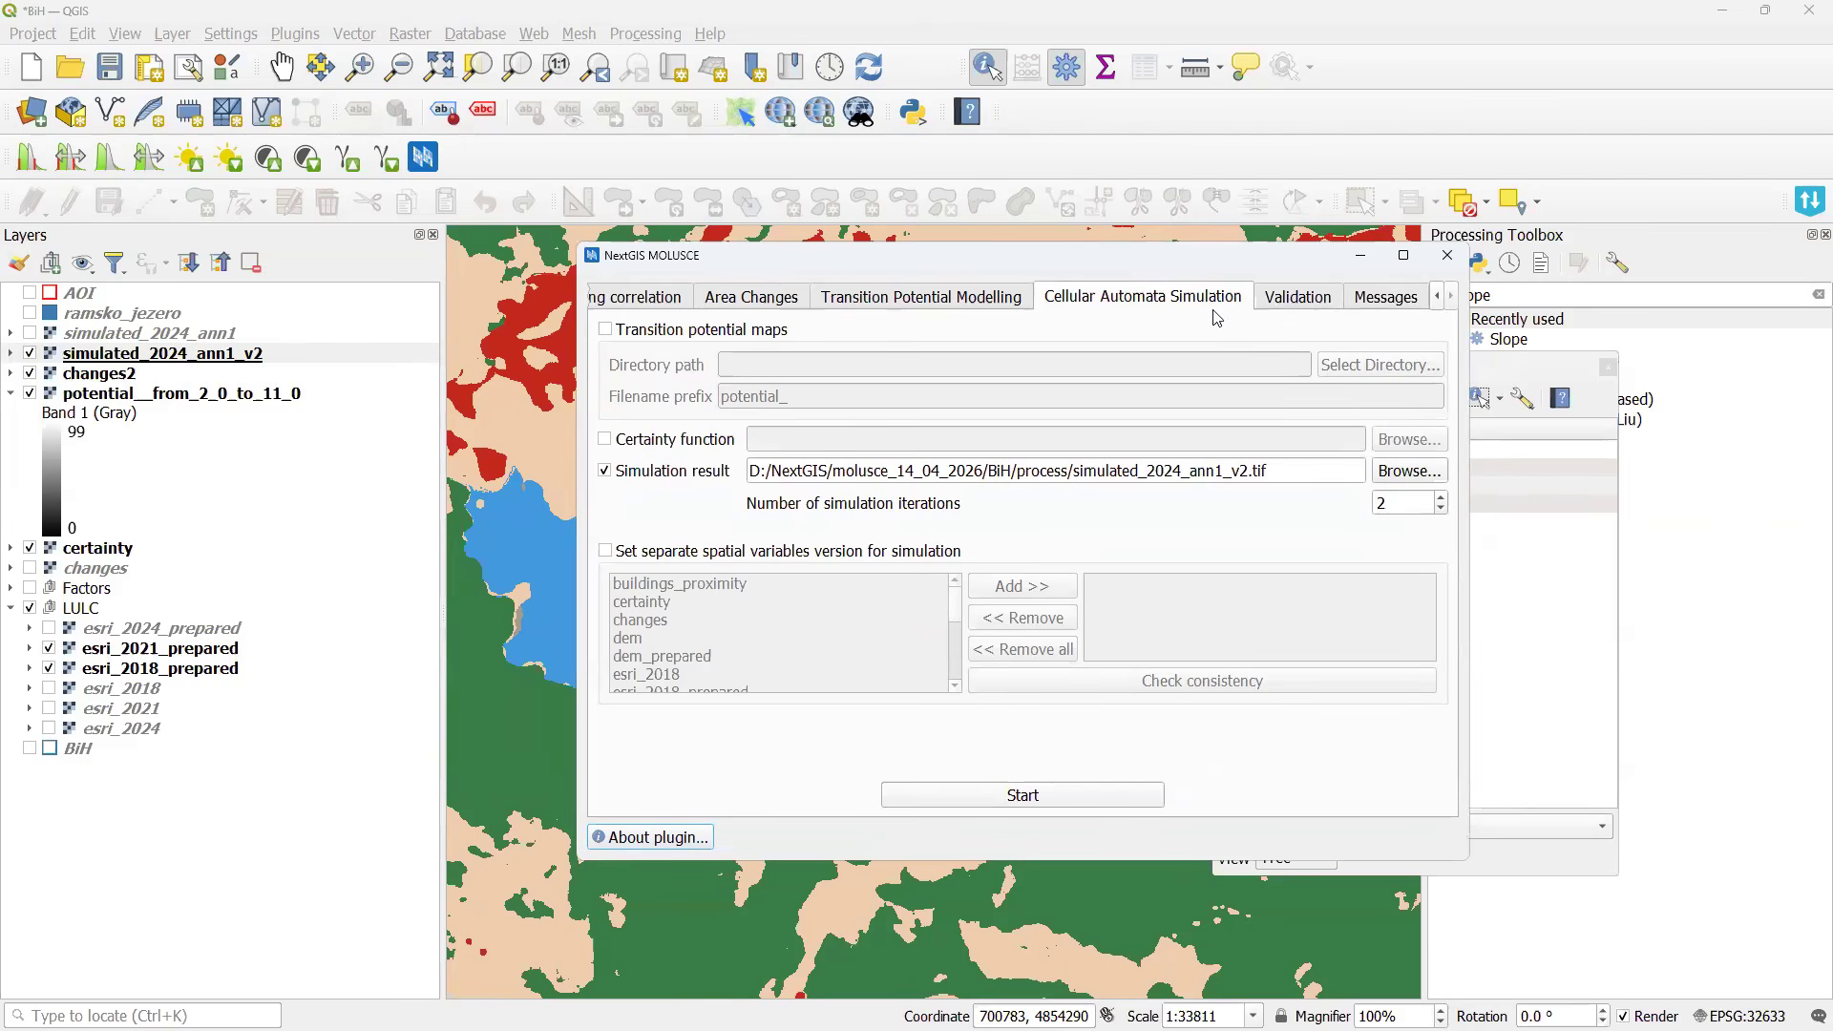
Set esri_2024_prepared.tif from the process folder as the reference map for validating simulated_2024_ann1_v2.tif.
{"action": "left_click", "coordinate": [1275, 299]}
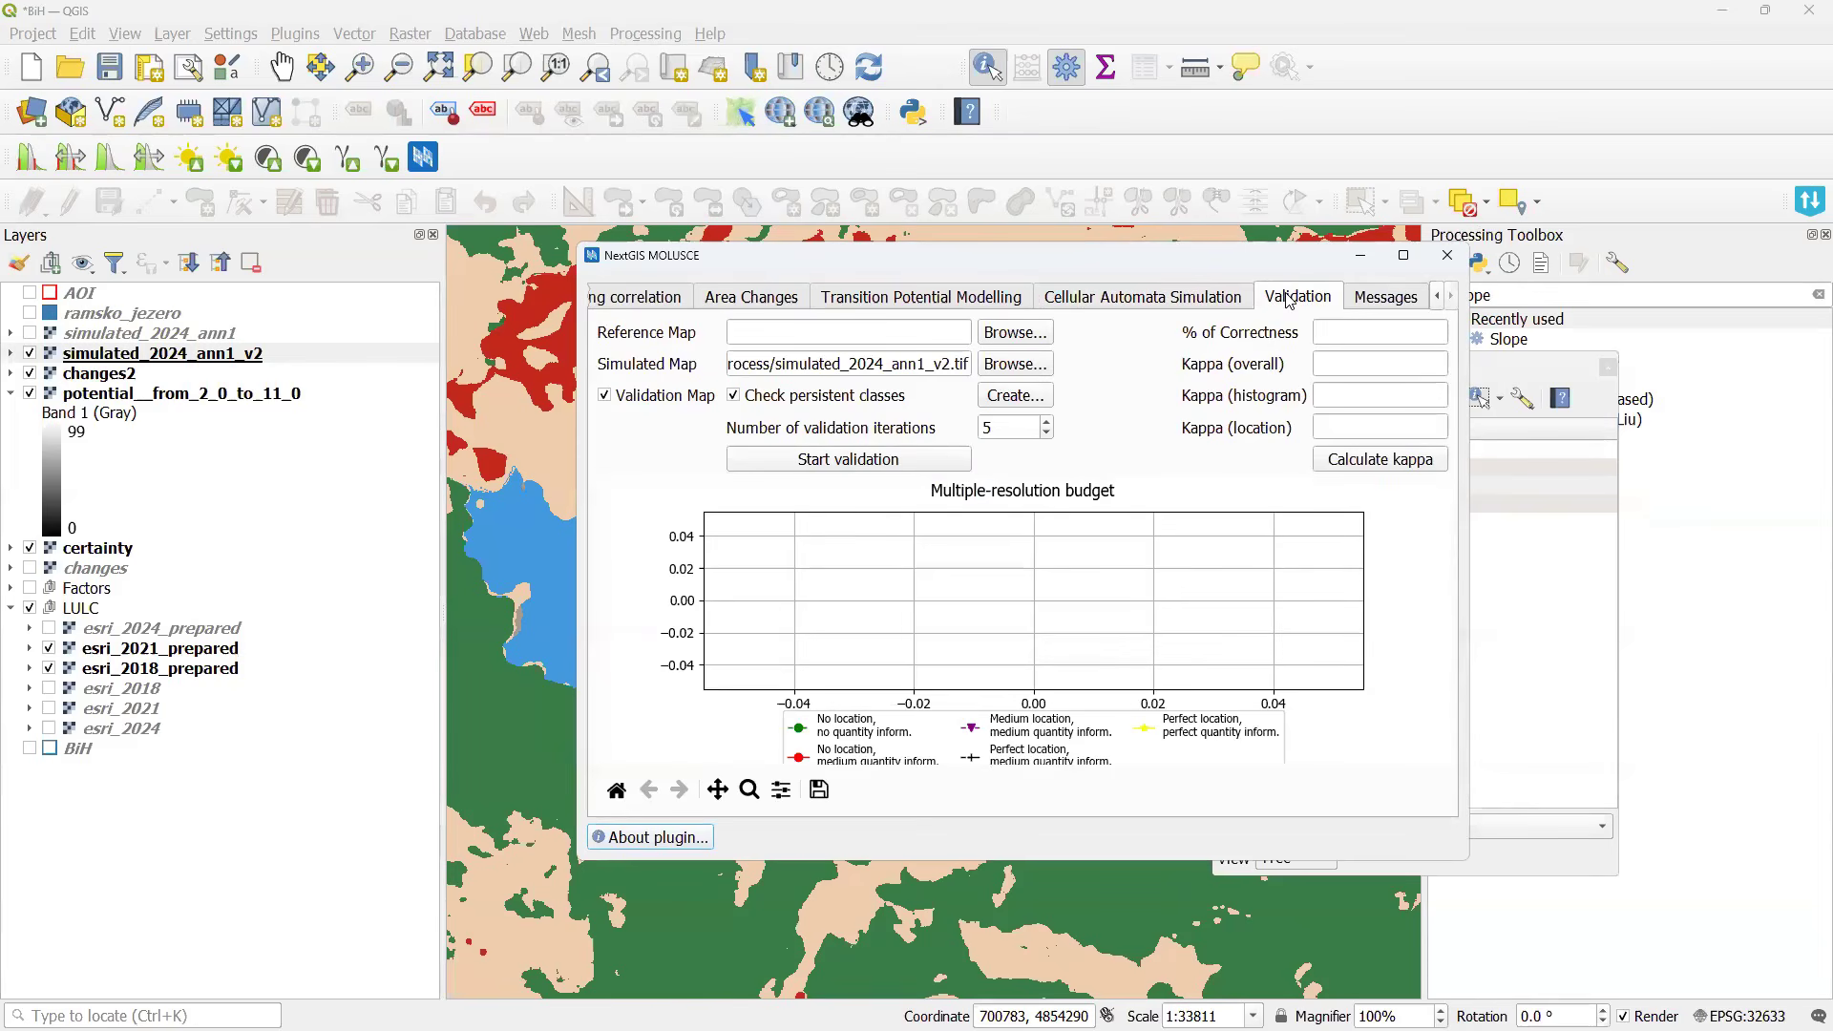
{"action": "left_click", "coordinate": [789, 340]}
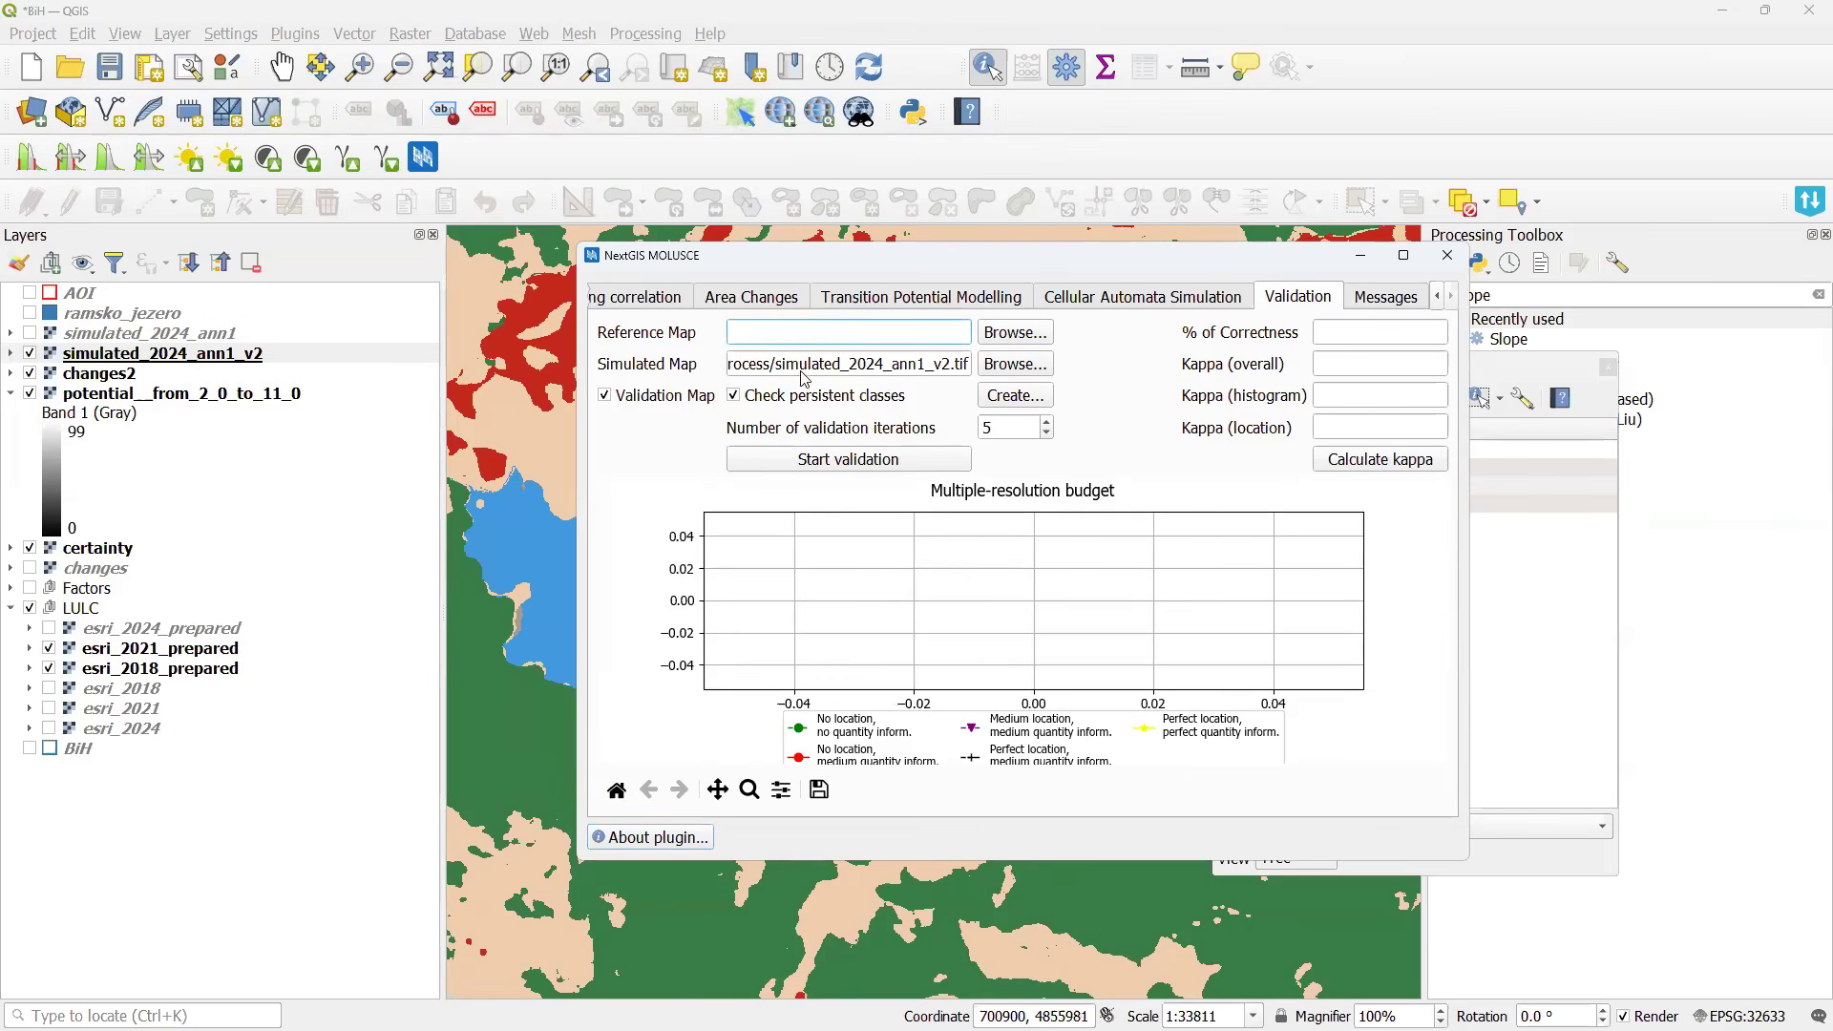
{"action": "left_click_drag", "start_coordinate": [898, 365], "coordinate": [959, 365]}
{"action": "left_click", "coordinate": [1130, 300]}
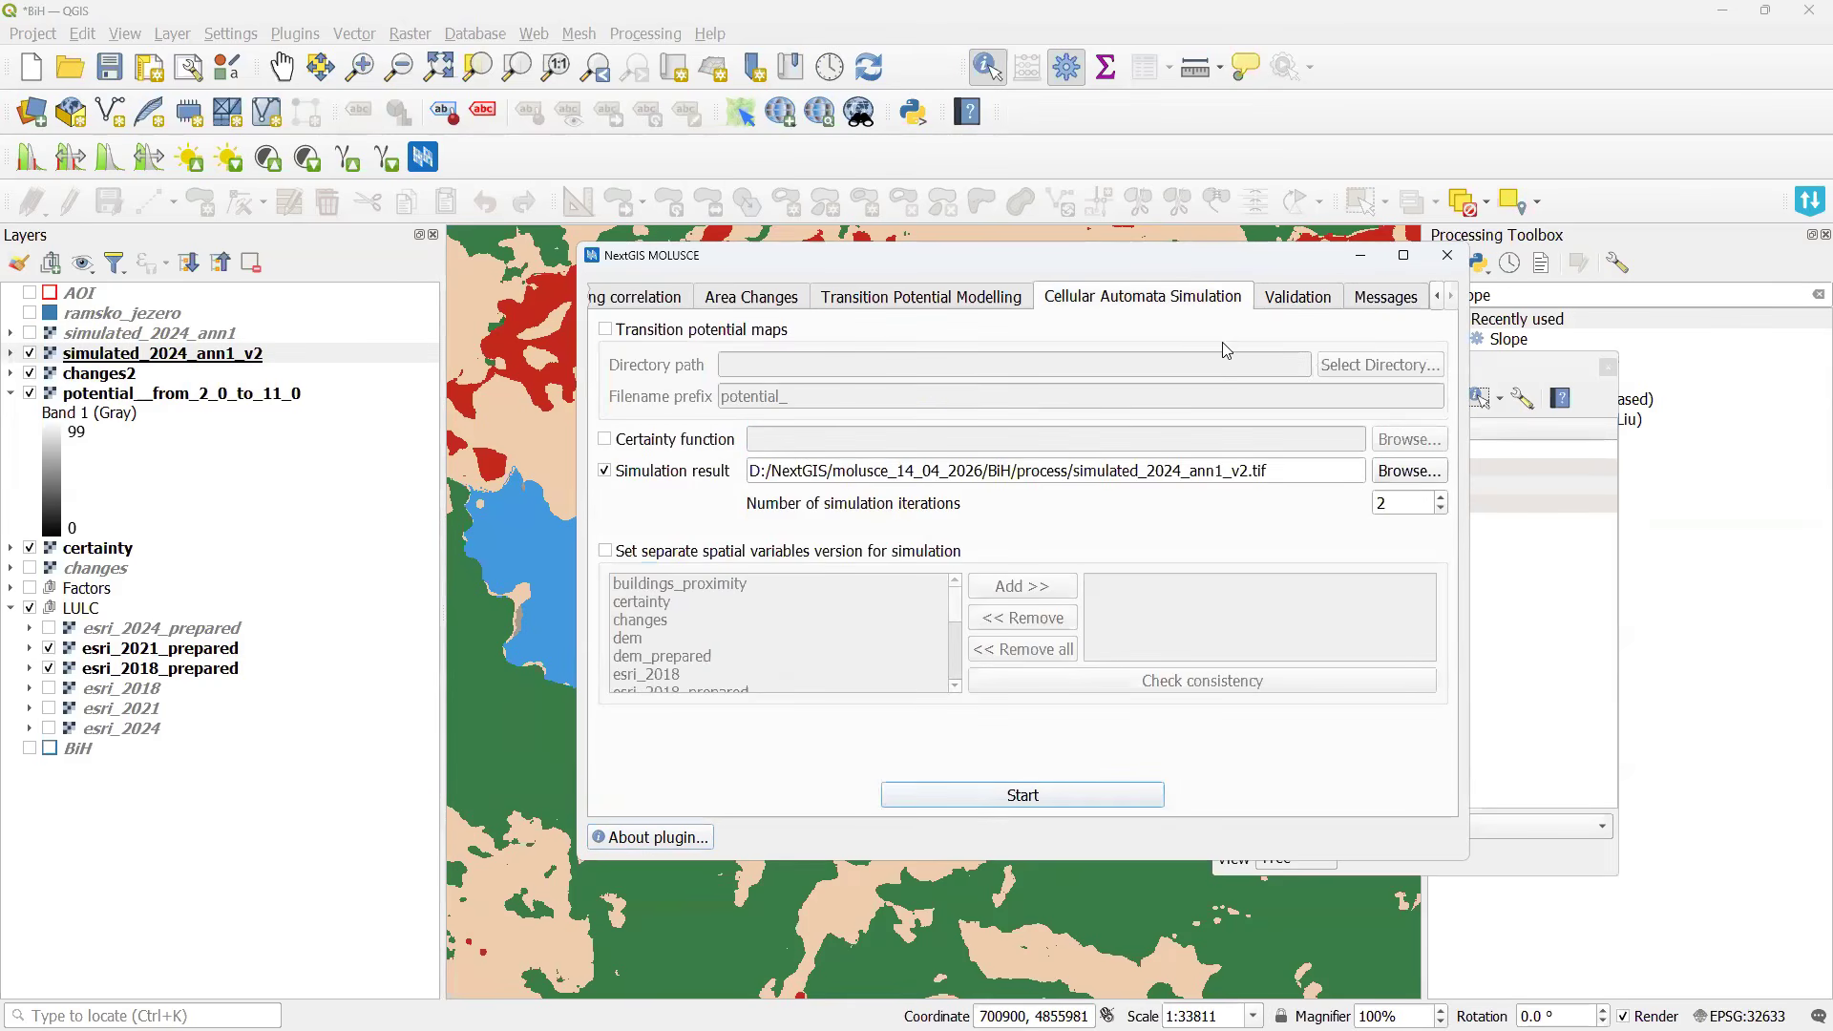
{"action": "left_click", "coordinate": [1282, 297]}
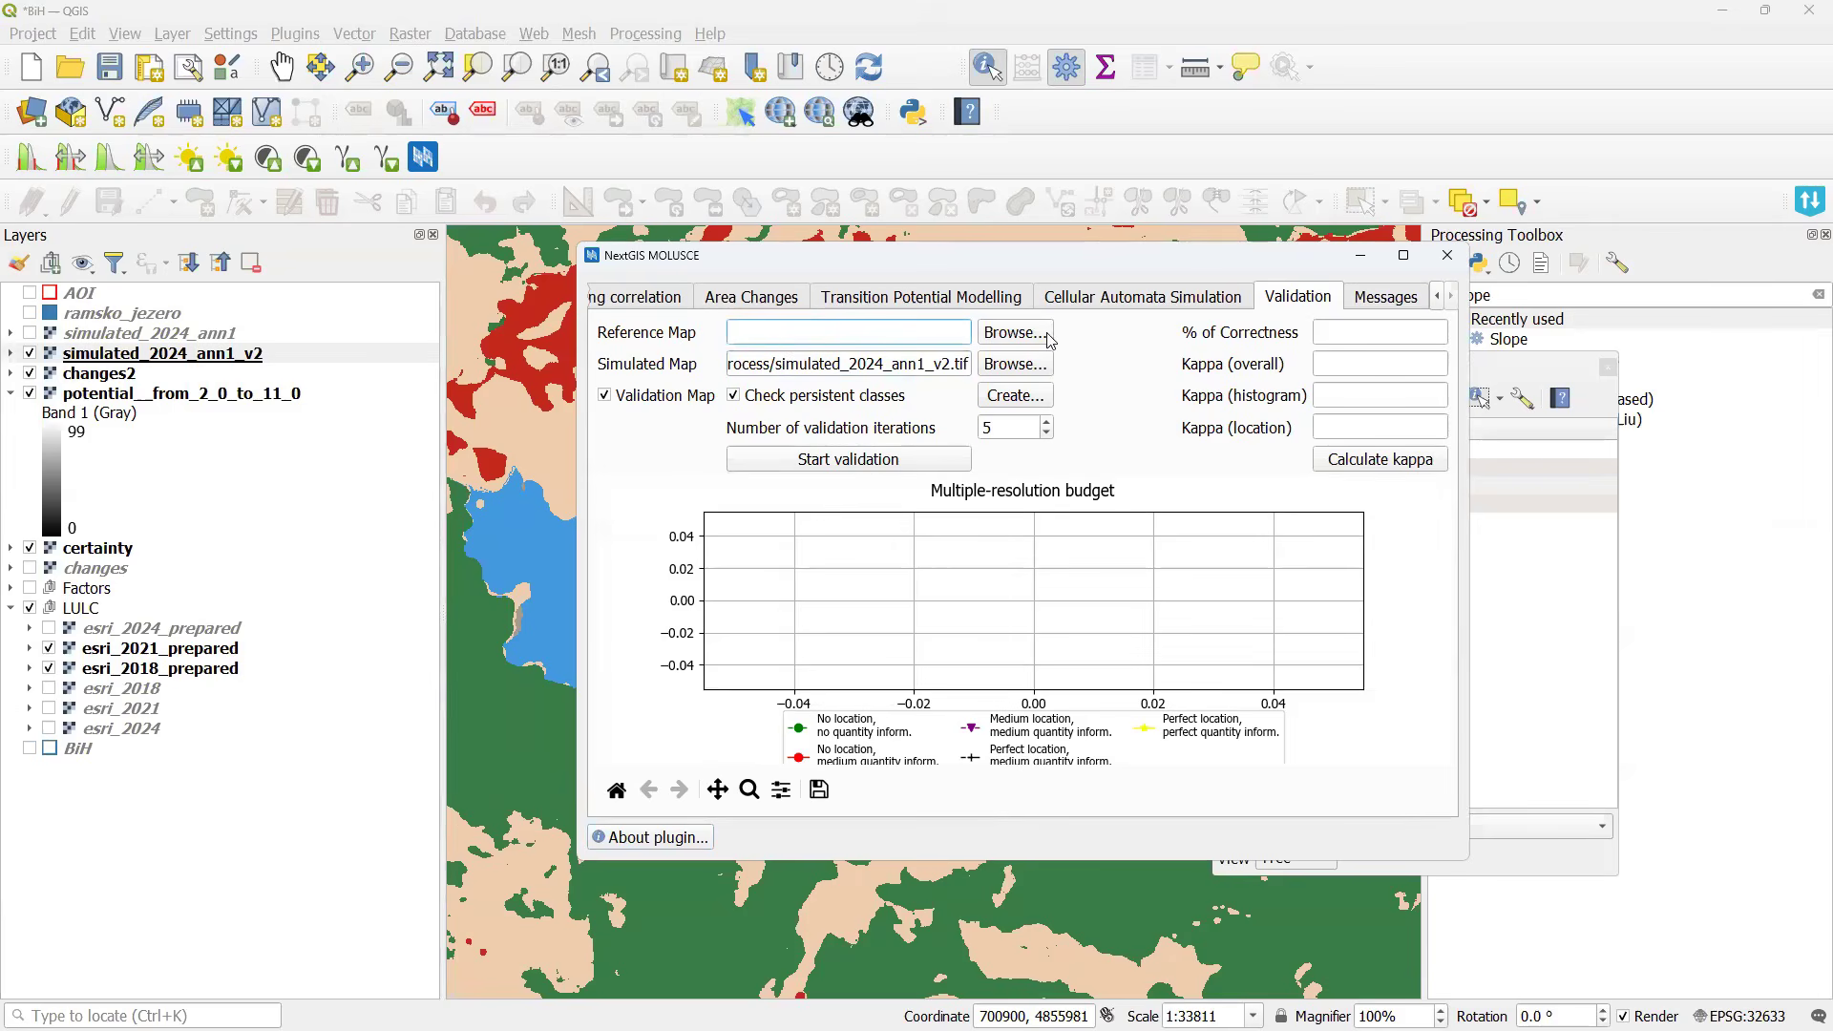
{"action": "left_click", "coordinate": [1048, 344]}
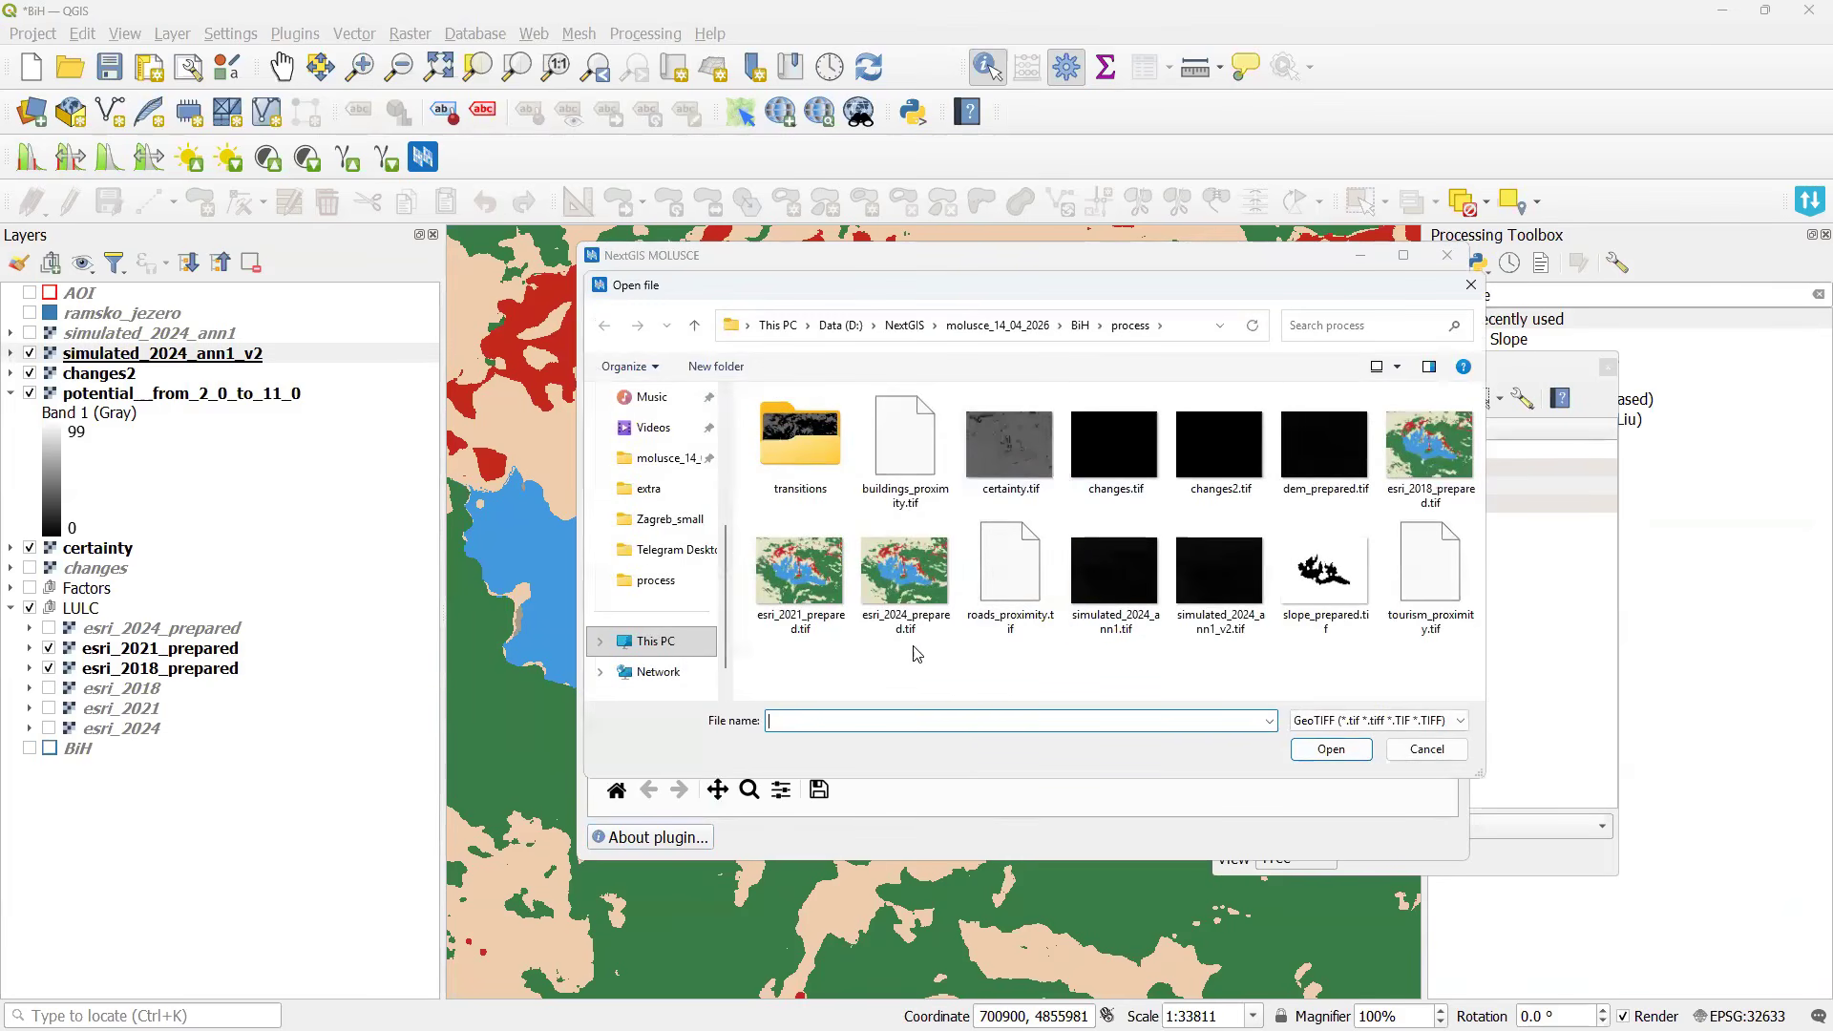
{"action": "left_click", "coordinate": [919, 594]}
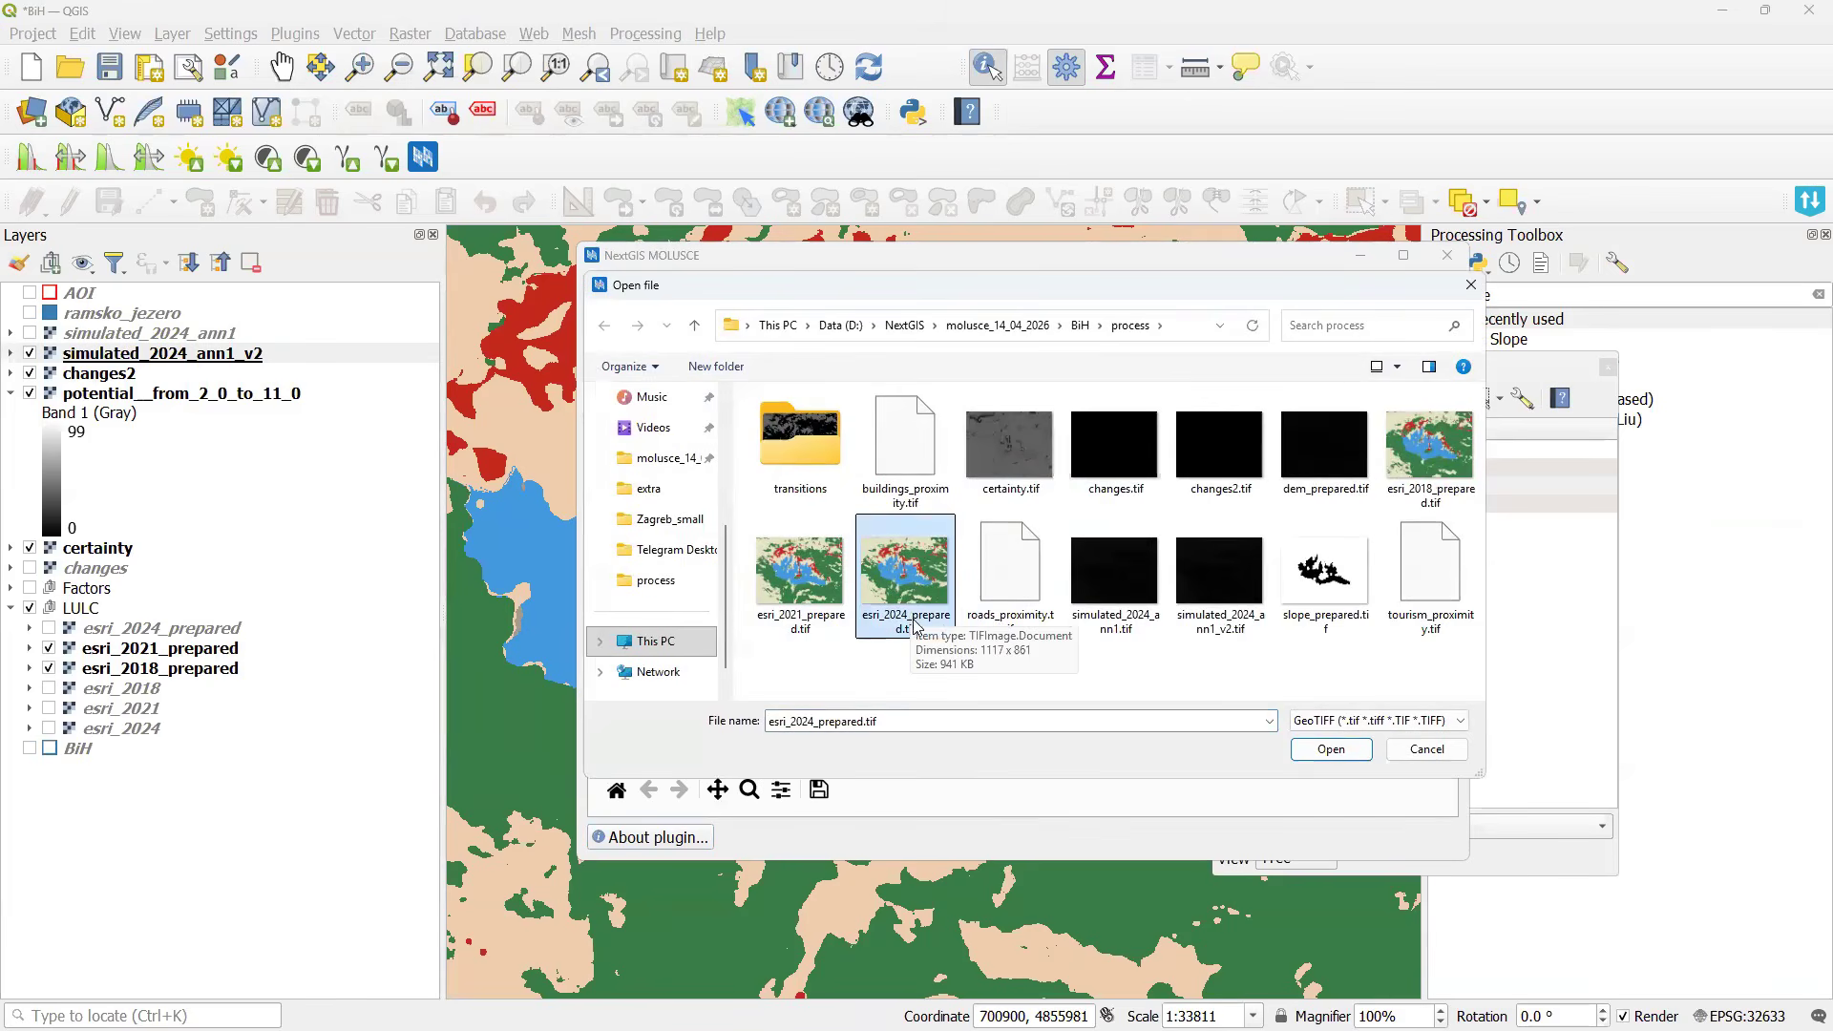
{"action": "double_click", "coordinate": [880, 542]}
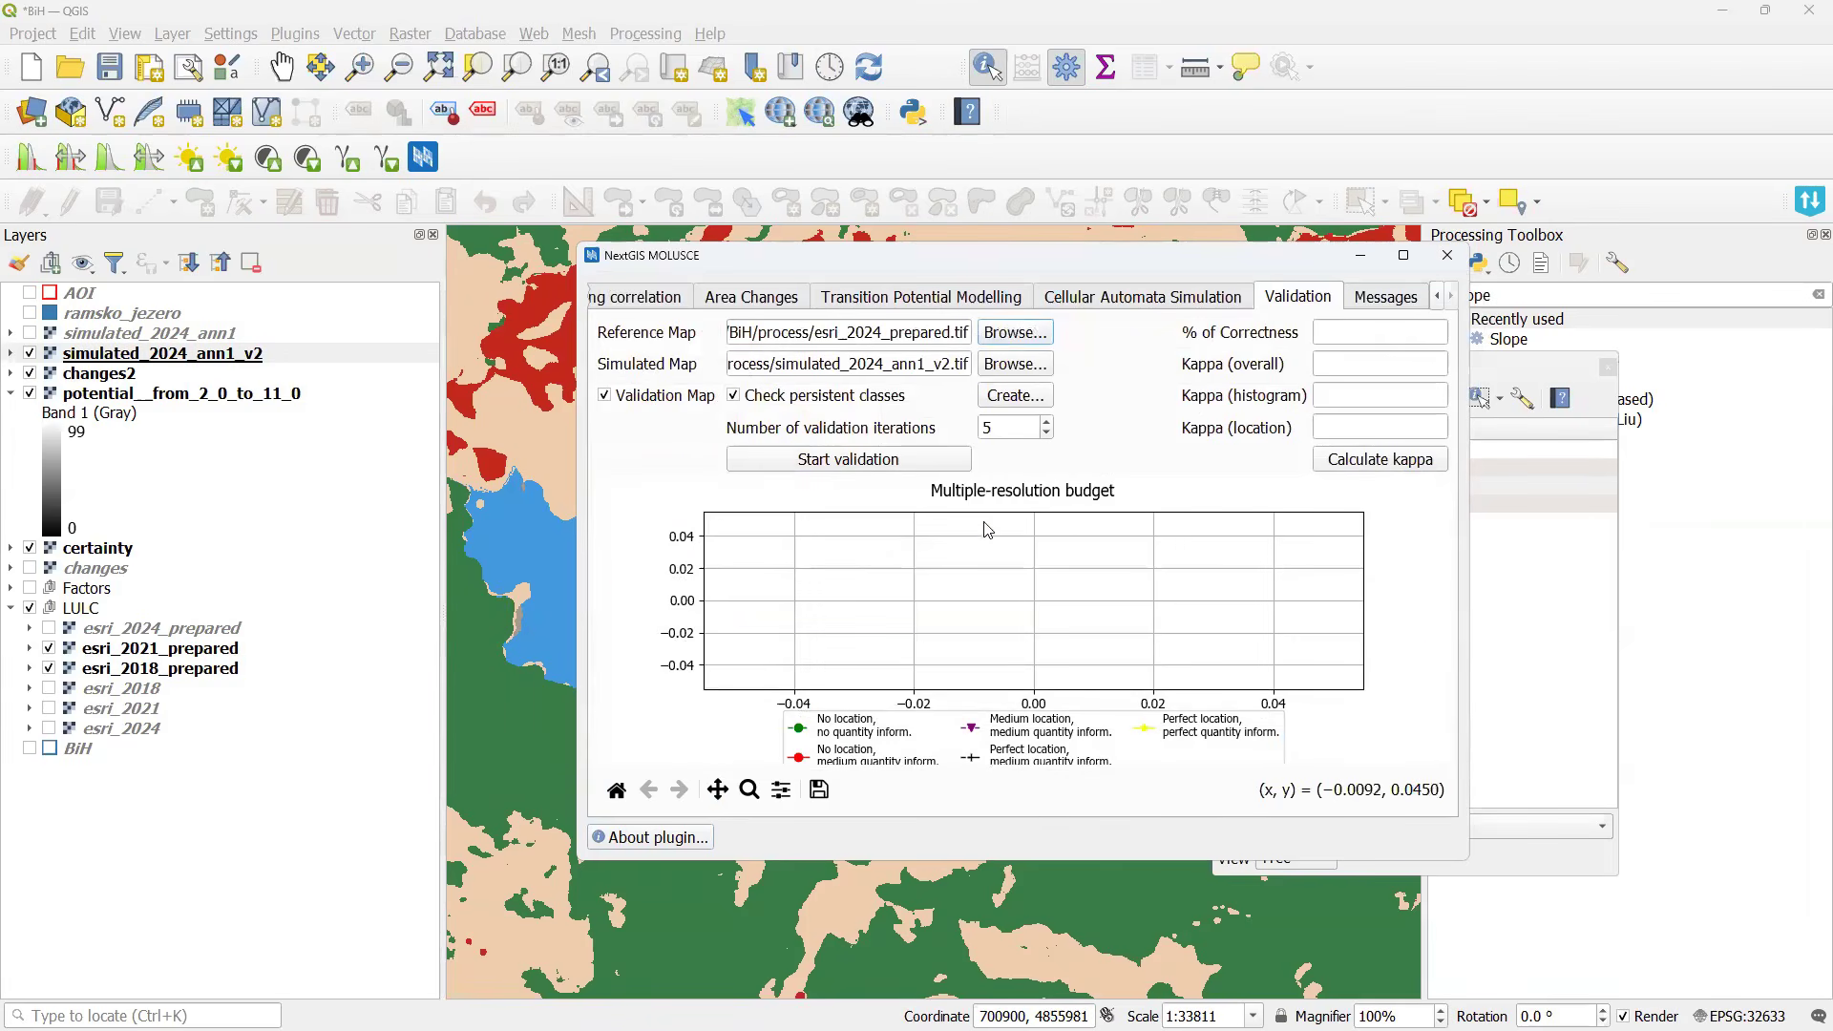
Run the validation with 5 iterations and persistent-class checking disabled, and calculate the kappa statistics.
{"action": "left_click", "coordinate": [791, 399]}
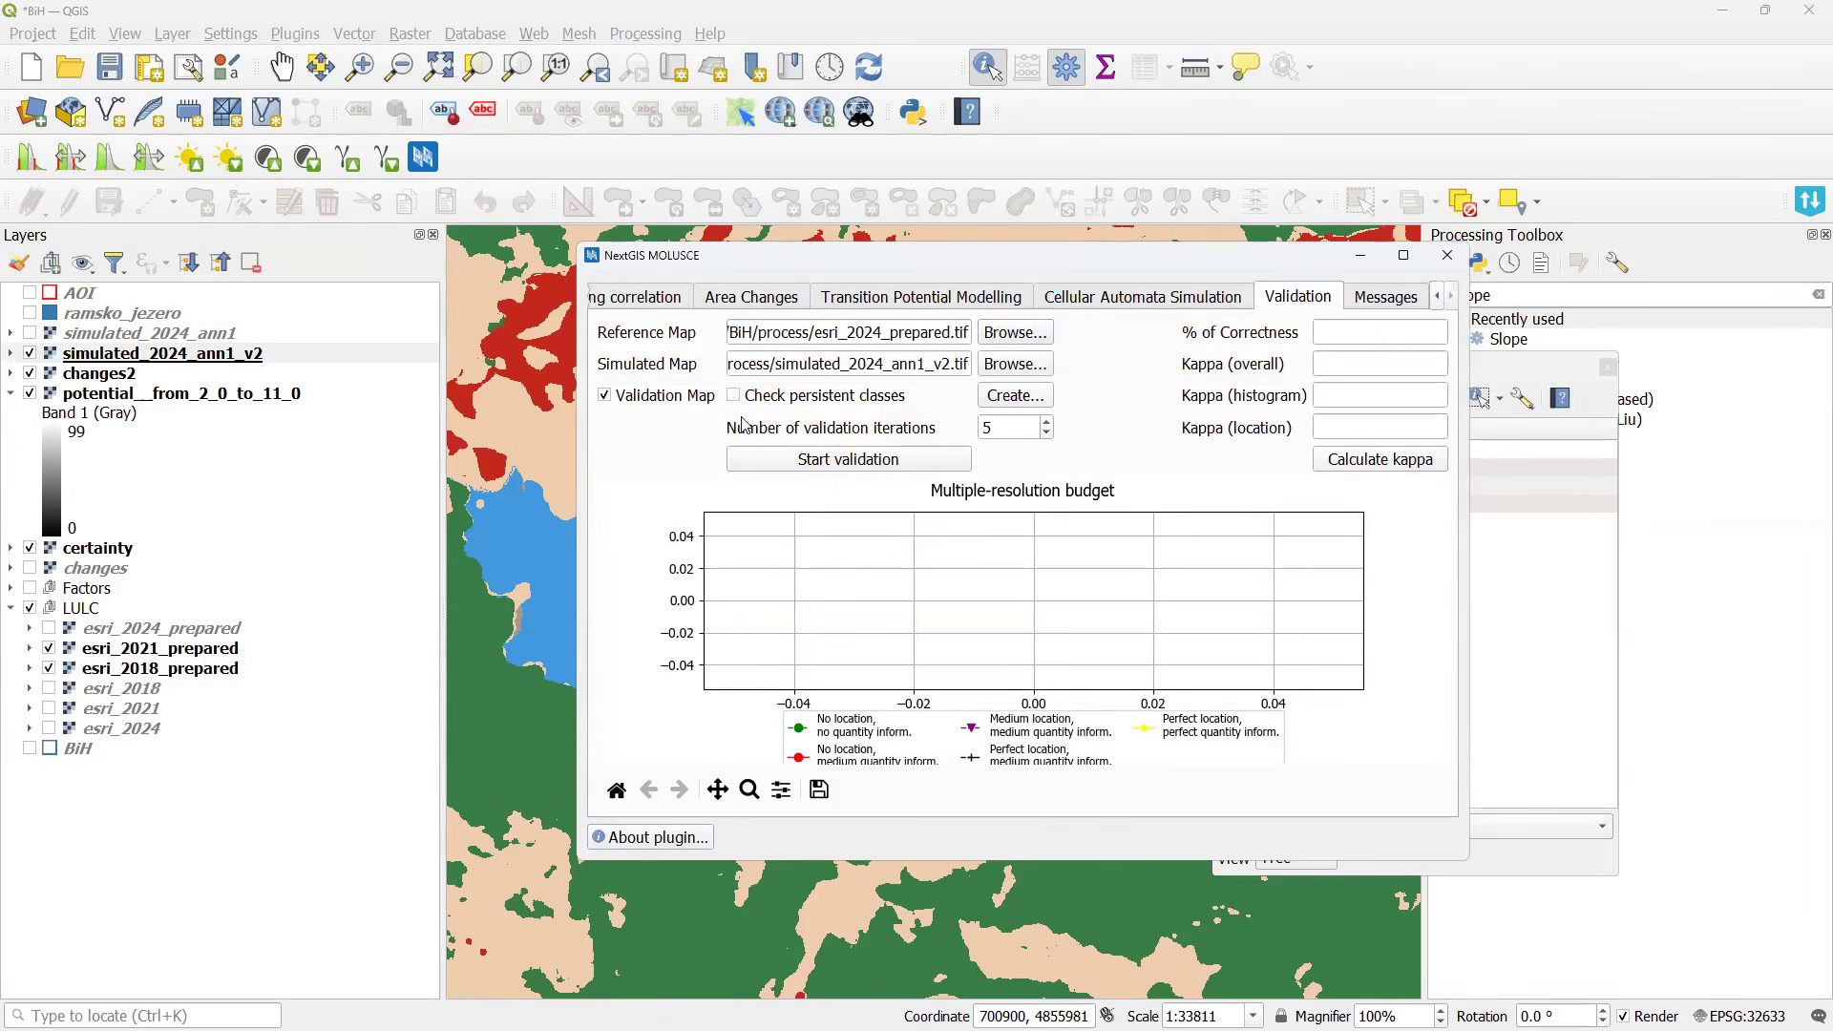
{"action": "left_click", "coordinate": [867, 464]}
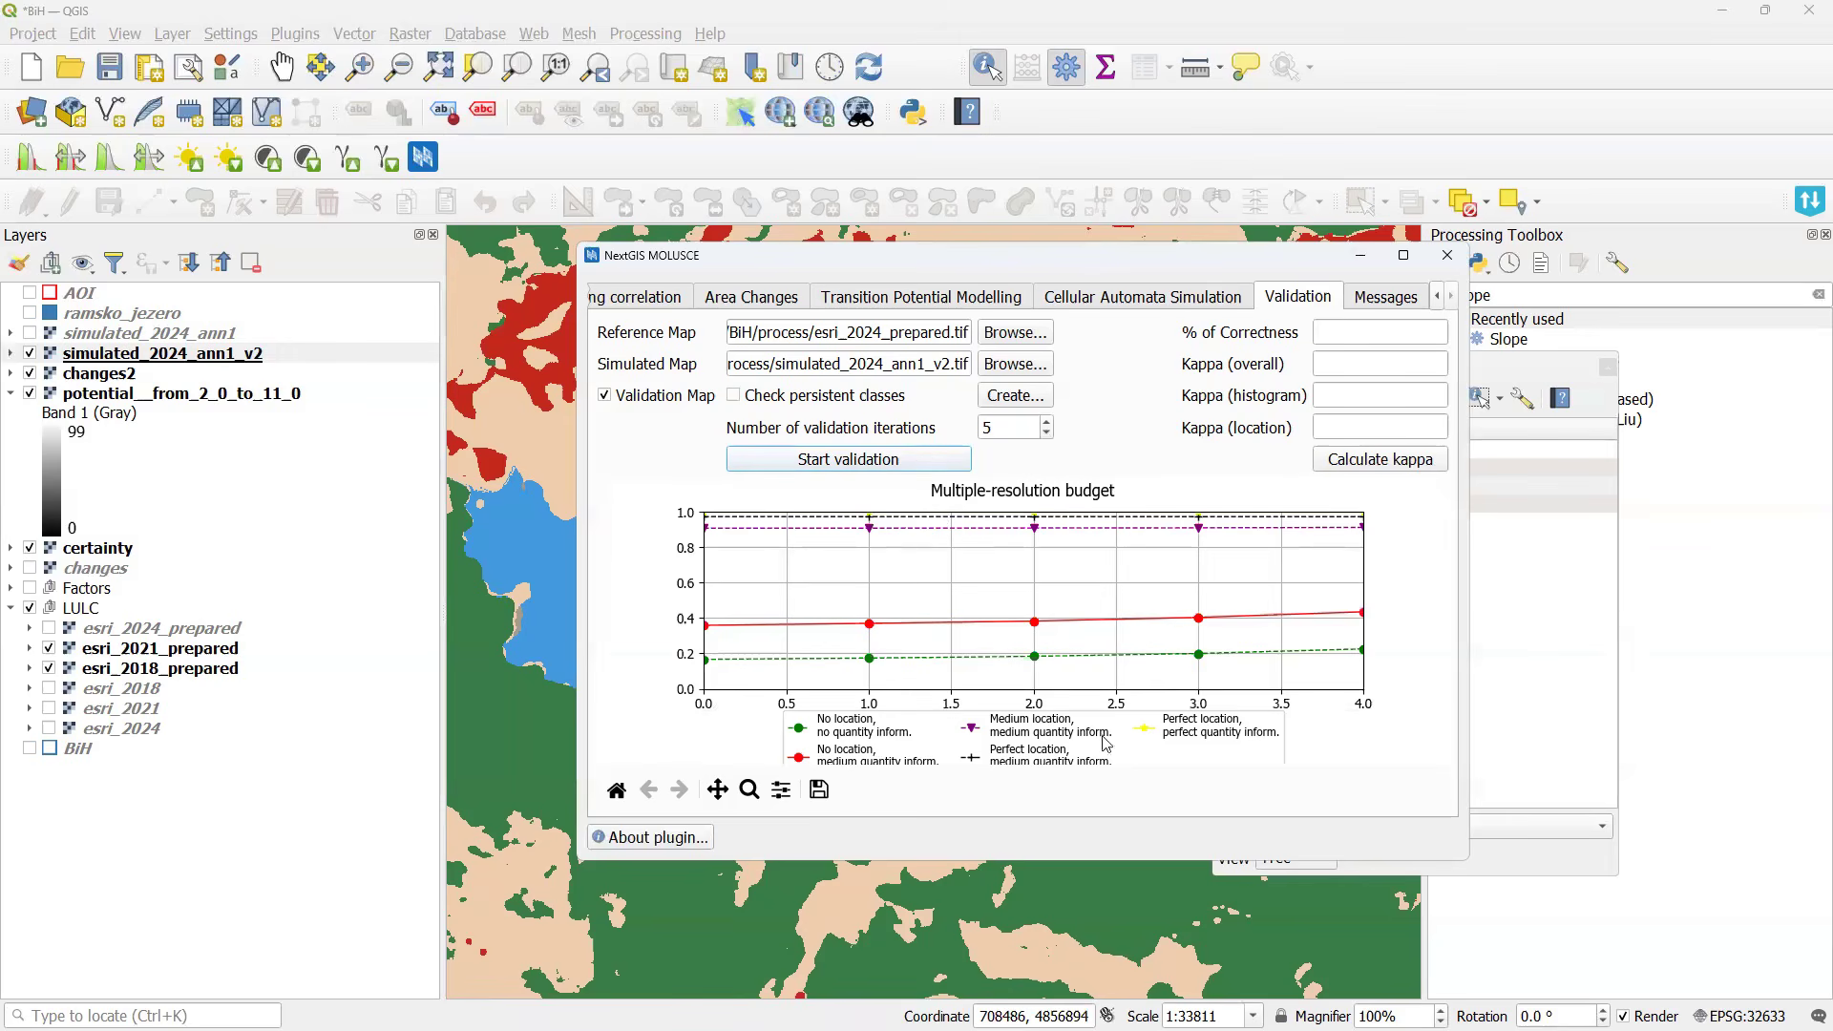
{"action": "left_click", "coordinate": [1376, 468]}
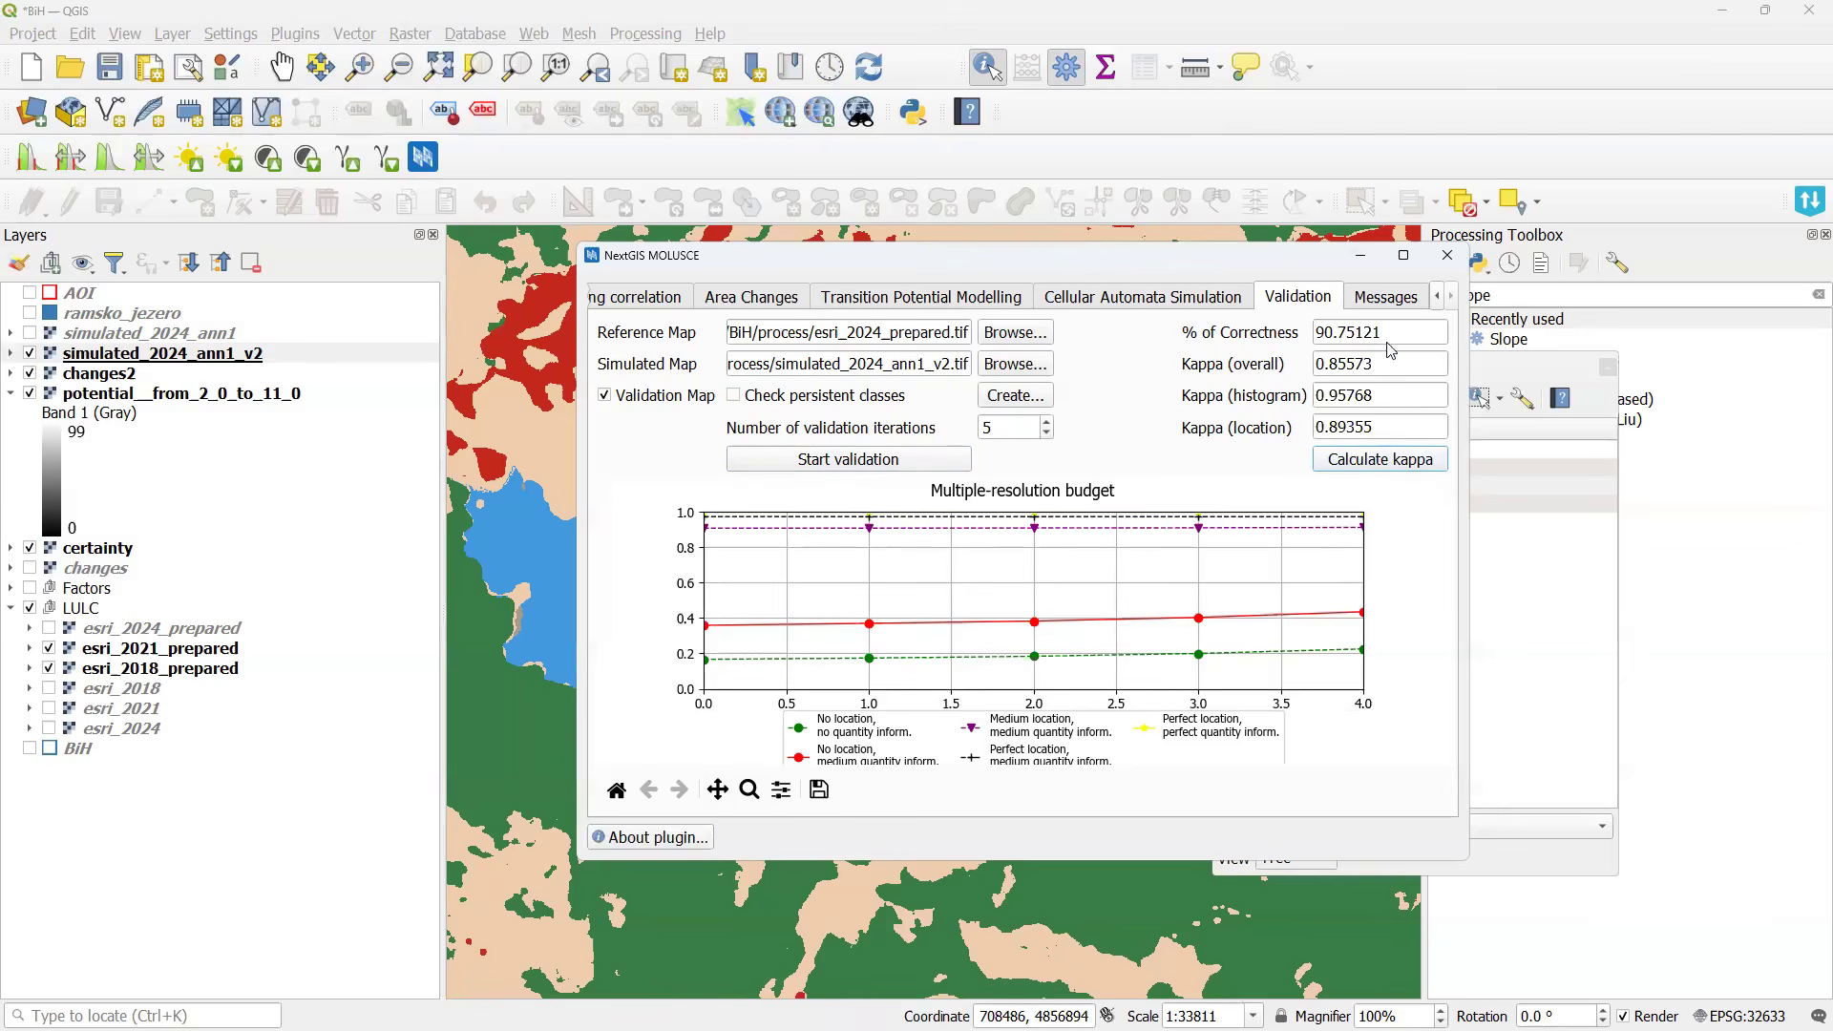
Examine the percentage of correctness and the overall, histogram and location kappa values of the simulation.
{"action": "left_click_drag", "start_coordinate": [1409, 336], "coordinate": [1268, 341]}
{"action": "left_click", "coordinate": [1340, 344]}
{"action": "left_click_drag", "start_coordinate": [1380, 340], "coordinate": [1314, 342]}
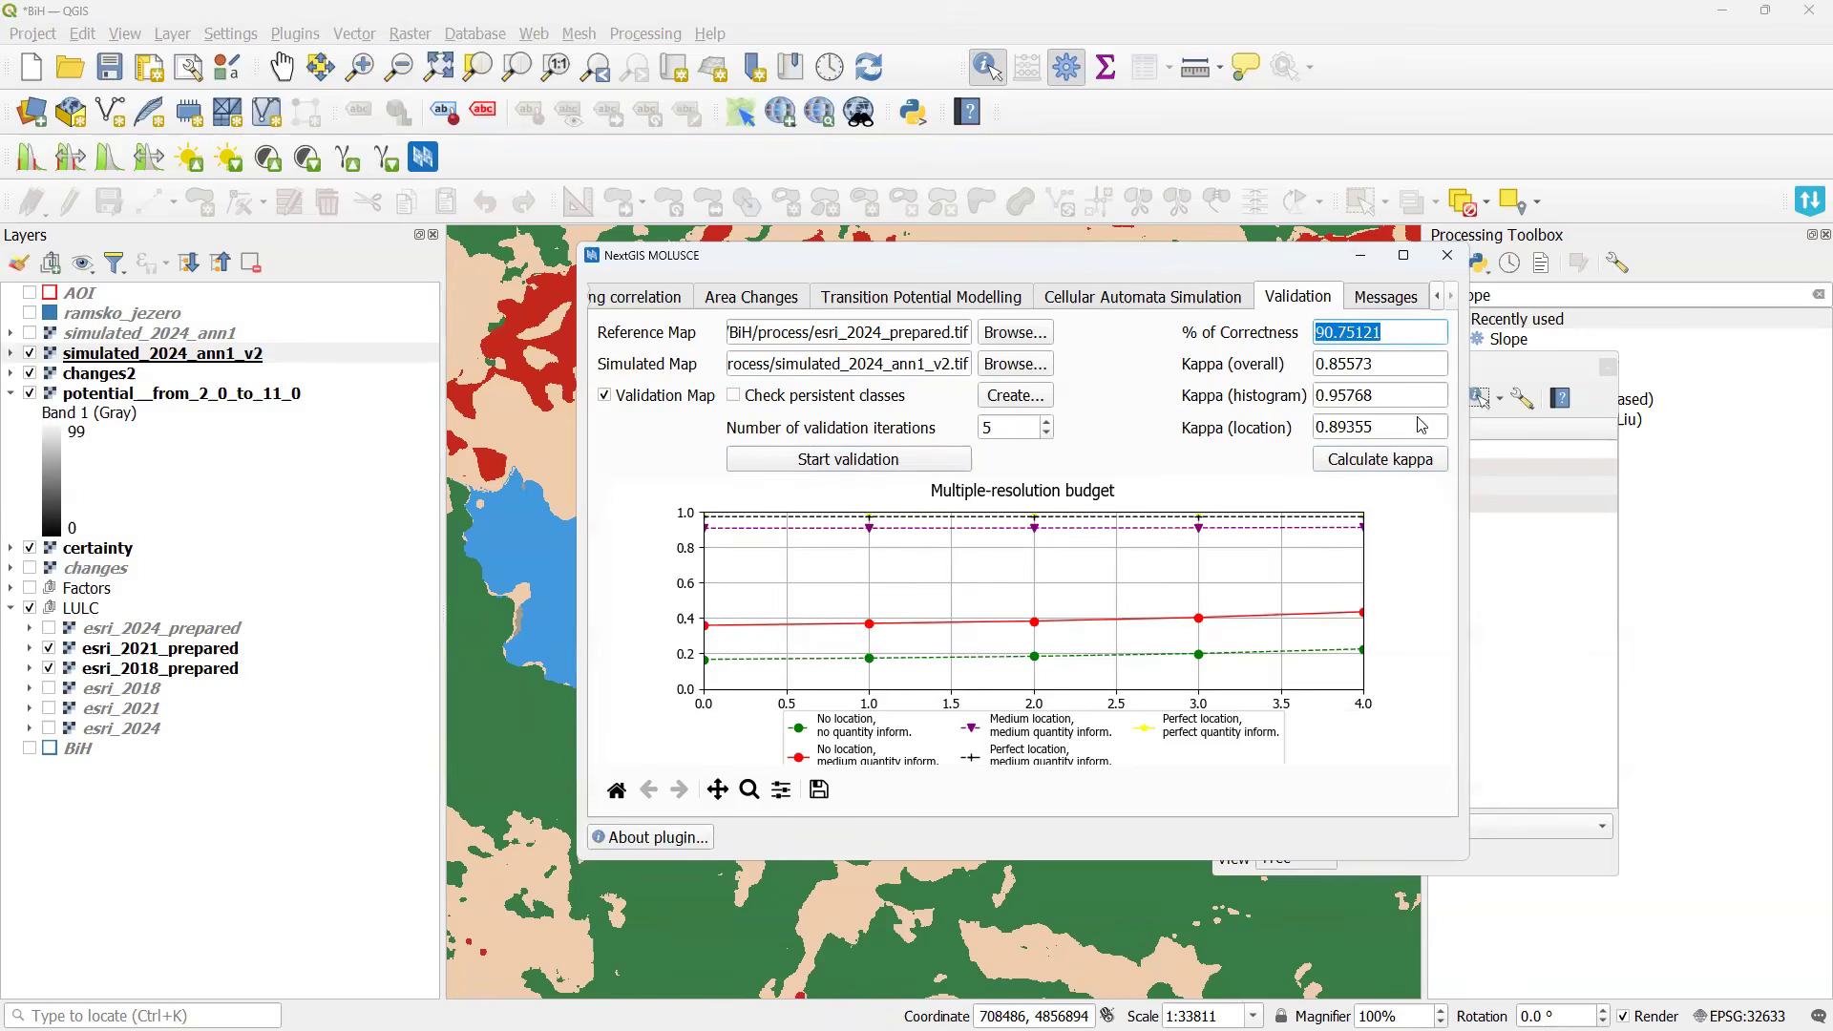
{"action": "left_click_drag", "start_coordinate": [1380, 429], "coordinate": [1340, 432]}
{"action": "left_click_drag", "start_coordinate": [1410, 367], "coordinate": [1314, 366]}
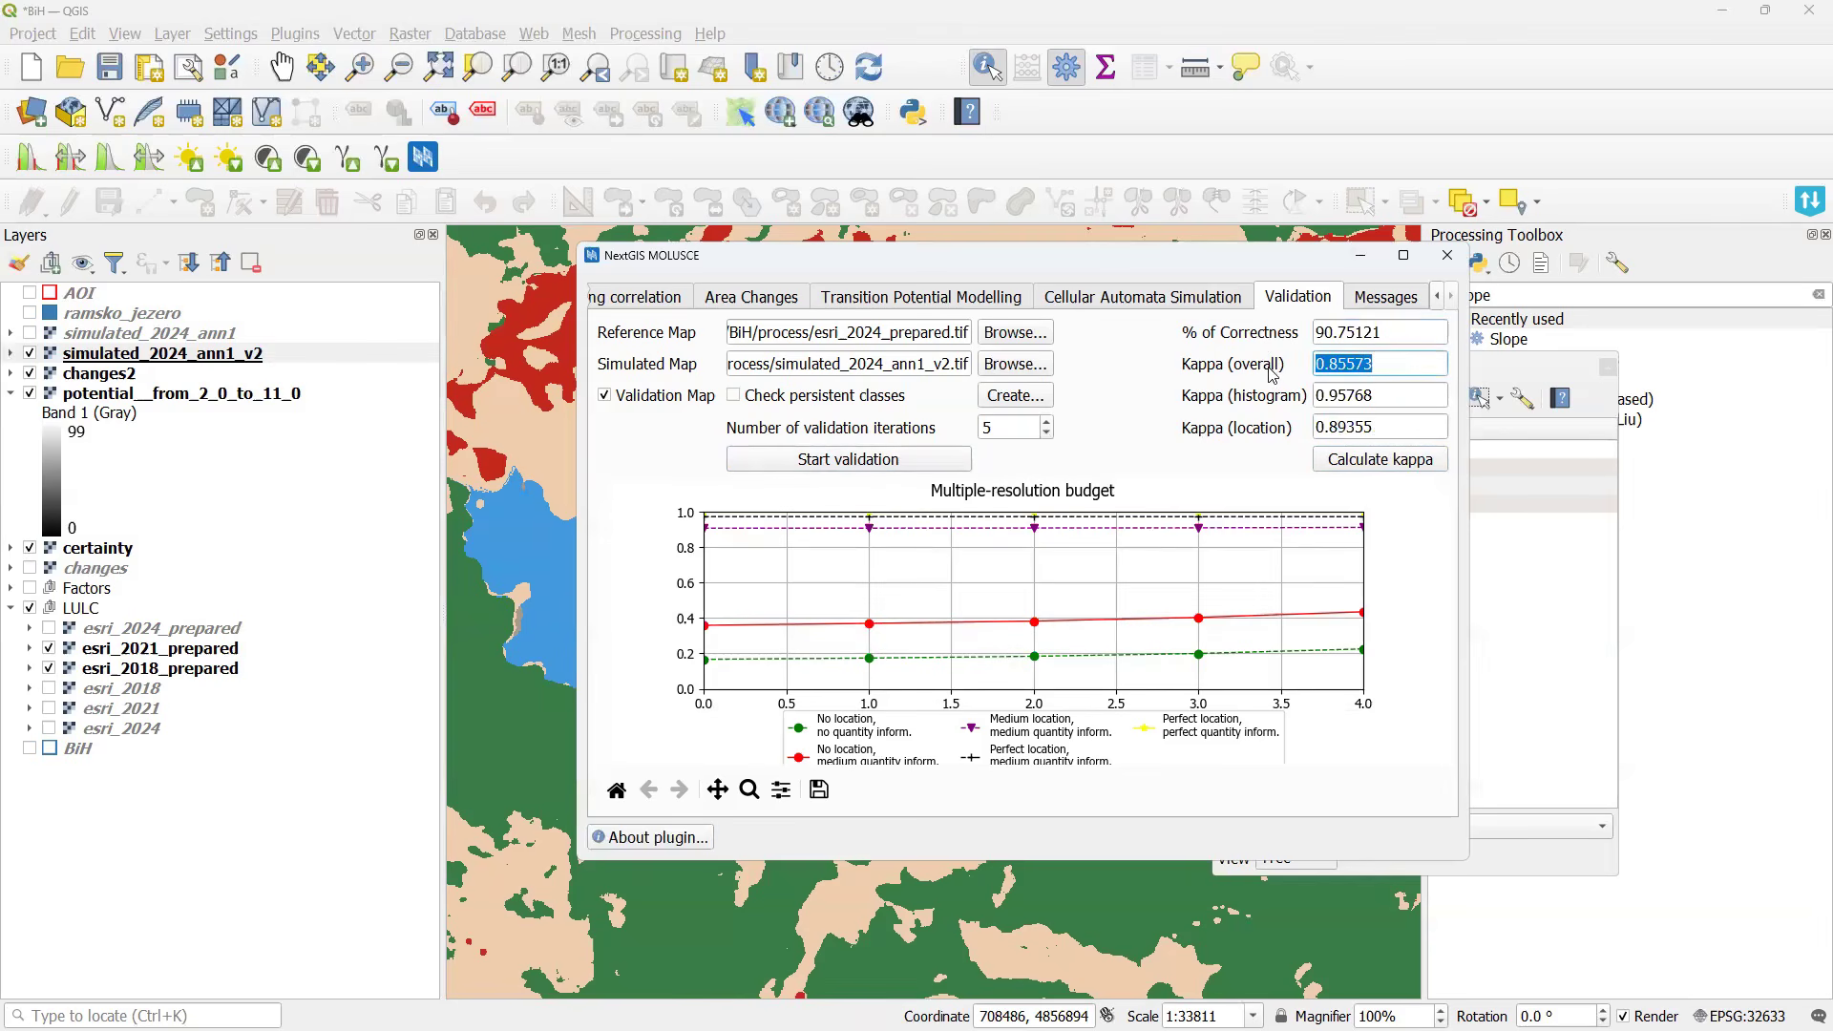
{"action": "left_click_drag", "start_coordinate": [1400, 427], "coordinate": [1304, 430]}
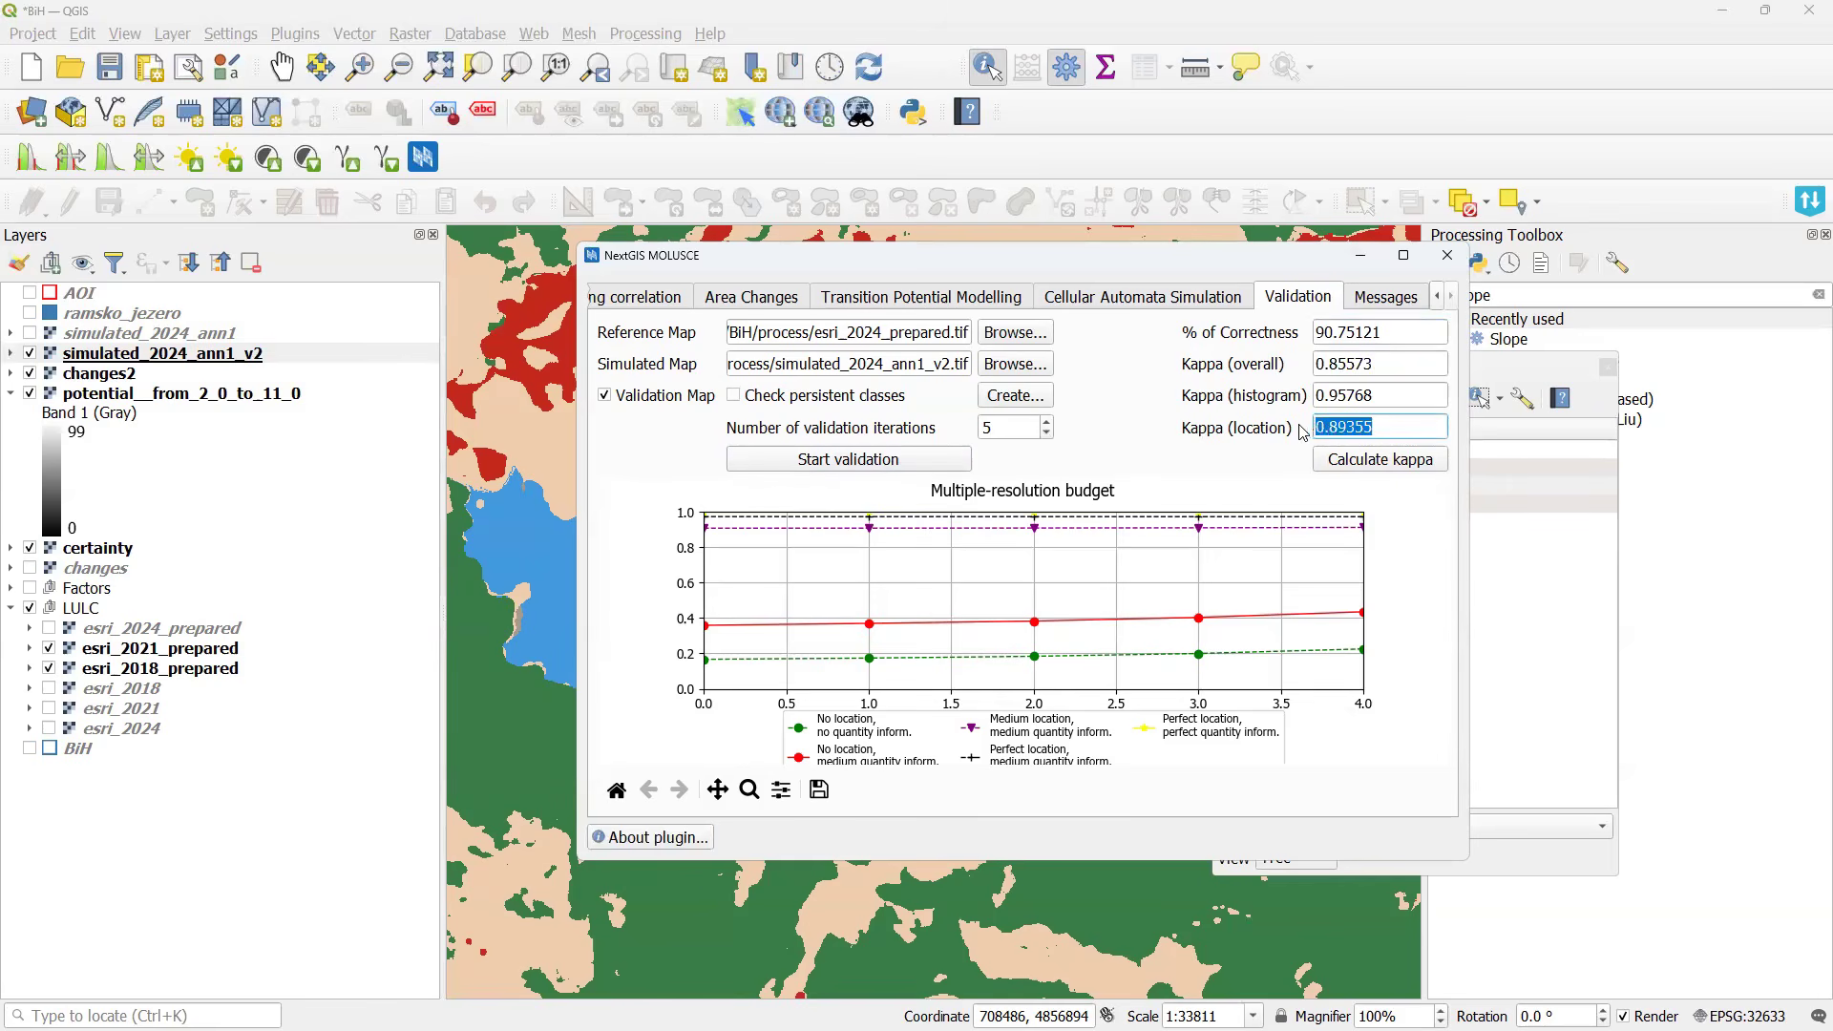
{"action": "left_click", "coordinate": [1402, 392]}
{"action": "left_click_drag", "start_coordinate": [1402, 392], "coordinate": [1259, 401]}
{"action": "left_click_drag", "start_coordinate": [1396, 426], "coordinate": [1278, 423]}
{"action": "left_click", "coordinate": [1396, 426]}
{"action": "triple_click", "coordinate": [1402, 427]}
{"action": "left_click", "coordinate": [1365, 331]}
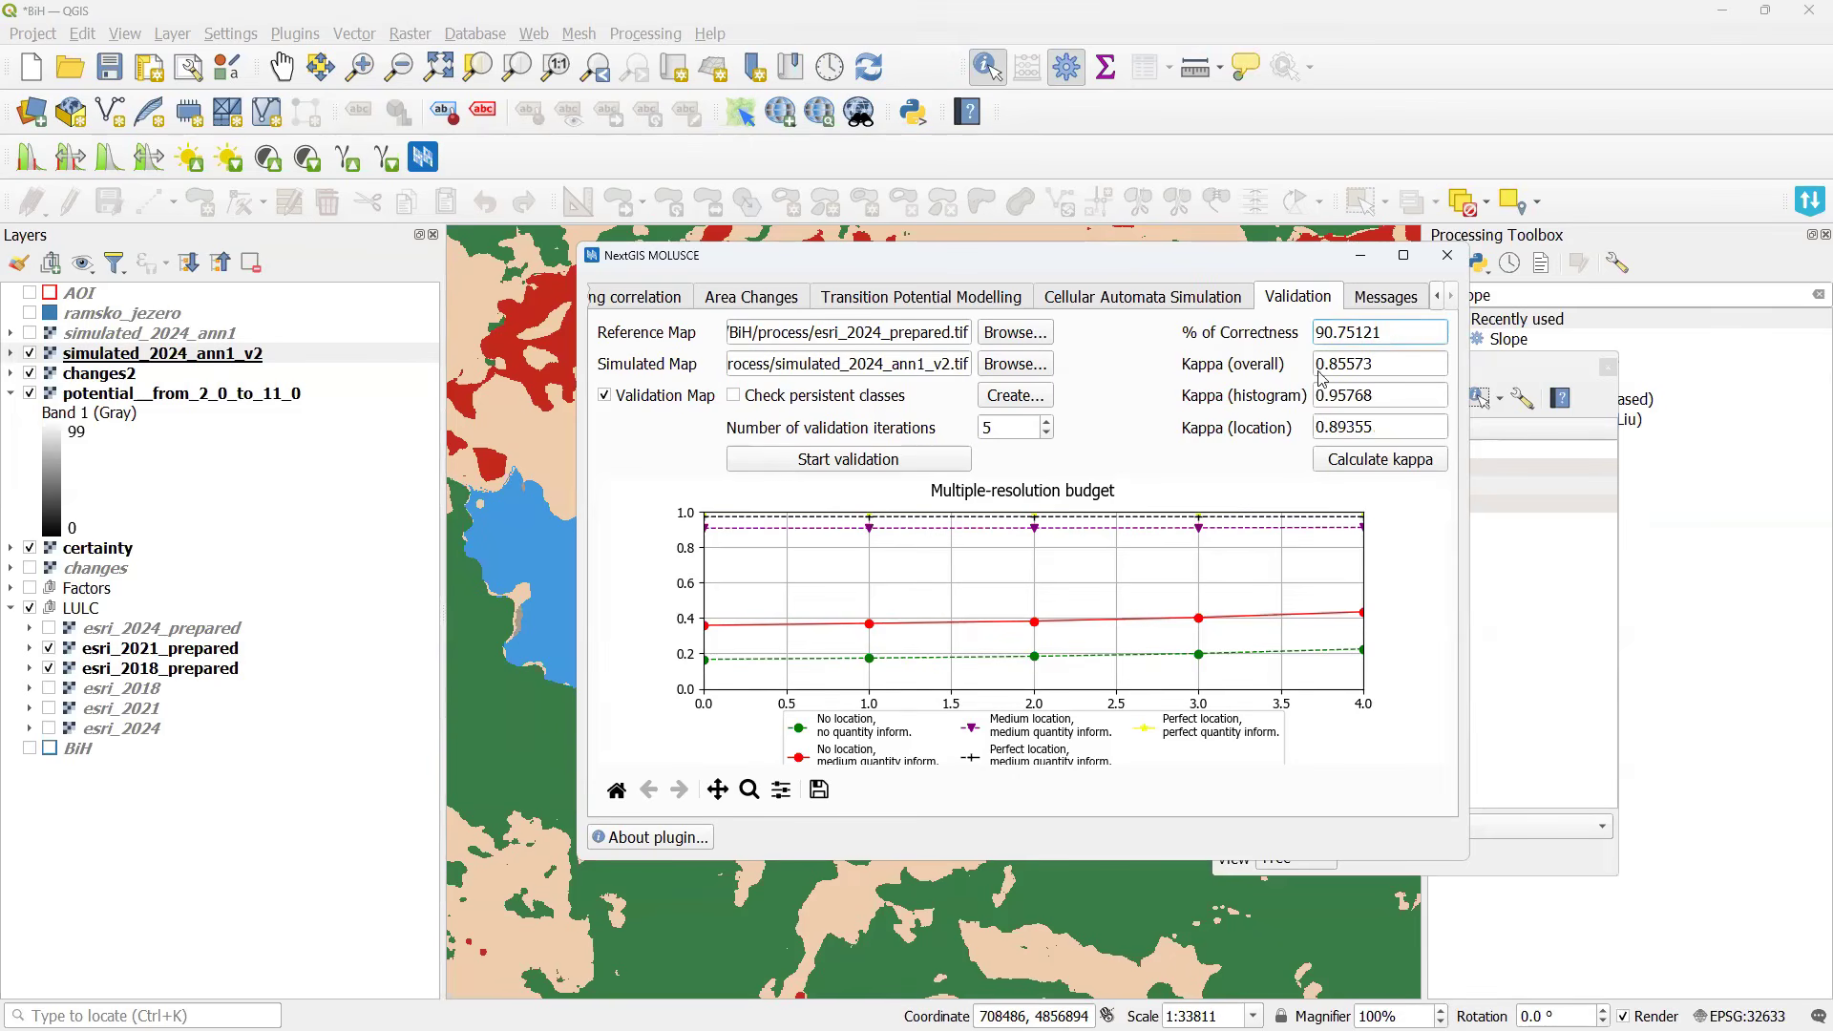
{"action": "left_click_drag", "start_coordinate": [1383, 336], "coordinate": [1247, 342]}
{"action": "left_click", "coordinate": [1382, 372]}
Review which reference map the validation uses and check its percentage of correctness against it.
{"action": "left_click_drag", "start_coordinate": [1201, 269], "coordinate": [1201, 250]}
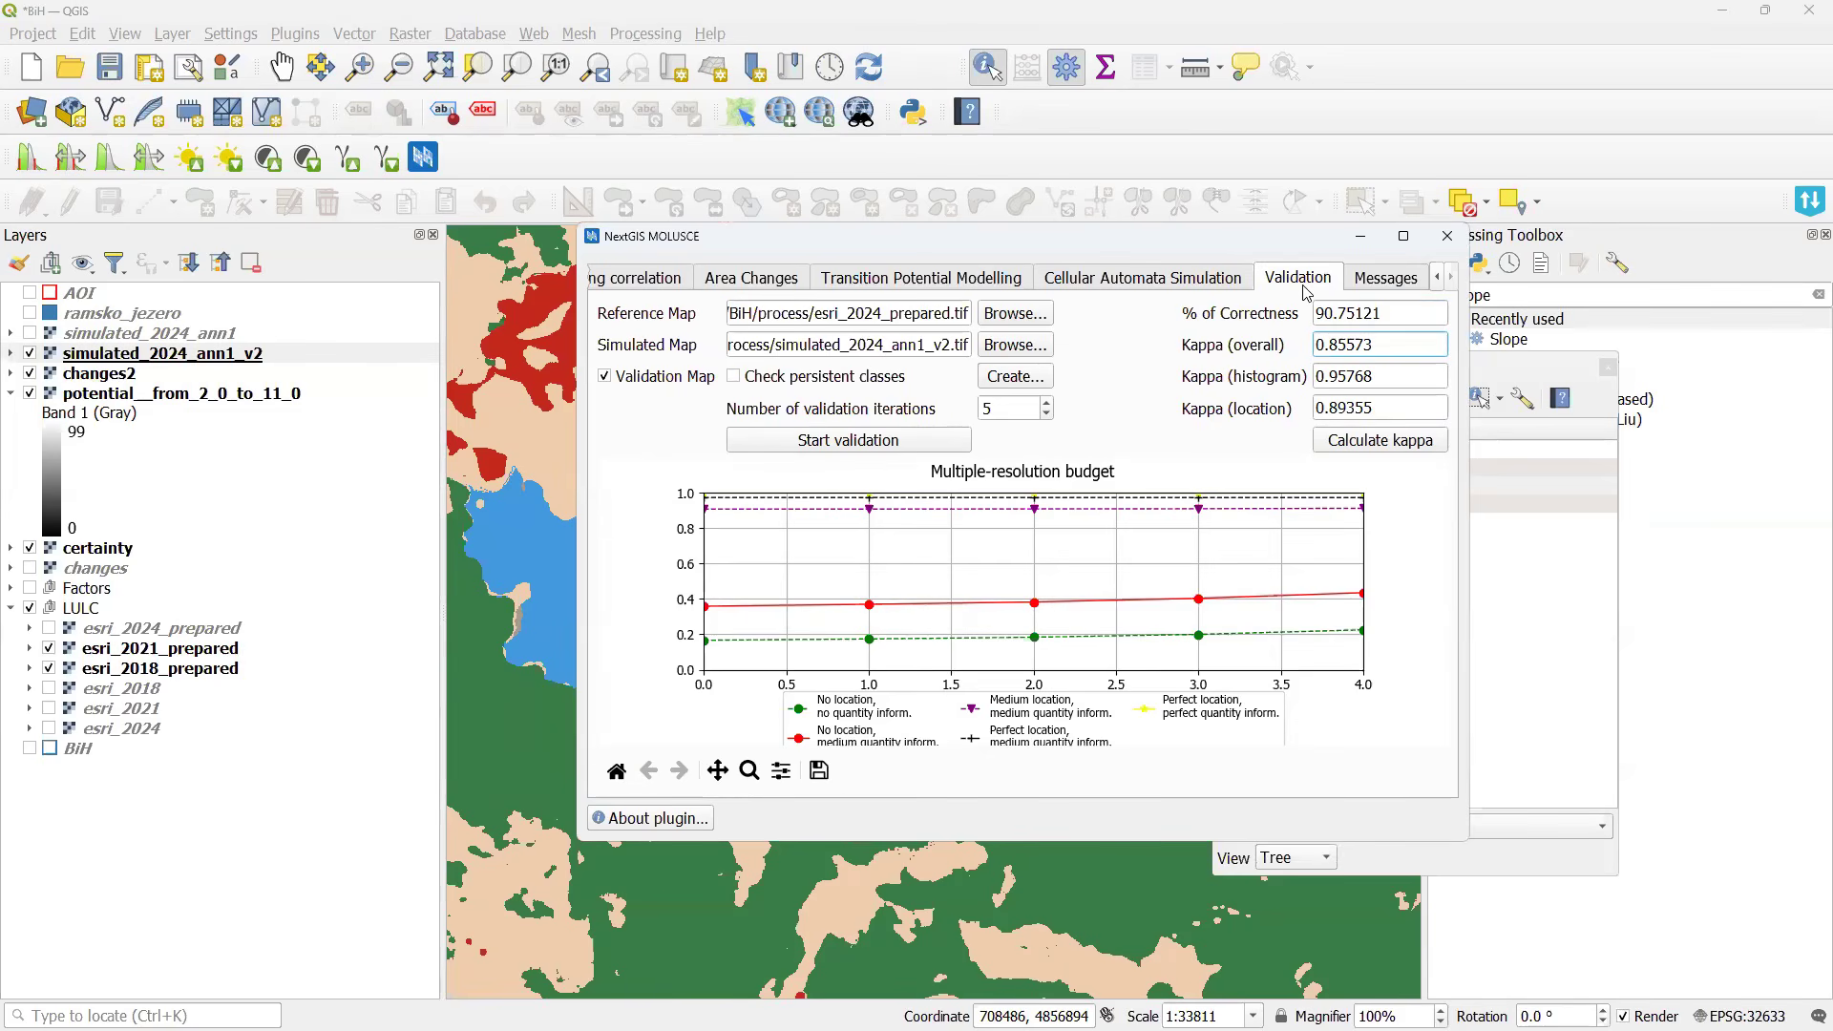
{"action": "left_click_drag", "start_coordinate": [873, 314], "coordinate": [774, 315]}
{"action": "left_click_drag", "start_coordinate": [905, 313], "coordinate": [1006, 321]}
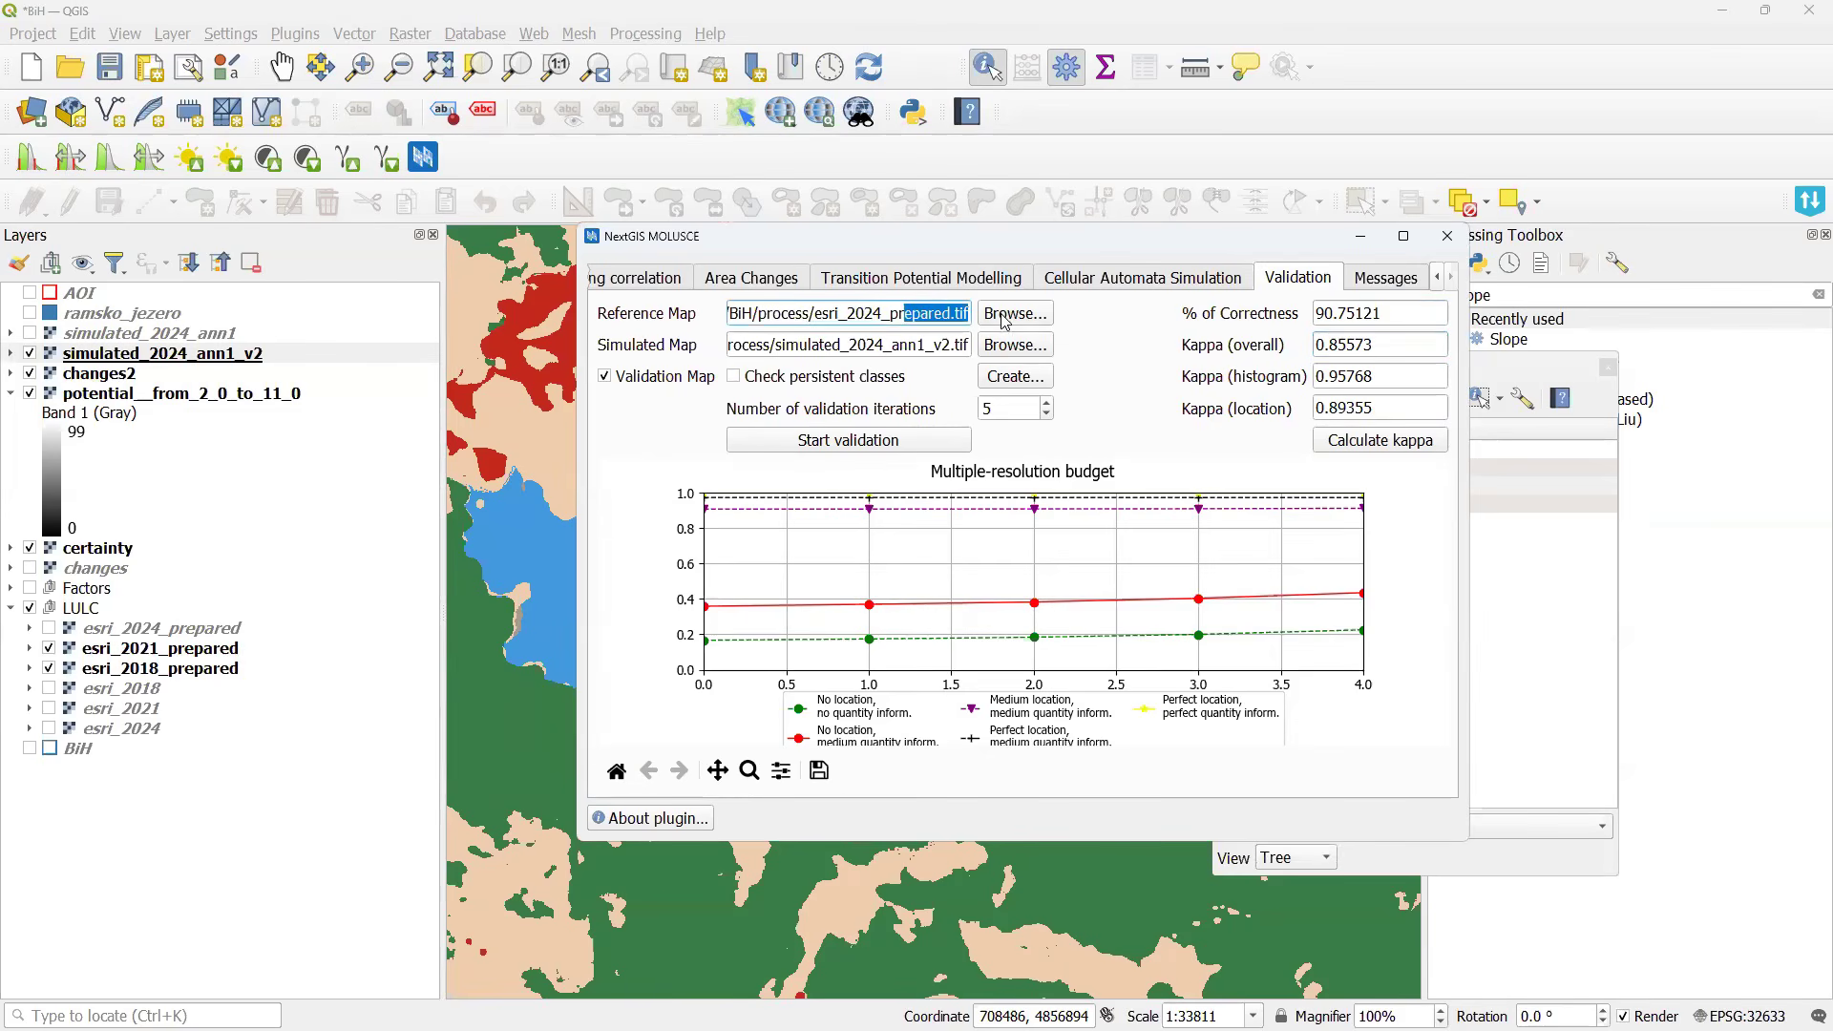
{"action": "left_click", "coordinate": [969, 322]}
{"action": "left_click_drag", "start_coordinate": [836, 316], "coordinate": [880, 313]}
{"action": "left_click", "coordinate": [867, 318]}
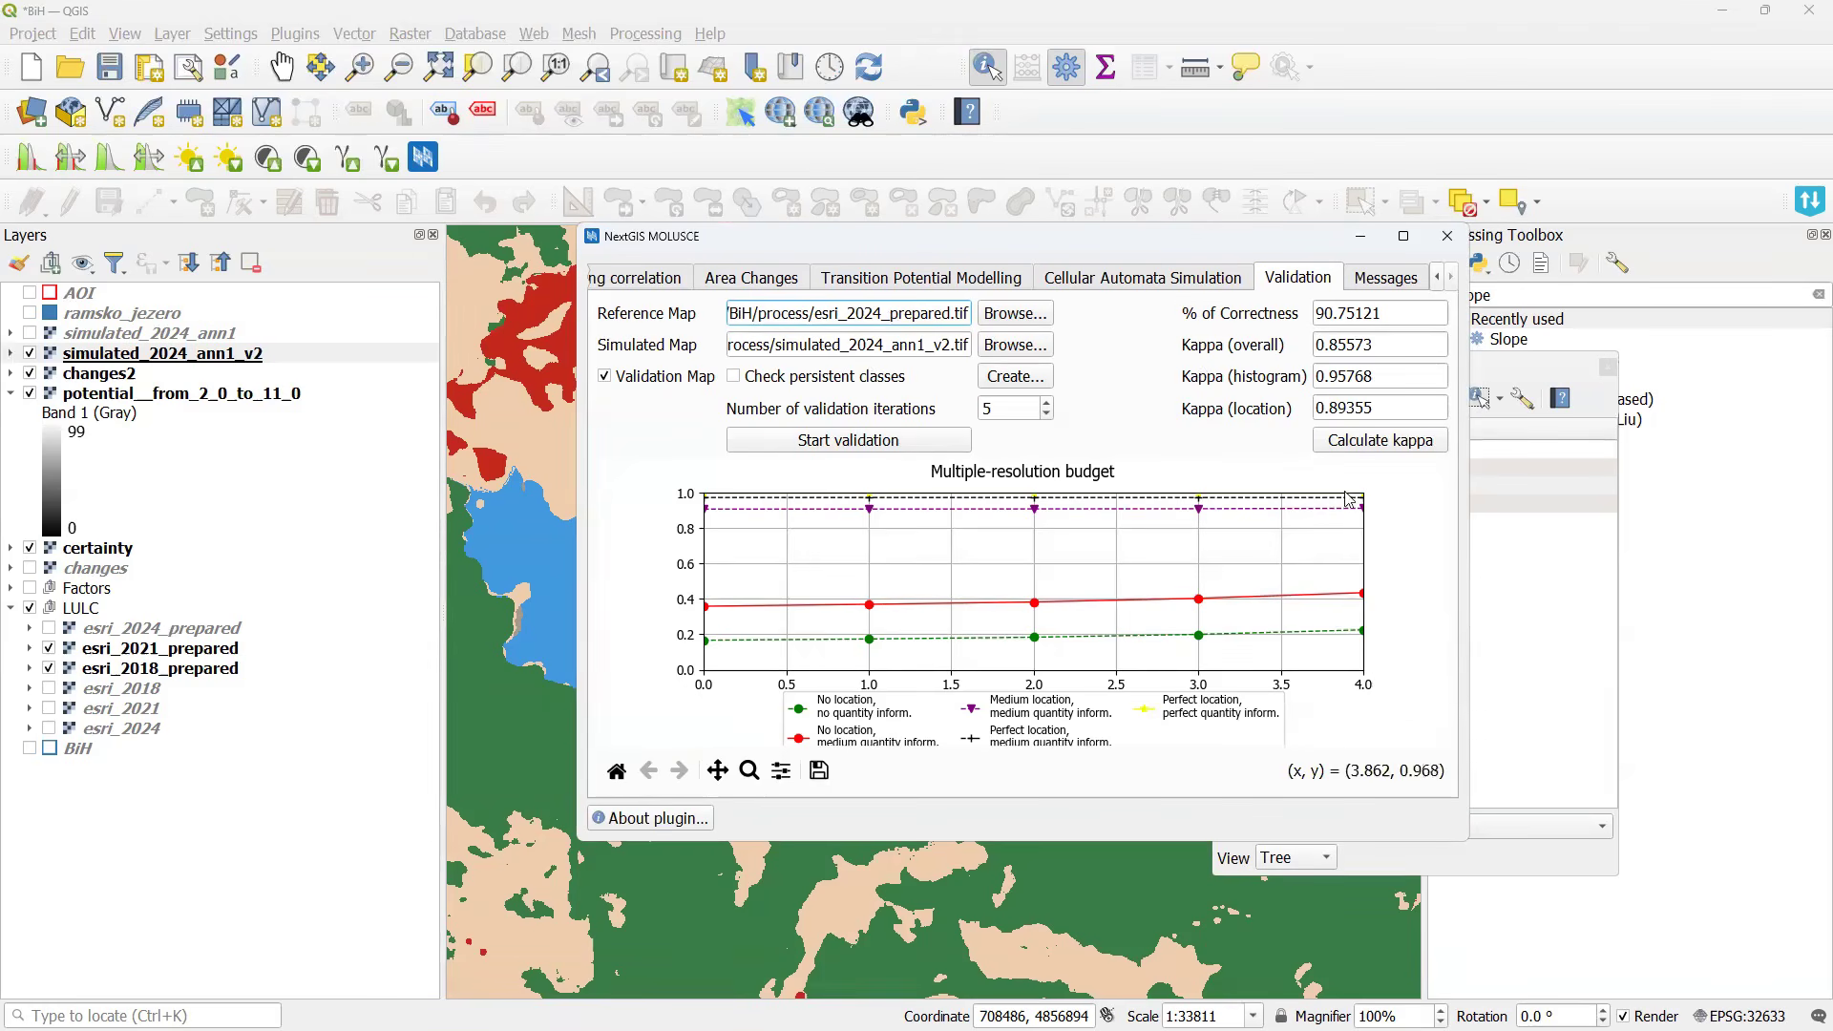
{"action": "double_click", "coordinate": [1405, 324]}
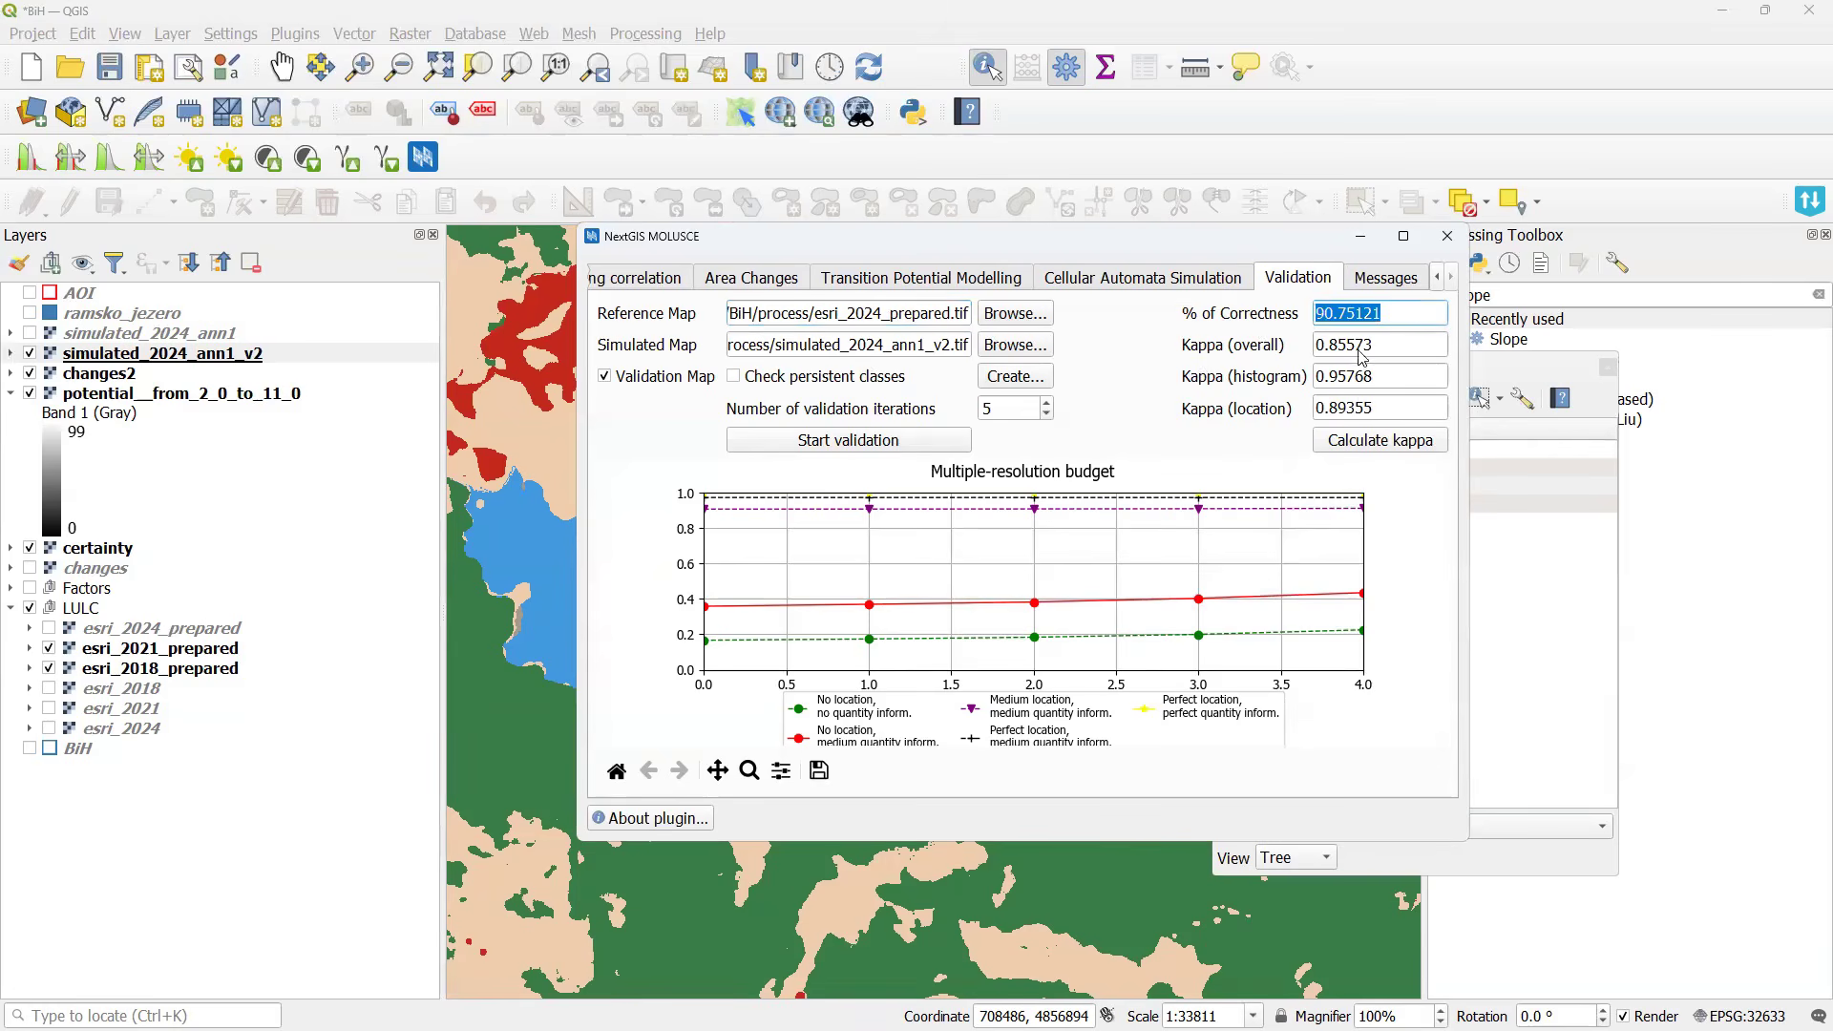
{"action": "left_click", "coordinate": [1422, 323]}
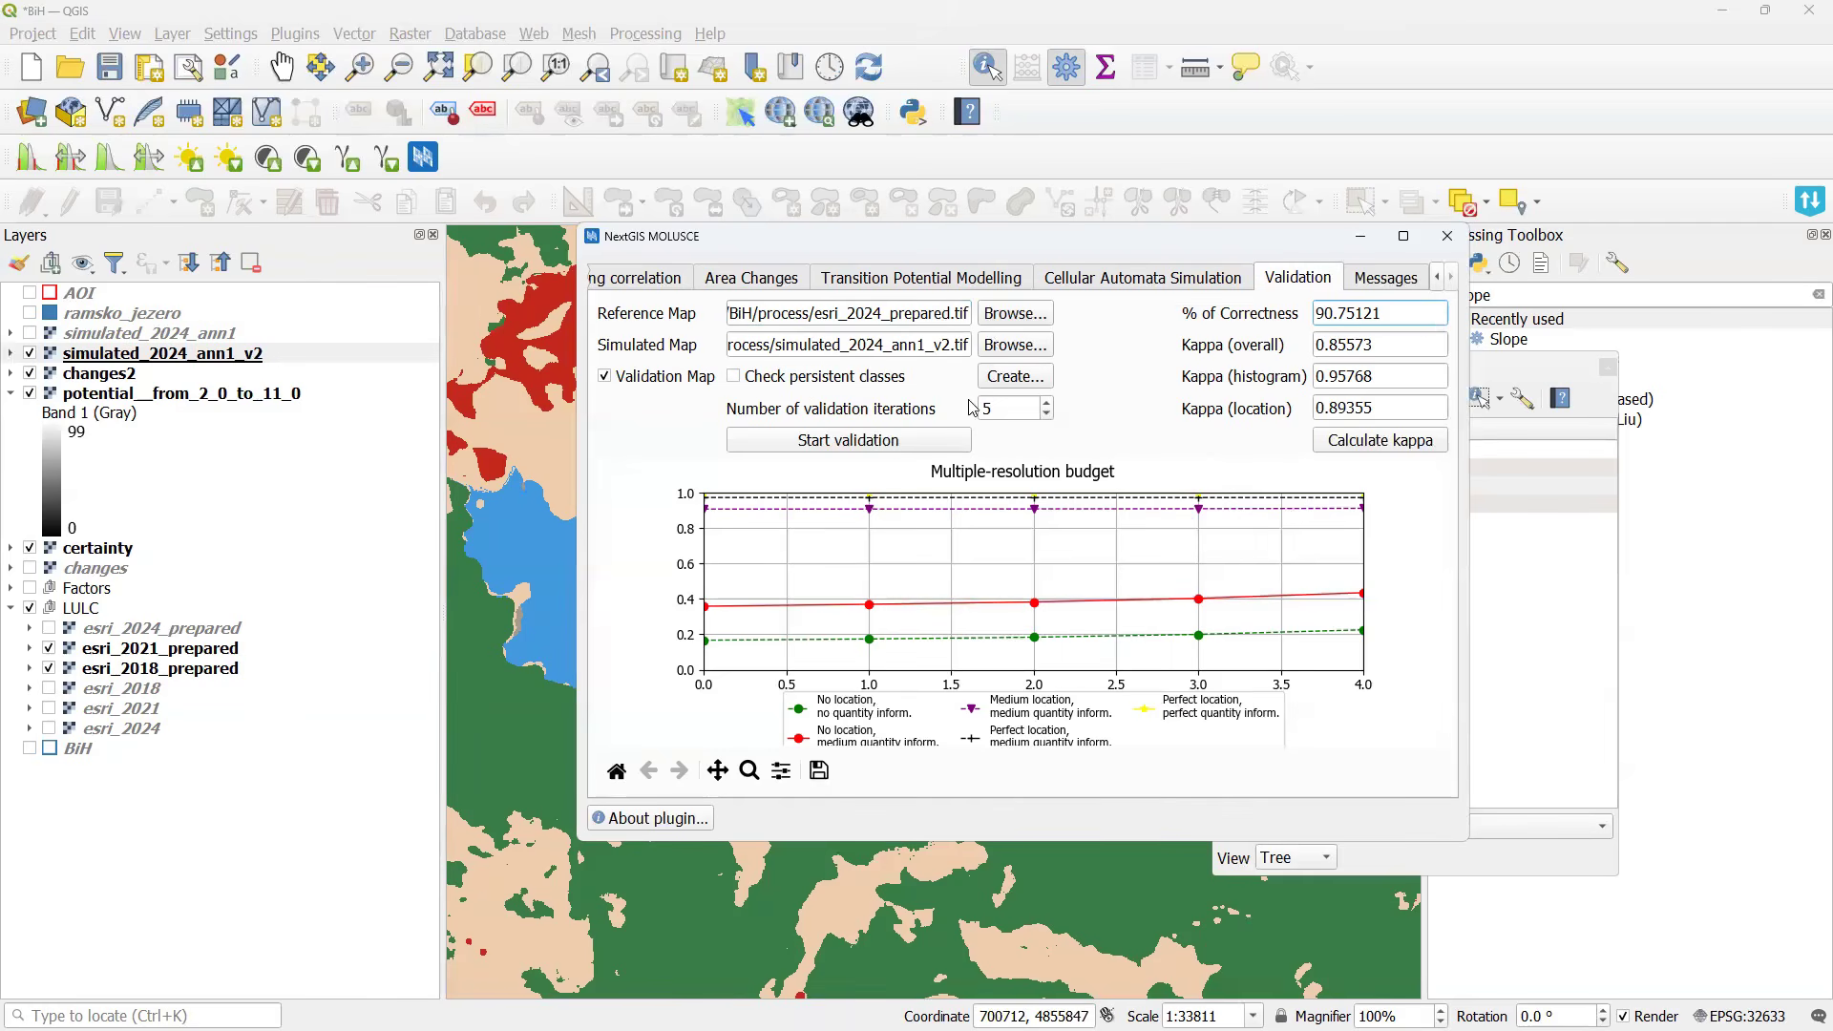
Create the validation map and save it as a GeoTIFF named validation in the process folder.
{"action": "left_click_drag", "start_coordinate": [924, 249], "coordinate": [1148, 284]}
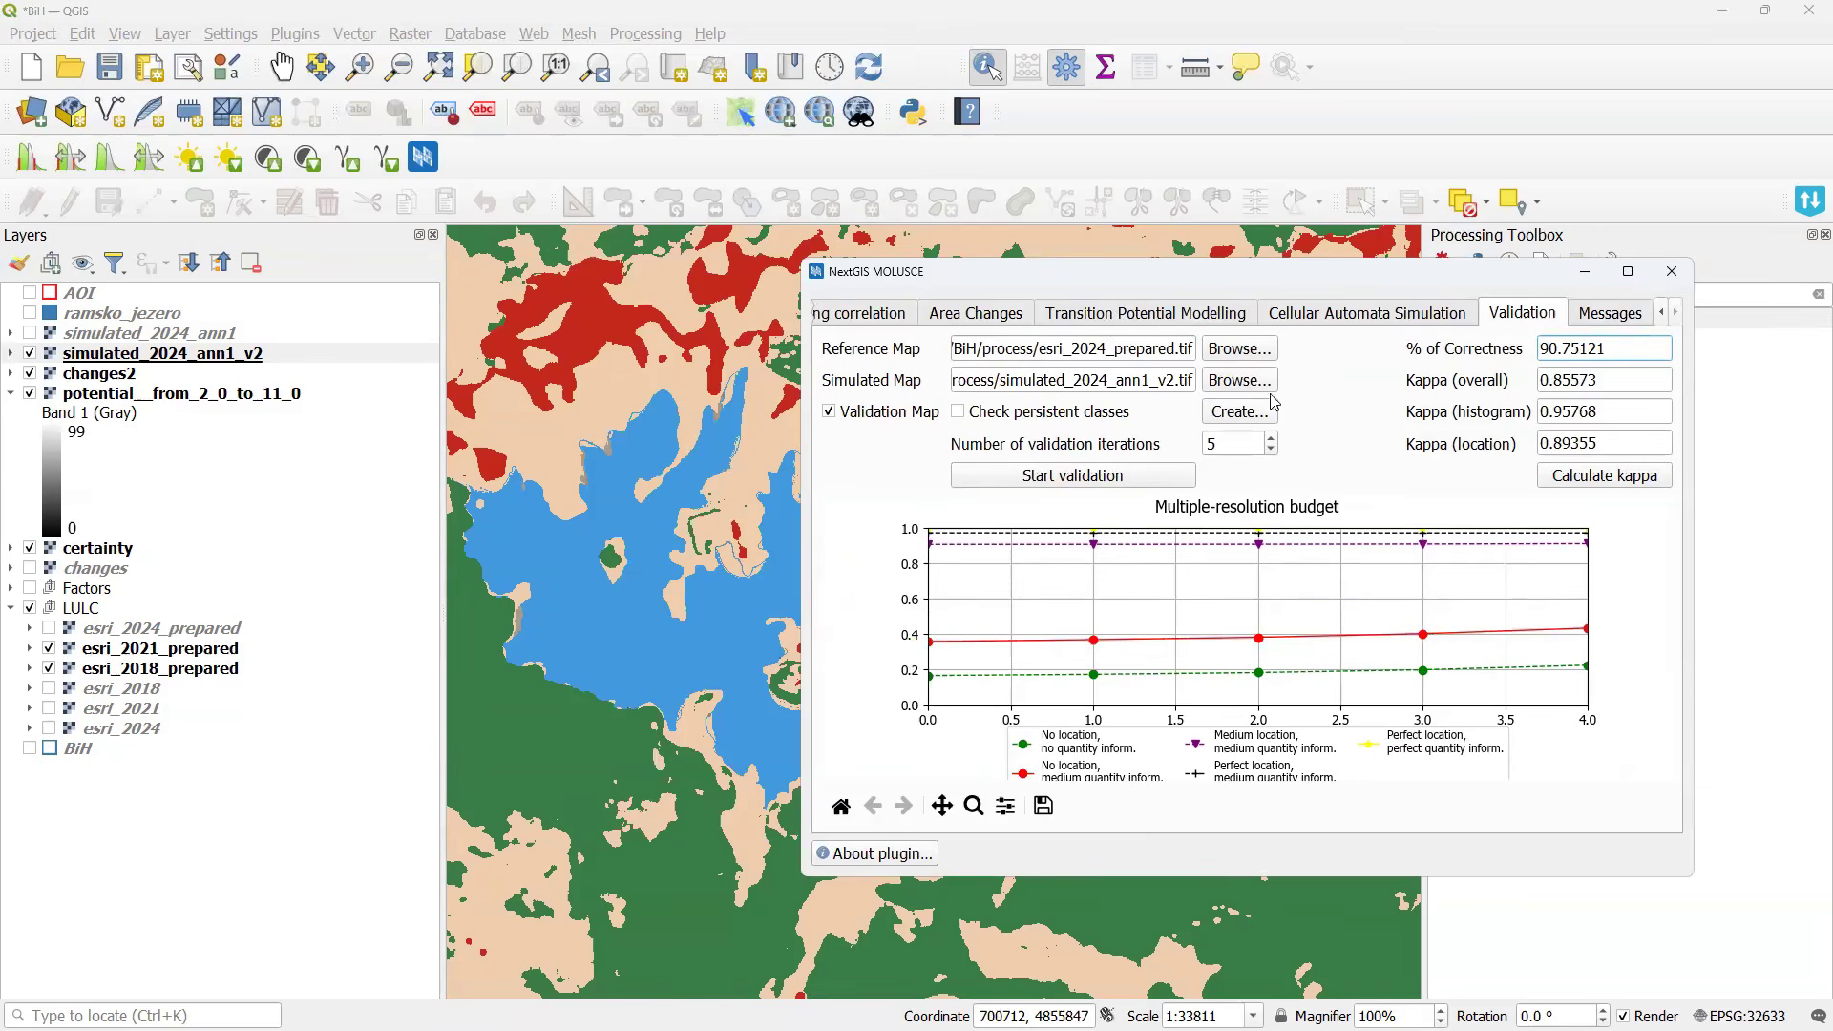
{"action": "left_click", "coordinate": [1254, 421]}
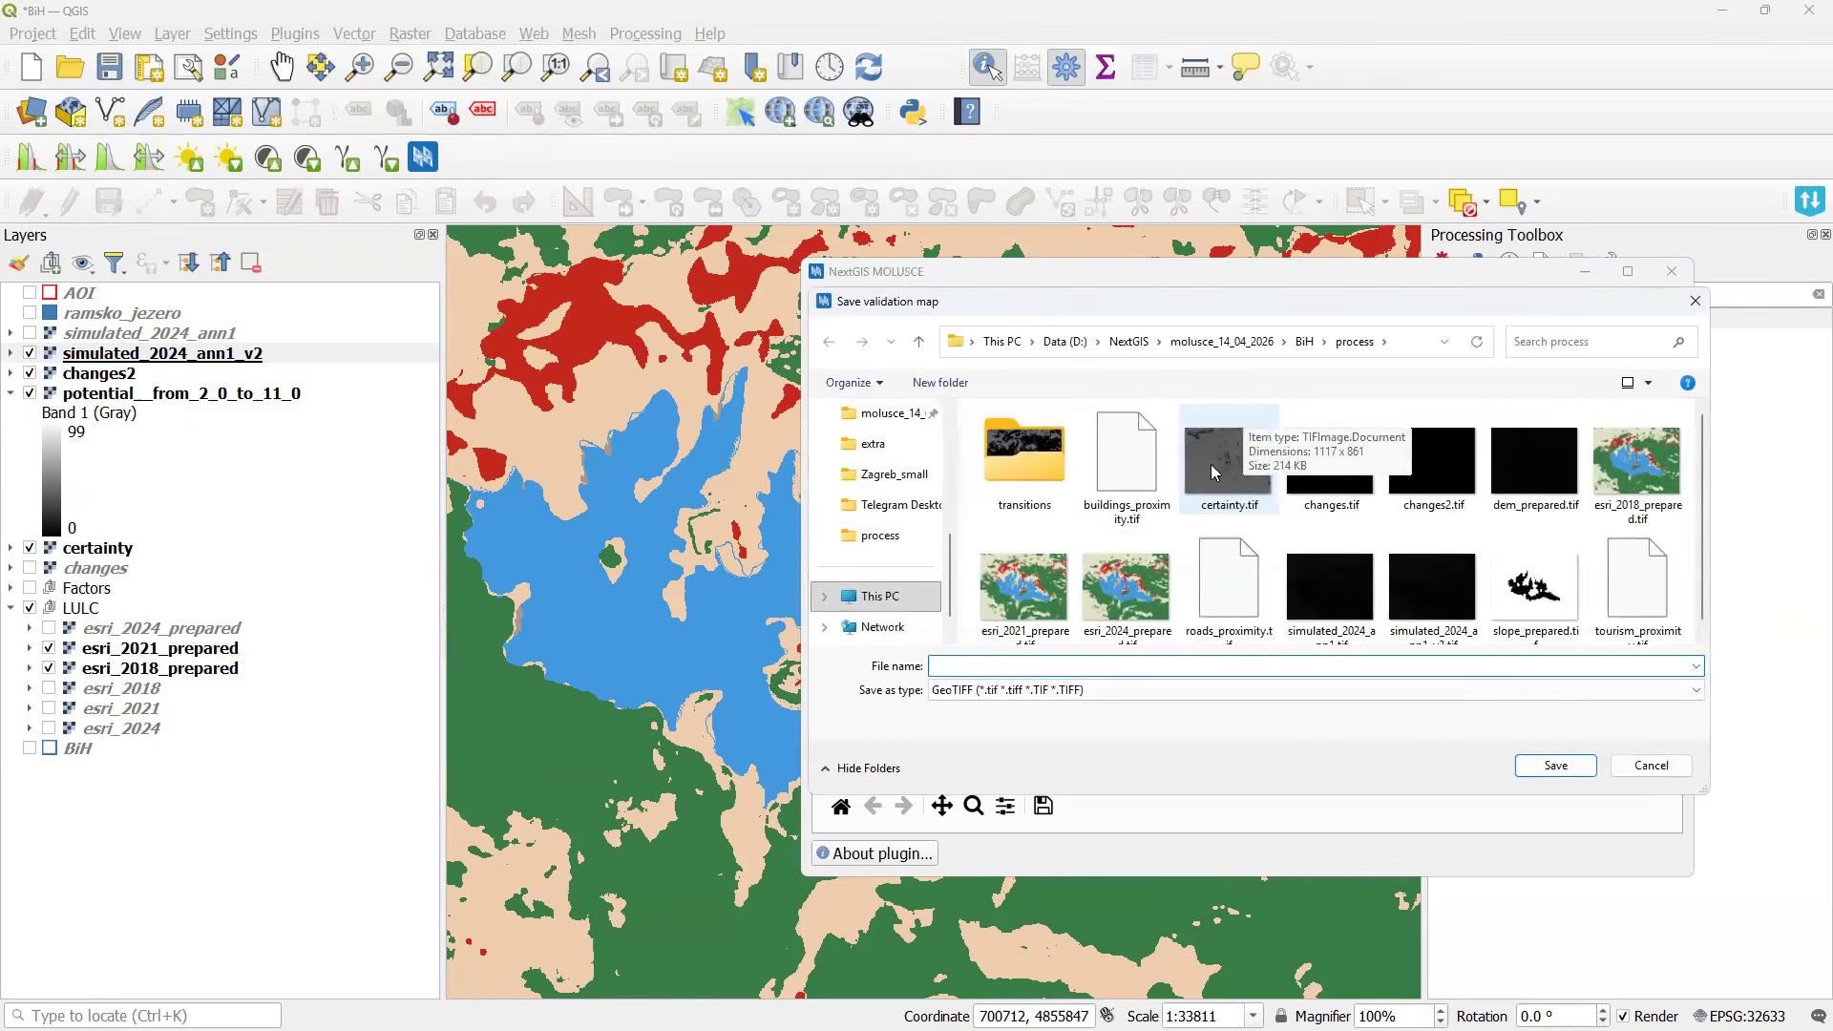
{"action": "type", "text": "validation"}
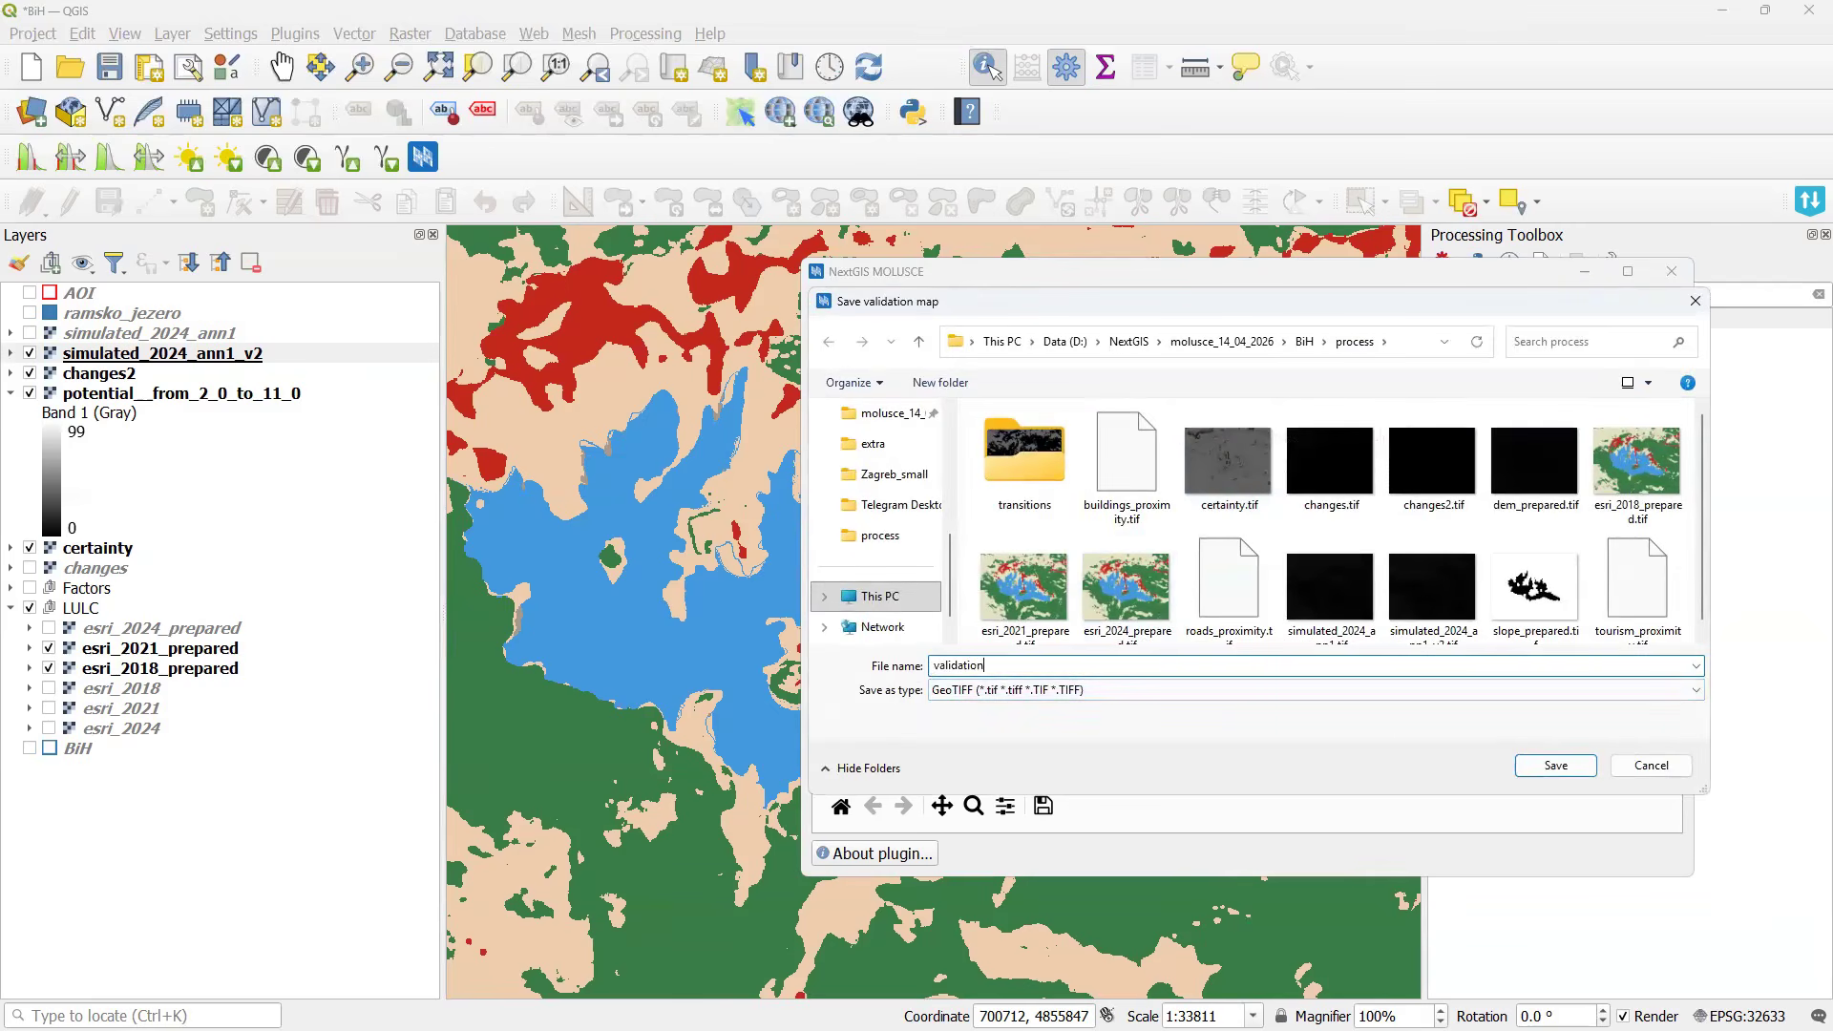
{"action": "key", "text": "Return"}
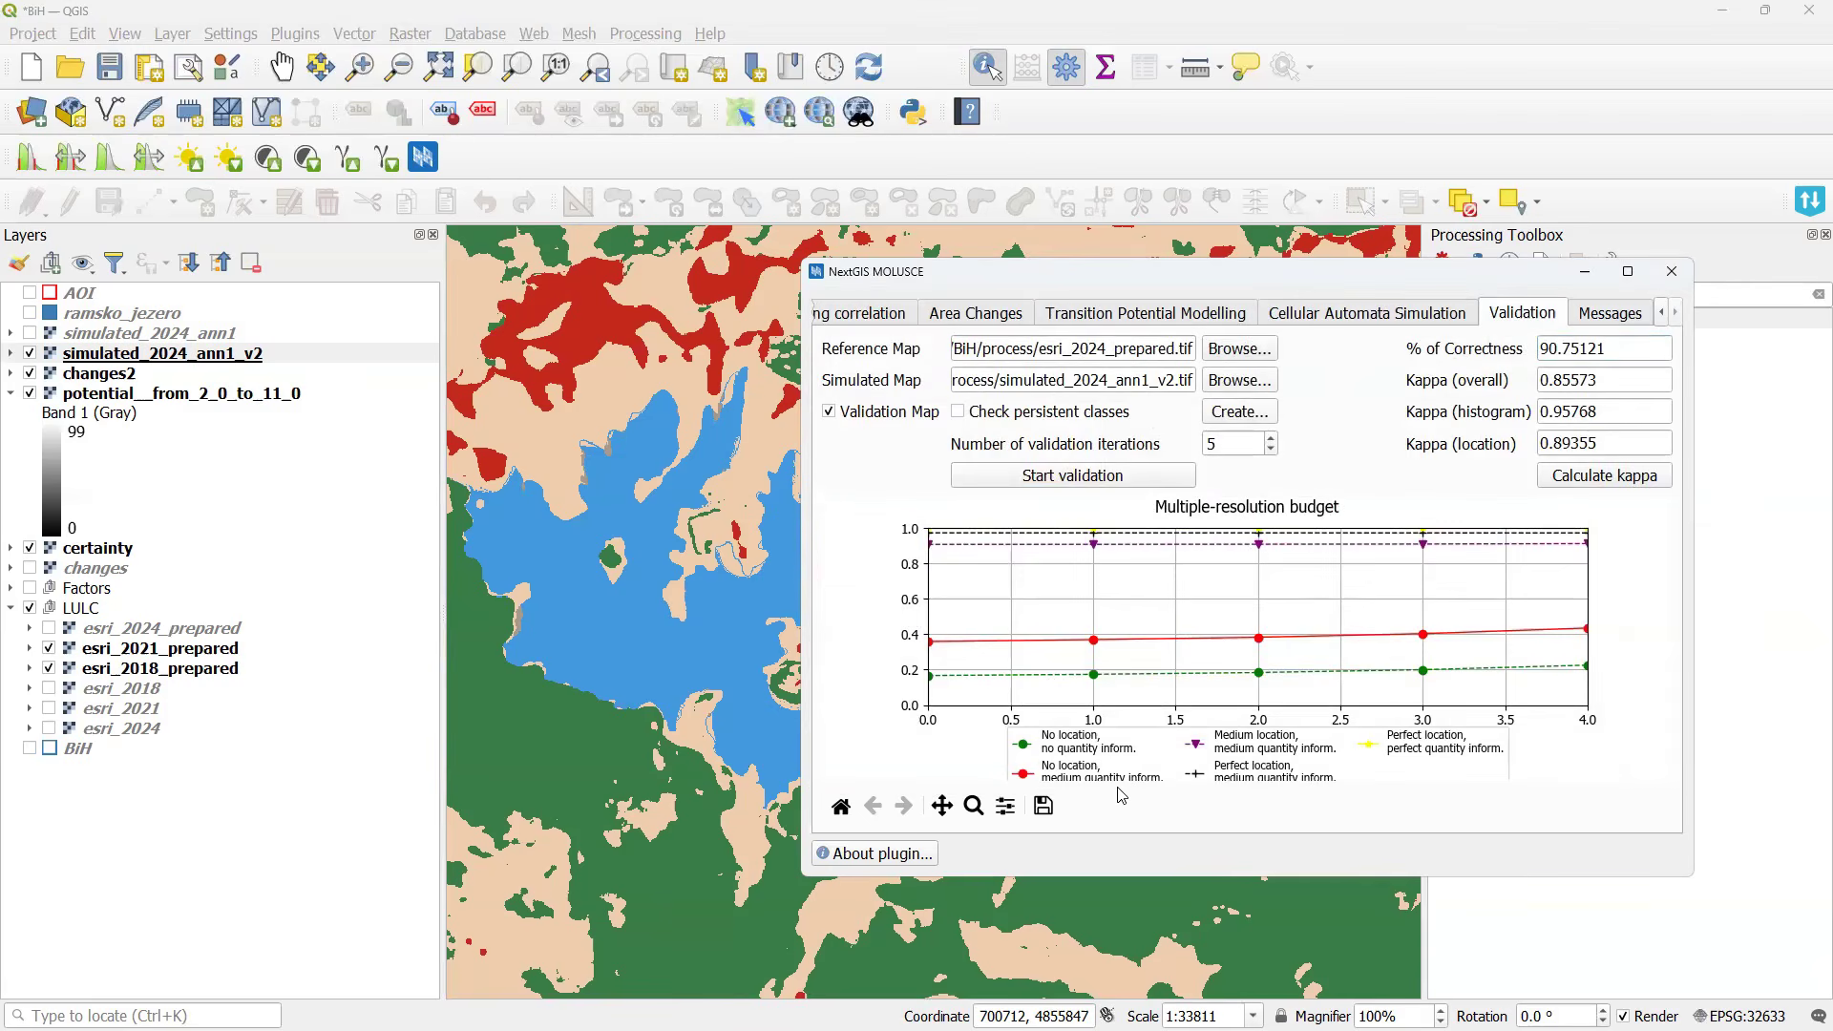
Hide all other layers so that only the validation layer is displayed on the map.
{"action": "left_click", "coordinate": [158, 351]}
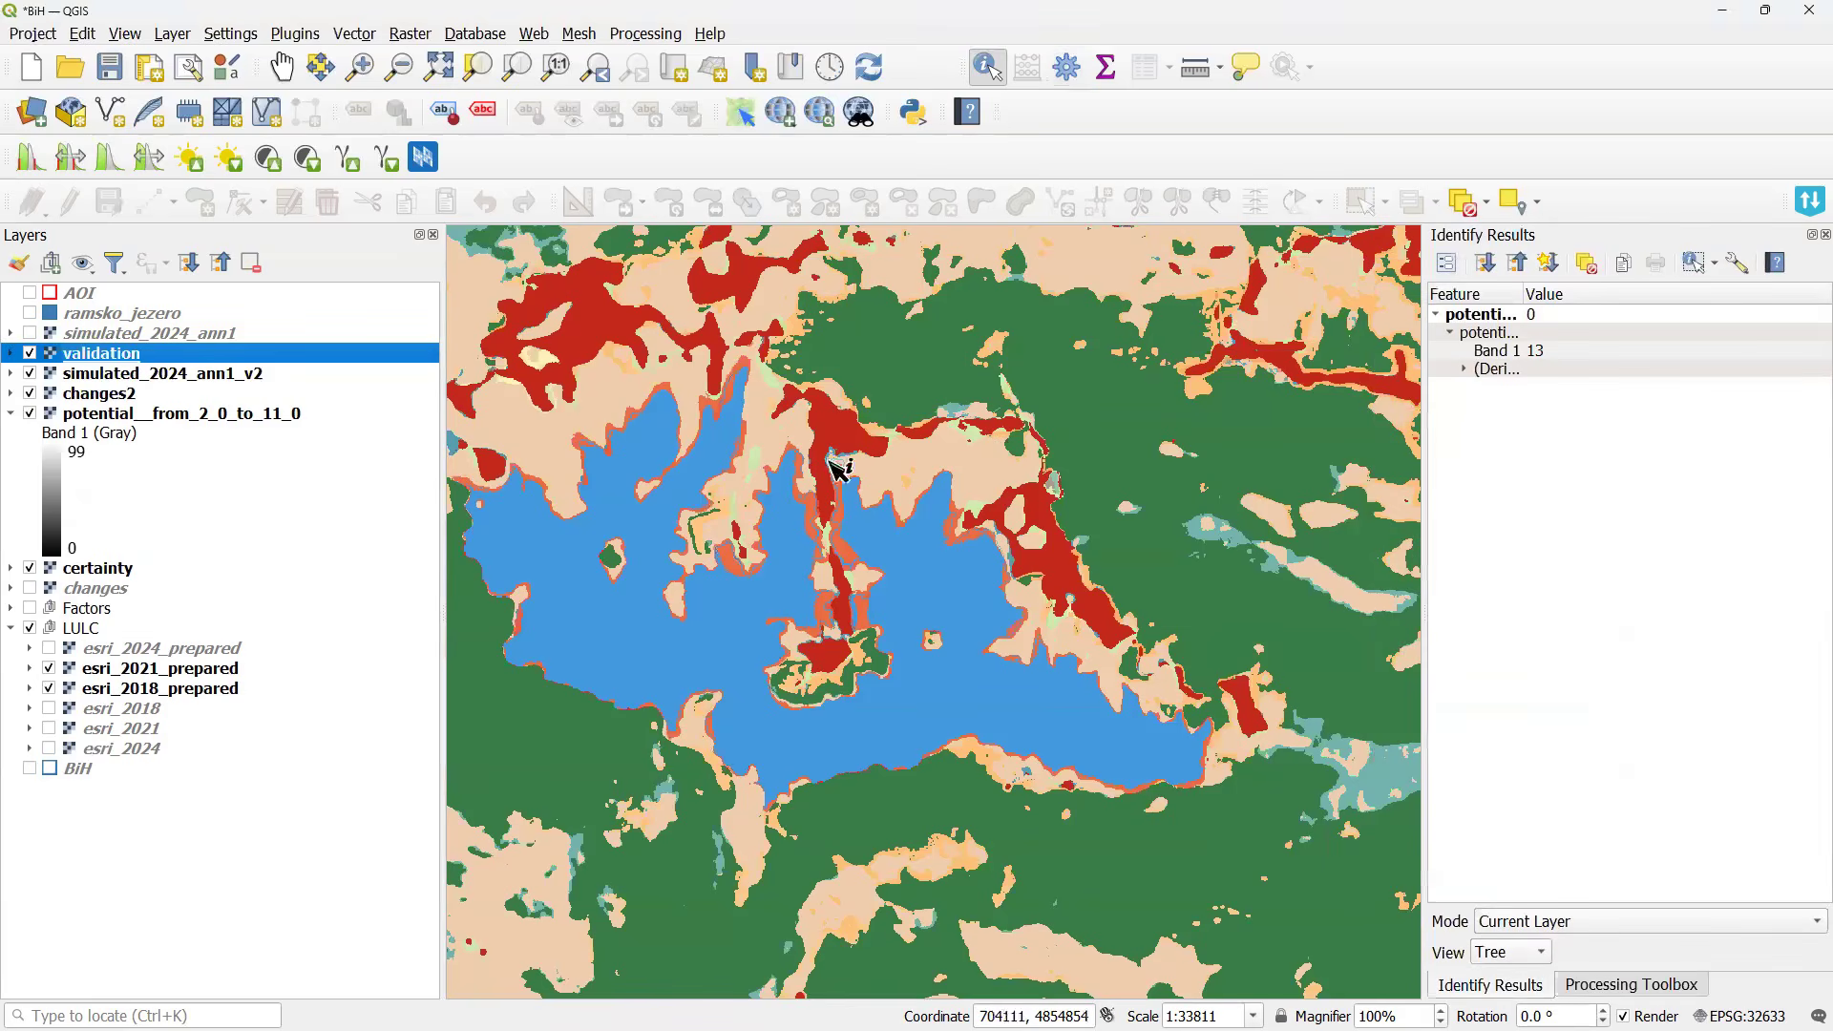
{"action": "left_click", "coordinate": [84, 263]}
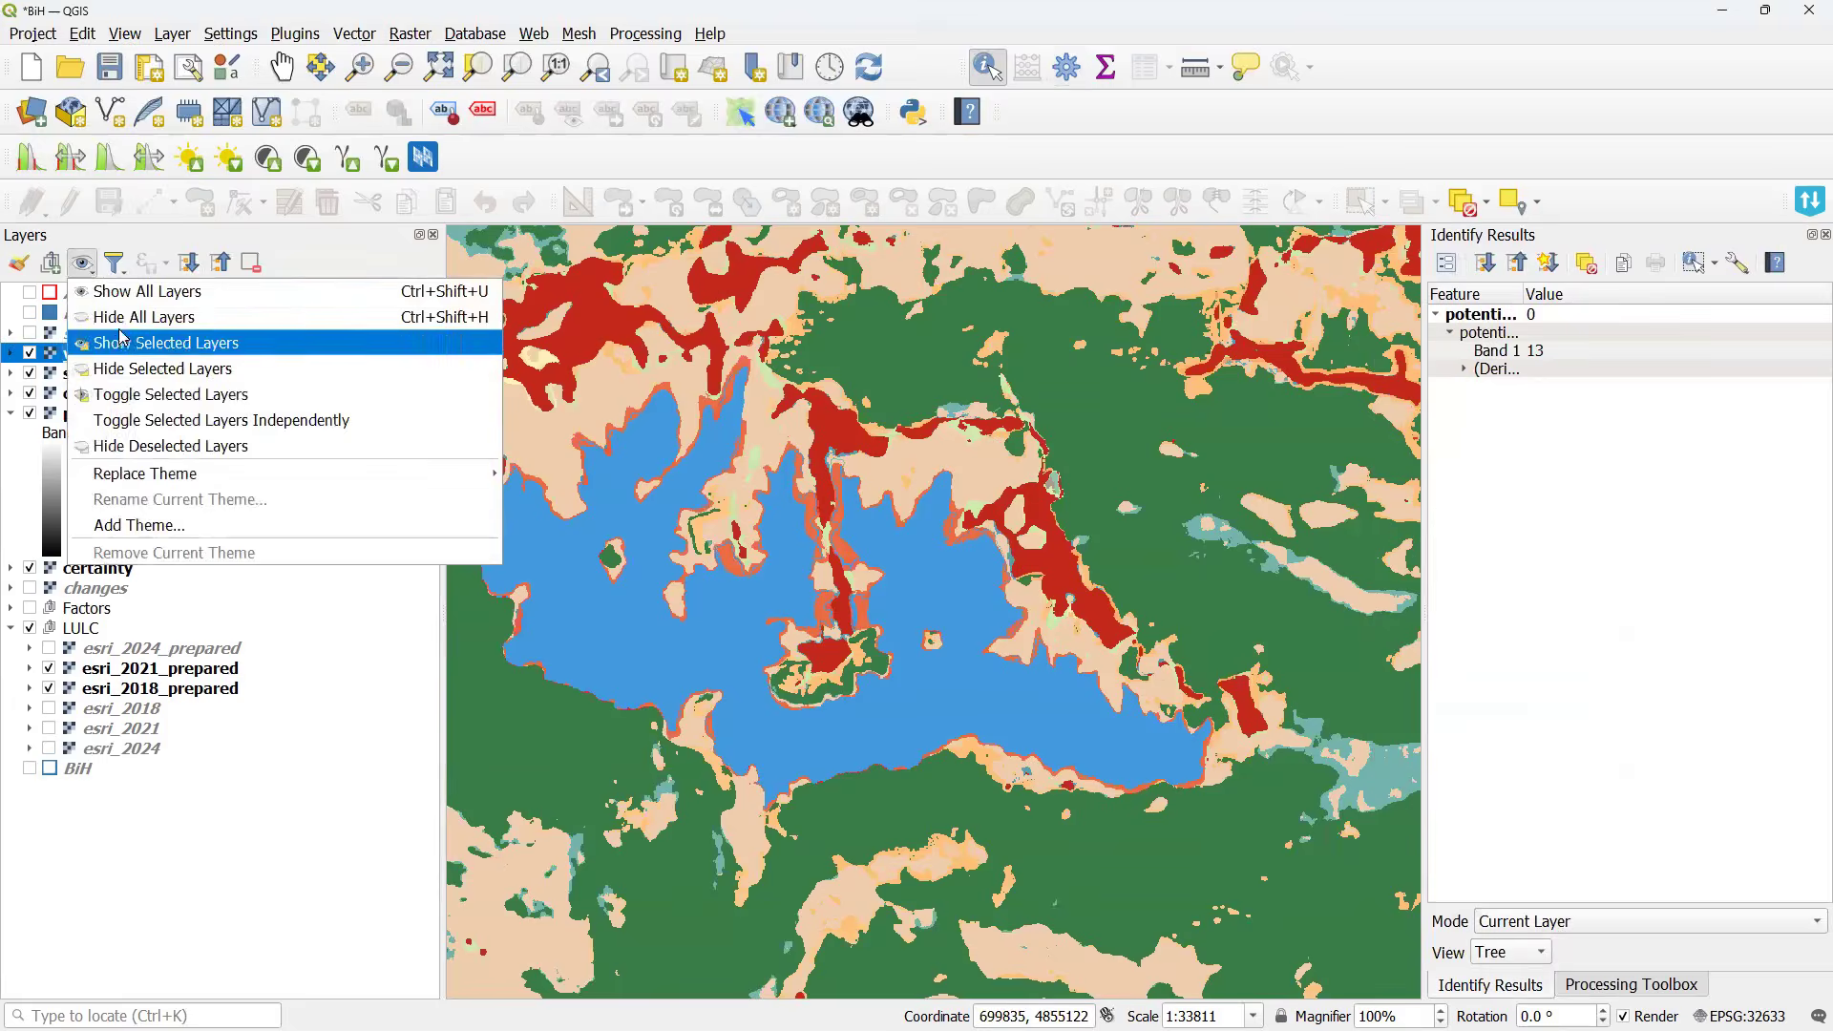
{"action": "left_click", "coordinate": [105, 341]}
{"action": "left_click", "coordinate": [29, 353]}
{"action": "left_click_drag", "start_coordinate": [1008, 636], "coordinate": [1032, 665]}
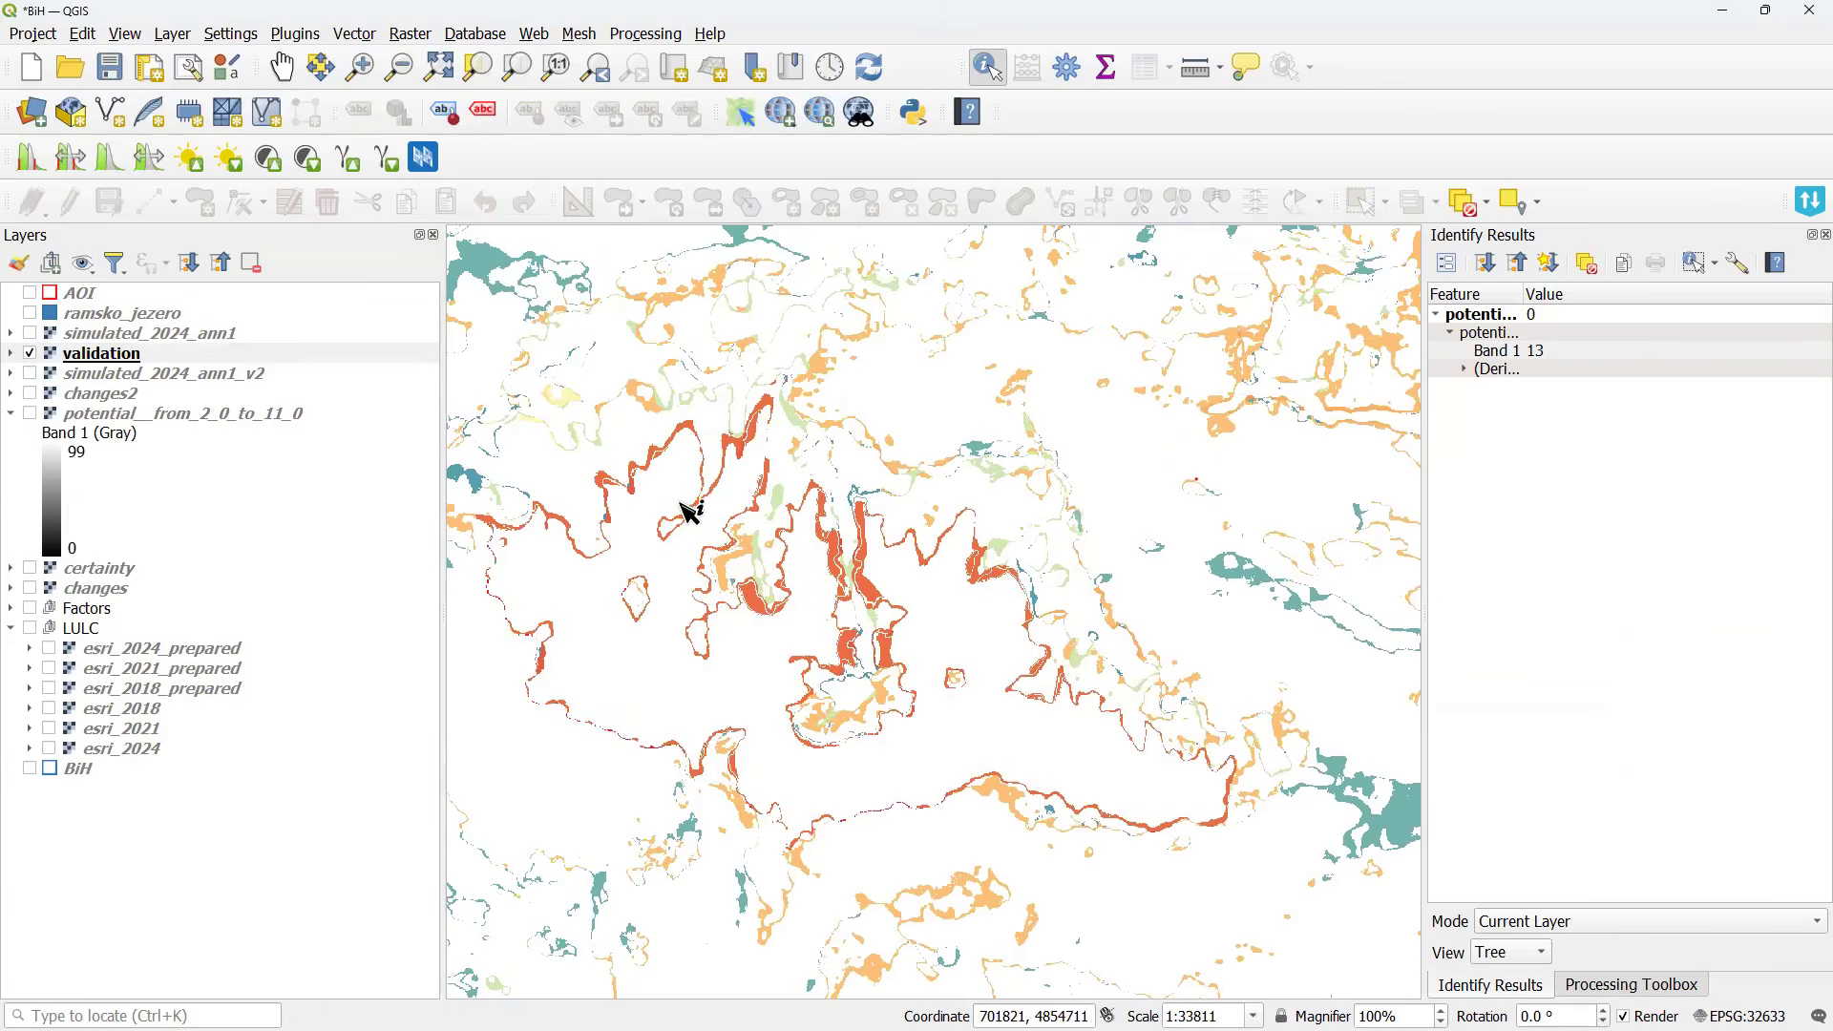
Expand the validation layer's legend and compare its class transitions with the colours on the map.
{"action": "left_click", "coordinate": [11, 353]}
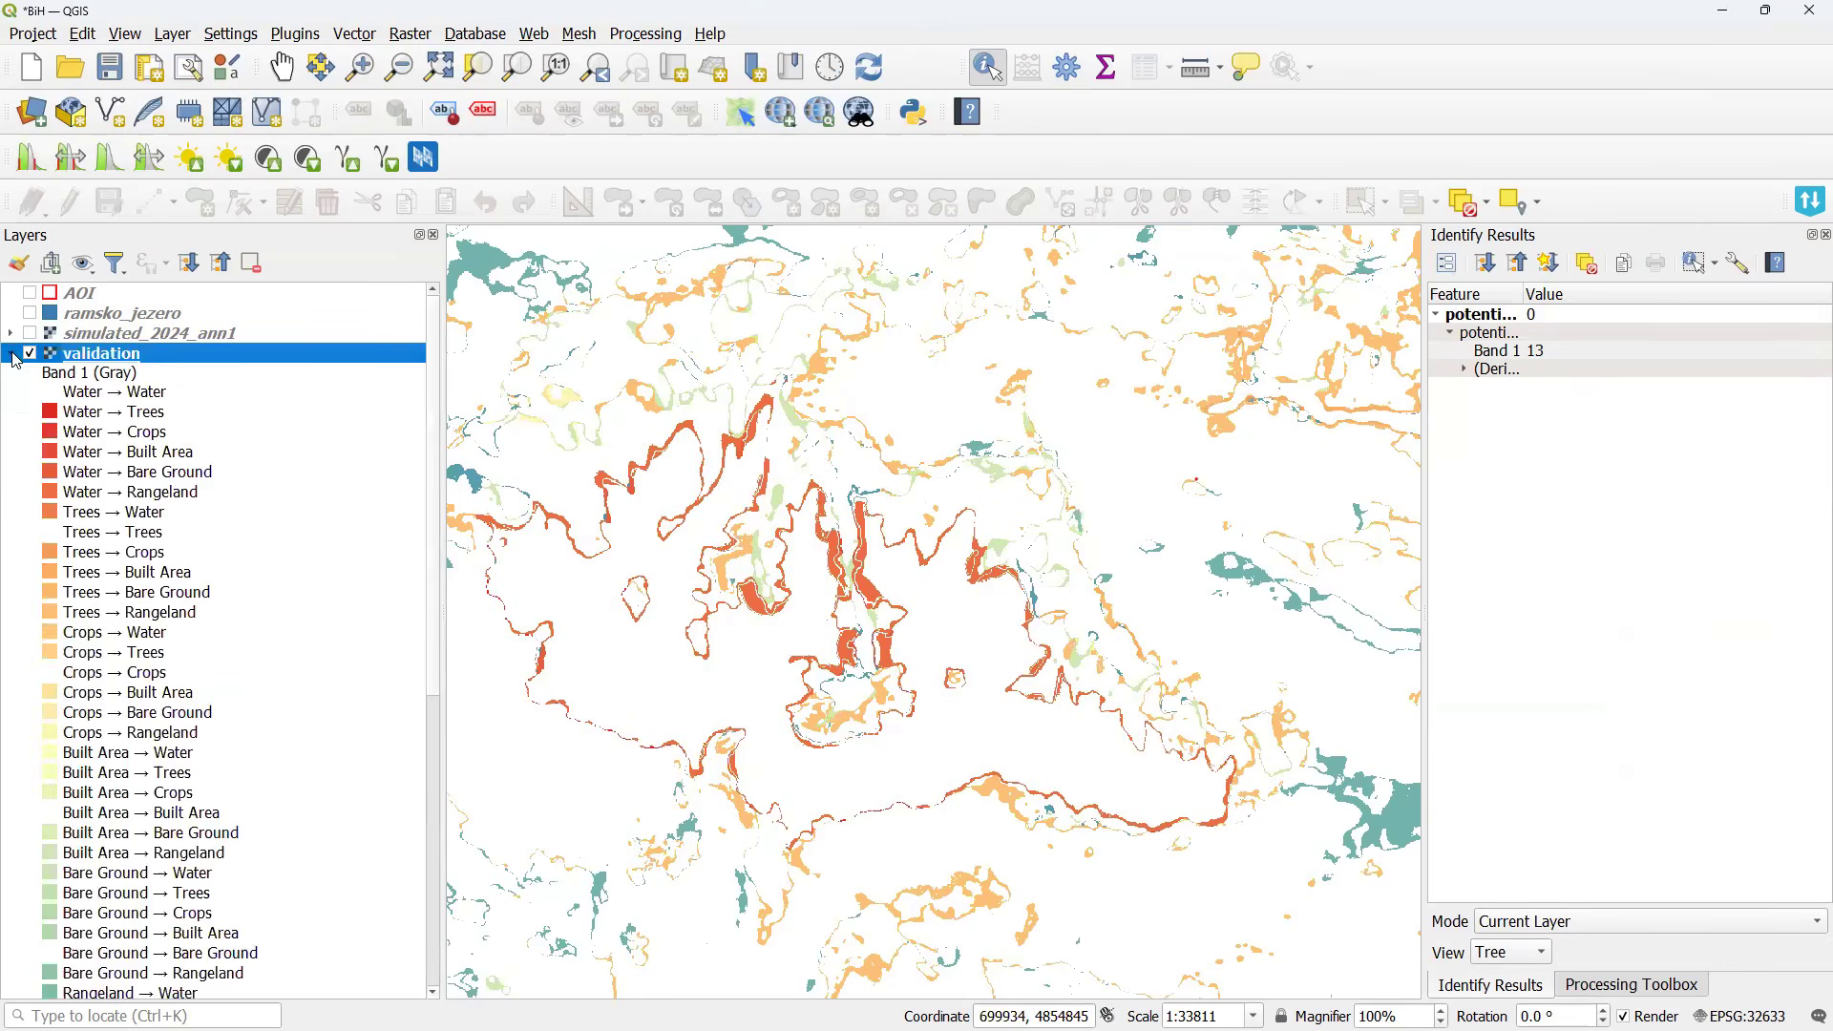
{"action": "left_click", "coordinate": [203, 394]}
{"action": "left_click_drag", "start_coordinate": [869, 530], "coordinate": [908, 475]}
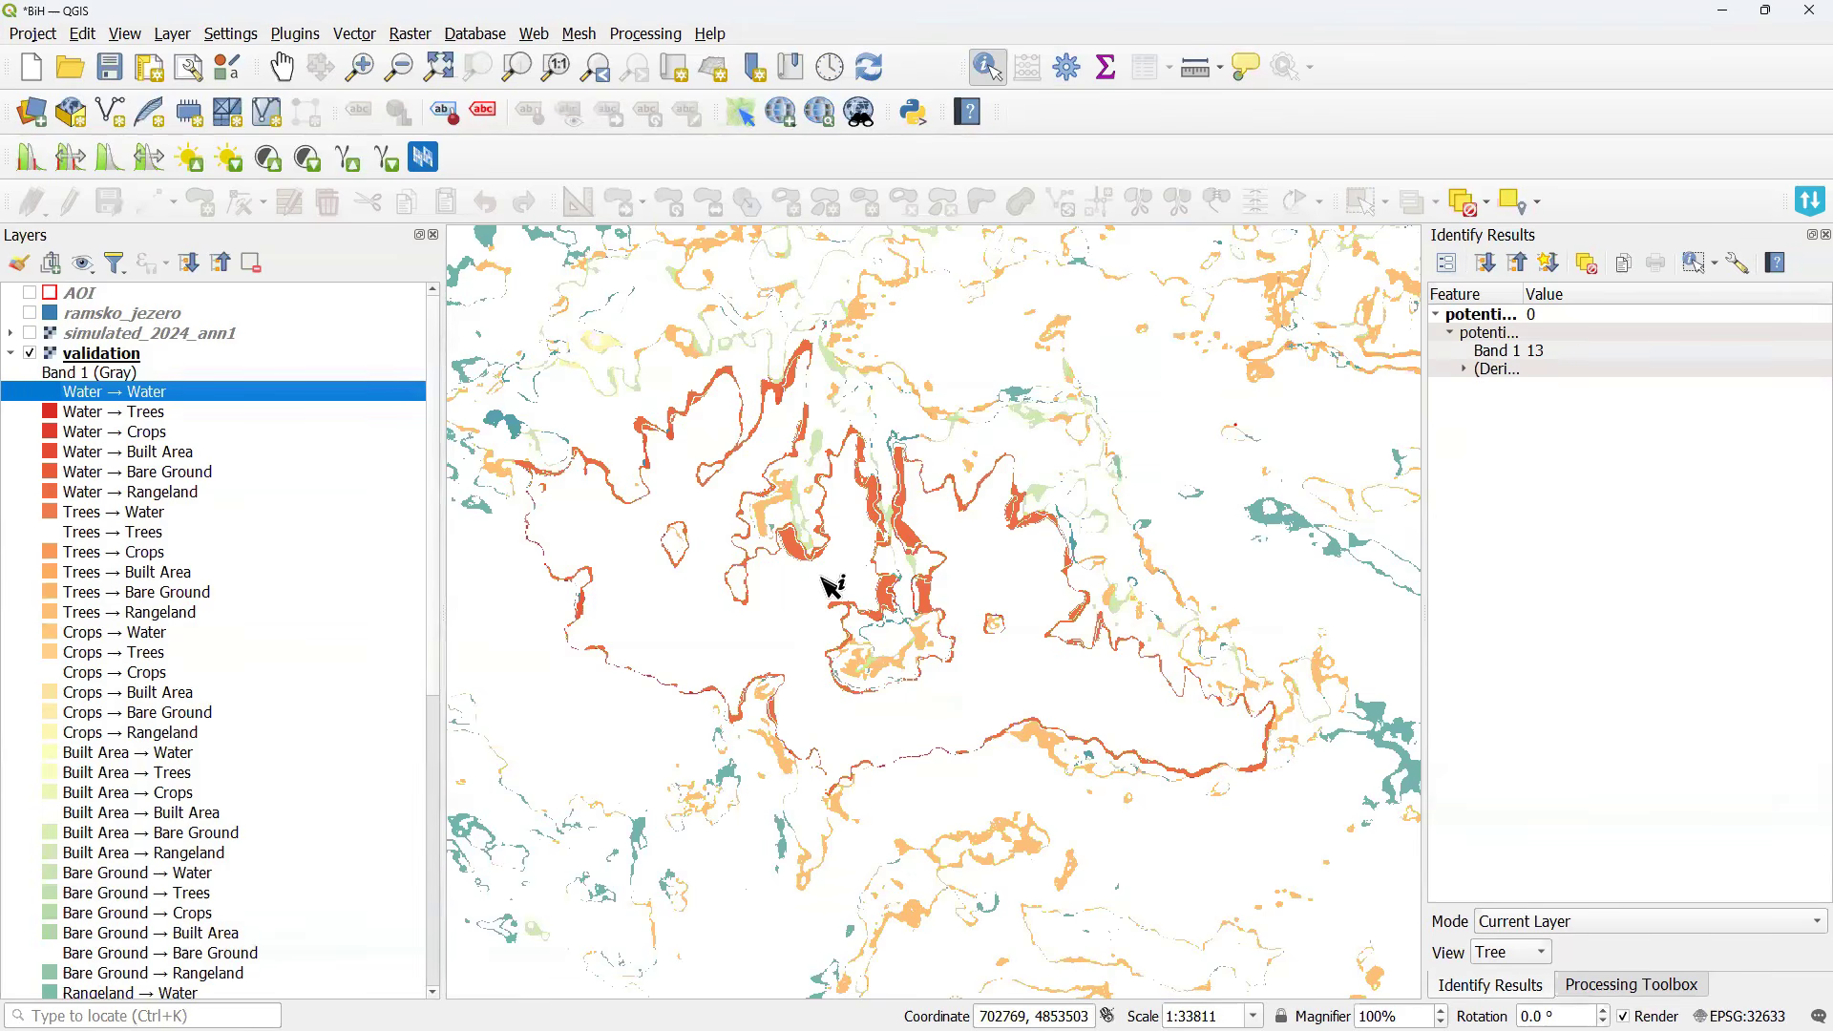
{"action": "left_click_drag", "start_coordinate": [286, 592], "coordinate": [188, 451]}
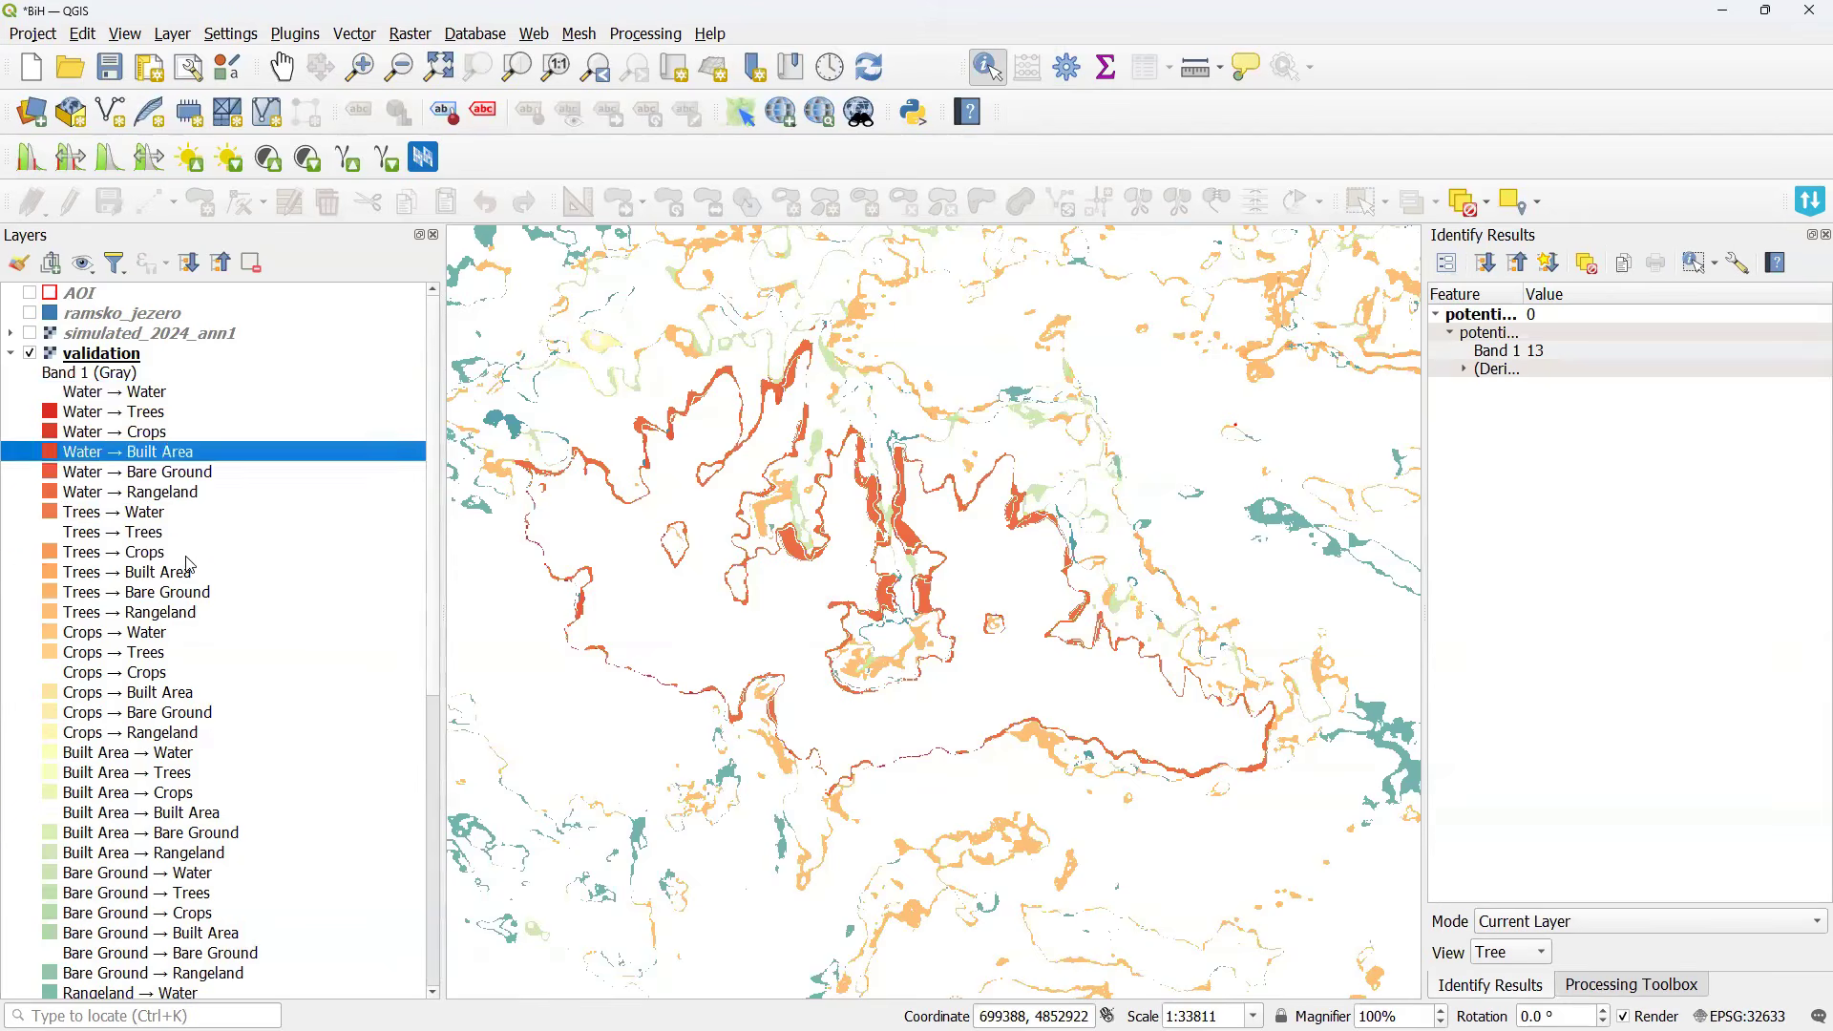
{"action": "left_click", "coordinate": [186, 559]}
Create a raster attribute table for the validation layer from its current symbology.
{"action": "double_click", "coordinate": [144, 356]}
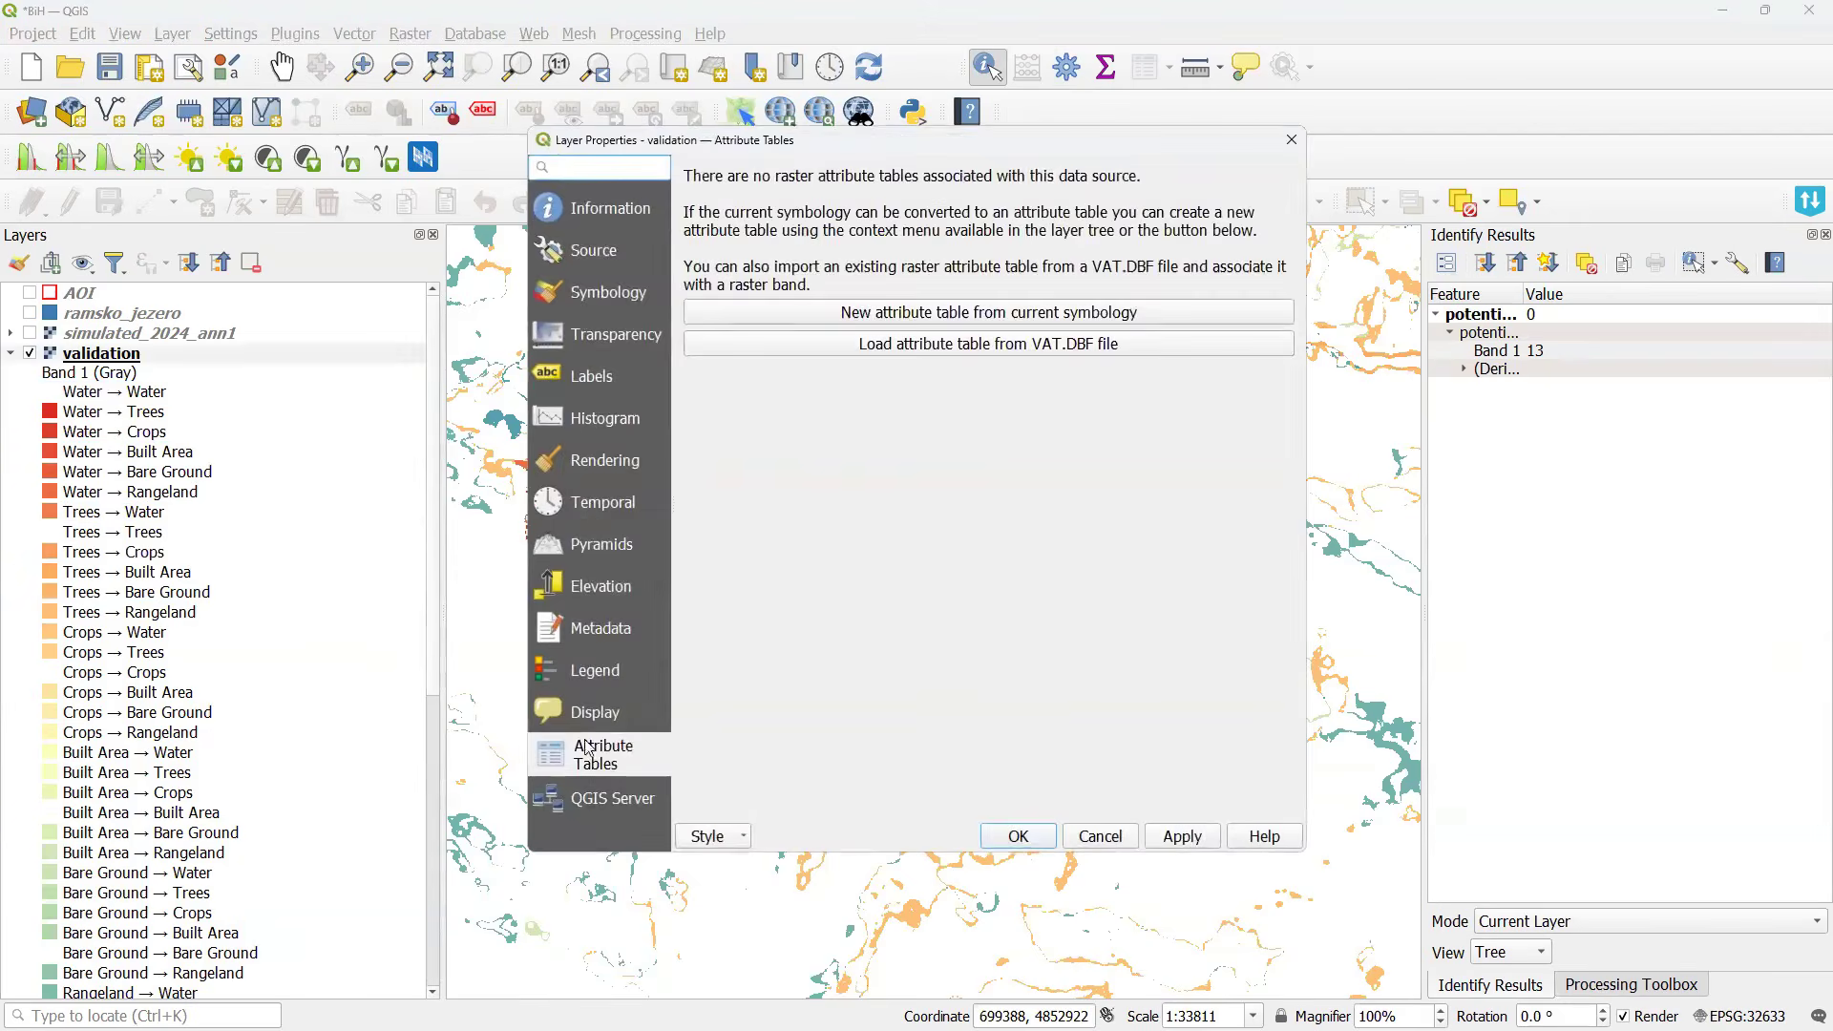
{"action": "left_click", "coordinate": [906, 313]}
{"action": "left_click", "coordinate": [912, 597]}
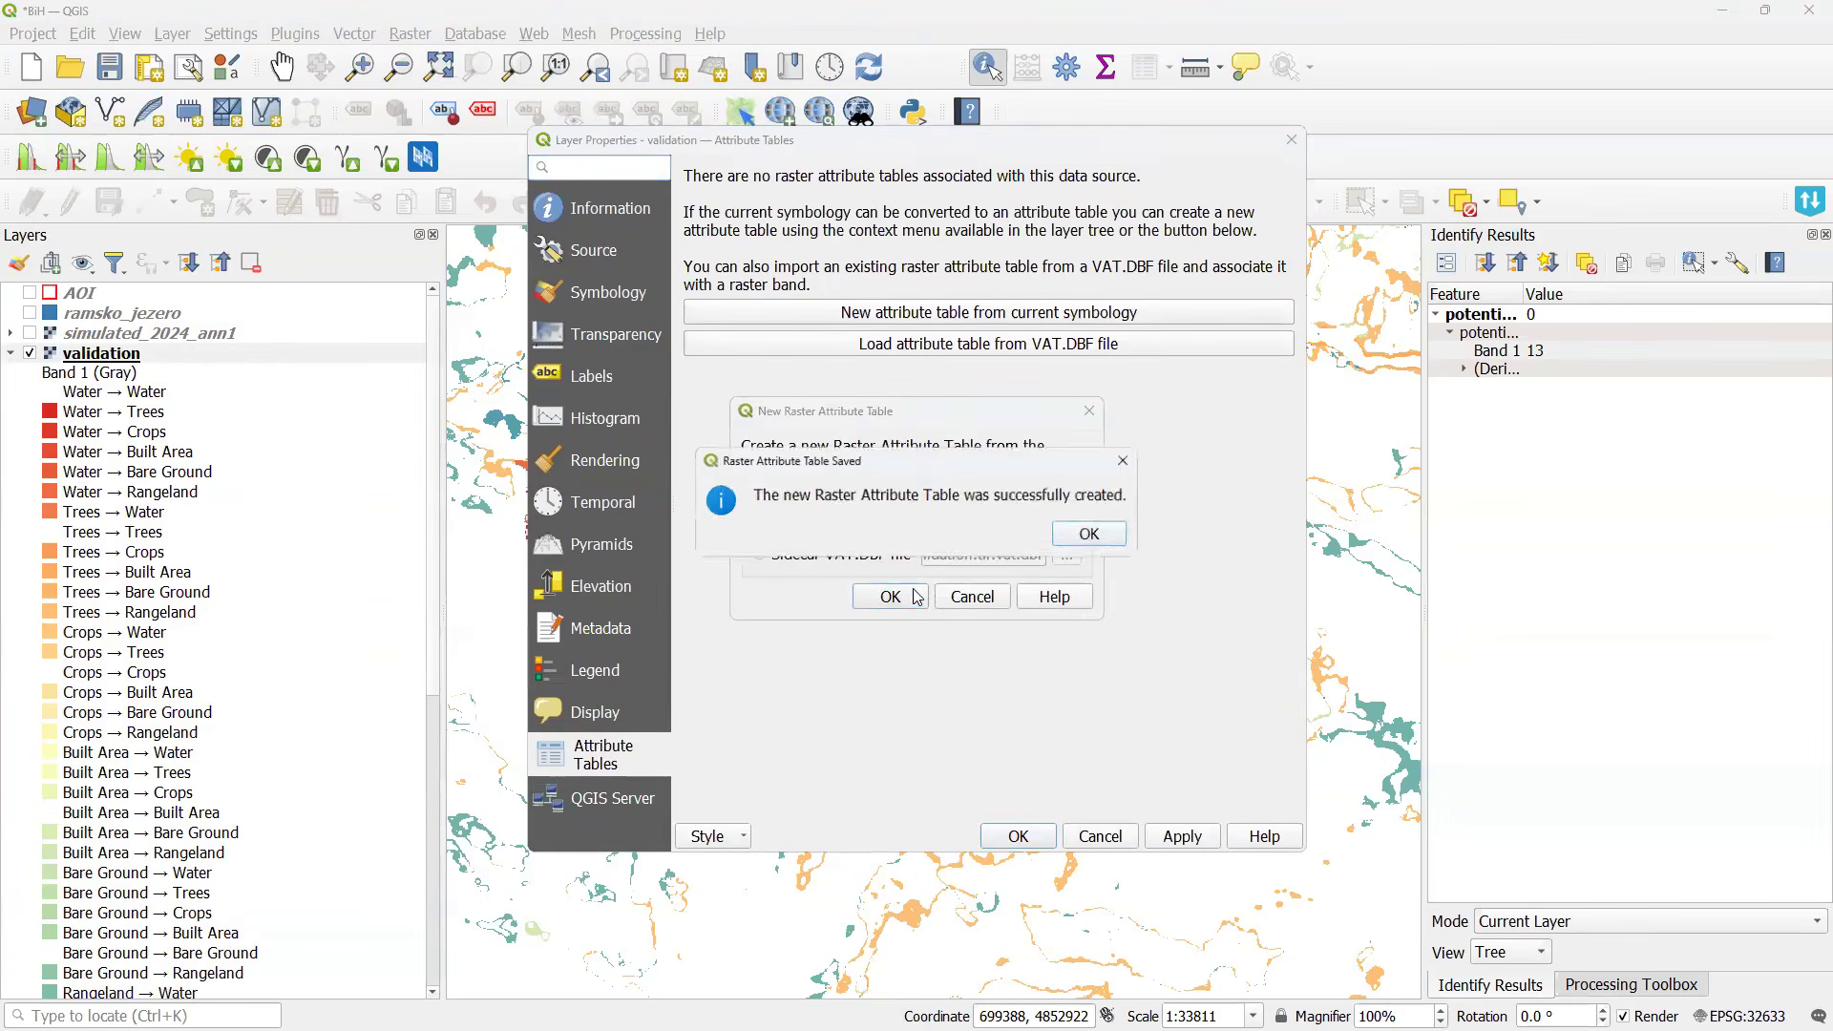
{"action": "left_click", "coordinate": [1093, 536]}
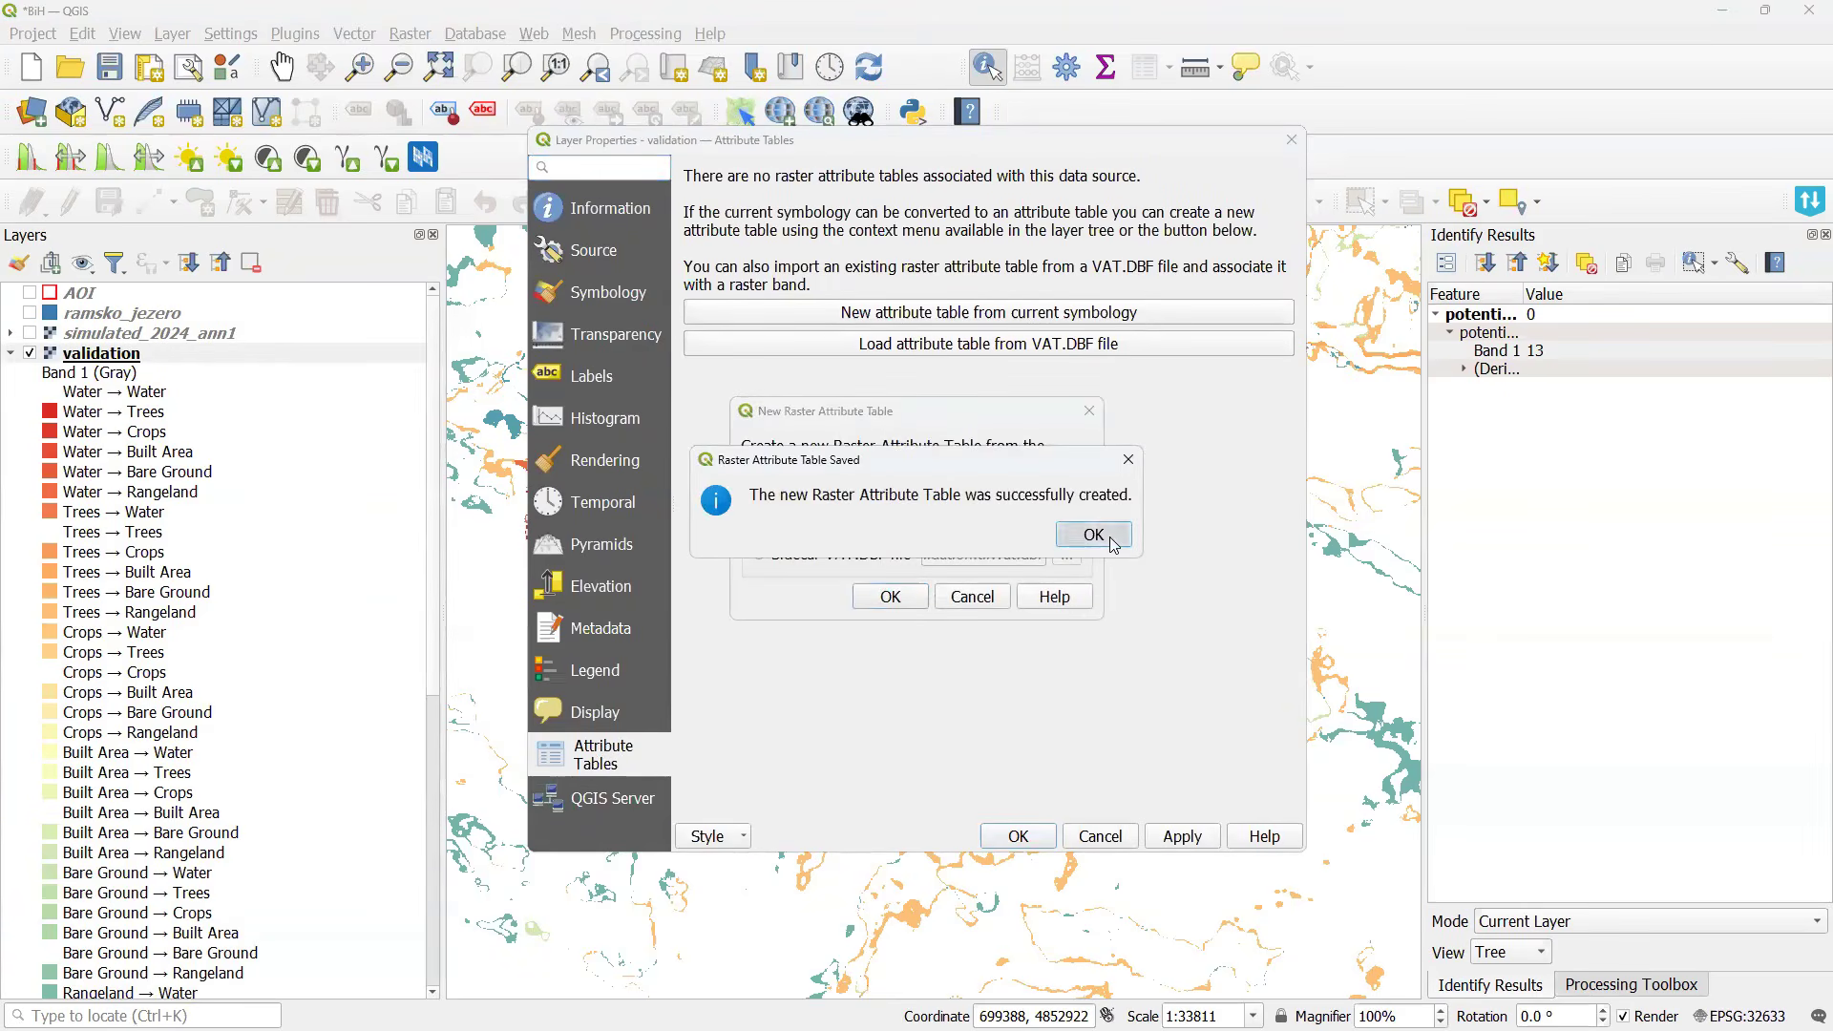
{"action": "left_click", "coordinate": [1290, 143]}
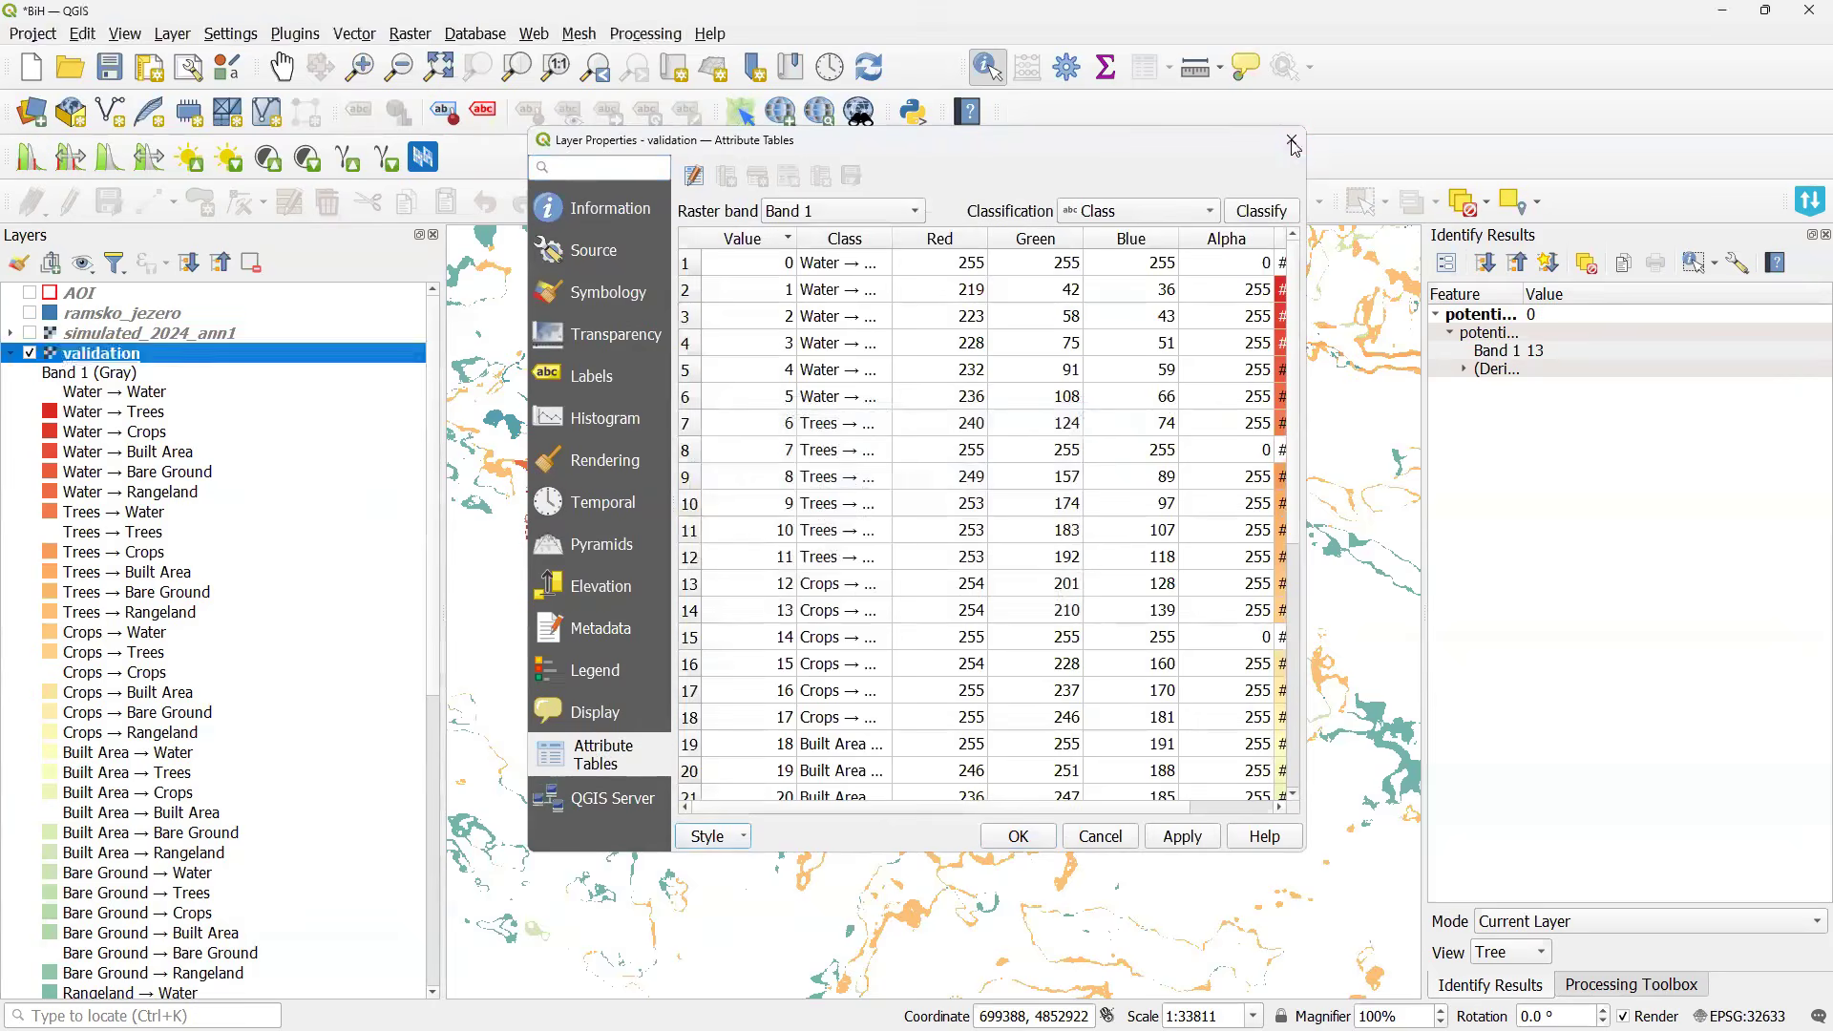
Identify a cell in the orange-red band at the lake's northern inlet on the validation layer.
{"action": "scroll", "coordinate": [966, 324], "scroll_direction": "up", "scroll_amount": 1}
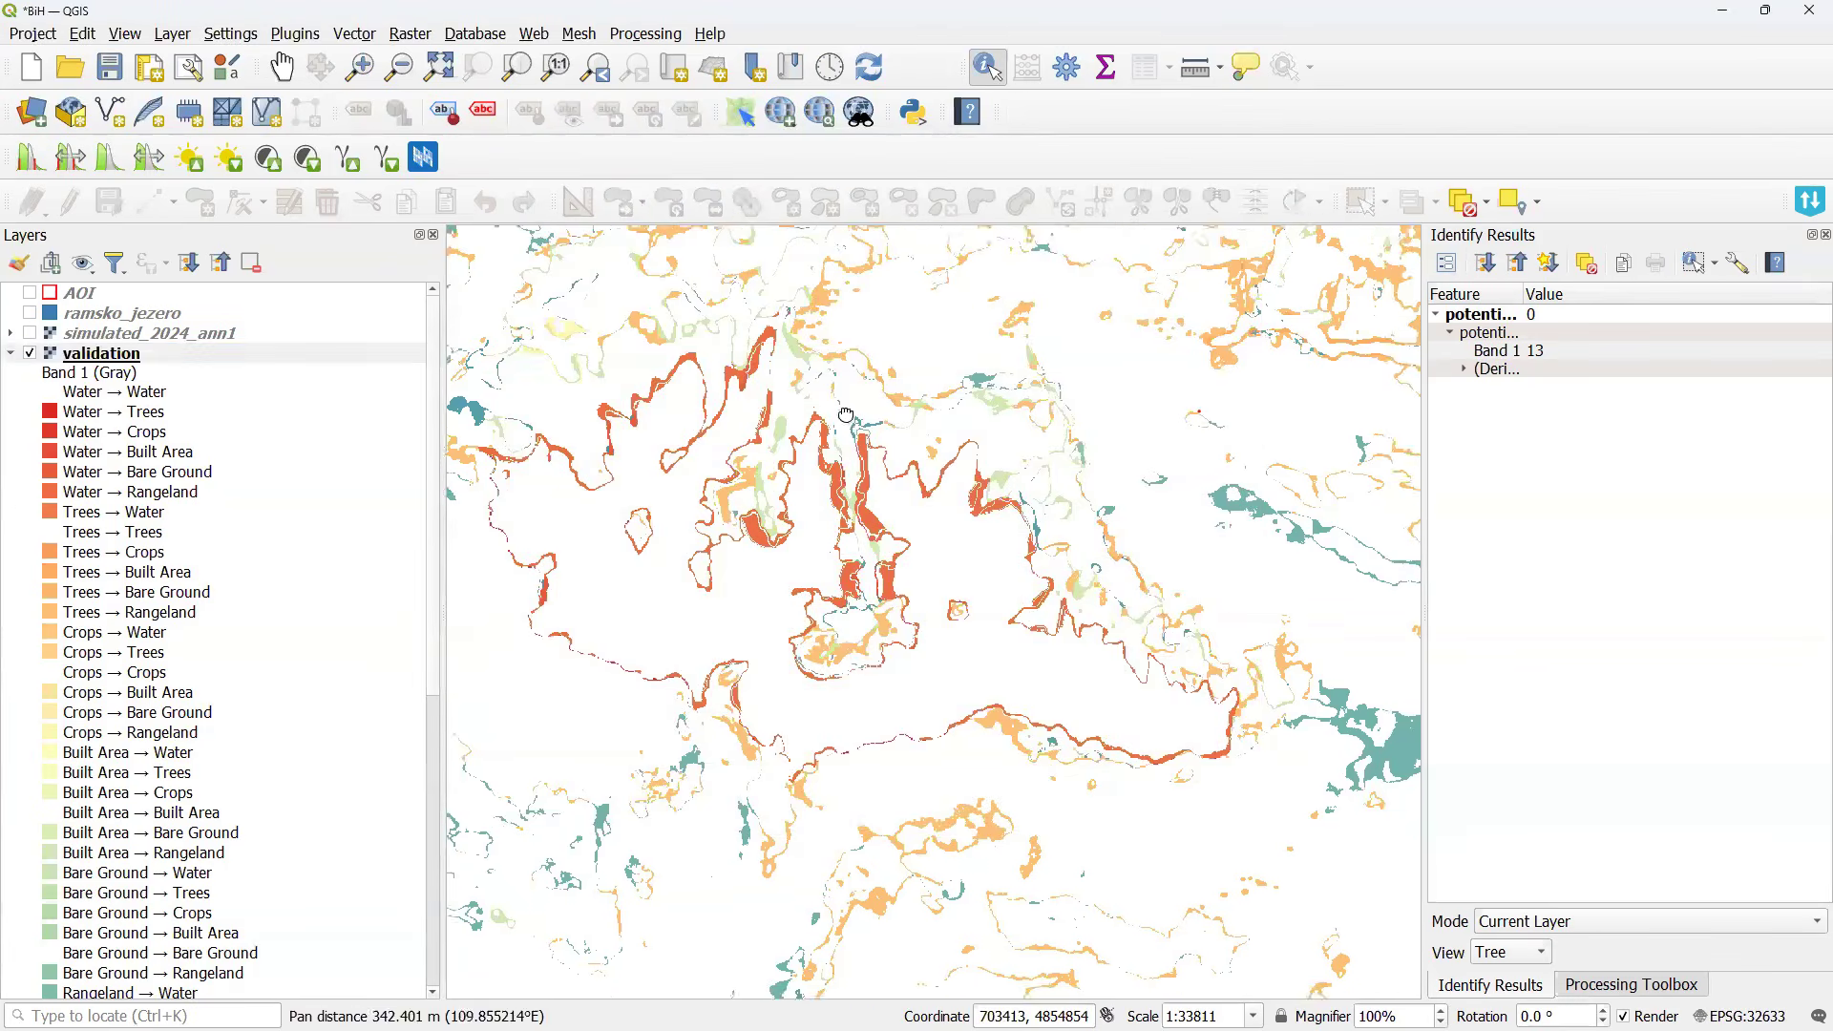
{"action": "scroll", "coordinate": [696, 376], "scroll_direction": "up", "scroll_amount": 1}
{"action": "scroll", "coordinate": [891, 338], "scroll_direction": "up", "scroll_amount": 1}
{"action": "left_click_drag", "start_coordinate": [1060, 544], "coordinate": [819, 430]}
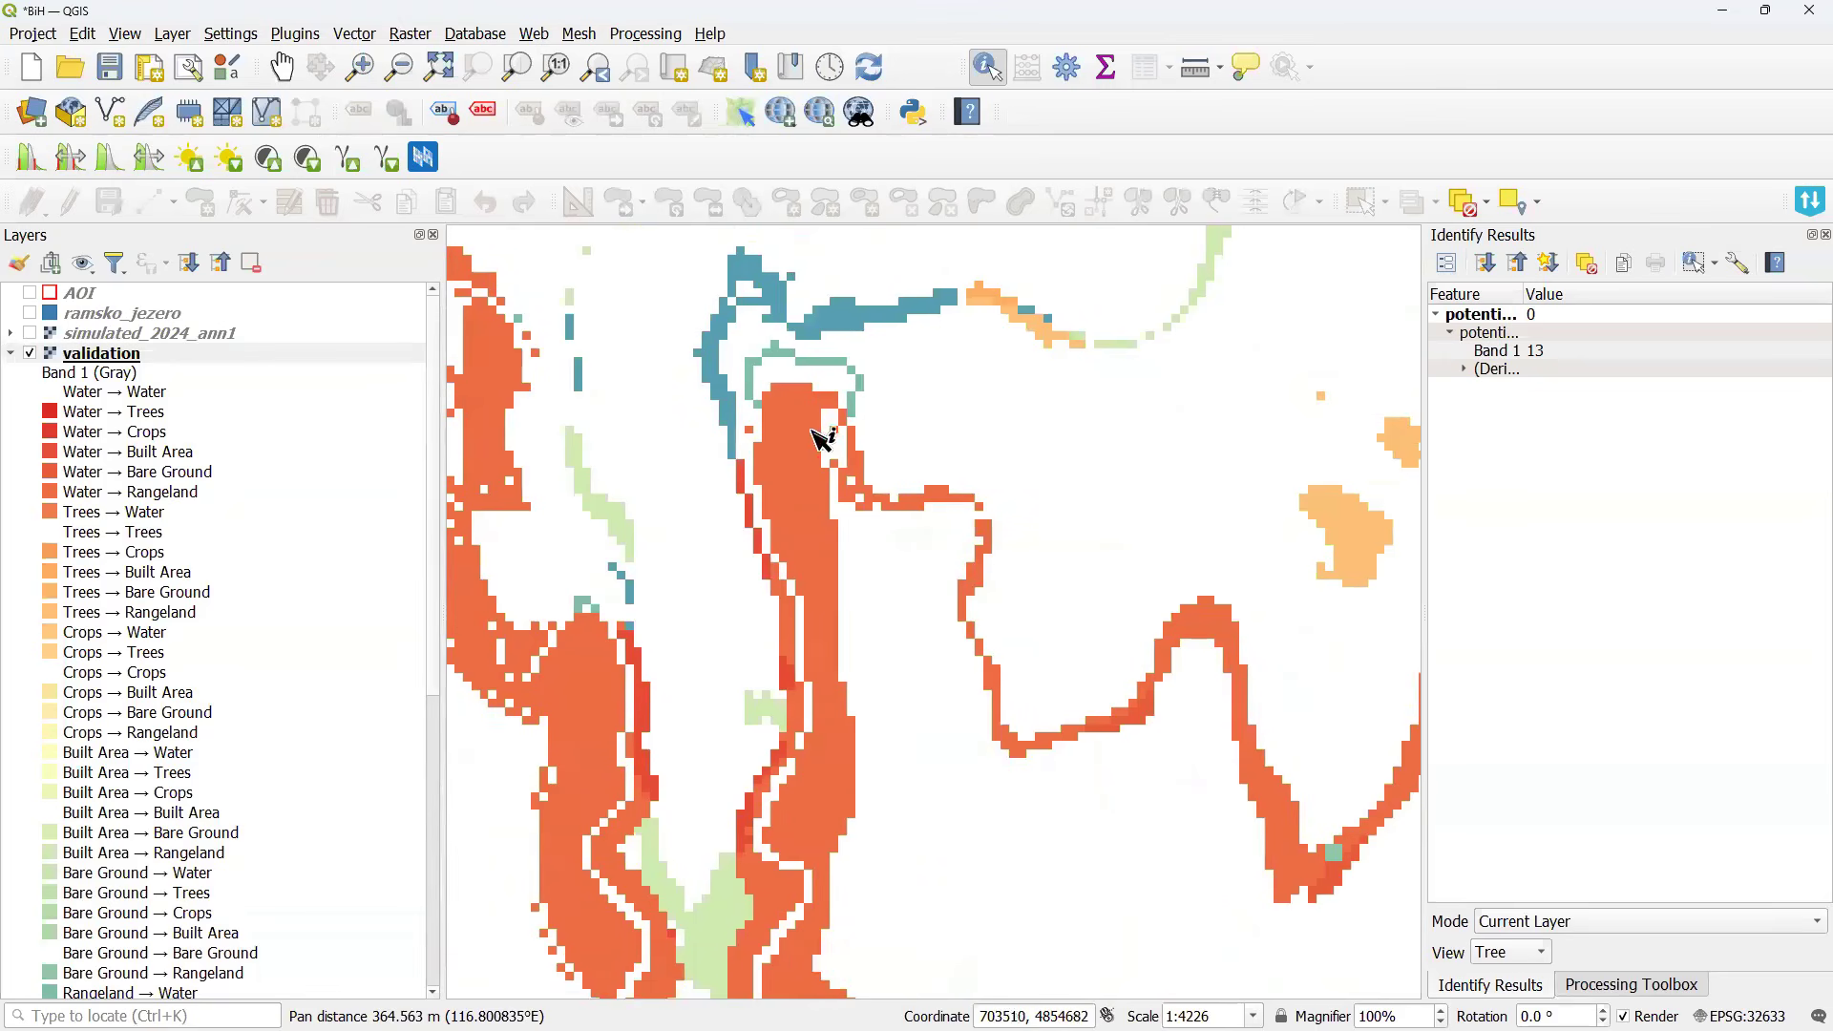
{"action": "left_click", "coordinate": [792, 447]}
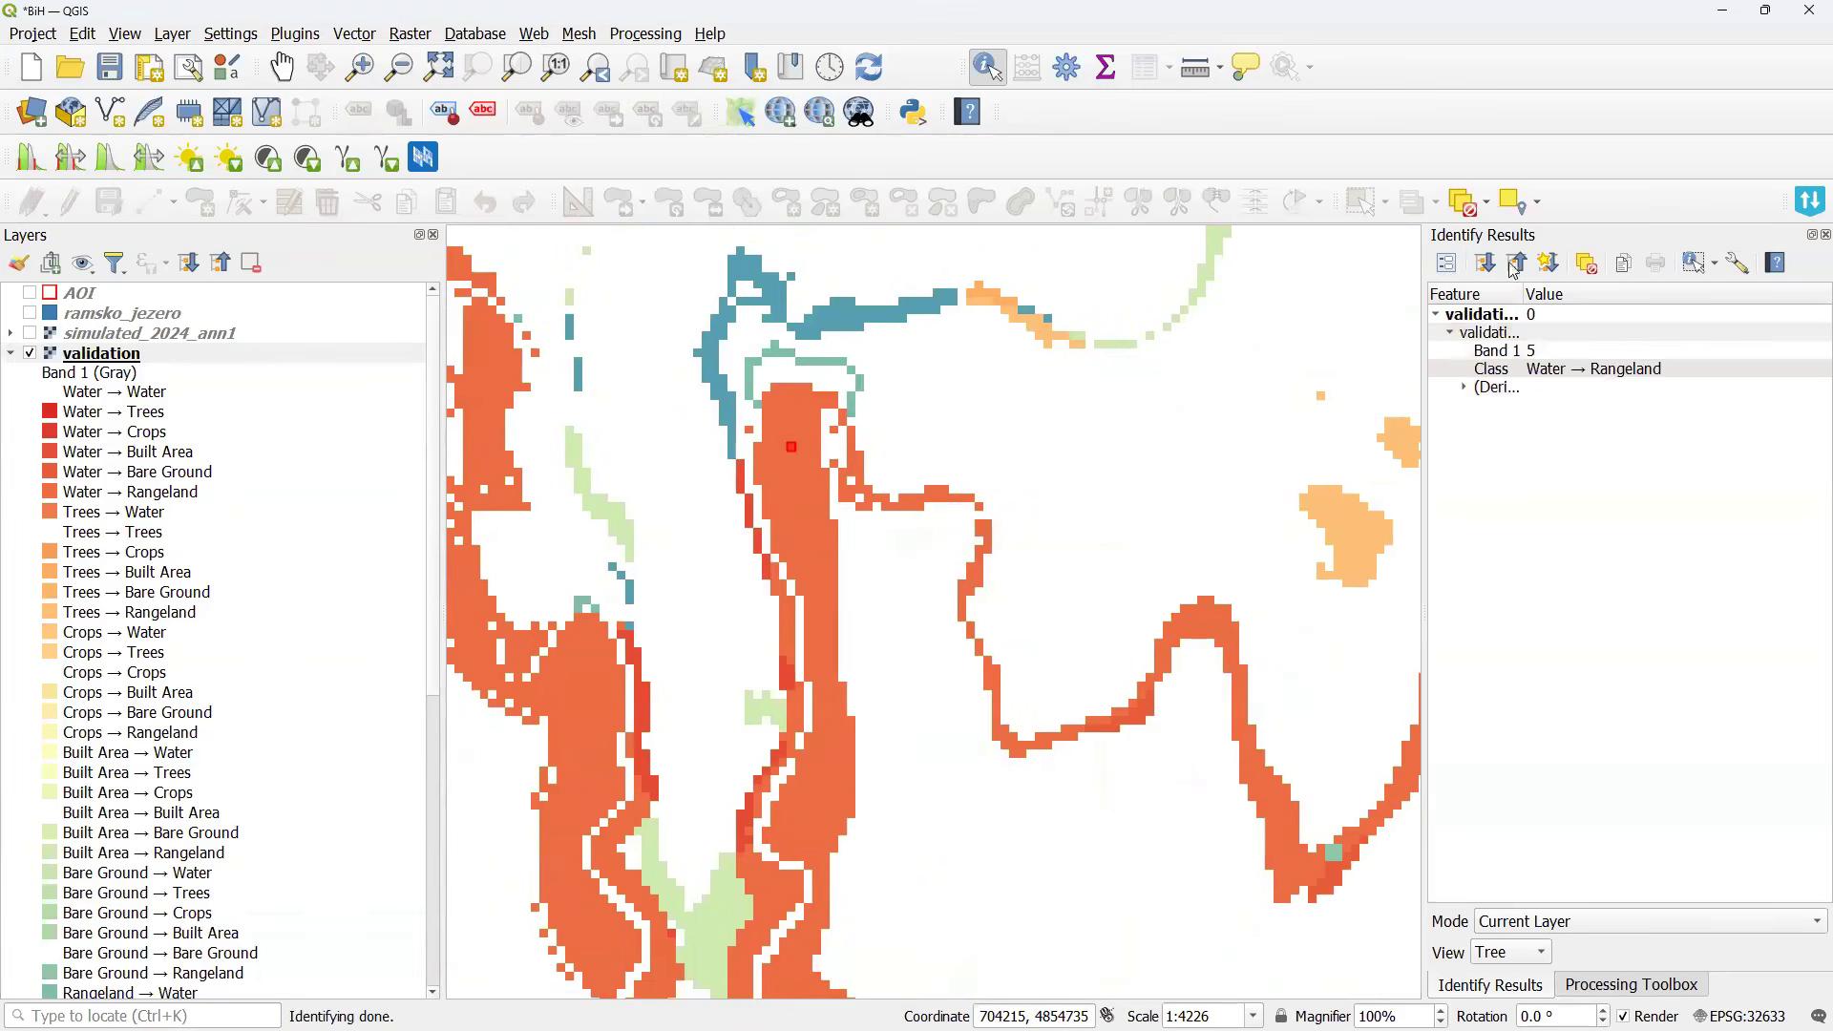
Float the identify results over the map, check the identified cell's class transition against its surroundings, and close the results.
{"action": "left_click_drag", "start_coordinate": [1523, 238], "coordinate": [1167, 349]}
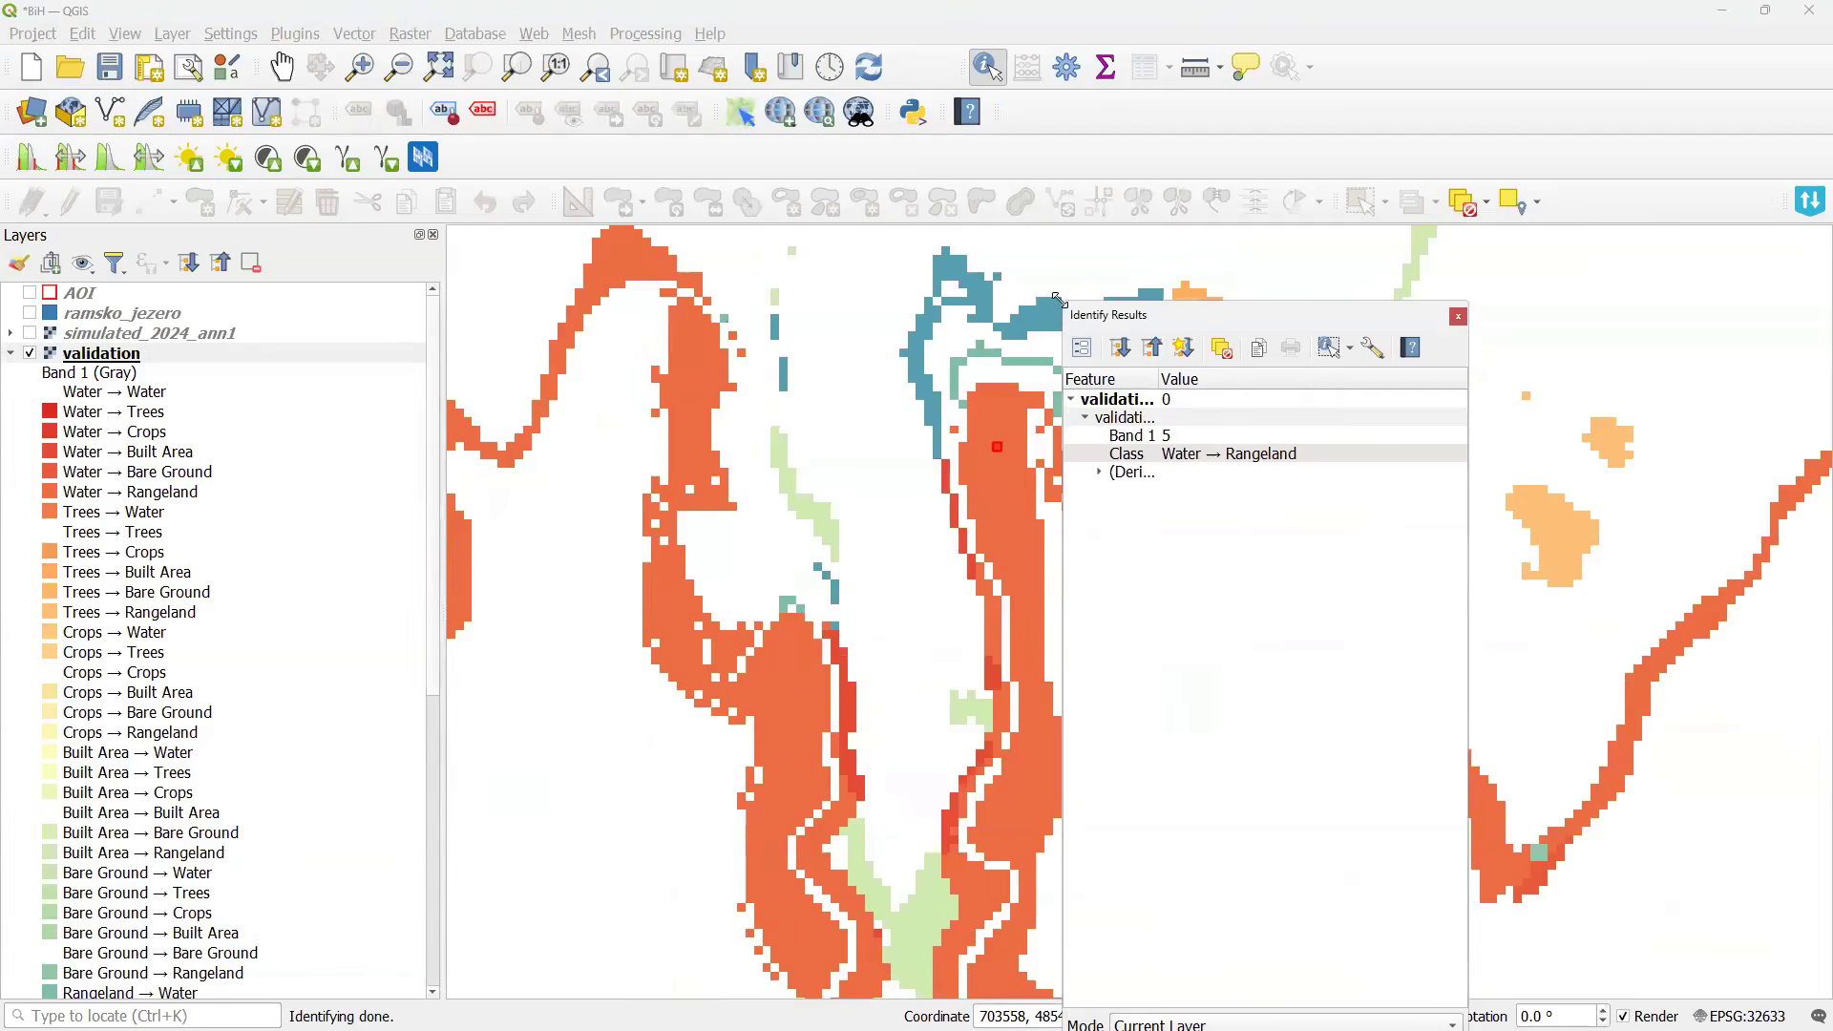
{"action": "left_click_drag", "start_coordinate": [1058, 300], "coordinate": [908, 494]}
{"action": "left_click_drag", "start_coordinate": [1099, 517], "coordinate": [1264, 371]}
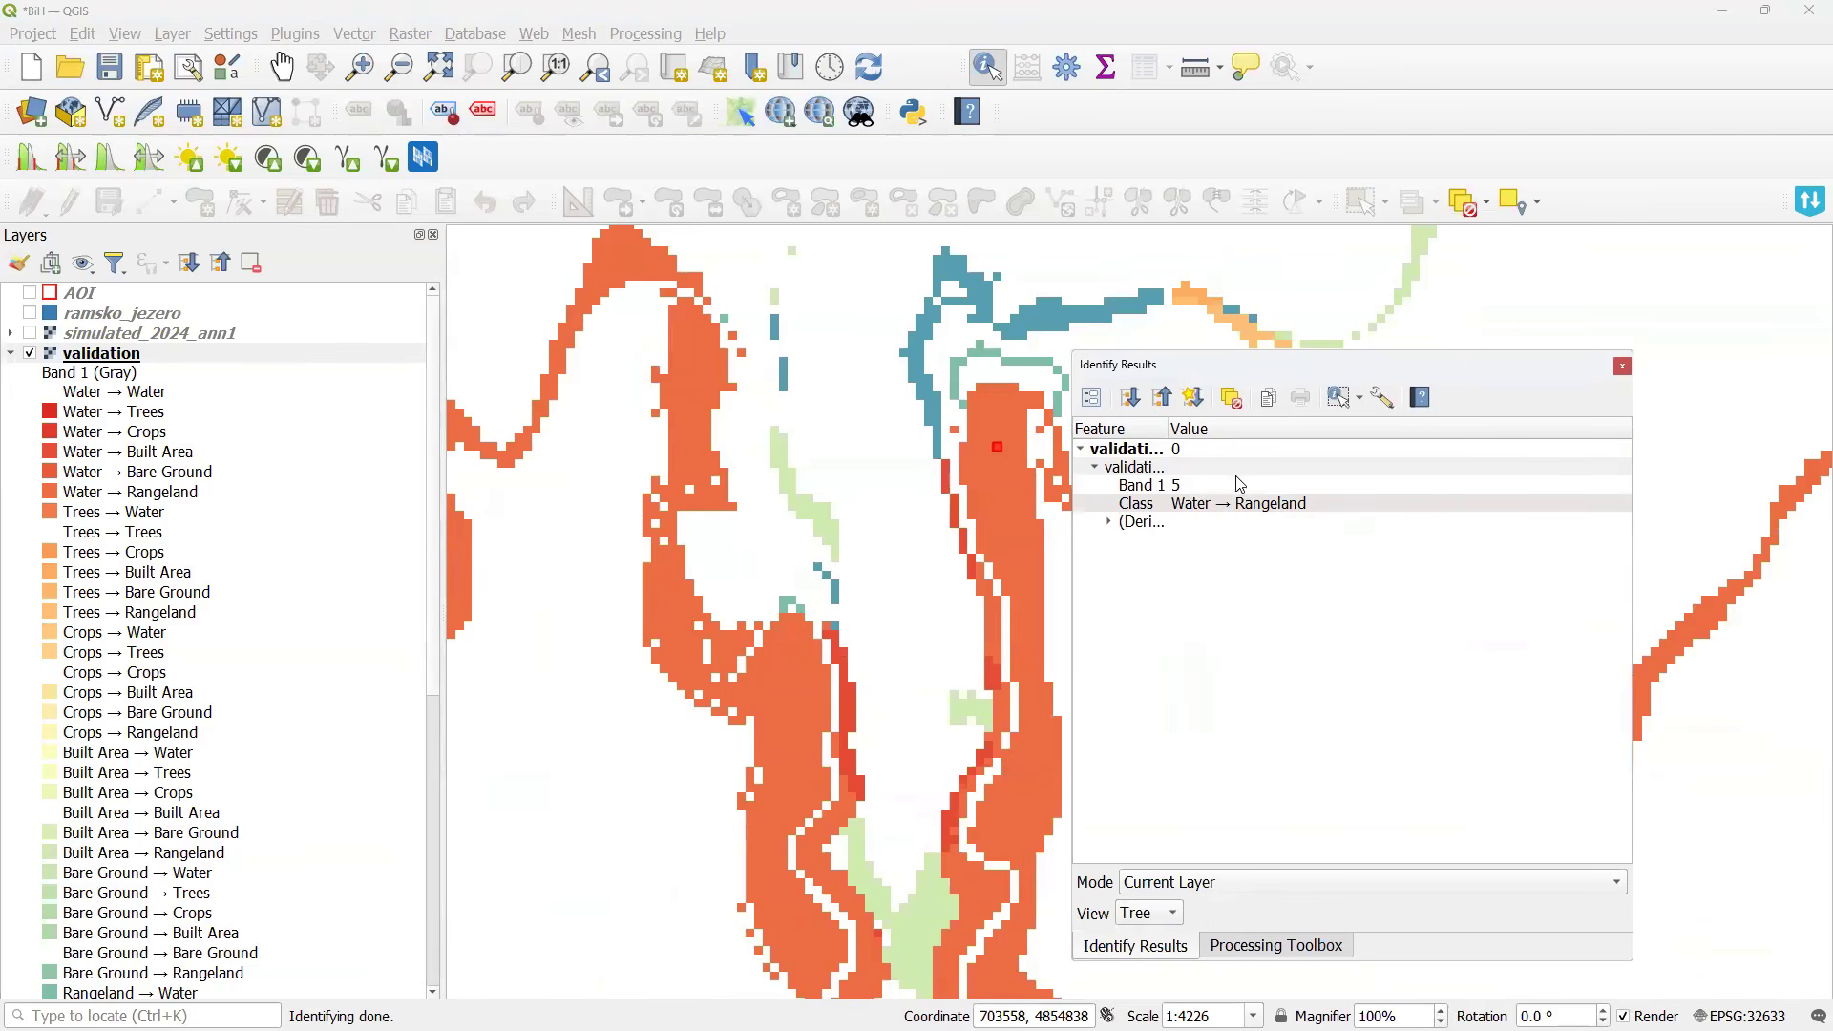
{"action": "left_click", "coordinate": [1211, 506]}
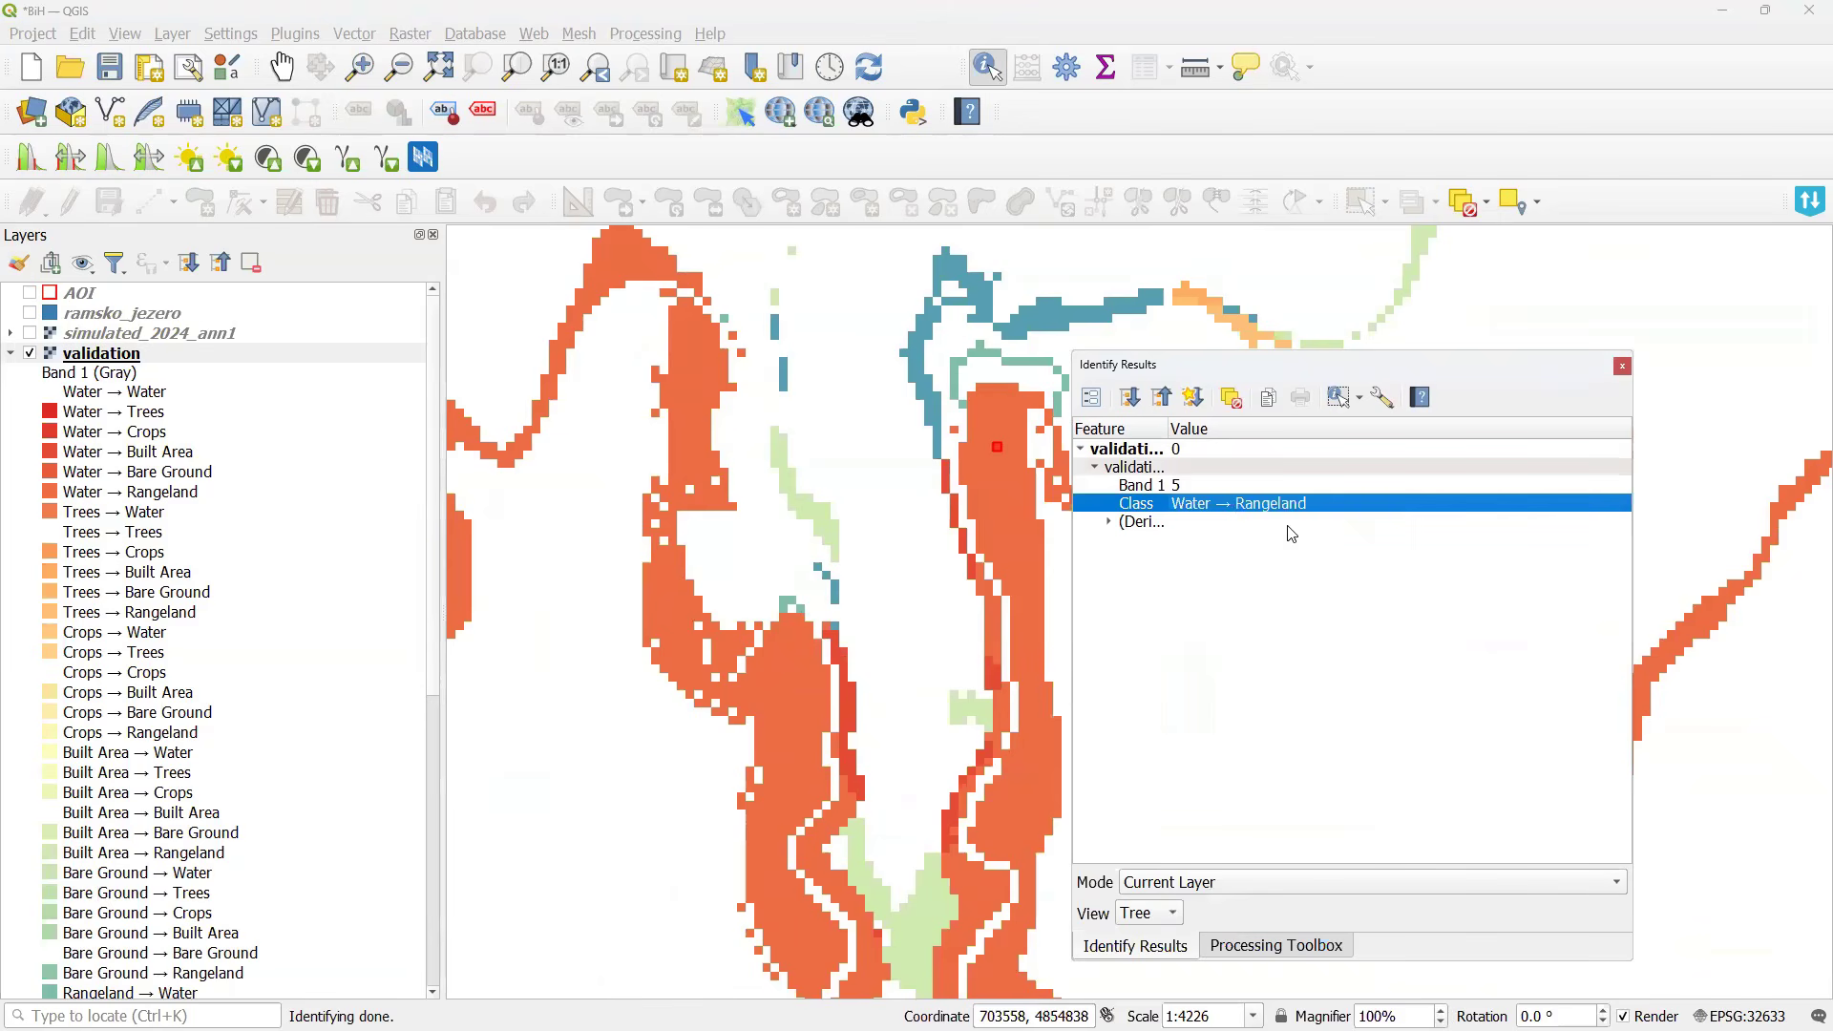
{"action": "left_click_drag", "start_coordinate": [1000, 457], "coordinate": [942, 471]}
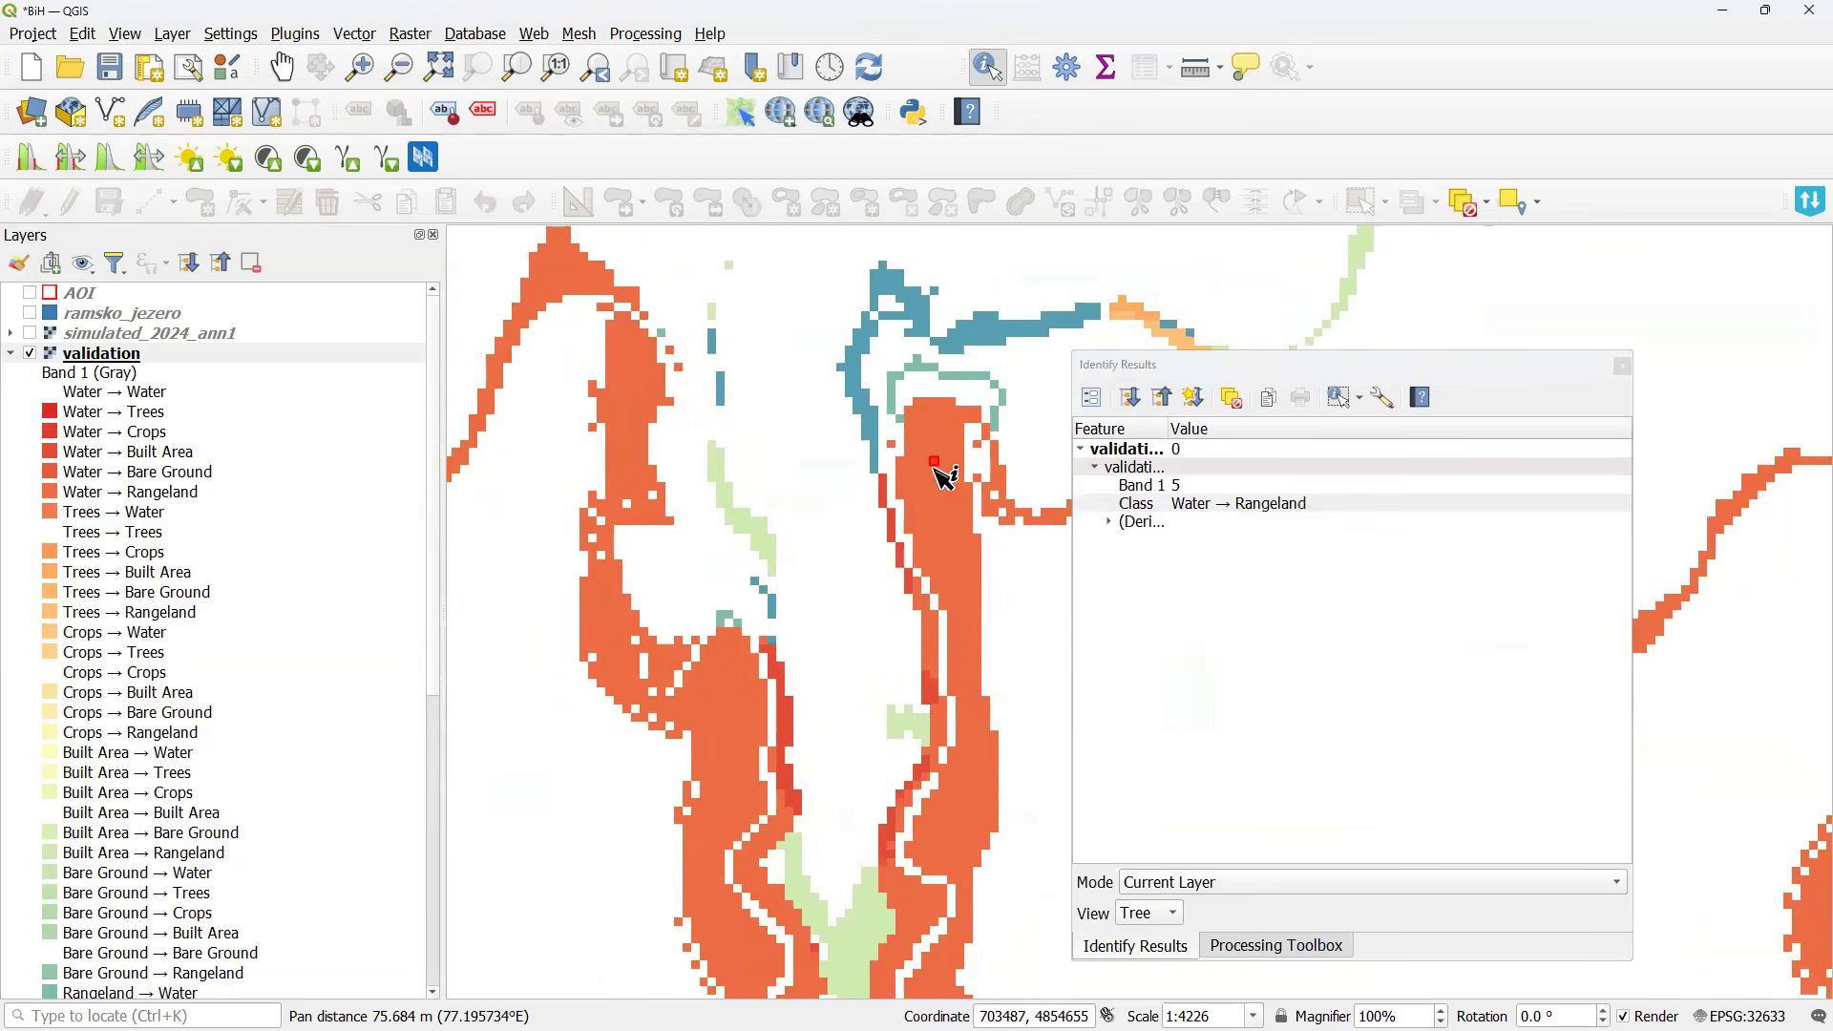
{"action": "scroll", "coordinate": [954, 462], "scroll_direction": "up", "scroll_amount": 1}
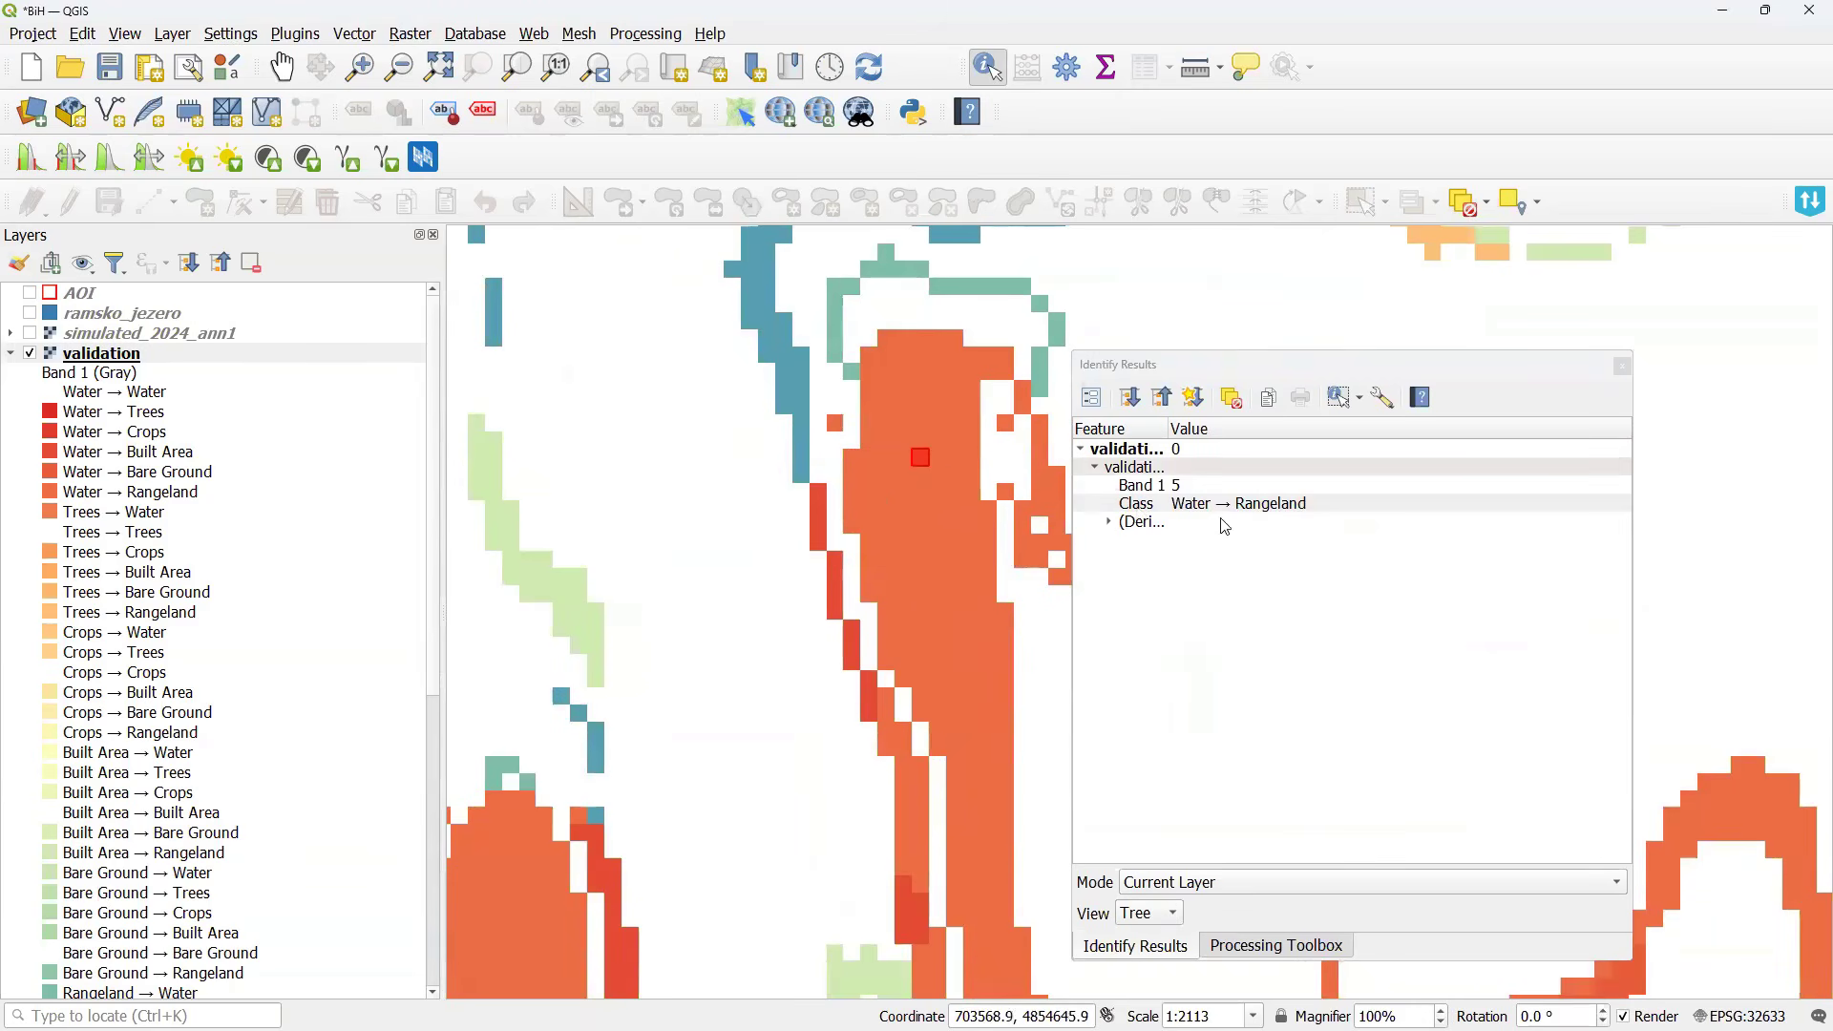
{"action": "left_click", "coordinate": [1269, 506]}
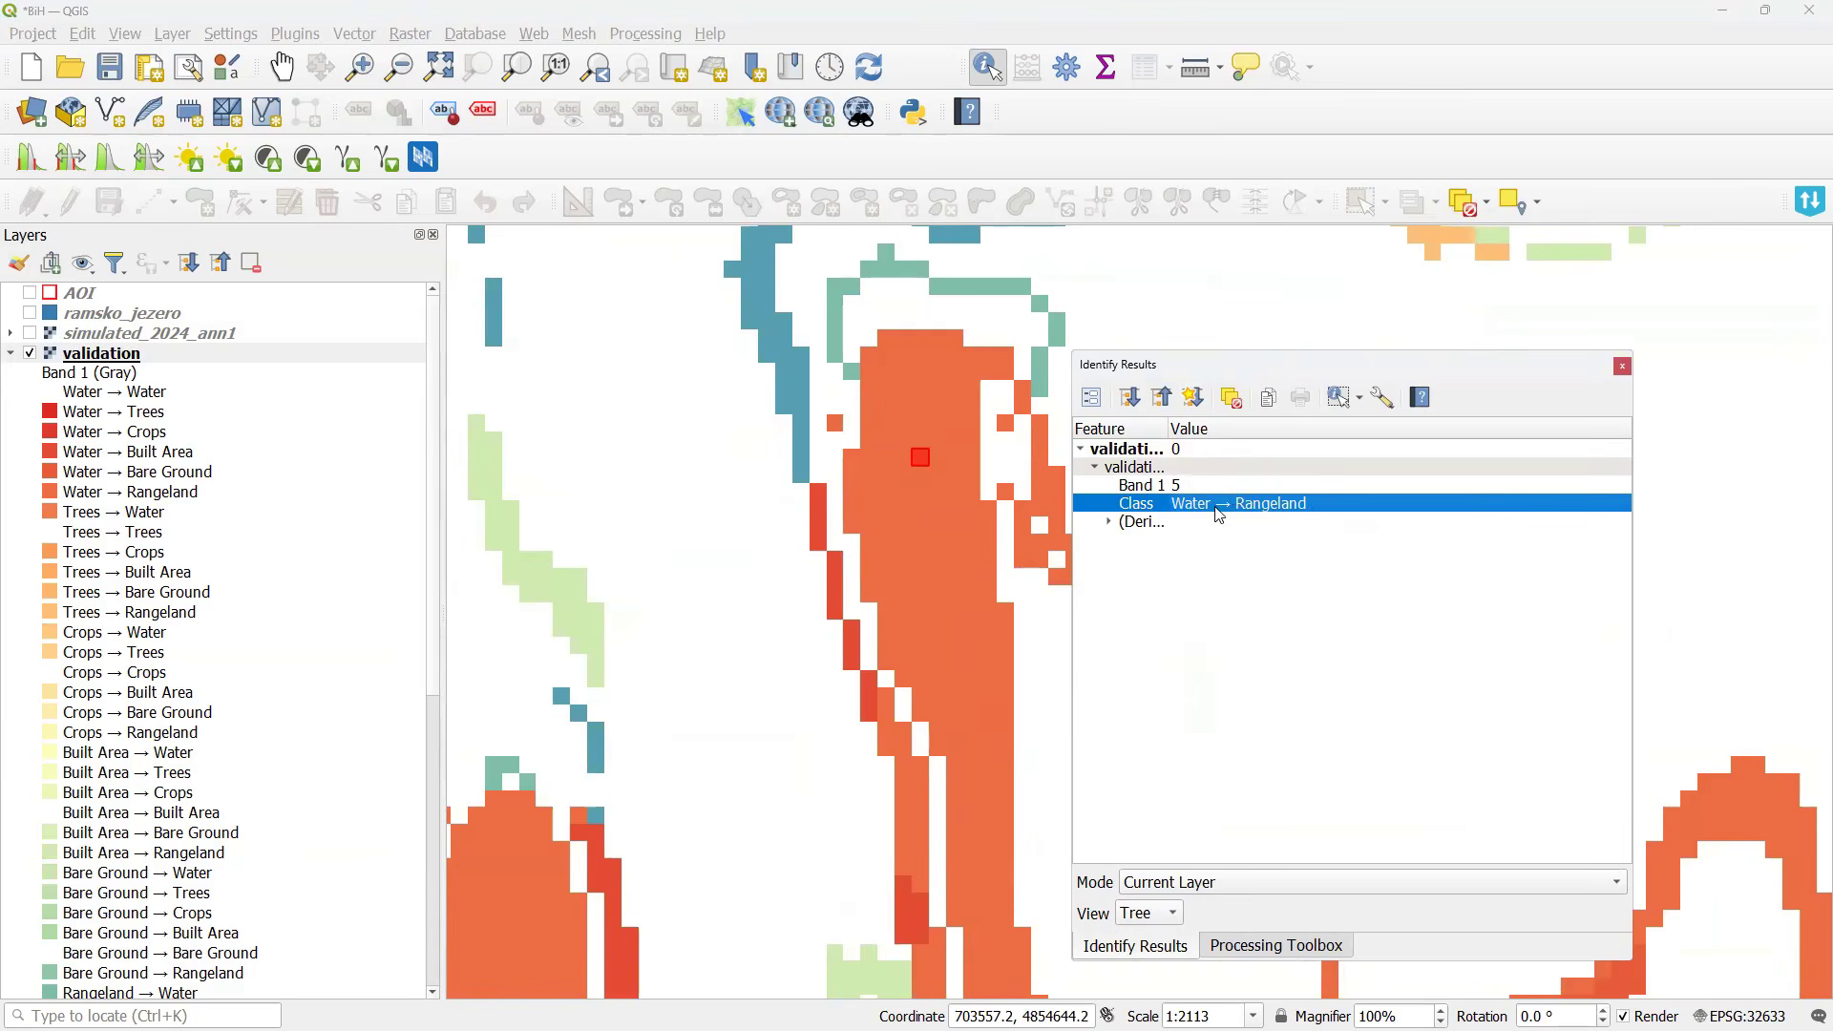
{"action": "scroll", "coordinate": [899, 515], "scroll_direction": "down", "scroll_amount": 3}
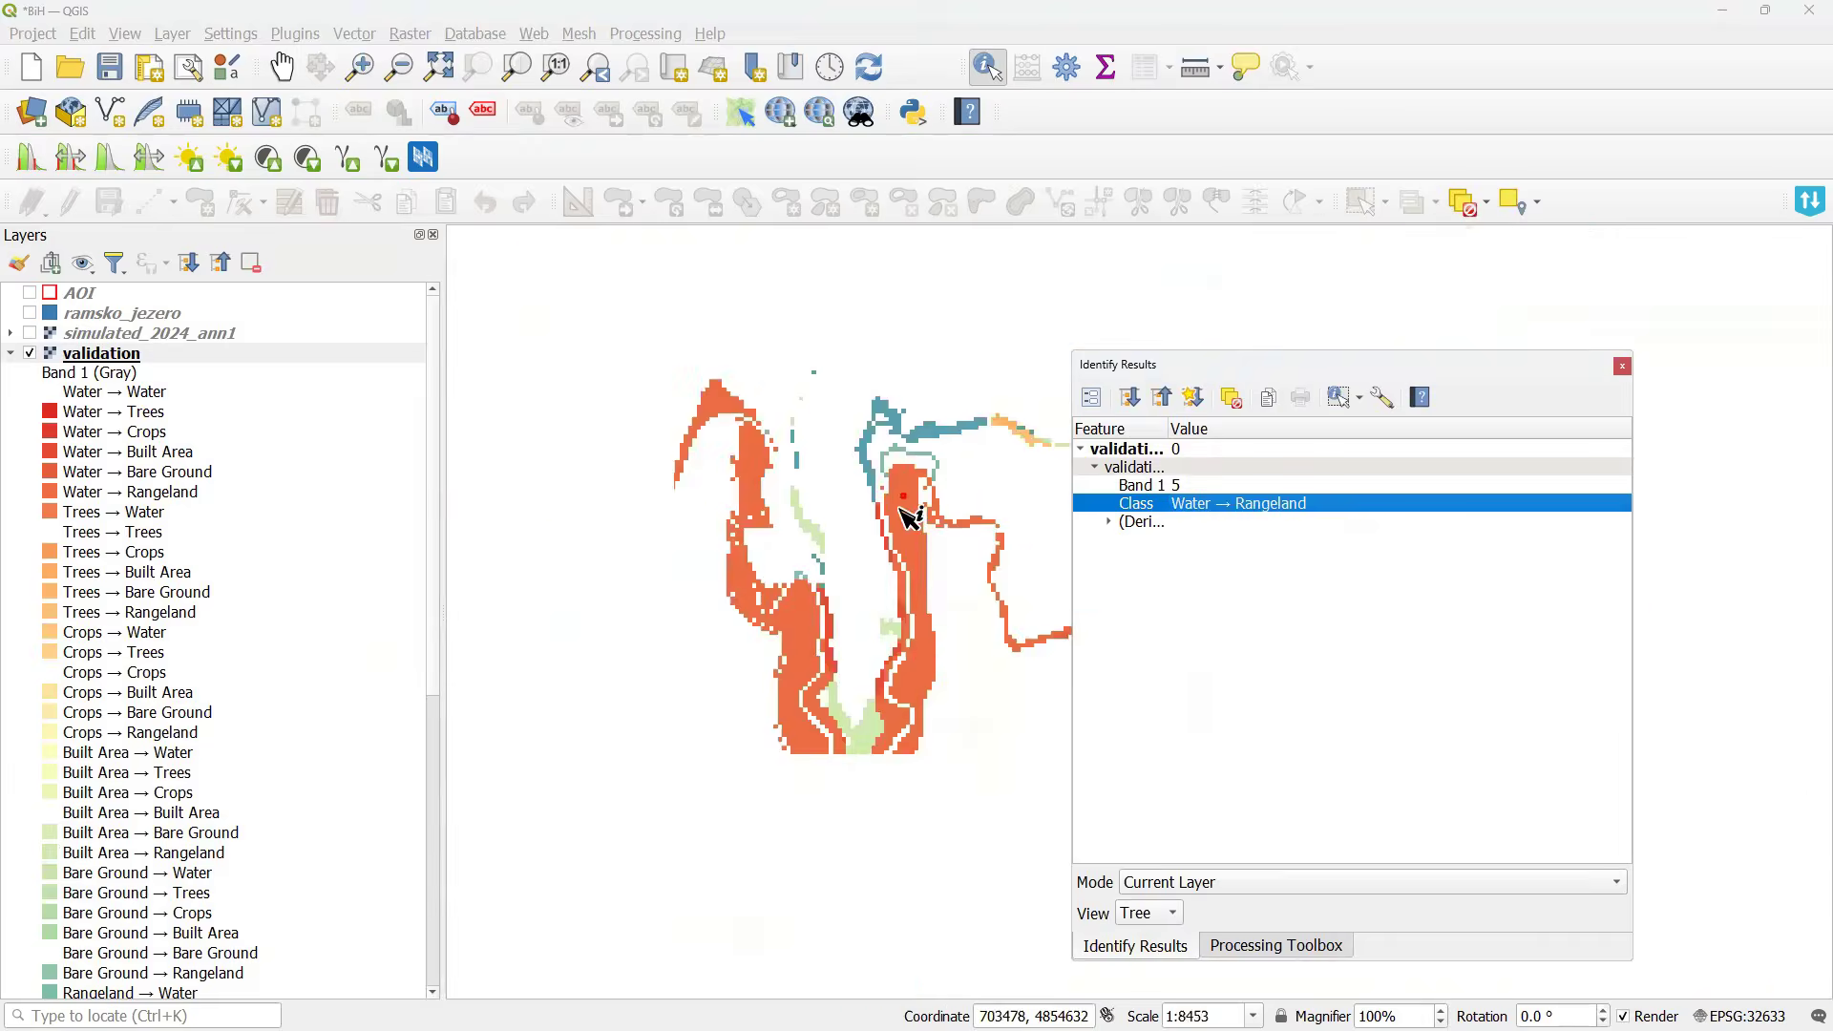
{"action": "left_click", "coordinate": [1622, 368]}
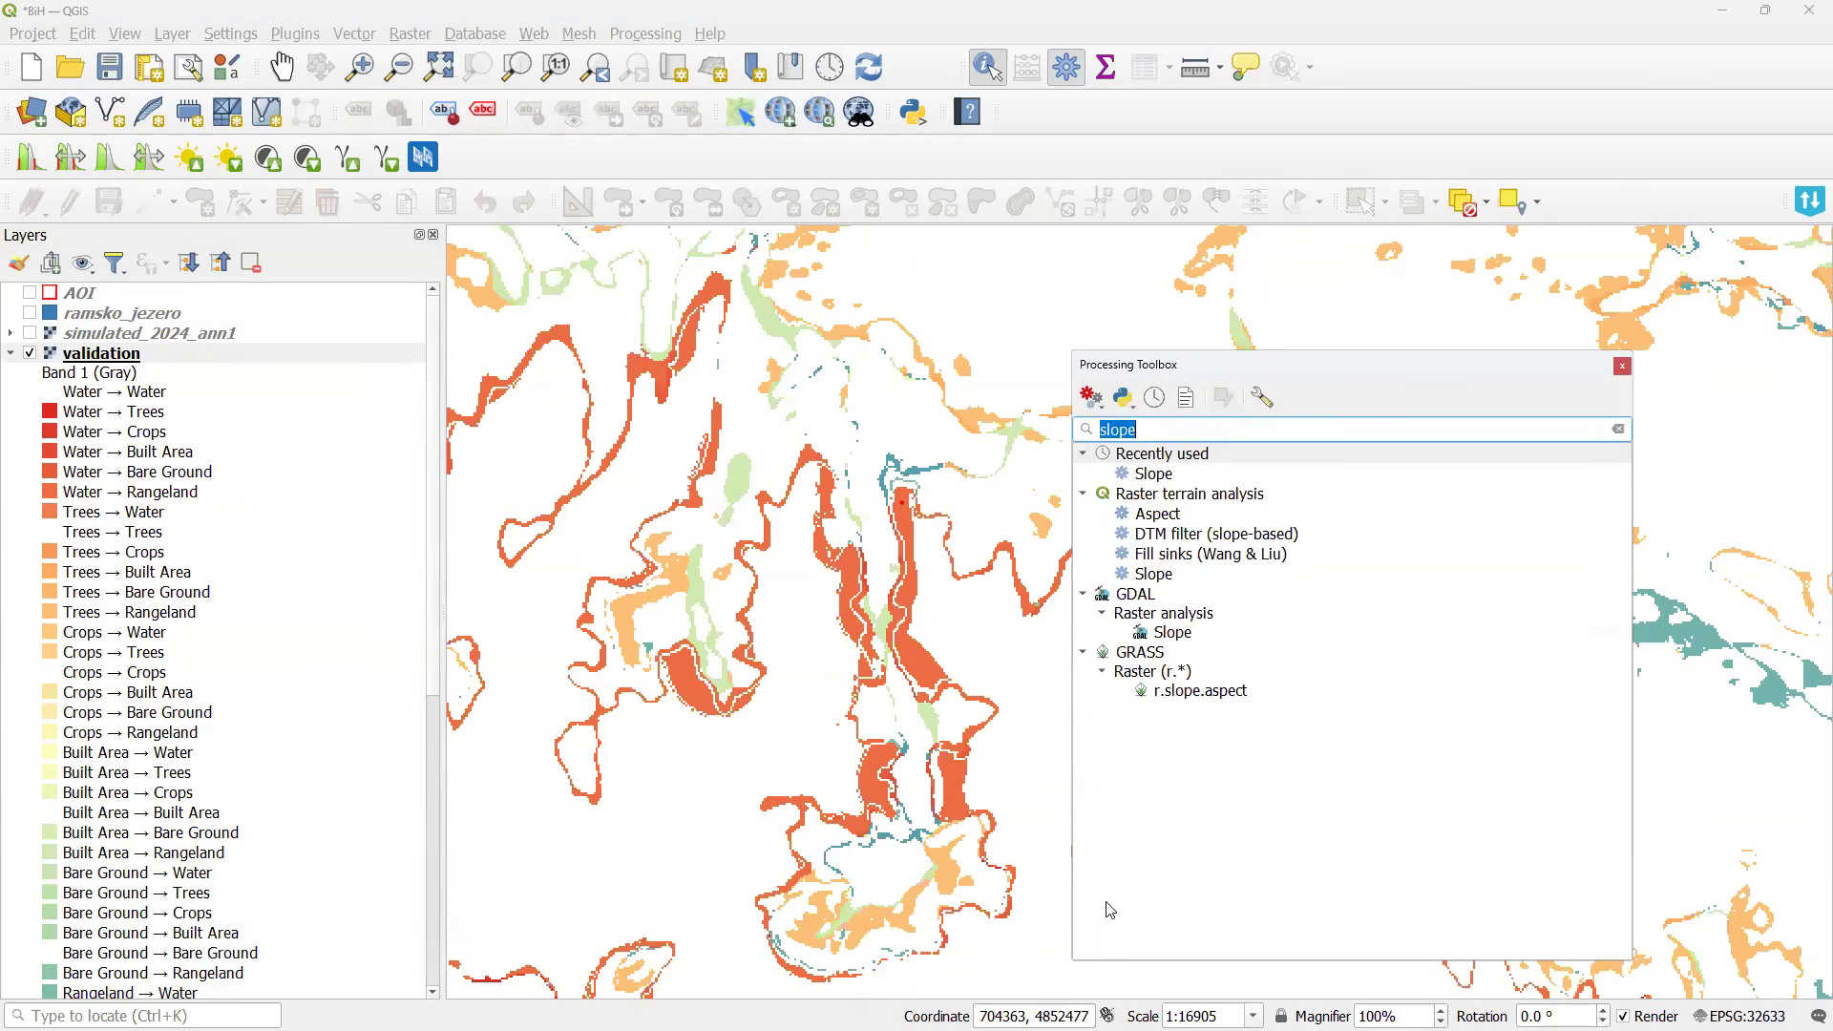
Switch to the MOLUSCE window, examine the separate spatial variables option of the cellular automata simulation, and close the window.
{"action": "left_click", "coordinate": [1112, 867]}
{"action": "key", "text": "alt+Tab"}
{"action": "key", "text": "alt+Tab"}
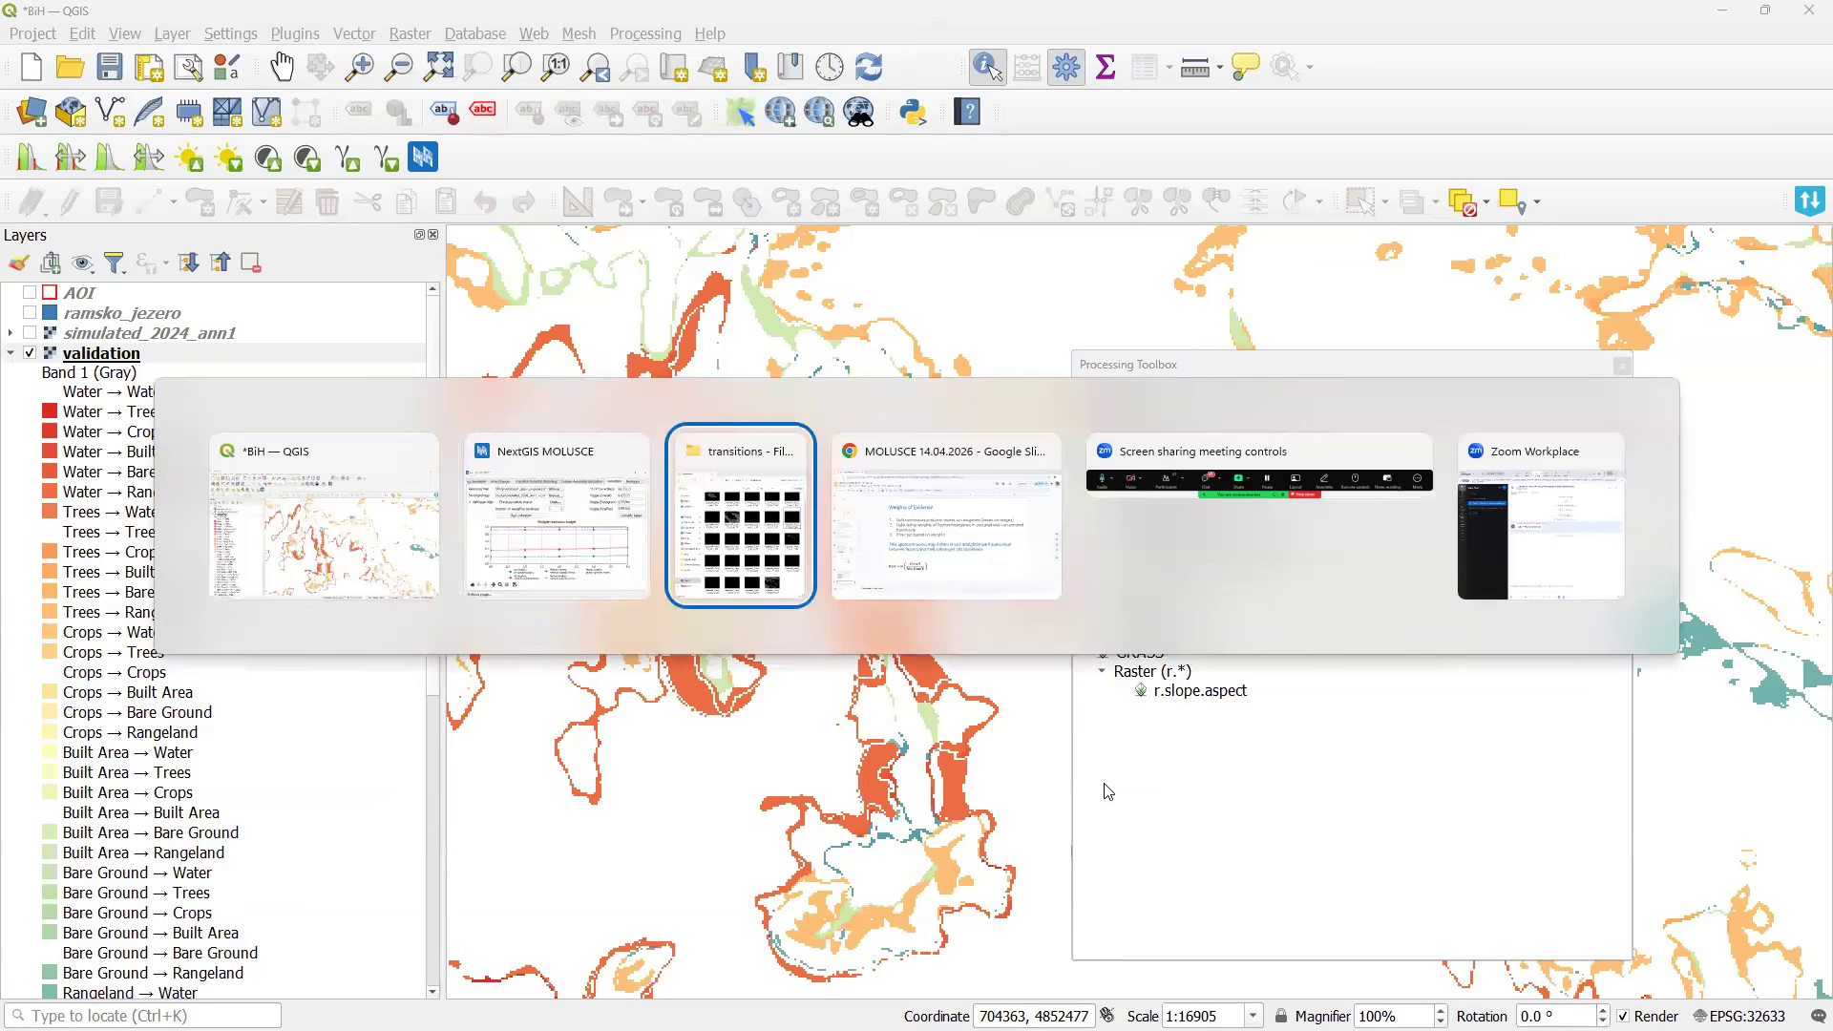
{"action": "left_click", "coordinate": [578, 506]}
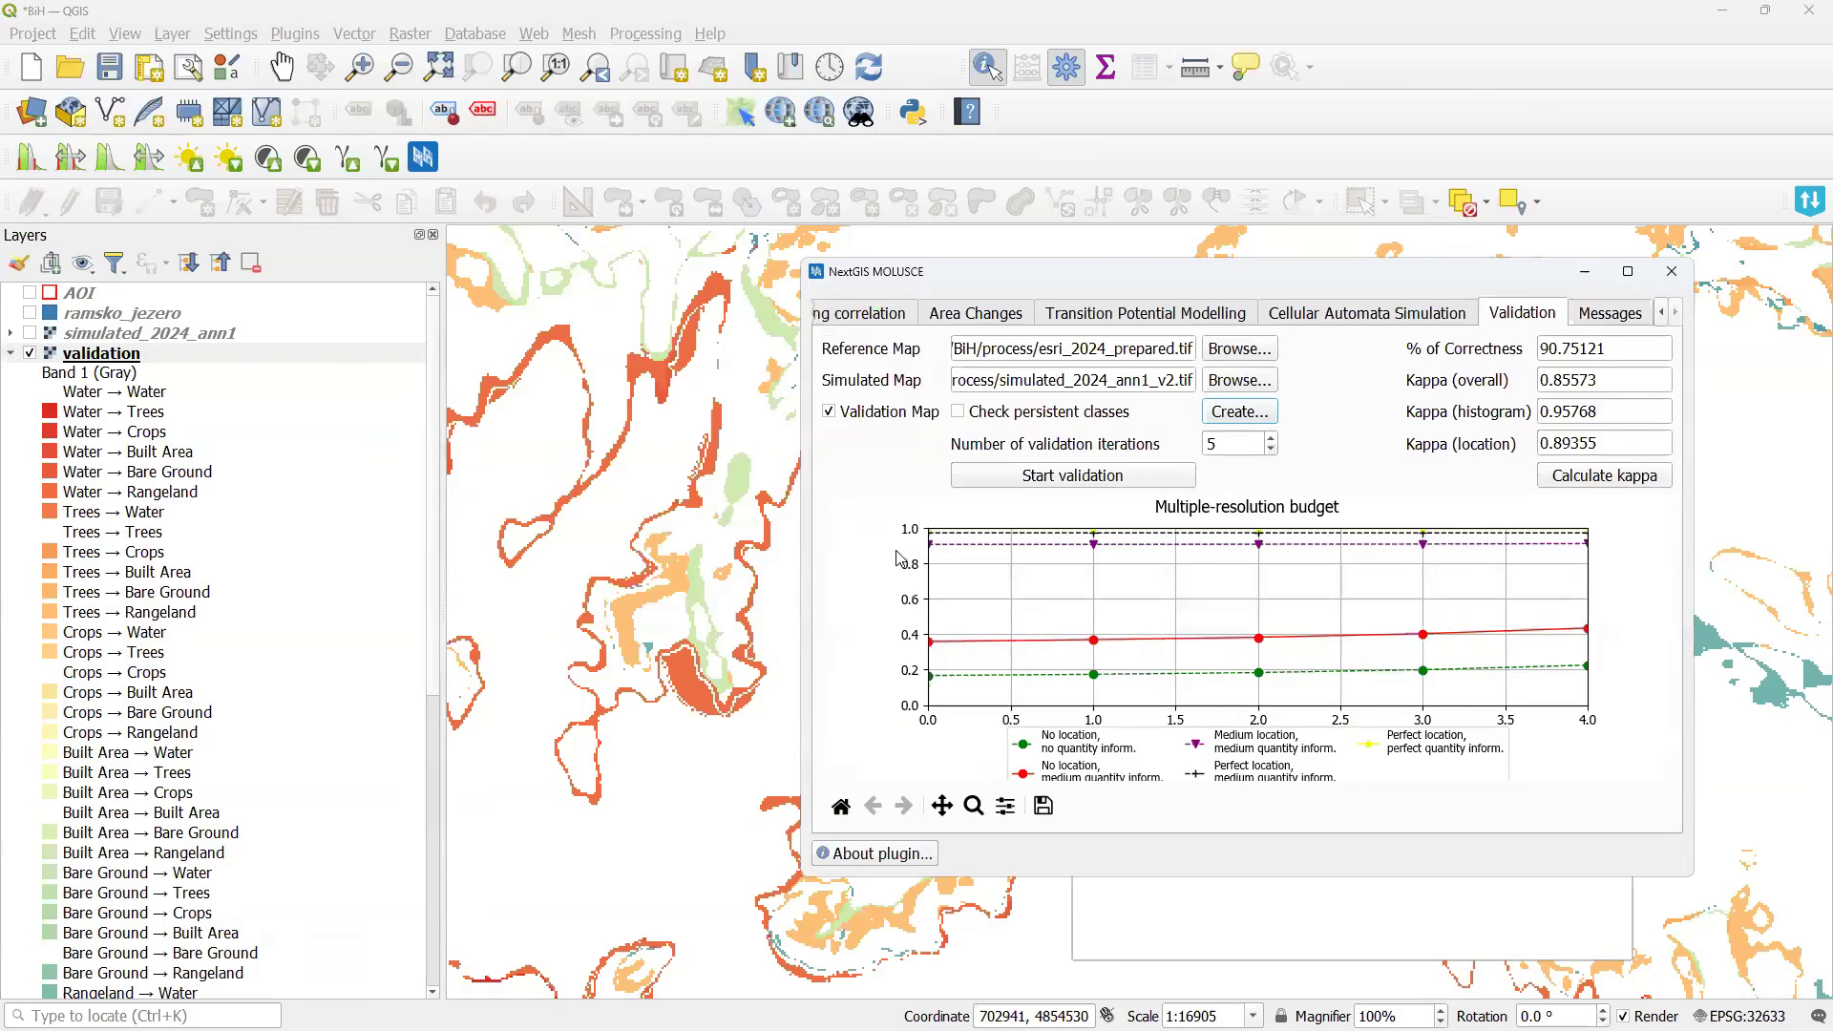
{"action": "left_click", "coordinate": [1332, 316]}
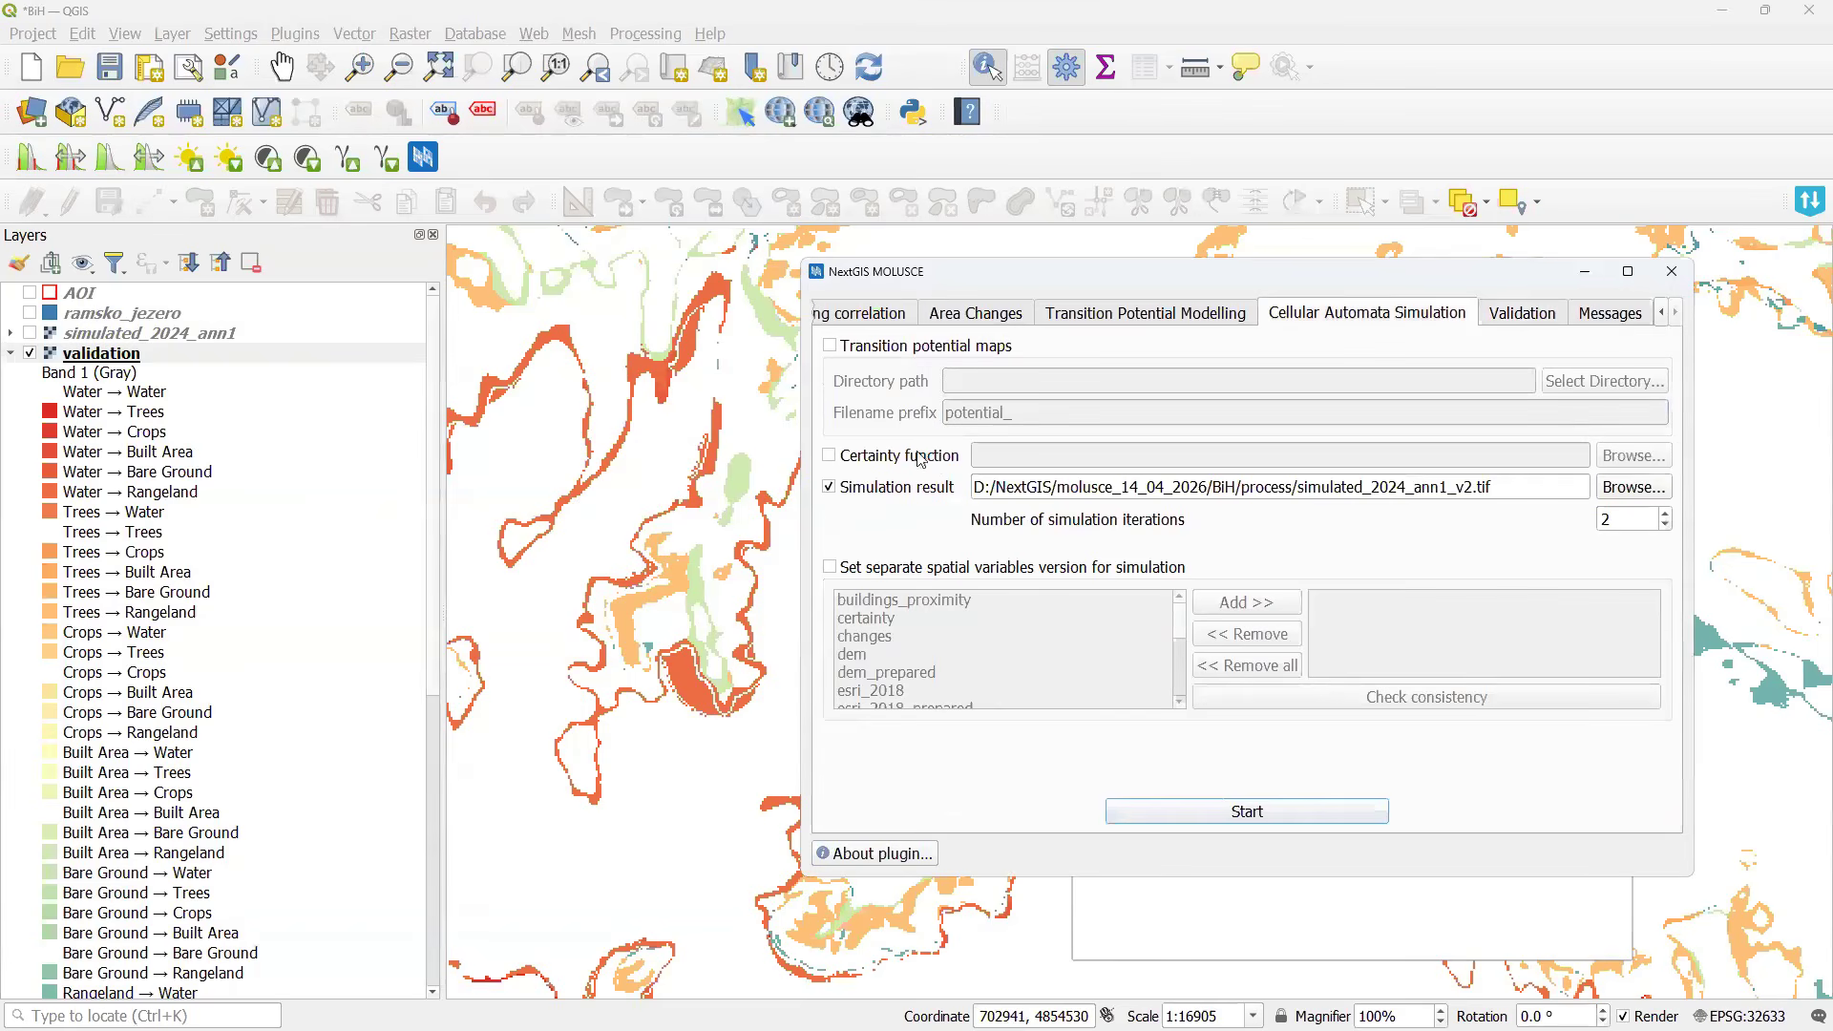
{"action": "left_click", "coordinate": [975, 571]}
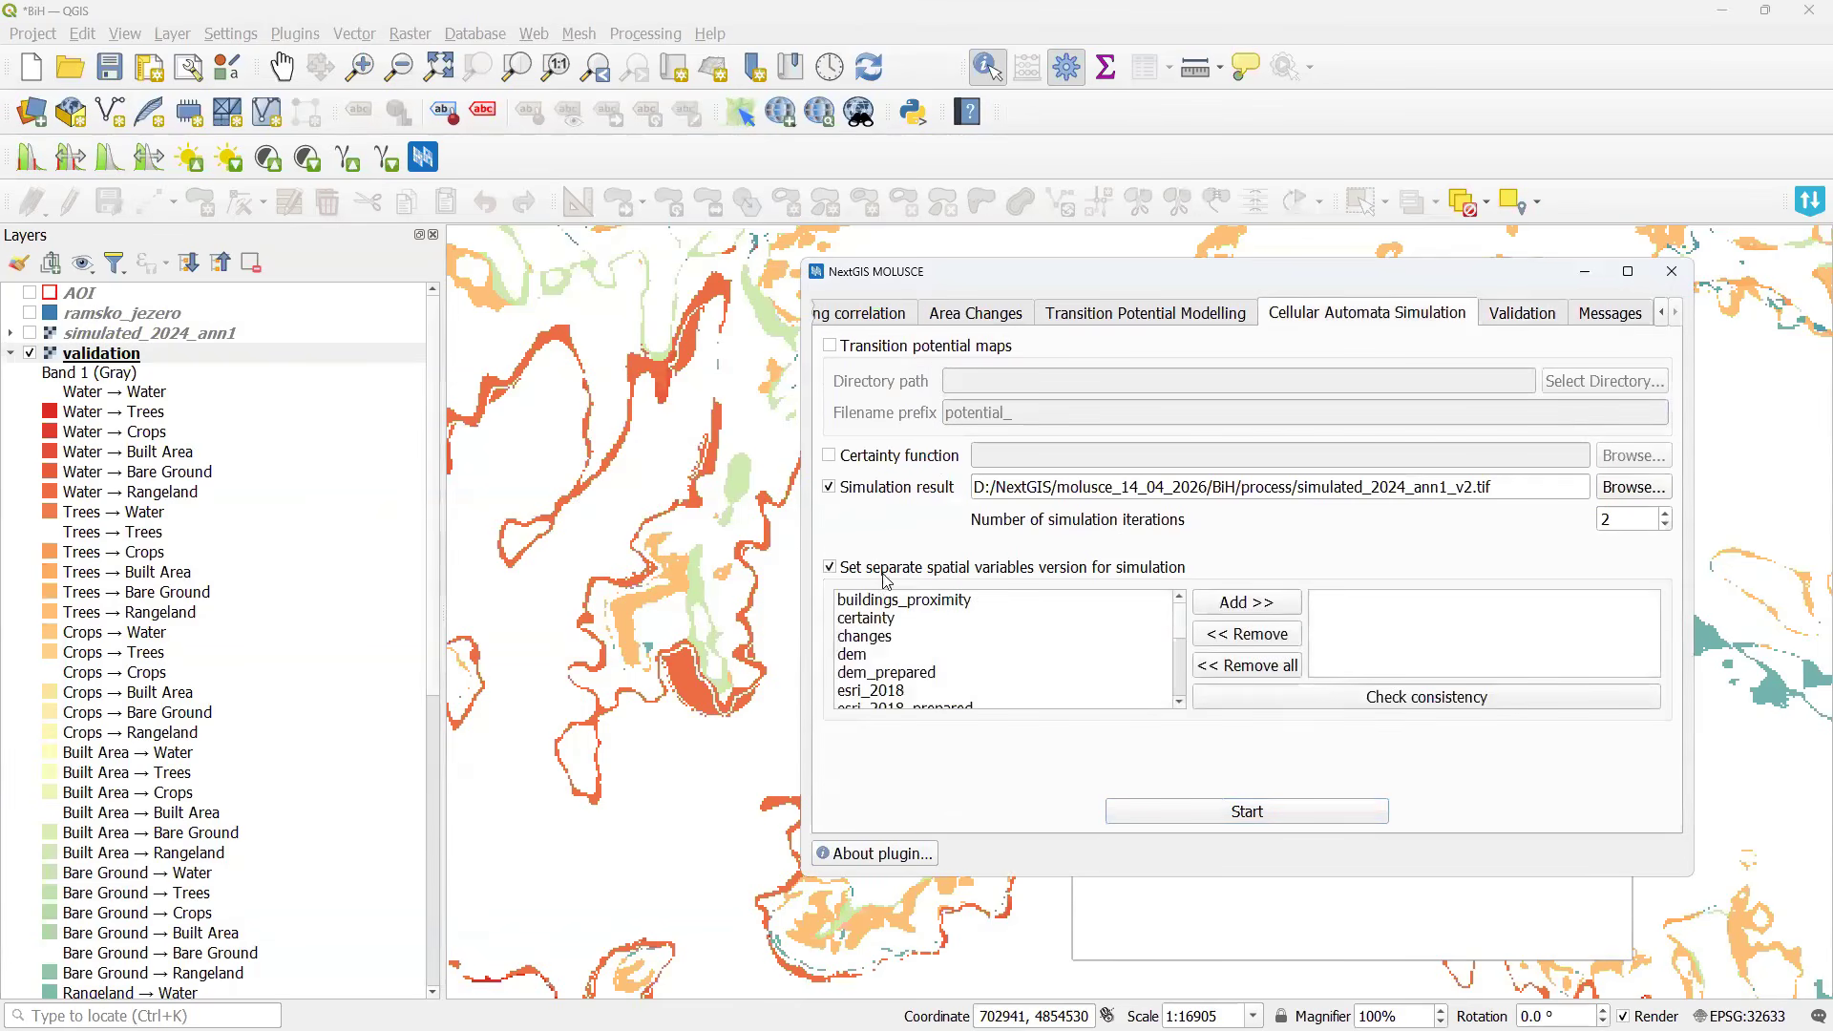
{"action": "left_click", "coordinate": [978, 573]}
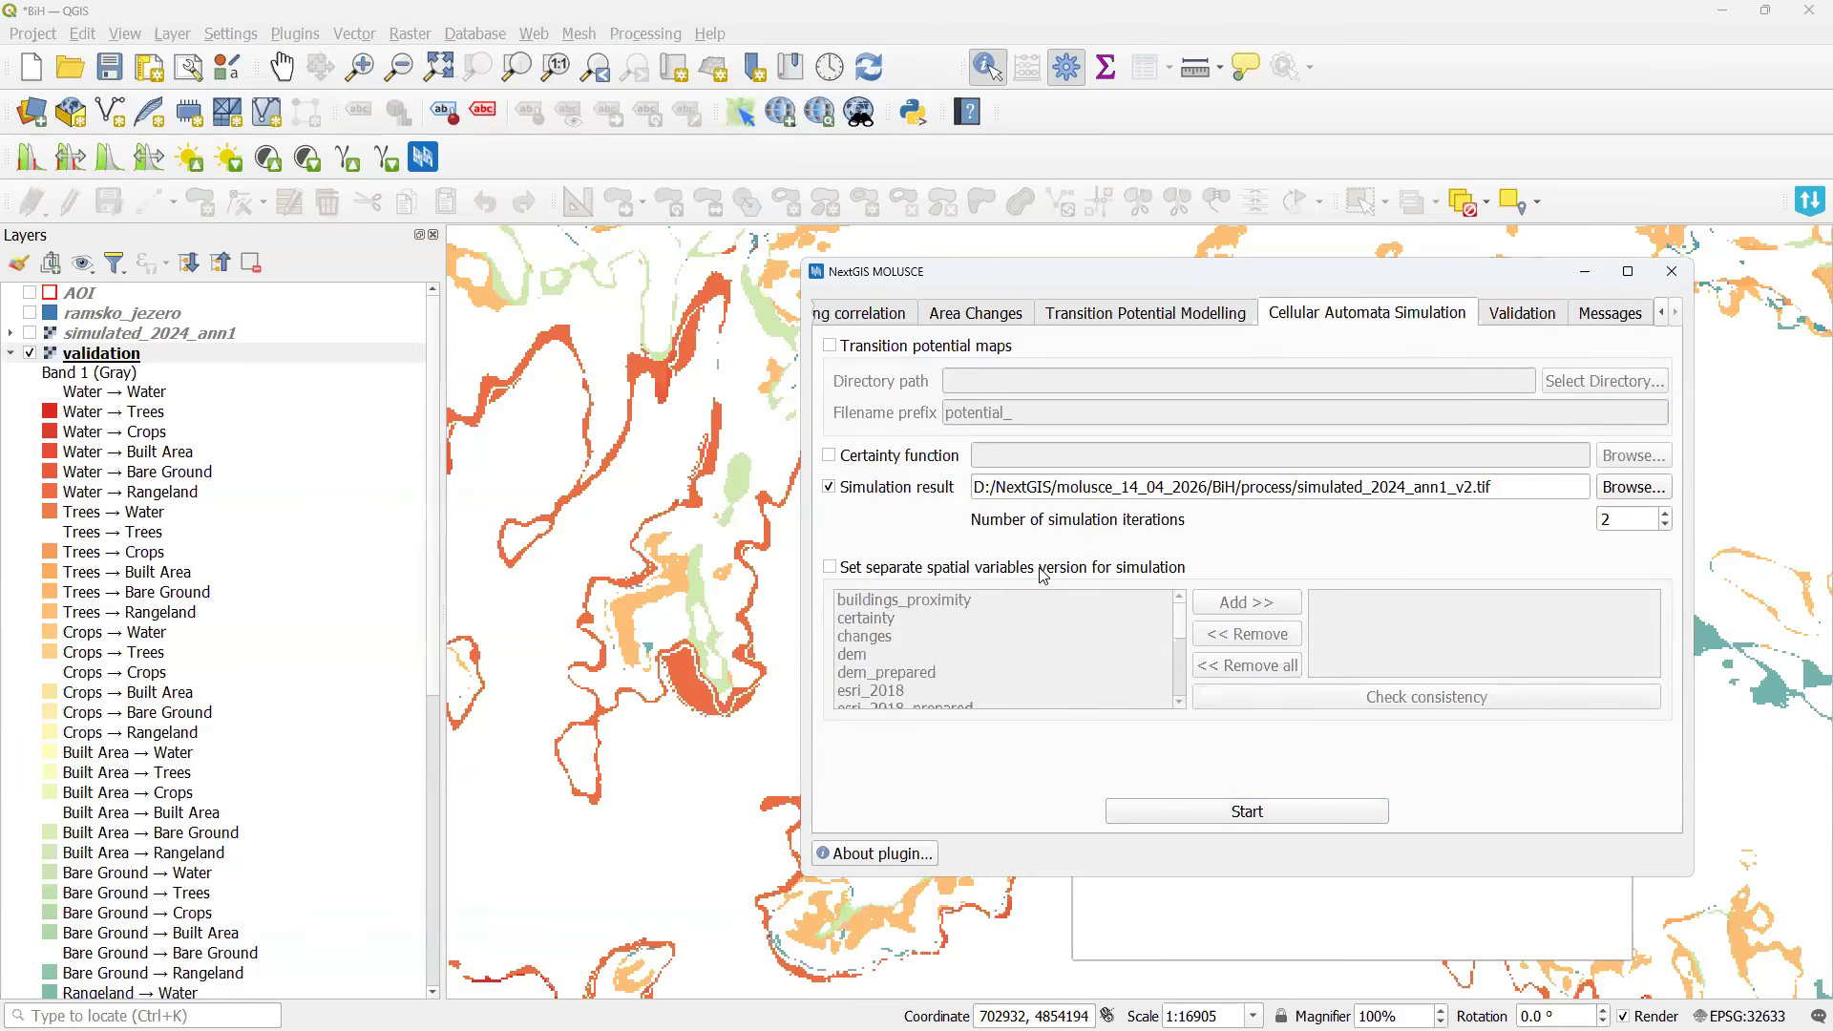
{"action": "left_click", "coordinate": [1671, 278]}
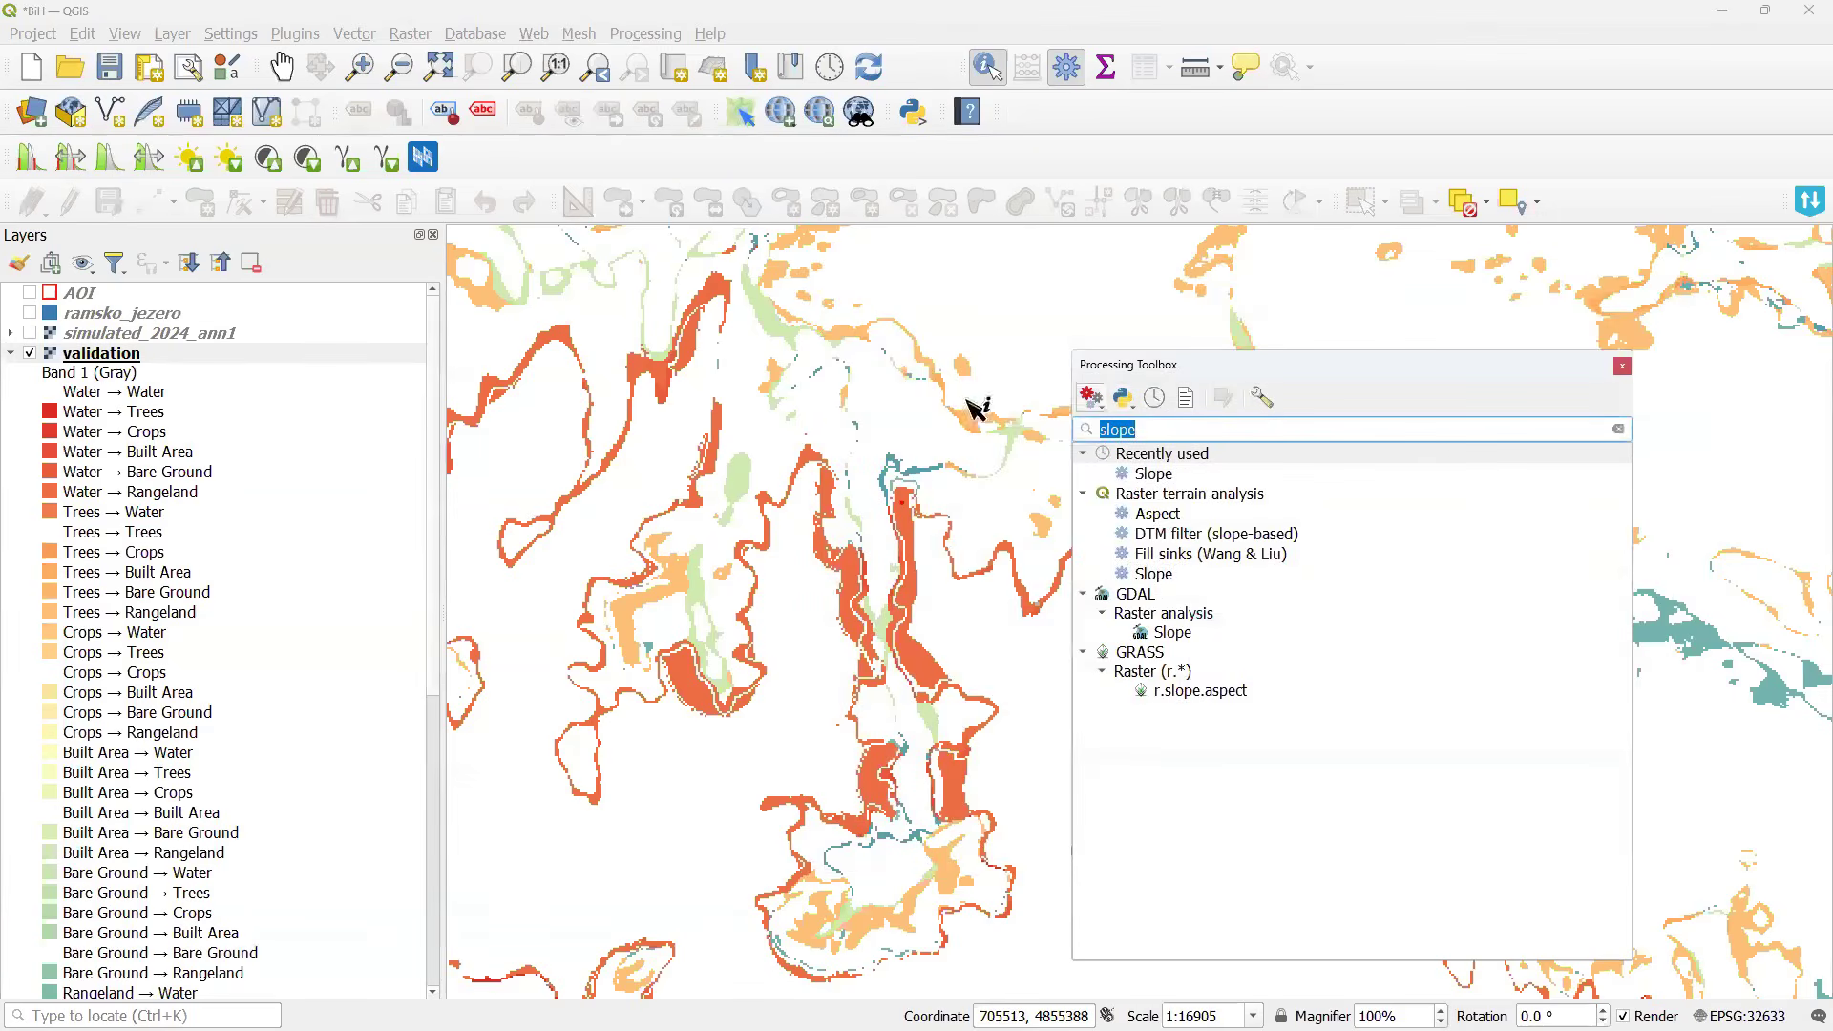
Hide the validation layer, collapse its legend and that of potential__from_2_0_to_11_0, and close the processing toolbox.
{"action": "left_click", "coordinate": [29, 353]}
{"action": "left_click", "coordinate": [14, 353]}
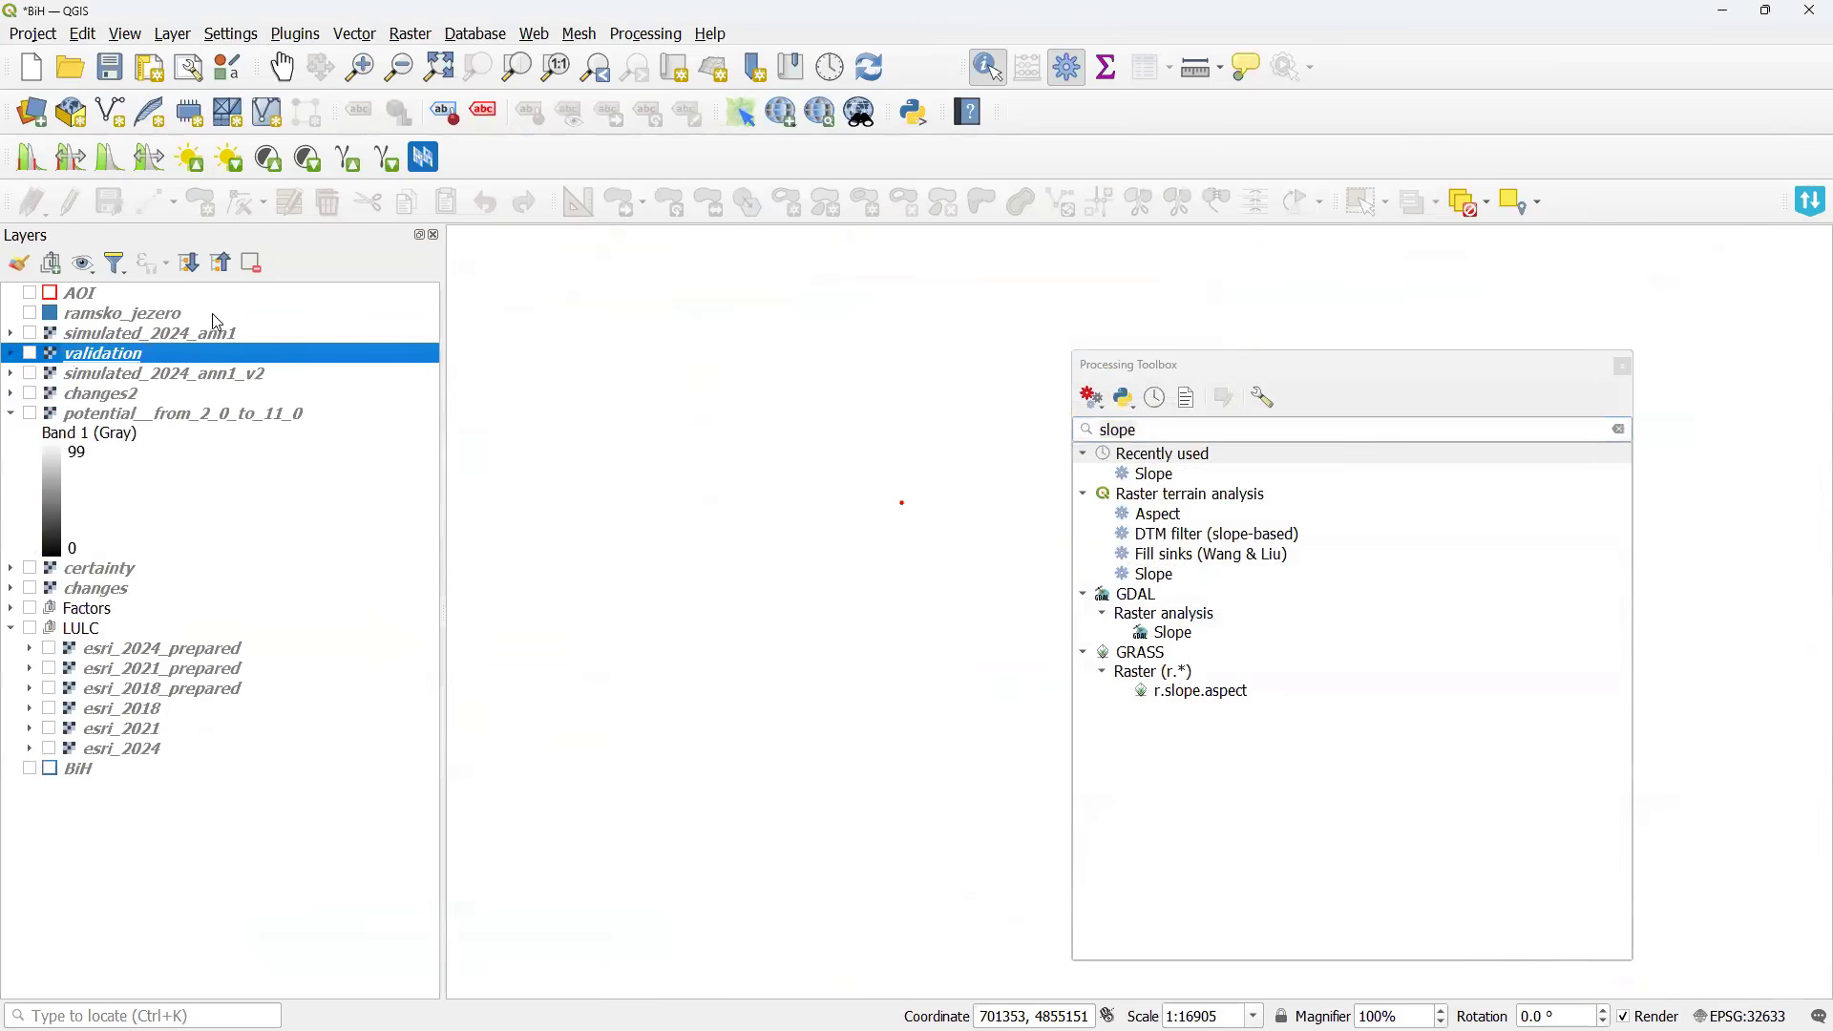
{"action": "left_click", "coordinate": [1623, 367]}
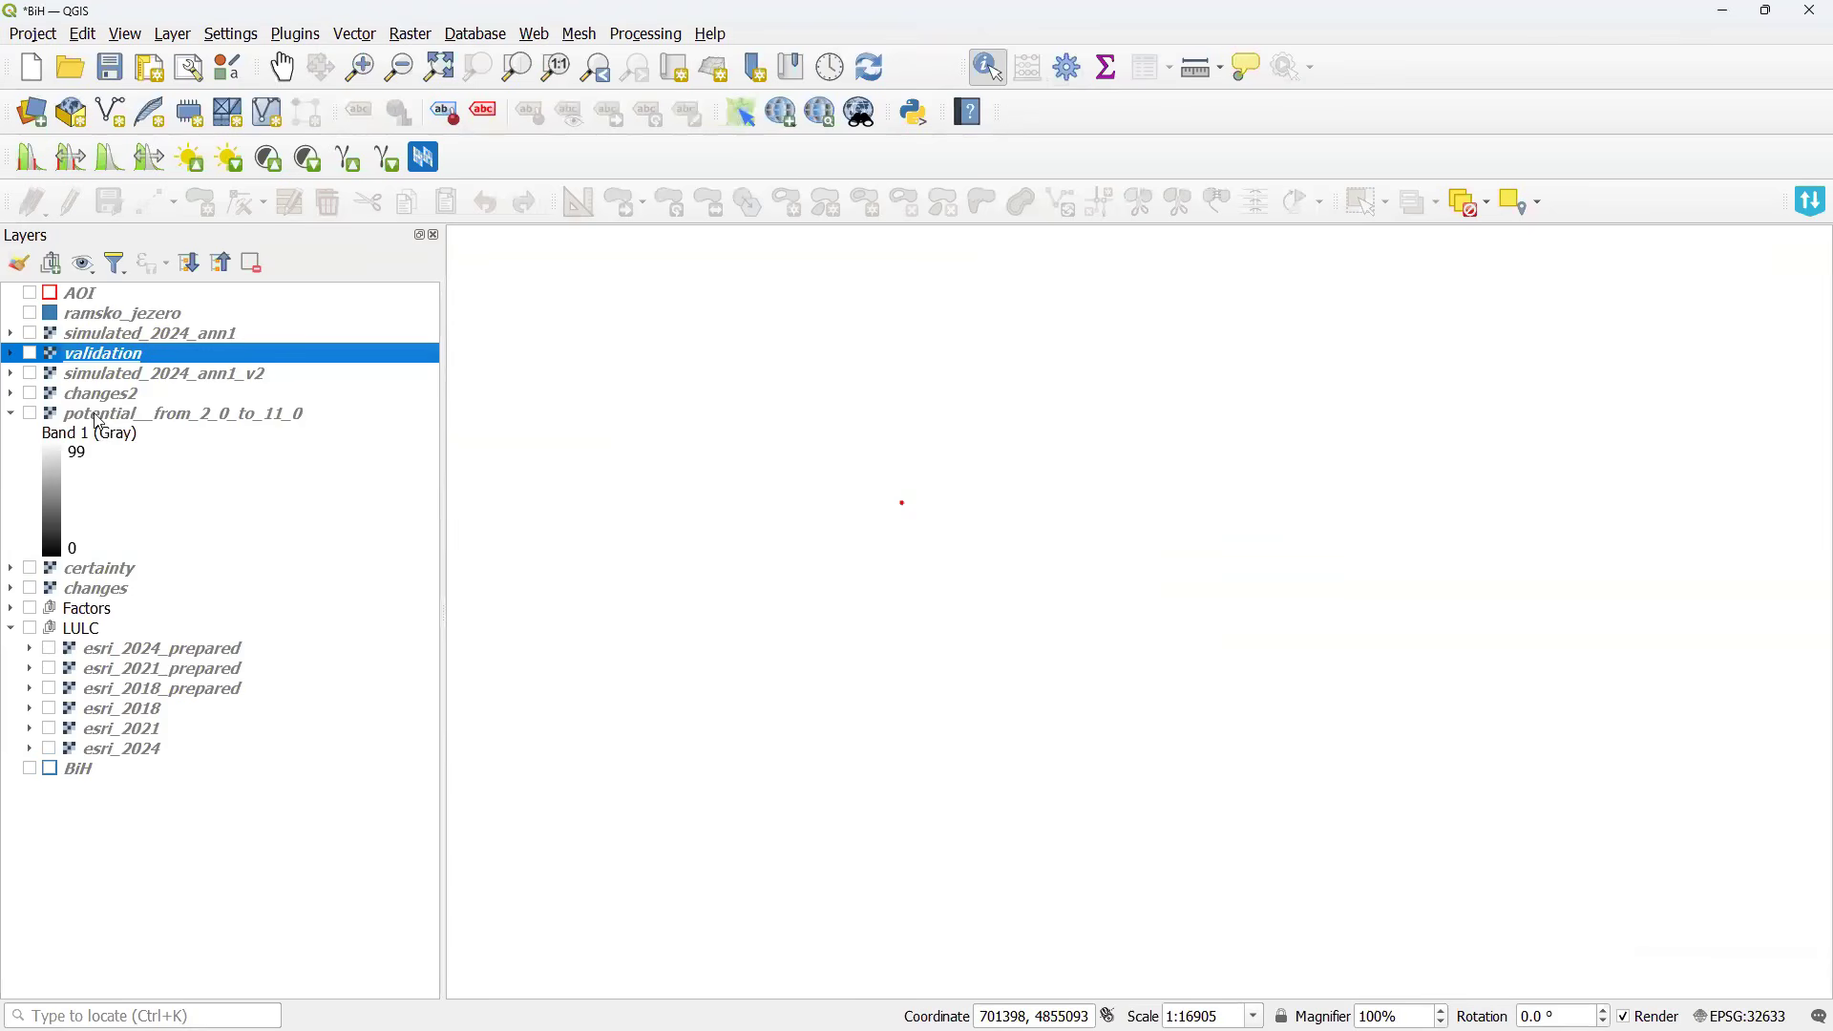
{"action": "left_click", "coordinate": [9, 414]}
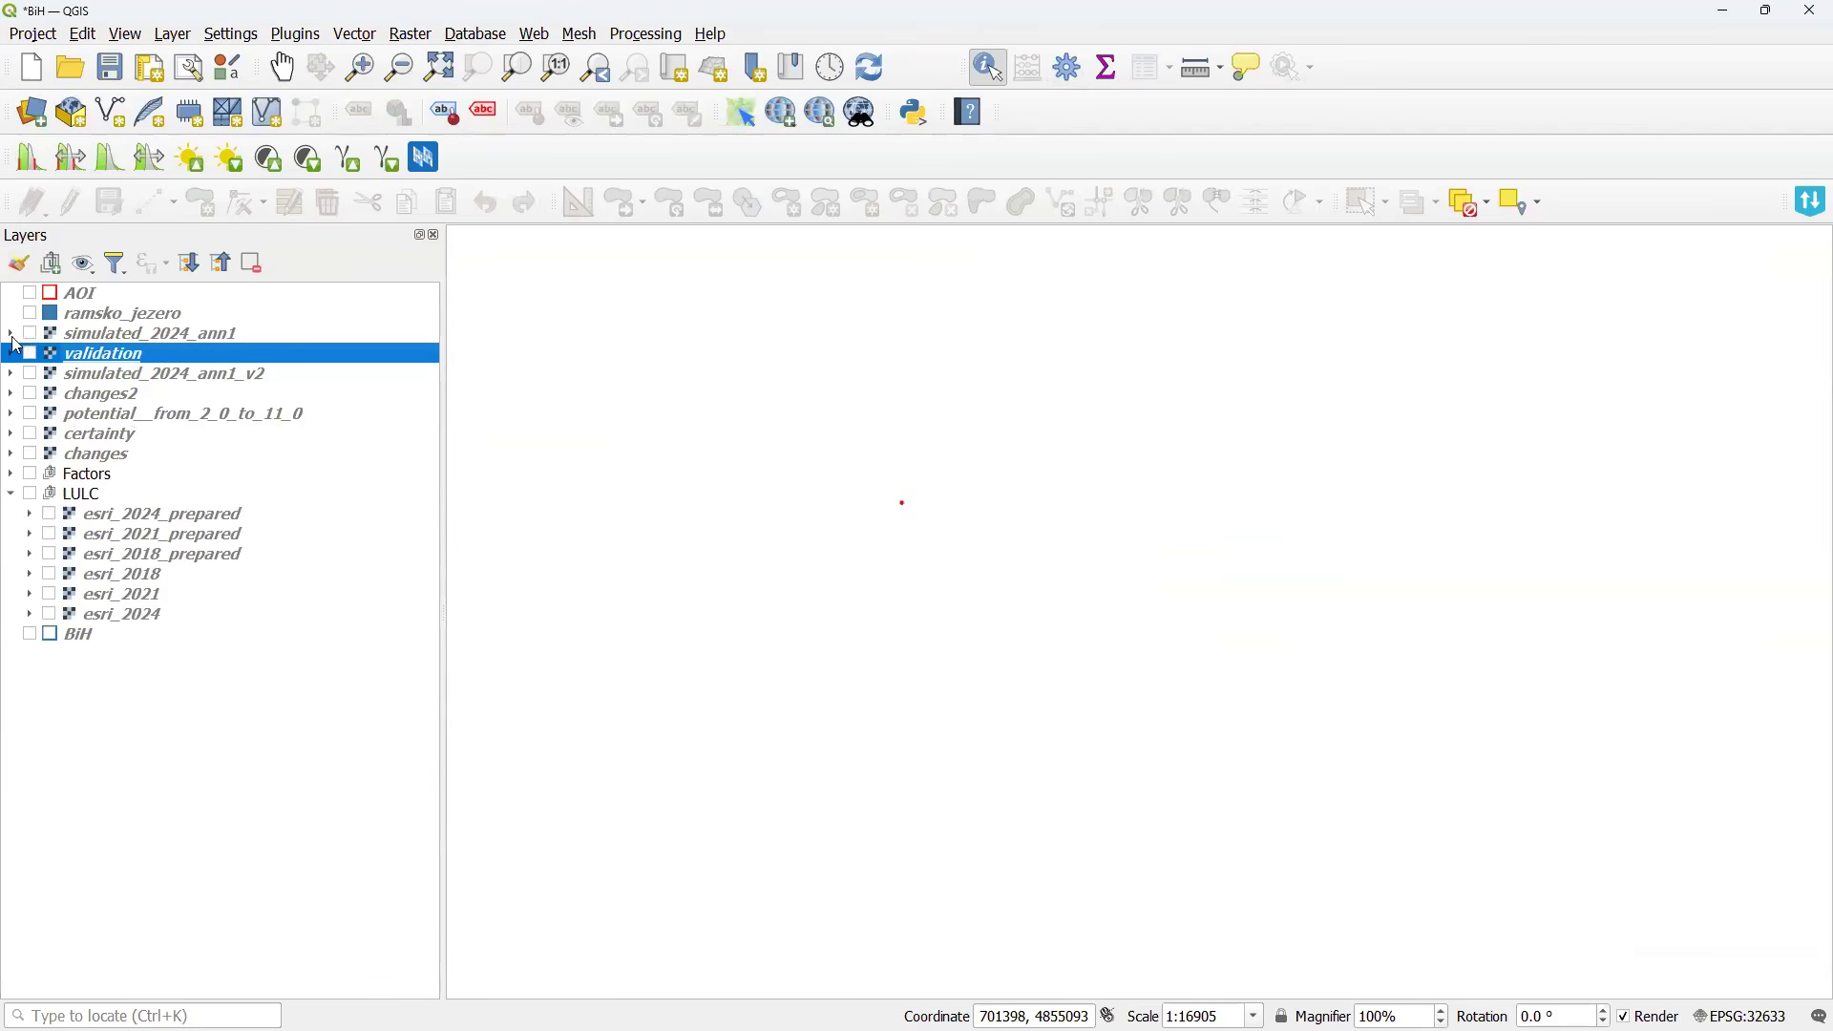
Expand the Factors group and display the osm_tourism — tourism point layer on the map.
{"action": "left_click", "coordinate": [9, 474]}
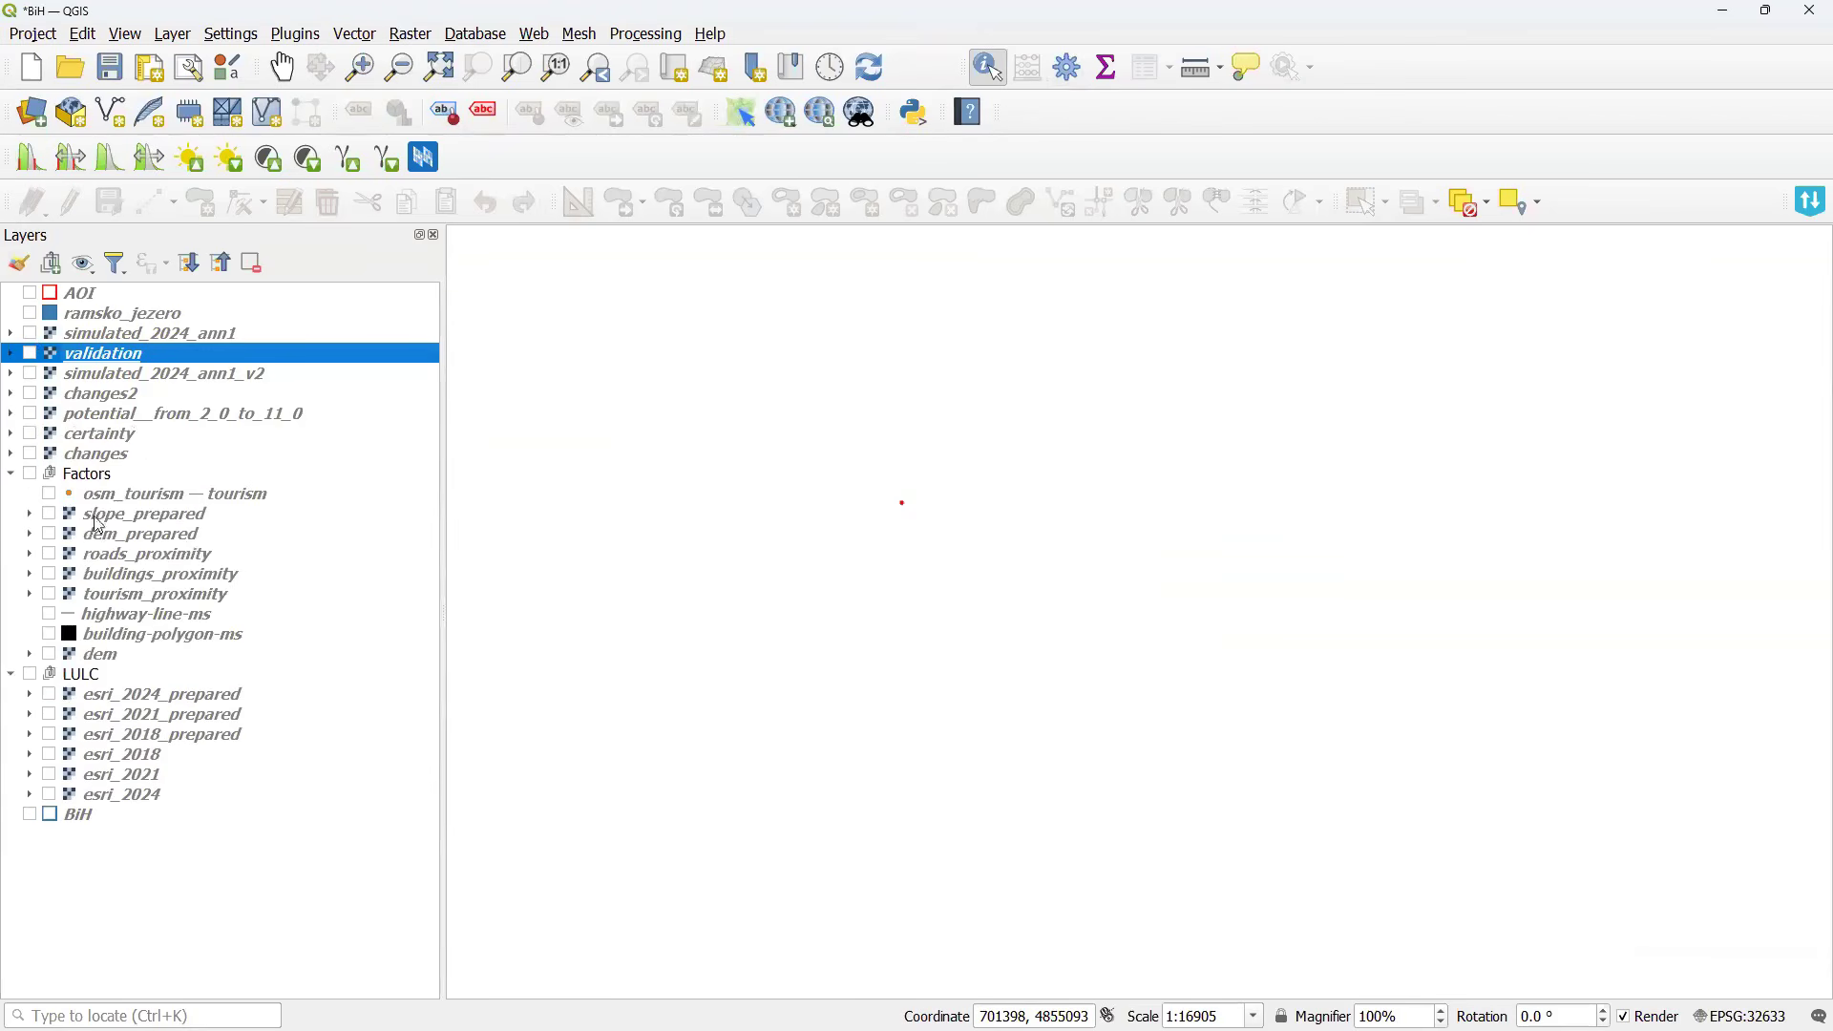
{"action": "left_click", "coordinate": [49, 494]}
{"action": "scroll", "coordinate": [855, 466], "scroll_direction": "down", "scroll_amount": 2}
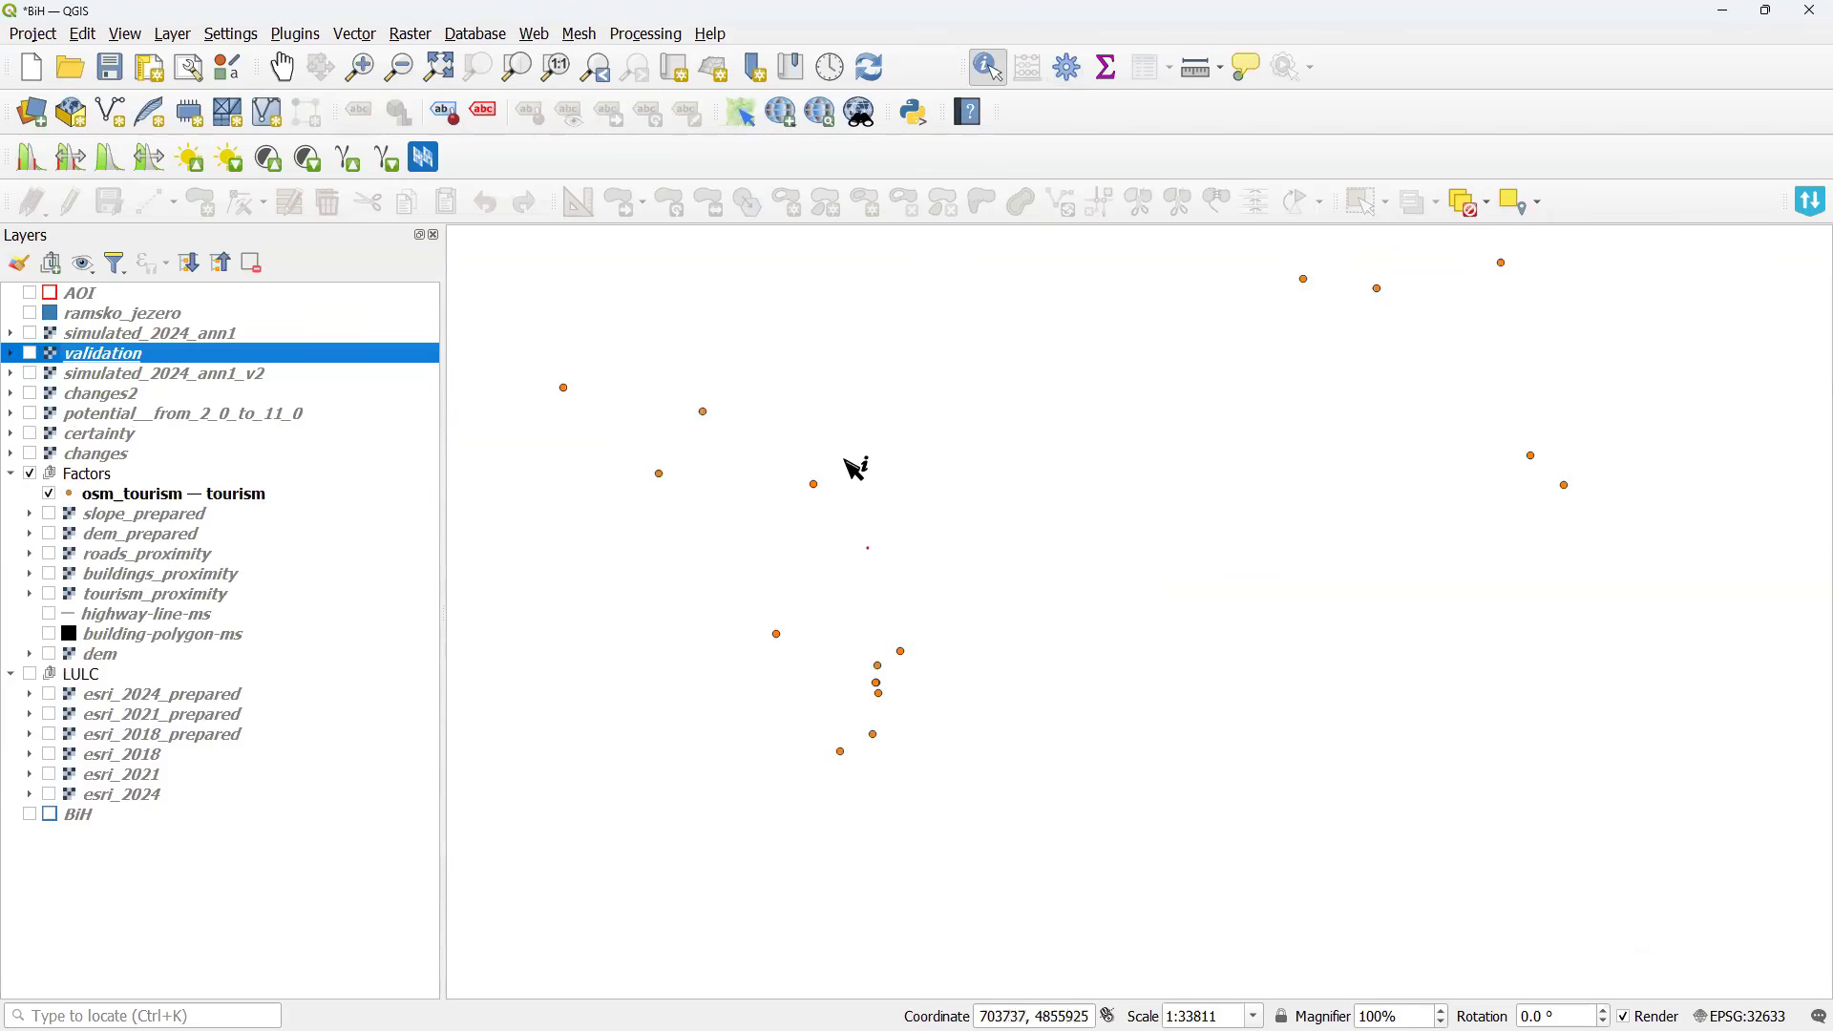
{"action": "left_click_drag", "start_coordinate": [1003, 516], "coordinate": [1034, 569]}
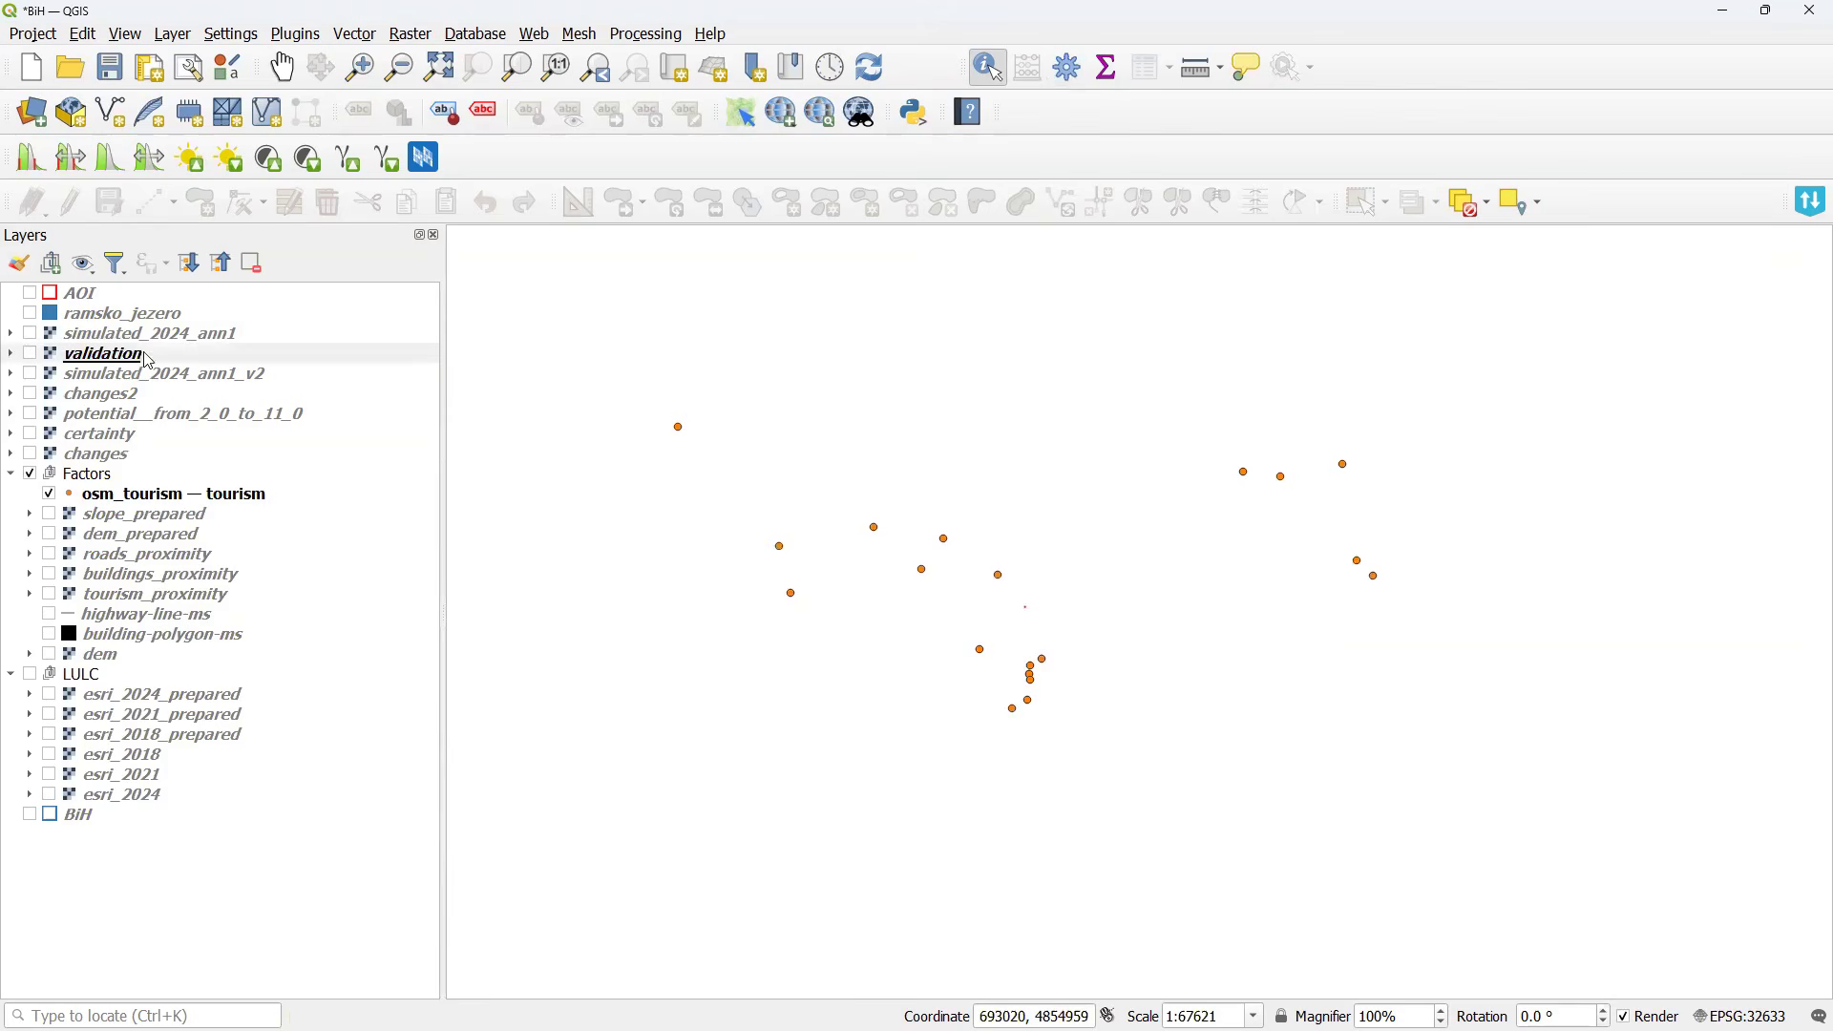
Export the osm_tourism layer as a GeoPackage named toruism_extended in D:\Demo\Zagreb\extra, adding it to the map.
{"action": "left_click", "coordinate": [160, 498]}
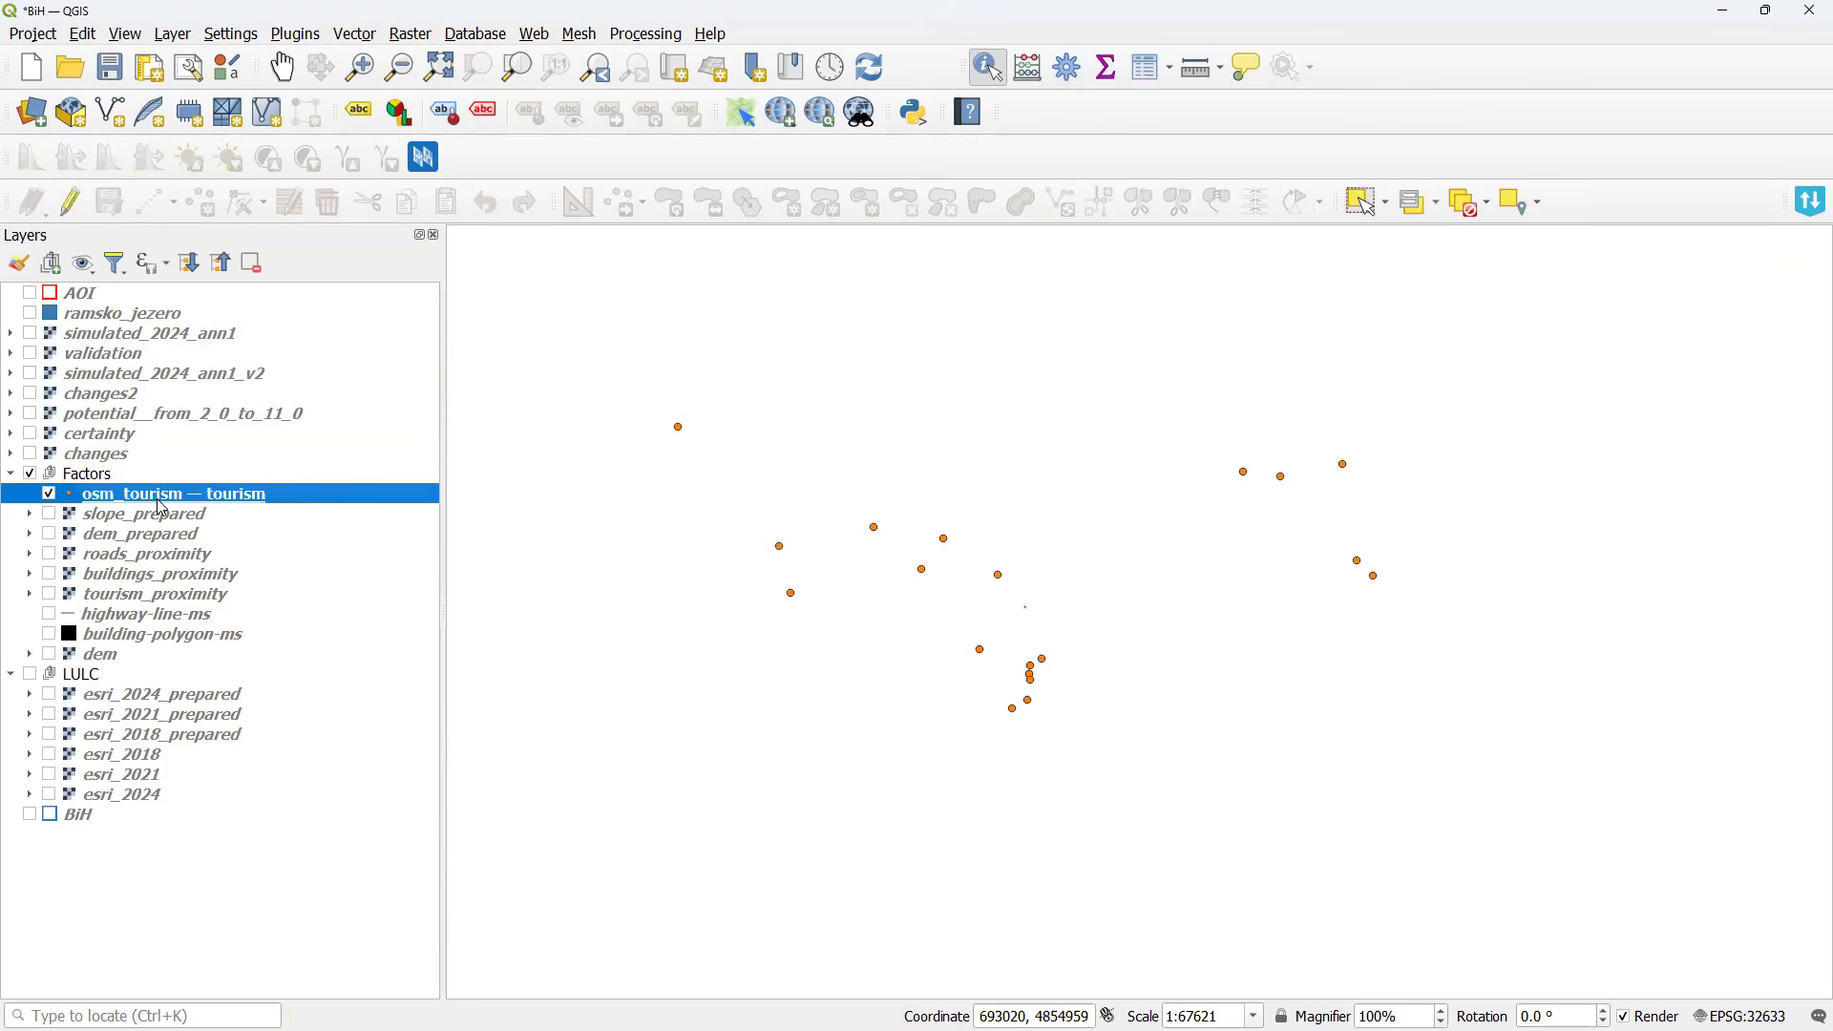
{"action": "right_click", "coordinate": [206, 501]}
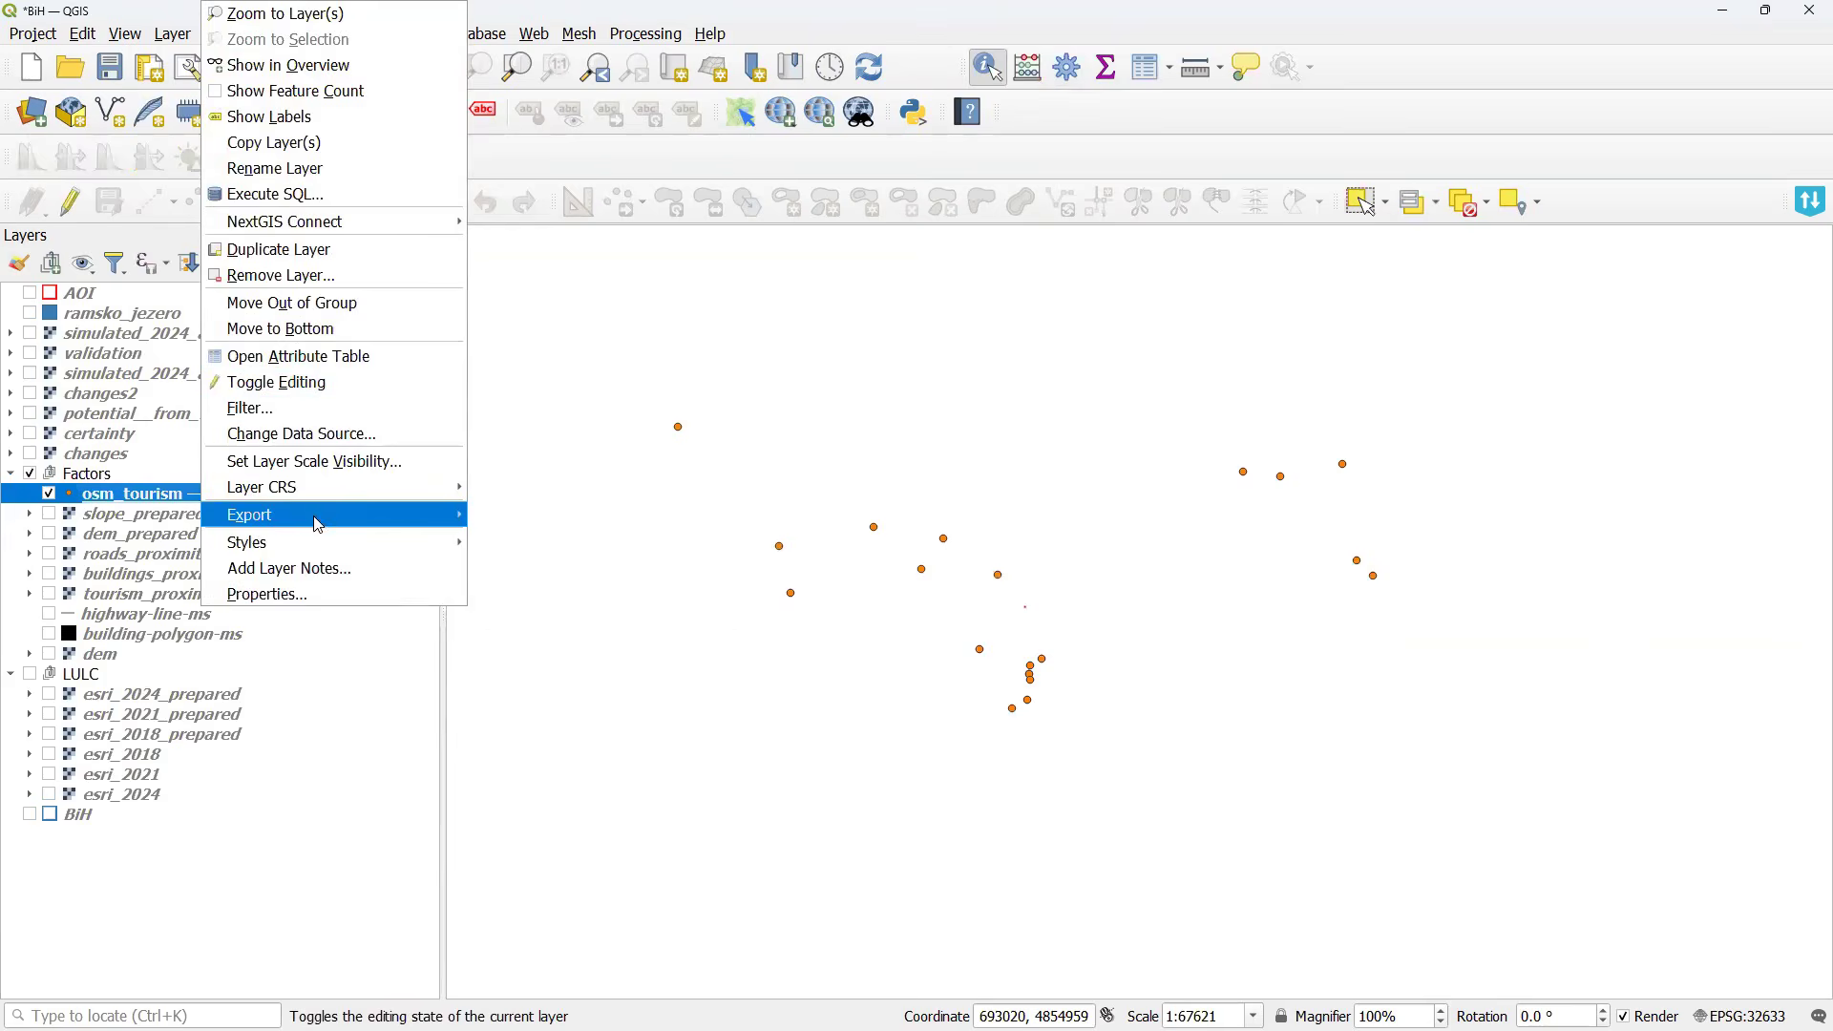
{"action": "mouse_move", "coordinate": [315, 515]}
{"action": "left_click", "coordinate": [573, 516]}
{"action": "left_click", "coordinate": [1153, 239]}
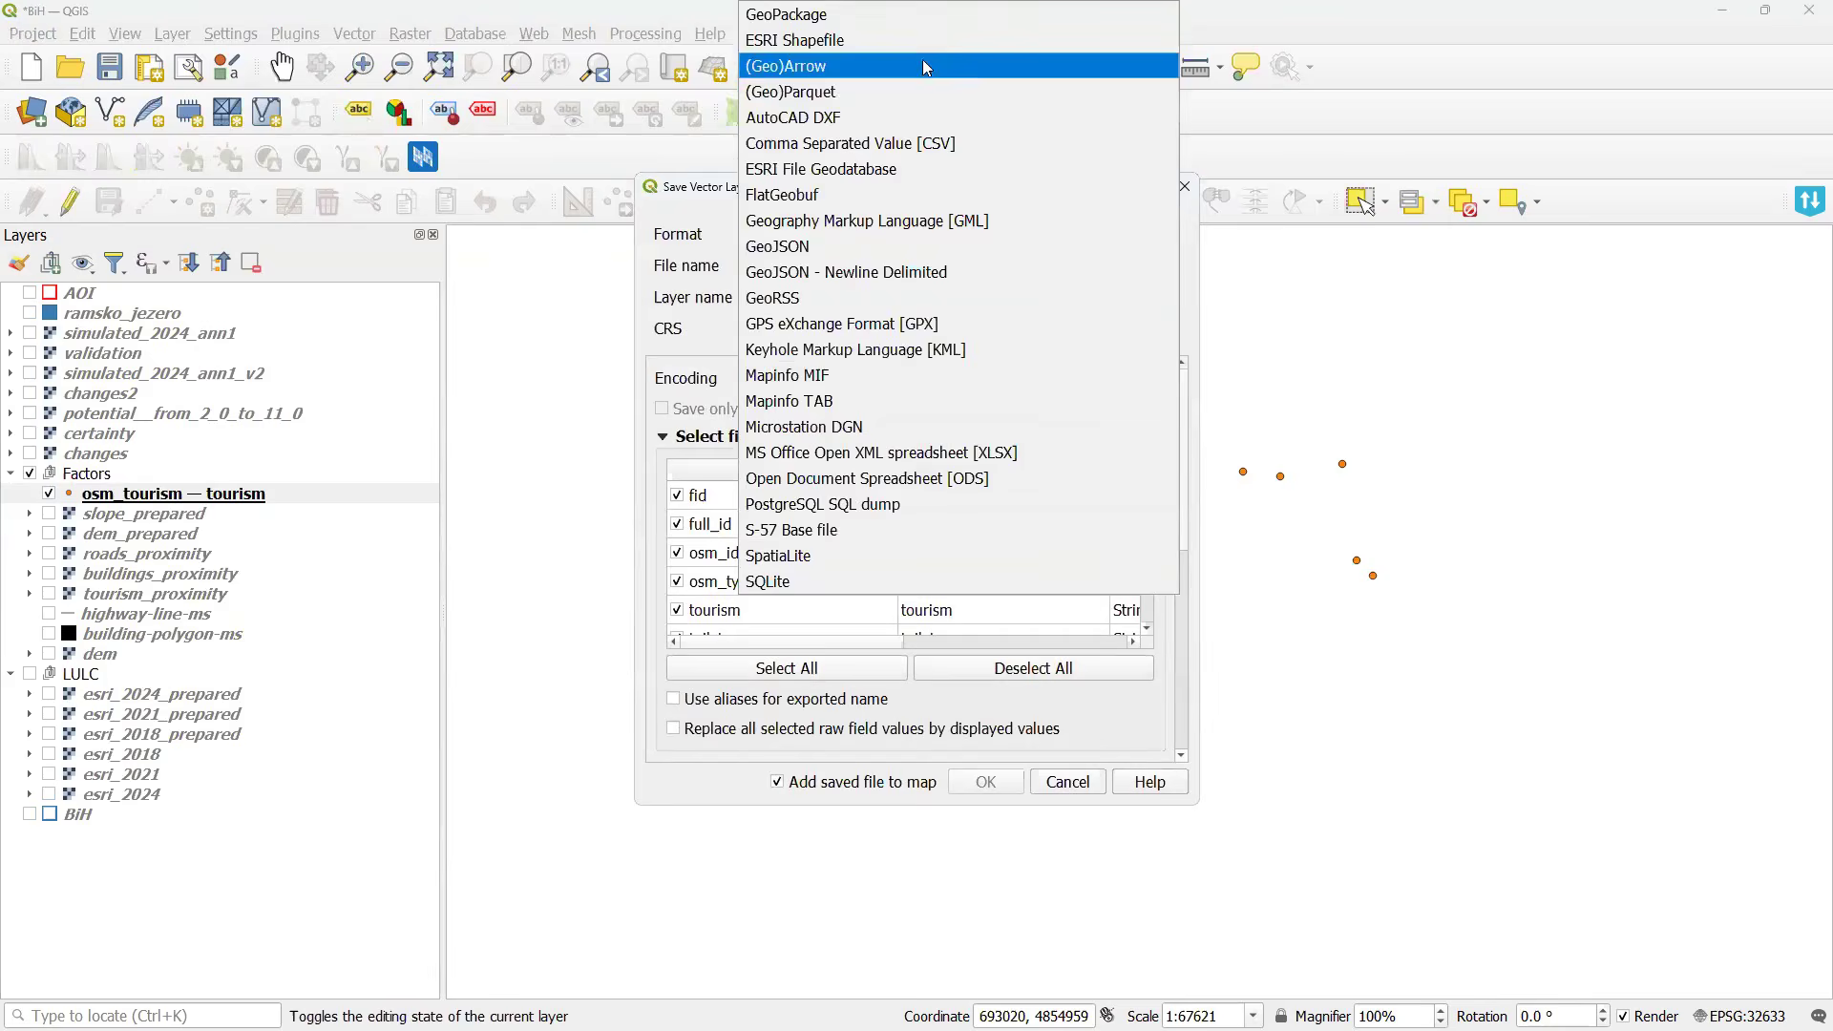
{"action": "left_click", "coordinate": [916, 13]}
{"action": "left_click", "coordinate": [1166, 265]}
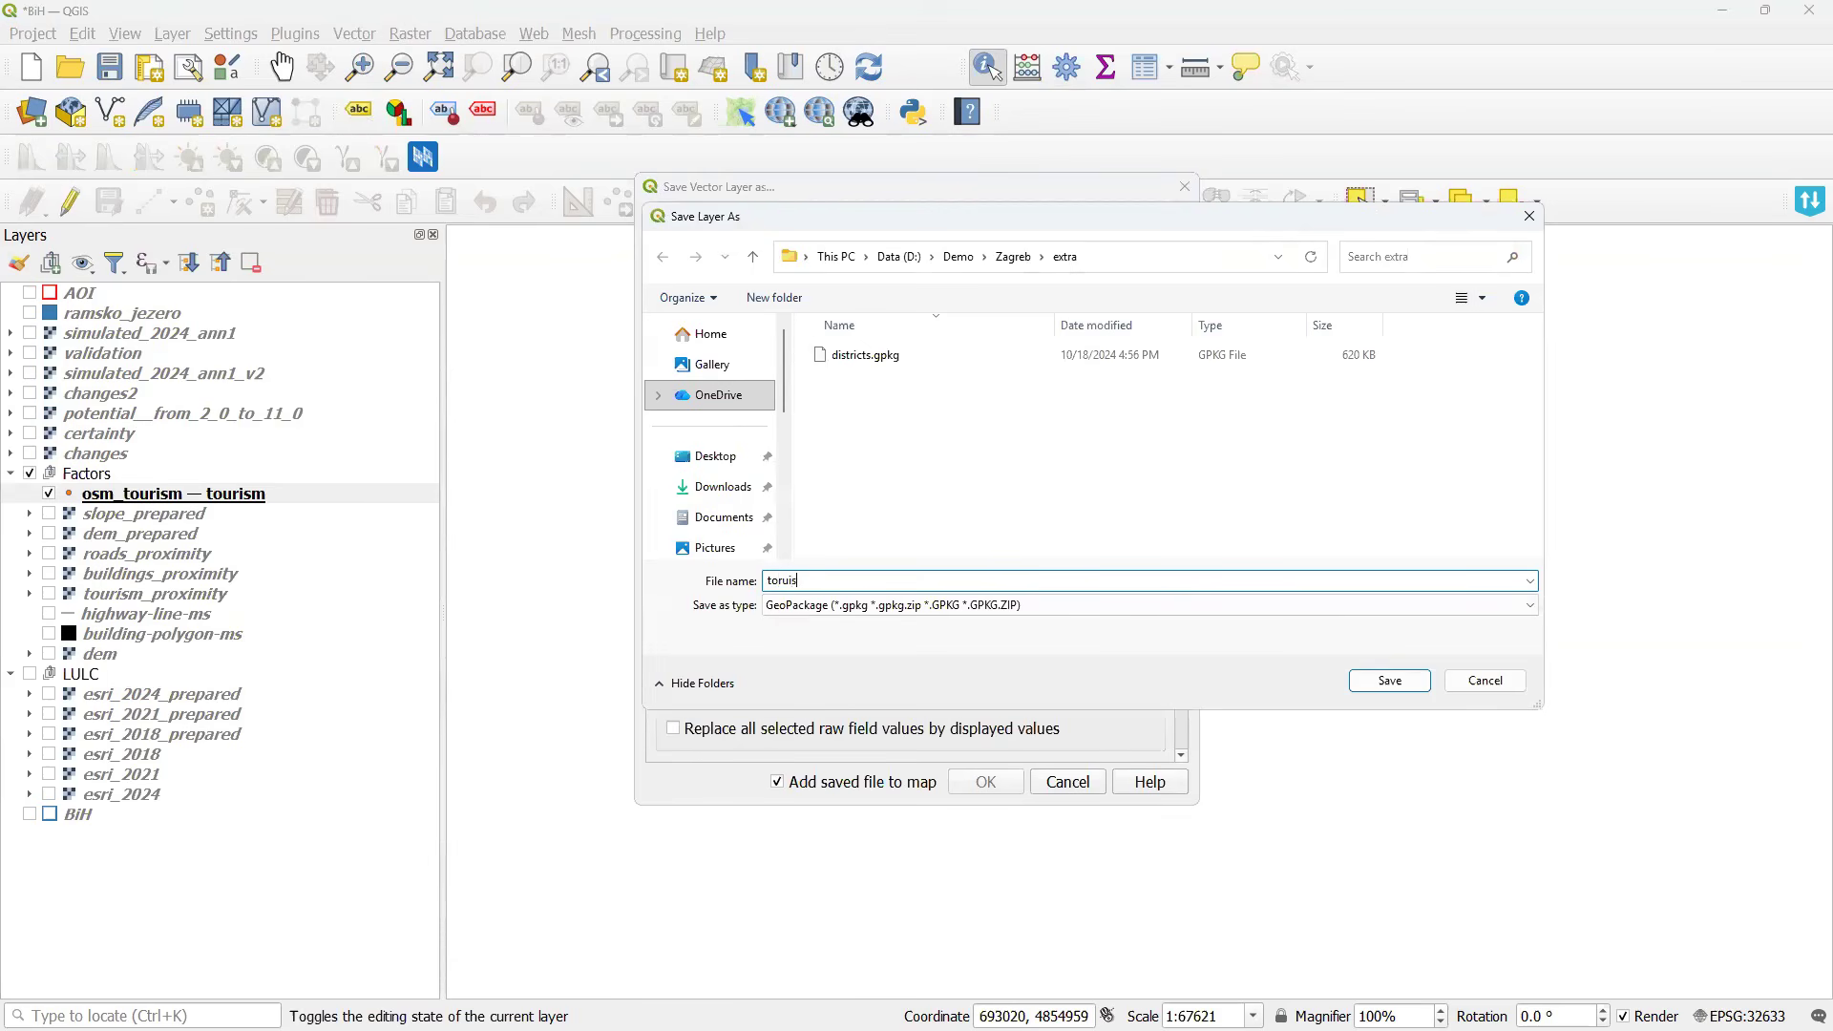
{"action": "key", "text": "Return"}
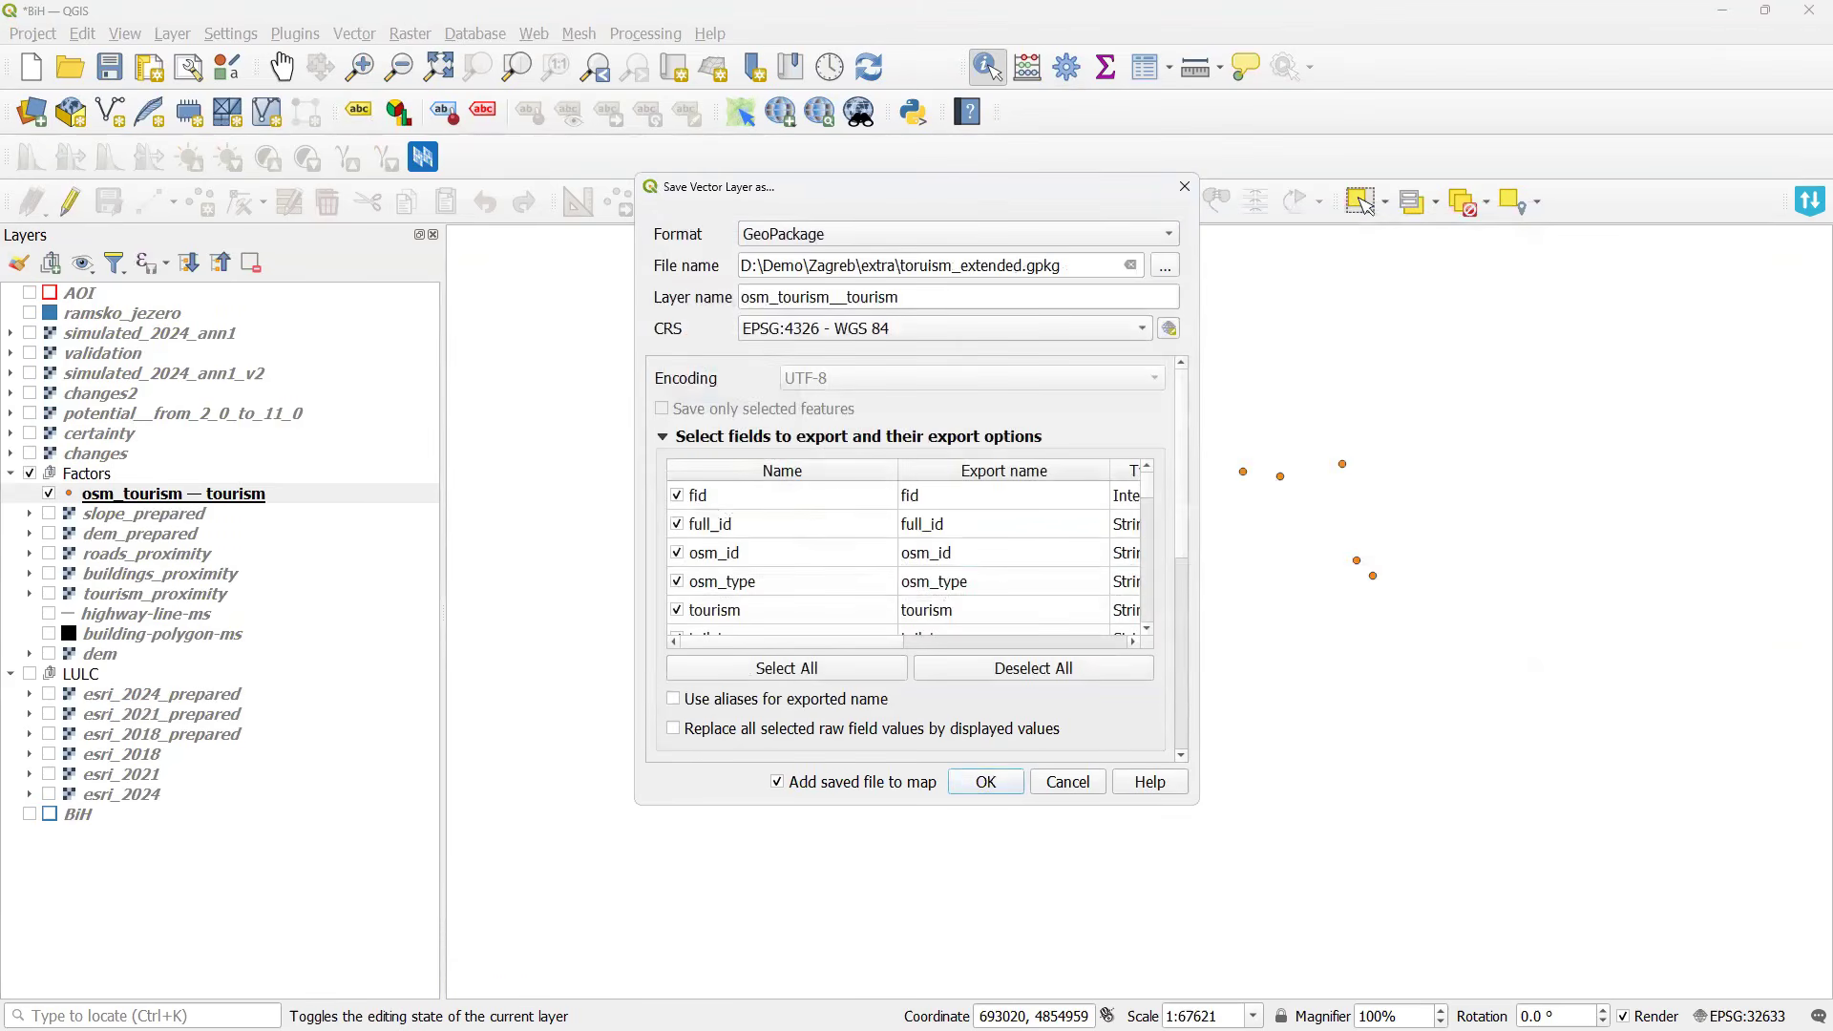
{"action": "left_click", "coordinate": [987, 783]}
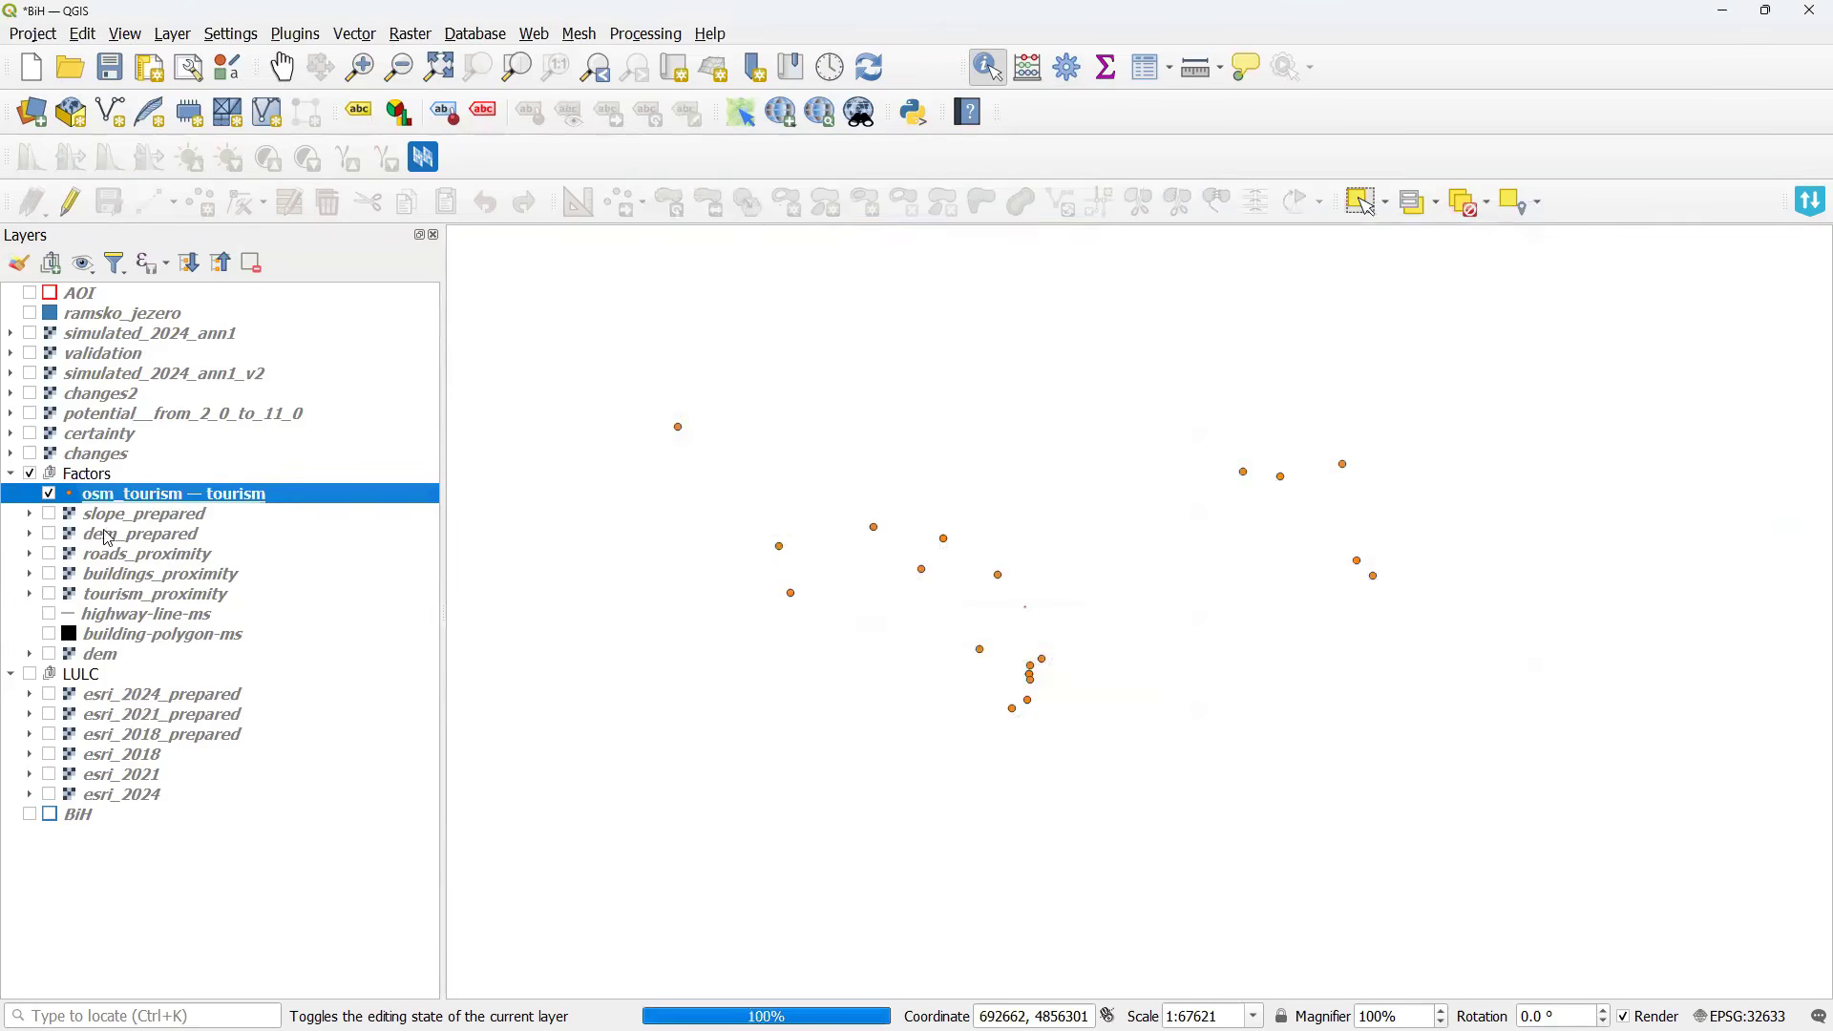
Put the toruism_extended layer into editing for adding points and display esri_2018_prepared beneath it.
{"action": "left_click", "coordinate": [84, 211]}
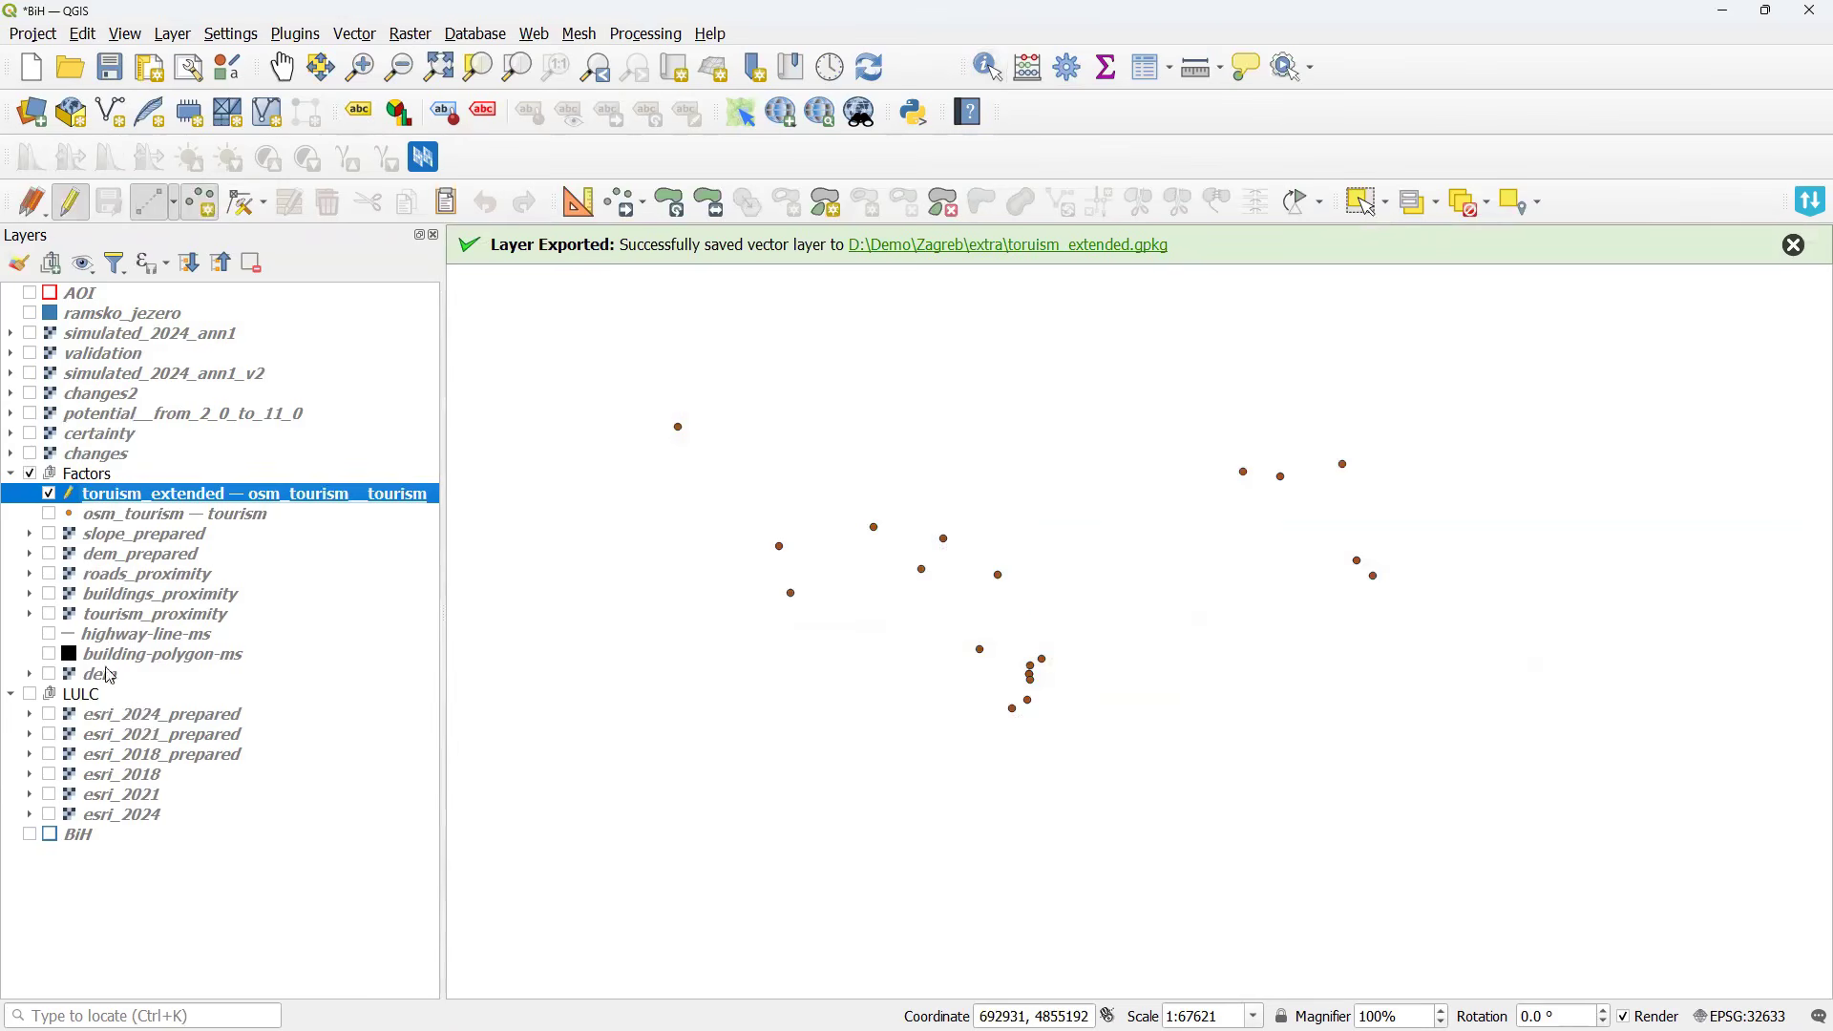
{"action": "left_click", "coordinate": [50, 815]}
{"action": "left_click", "coordinate": [49, 815]}
{"action": "left_click", "coordinate": [49, 755]}
Add 27 new tourism points with empty attributes to toruism_extended, scattered around the lake and across the land-cover raster's extent.
{"action": "left_click", "coordinate": [1036, 557]}
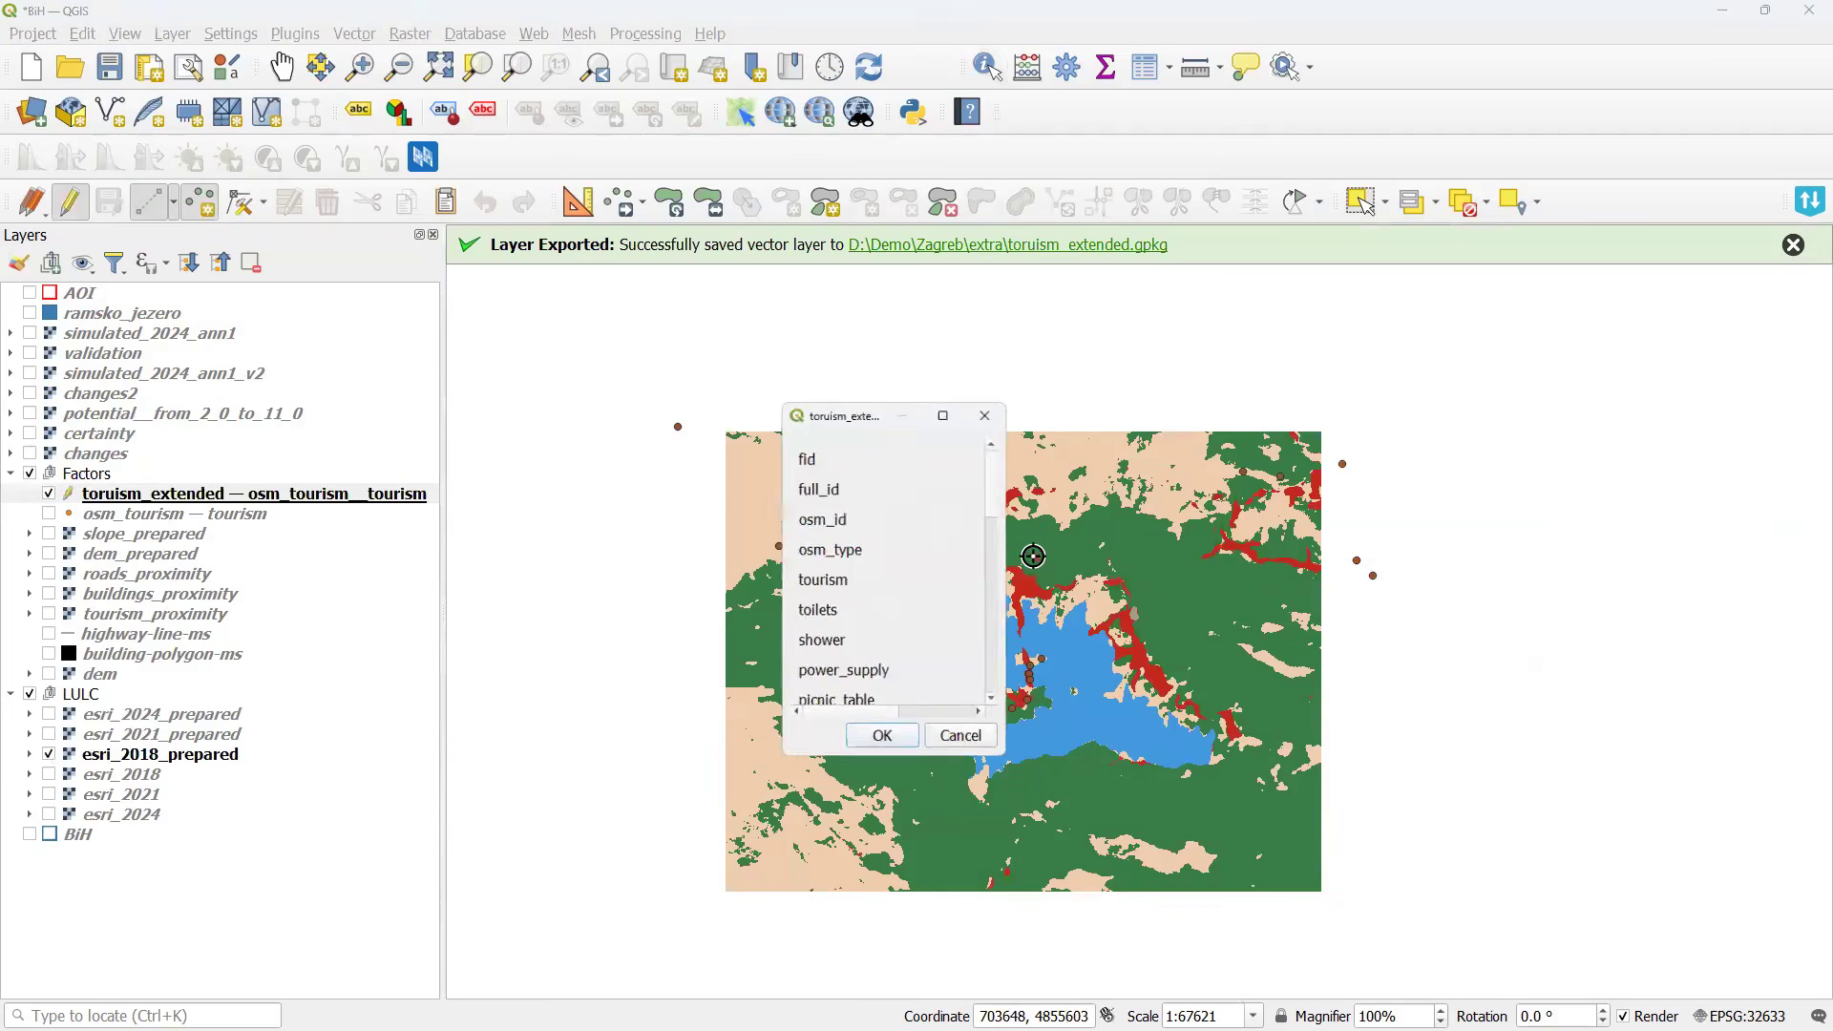
{"action": "key", "text": "Return"}
{"action": "left_click", "coordinate": [1100, 613]}
{"action": "key", "text": "Return"}
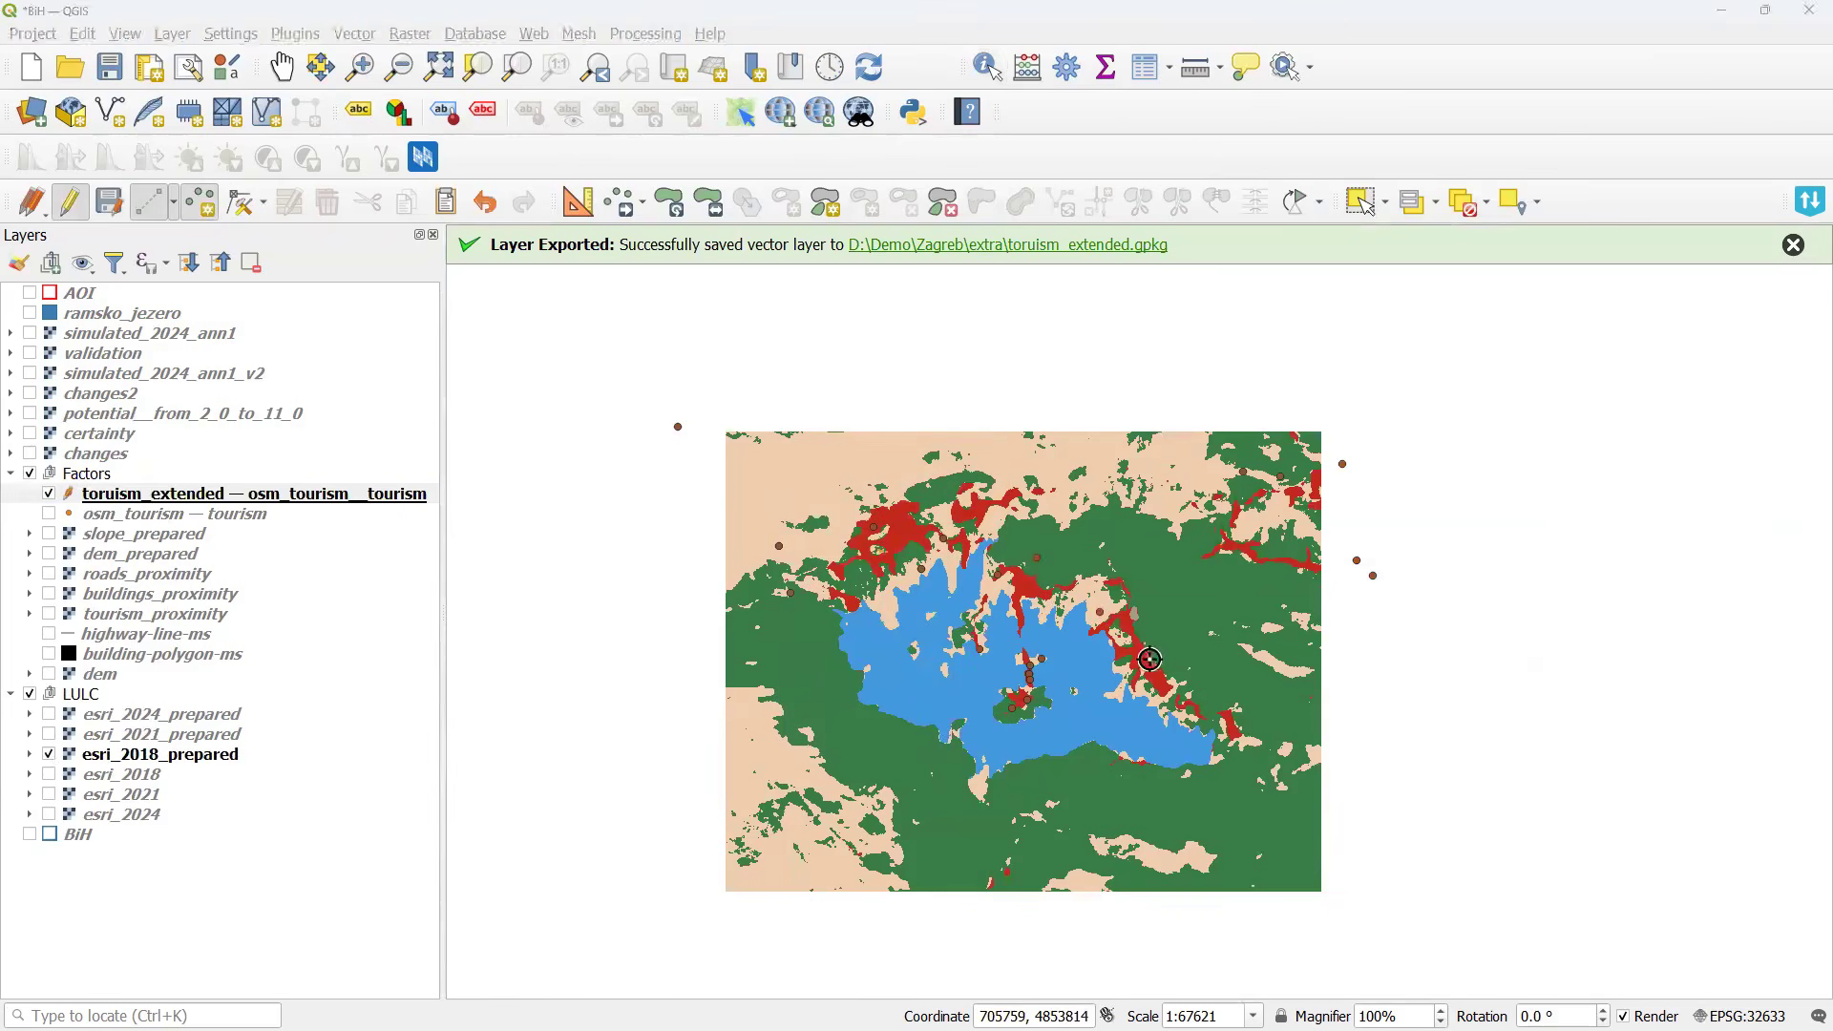
{"action": "left_click", "coordinate": [1166, 643]}
{"action": "key", "text": "Return"}
{"action": "left_click", "coordinate": [1193, 579]}
{"action": "key", "text": "Return"}
{"action": "left_click", "coordinate": [1152, 542]}
{"action": "key", "text": "Return"}
{"action": "left_click", "coordinate": [1119, 490]}
{"action": "key", "text": "Return"}
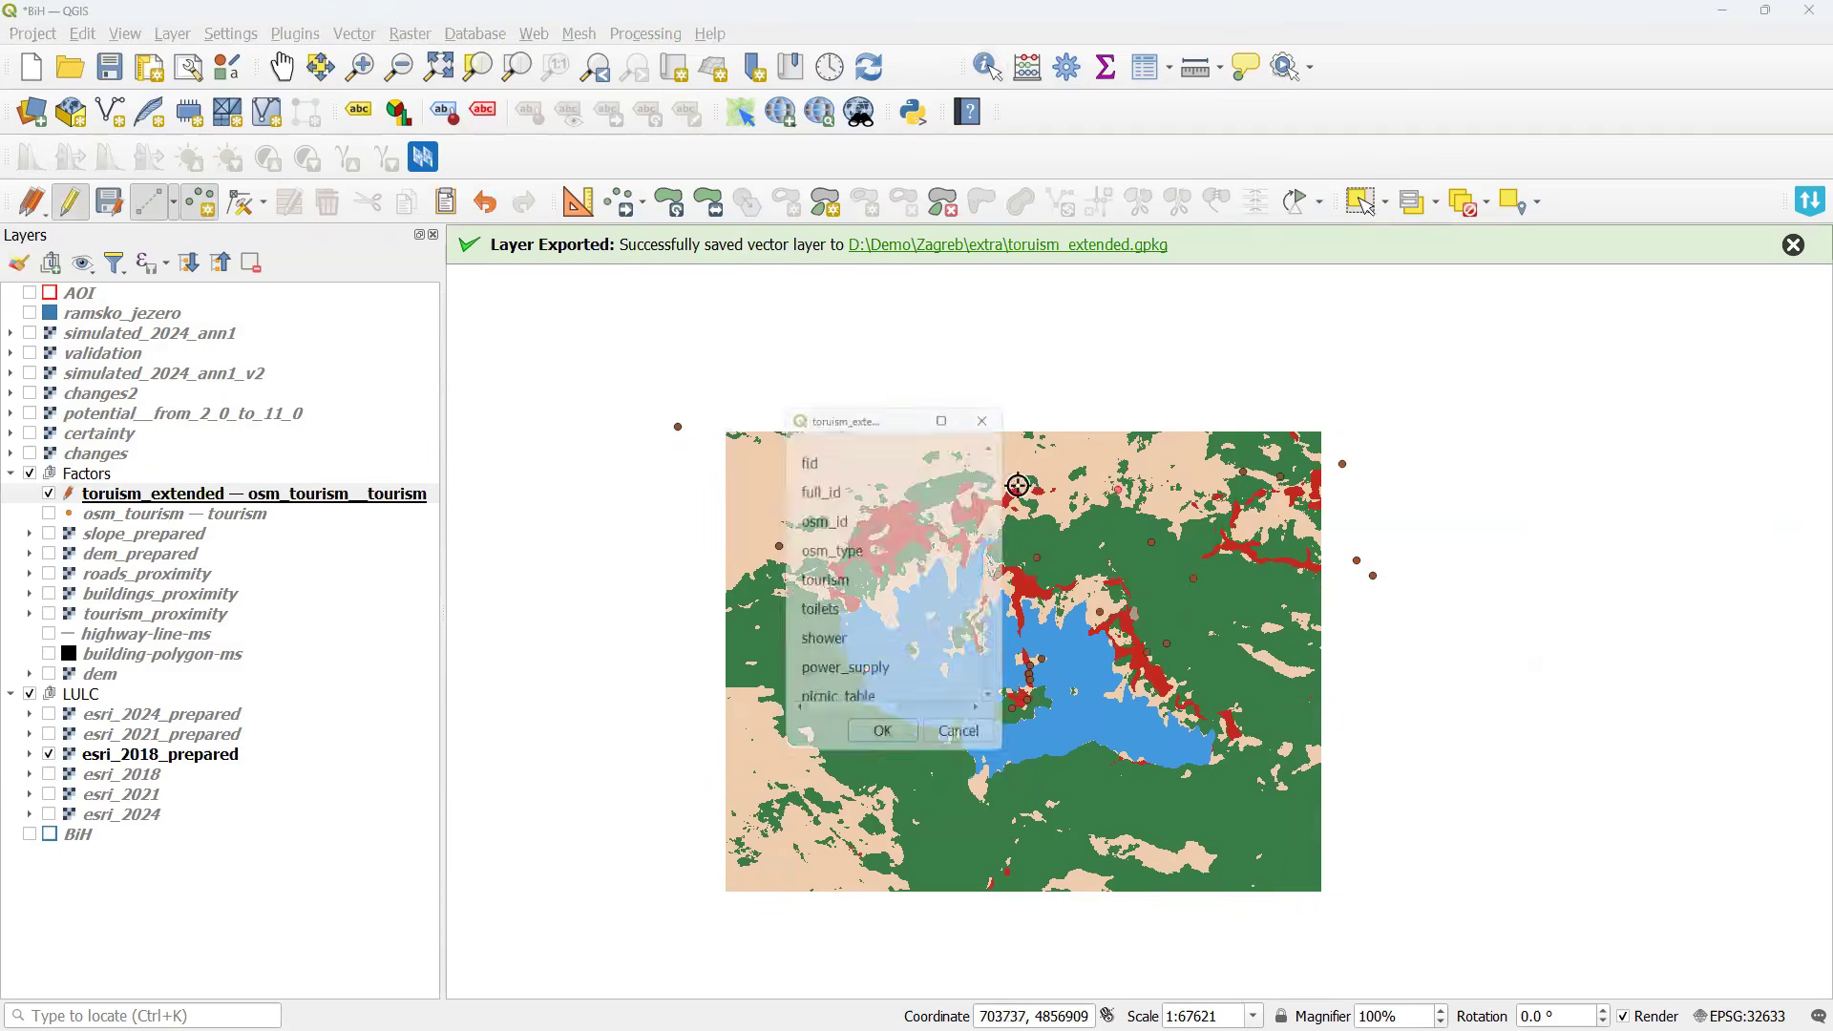
{"action": "left_click", "coordinate": [961, 465]}
{"action": "key", "text": "Return"}
{"action": "left_click", "coordinate": [759, 593]}
{"action": "key", "text": "Return"}
{"action": "left_click", "coordinate": [836, 710]}
{"action": "key", "text": "Return"}
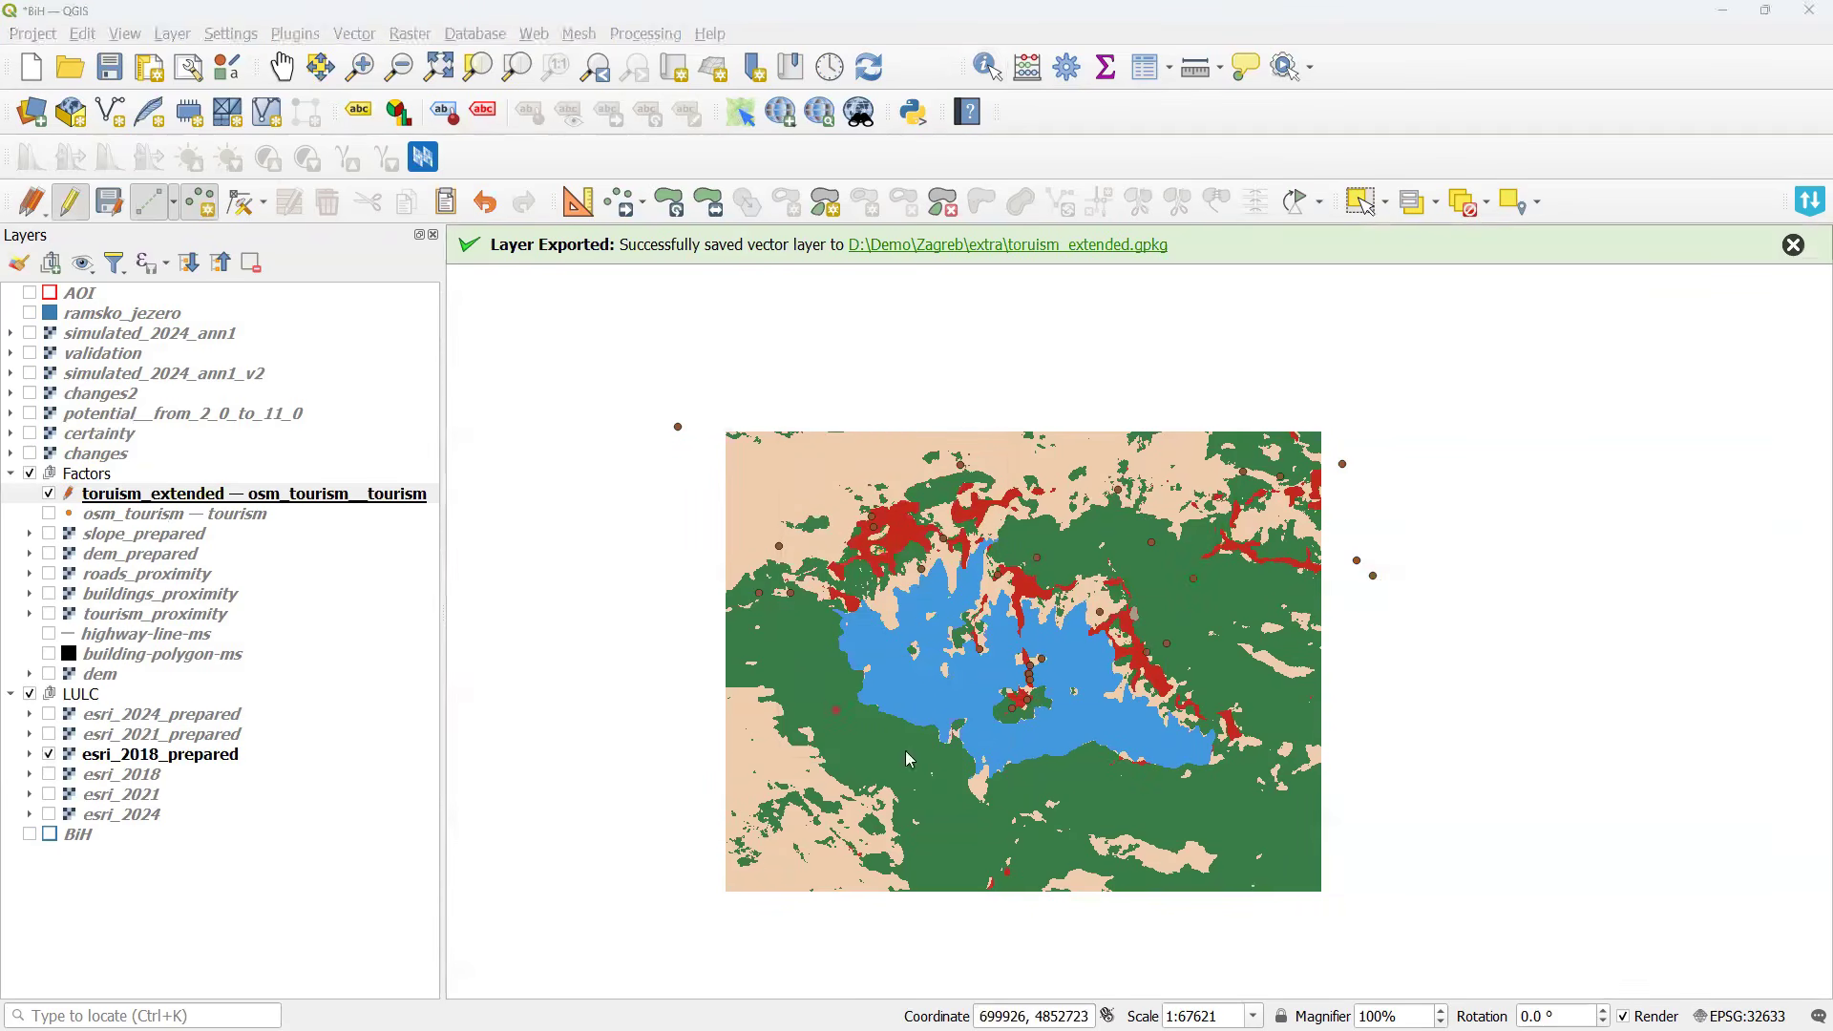
{"action": "left_click", "coordinate": [945, 787]}
{"action": "key", "text": "Return"}
{"action": "left_click", "coordinate": [1072, 812]}
{"action": "key", "text": "Return"}
{"action": "left_click", "coordinate": [1158, 799]}
{"action": "key", "text": "Return"}
{"action": "left_click", "coordinate": [858, 812]}
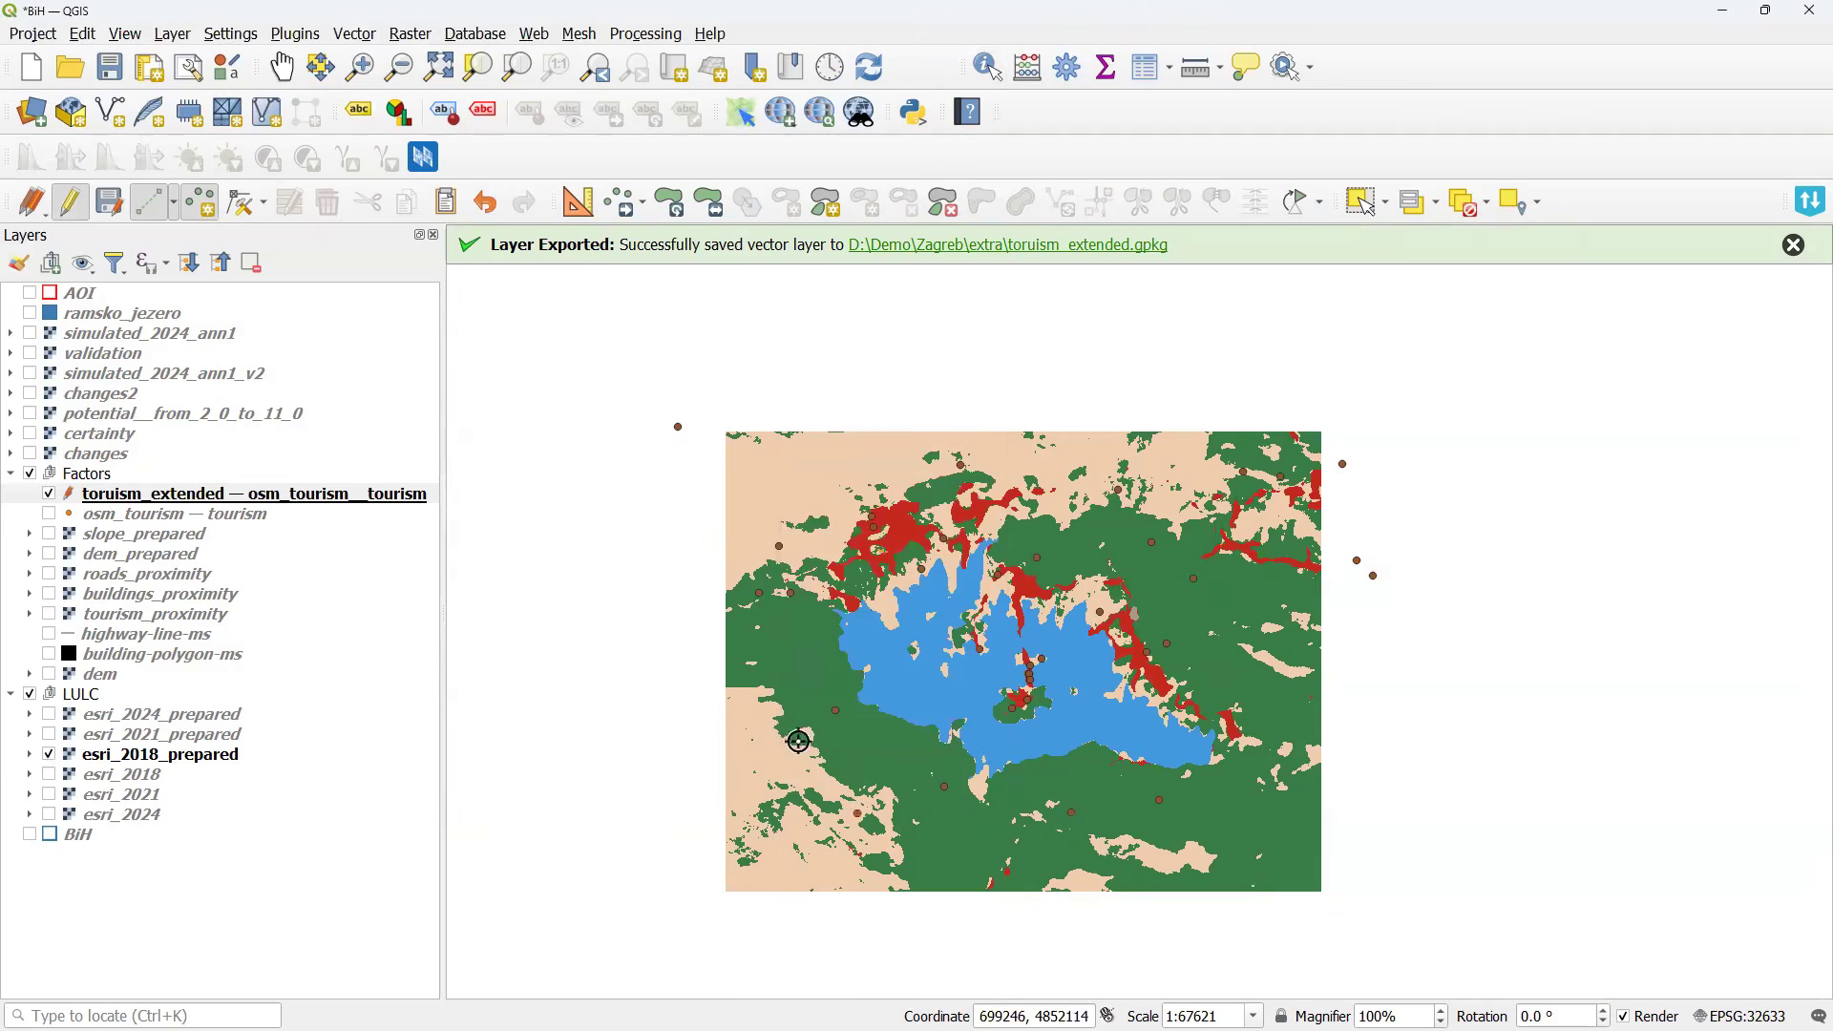
{"action": "key", "text": "Return"}
{"action": "left_click", "coordinate": [801, 742]}
{"action": "key", "text": "Return"}
{"action": "left_click", "coordinate": [1004, 714]}
{"action": "key", "text": "Return"}
{"action": "left_click", "coordinate": [914, 655]}
{"action": "key", "text": "Return"}
{"action": "left_click", "coordinate": [889, 600]}
{"action": "key", "text": "Return"}
{"action": "left_click", "coordinate": [891, 625]}
{"action": "key", "text": "Return"}
{"action": "left_click", "coordinate": [1044, 600]}
{"action": "key", "text": "Return"}
{"action": "left_click", "coordinate": [1007, 602]}
{"action": "key", "text": "Return"}
{"action": "left_click", "coordinate": [1122, 696]}
{"action": "key", "text": "Return"}
{"action": "left_click", "coordinate": [1153, 710]}
{"action": "key", "text": "Return"}
{"action": "left_click", "coordinate": [1095, 583]}
{"action": "key", "text": "Return"}
{"action": "left_click", "coordinate": [1212, 597]}
{"action": "key", "text": "Return"}
{"action": "left_click", "coordinate": [1259, 670]}
{"action": "key", "text": "Return"}
{"action": "left_click", "coordinate": [1275, 733]}
{"action": "key", "text": "Return"}
{"action": "left_click", "coordinate": [1248, 801]}
{"action": "key", "text": "Return"}
Save the added points, open the processing toolbox and end editing of the toruism_extended layer.
{"action": "left_click", "coordinate": [111, 208]}
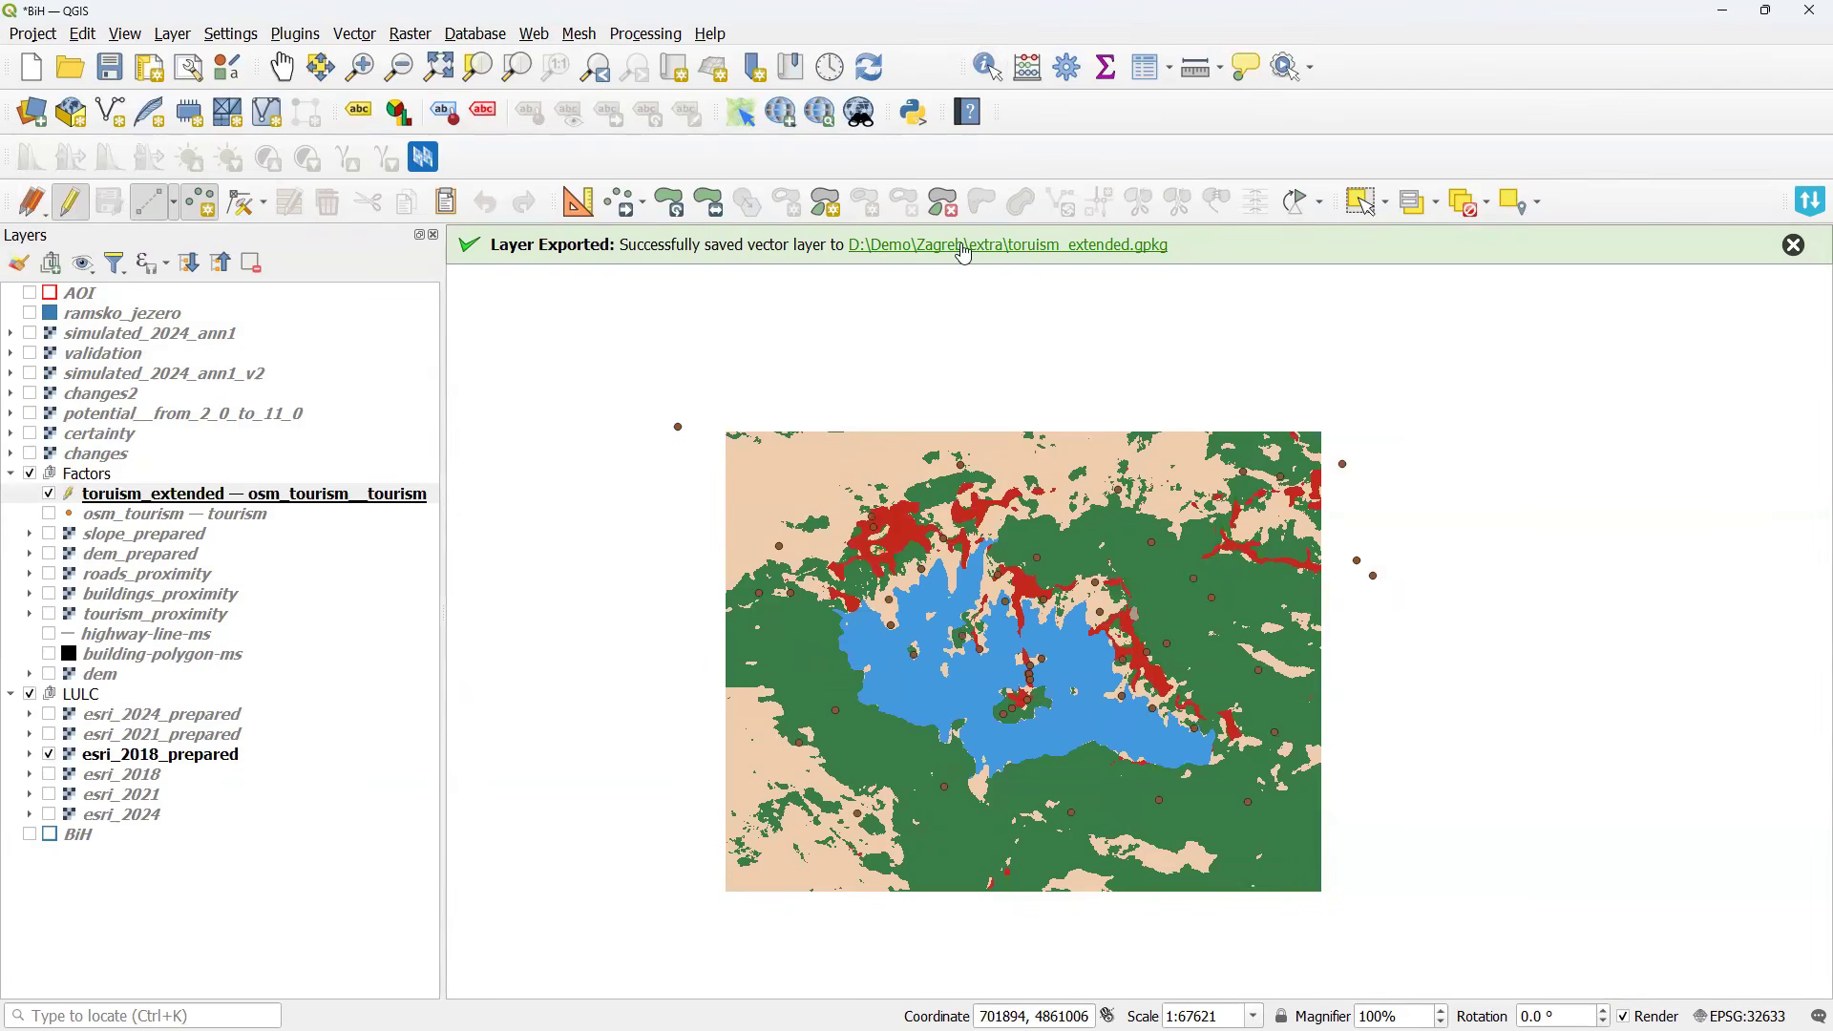
{"action": "left_click", "coordinate": [646, 34]}
{"action": "left_click", "coordinate": [653, 53]}
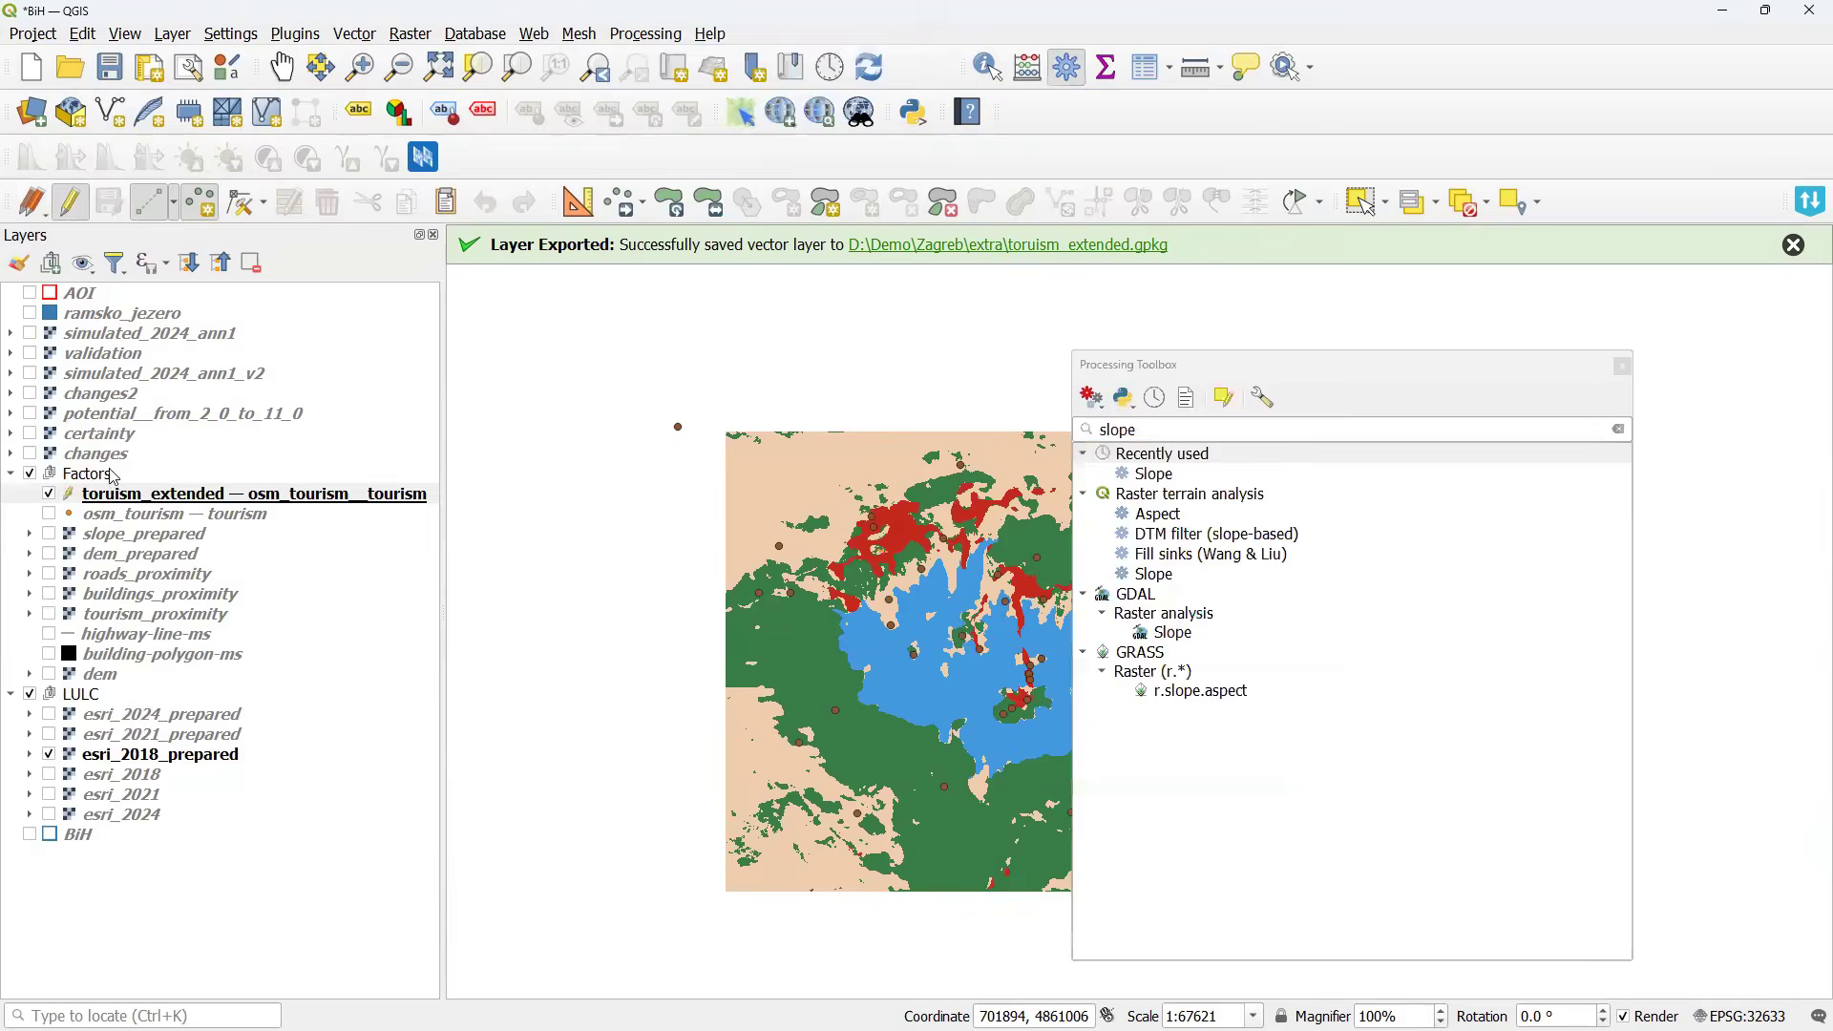
{"action": "left_click", "coordinate": [120, 494]}
{"action": "left_click", "coordinate": [70, 201]}
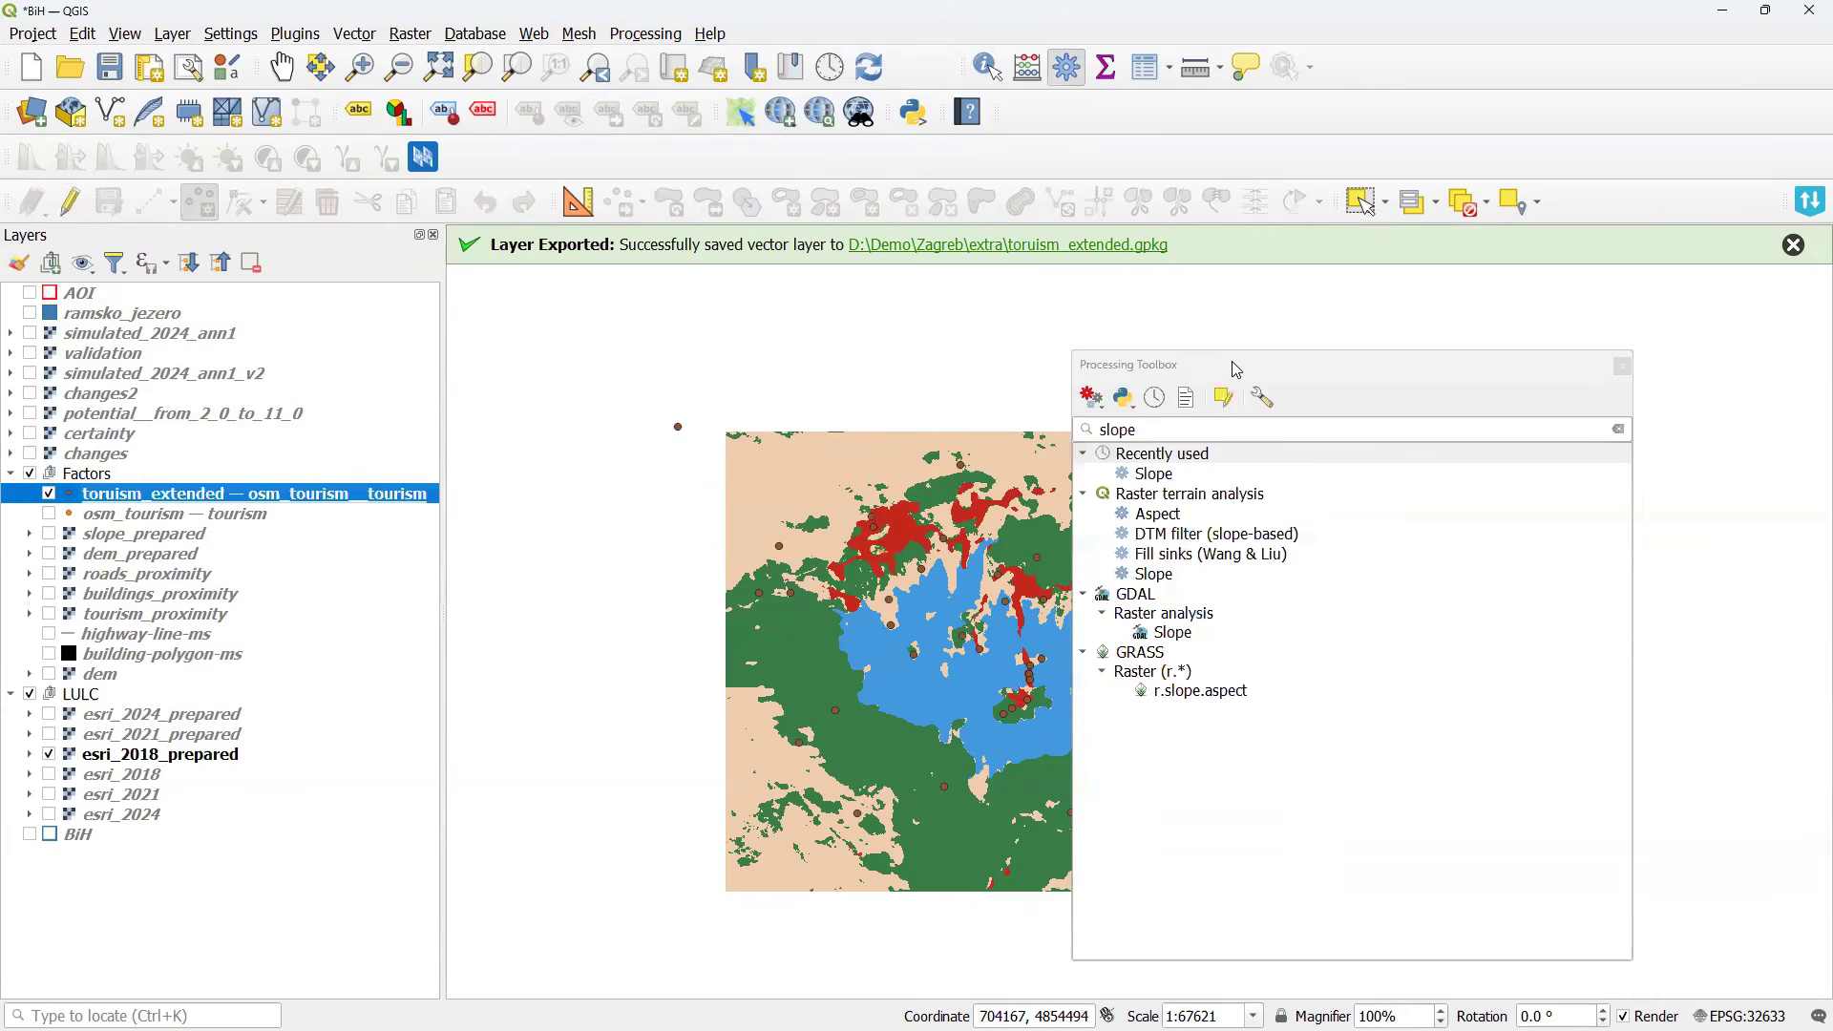
Clear the toolbox search and open the NextGIS MOLUSCE tool Prepare vector dataset for MOLUSCE.
{"action": "left_click_drag", "start_coordinate": [1237, 370], "coordinate": [1362, 351]}
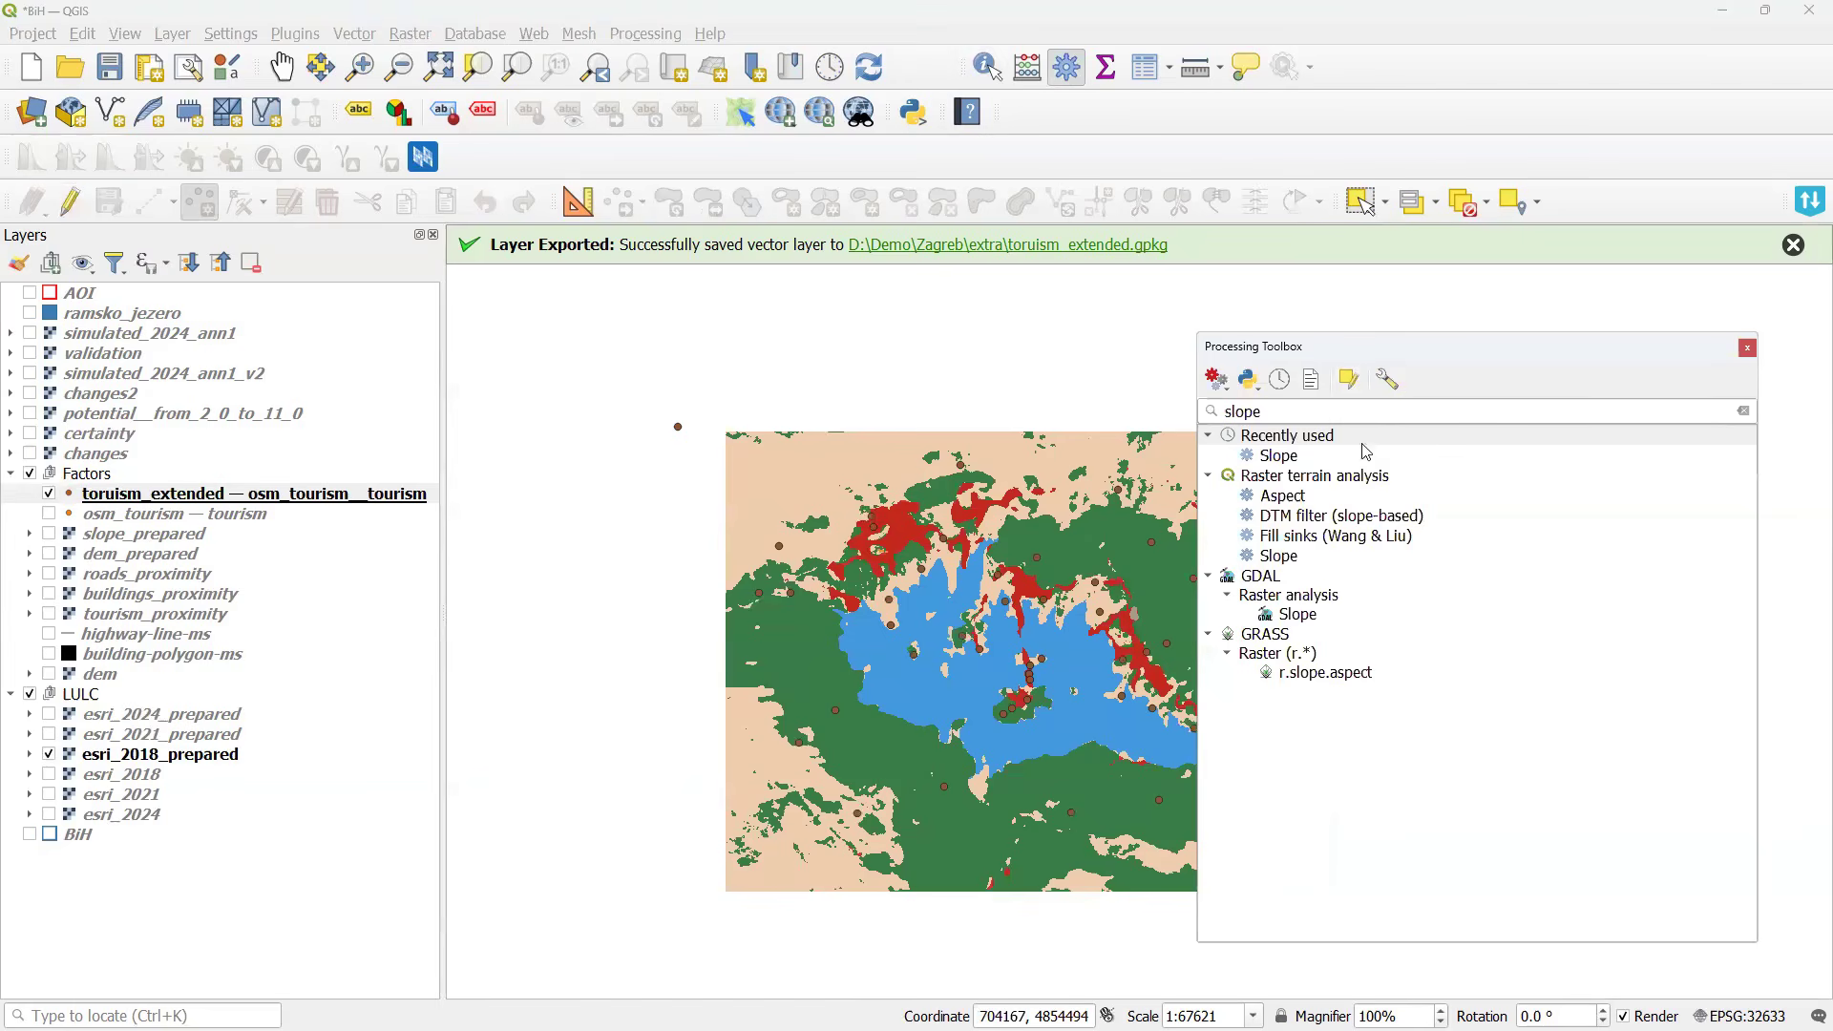
{"action": "left_click", "coordinate": [1744, 412]}
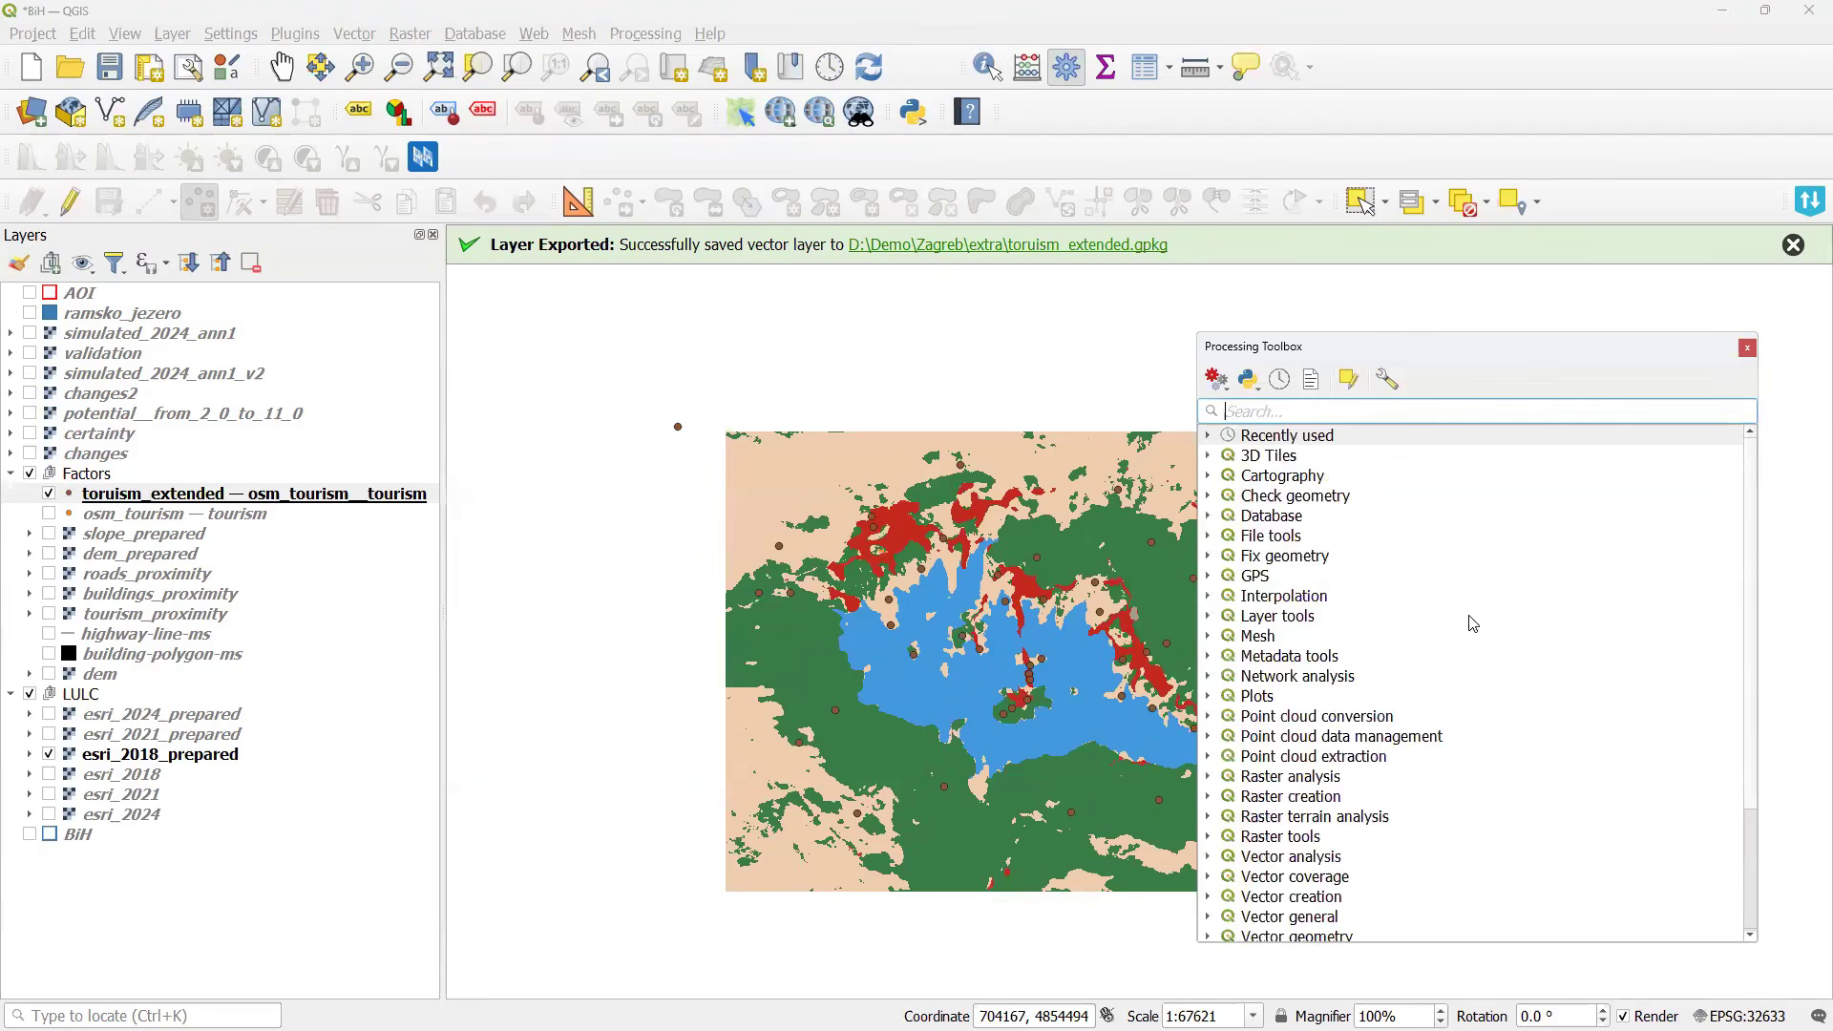
{"action": "scroll", "coordinate": [1469, 623], "scroll_direction": "down", "scroll_amount": 10}
{"action": "left_click", "coordinate": [1211, 918]}
{"action": "left_click", "coordinate": [1209, 917]}
{"action": "scroll", "coordinate": [1215, 929], "scroll_direction": "down", "scroll_amount": 1}
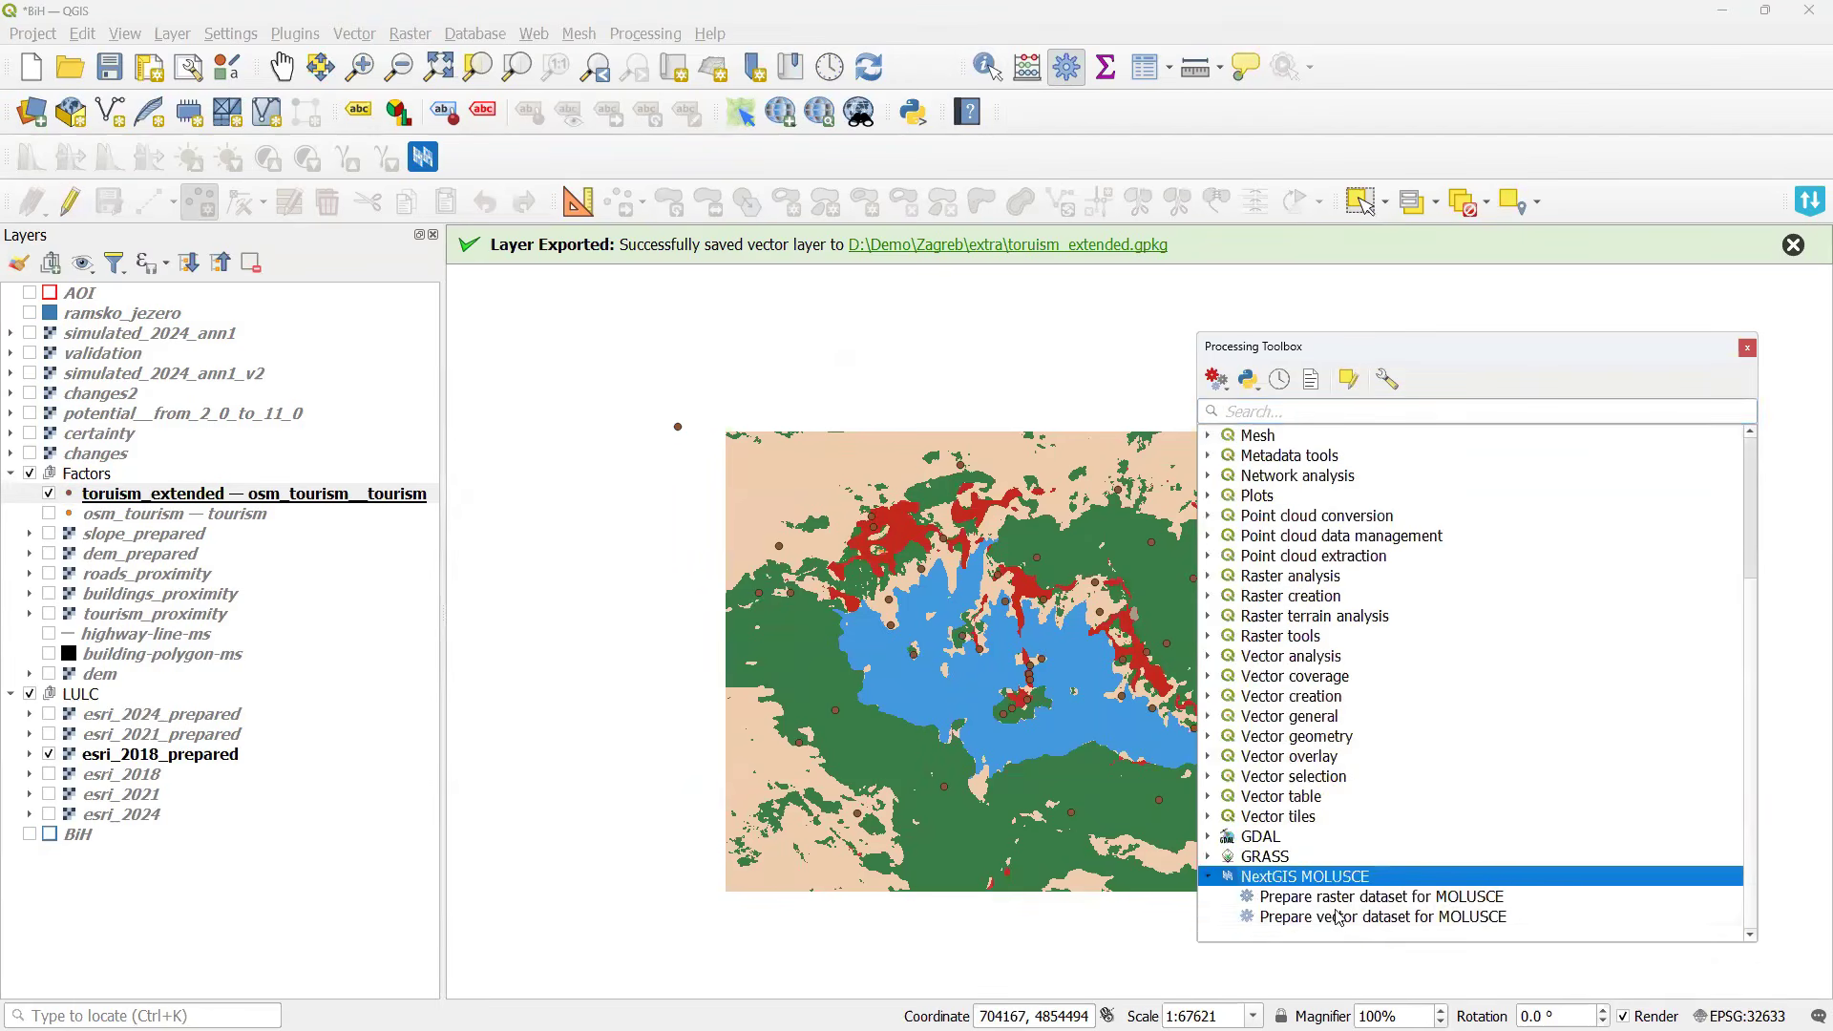
{"action": "double_click", "coordinate": [1337, 917]}
Set toruism_extended as the vector layer, Proximity (distance to nearest feature) as the mode and esri_2018_prepared as the reference raster.
{"action": "left_click", "coordinate": [912, 383]}
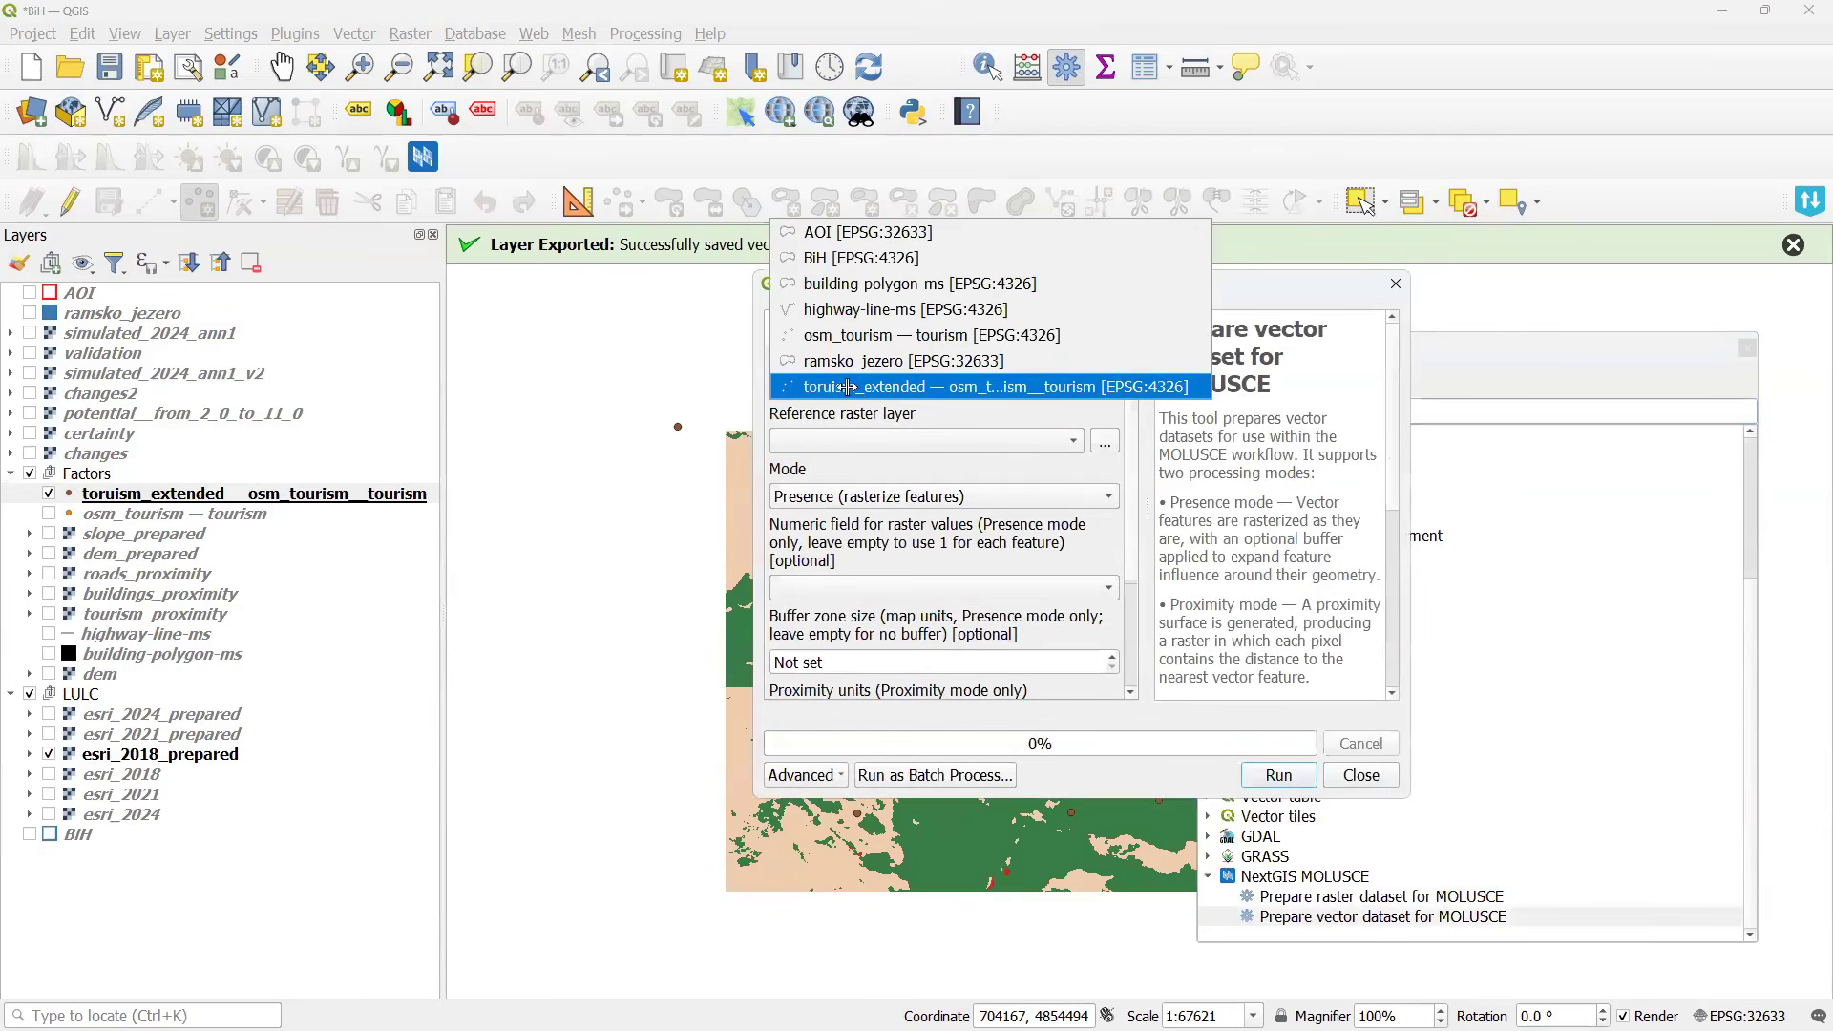
{"action": "left_click", "coordinate": [994, 388]}
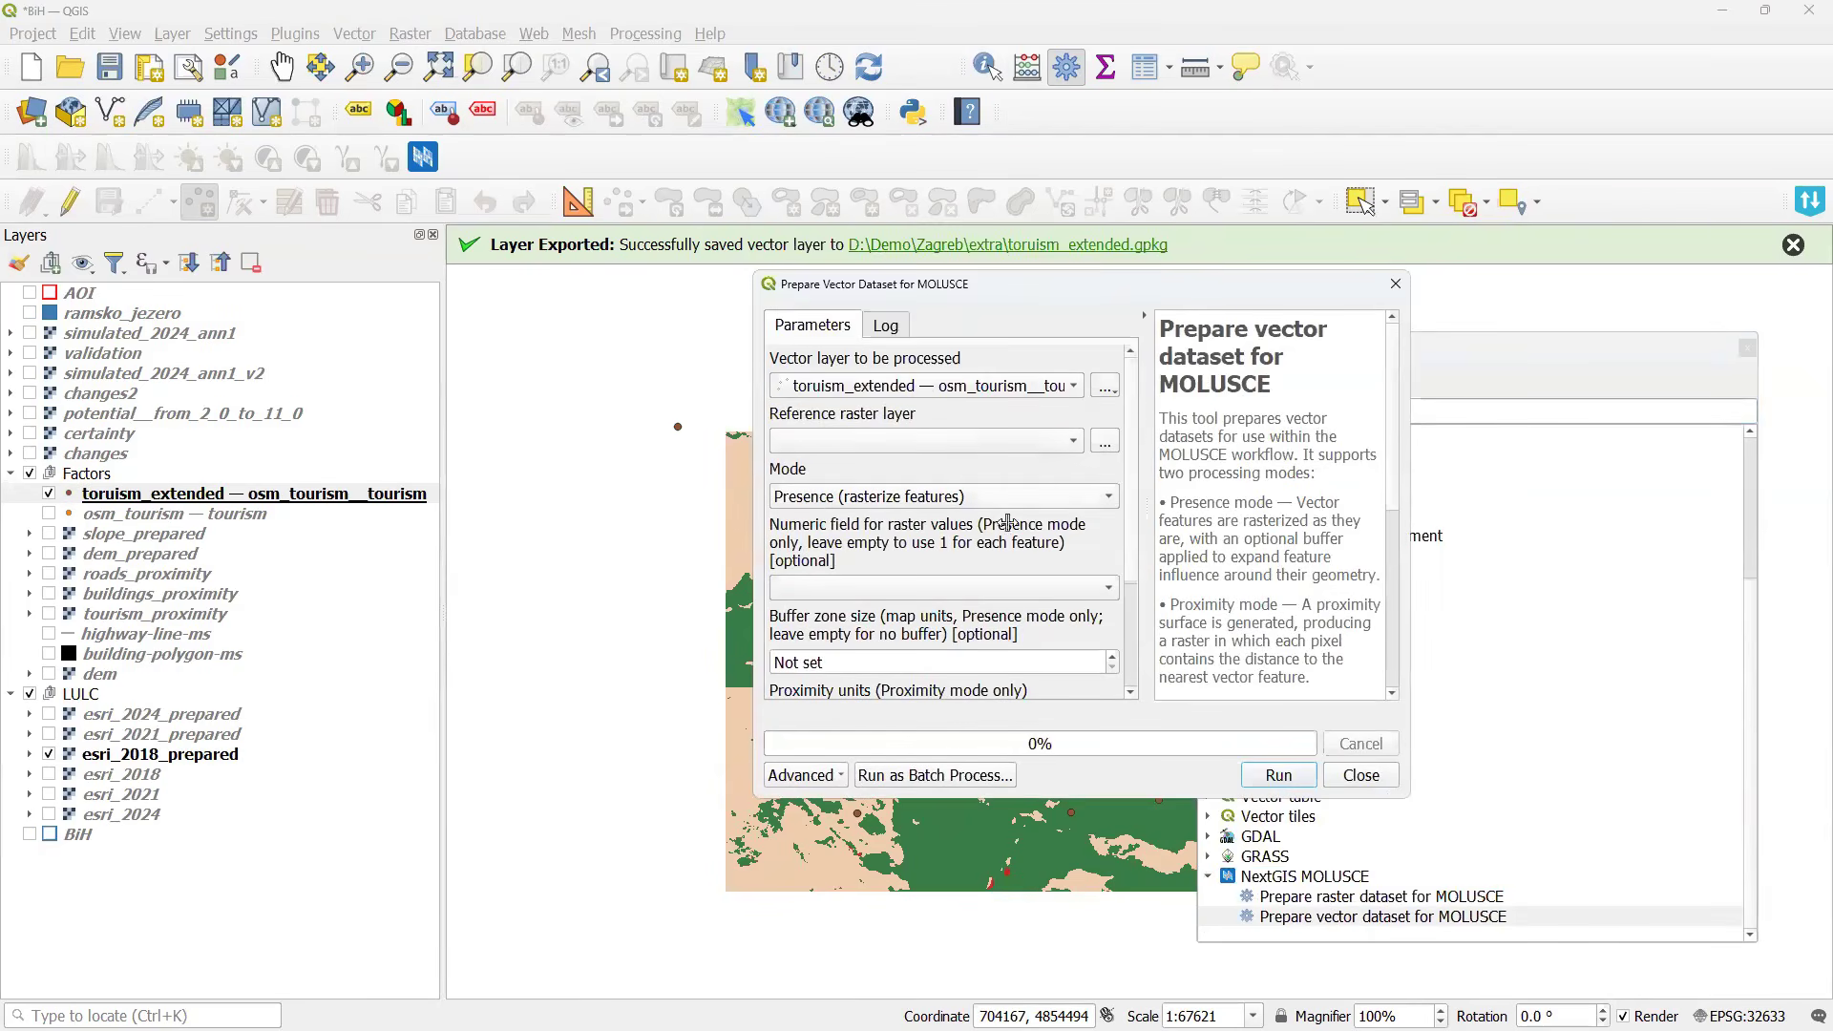
{"action": "left_click", "coordinate": [1055, 499]}
{"action": "left_click", "coordinate": [838, 525]}
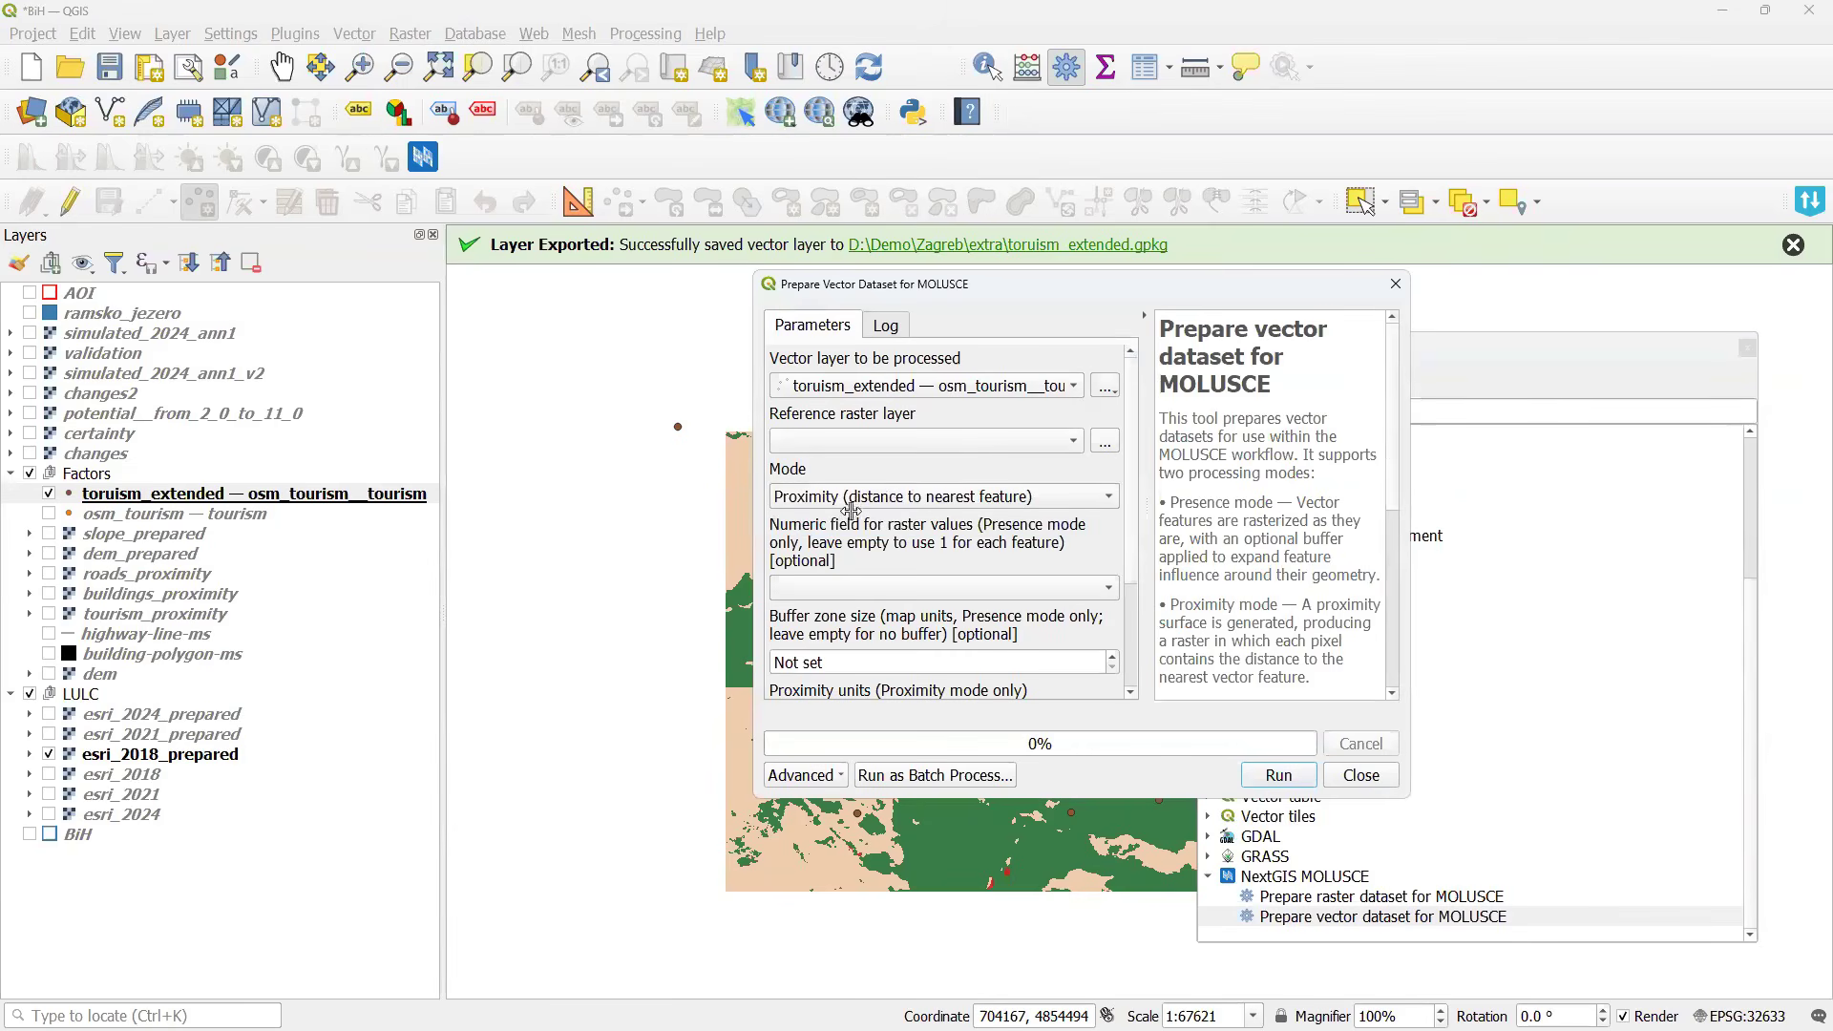
{"action": "left_click", "coordinate": [1070, 443]}
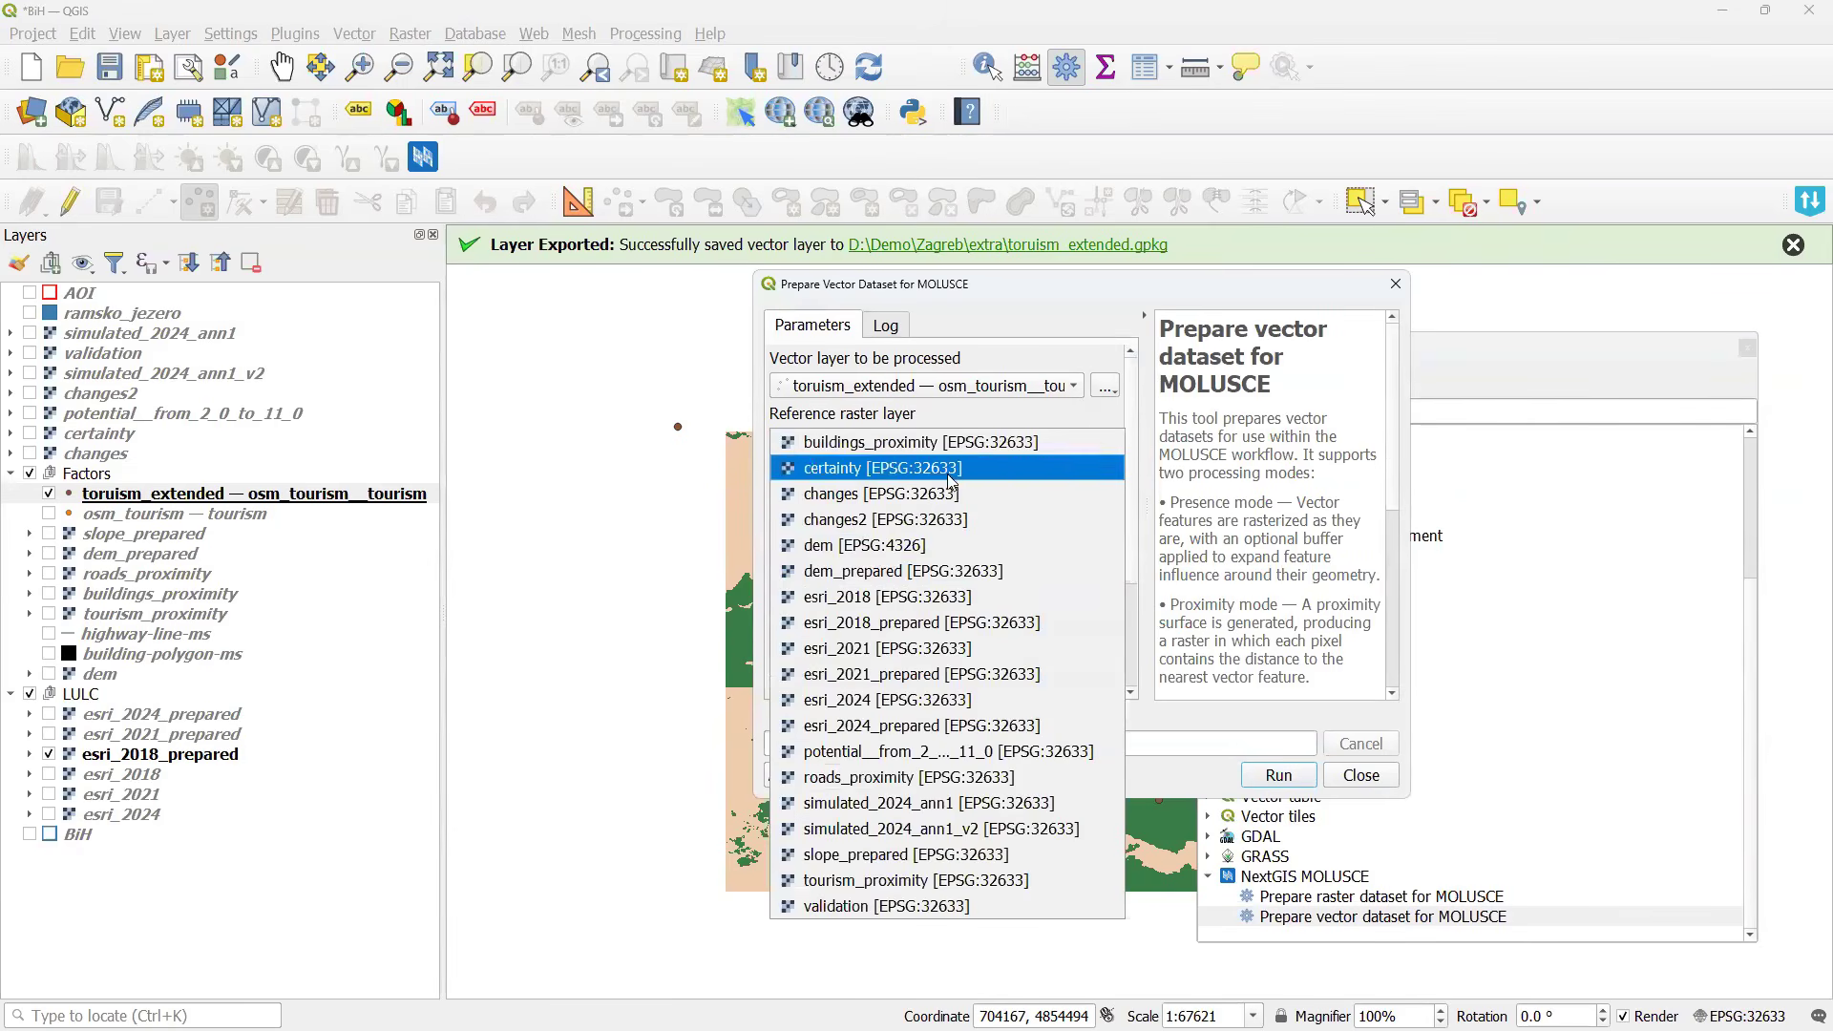
{"action": "left_click", "coordinate": [865, 625]}
Run the vector preparation with tourism_proximity_updated.tif in the process folder as the output raster, and close the tool.
{"action": "scroll", "coordinate": [1127, 448], "scroll_direction": "down", "scroll_amount": 3}
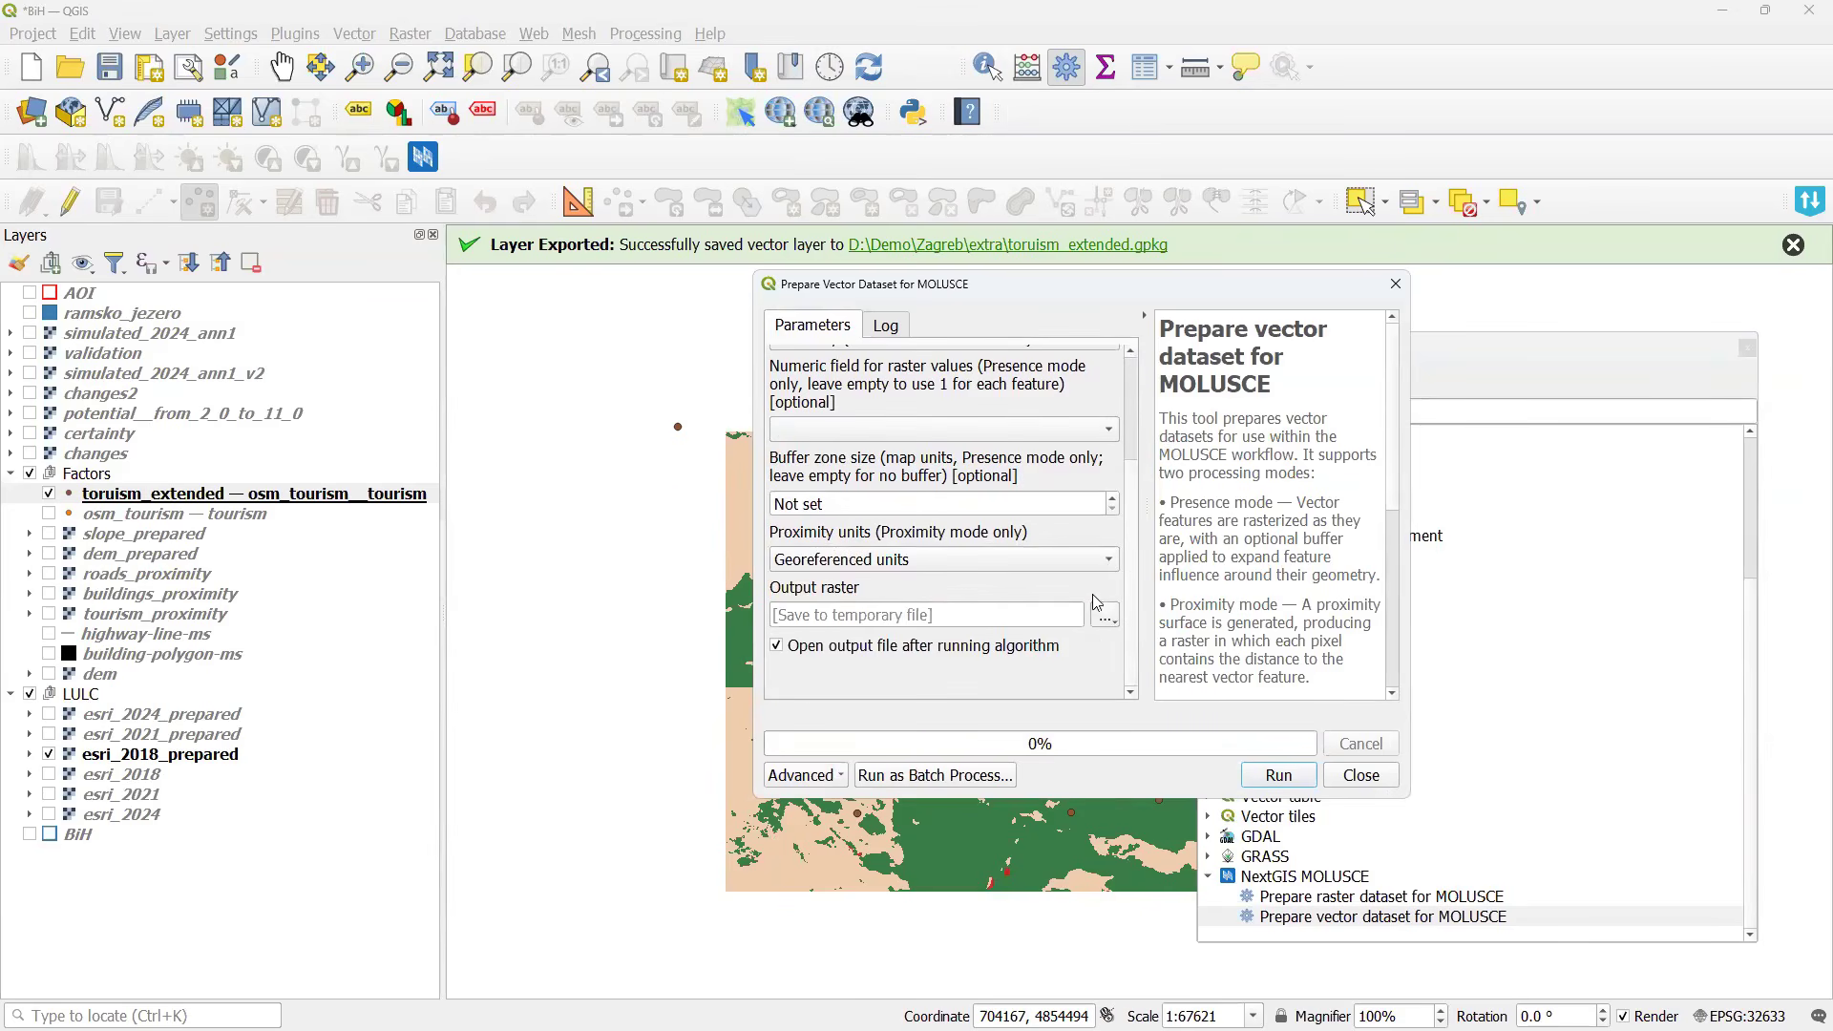
{"action": "left_click", "coordinate": [1105, 615]}
{"action": "left_click", "coordinate": [1130, 668]}
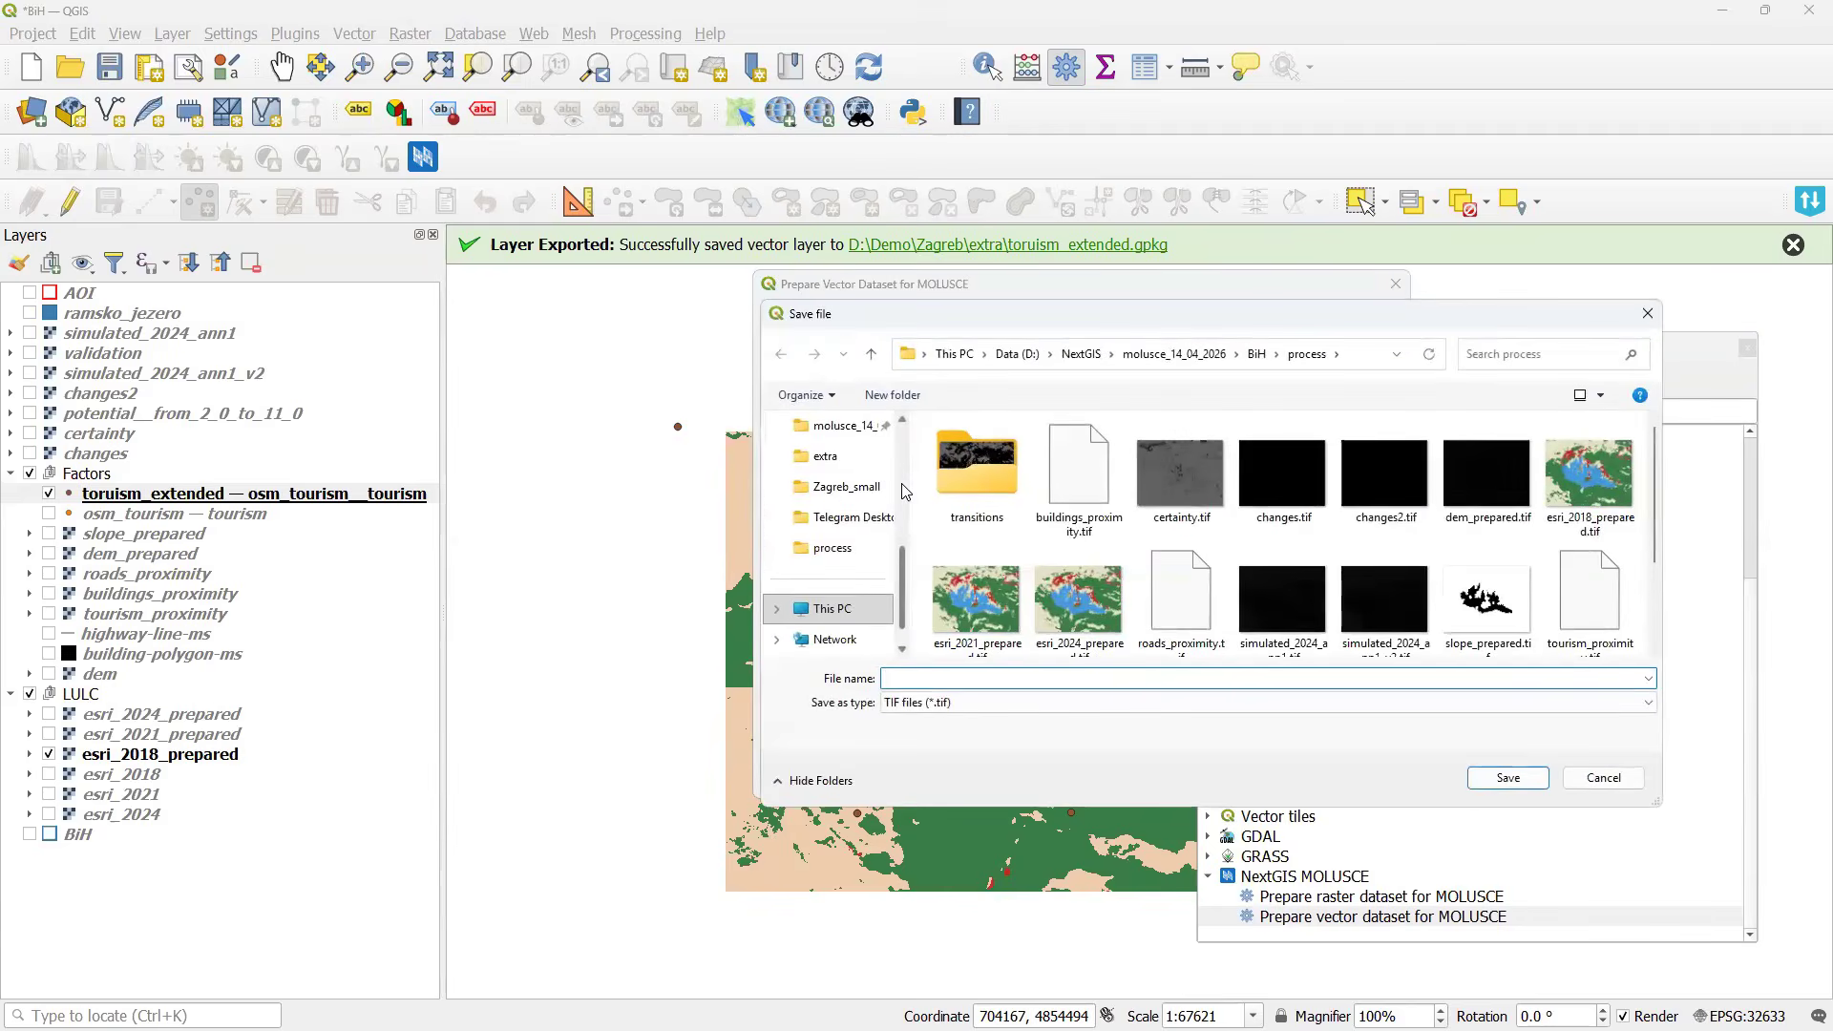
{"action": "type", "text": "tou"}
{"action": "key", "text": "Down"}
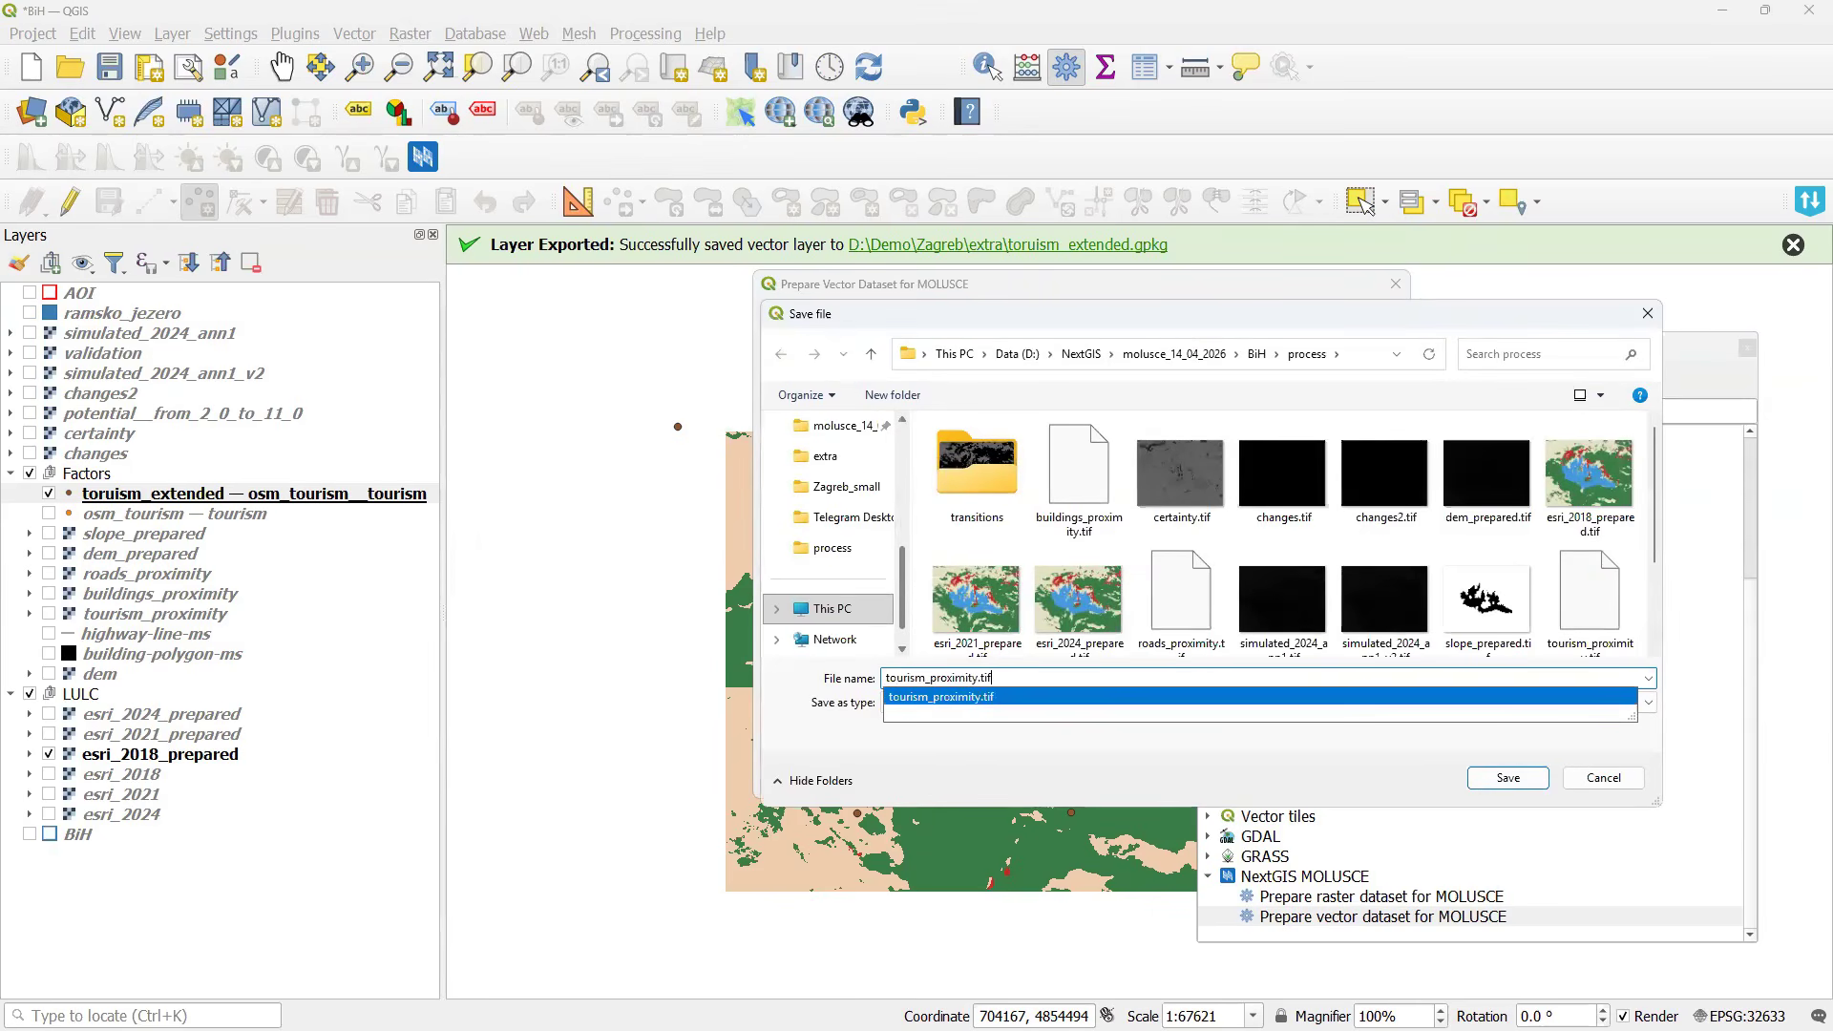
{"action": "key", "text": "Left"}
{"action": "key", "text": "Left"}
{"action": "key", "text": "Left"}
{"action": "key", "text": "Left"}
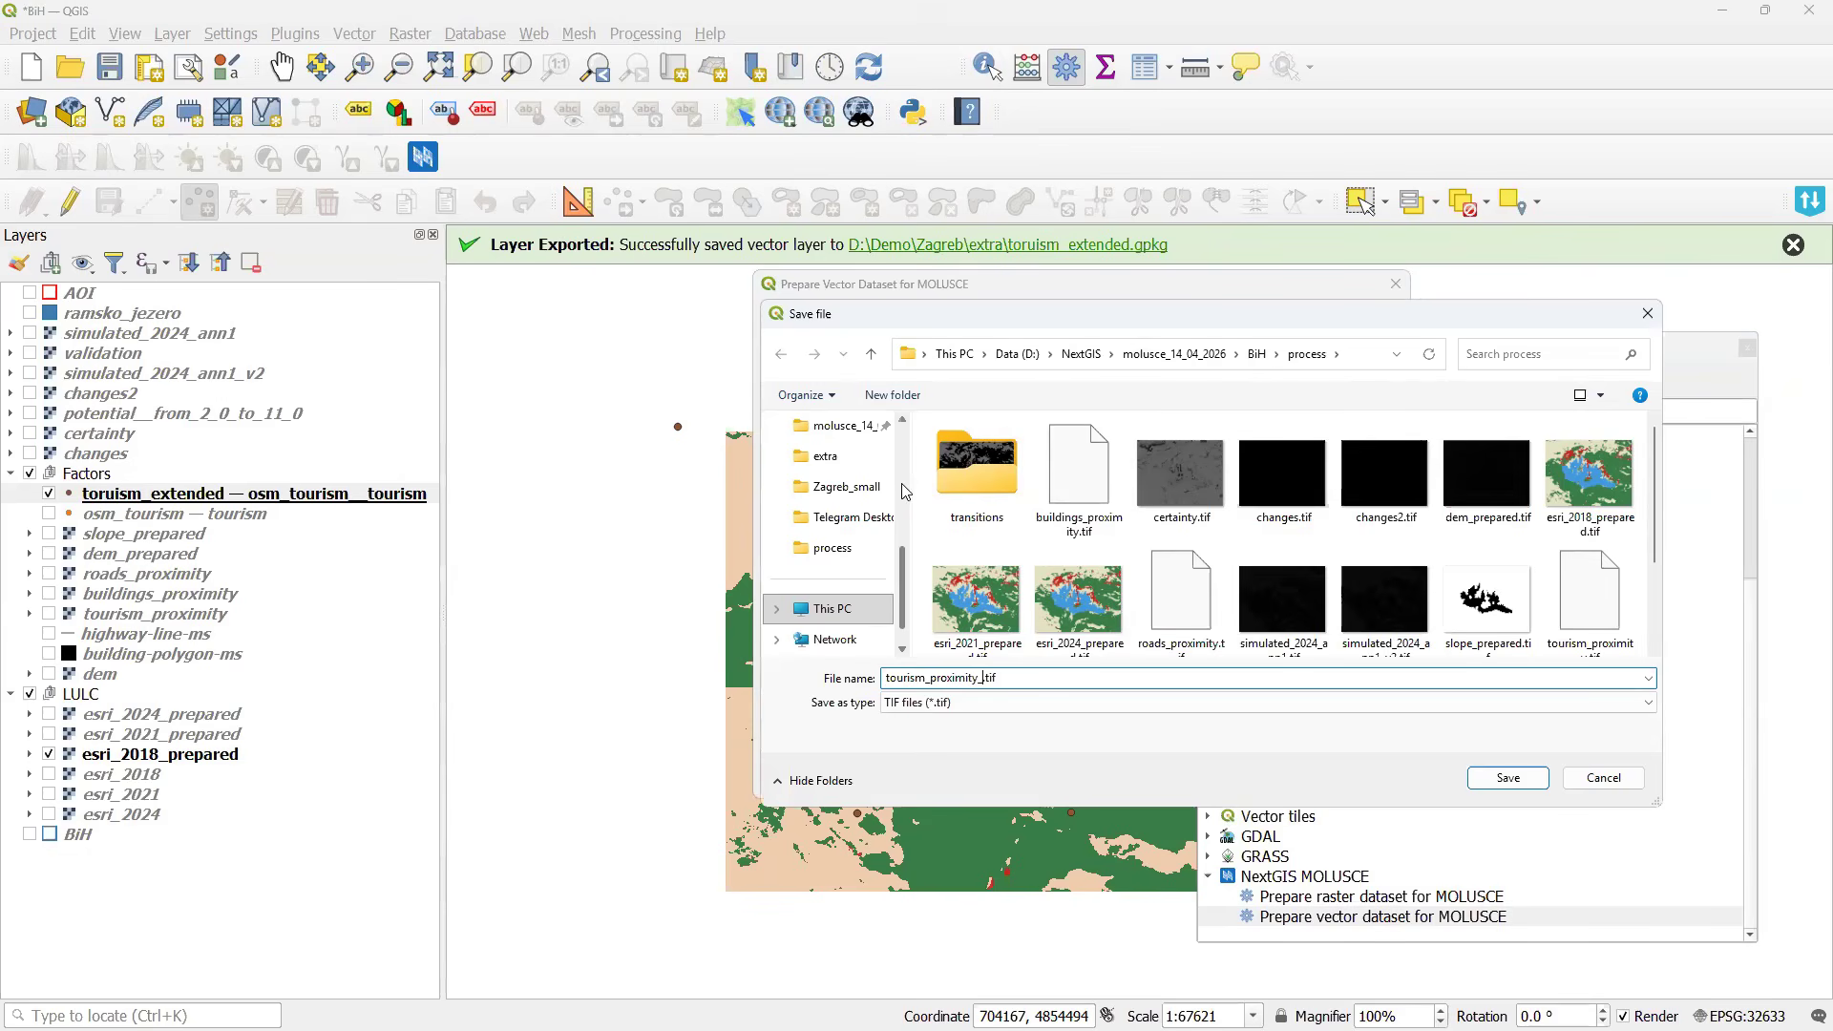
{"action": "type", "text": "_updated"}
{"action": "key", "text": "Return"}
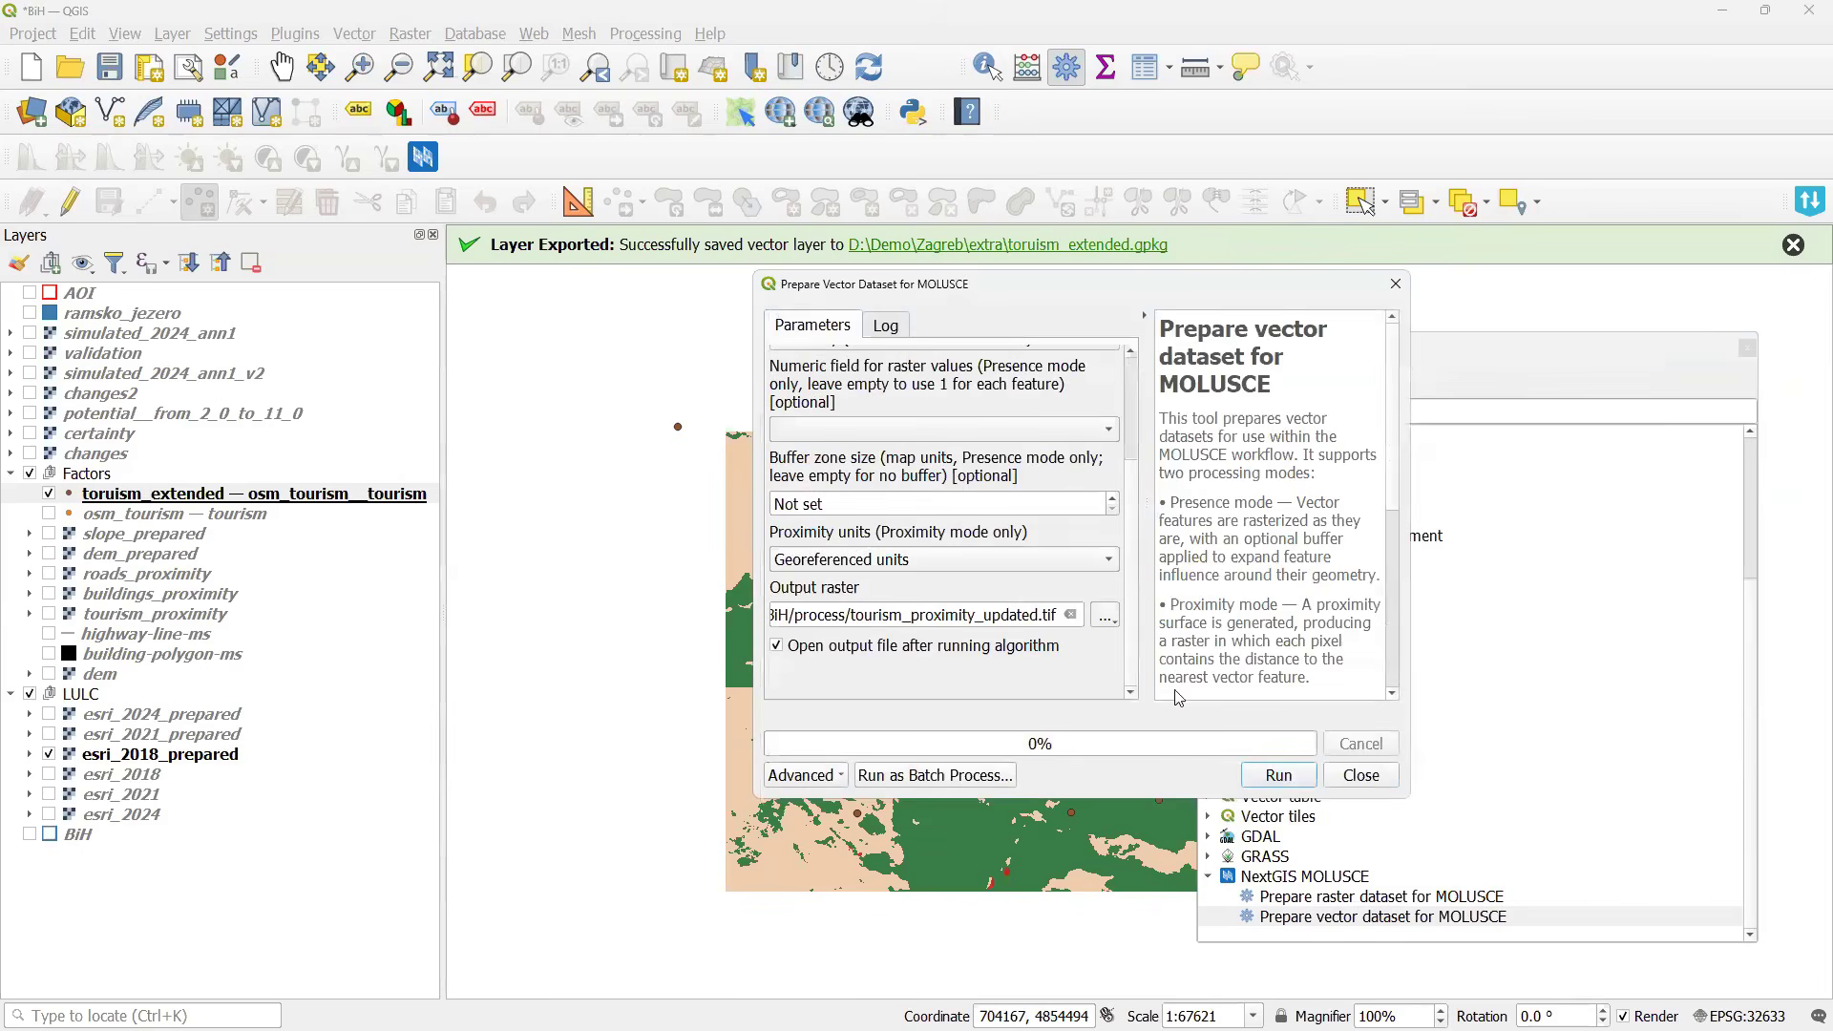
{"action": "left_click", "coordinate": [1277, 775]}
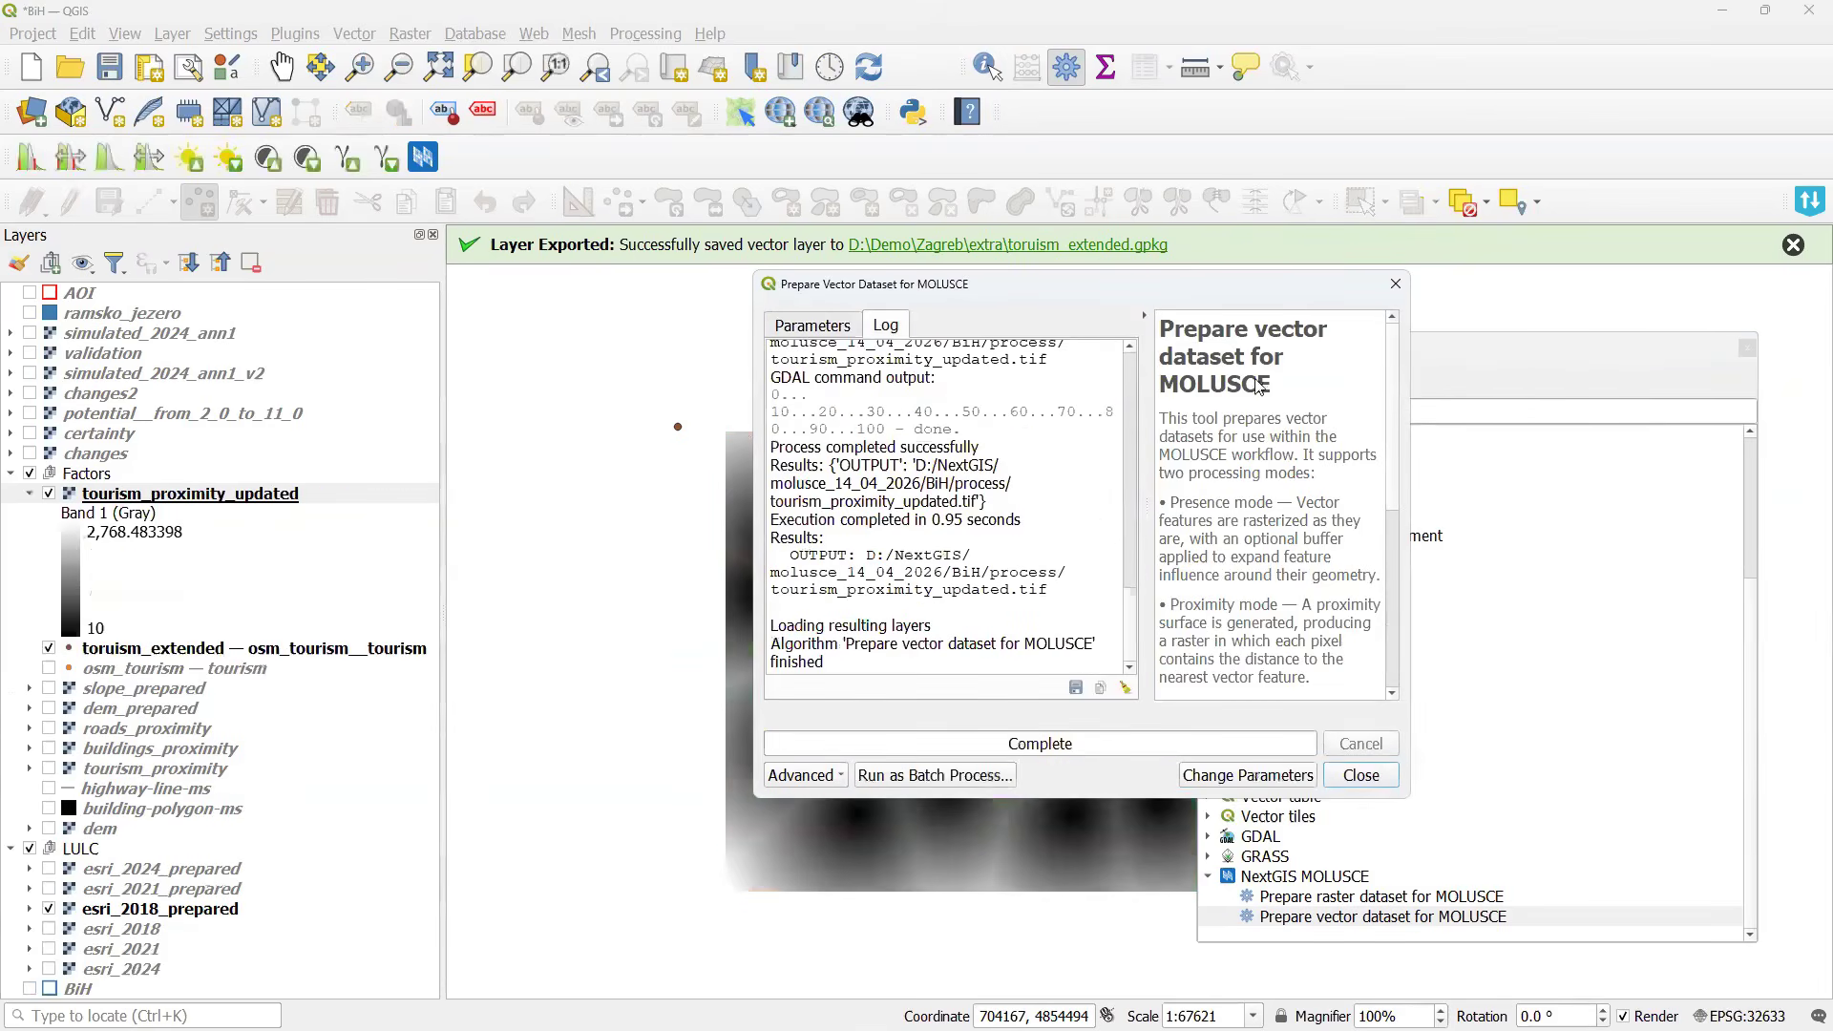
{"action": "left_click", "coordinate": [1396, 283]}
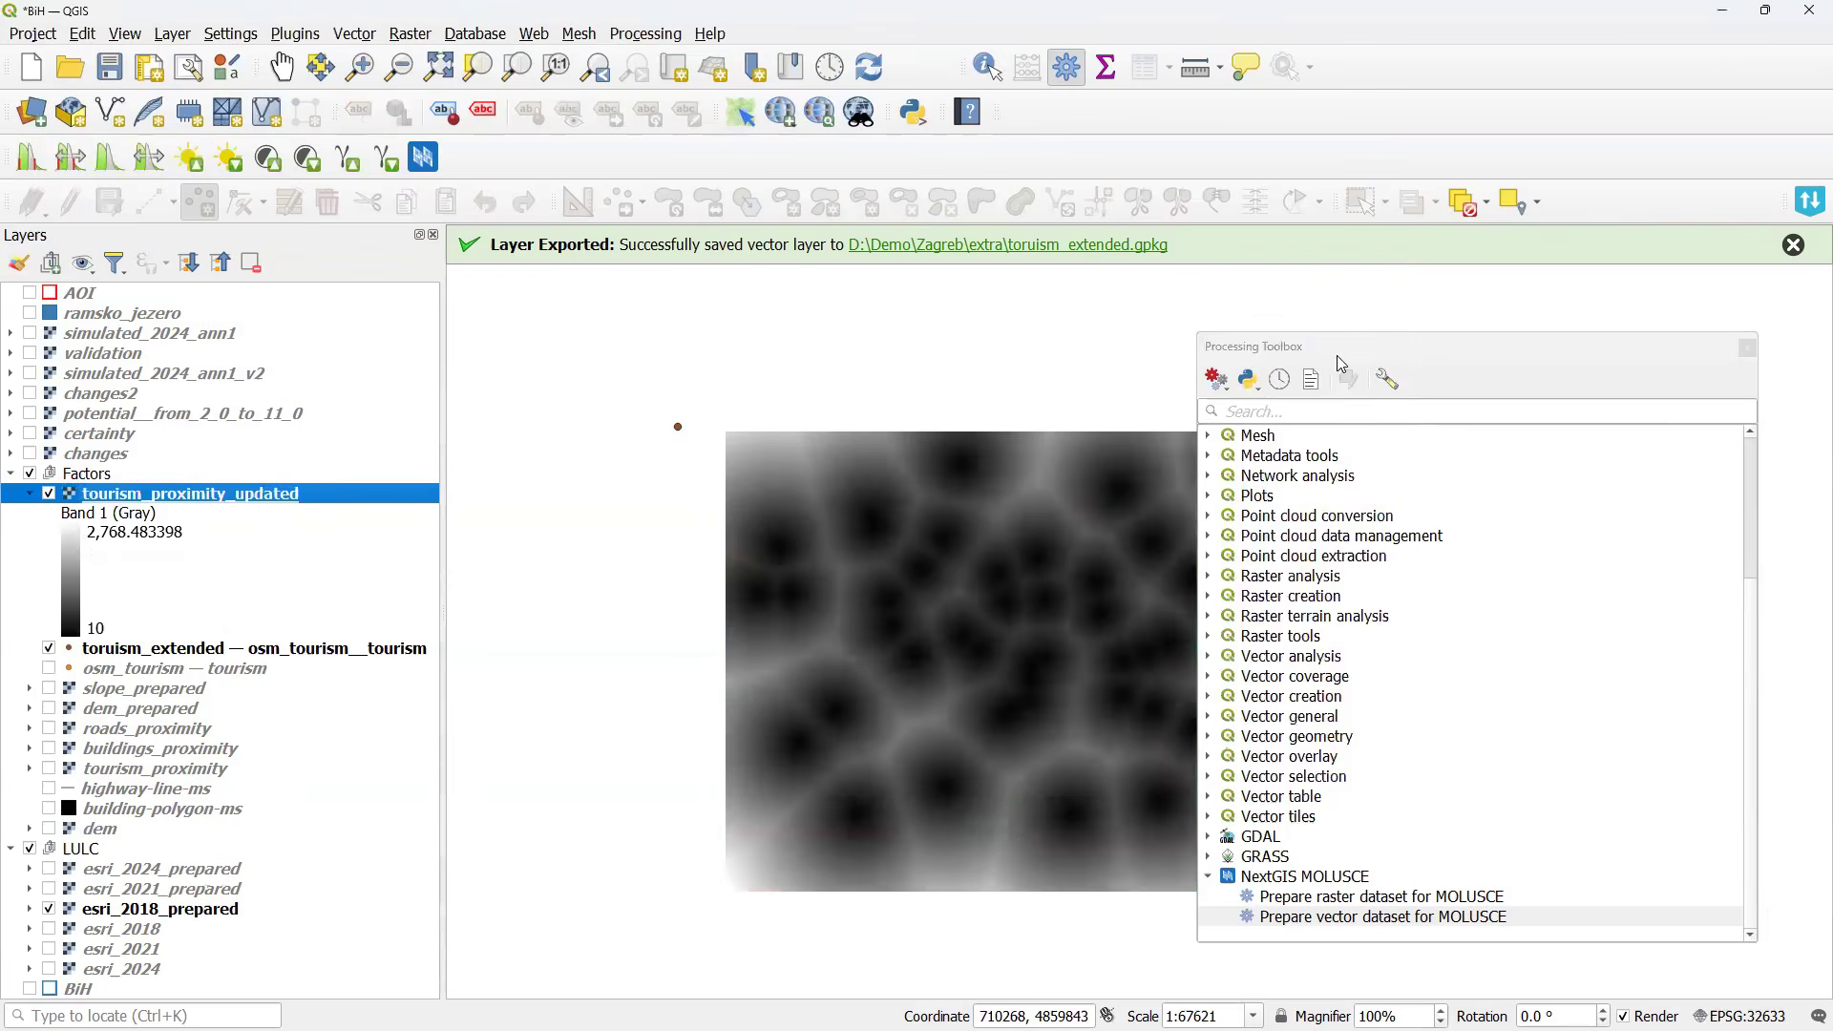
Open the MOLUSCE plugin and assign esri_2018_prepared as the initial raster and esri_2021_prepared as the final raster.
{"action": "left_click_drag", "start_coordinate": [1005, 537], "coordinate": [888, 503]}
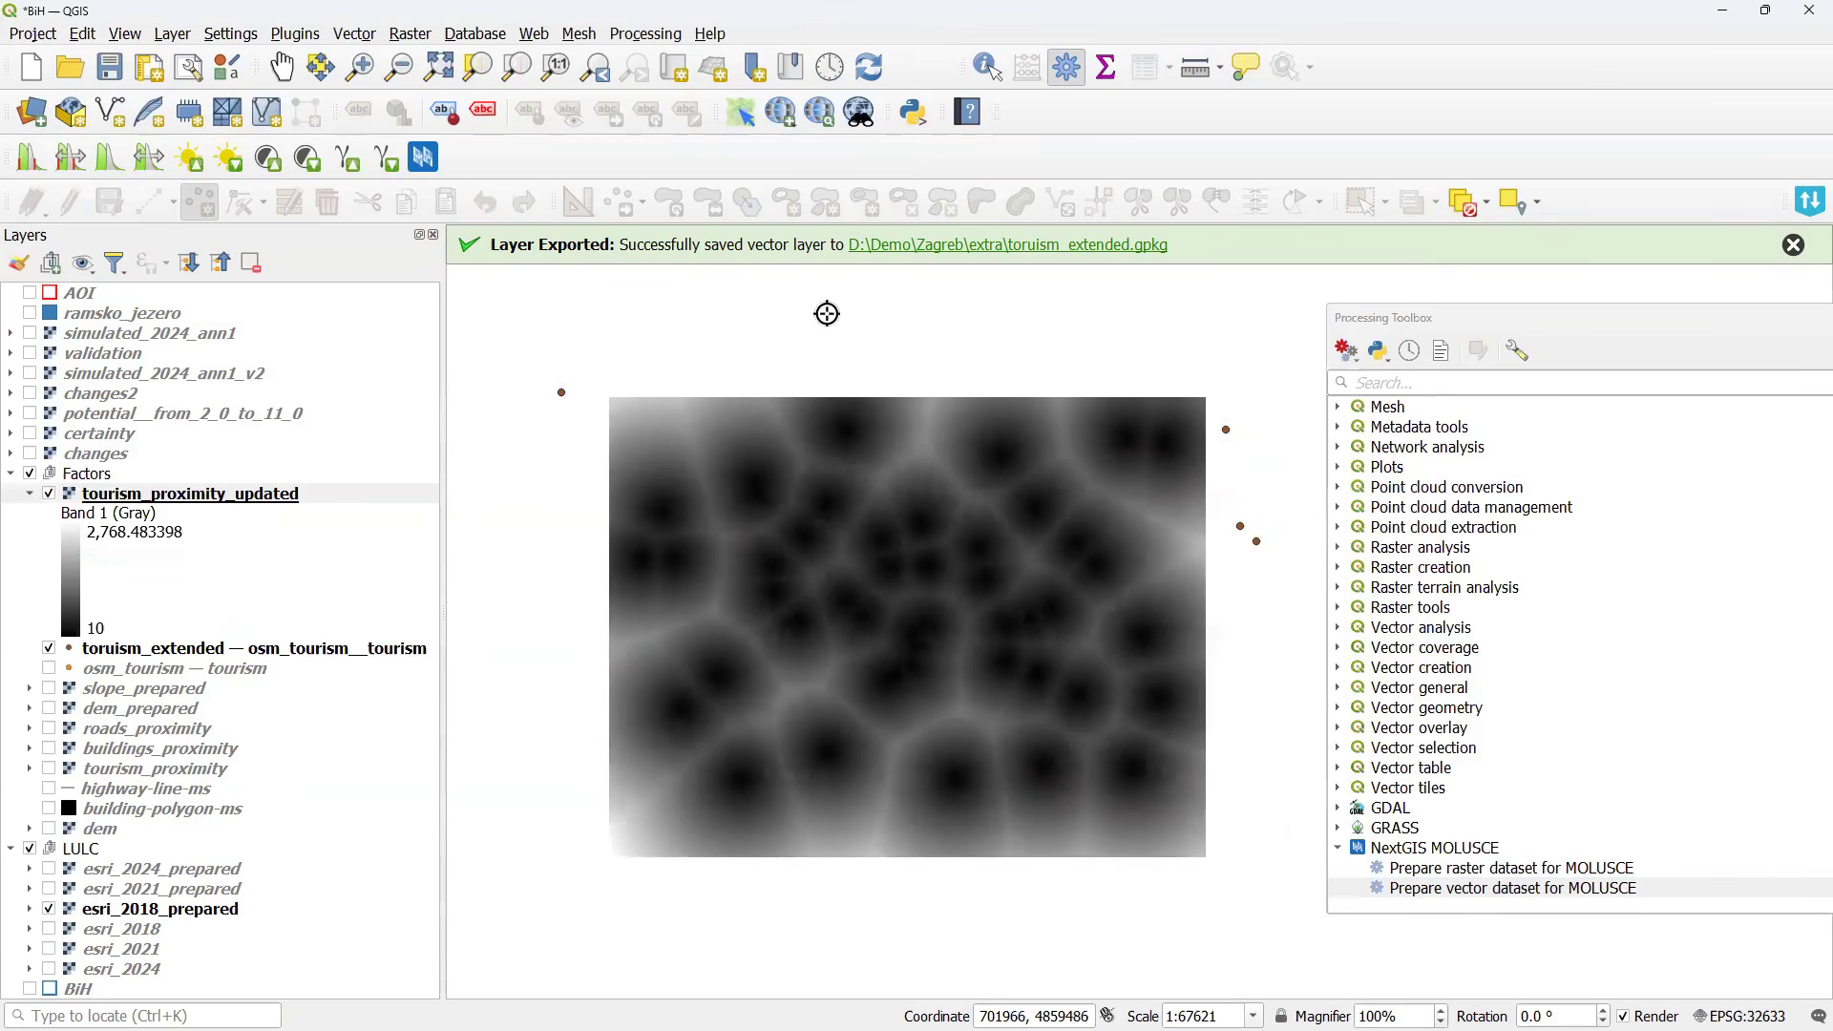
{"action": "left_click", "coordinate": [424, 158]}
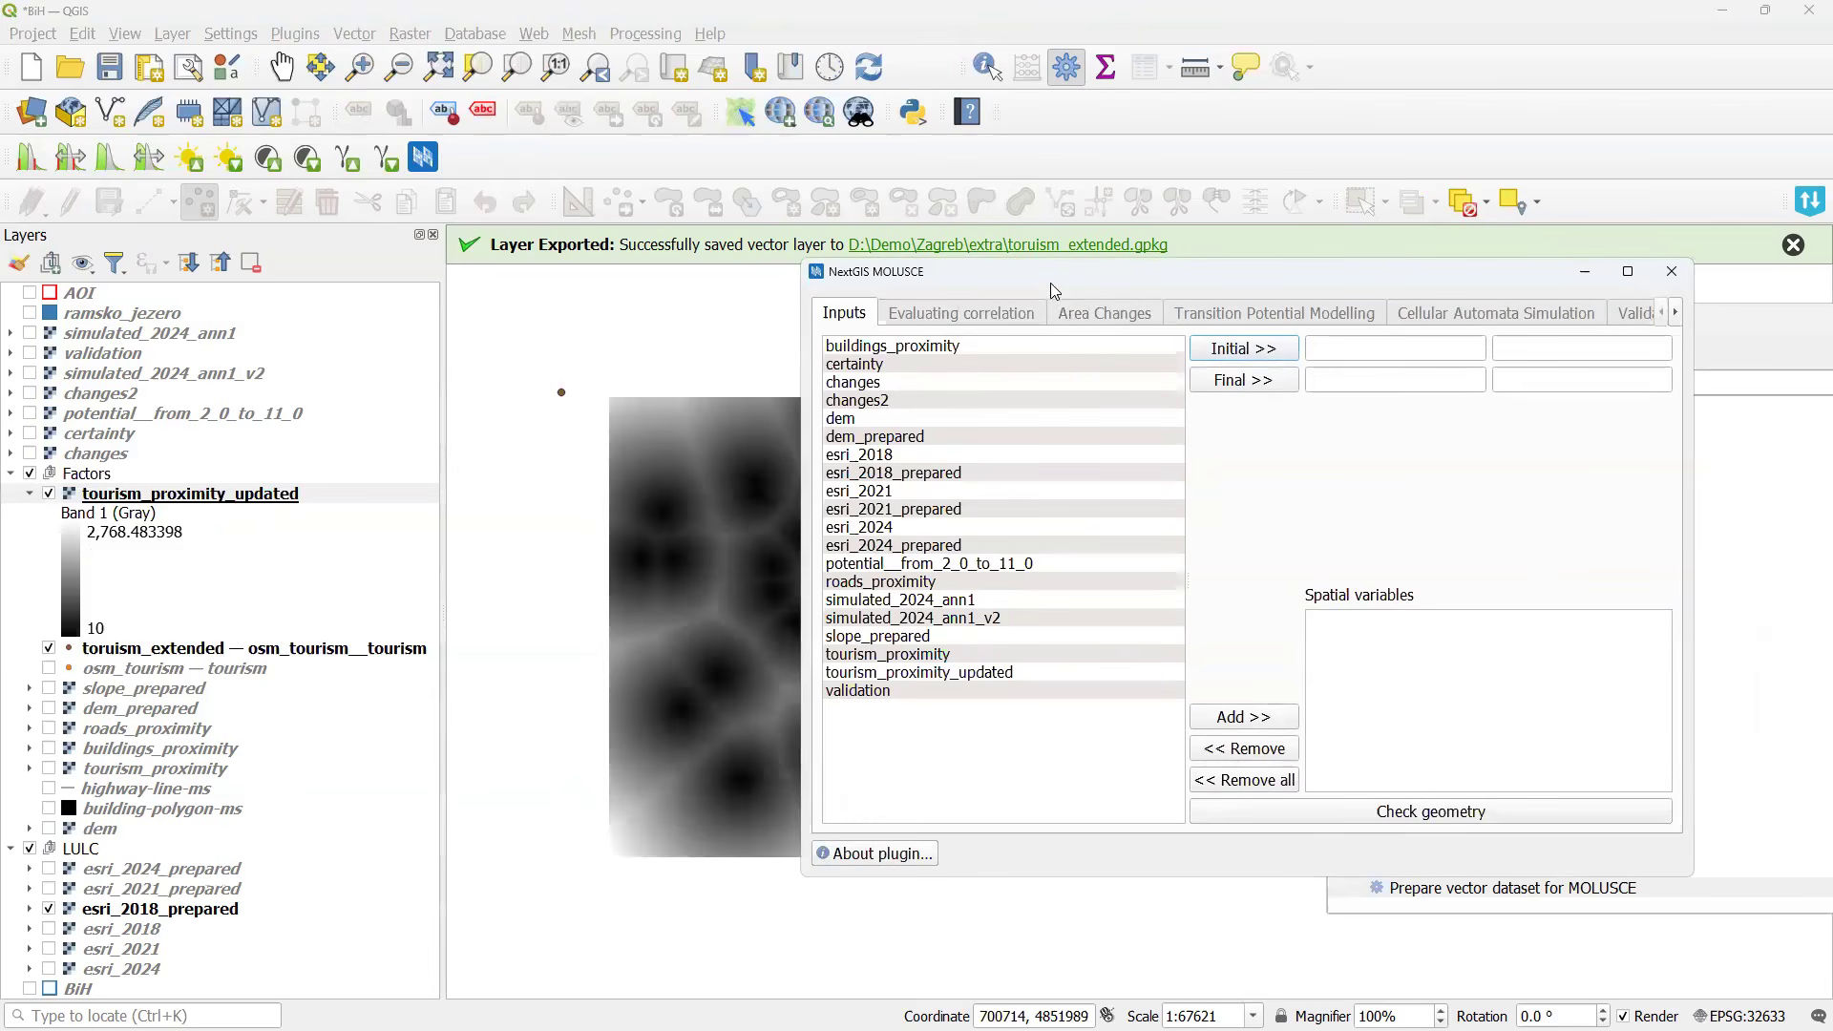
{"action": "key", "text": "Escape"}
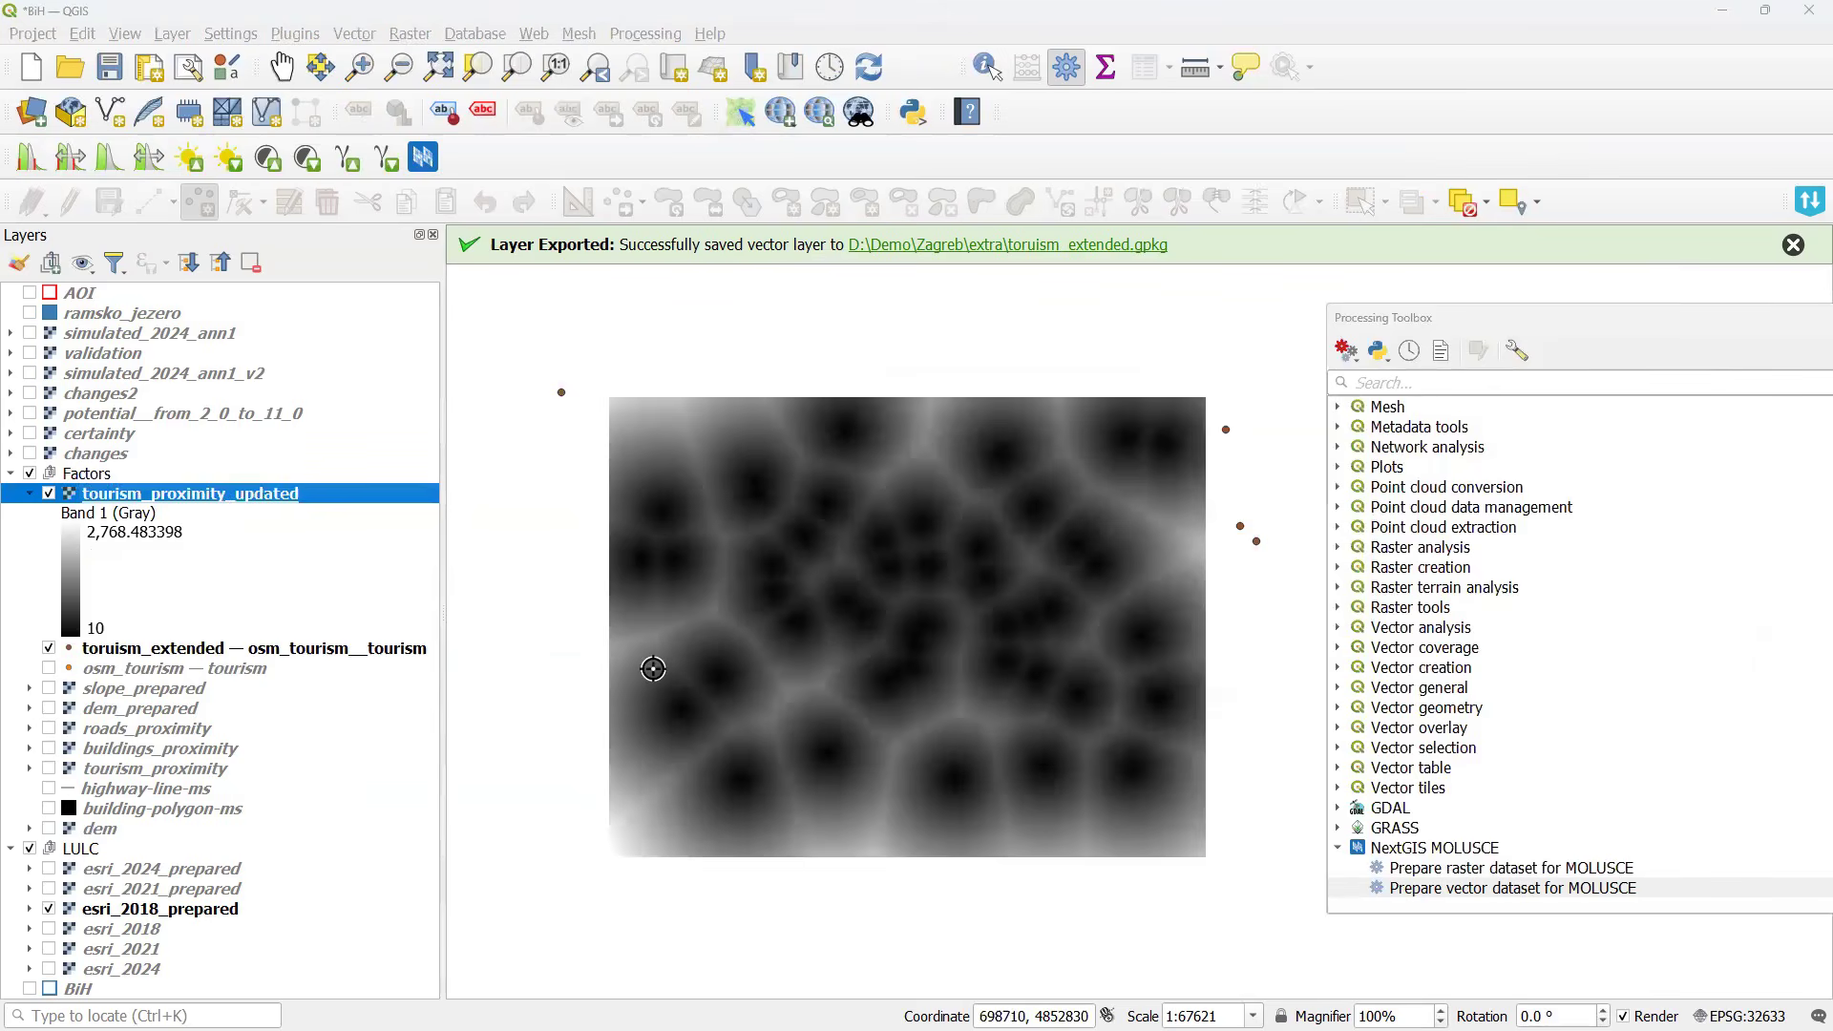
{"action": "key", "text": "alt+Tab"}
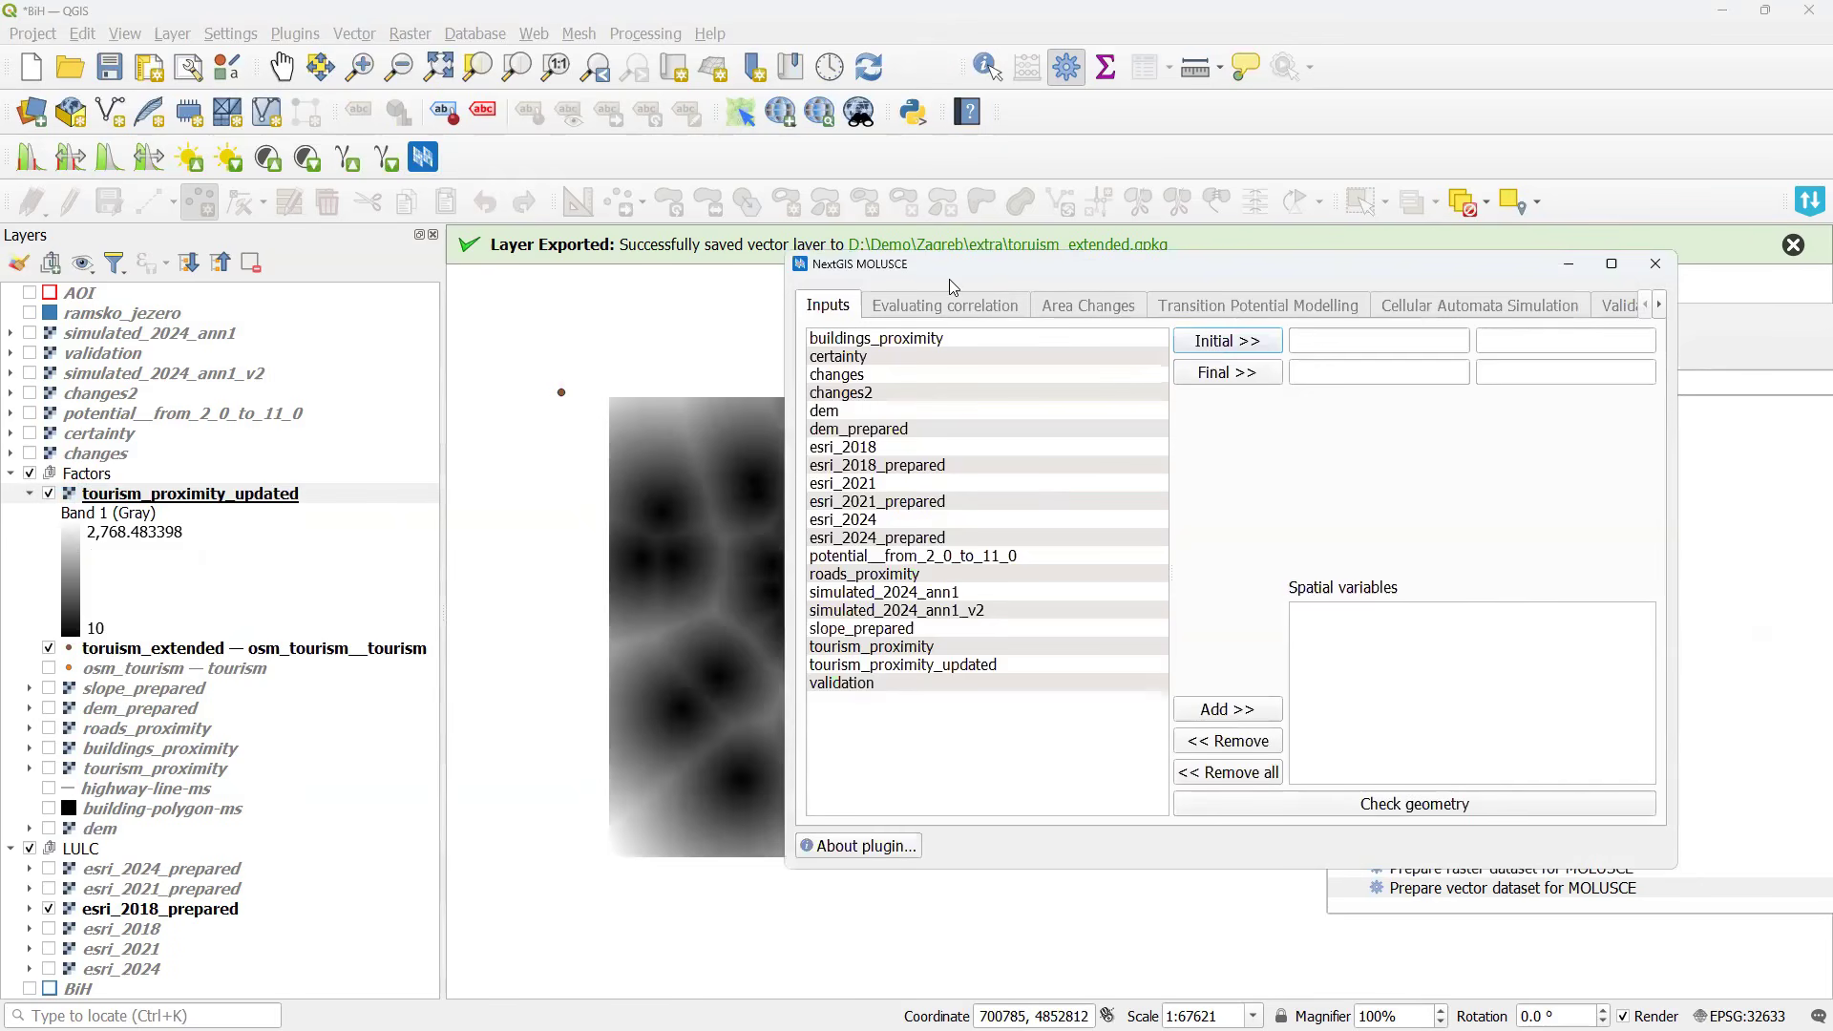
{"action": "left_click", "coordinate": [817, 470]}
{"action": "left_click", "coordinate": [1137, 346]}
{"action": "left_click", "coordinate": [970, 505]}
{"action": "left_click", "coordinate": [1165, 378]}
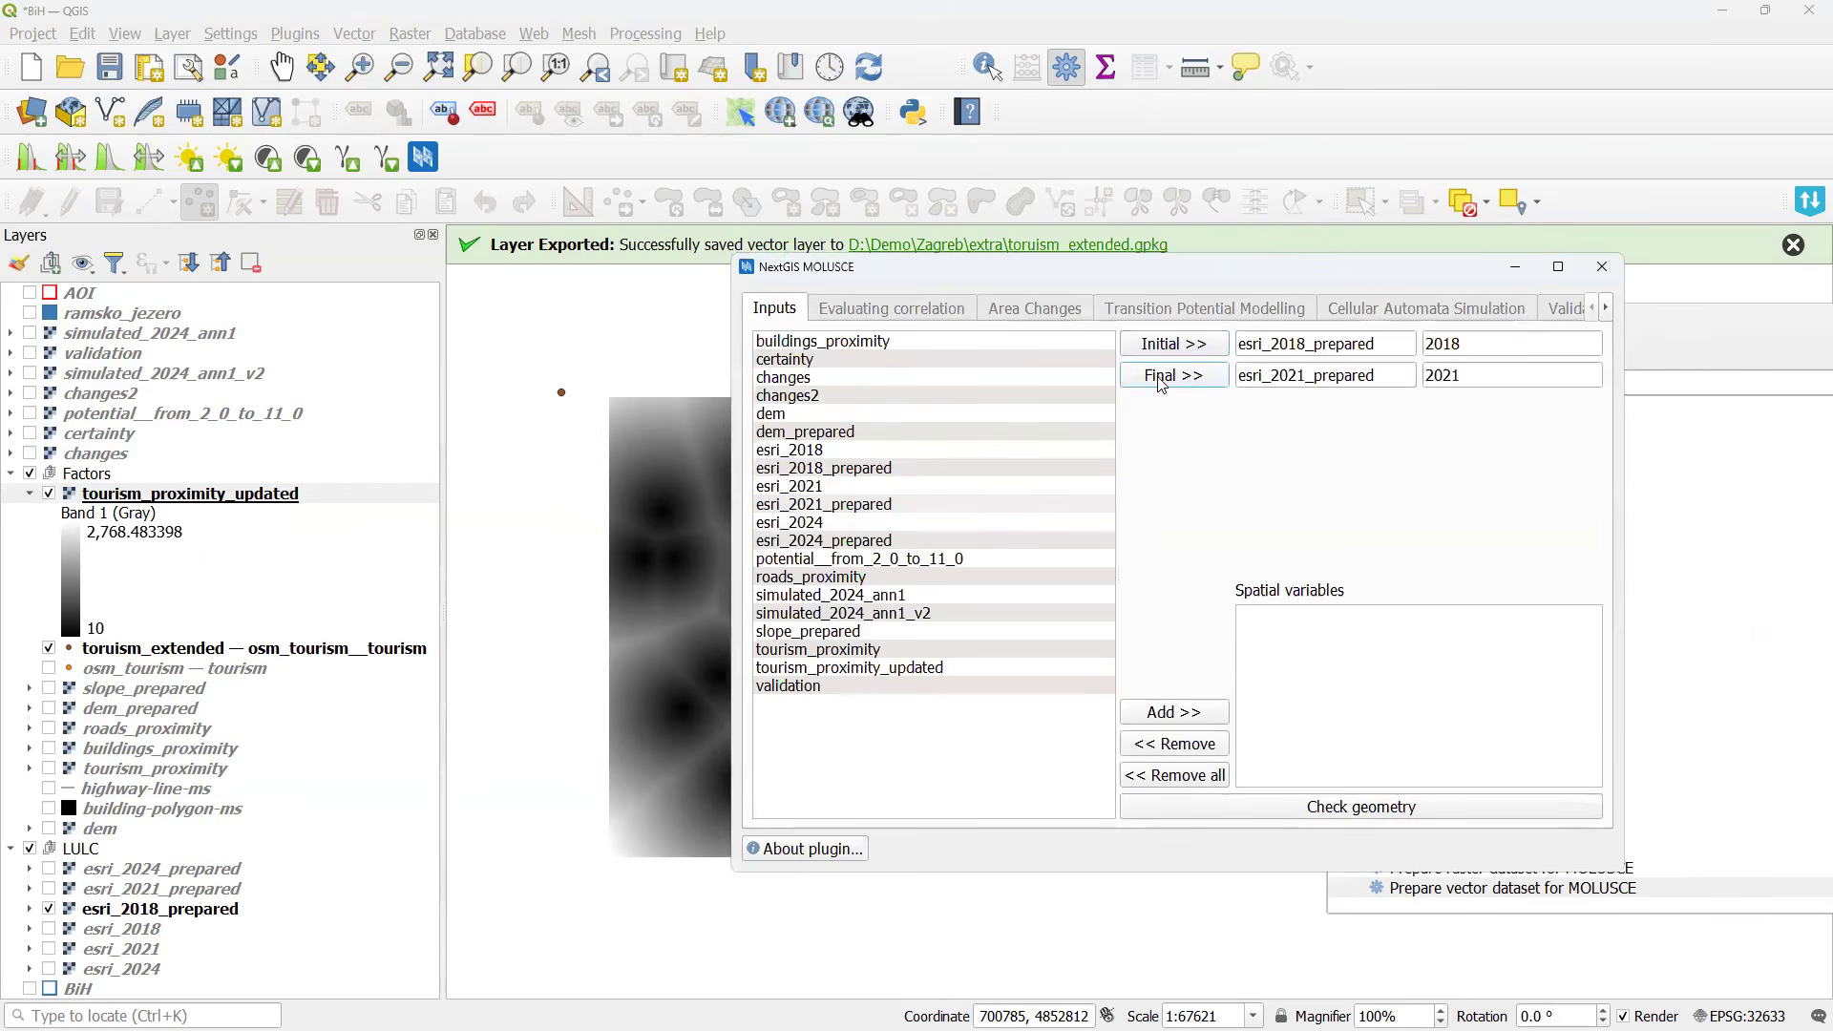
Add buildings_proximity, roads_proximity, slope_prepared and tourism_proximity as spatial variables and check that the rasters' geometries match.
{"action": "left_click", "coordinate": [833, 347]}
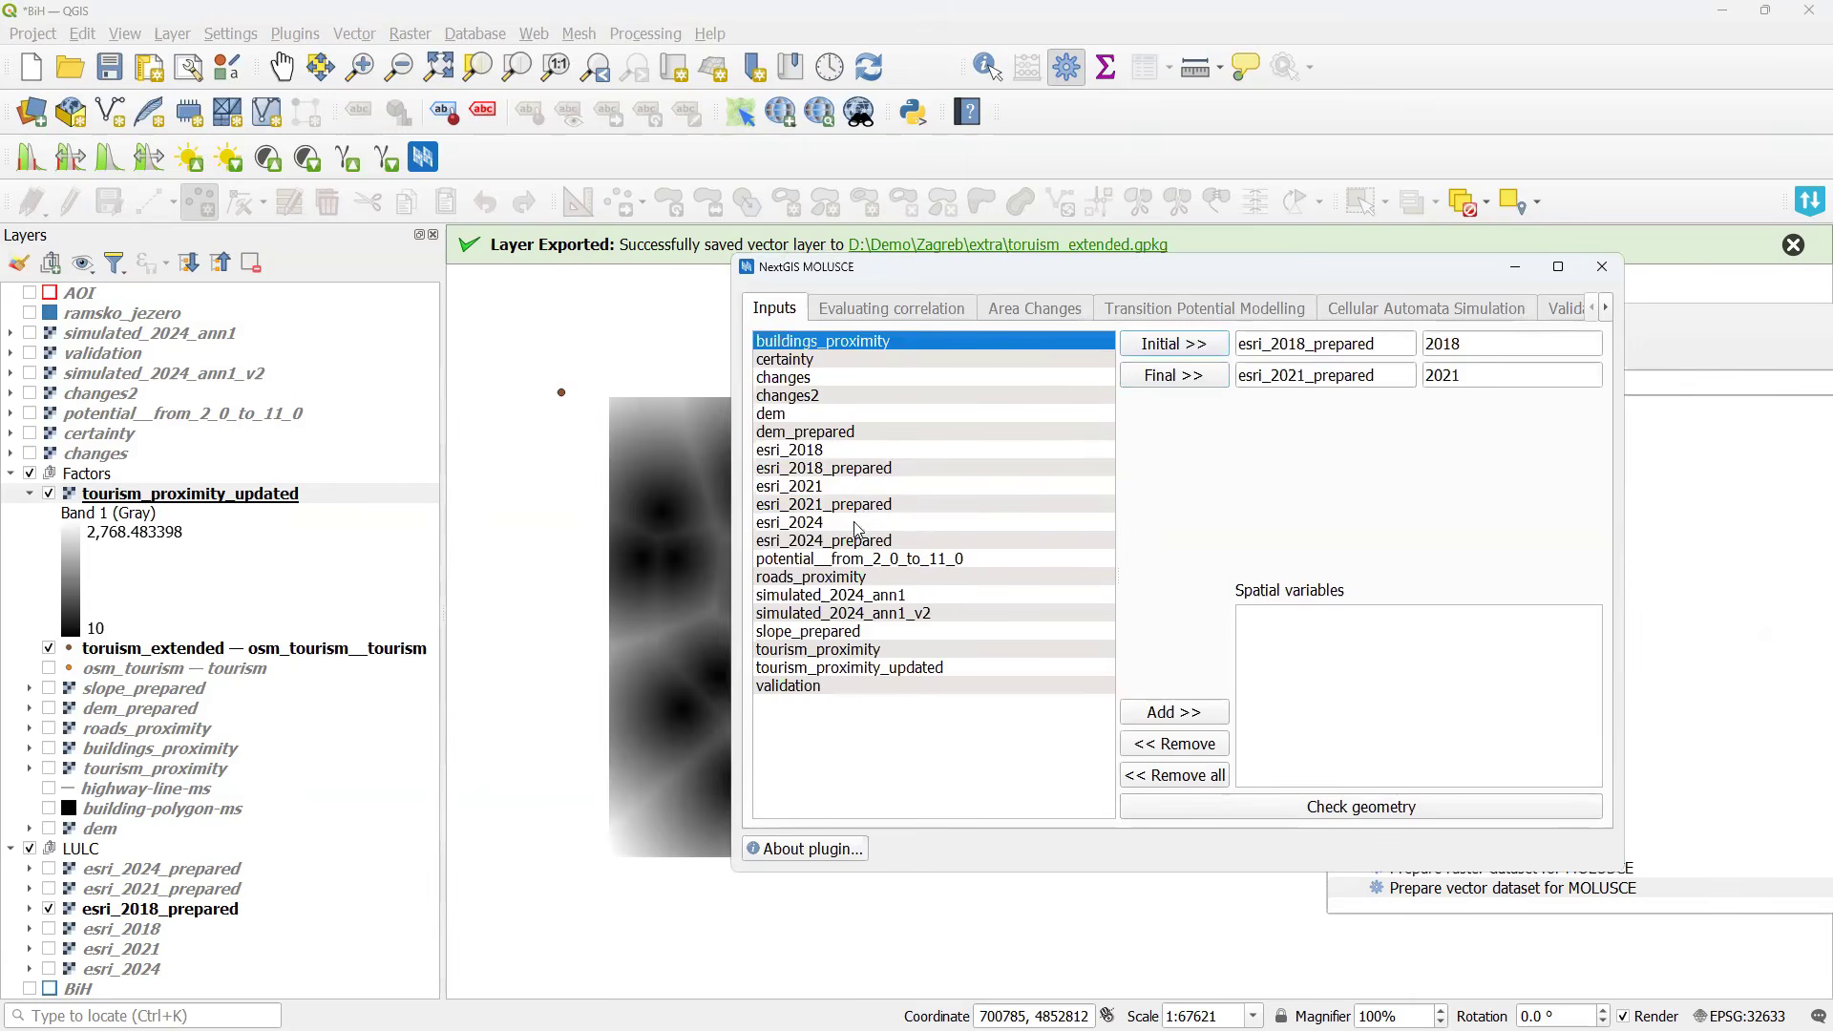
{"action": "left_click", "coordinate": [858, 579], "text": "ctrl"}
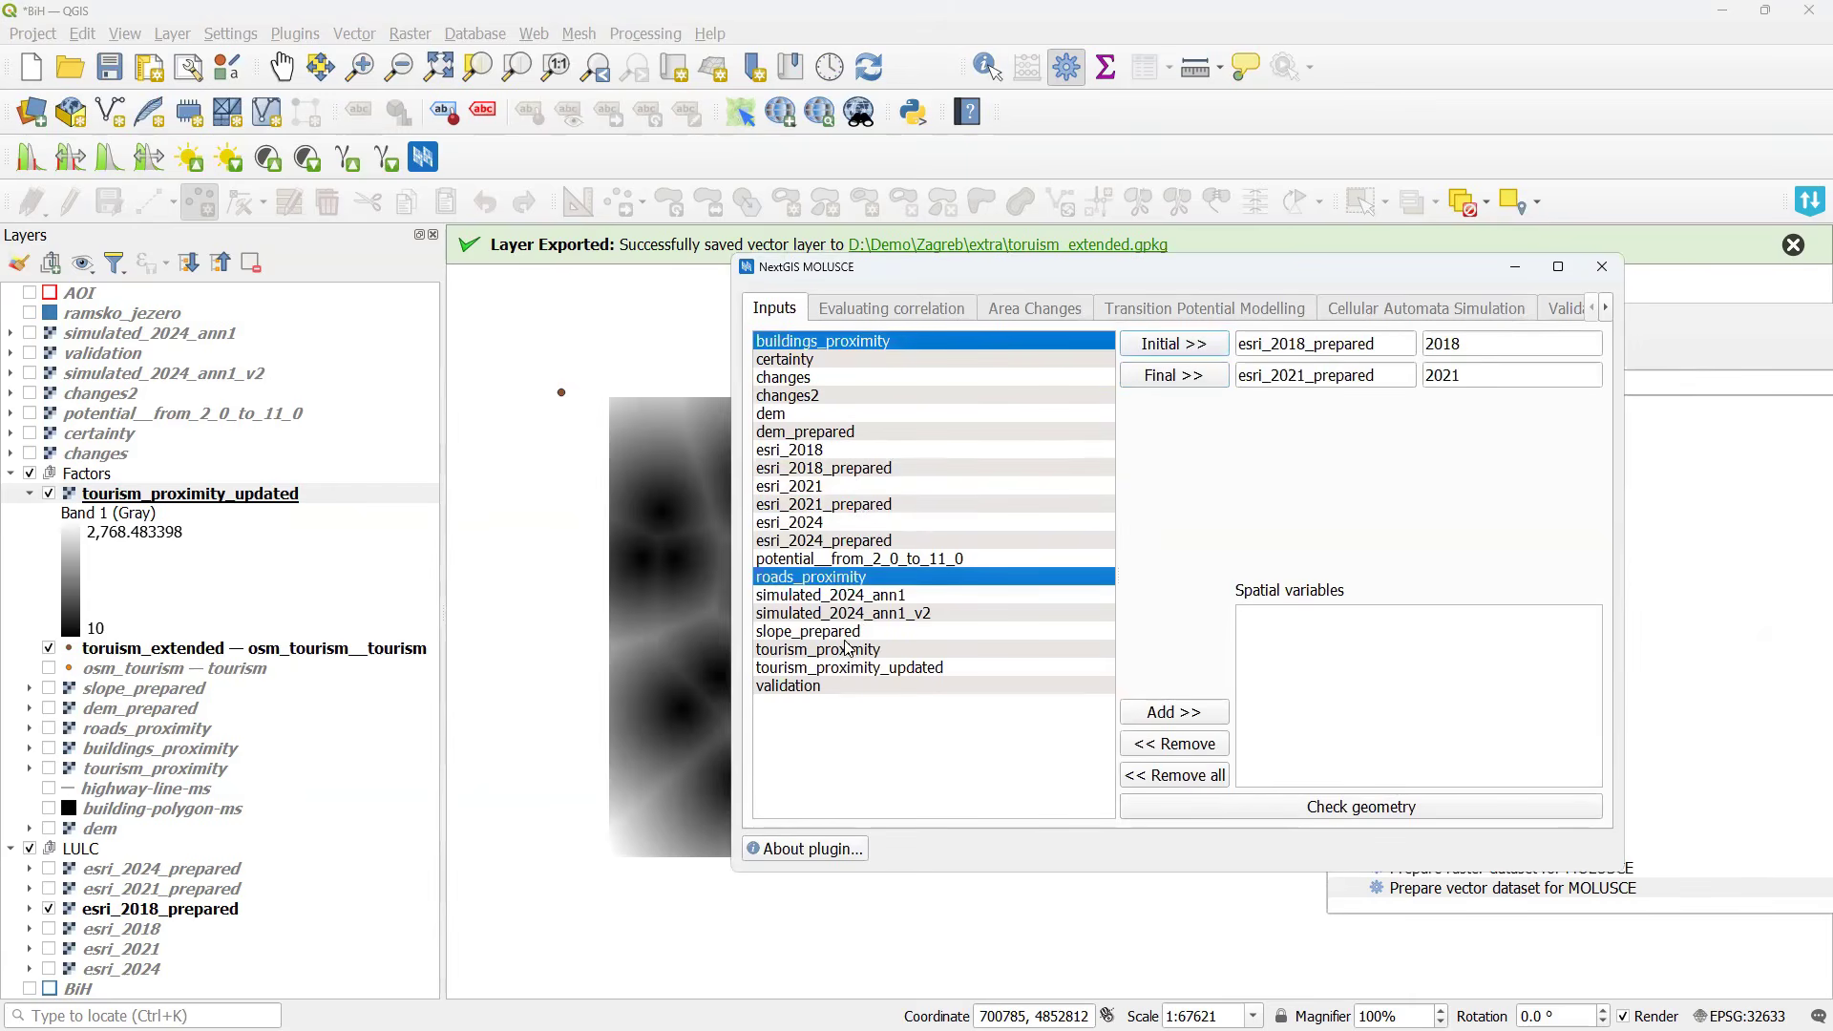
{"action": "left_click", "coordinate": [852, 651], "text": "ctrl"}
{"action": "left_click", "coordinate": [807, 632], "text": "ctrl"}
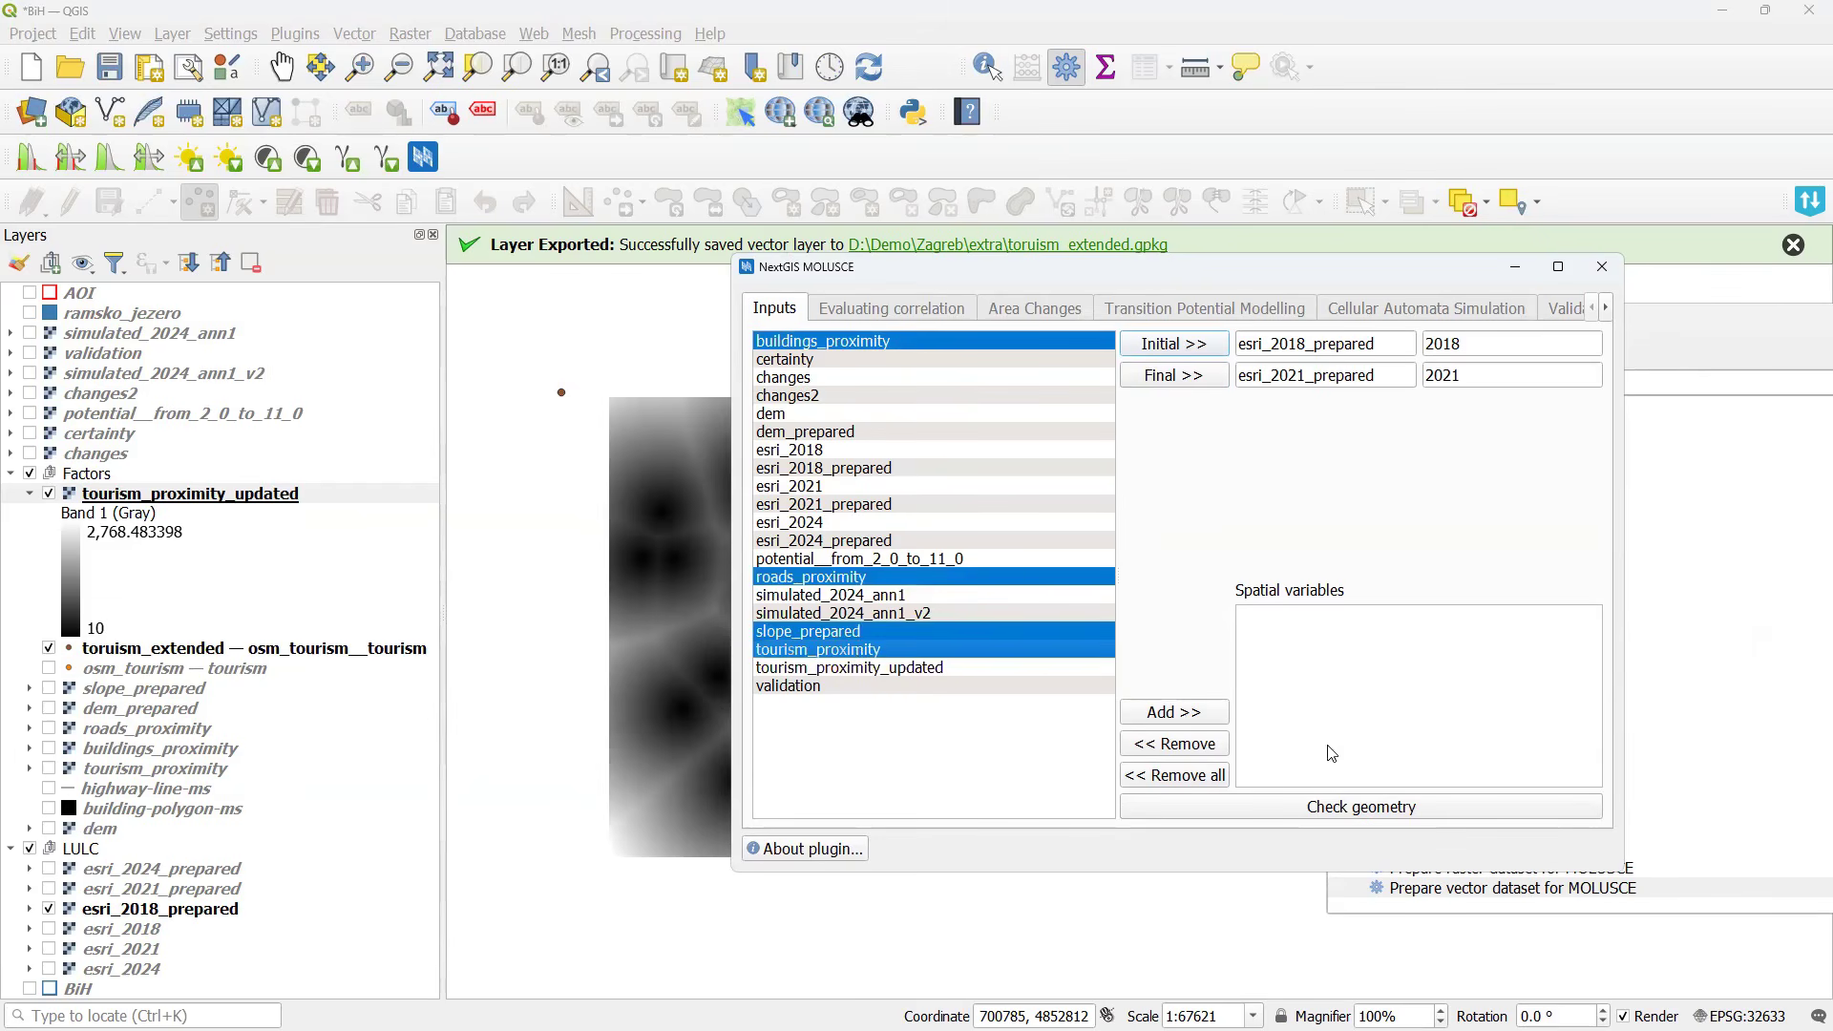
{"action": "left_click", "coordinate": [1175, 712]}
{"action": "left_click", "coordinate": [1331, 810]}
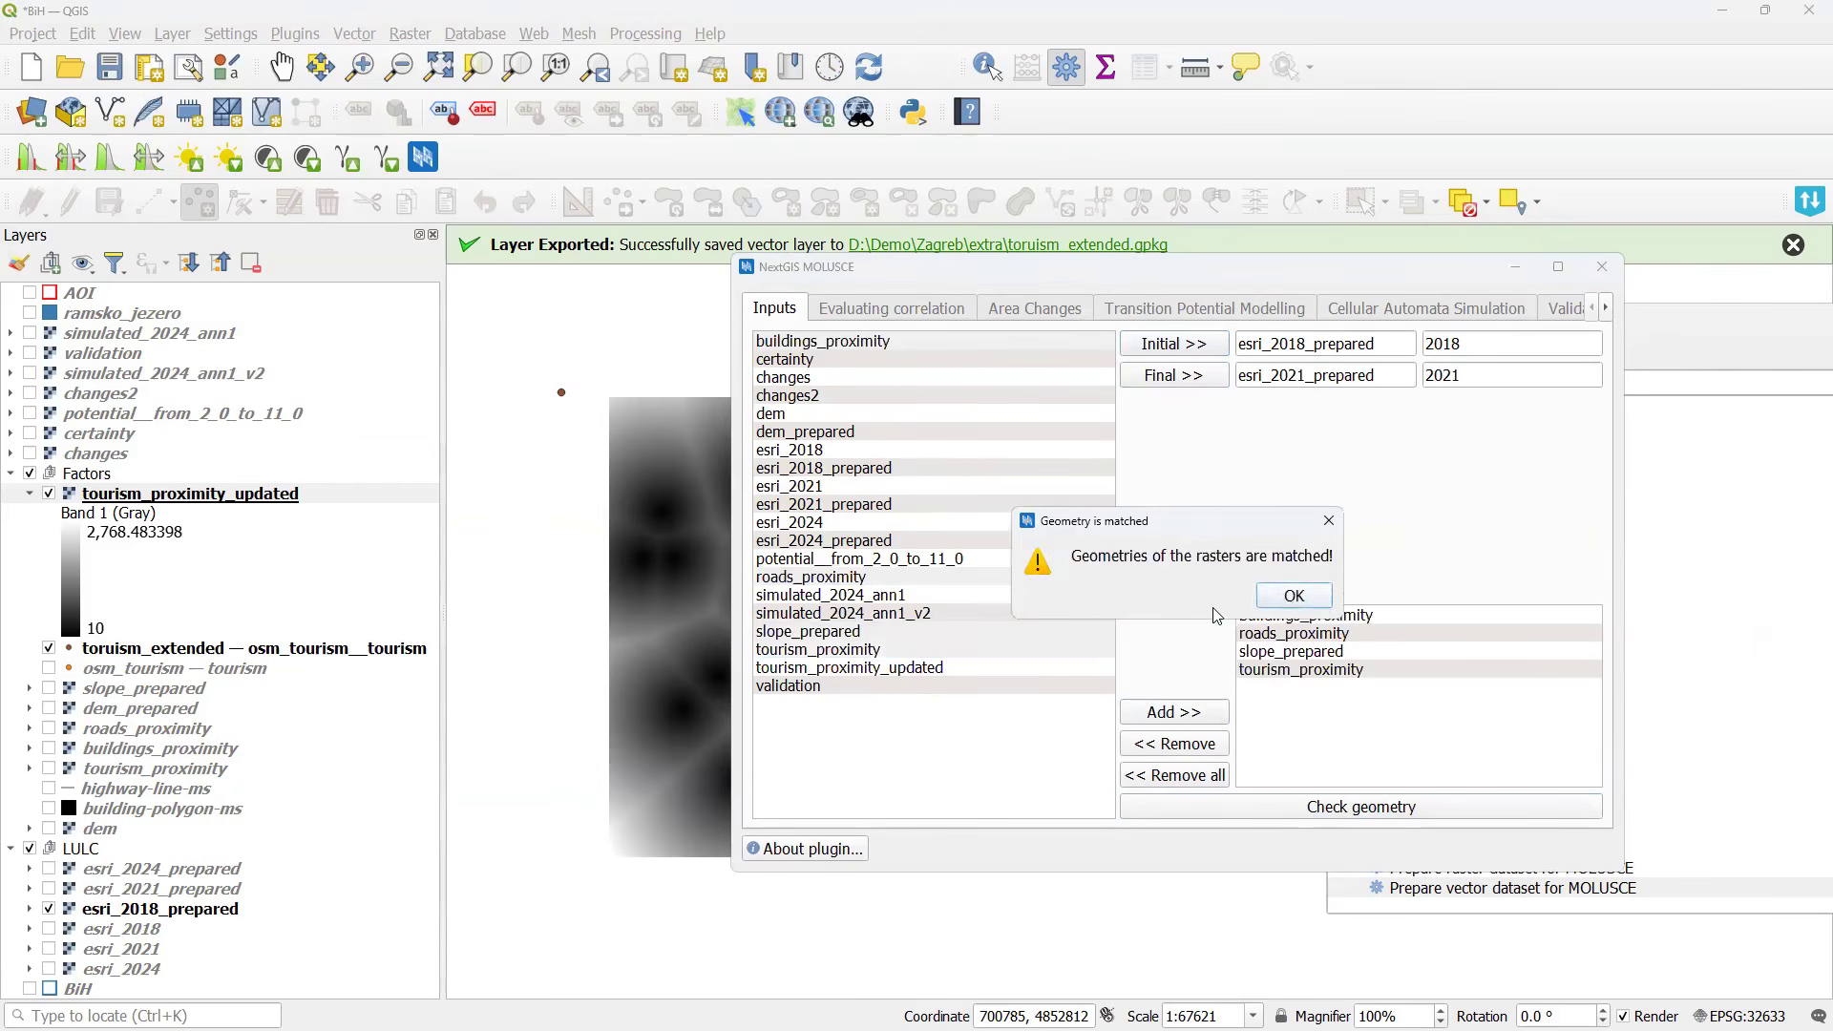
{"action": "left_click", "coordinate": [1289, 598]}
Update the class statistics and transition matrix, and create a changes map saved as changes3 in the process folder.
{"action": "left_click", "coordinate": [1035, 309]}
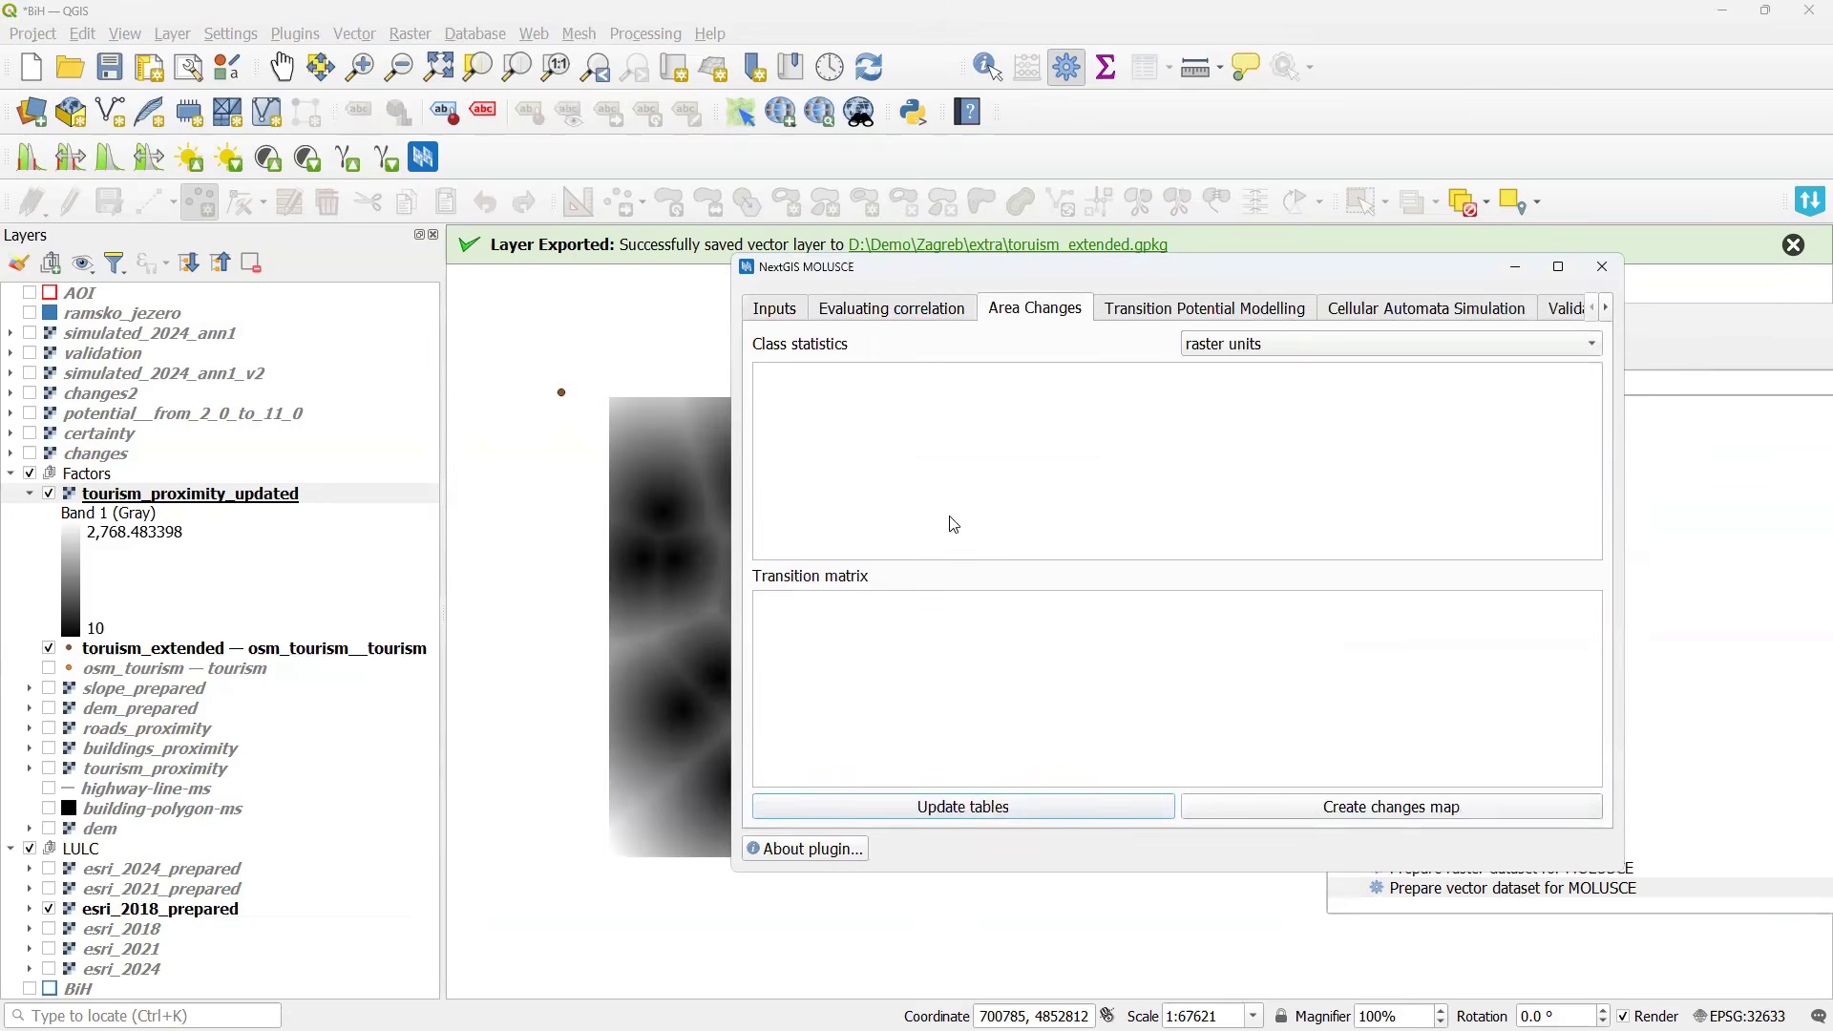
{"action": "left_click", "coordinate": [872, 809]}
{"action": "left_click", "coordinate": [1342, 807]}
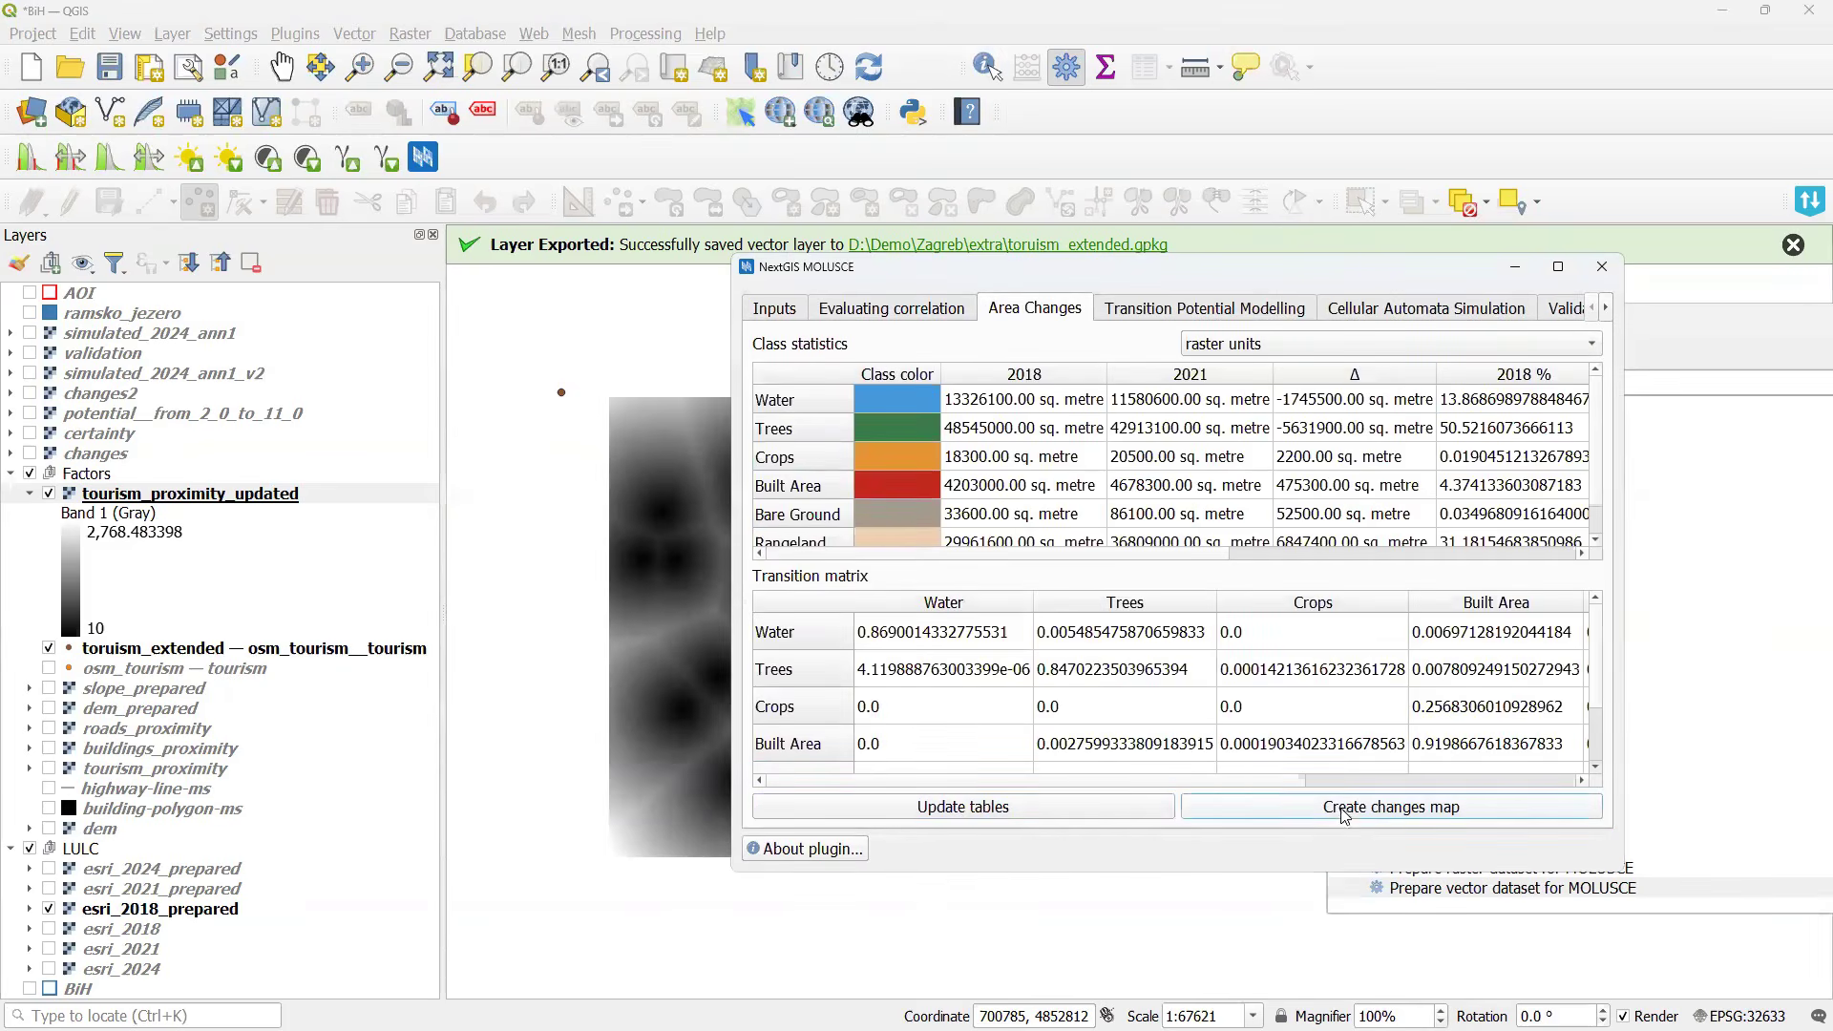
{"action": "type", "text": "changes"}
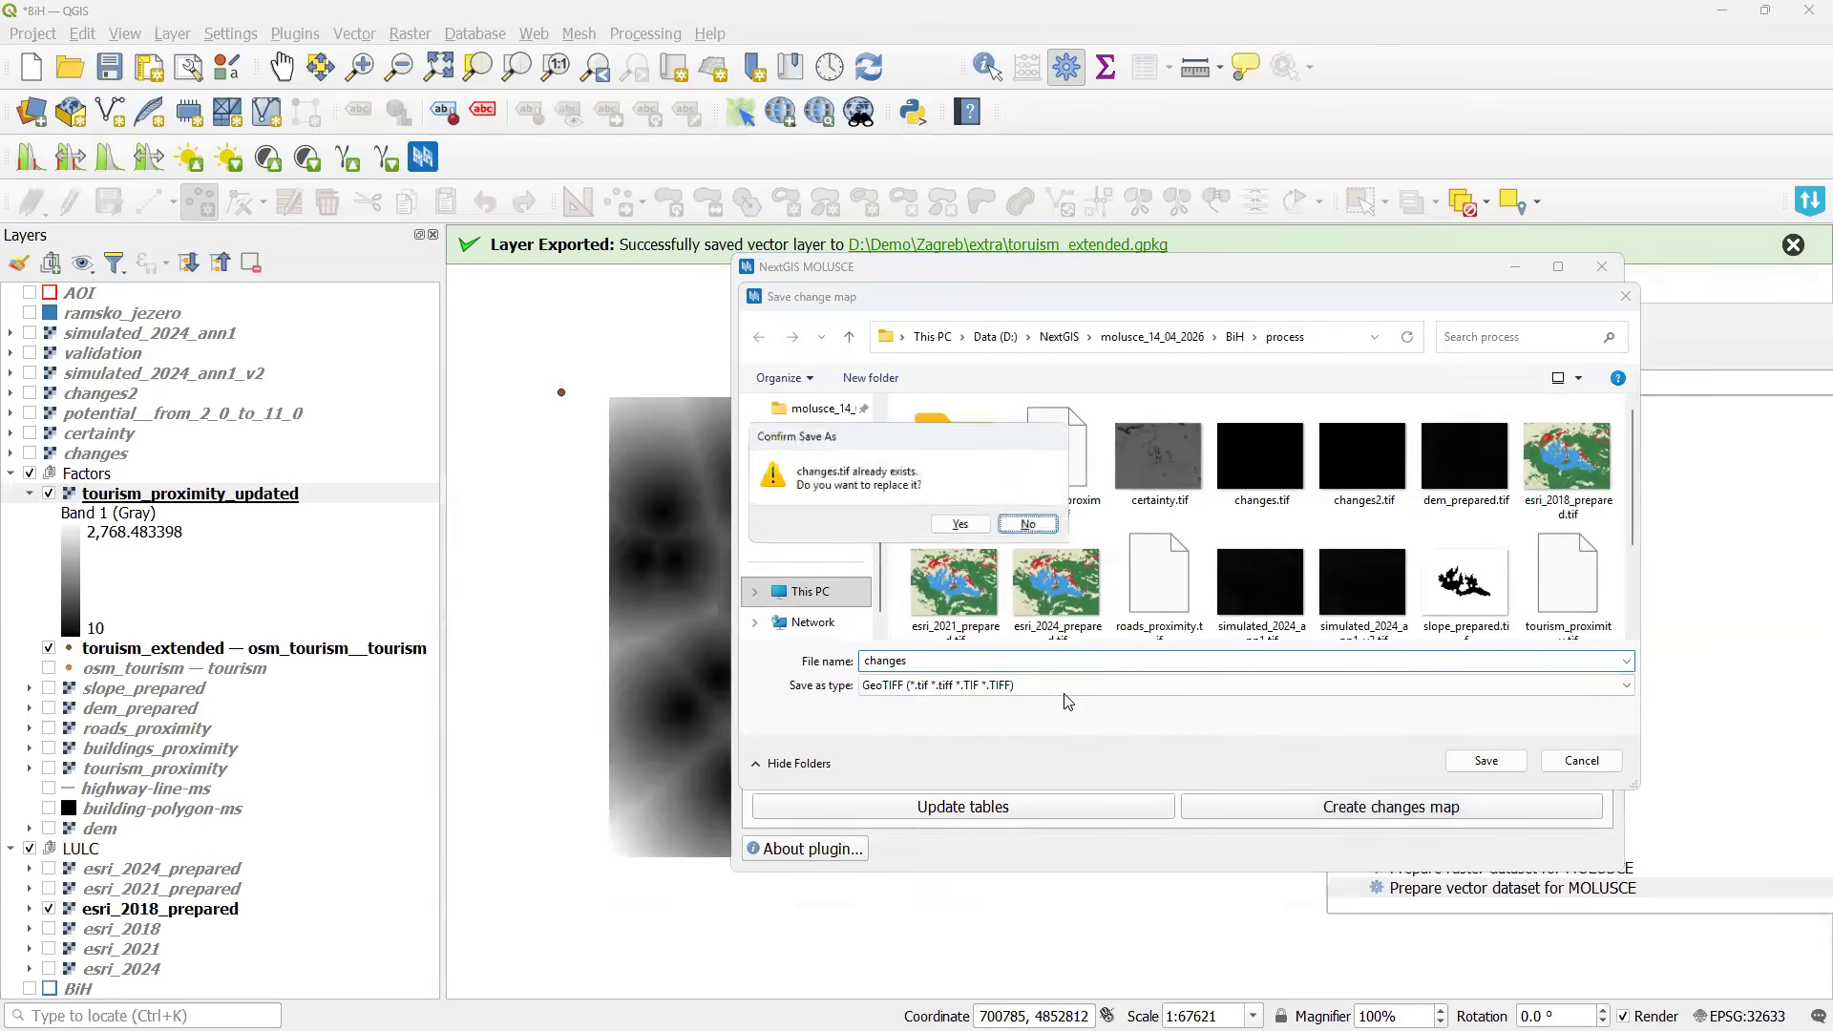
{"action": "key", "text": "Return"}
{"action": "left_click", "coordinate": [1029, 531]}
{"action": "left_click", "coordinate": [961, 662]}
{"action": "type", "text": "3"}
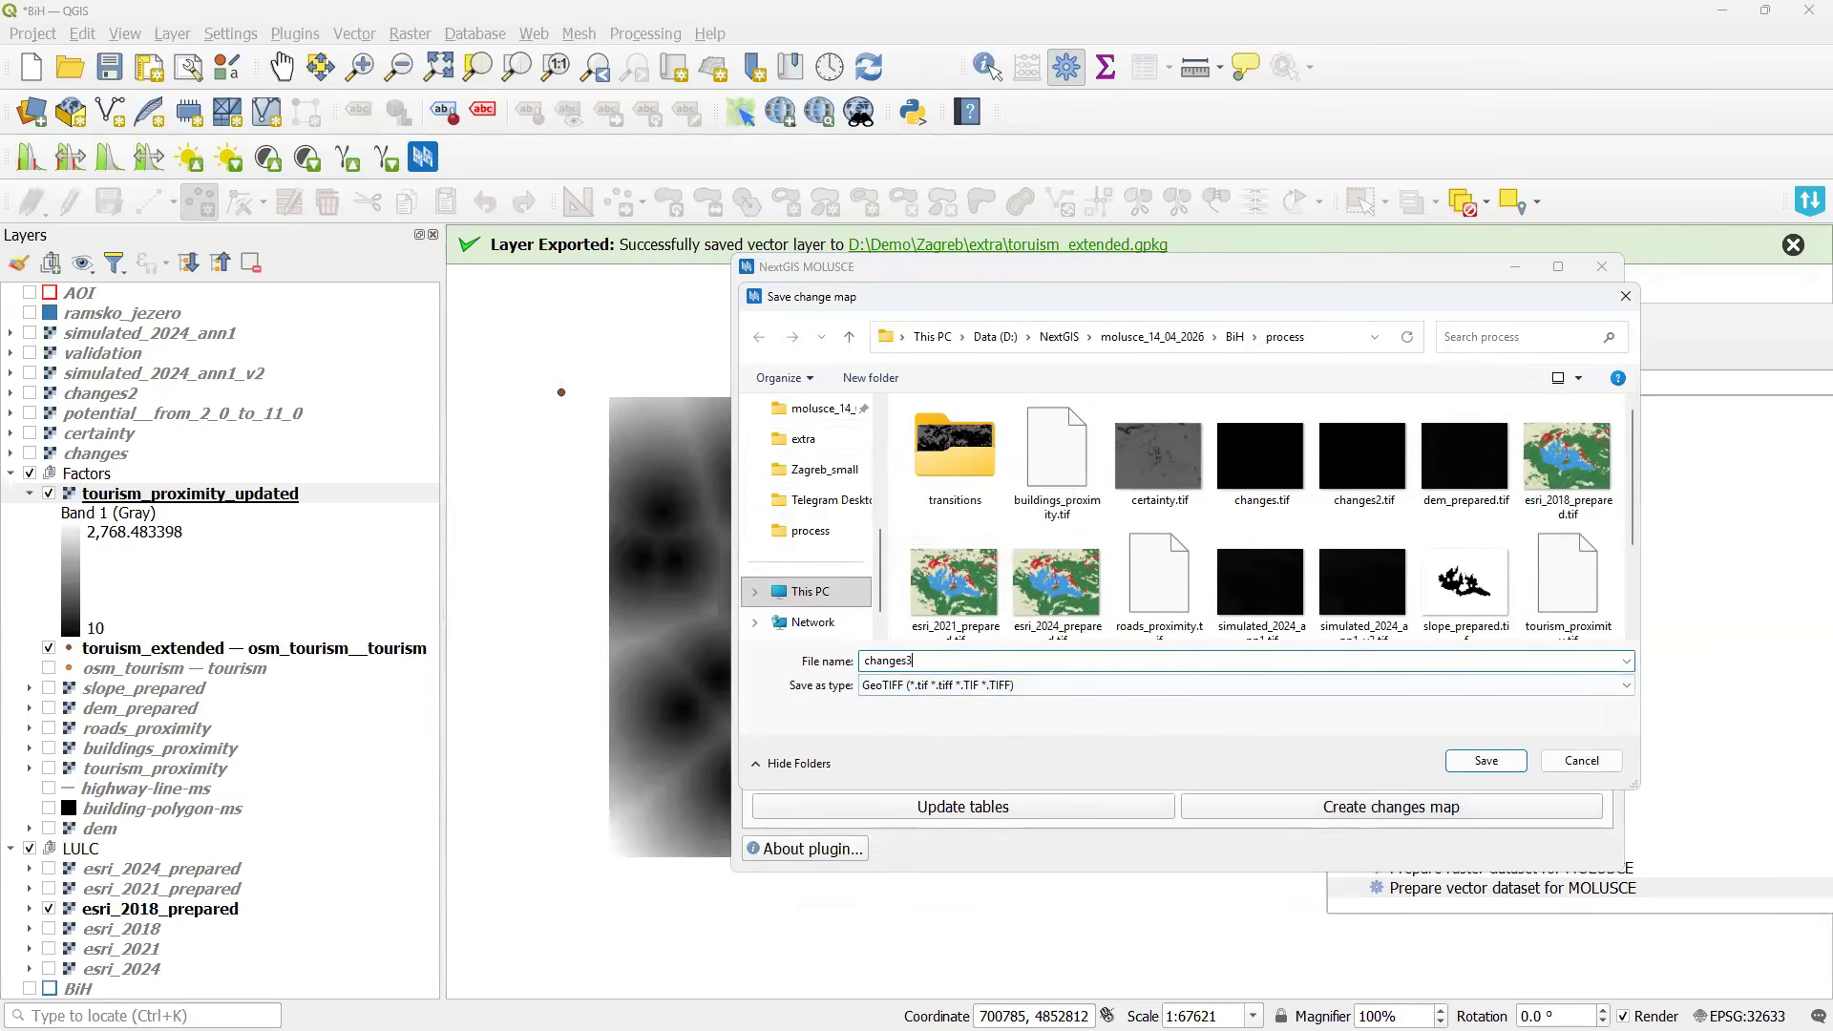
{"action": "key", "text": "Return"}
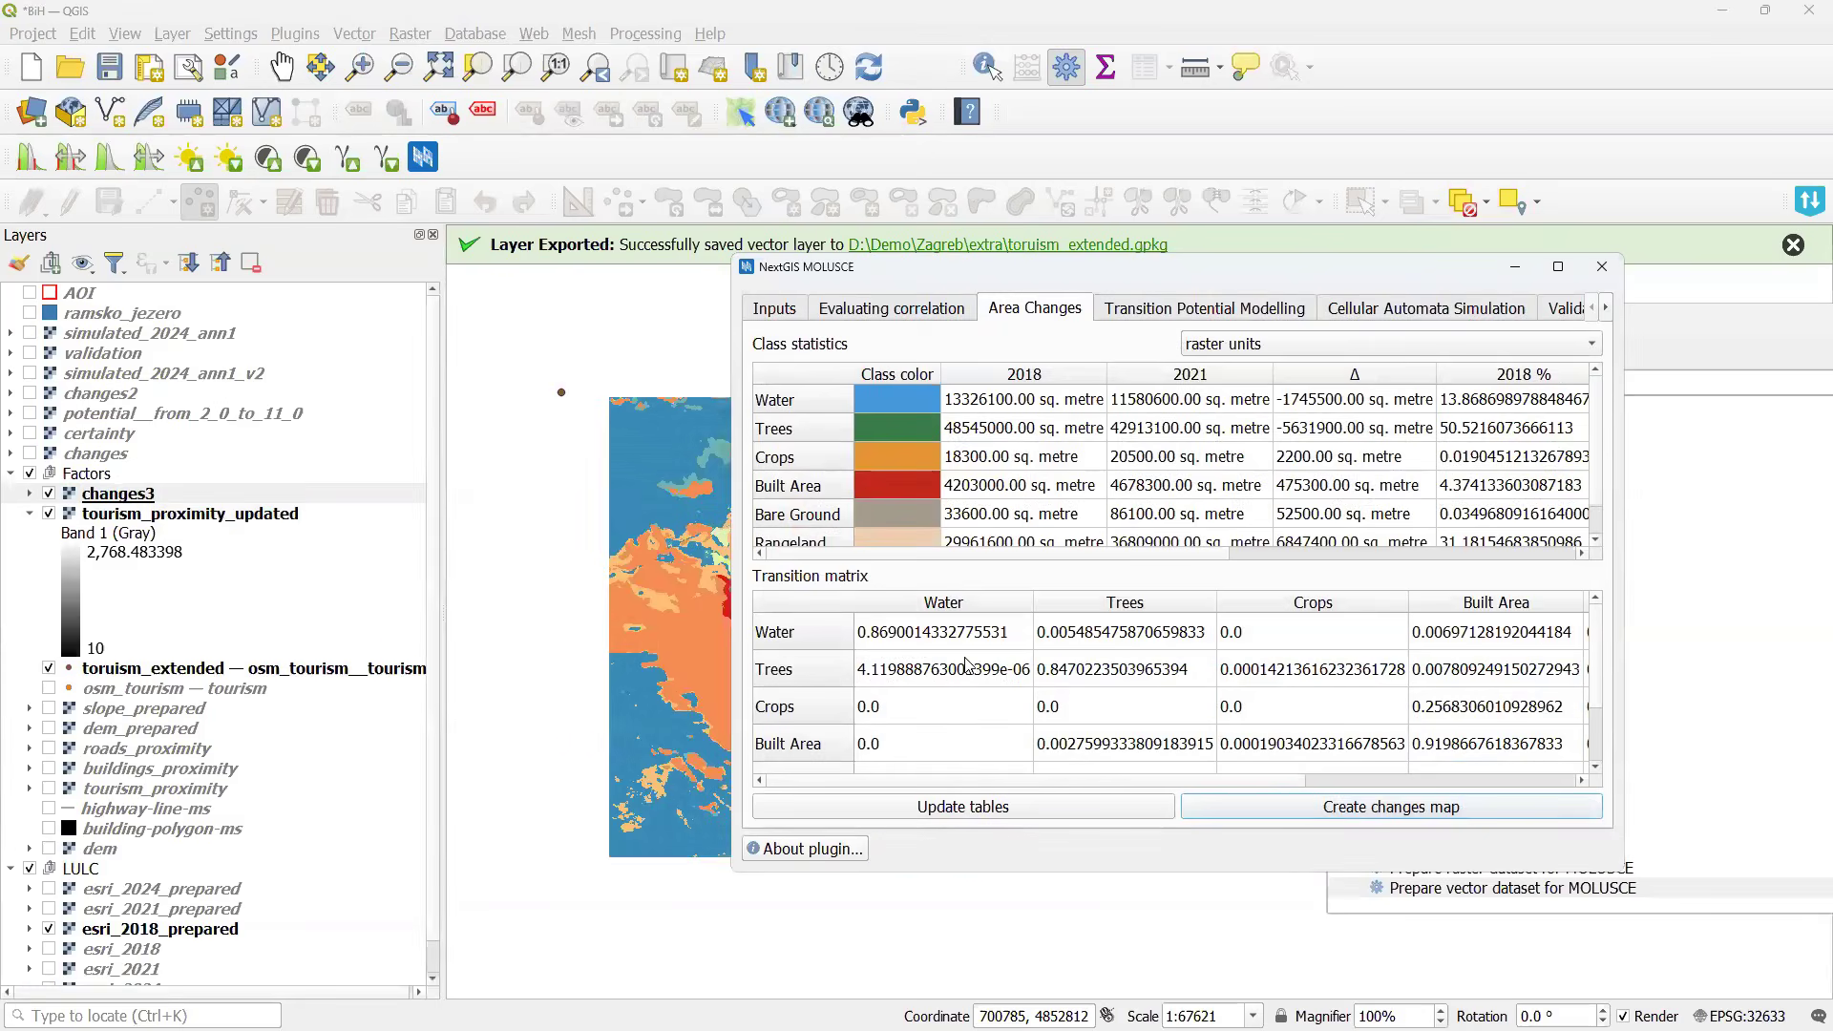
Load the previously trained neural network model from its saved file for the transition potential modelling.
{"action": "left_click", "coordinate": [1115, 309]}
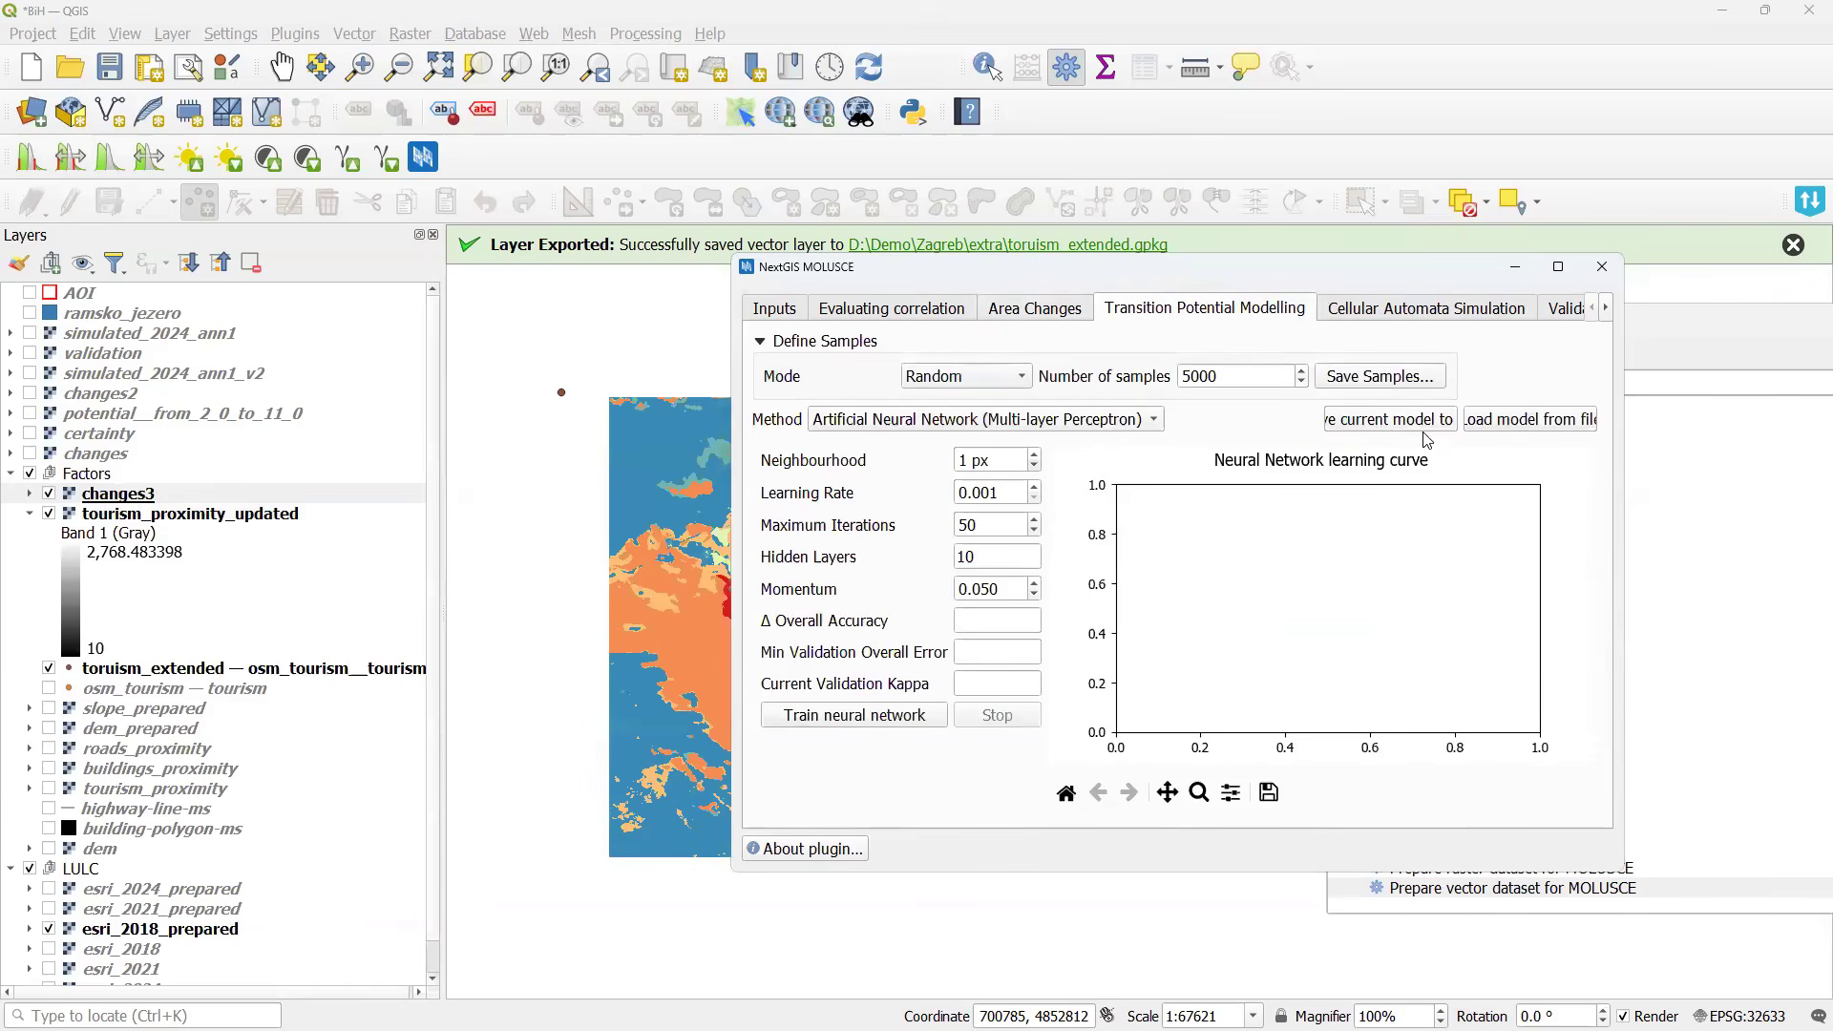
{"action": "left_click", "coordinate": [1531, 423]}
{"action": "double_click", "coordinate": [1057, 470]}
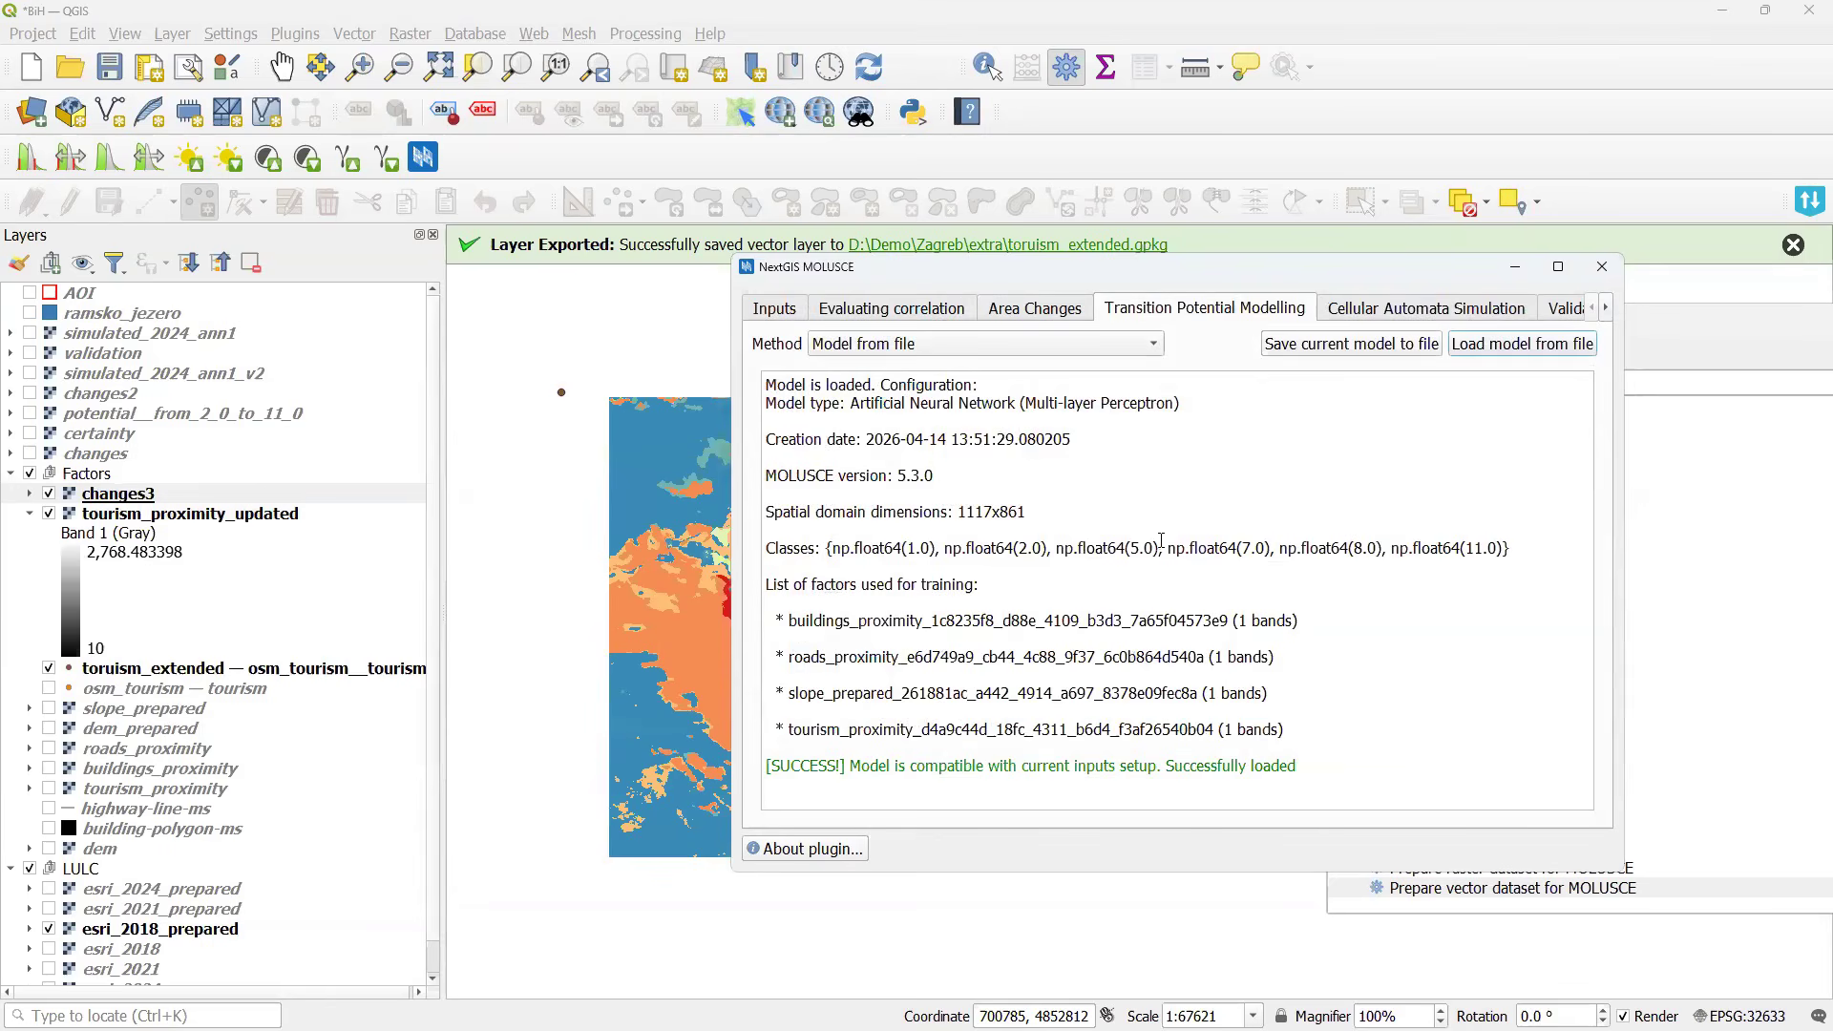
Disable the certainty function output and set the cellular automata simulation result to simulated_2024_ann1_updated_tourism.tif in the process folder.
{"action": "left_click", "coordinate": [1345, 314]}
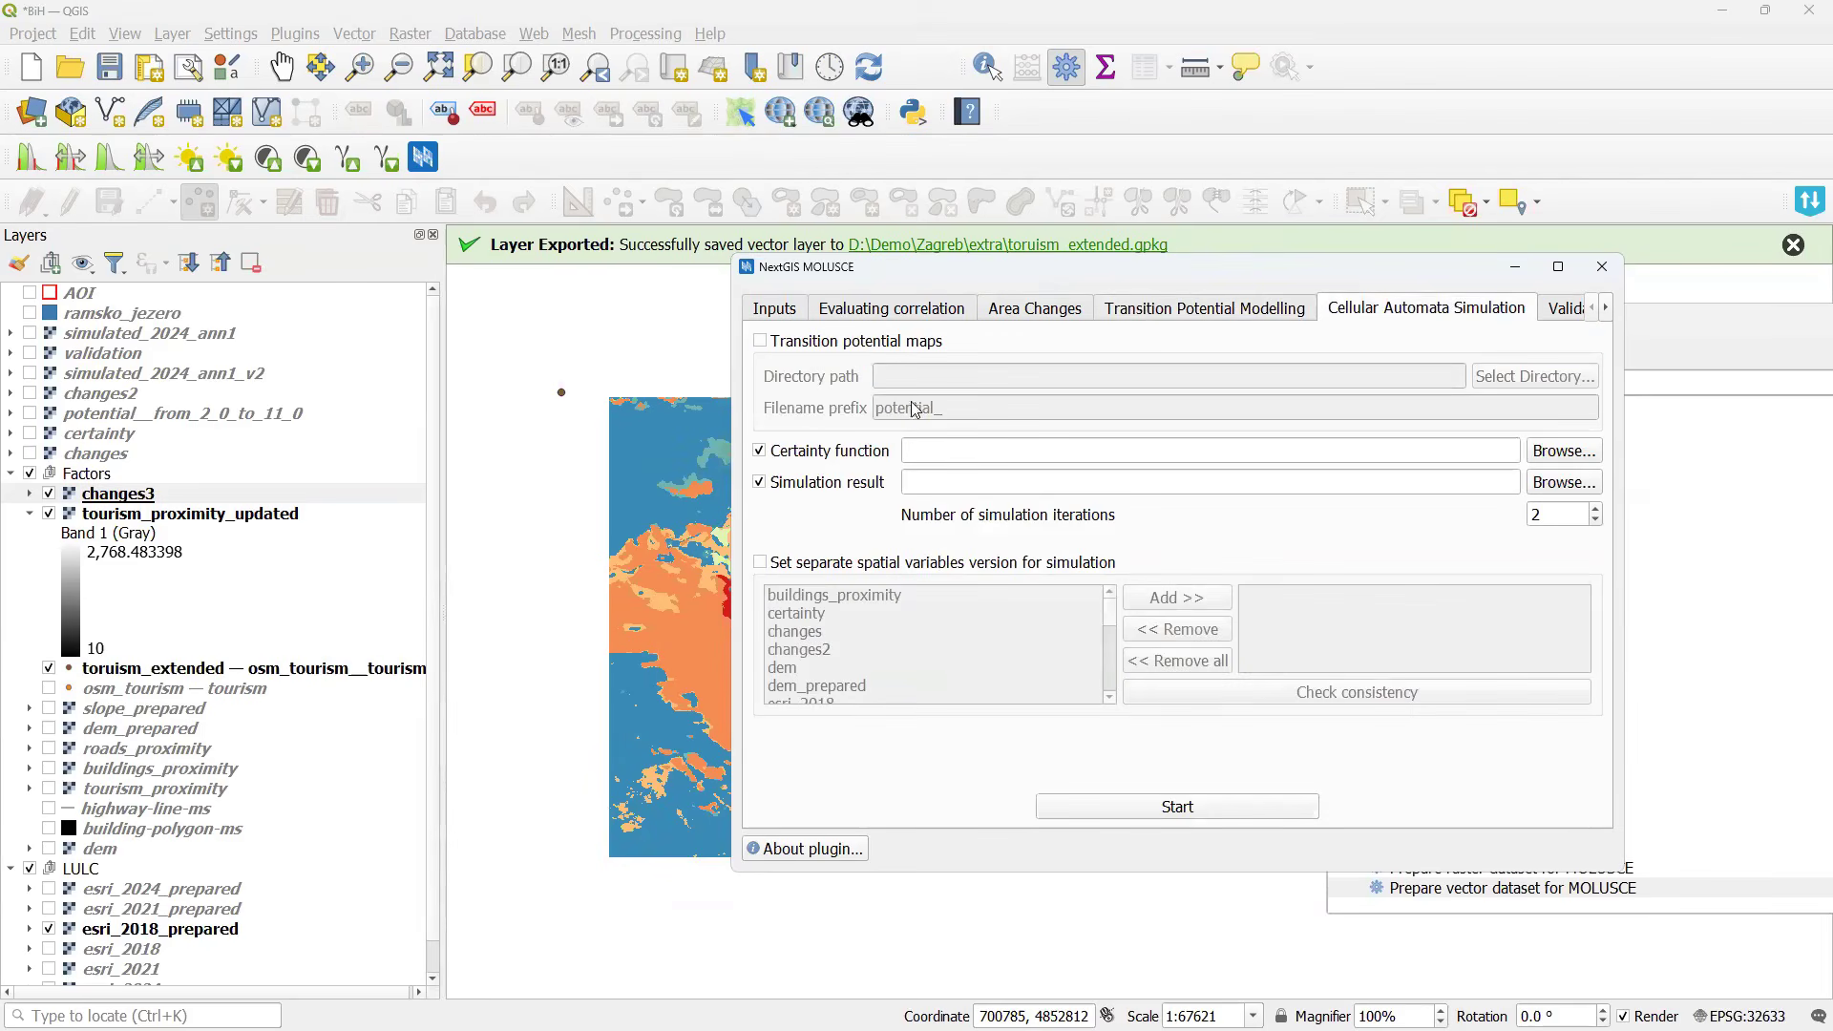
{"action": "left_click", "coordinate": [828, 465]}
{"action": "left_click", "coordinate": [1549, 484]}
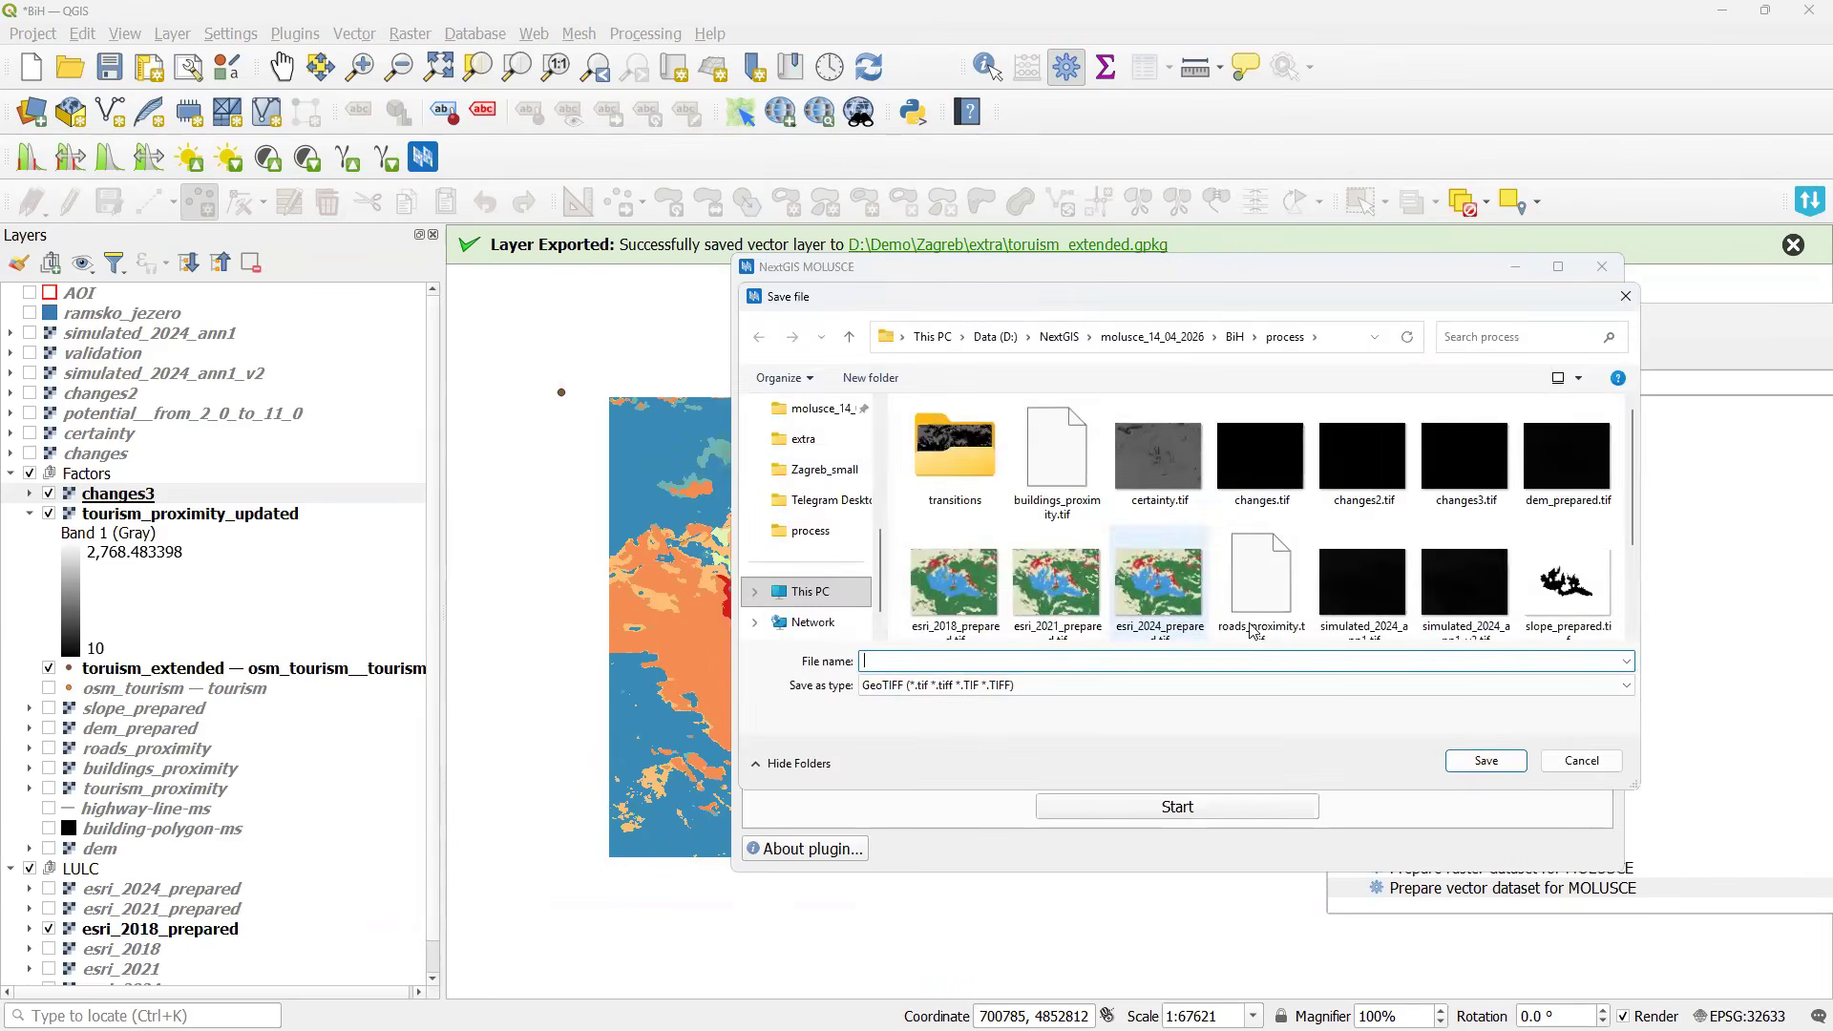
{"action": "scroll", "coordinate": [1270, 573], "scroll_direction": "down", "scroll_amount": 2}
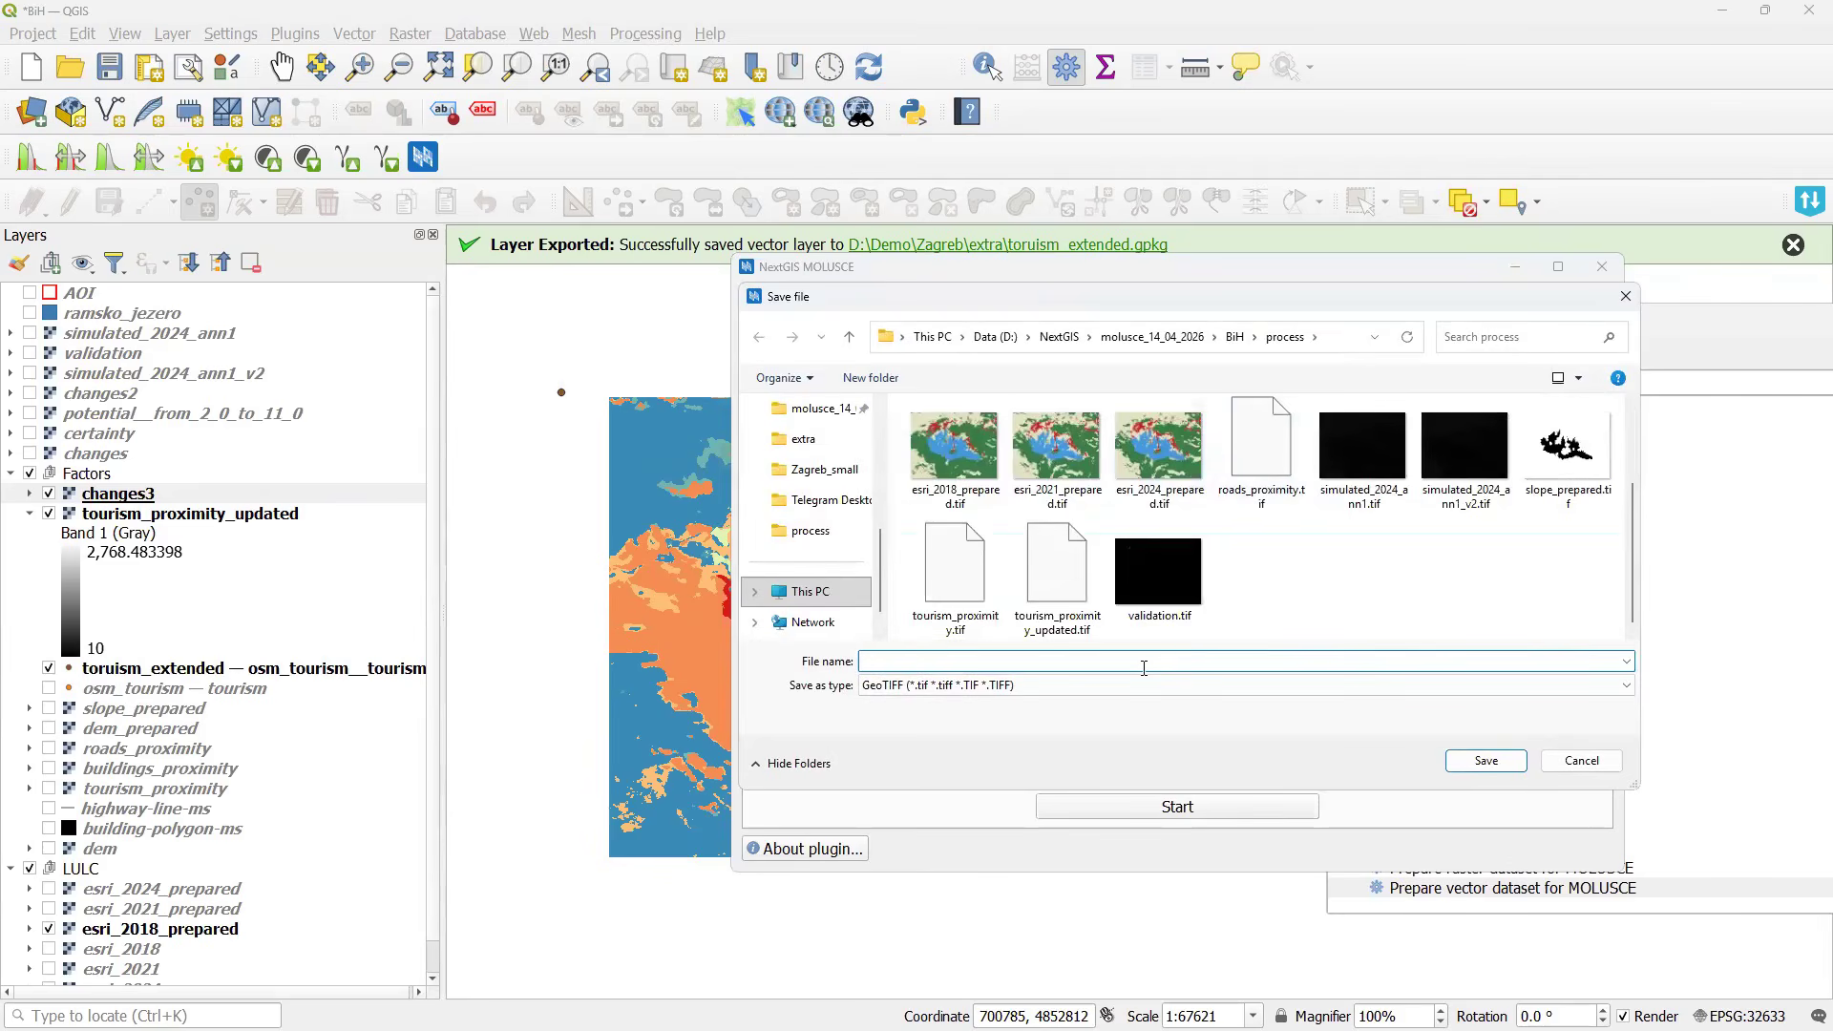
{"action": "type", "text": "simulate"}
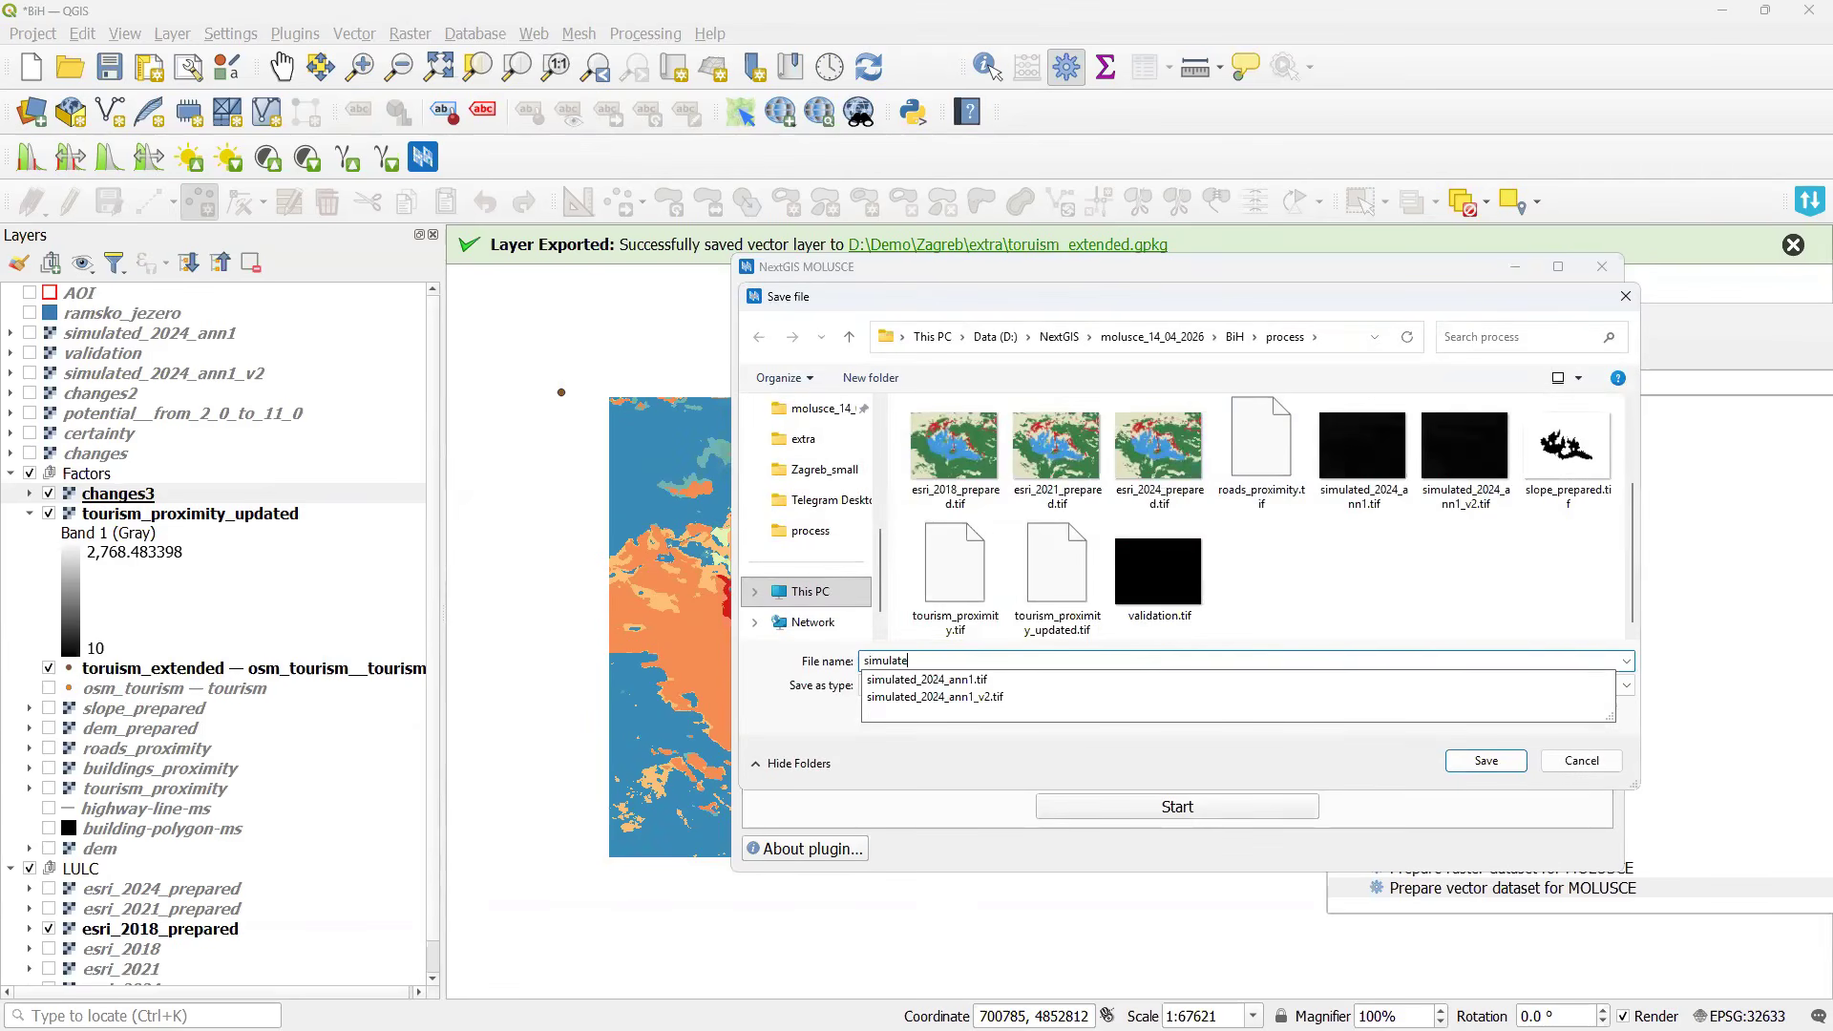
{"action": "key", "text": "Down"}
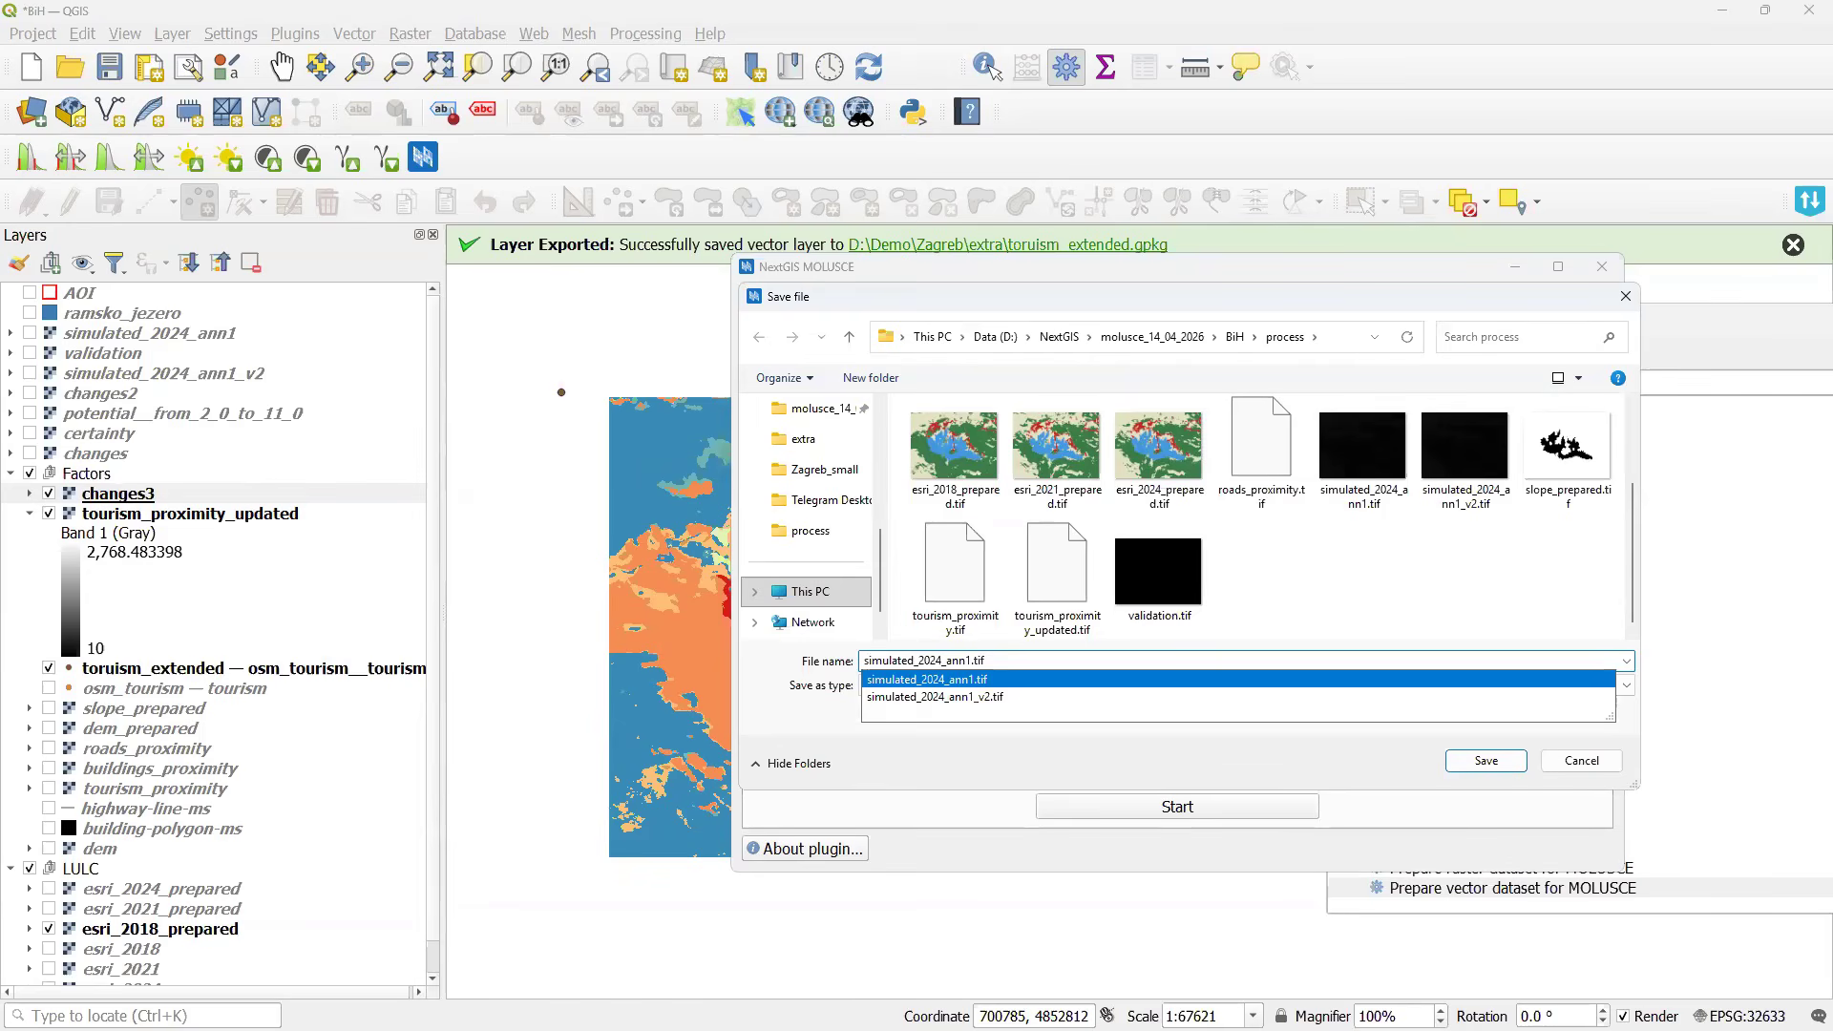
{"action": "key", "text": "Left"}
{"action": "key", "text": "Left"}
{"action": "key", "text": "Left"}
{"action": "key", "text": "Left"}
{"action": "type", "text": "_upod"}
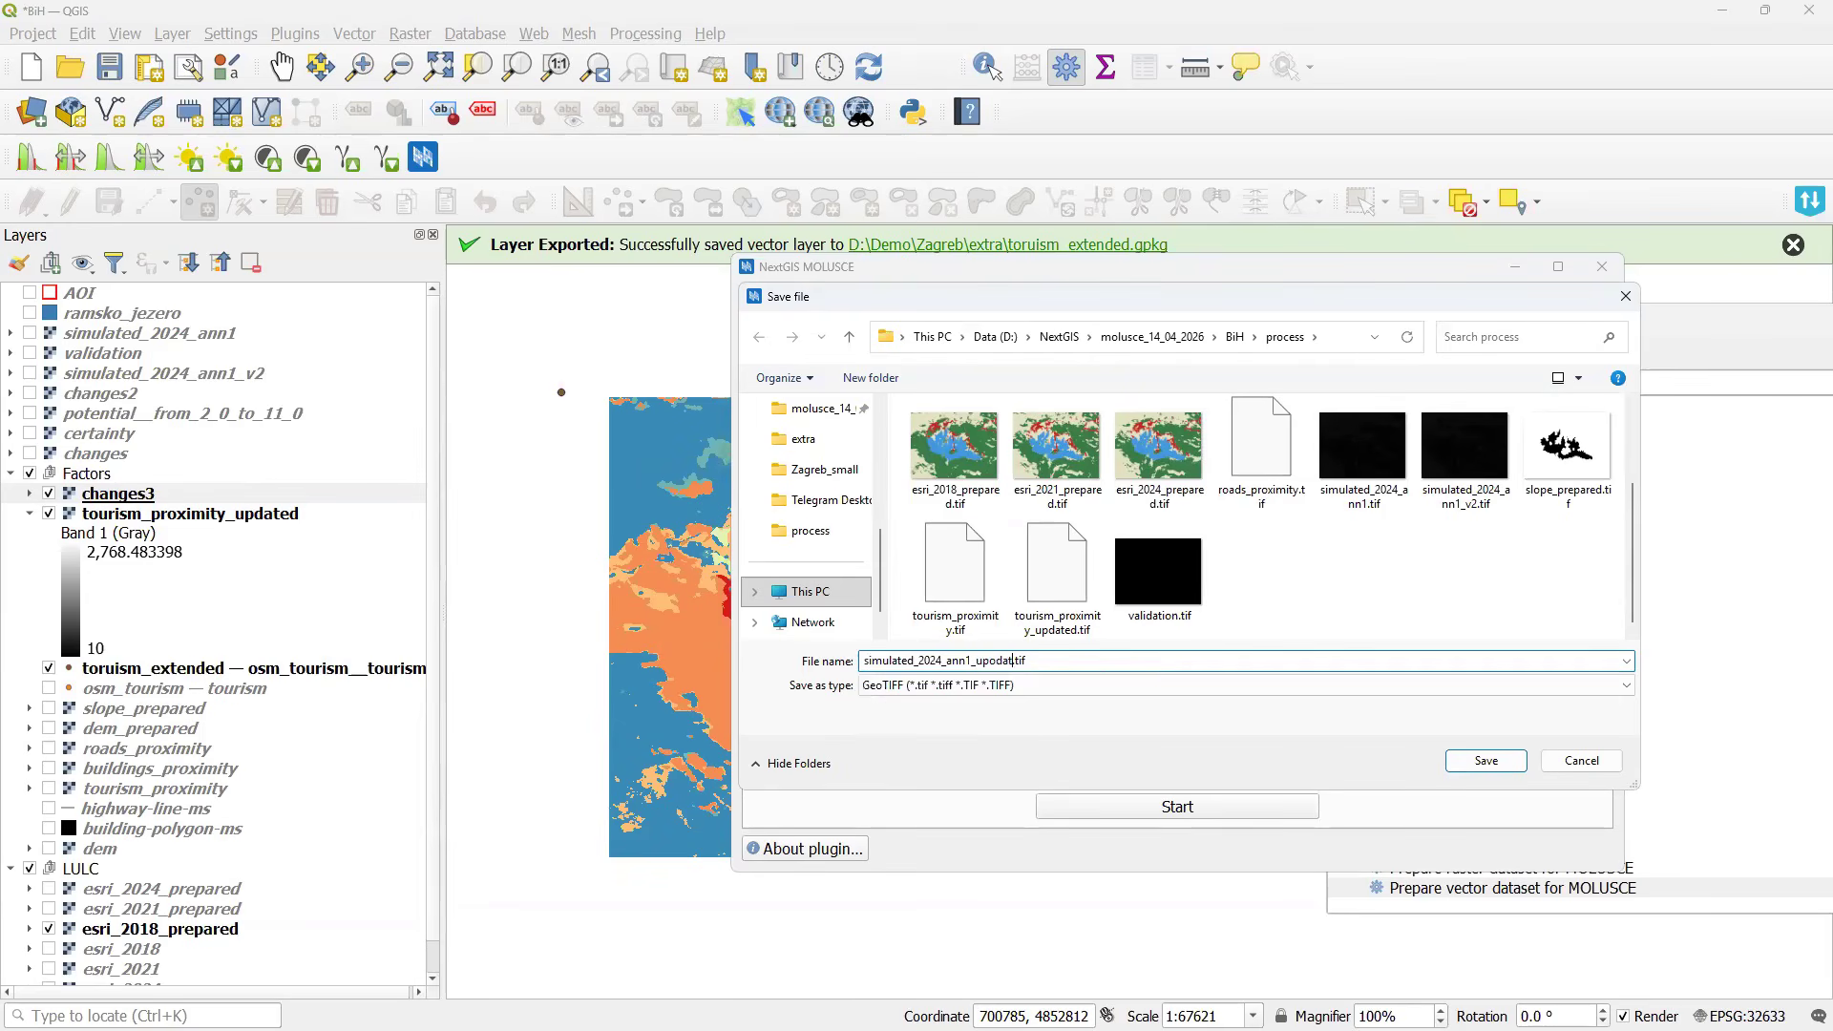
{"action": "key", "text": "BackSpace"}
{"action": "key", "text": "BackSpace"}
{"action": "key", "text": "BackSpace"}
{"action": "key", "text": "BackSpace"}
{"action": "type", "text": "dated_tourism"}
{"action": "key", "text": "Return"}
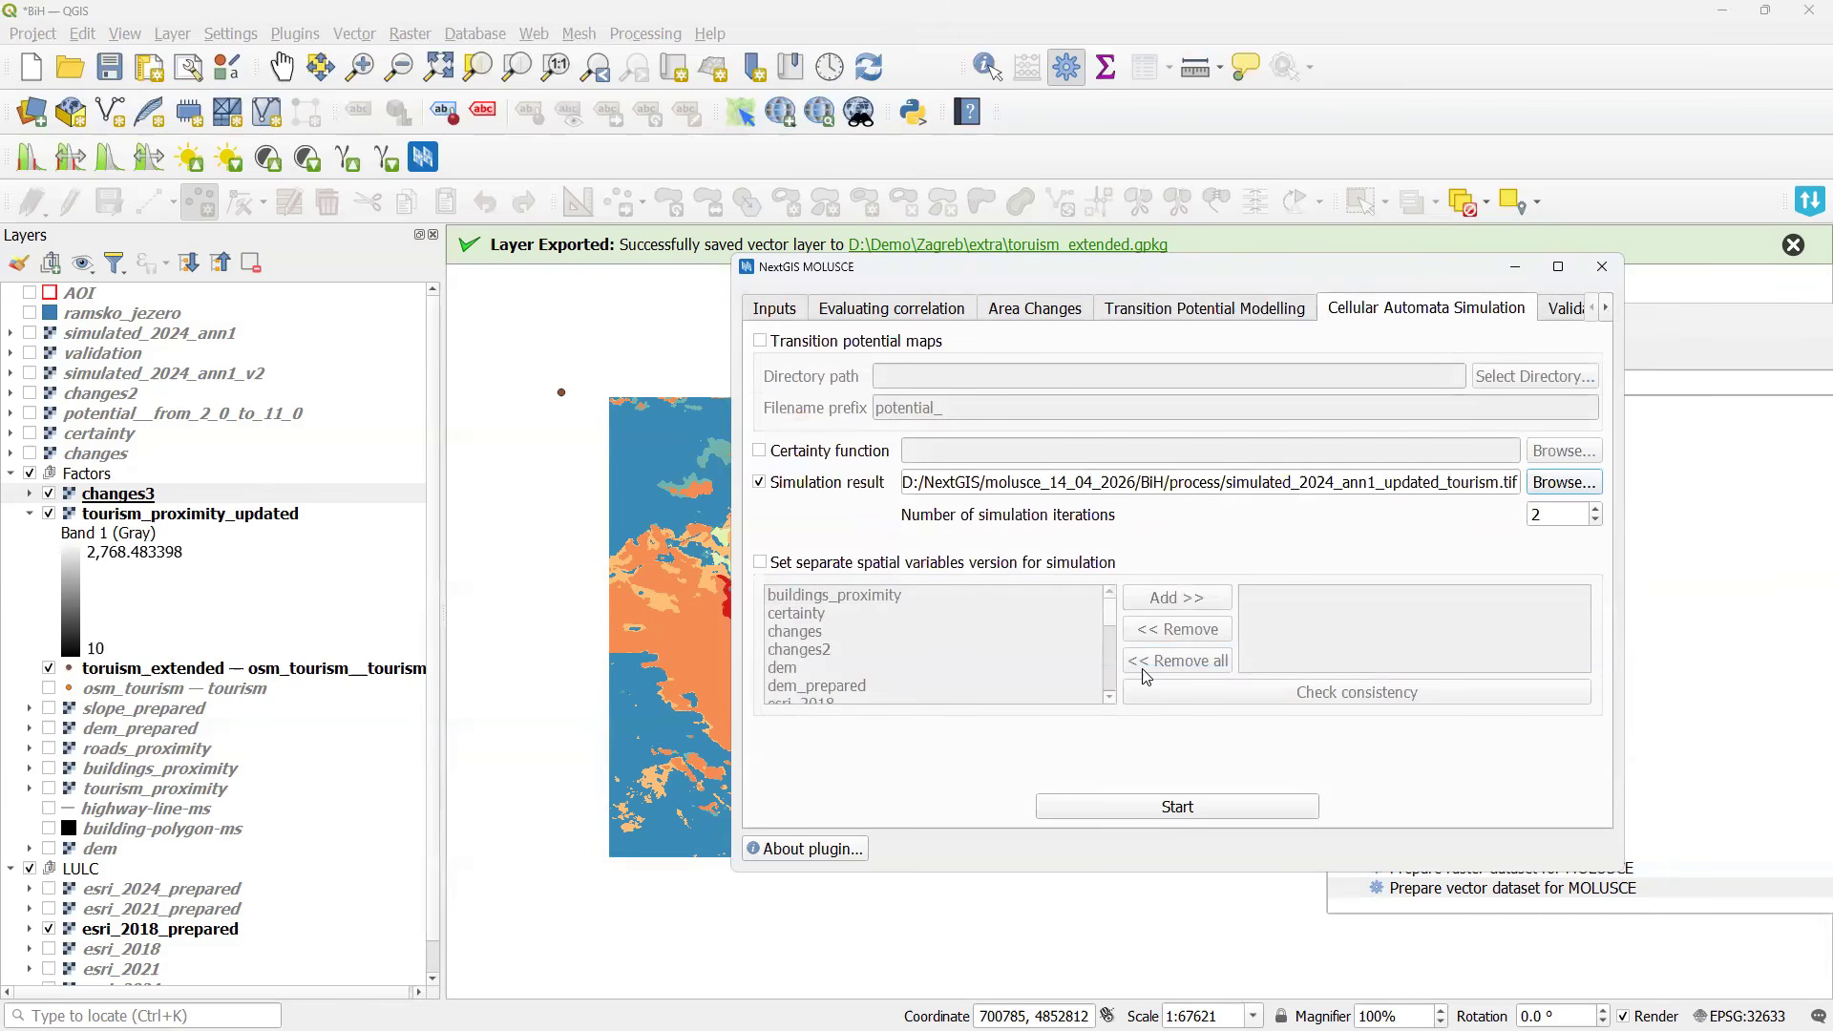
Enable a separate spatial variables version for the simulation and add buildings_proximity as its first variable, following the order of the training inputs.
{"action": "left_click", "coordinate": [800, 566]}
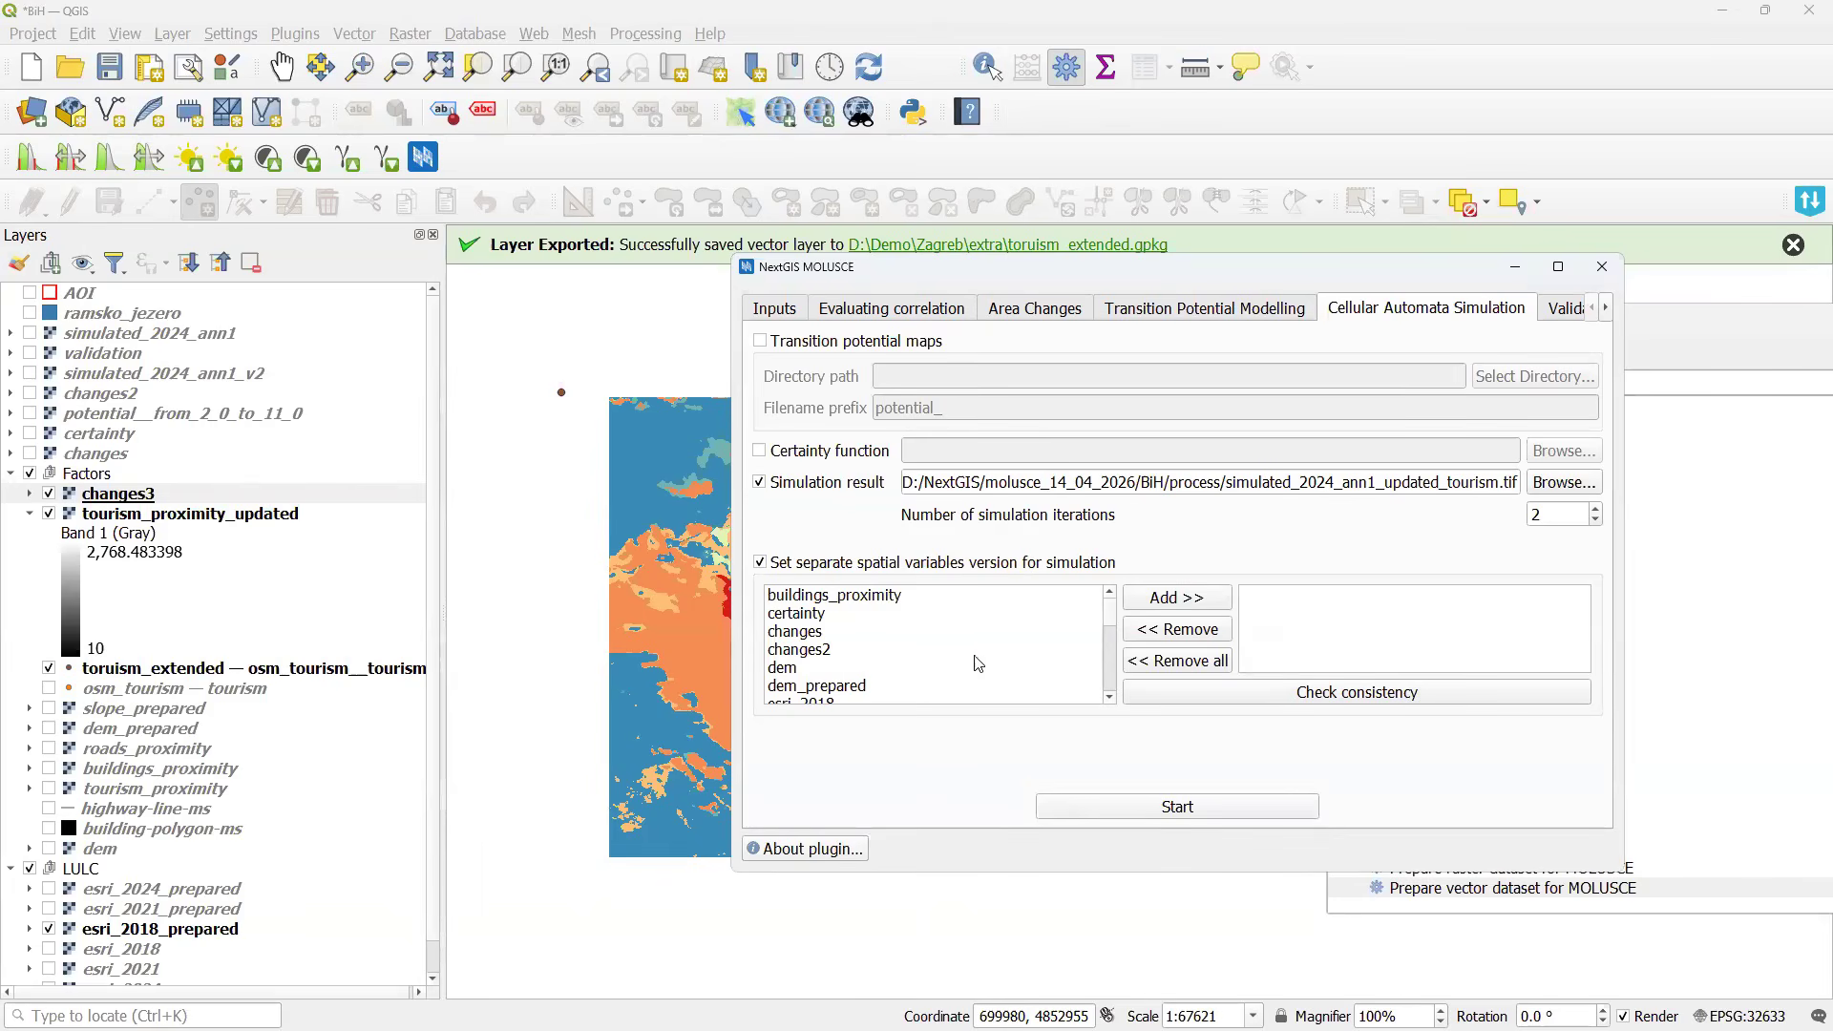
{"action": "scroll", "coordinate": [926, 668], "scroll_direction": "down", "scroll_amount": 4}
{"action": "scroll", "coordinate": [923, 678], "scroll_direction": "up", "scroll_amount": 4}
{"action": "left_click_drag", "start_coordinate": [1136, 870], "coordinate": [1136, 984]}
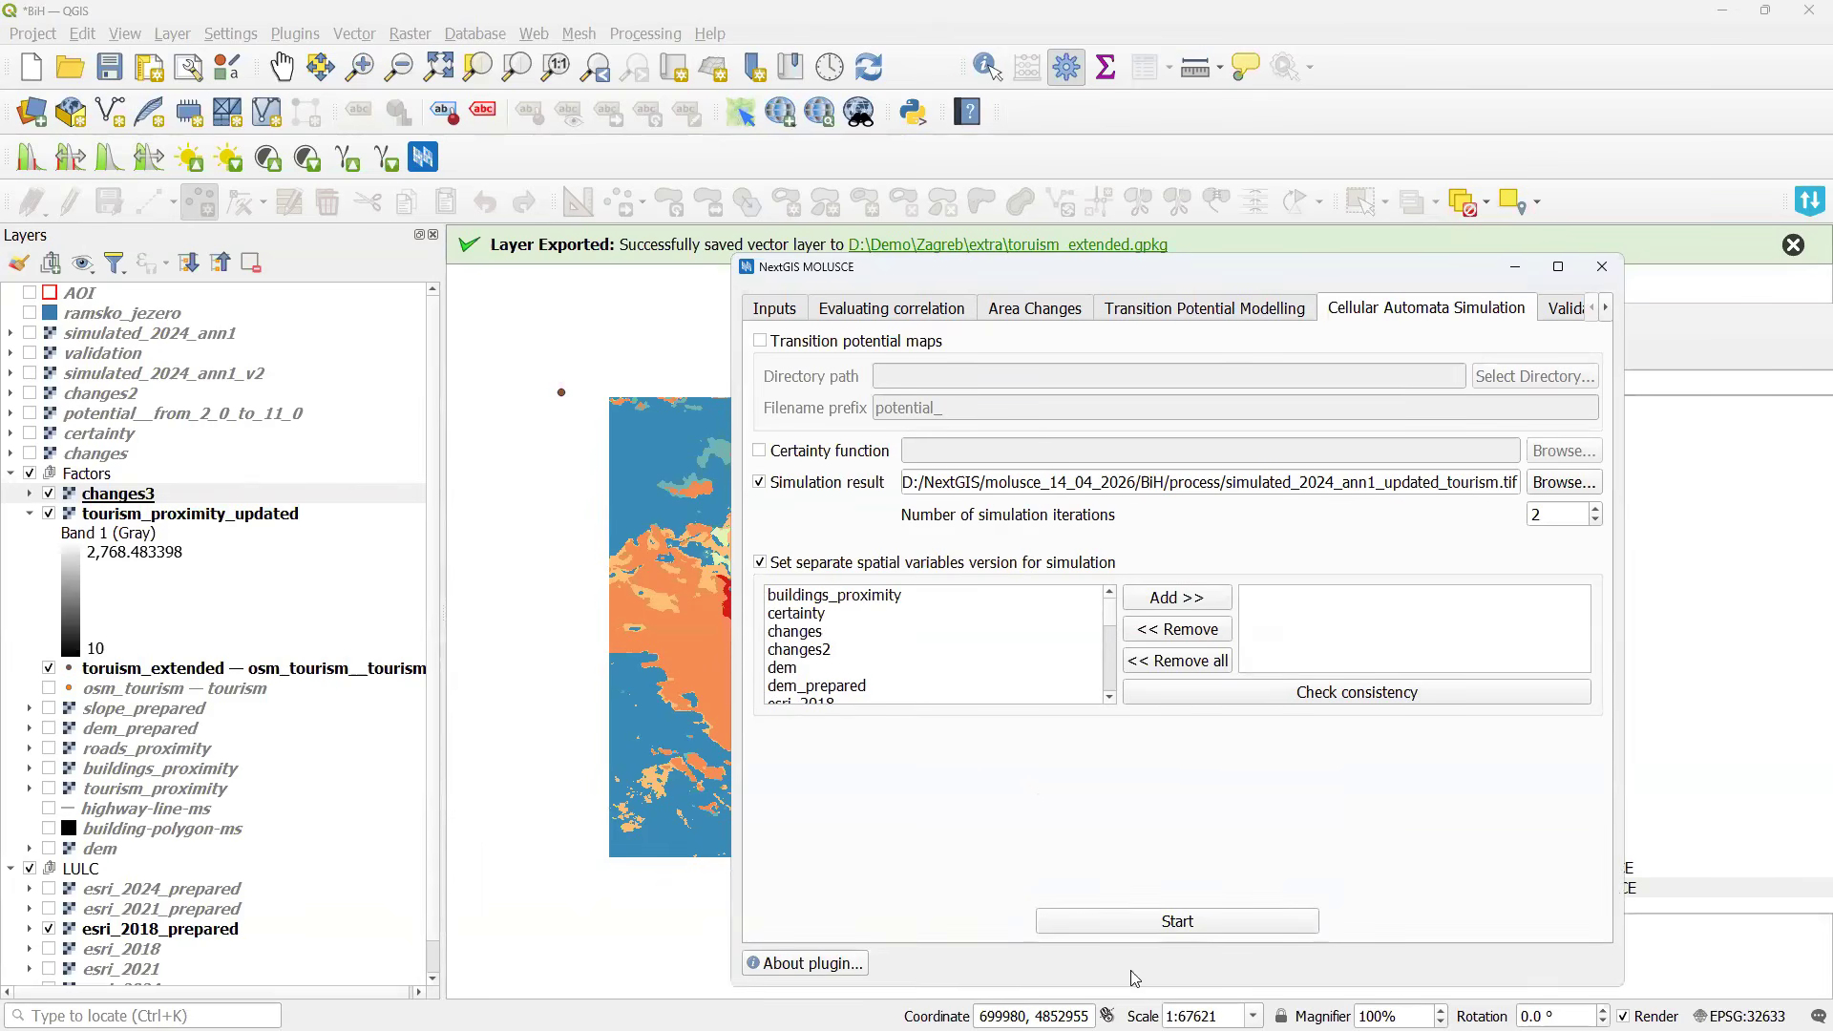
{"action": "left_click", "coordinate": [775, 310]}
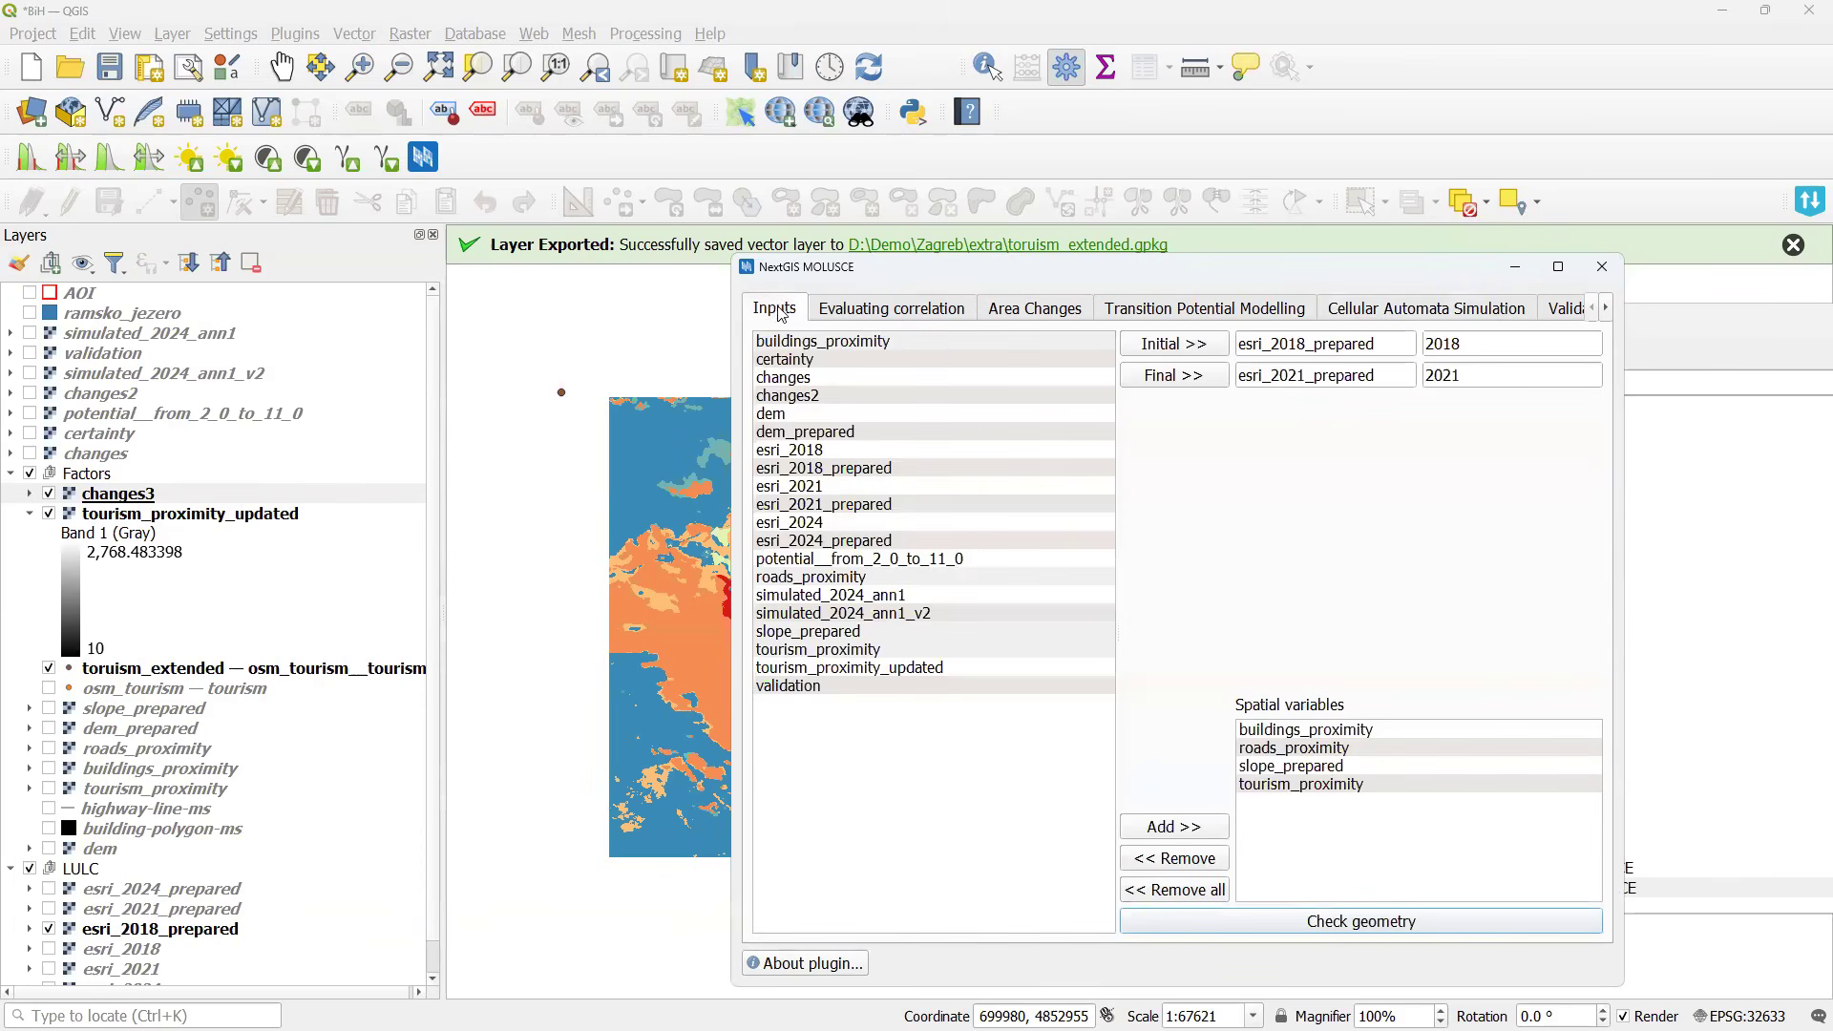
{"action": "left_click", "coordinate": [1308, 729]}
{"action": "left_click", "coordinate": [1429, 315]}
{"action": "left_click", "coordinate": [1557, 310]}
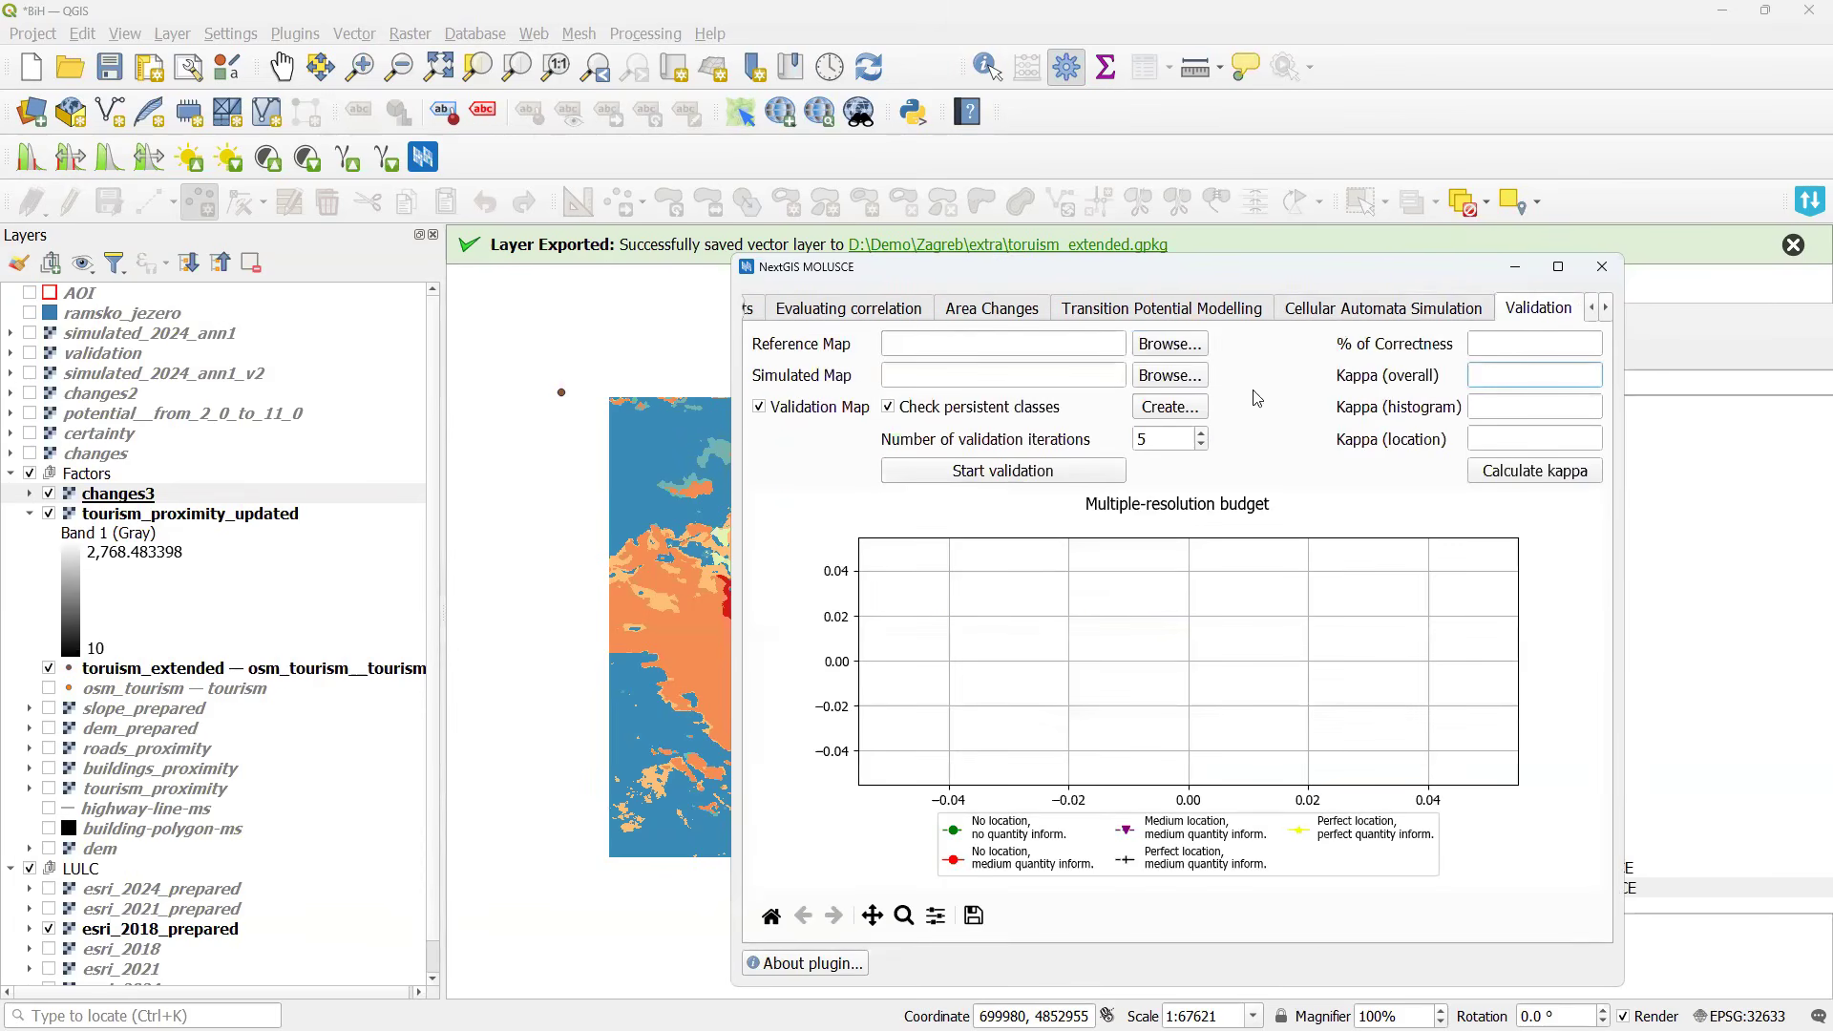
{"action": "left_click", "coordinate": [1368, 315]}
{"action": "left_click", "coordinate": [827, 596]}
{"action": "left_click", "coordinate": [1176, 597]}
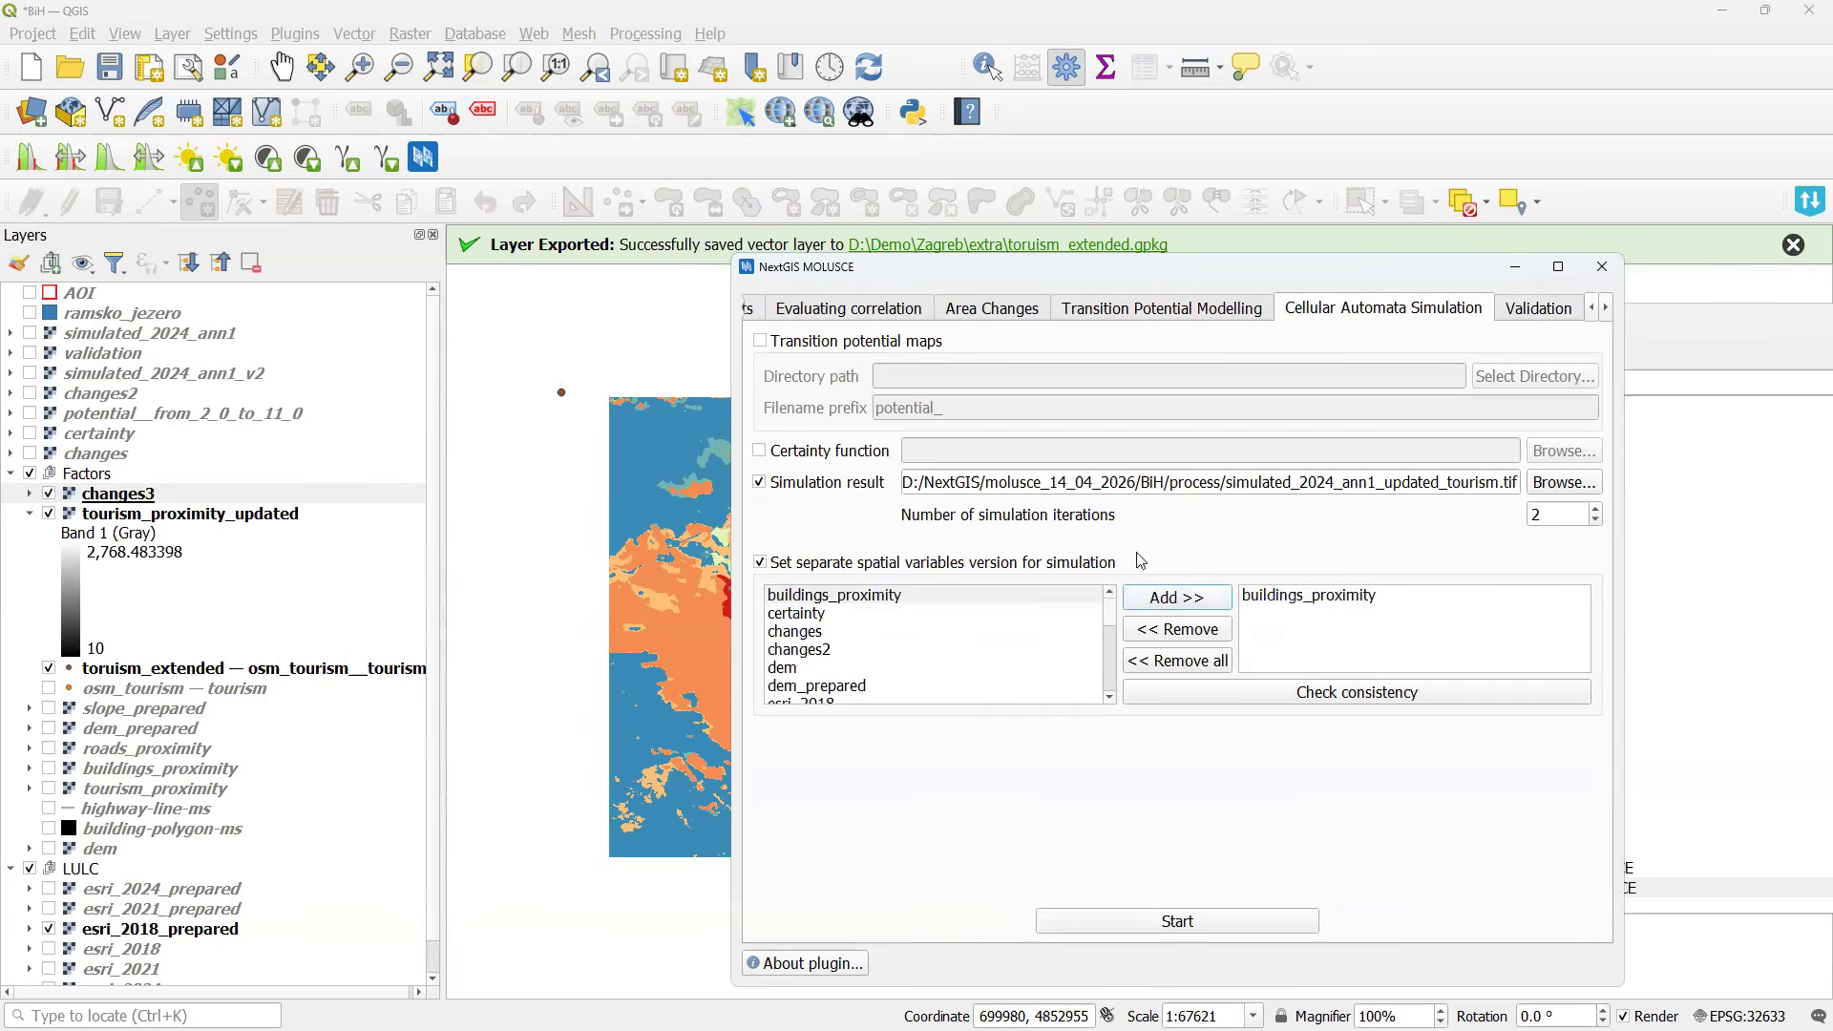
Add roads_proximity and slope_prepared to the simulation's spatial variables in the same order as the training inputs.
{"action": "scroll", "coordinate": [945, 657], "scroll_direction": "down", "scroll_amount": 3}
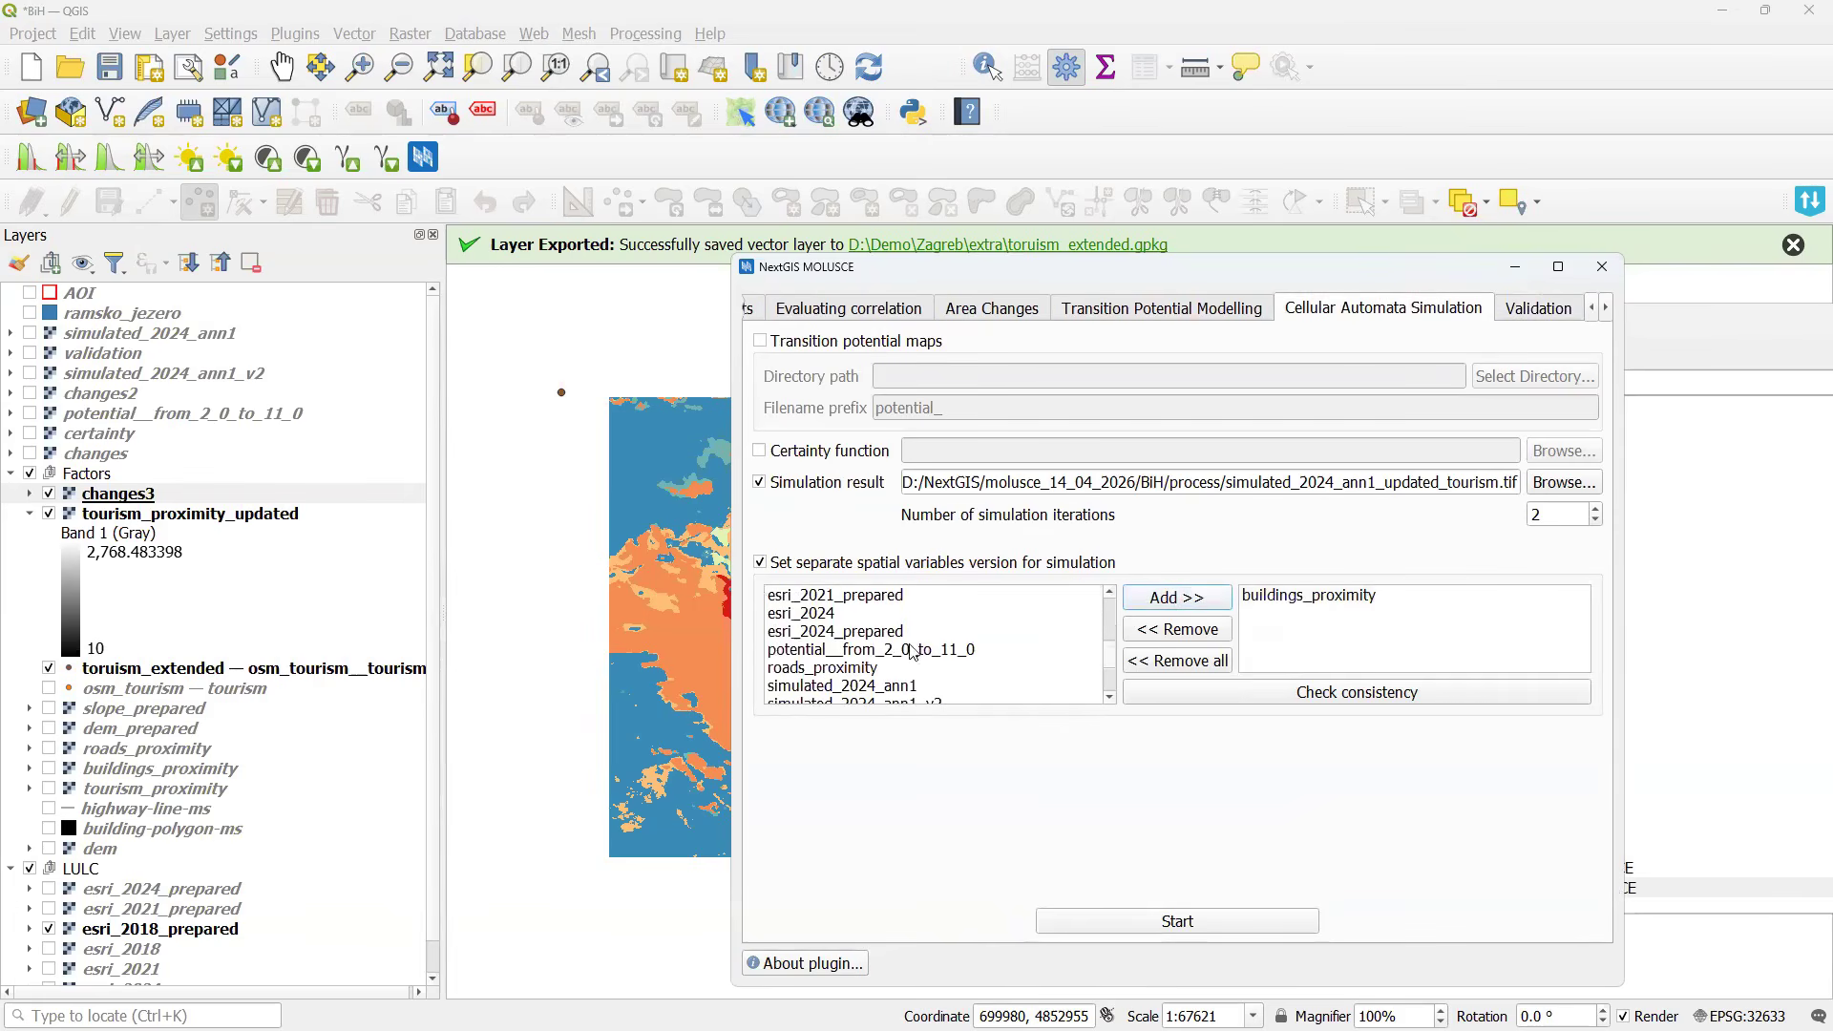
{"action": "left_click", "coordinate": [760, 309]}
{"action": "left_click", "coordinate": [1375, 748]}
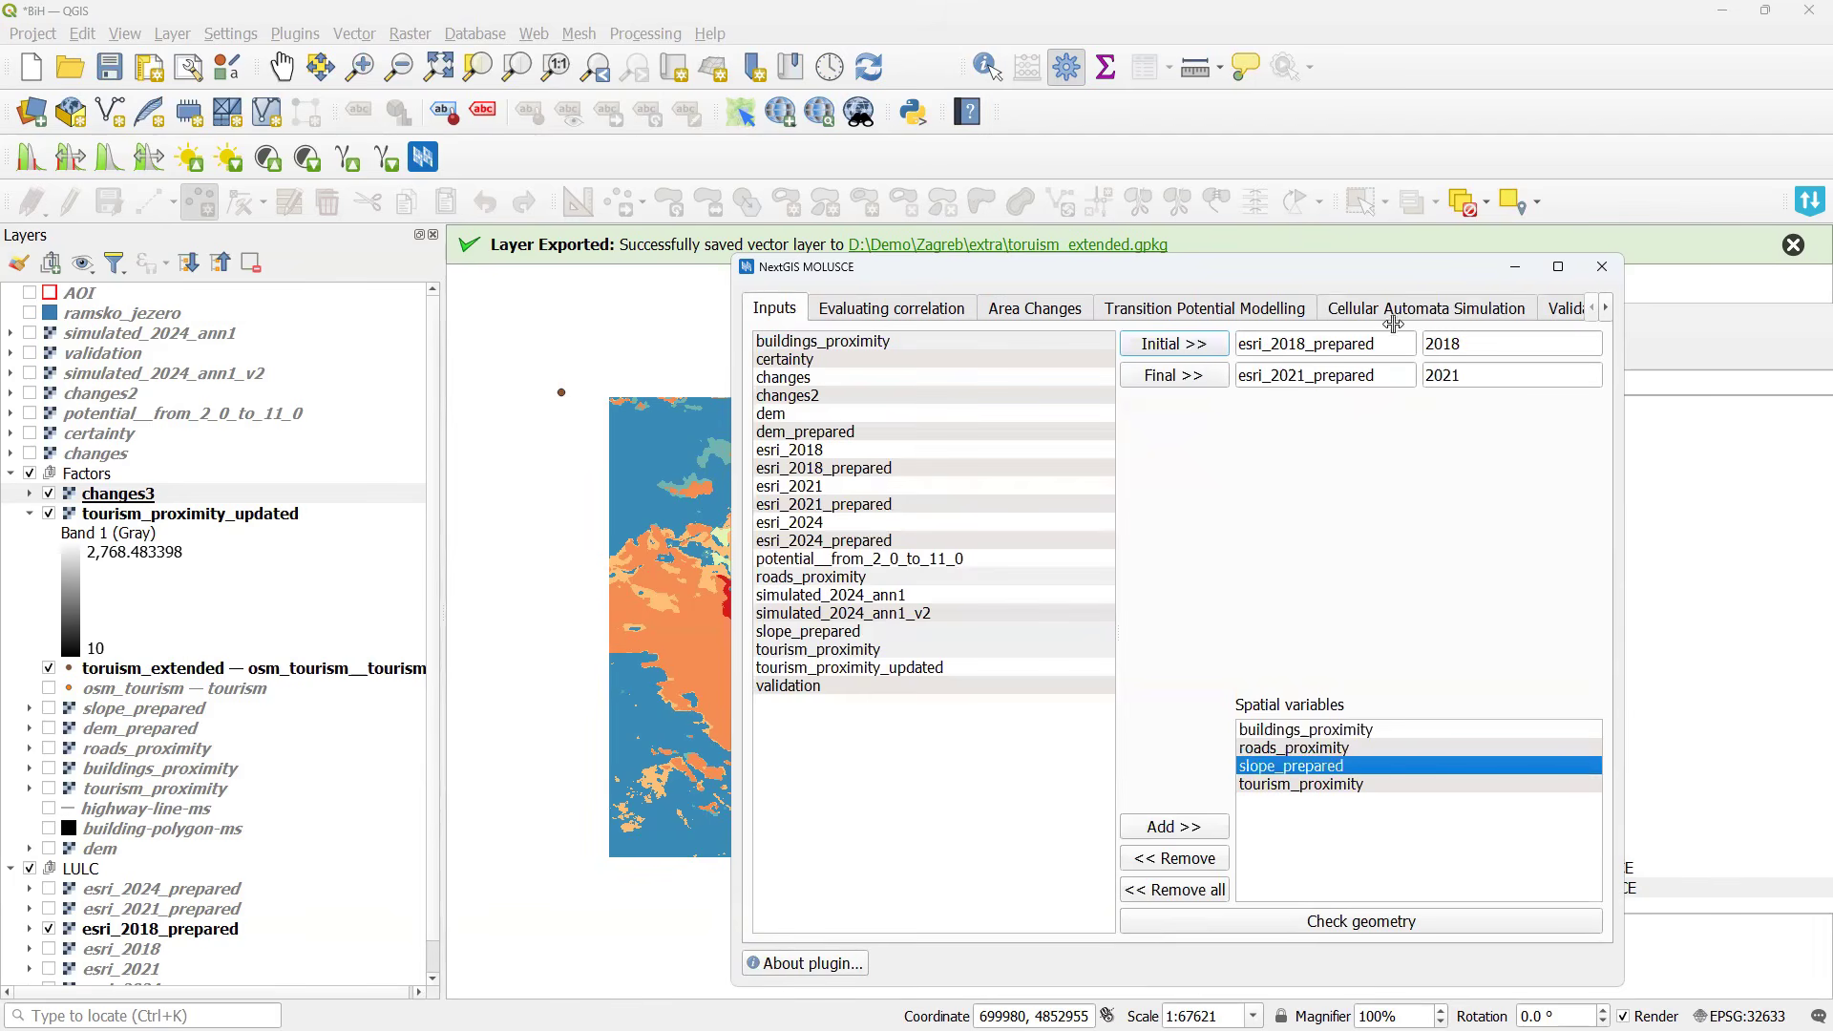
{"action": "left_click", "coordinate": [1394, 309]}
{"action": "scroll", "coordinate": [891, 654], "scroll_direction": "down", "scroll_amount": 1}
{"action": "left_click", "coordinate": [863, 613]}
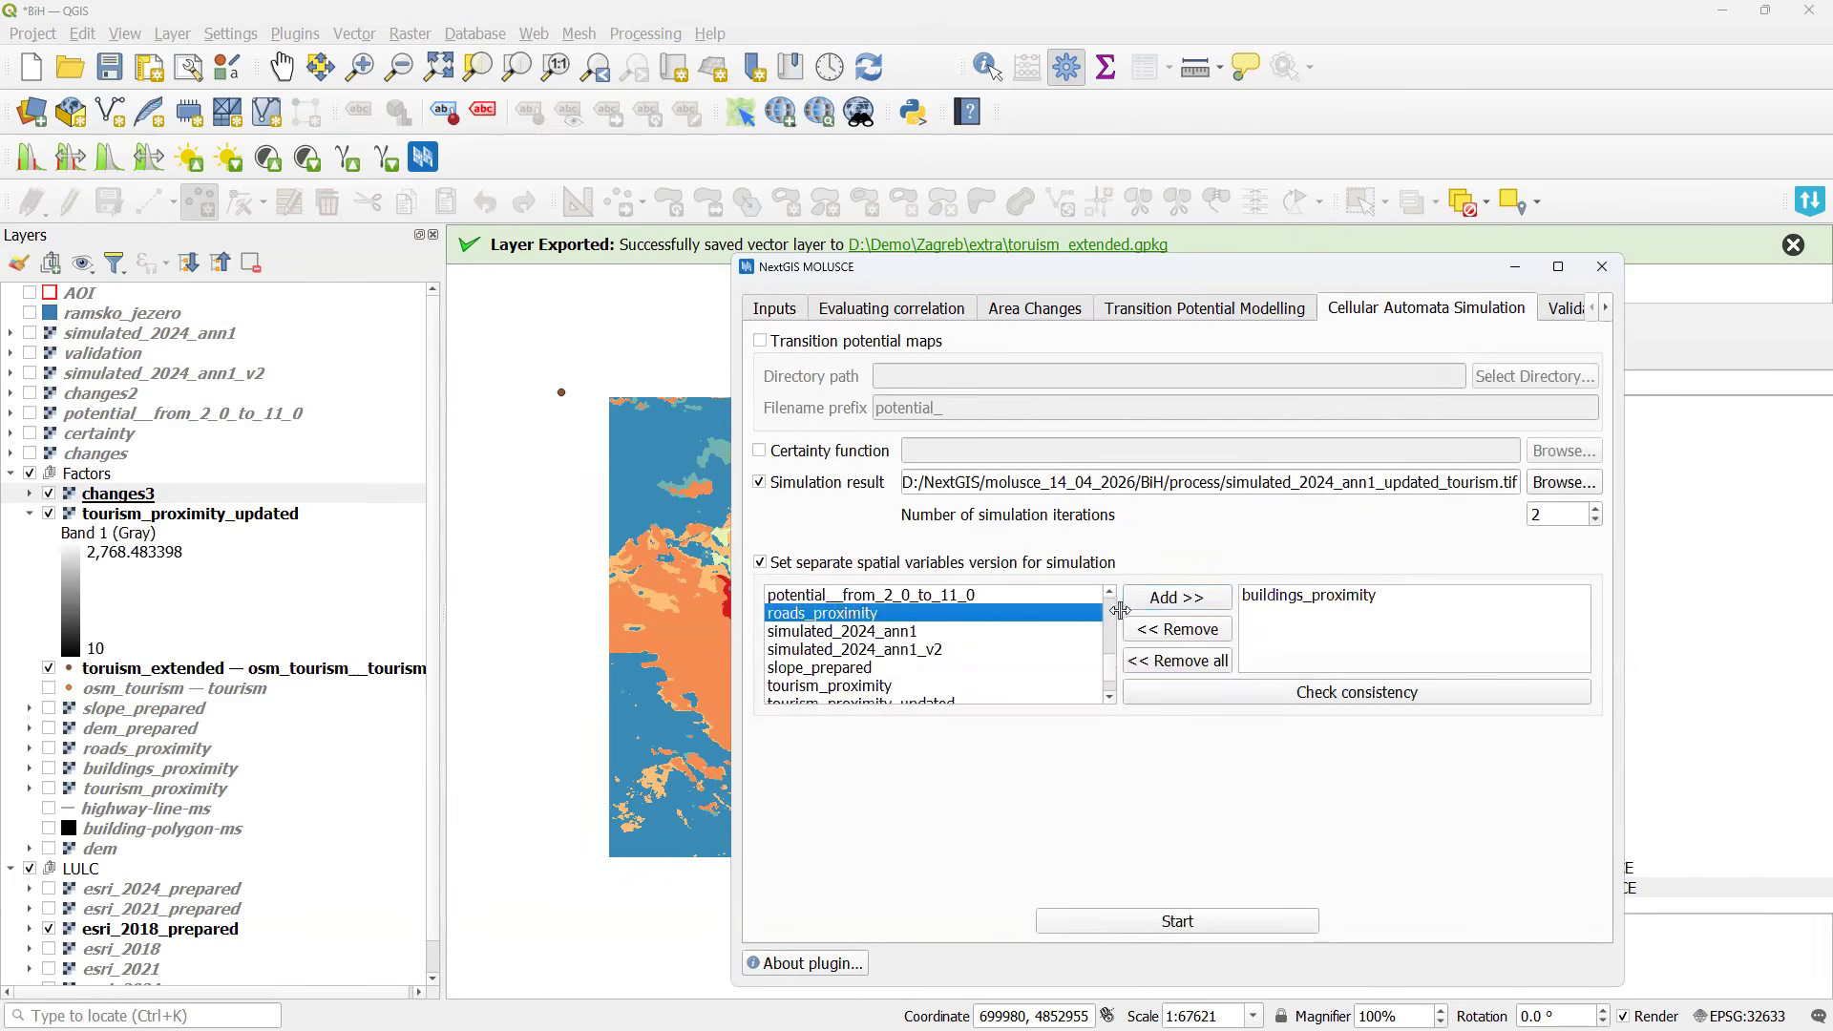
{"action": "left_click", "coordinate": [1175, 598]}
{"action": "left_click", "coordinate": [844, 665]}
{"action": "left_click", "coordinate": [1157, 599]}
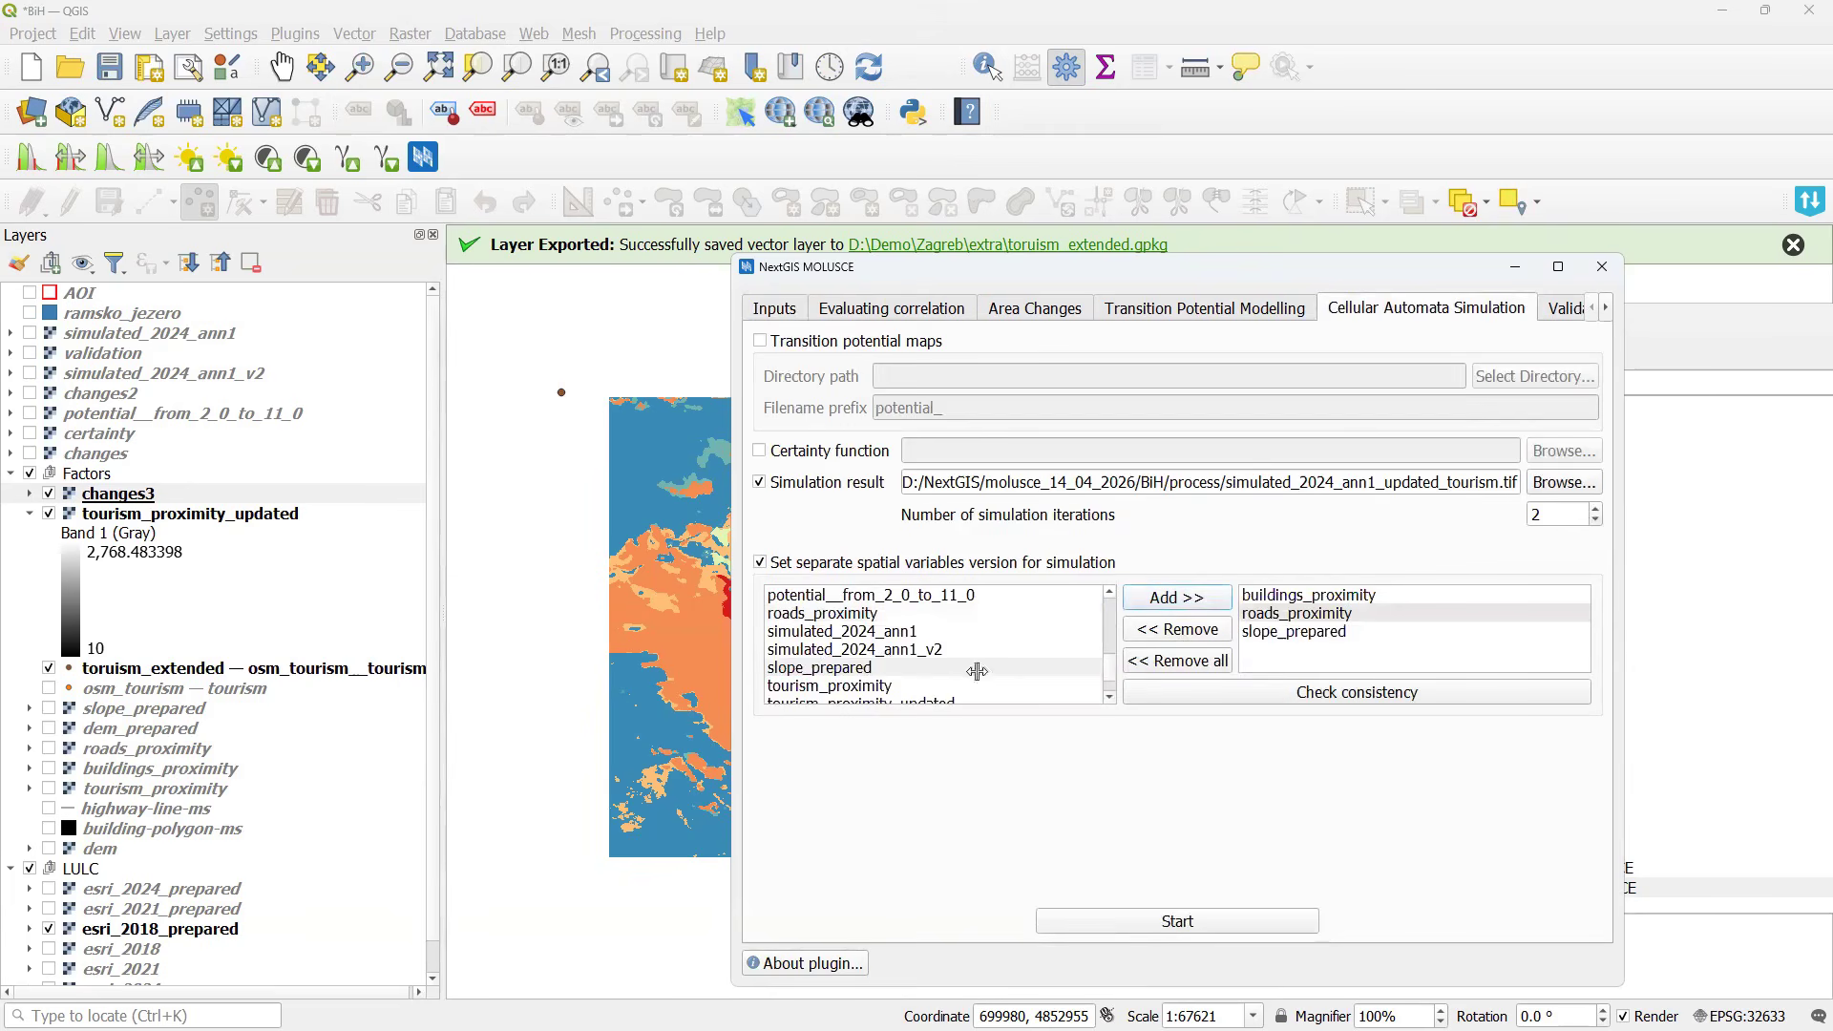
Add tourism_proximity_updated as the last simulation variable and check the consistency with the training variables.
{"action": "left_click", "coordinate": [865, 685]}
{"action": "scroll", "coordinate": [865, 685], "scroll_direction": "down", "scroll_amount": 1}
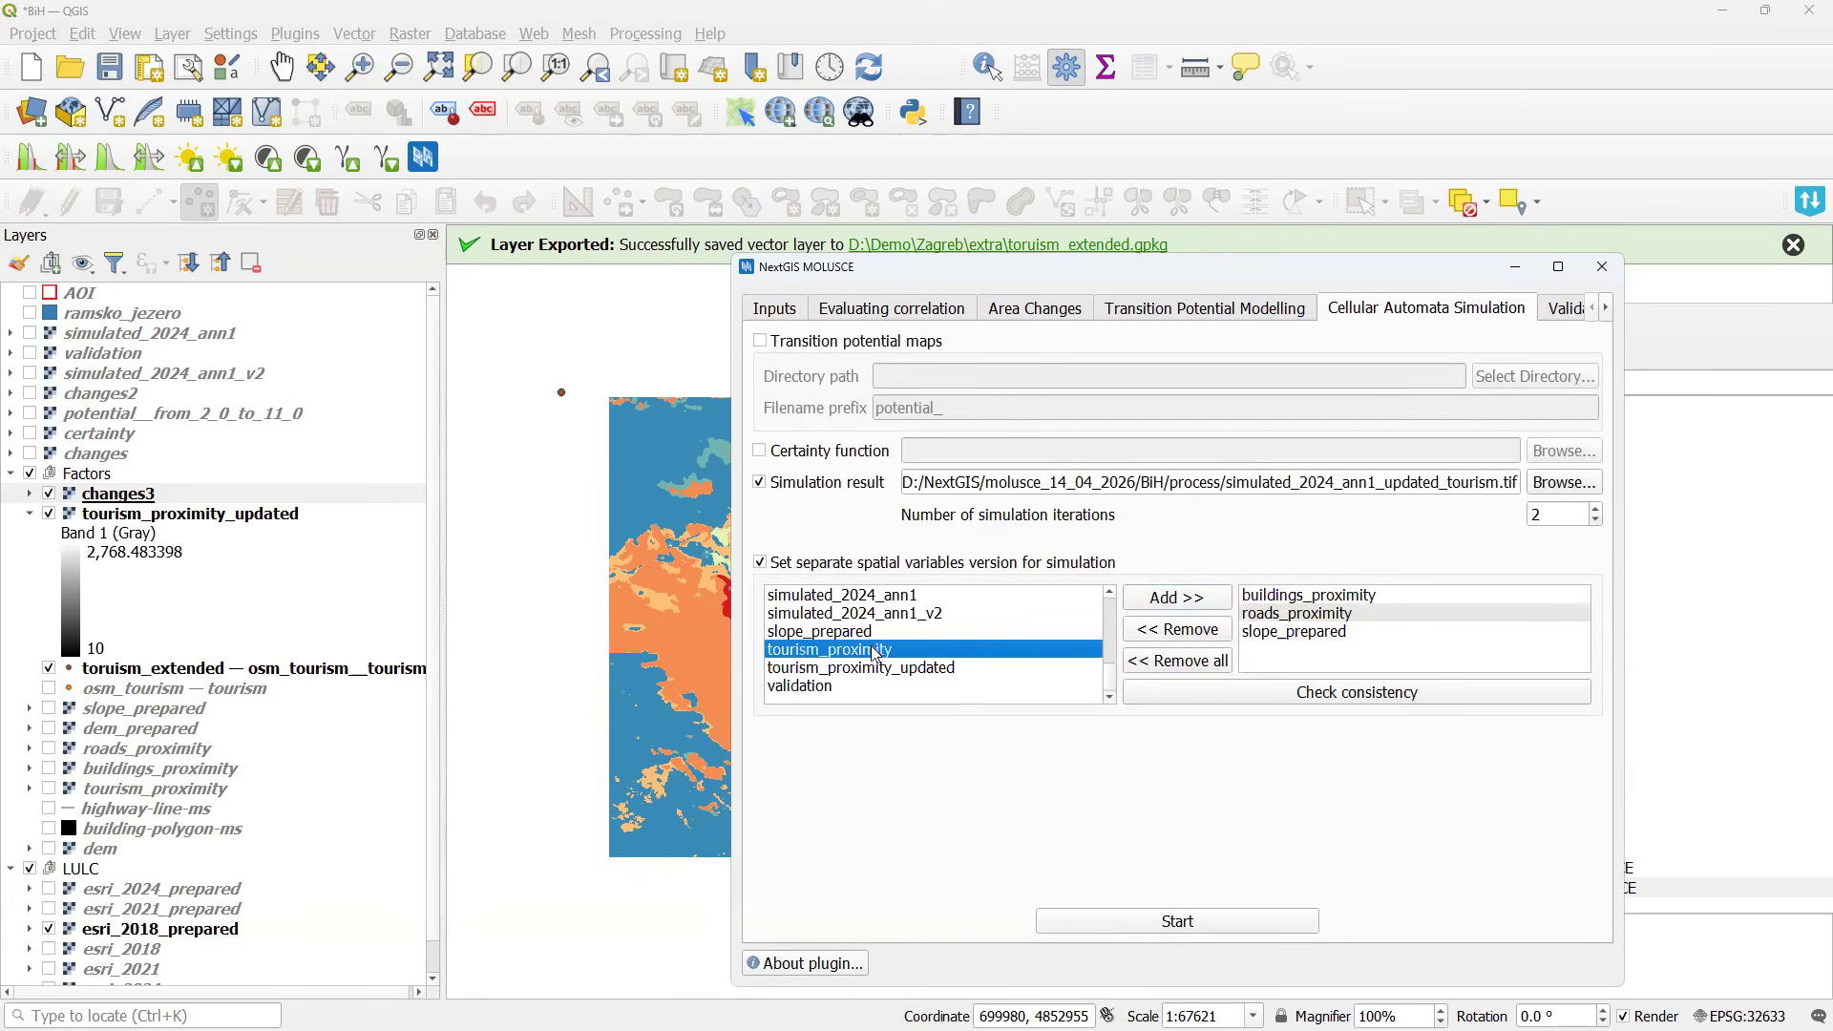
{"action": "left_click", "coordinate": [840, 670]}
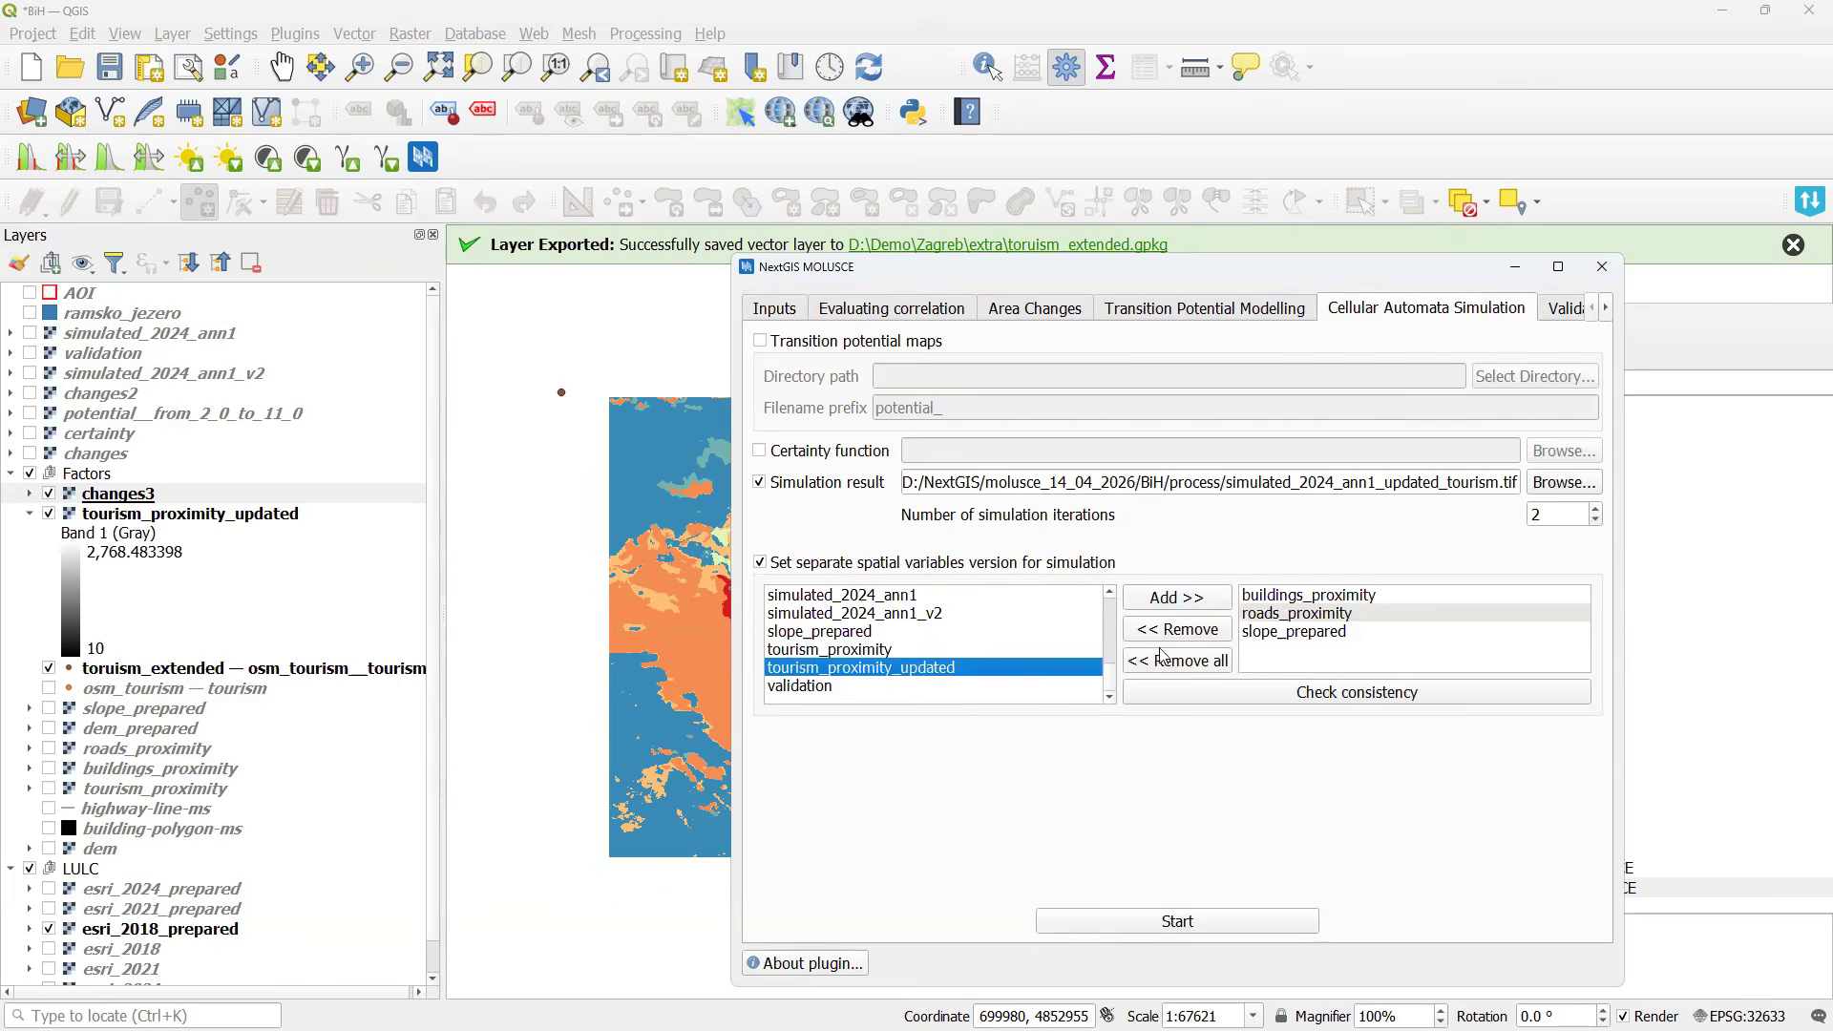
{"action": "left_click", "coordinate": [1167, 611]}
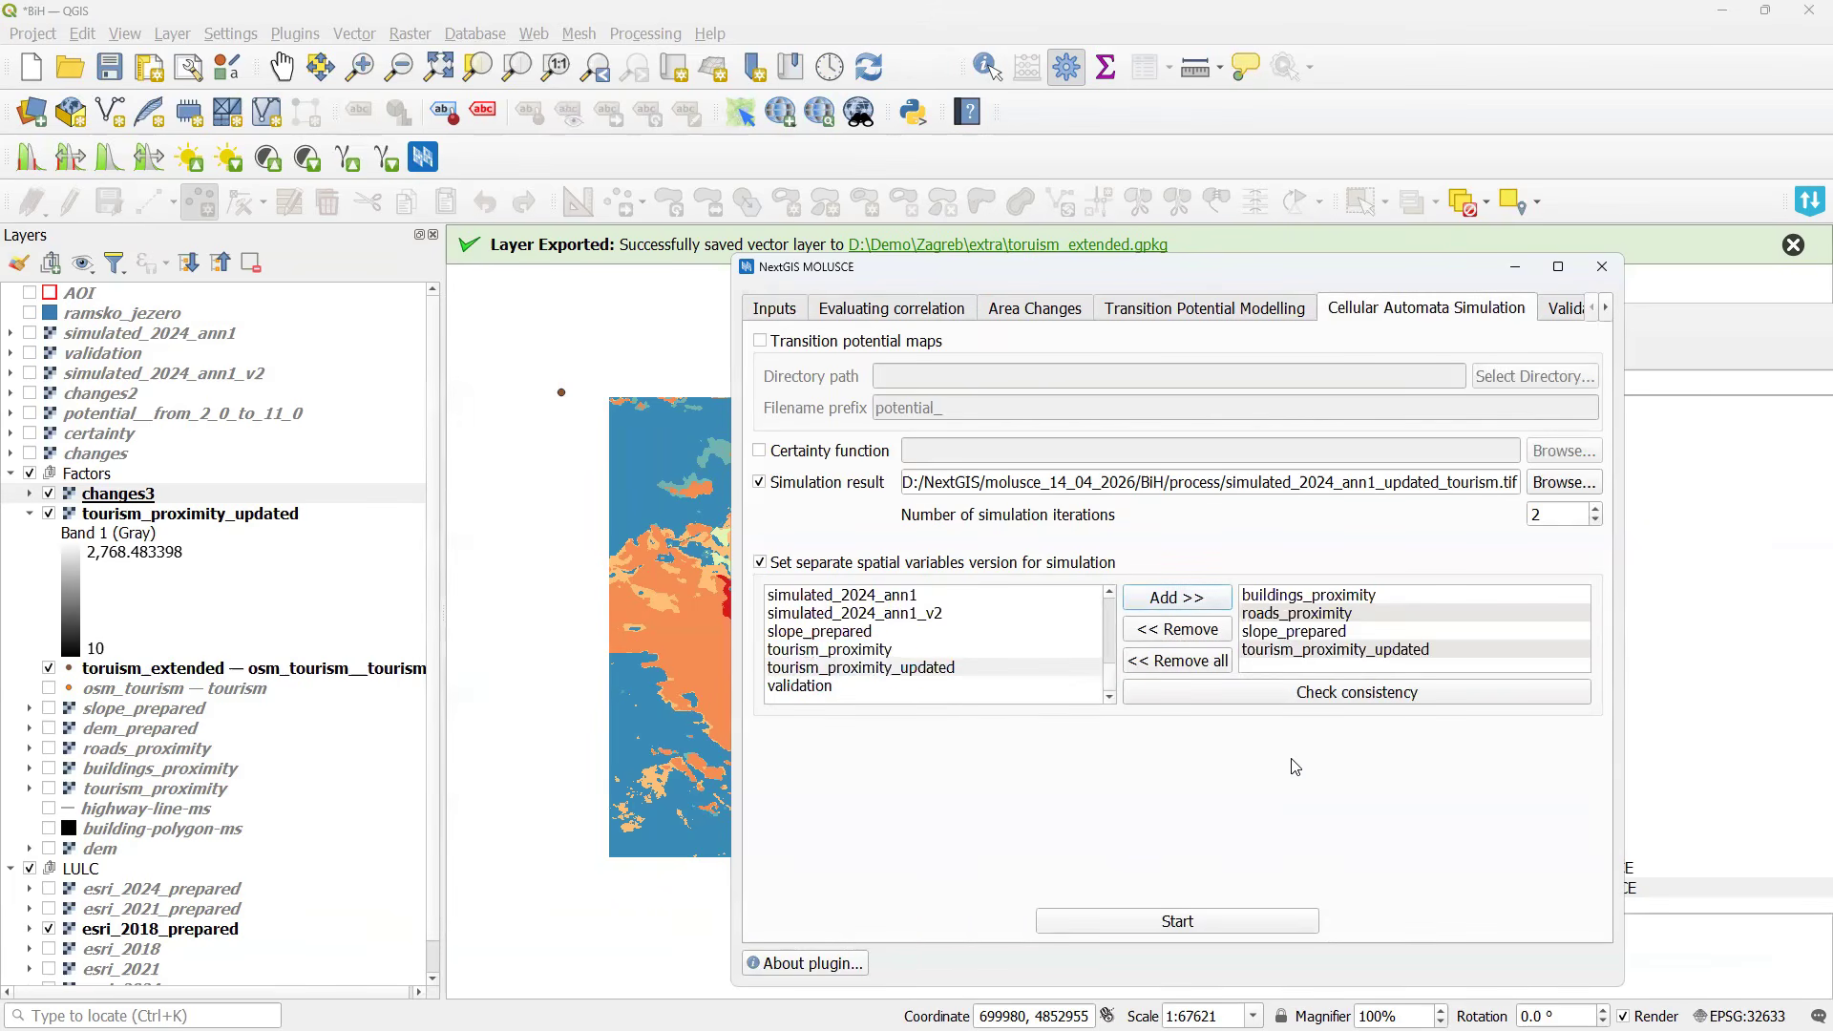
{"action": "left_click", "coordinate": [1358, 695]}
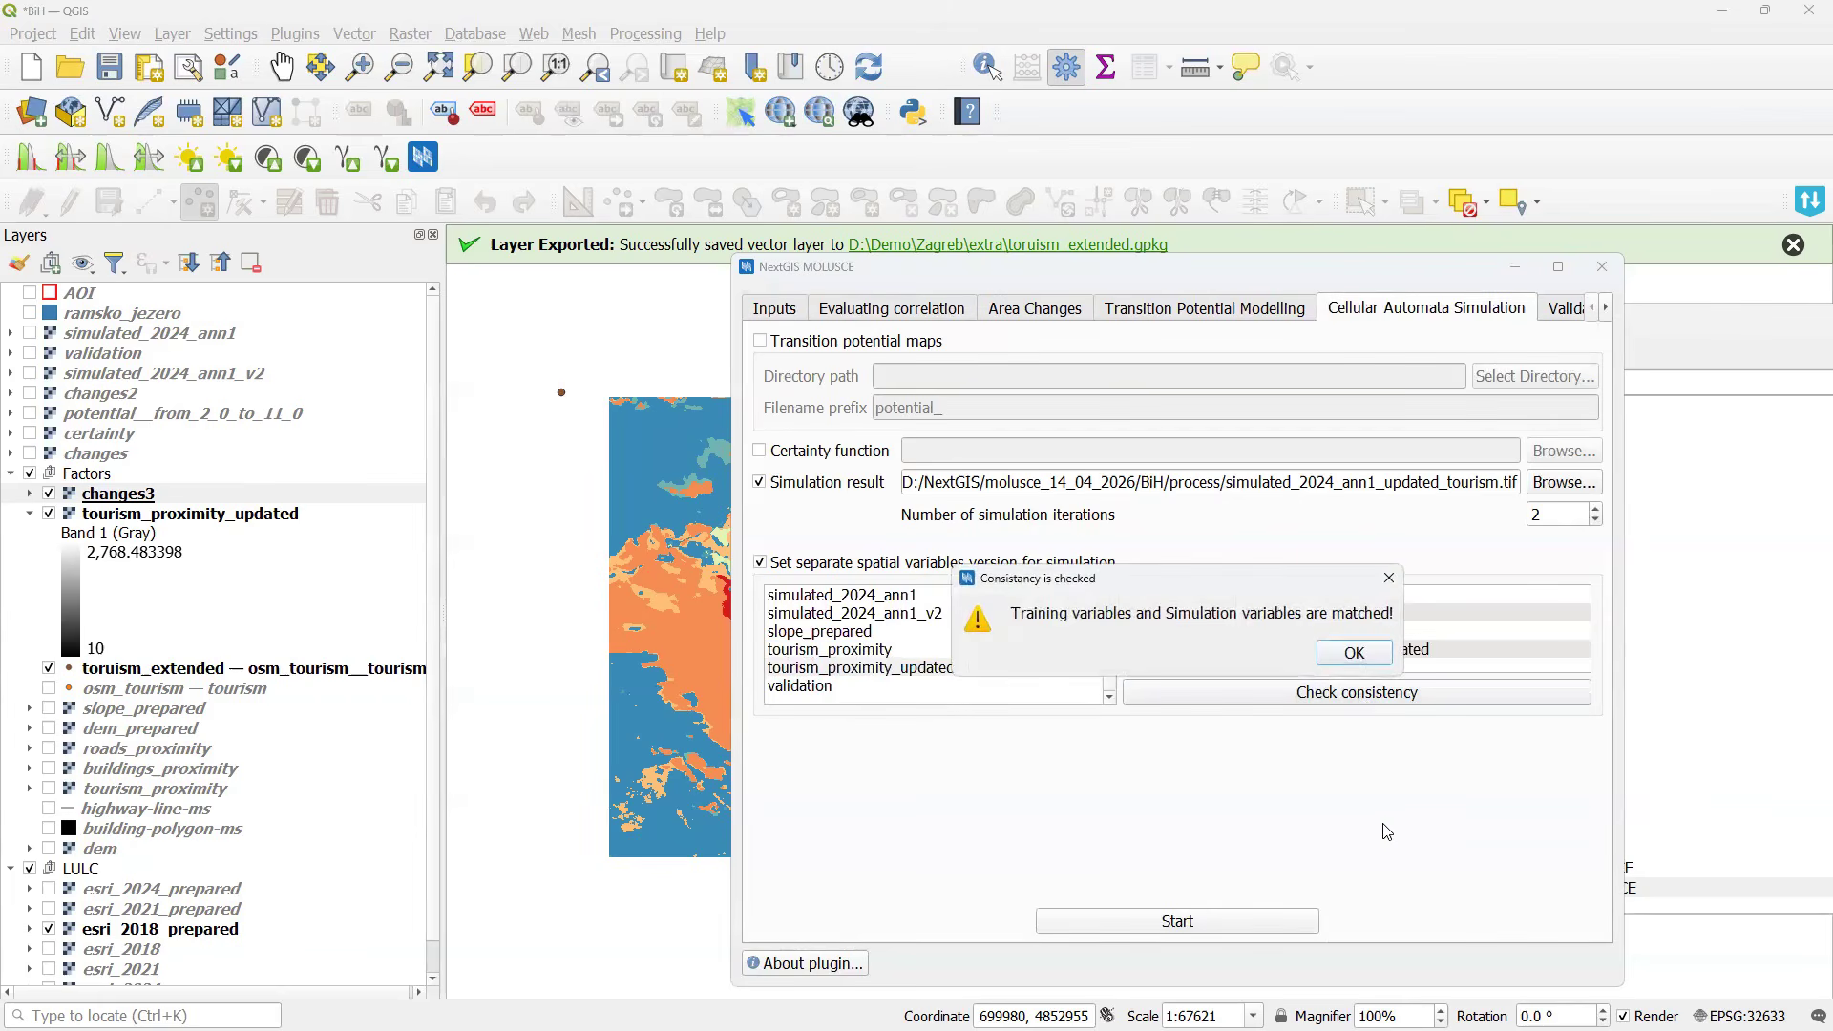
{"action": "left_click_drag", "start_coordinate": [1250, 583], "coordinate": [1242, 735]}
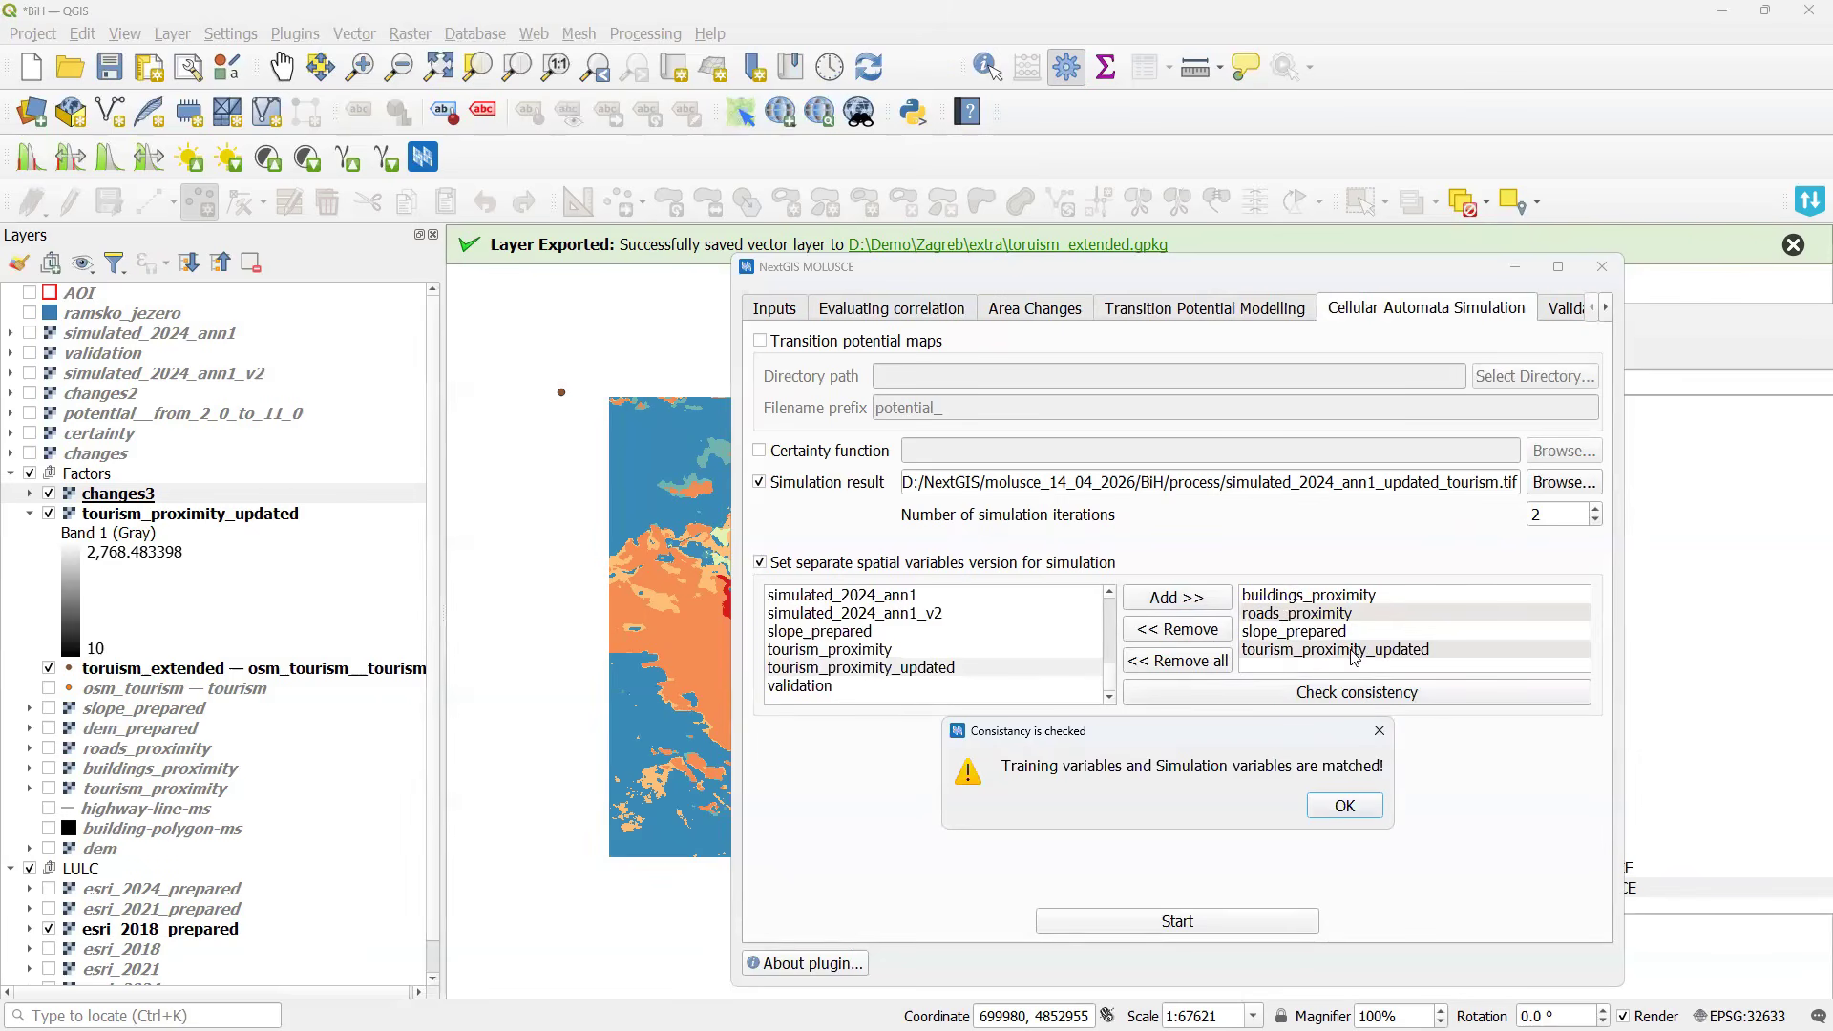
{"action": "left_click", "coordinate": [1344, 807]}
Compare the training inputs with the simulation variables and start the cellular automata simulation.
{"action": "left_click", "coordinate": [802, 315]}
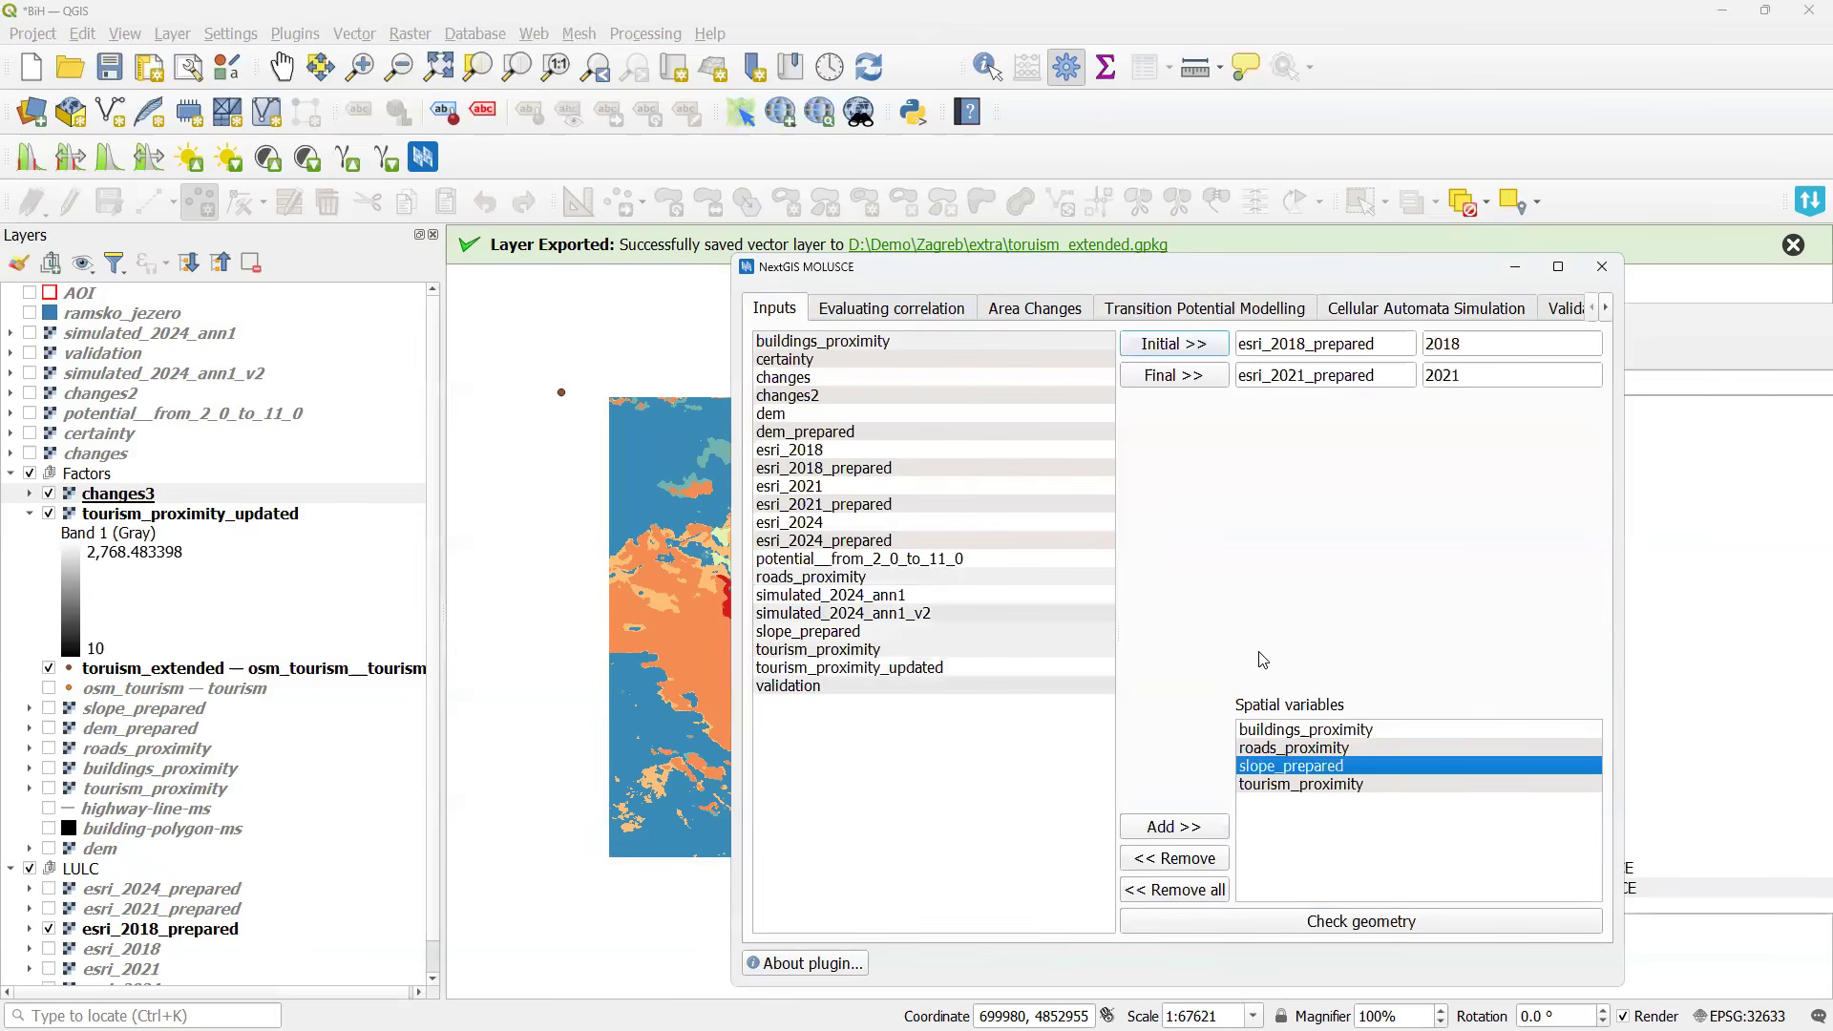
{"action": "left_click", "coordinate": [1427, 310]}
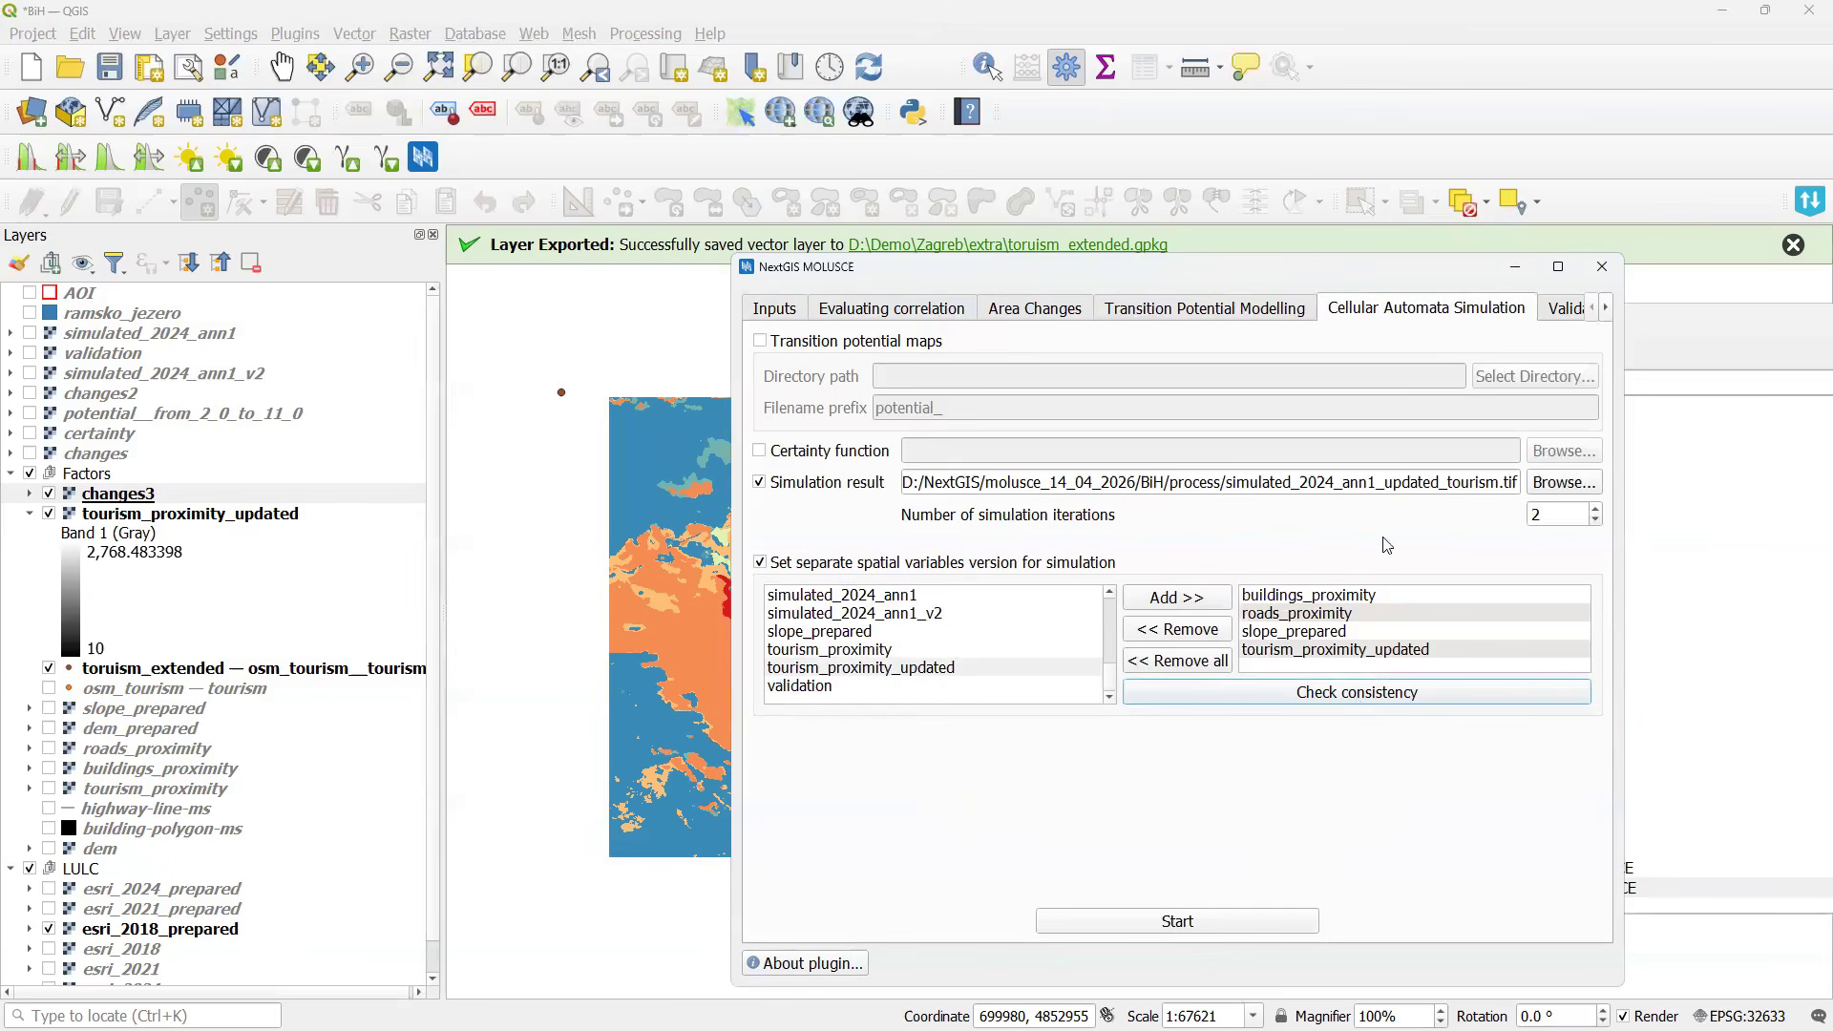
{"action": "left_click", "coordinate": [1220, 927]}
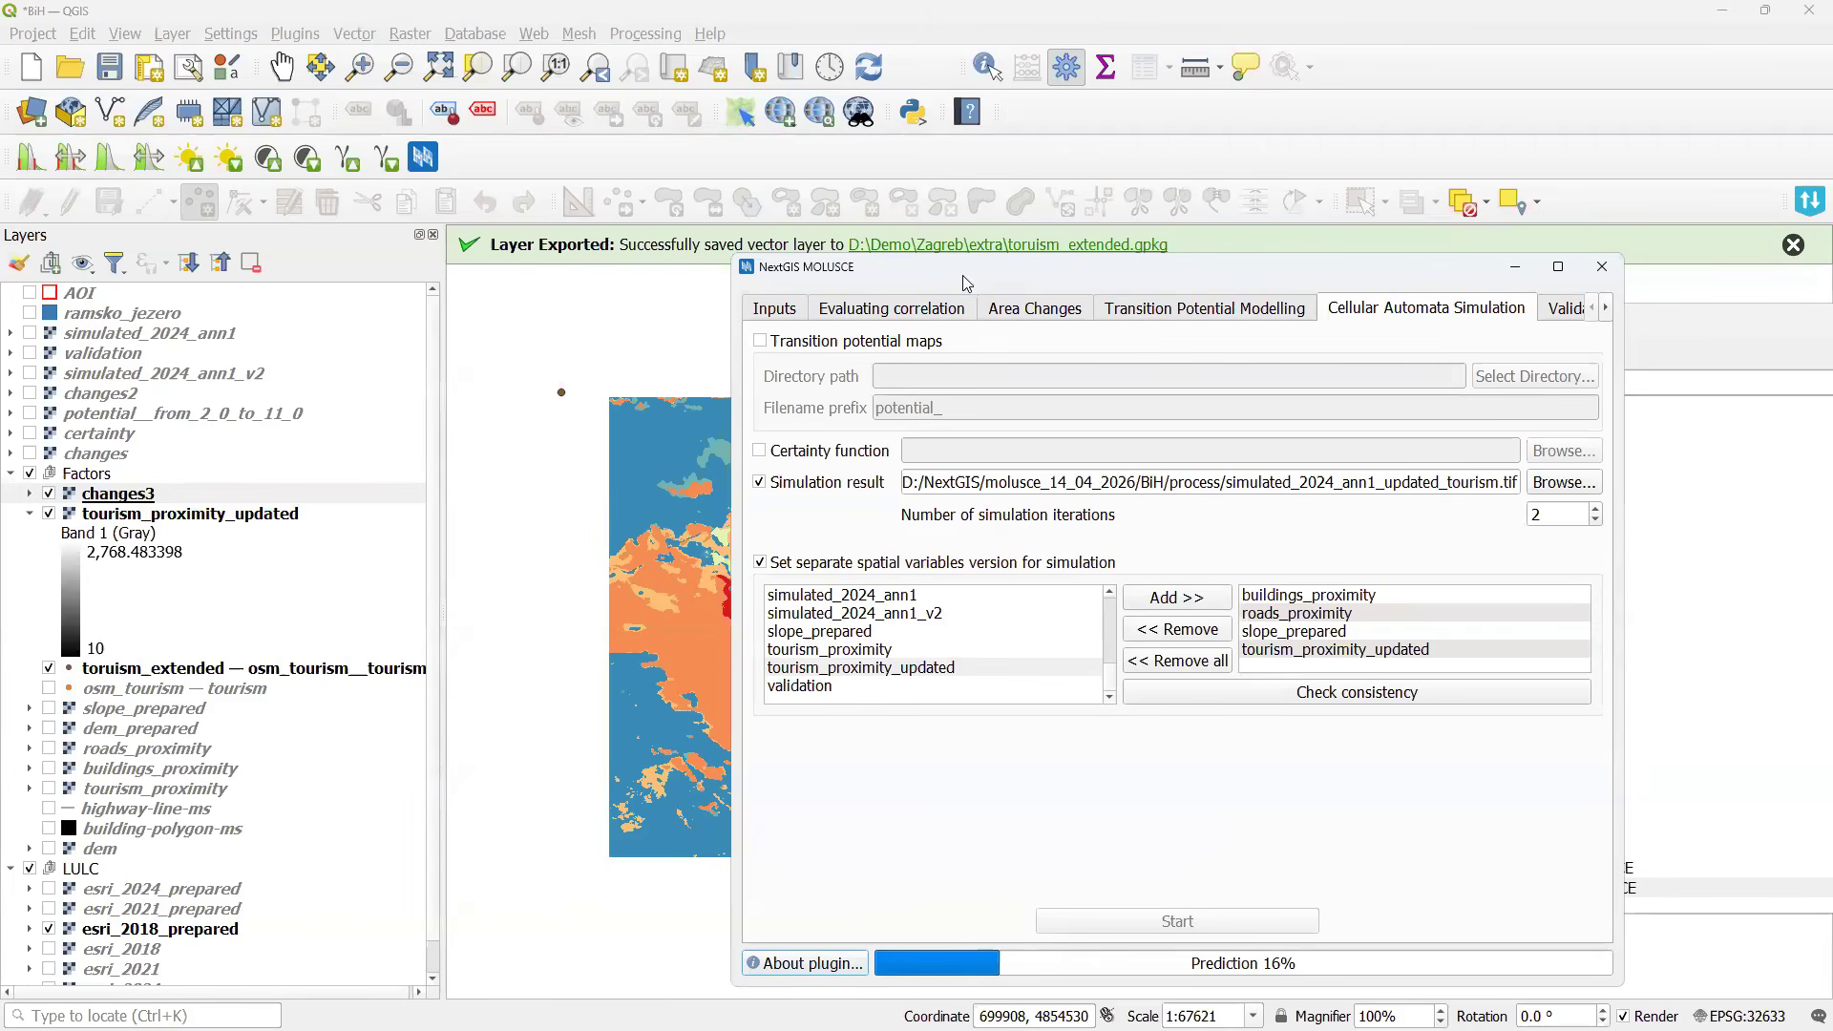
{"action": "left_click_drag", "start_coordinate": [1342, 266], "coordinate": [1641, 178]}
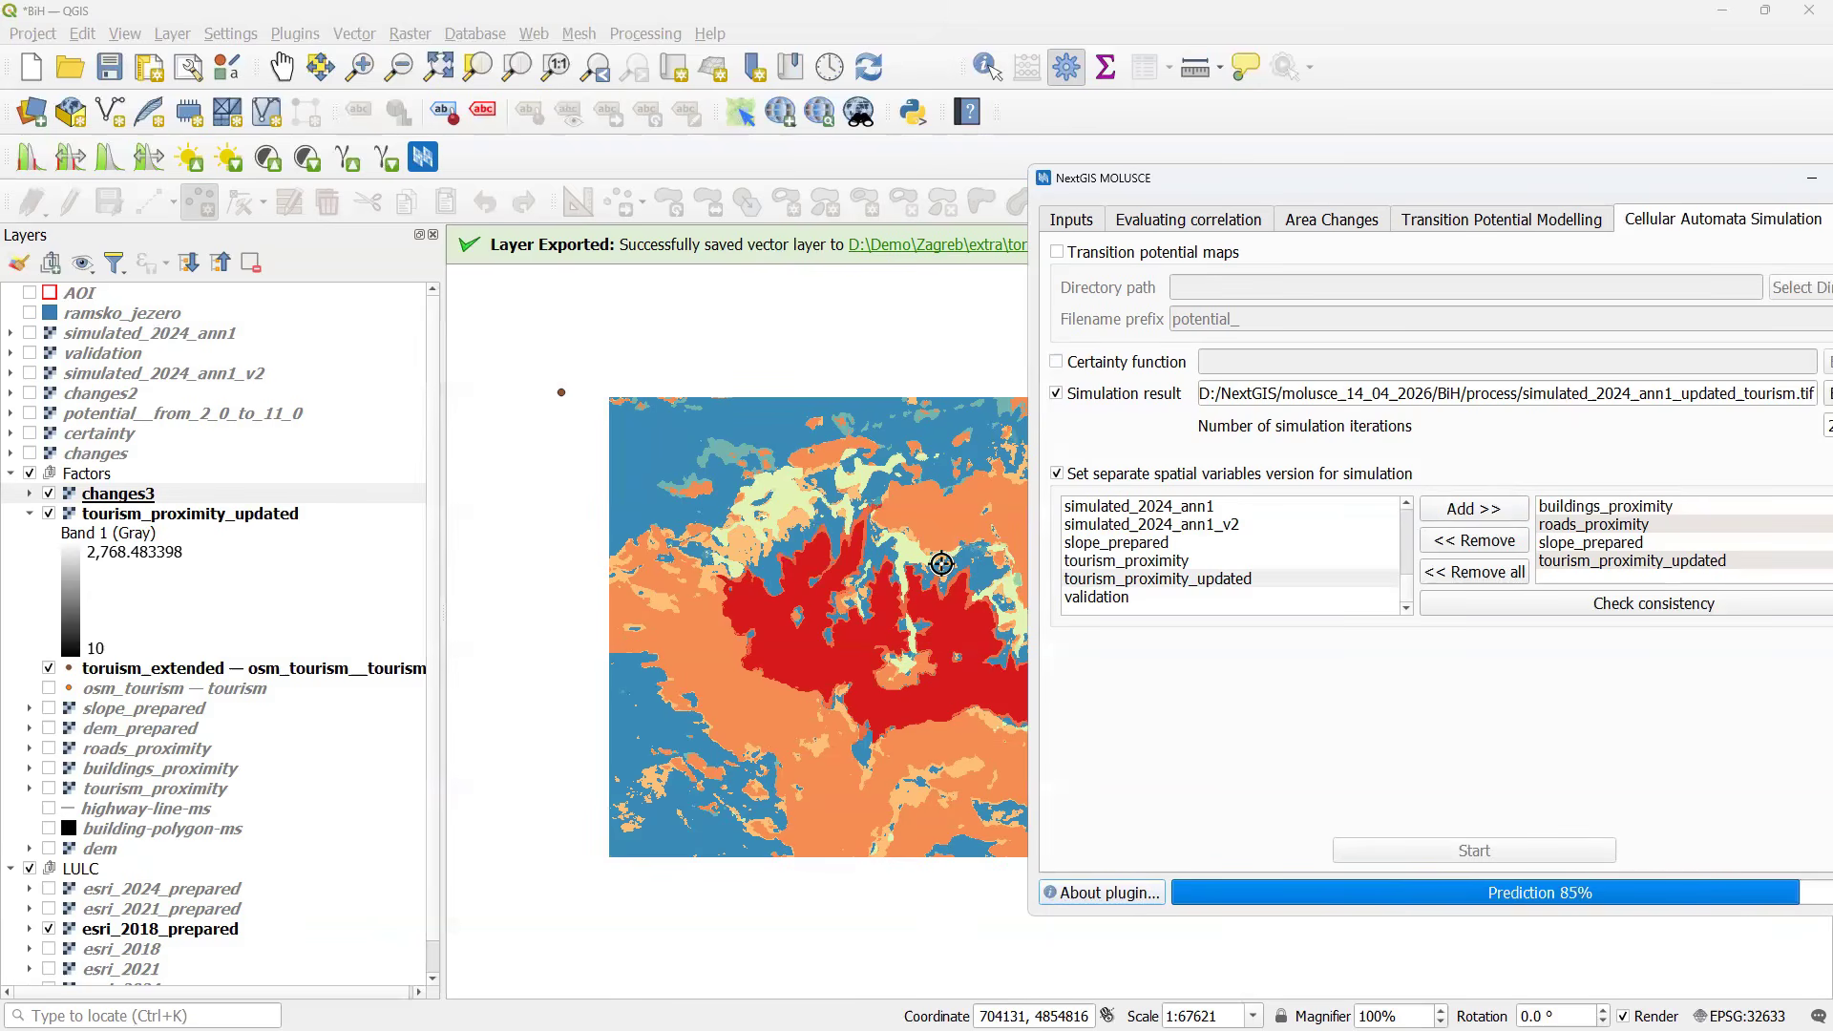
{"action": "left_click_drag", "start_coordinate": [1215, 193], "coordinate": [970, 178]}
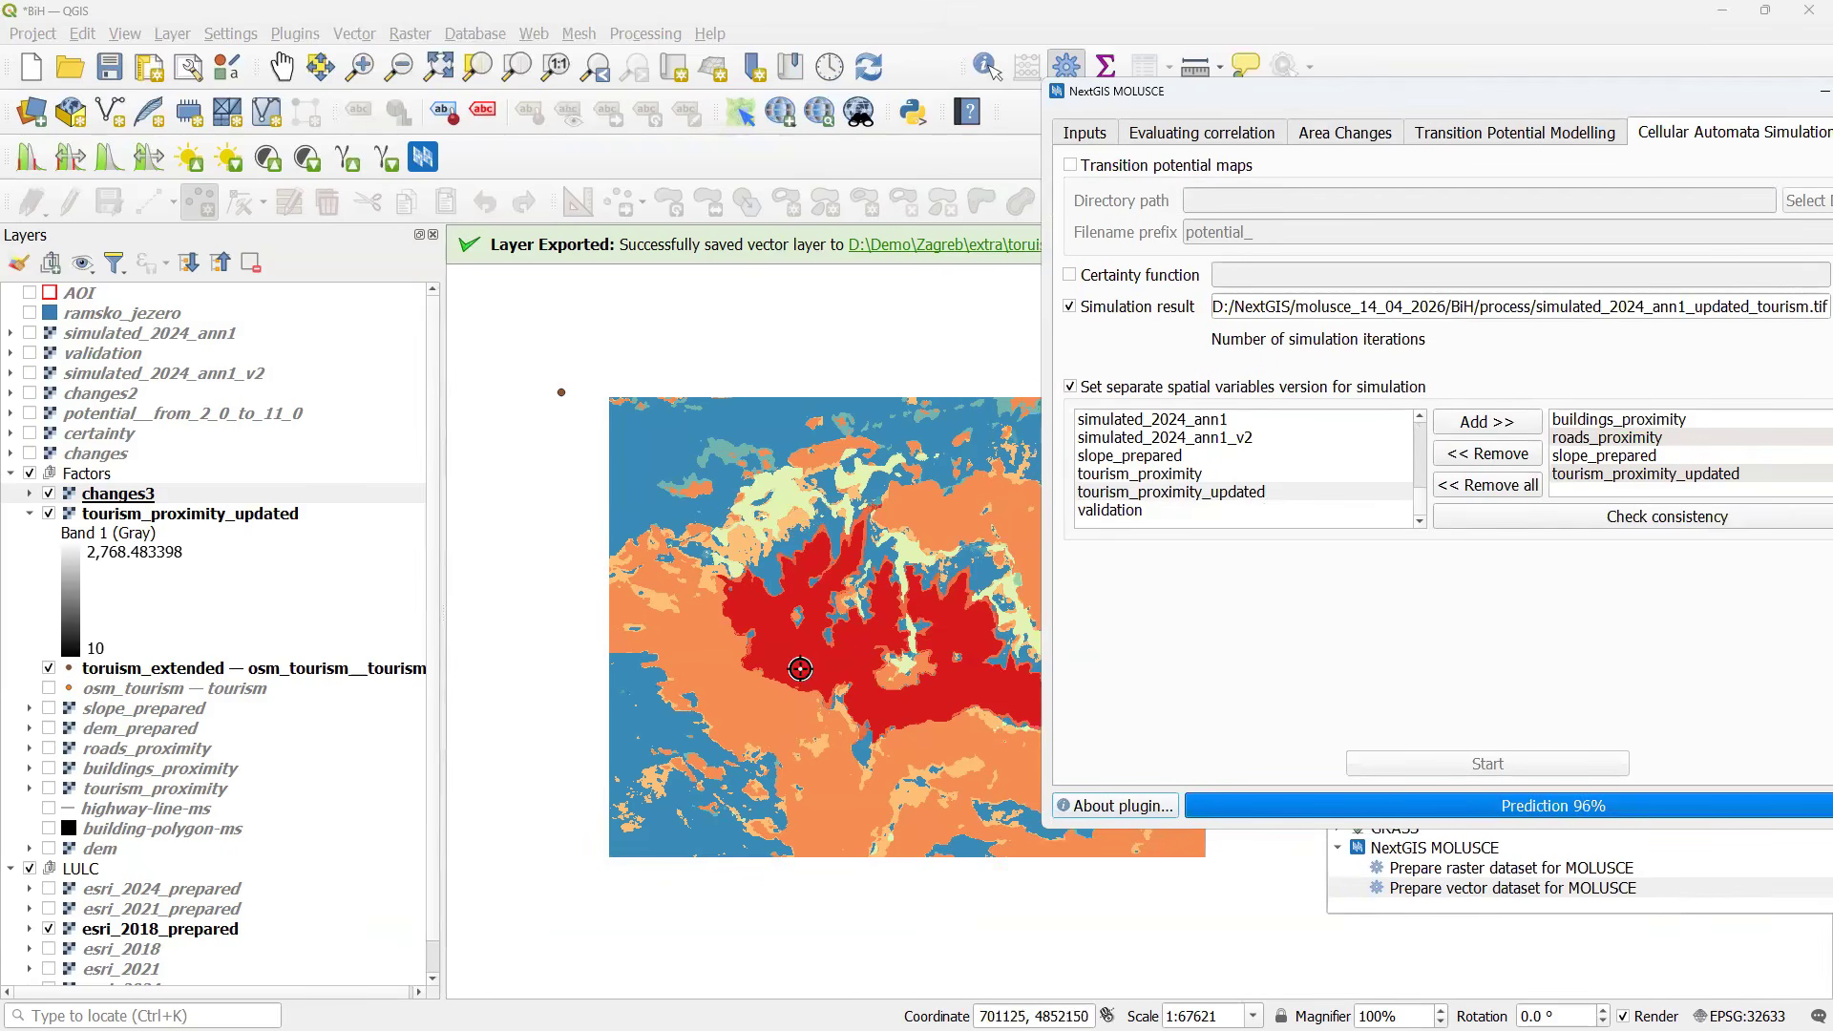
{"action": "scroll", "coordinate": [801, 669], "scroll_direction": "down", "scroll_amount": 1}
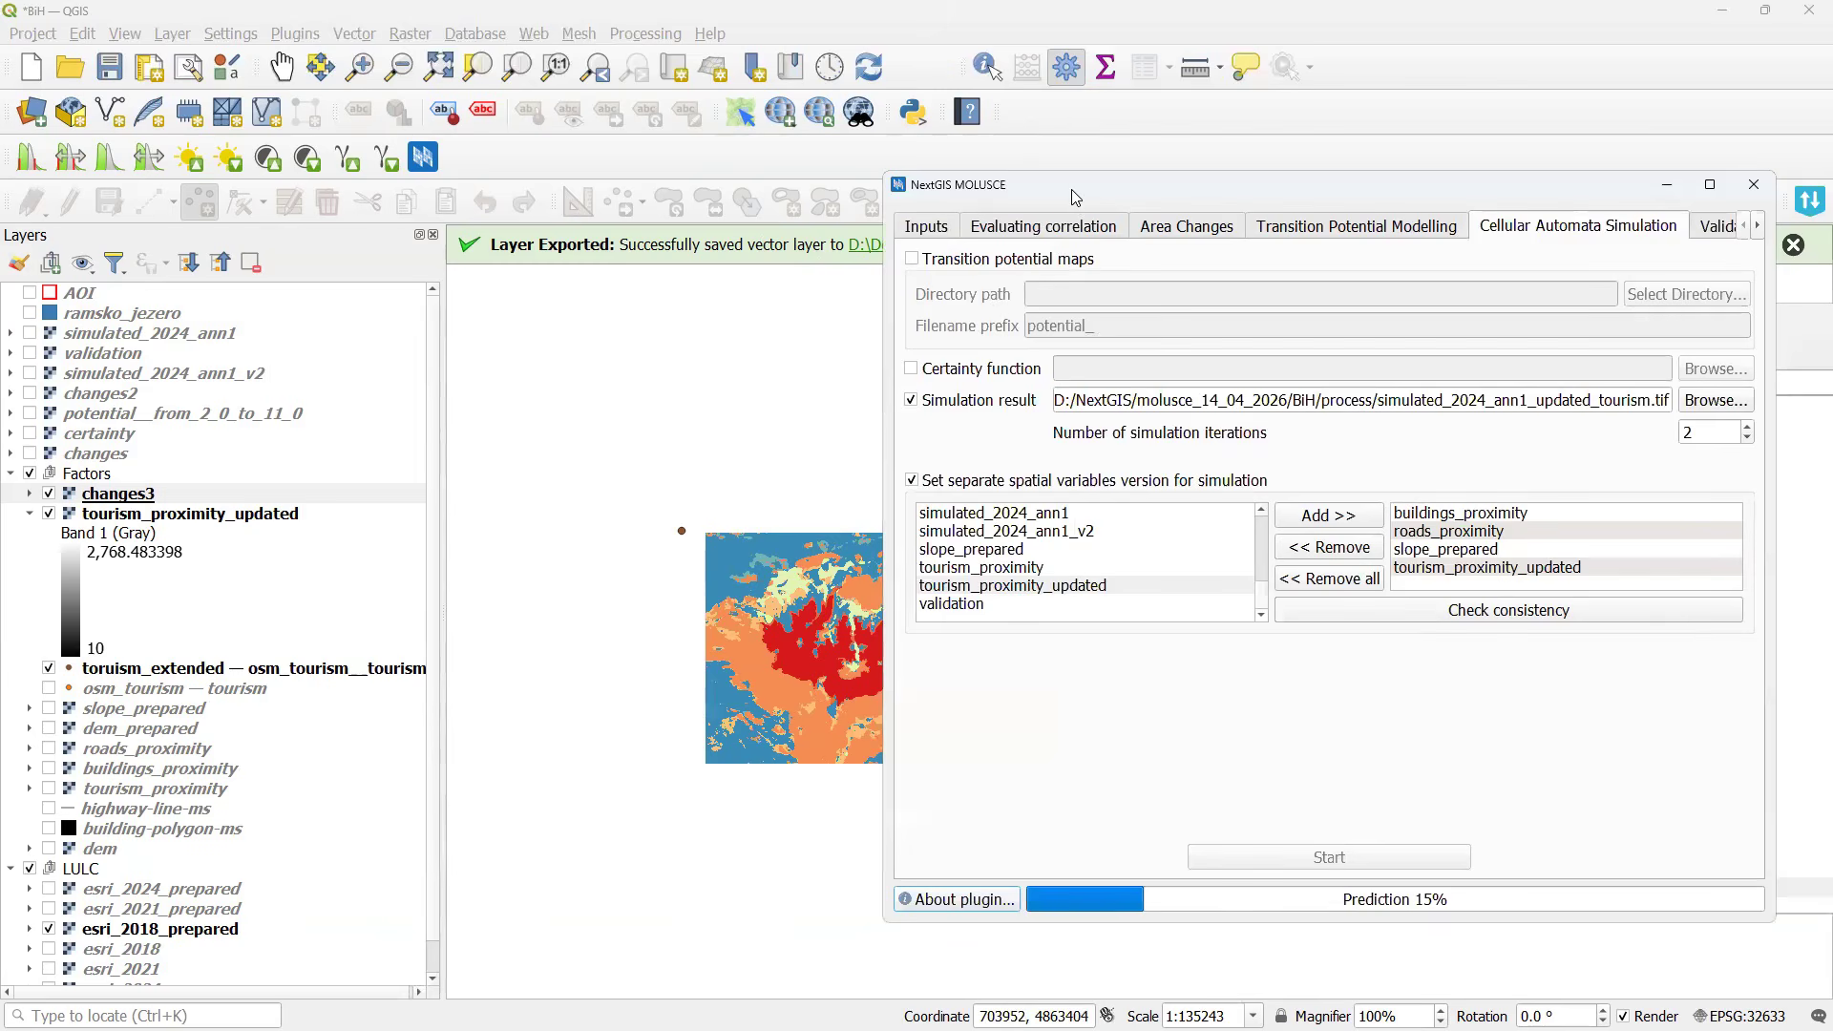
{"action": "left_click_drag", "start_coordinate": [1075, 197], "coordinate": [964, 215]}
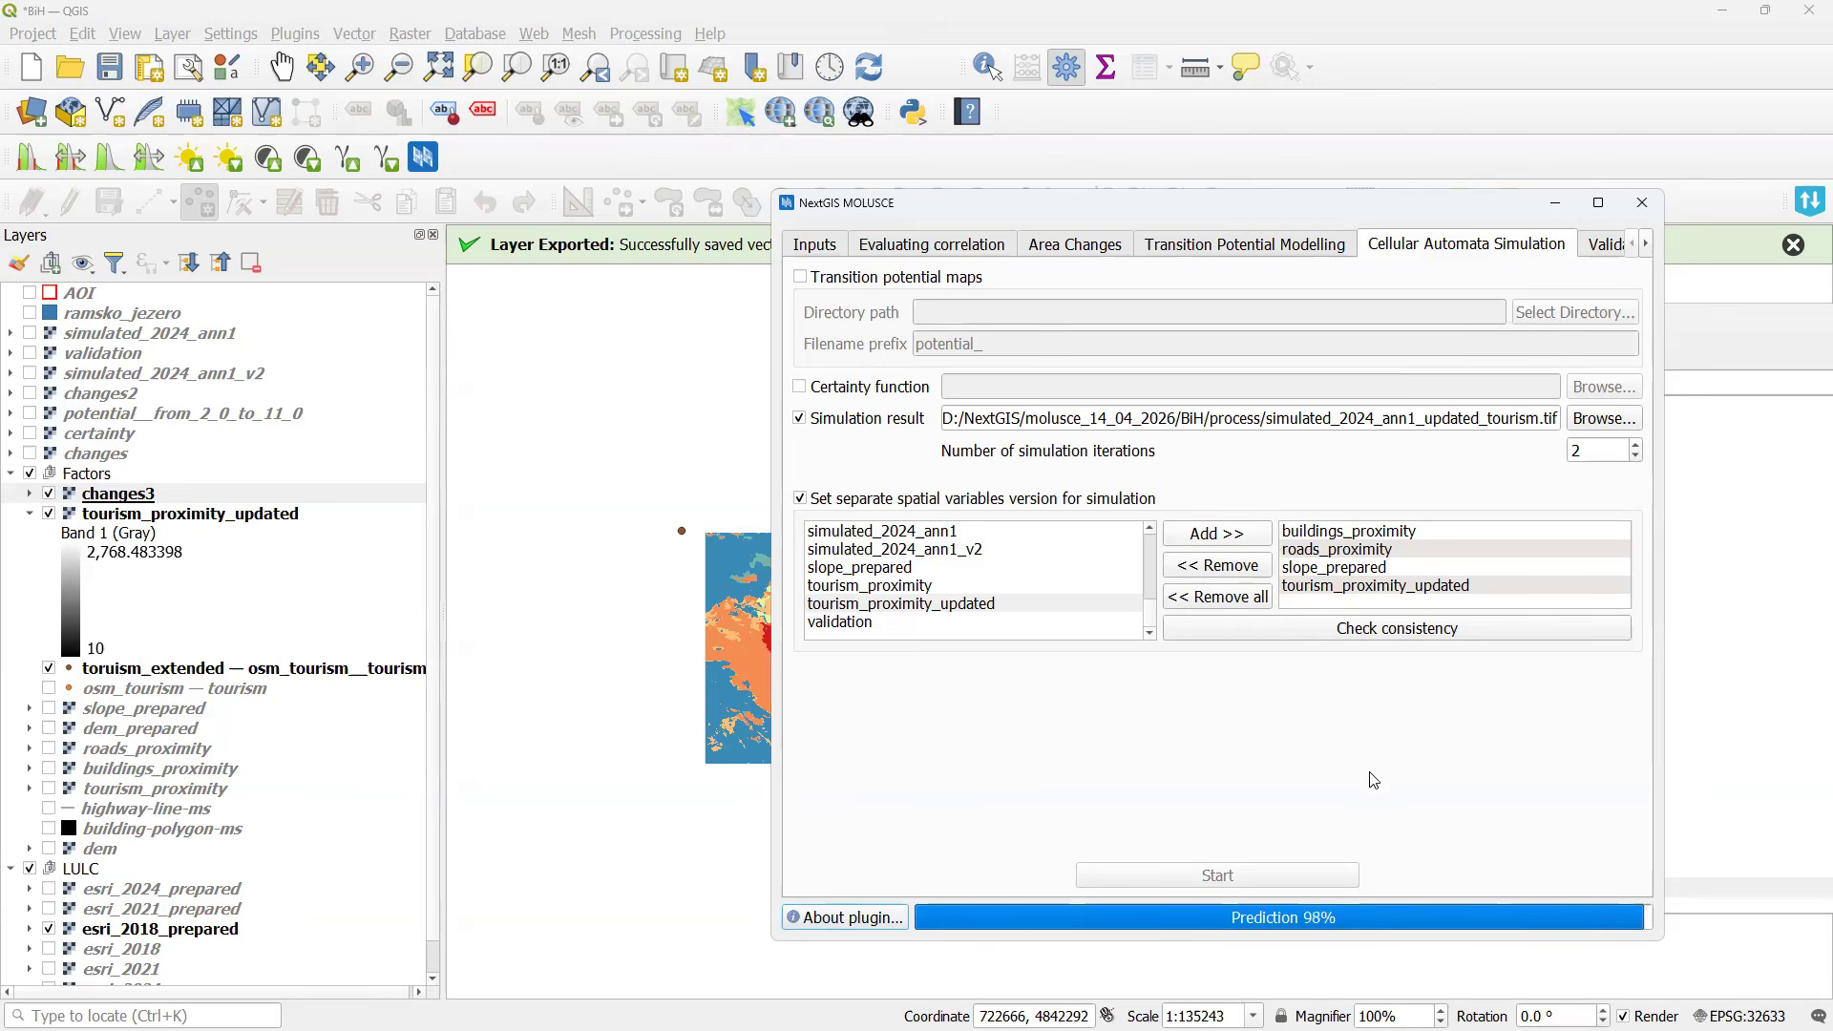
Hide changes3, tourism_proximity_updated and toruism_extended, and move the simulated_2024_ann1_updated_tourism layer out of the Factors group to just above simulated_2024_ann1.
{"action": "left_click", "coordinate": [1554, 203]}
{"action": "scroll", "coordinate": [997, 560], "scroll_direction": "up", "scroll_amount": 3}
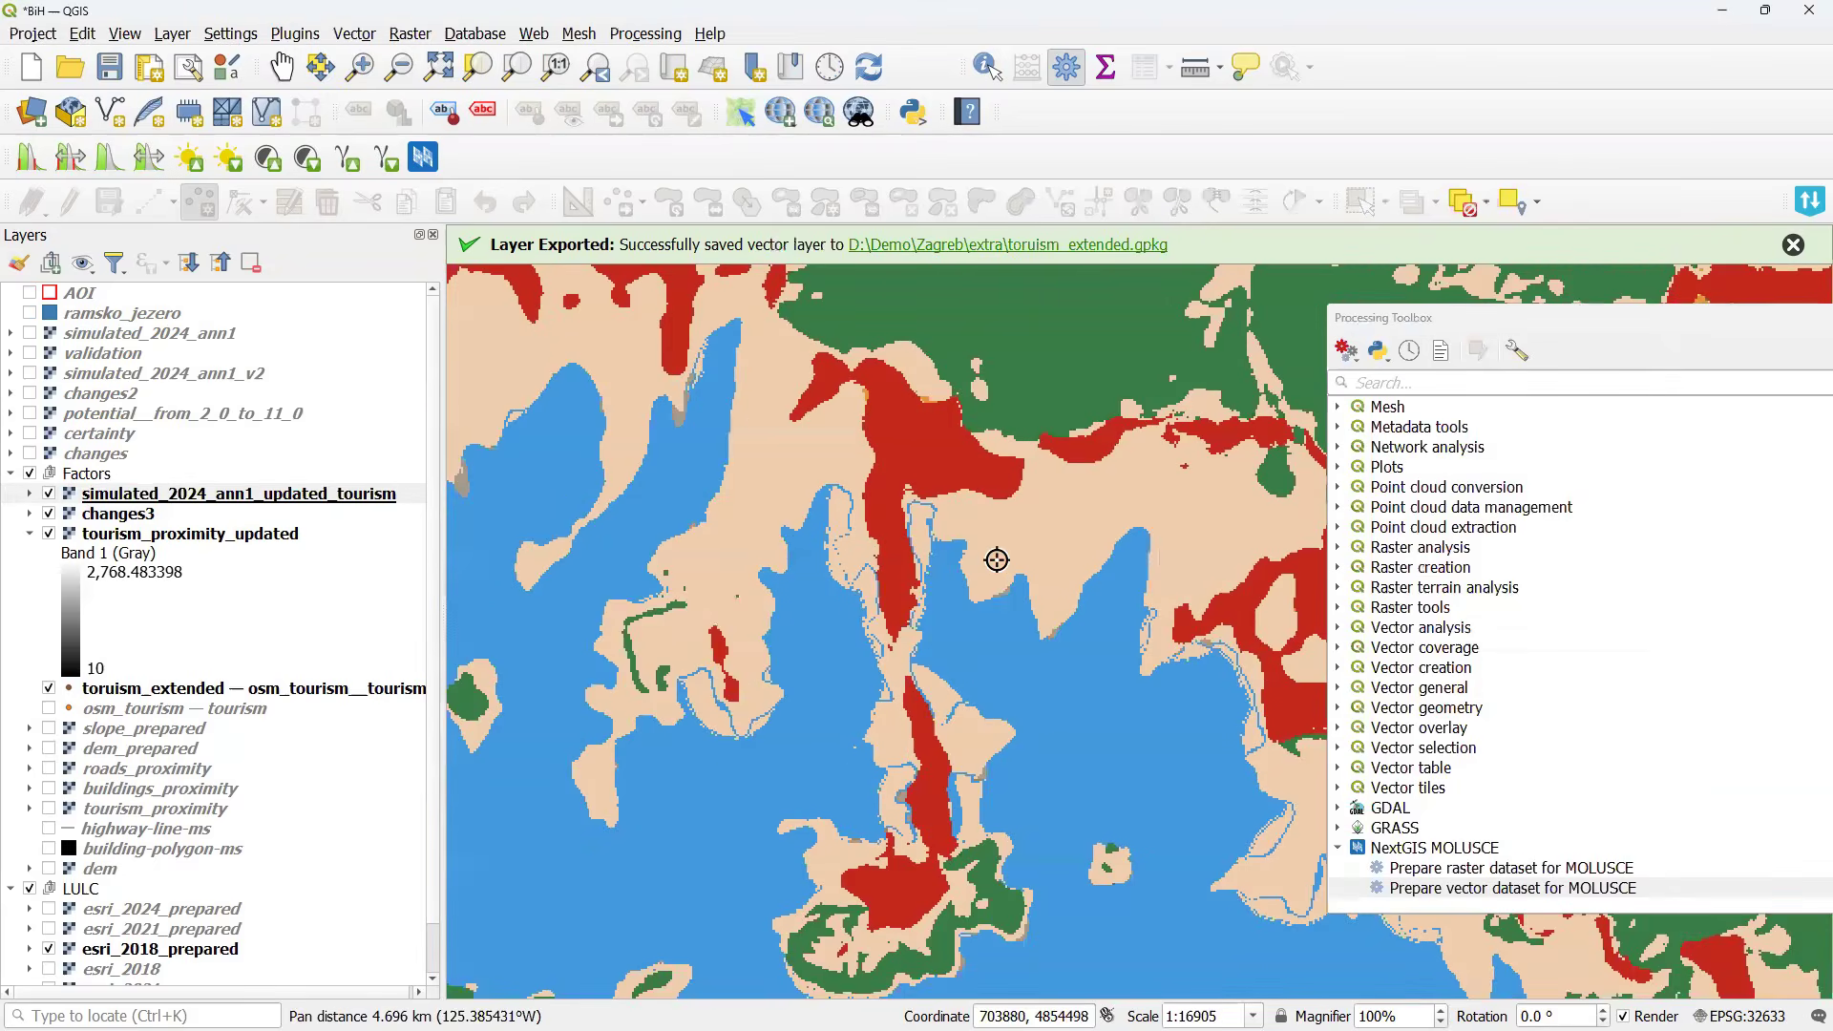
{"action": "left_click_drag", "start_coordinate": [997, 559], "coordinate": [753, 535]}
{"action": "left_click", "coordinate": [46, 517]}
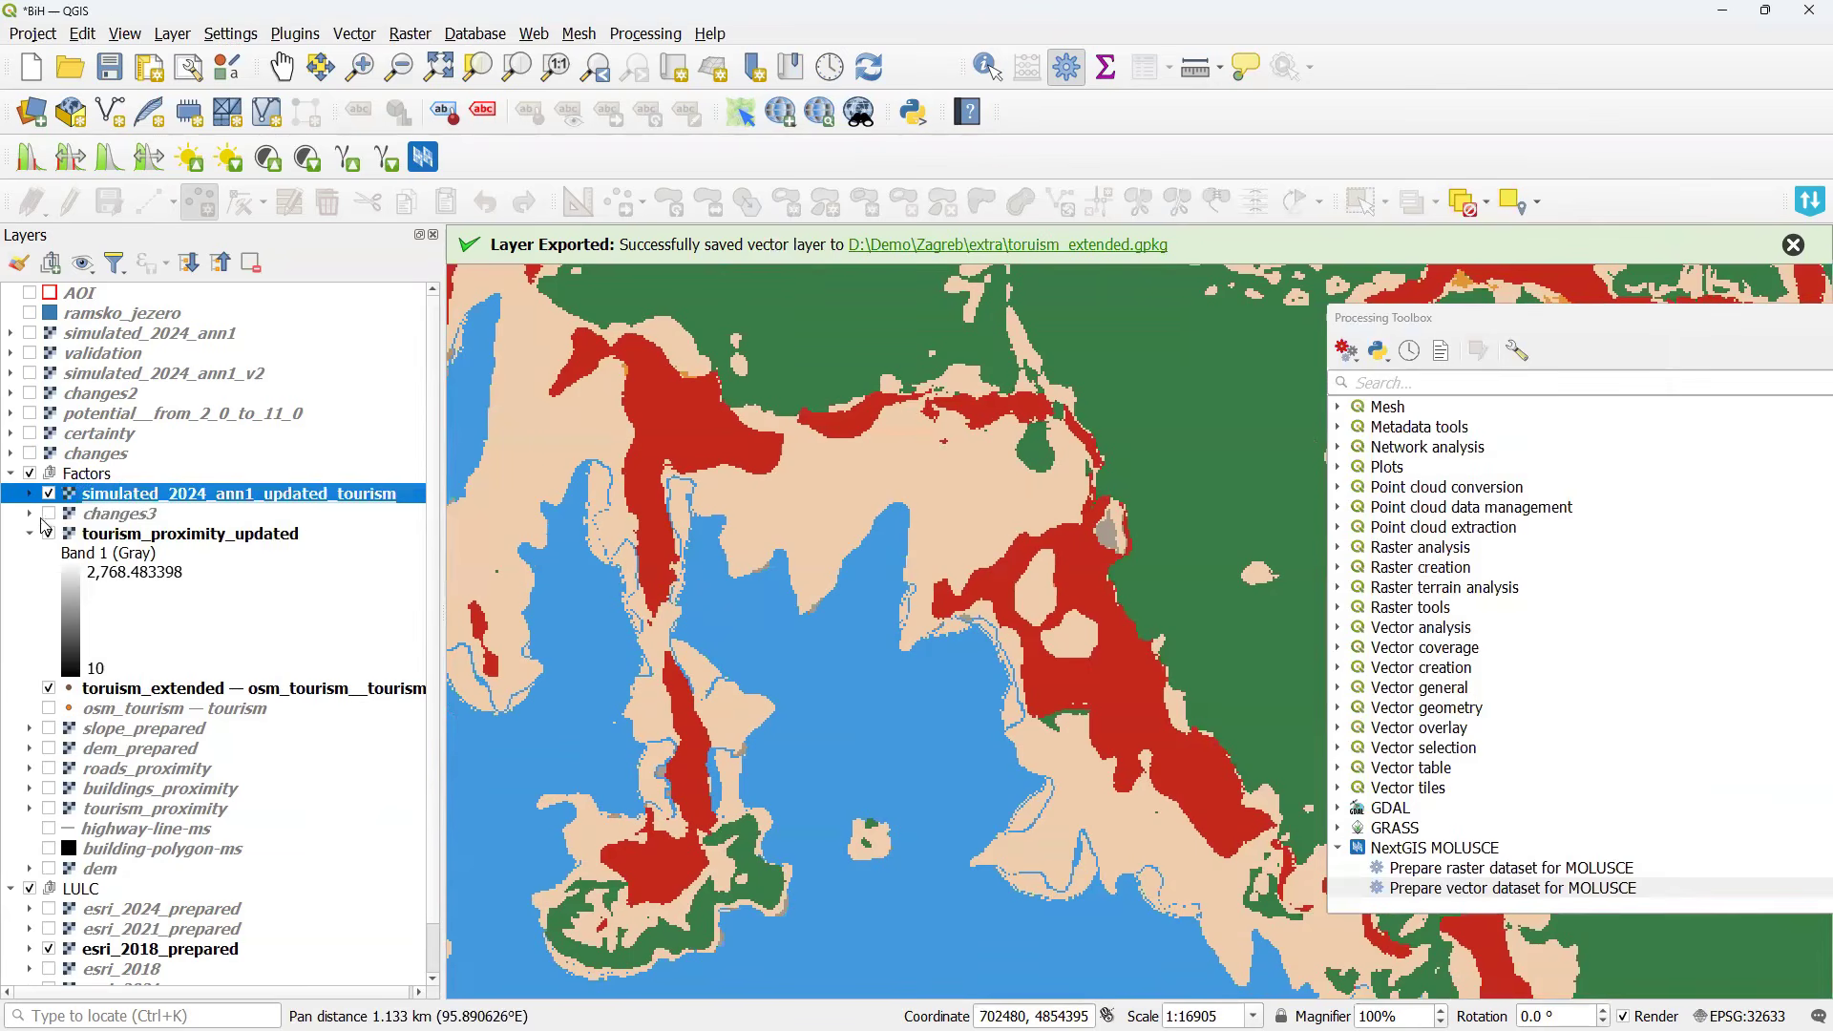
{"action": "left_click", "coordinate": [47, 532]}
{"action": "left_click", "coordinate": [49, 689]}
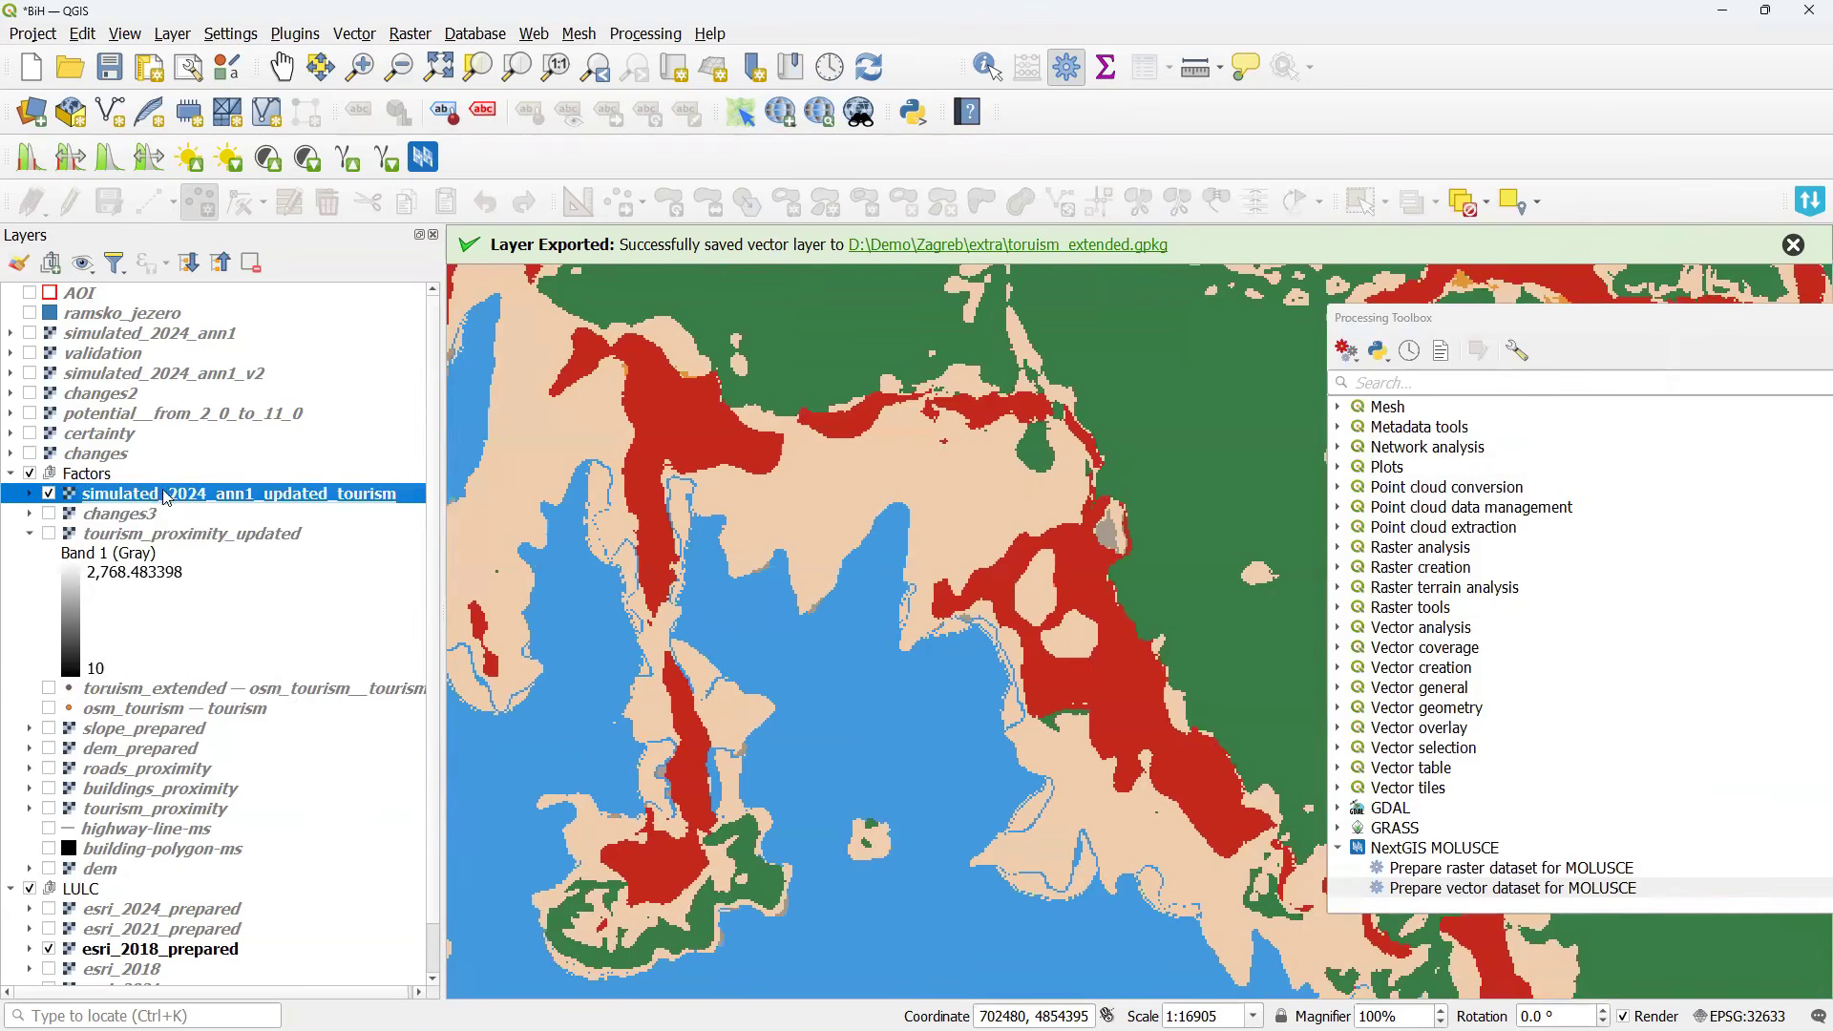
{"action": "left_click_drag", "start_coordinate": [166, 497], "coordinate": [187, 325]}
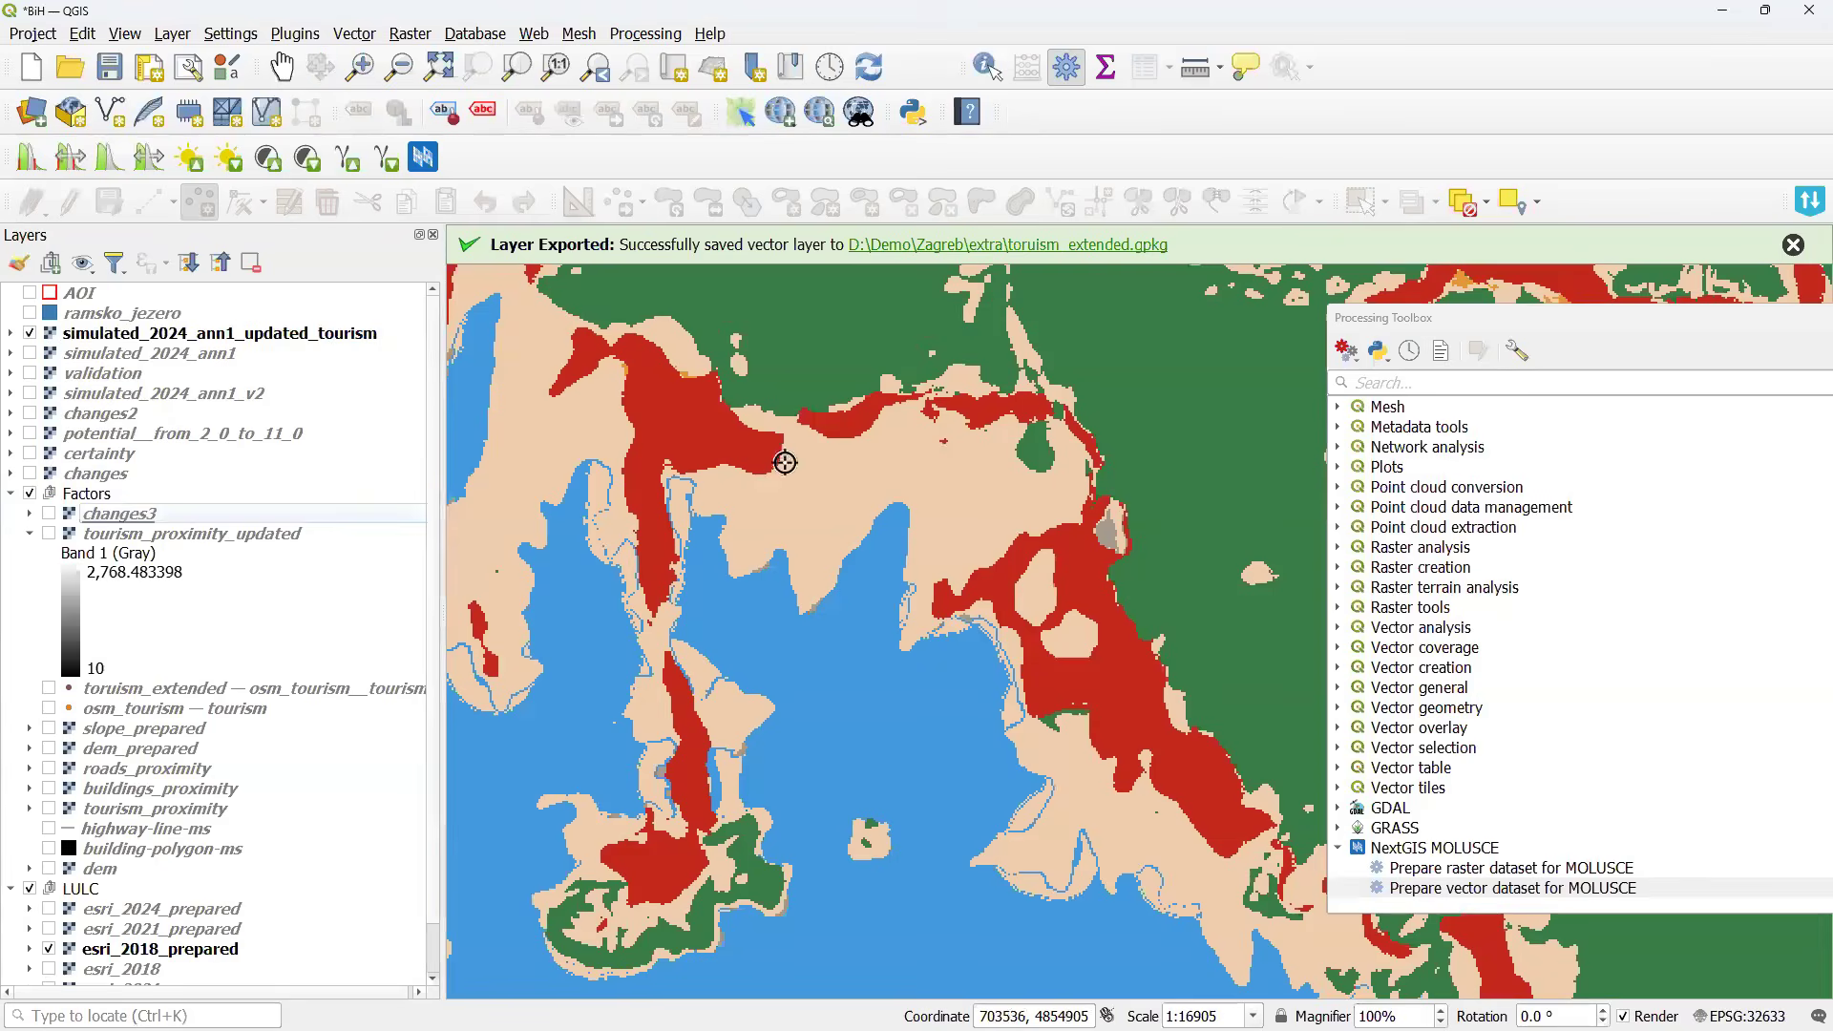
Show simulated_2024_ann1 and toggle simulated_2024_ann1_updated_tourism above it to compare built-up areas northeast of the lake.
{"action": "left_click_drag", "start_coordinate": [785, 462], "coordinate": [718, 534]}
{"action": "left_click", "coordinate": [29, 353]}
{"action": "left_click", "coordinate": [30, 332]}
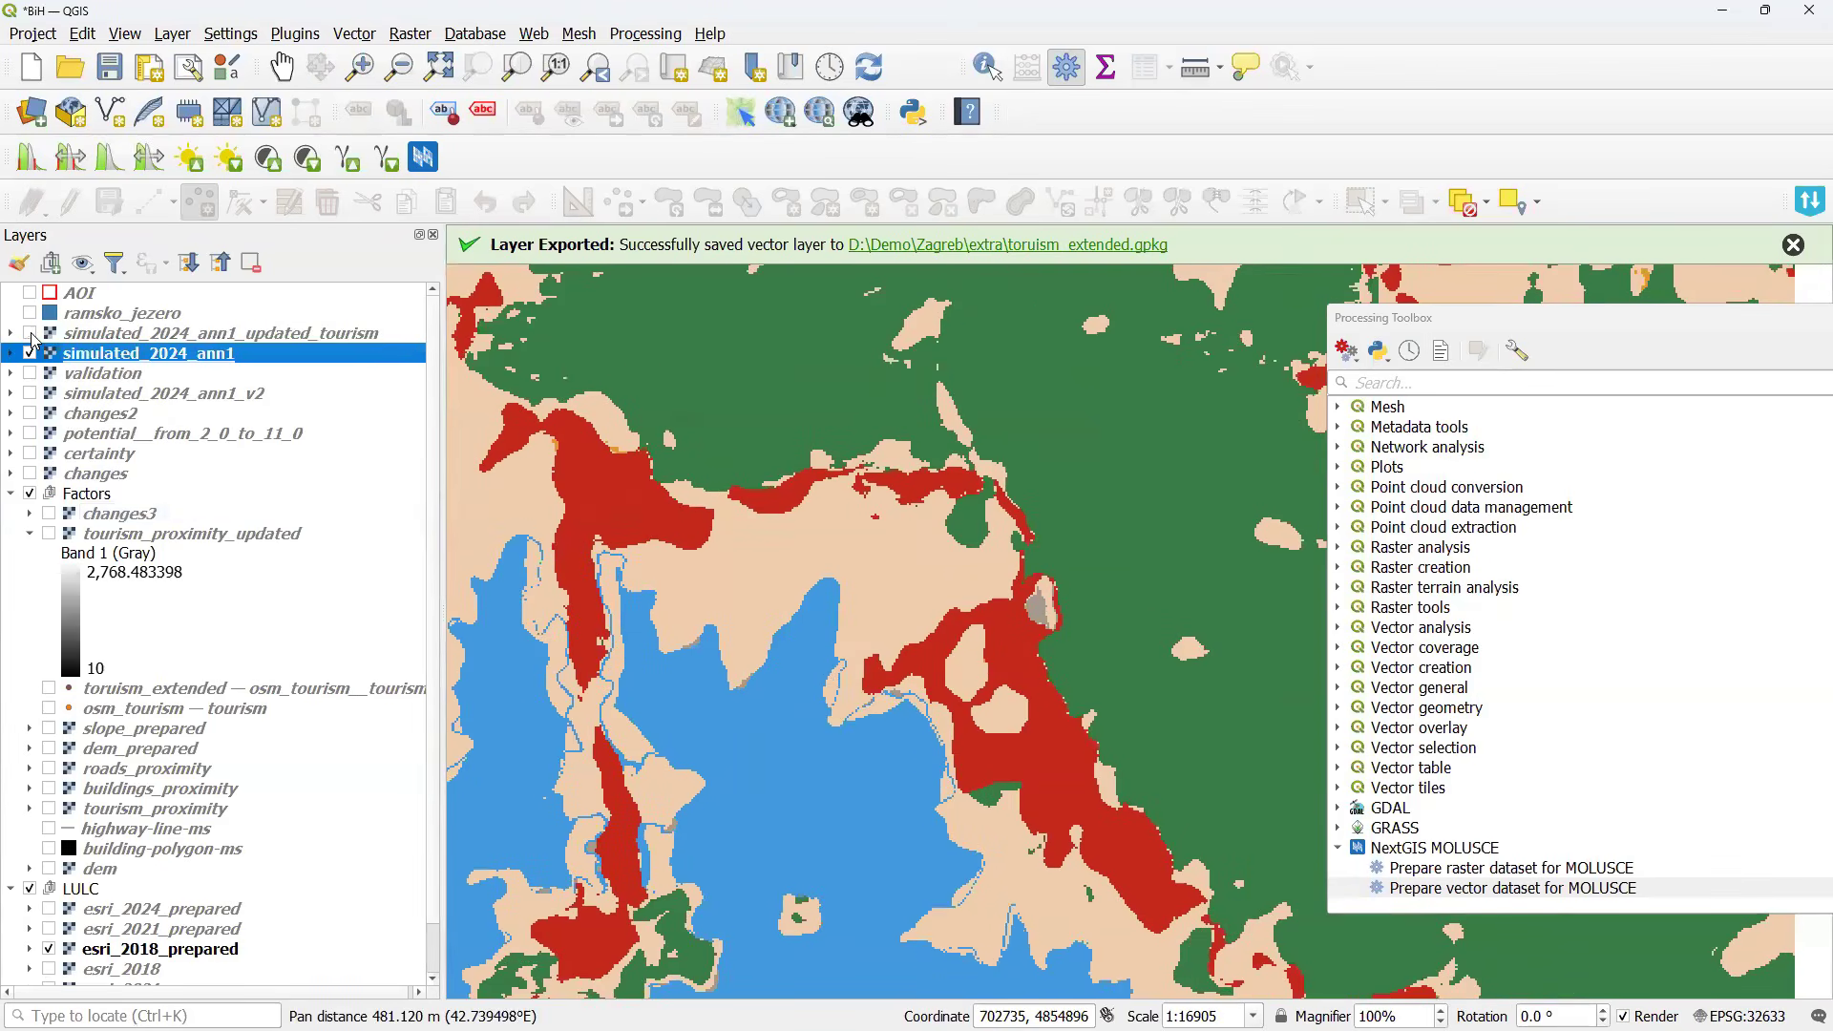
{"action": "left_click", "coordinate": [31, 333]}
{"action": "left_click", "coordinate": [31, 333]}
{"action": "left_click", "coordinate": [30, 334]}
{"action": "left_click", "coordinate": [31, 333]}
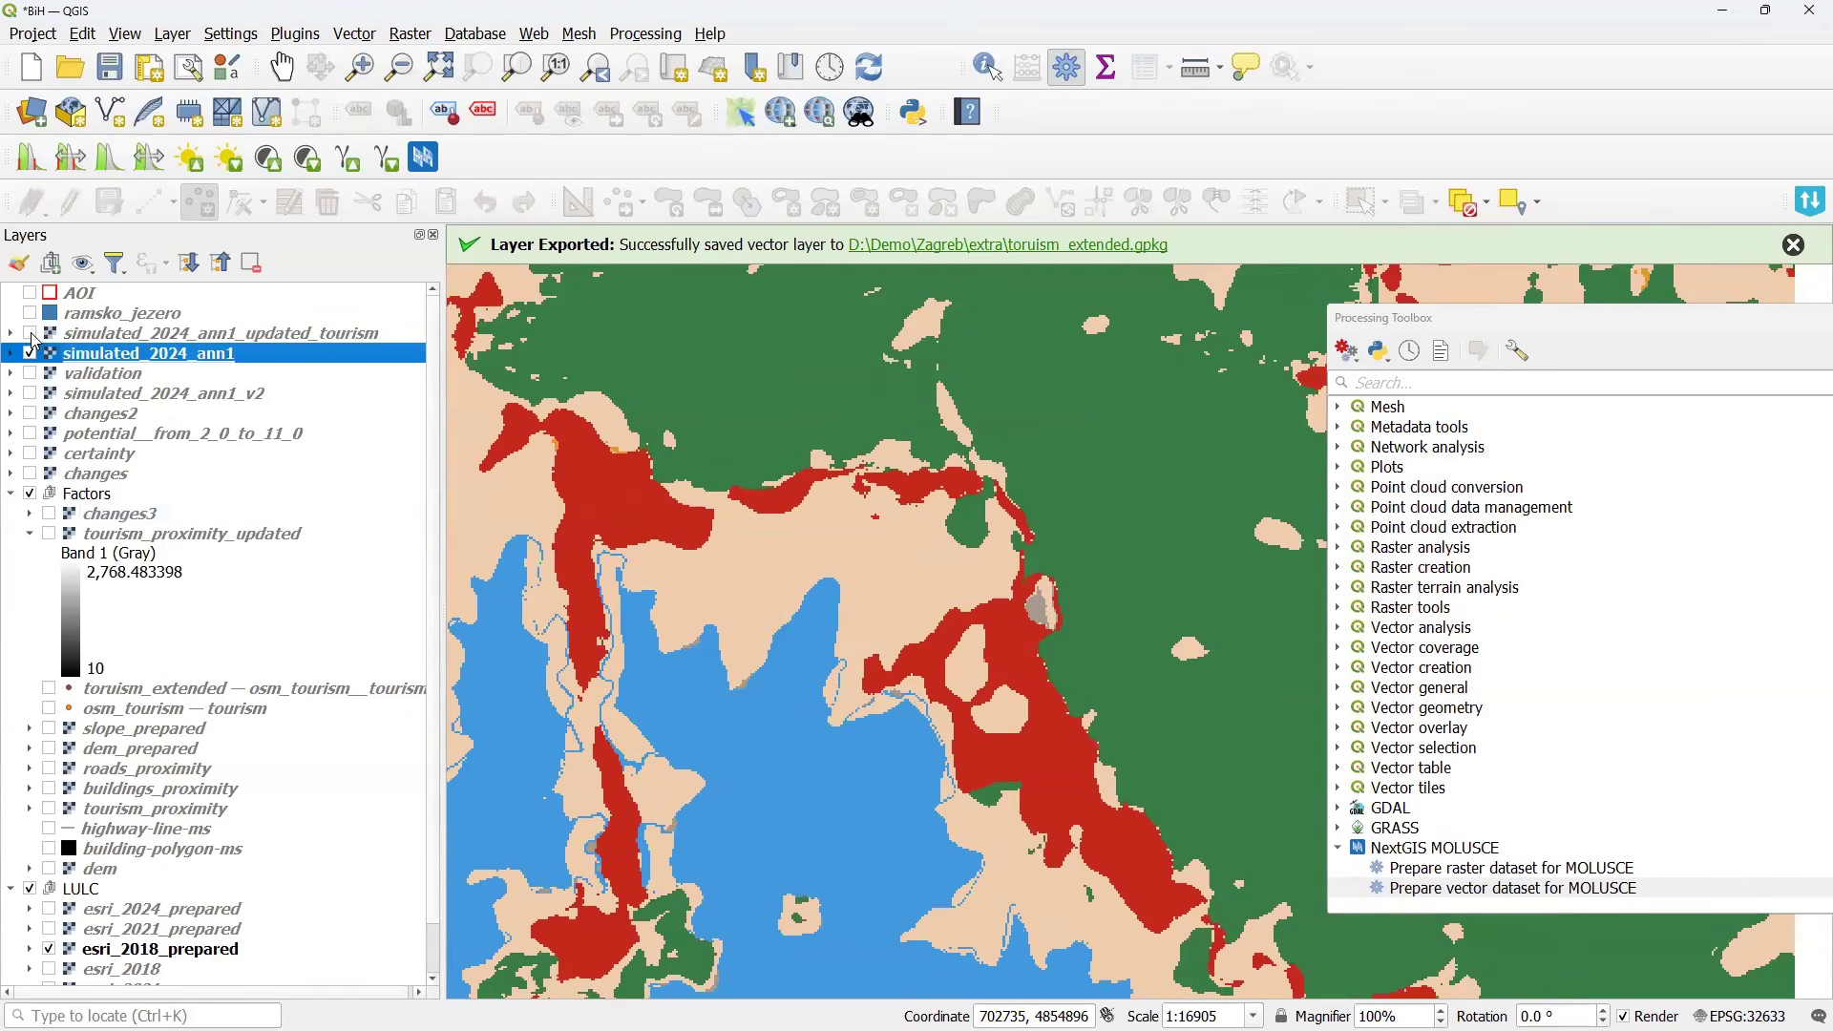
{"action": "left_click", "coordinate": [31, 333]}
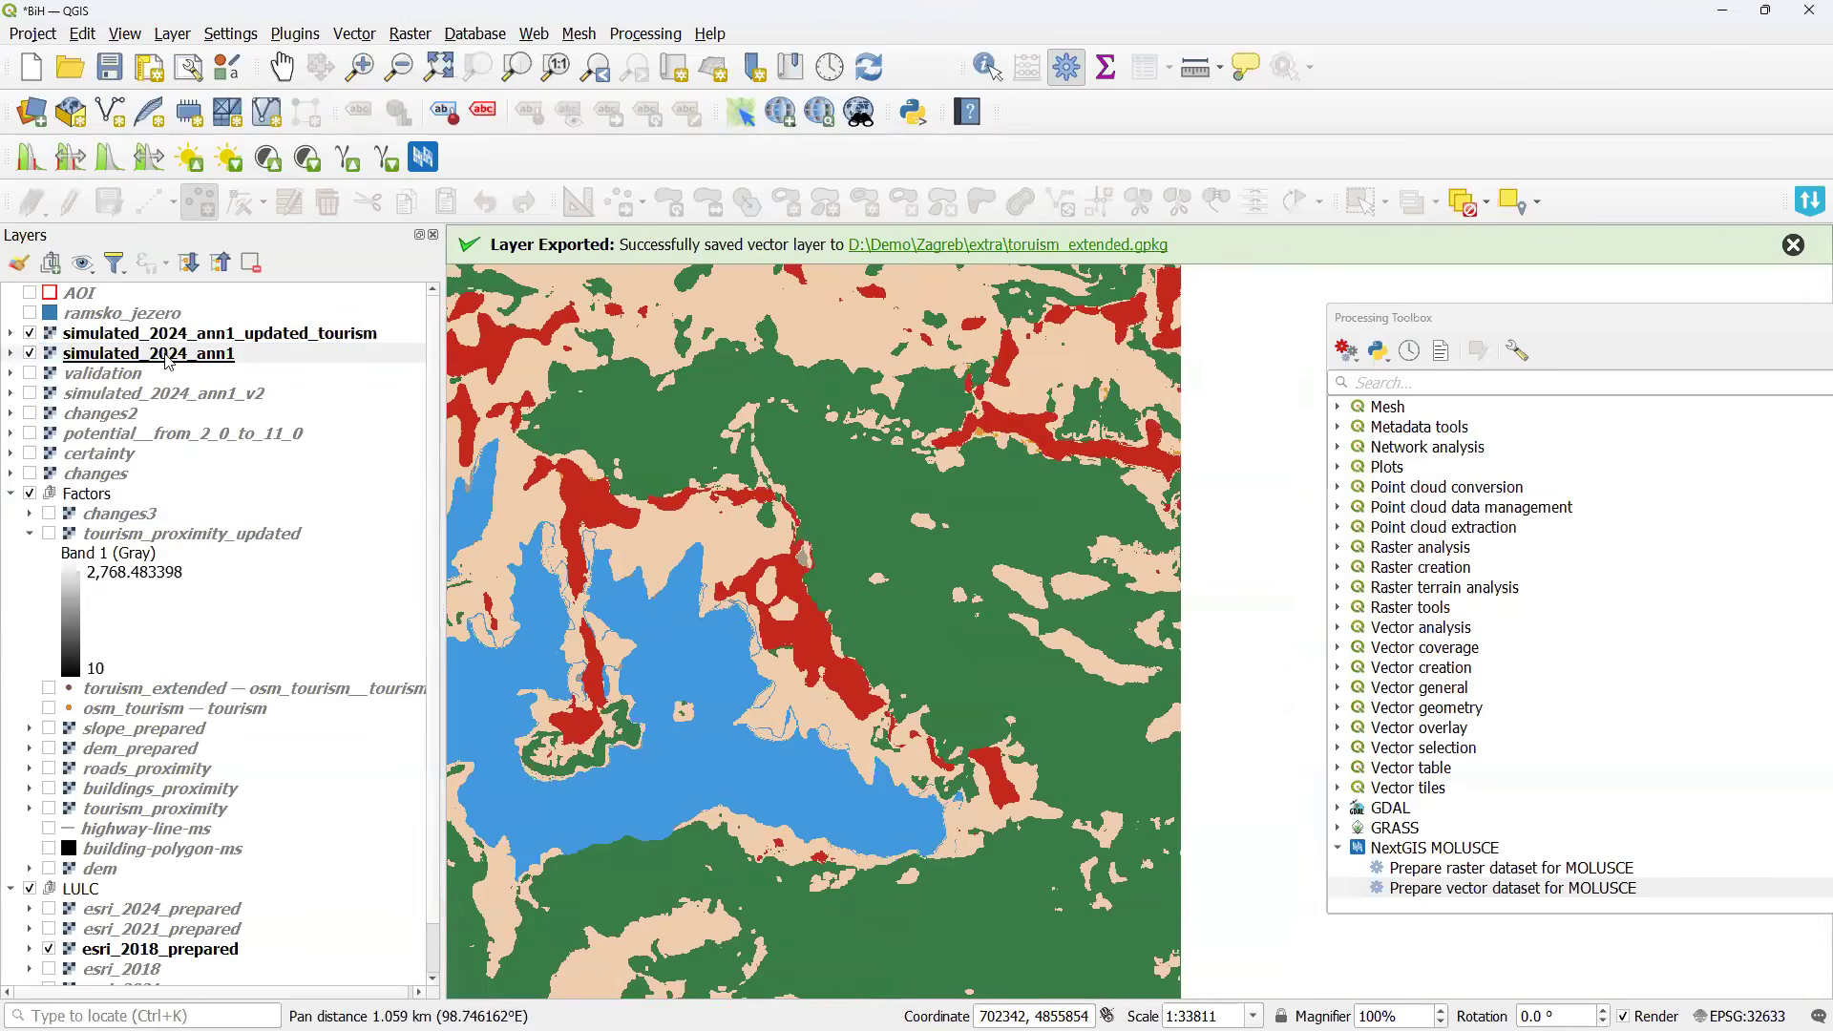
Compare both simulated scenarios across the wider lake area and its southern shore, leaving simulated_2024_ann1_updated_tourism hidden.
{"action": "left_click", "coordinate": [31, 334]}
{"action": "left_click", "coordinate": [30, 335]}
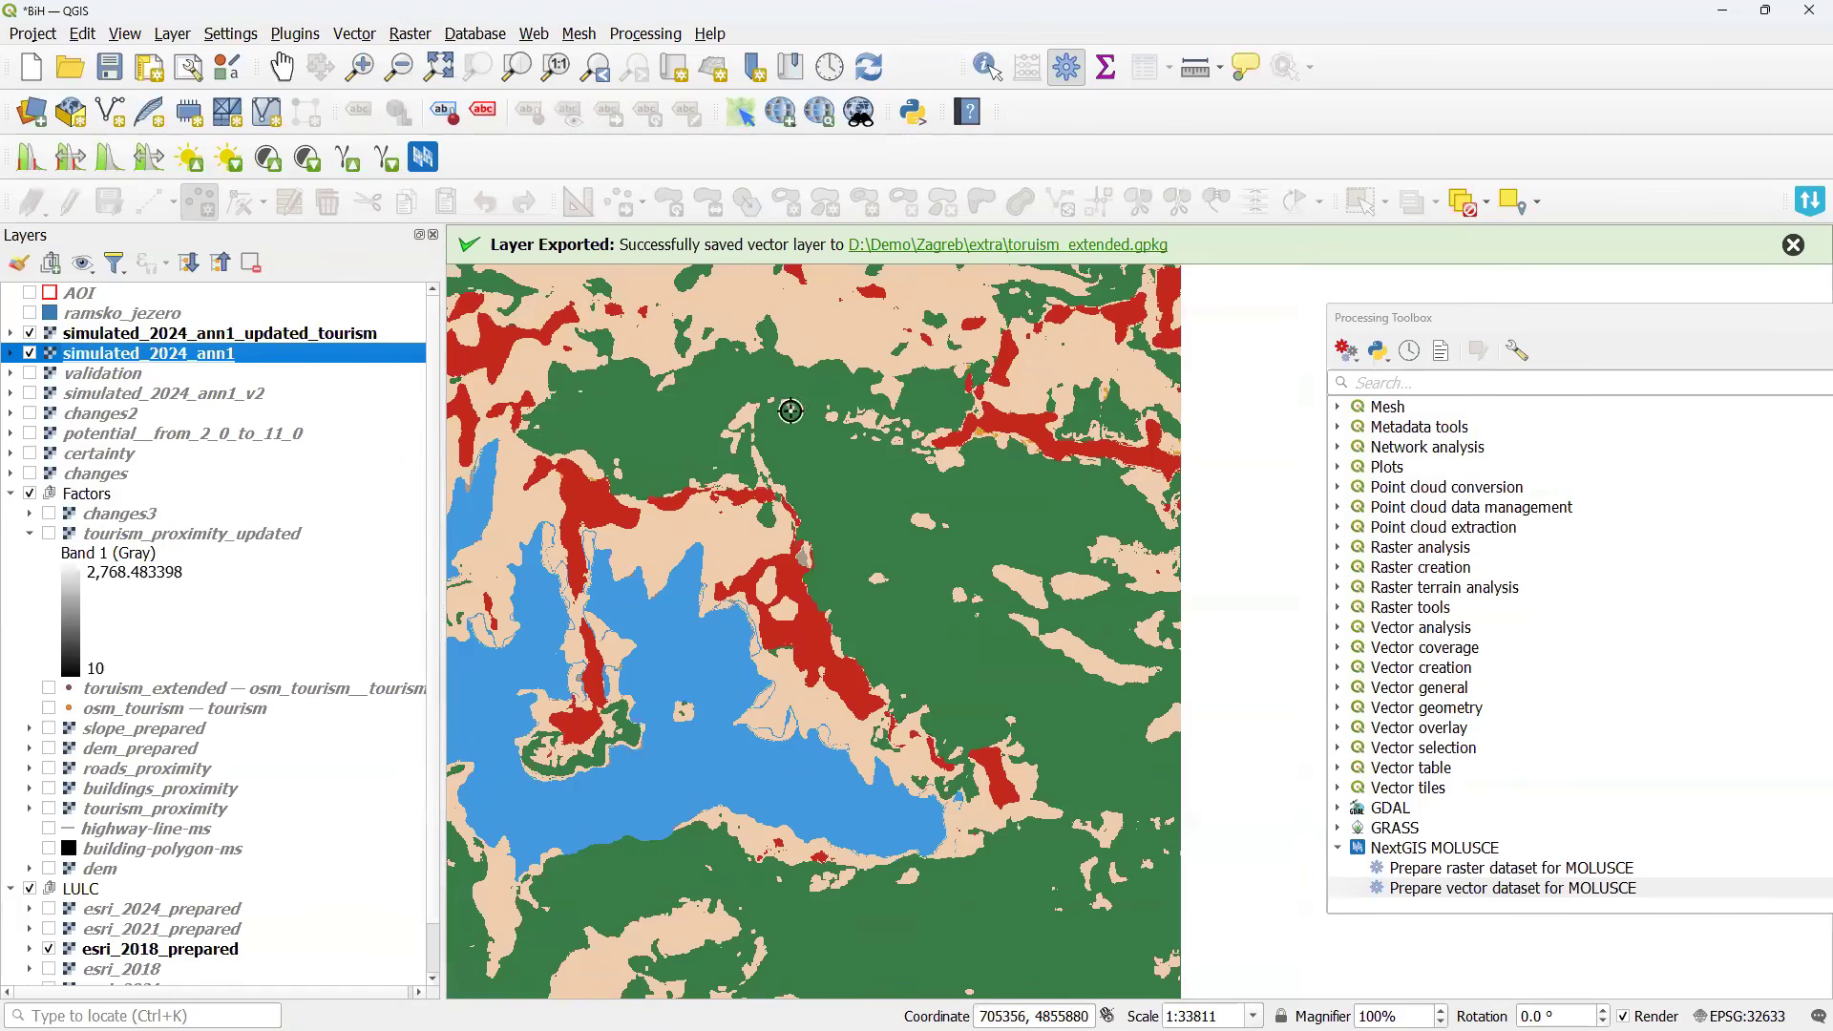
{"action": "left_click", "coordinate": [29, 339]}
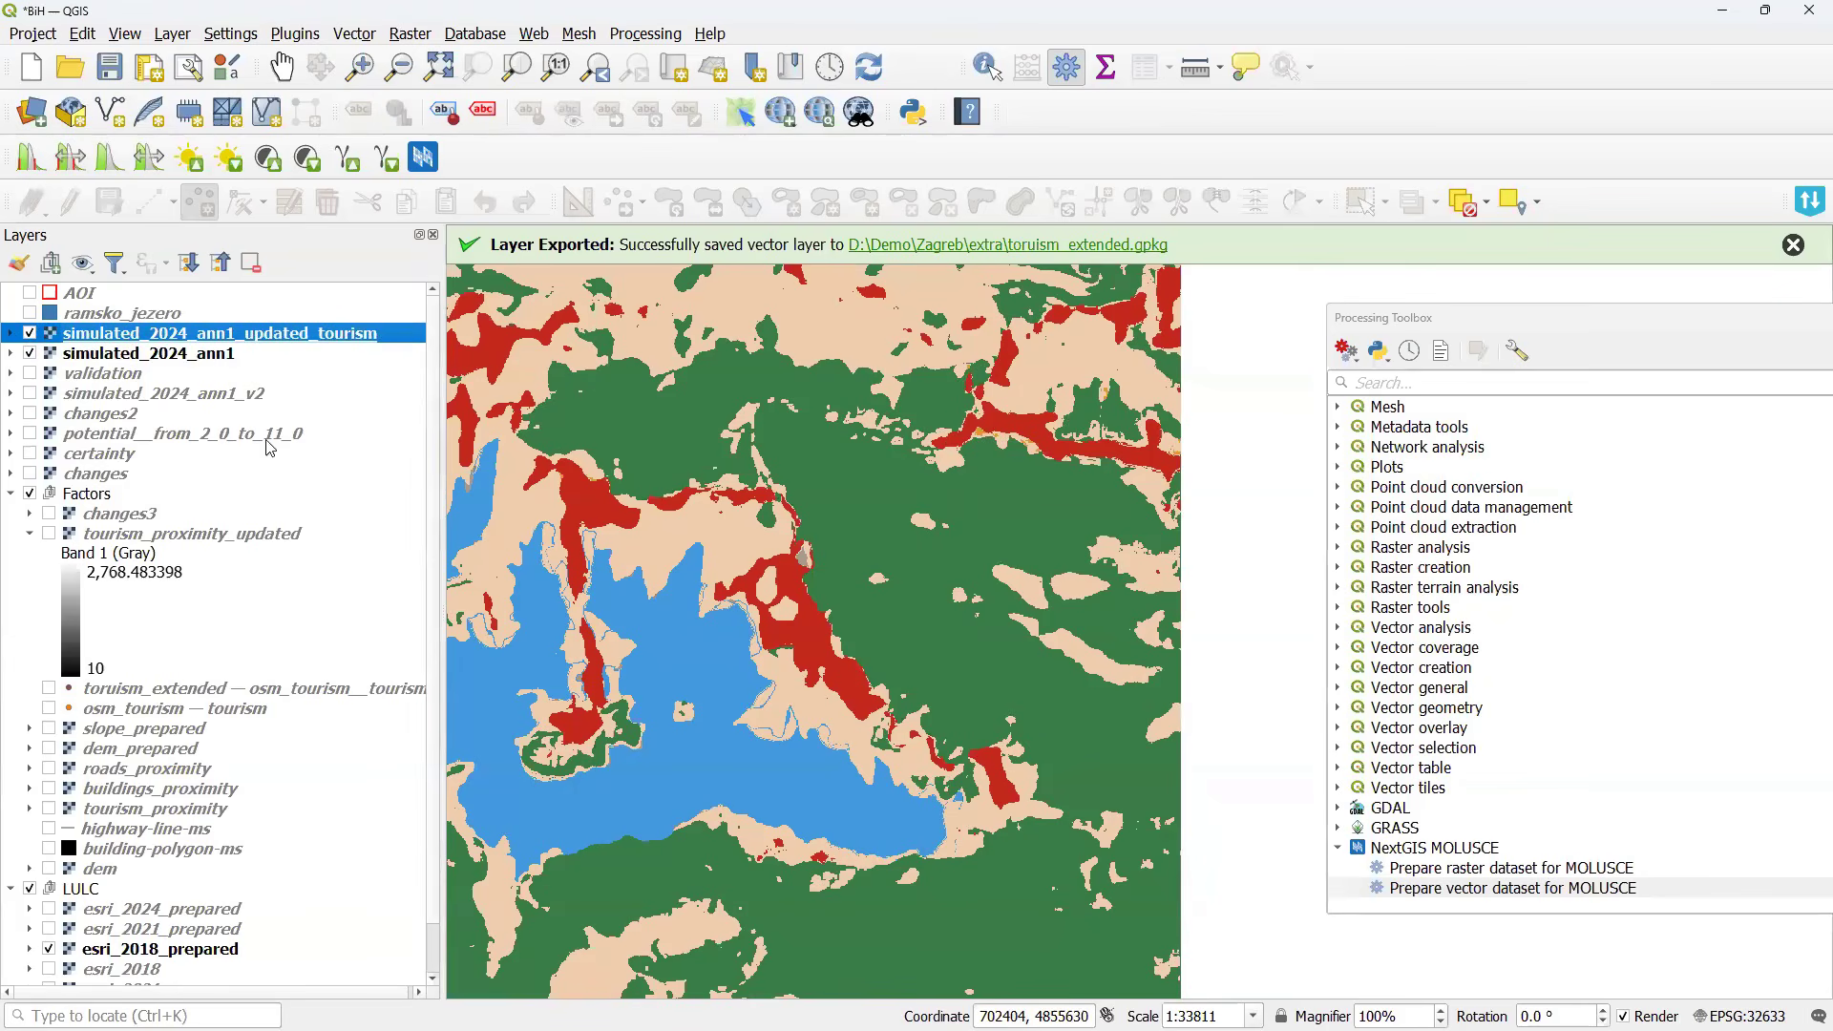
{"action": "left_click", "coordinate": [30, 334]}
{"action": "left_click", "coordinate": [29, 334]}
{"action": "left_click_drag", "start_coordinate": [552, 655], "coordinate": [534, 392]}
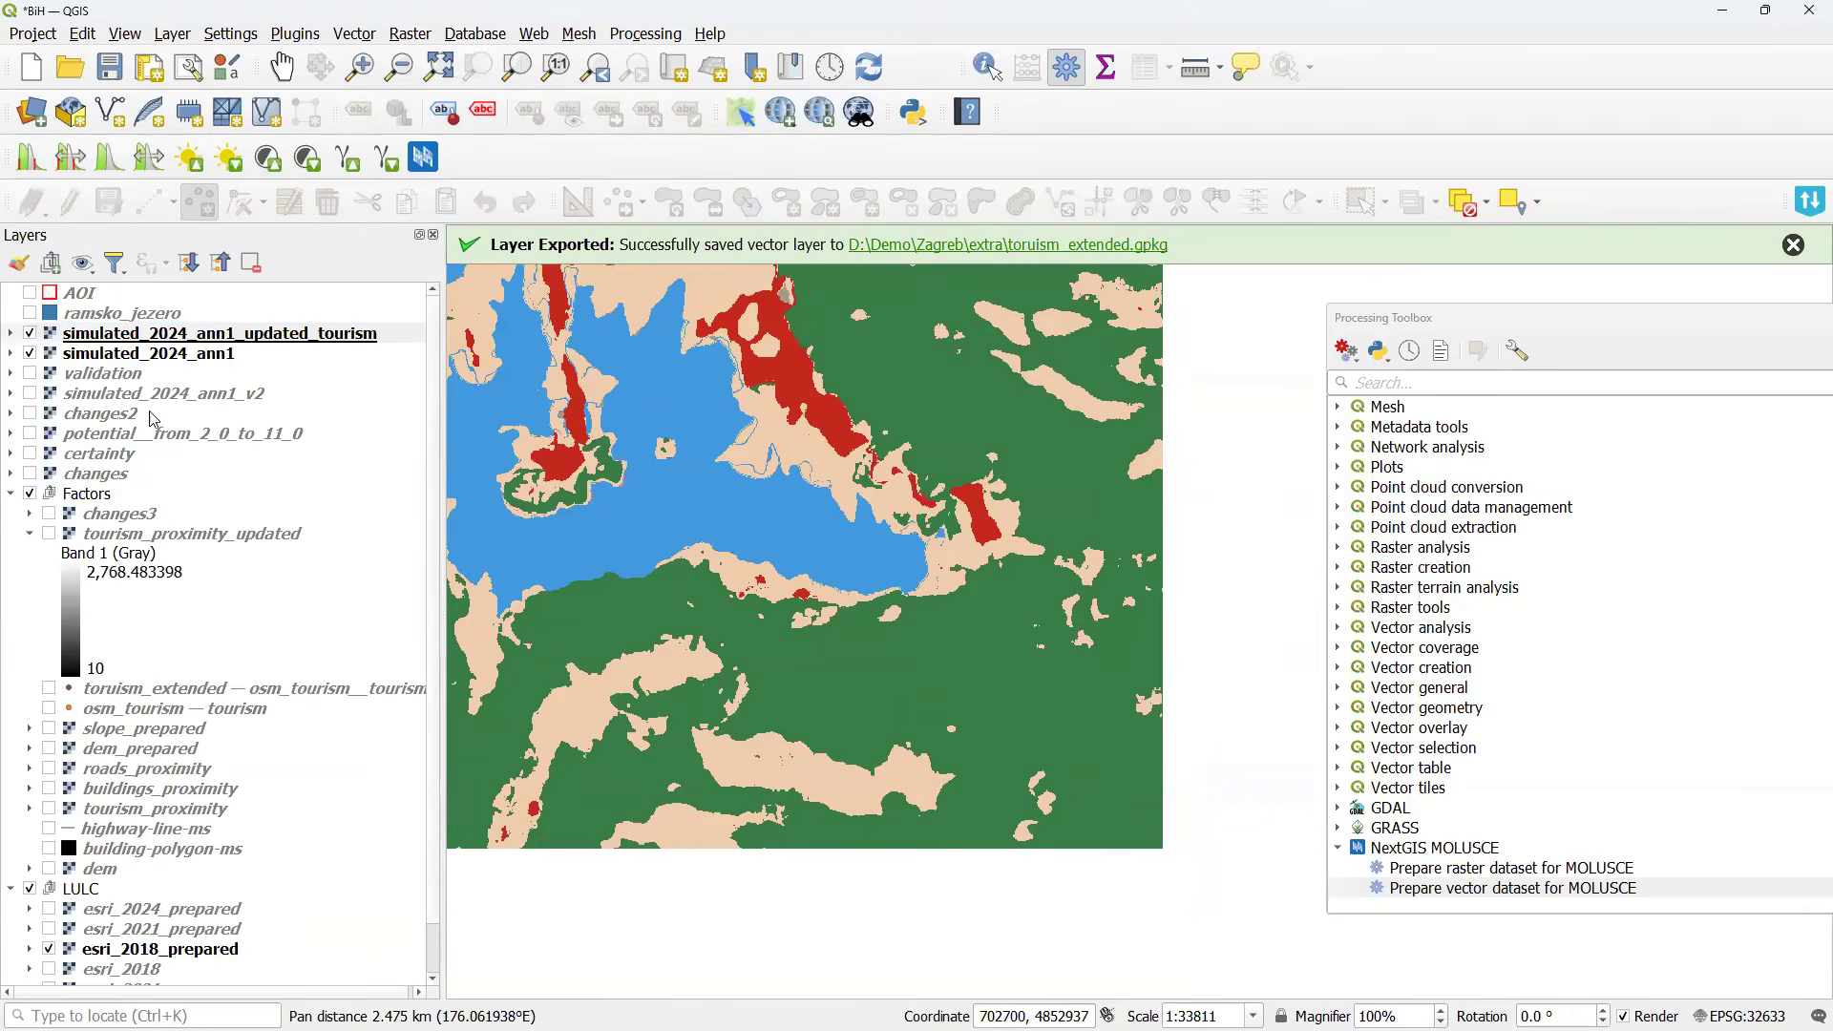
{"action": "left_click", "coordinate": [30, 333]}
{"action": "scroll", "coordinate": [942, 626], "scroll_direction": "down", "scroll_amount": 1}
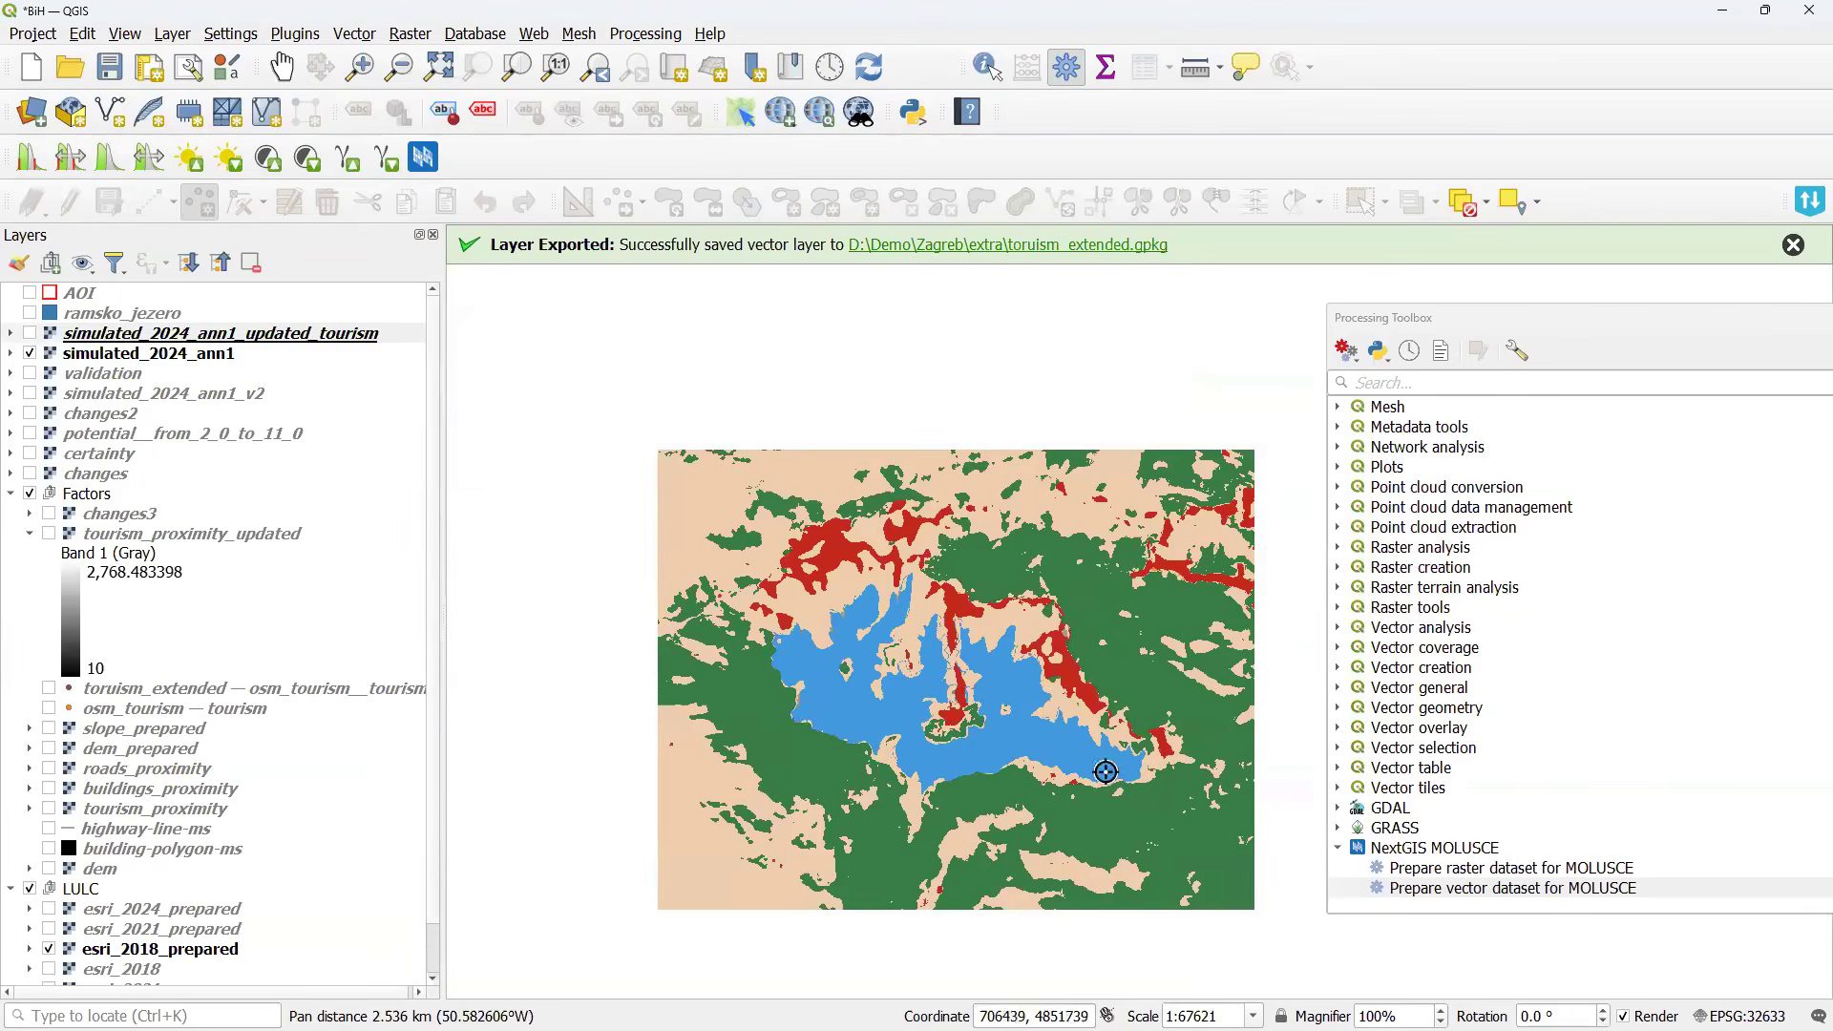
{"action": "left_click_drag", "start_coordinate": [1051, 733], "coordinate": [956, 618]}
Switch to the MOLUSCE 14.04.2026 presentation in Google Slides, start the slideshow at "Major limitations" and advance one slide.
{"action": "key", "text": "alt+Tab"}
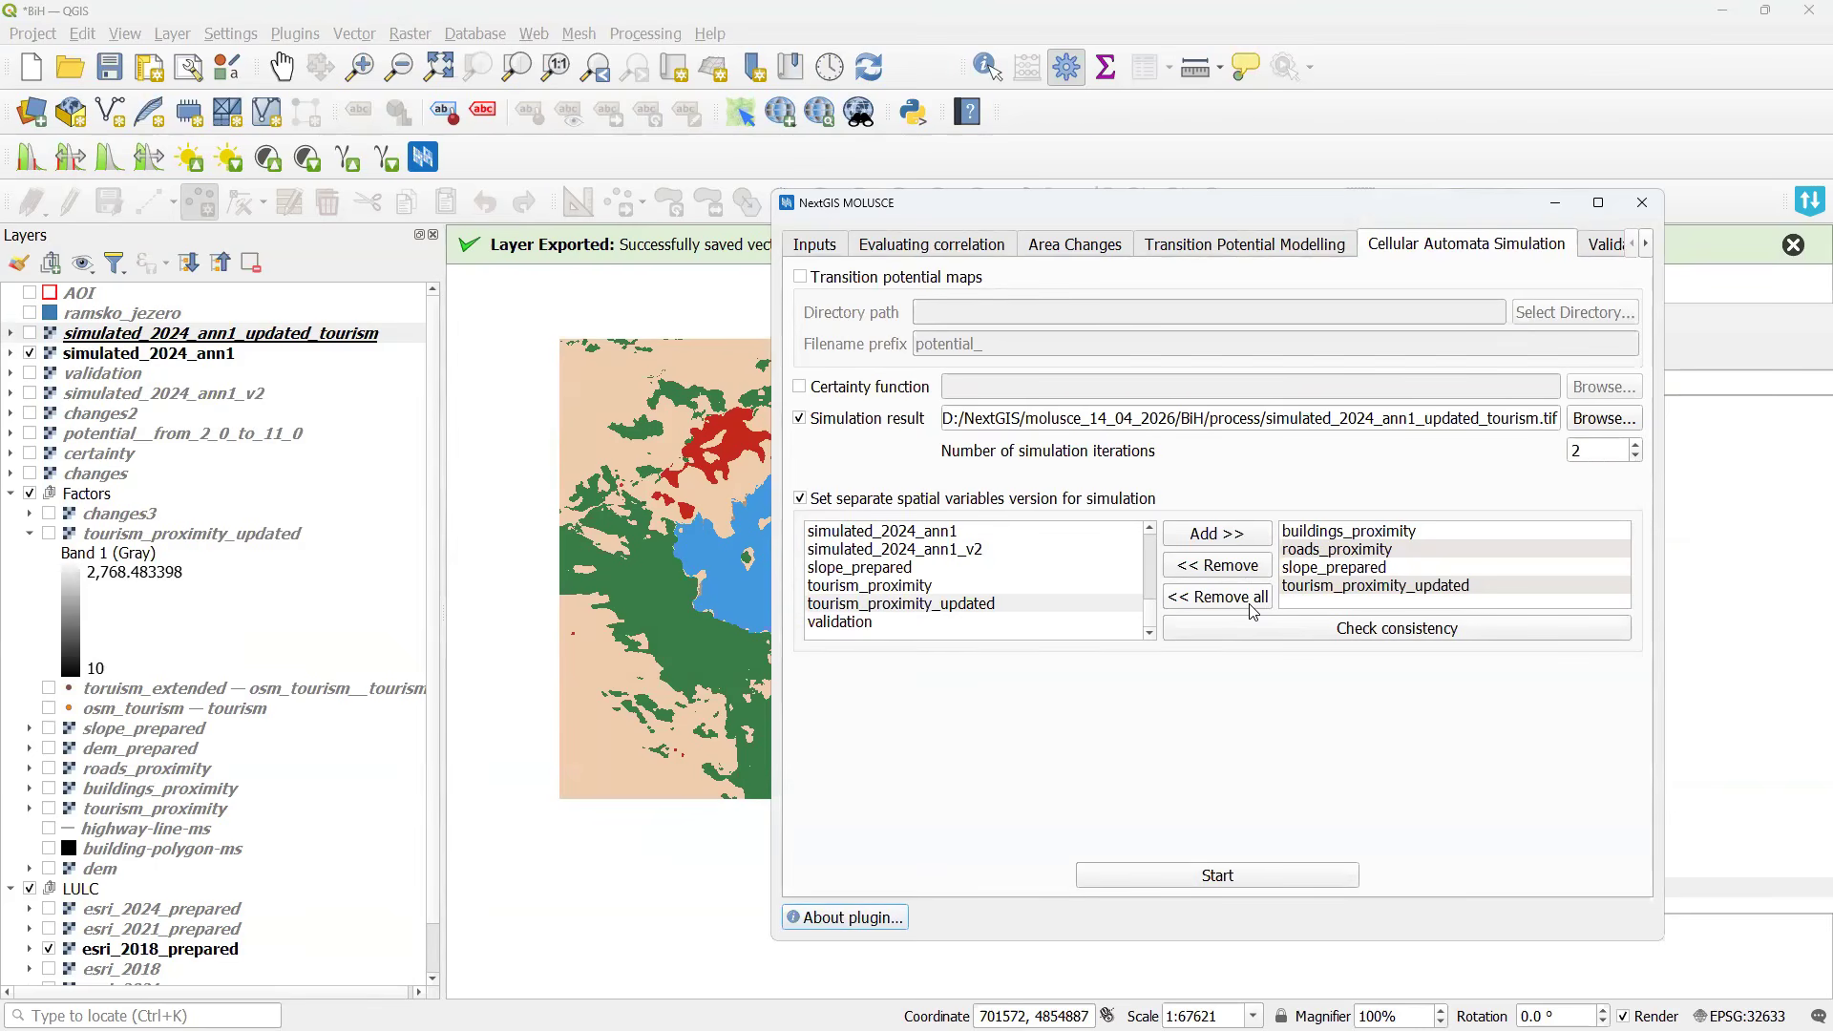
{"action": "key", "text": "alt+Tab"}
{"action": "key", "text": "alt+Tab"}
{"action": "key", "text": "alt+Tab"}
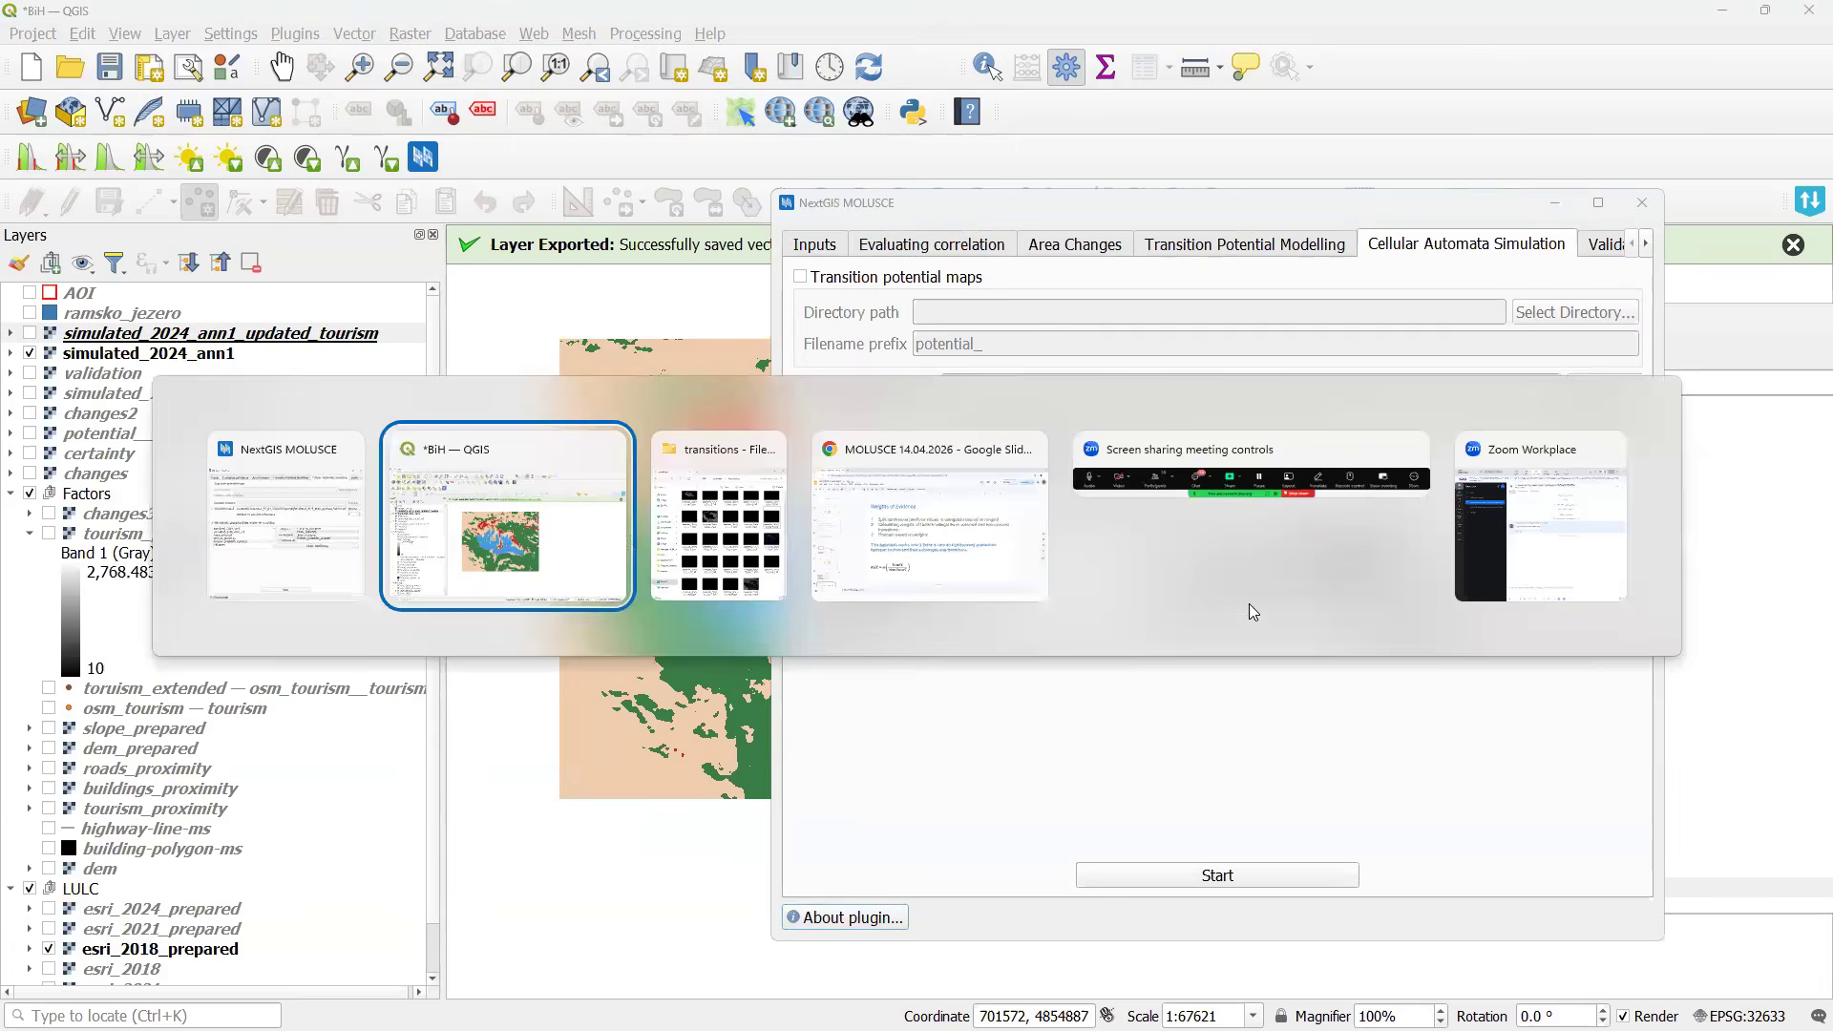
{"action": "scroll", "coordinate": [27, 741], "scroll_direction": "down", "scroll_amount": 2}
{"action": "scroll", "coordinate": [27, 741], "scroll_direction": "down", "scroll_amount": 2}
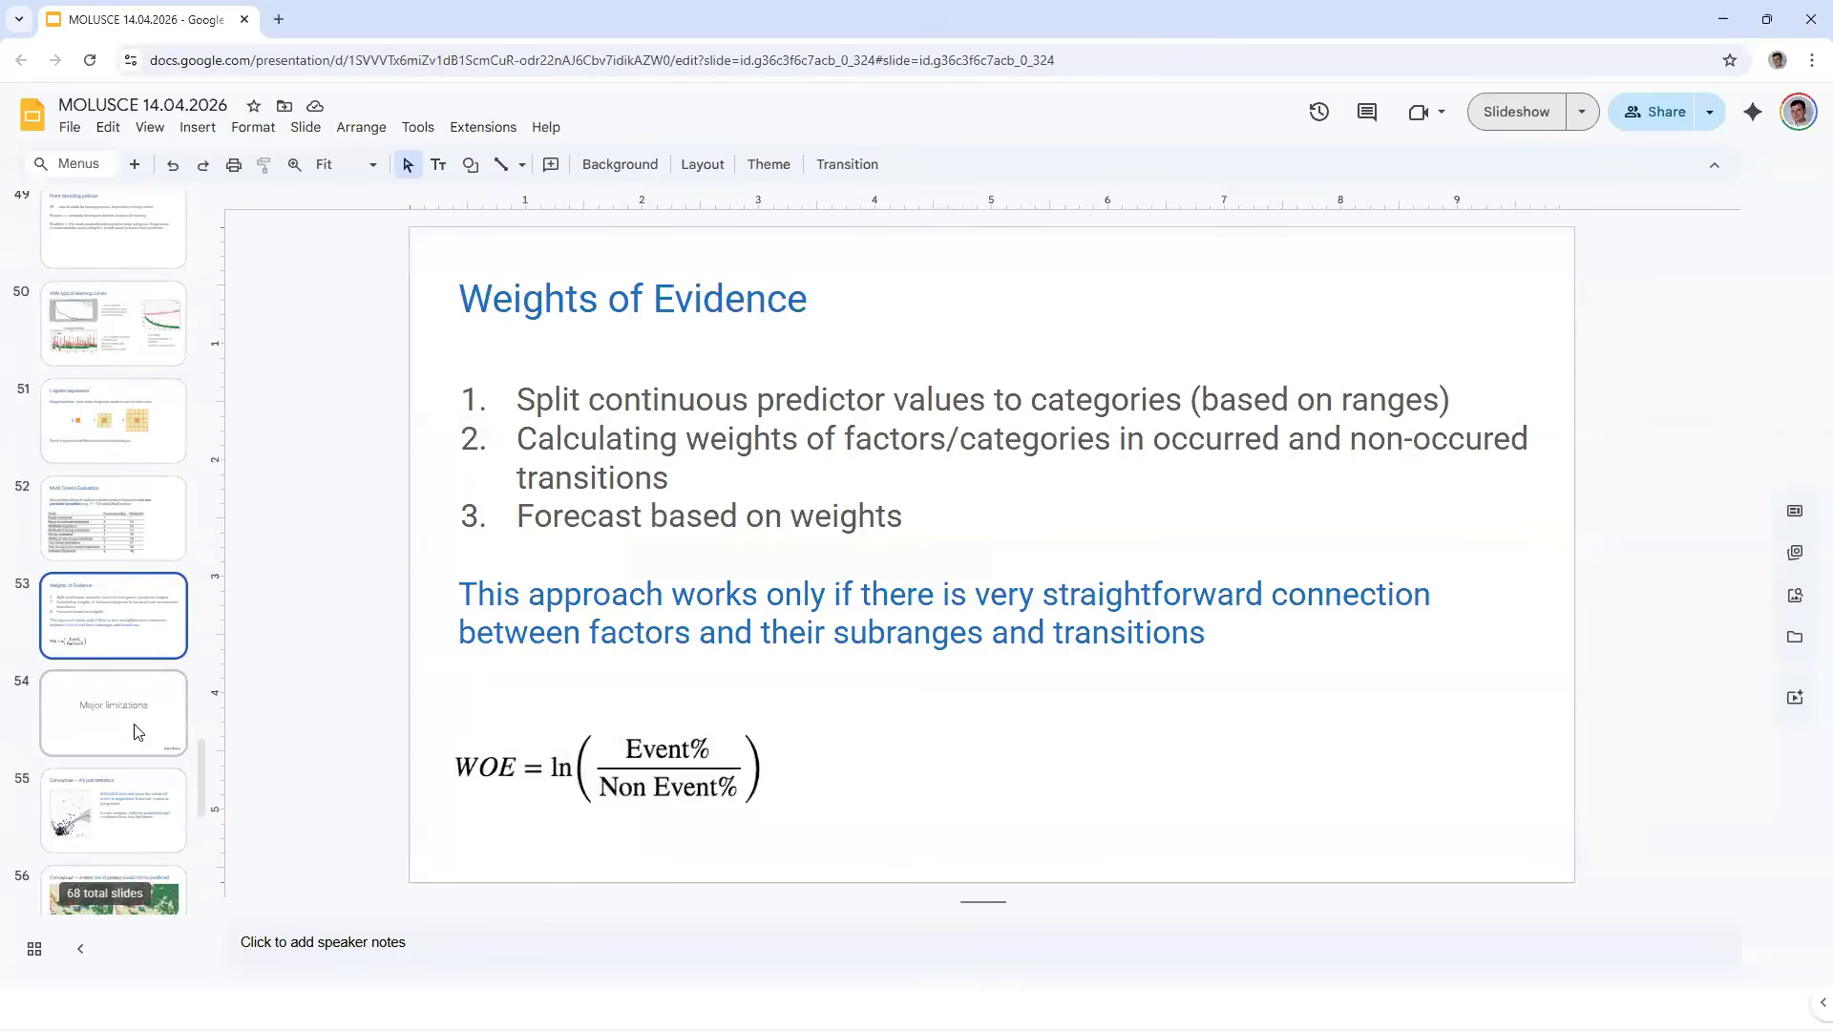
{"action": "left_click", "coordinate": [125, 731]}
{"action": "left_click", "coordinate": [1517, 112]}
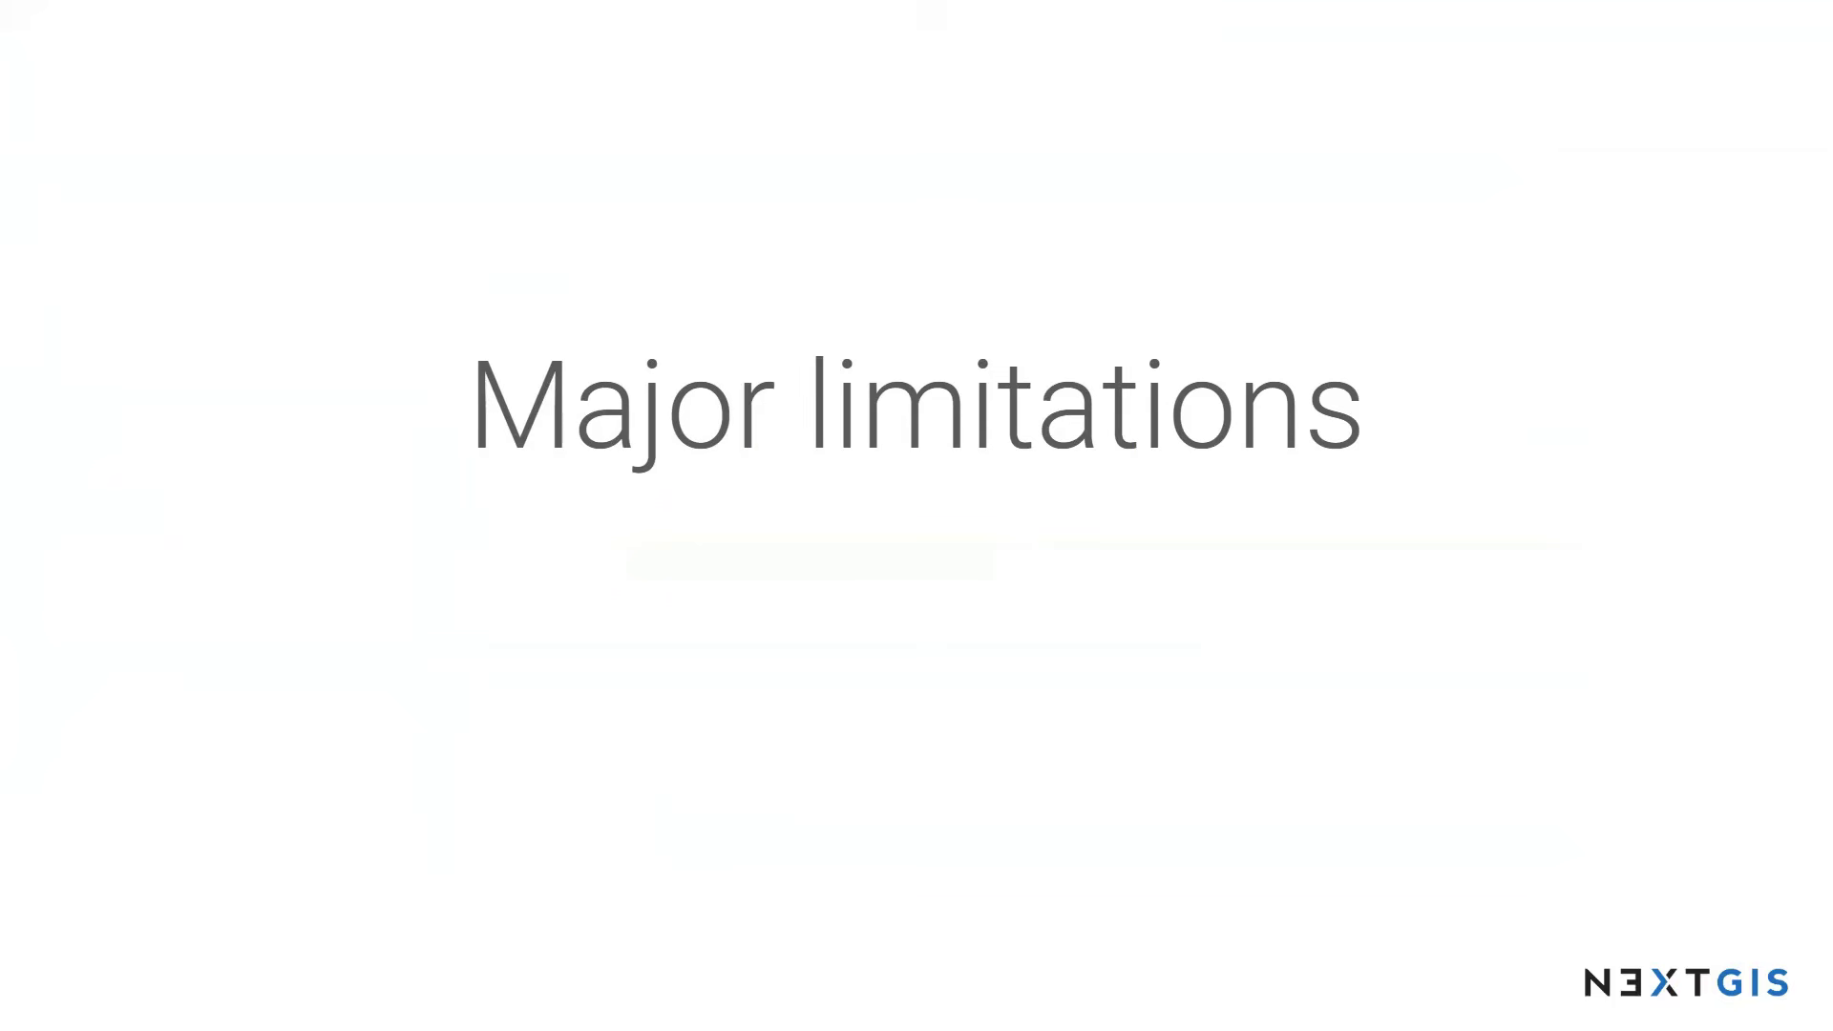
{"action": "key", "text": "Right"}
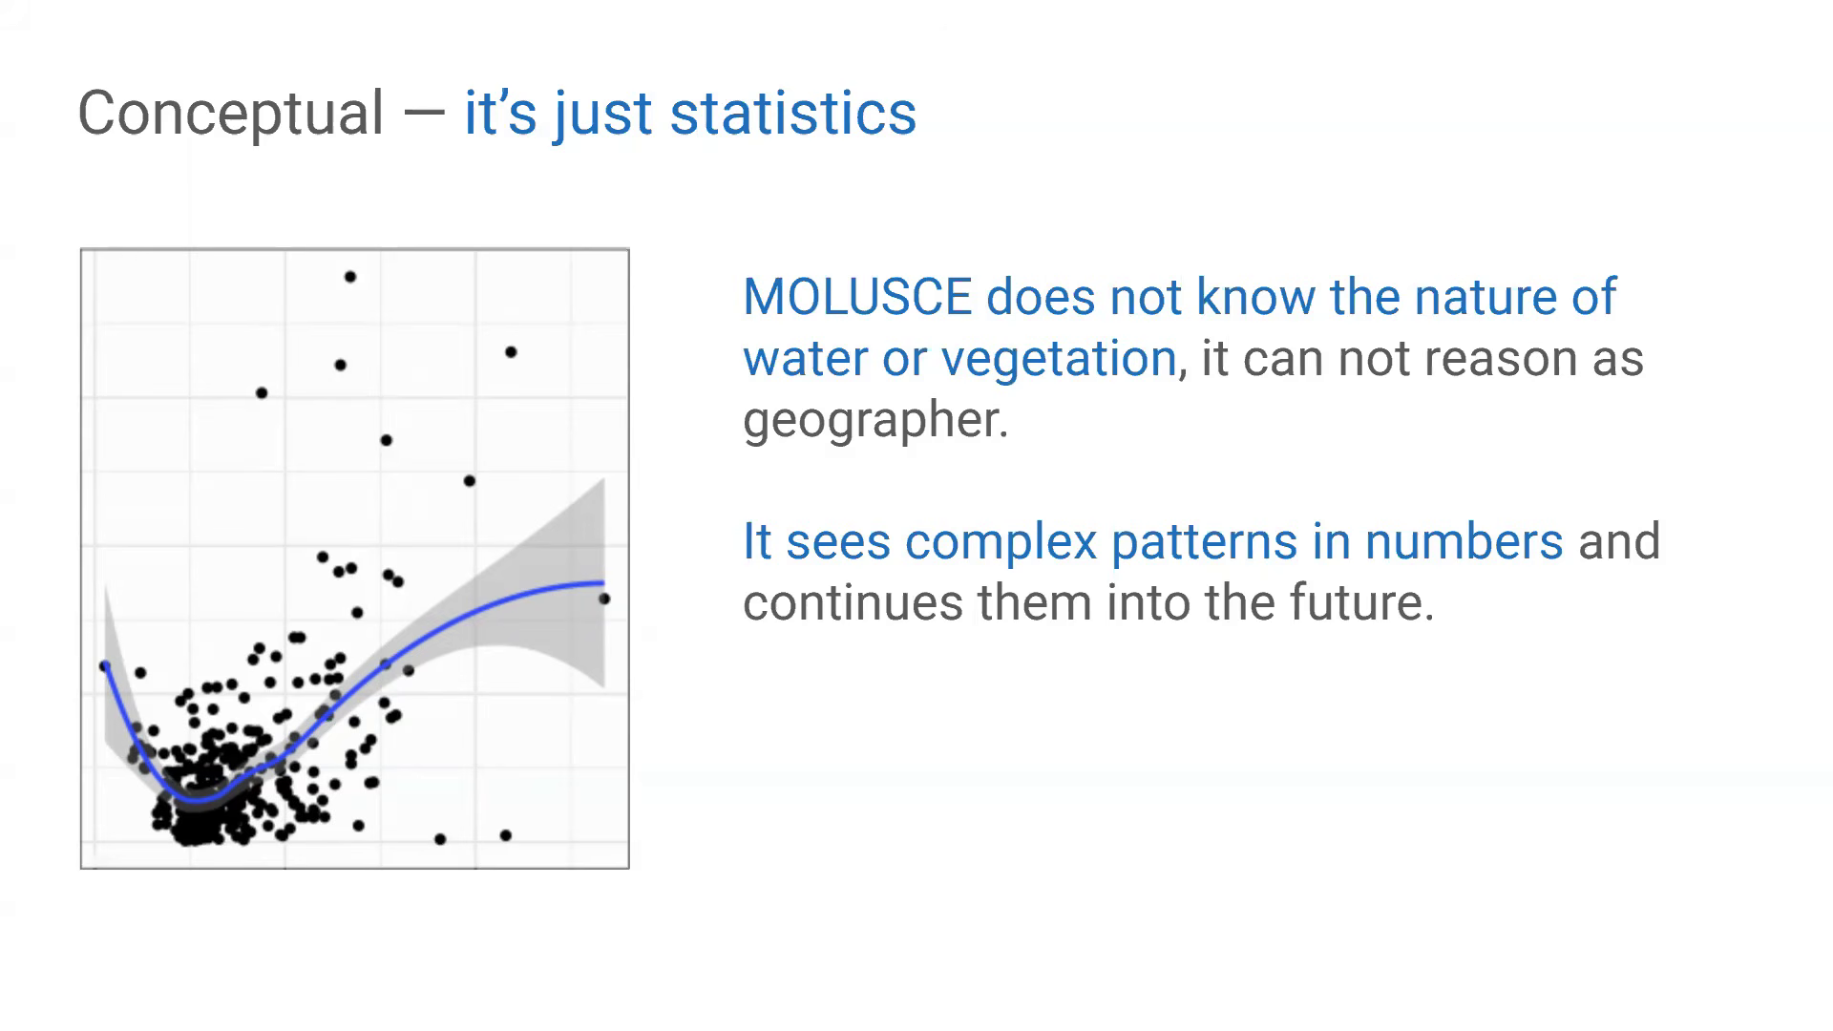
Switch back to QGIS and examine the isolated water pixels and thin water lines around the lake's central peninsula in simulated_2024_ann1.
{"action": "key", "text": "alt+Tab"}
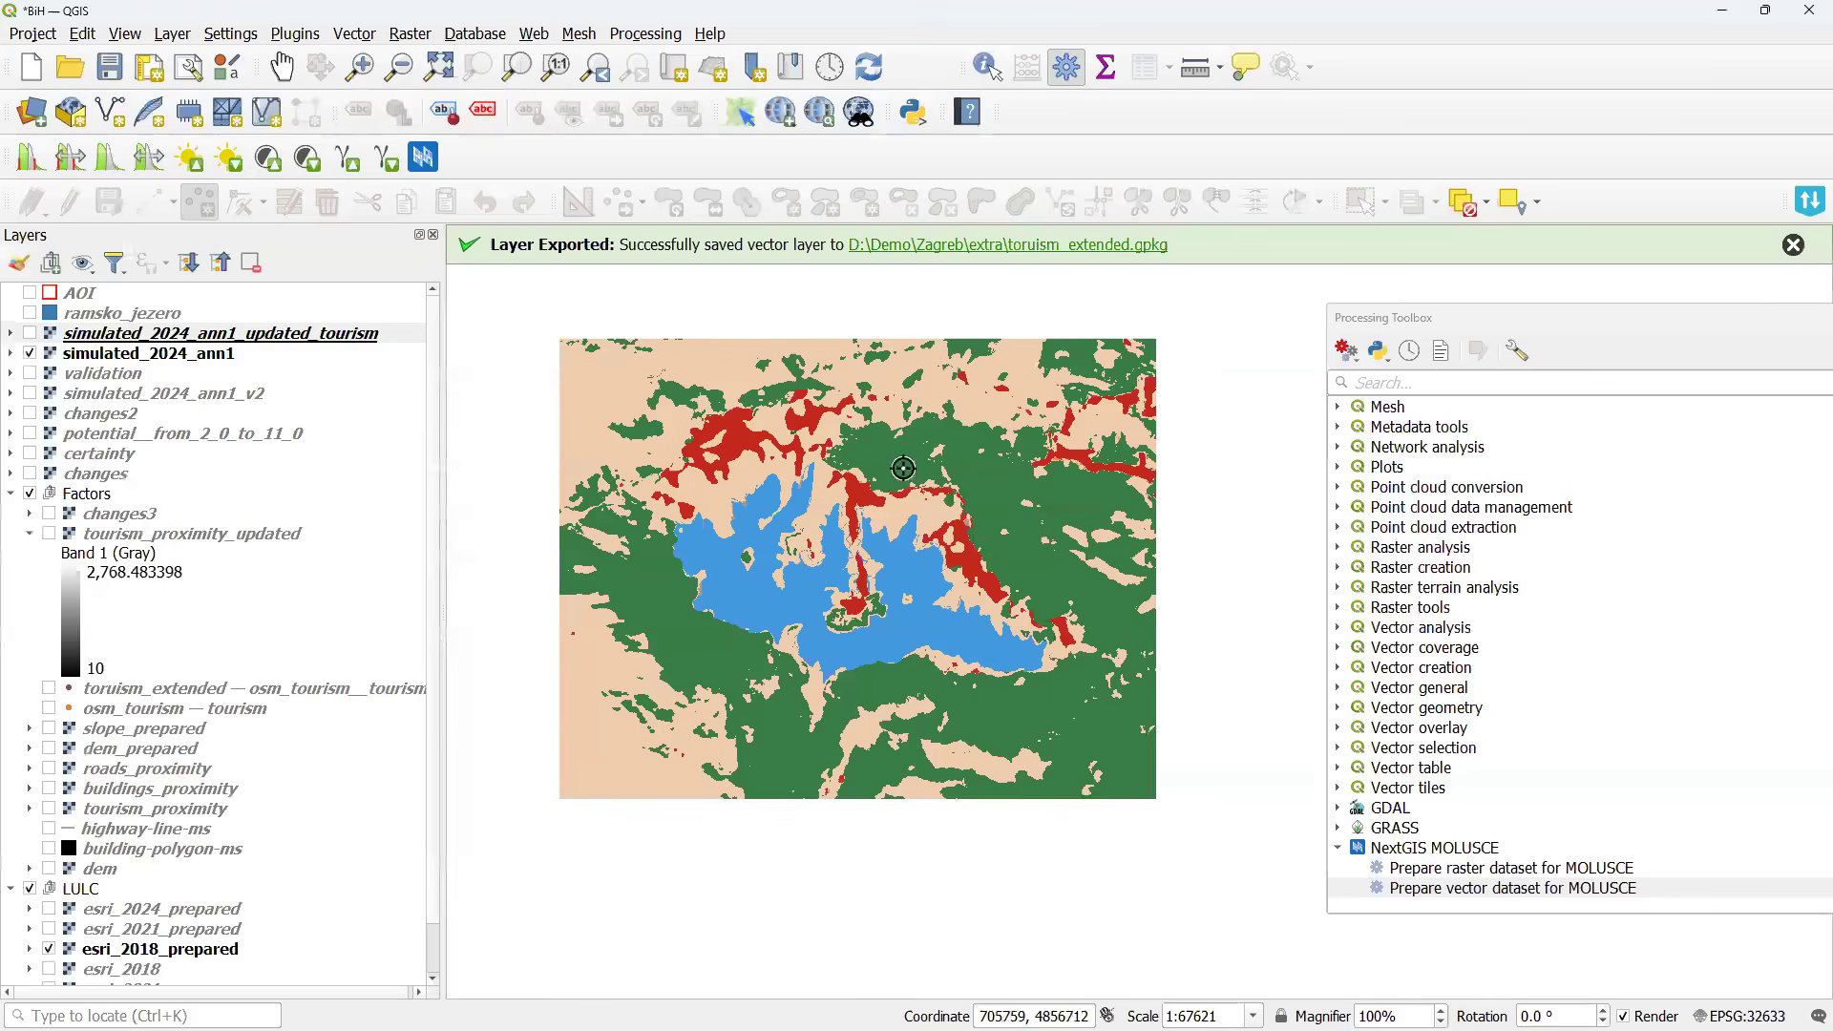
{"action": "scroll", "coordinate": [935, 543], "scroll_direction": "up", "scroll_amount": 2}
{"action": "scroll", "coordinate": [834, 500], "scroll_direction": "up", "scroll_amount": 2}
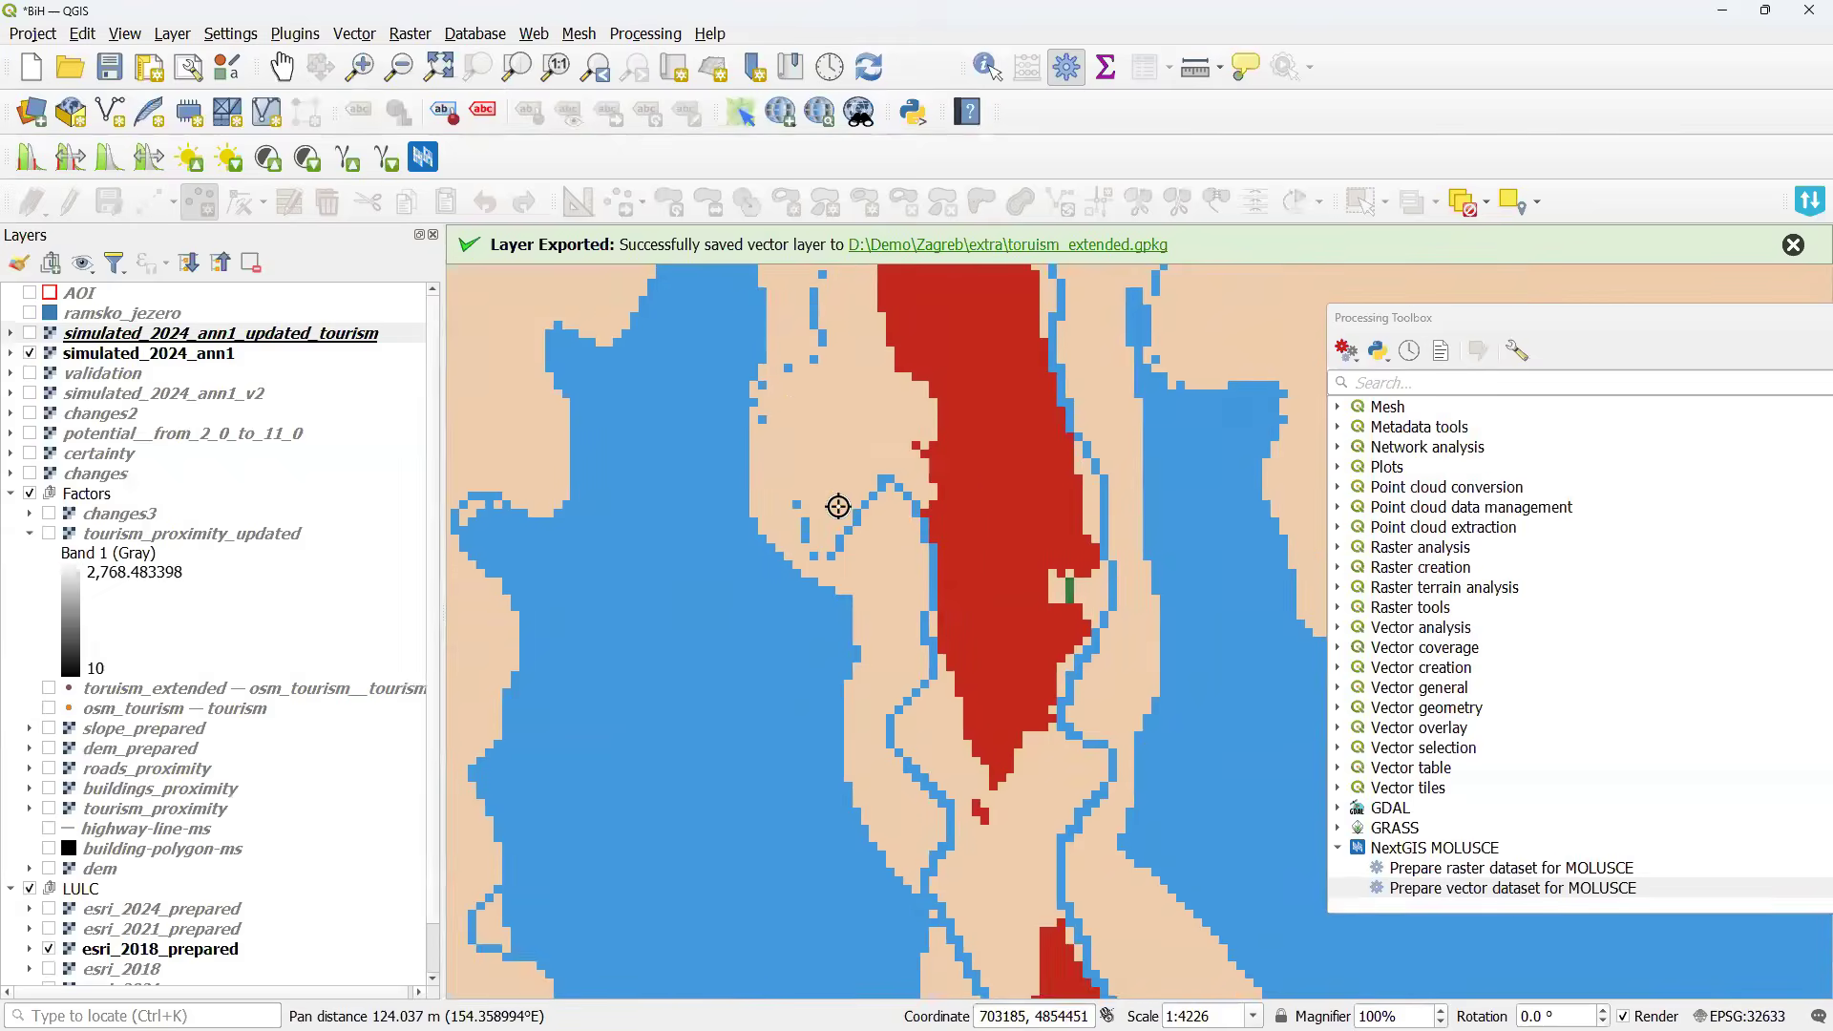
{"action": "left_click_drag", "start_coordinate": [749, 487], "coordinate": [822, 569]}
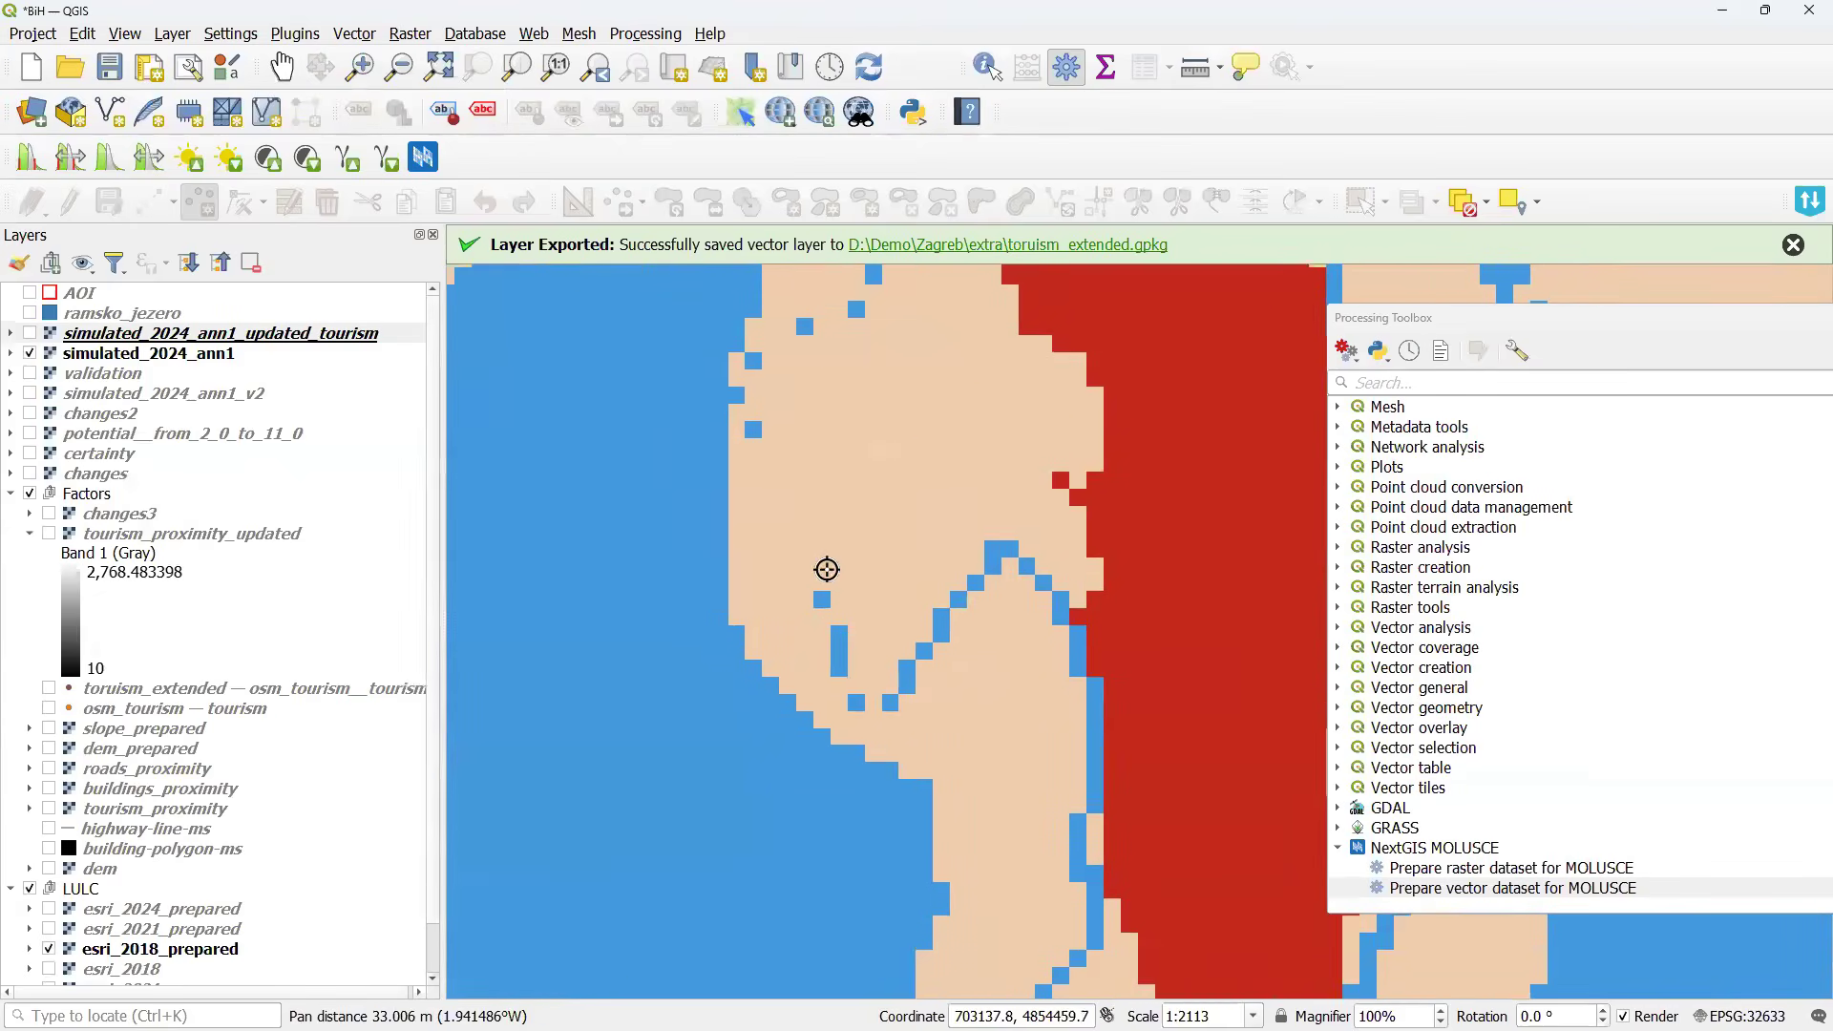
{"action": "scroll", "coordinate": [820, 573], "scroll_direction": "up", "scroll_amount": 1}
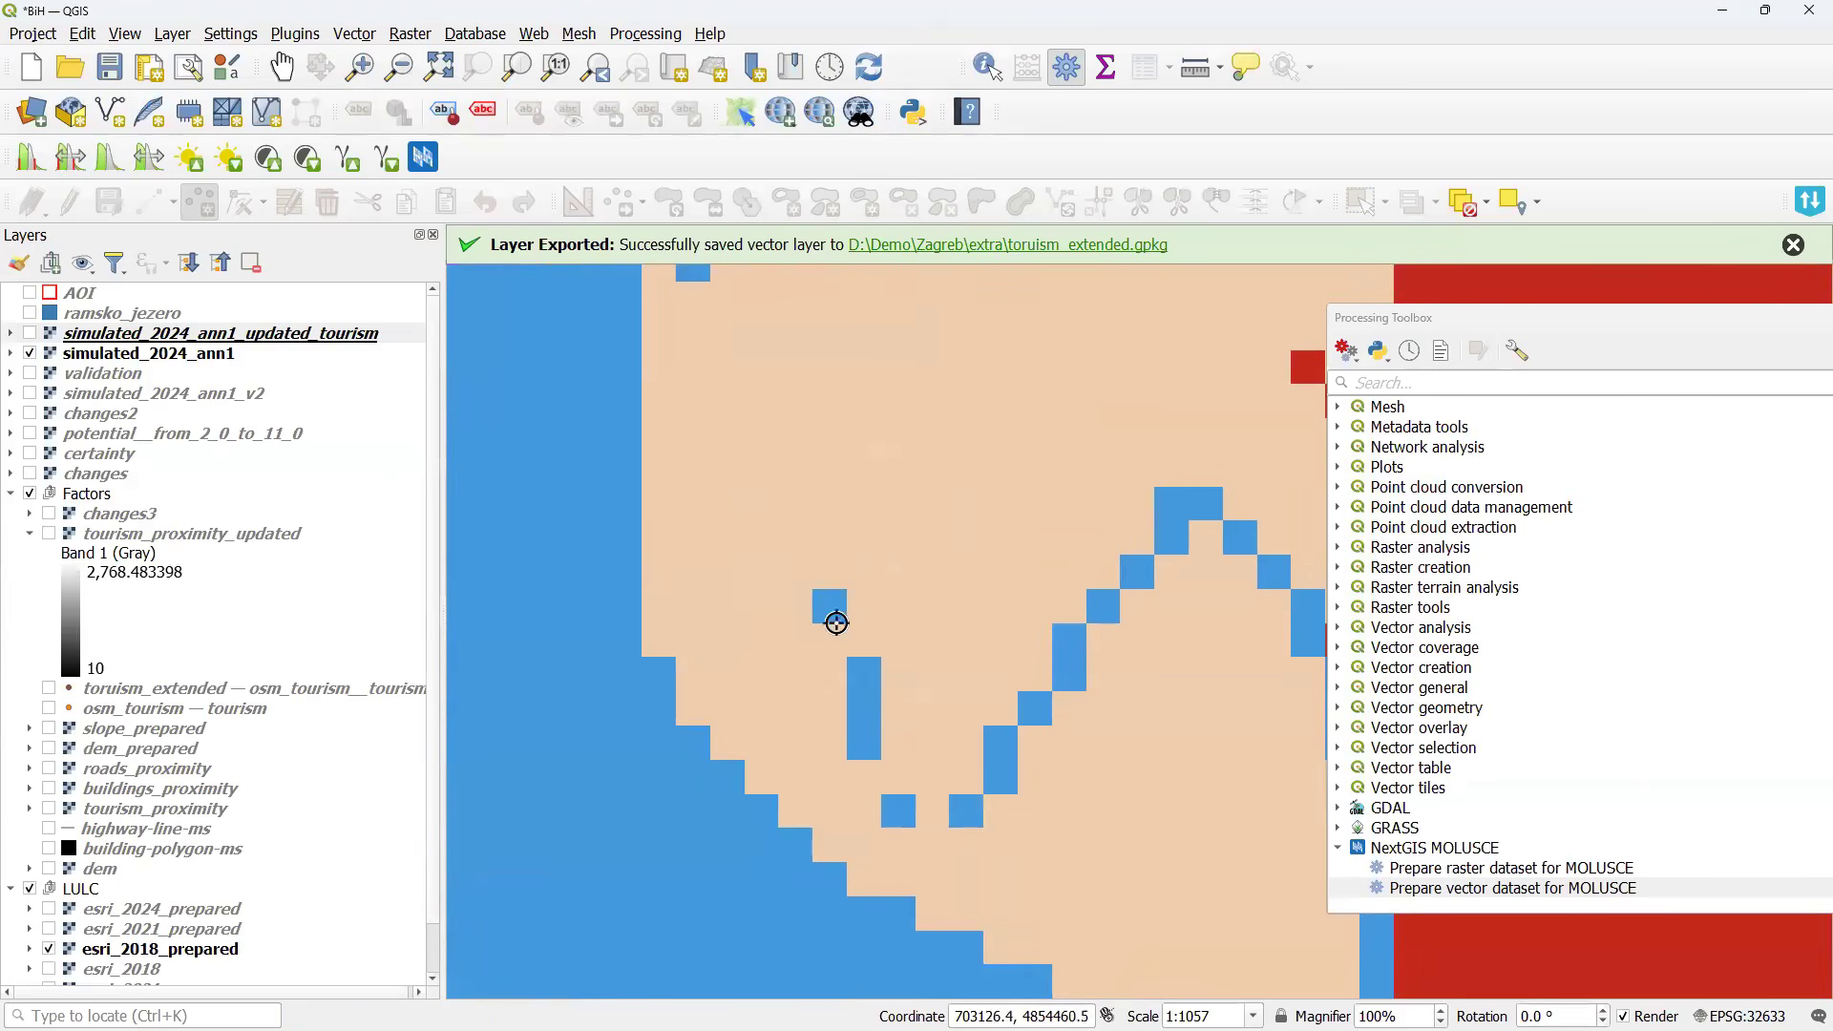
{"action": "scroll", "coordinate": [846, 613], "scroll_direction": "down", "scroll_amount": 1}
{"action": "scroll", "coordinate": [846, 613], "scroll_direction": "up", "scroll_amount": 2}
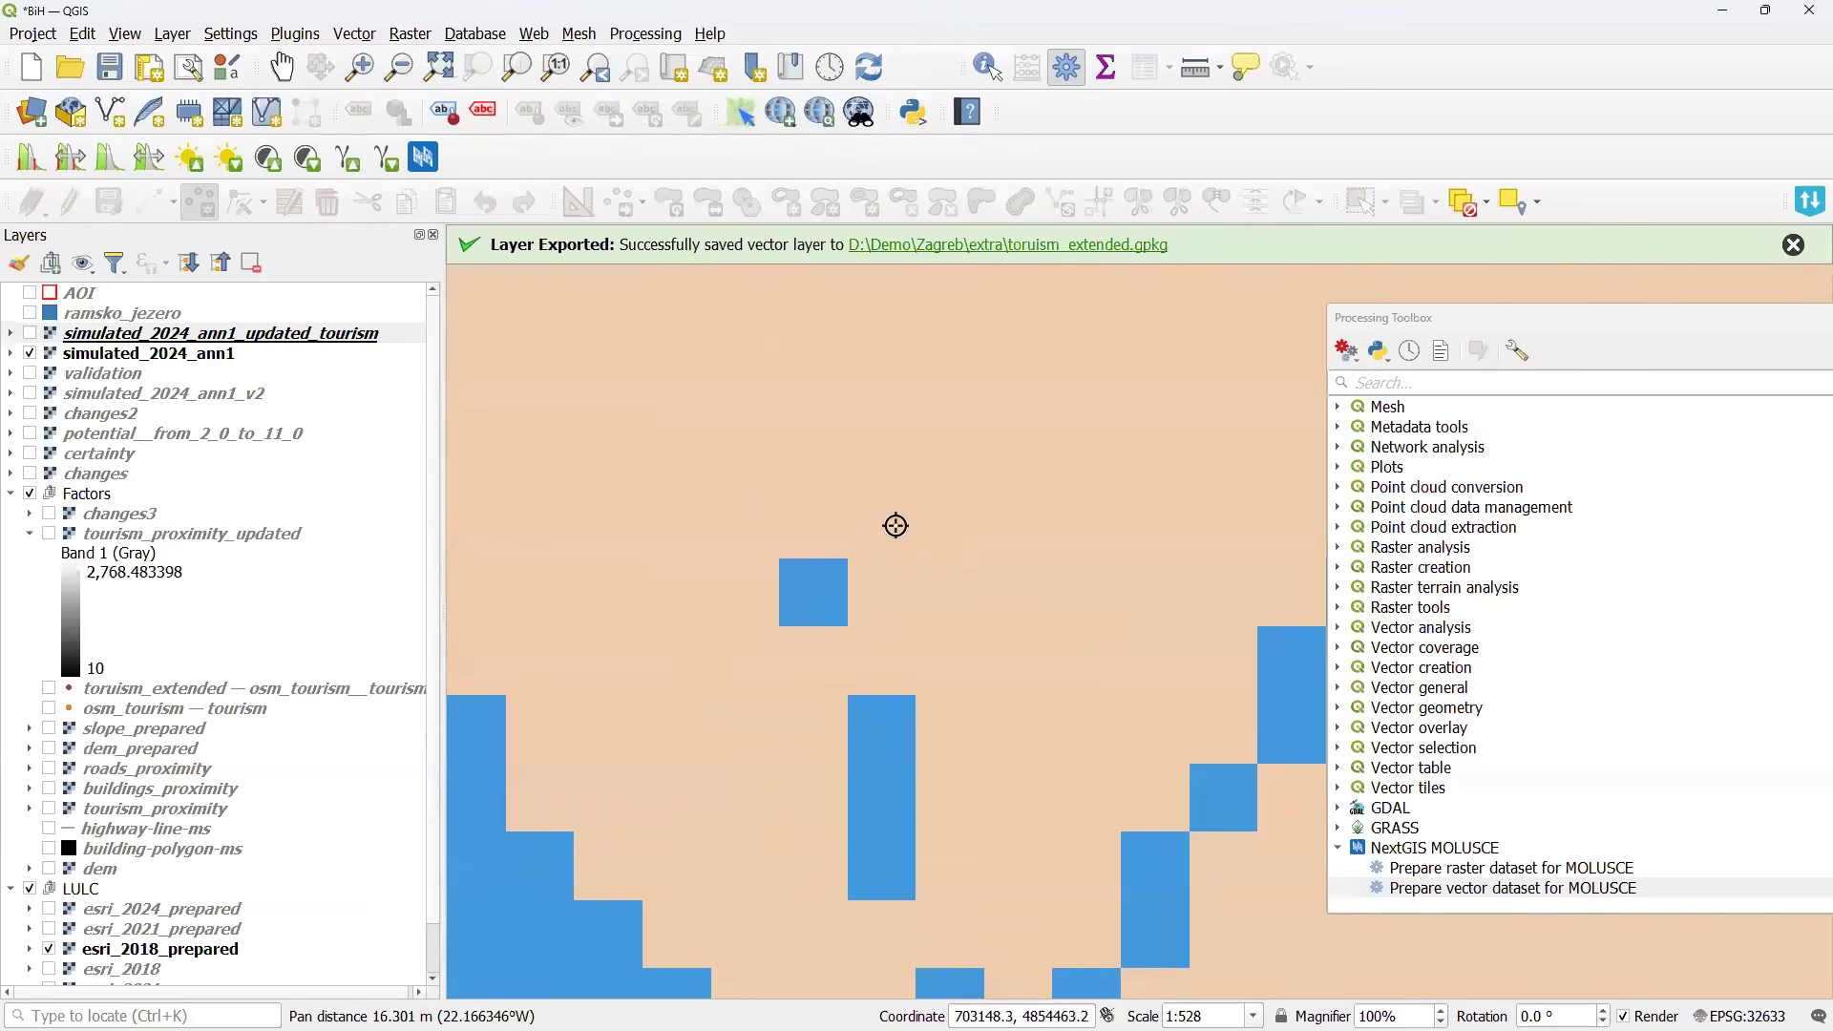
{"action": "scroll", "coordinate": [860, 611], "scroll_direction": "down", "scroll_amount": 2}
{"action": "left_click_drag", "start_coordinate": [900, 622], "coordinate": [798, 462]}
{"action": "scroll", "coordinate": [803, 496], "scroll_direction": "down", "scroll_amount": 4}
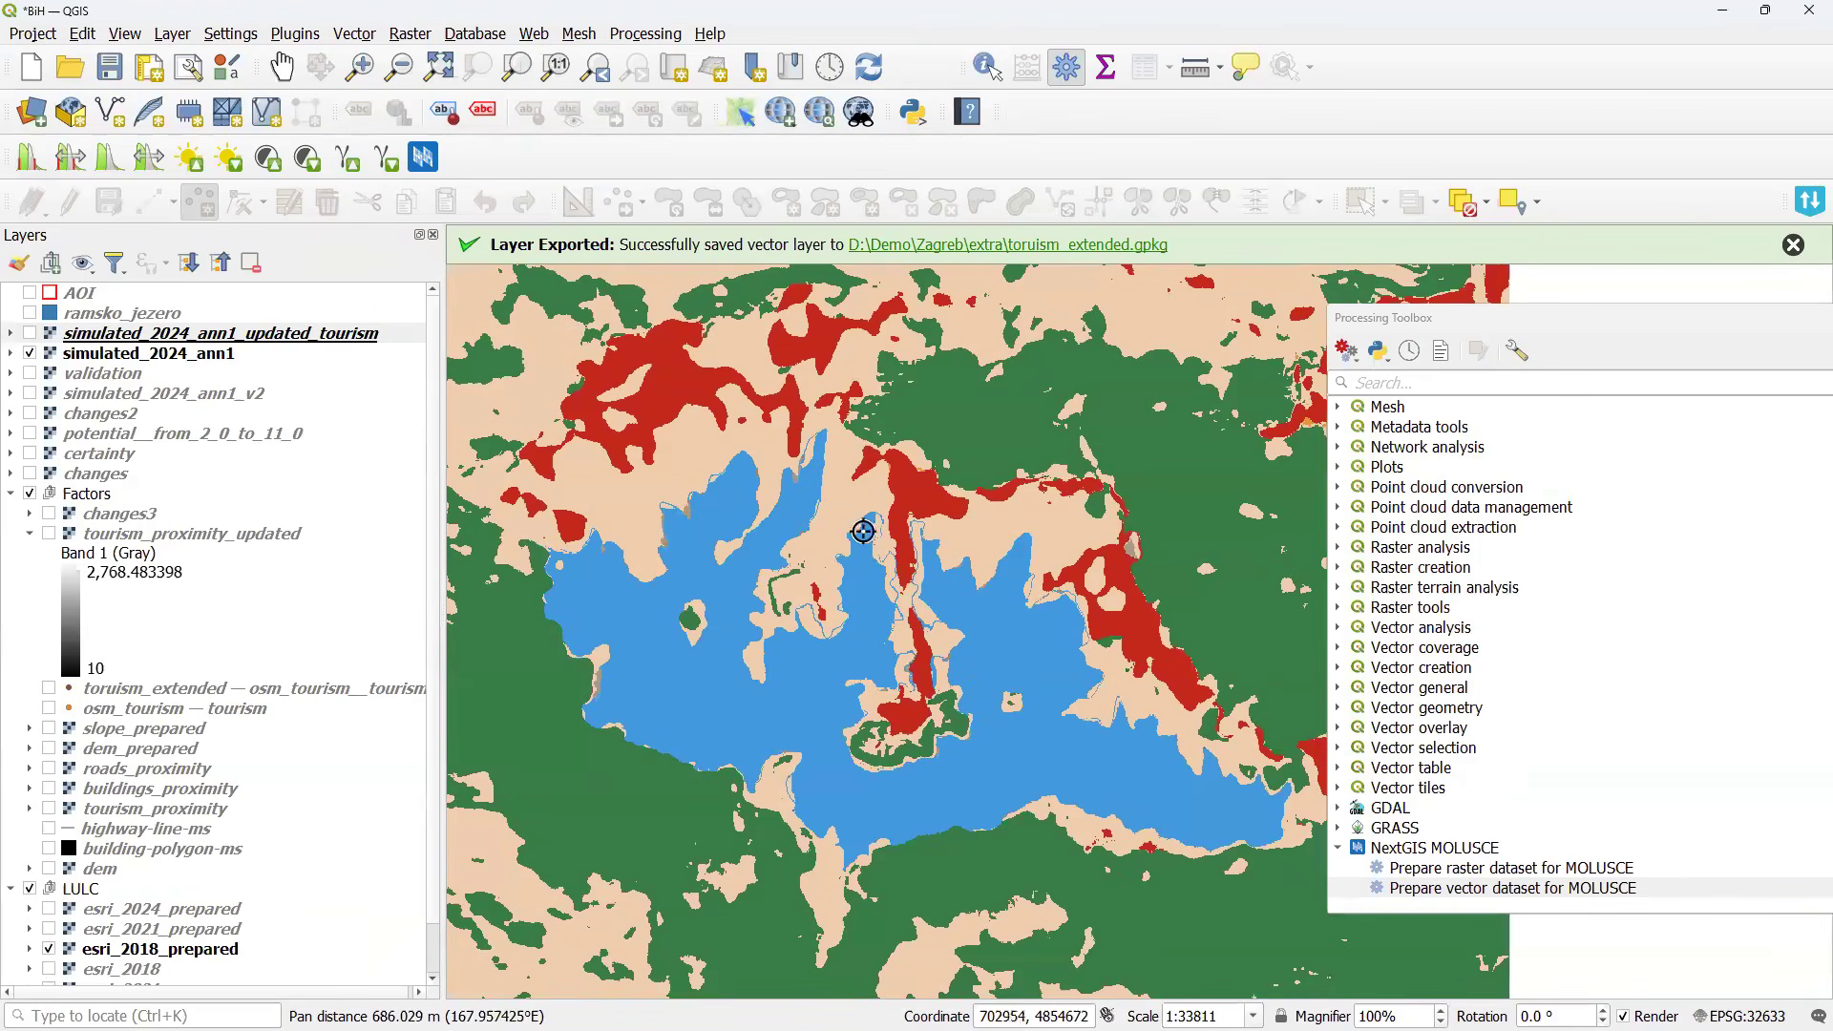
{"action": "scroll", "coordinate": [873, 544], "scroll_direction": "up", "scroll_amount": 2}
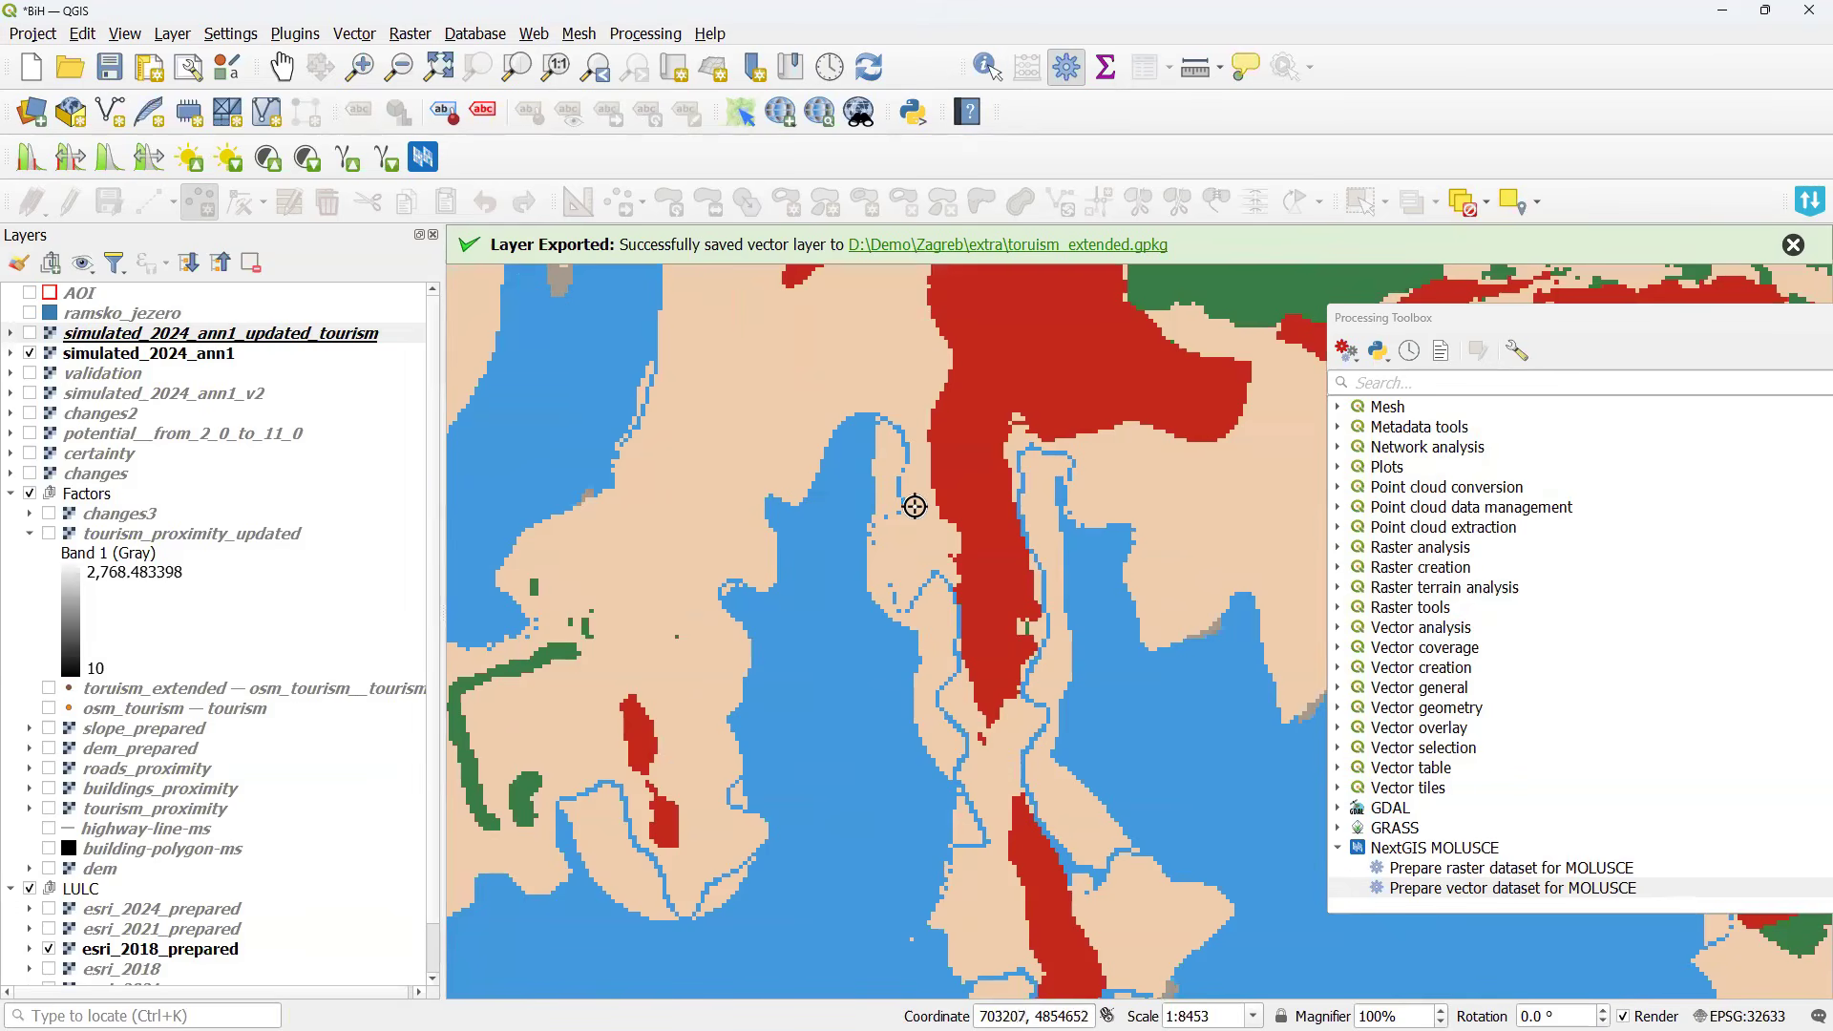
{"action": "scroll", "coordinate": [888, 558], "scroll_direction": "down", "scroll_amount": 1}
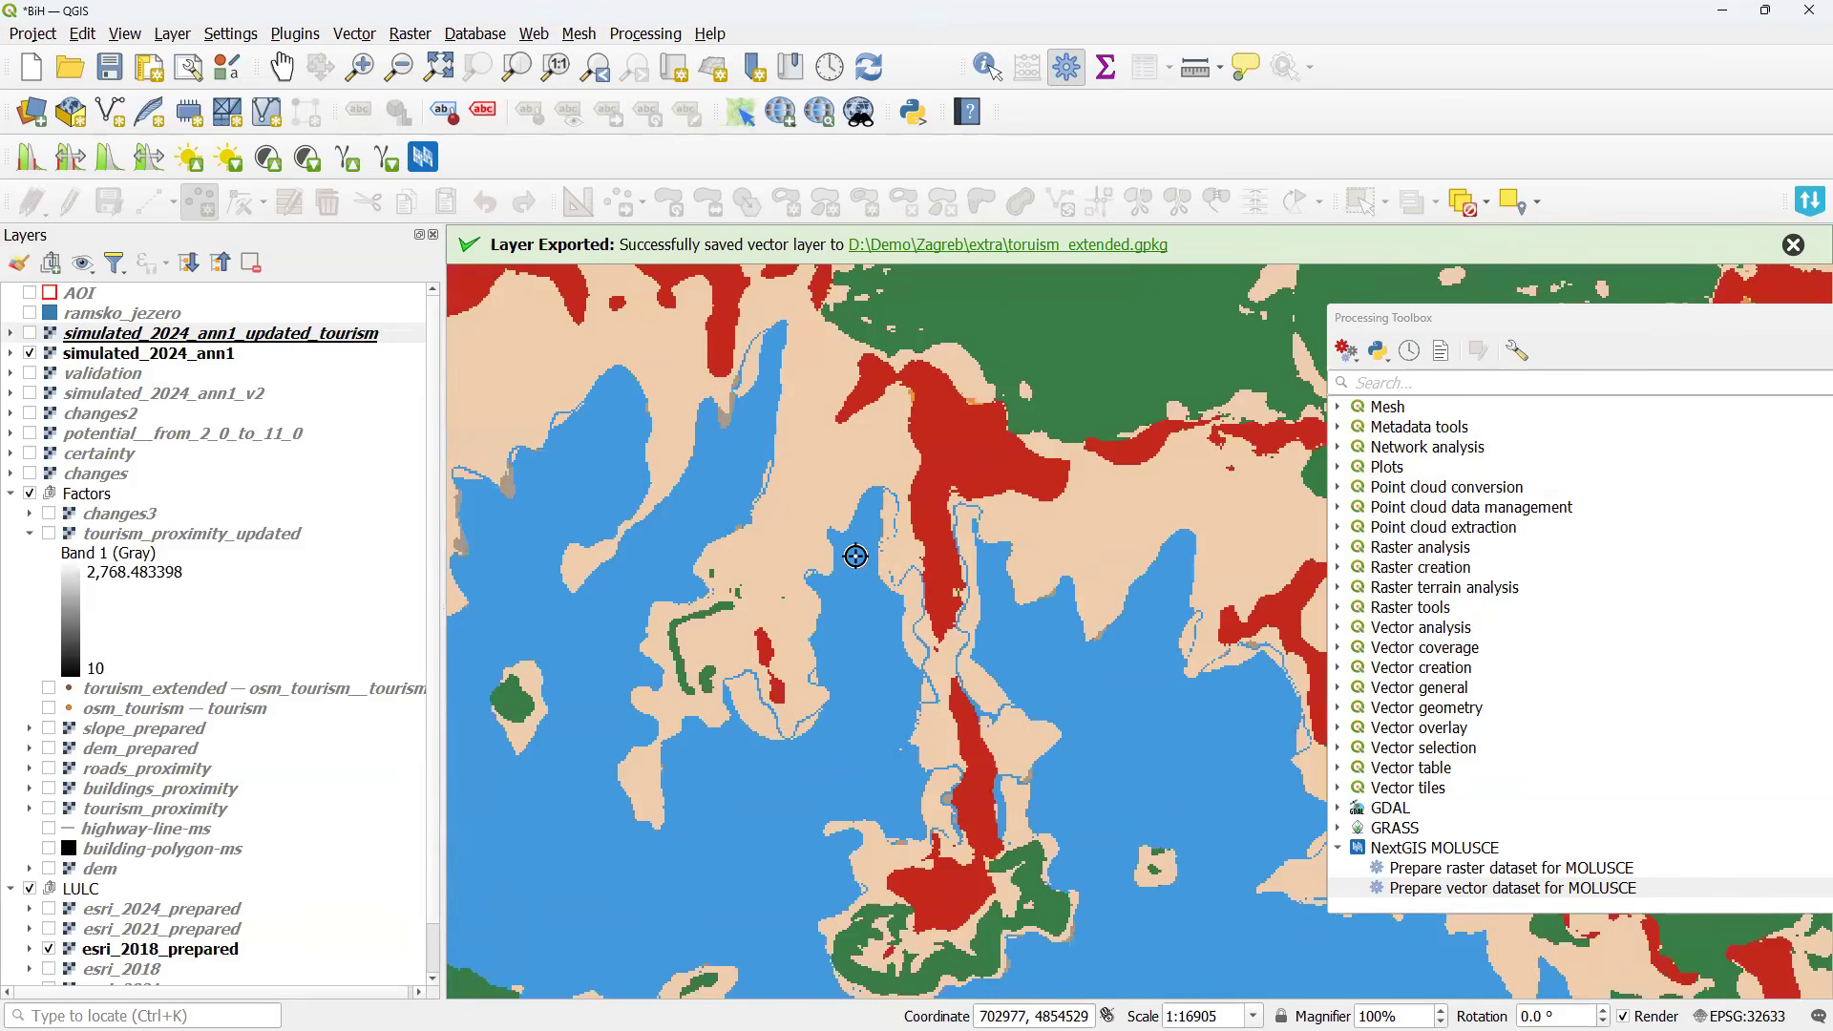
{"action": "scroll", "coordinate": [800, 517], "scroll_direction": "down", "scroll_amount": 2}
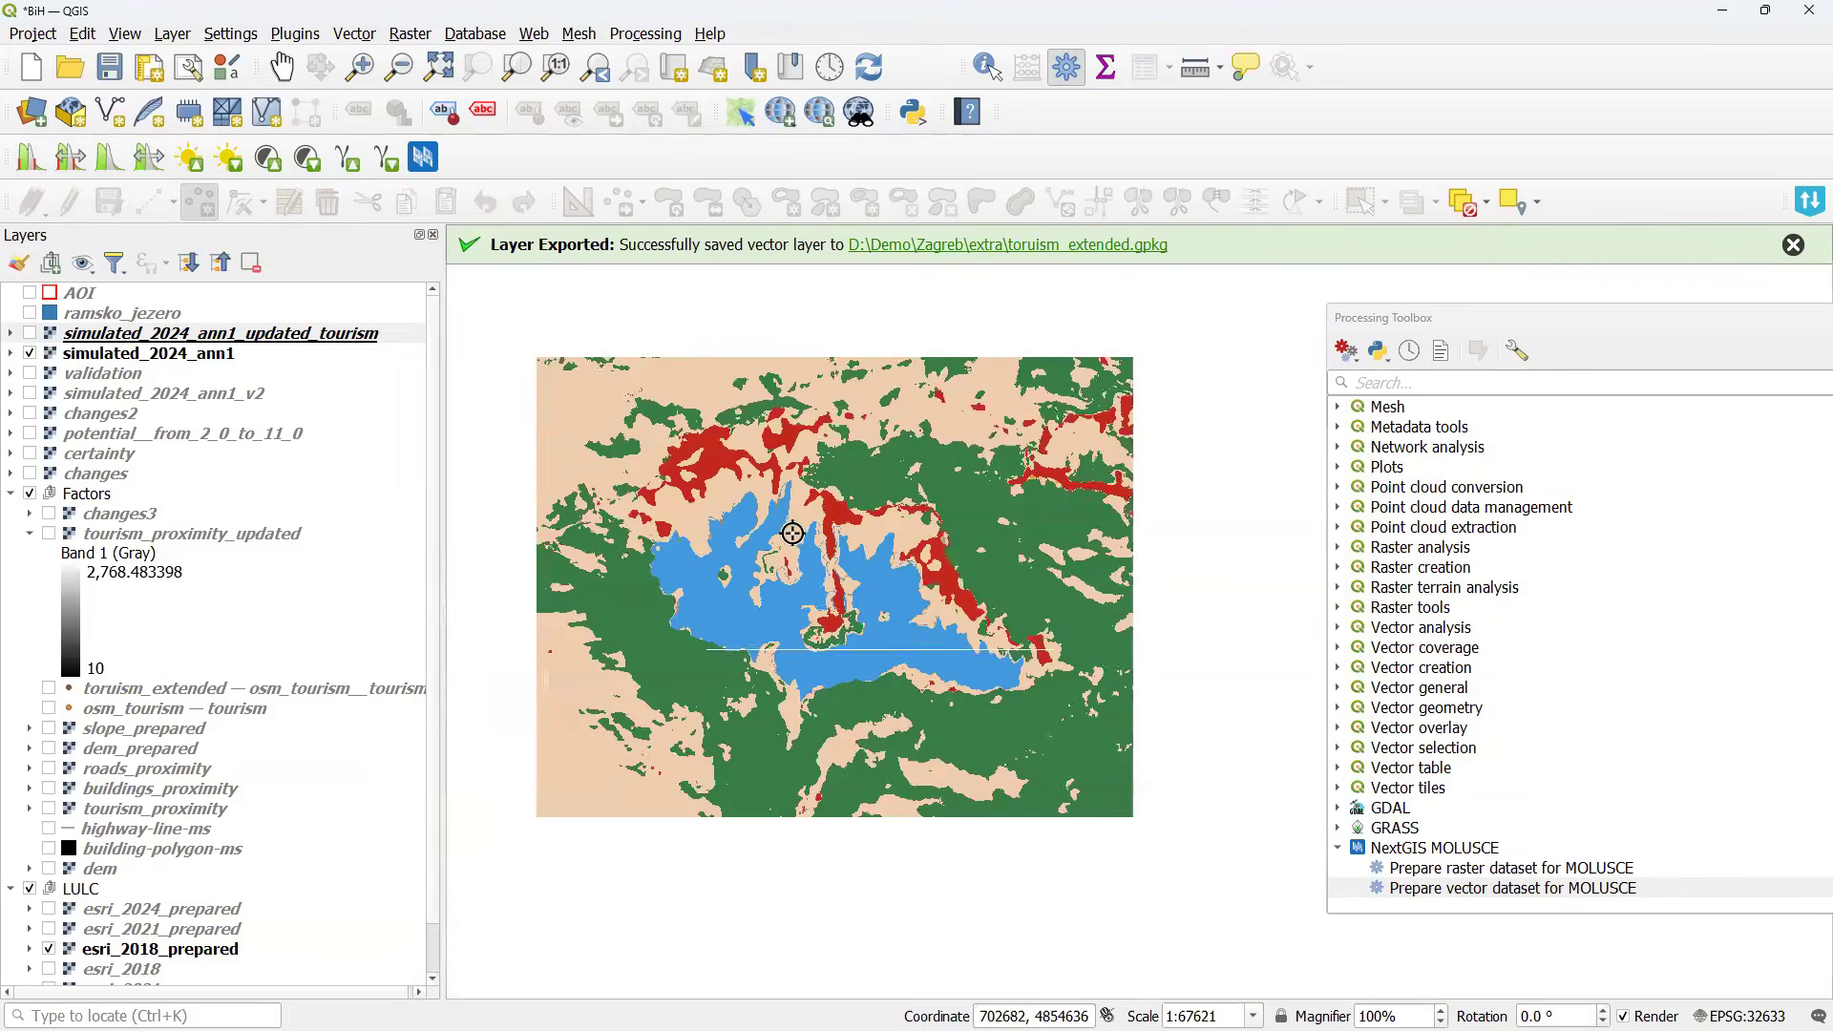
Return to the running slideshow and advance to the slide about events out of pattern.
{"action": "key", "text": "alt+Tab"}
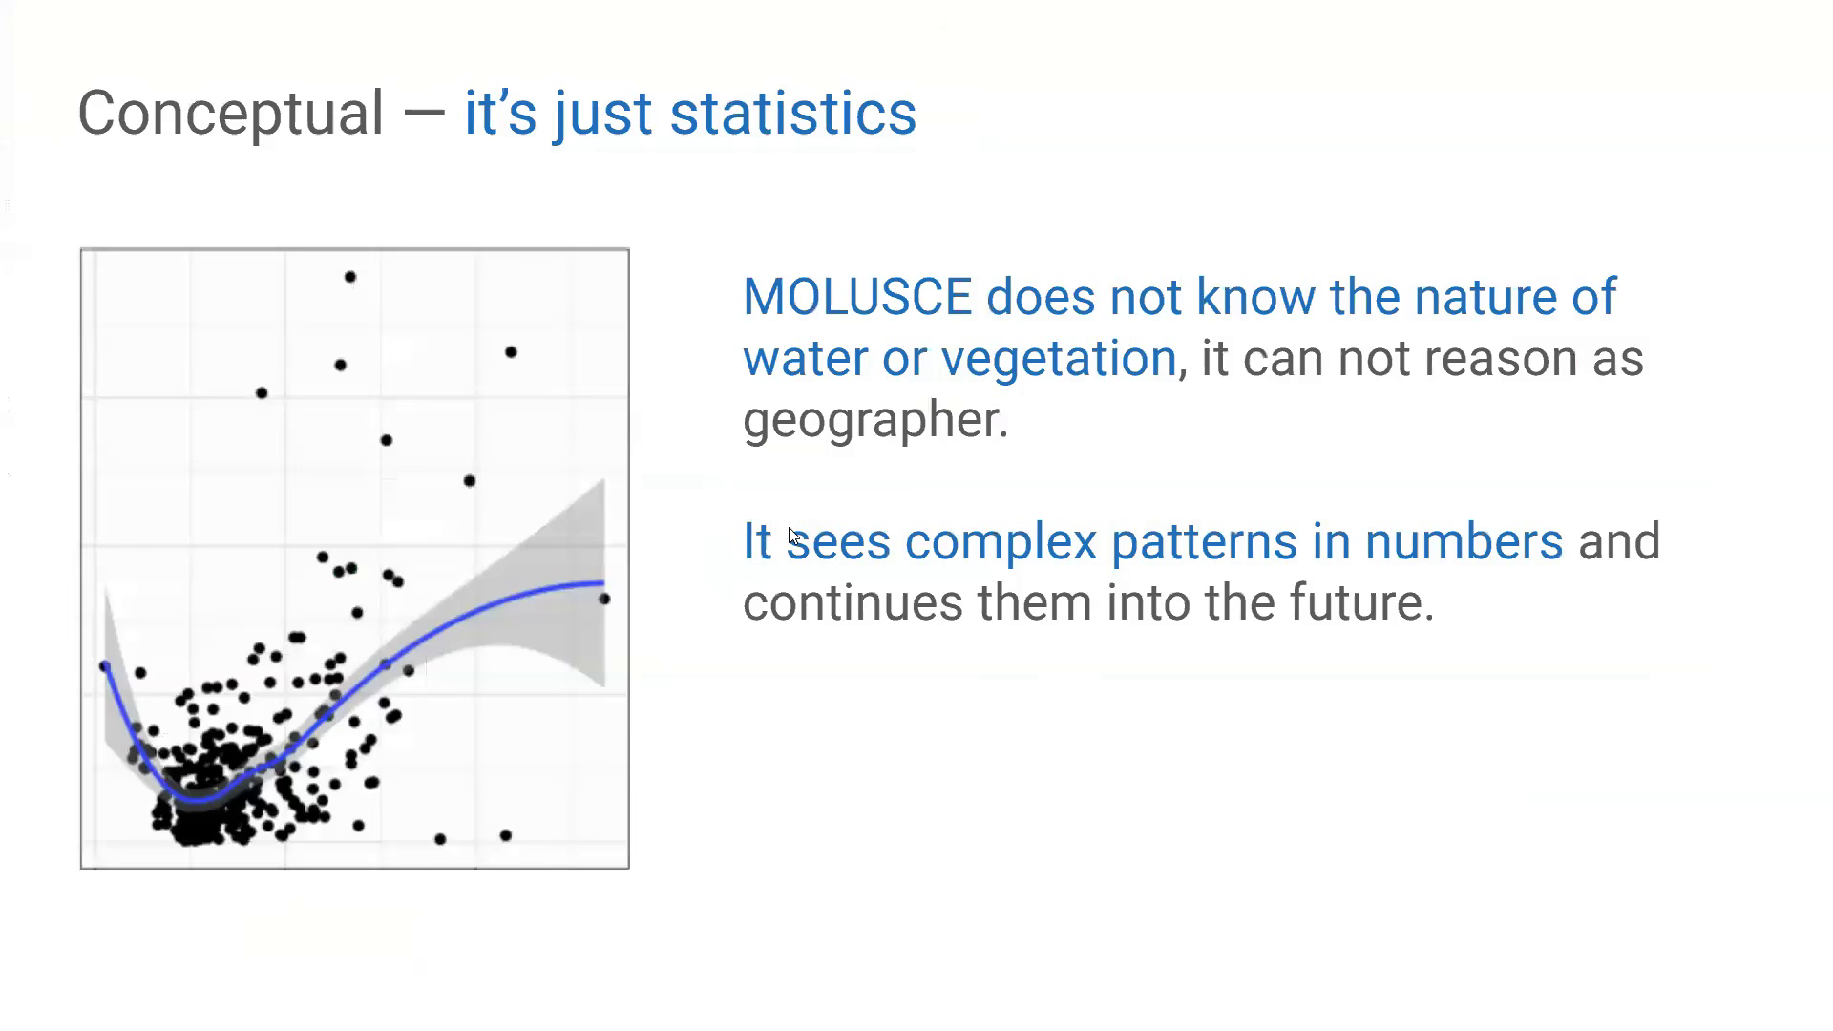
{"action": "left_click", "coordinate": [950, 651]}
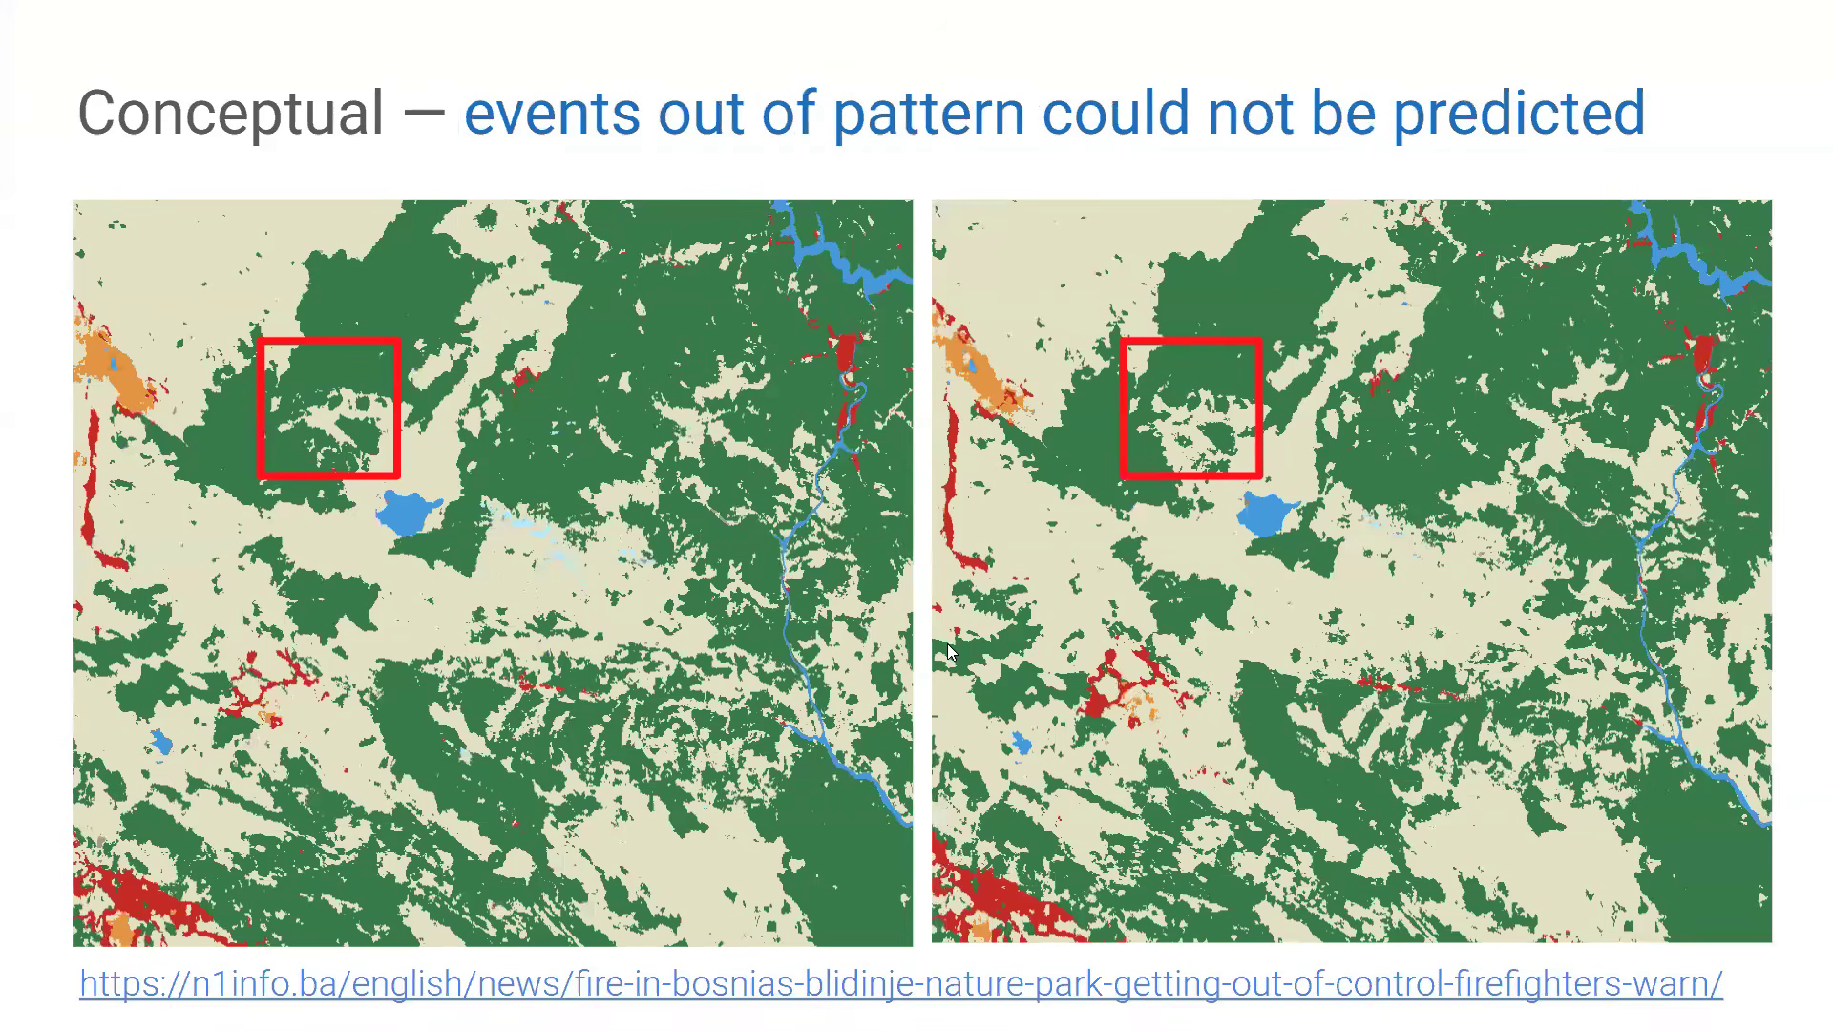